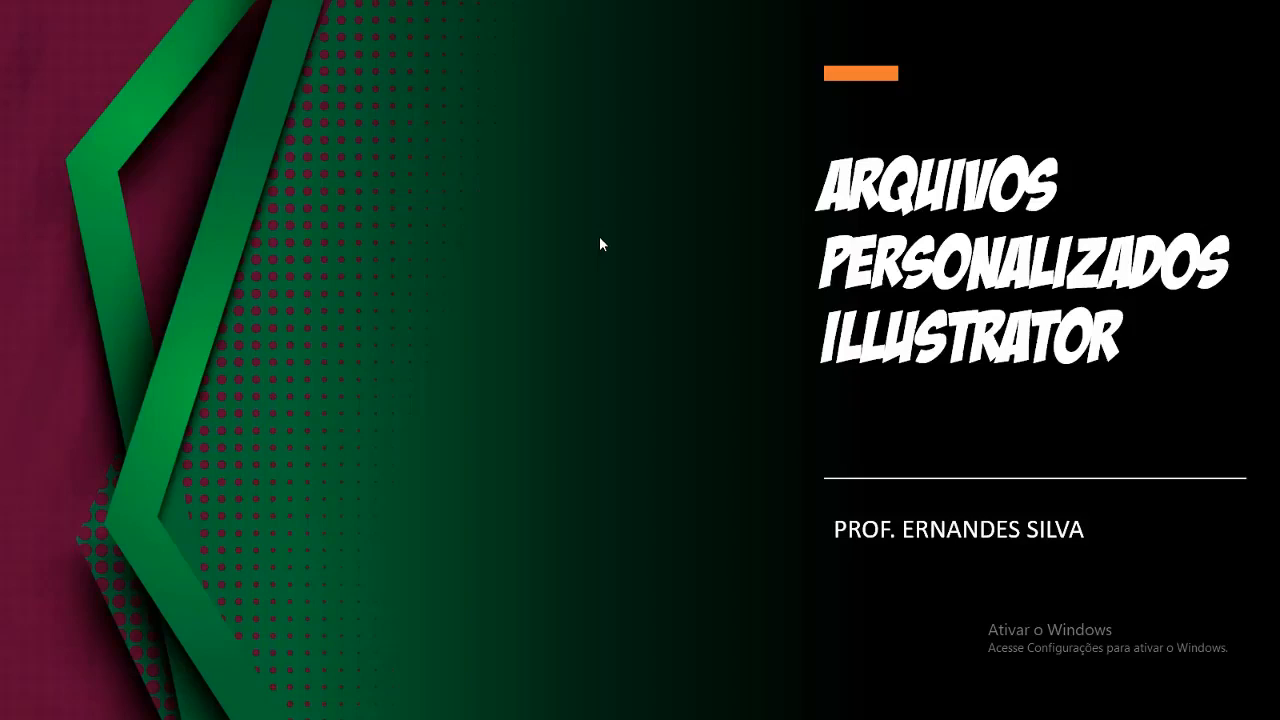
End the slide presentation and switch to the blank cover document in Illustrator.
{"action": "left_click", "coordinate": [667, 310]}
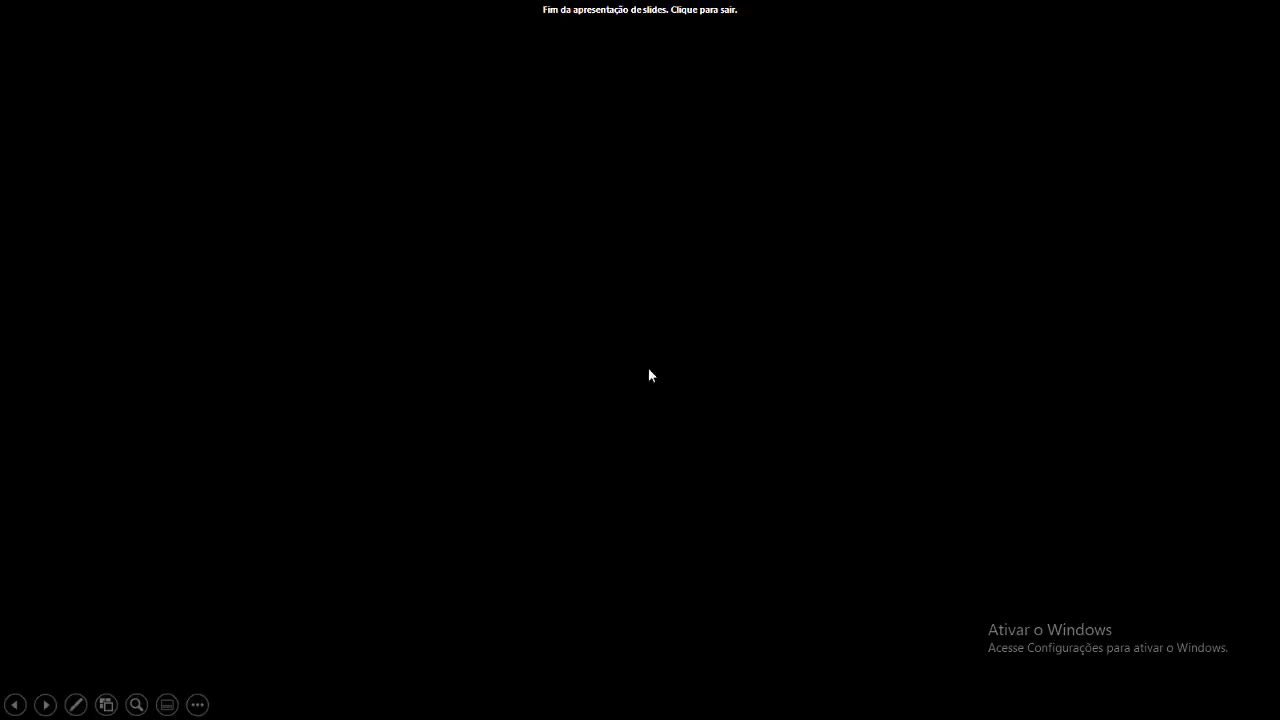
{"action": "left_click", "coordinate": [649, 371]}
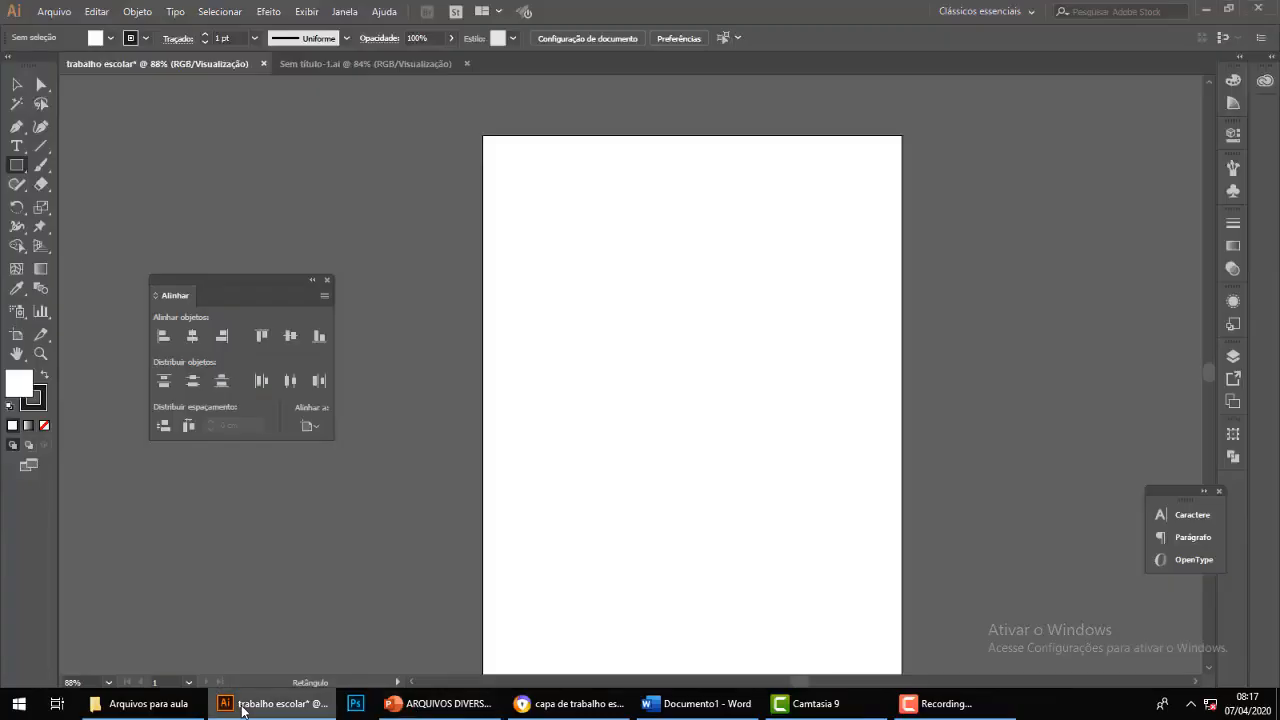
{"action": "left_click", "coordinate": [240, 708]}
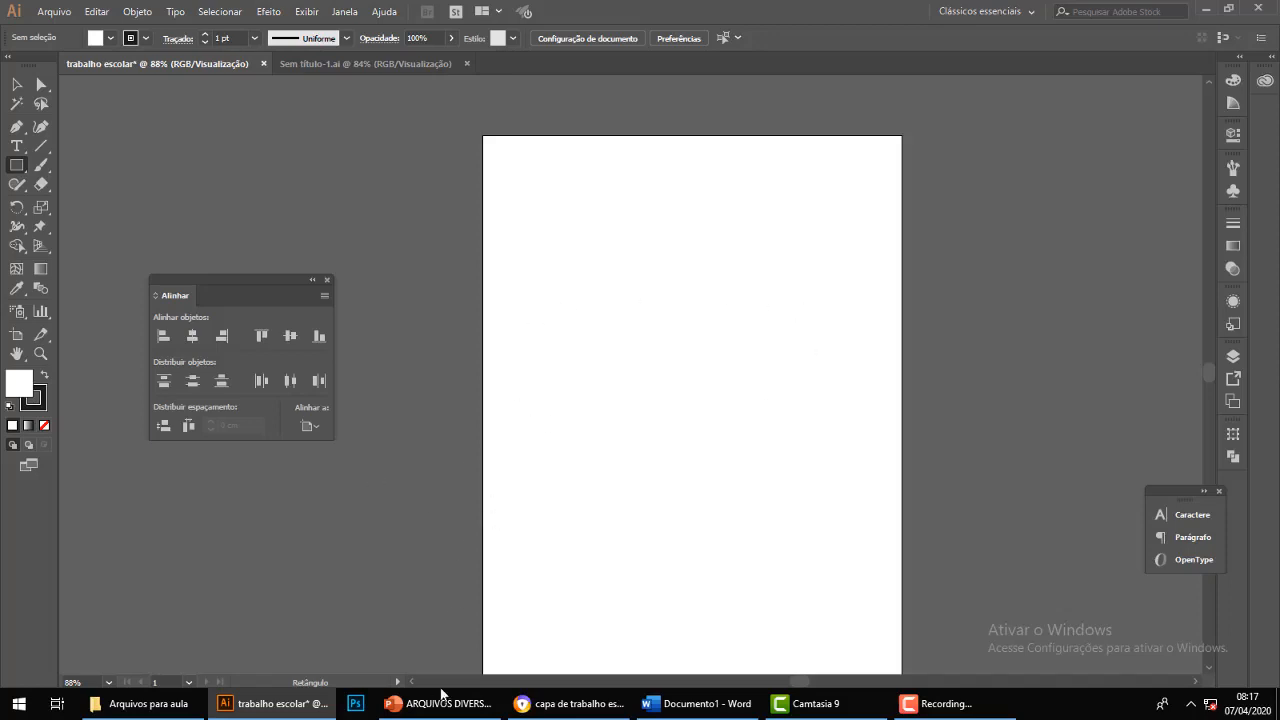
Switch to the browser and examine the layout, titles and illustrations of both sample school-work covers.
{"action": "left_click", "coordinate": [563, 697]}
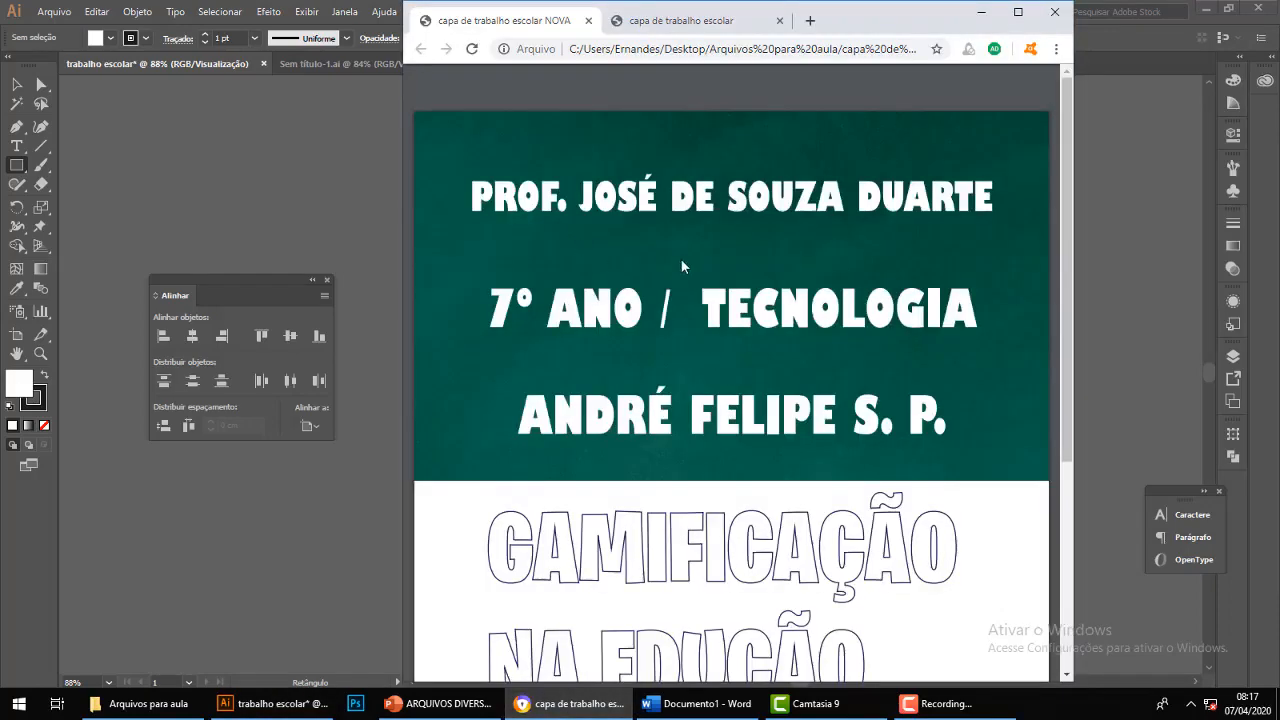
{"action": "scroll", "coordinate": [690, 300], "scroll_direction": "down", "scroll_amount": 3}
{"action": "scroll", "coordinate": [707, 398], "scroll_direction": "down", "scroll_amount": 1}
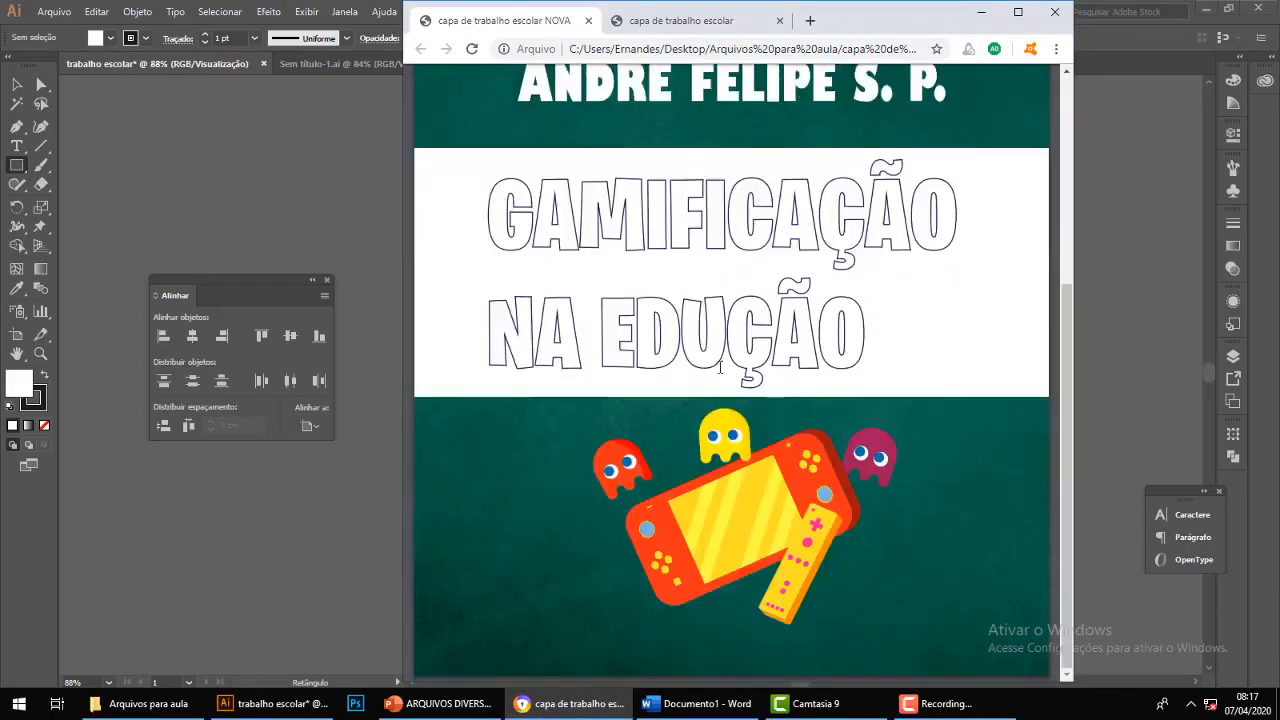
{"action": "key", "text": "ctrl+Tab"}
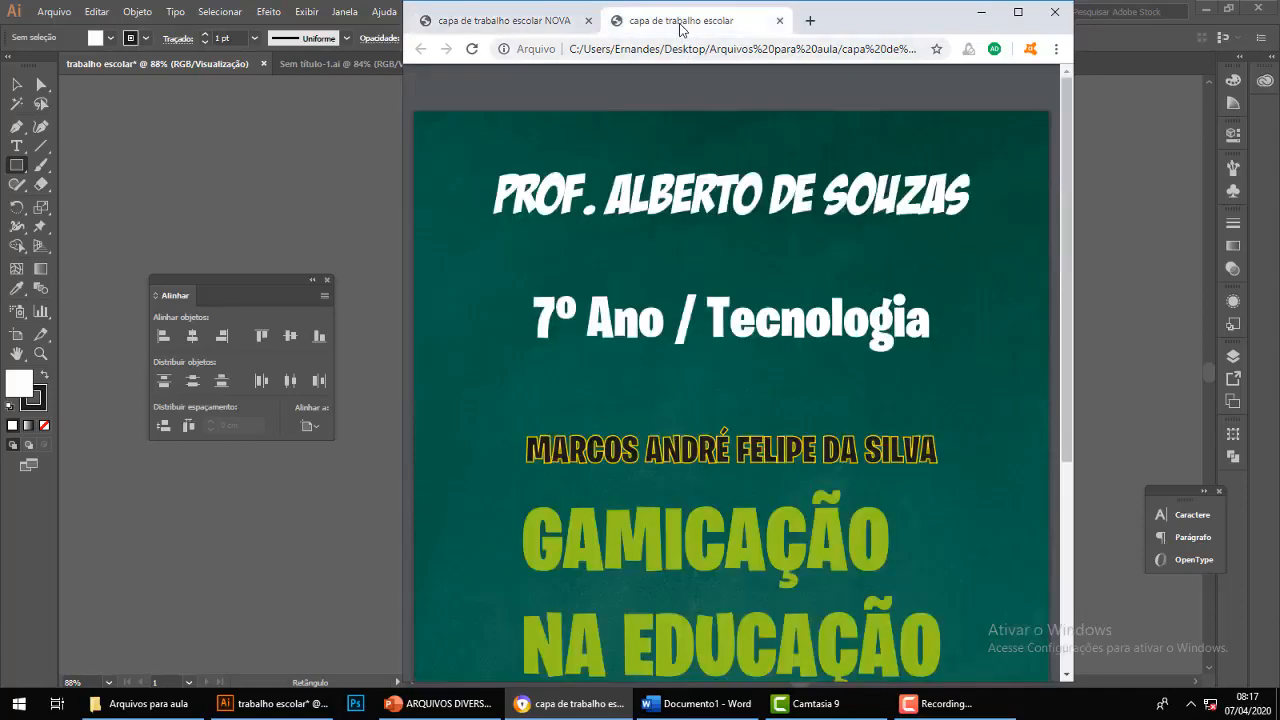
{"action": "scroll", "coordinate": [834, 386], "scroll_direction": "down", "scroll_amount": 3}
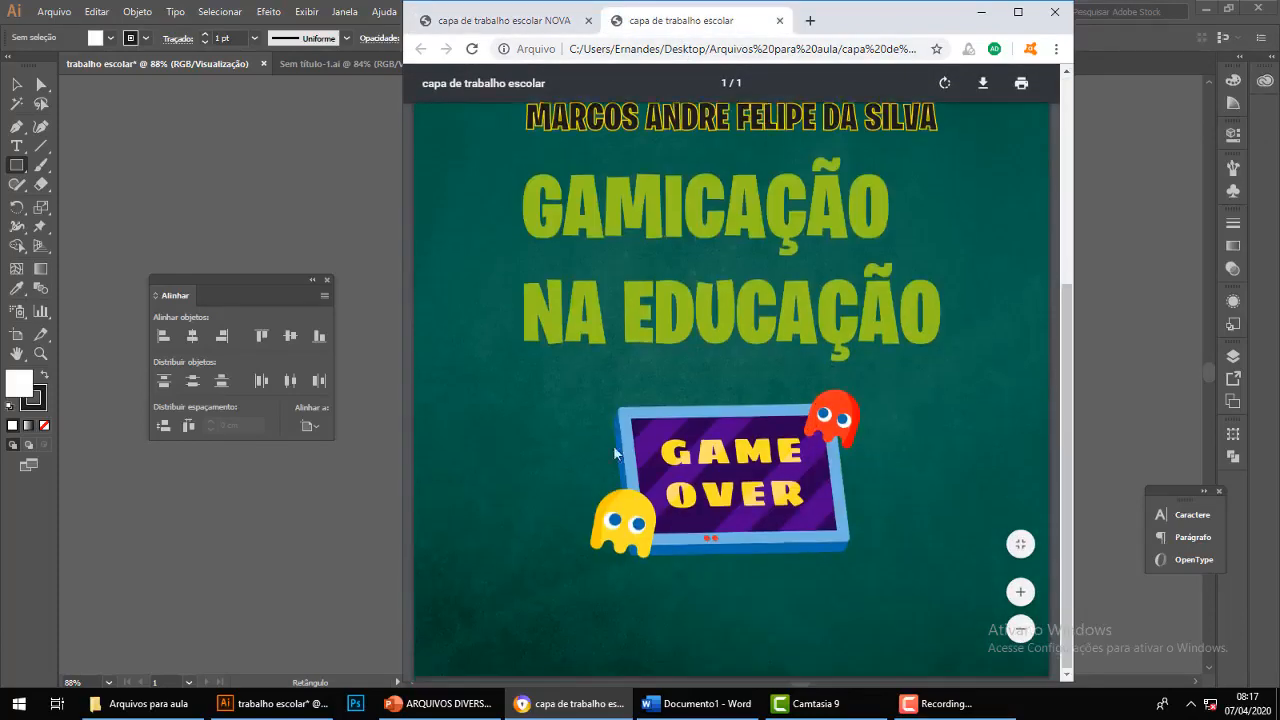
{"action": "scroll", "coordinate": [734, 435], "scroll_direction": "up", "scroll_amount": 2}
{"action": "scroll", "coordinate": [733, 435], "scroll_direction": "up", "scroll_amount": 2}
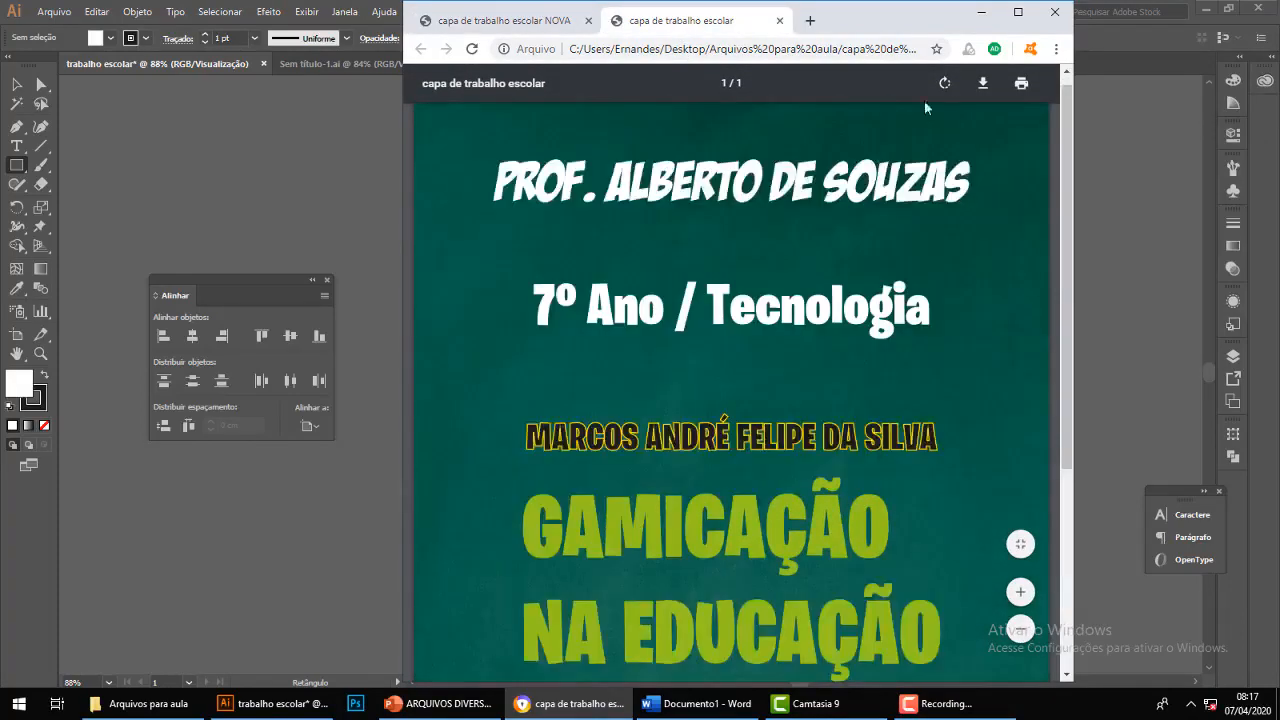
{"action": "left_click", "coordinate": [980, 12]}
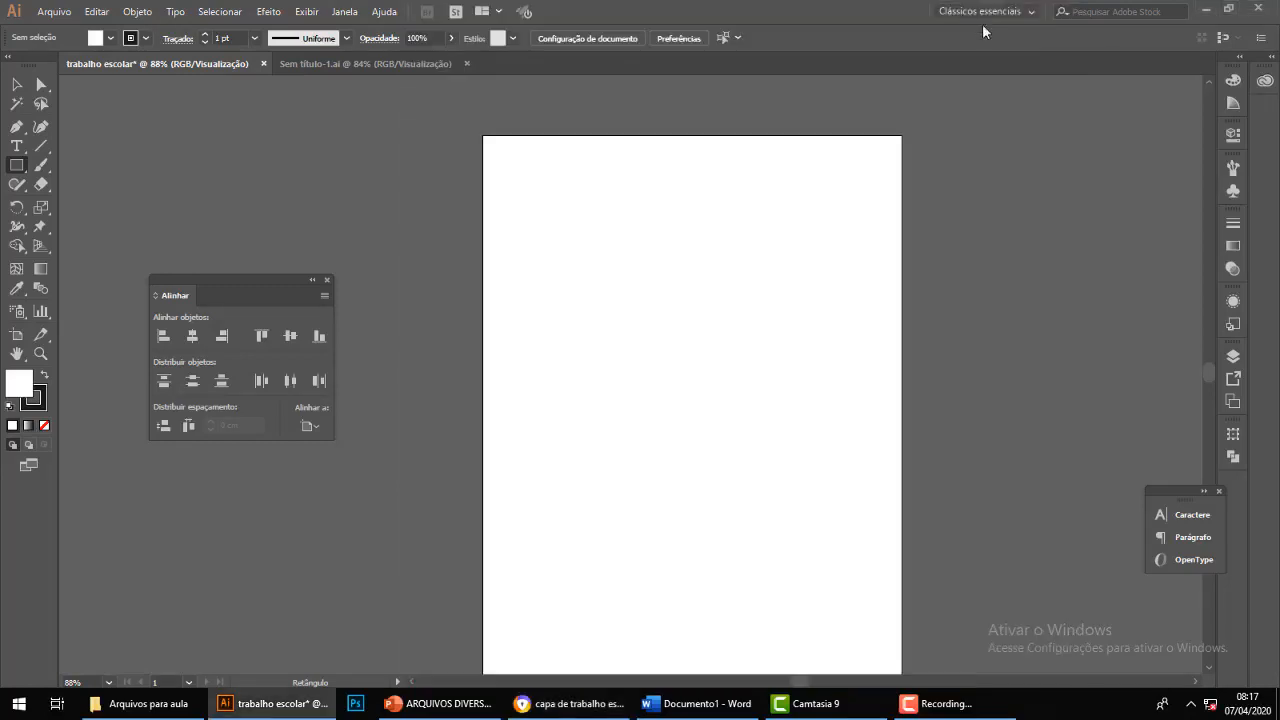
{"action": "scroll", "coordinate": [540, 446], "scroll_direction": "down", "scroll_amount": 2}
{"action": "scroll", "coordinate": [515, 452], "scroll_direction": "down", "scroll_amount": 1}
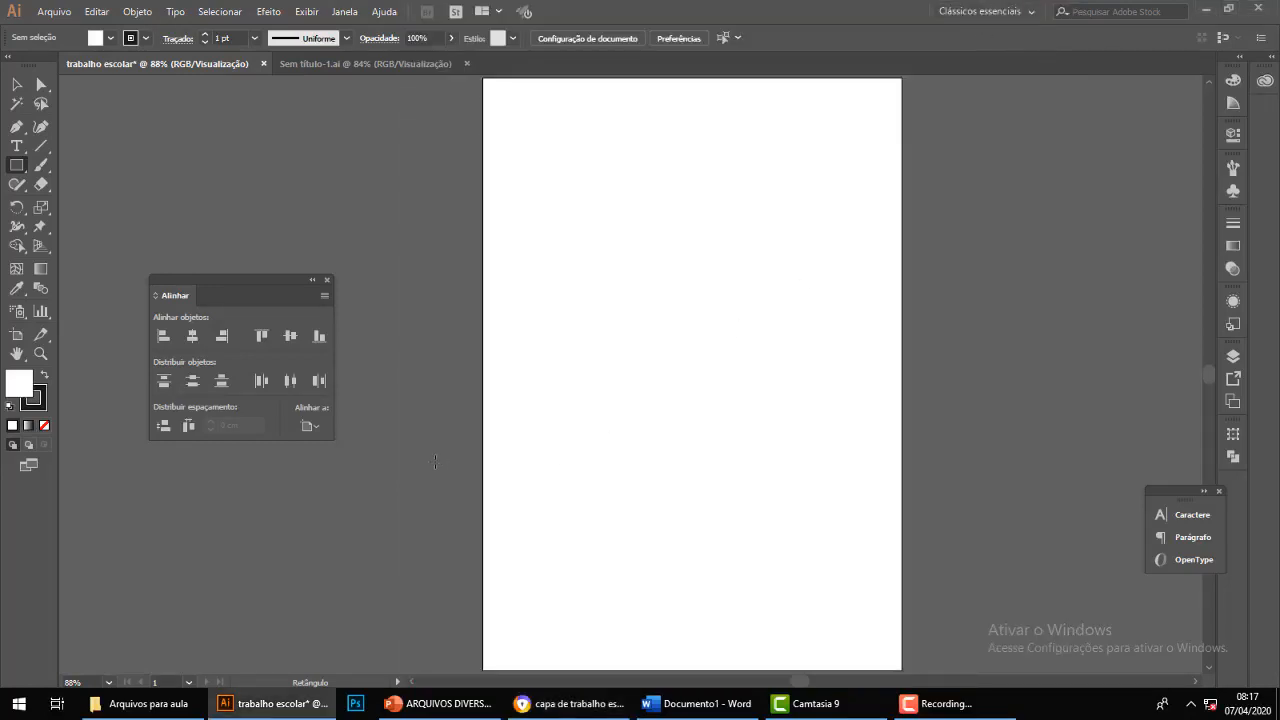
{"action": "scroll", "coordinate": [435, 462], "scroll_direction": "down", "scroll_amount": 1}
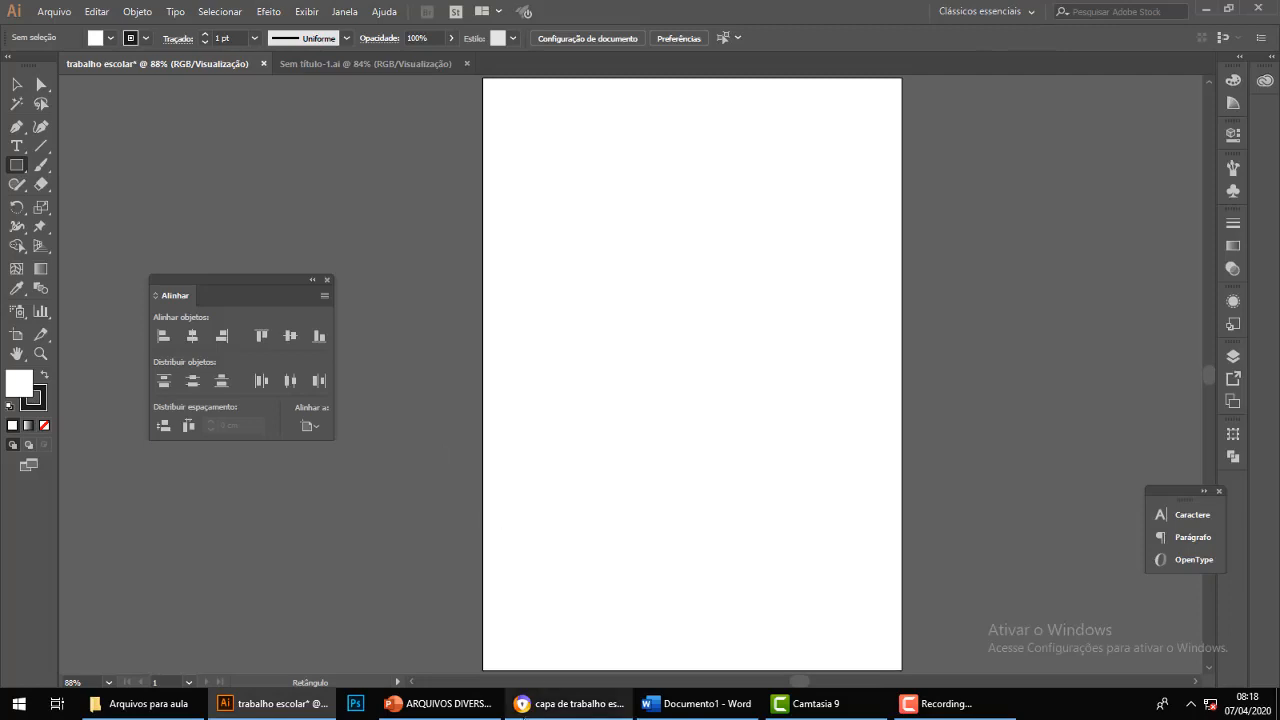
{"action": "left_click", "coordinate": [570, 703]}
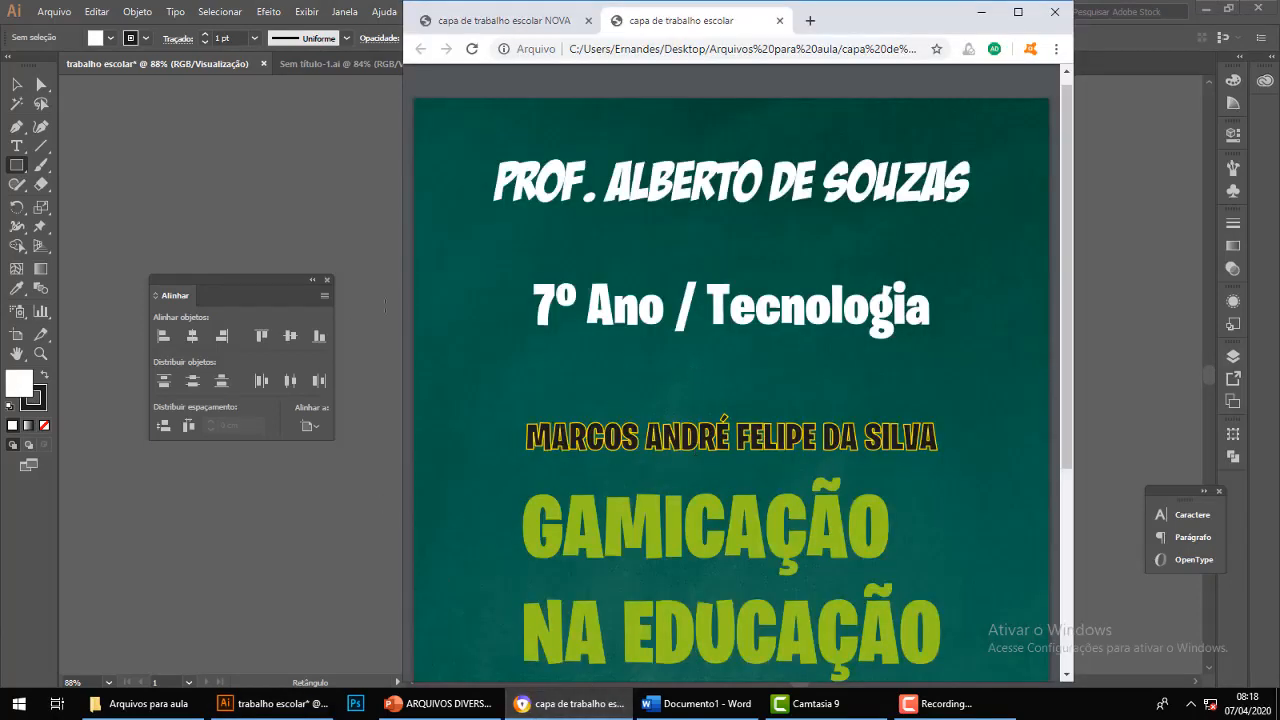
Return to Illustrator, close the "trabalho escolar" document and start a new document.
{"action": "left_click", "coordinate": [16, 84]}
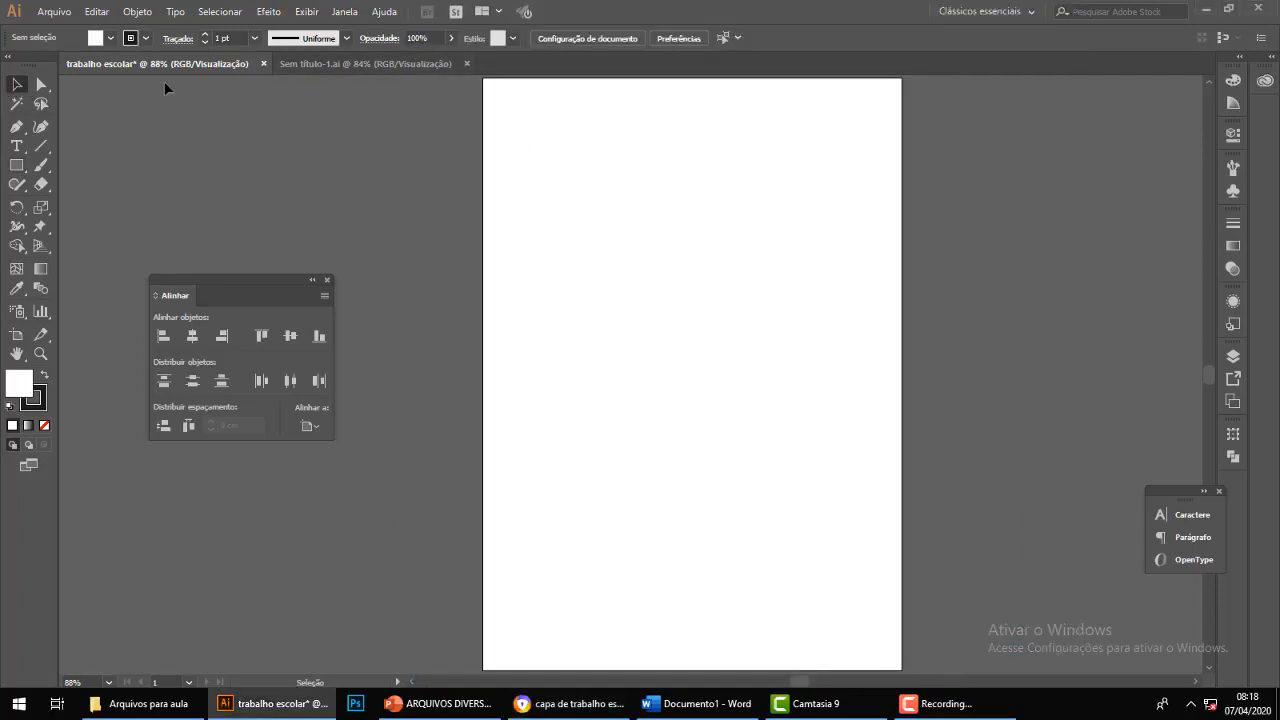
{"action": "key", "text": "ctrl+Tab"}
{"action": "left_click", "coordinate": [54, 11]}
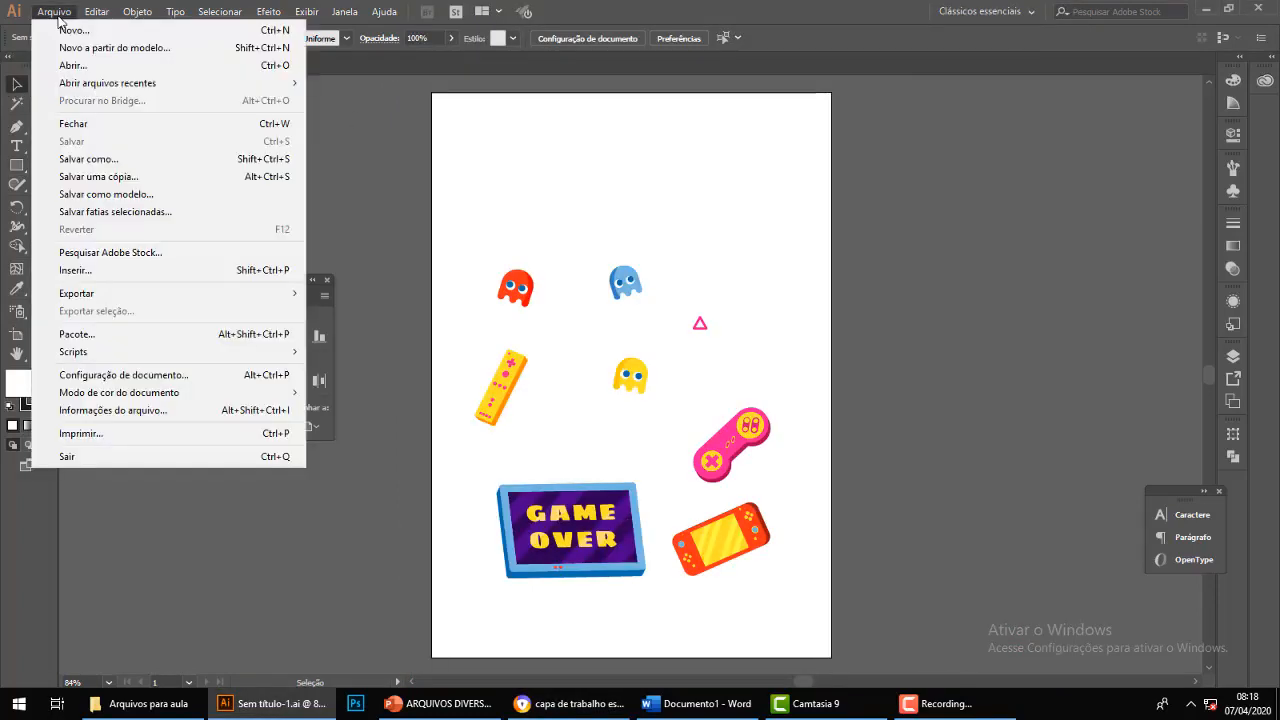
{"action": "left_click", "coordinate": [74, 31]}
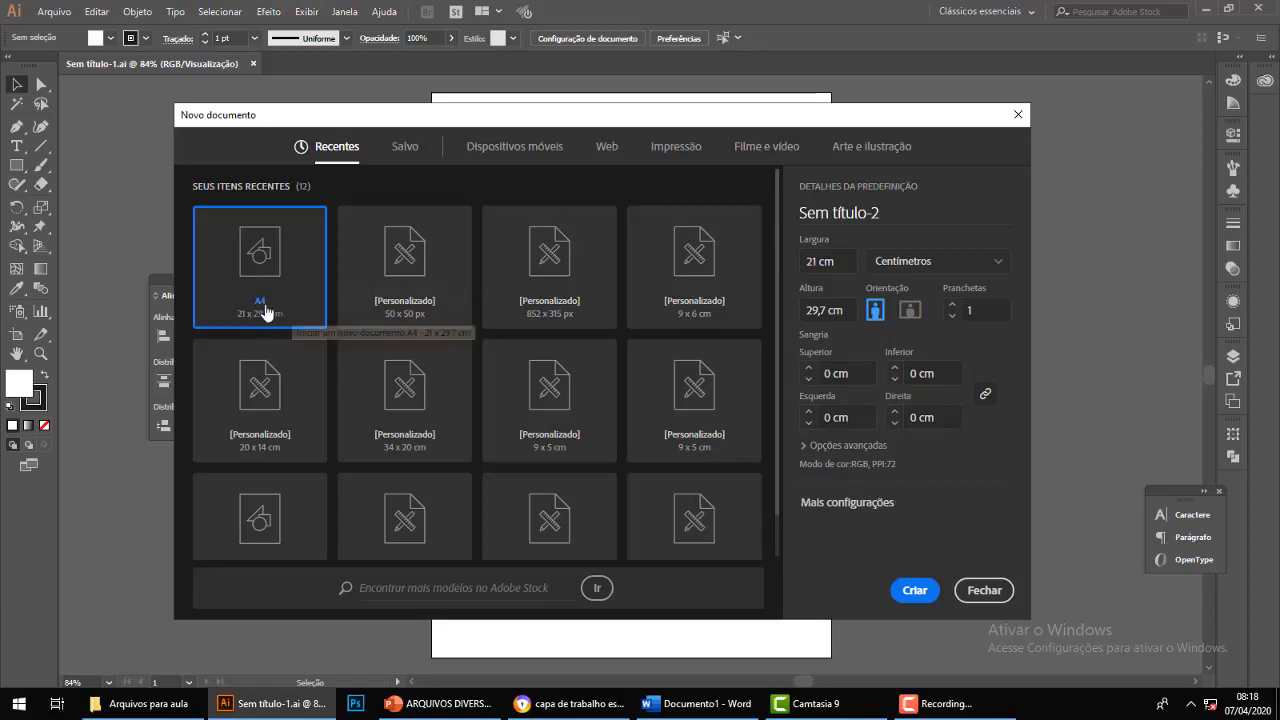
{"action": "left_click", "coordinate": [669, 155]}
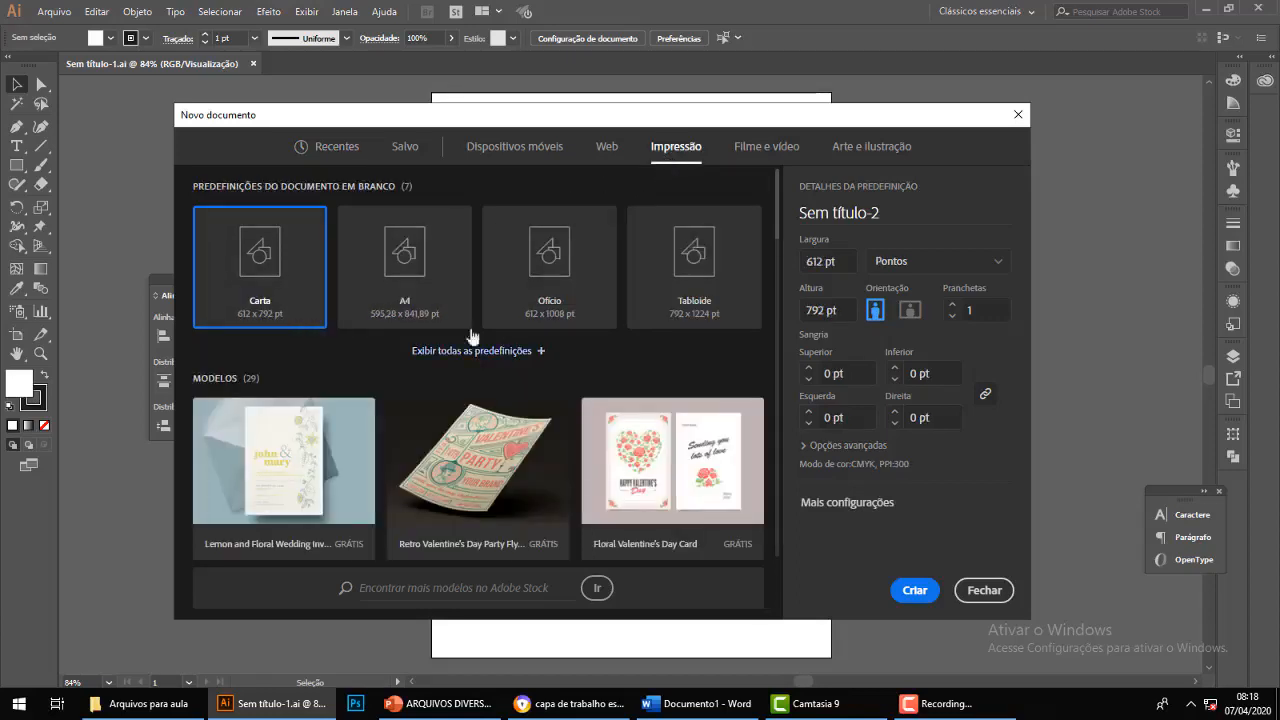
{"action": "left_click", "coordinate": [436, 291]}
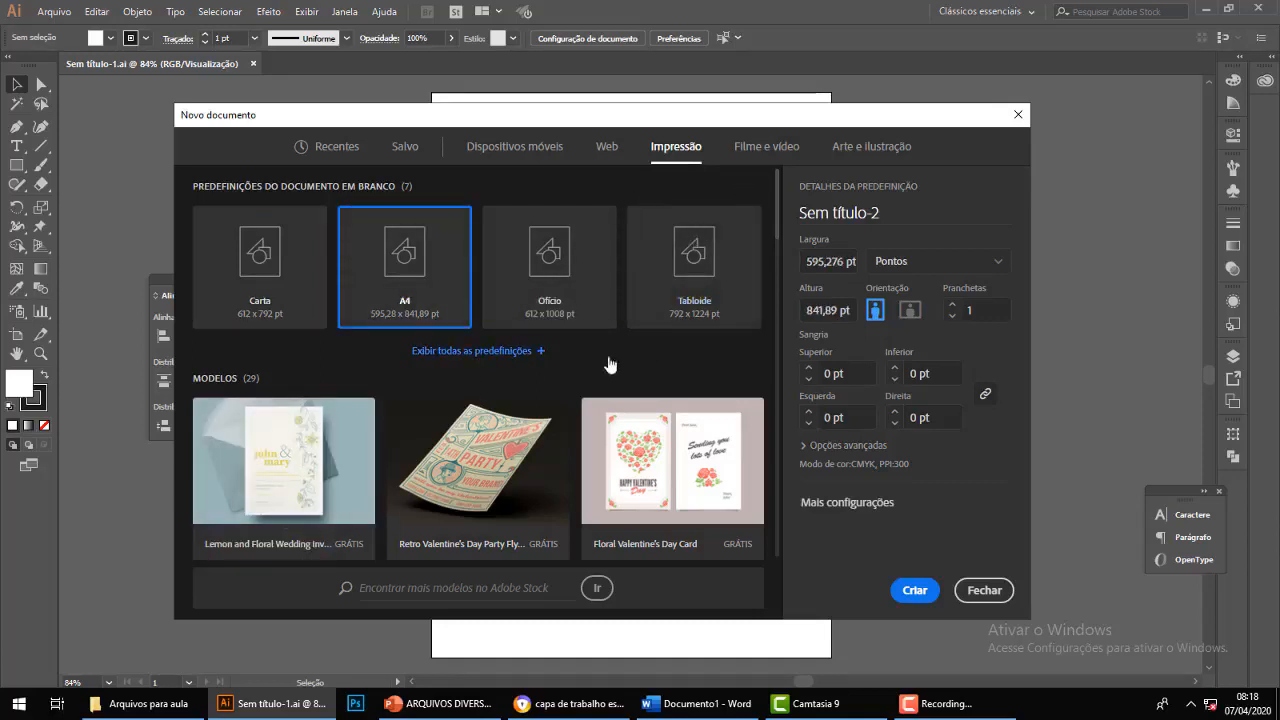
{"action": "left_click", "coordinate": [336, 150]}
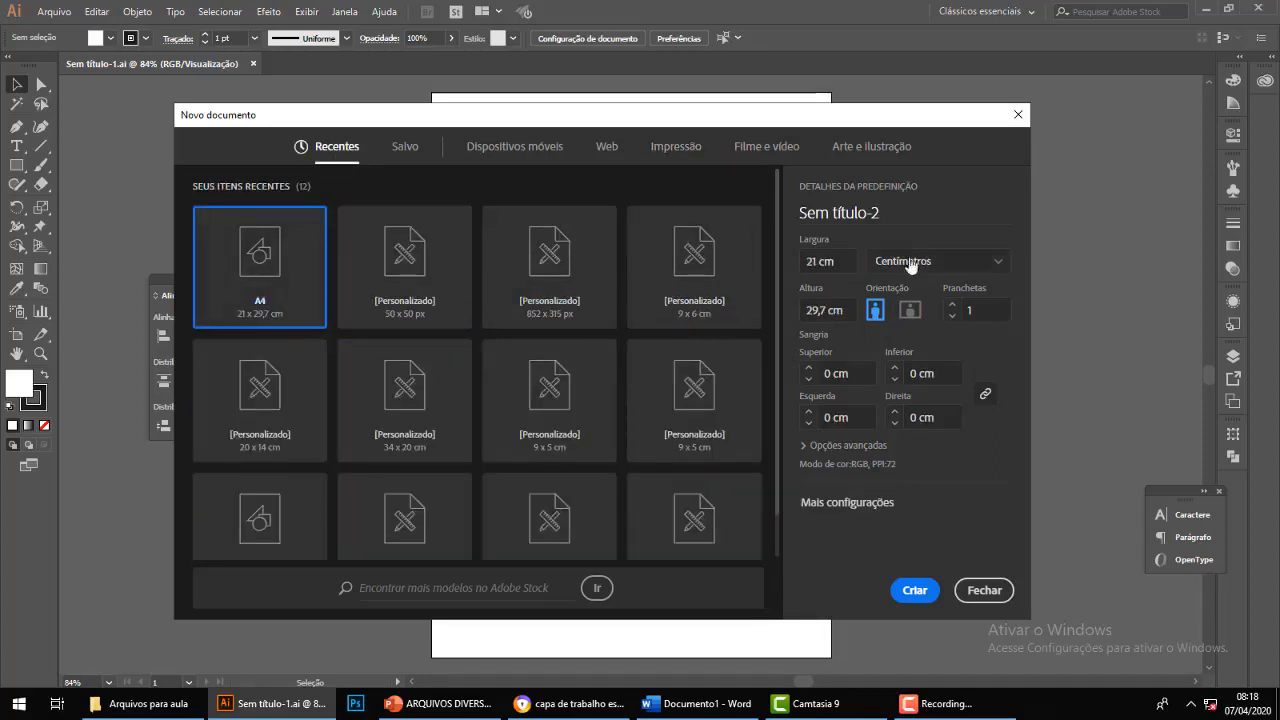
Create the portrait A4 document, 21 x 29.7 cm, with the name "capa de trabalho escolar".
{"action": "left_click", "coordinate": [890, 217]}
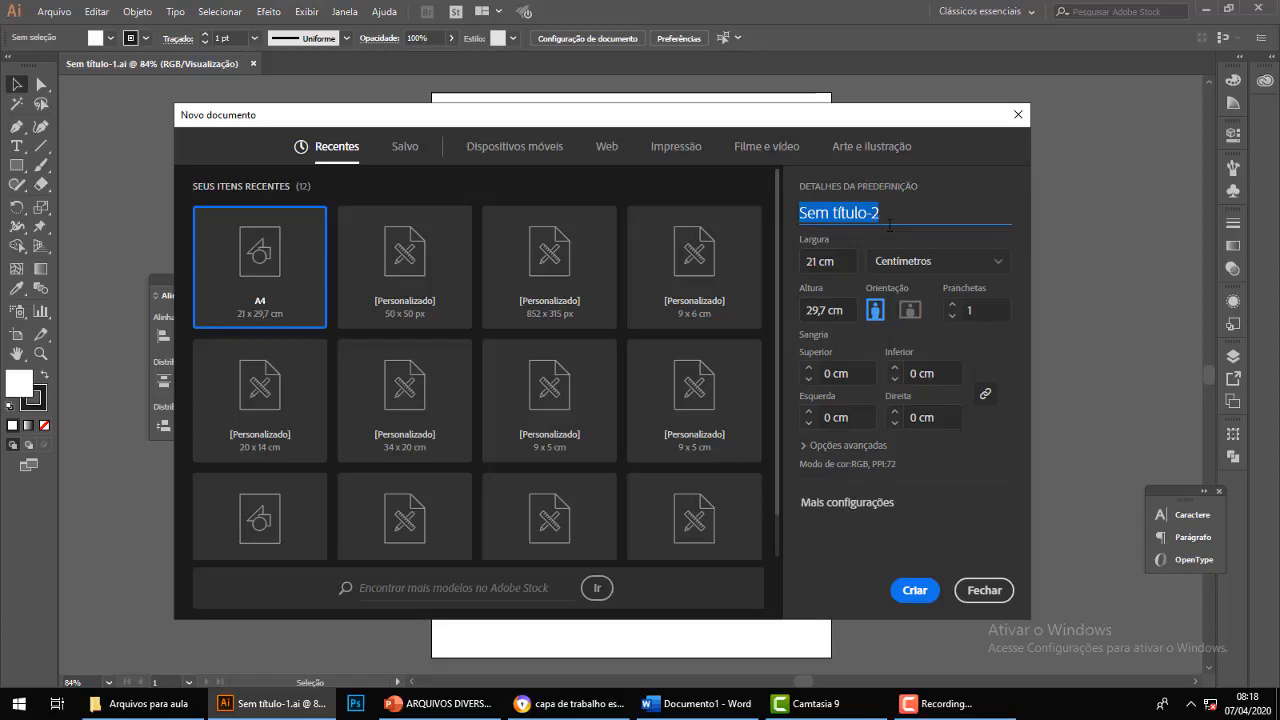
{"action": "type", "text": "cap"}
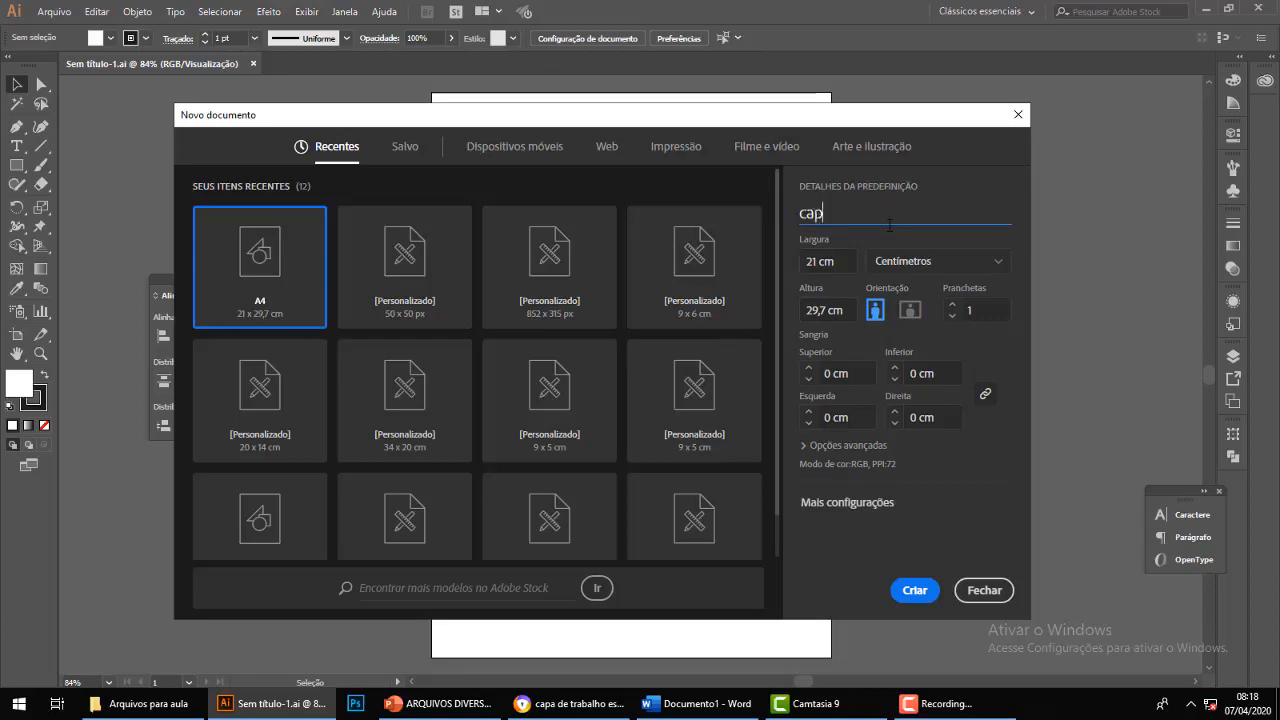
{"action": "type", "text": "a de trabalho escolar"}
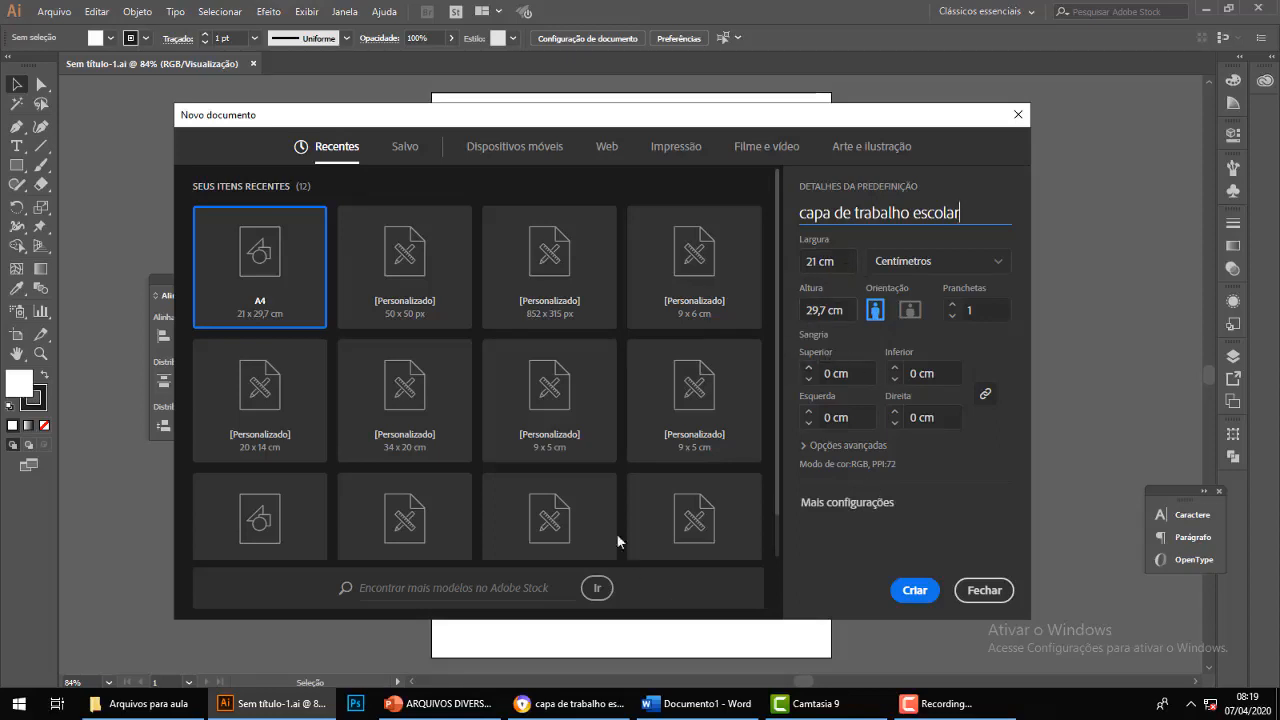
{"action": "left_click", "coordinate": [917, 594]}
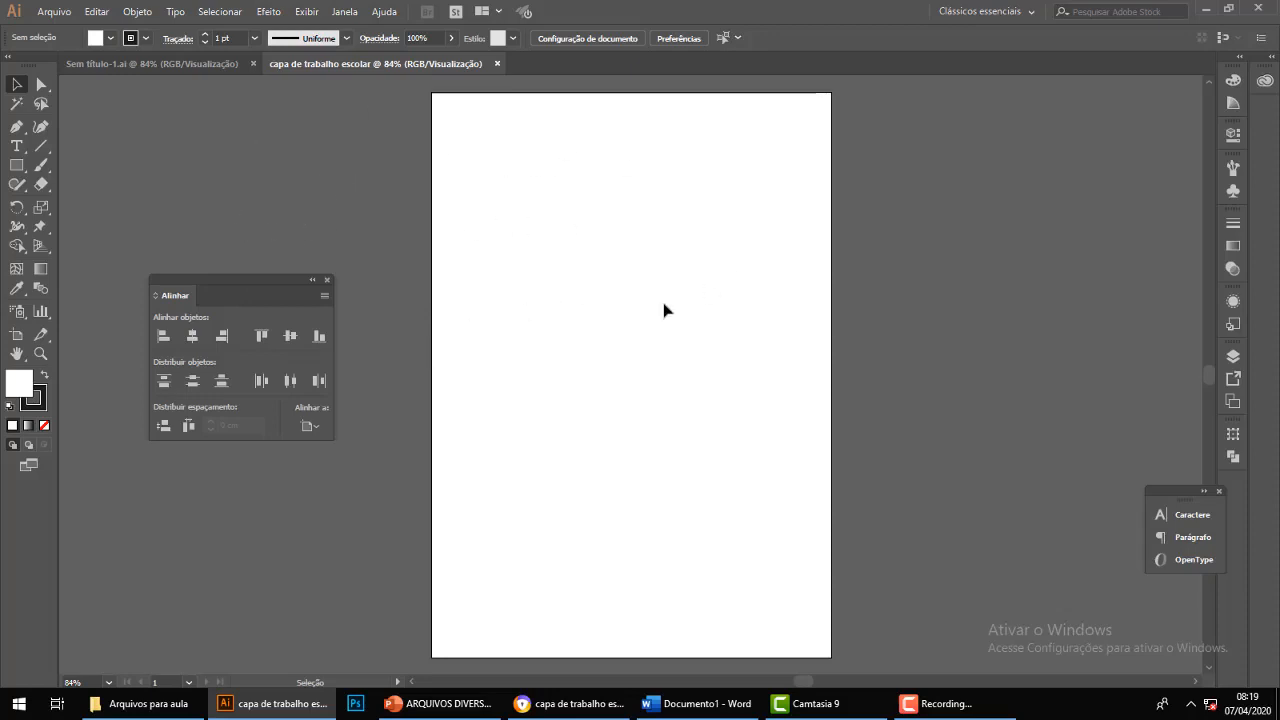
Place the green OGA3KP0 image from the desktop's "artes diversas" folder at its full size over the artboard.
{"action": "left_click", "coordinate": [50, 12]}
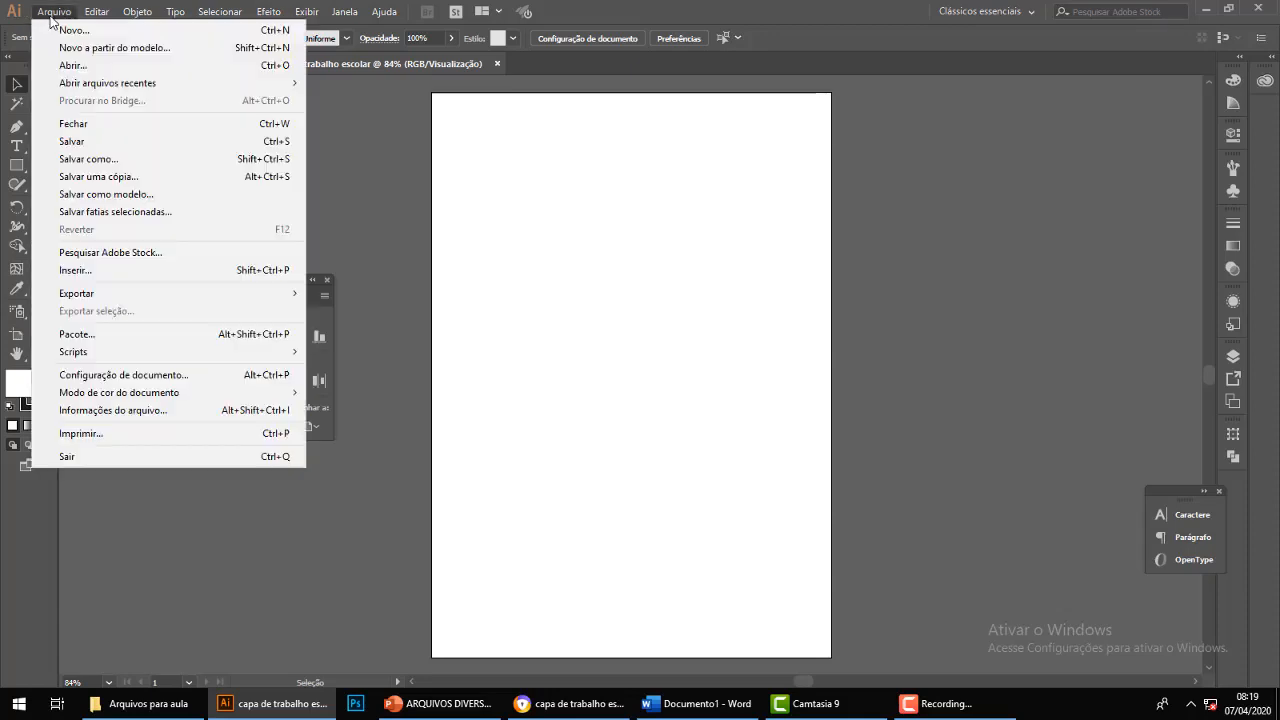
{"action": "left_click", "coordinate": [122, 270]}
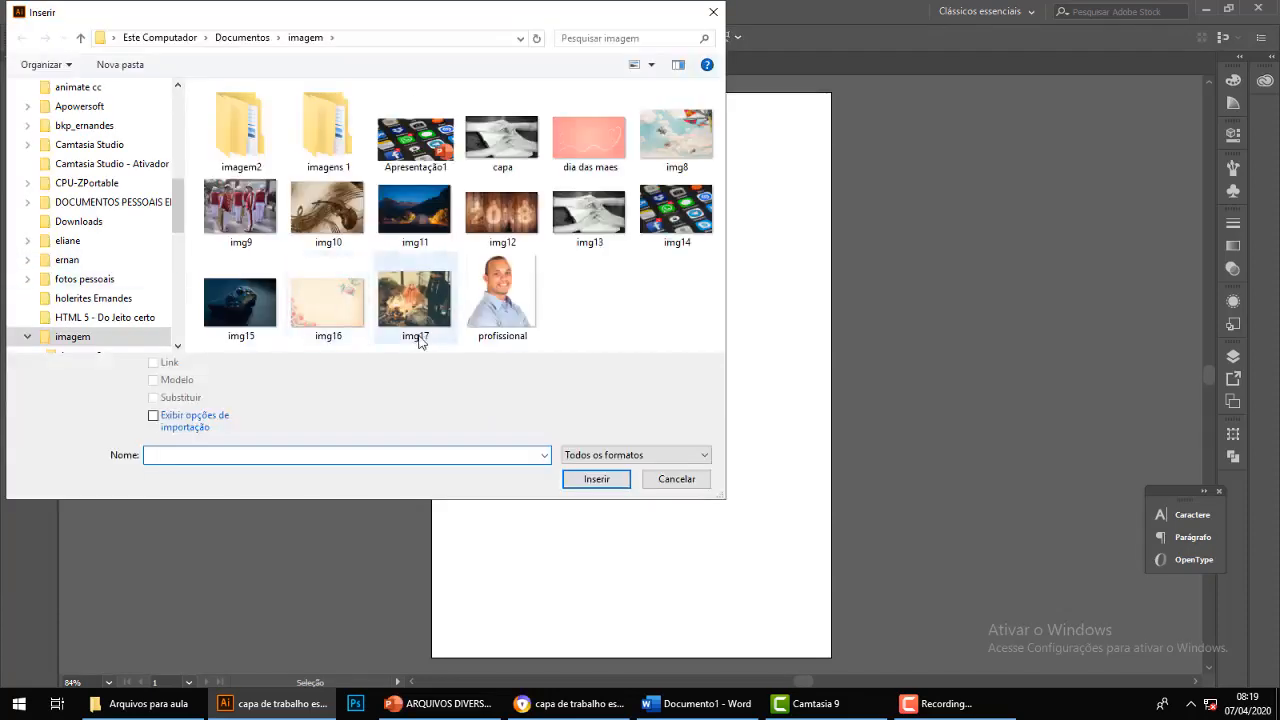
{"action": "scroll", "coordinate": [82, 233], "scroll_direction": "up", "scroll_amount": 3}
{"action": "scroll", "coordinate": [82, 233], "scroll_direction": "up", "scroll_amount": 2}
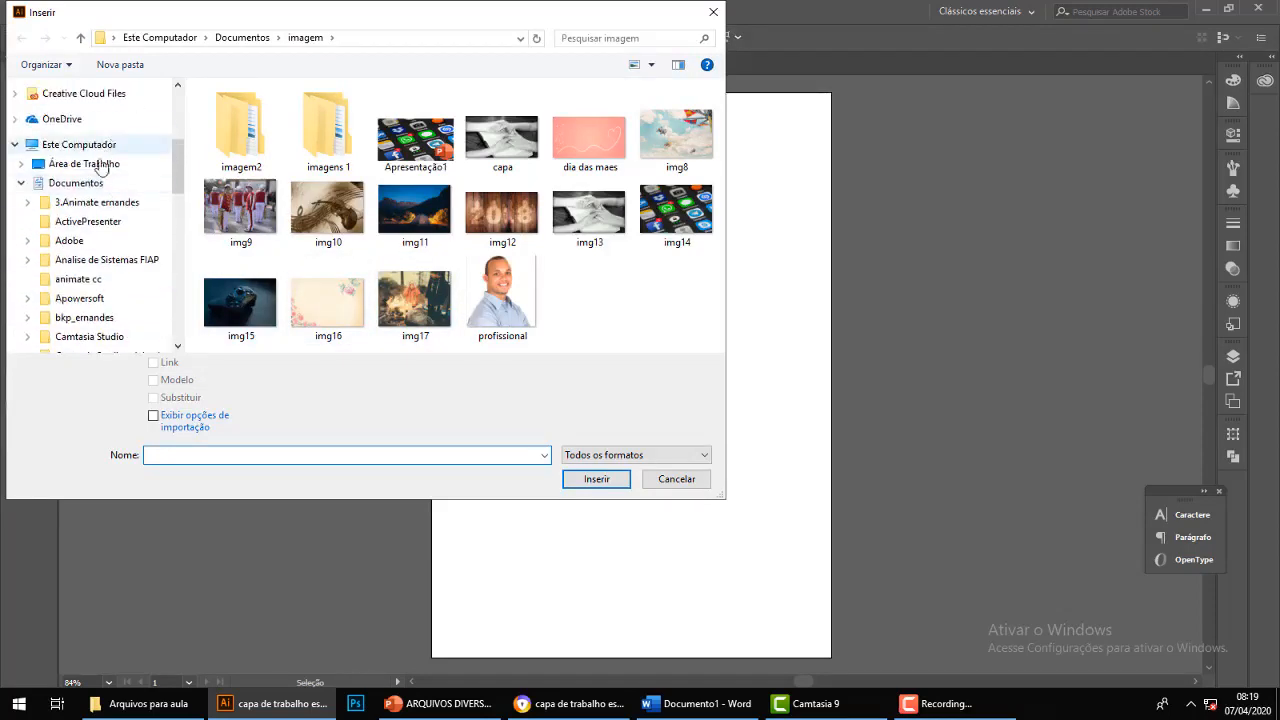
{"action": "left_click", "coordinate": [86, 165]}
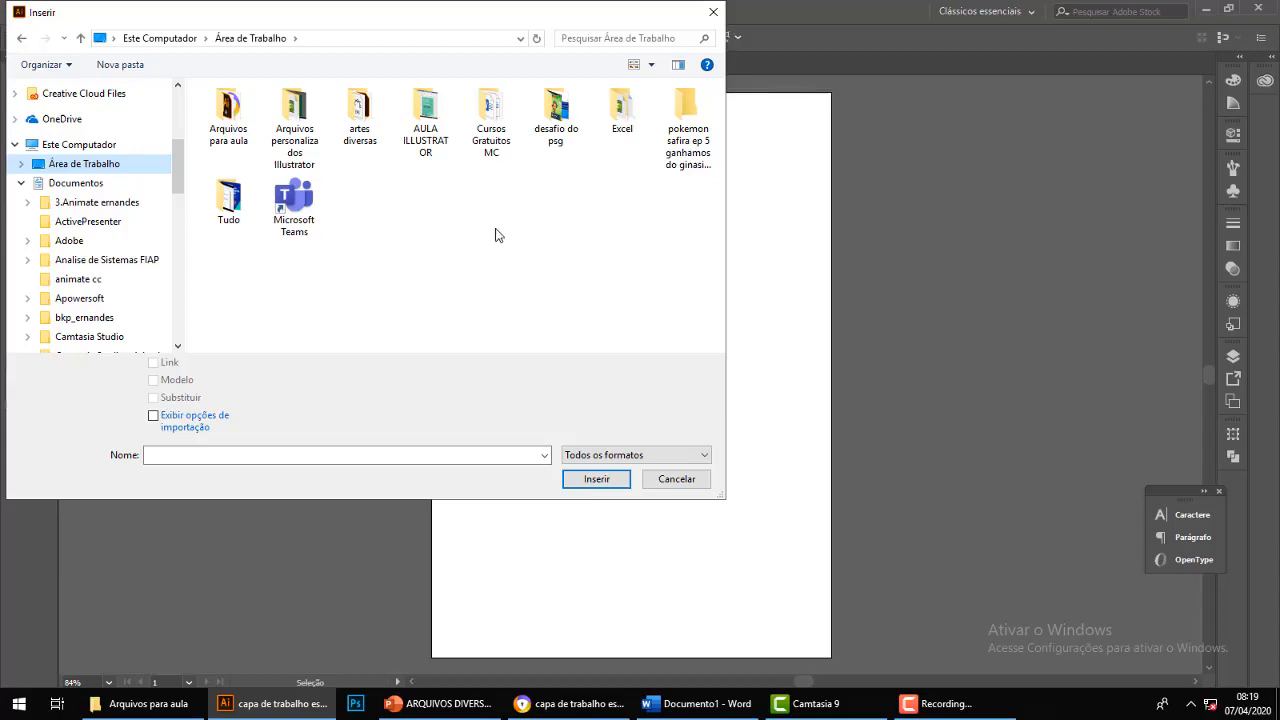
{"action": "double_click", "coordinate": [360, 108]}
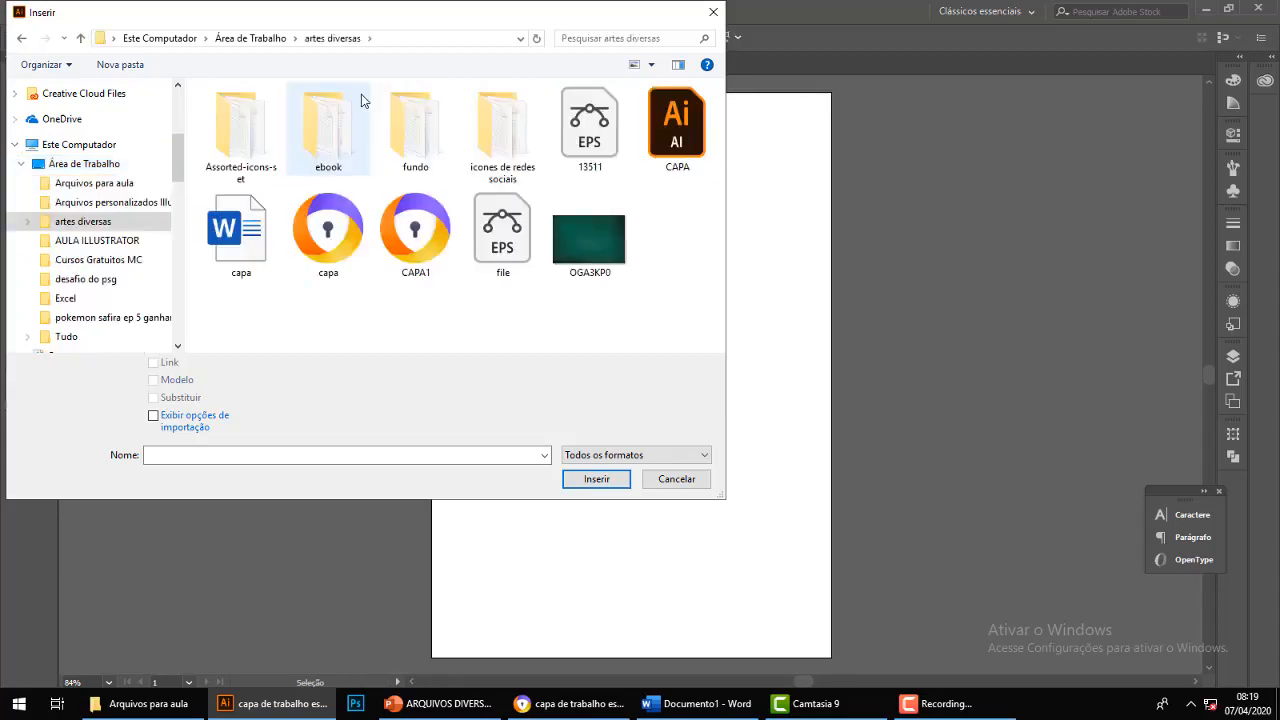
{"action": "left_click", "coordinate": [572, 233]}
{"action": "left_click", "coordinate": [595, 479]}
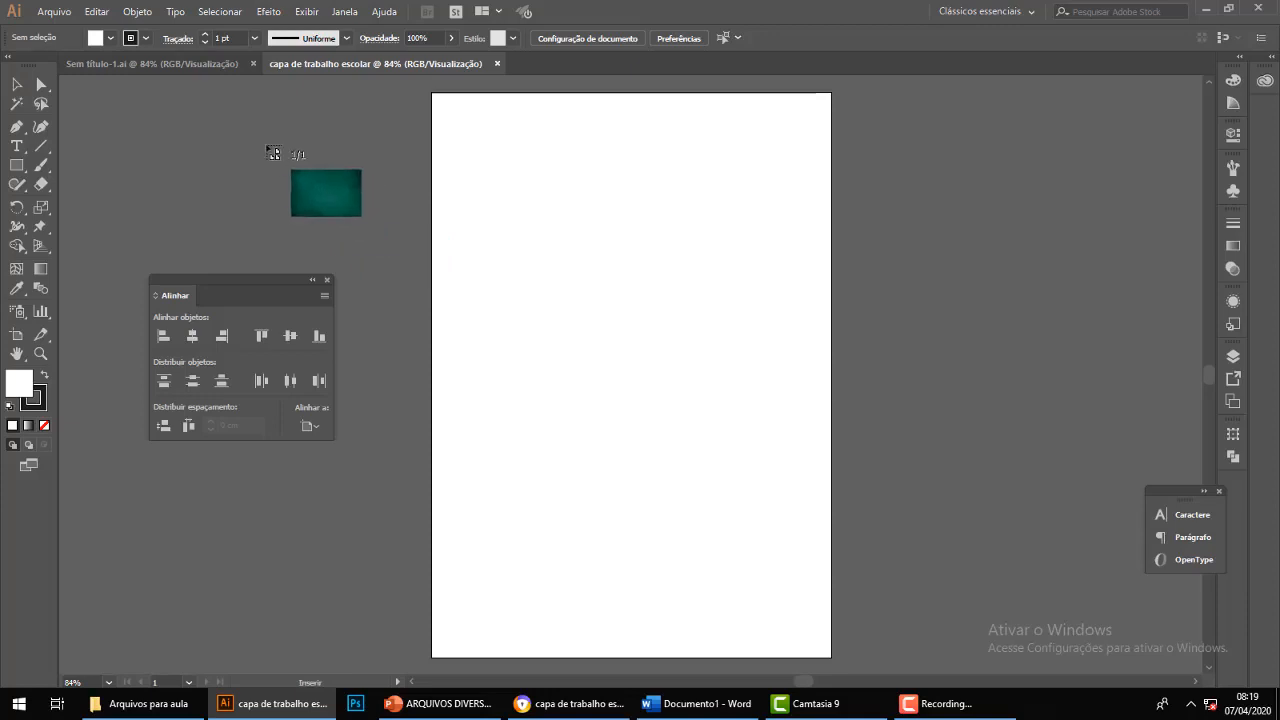
{"action": "scroll", "coordinate": [271, 118], "scroll_direction": "up", "scroll_amount": 1}
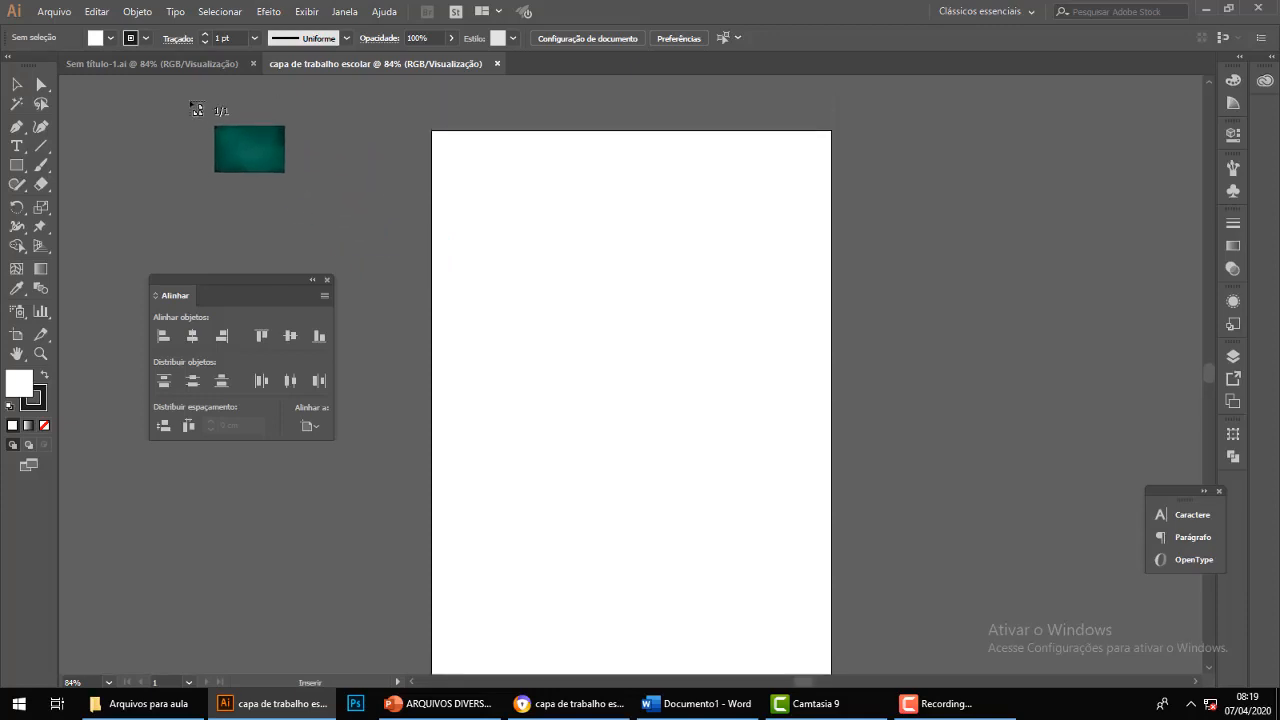
{"action": "left_click", "coordinate": [193, 92]}
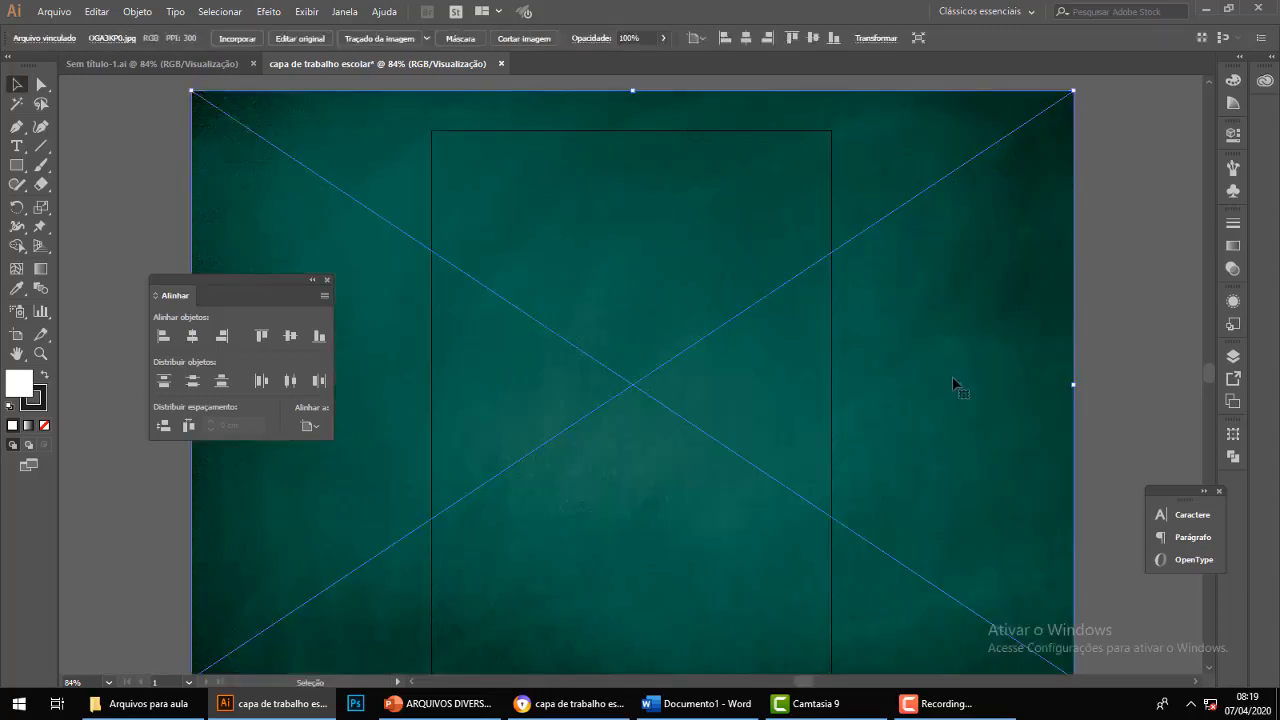
Nudge the green background image upward until it overhangs the artboard's top and bottom edges, and close the Align panel.
{"action": "scroll", "coordinate": [952, 385], "scroll_direction": "down", "scroll_amount": 1}
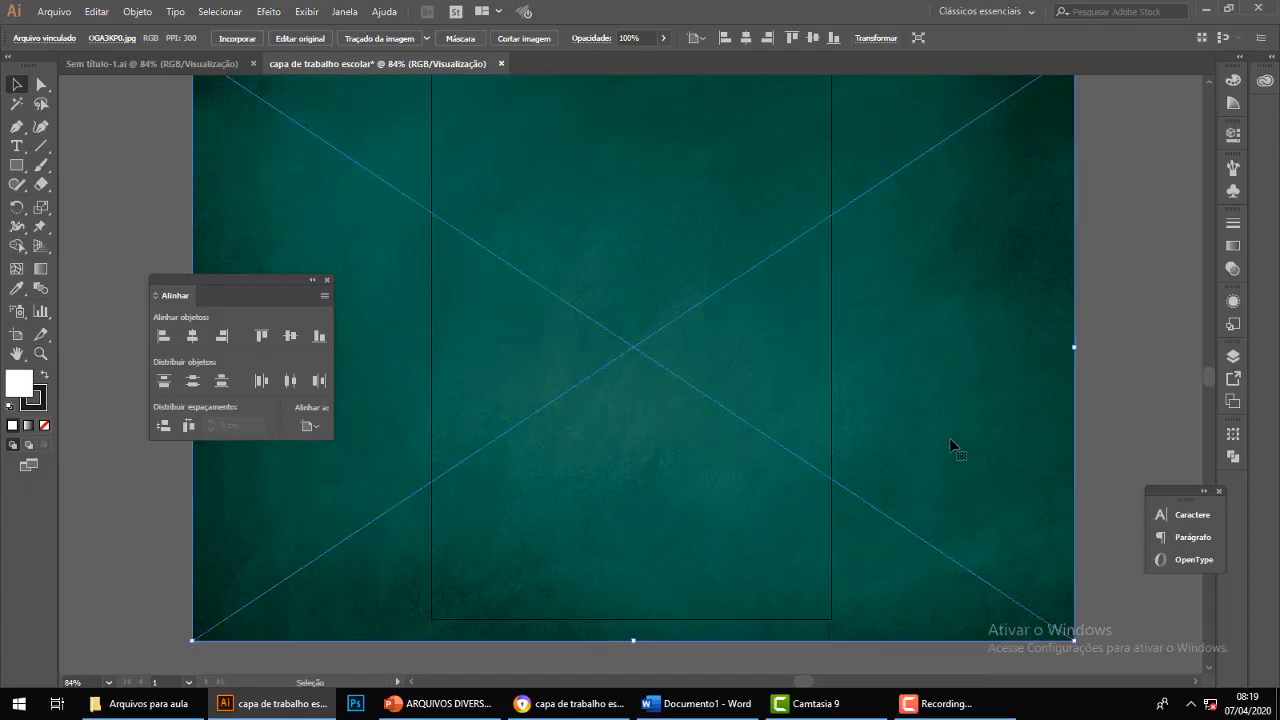
{"action": "scroll", "coordinate": [946, 439], "scroll_direction": "up", "scroll_amount": 1}
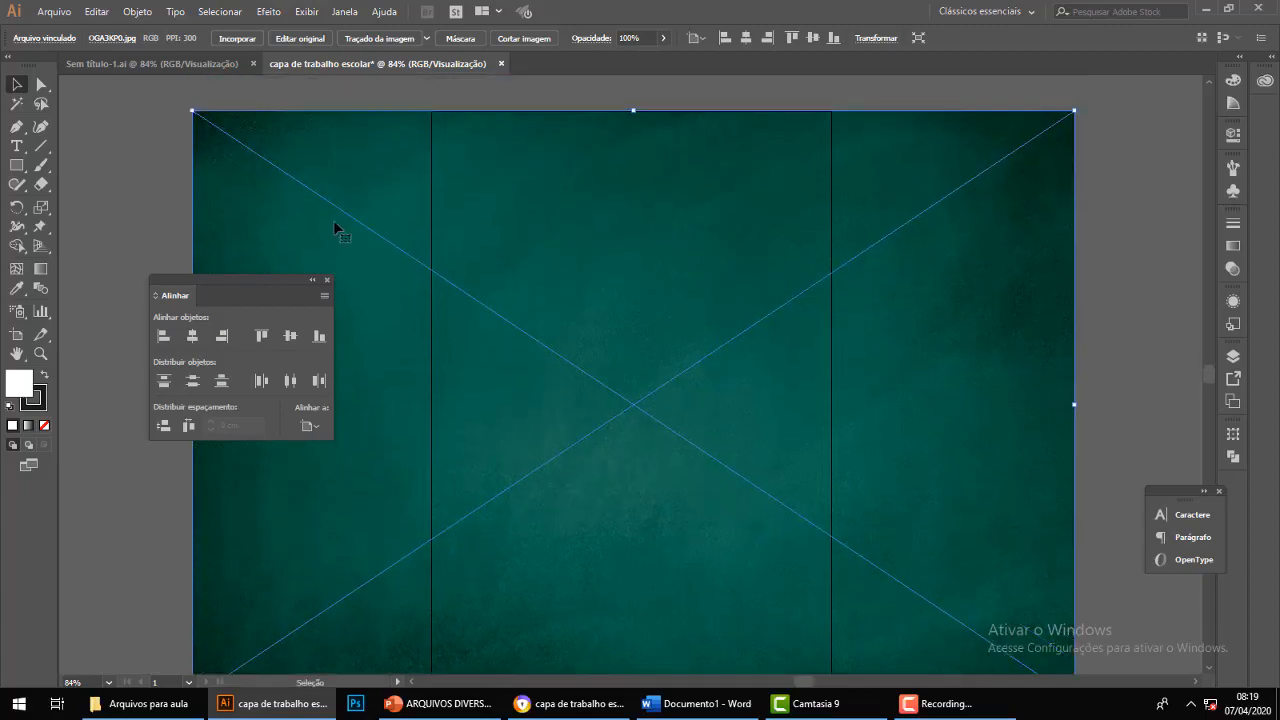
{"action": "key", "text": "Up"}
{"action": "key", "text": "Up"}
{"action": "key", "text": "Up"}
{"action": "key", "text": "Up"}
{"action": "key", "text": "Up"}
{"action": "key", "text": "Up"}
{"action": "key", "text": "Up"}
{"action": "key", "text": "Up"}
{"action": "key", "text": "Up"}
{"action": "key", "text": "Up"}
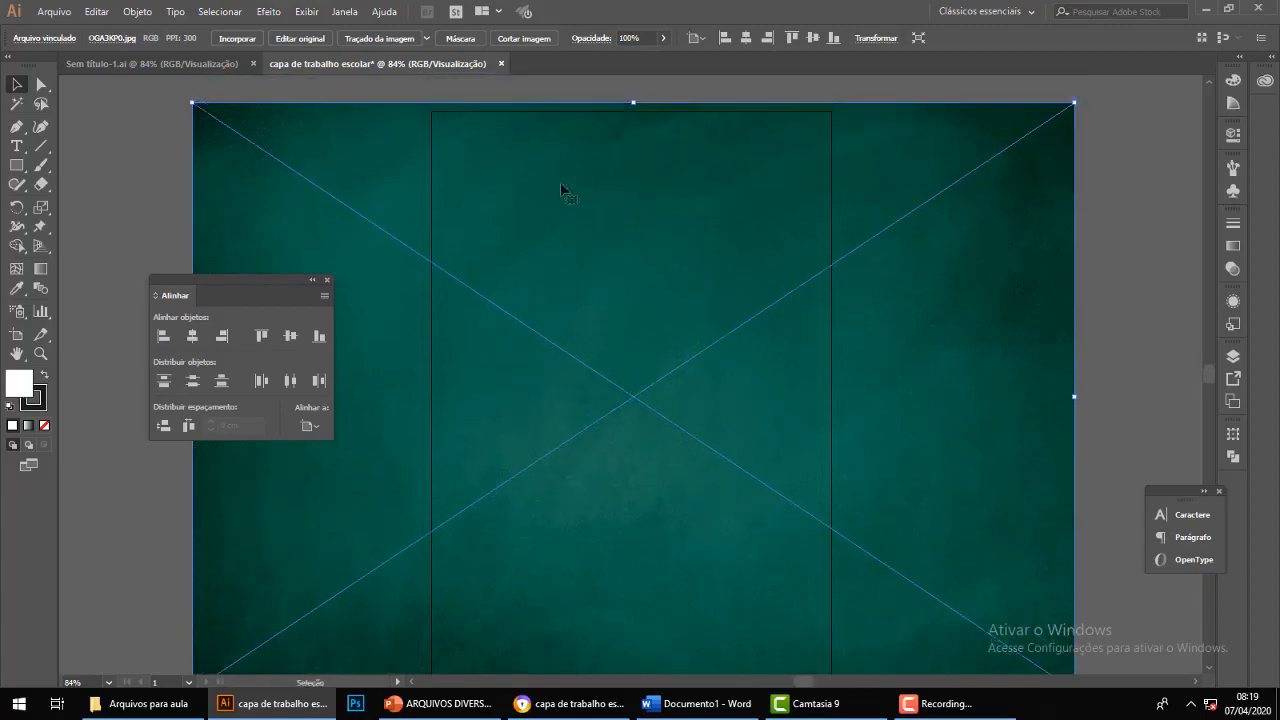
{"action": "scroll", "coordinate": [651, 226], "scroll_direction": "down", "scroll_amount": 1}
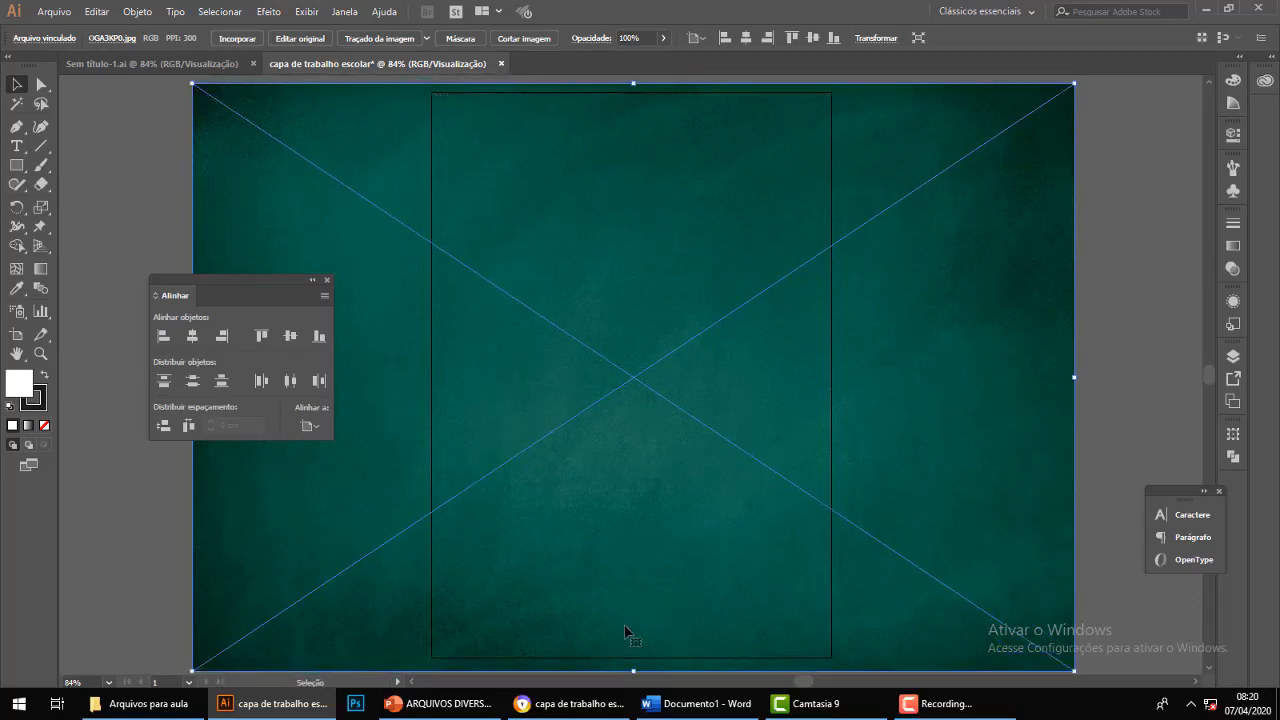
{"action": "left_click_drag", "start_coordinate": [266, 280], "coordinate": [333, 279]}
{"action": "left_click", "coordinate": [393, 279]}
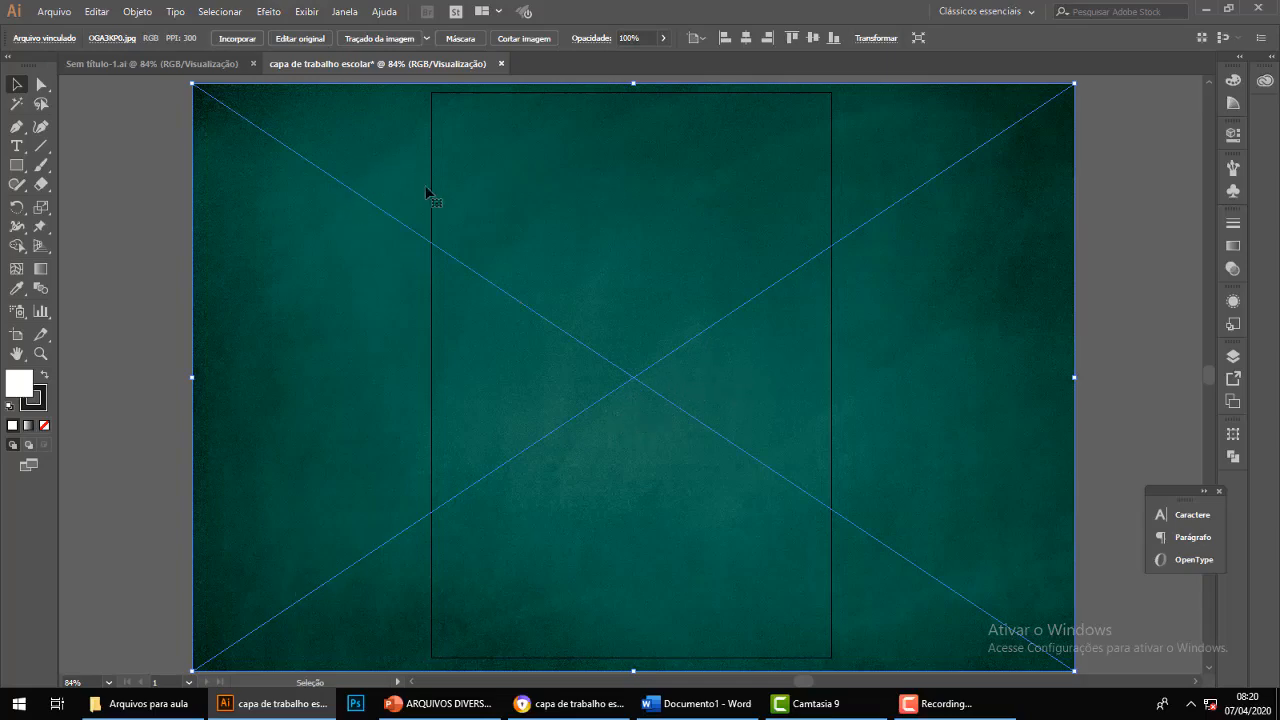
Crop the green background image to just outside the artboard's edges, about 21.3 x 30.1 cm, accepting that a copy is embedded.
{"action": "right_click", "coordinate": [357, 149]}
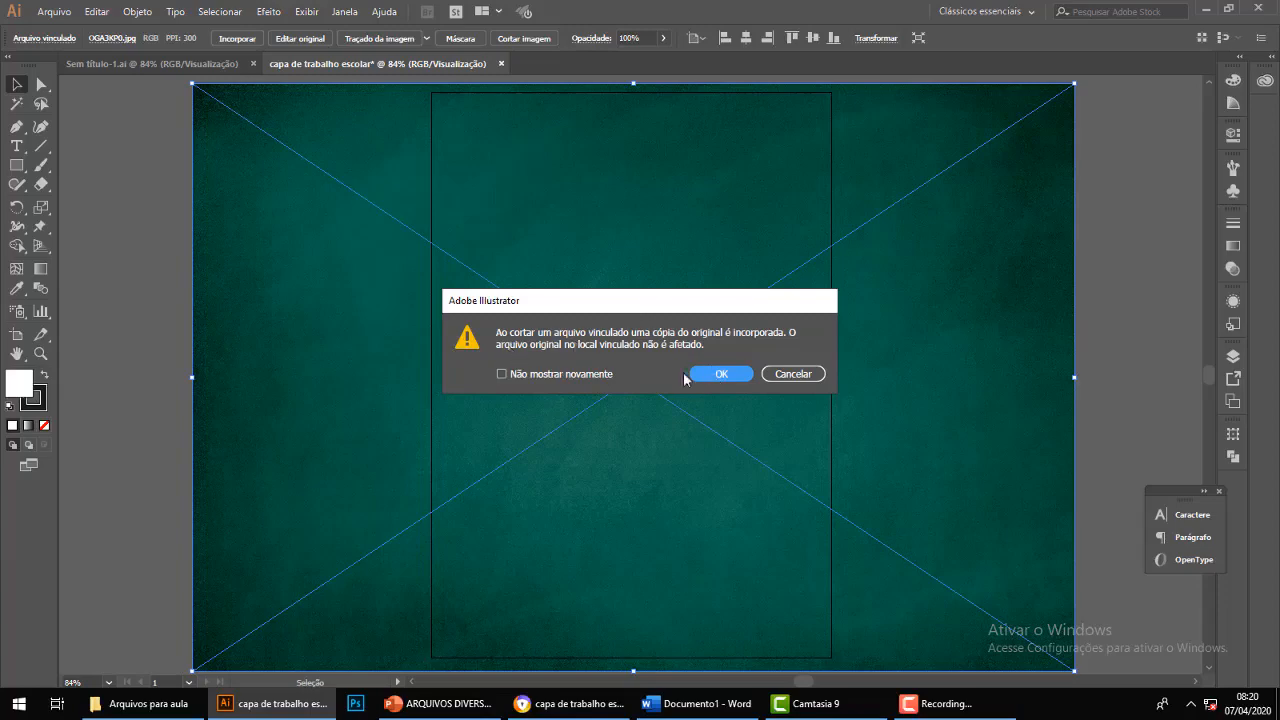
{"action": "left_click", "coordinate": [721, 375]}
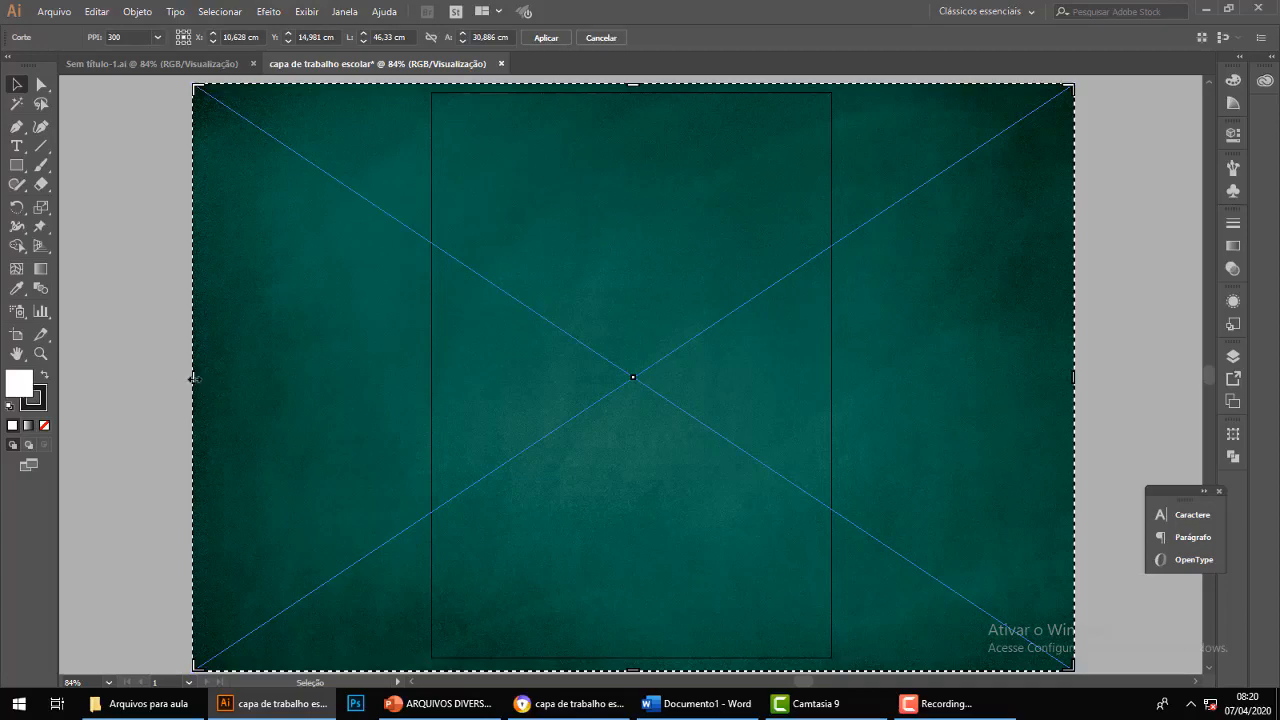
{"action": "left_click_drag", "start_coordinate": [195, 380], "coordinate": [432, 379]}
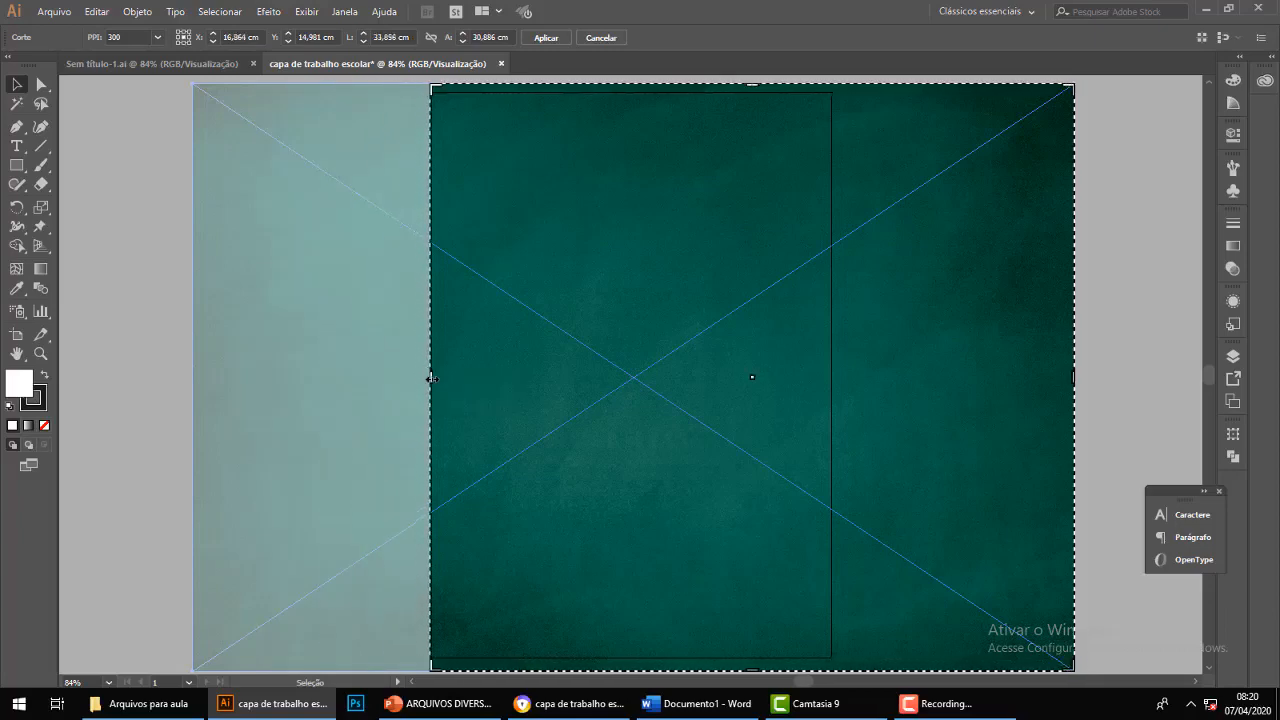
{"action": "left_click_drag", "start_coordinate": [1067, 383], "coordinate": [838, 387]}
{"action": "scroll", "coordinate": [878, 387], "scroll_direction": "down", "scroll_amount": 2}
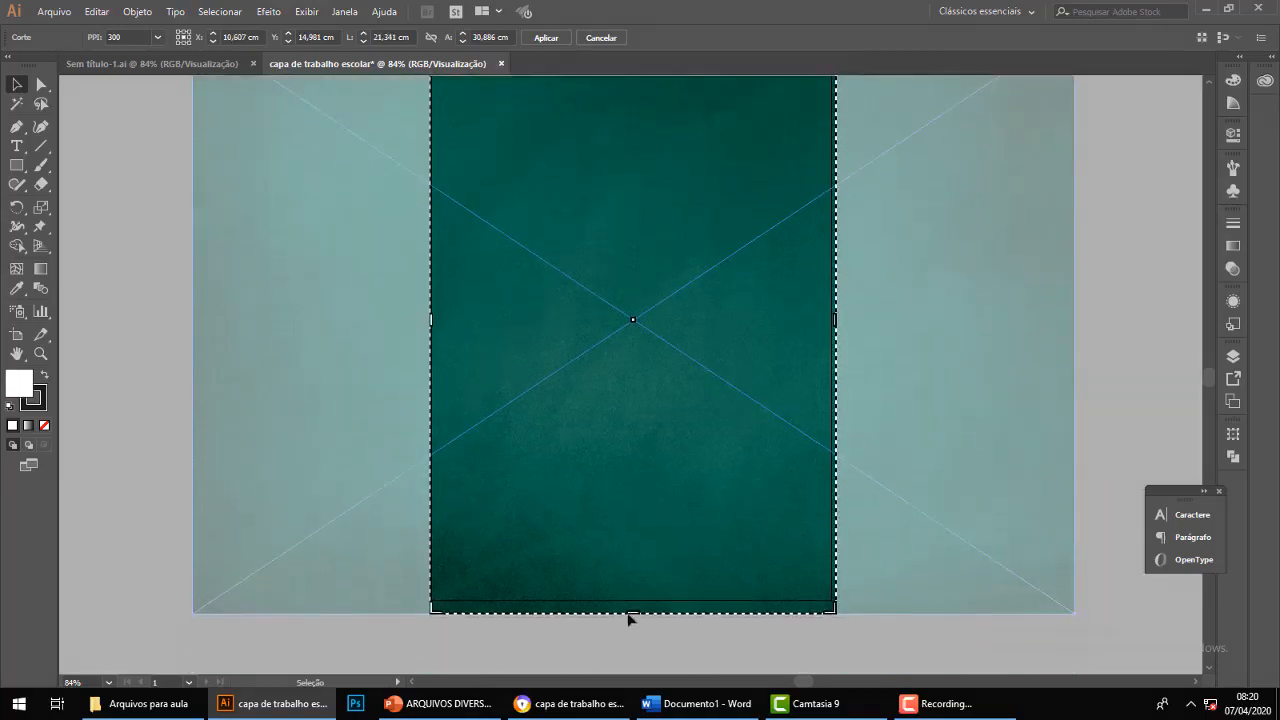
{"action": "left_click_drag", "start_coordinate": [630, 611], "coordinate": [630, 603]}
{"action": "scroll", "coordinate": [1043, 415], "scroll_direction": "up", "scroll_amount": 2}
{"action": "scroll", "coordinate": [1043, 415], "scroll_direction": "up", "scroll_amount": 1}
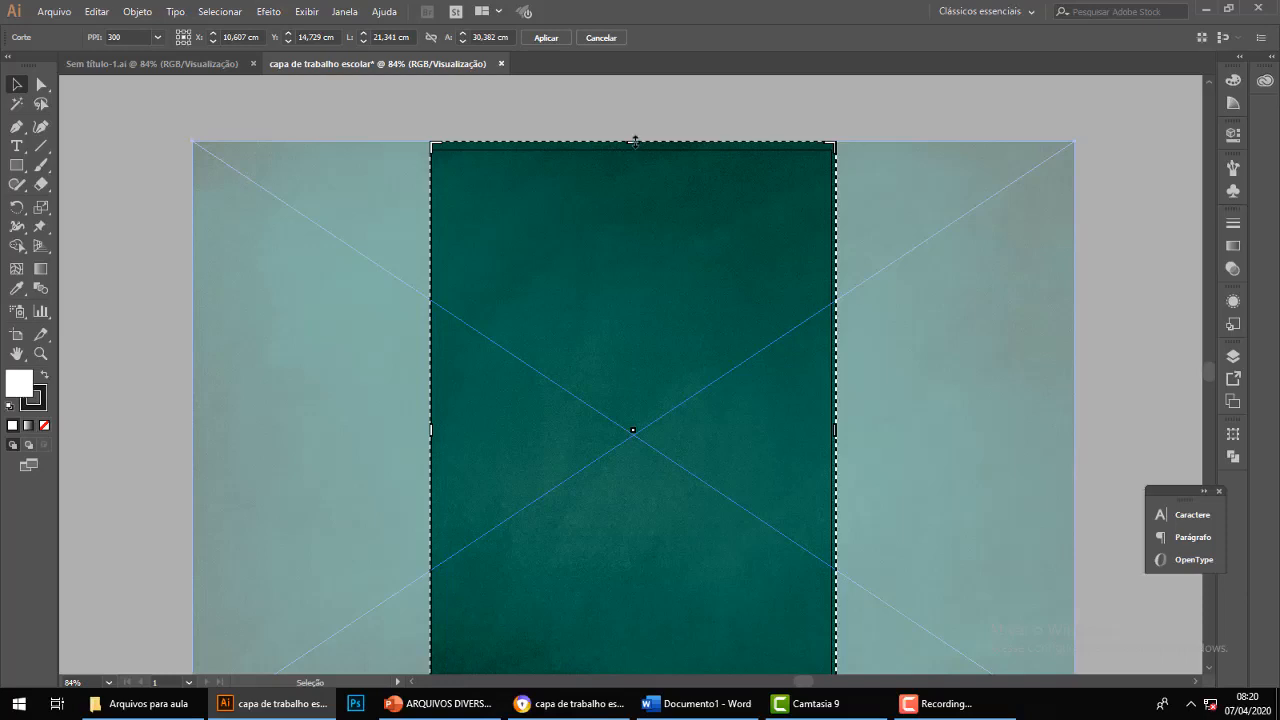
{"action": "left_click_drag", "start_coordinate": [634, 142], "coordinate": [638, 151]}
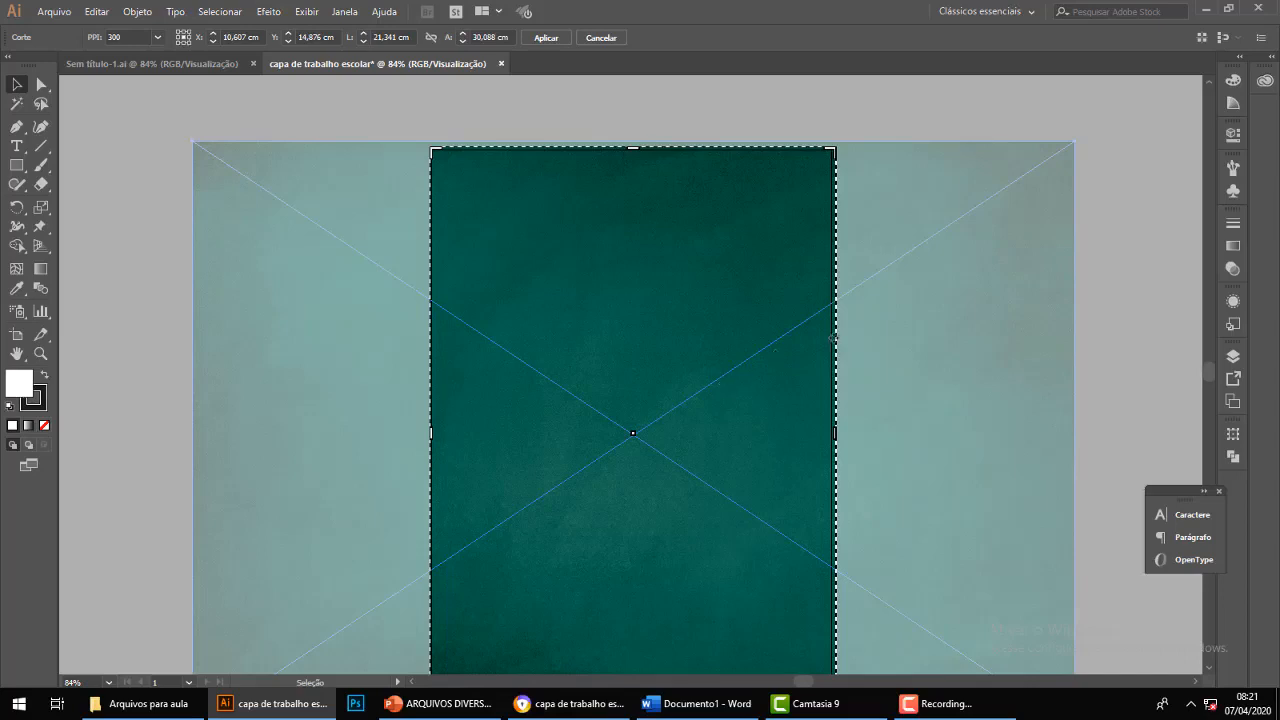
{"action": "left_click", "coordinate": [546, 38]}
{"action": "left_click", "coordinate": [886, 328]}
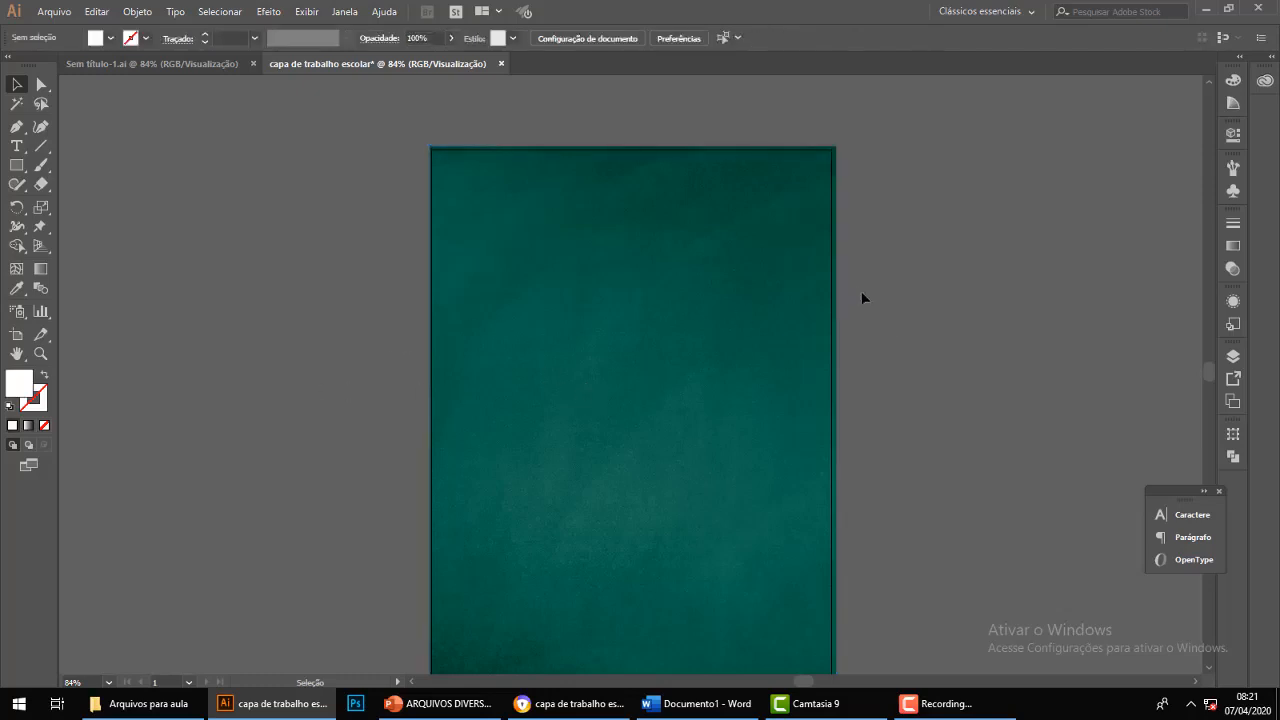
Try an area text reading "Trabalho escolar" across the upper part of the artboard, and delete it.
{"action": "scroll", "coordinate": [910, 311], "scroll_direction": "down", "scroll_amount": 2}
{"action": "scroll", "coordinate": [913, 311], "scroll_direction": "up", "scroll_amount": 2}
{"action": "scroll", "coordinate": [990, 346], "scroll_direction": "down", "scroll_amount": 1}
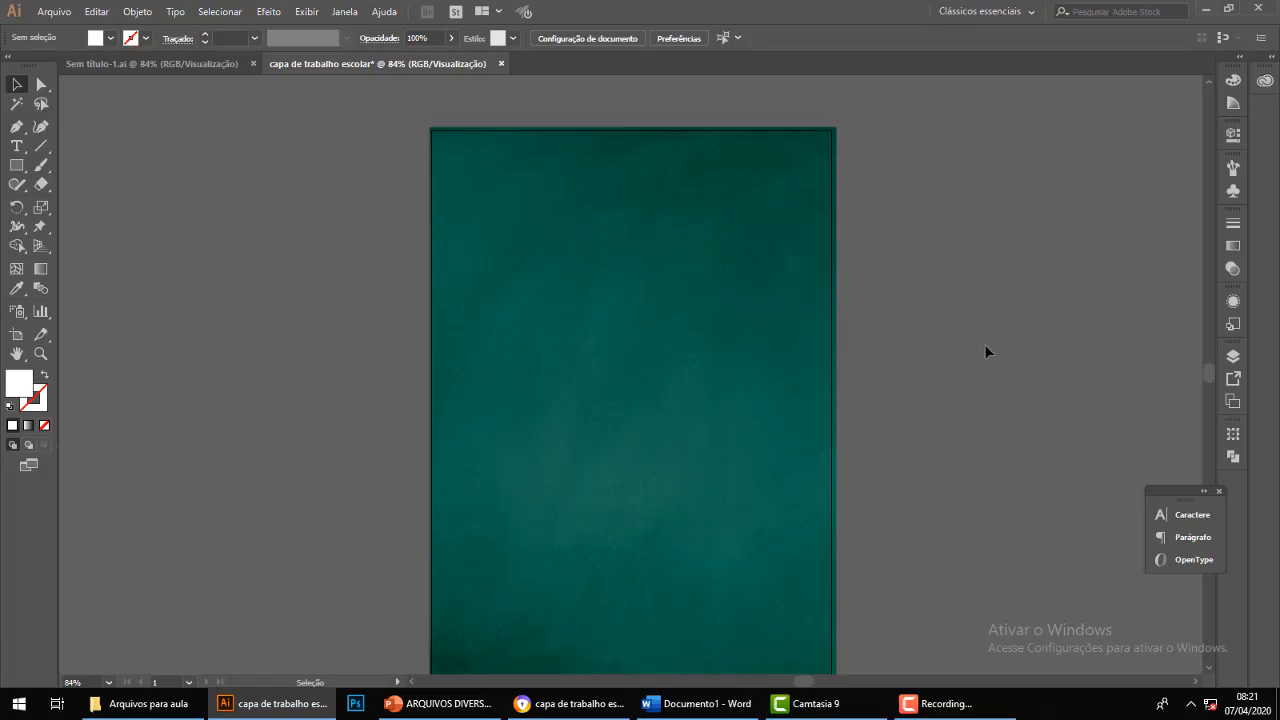
{"action": "scroll", "coordinate": [984, 344], "scroll_direction": "down", "scroll_amount": 1}
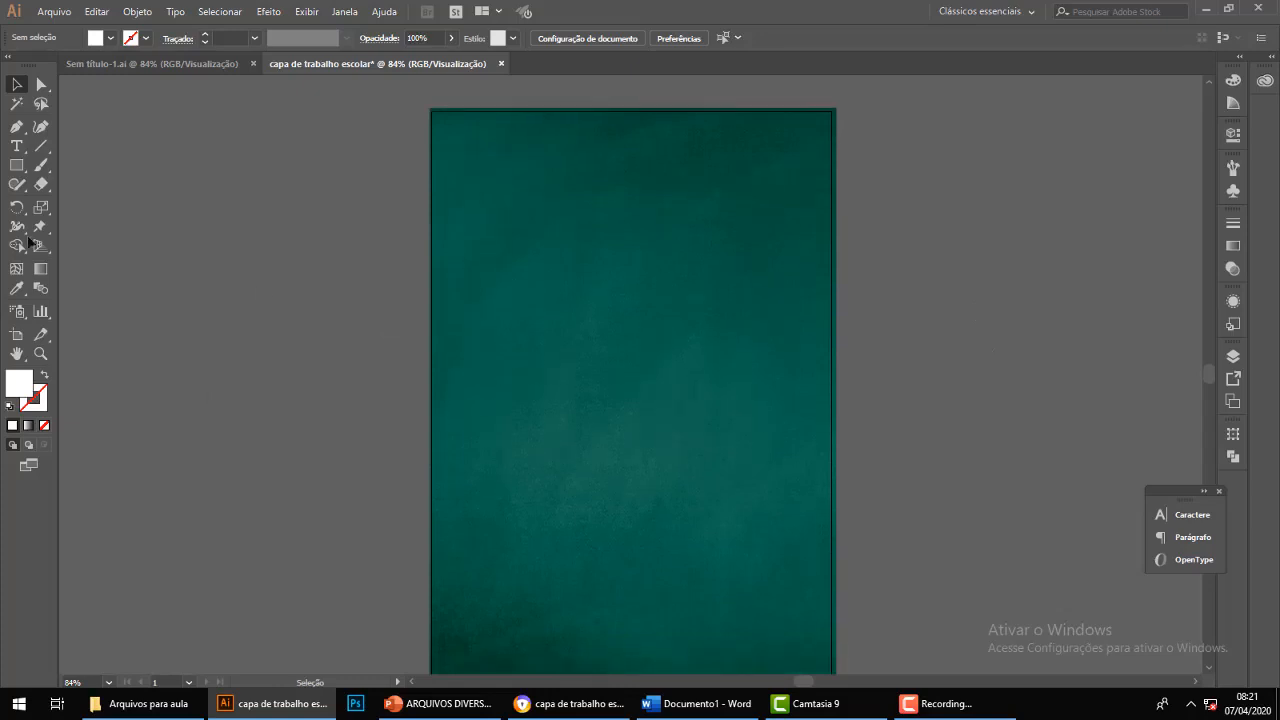
{"action": "left_click", "coordinate": [16, 148]}
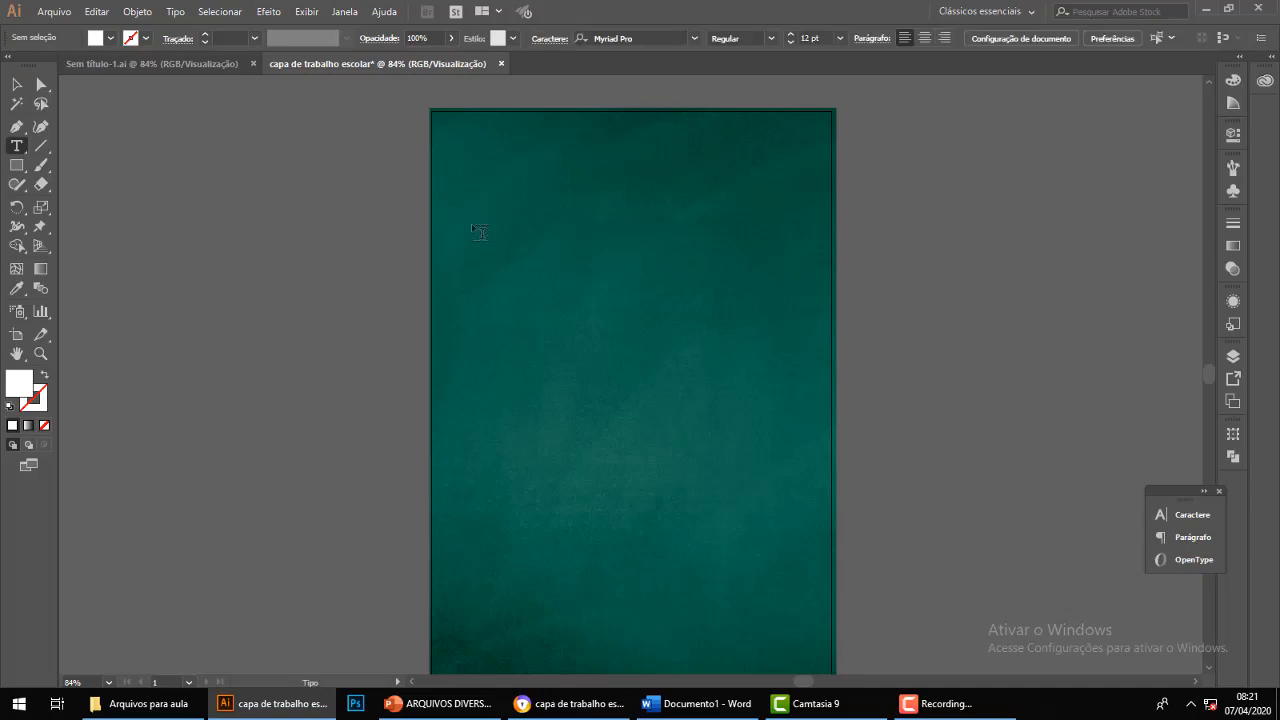
{"action": "left_click_drag", "start_coordinate": [482, 152], "coordinate": [826, 293]}
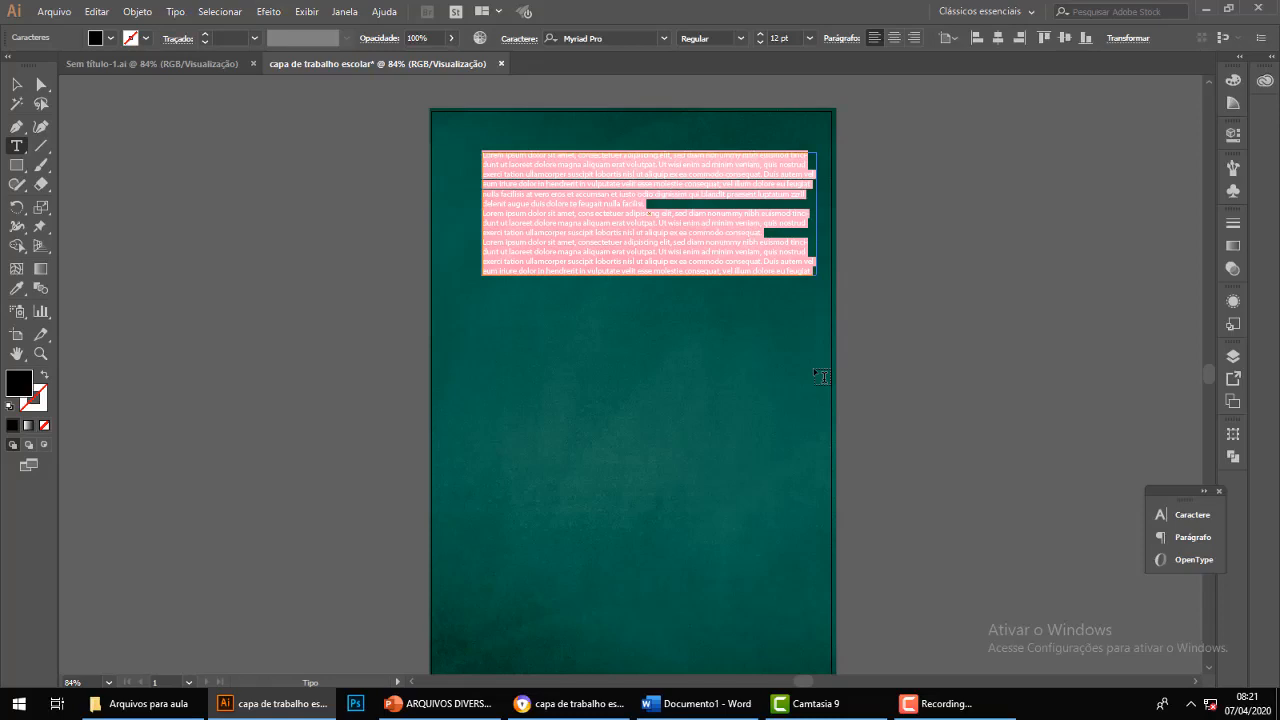
{"action": "key", "text": "Delete"}
{"action": "type", "text": "Traba"}
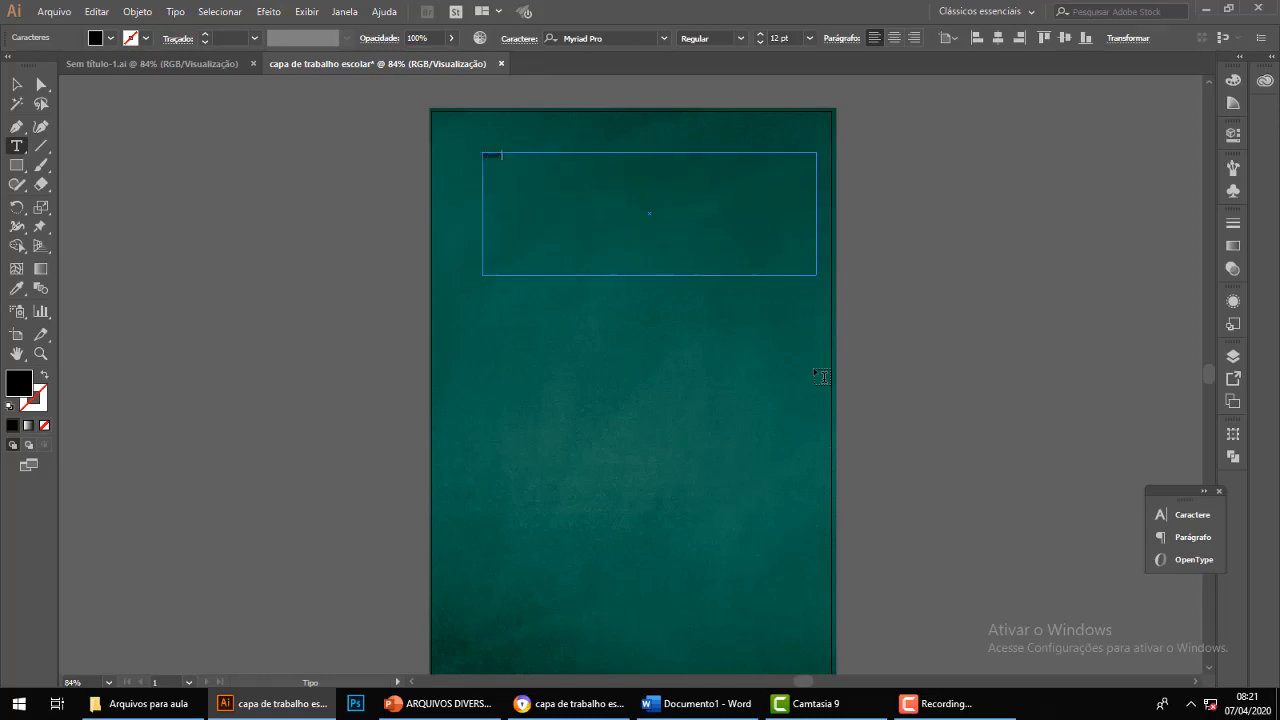
{"action": "type", "text": "lho escolar"}
{"action": "left_click", "coordinate": [16, 84]}
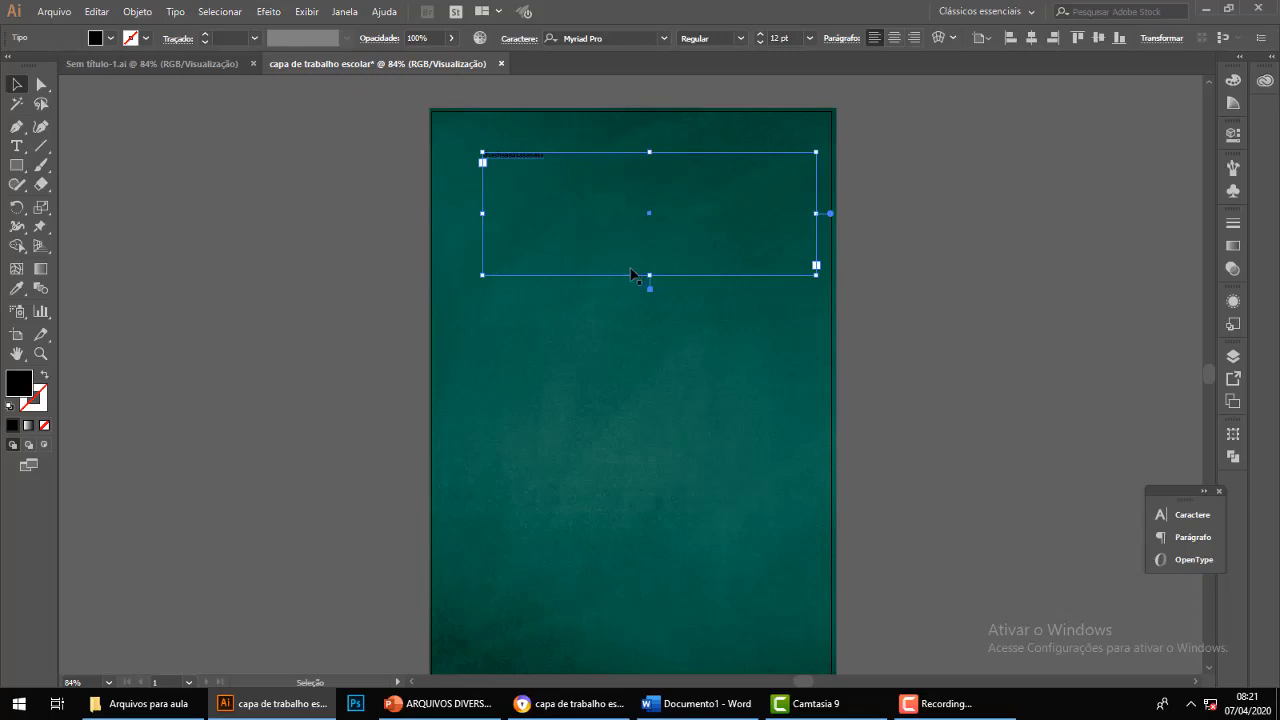
{"action": "key", "text": "Delete"}
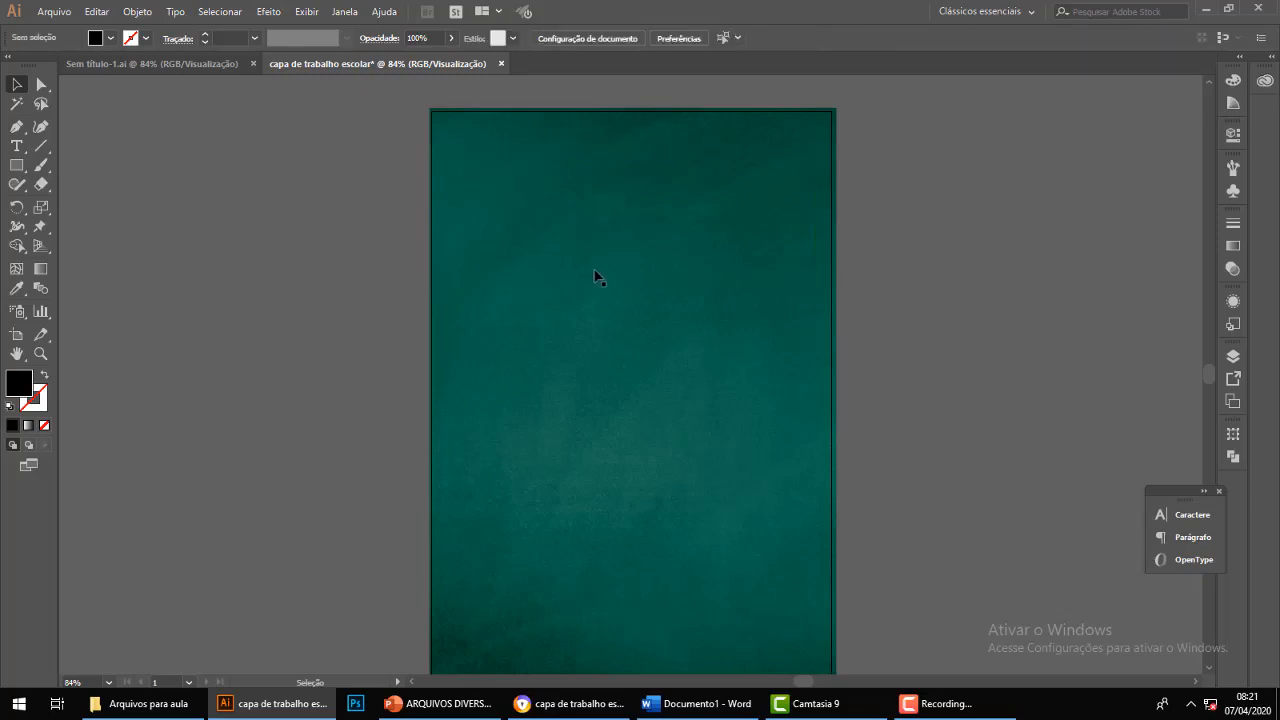
Add a point text line with the professor's title and name in capitals near the top of the artboard.
{"action": "left_click", "coordinate": [18, 147]}
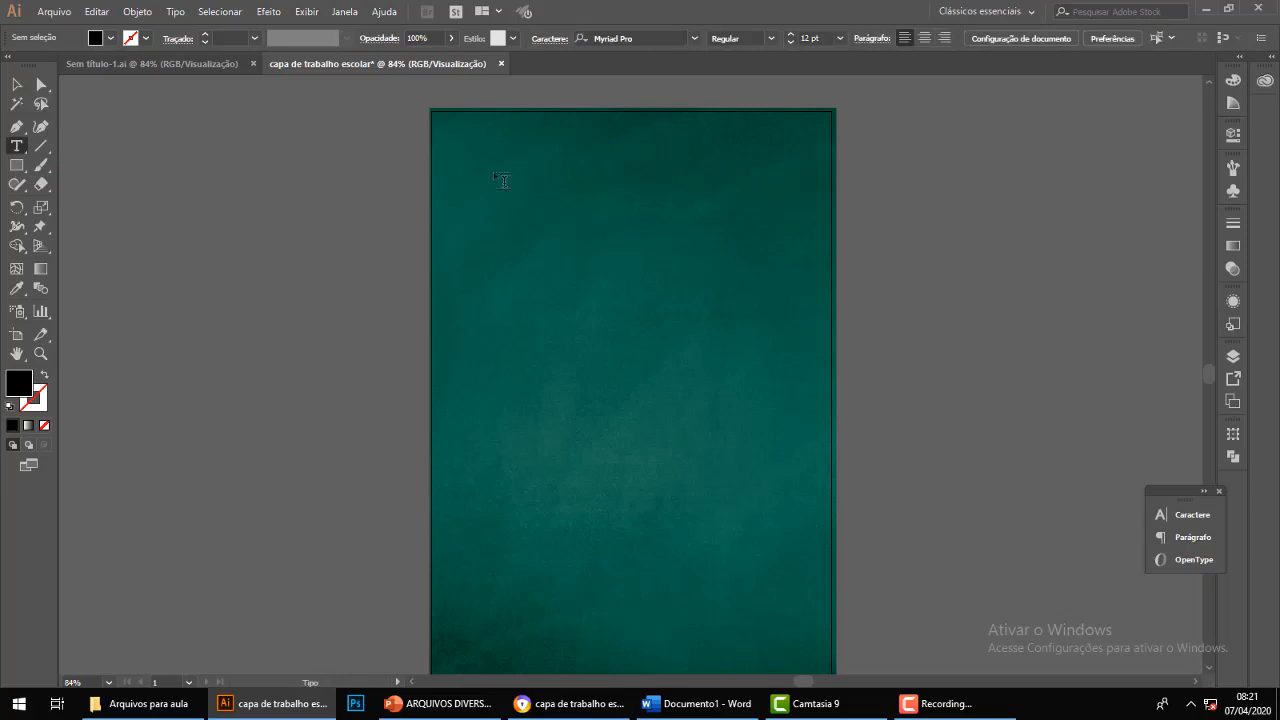
{"action": "left_click", "coordinate": [507, 174]}
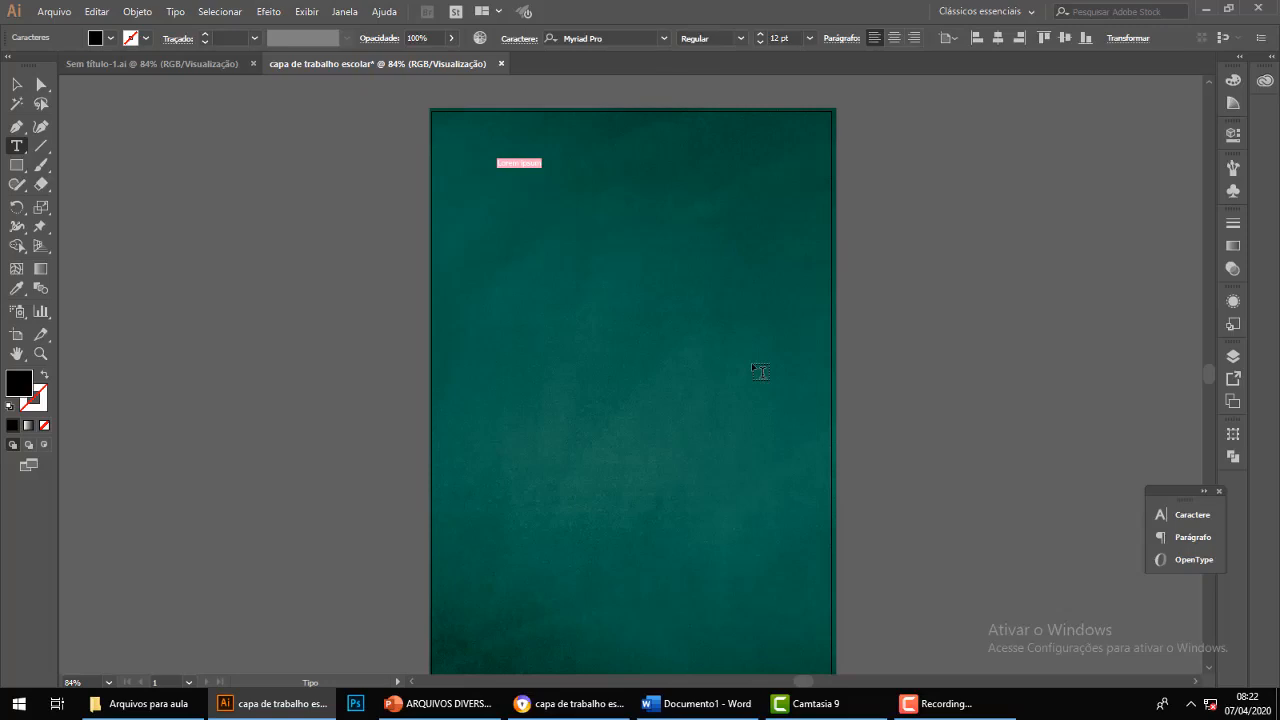
{"action": "type", "text": "Es"}
{"action": "key", "text": "BackSpace"}
{"action": "key", "text": "BackSpace"}
{"action": "left_click", "coordinate": [16, 84]}
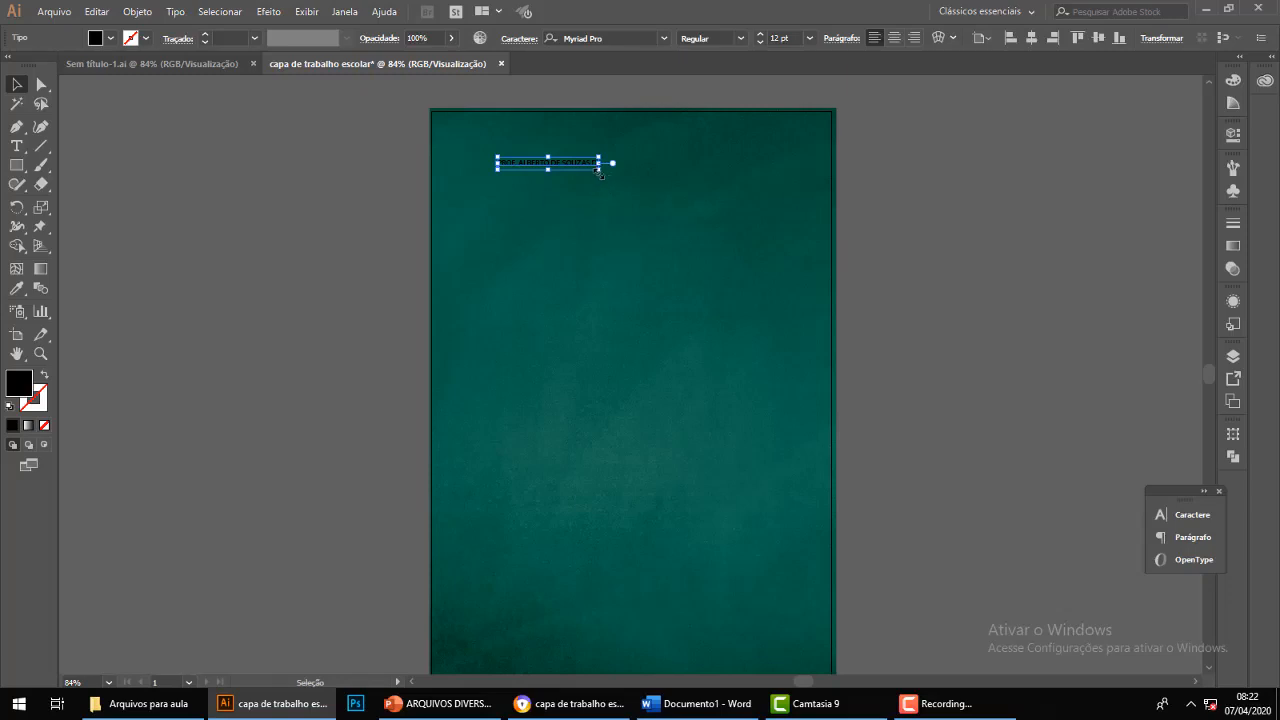
Try to enlarge the professor's name line by scaling it non-proportionally, and undo the scaling.
{"action": "left_click_drag", "start_coordinate": [599, 172], "coordinate": [705, 256]}
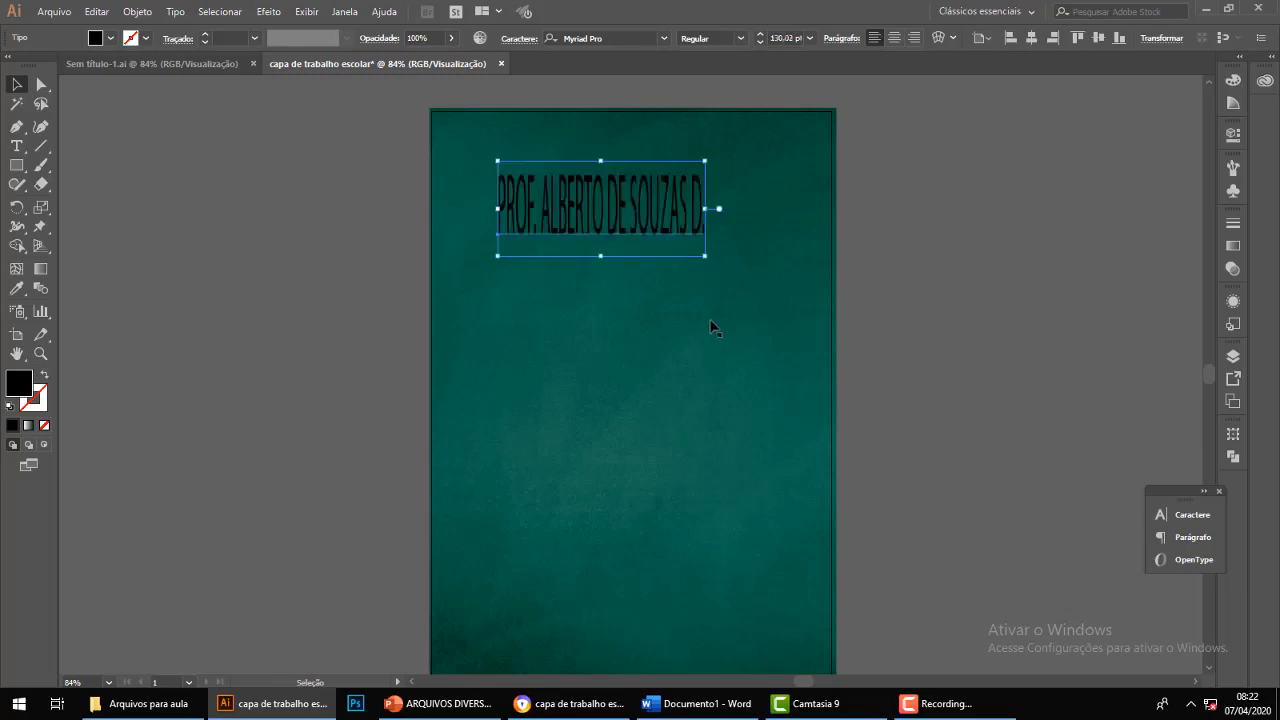
{"action": "left_click", "coordinate": [752, 255]}
{"action": "left_click", "coordinate": [654, 238]}
{"action": "key", "text": "ctrl+z"}
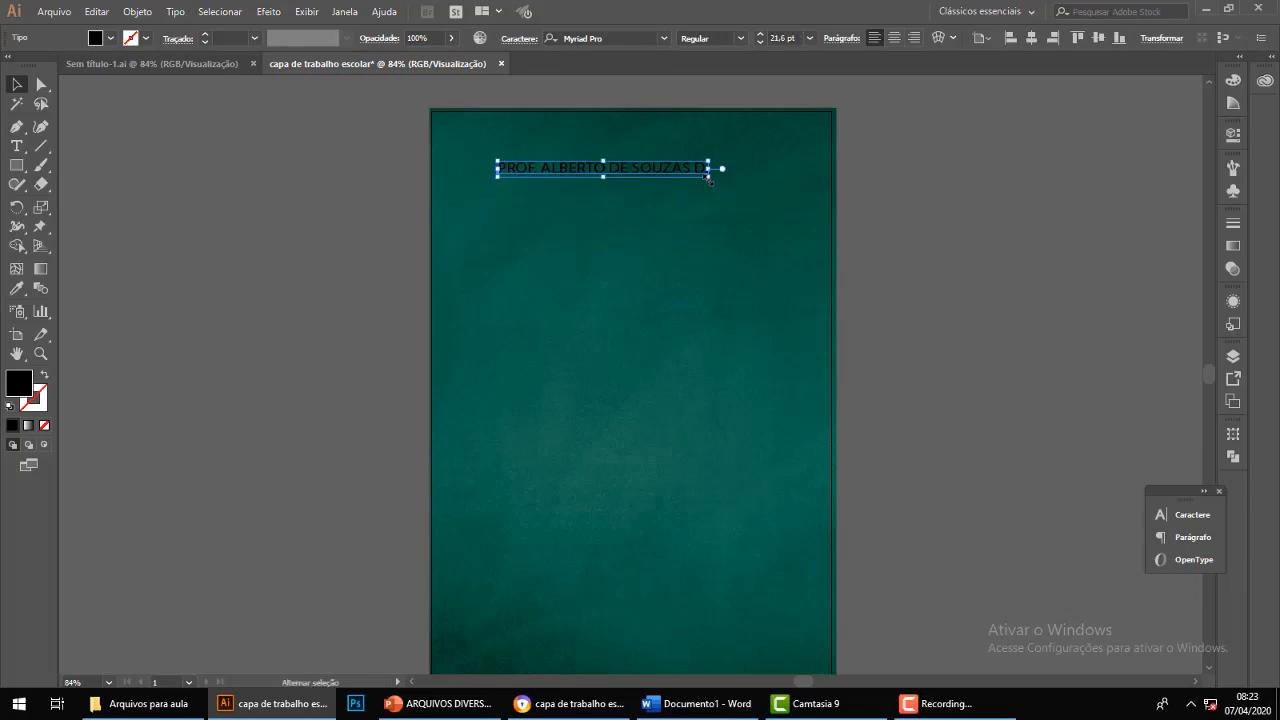
Scale the professor's name line proportionally to about 31 pt near the top of the artboard and align it to the horizontal centre.
{"action": "mouse_move", "coordinate": [709, 178]}
{"action": "left_mouse_down"}
{"action": "mouse_move", "coordinate": [745, 210]}
{"action": "mouse_move", "coordinate": [806, 174]}
{"action": "mouse_move", "coordinate": [723, 209]}
{"action": "mouse_move", "coordinate": [695, 194]}
{"action": "mouse_move", "coordinate": [782, 266]}
{"action": "mouse_move", "coordinate": [700, 203]}
{"action": "mouse_move", "coordinate": [695, 176]}
{"action": "left_mouse_up"}
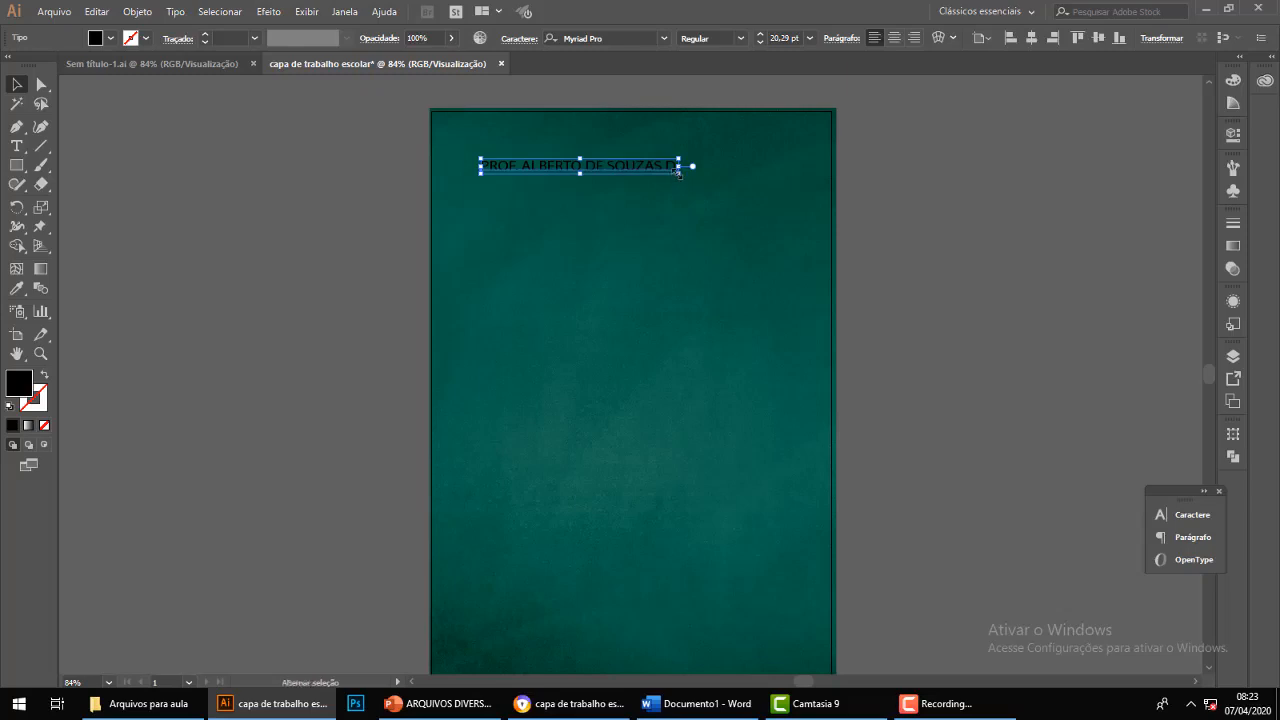
{"action": "left_click_drag", "start_coordinate": [678, 172], "coordinate": [780, 220]}
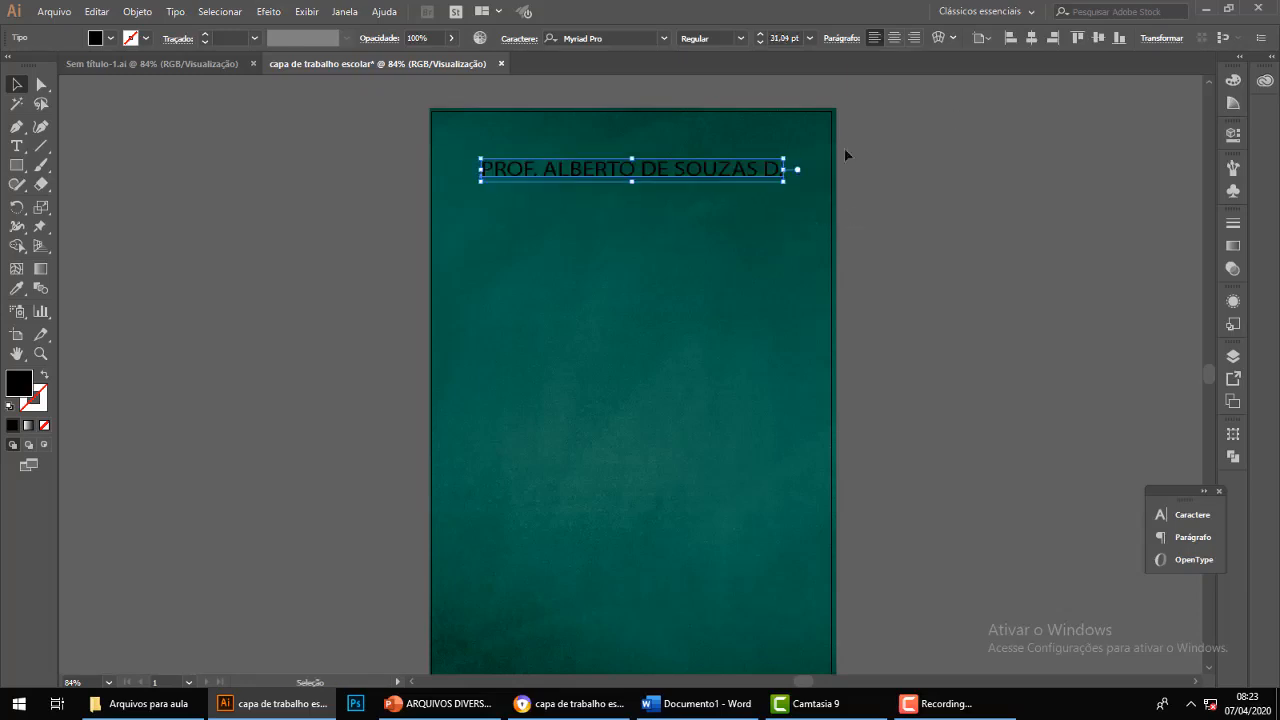
{"action": "left_click", "coordinate": [1031, 38]}
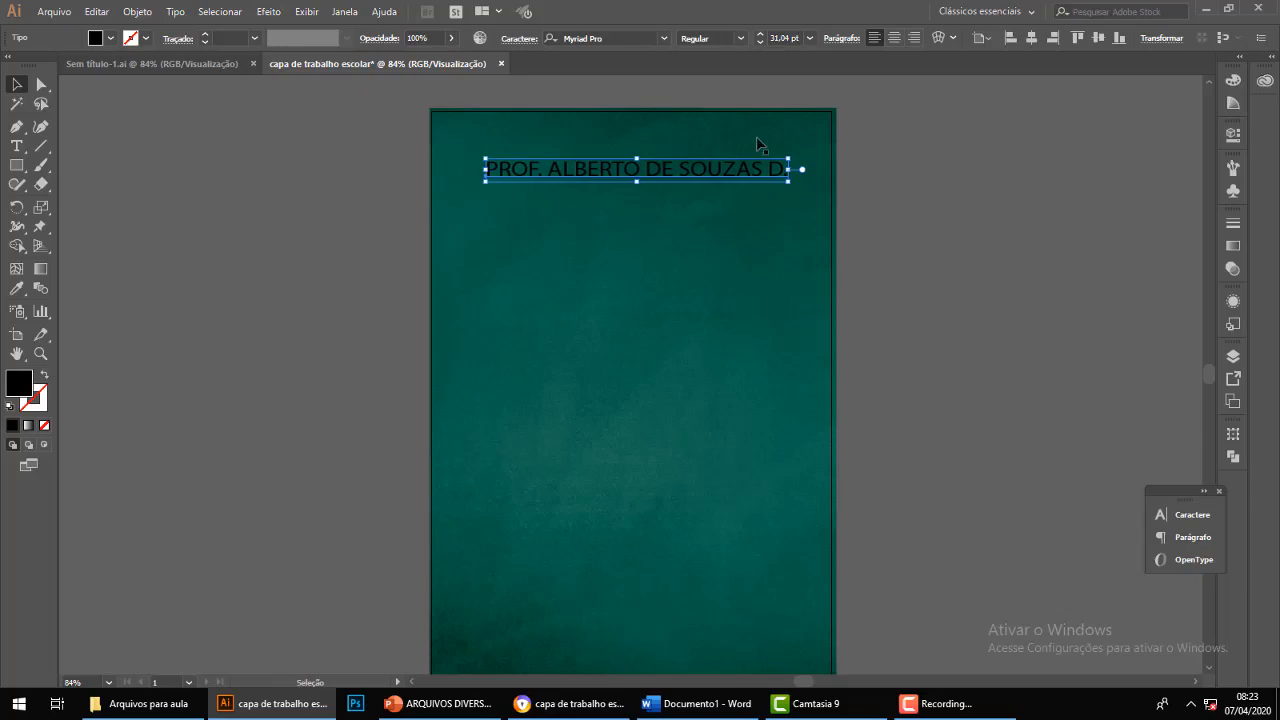
Set the professor's name line in the BadaBoom BB font and enlarge it proportionally to about 40 pt.
{"action": "left_click", "coordinate": [663, 40]}
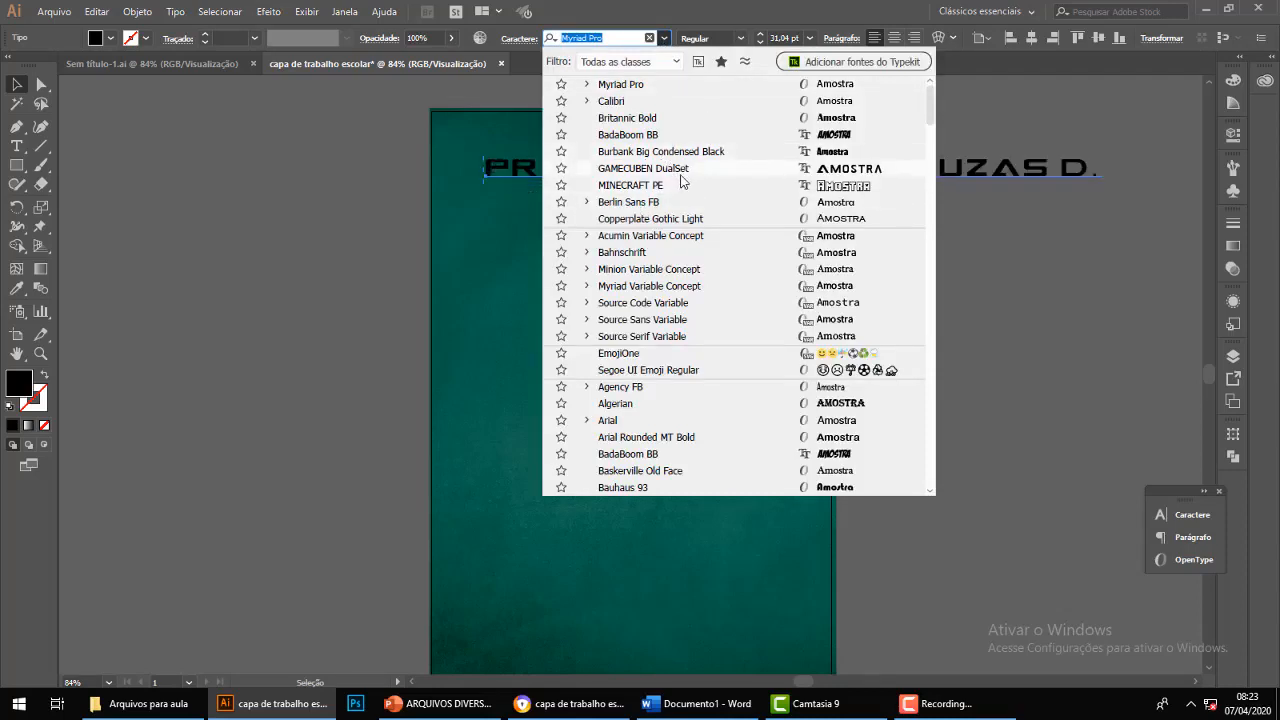
{"action": "scroll", "coordinate": [638, 110], "scroll_direction": "down", "scroll_amount": 1}
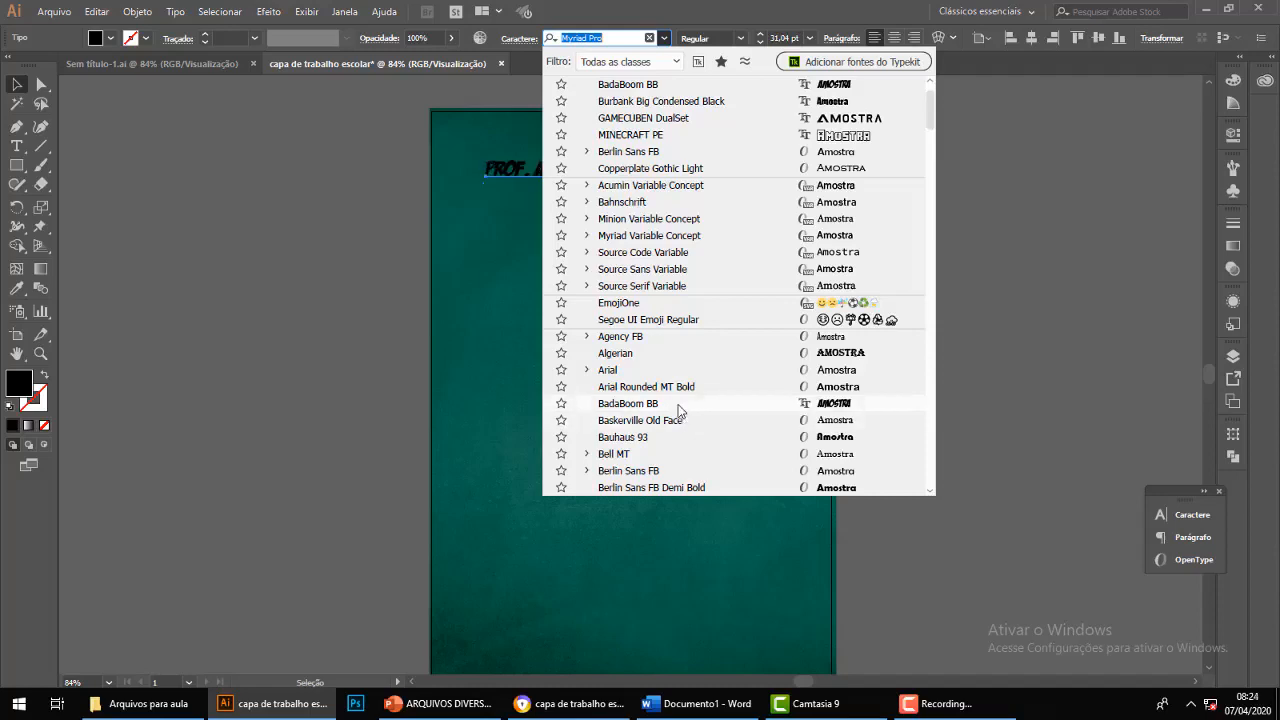
{"action": "scroll", "coordinate": [678, 423], "scroll_direction": "down", "scroll_amount": 1}
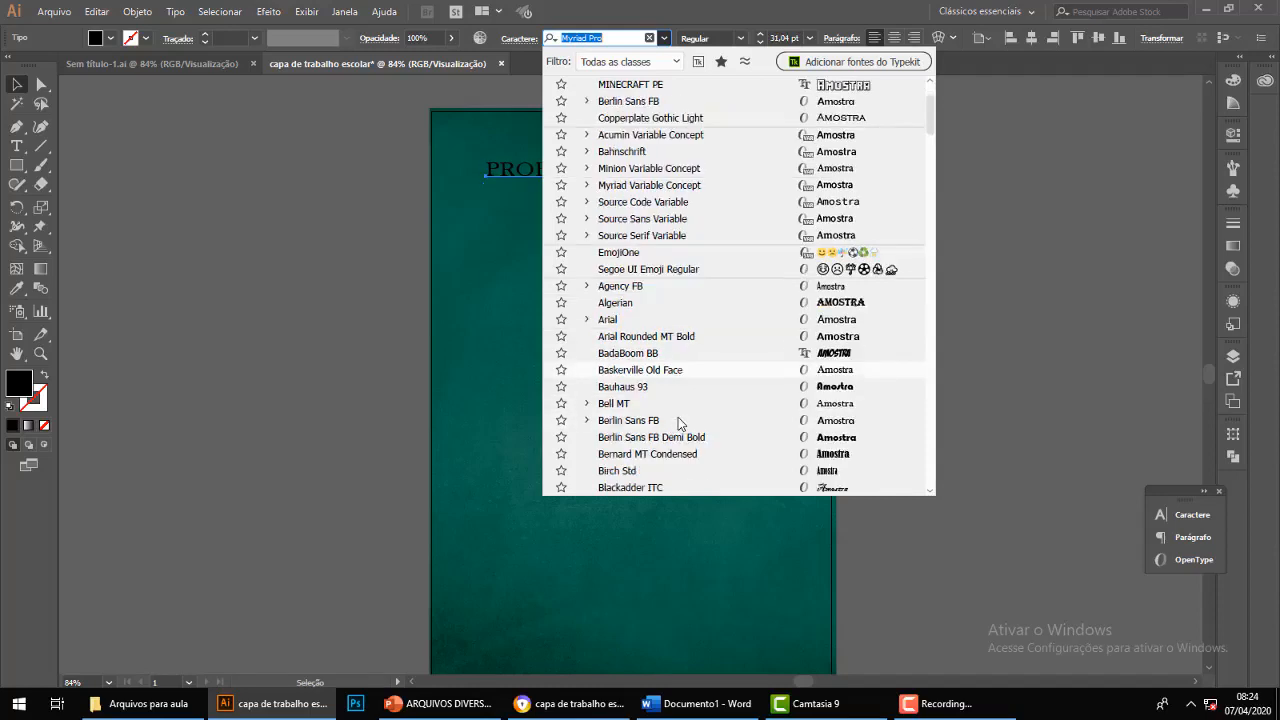
{"action": "left_click", "coordinate": [676, 353]}
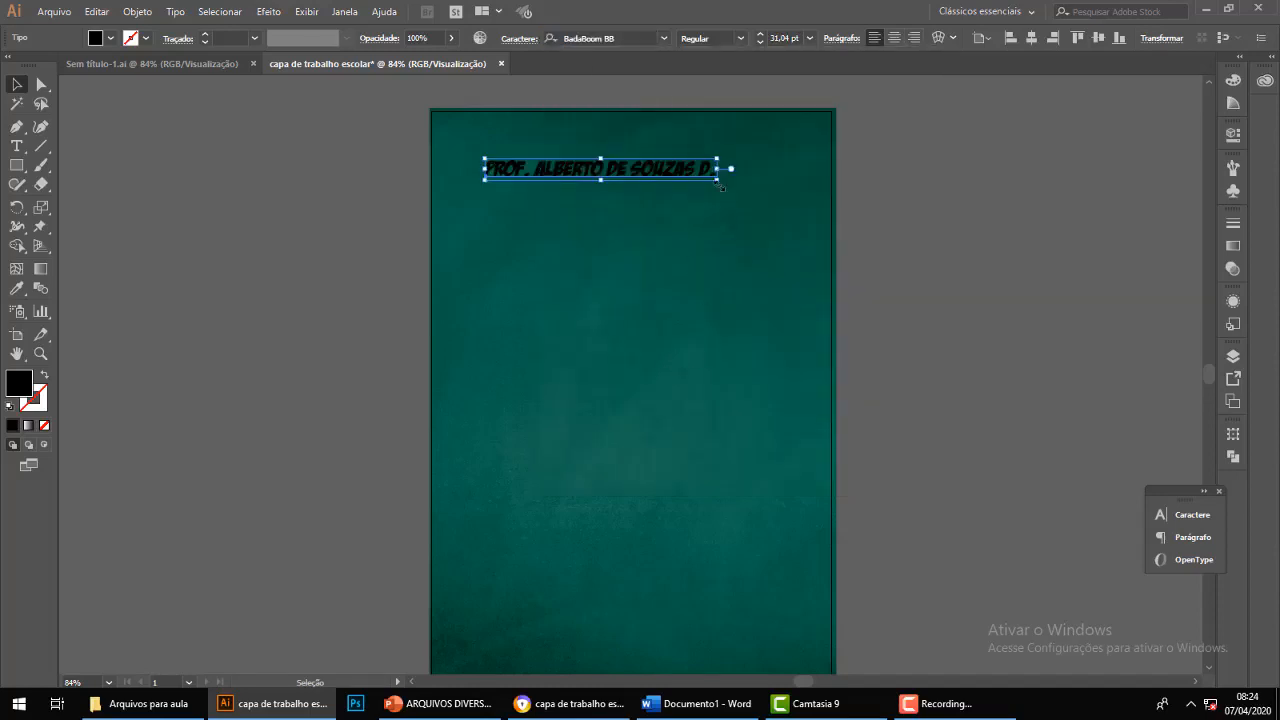
{"action": "left_click_drag", "start_coordinate": [717, 181], "coordinate": [787, 260]}
{"action": "left_click", "coordinate": [680, 235]}
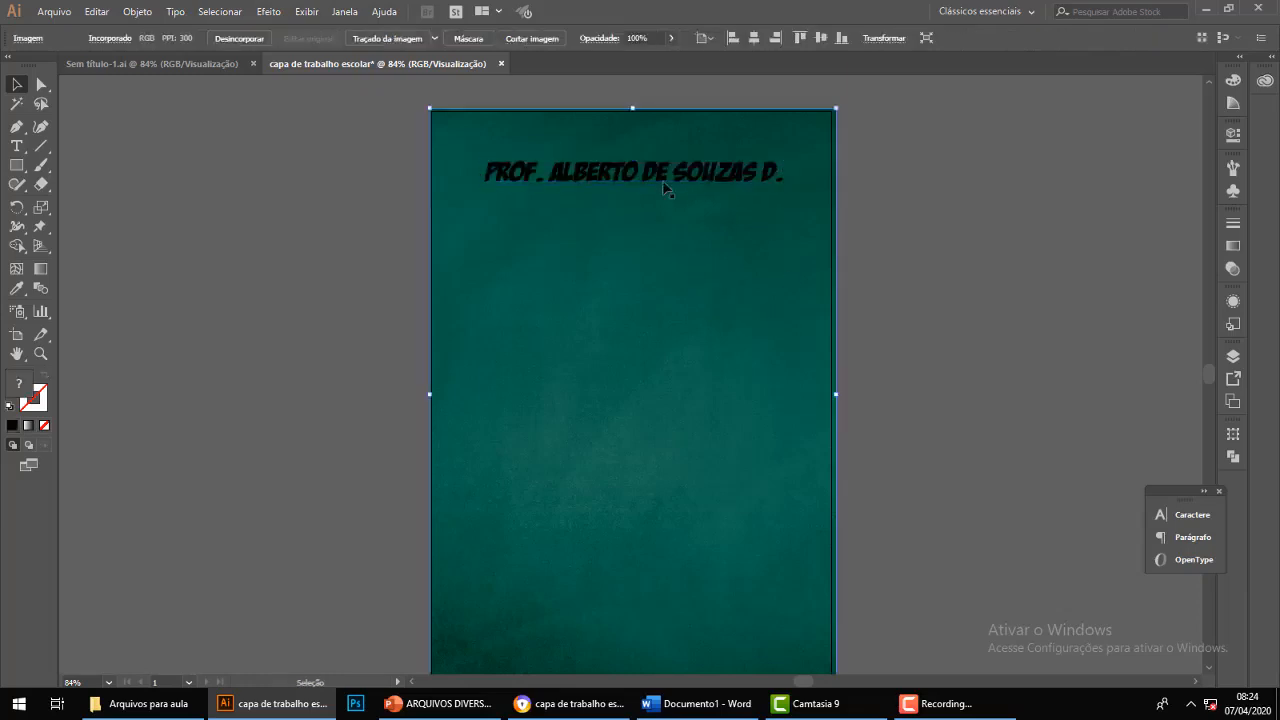
{"action": "left_click", "coordinate": [662, 180]}
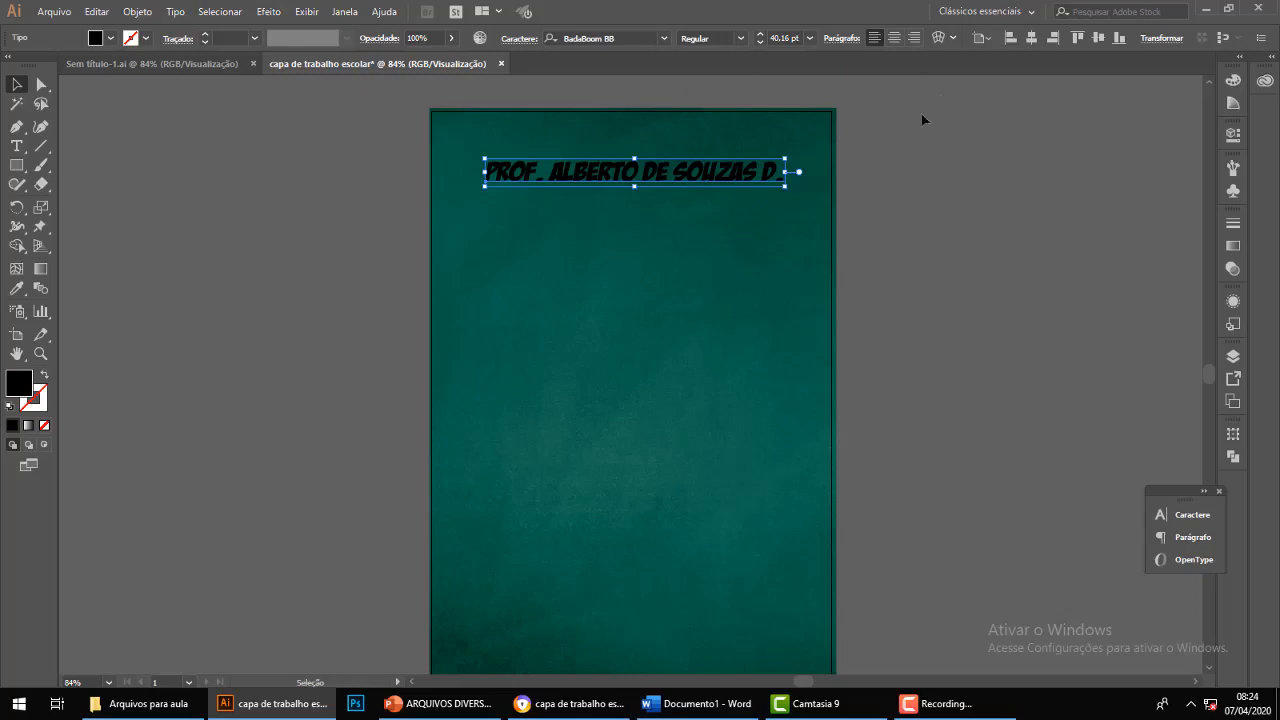
Change the fill colour of the professor's name line to white and deselect it.
{"action": "left_click", "coordinate": [112, 39]}
{"action": "left_click", "coordinate": [33, 65]}
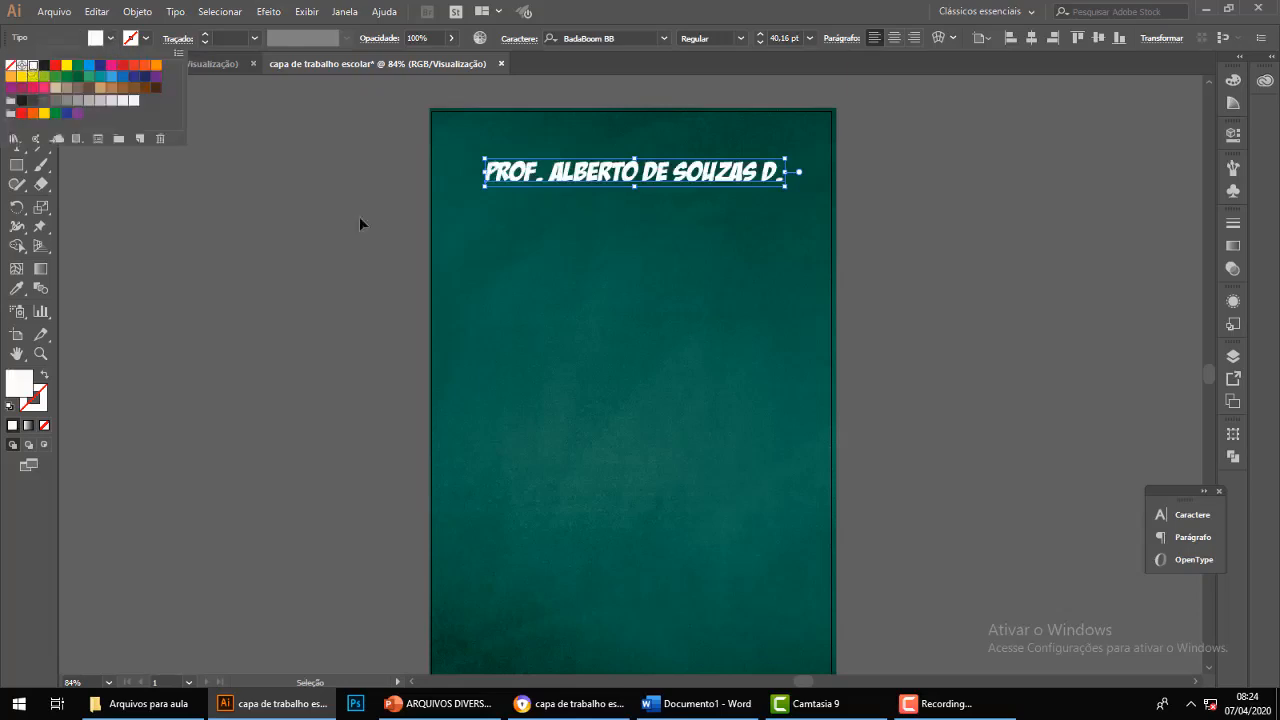
{"action": "left_click", "coordinate": [658, 304]}
{"action": "left_click", "coordinate": [962, 282]}
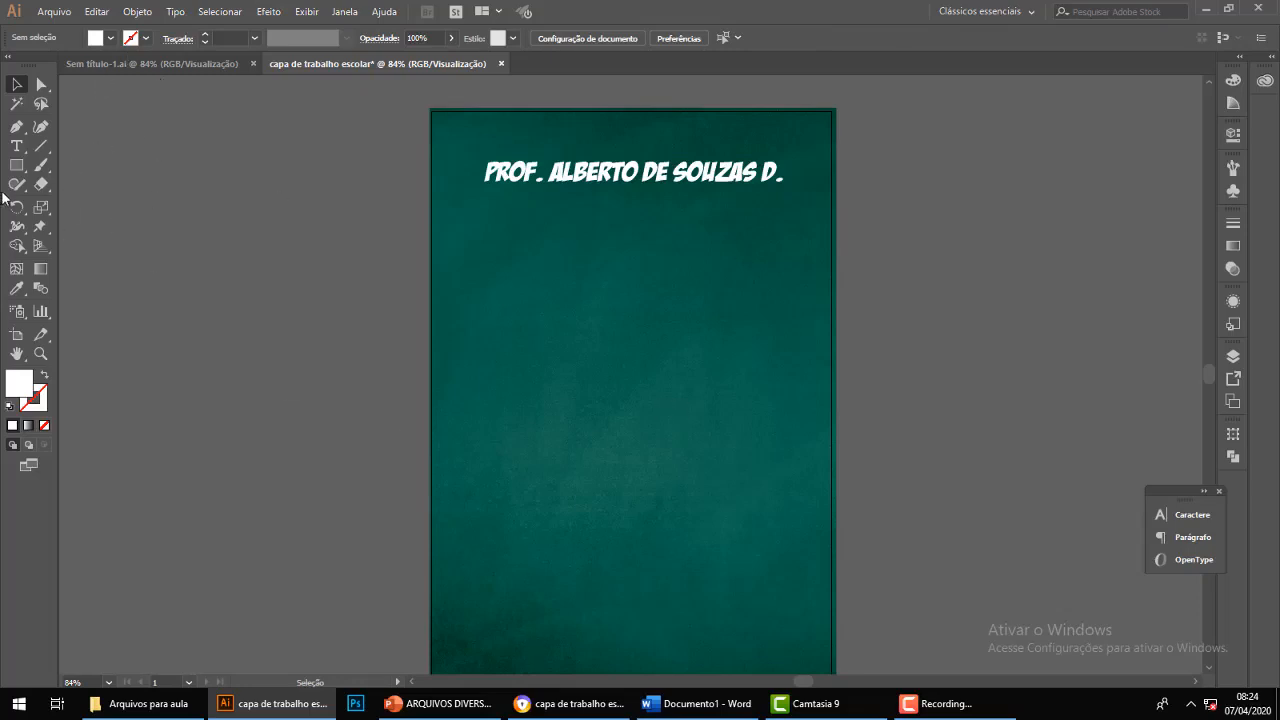
Select the professor's name line and open the Align panel, placing it beside the artboard.
{"action": "left_click", "coordinate": [725, 178]}
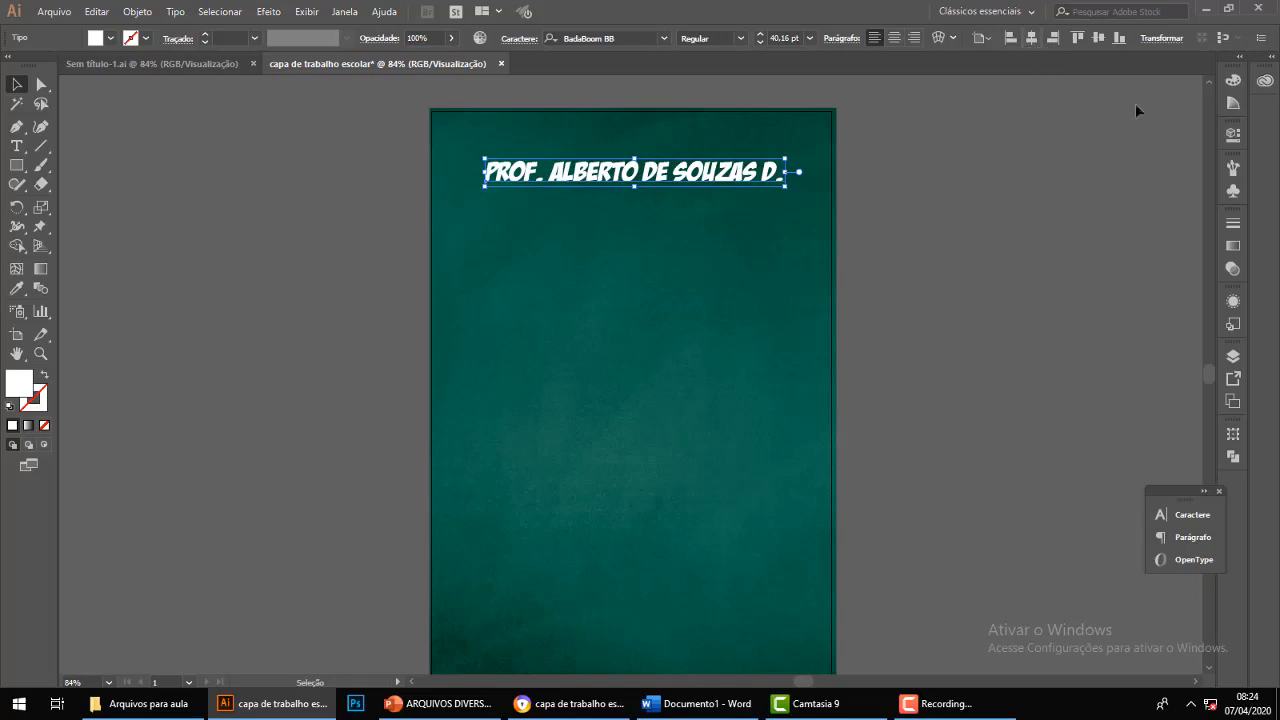
{"action": "left_click", "coordinate": [344, 13]}
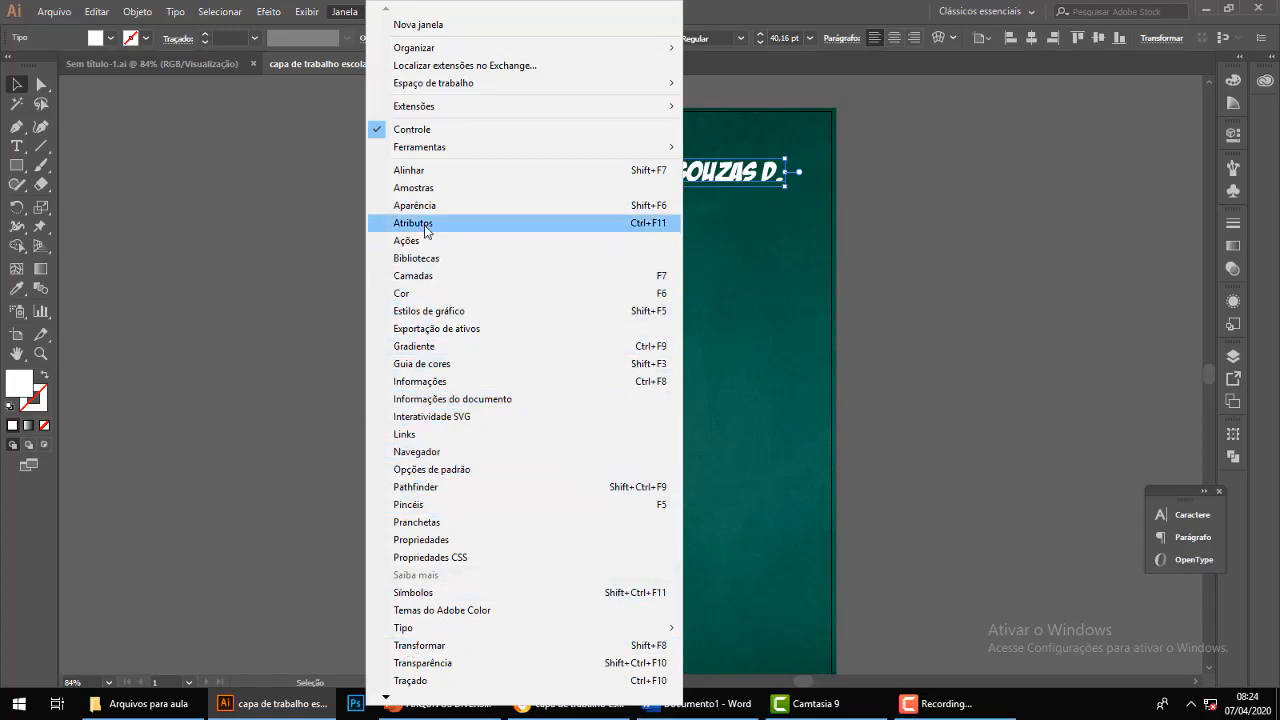
{"action": "left_click", "coordinate": [660, 172]}
{"action": "left_click_drag", "start_coordinate": [293, 276], "coordinate": [1053, 162]}
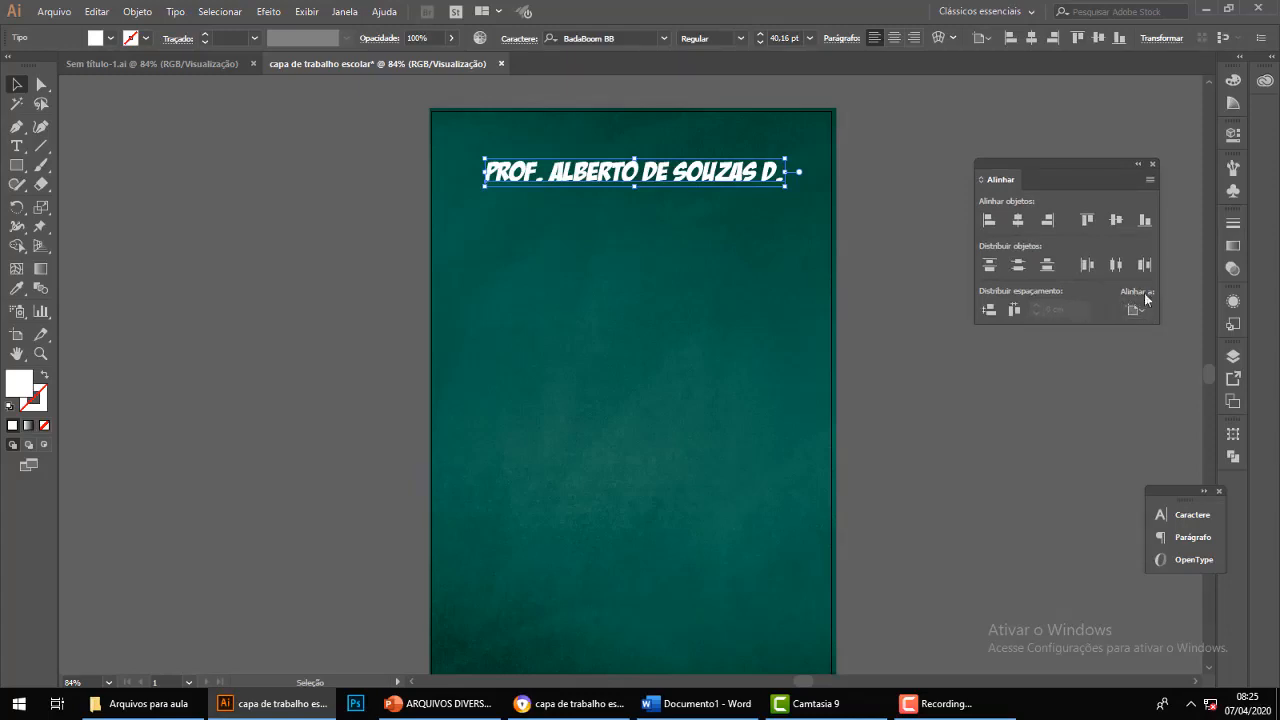
Show the Align panel's full options and set objects to align to the artboard.
{"action": "left_click", "coordinate": [1150, 181]}
{"action": "left_click", "coordinate": [1063, 186]}
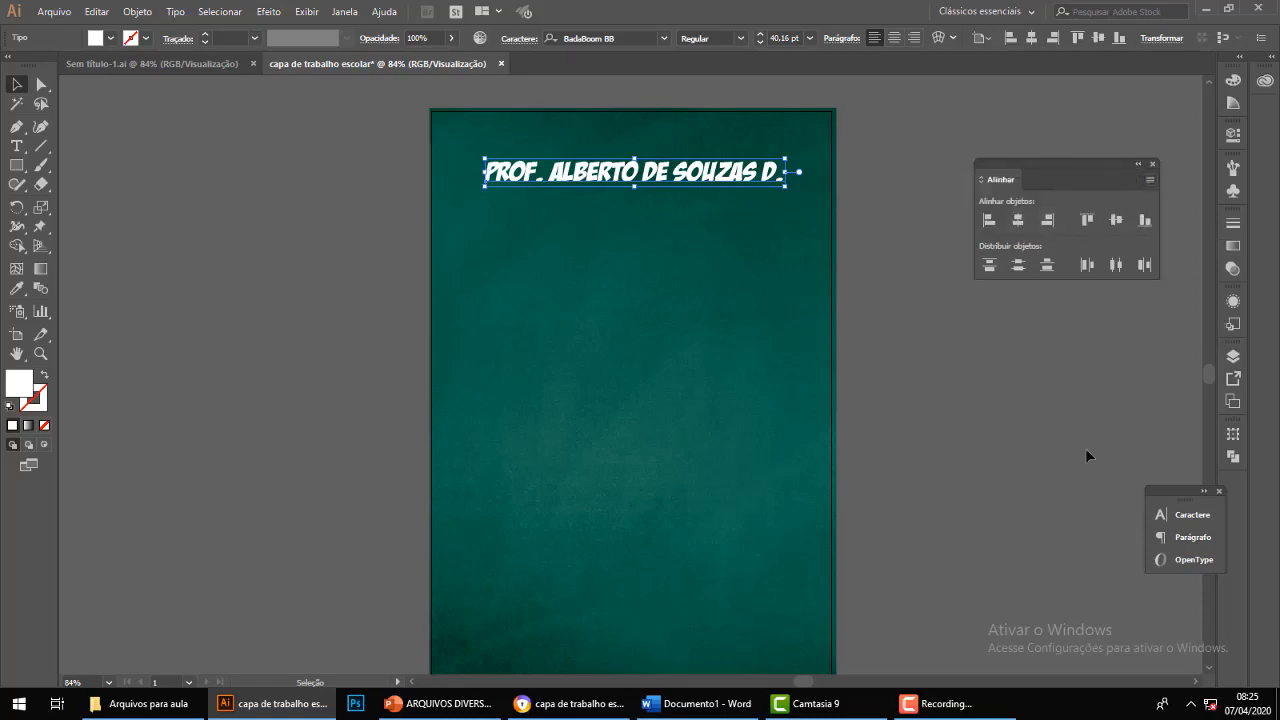
{"action": "left_click", "coordinate": [1149, 182]}
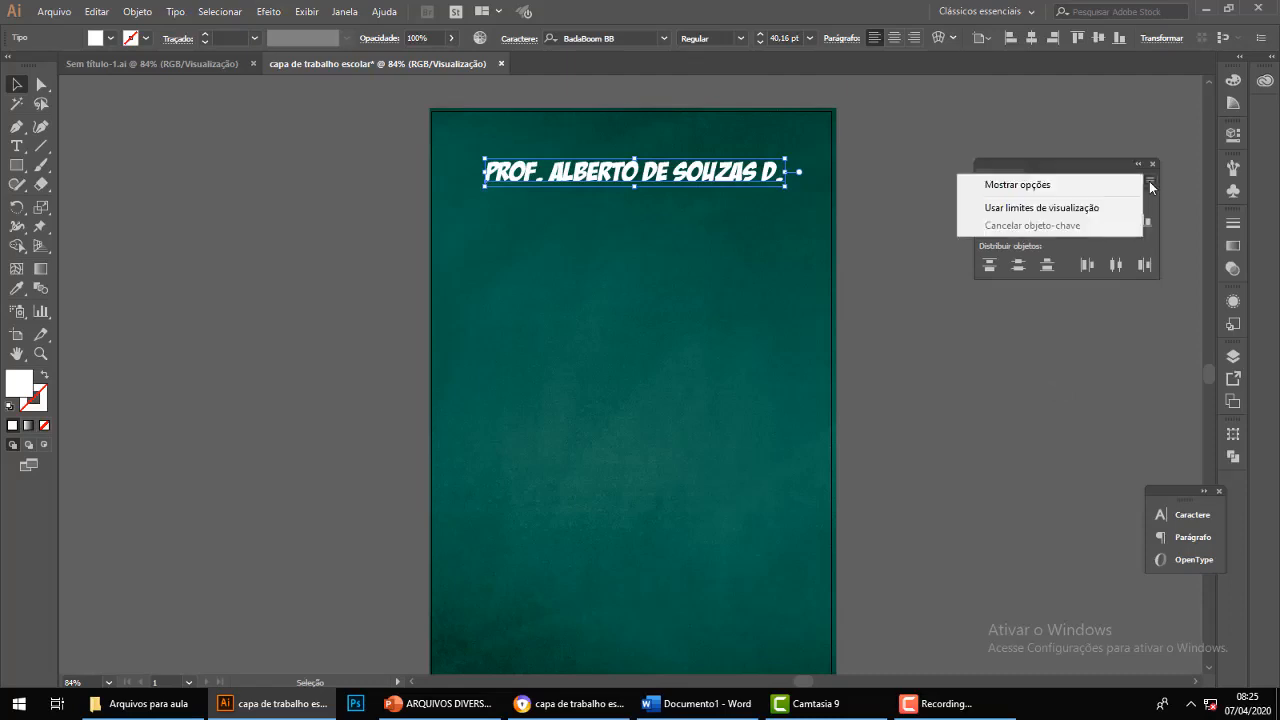
{"action": "left_click", "coordinate": [1035, 186]}
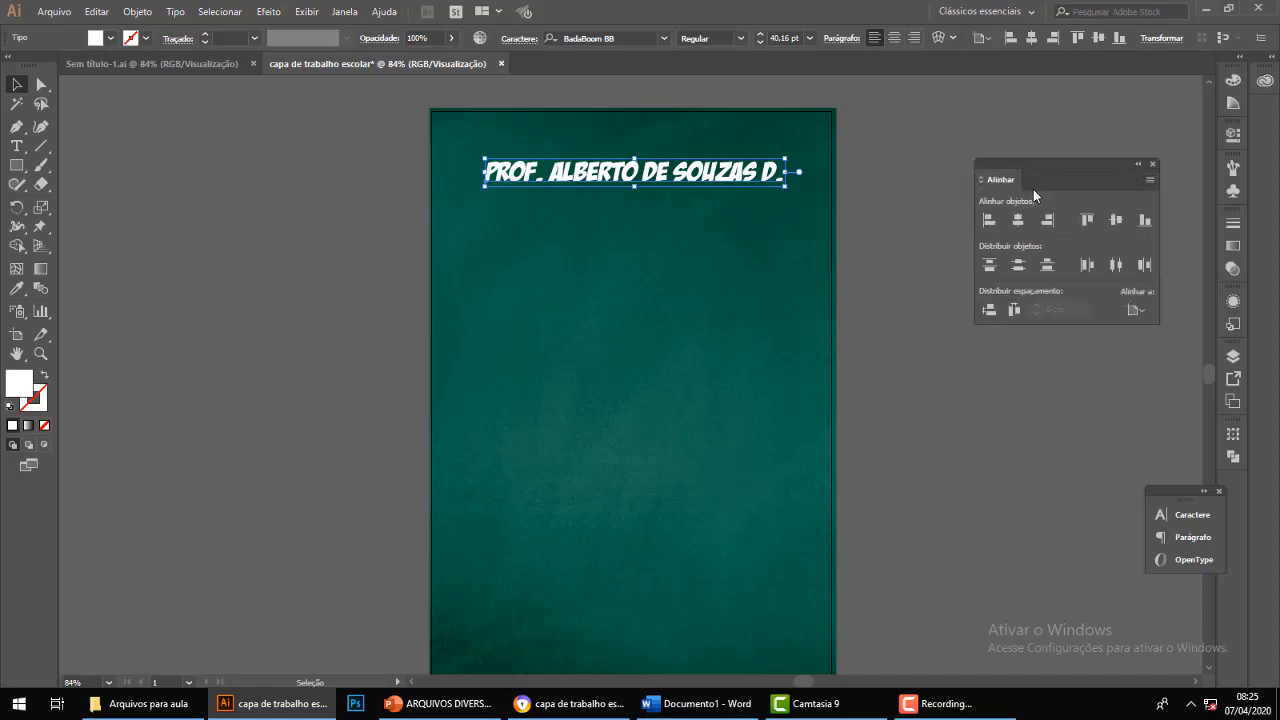
{"action": "left_click", "coordinate": [1142, 308]}
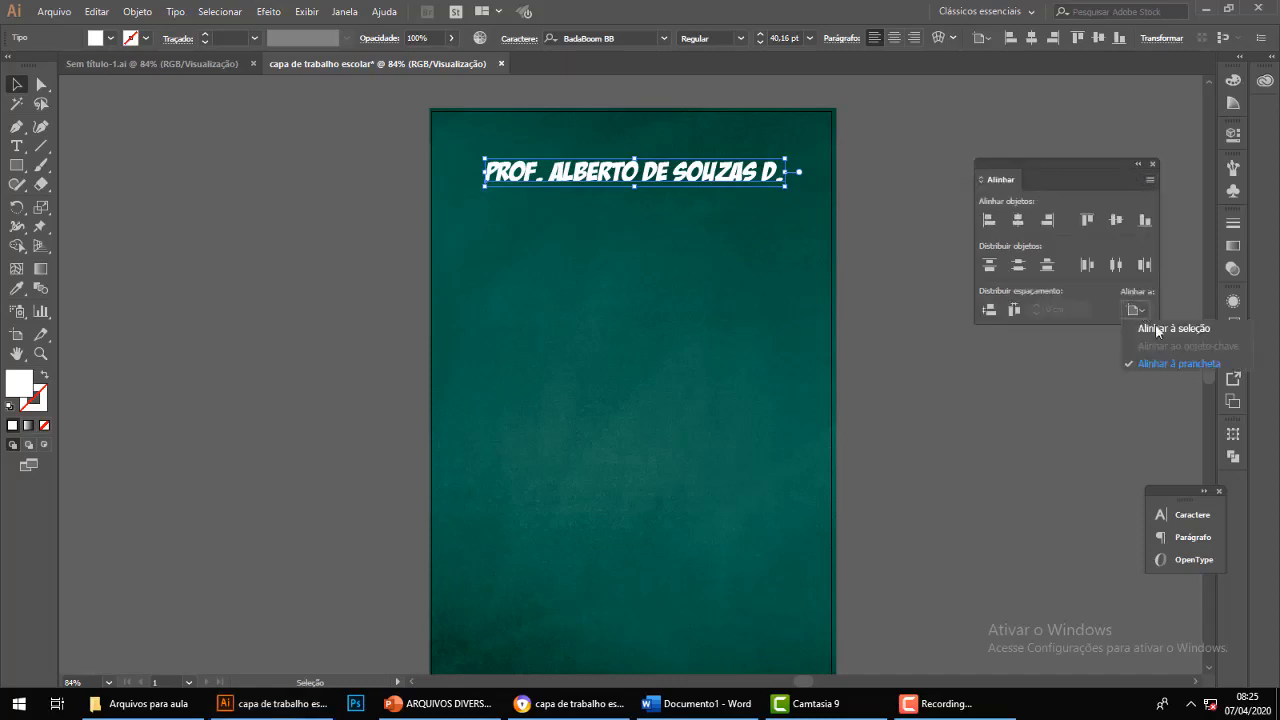
{"action": "left_click", "coordinate": [1169, 363]}
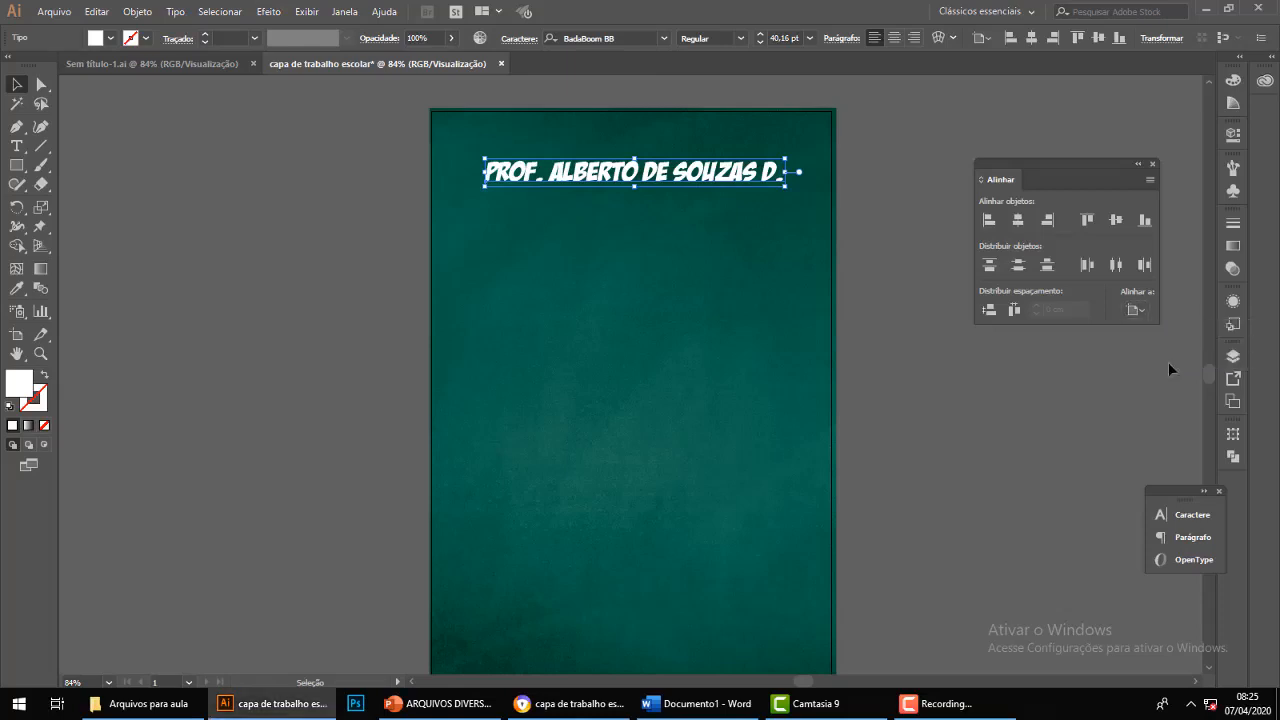
Try aligning the professor's name line to the artboard's left, centre and right, and its top, middle and bottom.
{"action": "left_click", "coordinate": [989, 221]}
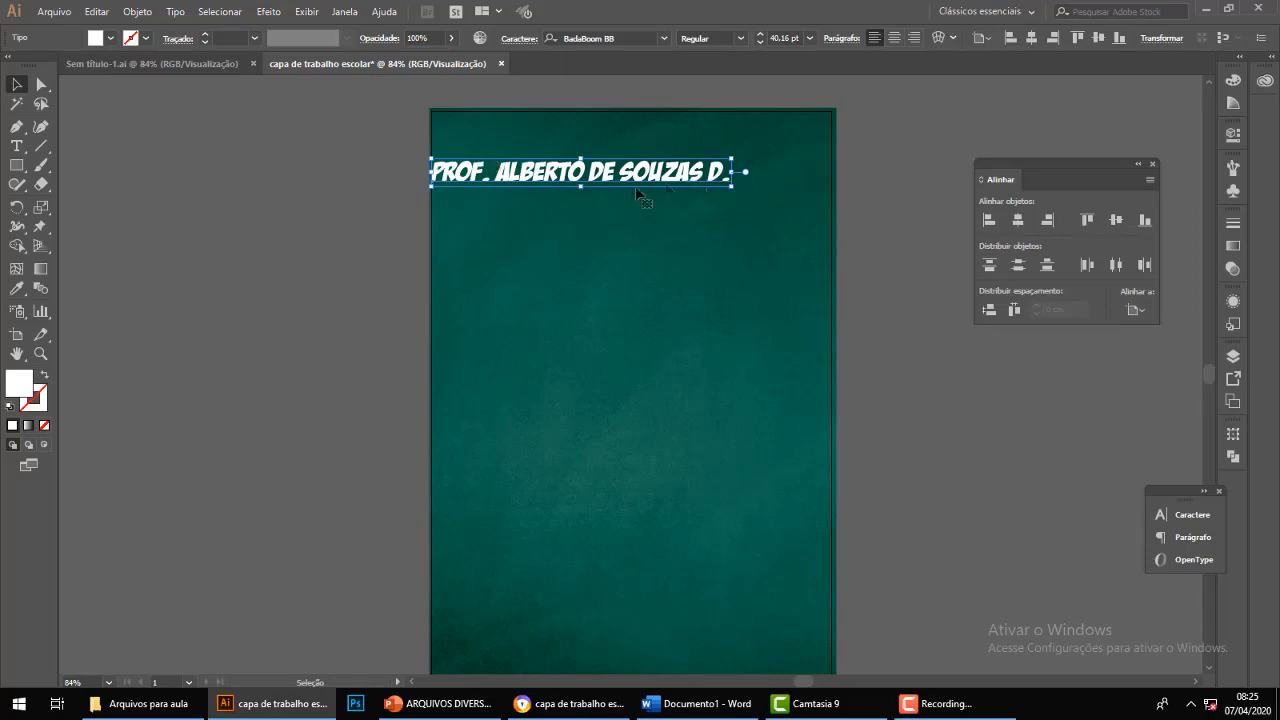
{"action": "left_click", "coordinate": [1016, 224]}
{"action": "left_click", "coordinate": [1048, 228]}
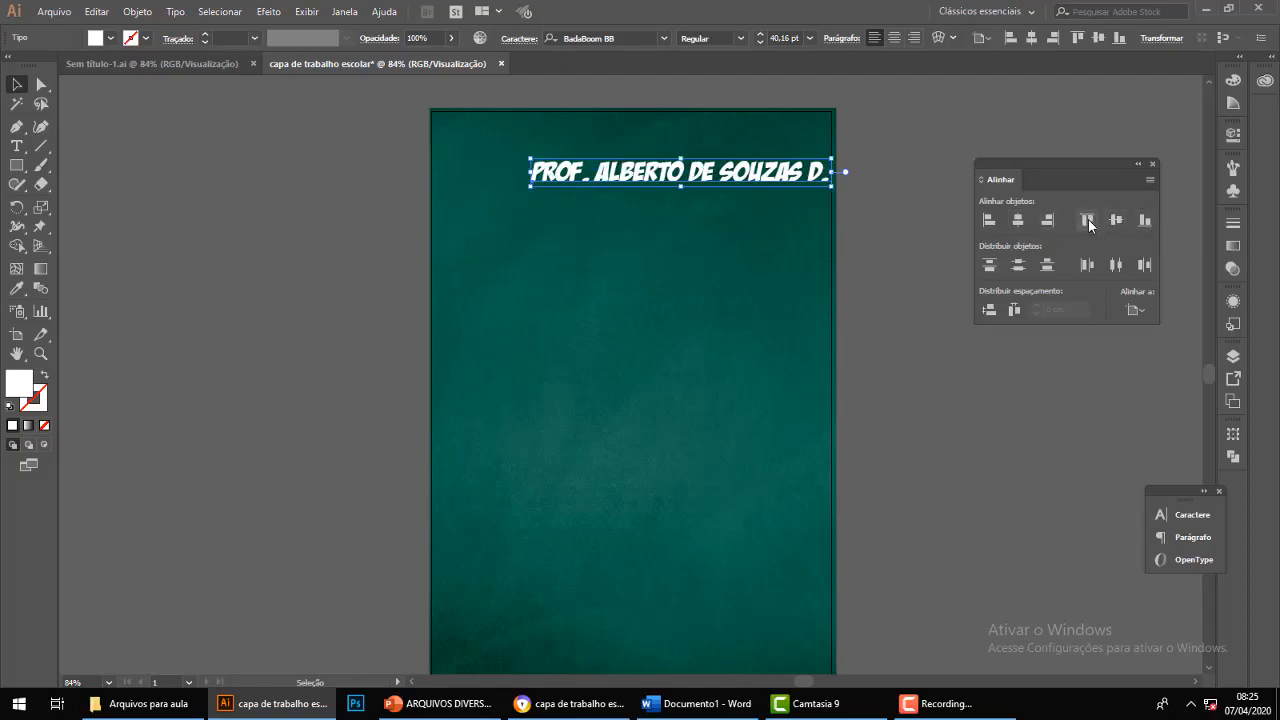
{"action": "left_click", "coordinate": [1087, 220]}
{"action": "left_click", "coordinate": [1115, 221]}
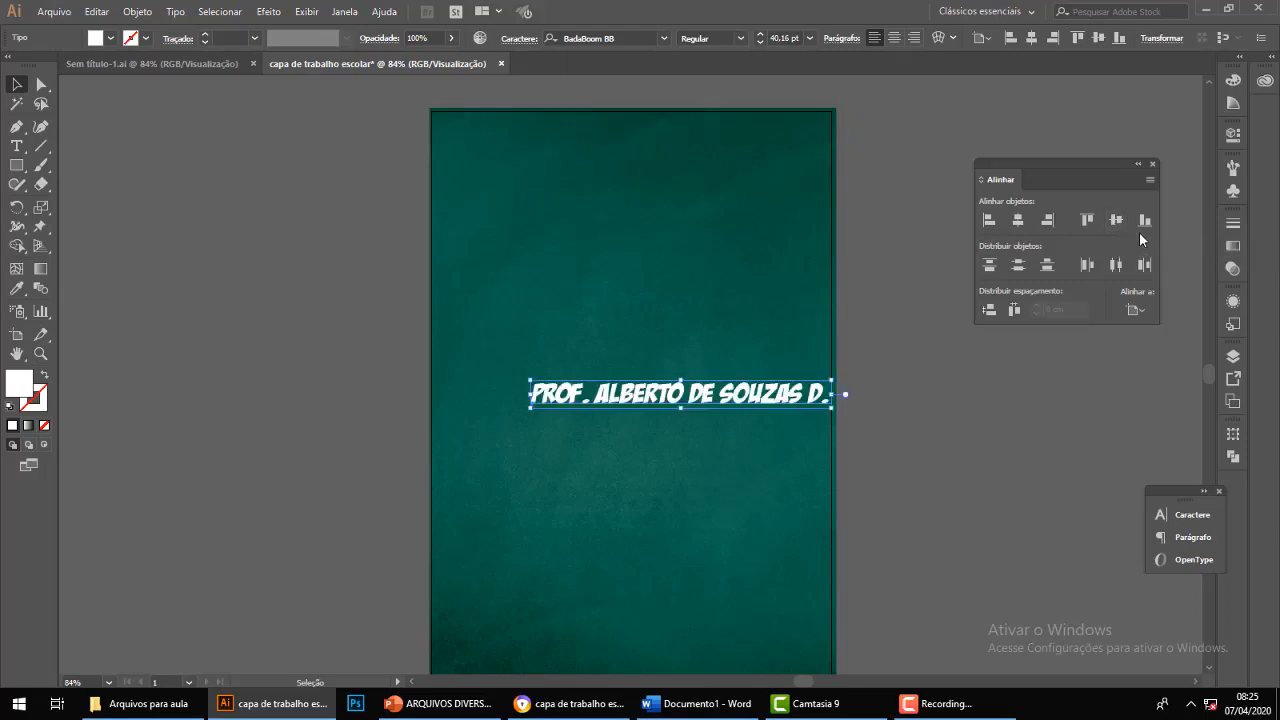
{"action": "left_click", "coordinate": [1146, 221]}
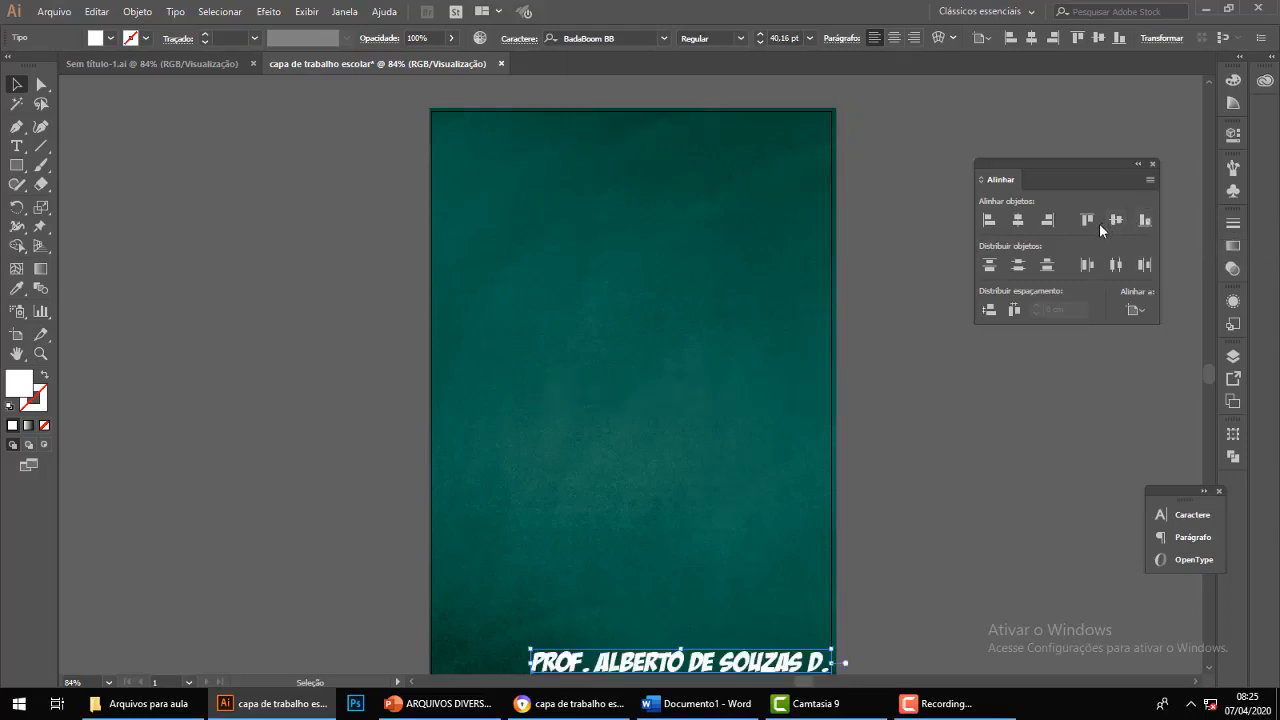
Align the professor's name line to the artboard's top edge and horizontal centre, nudge it down to leave a top margin, and deselect it.
{"action": "left_click", "coordinate": [1087, 221]}
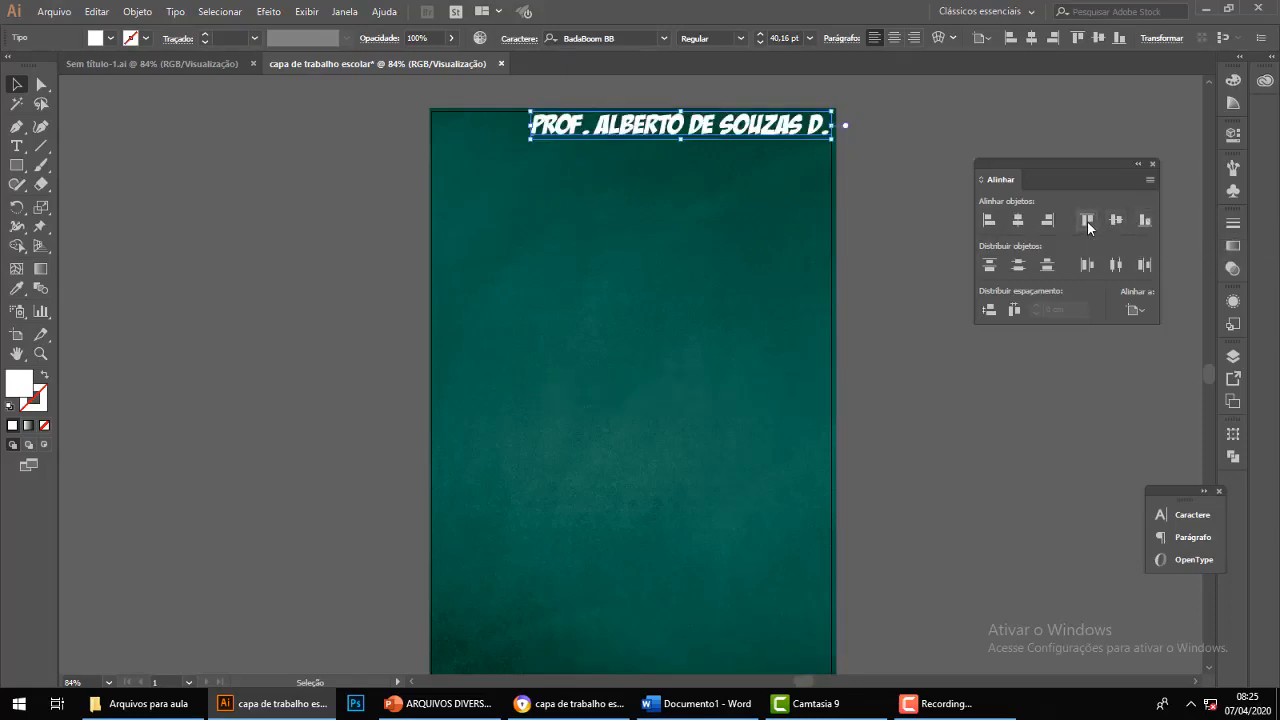
{"action": "left_click", "coordinate": [1017, 224]}
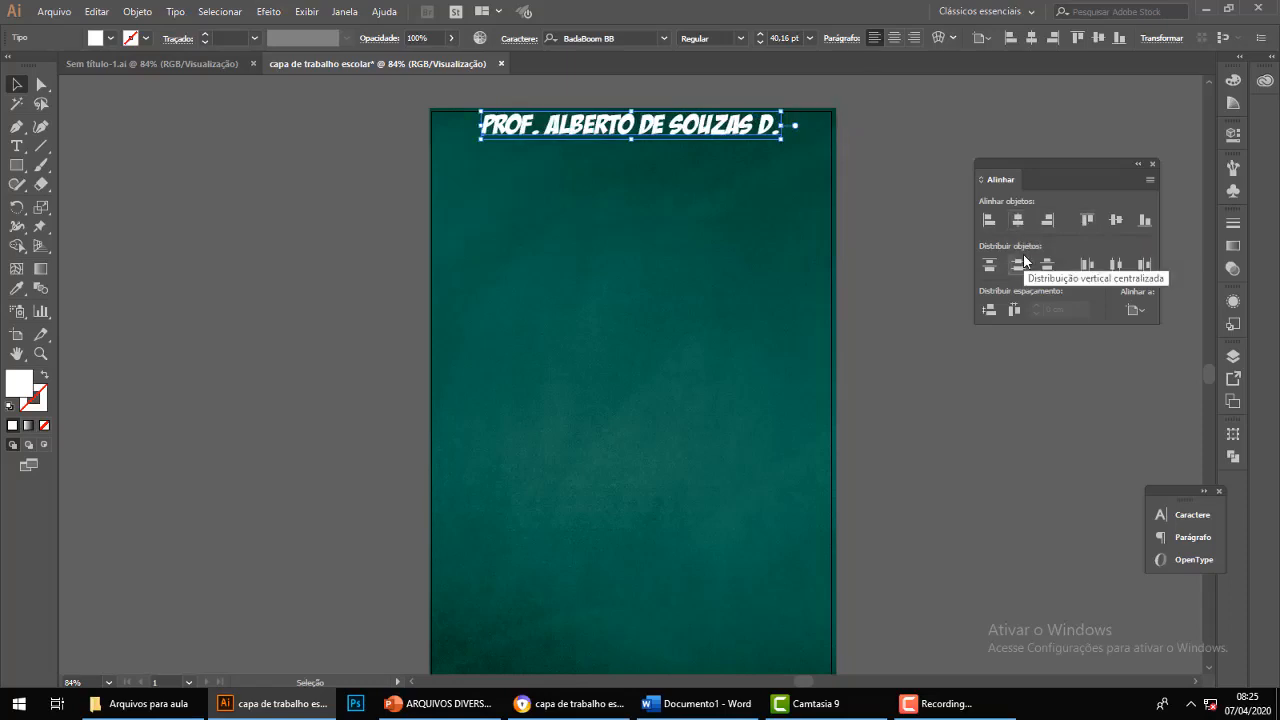
{"action": "key", "text": "Down"}
{"action": "key", "text": "Down"}
{"action": "key", "text": "Down"}
{"action": "key", "text": "Down"}
{"action": "key", "text": "Down"}
{"action": "key", "text": "Down"}
{"action": "key", "text": "Down"}
{"action": "key", "text": "Down"}
{"action": "key", "text": "Down"}
{"action": "key", "text": "Down"}
{"action": "key", "text": "Down"}
{"action": "key", "text": "Down"}
{"action": "key", "text": "Down"}
{"action": "key", "text": "Down"}
{"action": "key", "text": "Down"}
{"action": "key", "text": "Down"}
{"action": "key", "text": "Down"}
{"action": "key", "text": "Down"}
{"action": "key", "text": "Down"}
{"action": "key", "text": "Down"}
{"action": "key", "text": "Down"}
{"action": "key", "text": "Down"}
{"action": "key", "text": "Down"}
{"action": "key", "text": "Down"}
{"action": "key", "text": "Down"}
{"action": "key", "text": "Down"}
{"action": "key", "text": "Down"}
{"action": "key", "text": "Down"}
{"action": "key", "text": "Down"}
{"action": "key", "text": "Down"}
{"action": "key", "text": "Down"}
{"action": "key", "text": "Down"}
{"action": "key", "text": "Down"}
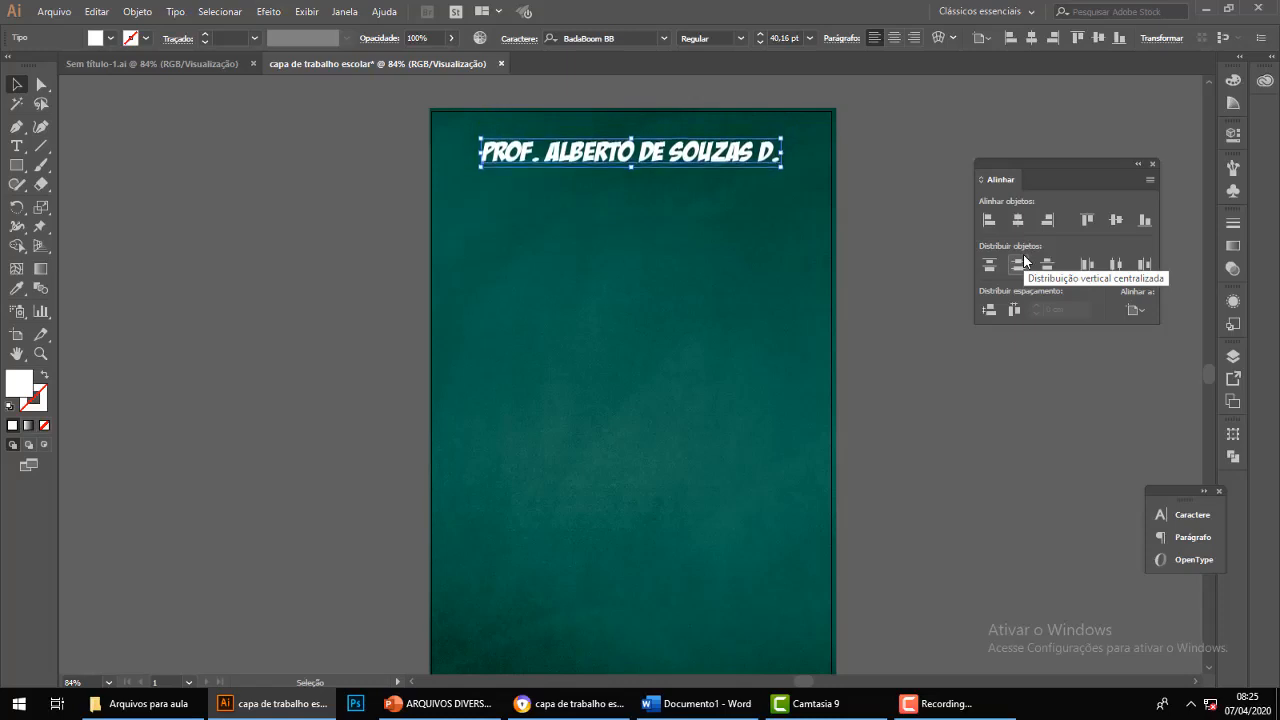
{"action": "key", "text": "Down"}
{"action": "key", "text": "Down"}
{"action": "key", "text": "Down"}
{"action": "key", "text": "Down"}
{"action": "key", "text": "Down"}
{"action": "key", "text": "Down"}
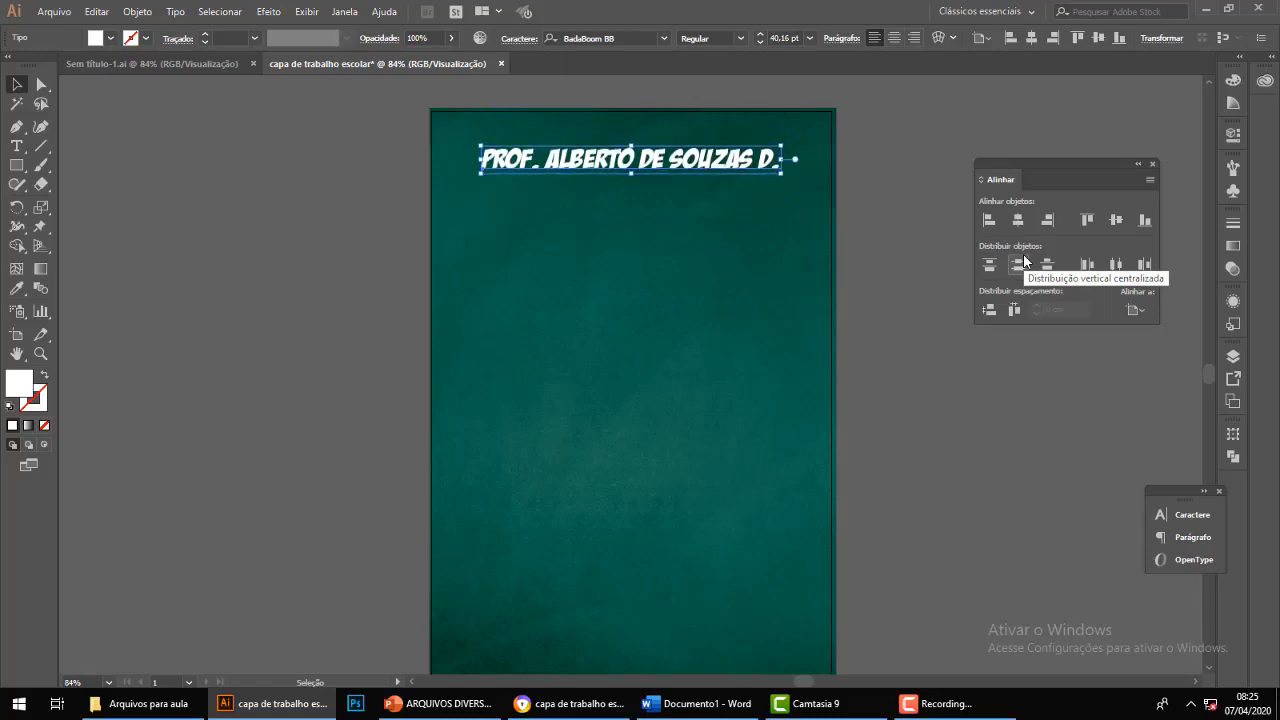
{"action": "left_click", "coordinate": [887, 297]}
{"action": "left_click", "coordinate": [668, 178]}
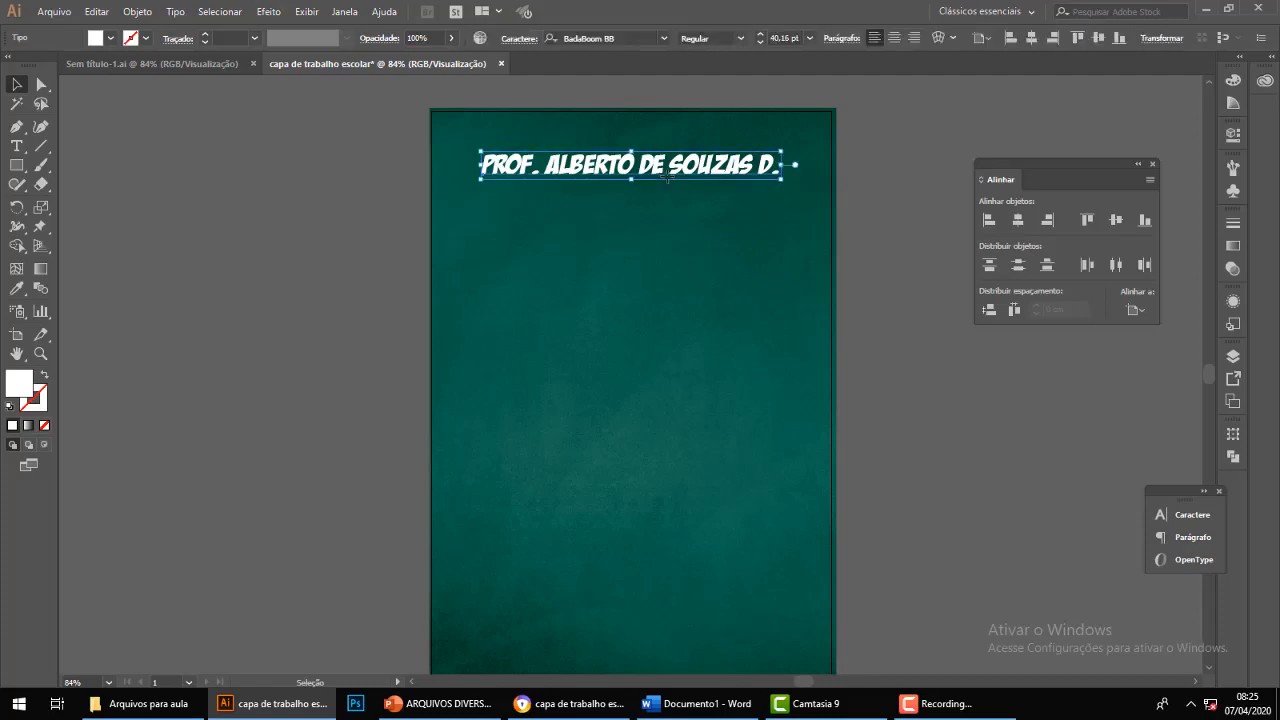
{"action": "left_click", "coordinate": [313, 274]}
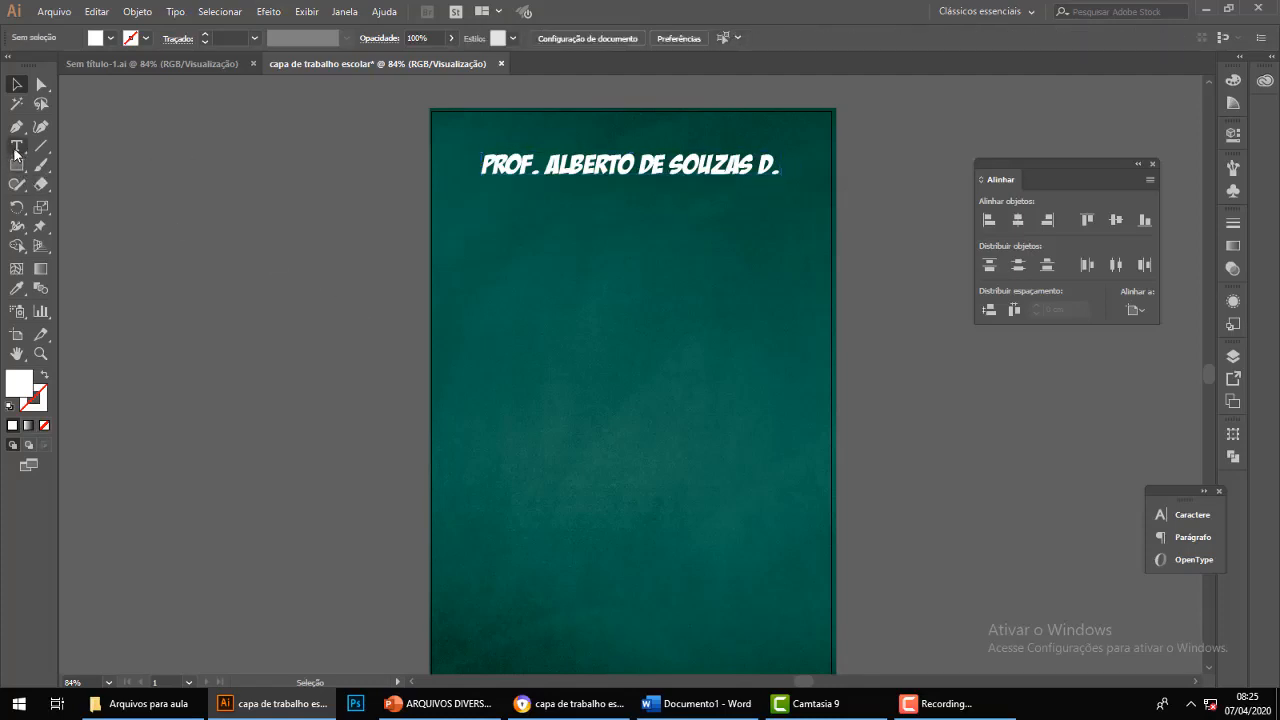
Add the copied text "7º ANO / TECNOLOGIA" beneath the professor's name line and scale it proportionally to about 43 pt.
{"action": "left_click", "coordinate": [16, 146]}
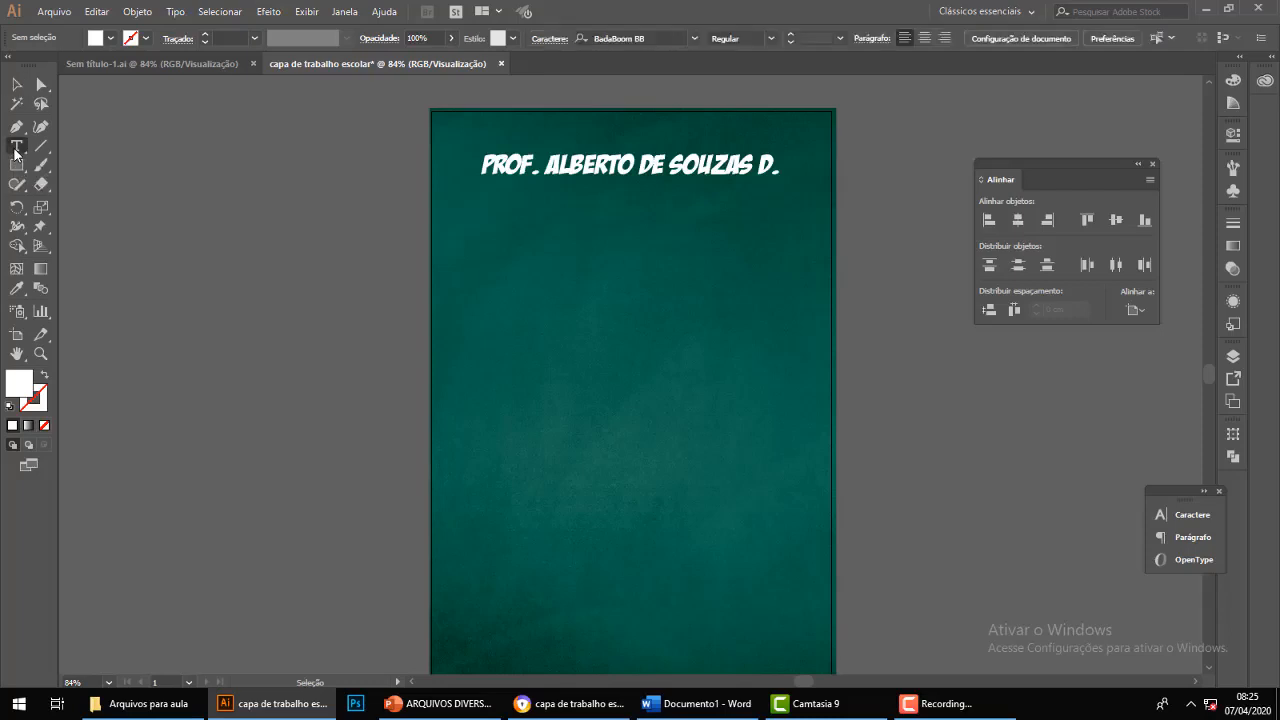
{"action": "left_click", "coordinate": [510, 229]}
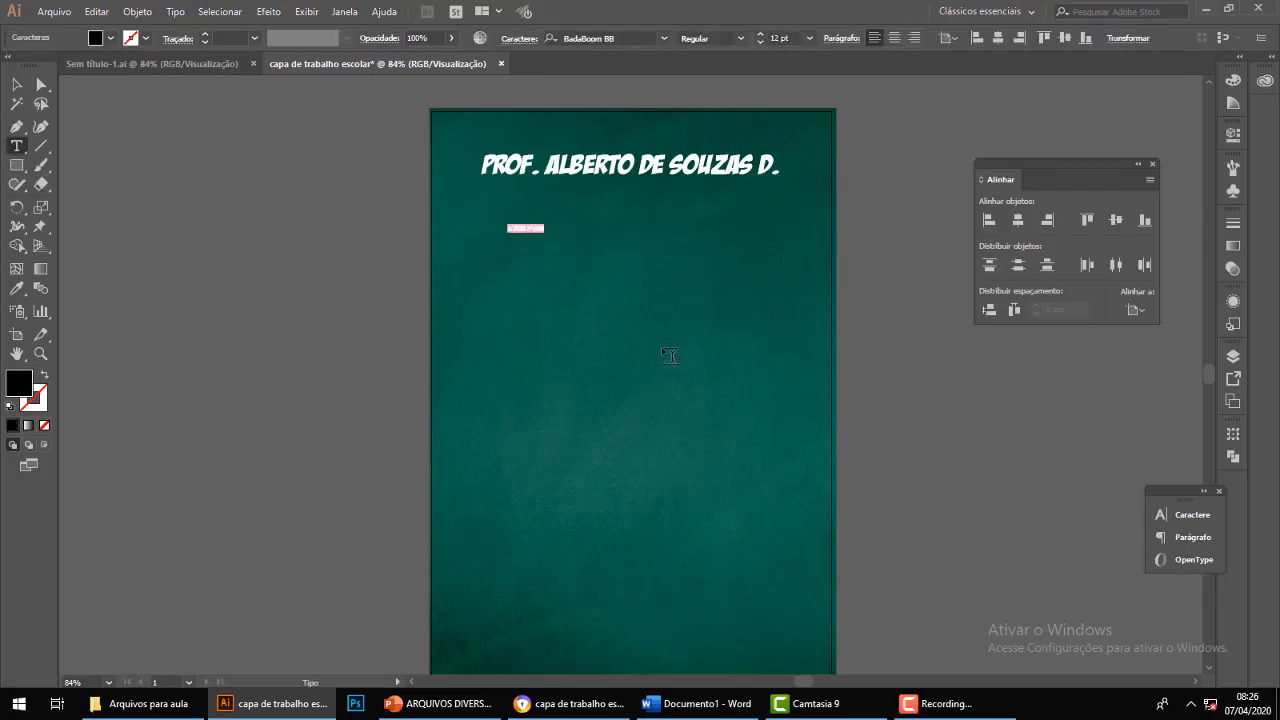
{"action": "key", "text": "BackSpace"}
{"action": "key", "text": "ctrl+v"}
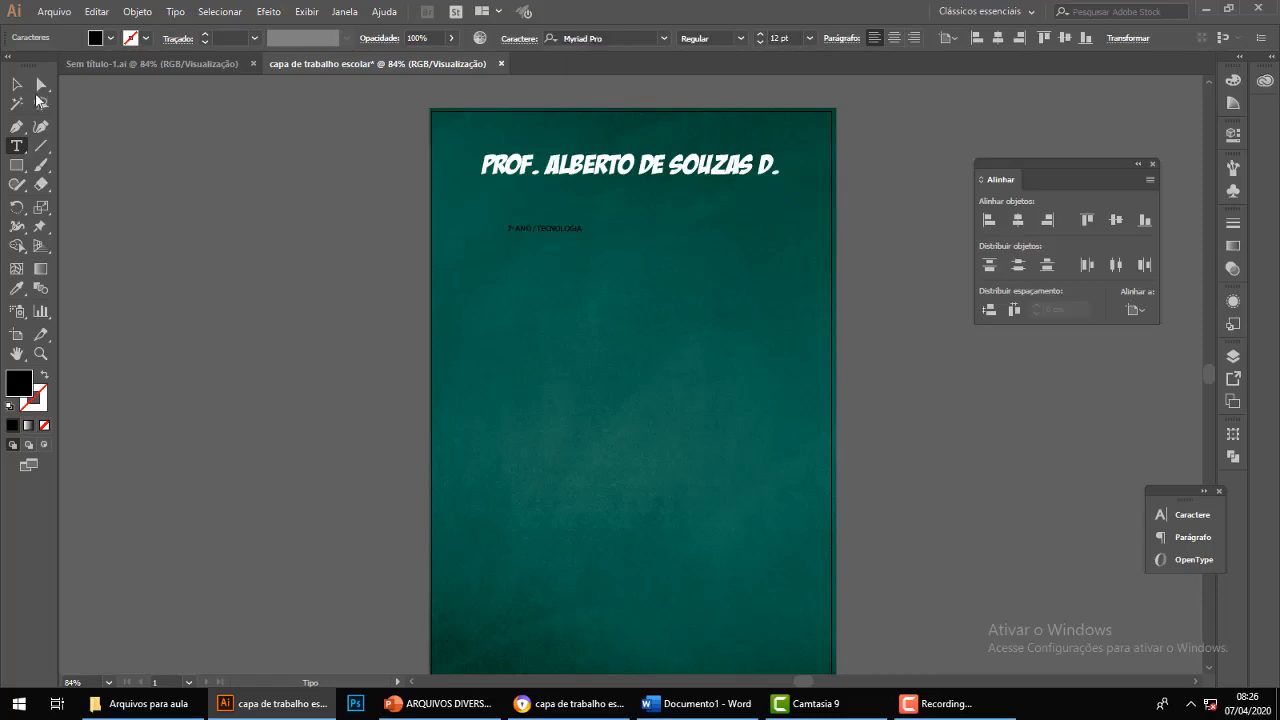
{"action": "key", "text": "Escape"}
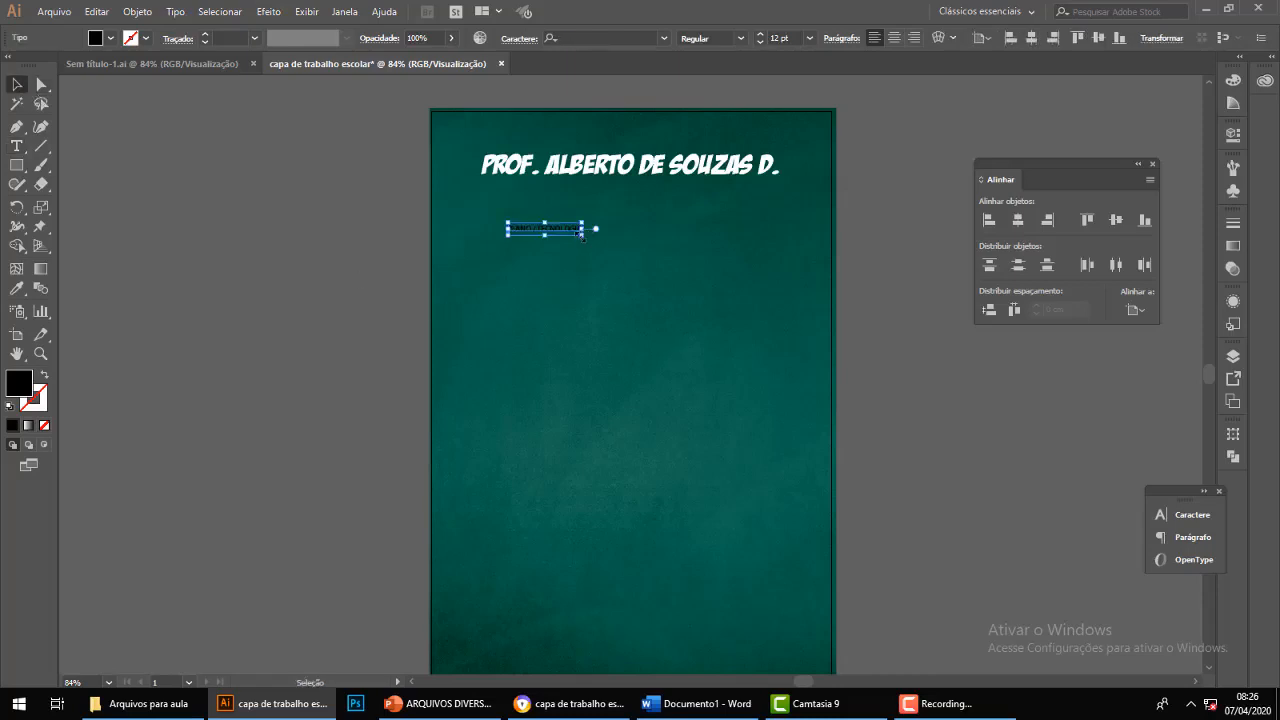
{"action": "left_click_drag", "start_coordinate": [581, 234], "coordinate": [752, 307]}
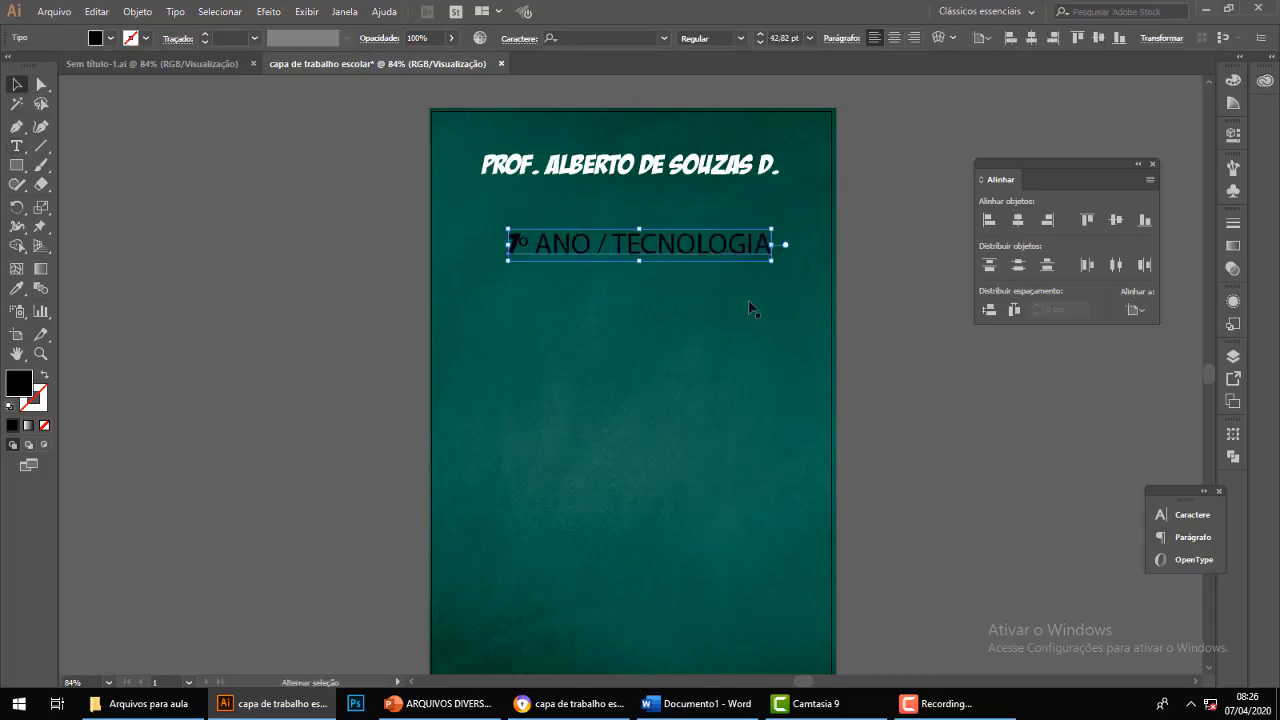
{"action": "left_click_drag", "start_coordinate": [726, 252], "coordinate": [724, 239]}
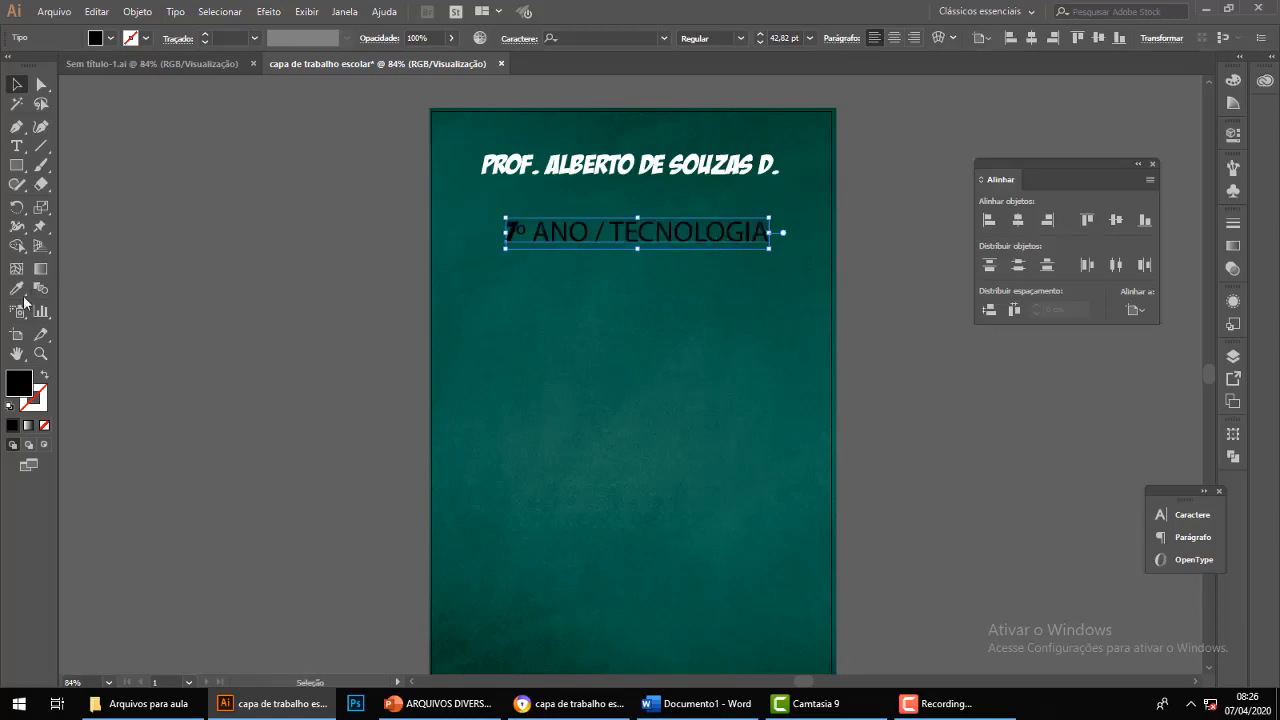
Remove the extra final letter from the surname in the professor's name line and re-centre the line horizontally on the artboard.
{"action": "left_click", "coordinate": [17, 146]}
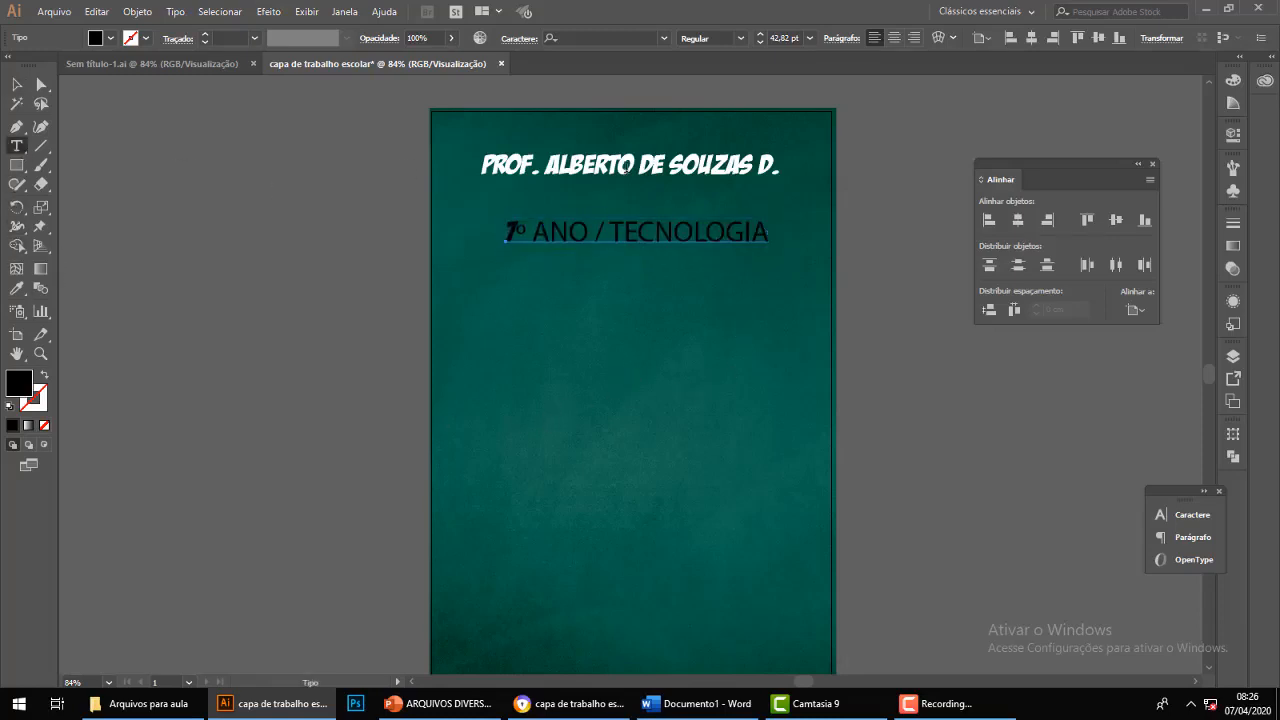
{"action": "left_click", "coordinate": [746, 164]}
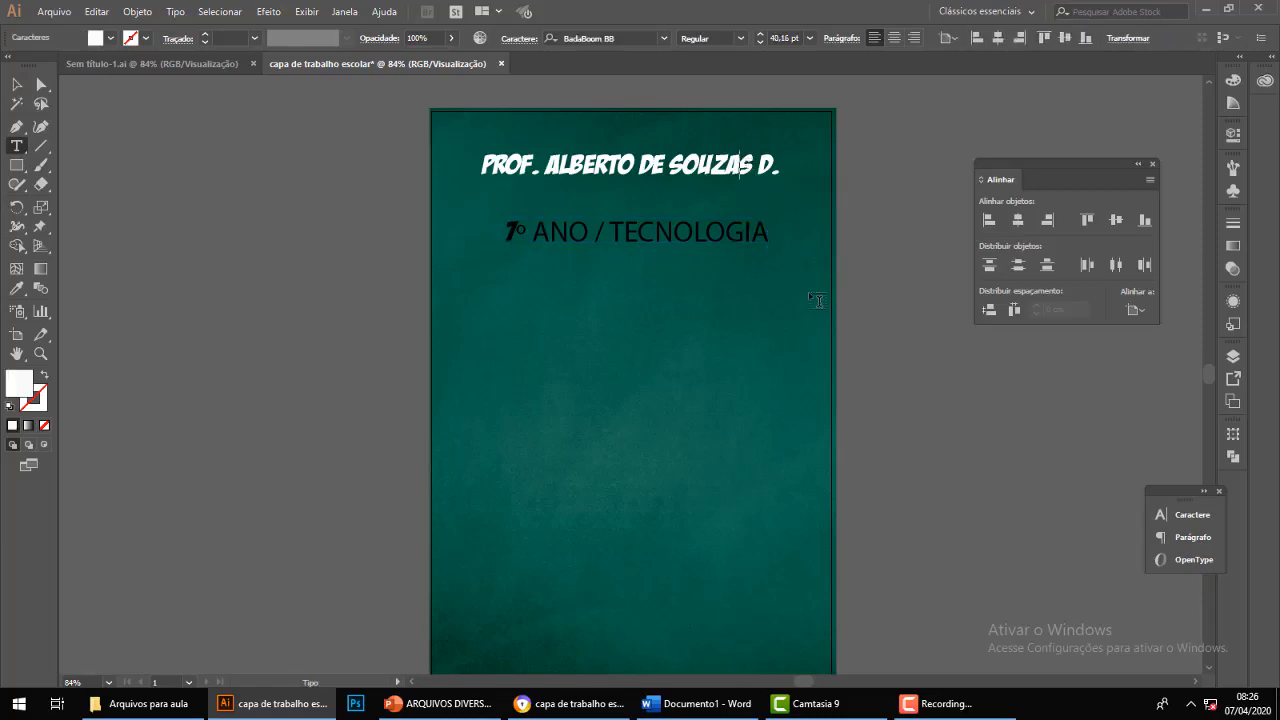
{"action": "key", "text": "Delete"}
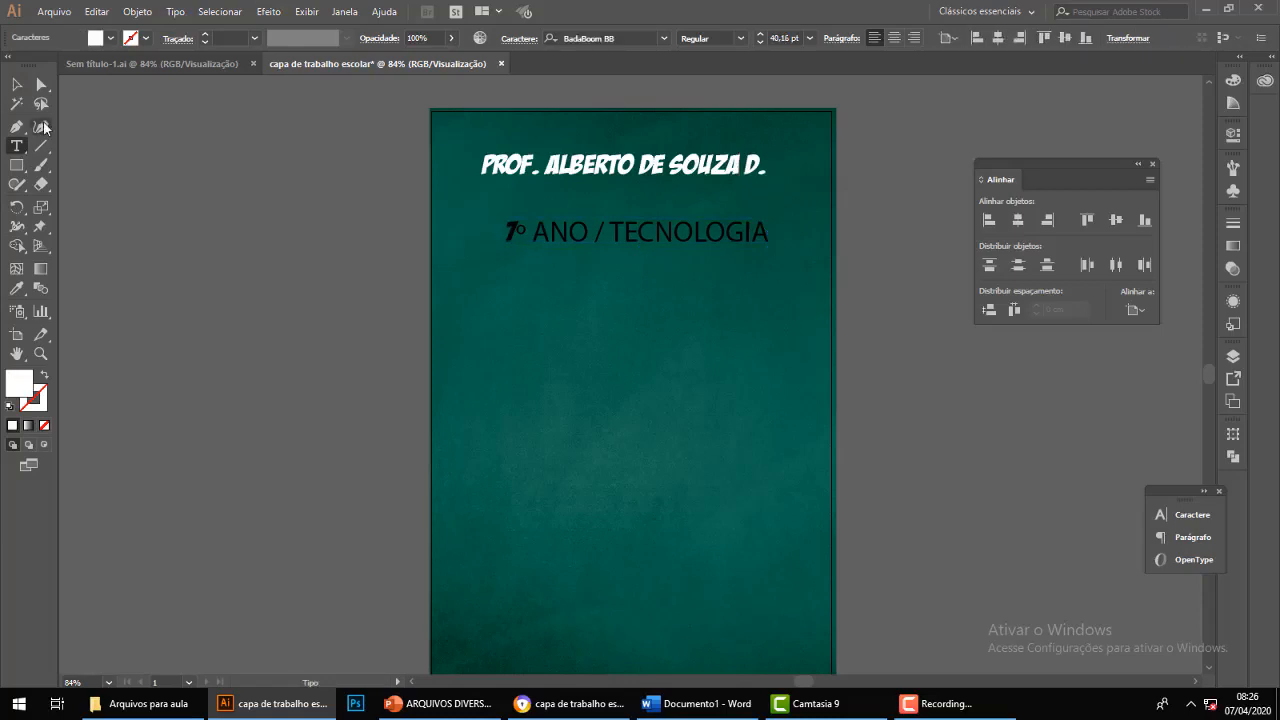
{"action": "left_click", "coordinate": [17, 85]}
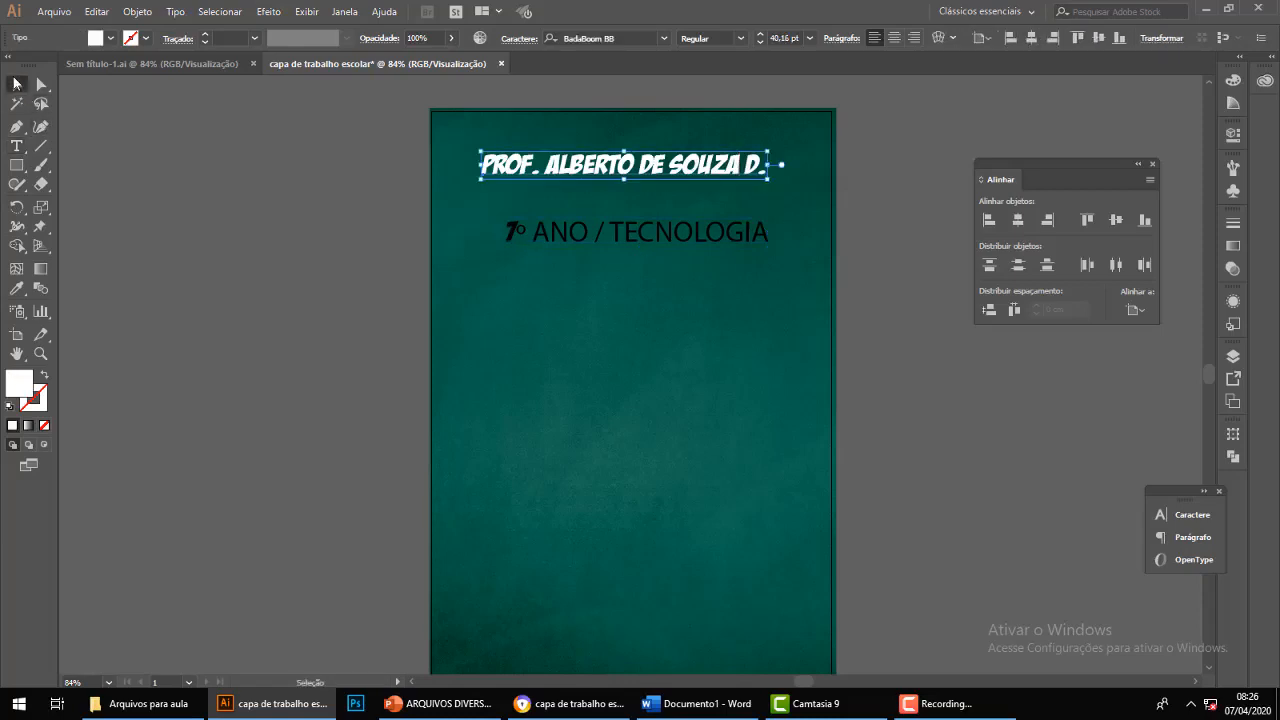
Set the "7º ANO / TECNOLOGIA" line in the Bahnschrift font.
{"action": "left_click", "coordinate": [587, 240]}
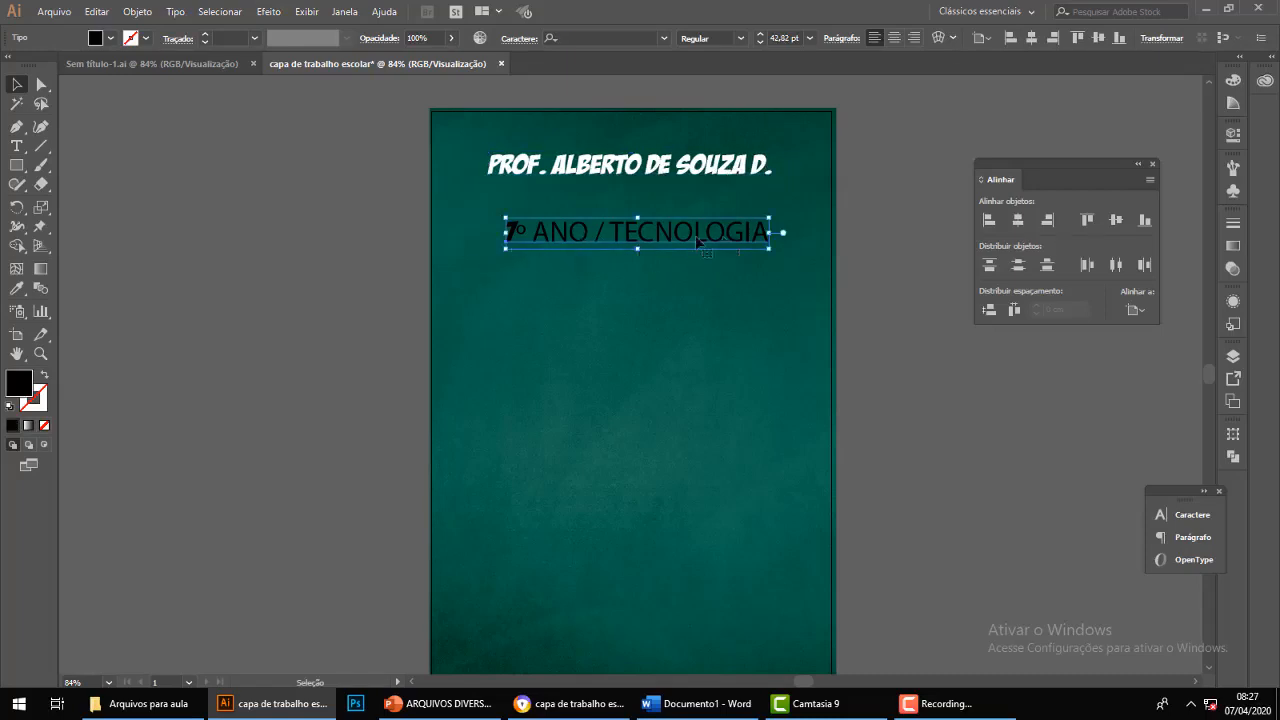
{"action": "left_click", "coordinate": [664, 38]}
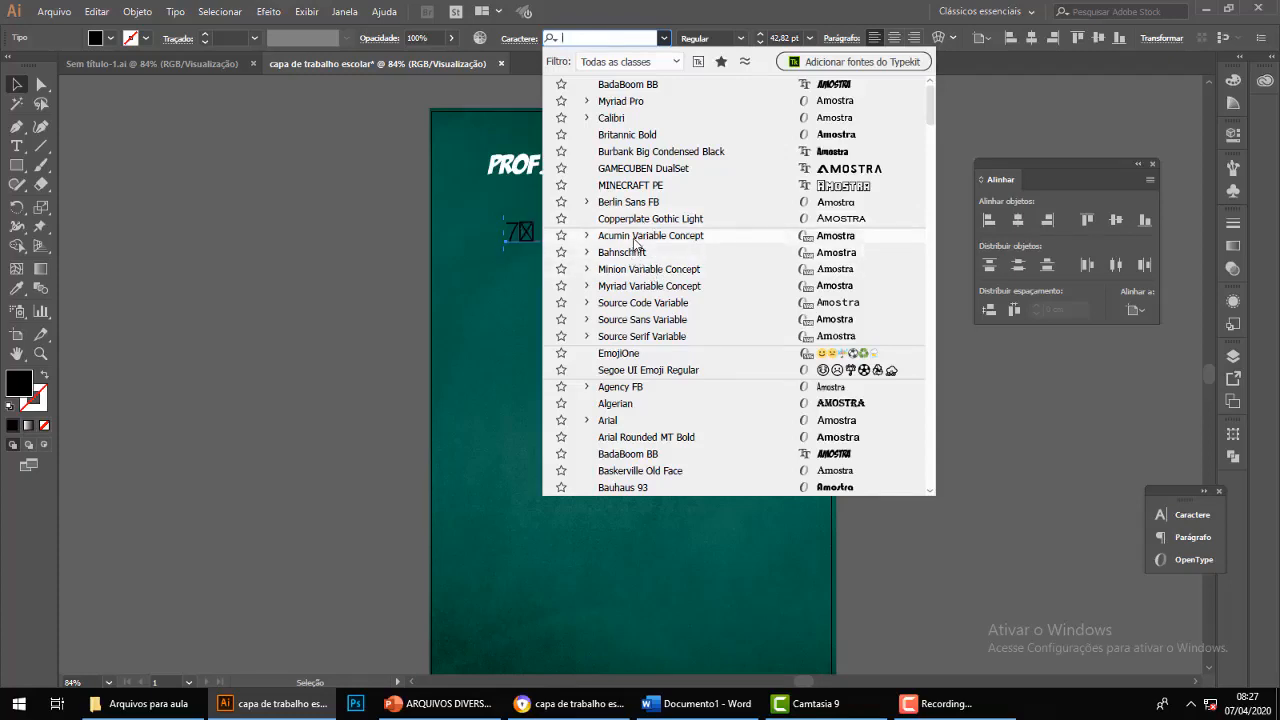
{"action": "left_click", "coordinate": [640, 253]}
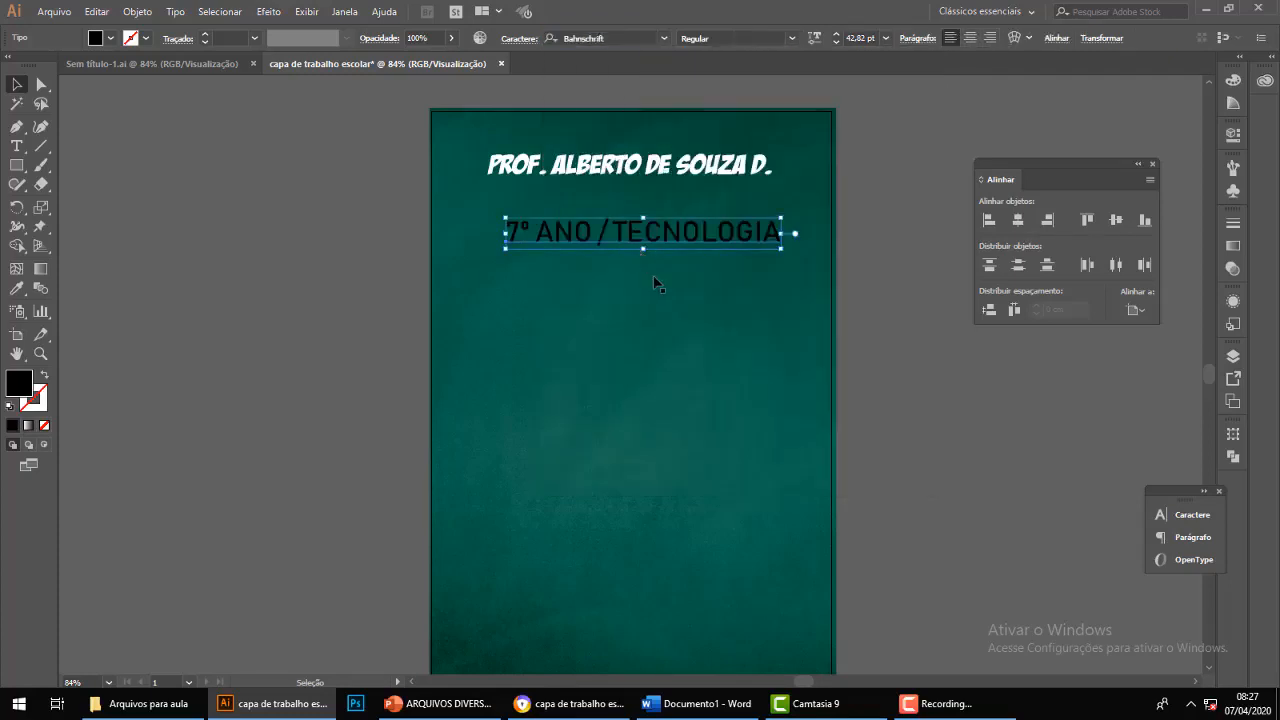
{"action": "left_click", "coordinate": [656, 284]}
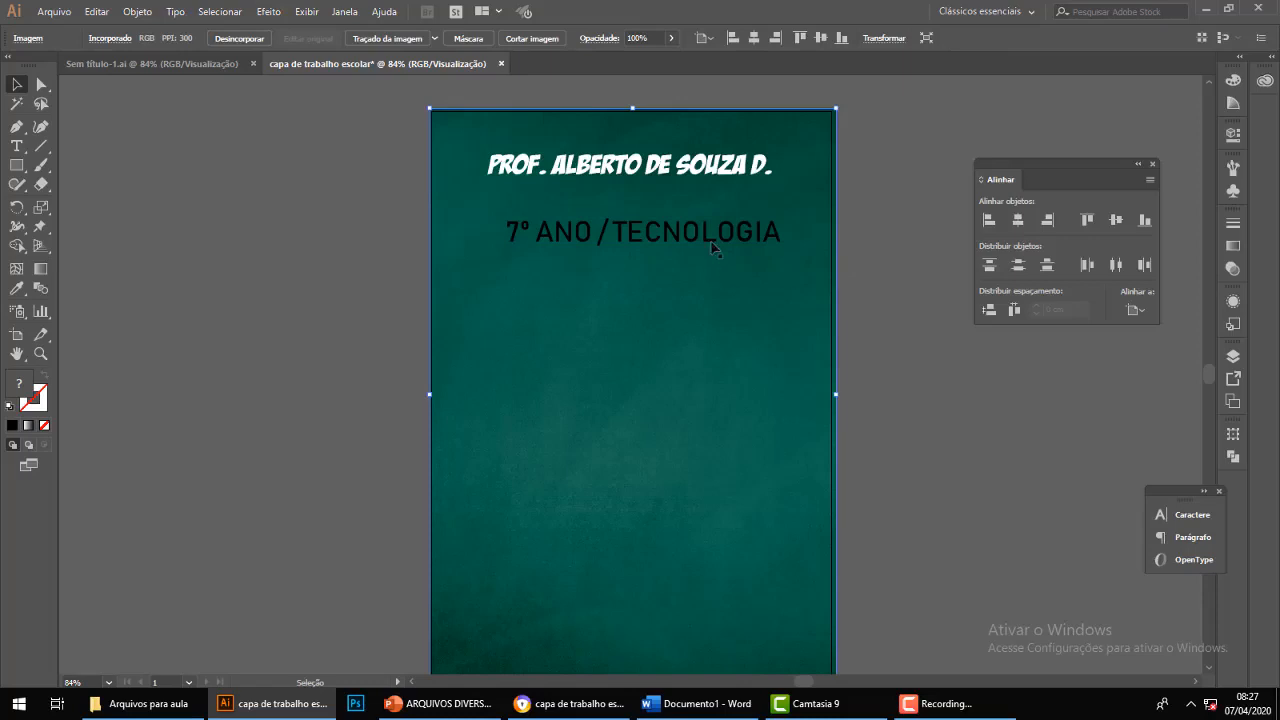
Set the professor's name line in the Bahnschrift font to match the "7º ANO / TECNOLOGIA" line.
{"action": "left_click", "coordinate": [643, 237]}
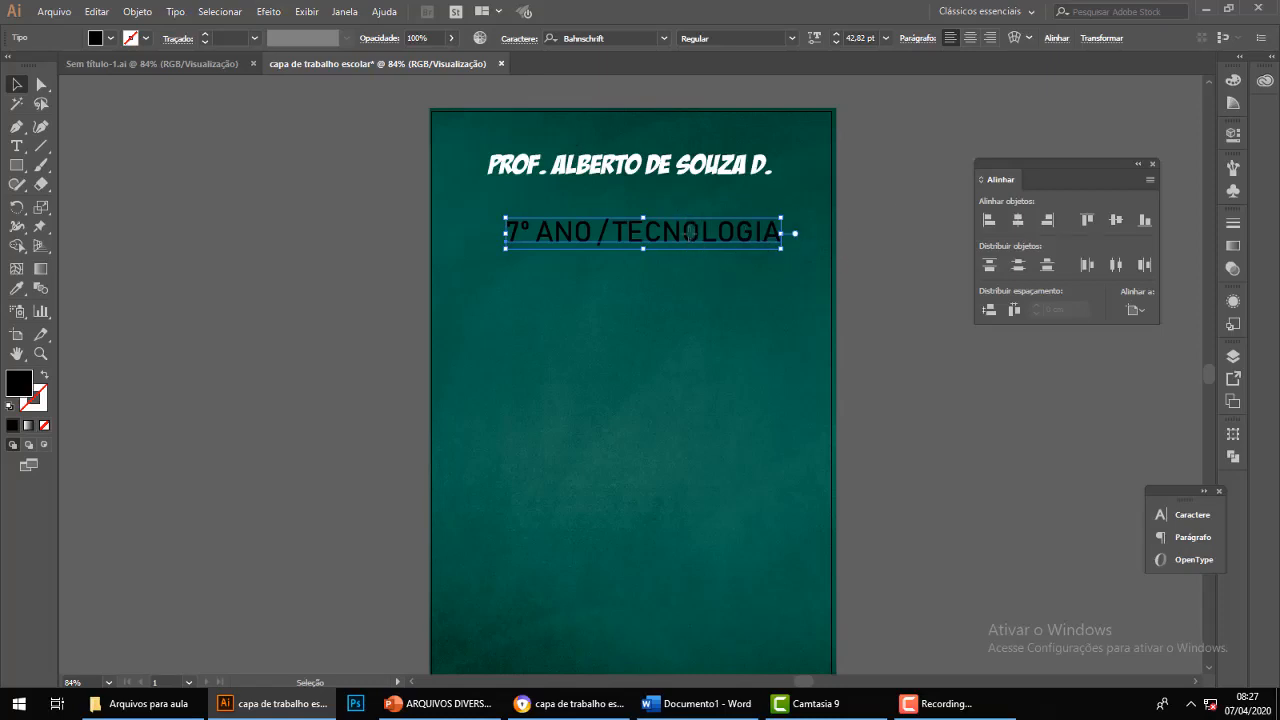
{"action": "left_click", "coordinate": [706, 174]}
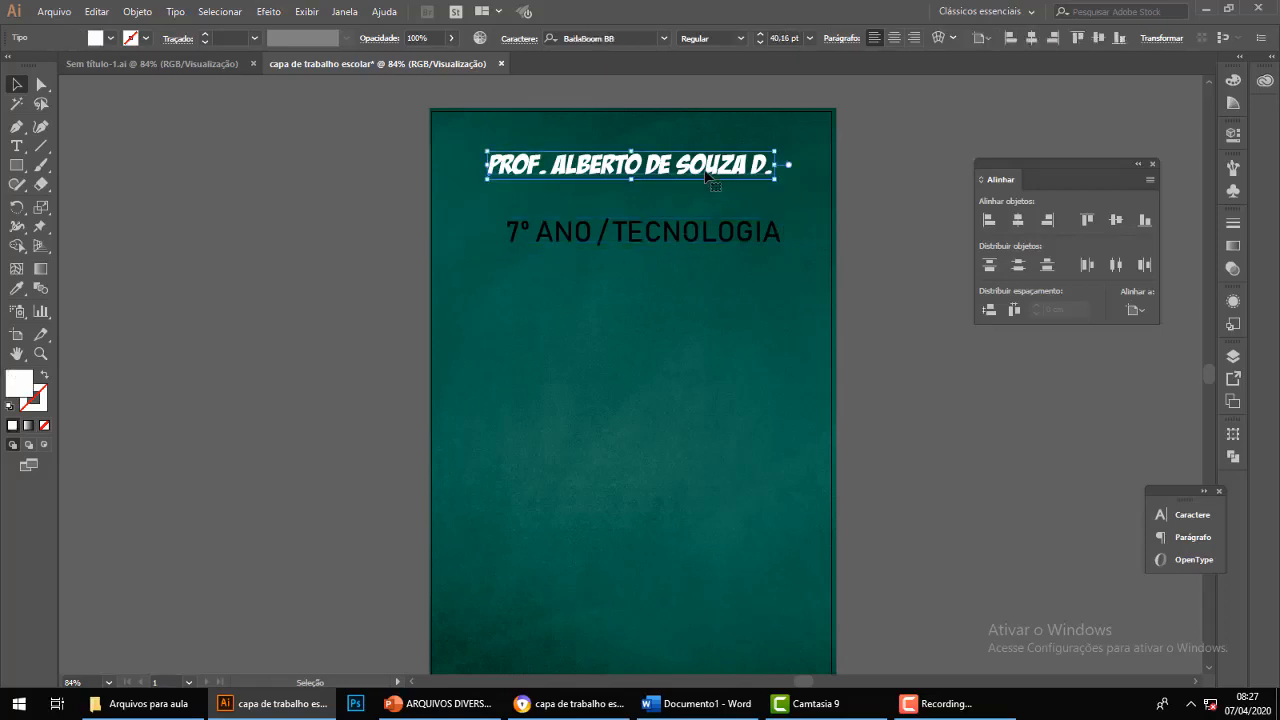
{"action": "left_click", "coordinate": [694, 236]}
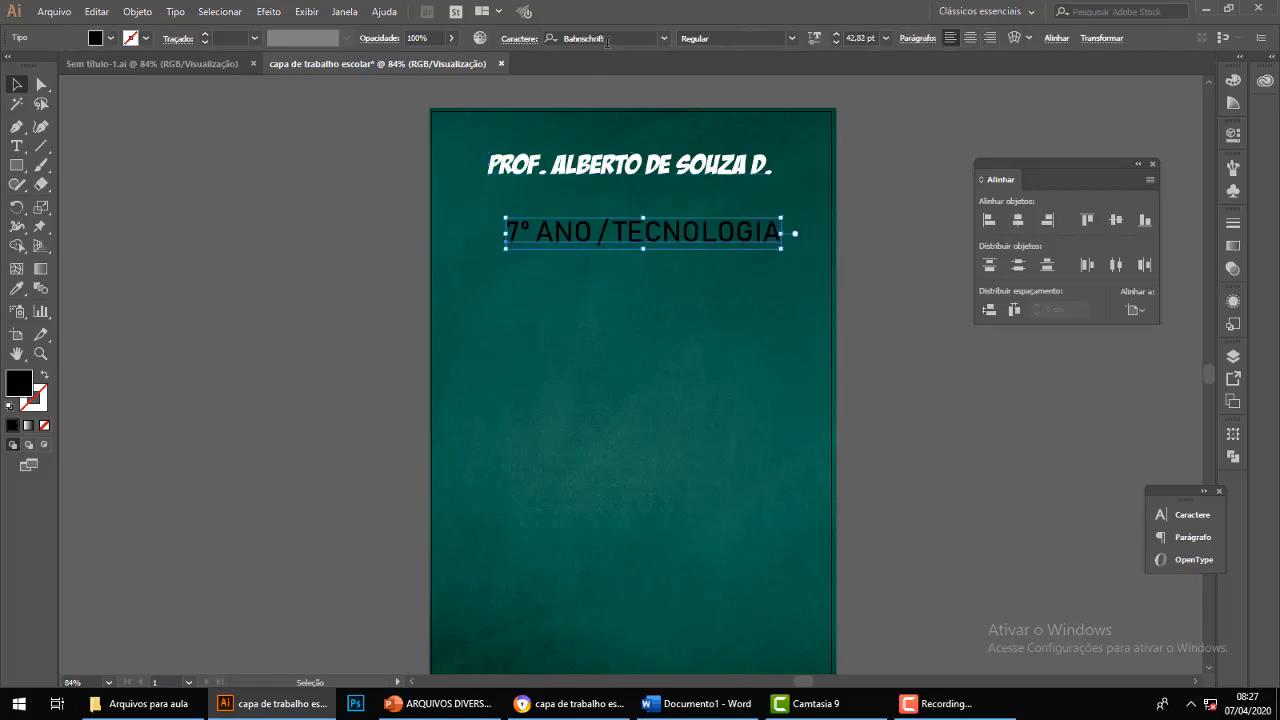
{"action": "left_click", "coordinate": [609, 39]}
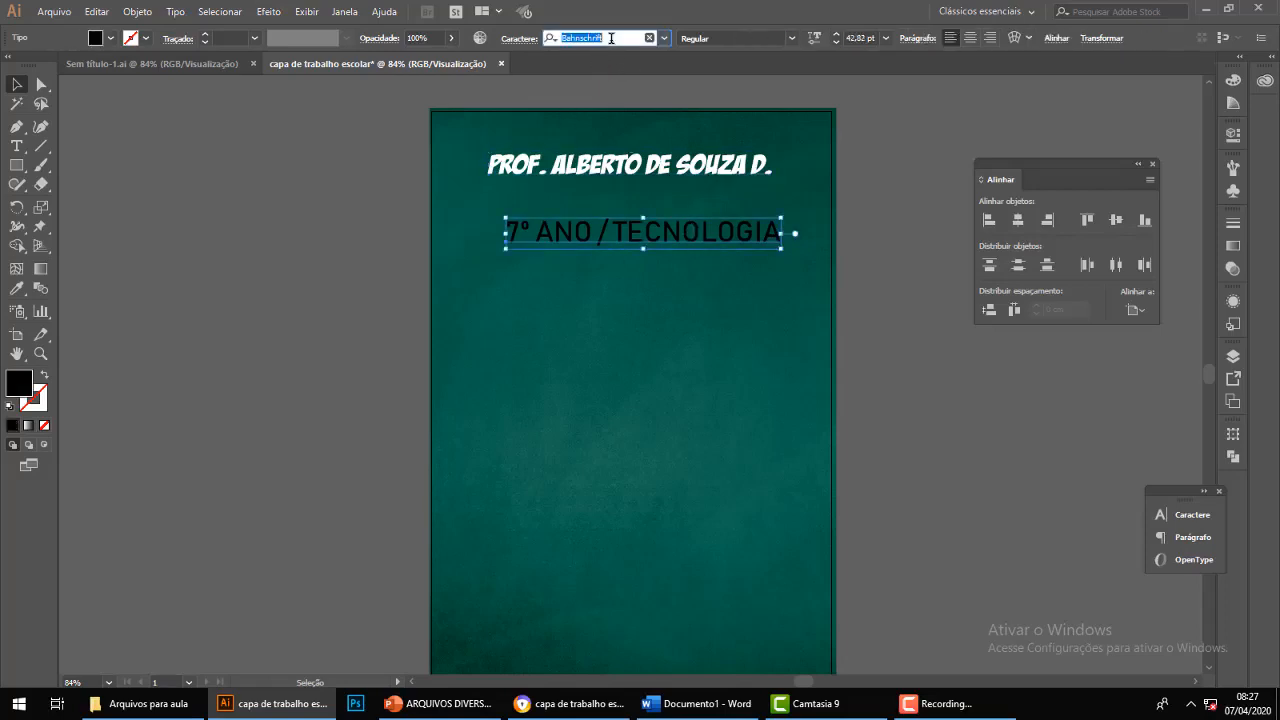
{"action": "left_click", "coordinate": [693, 176]}
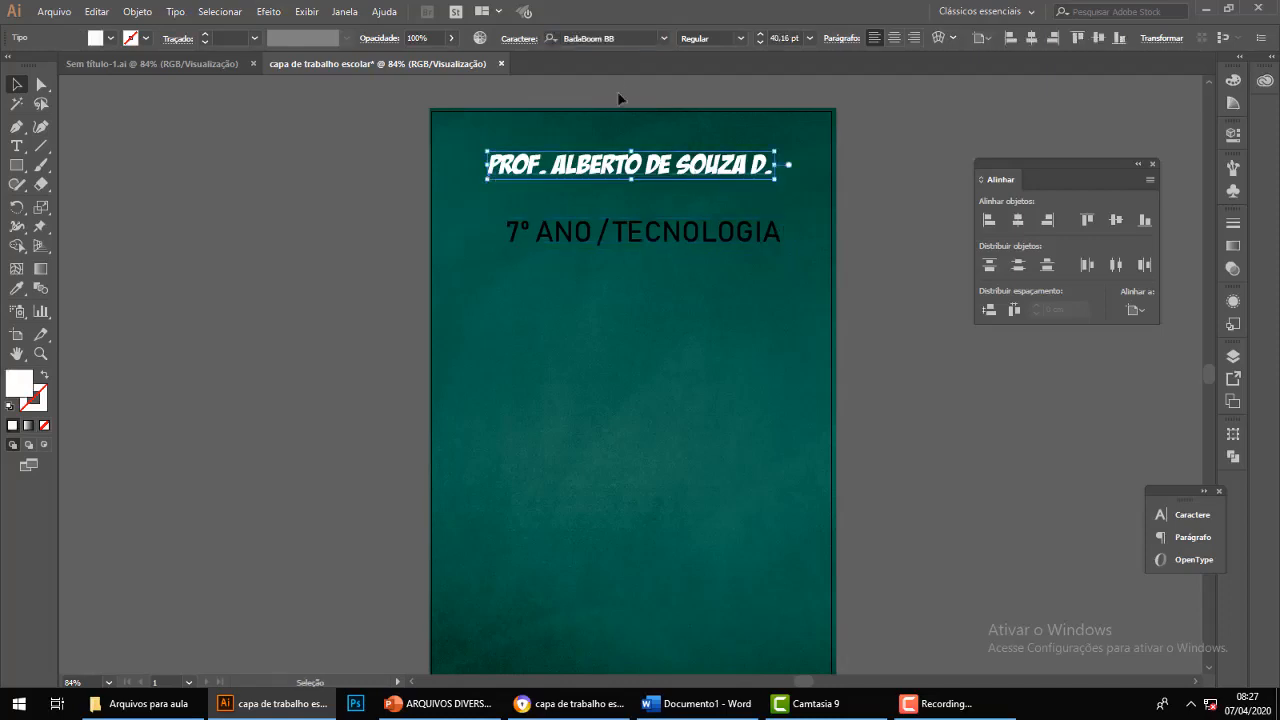
{"action": "left_click", "coordinate": [623, 39]}
{"action": "type", "text": "Bahnschrift"}
{"action": "key", "text": "Return"}
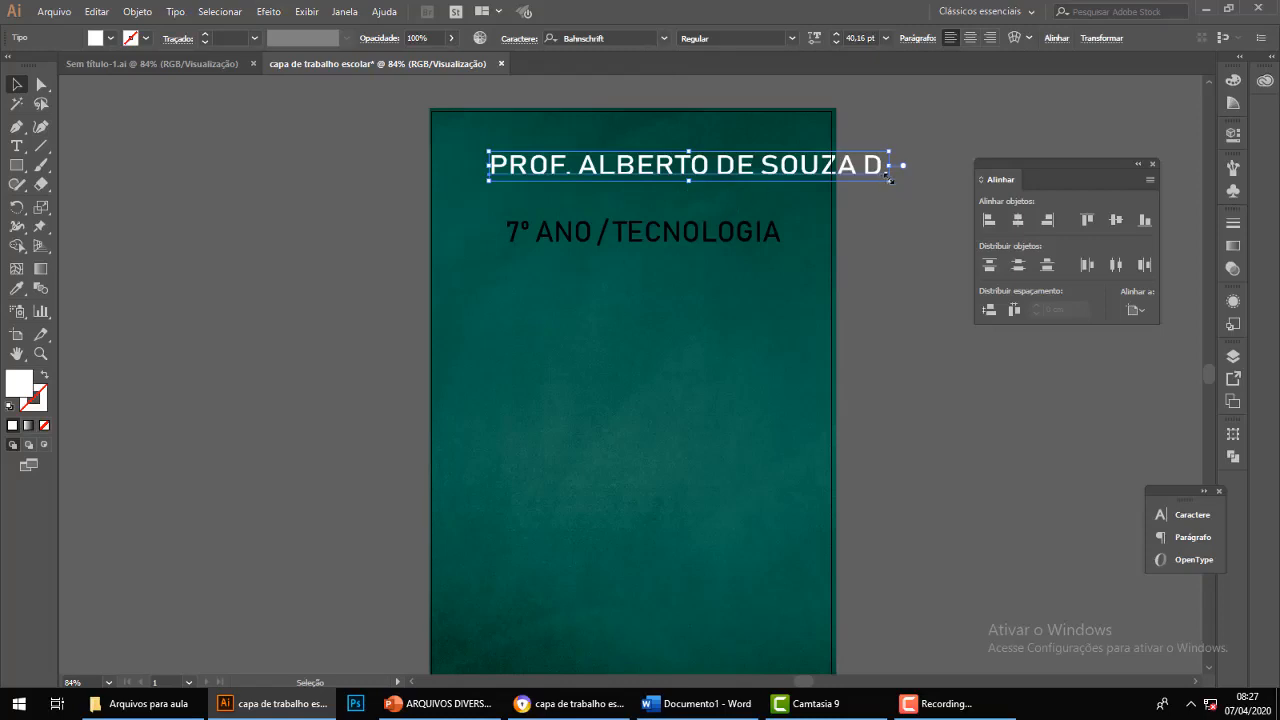
Scale the professor's name line down proportionally to about 35 pt and centre it horizontally on the artboard.
{"action": "left_click_drag", "start_coordinate": [890, 180], "coordinate": [835, 176]}
{"action": "left_click", "coordinate": [838, 210]}
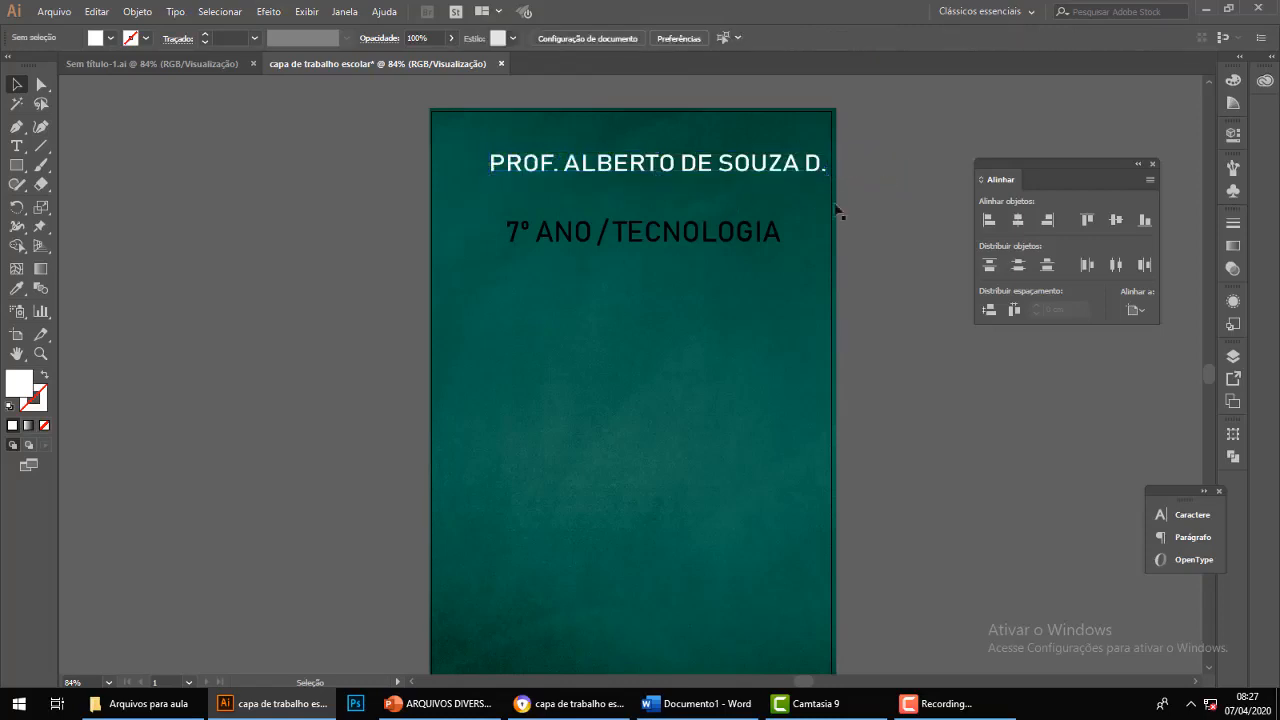
{"action": "left_click", "coordinate": [742, 168]}
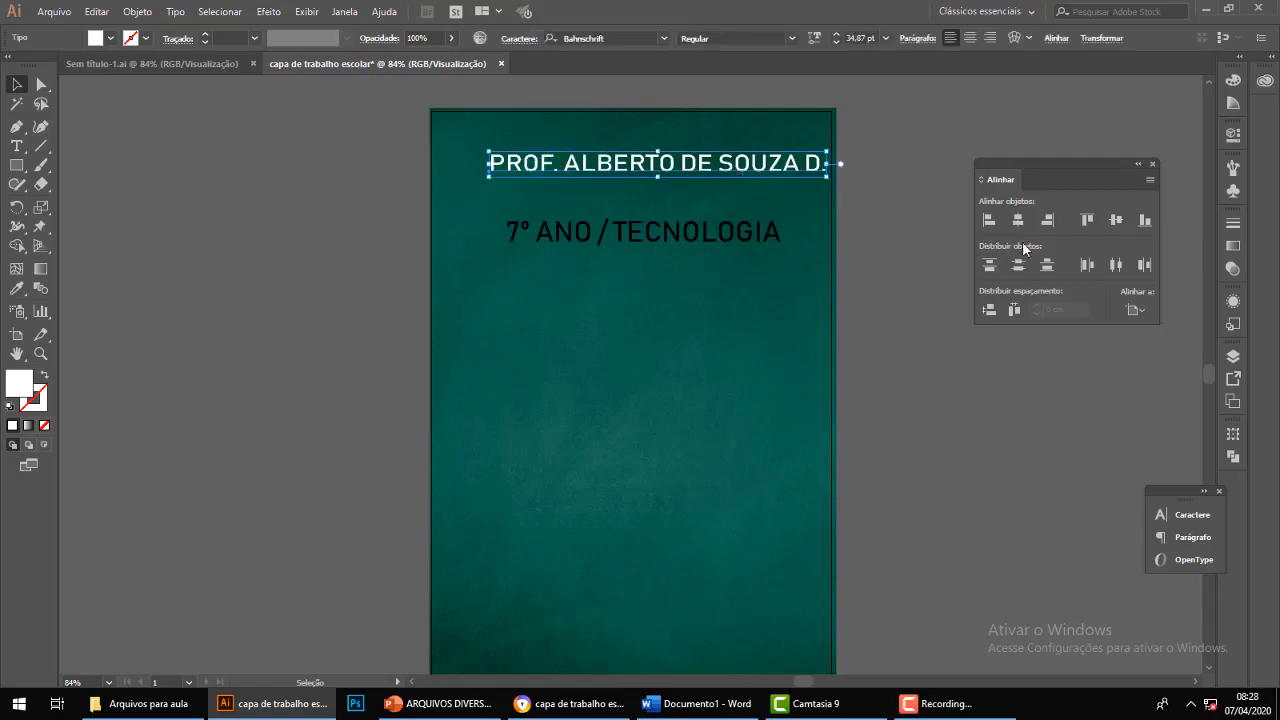
{"action": "left_click", "coordinate": [1018, 220]}
{"action": "left_click", "coordinate": [936, 332]}
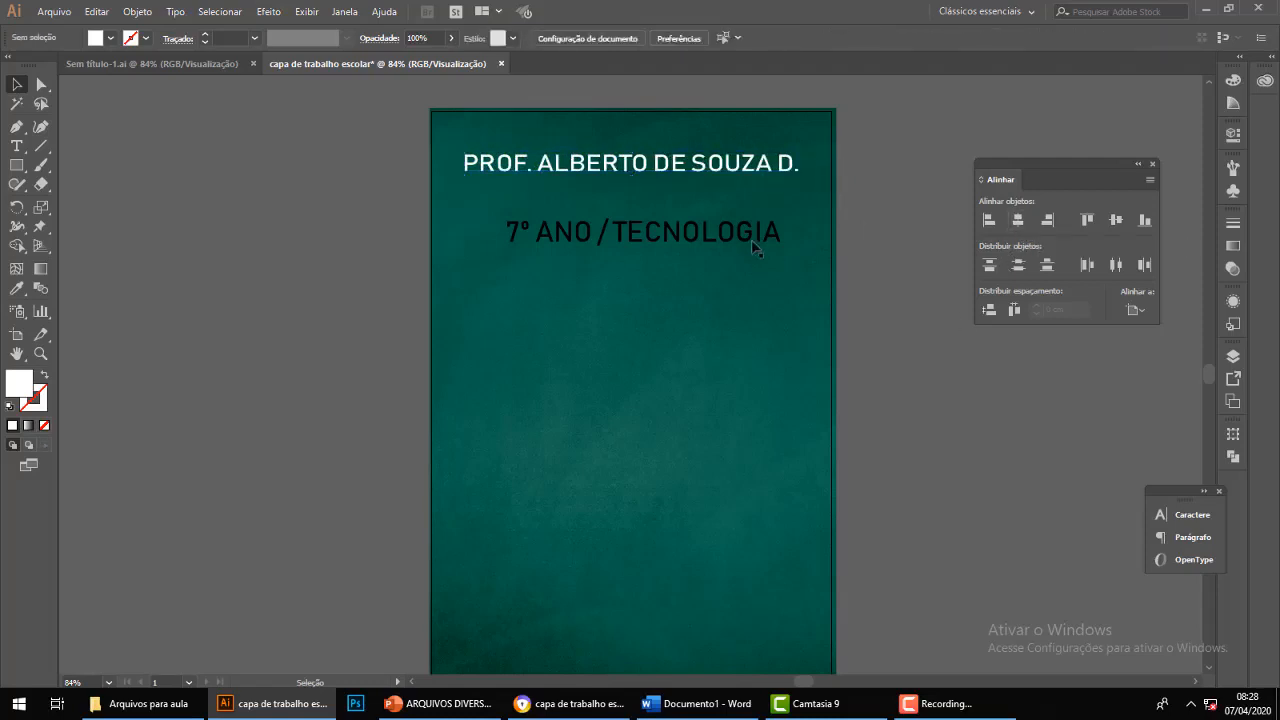
Centre the "7º ANO / TECNOLOGIA" line horizontally on the artboard and fill it with white.
{"action": "left_click", "coordinate": [712, 236]}
{"action": "left_click", "coordinate": [1018, 229]}
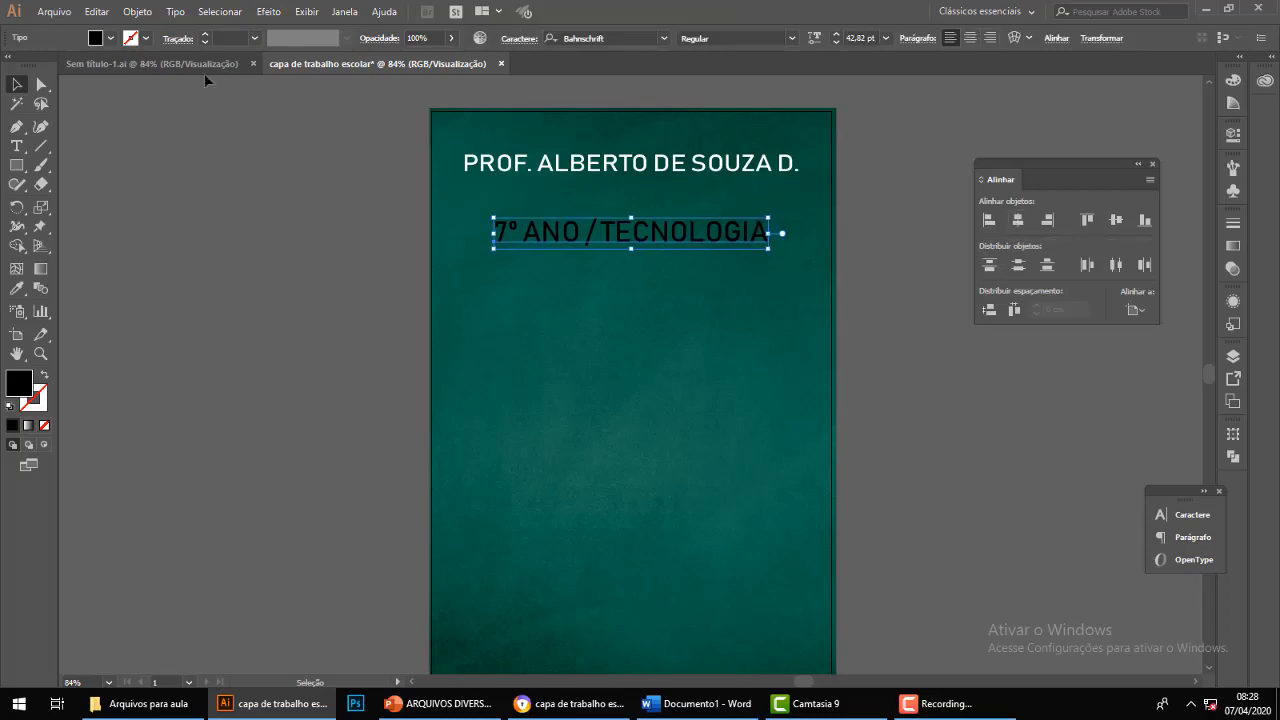
{"action": "left_click", "coordinate": [110, 38]}
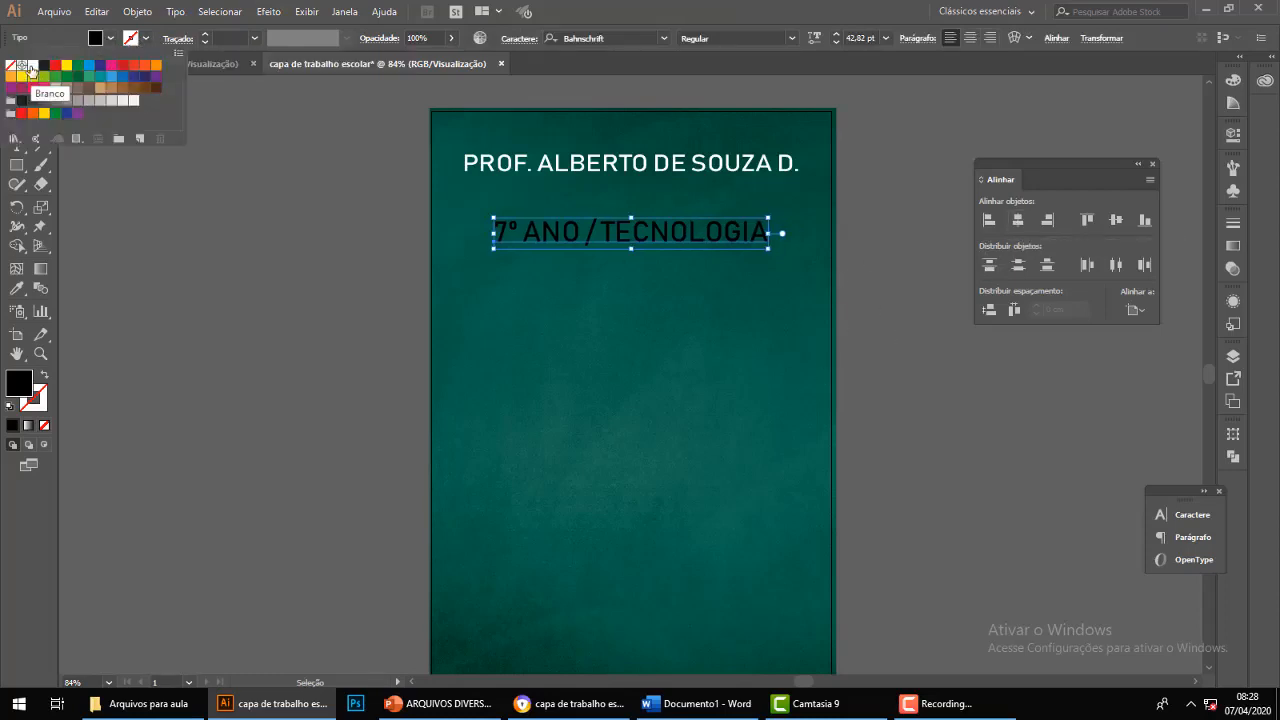
{"action": "left_click", "coordinate": [33, 65]}
{"action": "left_click", "coordinate": [882, 310]}
{"action": "left_click", "coordinate": [895, 295]}
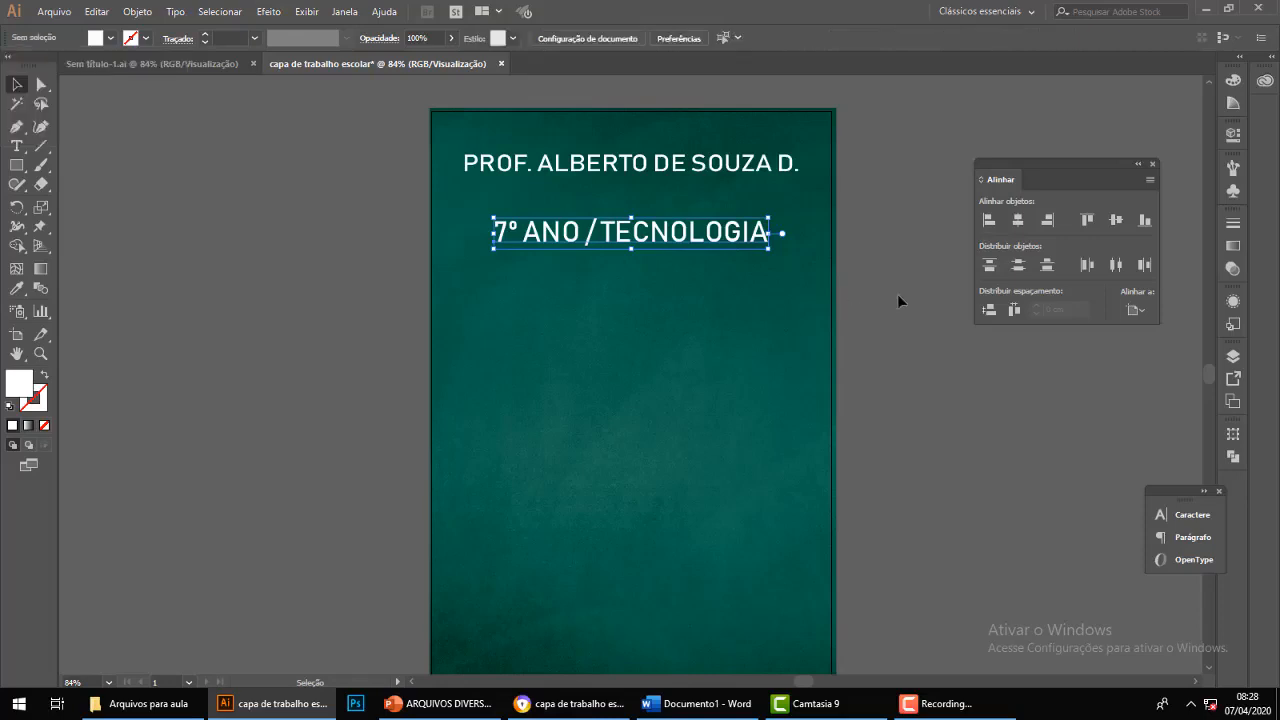
Check the sample cover, then add the student's full name beneath "7º ANO / TECNOLOGIA" at about 33 pt.
{"action": "left_click", "coordinate": [569, 703]}
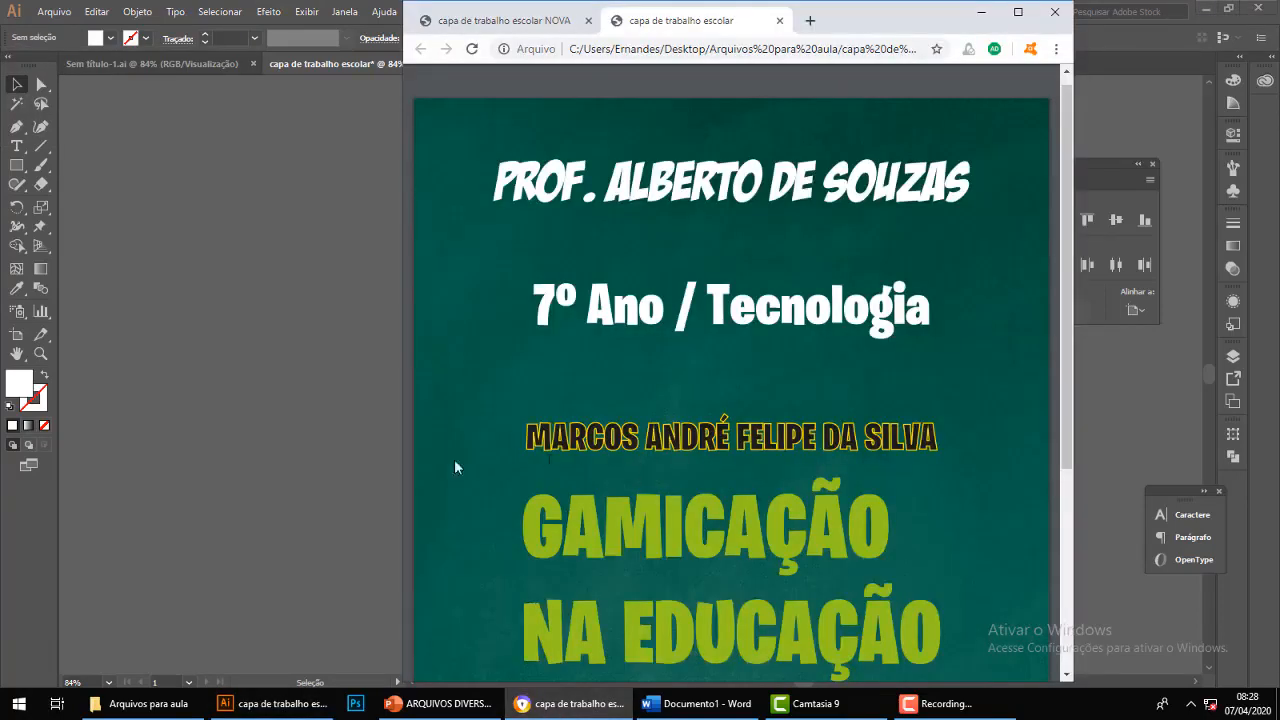
{"action": "left_click", "coordinate": [329, 457]}
{"action": "left_click", "coordinate": [17, 146]}
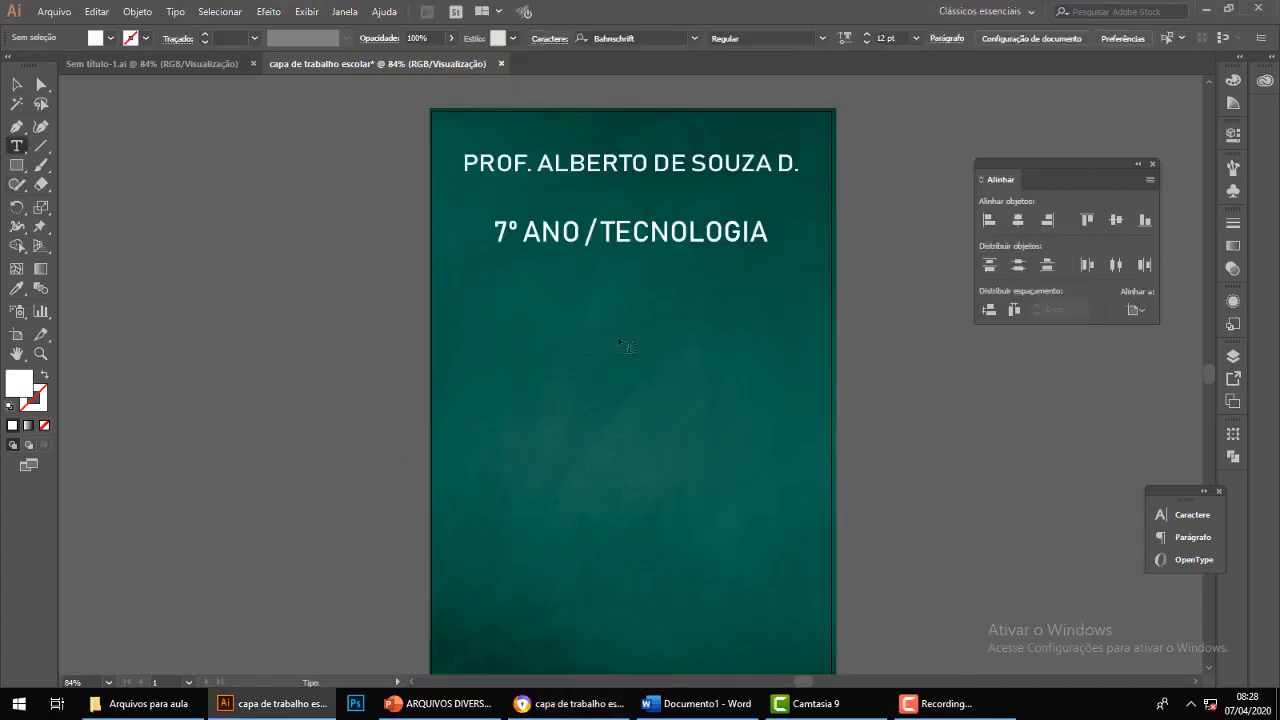
{"action": "left_click", "coordinate": [505, 302]}
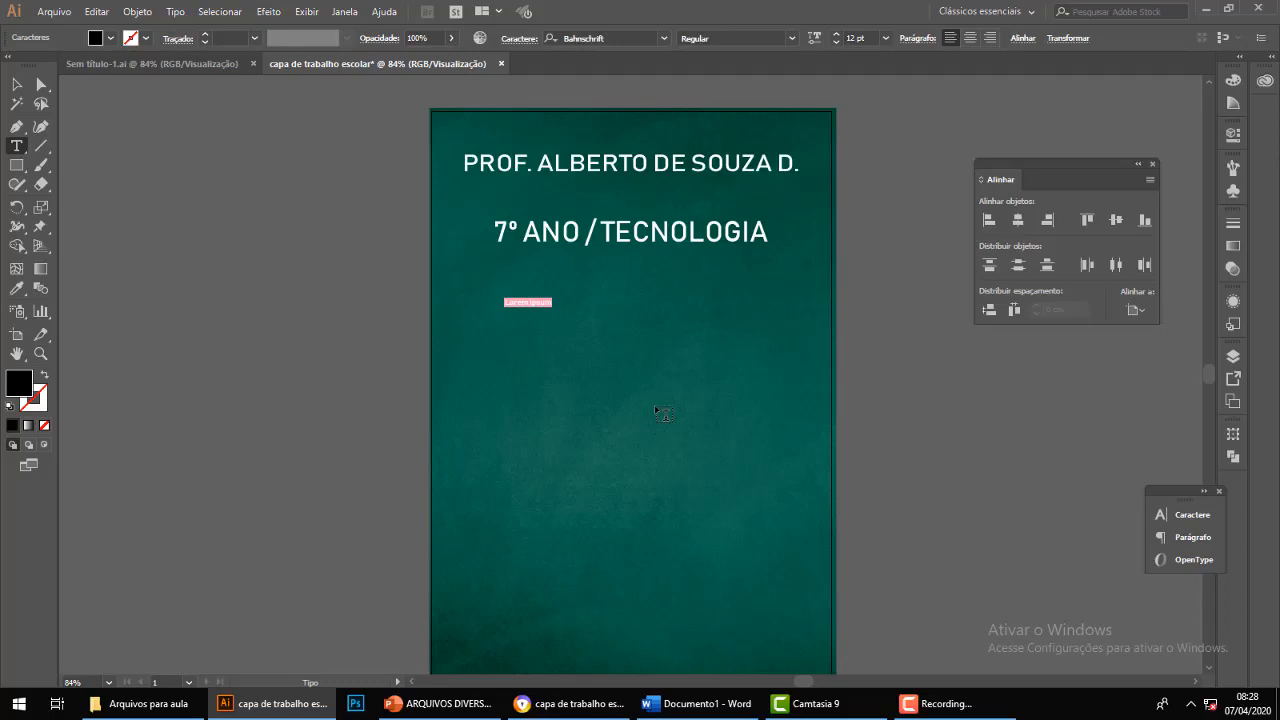
{"action": "type", "text": "E"}
{"action": "key", "text": "ctrl+v"}
{"action": "key", "text": "Escape"}
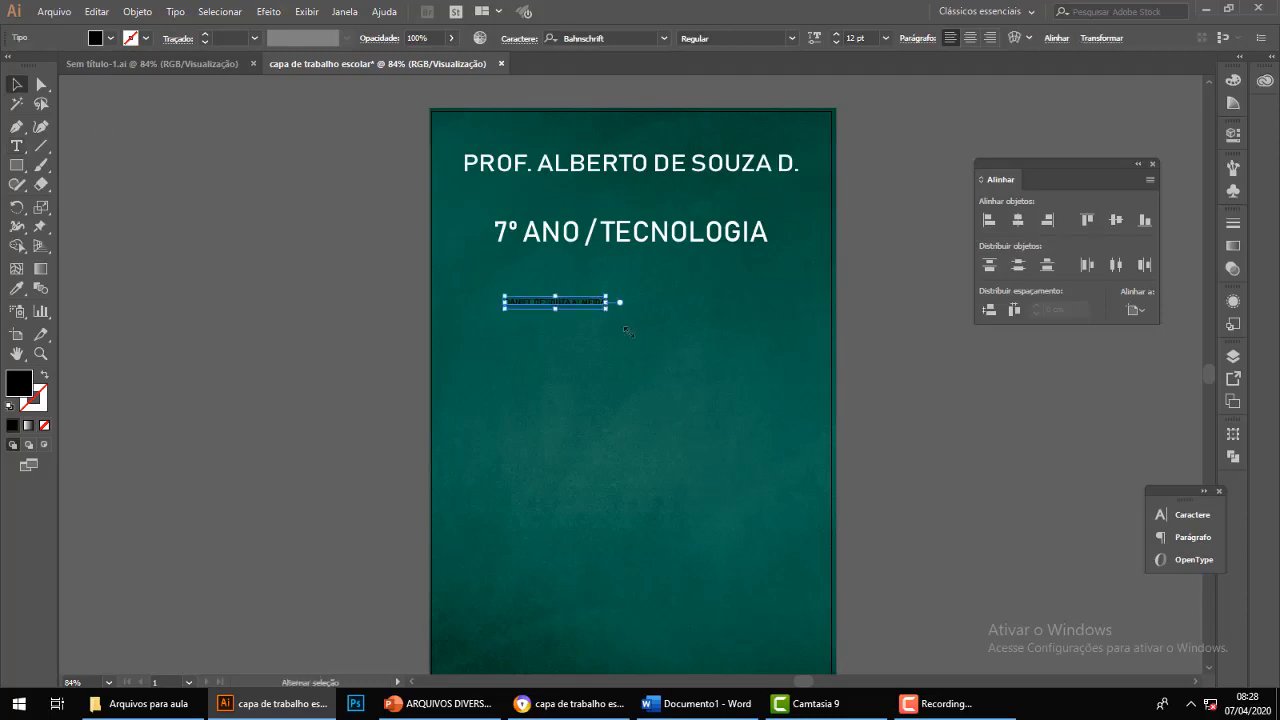
{"action": "left_click_drag", "start_coordinate": [627, 330], "coordinate": [800, 340]}
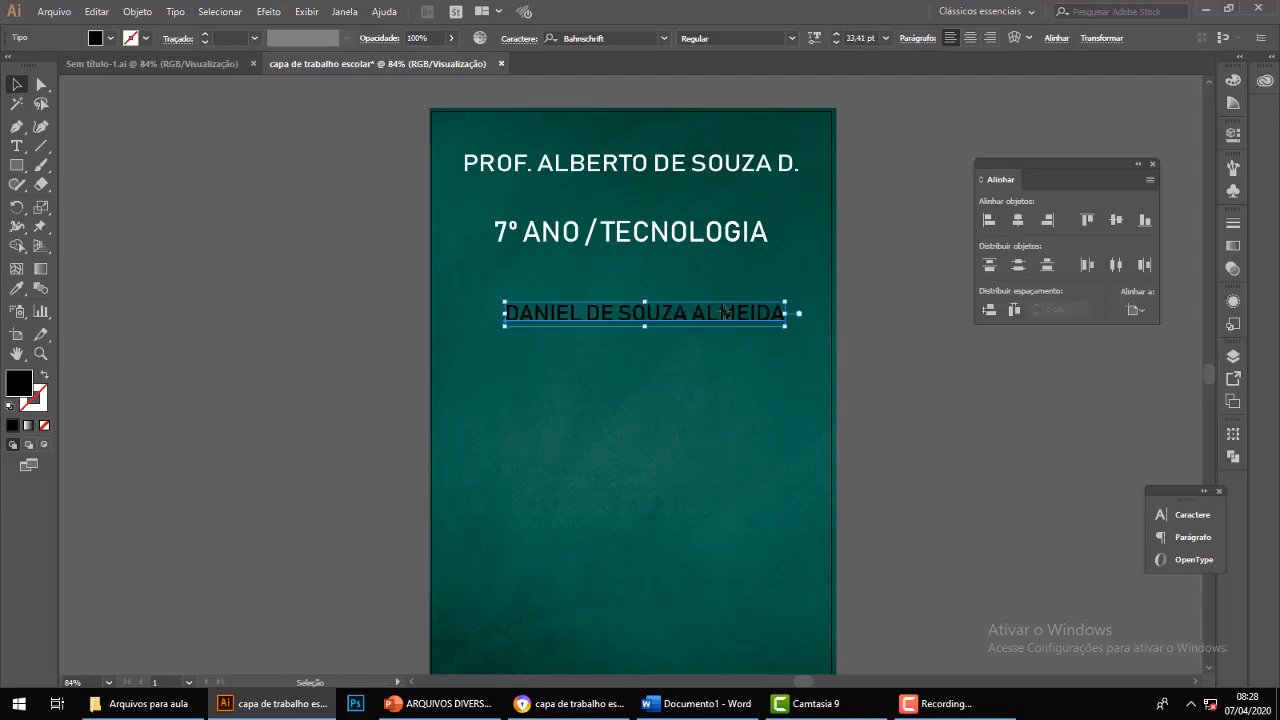
{"action": "left_click_drag", "start_coordinate": [724, 312], "coordinate": [716, 296]}
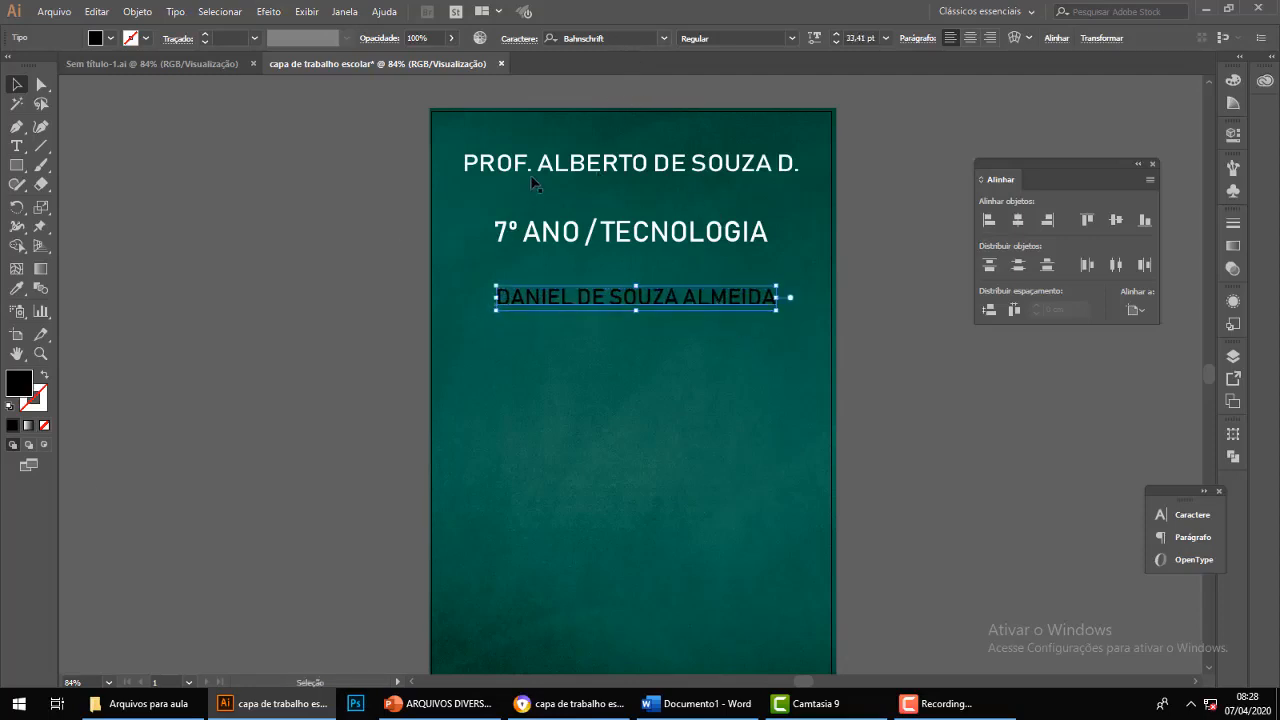
Fill the student's name line with white and deselect it.
{"action": "left_click", "coordinate": [109, 38]}
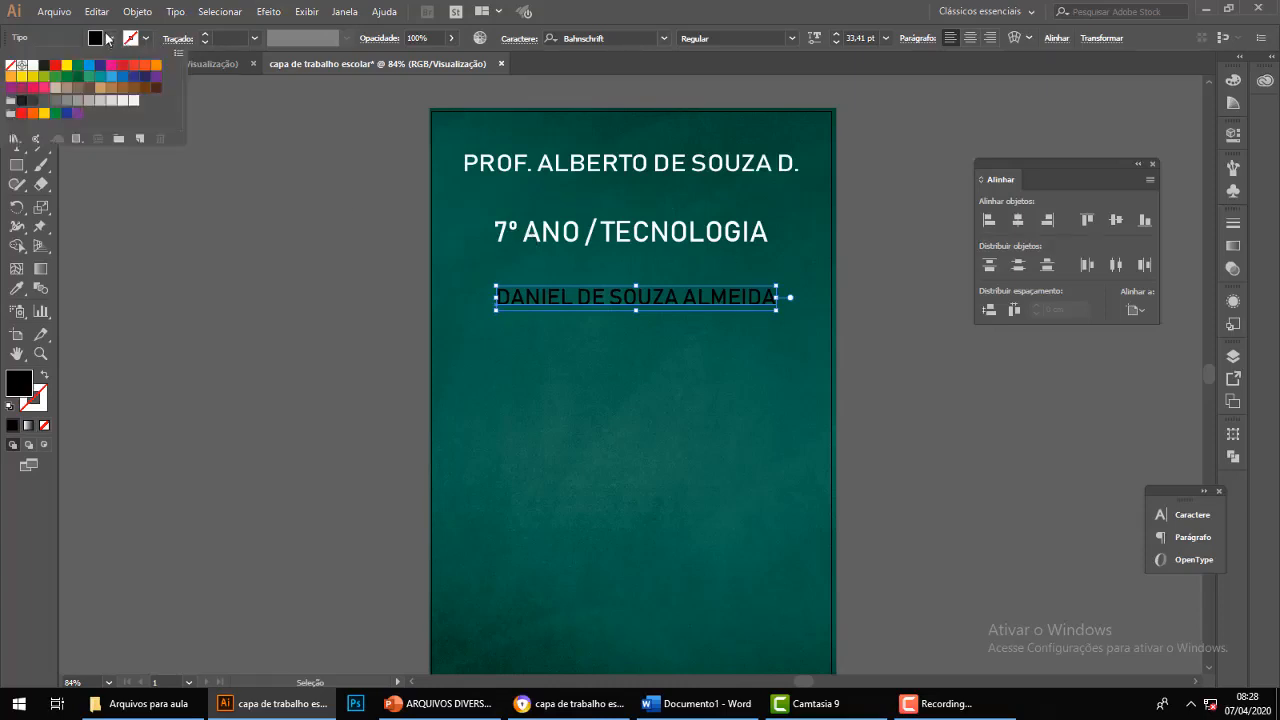
{"action": "left_click", "coordinate": [32, 67]}
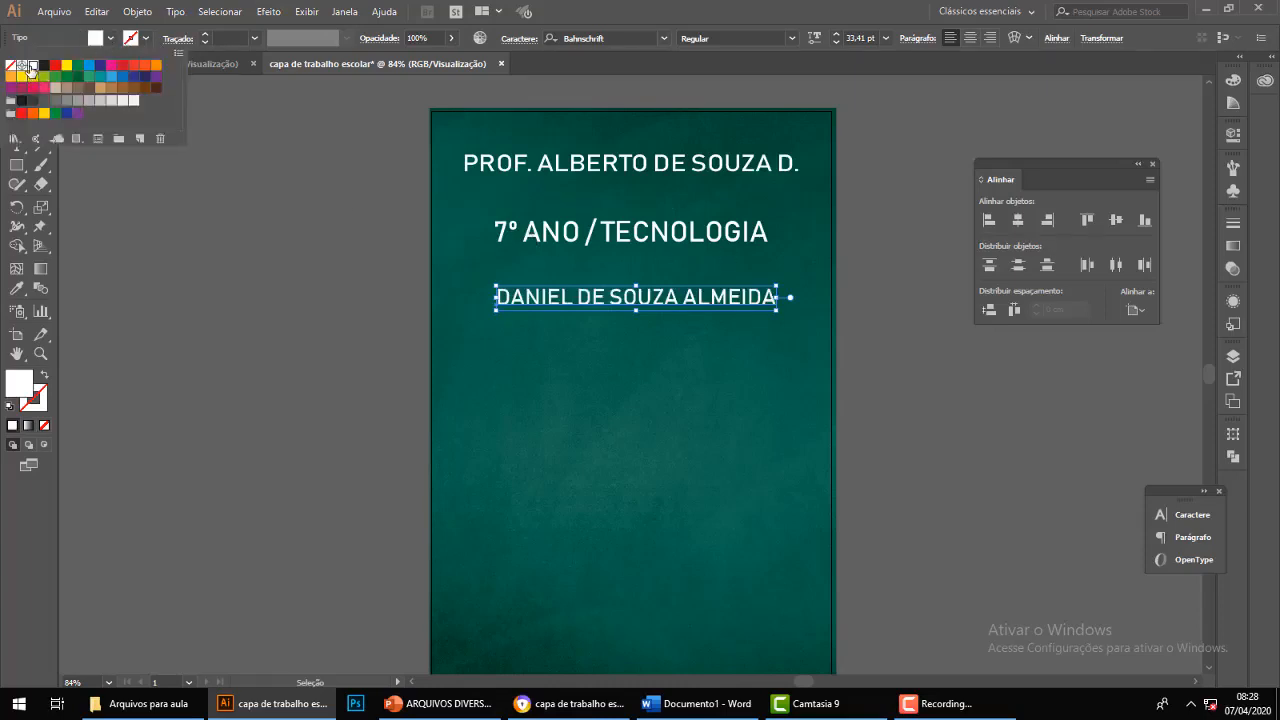
{"action": "key", "text": "Escape"}
{"action": "key", "text": "Escape"}
{"action": "left_click", "coordinate": [940, 422]}
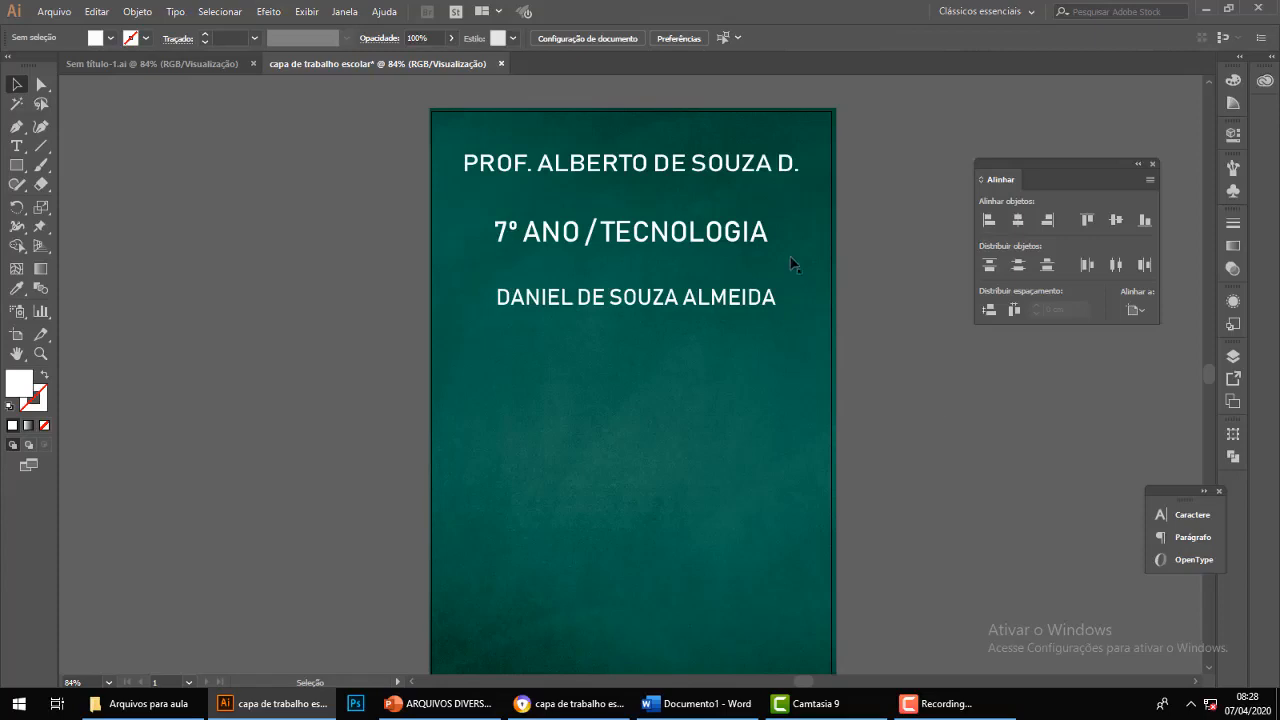
Set the student's name line in the Burbank Big Condensed Black font and scale it proportionally to about 46 pt.
{"action": "left_click", "coordinate": [727, 309]}
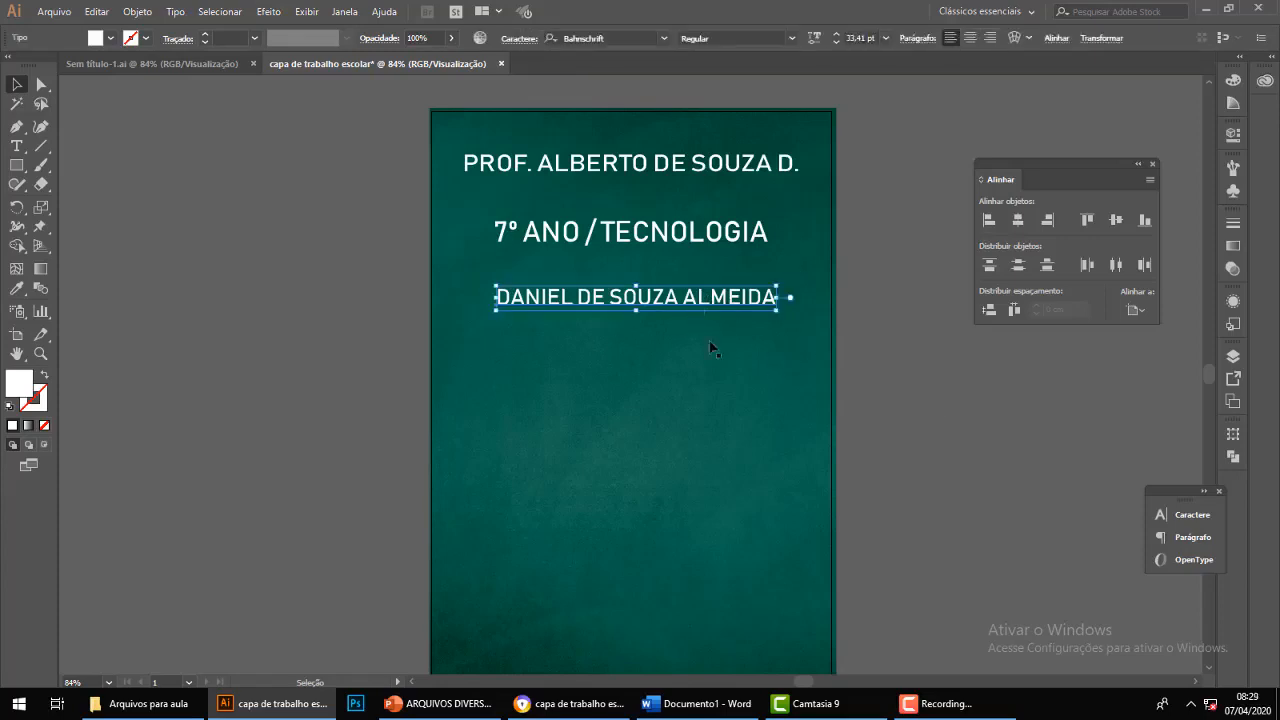
{"action": "left_click", "coordinate": [665, 38]}
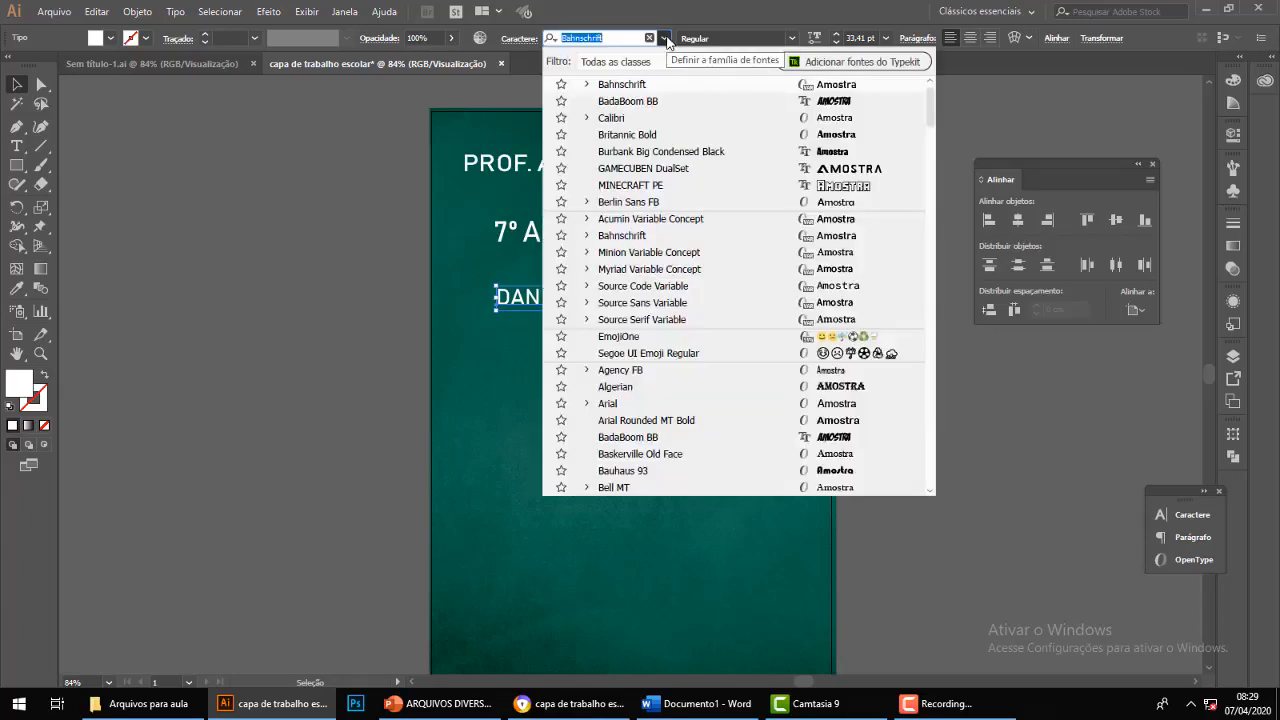
{"action": "left_click", "coordinate": [683, 151]}
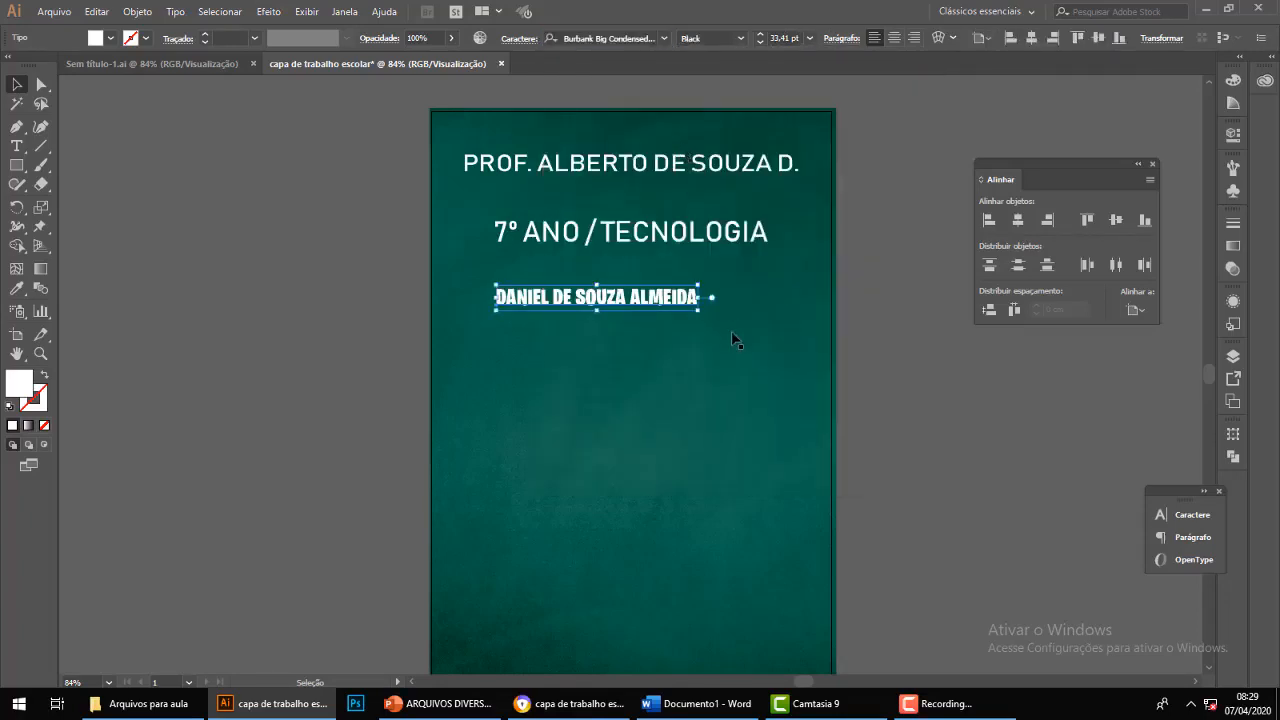
{"action": "left_click_drag", "start_coordinate": [697, 312], "coordinate": [773, 375]}
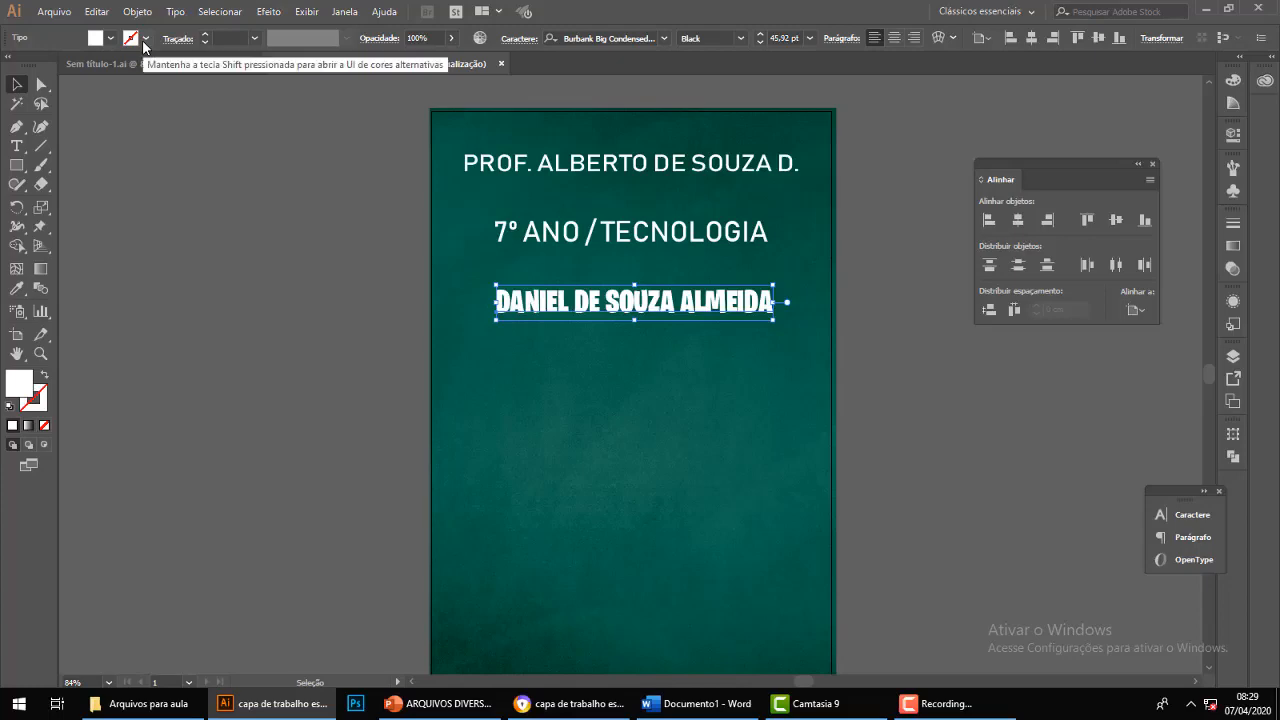
Give the student's name line a 1 pt yellow outline.
{"action": "key", "text": "super+plus"}
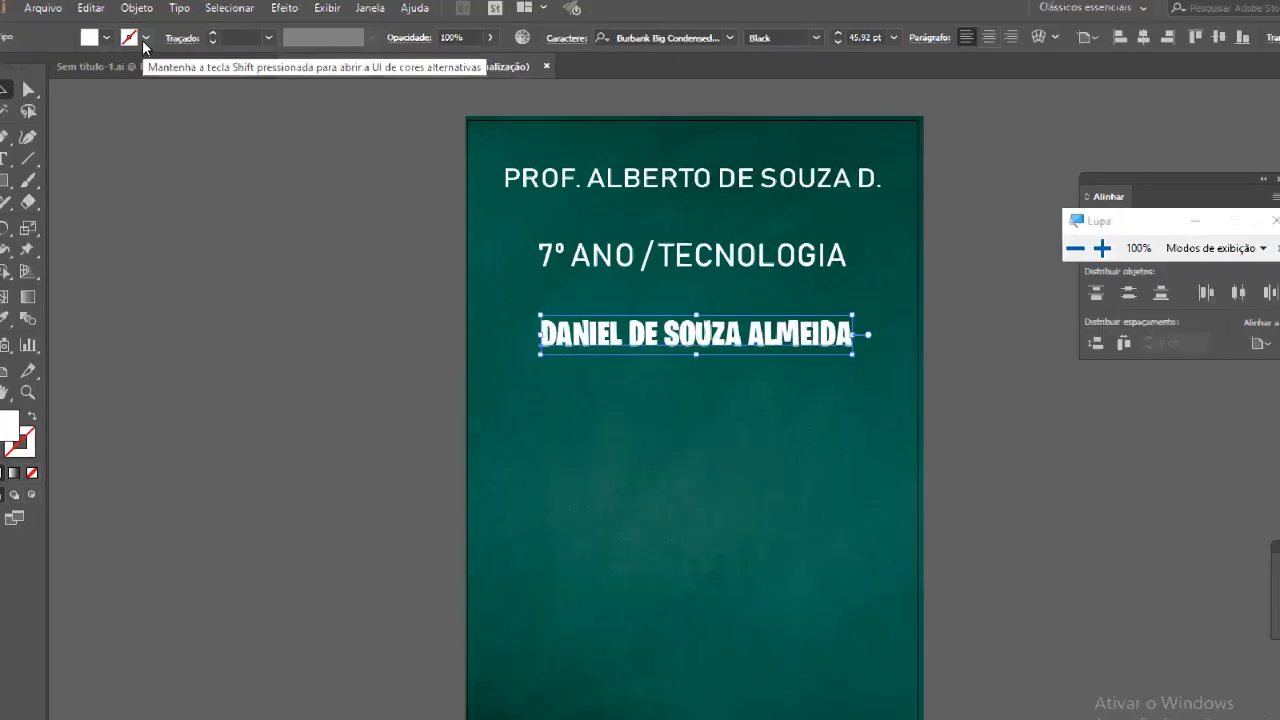
{"action": "key", "text": "super+plus"}
{"action": "left_click", "coordinate": [143, 40]}
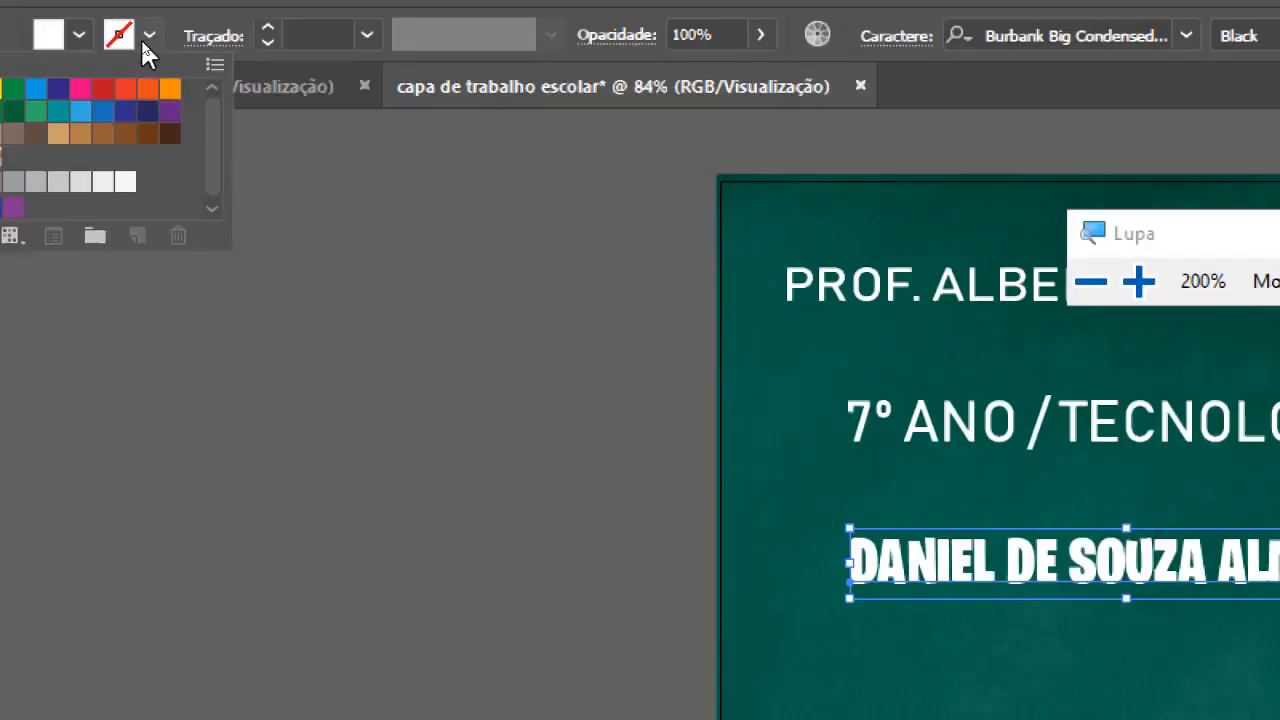
{"action": "left_click", "coordinate": [171, 90]}
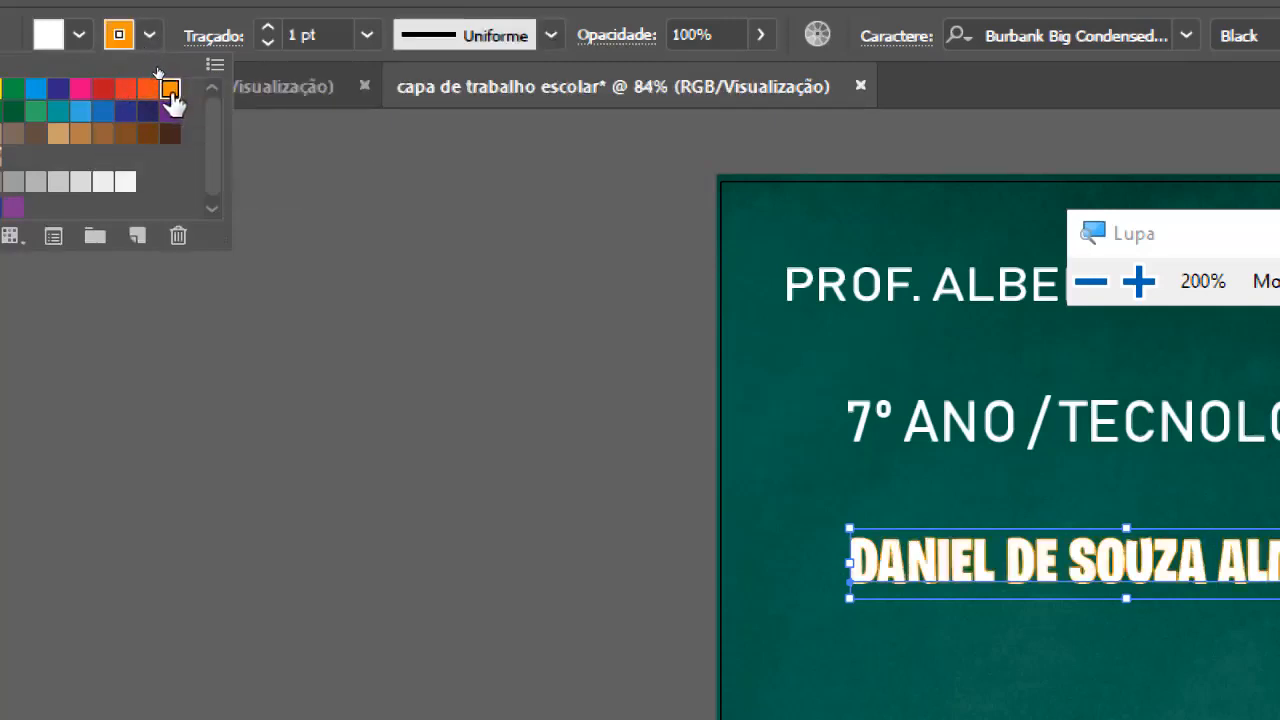
{"action": "key", "text": "super+minus"}
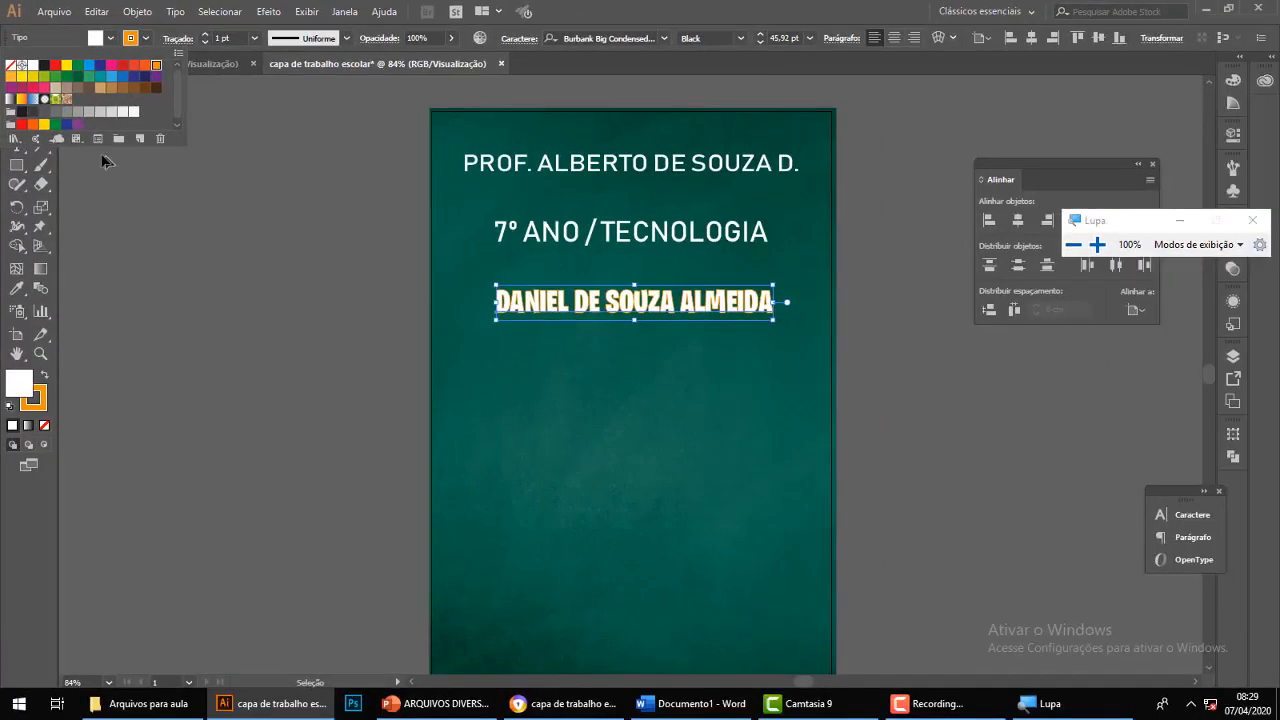
{"action": "left_click", "coordinate": [44, 124]}
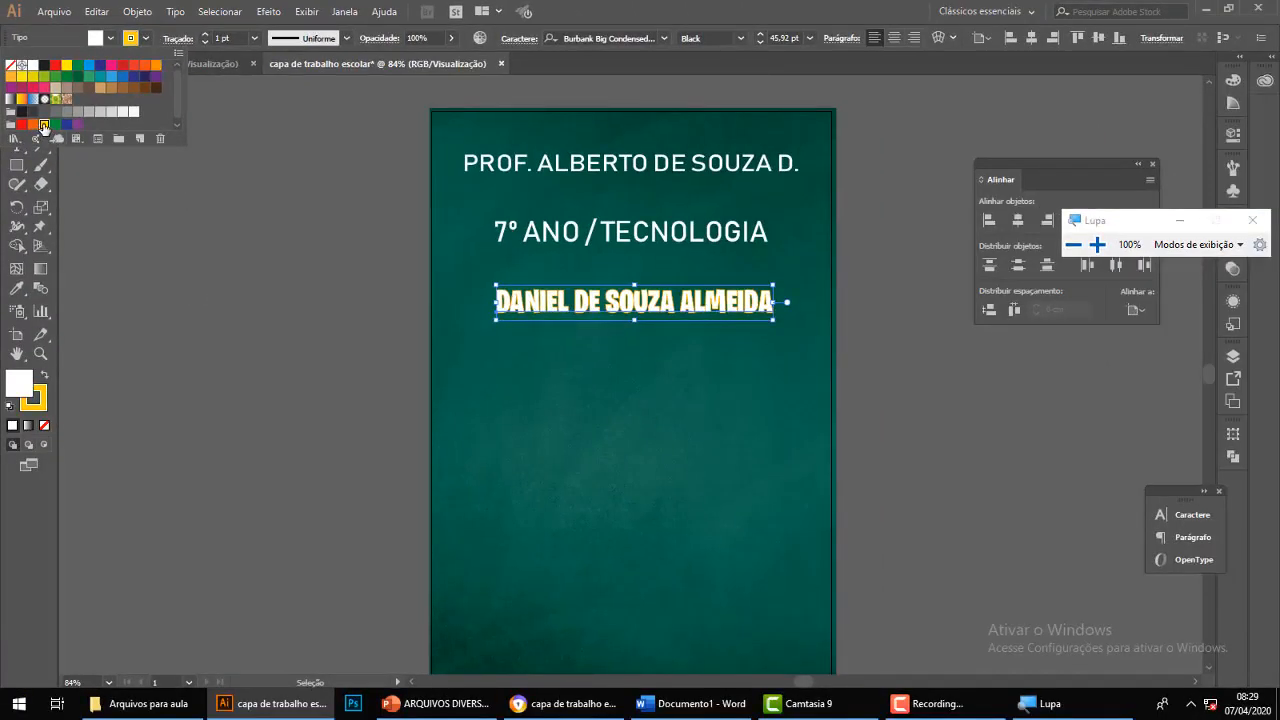
{"action": "left_click", "coordinate": [697, 363]}
{"action": "left_click", "coordinate": [697, 363]}
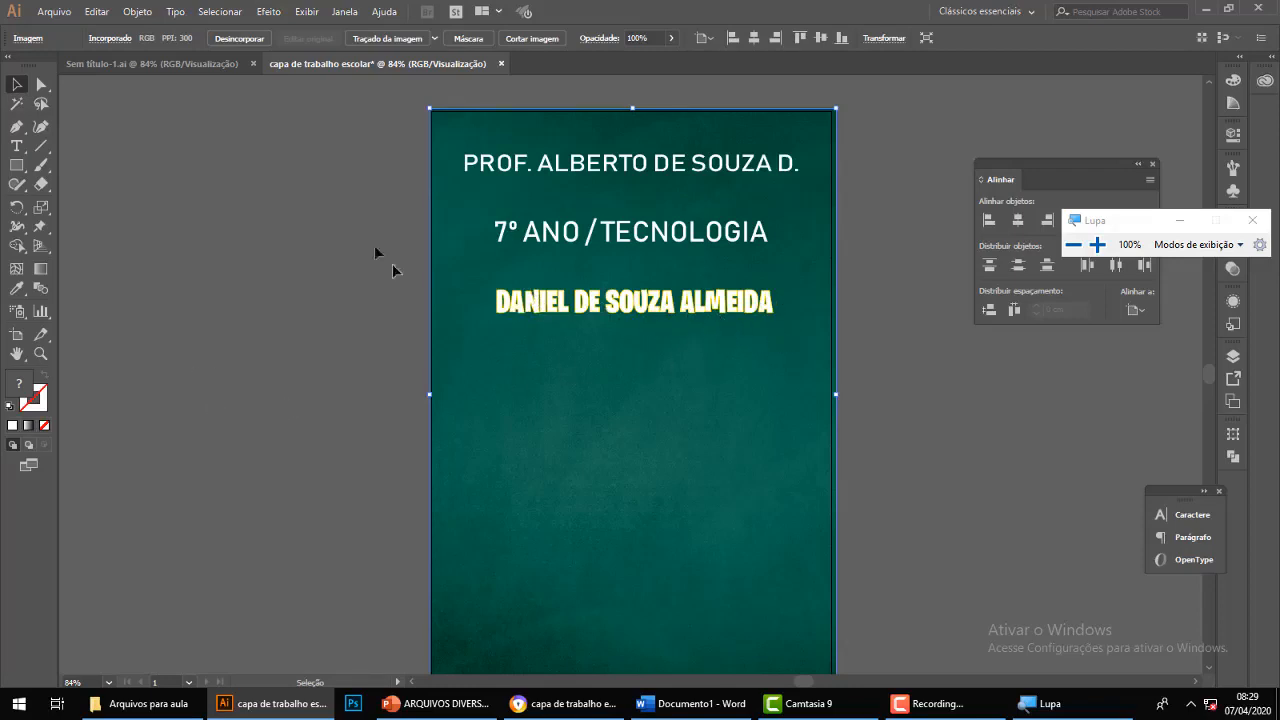
Centre the student's name line horizontally on the artboard and deselect it.
{"action": "left_click", "coordinate": [706, 306]}
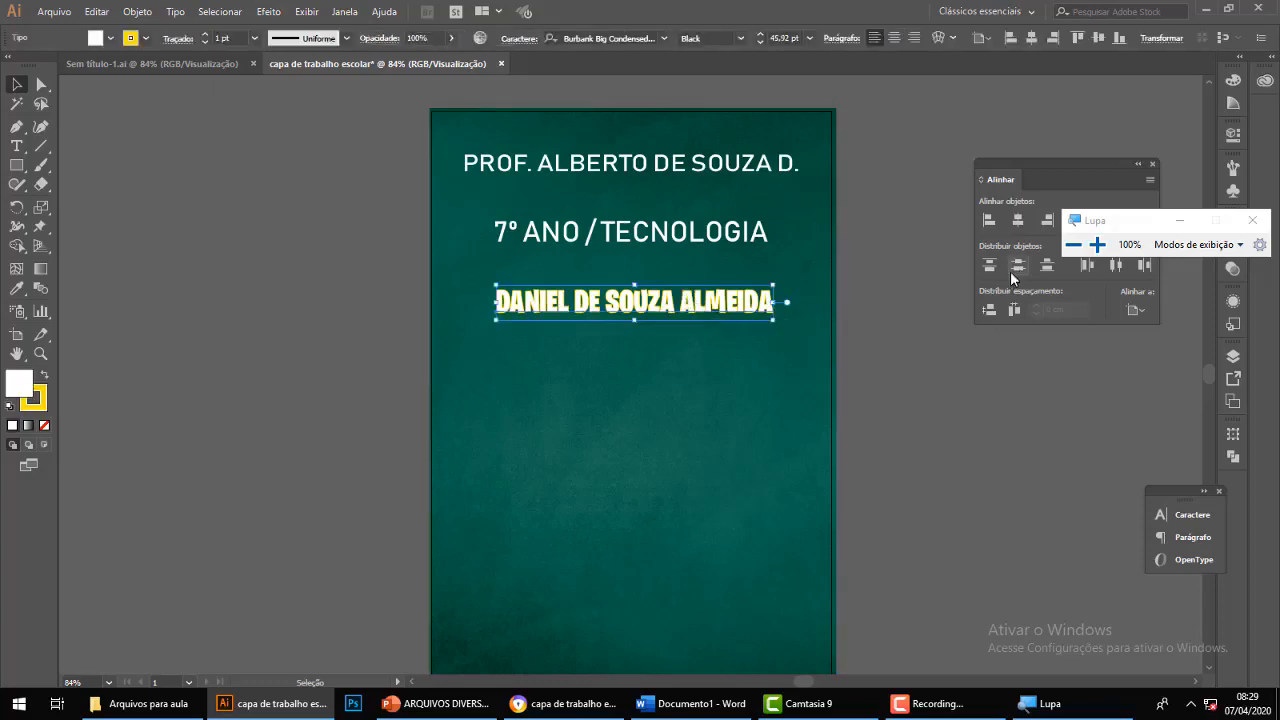
{"action": "left_click", "coordinate": [1178, 221]}
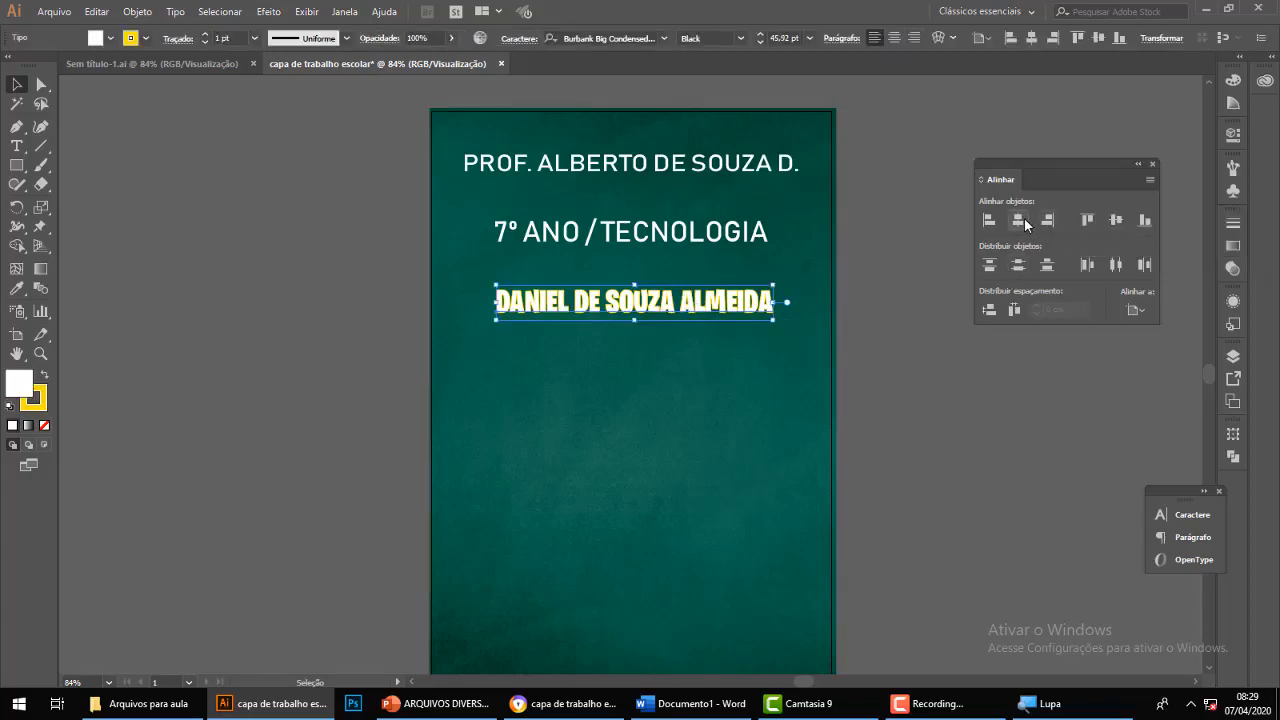
{"action": "left_click", "coordinate": [1025, 222]}
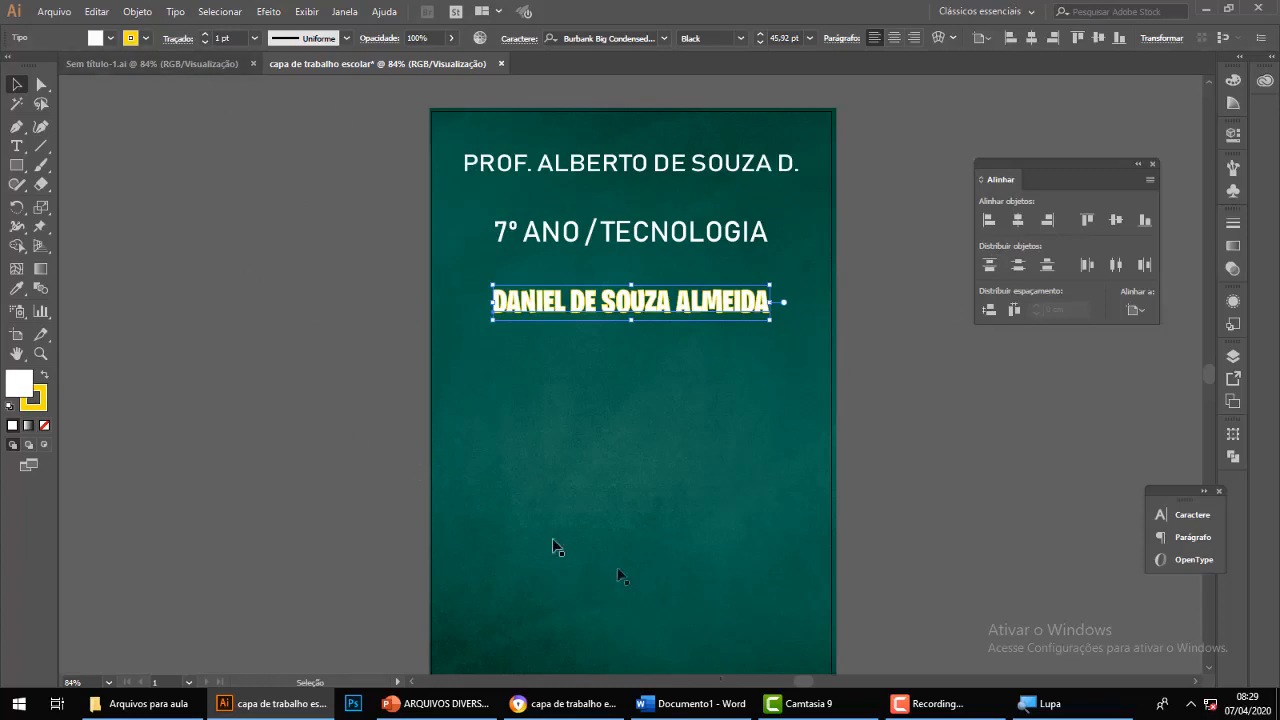
{"action": "left_click", "coordinate": [148, 219]}
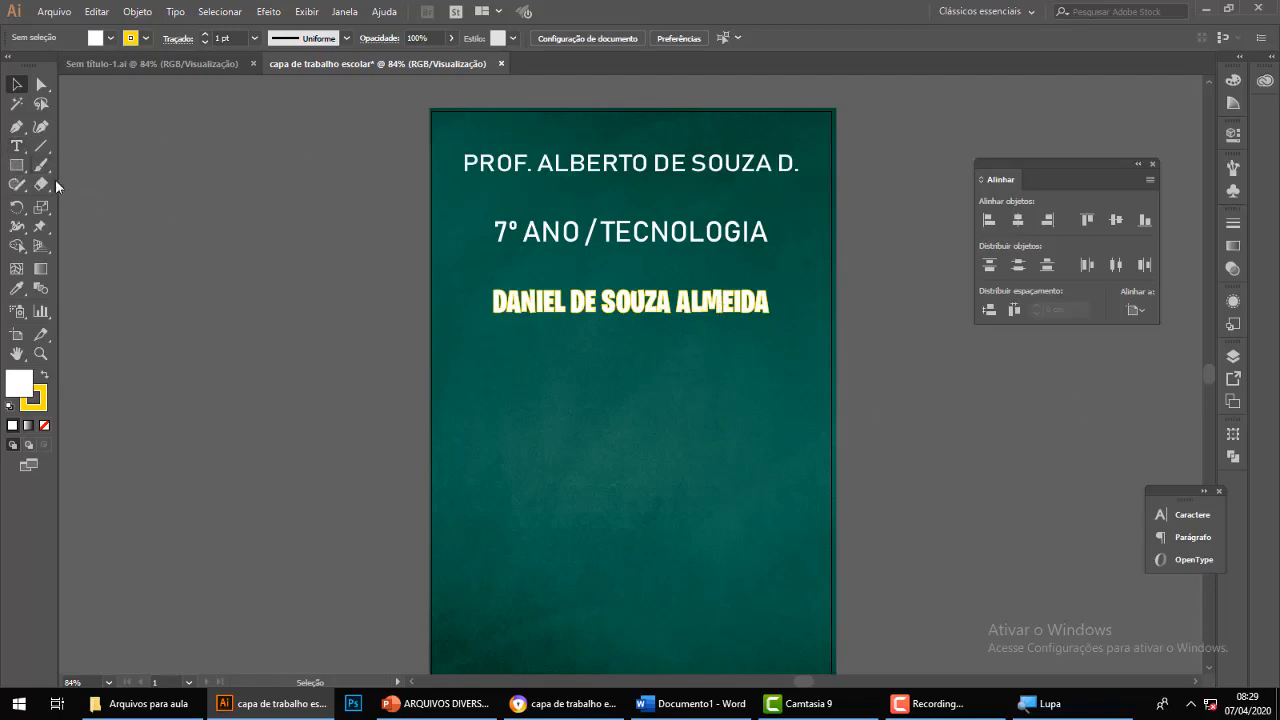
Consult the sample cover's title in the browser, and add the two-line title "GAMIFICAÇÃO / NA EDUCAÇÃO" at 21 pt below the student's name line in Illustrator.
{"action": "left_click", "coordinate": [557, 710]}
{"action": "scroll", "coordinate": [622, 565], "scroll_direction": "down", "scroll_amount": 3}
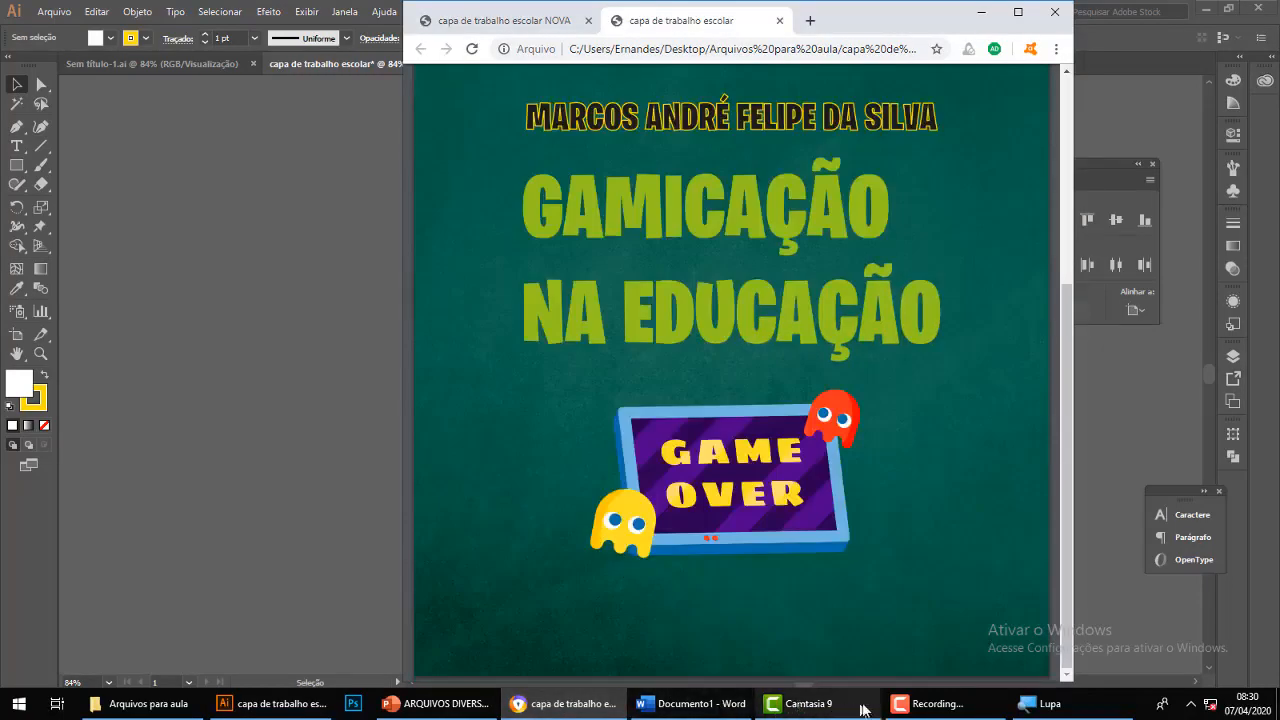
{"action": "left_click", "coordinate": [918, 703]}
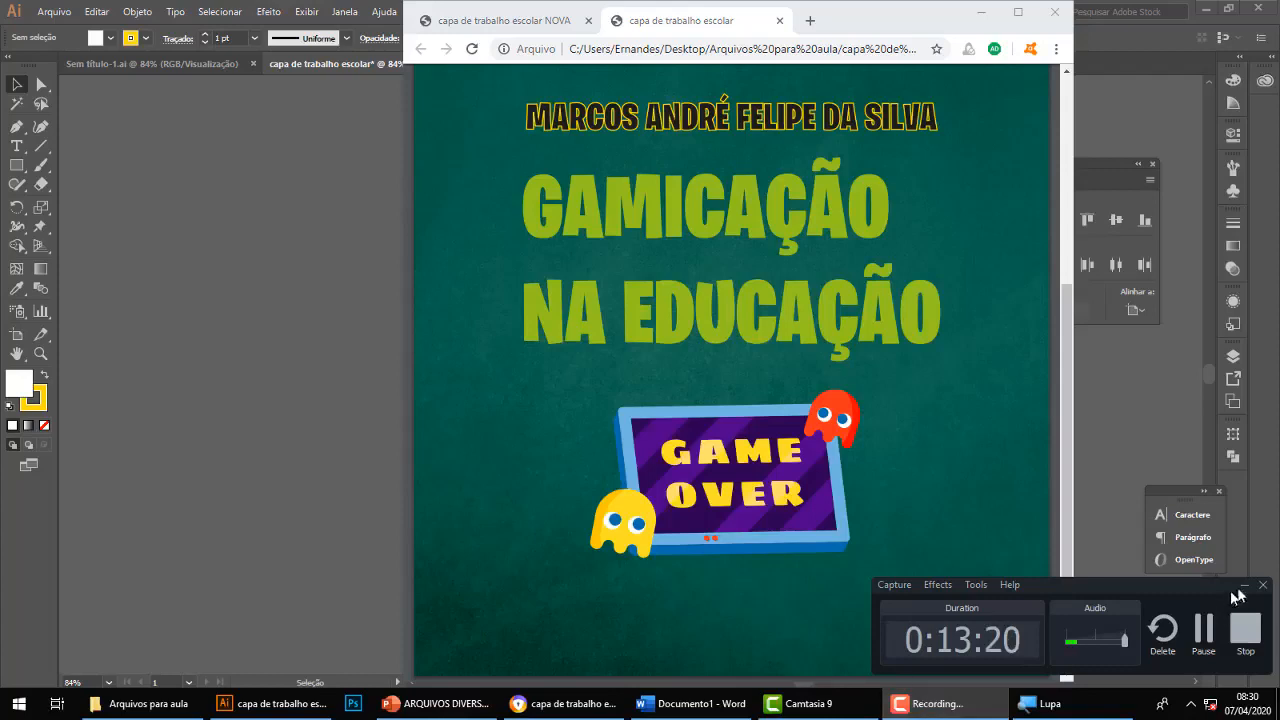
{"action": "left_click", "coordinate": [1242, 587]}
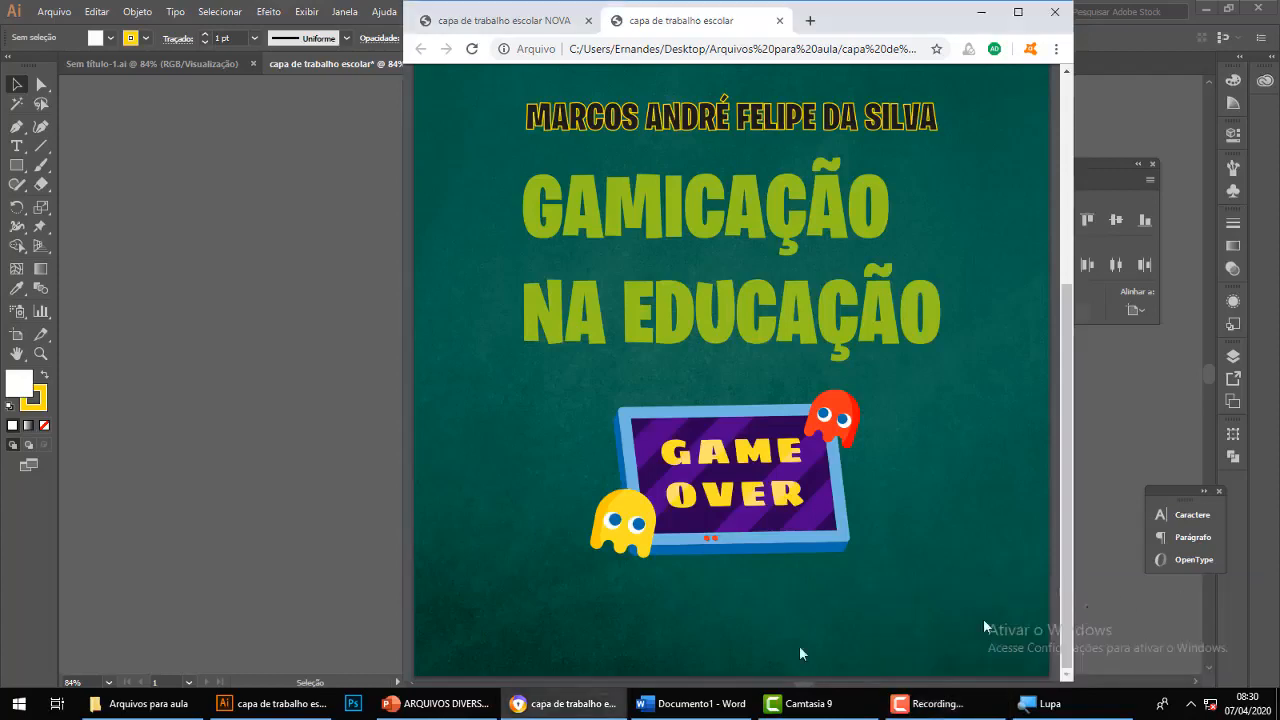
{"action": "left_click", "coordinate": [336, 706]}
{"action": "key", "text": "t"}
{"action": "left_click", "coordinate": [511, 394]}
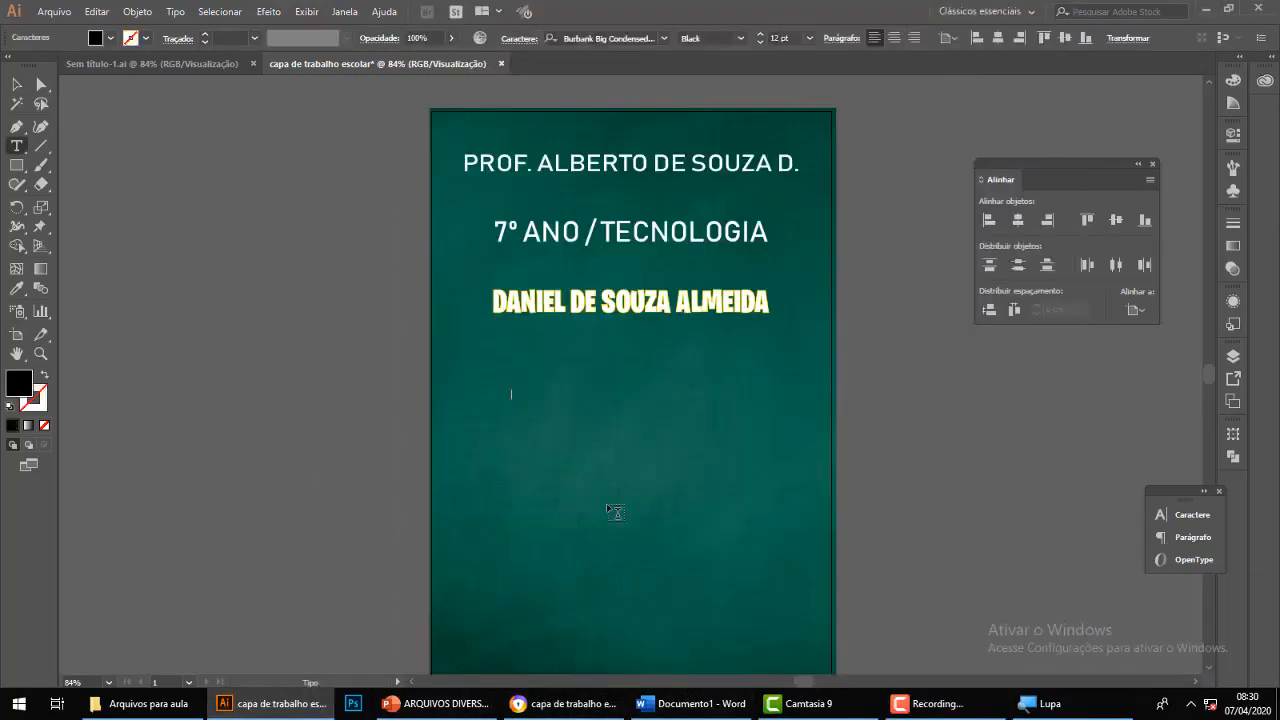
{"action": "left_click", "coordinate": [812, 38]}
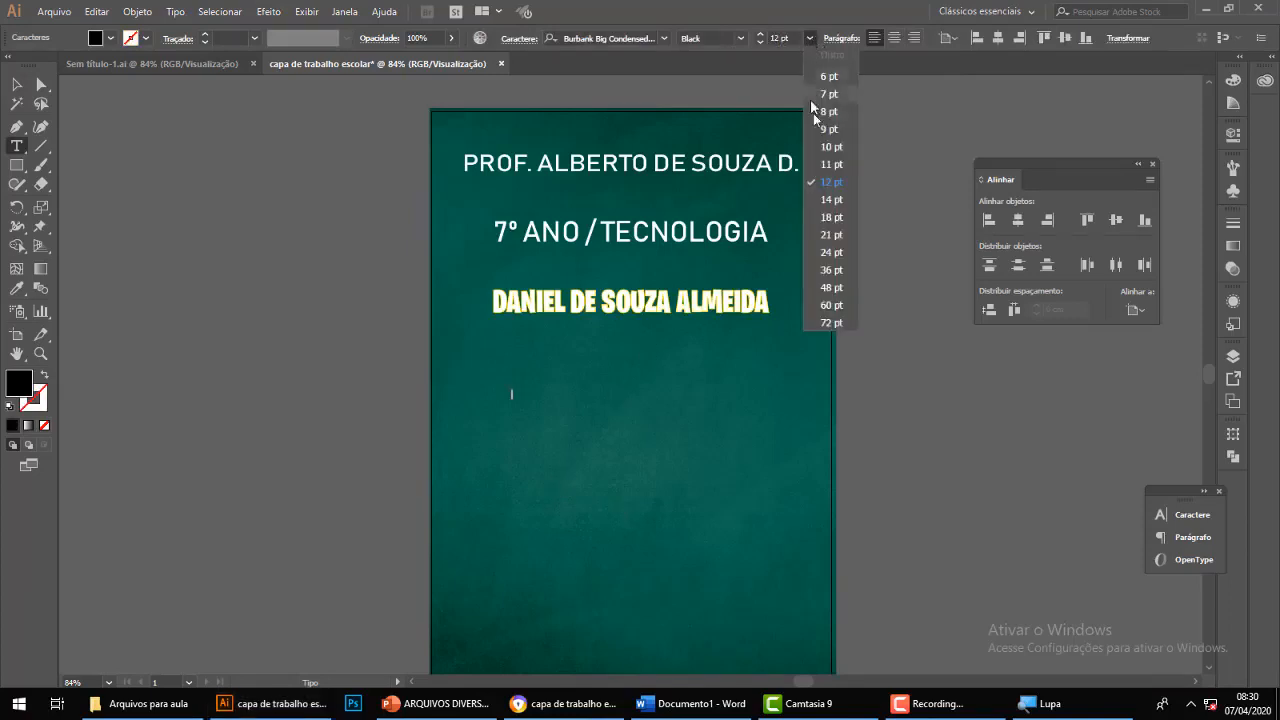
{"action": "left_click", "coordinate": [831, 235]}
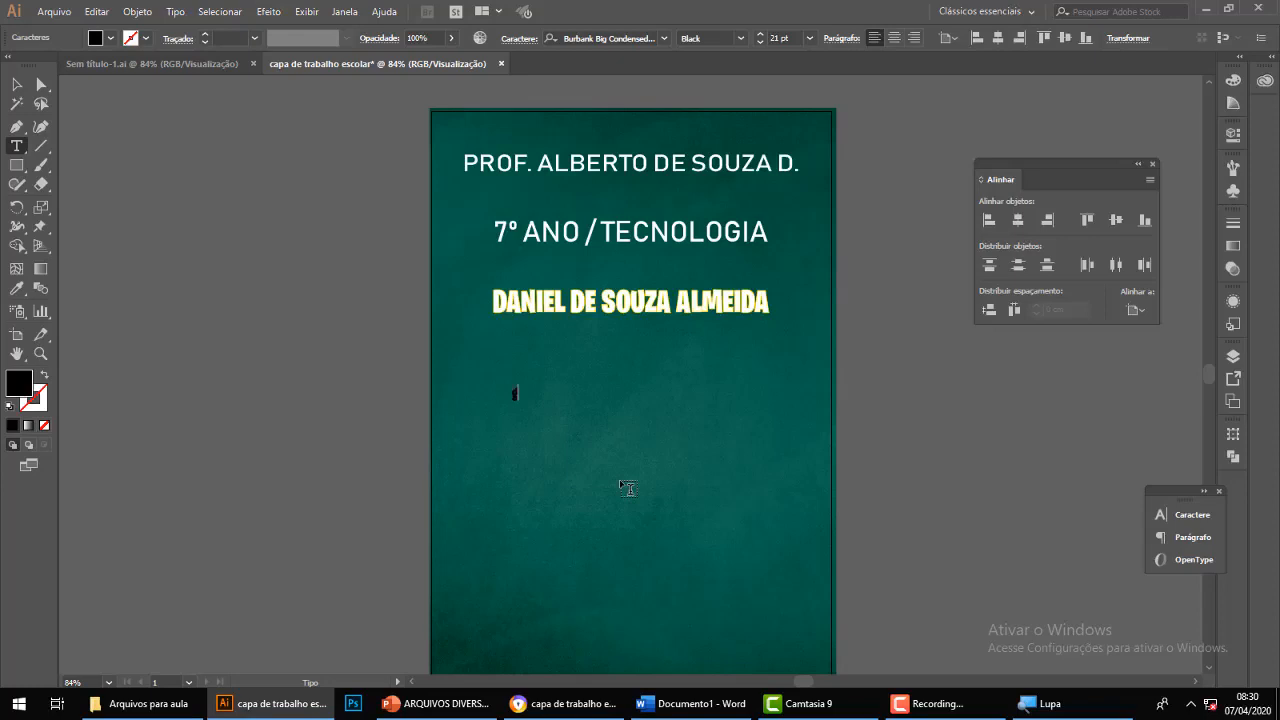
{"action": "type", "text": "G"}
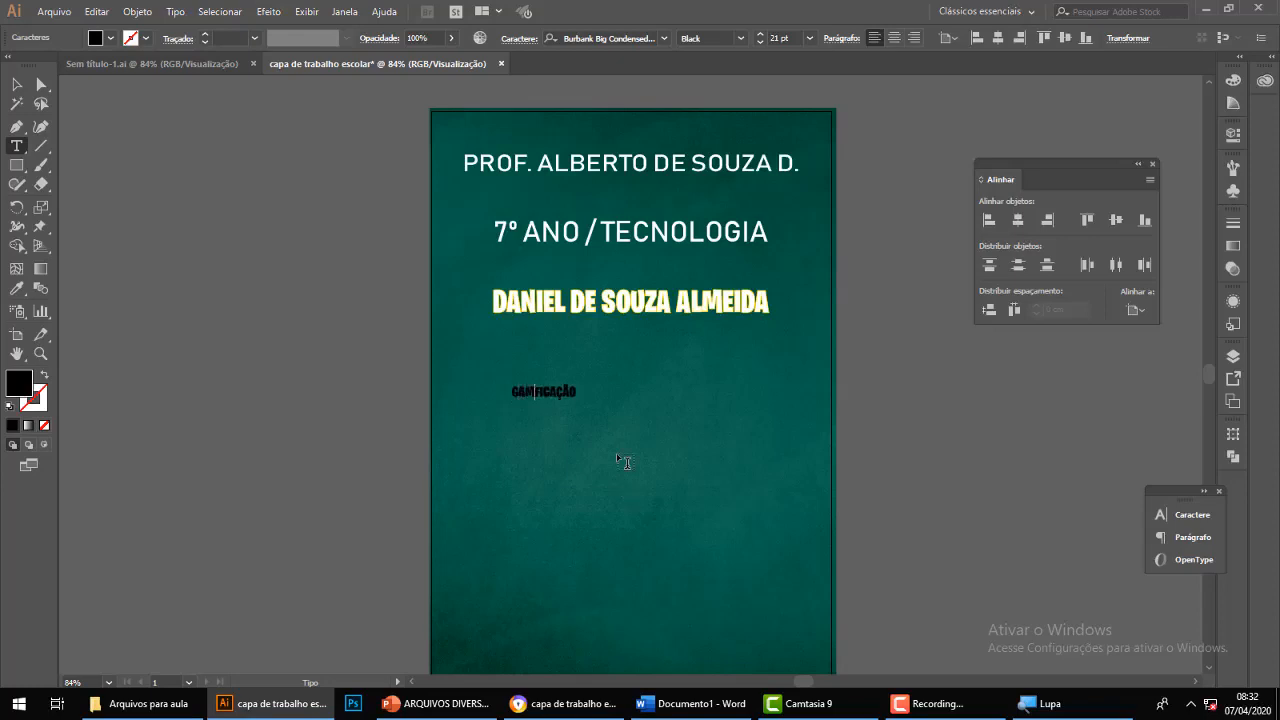
{"action": "type", "text": "IFICAÇÃO NA EDUCAÇÃO"}
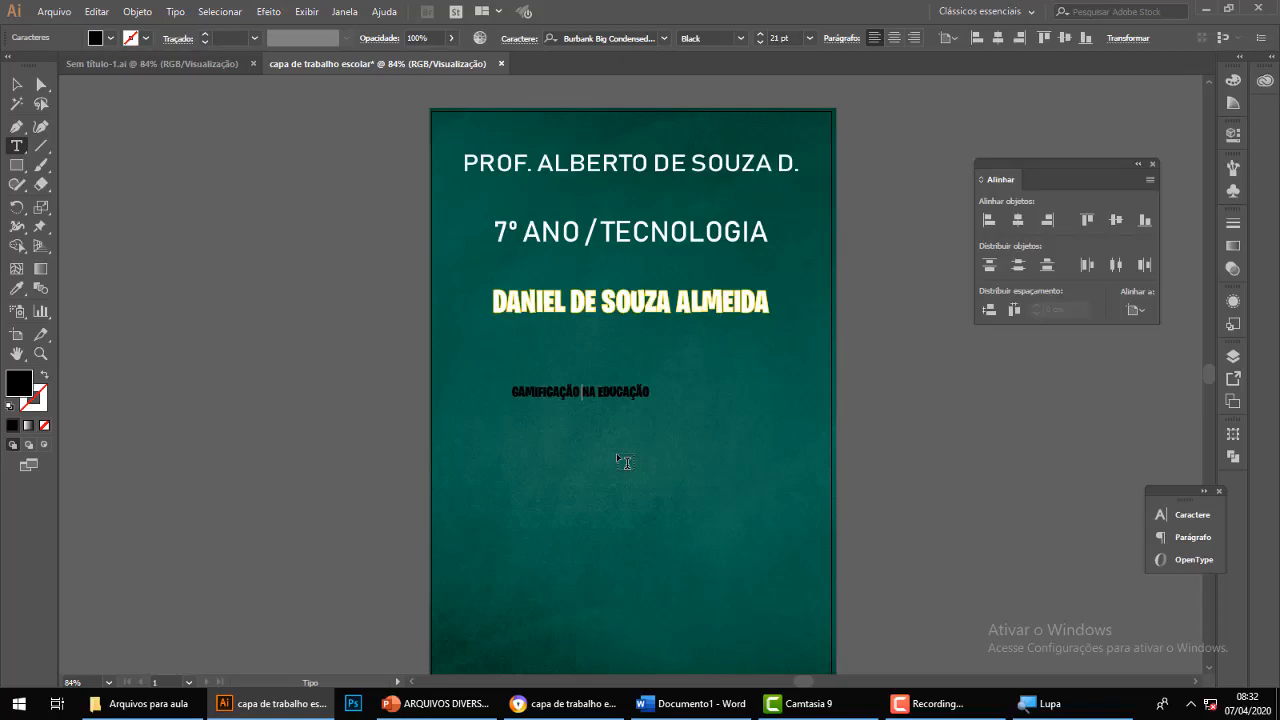
{"action": "key", "text": "Return"}
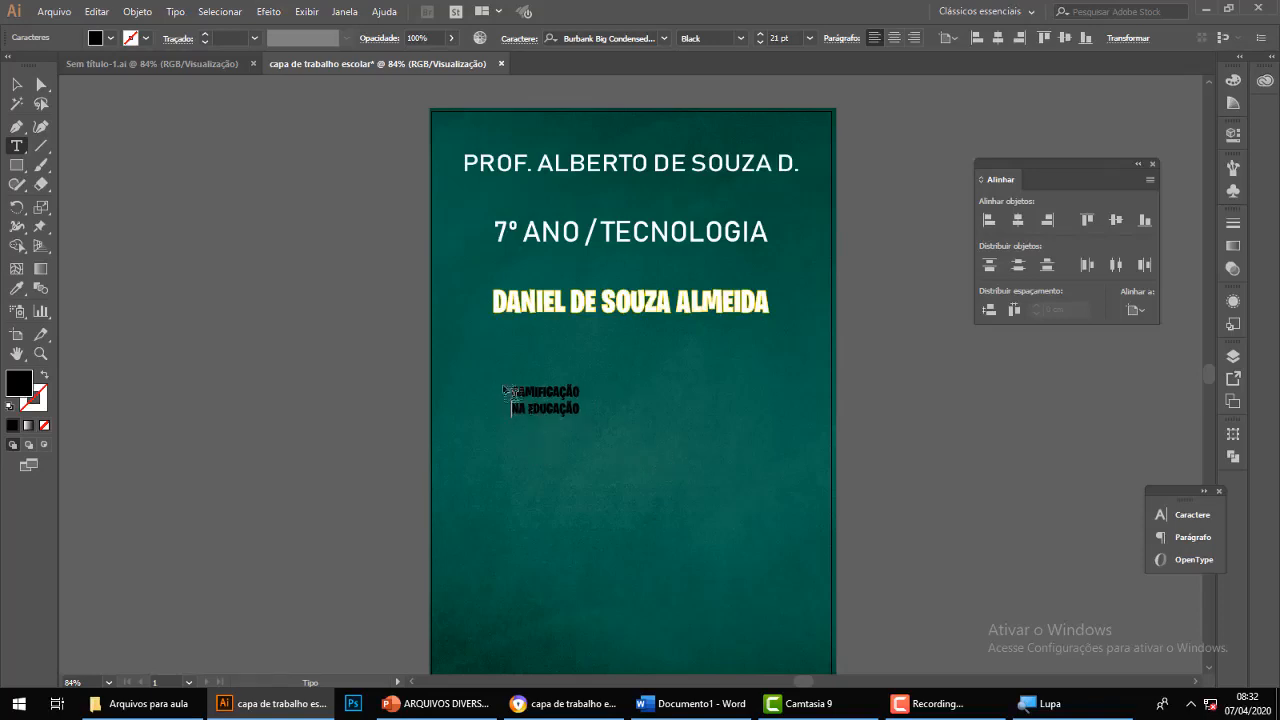
Scale the title proportionally to about 80 pt, move it closer under the student's name line, and centre it horizontally on the artboard.
{"action": "left_click", "coordinate": [16, 85]}
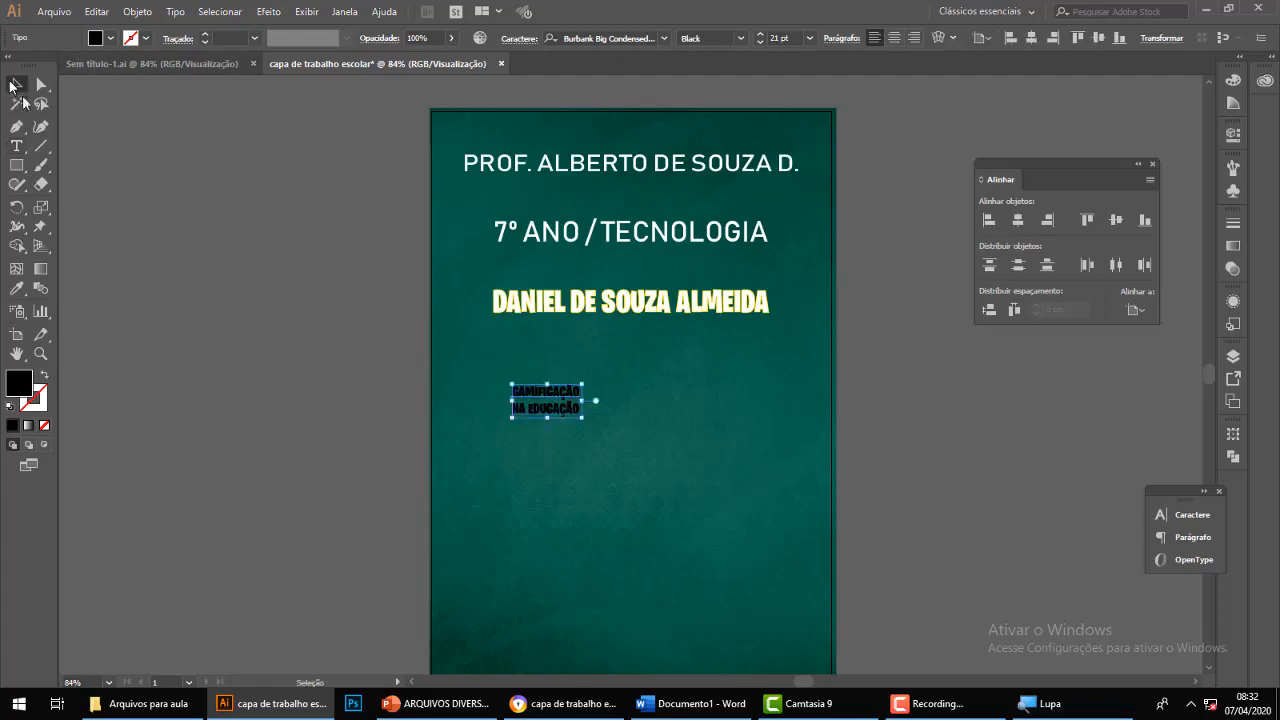
{"action": "left_click_drag", "start_coordinate": [582, 420], "coordinate": [782, 597]}
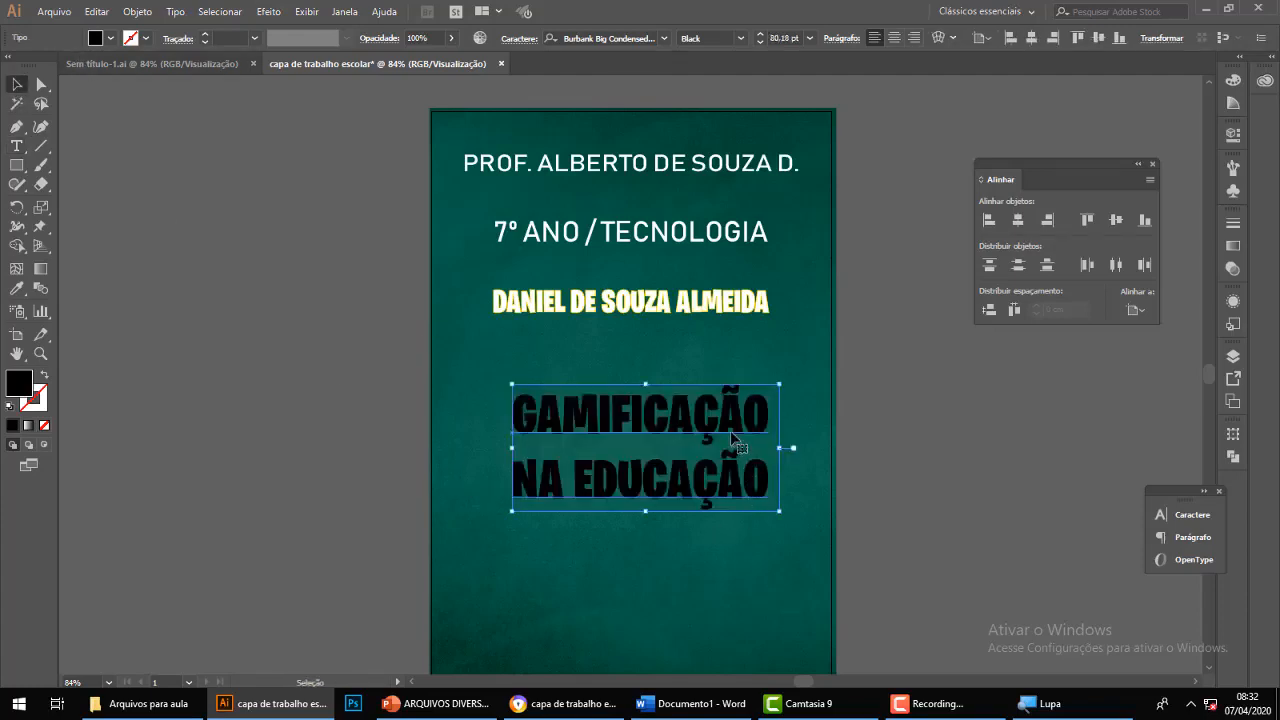
{"action": "left_click_drag", "start_coordinate": [733, 437], "coordinate": [726, 405]}
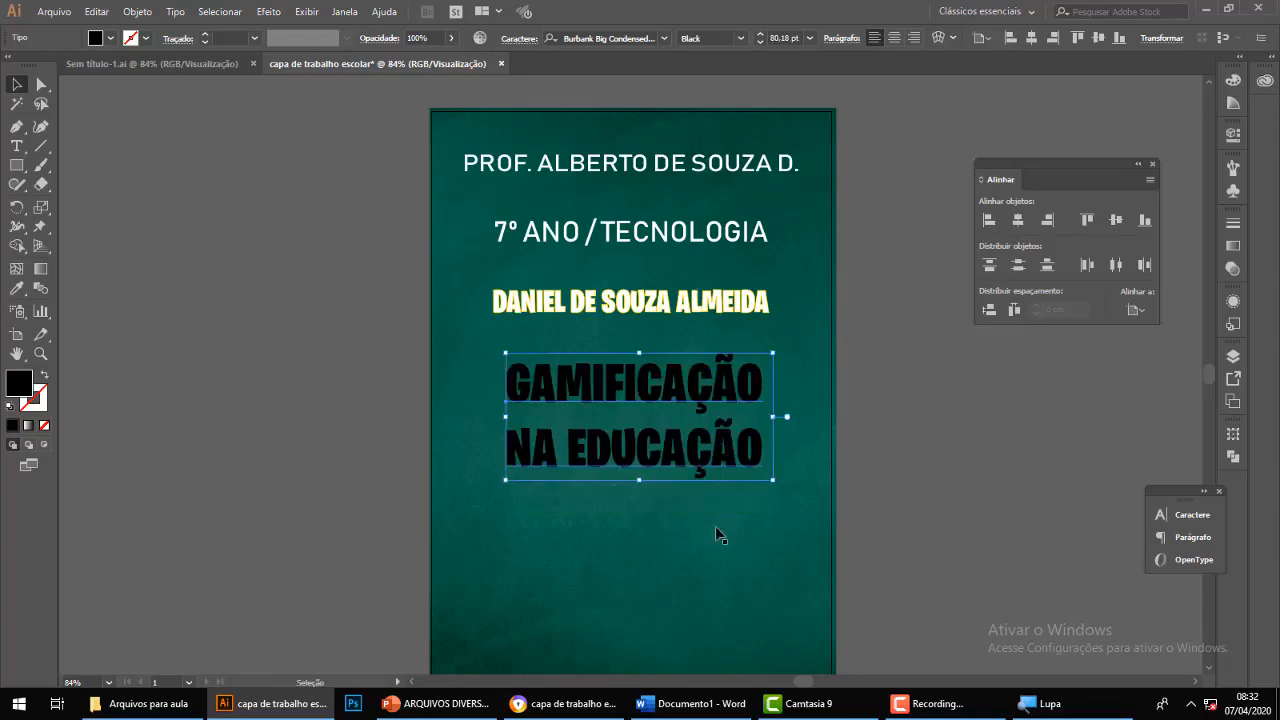
{"action": "left_click_drag", "start_coordinate": [684, 447], "coordinate": [674, 437]}
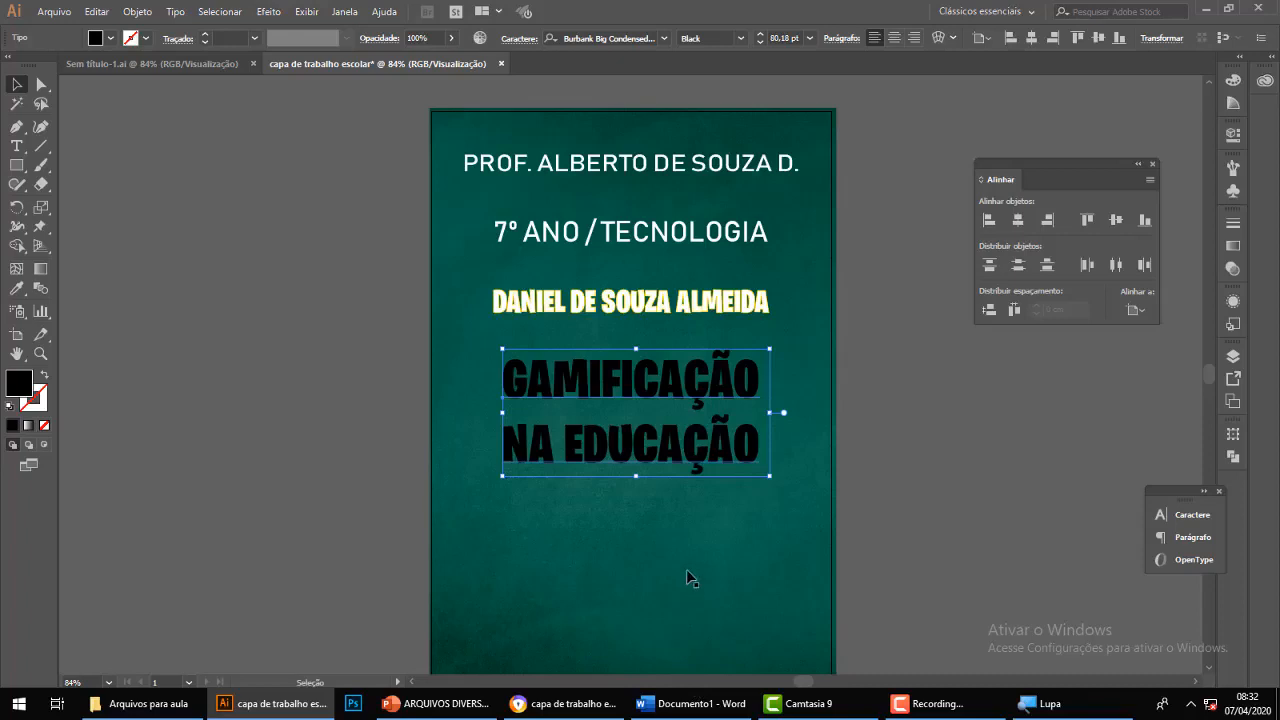
{"action": "left_click", "coordinate": [1018, 224]}
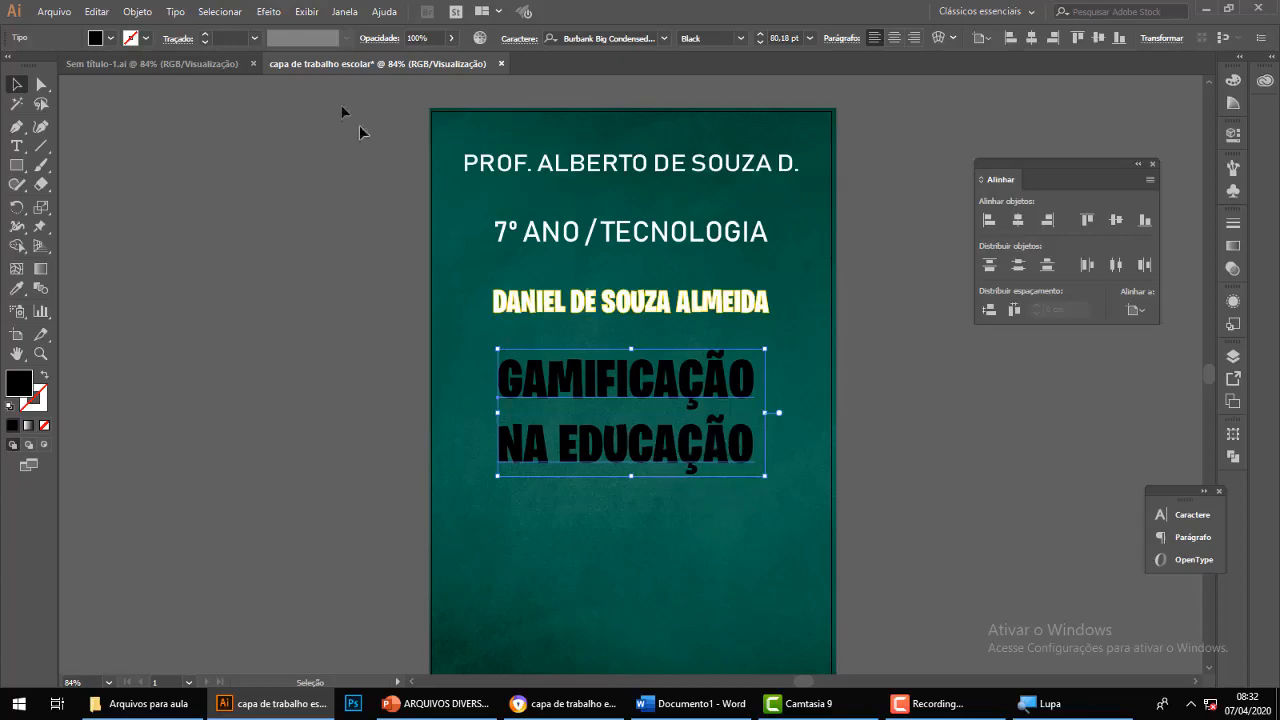
Try a 1 pt white outline on the title and set its outline back to none.
{"action": "left_click", "coordinate": [146, 38]}
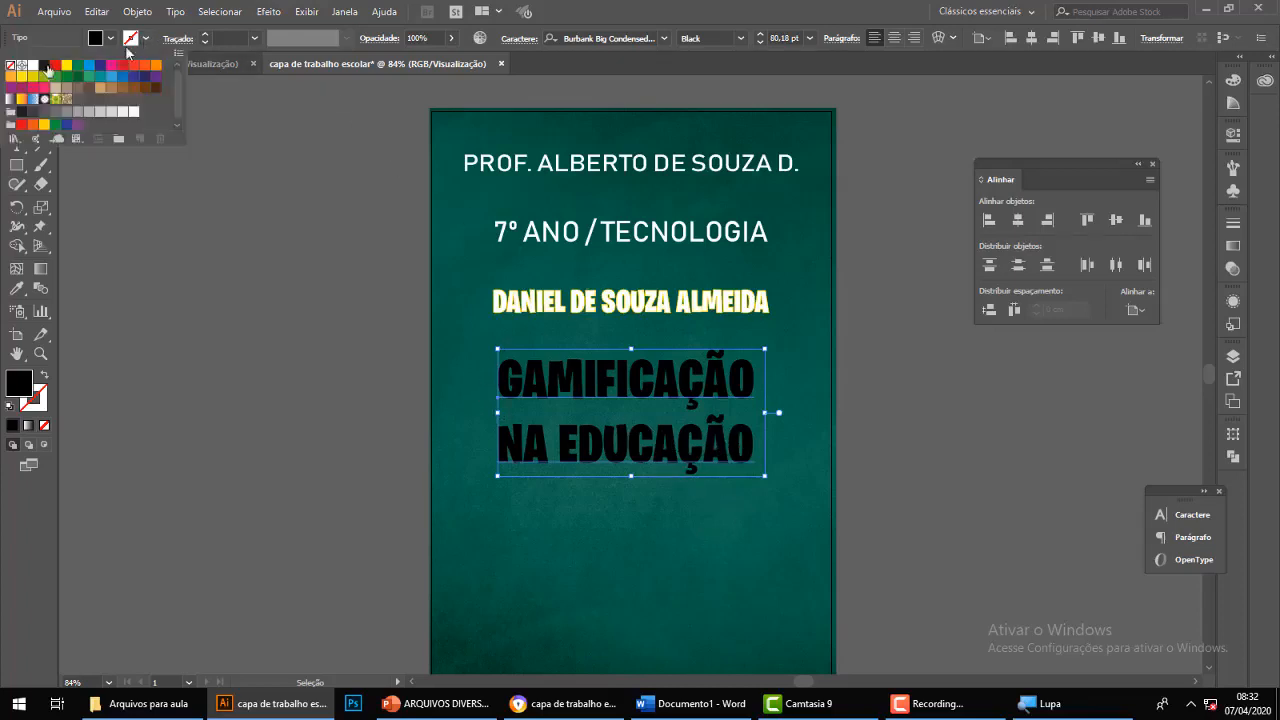
{"action": "left_click", "coordinate": [33, 65]}
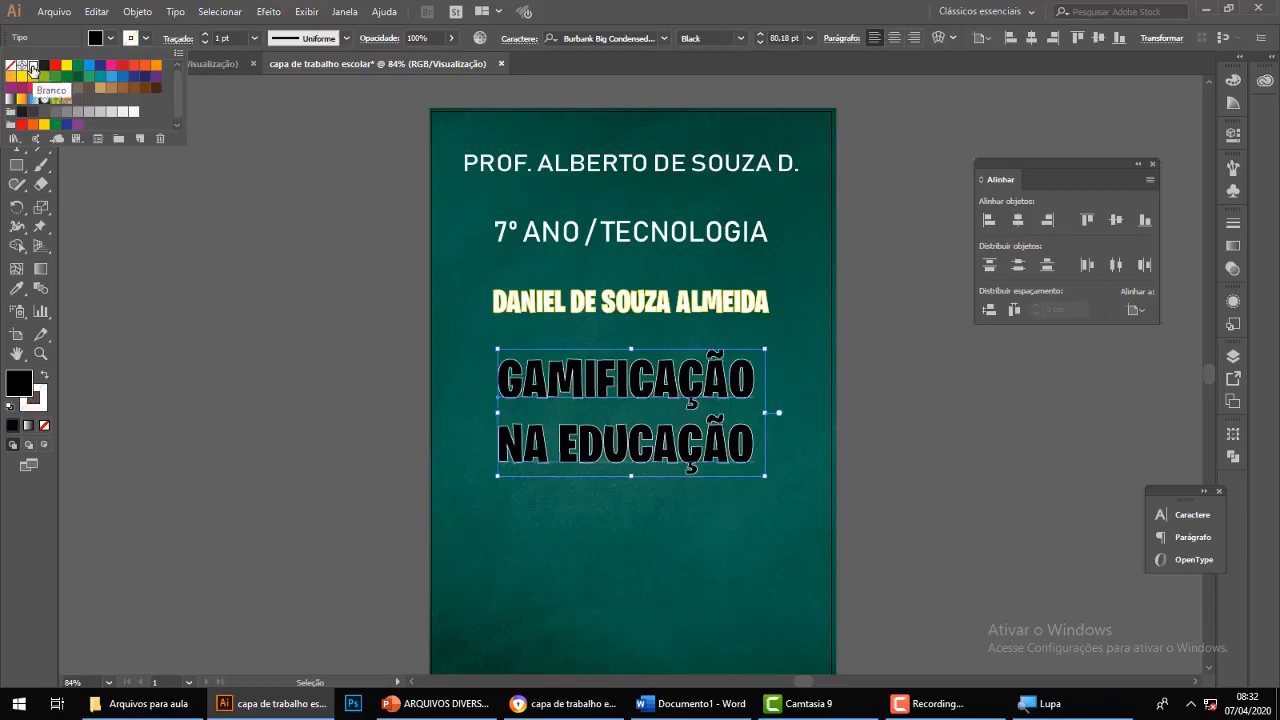
{"action": "left_click", "coordinate": [668, 570]}
{"action": "left_click", "coordinate": [672, 566]}
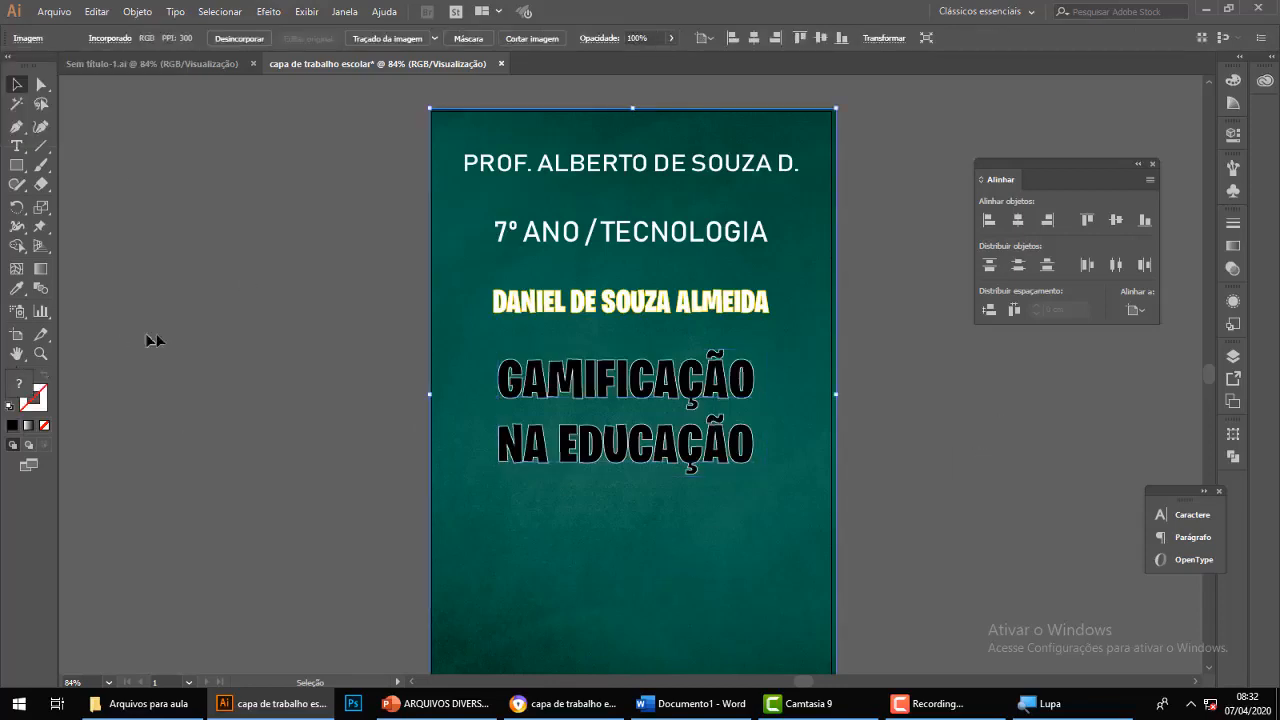
{"action": "left_click", "coordinate": [698, 392]}
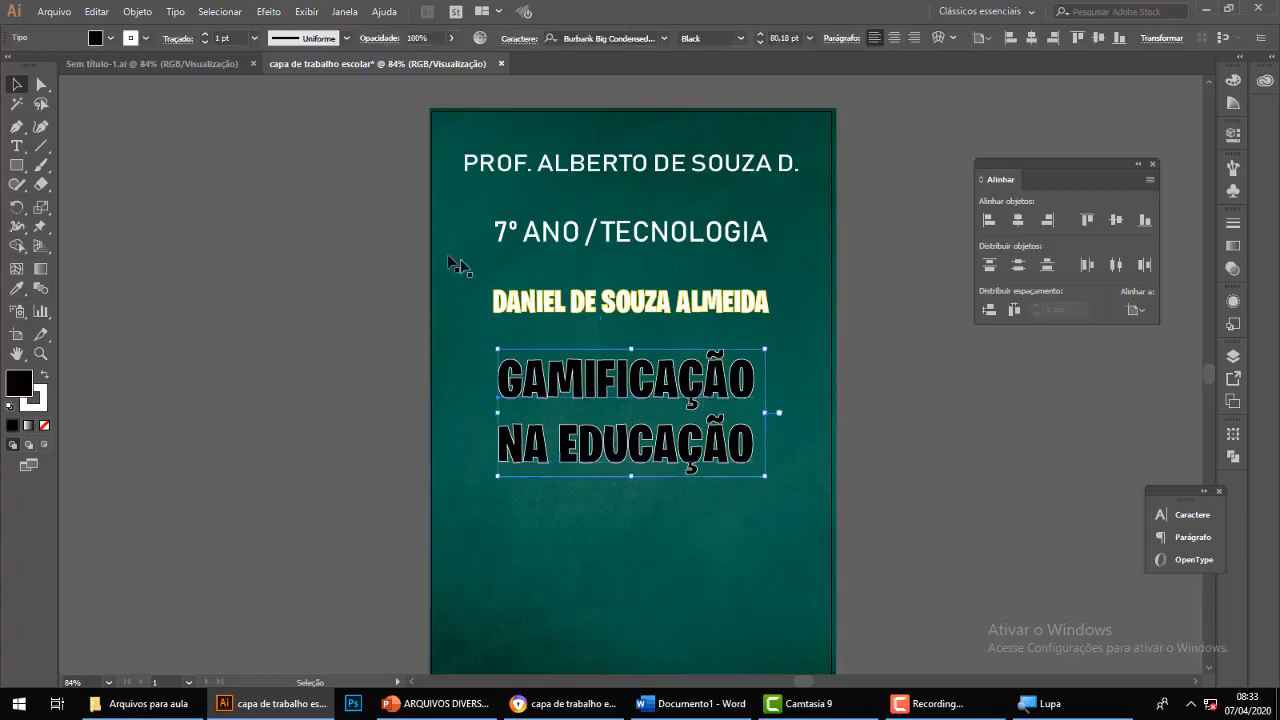
{"action": "left_click", "coordinate": [143, 39]}
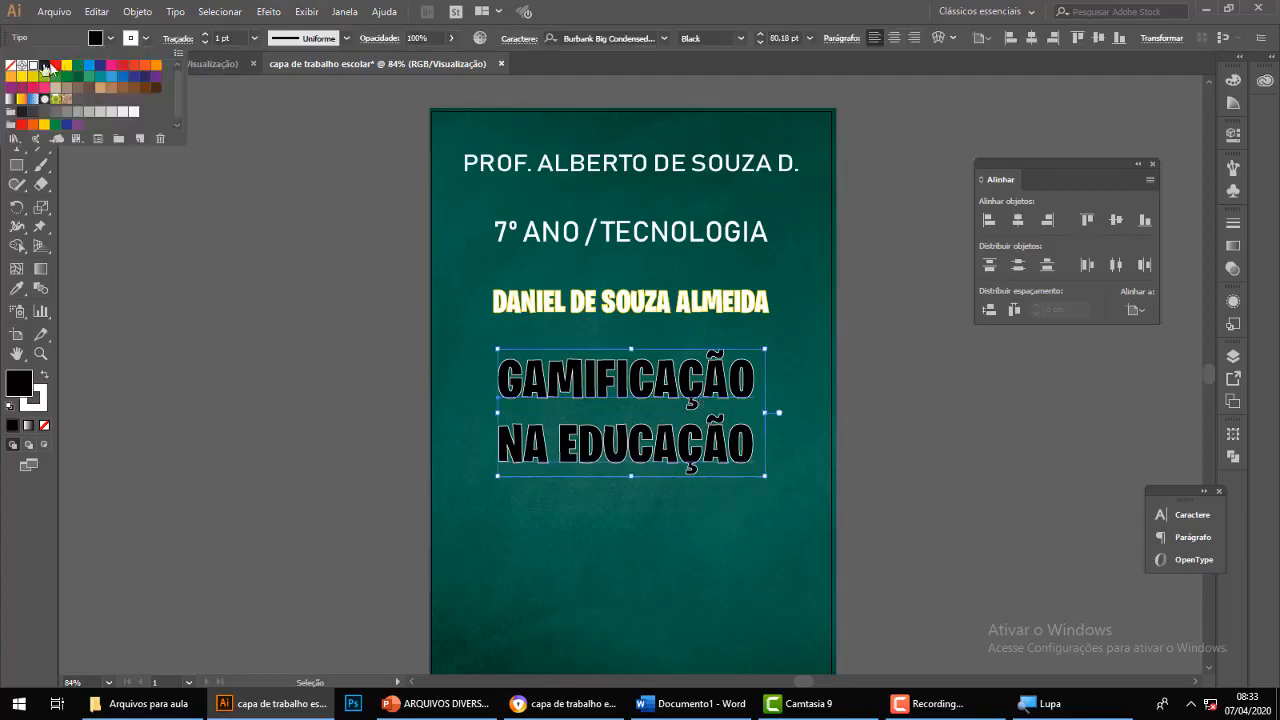
{"action": "left_click", "coordinate": [10, 66]}
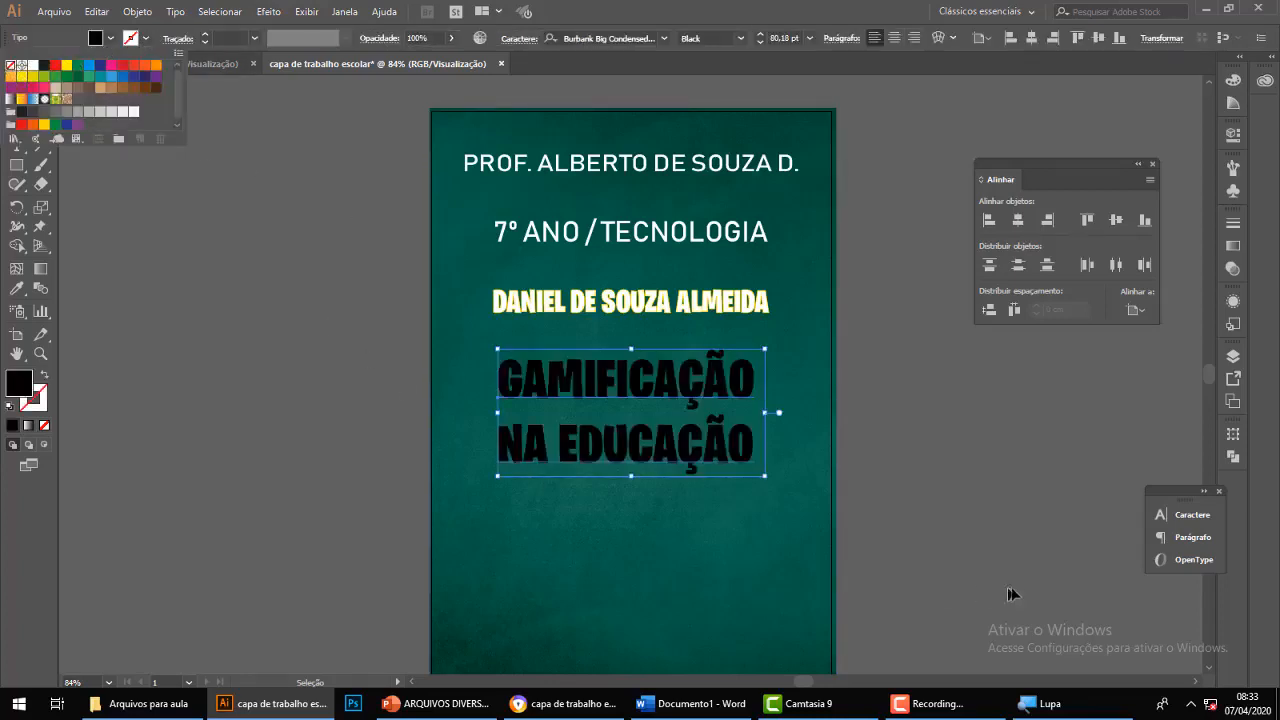
{"action": "left_click", "coordinate": [1006, 555]}
Move the title off the artboard and draw a black rectangle about 21.2 × 7.8 cm across the page below the student's name line.
{"action": "left_click_drag", "start_coordinate": [665, 398], "coordinate": [295, 487]}
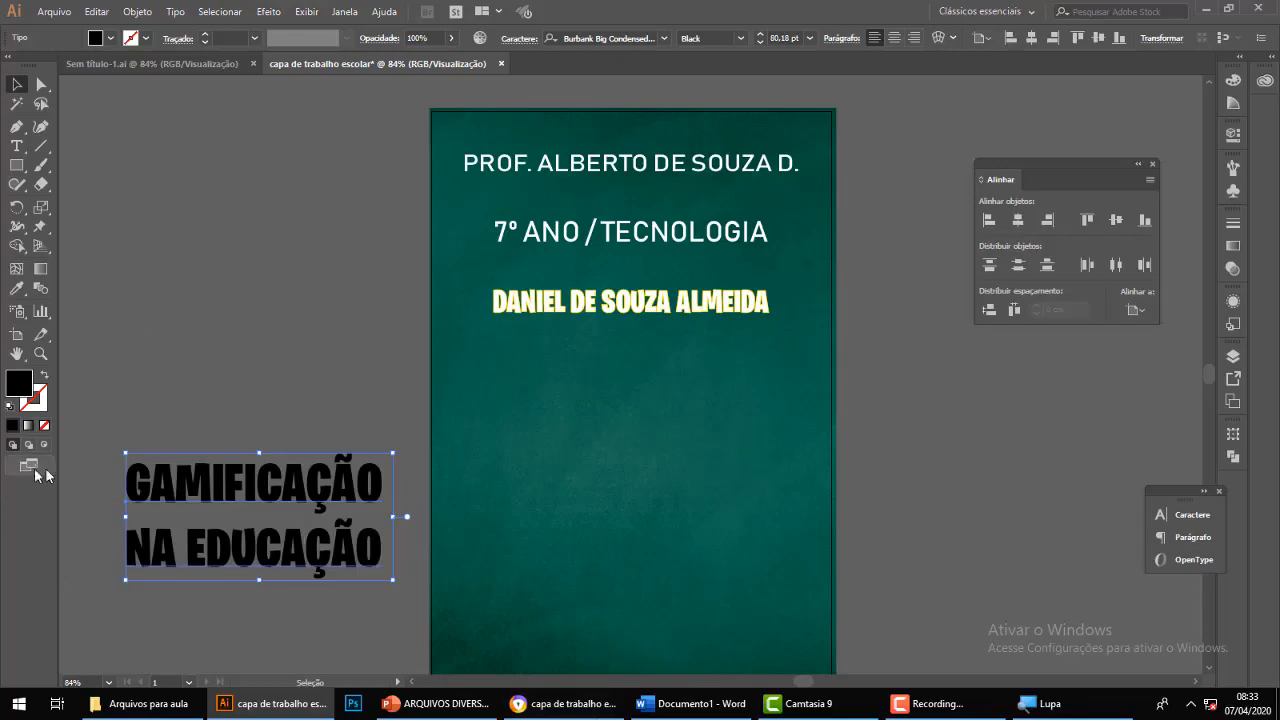
{"action": "left_click", "coordinate": [19, 172]}
{"action": "left_click", "coordinate": [105, 167]}
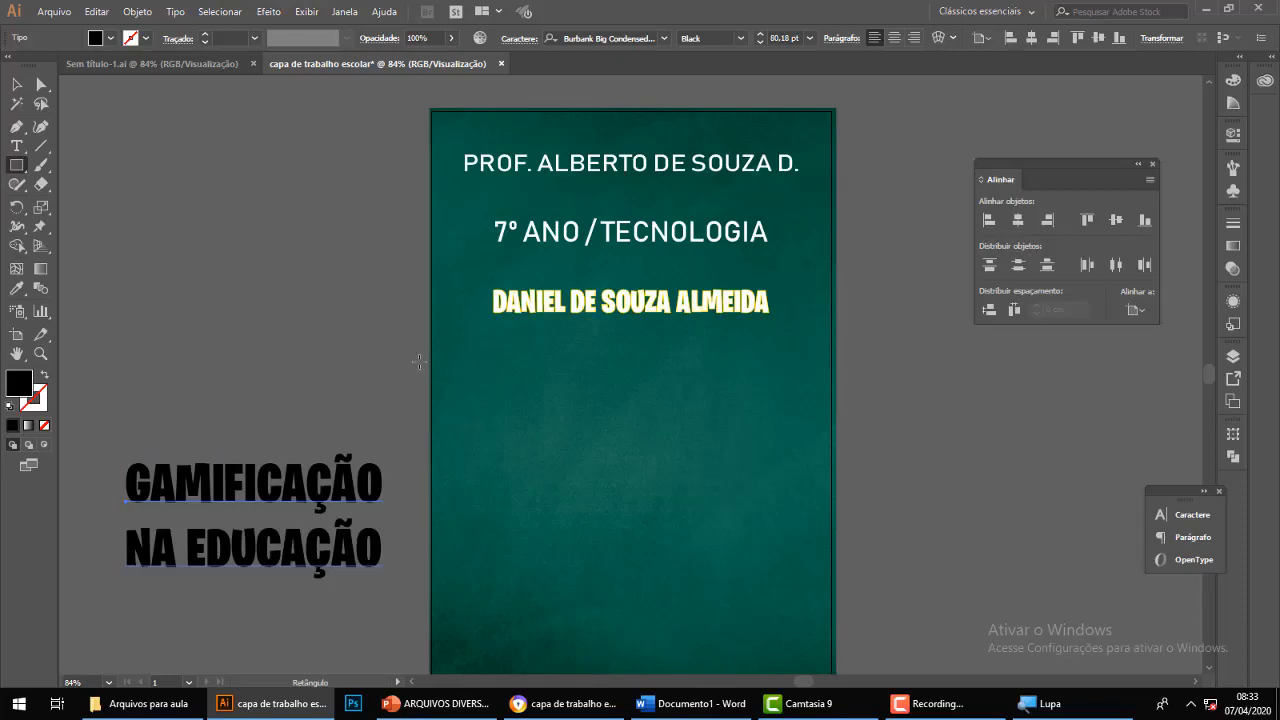
{"action": "left_click_drag", "start_coordinate": [430, 357], "coordinate": [835, 507]}
{"action": "left_click", "coordinate": [18, 86]}
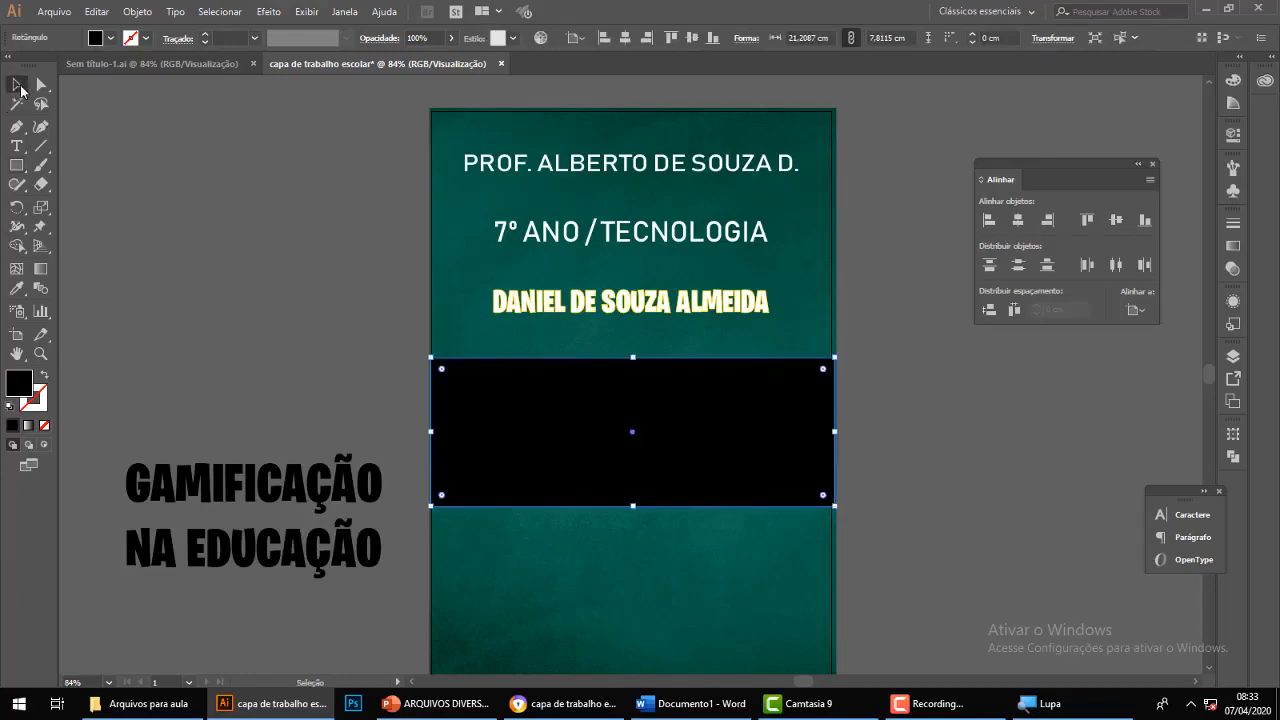
{"action": "left_click", "coordinate": [234, 363]}
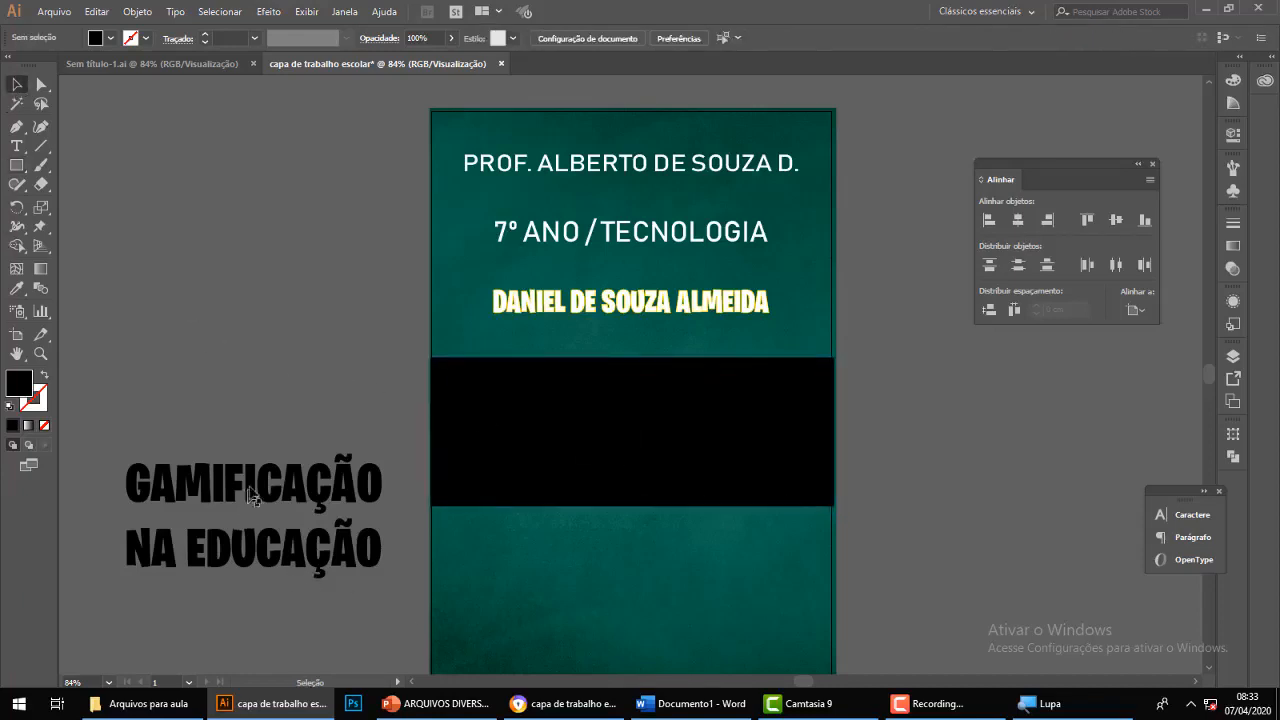
Bring the title to the front and move it onto the black rectangle.
{"action": "left_click", "coordinate": [283, 487]}
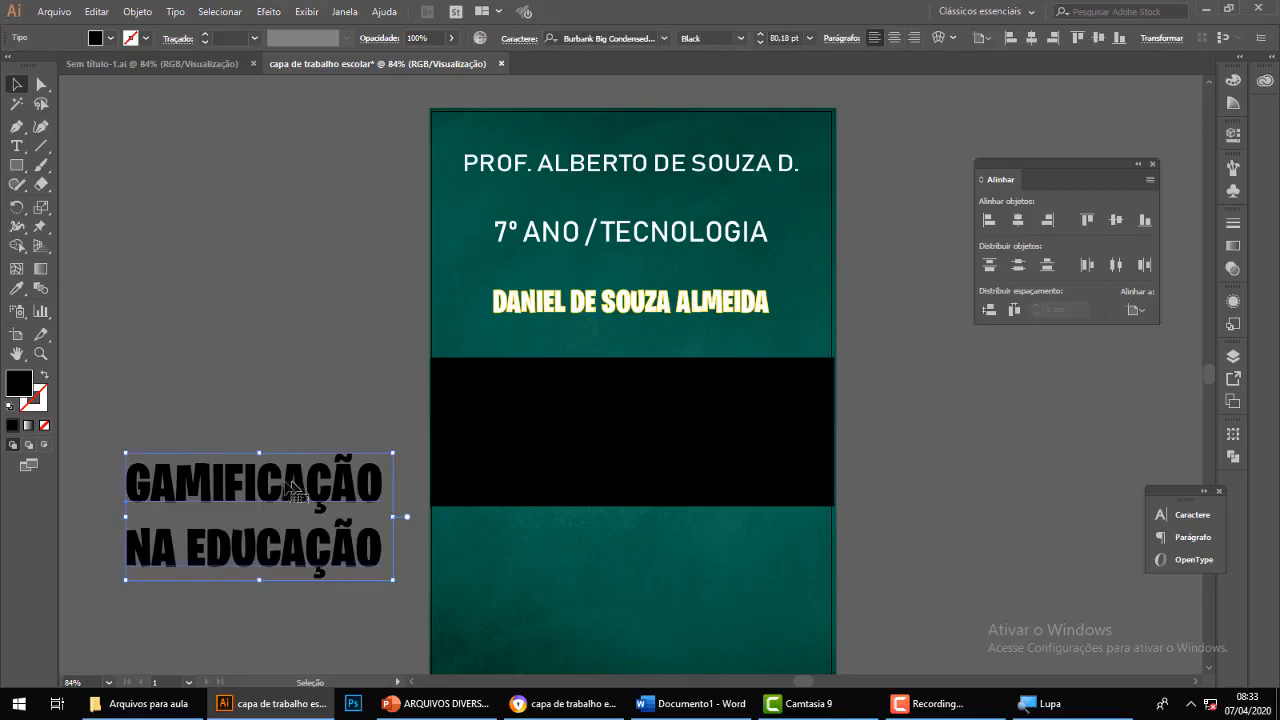
{"action": "right_click", "coordinate": [295, 489]}
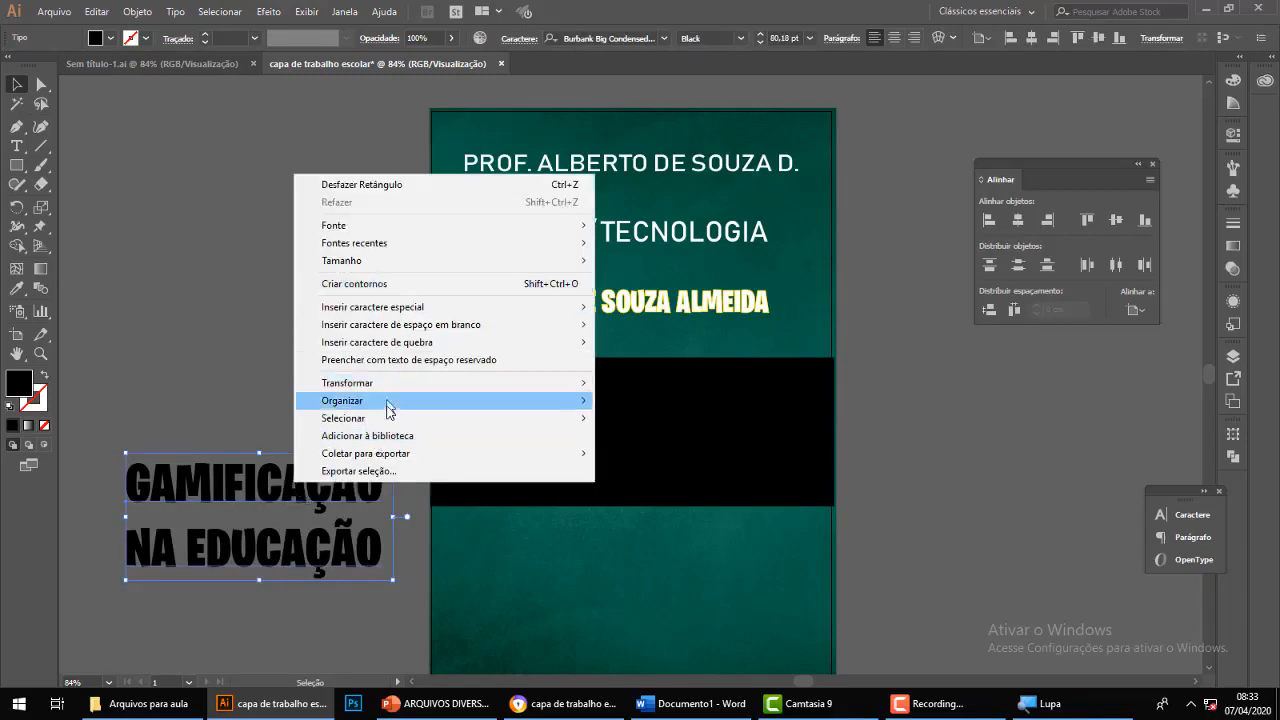
{"action": "mouse_move", "coordinate": [391, 407]}
{"action": "left_click", "coordinate": [652, 404]}
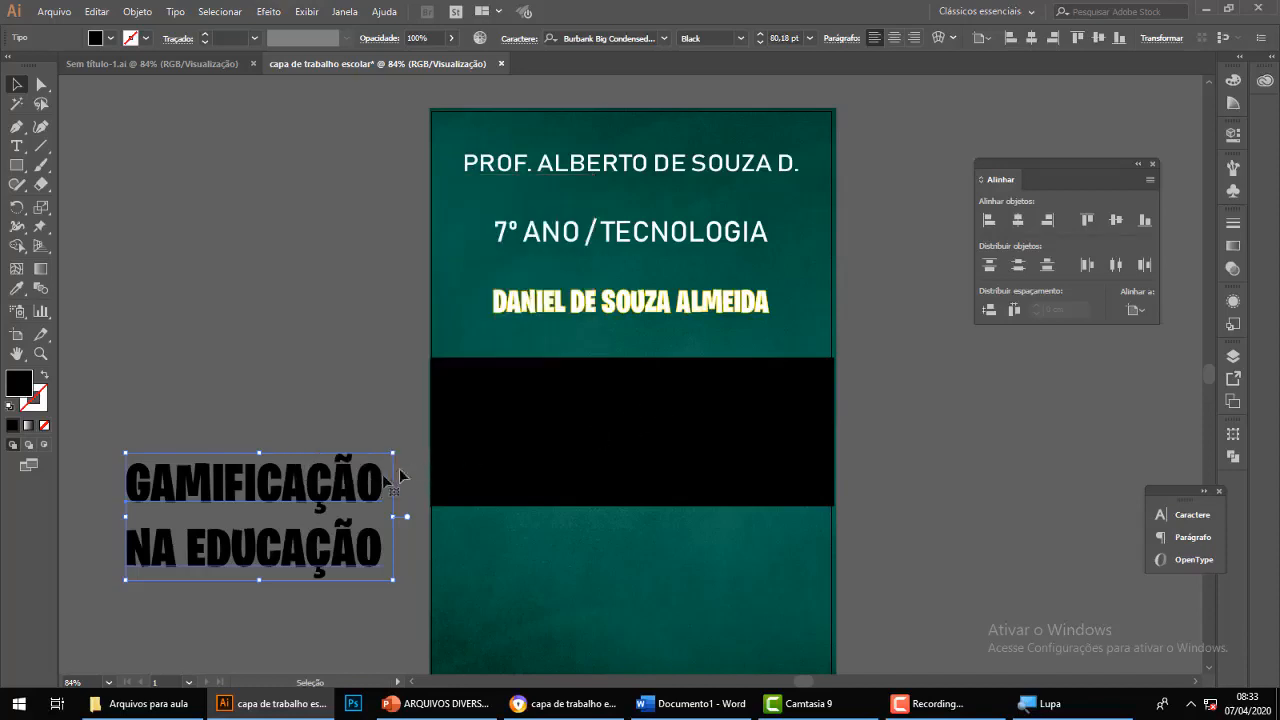
{"action": "left_click_drag", "start_coordinate": [358, 482], "coordinate": [740, 407]}
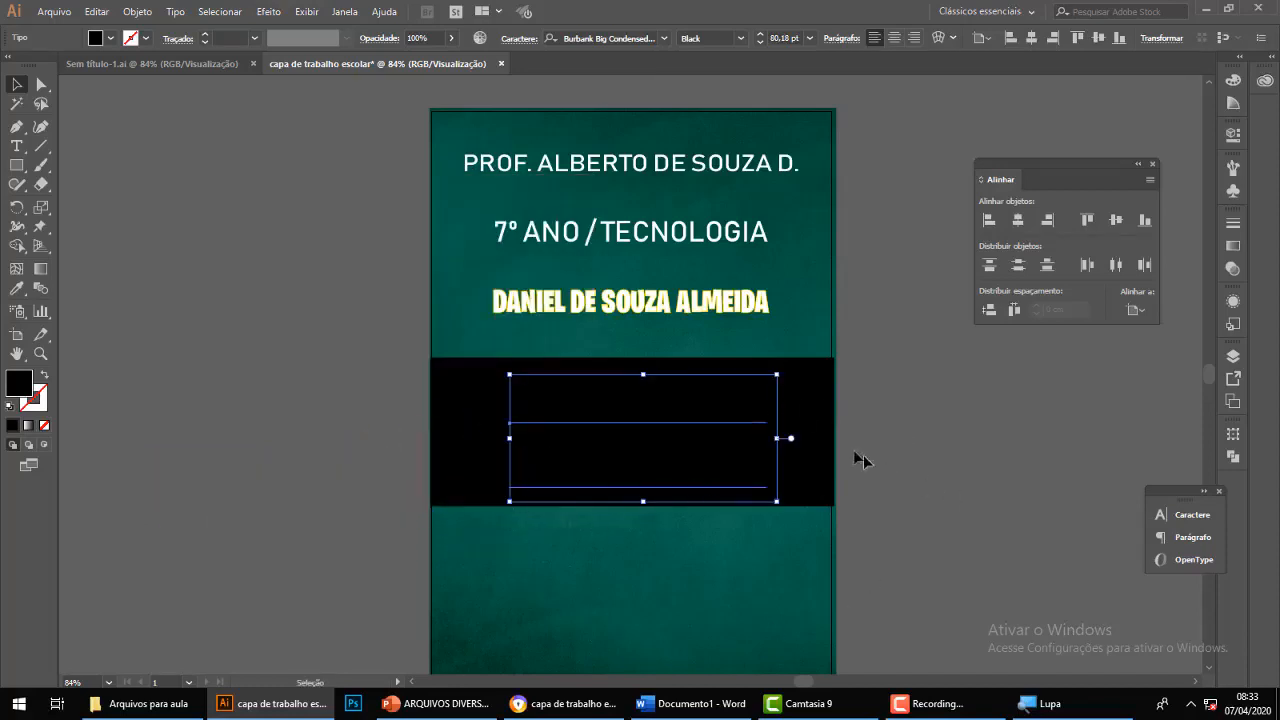
Give the title on the black rectangle a 1 pt white outline and deselect it.
{"action": "left_click", "coordinate": [818, 441]}
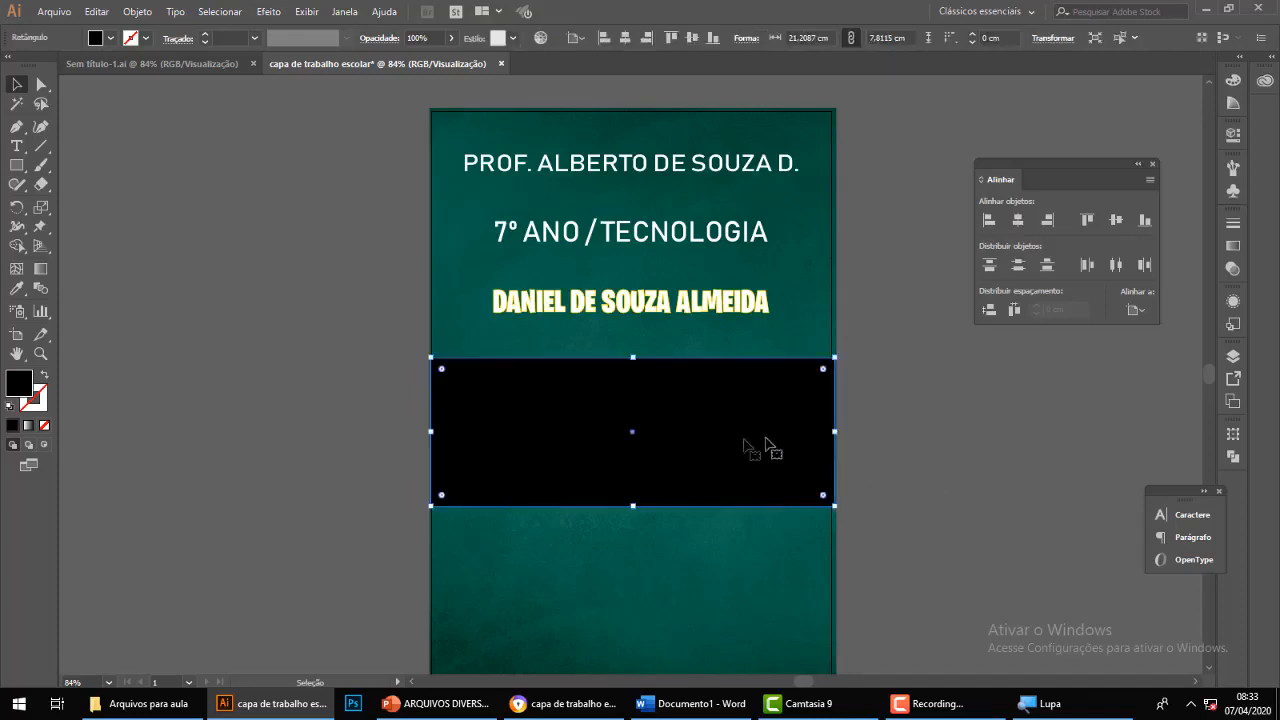
{"action": "left_click", "coordinate": [684, 436]}
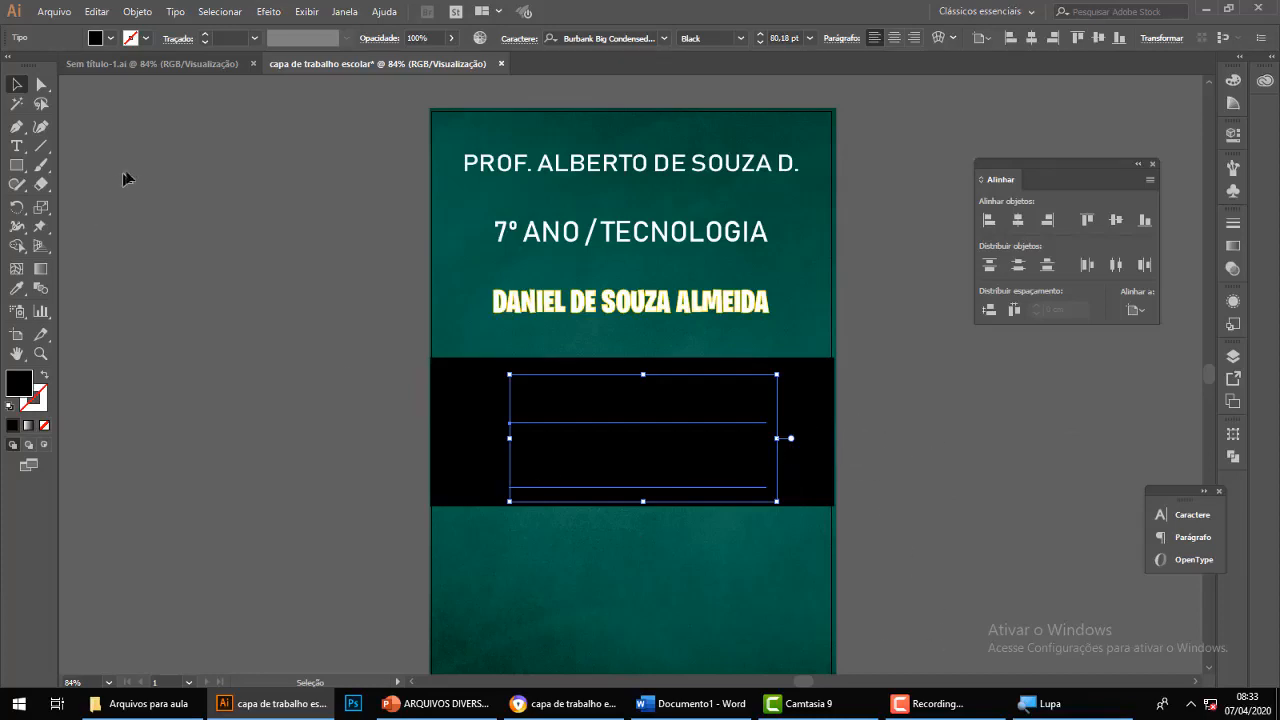
{"action": "left_click", "coordinate": [148, 39]}
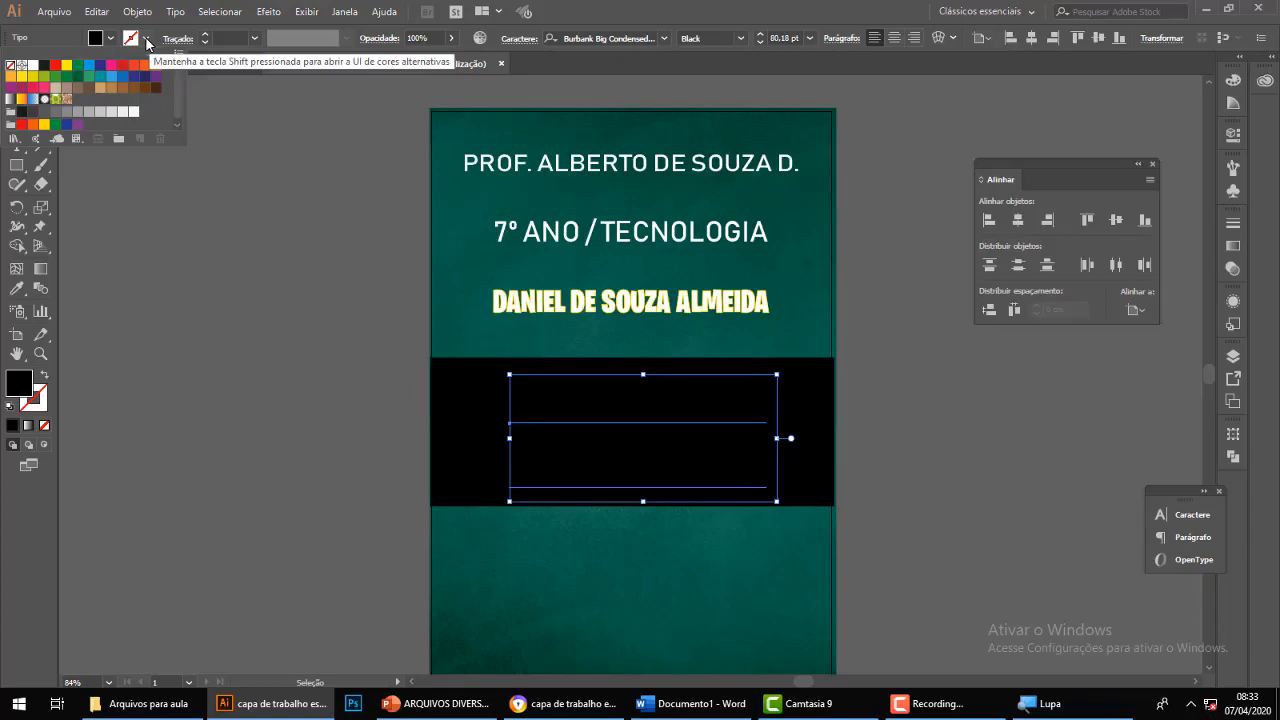
{"action": "left_click", "coordinate": [33, 65]}
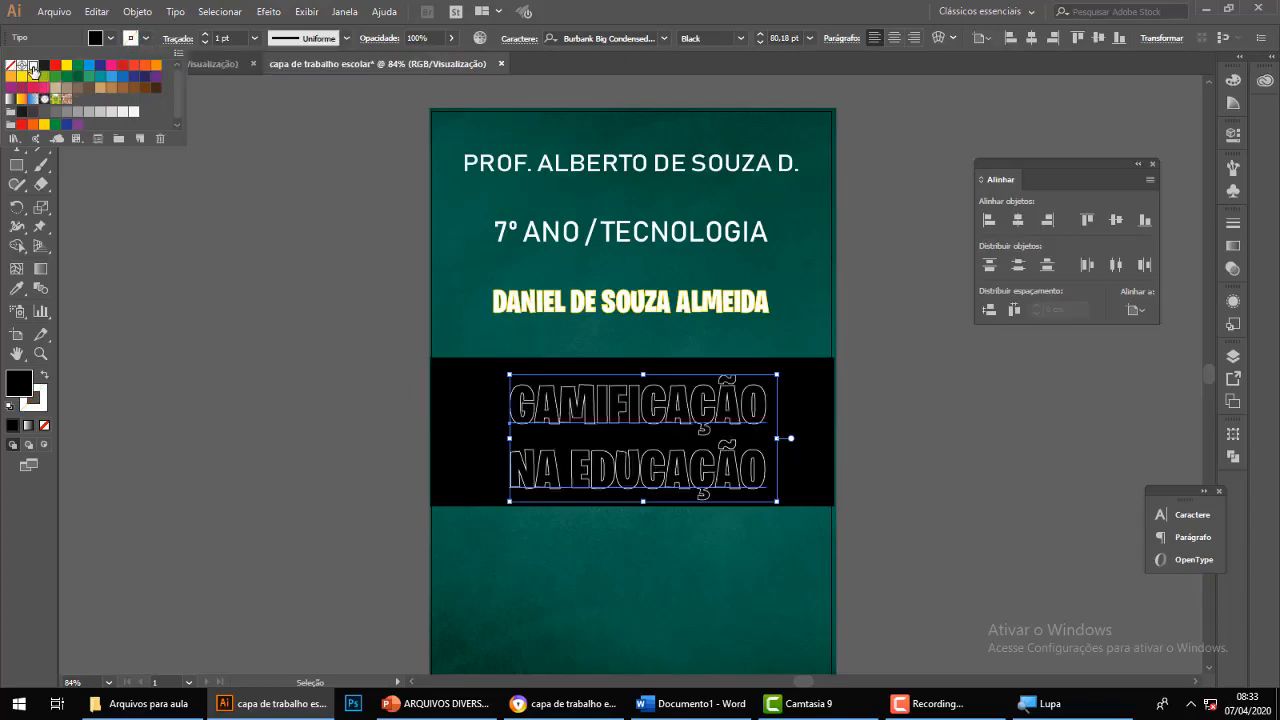
{"action": "key", "text": "Escape"}
{"action": "left_click", "coordinate": [889, 443]}
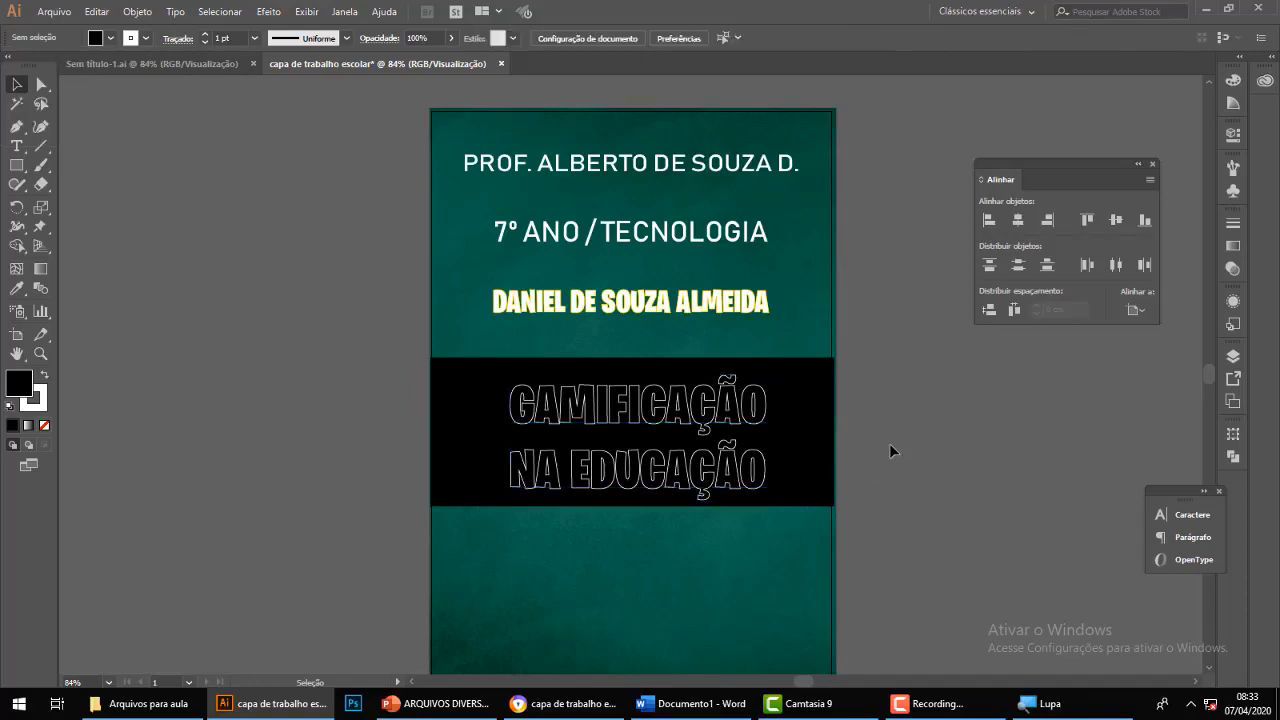
Nudge the title slightly upward on the black rectangle and change its outline colour to yellow.
{"action": "left_click", "coordinate": [650, 420]}
{"action": "left_click_drag", "start_coordinate": [655, 428], "coordinate": [655, 426]}
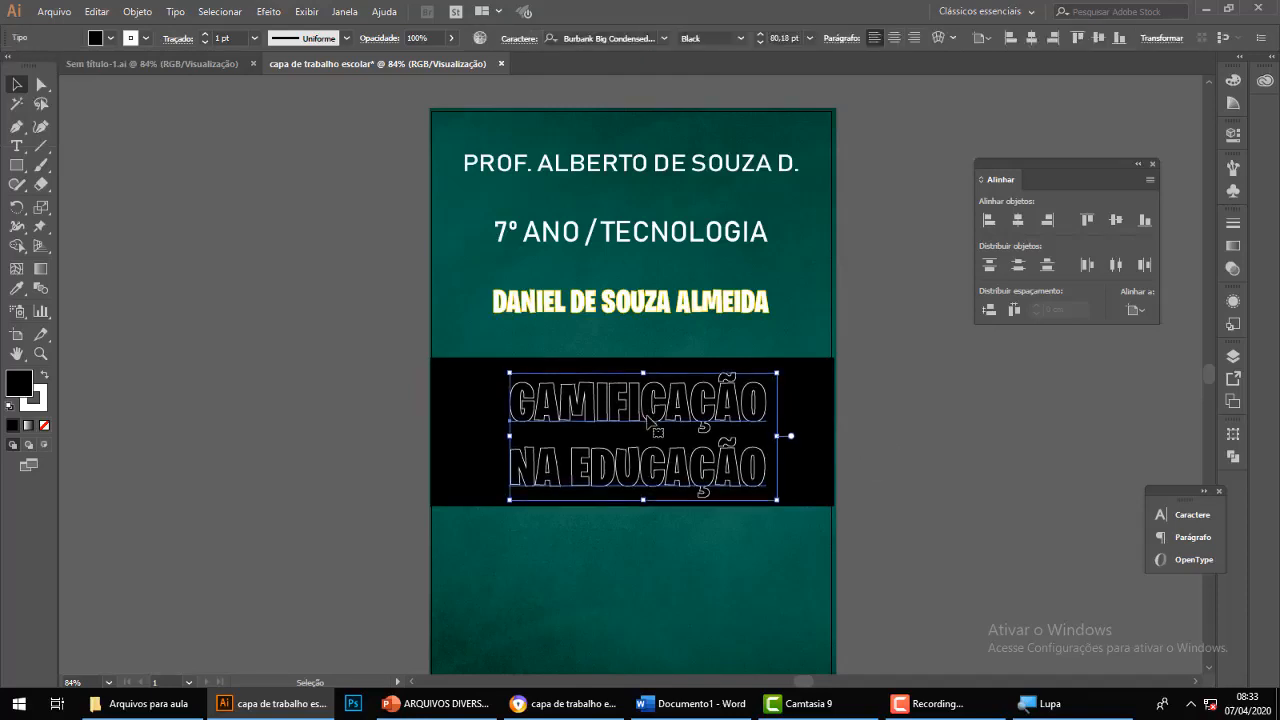
{"action": "left_click", "coordinate": [146, 38]}
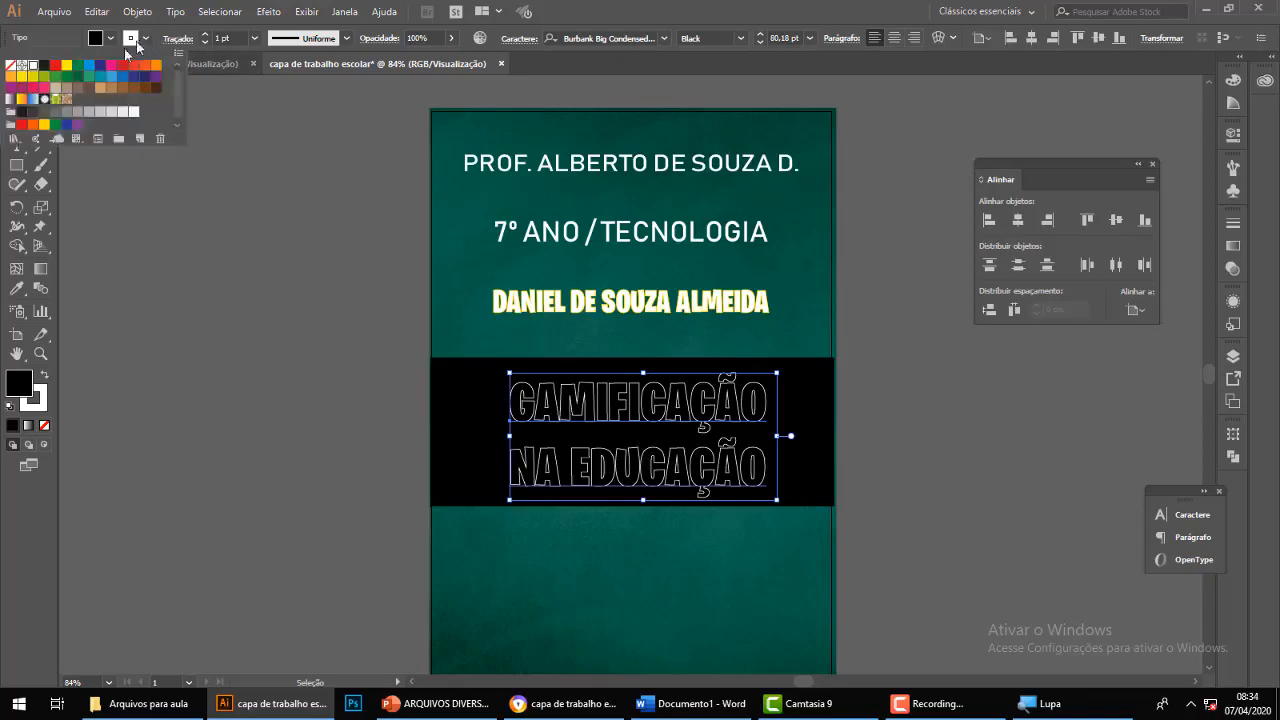
{"action": "left_click", "coordinate": [65, 67]}
{"action": "left_click", "coordinate": [909, 444]}
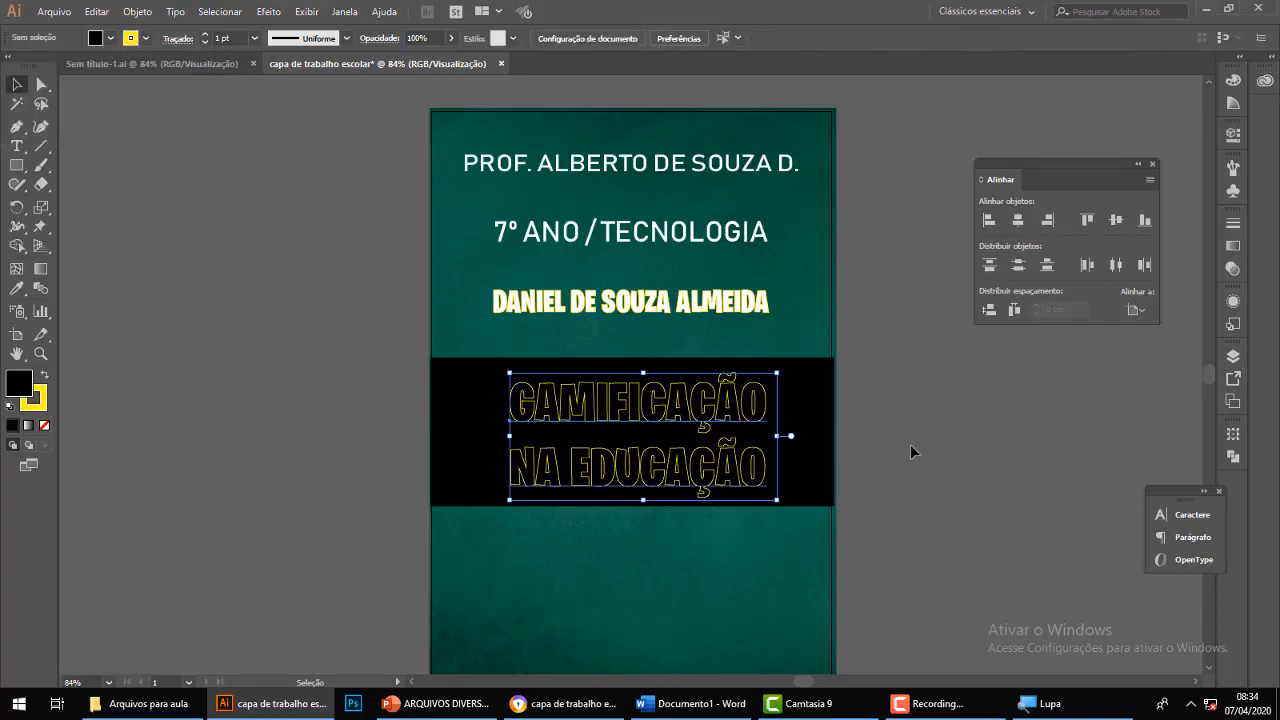
Centre the yellow-outlined title horizontally on the page and deselect it.
{"action": "left_click", "coordinate": [676, 428]}
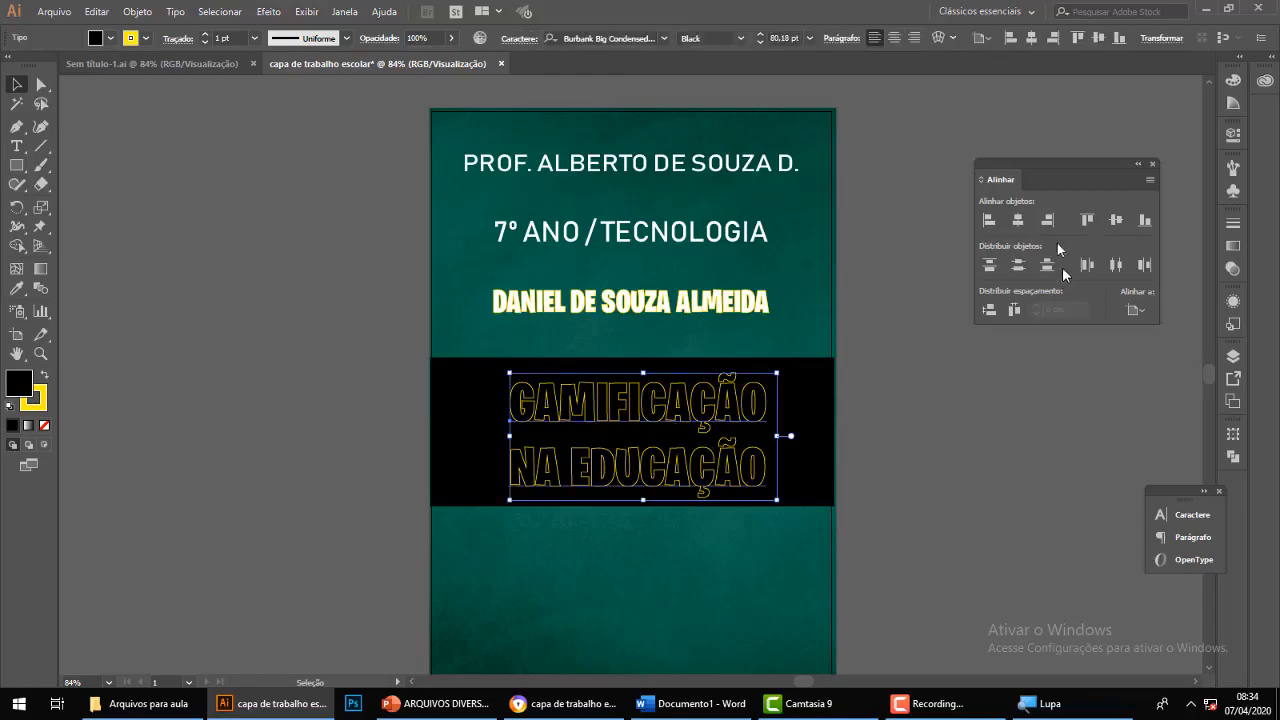
{"action": "left_click", "coordinate": [1018, 219]}
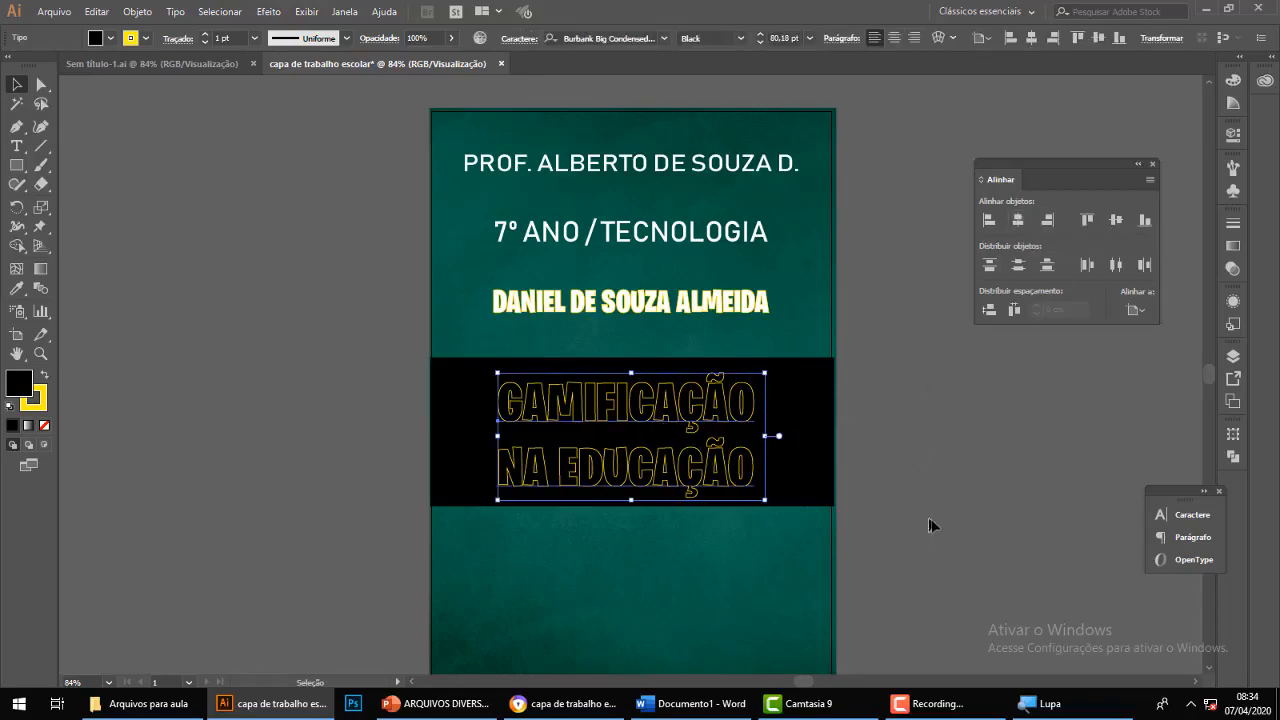
{"action": "left_click", "coordinate": [903, 497]}
Try resizing the black rectangle from its right edge to widths of about 21.4 cm and about 20.9 cm.
{"action": "left_click", "coordinate": [823, 457]}
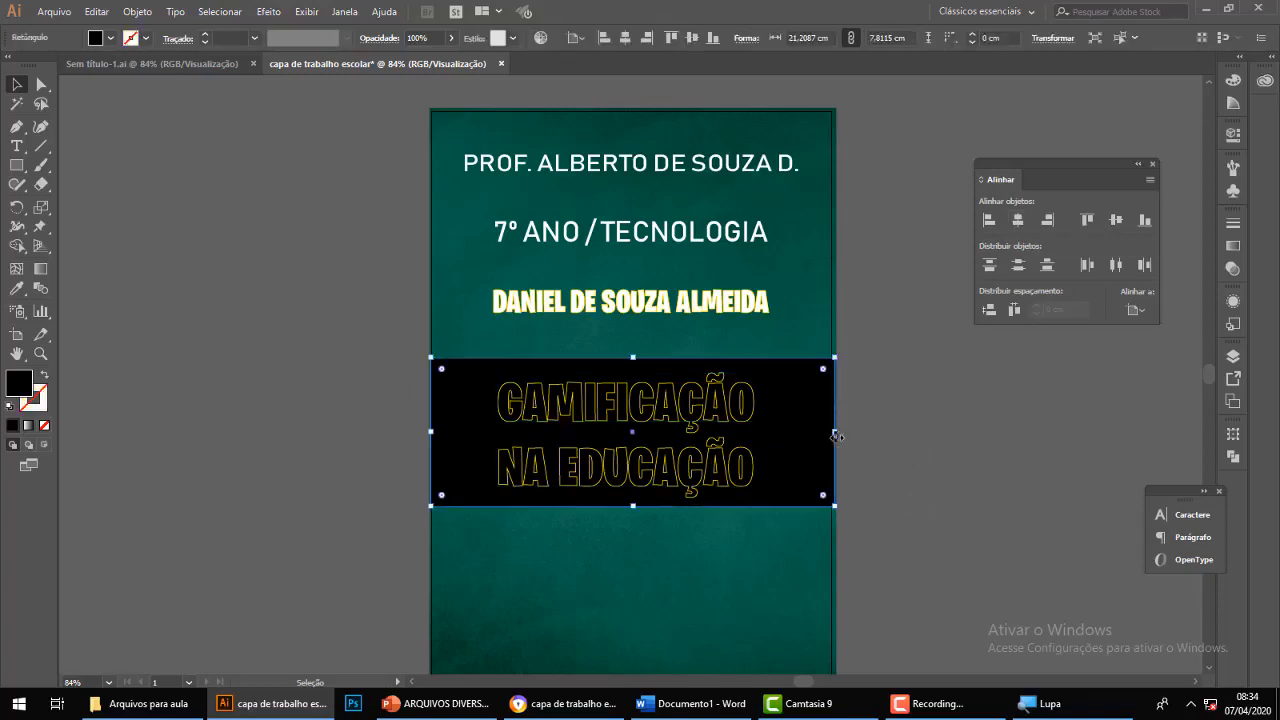
{"action": "left_click_drag", "start_coordinate": [834, 432], "coordinate": [838, 432]}
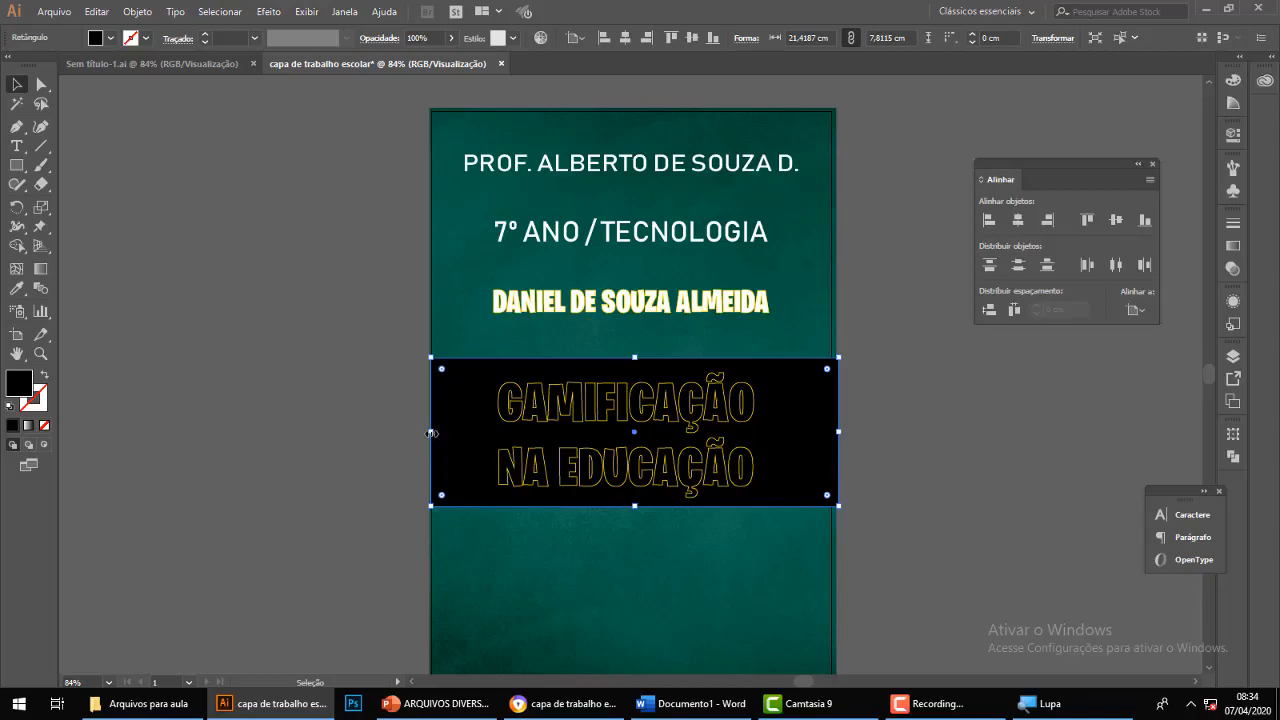
{"action": "left_click", "coordinate": [997, 433]}
{"action": "scroll", "coordinate": [958, 563], "scroll_direction": "down", "scroll_amount": 1}
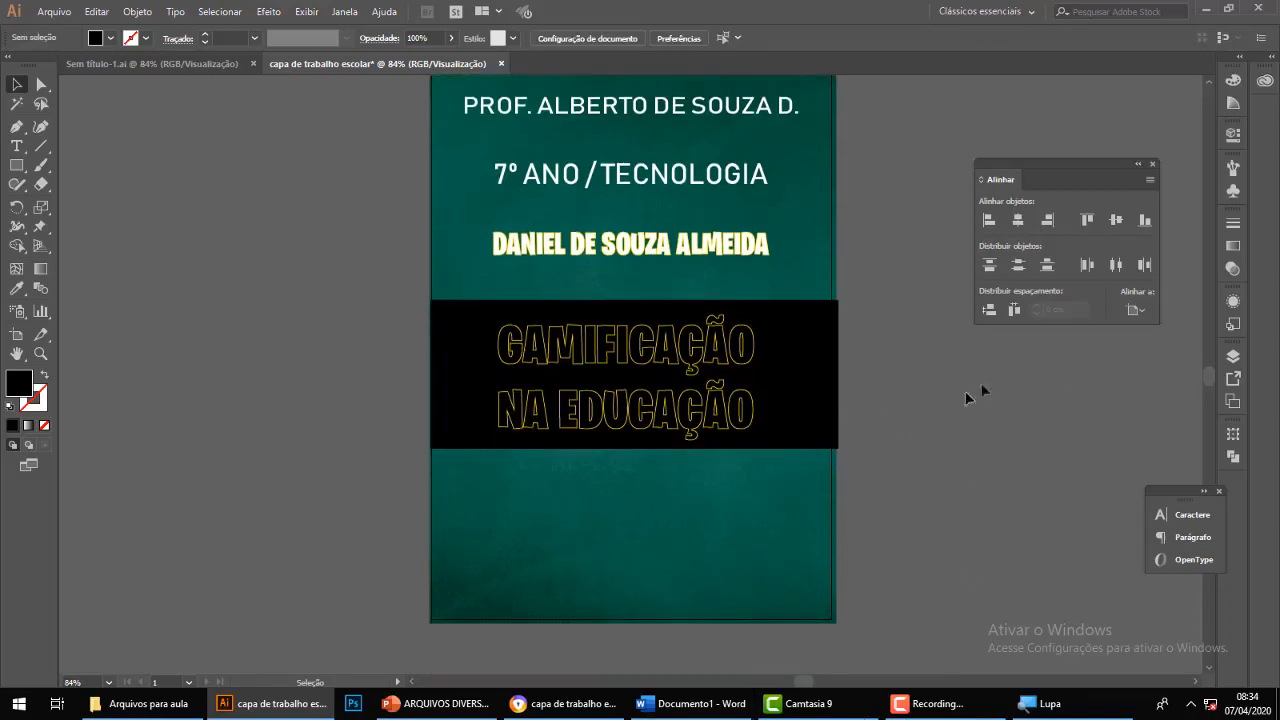
{"action": "scroll", "coordinate": [940, 395], "scroll_direction": "up", "scroll_amount": 1}
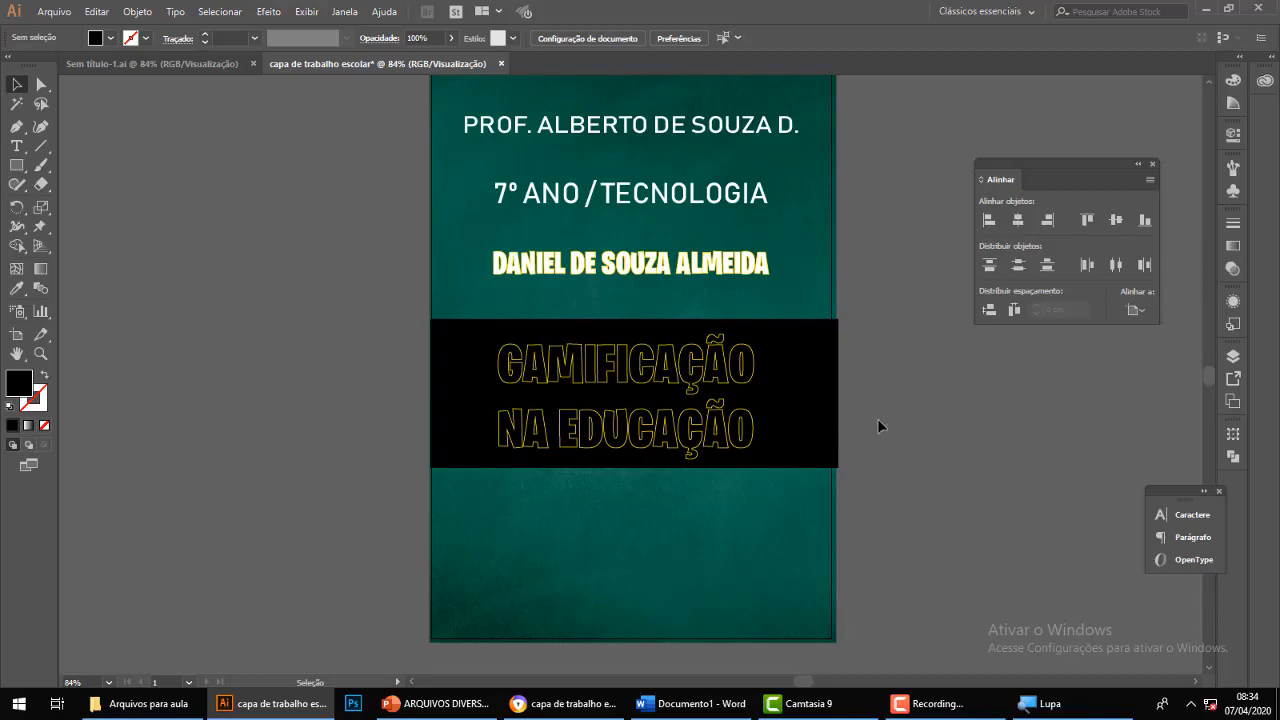
{"action": "left_click", "coordinate": [822, 368]}
{"action": "left_click_drag", "start_coordinate": [840, 394], "coordinate": [828, 394]}
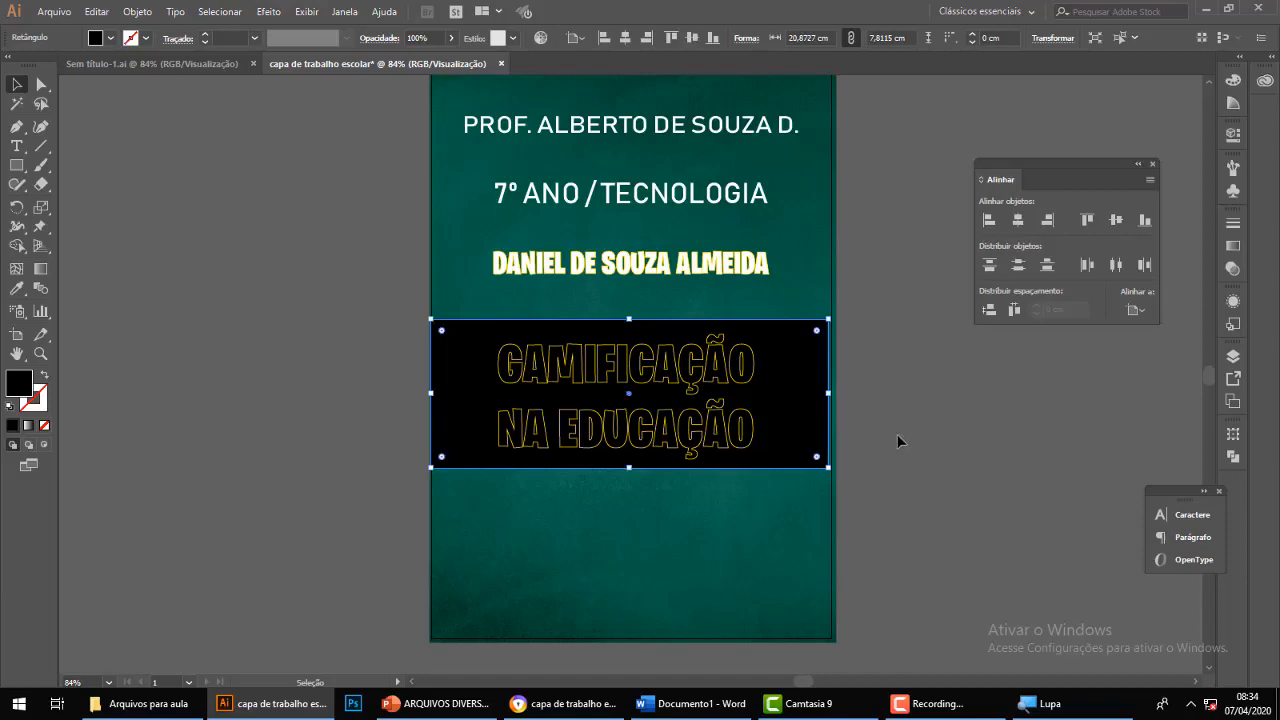
{"action": "left_click", "coordinate": [897, 435]}
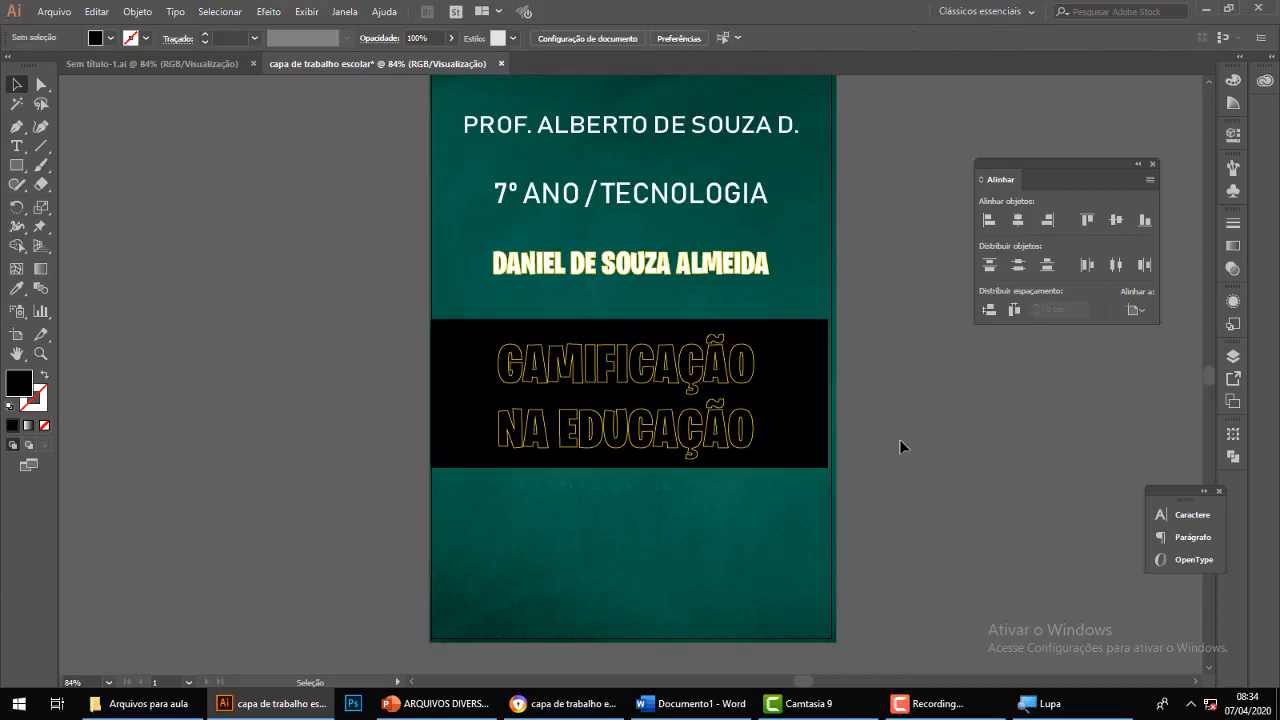
Stretch the black rectangle's right side out to the page's right edge and deselect it.
{"action": "left_click", "coordinate": [802, 437]}
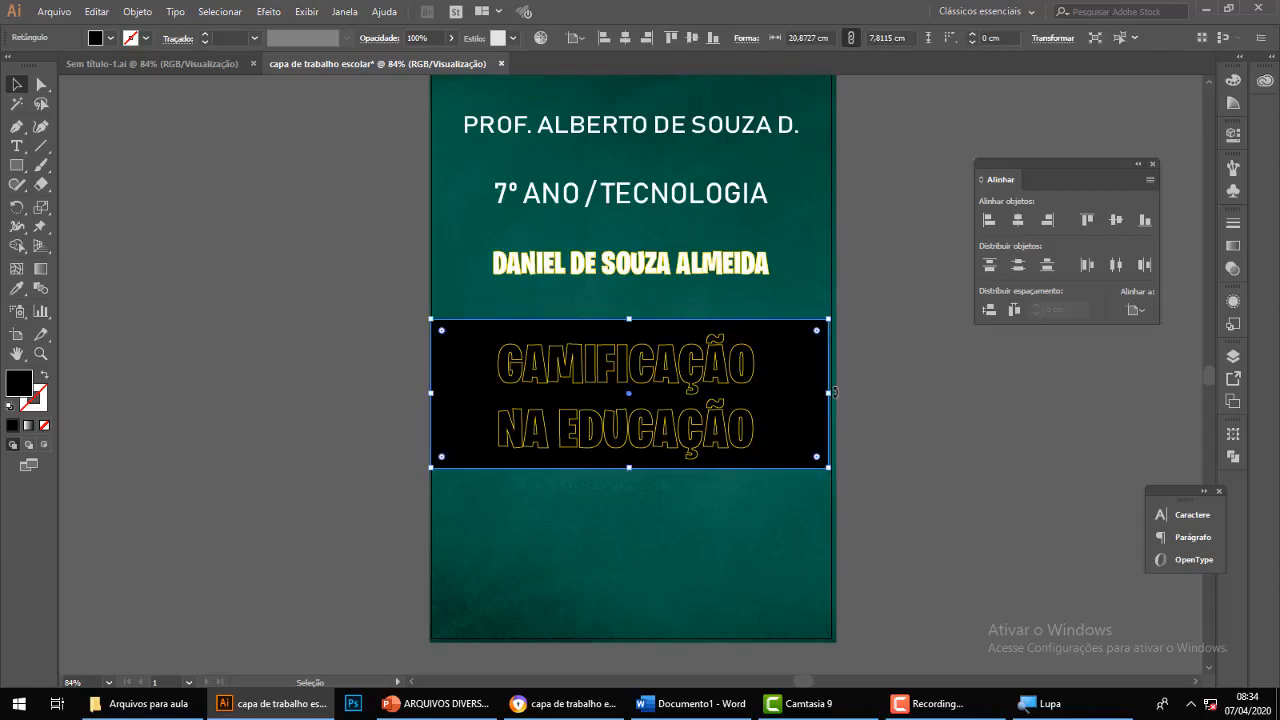
{"action": "left_click_drag", "start_coordinate": [828, 396], "coordinate": [835, 395]}
{"action": "left_click", "coordinate": [931, 416]}
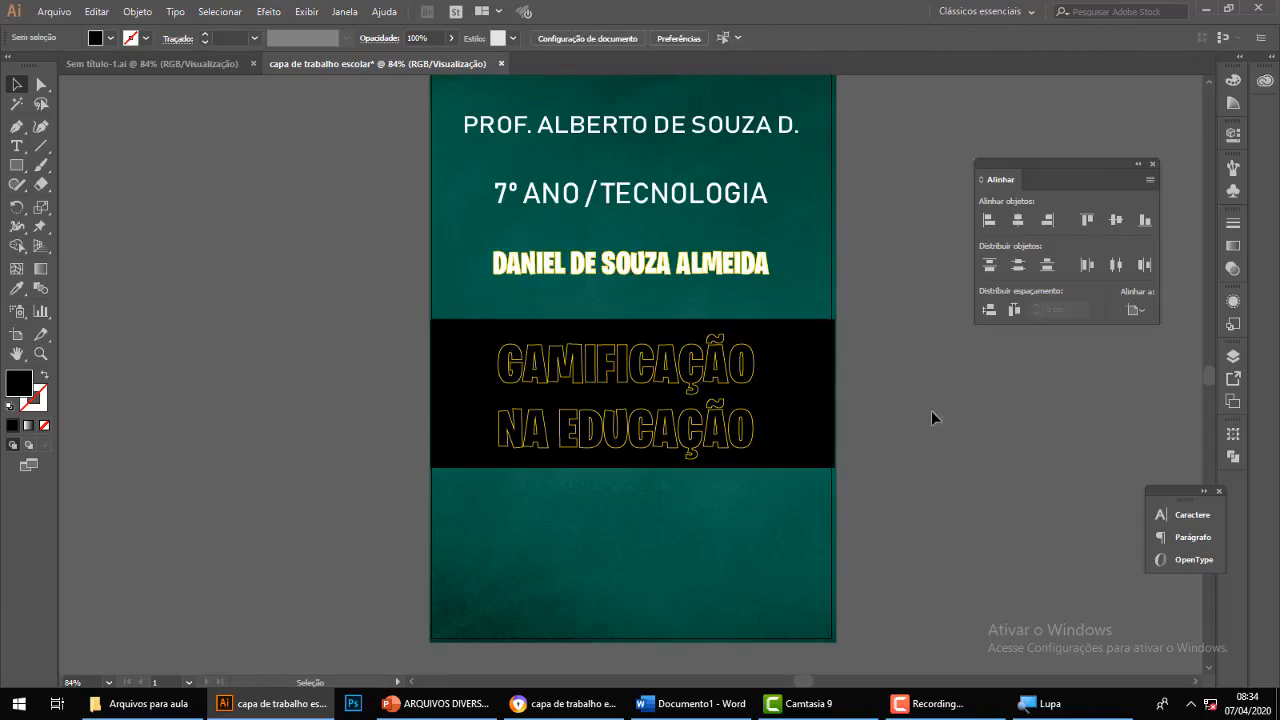
Shift the student's name line to the right and the class line to the left, off centre.
{"action": "scroll", "coordinate": [965, 482], "scroll_direction": "up", "scroll_amount": 2}
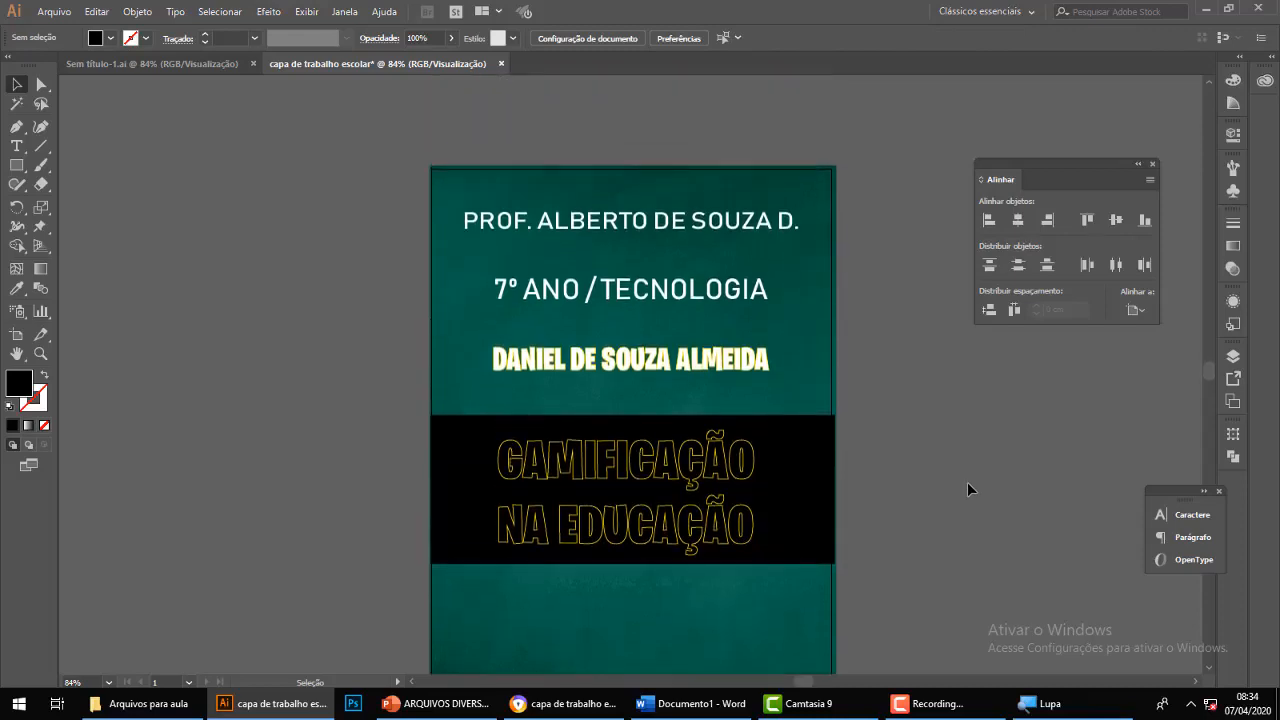
{"action": "left_click", "coordinate": [716, 462]}
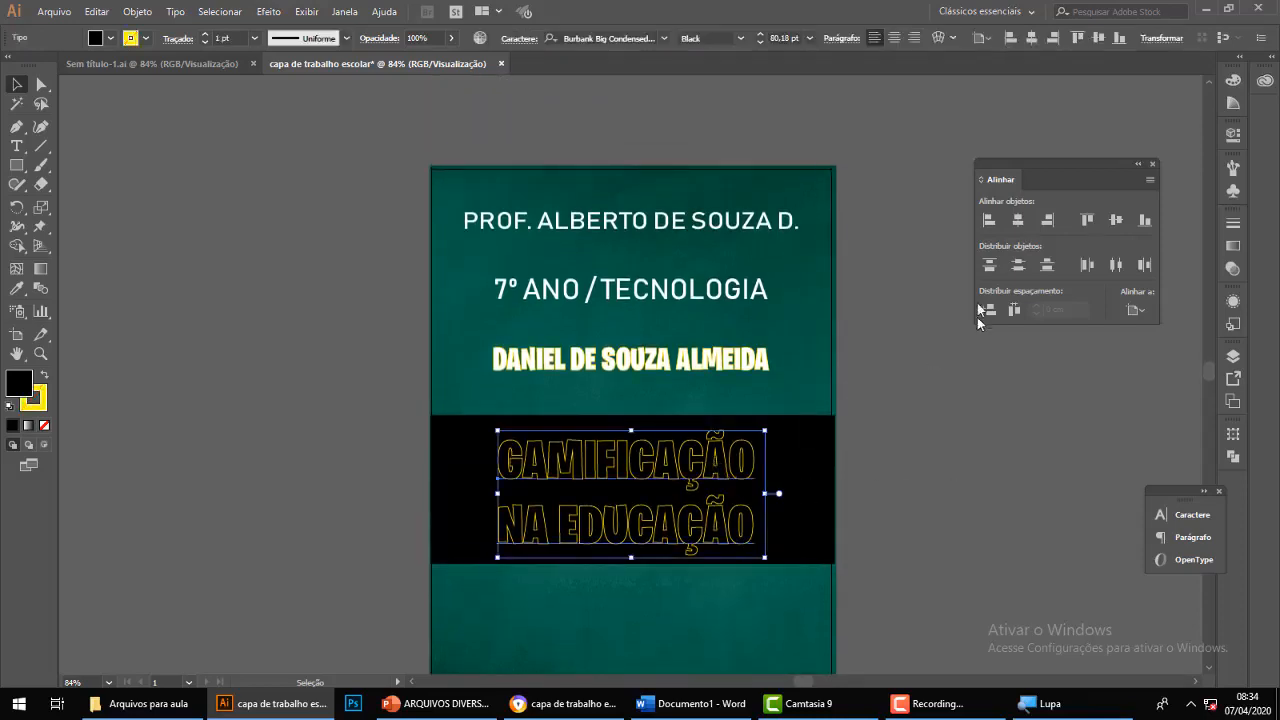
{"action": "left_click", "coordinate": [702, 360]}
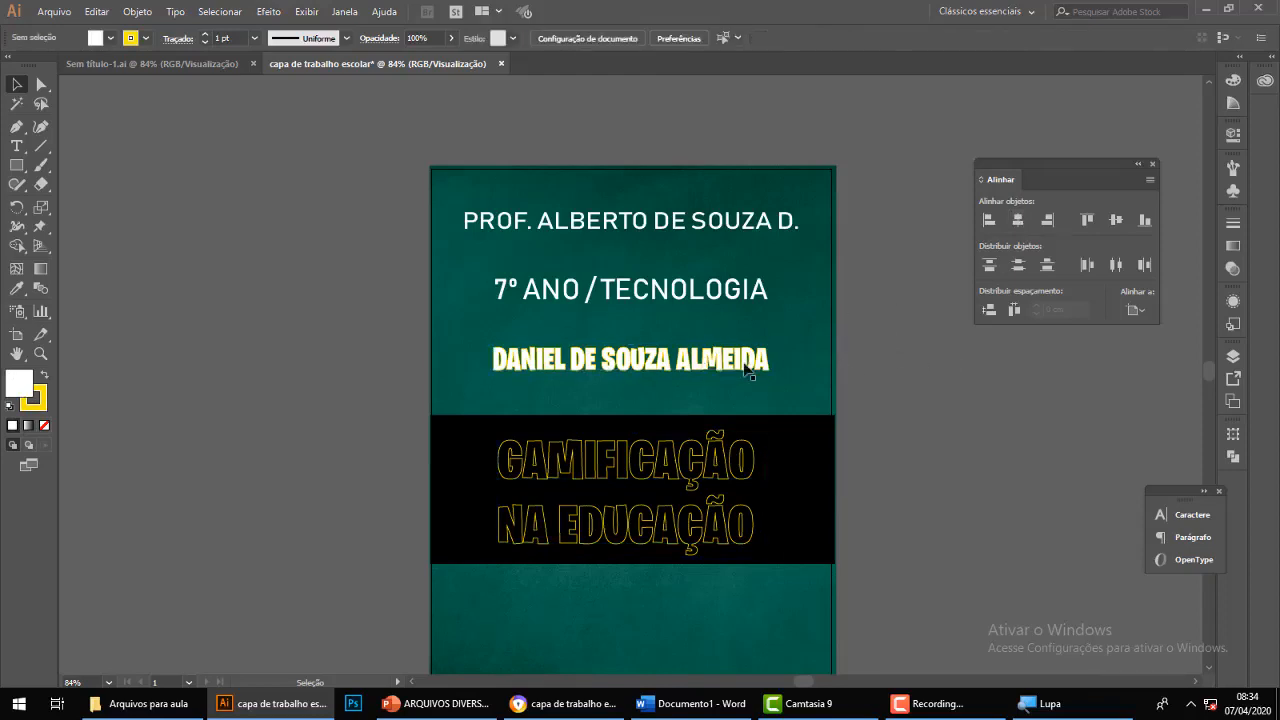
{"action": "left_click_drag", "start_coordinate": [735, 355], "coordinate": [757, 355]}
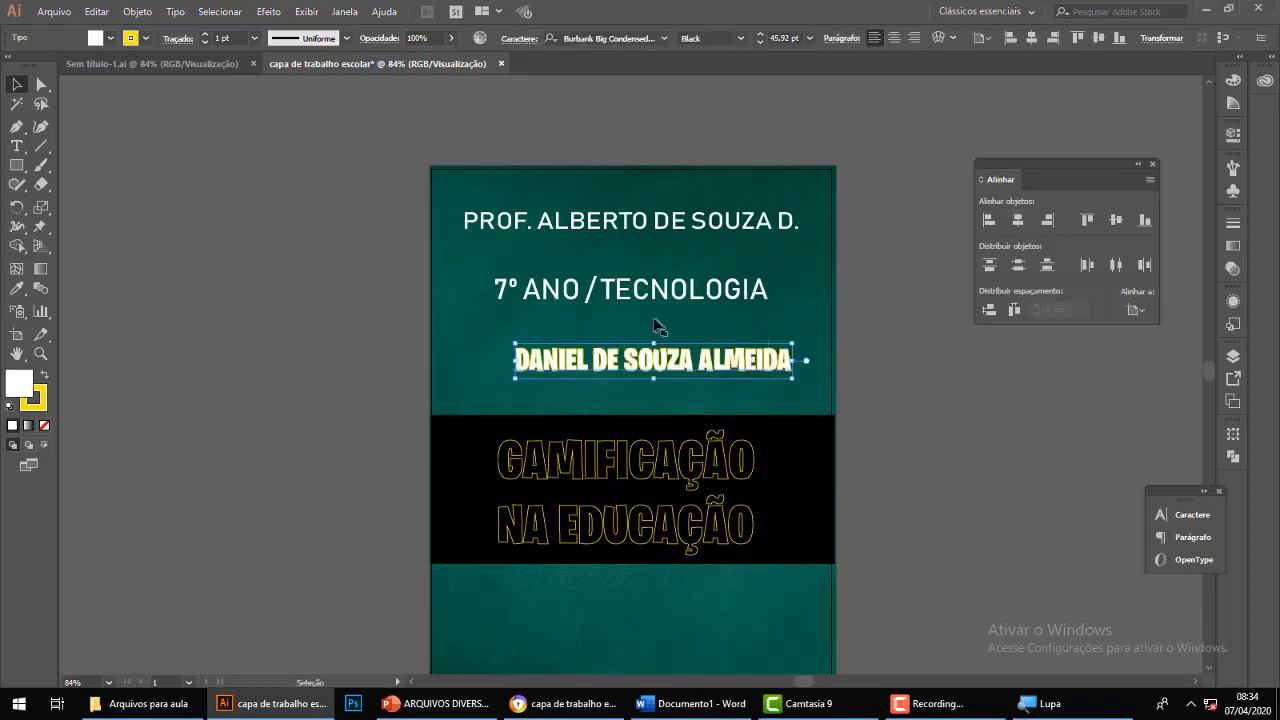
{"action": "left_click_drag", "start_coordinate": [662, 298], "coordinate": [634, 298]}
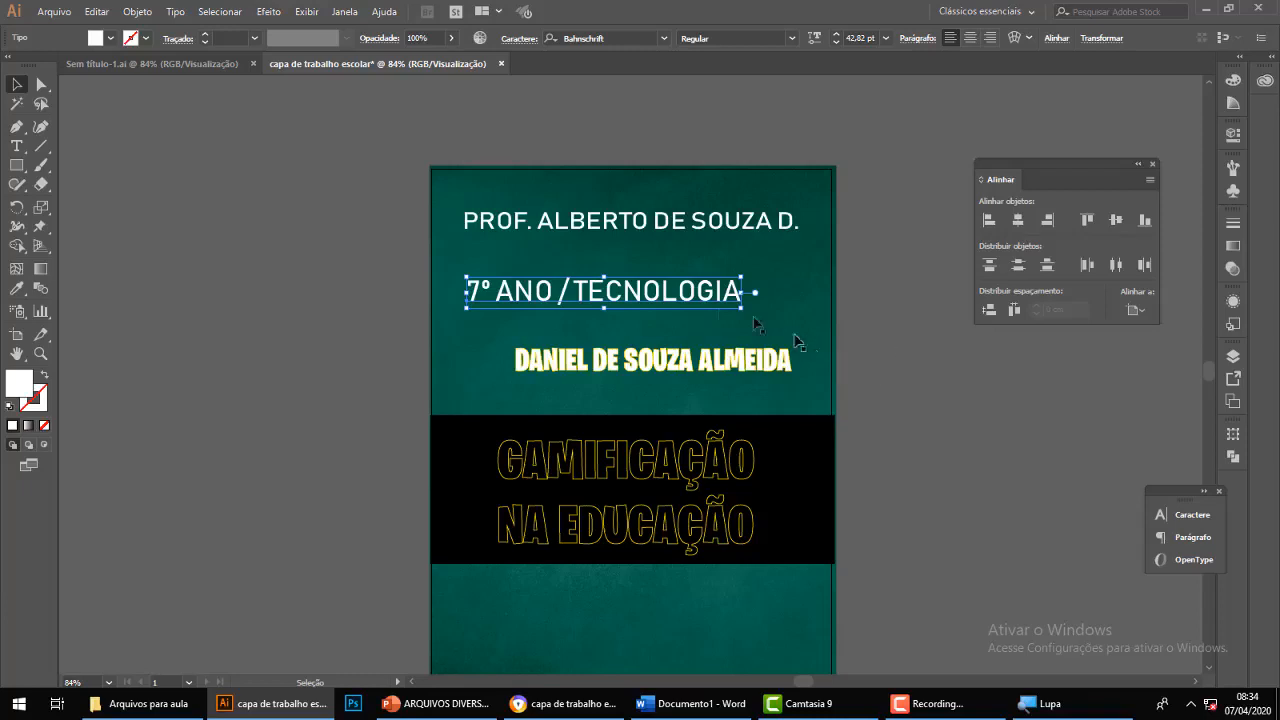
{"action": "left_click", "coordinate": [895, 324]}
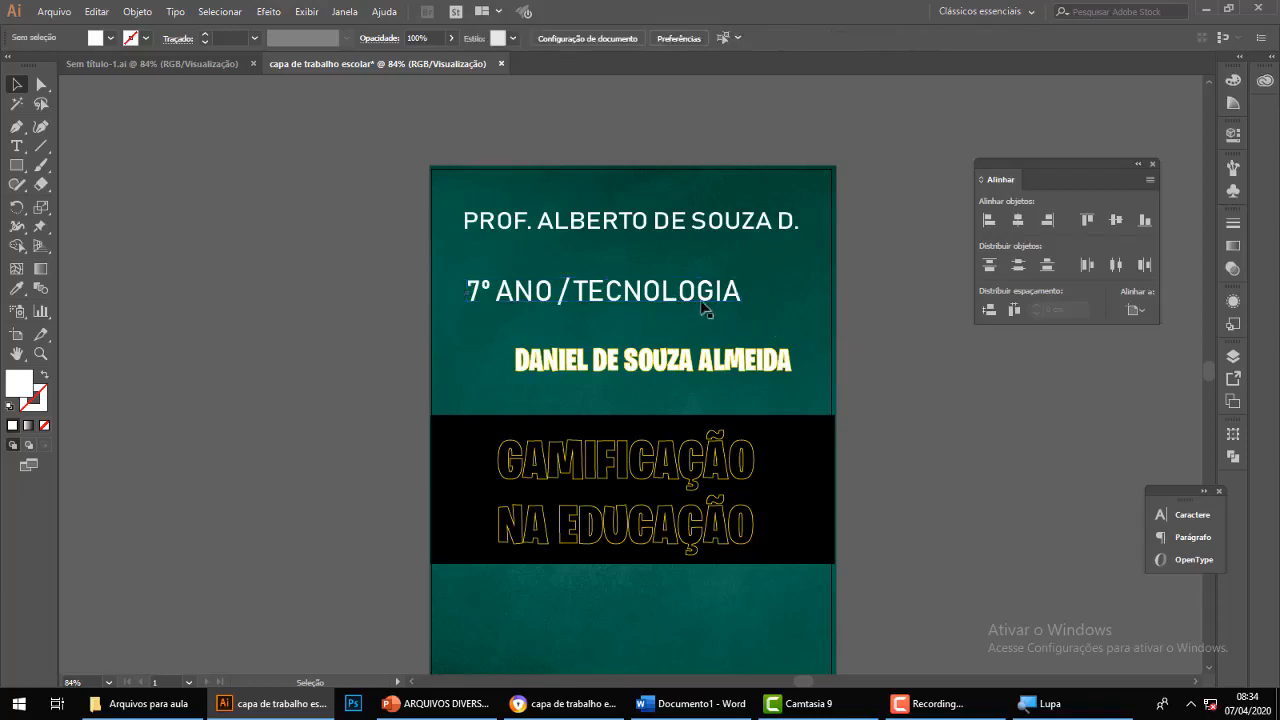
Centre the class line and the student's name line horizontally on the page.
{"action": "left_click", "coordinate": [699, 300]}
{"action": "left_click", "coordinate": [1017, 219]}
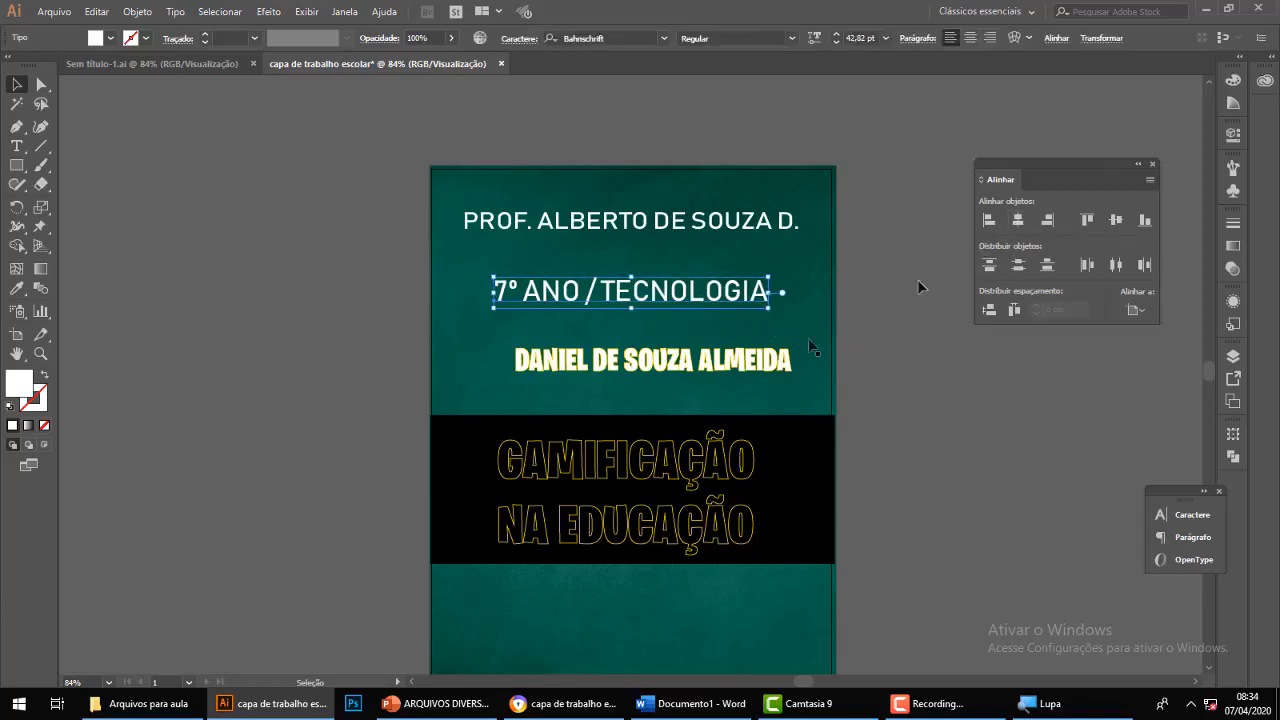
{"action": "left_click", "coordinate": [735, 360]}
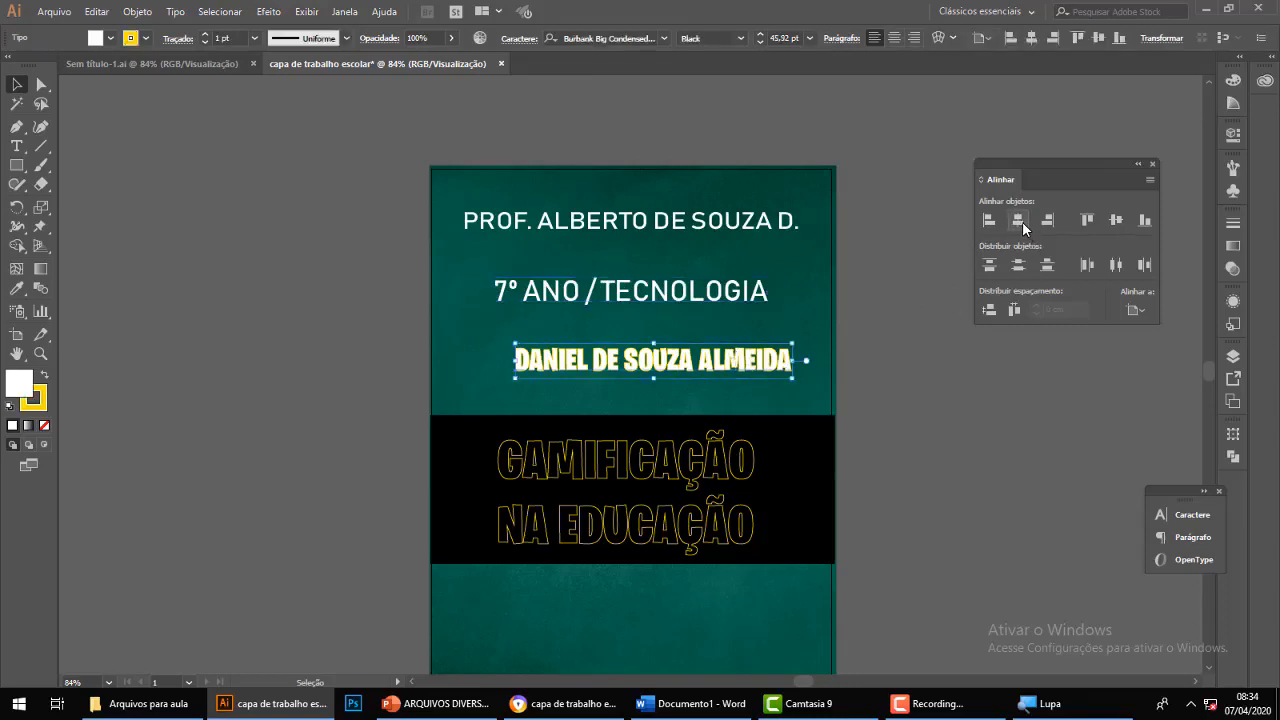
{"action": "left_click", "coordinate": [1019, 220]}
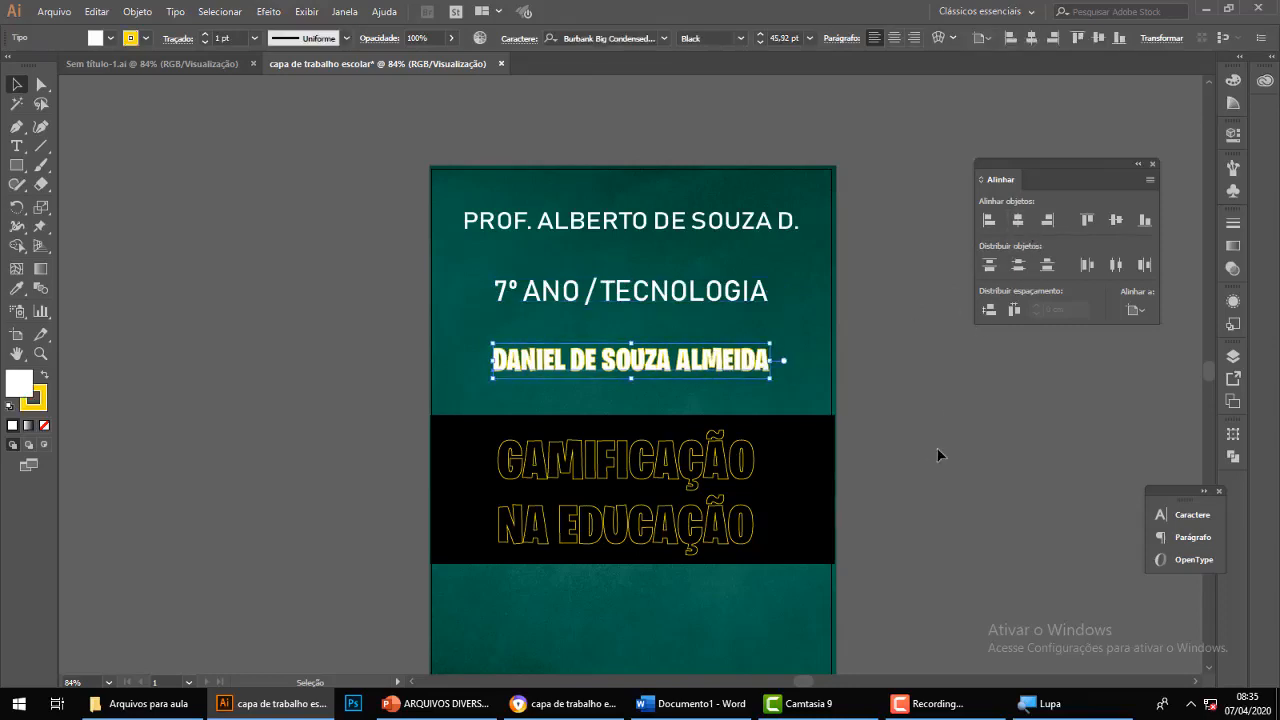
{"action": "left_click", "coordinate": [940, 456]}
Copy the red ghost from Sem título-1.ai into the cover and place it to the right of "NA EDUCAÇÃO" on the black rectangle.
{"action": "scroll", "coordinate": [921, 518], "scroll_direction": "down", "scroll_amount": 2}
{"action": "scroll", "coordinate": [921, 518], "scroll_direction": "down", "scroll_amount": 1}
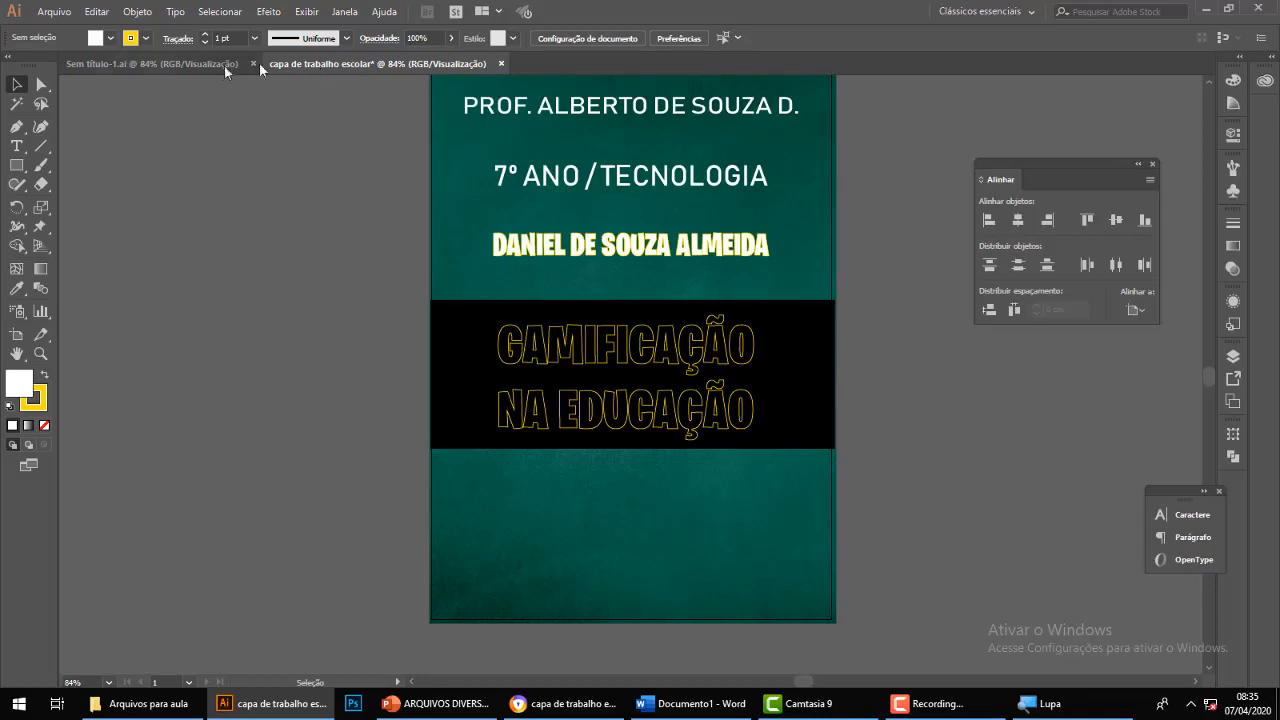
{"action": "left_click", "coordinate": [196, 62]}
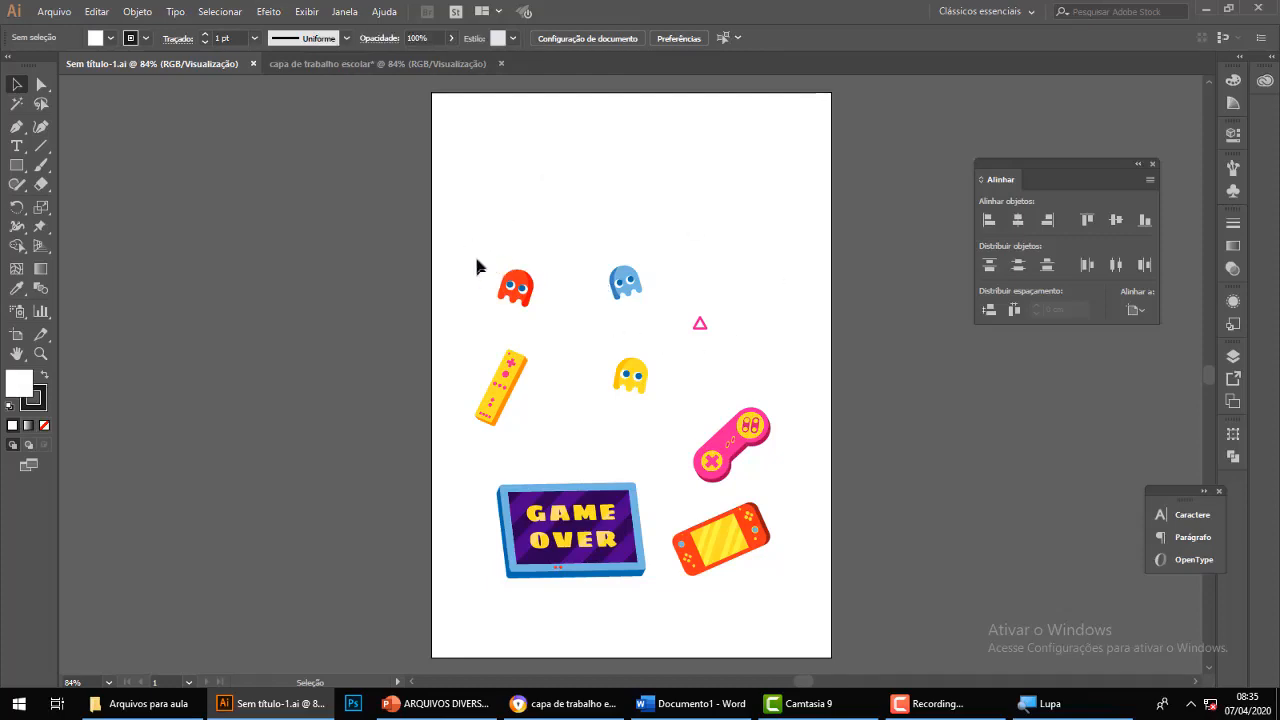
{"action": "left_click_drag", "start_coordinate": [523, 290], "coordinate": [556, 331]}
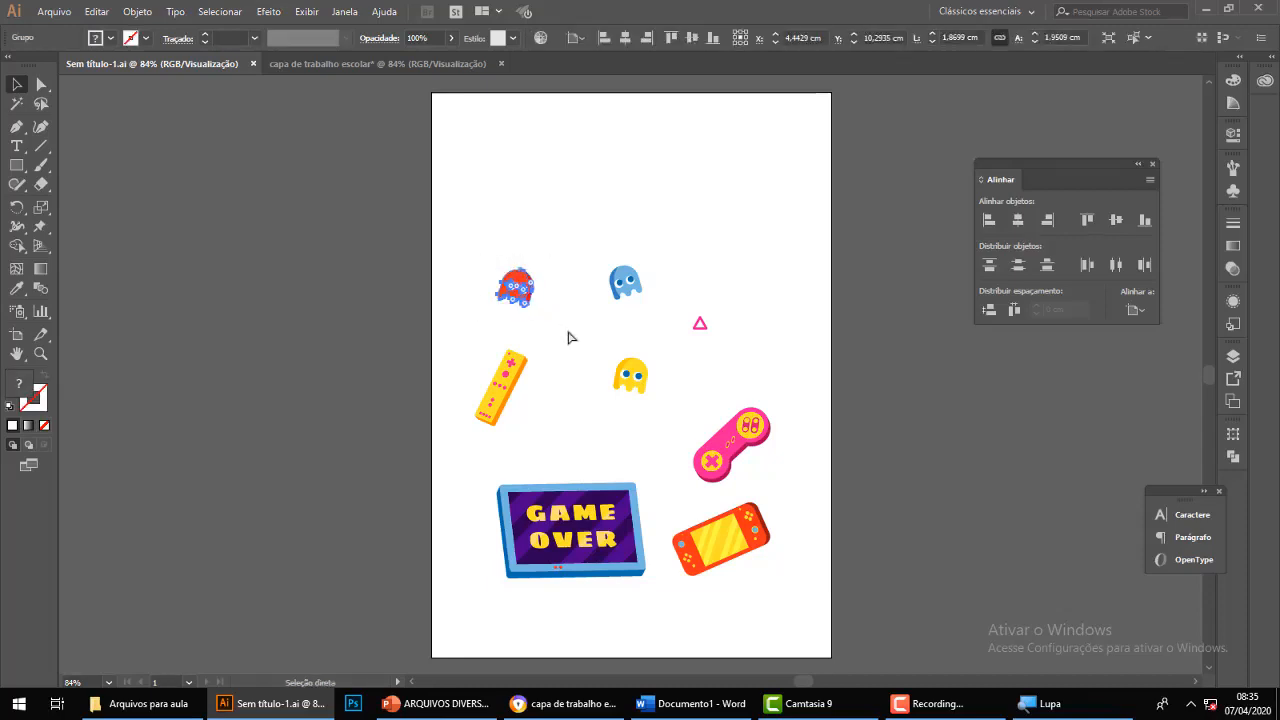
{"action": "left_click", "coordinate": [326, 66]}
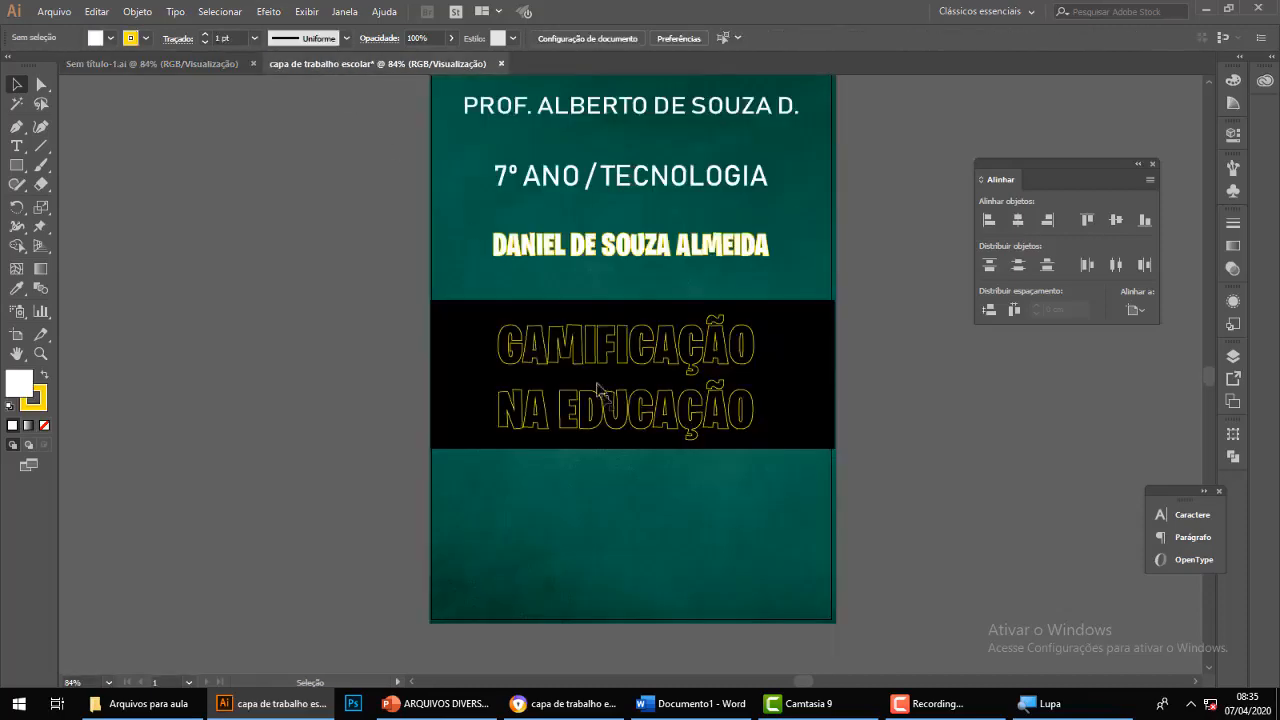
{"action": "key", "text": "ctrl+v"}
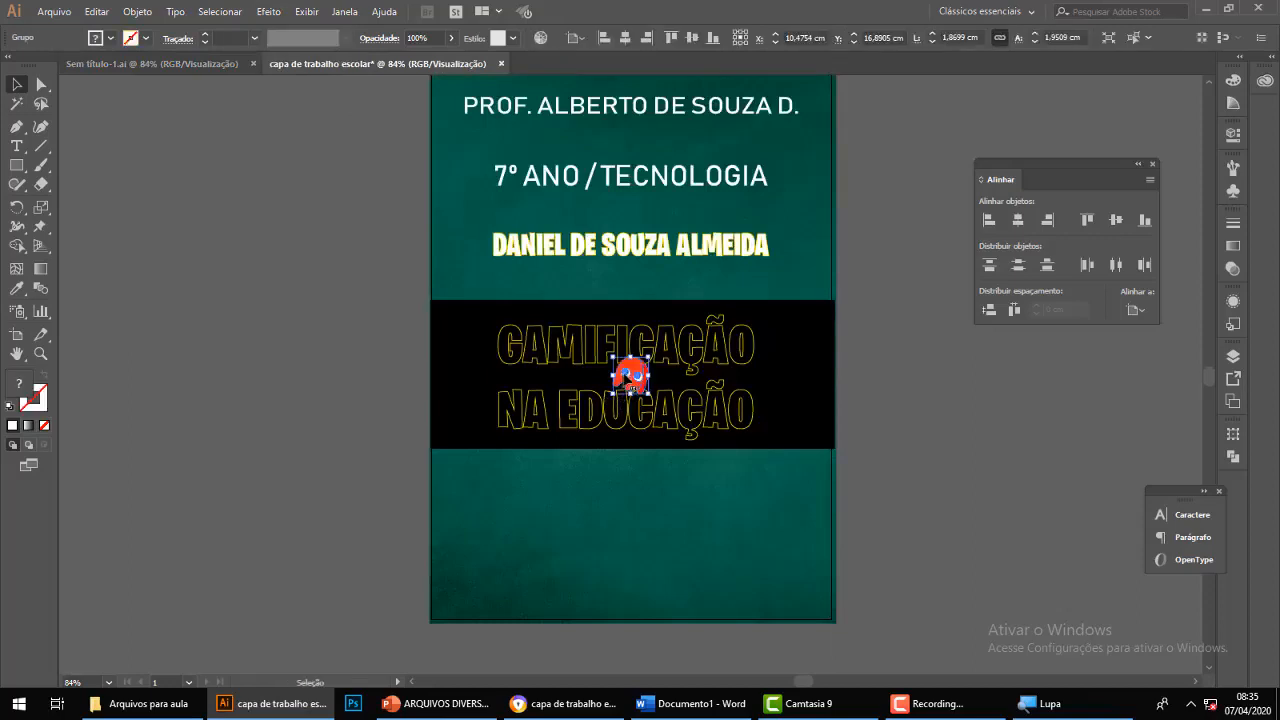
{"action": "left_click_drag", "start_coordinate": [752, 392], "coordinate": [776, 398]}
{"action": "left_click", "coordinate": [769, 510]}
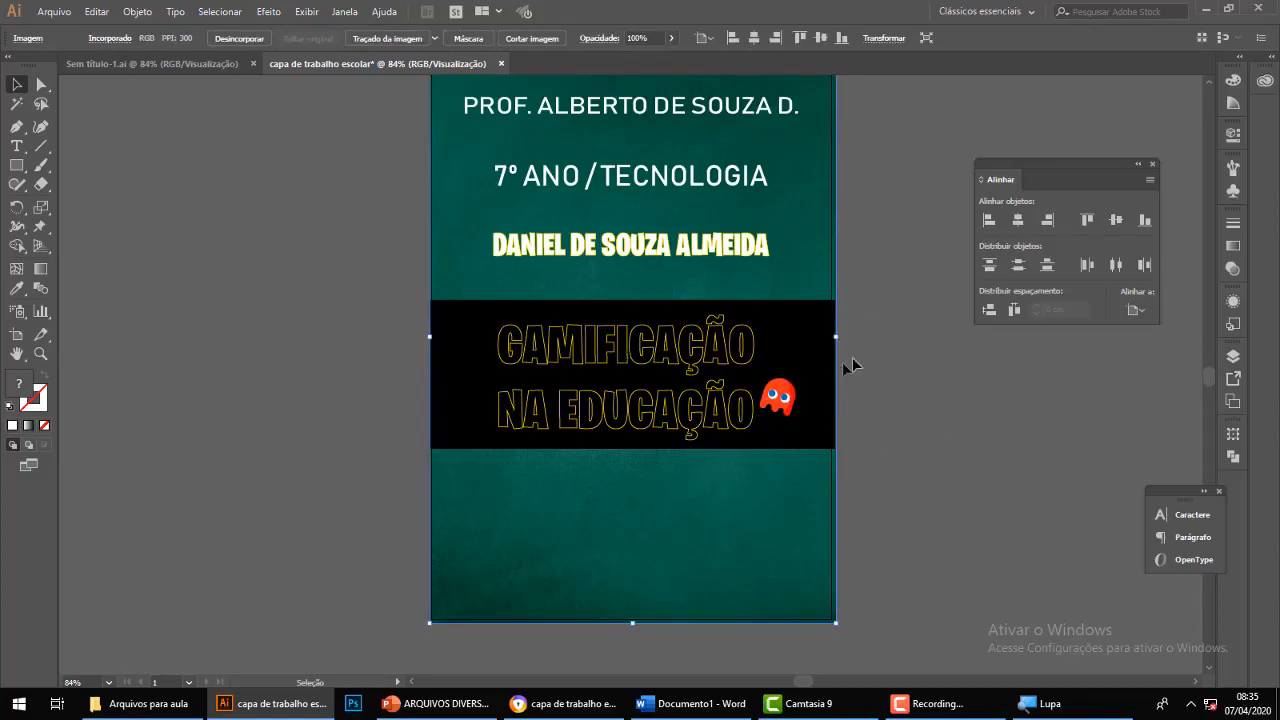
Copy the yellow ghost from Sem título-1.ai into the cover, place it to the left of "GAMIFICAÇÃO", and deselect it.
{"action": "scroll", "coordinate": [880, 338], "scroll_direction": "up", "scroll_amount": 1}
{"action": "scroll", "coordinate": [880, 338], "scroll_direction": "up", "scroll_amount": 1}
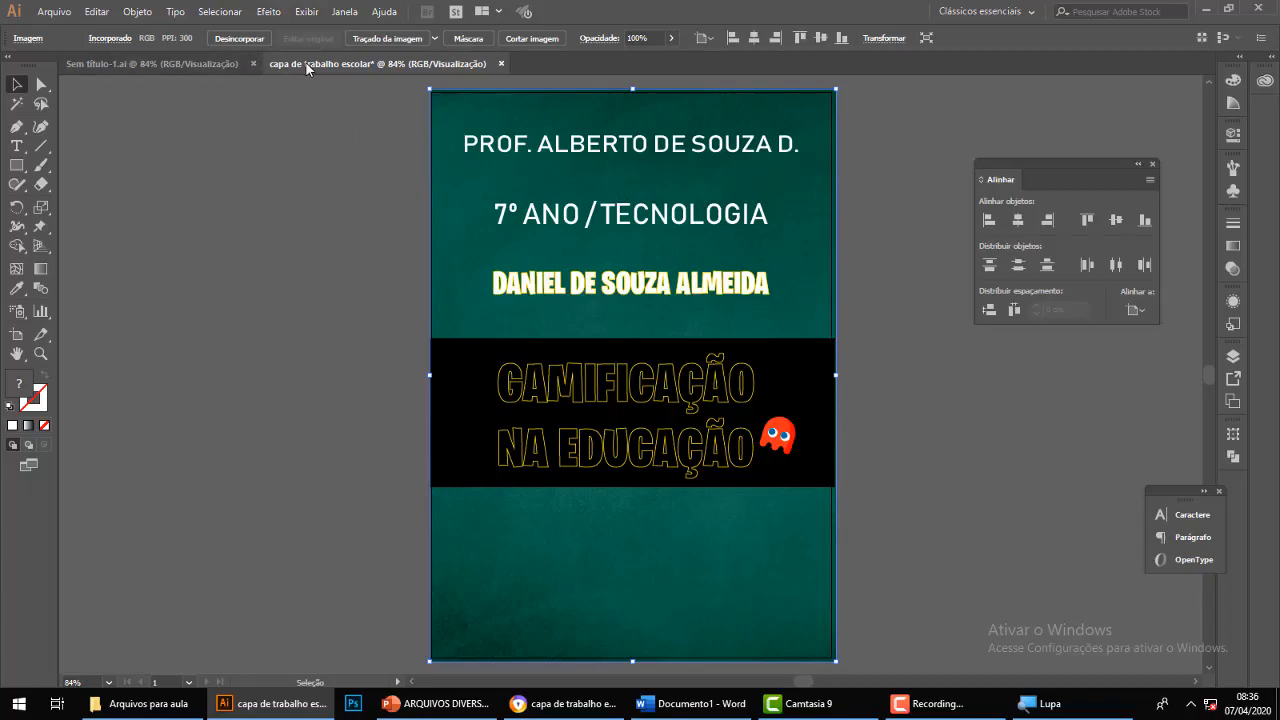
{"action": "left_click", "coordinate": [168, 67]}
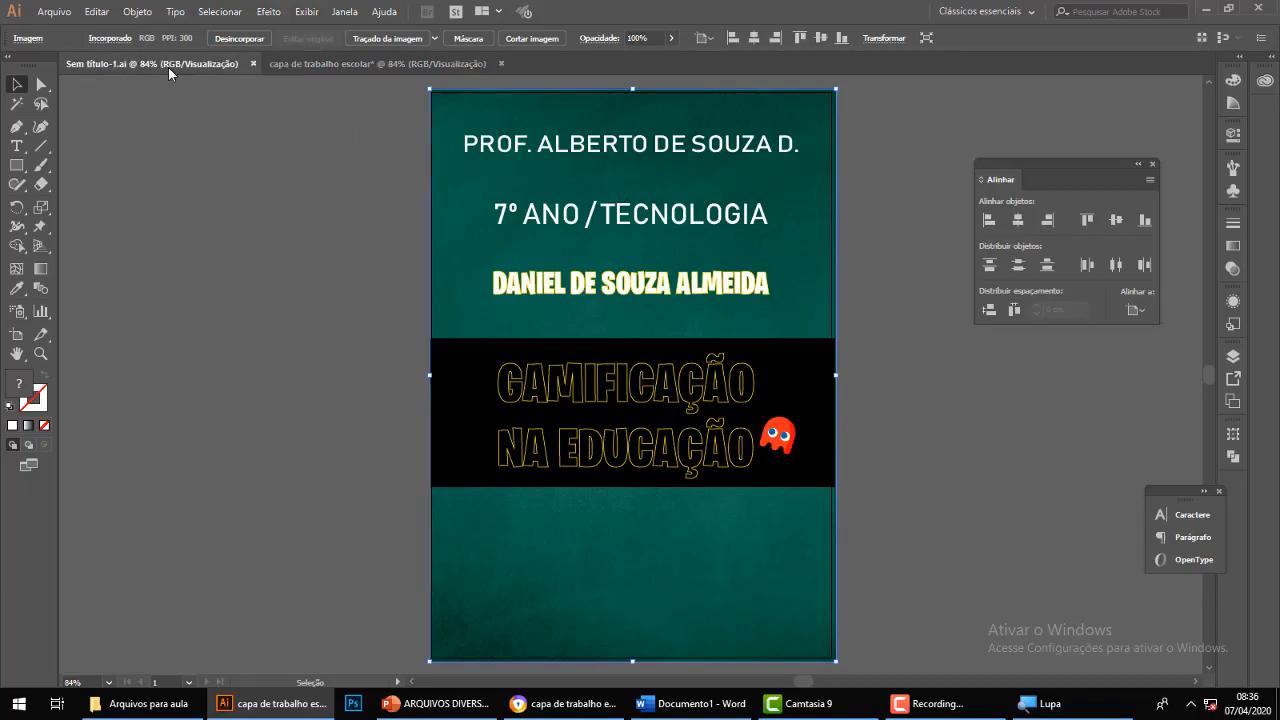
{"action": "left_click_drag", "start_coordinate": [610, 348], "coordinate": [660, 420]}
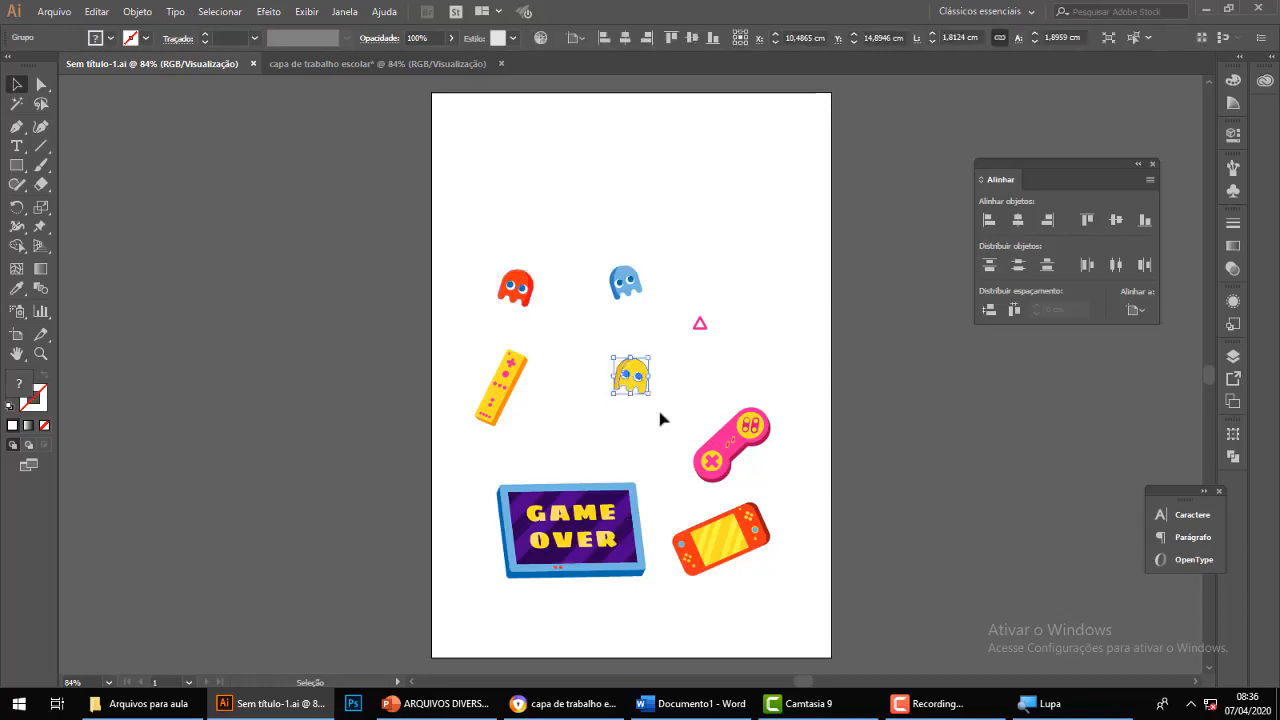
{"action": "left_click", "coordinate": [335, 64]}
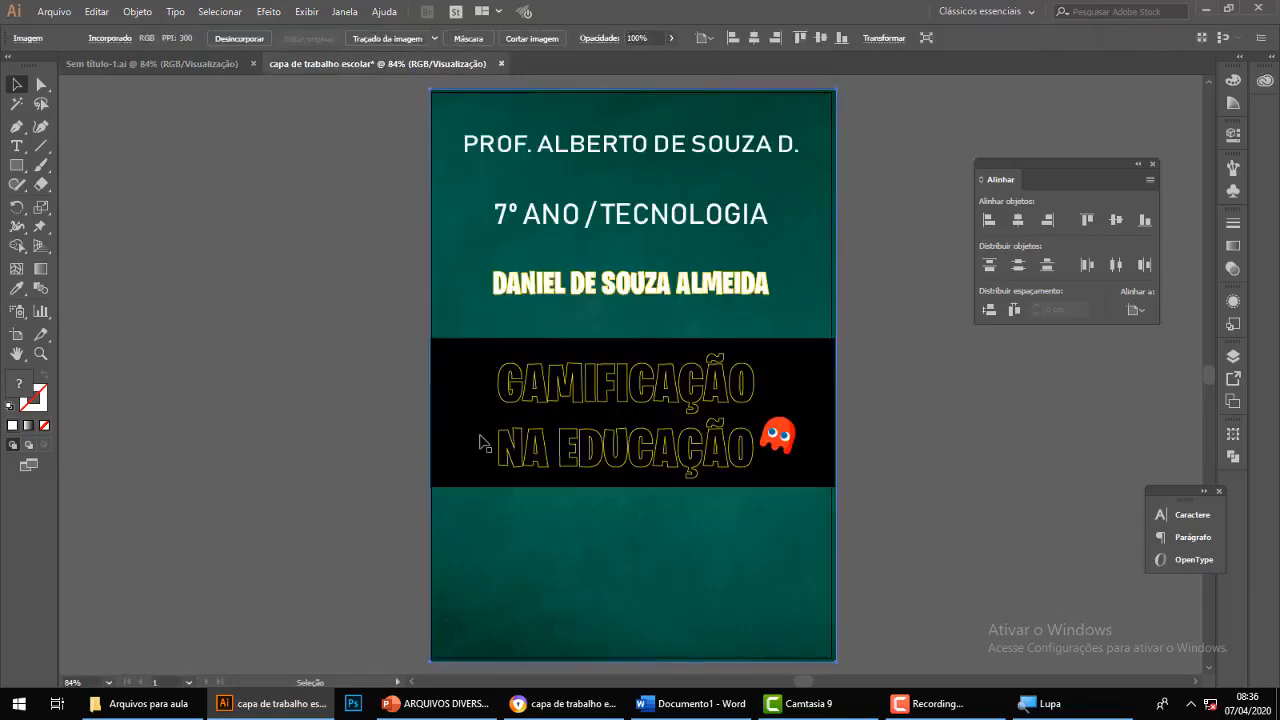
{"action": "key", "text": "ctrl+v"}
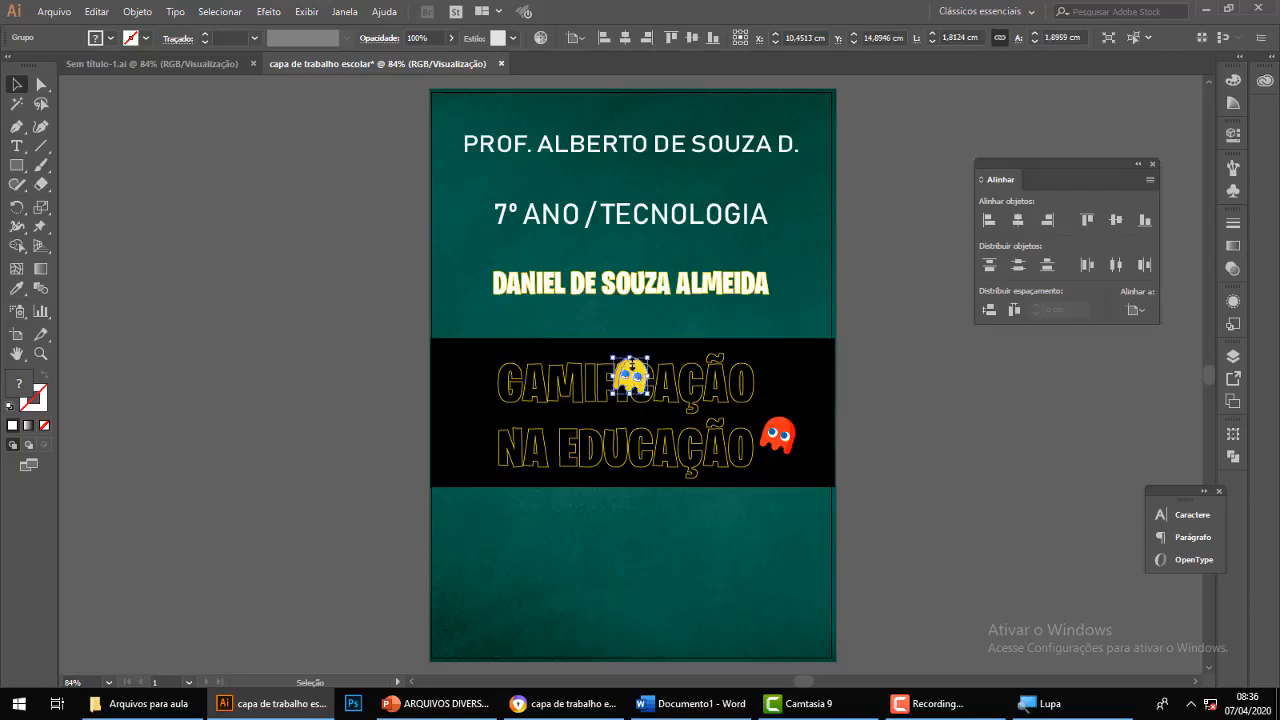
{"action": "left_click_drag", "start_coordinate": [645, 378], "coordinate": [486, 375]}
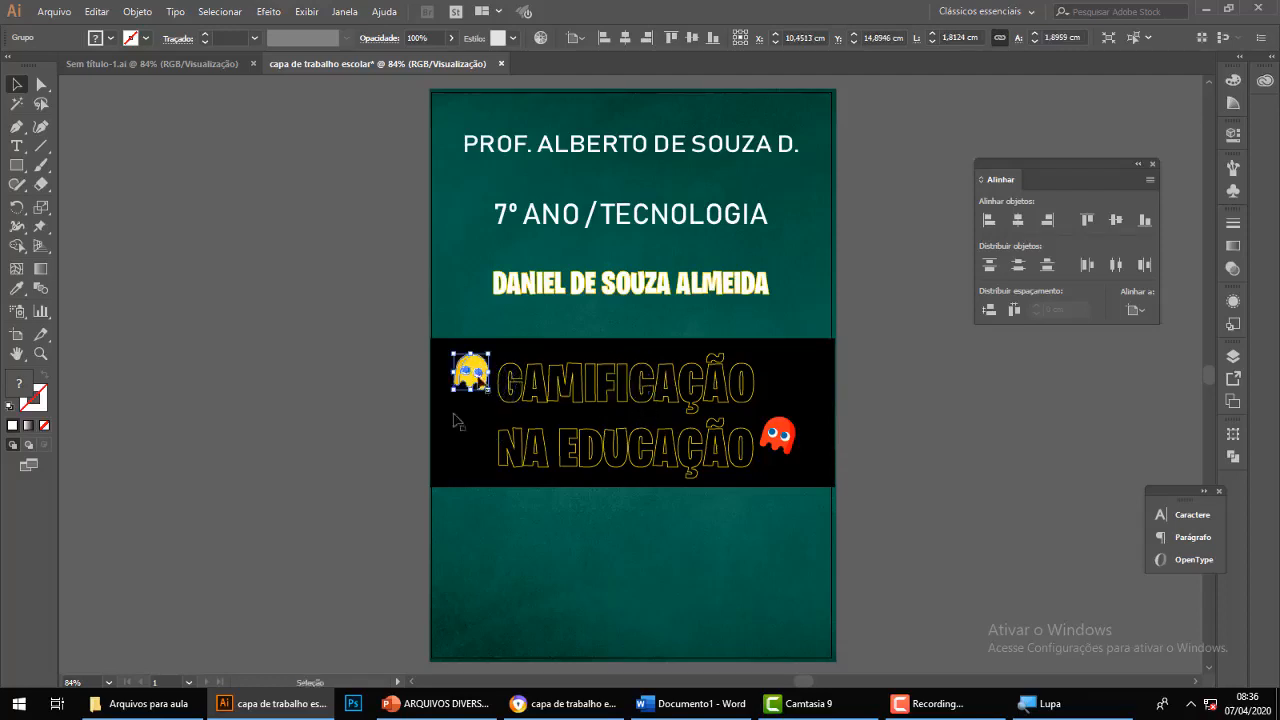
{"action": "left_click", "coordinate": [398, 458]}
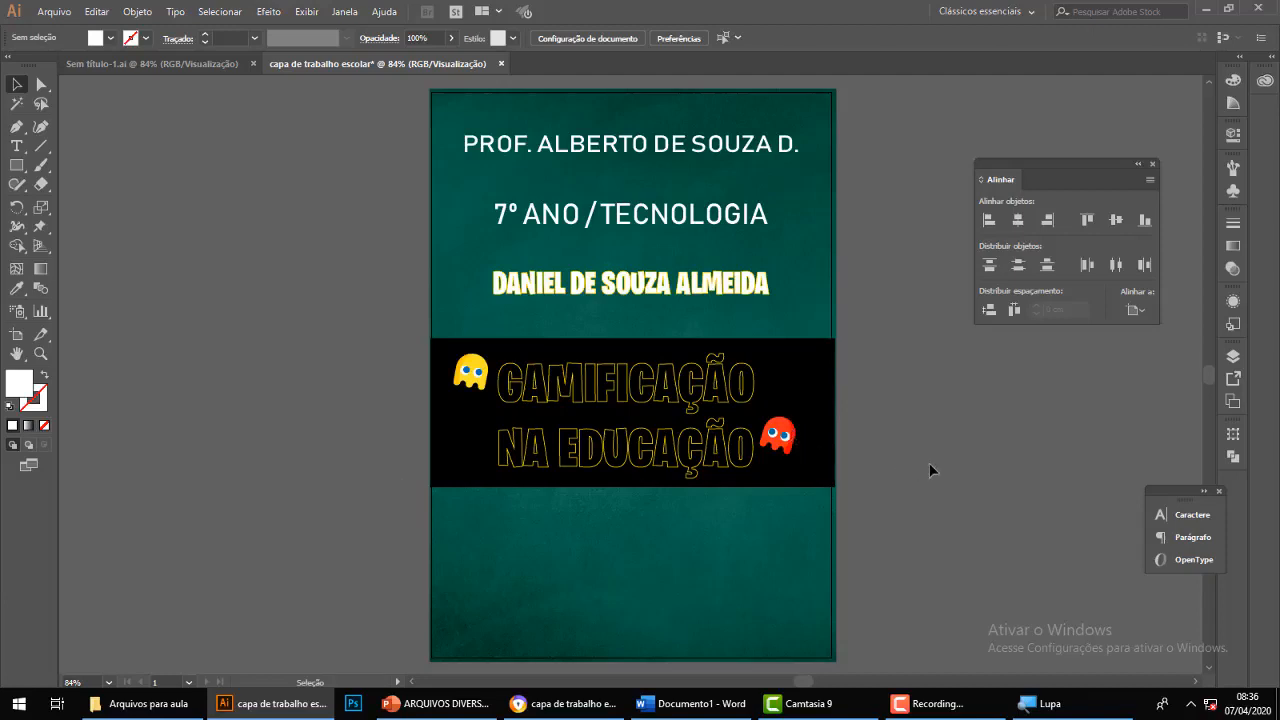
Copy the pink game controller from Sem título-1.ai into the cover, place it below the black band, and deselect it.
{"action": "left_click", "coordinate": [106, 65]}
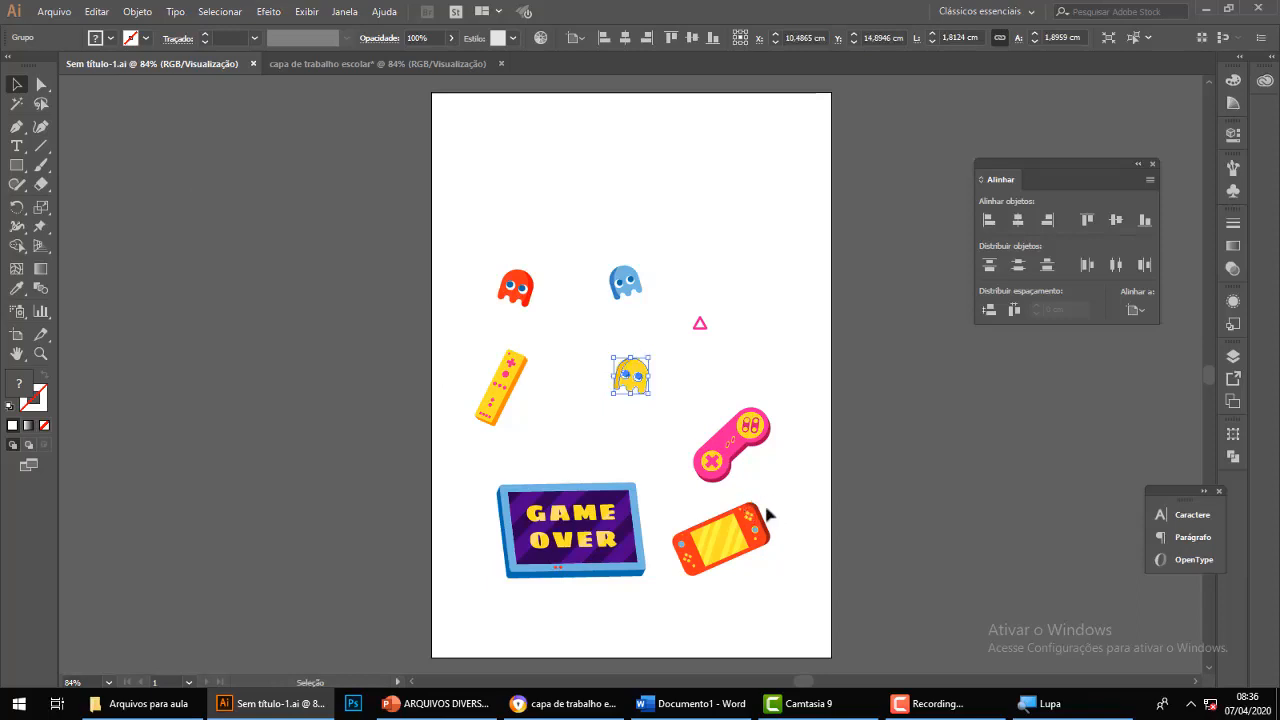
{"action": "left_click", "coordinate": [793, 452]}
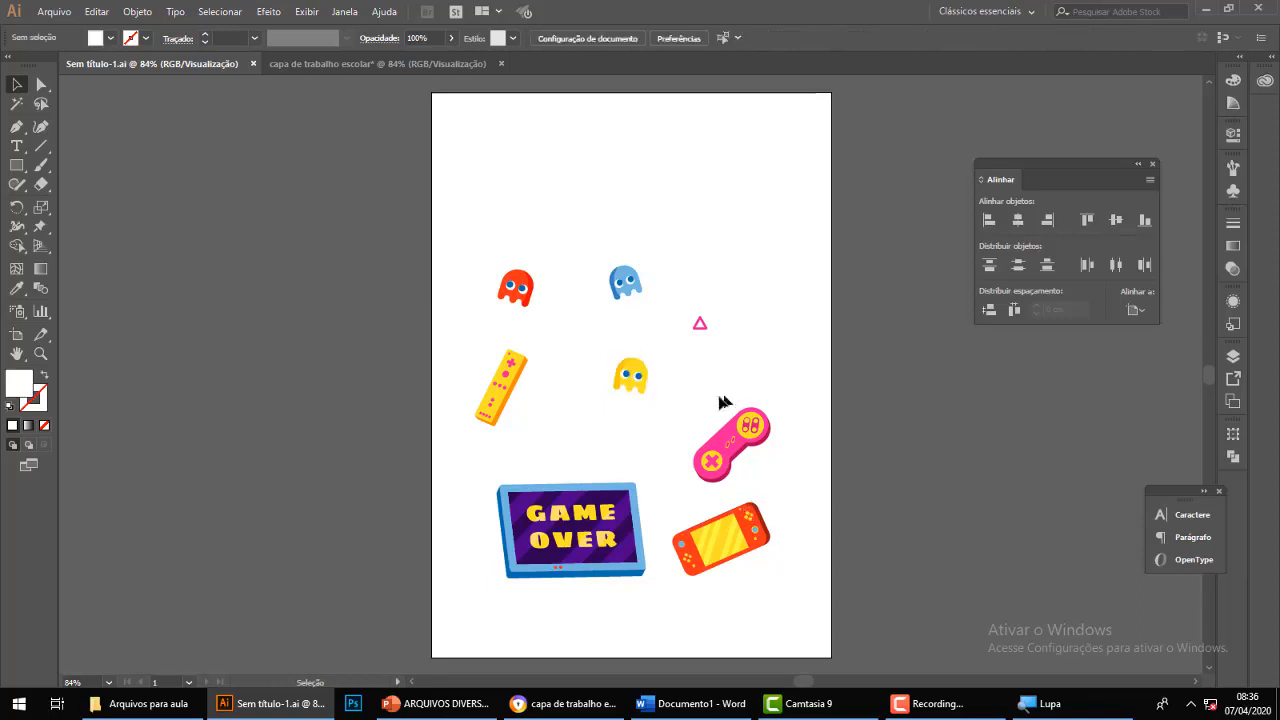
{"action": "left_click_drag", "start_coordinate": [687, 415], "coordinate": [786, 466]}
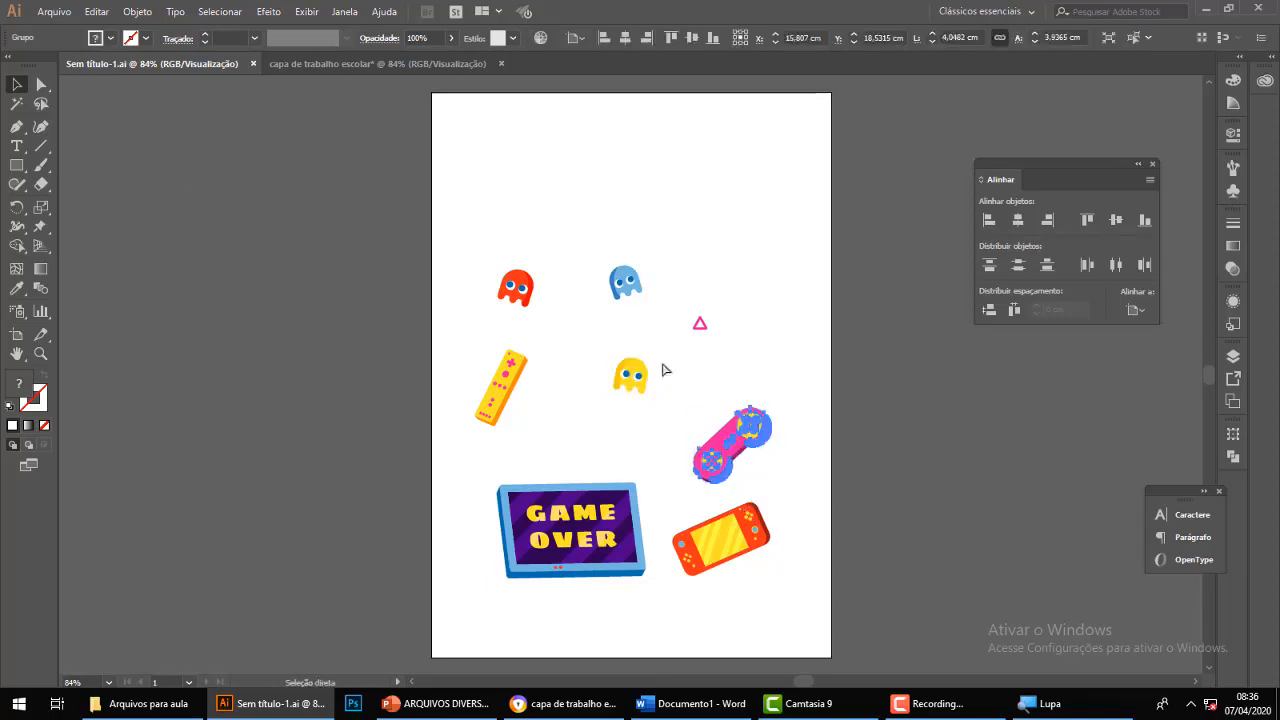
{"action": "left_click", "coordinate": [353, 63]}
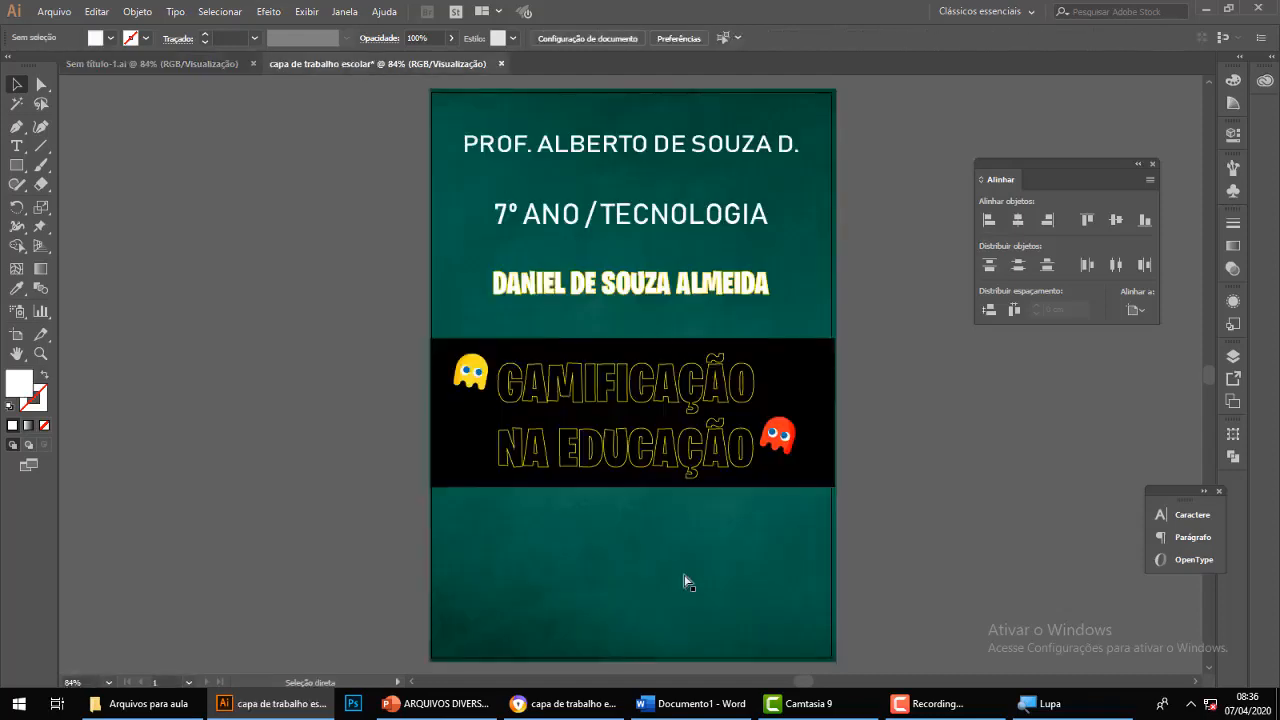
{"action": "key", "text": "ctrl+v"}
{"action": "left_click_drag", "start_coordinate": [638, 376], "coordinate": [643, 536]}
{"action": "left_click", "coordinate": [925, 530]}
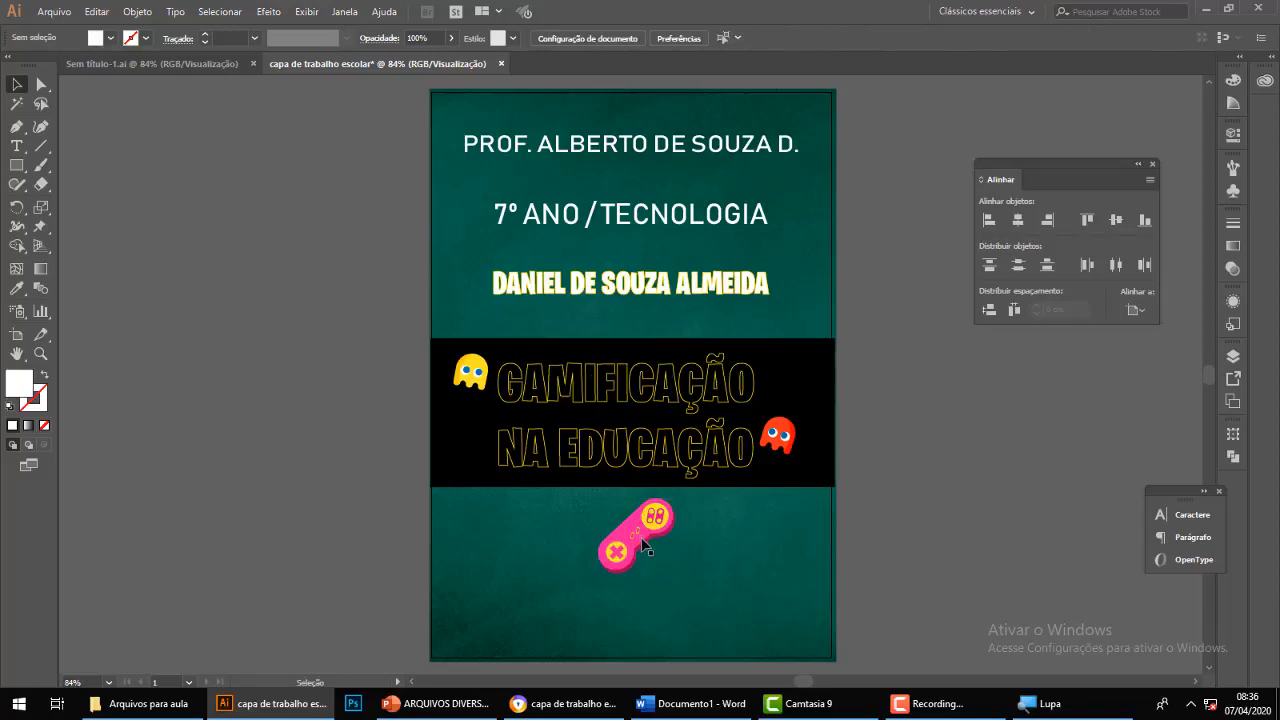
Move the pink controller off the page and draw a white rounded rectangle about 9.03 × 5.12 cm below the black band.
{"action": "left_click_drag", "start_coordinate": [643, 545], "coordinate": [317, 478]}
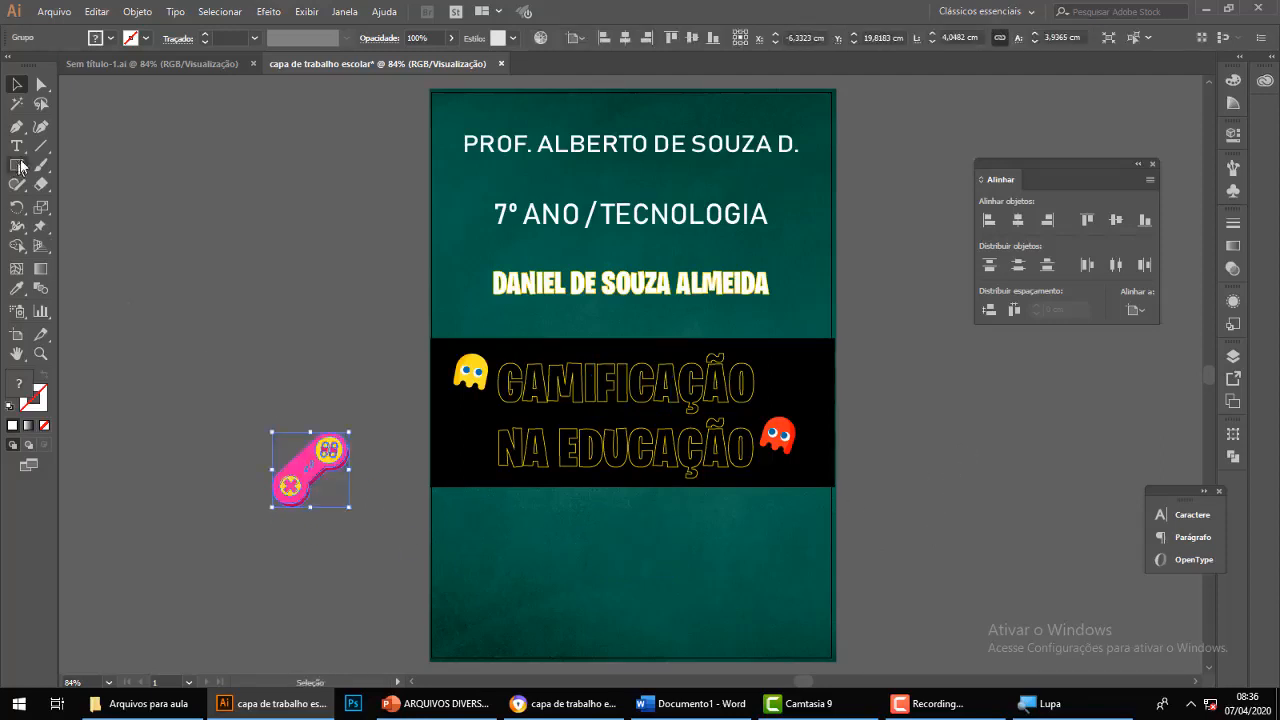
{"action": "left_click", "coordinate": [18, 167]}
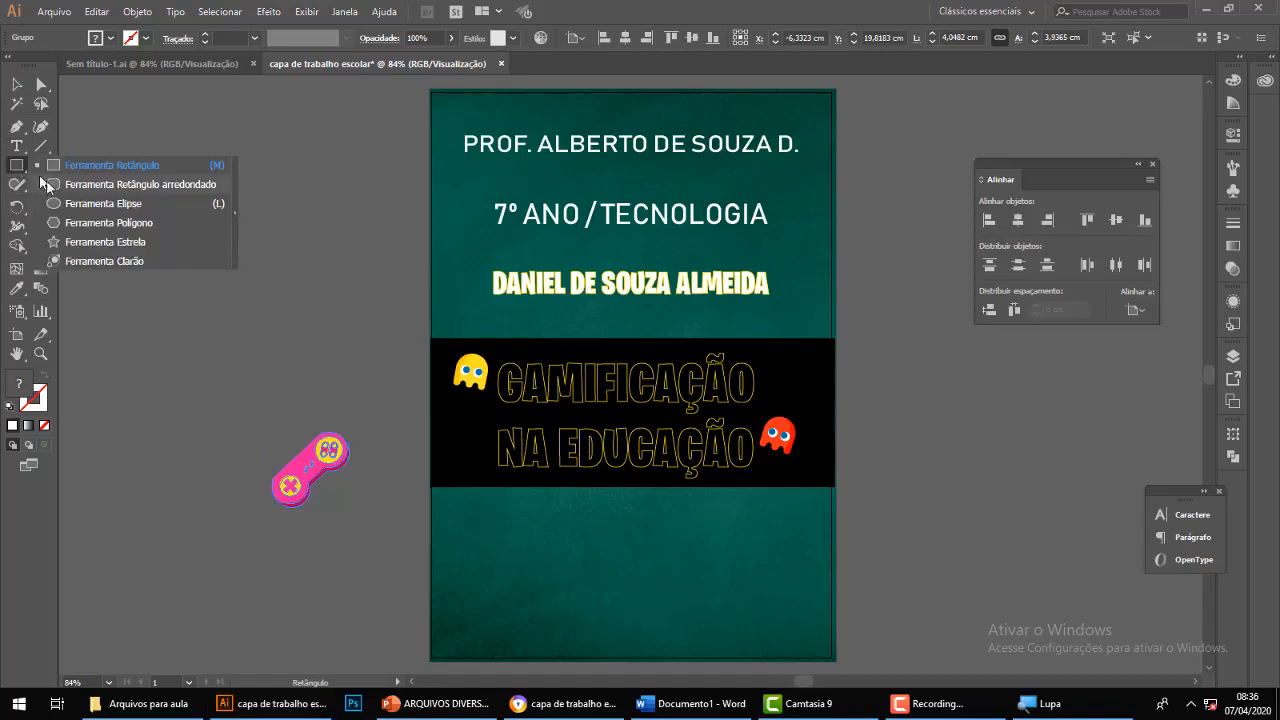
{"action": "left_click", "coordinate": [86, 186]}
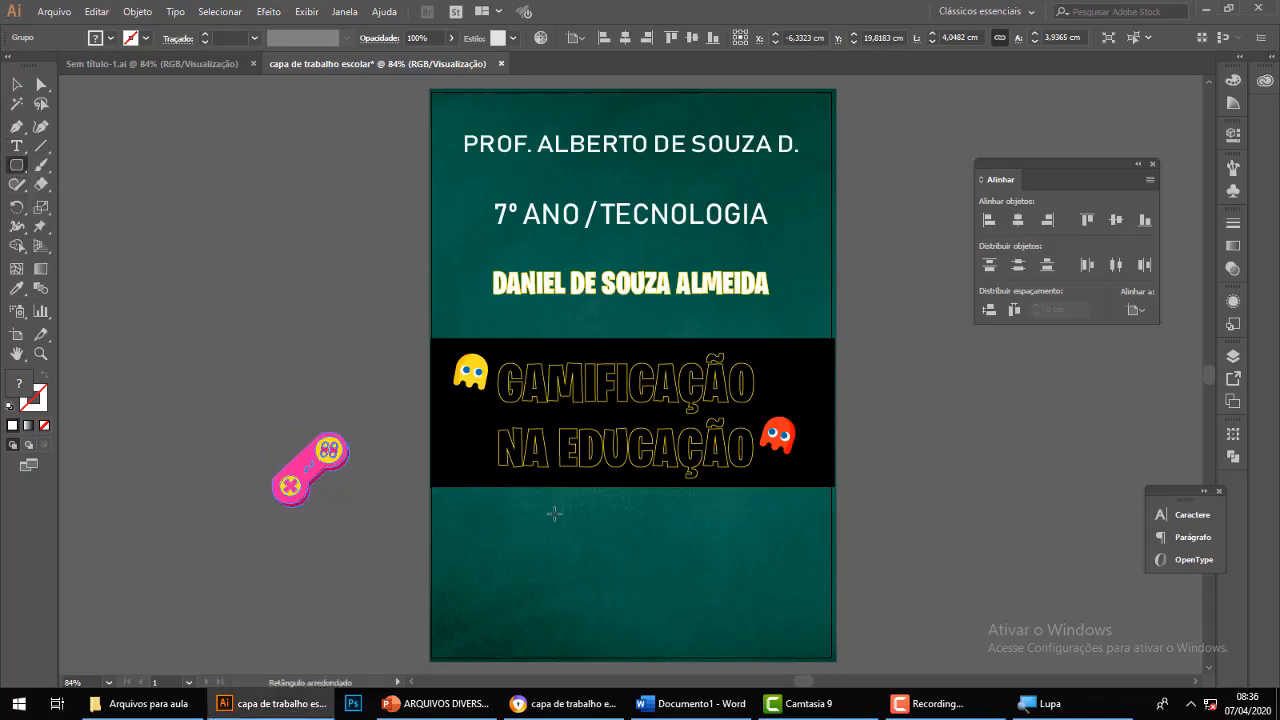
{"action": "left_click_drag", "start_coordinate": [555, 513], "coordinate": [726, 610]}
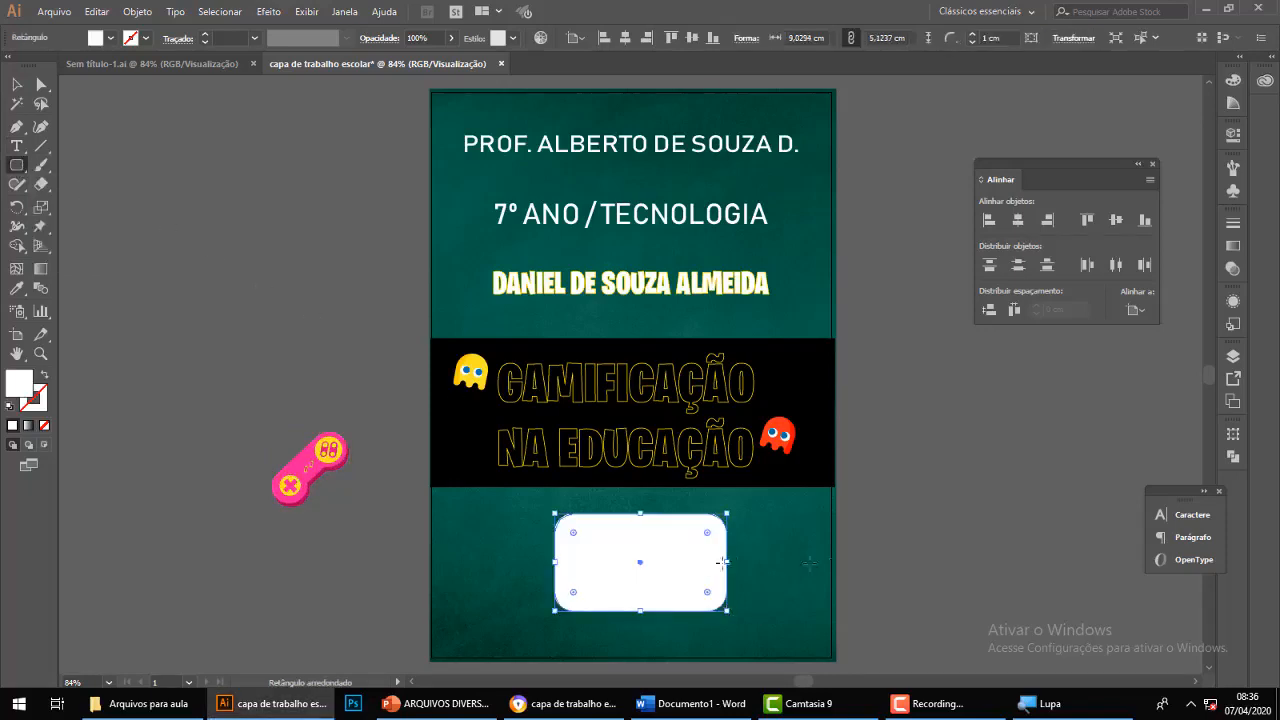
{"action": "left_click", "coordinate": [17, 84]}
{"action": "left_click", "coordinate": [334, 240]}
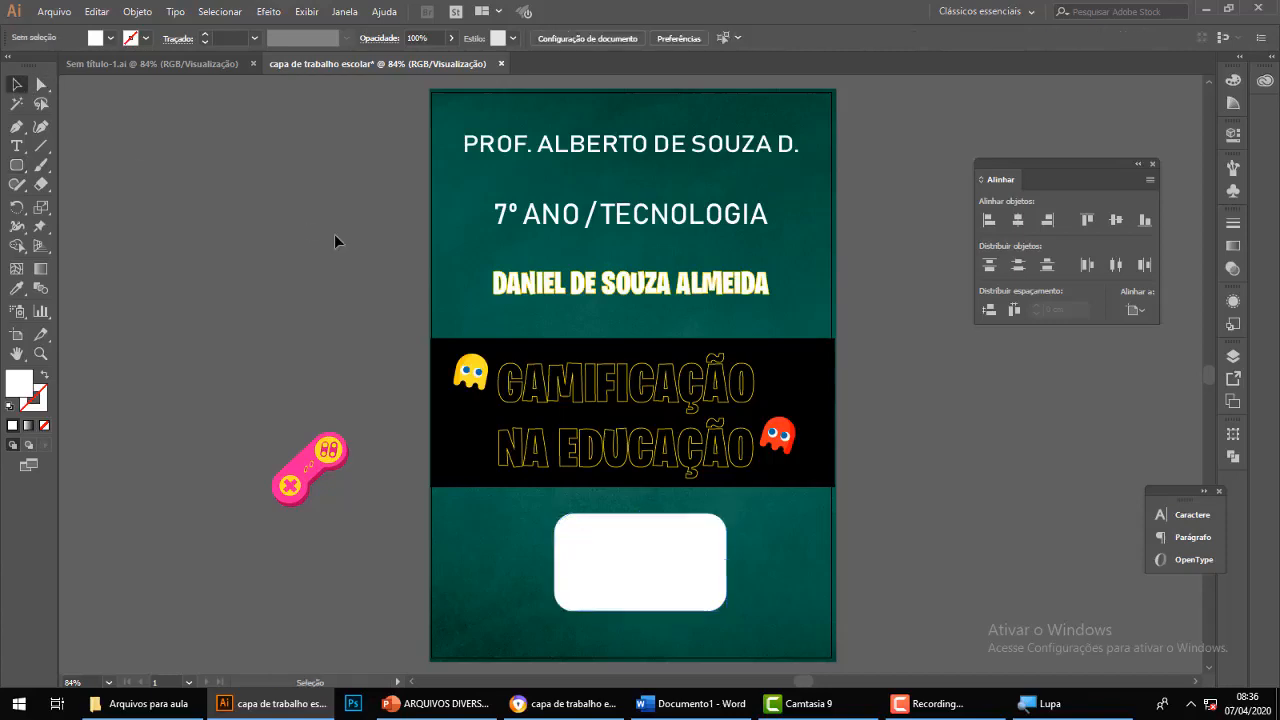
Reduce the white rounded rectangle's corner radius to about 0.57 cm and deselect it.
{"action": "left_click", "coordinate": [642, 584]}
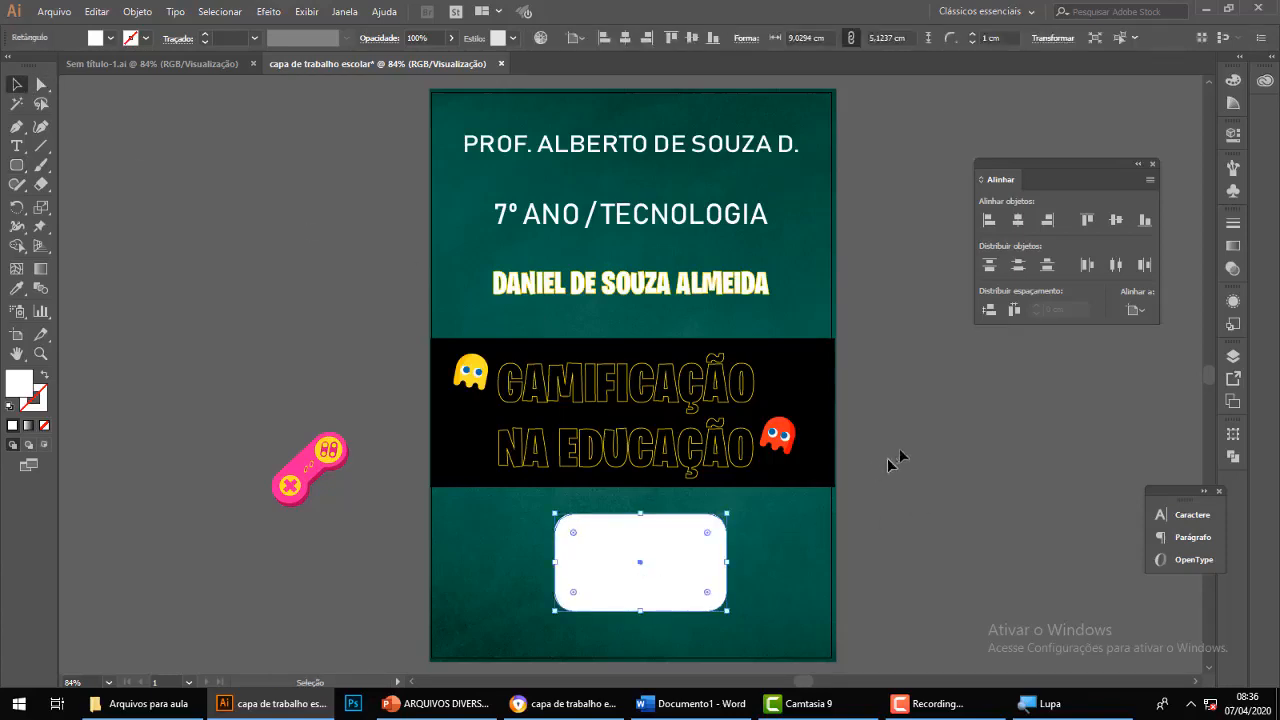
{"action": "left_click", "coordinate": [885, 528]}
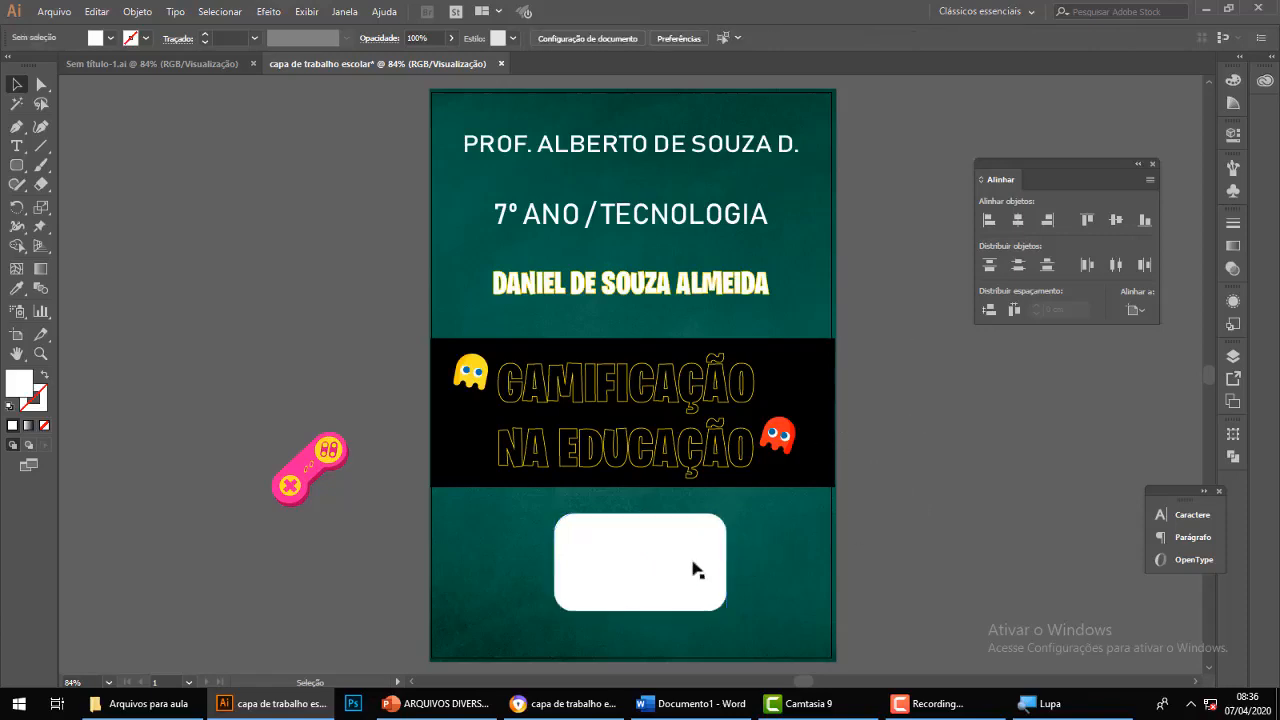
{"action": "left_click", "coordinate": [692, 565]}
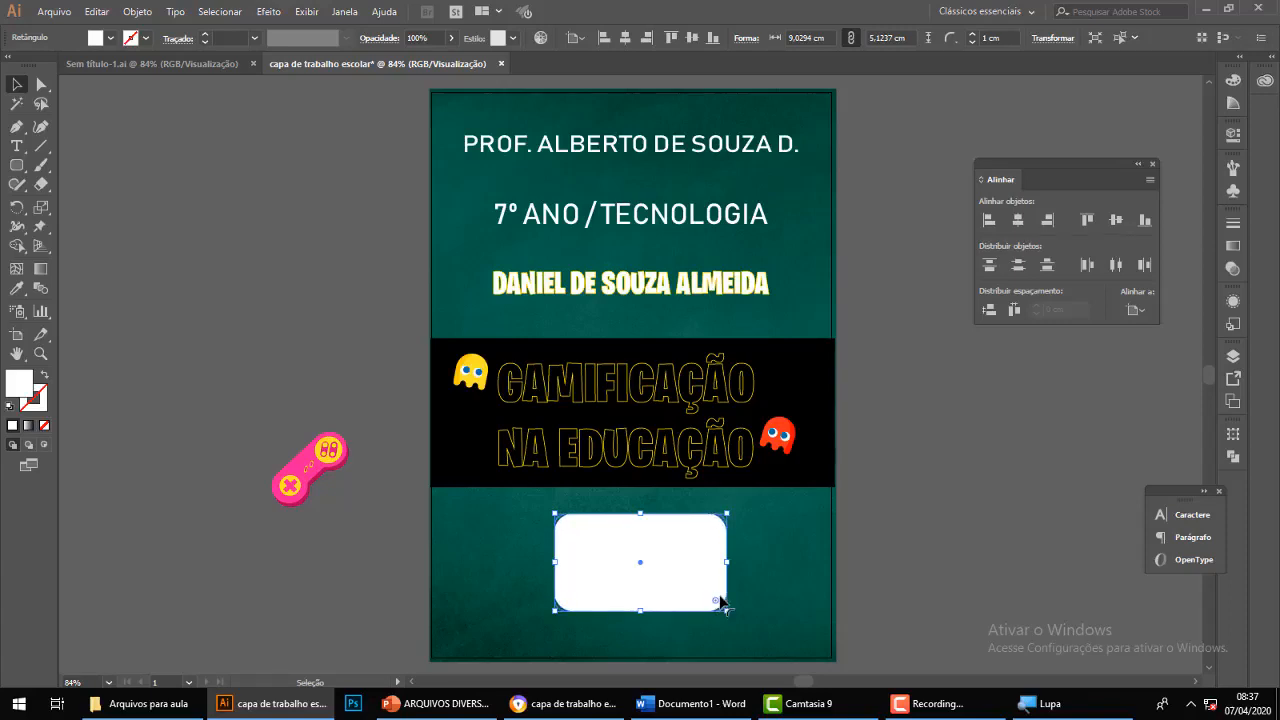
{"action": "left_click", "coordinate": [932, 571]}
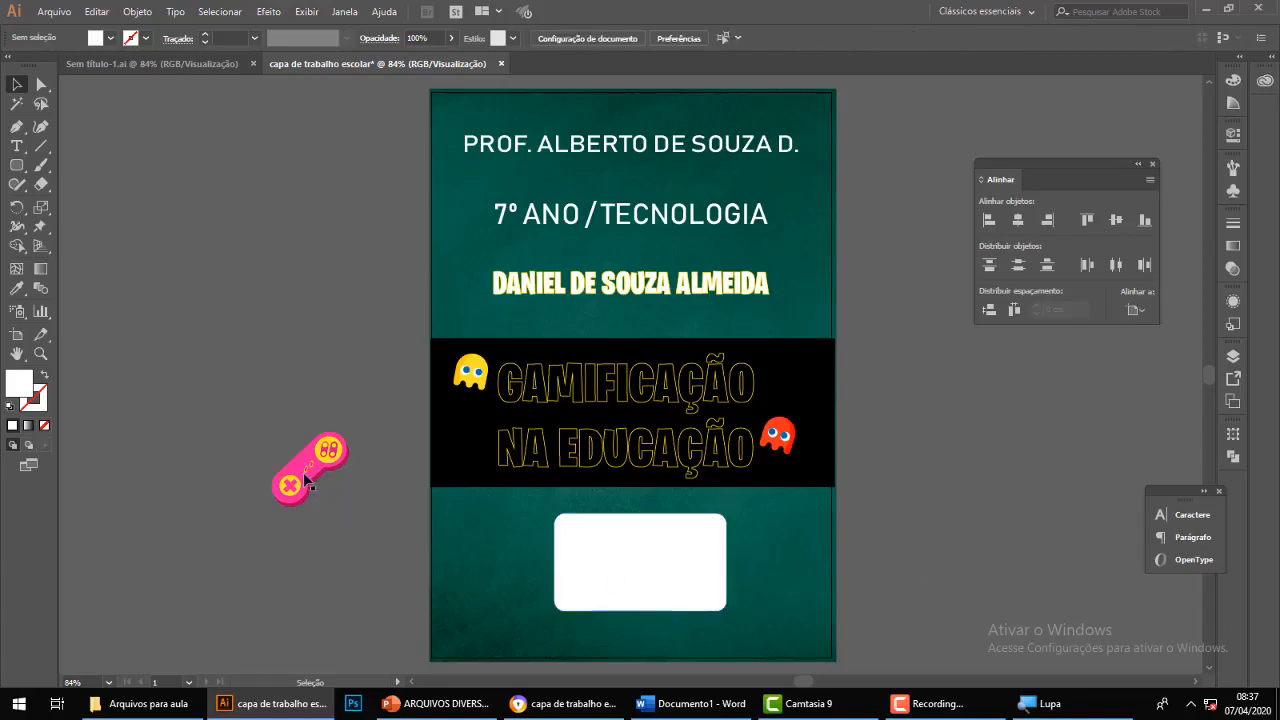
Set the white rounded rectangle's opacity to 23% and deselect it.
{"action": "left_click", "coordinate": [633, 552]}
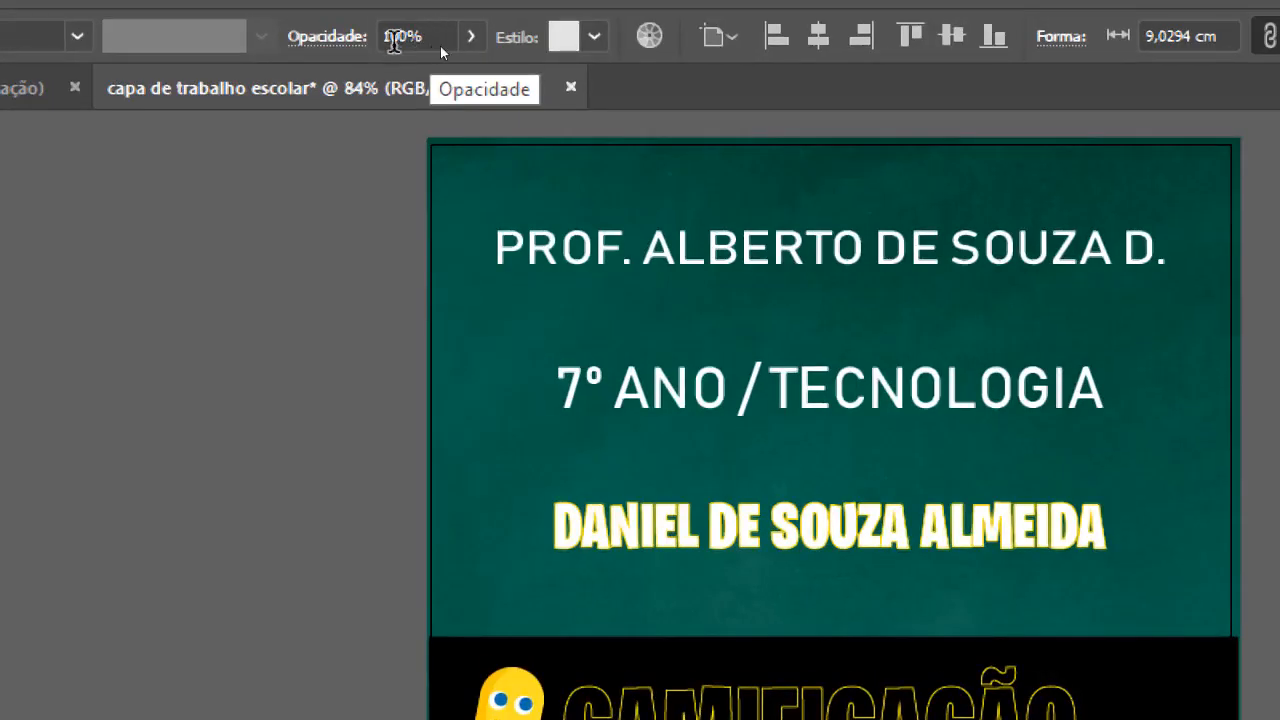
{"action": "left_click", "coordinate": [469, 37]}
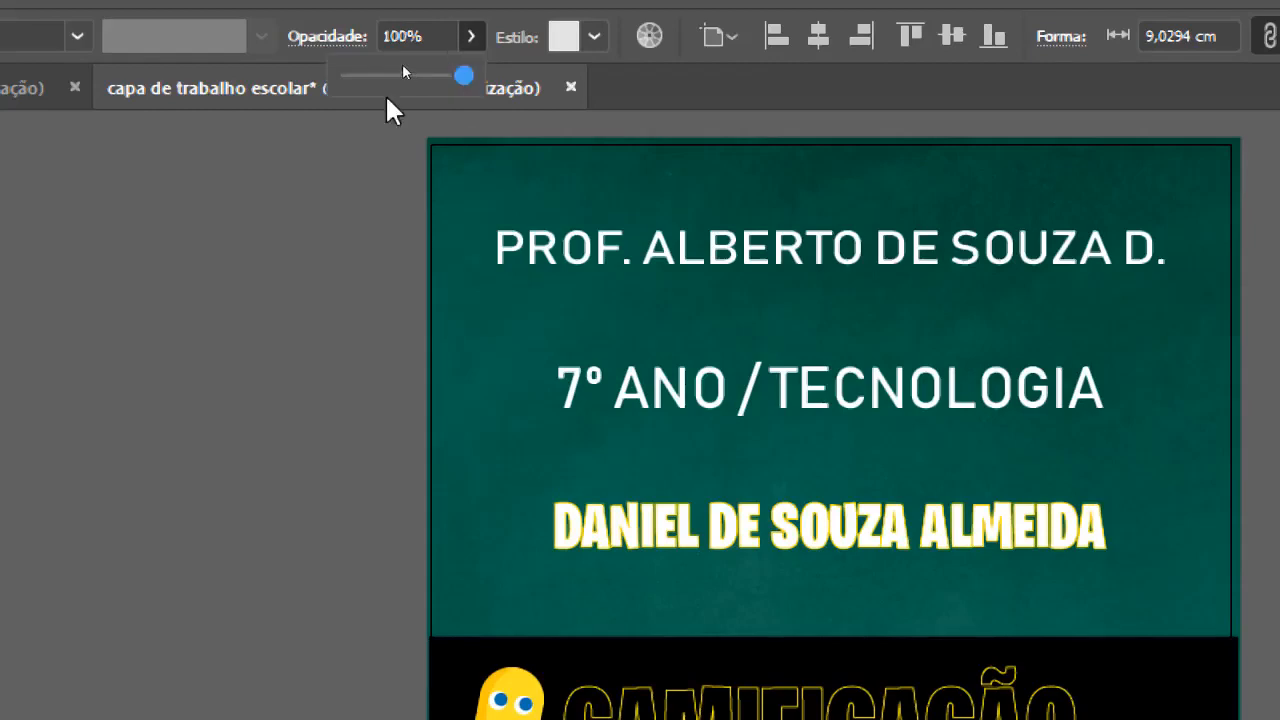
{"action": "left_click", "coordinate": [388, 76]}
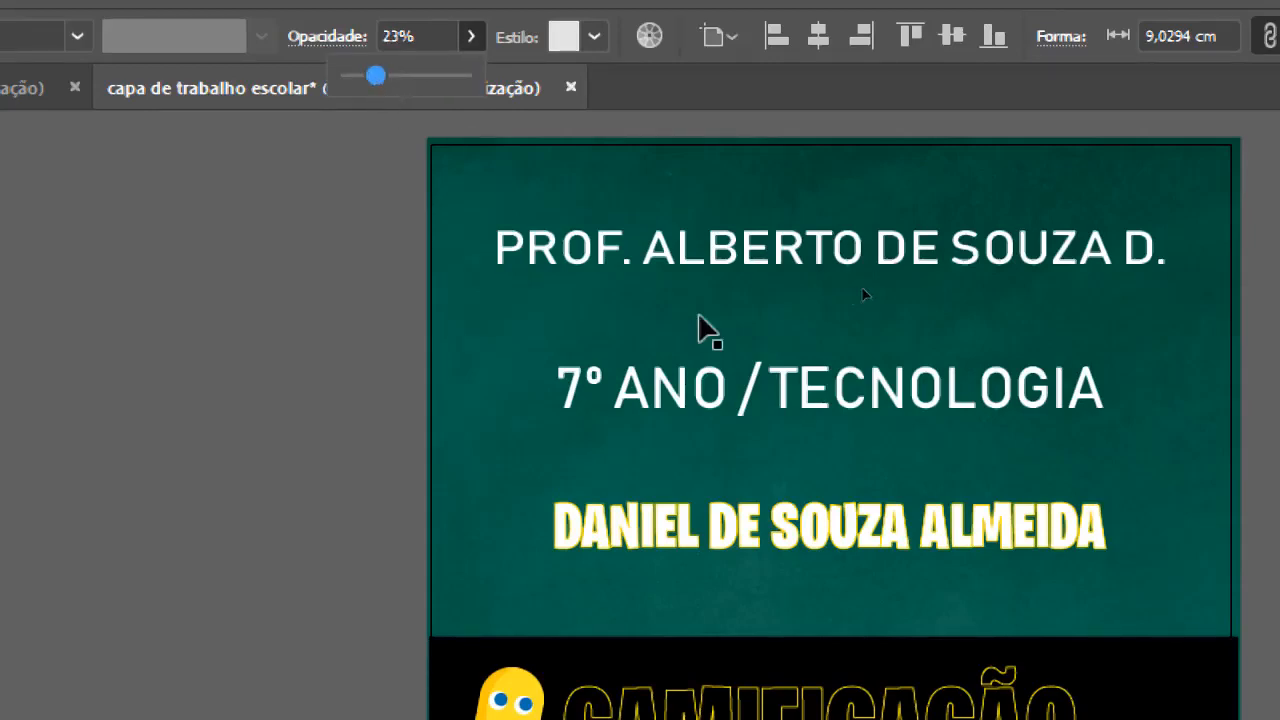
{"action": "scroll", "coordinate": [700, 329], "scroll_direction": "down", "scroll_amount": 8}
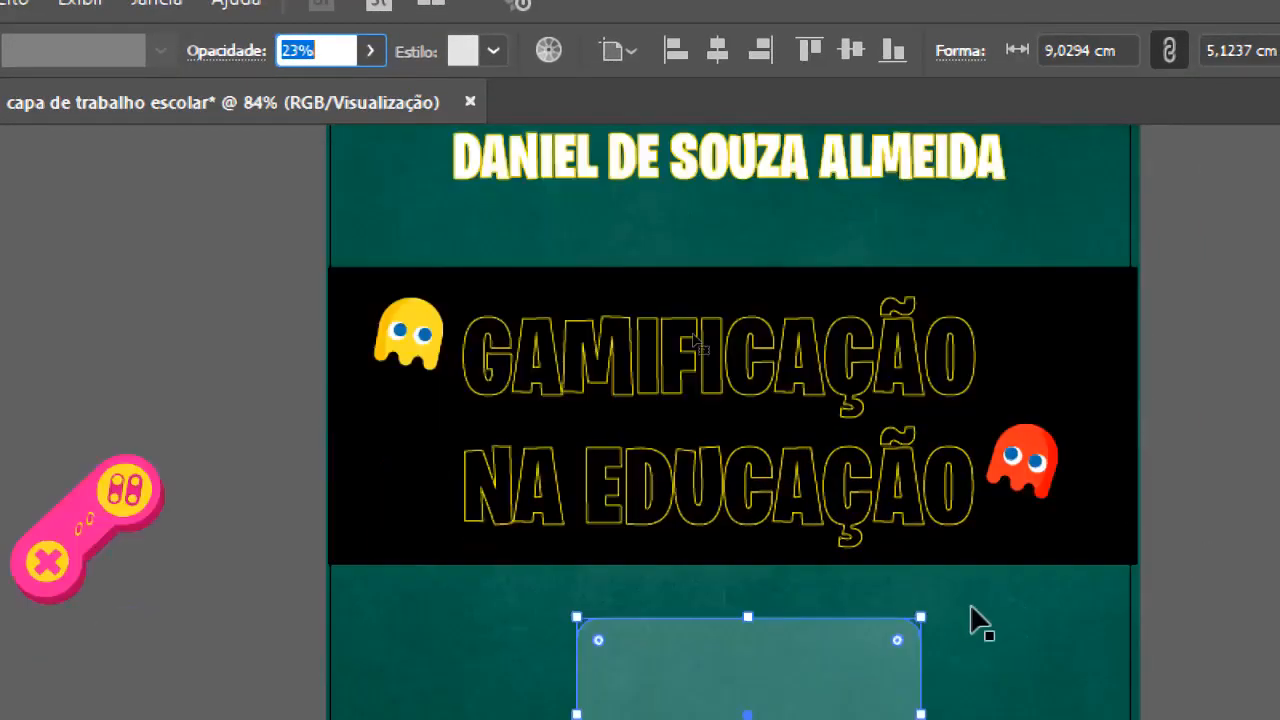
{"action": "scroll", "coordinate": [848, 640], "scroll_direction": "down", "scroll_amount": 2}
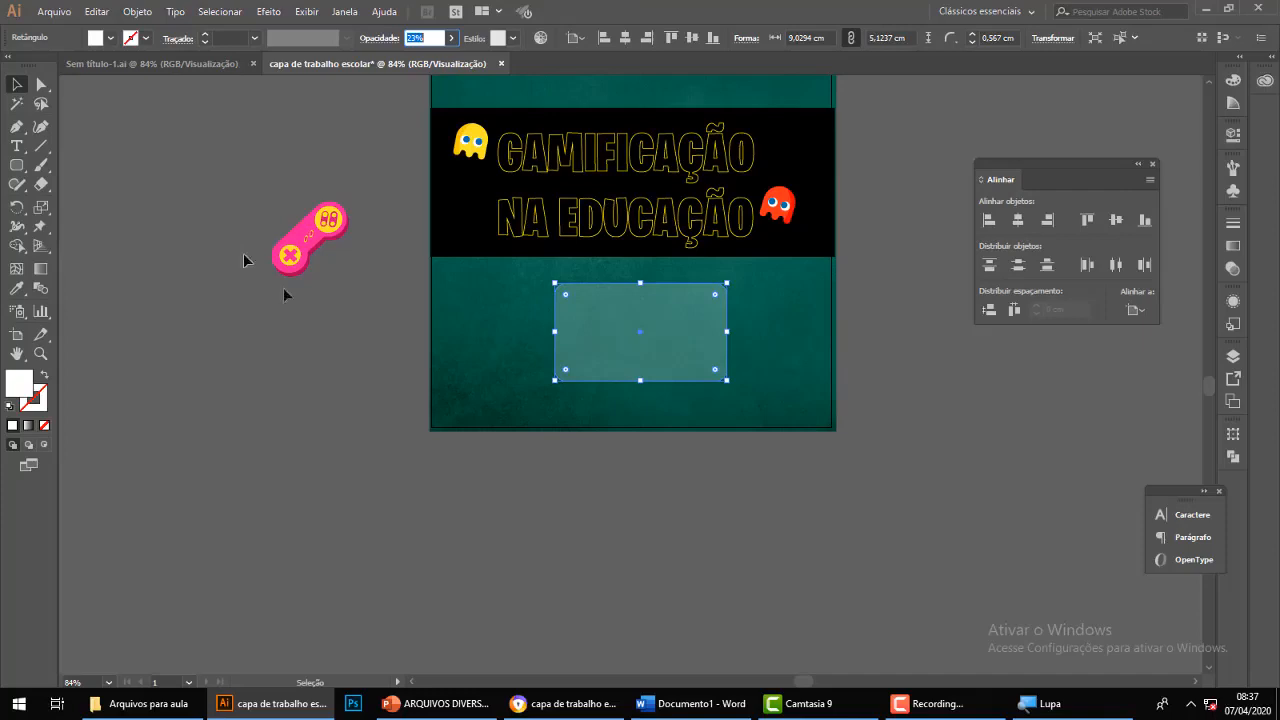
{"action": "left_click", "coordinate": [78, 600]}
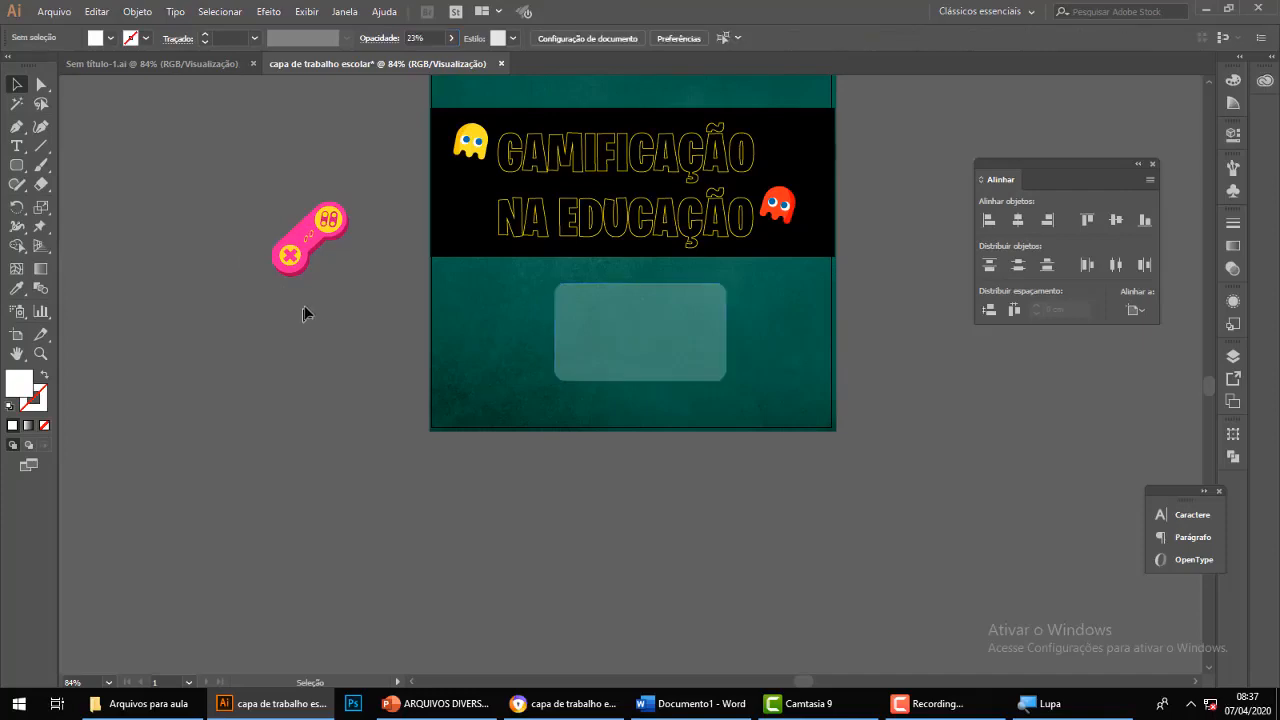
Move the pink controller back onto the page, over the middle of the translucent rounded rectangle.
{"action": "left_click", "coordinate": [310, 253]}
{"action": "left_click_drag", "start_coordinate": [312, 250], "coordinate": [641, 323]}
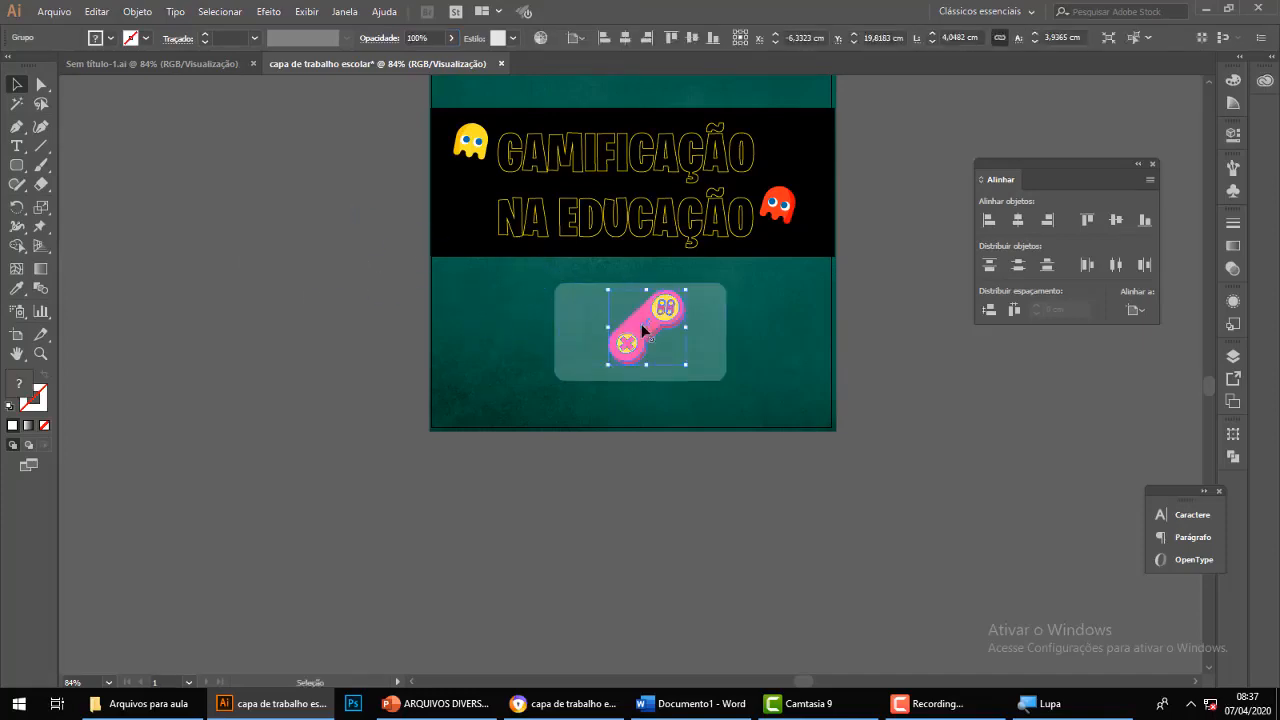
{"action": "left_click", "coordinate": [963, 386]}
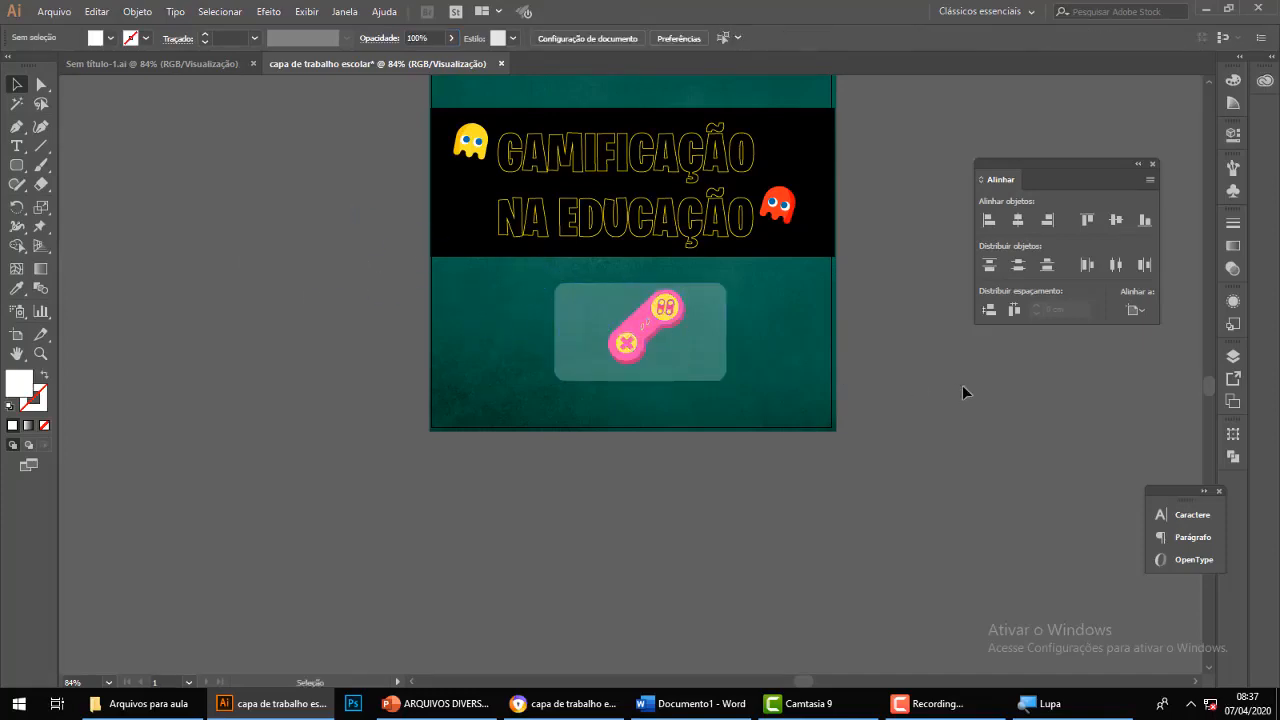
Move the translucent rectangle aside, down toward the page's lower-right corner, and bring the pink controller to the front.
{"action": "left_click", "coordinate": [662, 325]}
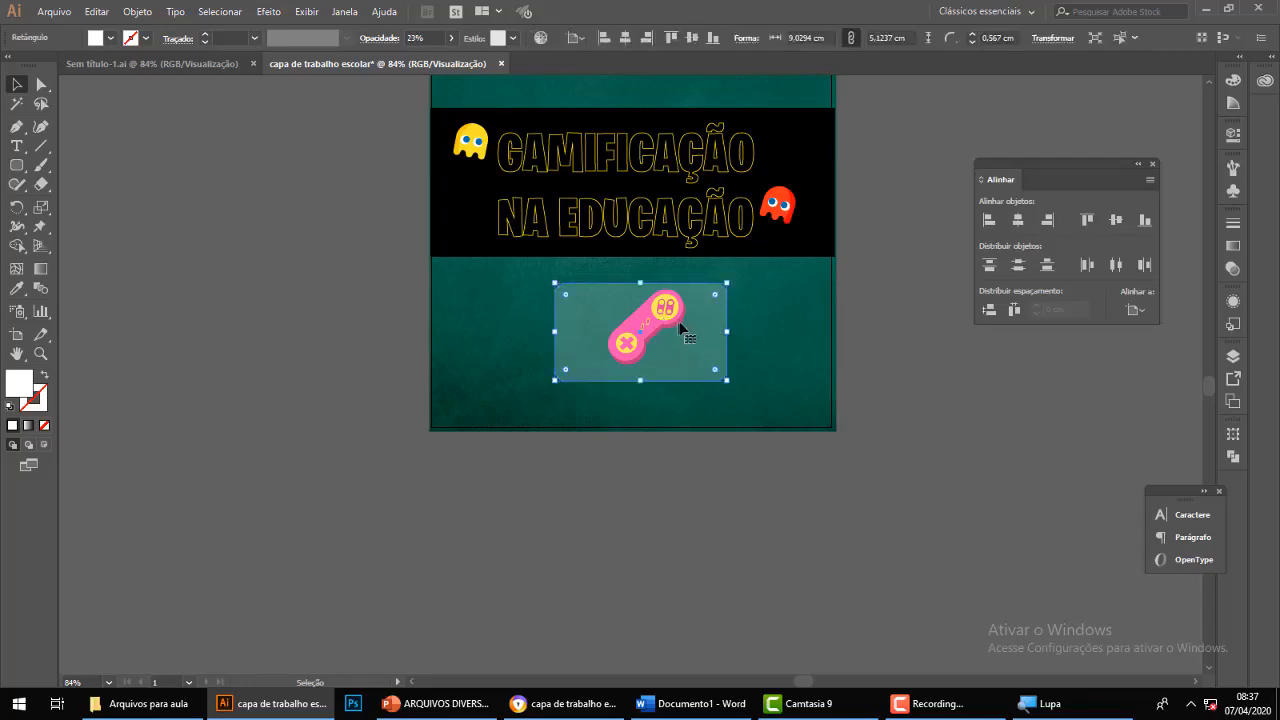
{"action": "left_click_drag", "start_coordinate": [701, 345], "coordinate": [820, 388]}
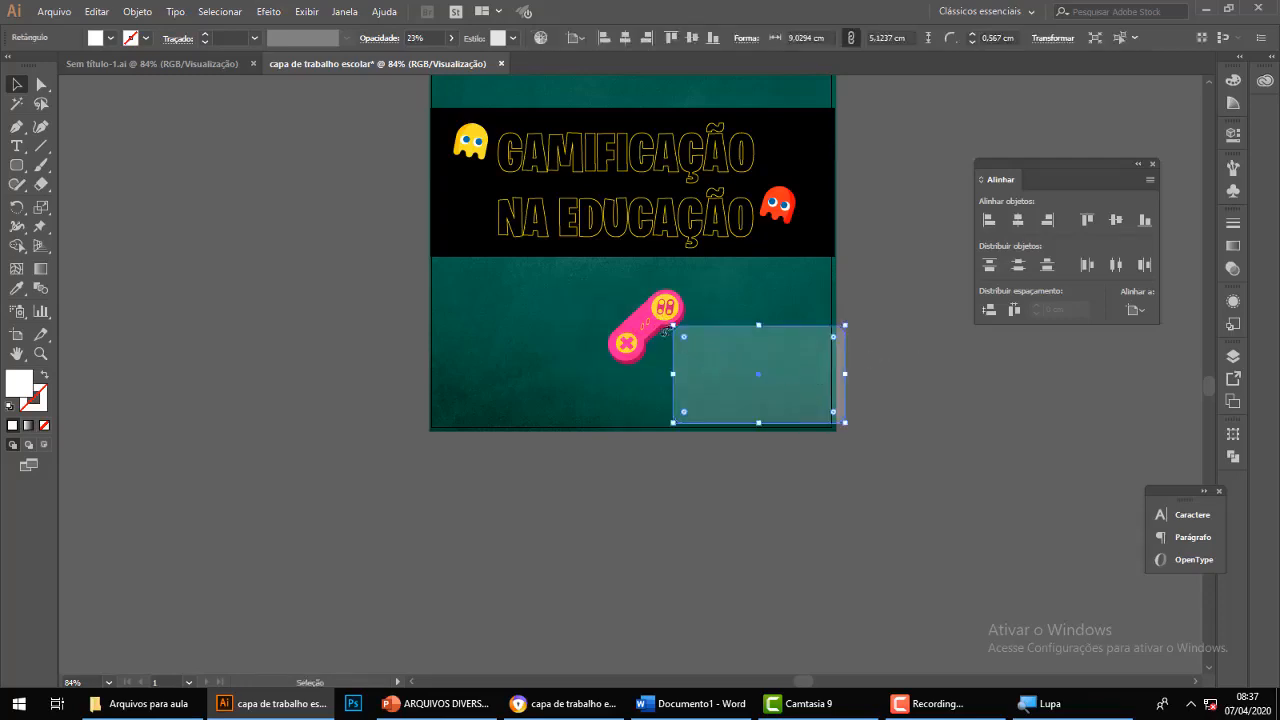
{"action": "left_click", "coordinate": [650, 324]}
{"action": "right_click", "coordinate": [650, 324]}
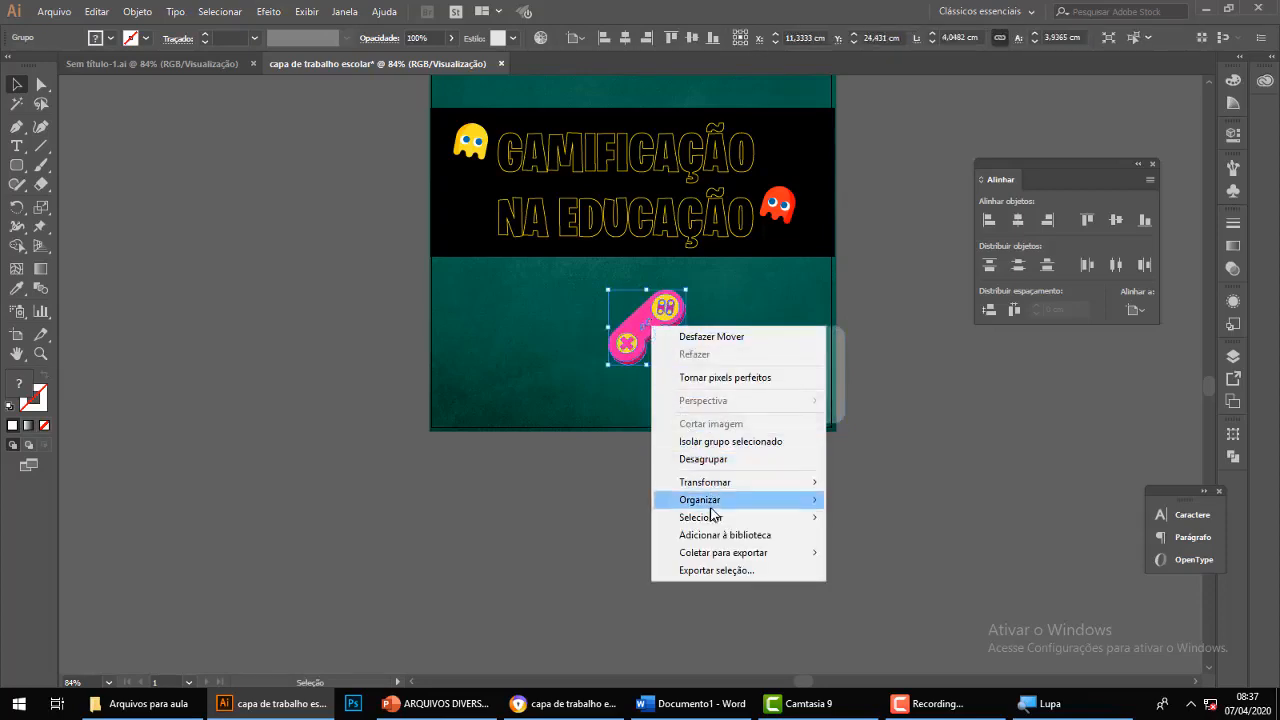
{"action": "mouse_move", "coordinate": [725, 505]}
{"action": "left_click", "coordinate": [867, 499]}
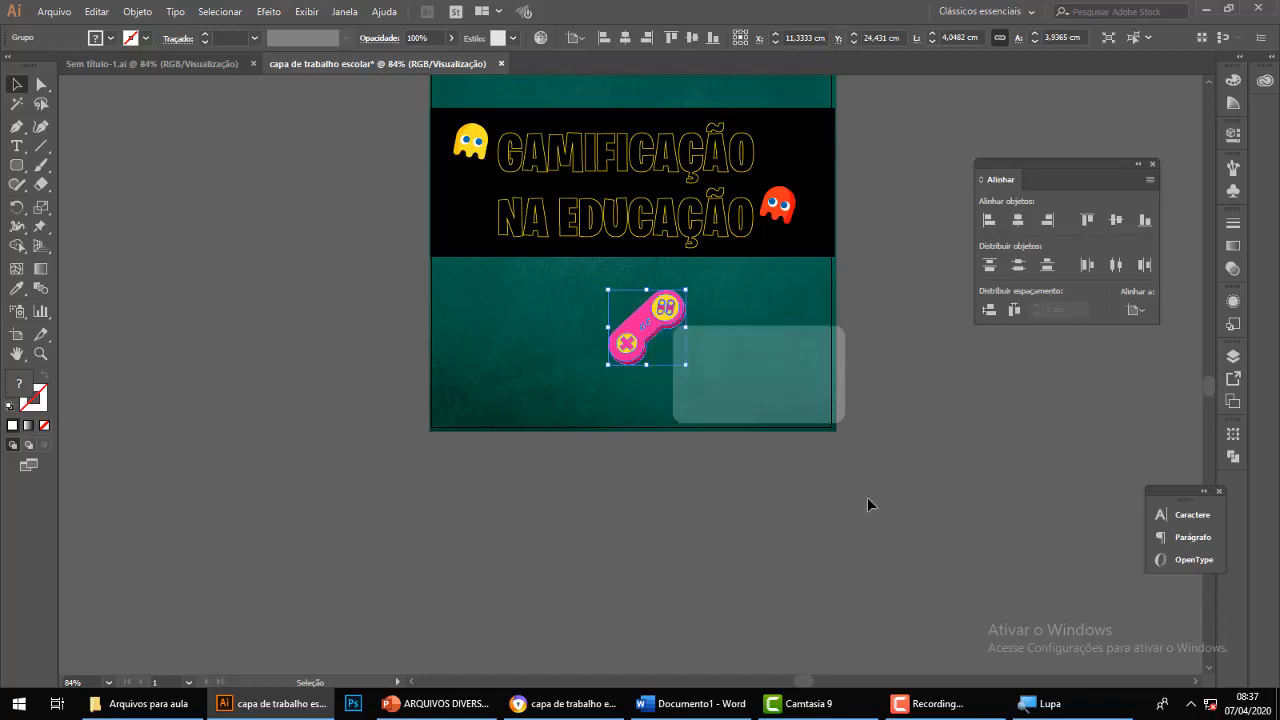
Move the translucent rectangle back behind the pink controller so the controller sits in its middle, and deselect it.
{"action": "left_click", "coordinate": [665, 372]}
{"action": "left_click", "coordinate": [650, 346]}
{"action": "left_click_drag", "start_coordinate": [757, 375], "coordinate": [638, 329]}
{"action": "left_click", "coordinate": [909, 371]}
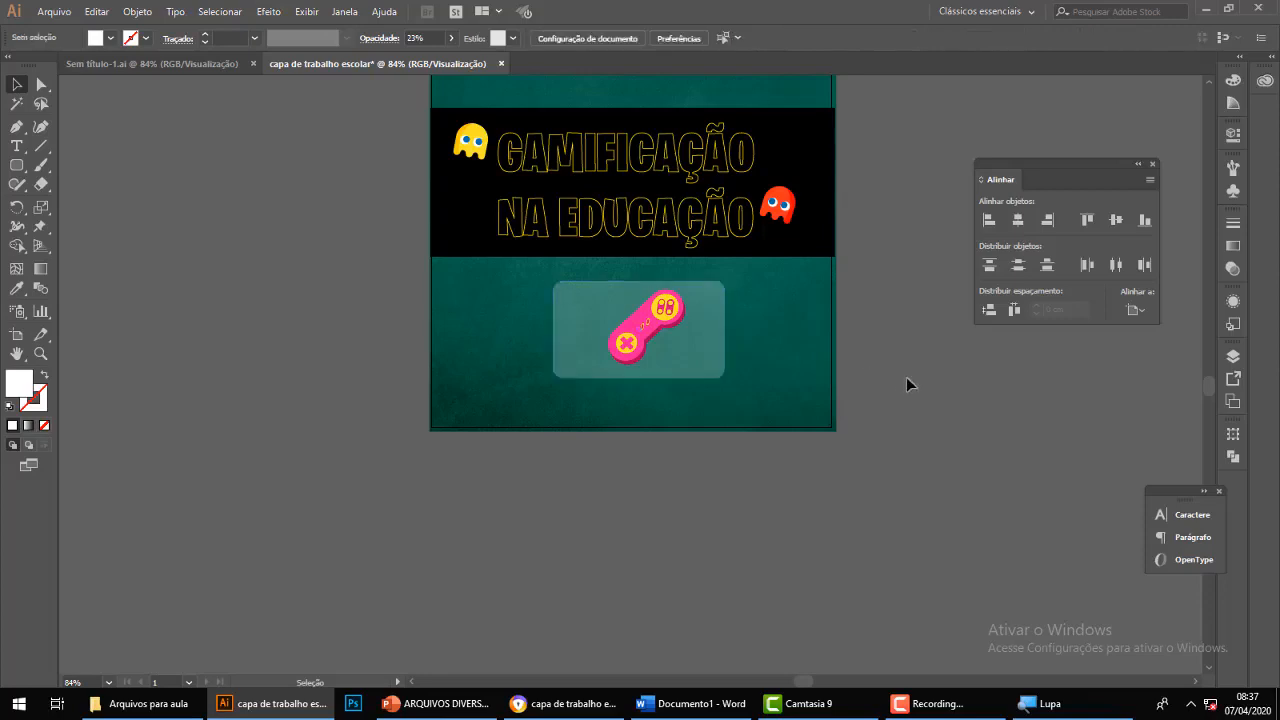
Lower the pink controller's opacity to about 61% and deselect it.
{"action": "left_click", "coordinate": [645, 343]}
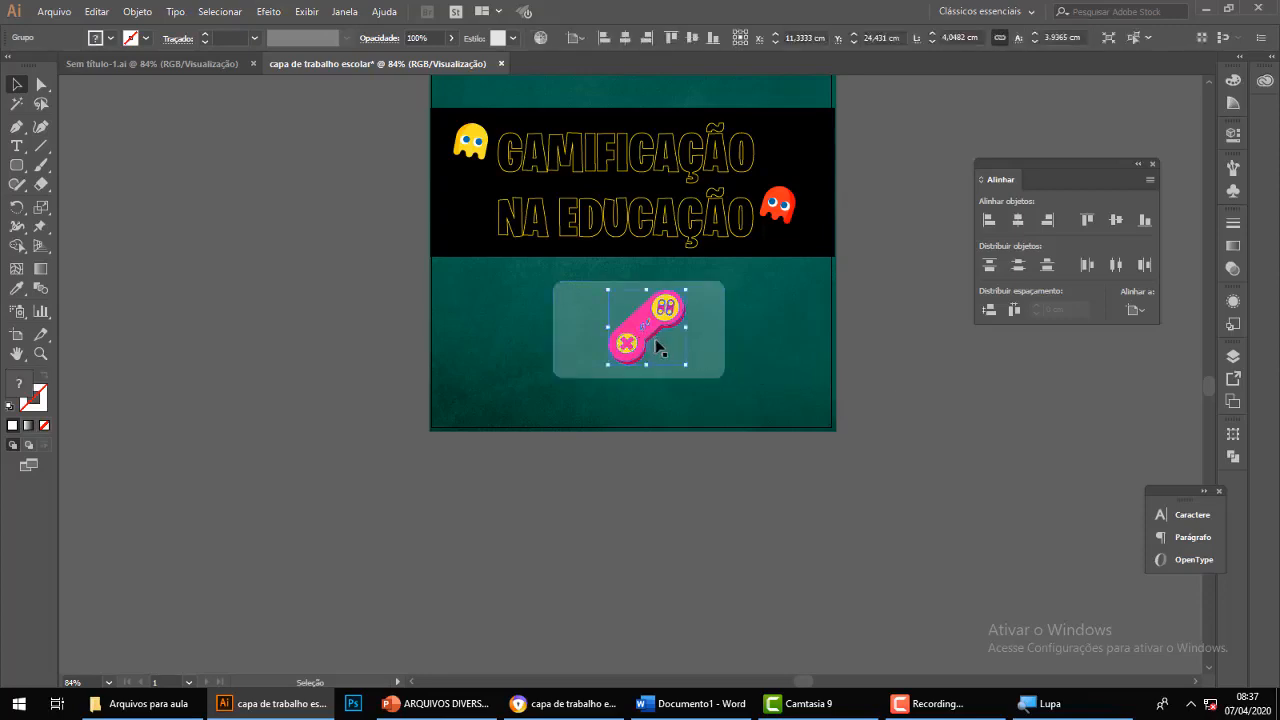
{"action": "left_click", "coordinate": [451, 40]}
{"action": "left_click_drag", "start_coordinate": [444, 60], "coordinate": [427, 62]}
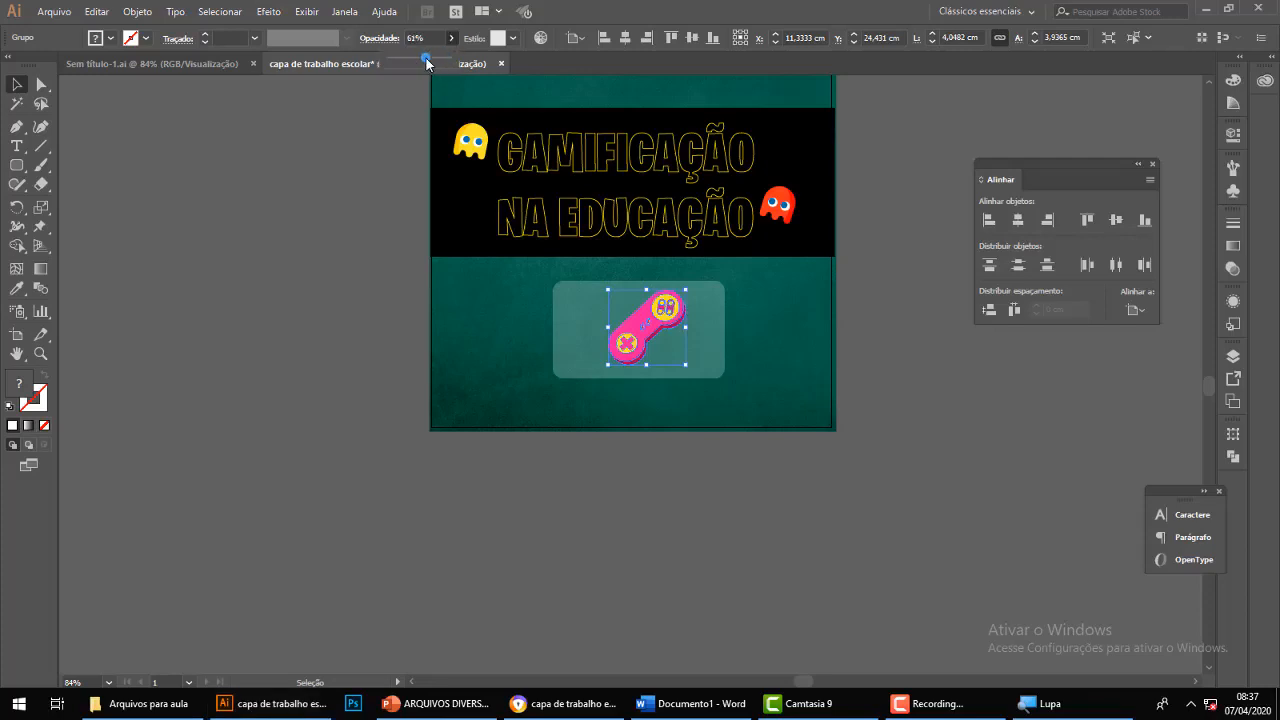
{"action": "left_click", "coordinate": [364, 257]}
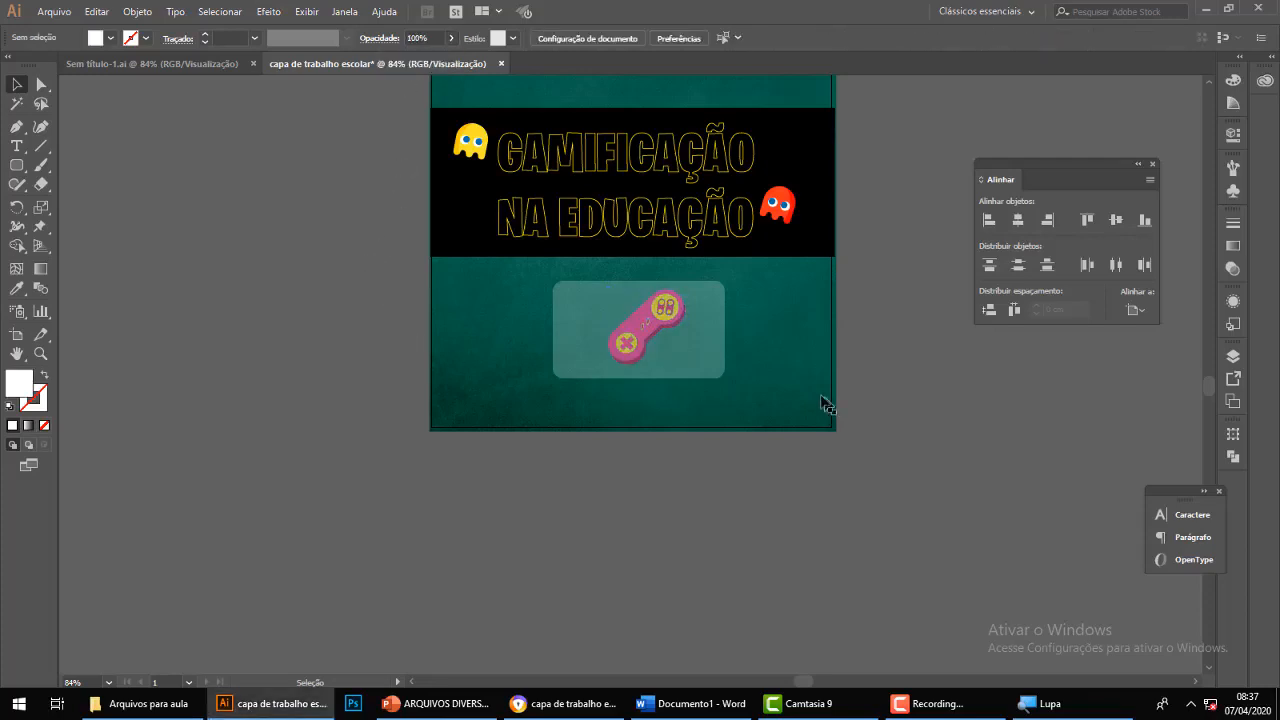
{"action": "scroll", "coordinate": [930, 395], "scroll_direction": "up", "scroll_amount": 1}
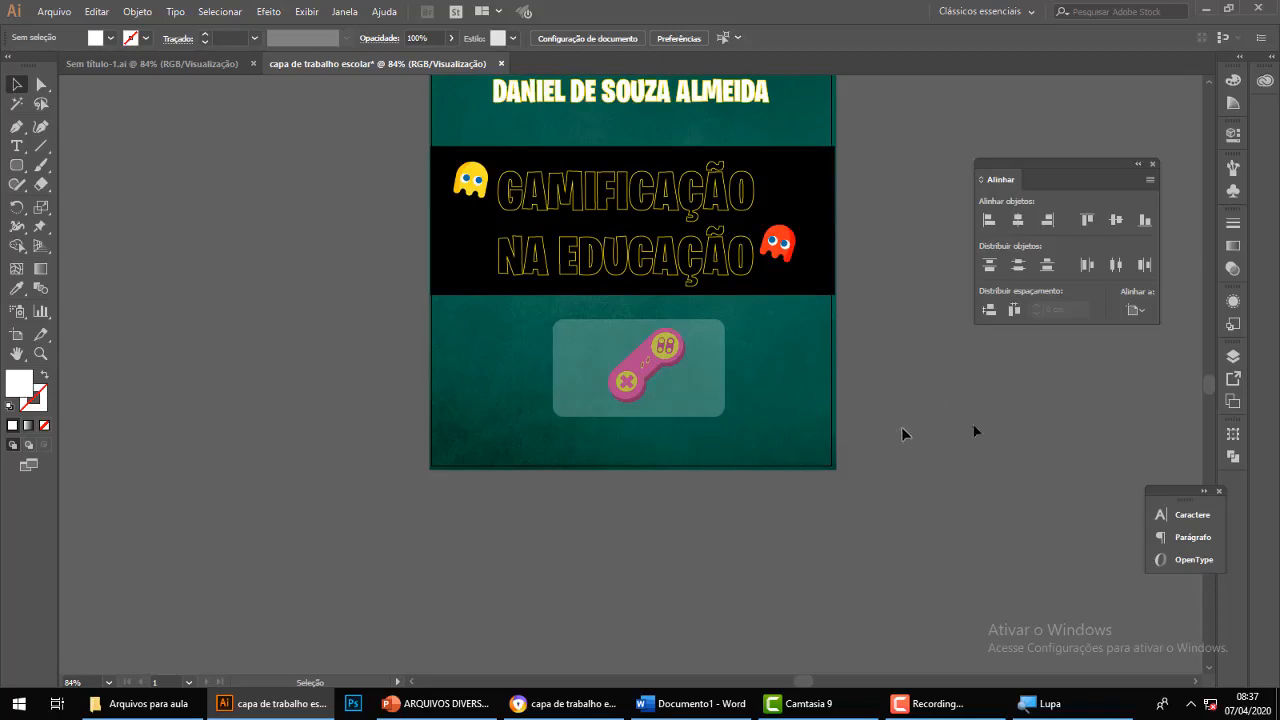
{"action": "scroll", "coordinate": [979, 391], "scroll_direction": "up", "scroll_amount": 3}
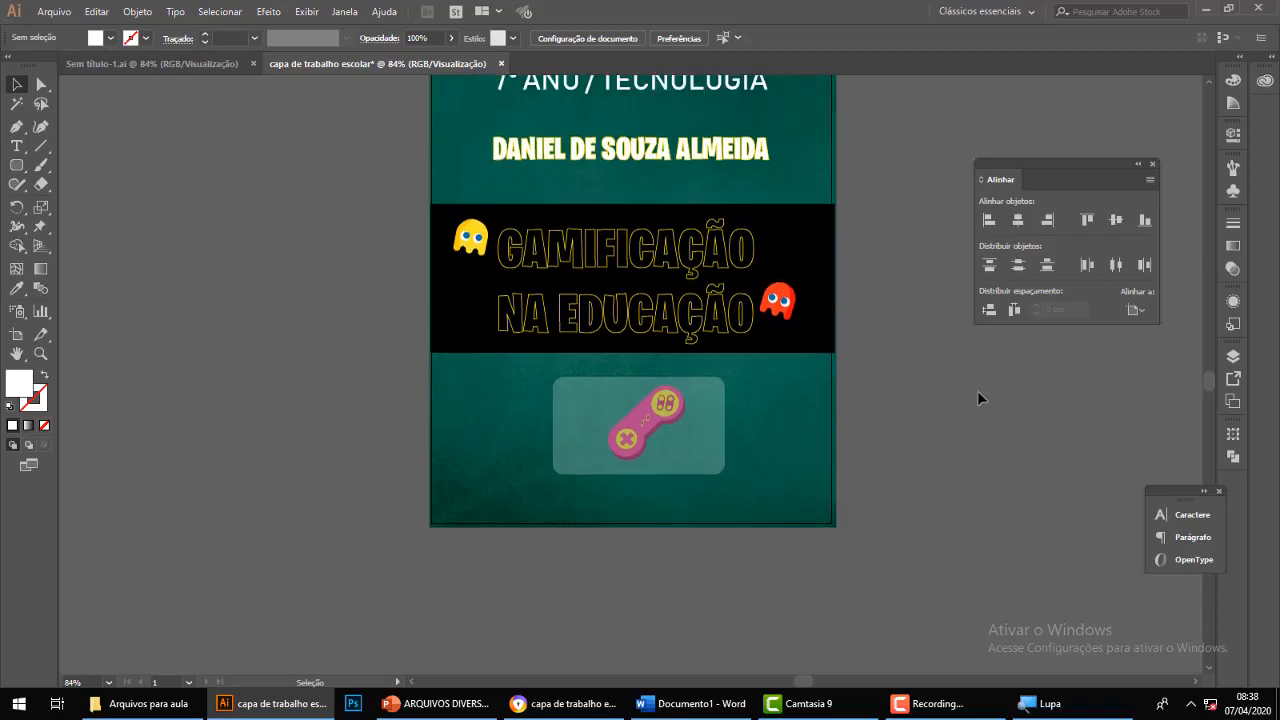
{"action": "scroll", "coordinate": [979, 397], "scroll_direction": "up", "scroll_amount": 2}
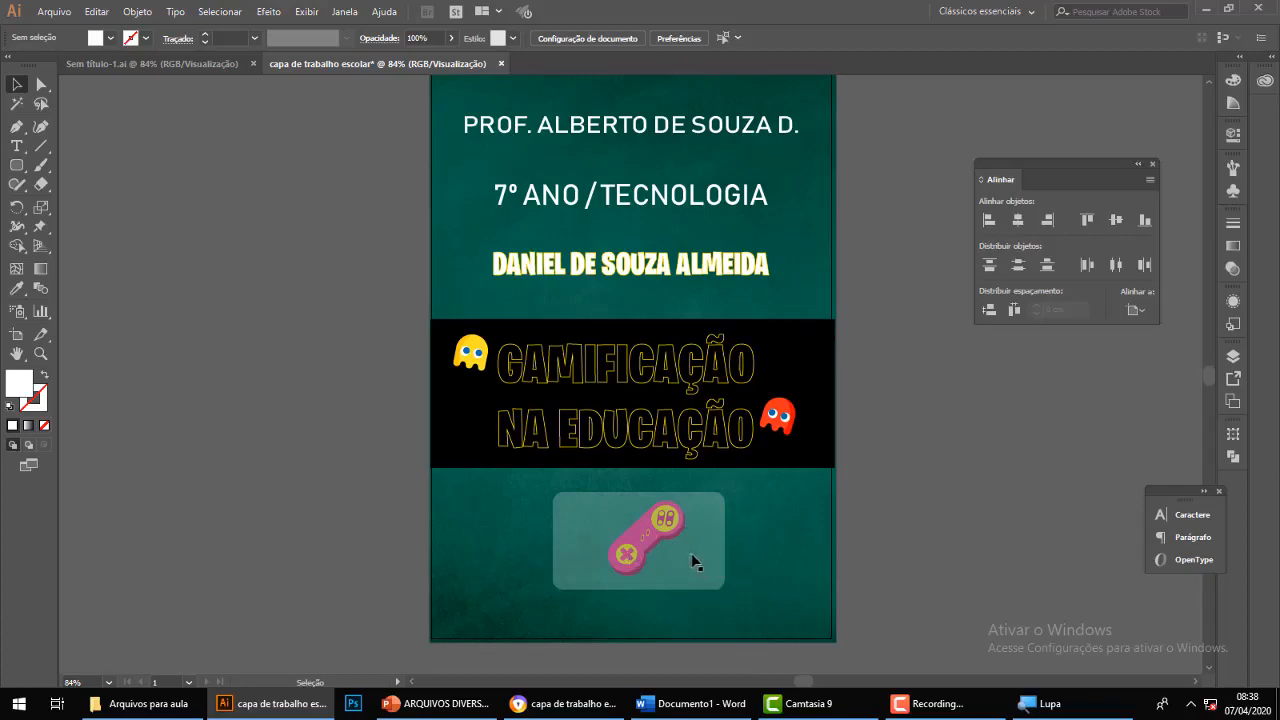
{"action": "scroll", "coordinate": [920, 484], "scroll_direction": "up", "scroll_amount": 1}
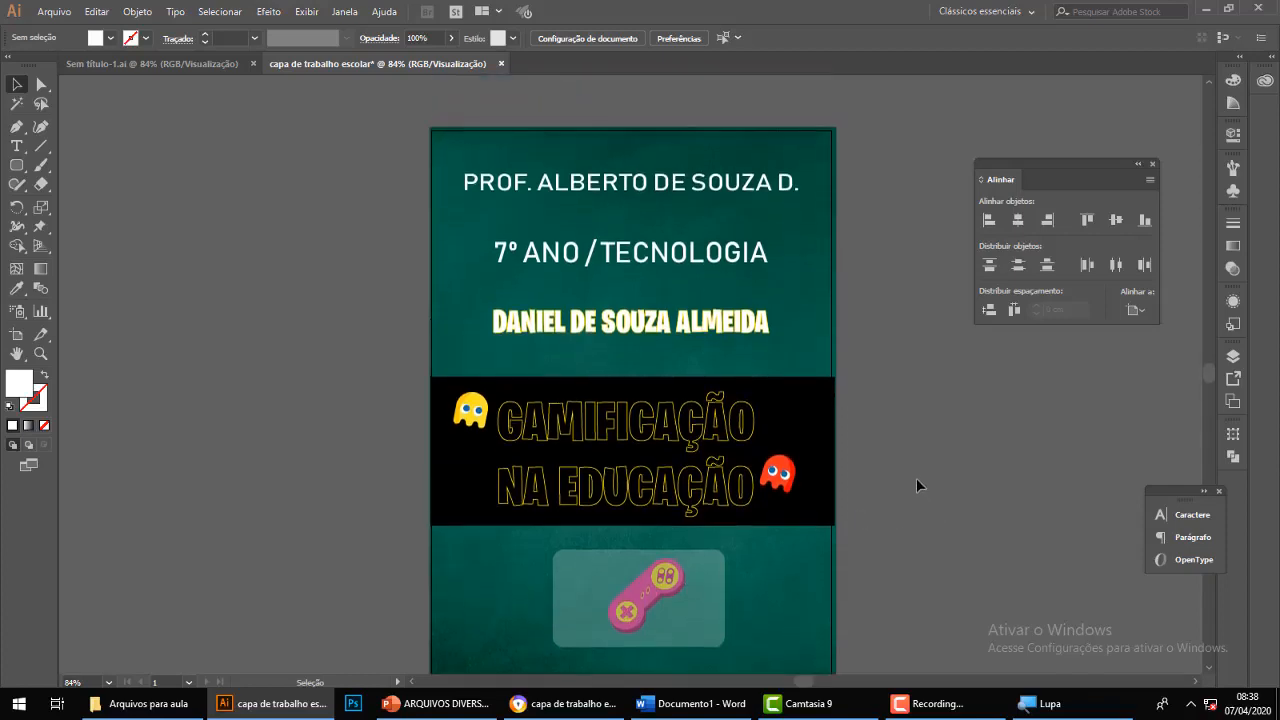
{"action": "scroll", "coordinate": [905, 468], "scroll_direction": "down", "scroll_amount": 3}
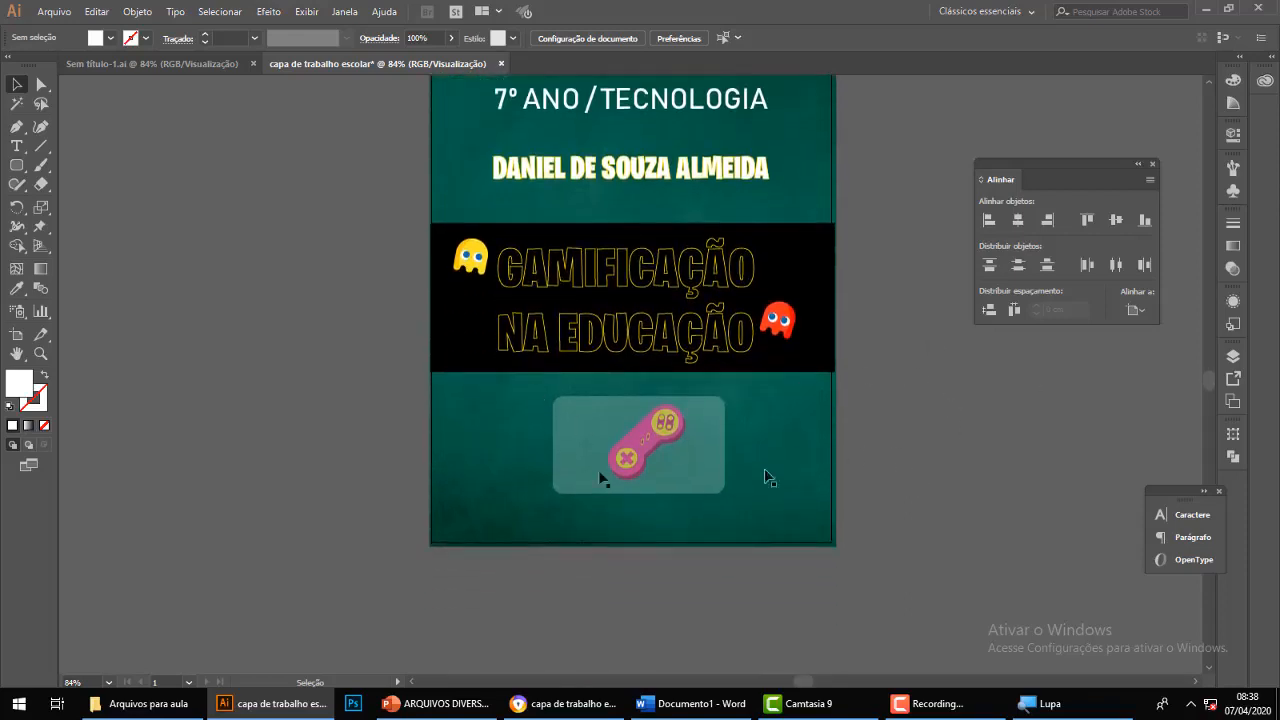
Center the pink controller and the translucent rounded rectangle horizontally on the page, one after the other, and deselect them.
{"action": "scroll", "coordinate": [872, 365], "scroll_direction": "up", "scroll_amount": 2}
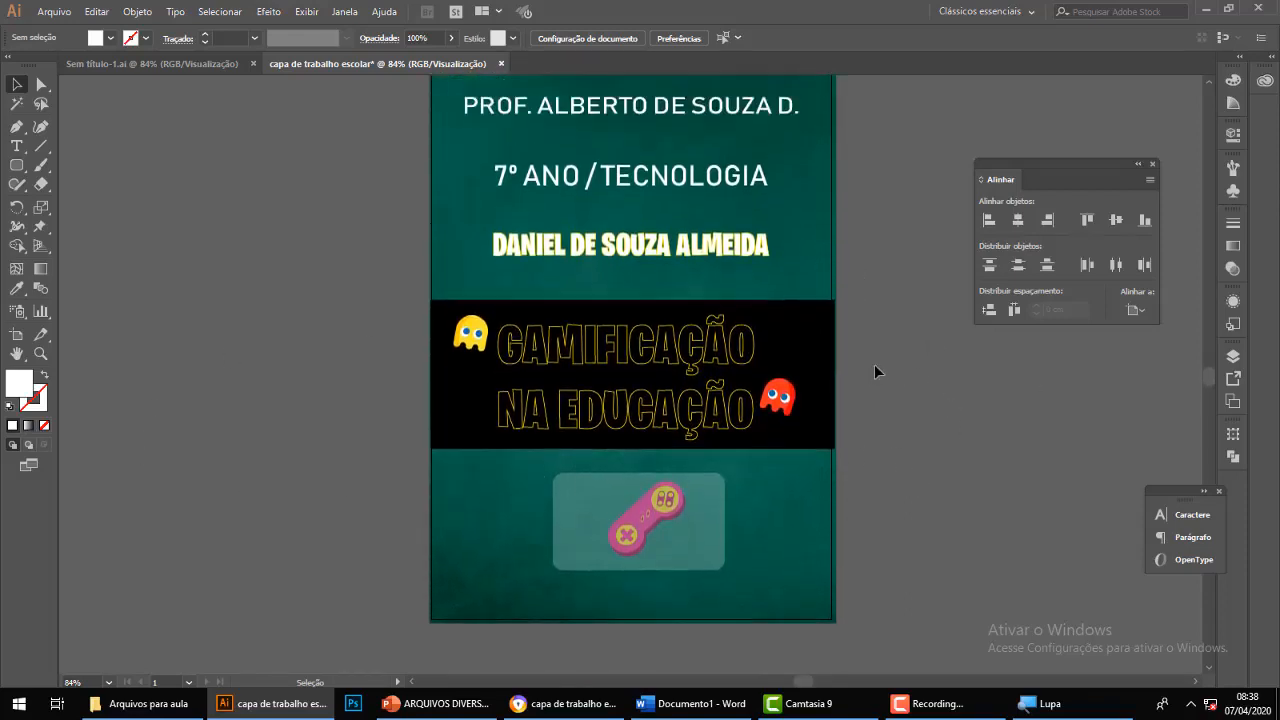
{"action": "scroll", "coordinate": [195, 390], "scroll_direction": "up", "scroll_amount": 1}
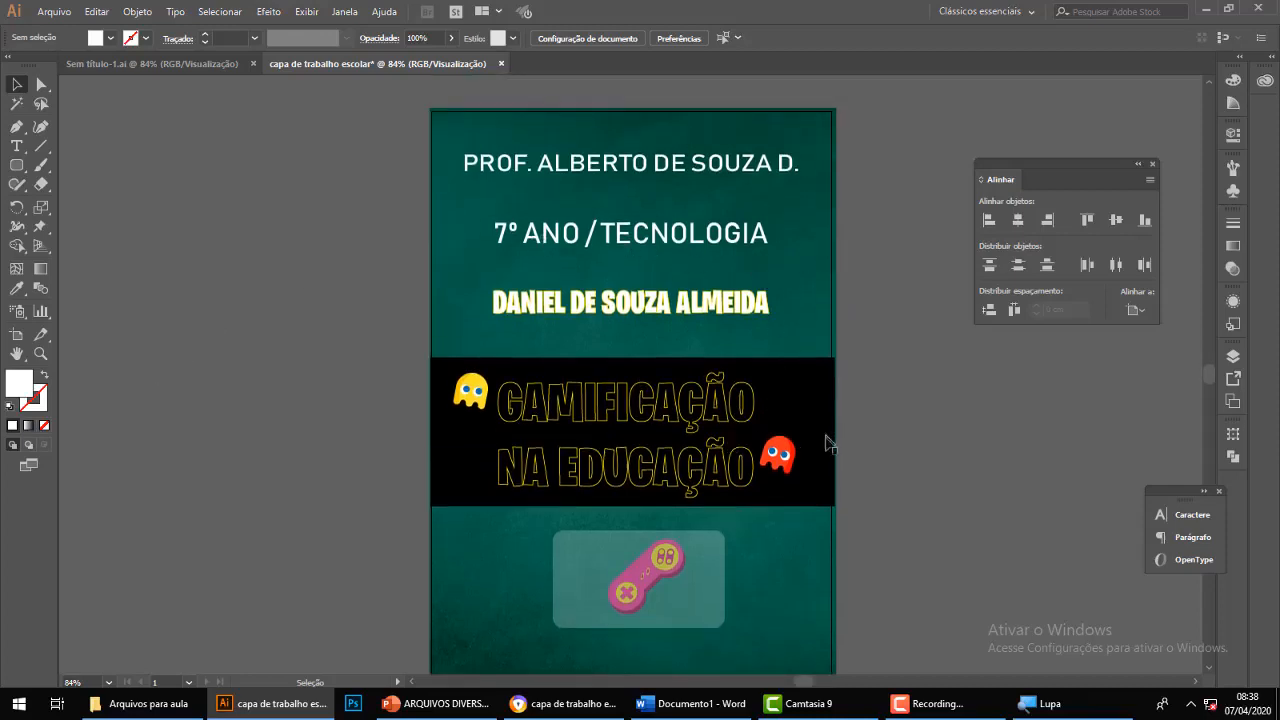
{"action": "scroll", "coordinate": [884, 528], "scroll_direction": "down", "scroll_amount": 1}
{"action": "left_click", "coordinate": [670, 510]}
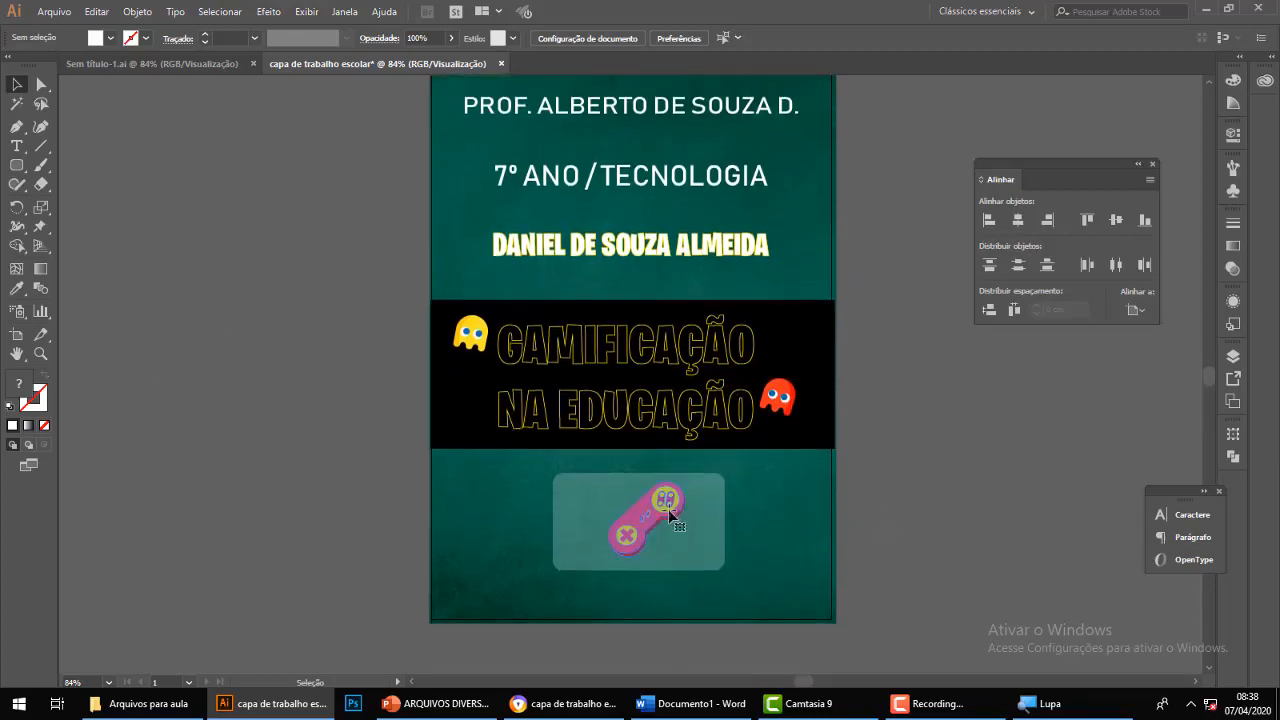
{"action": "left_click", "coordinate": [1016, 226]}
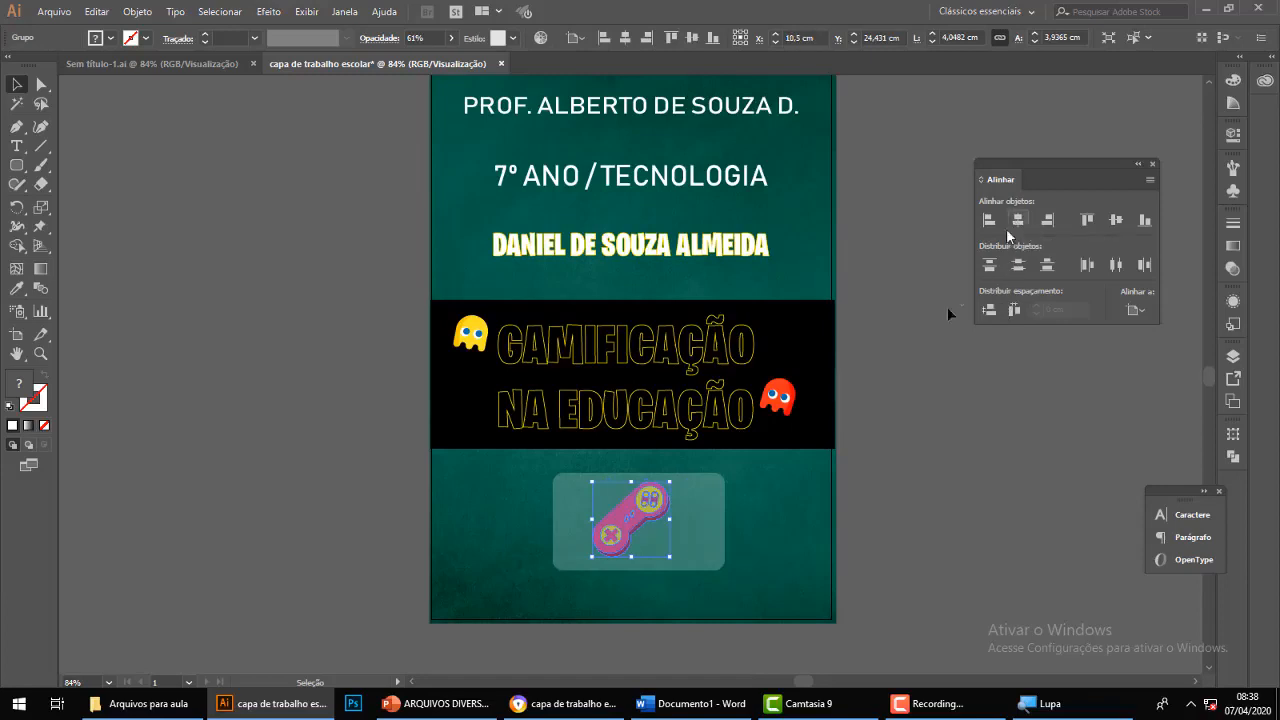
{"action": "left_click", "coordinate": [718, 521]}
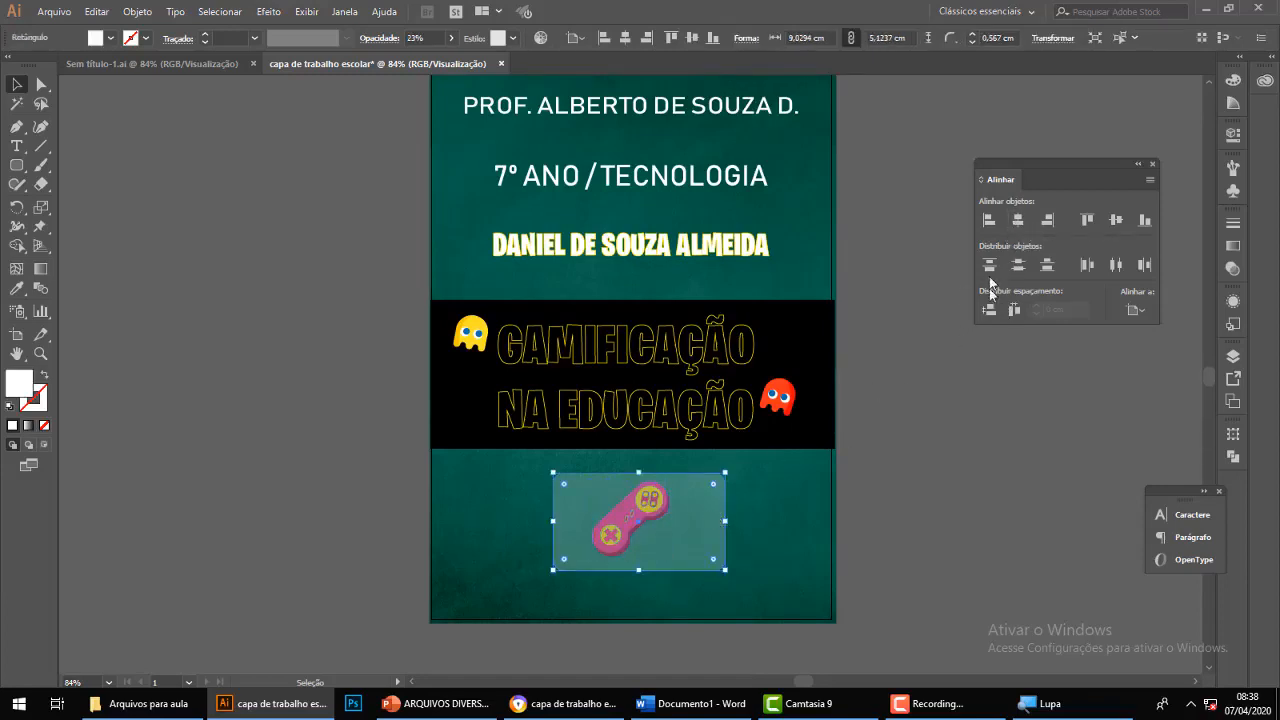
{"action": "left_click", "coordinate": [1017, 220]}
{"action": "left_click", "coordinate": [935, 603]}
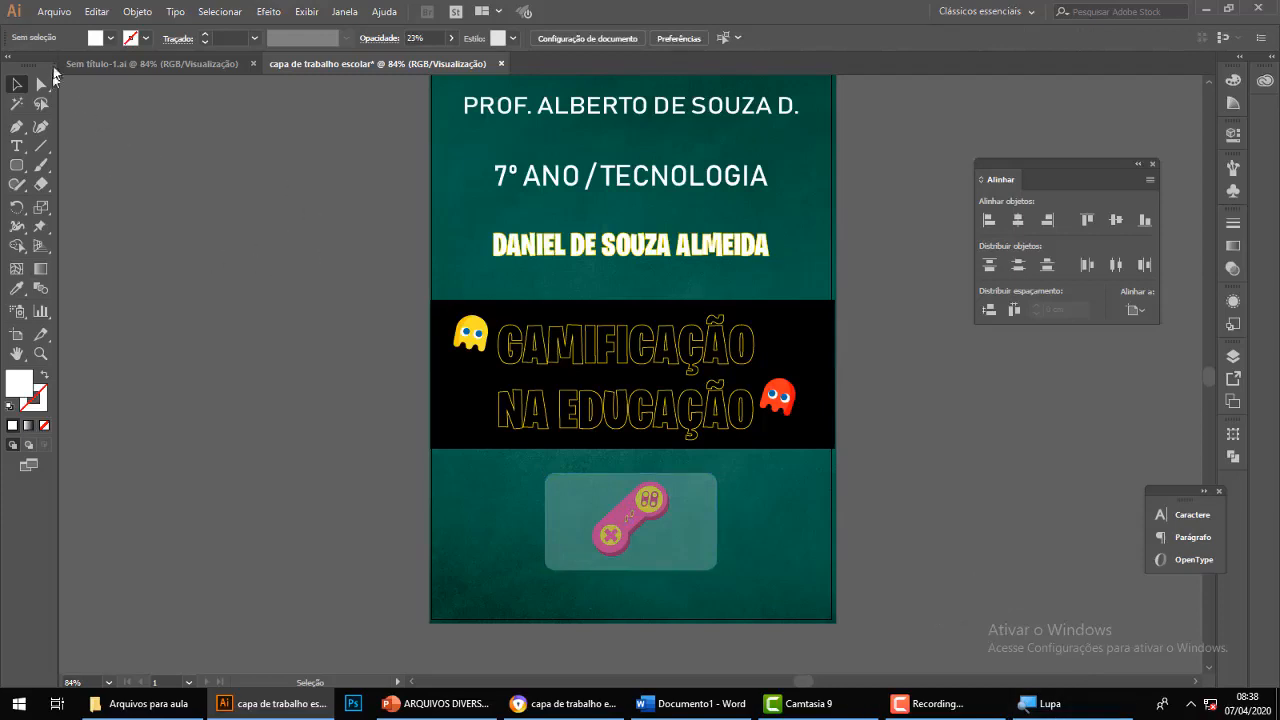
Start saving the document under Save As and go to the Desktop (Área de Trabalho) as its location.
{"action": "left_click", "coordinate": [55, 12]}
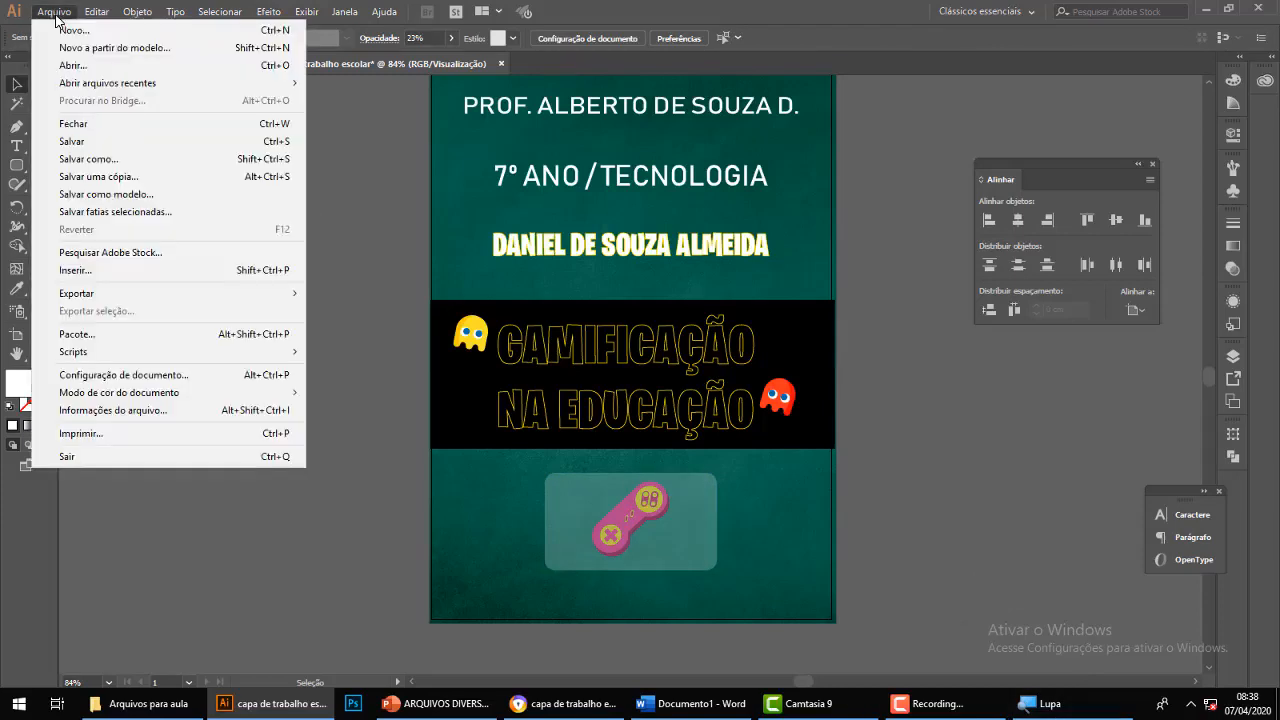
{"action": "left_click", "coordinate": [126, 160]}
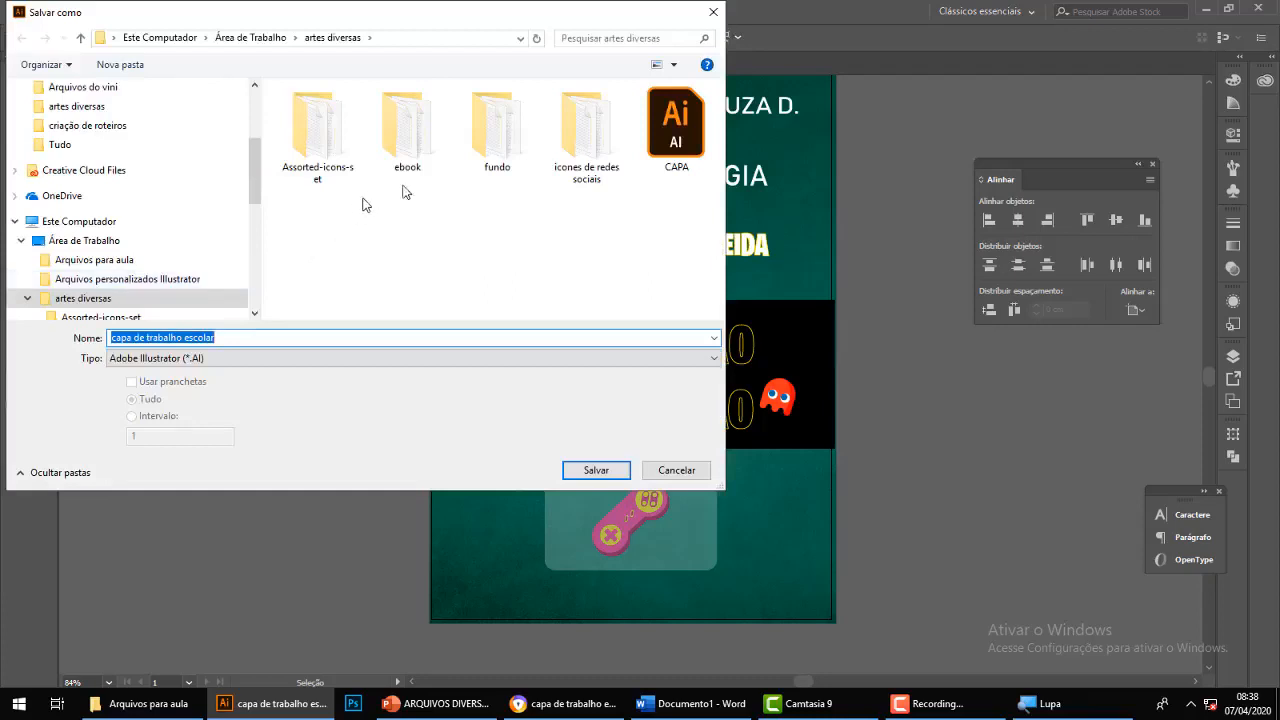
{"action": "scroll", "coordinate": [173, 243], "scroll_direction": "up", "scroll_amount": 1}
{"action": "scroll", "coordinate": [170, 240], "scroll_direction": "up", "scroll_amount": 2}
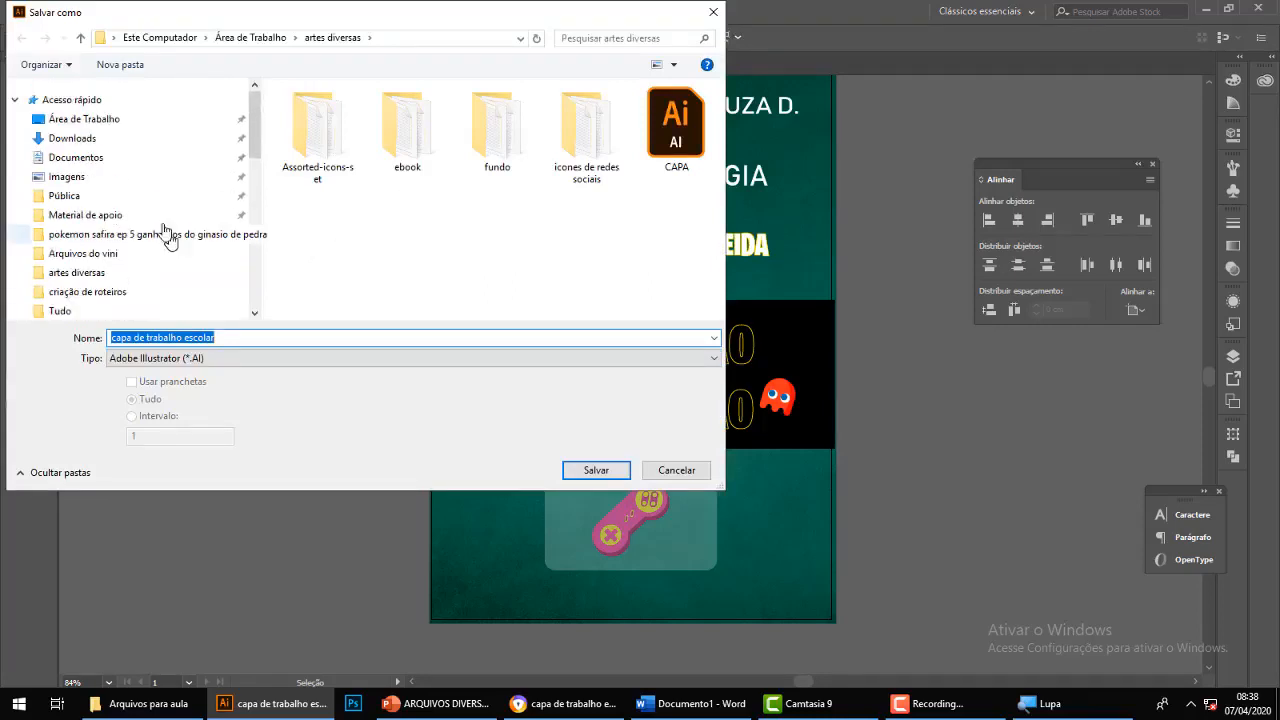
{"action": "left_click", "coordinate": [88, 120]}
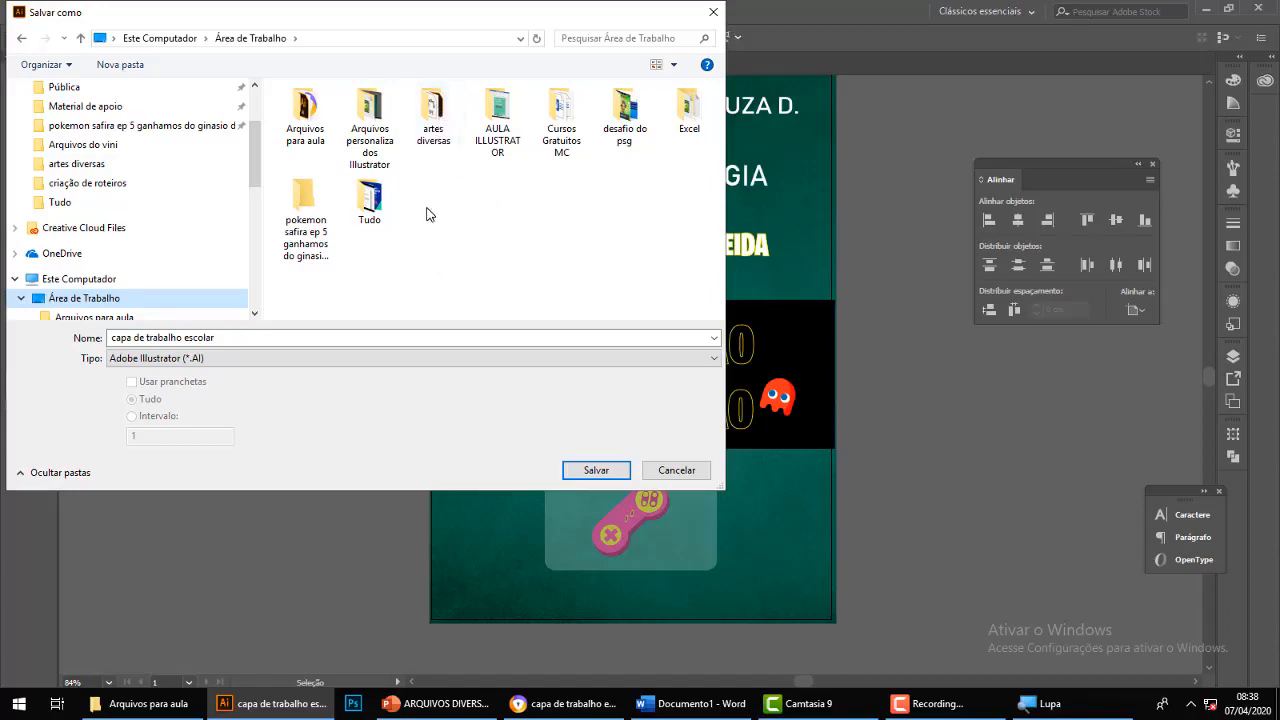
Create a new folder named "aula de artes graficas" on the Desktop.
{"action": "left_click", "coordinate": [128, 68]}
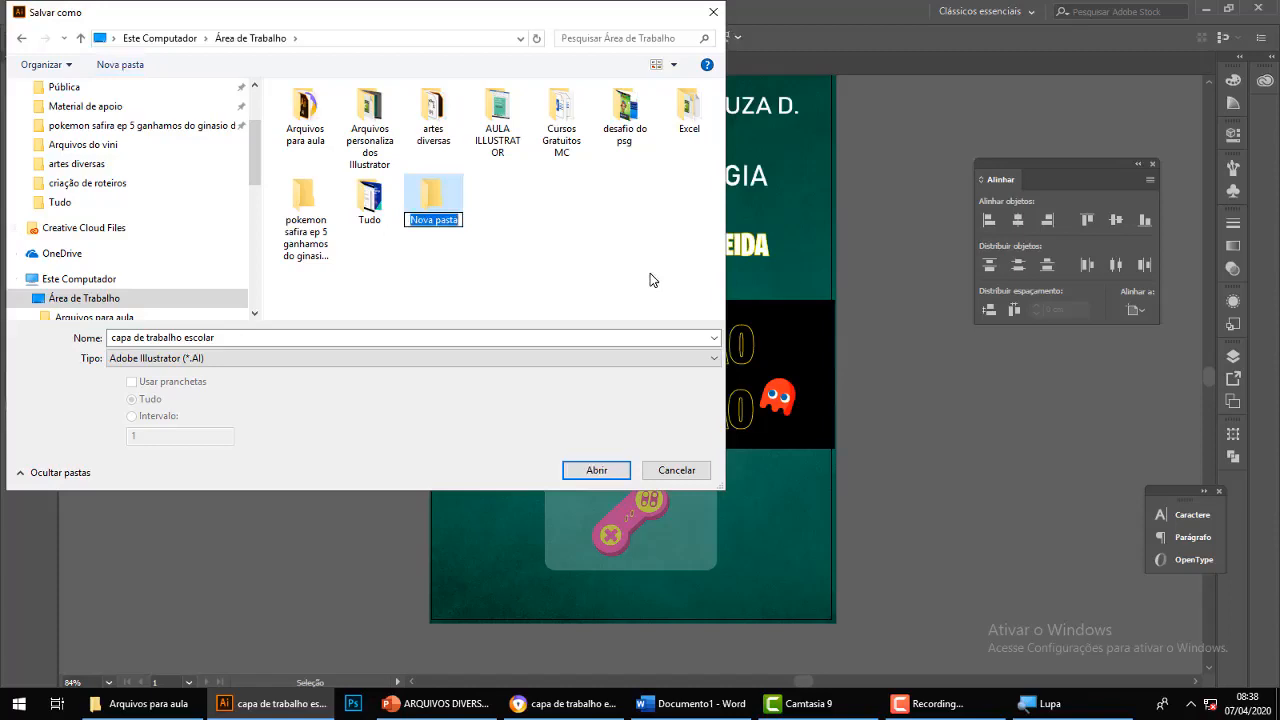
{"action": "type", "text": "aULA"}
{"action": "key", "text": "BackSpace"}
{"action": "key", "text": "BackSpace"}
{"action": "key", "text": "BackSpace"}
{"action": "type", "text": "ula de arft"}
{"action": "key", "text": "BackSpace"}
{"action": "key", "text": "BackSpace"}
{"action": "type", "text": "tes graf"}
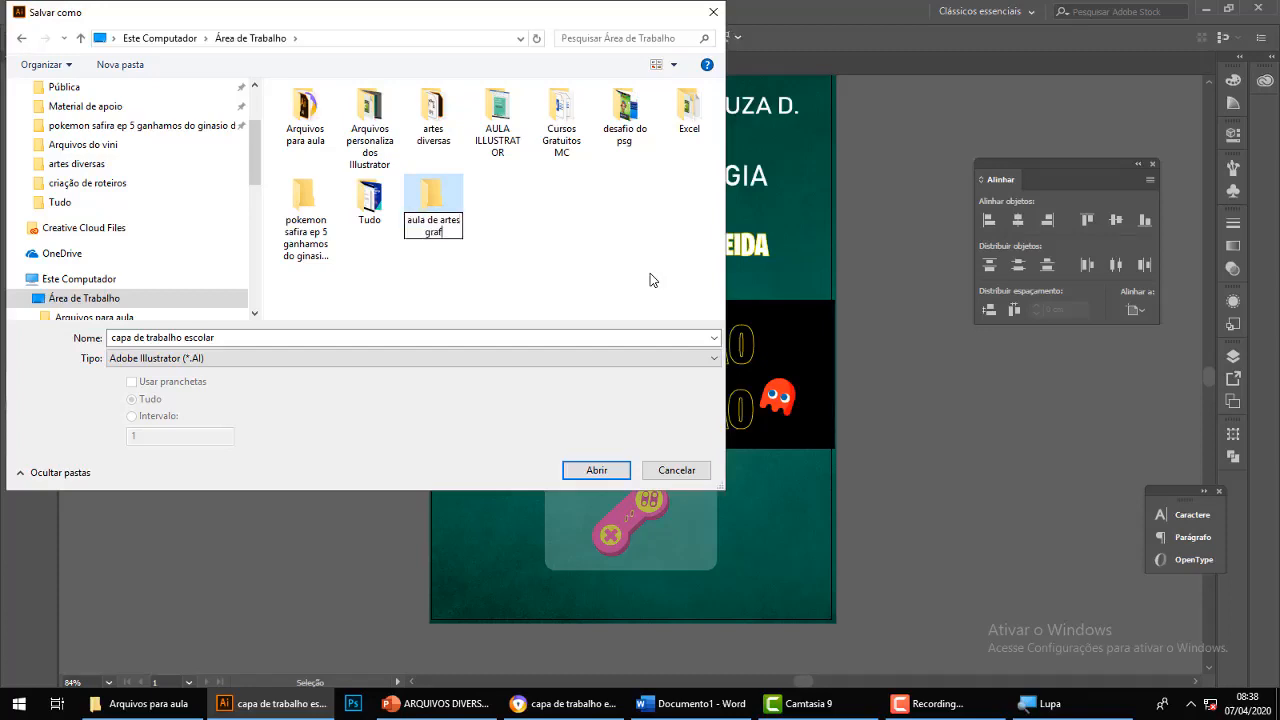
{"action": "type", "text": "icas"}
{"action": "left_click", "coordinate": [571, 246]}
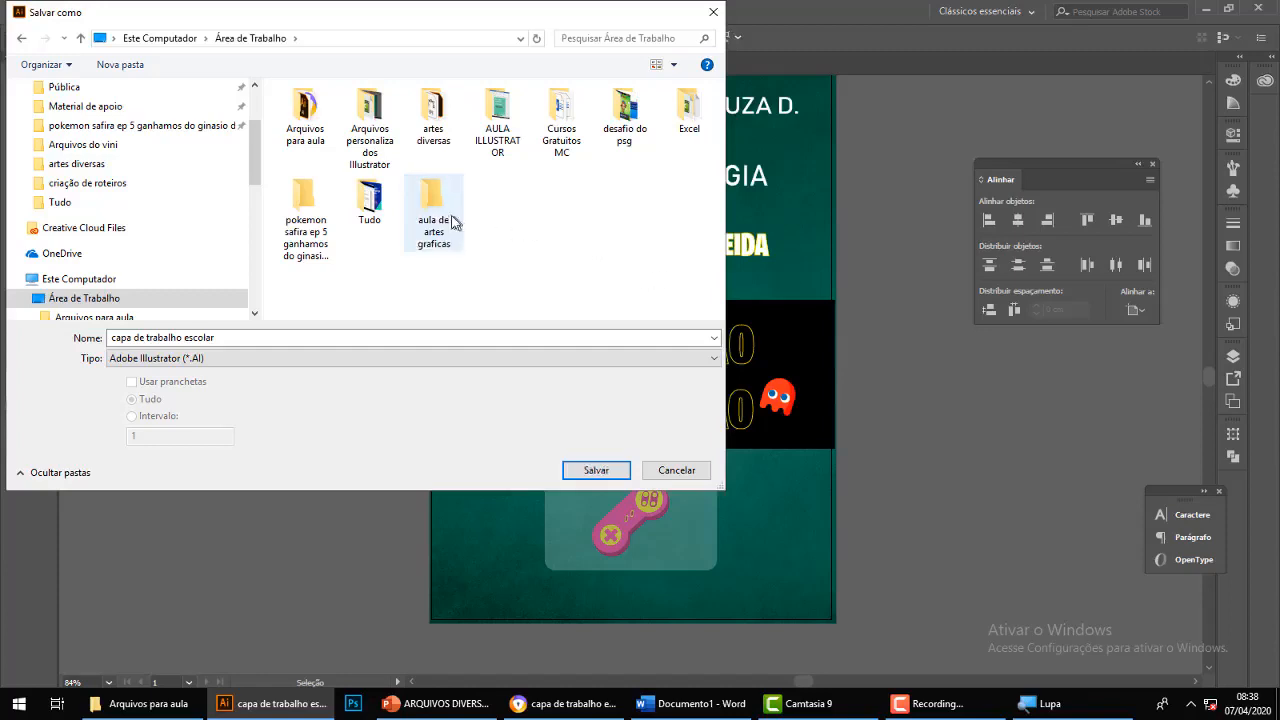
Save the cover in the "aula de artes graficas" folder as "capa de trabalho escolar" in Adobe Illustrator (AI) format, accepting the Illustrator CC options.
{"action": "double_click", "coordinate": [435, 206]}
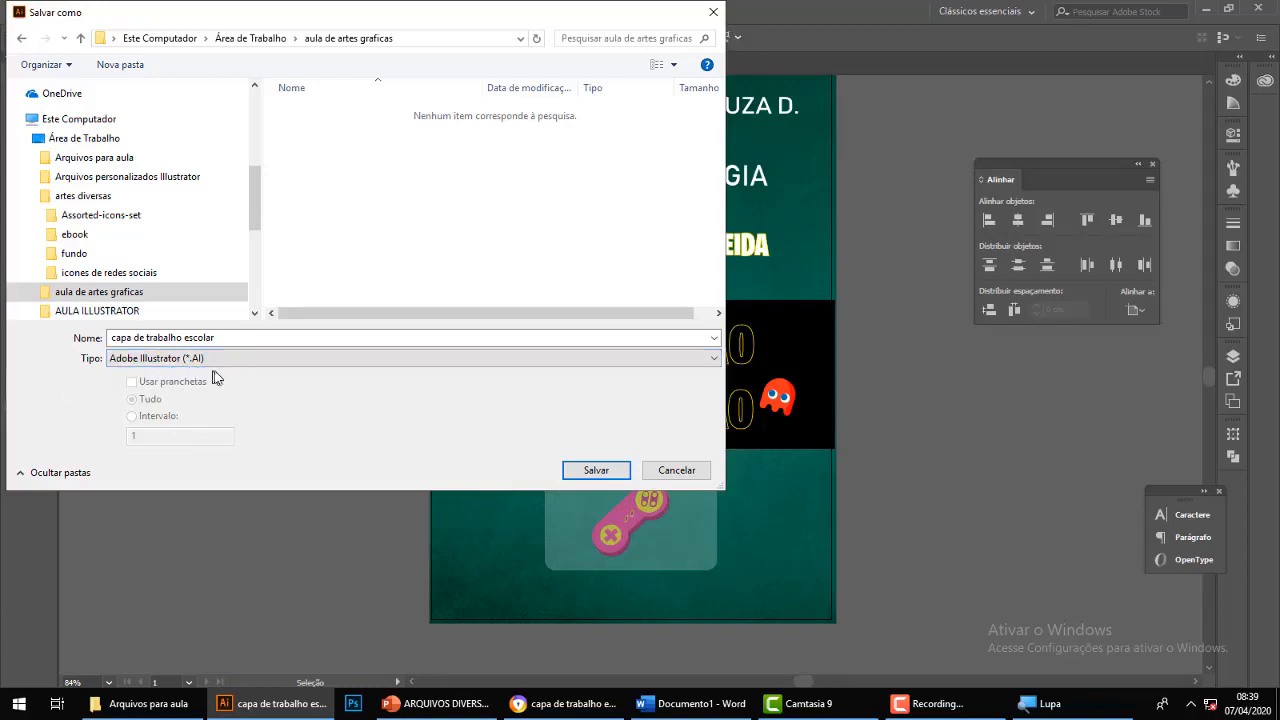
{"action": "left_click", "coordinate": [598, 469]}
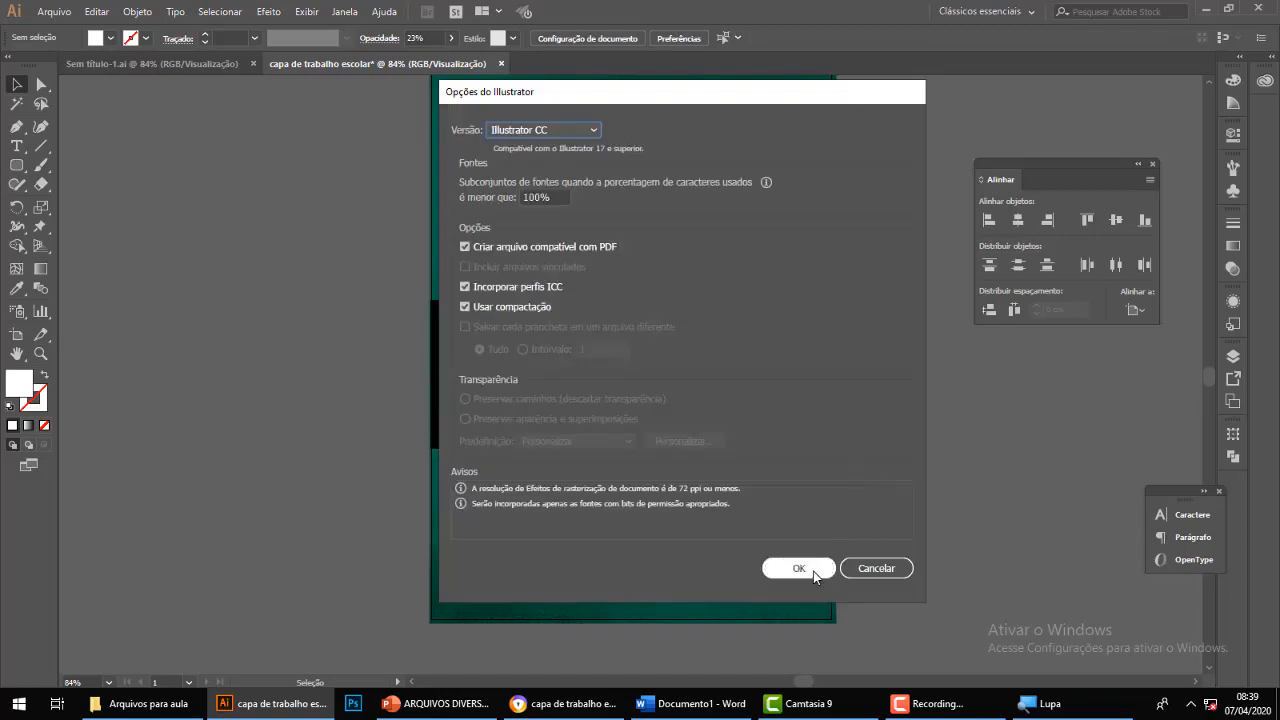
{"action": "left_click", "coordinate": [810, 569]}
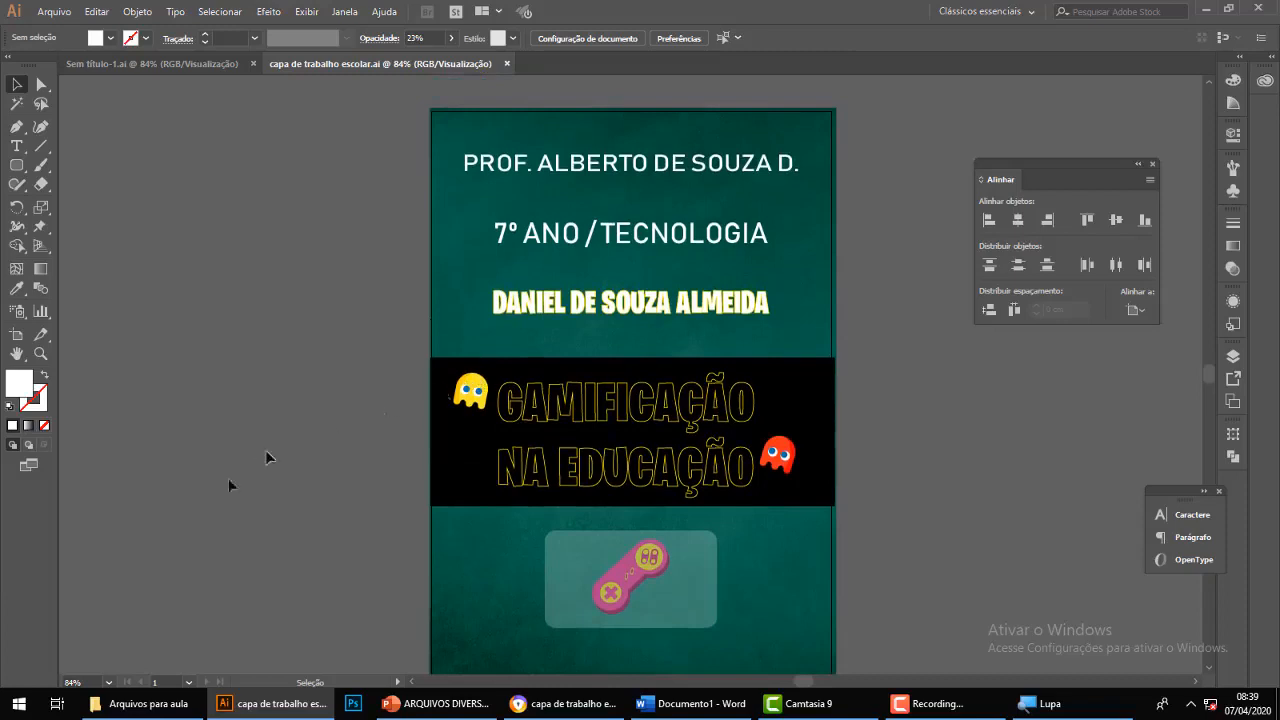
Save the cover again in the same folder as an Adobe PDF, keeping the name "capa de trabalho escolar" and the [Padrão do Illustrator] preset.
{"action": "left_click", "coordinate": [55, 12]}
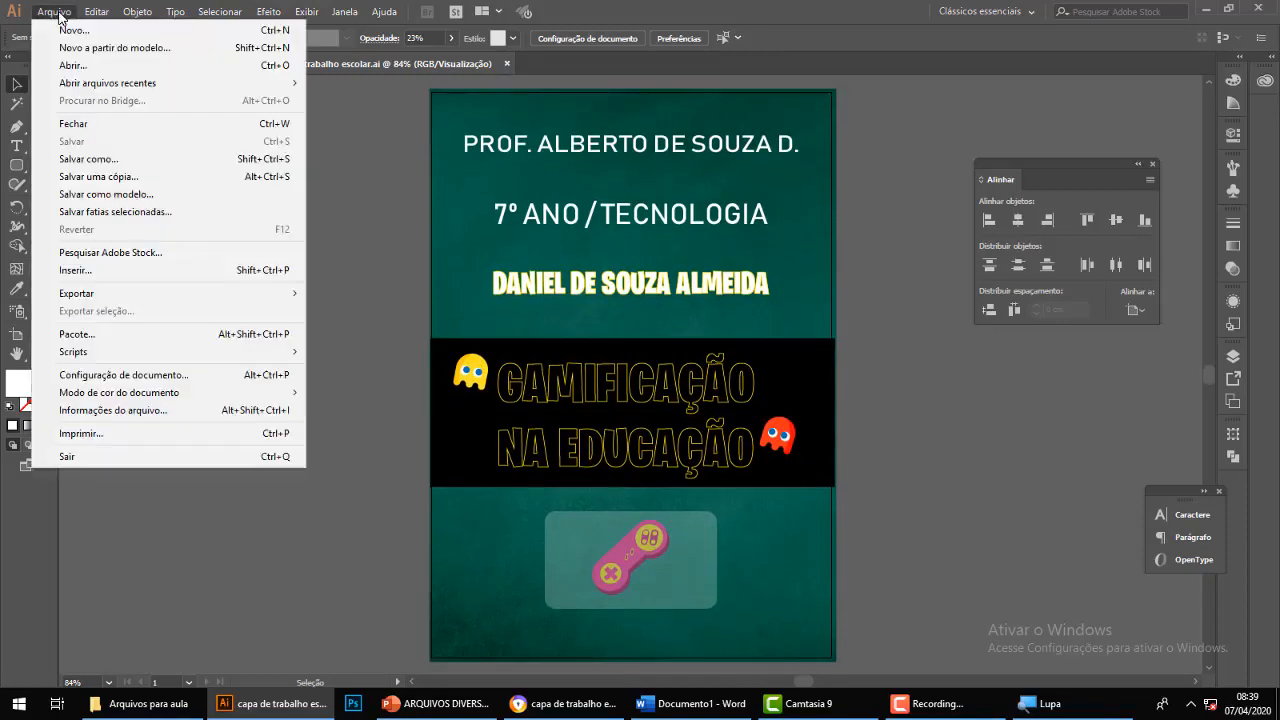
{"action": "left_click", "coordinate": [102, 161]}
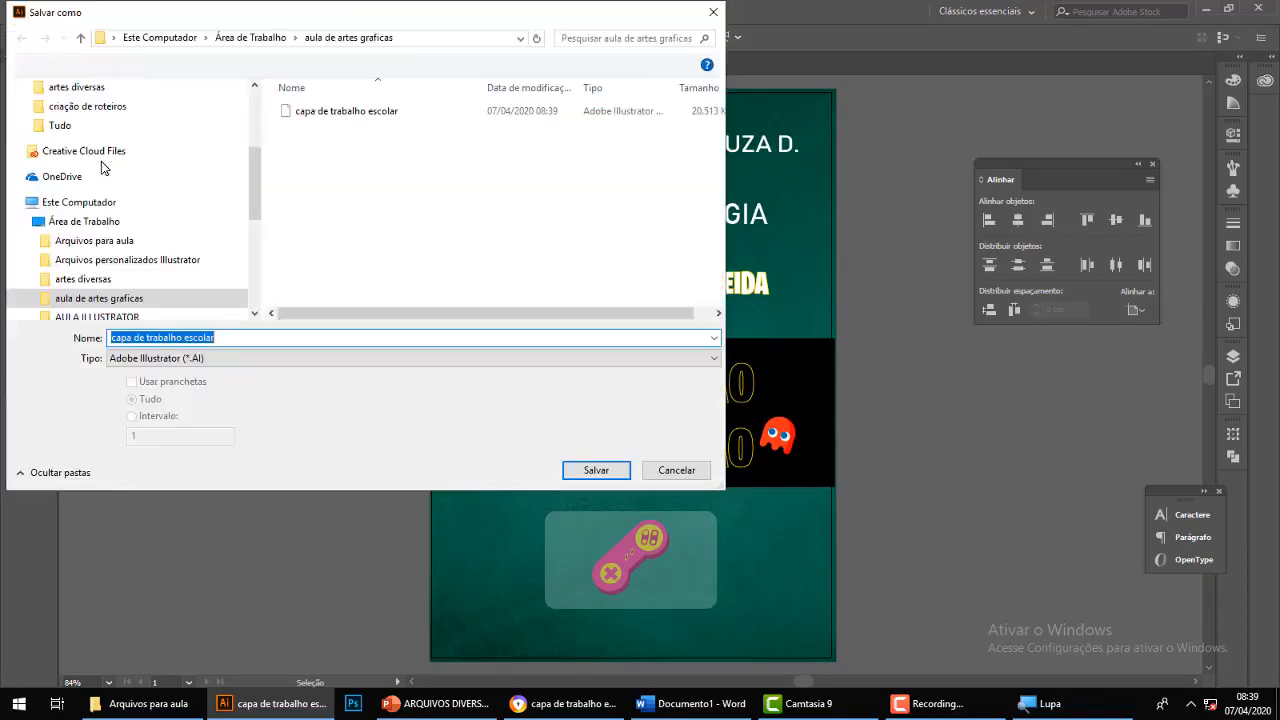
{"action": "left_click", "coordinate": [146, 362]}
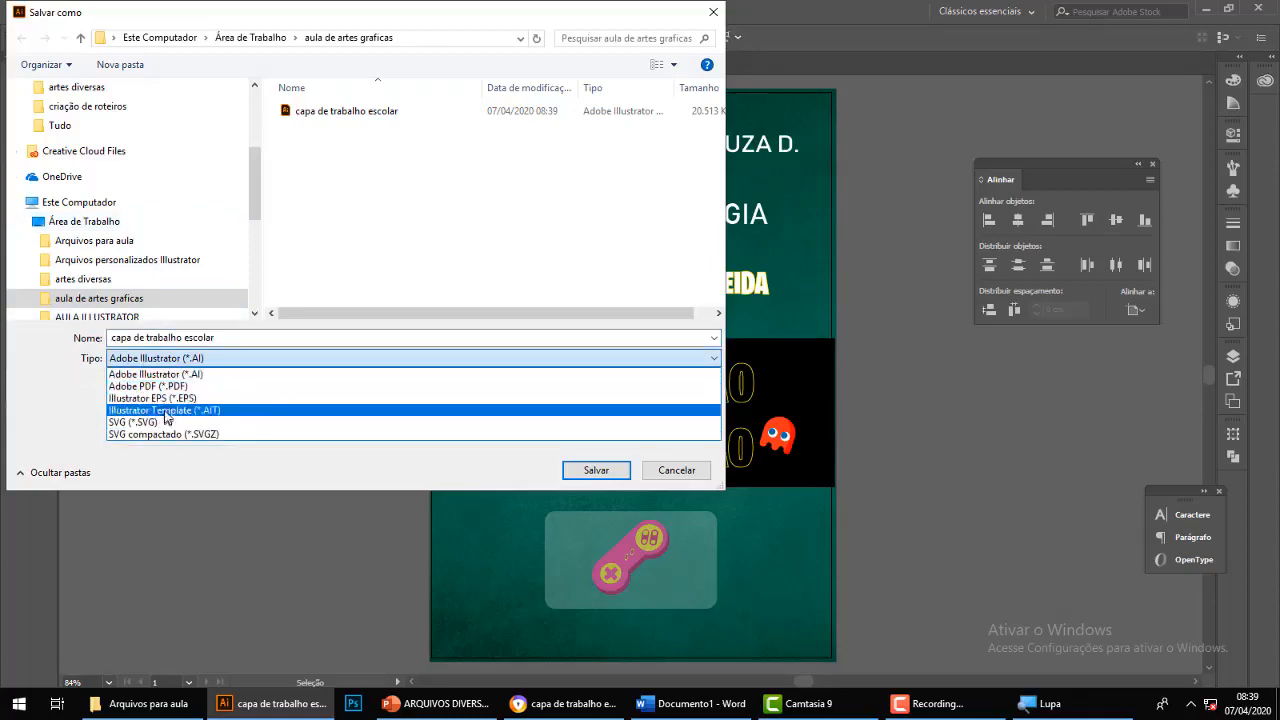
{"action": "left_click", "coordinate": [168, 387]}
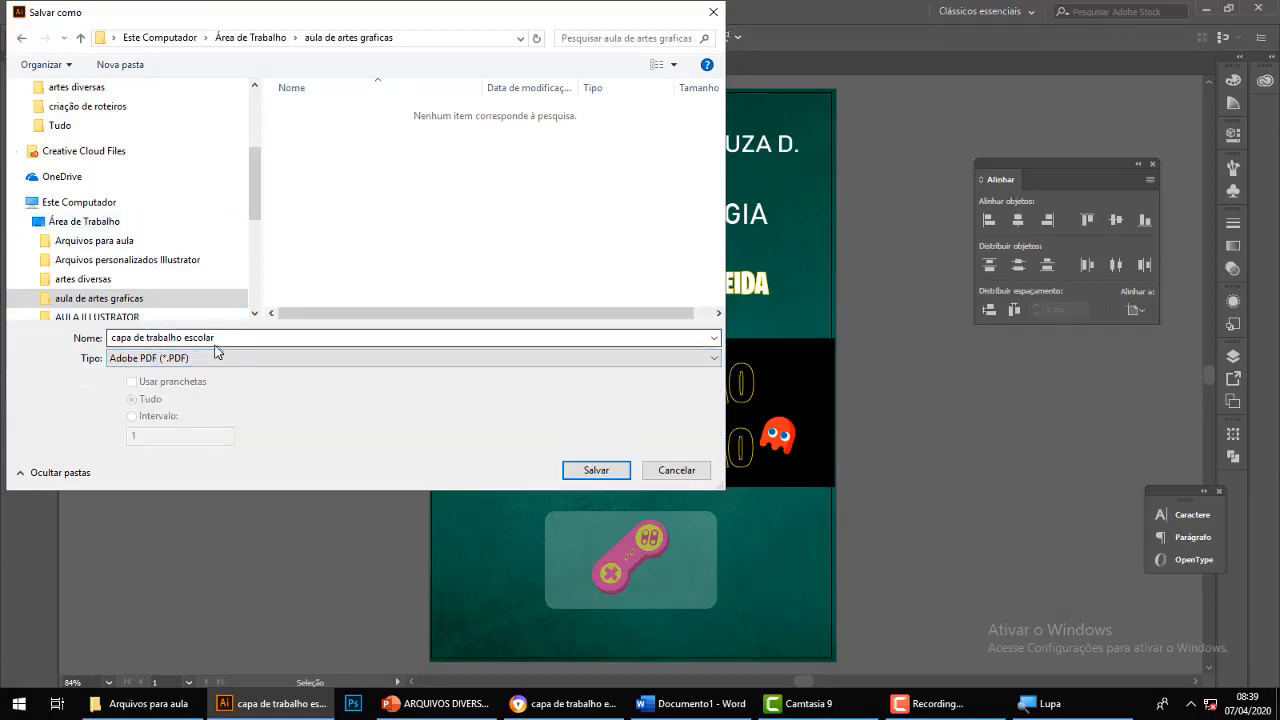
{"action": "left_click", "coordinate": [597, 471]}
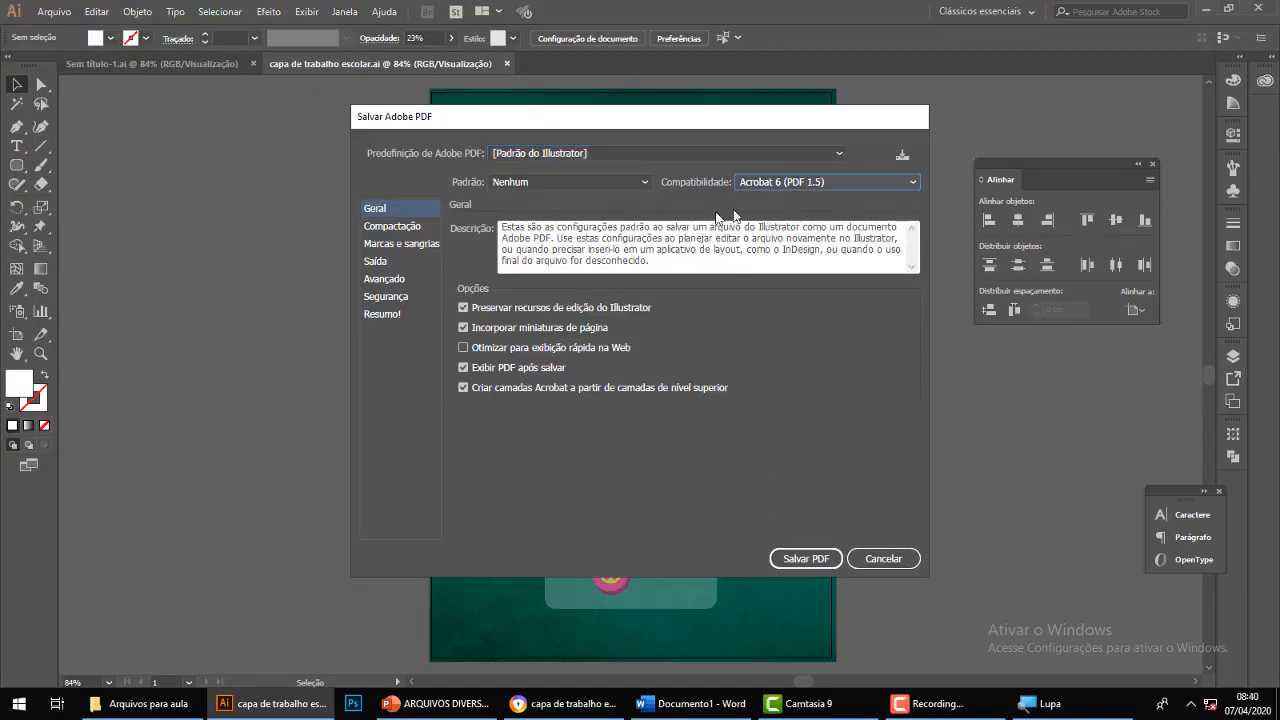
{"action": "left_click", "coordinate": [806, 559]}
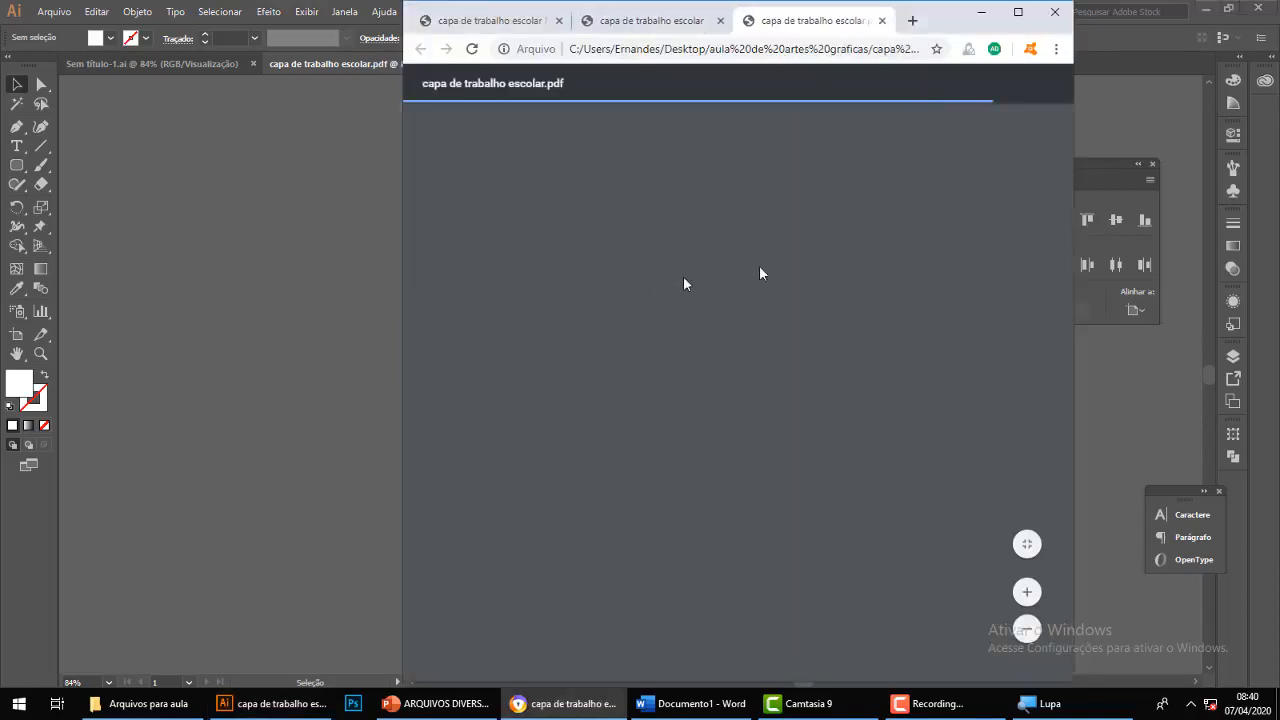
Examine the saved PDF cover from top to bottom in the browser, enlarged to full screen and zoomed out.
{"action": "scroll", "coordinate": [770, 292], "scroll_direction": "down", "scroll_amount": 3}
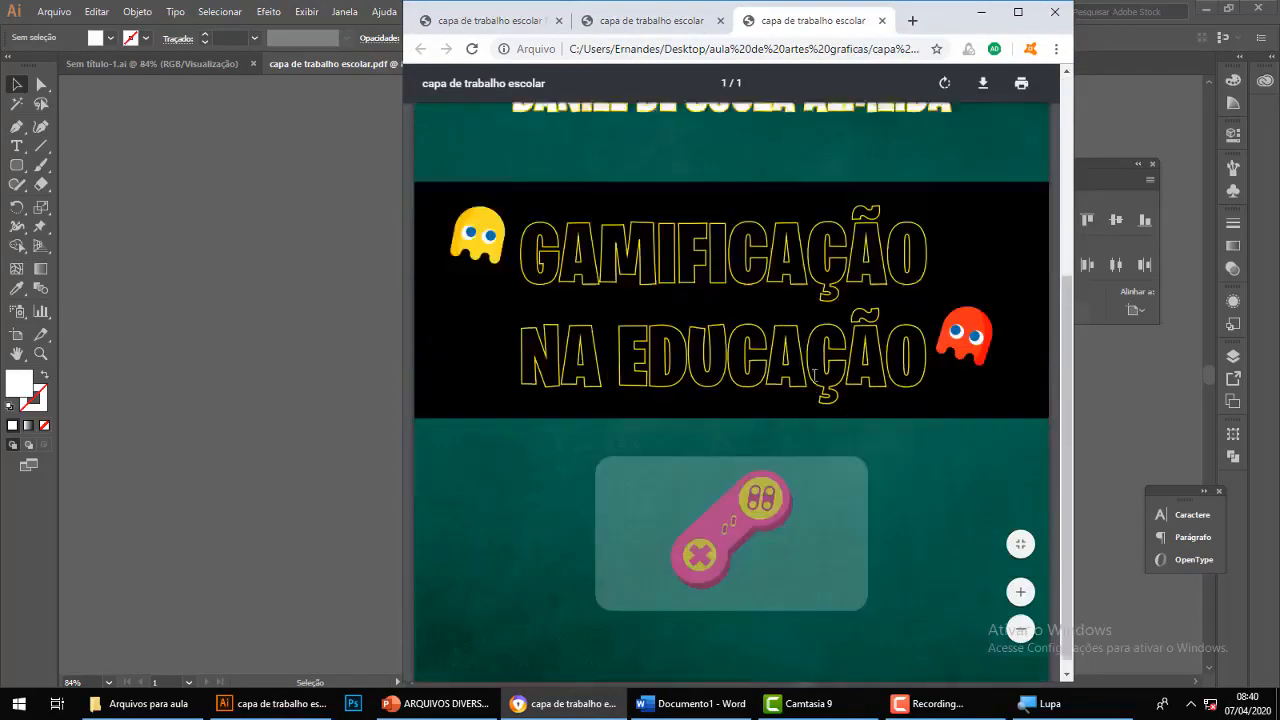
{"action": "scroll", "coordinate": [803, 406], "scroll_direction": "up", "scroll_amount": 3}
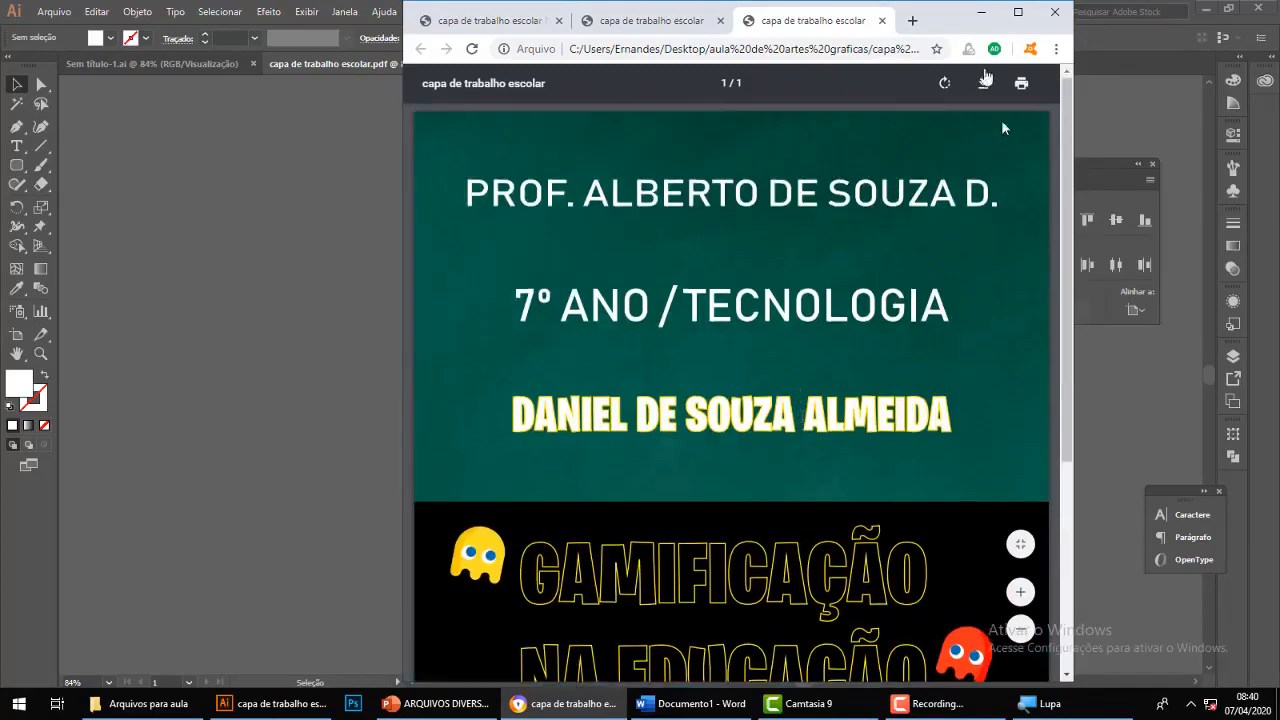
{"action": "left_click", "coordinate": [1018, 12]}
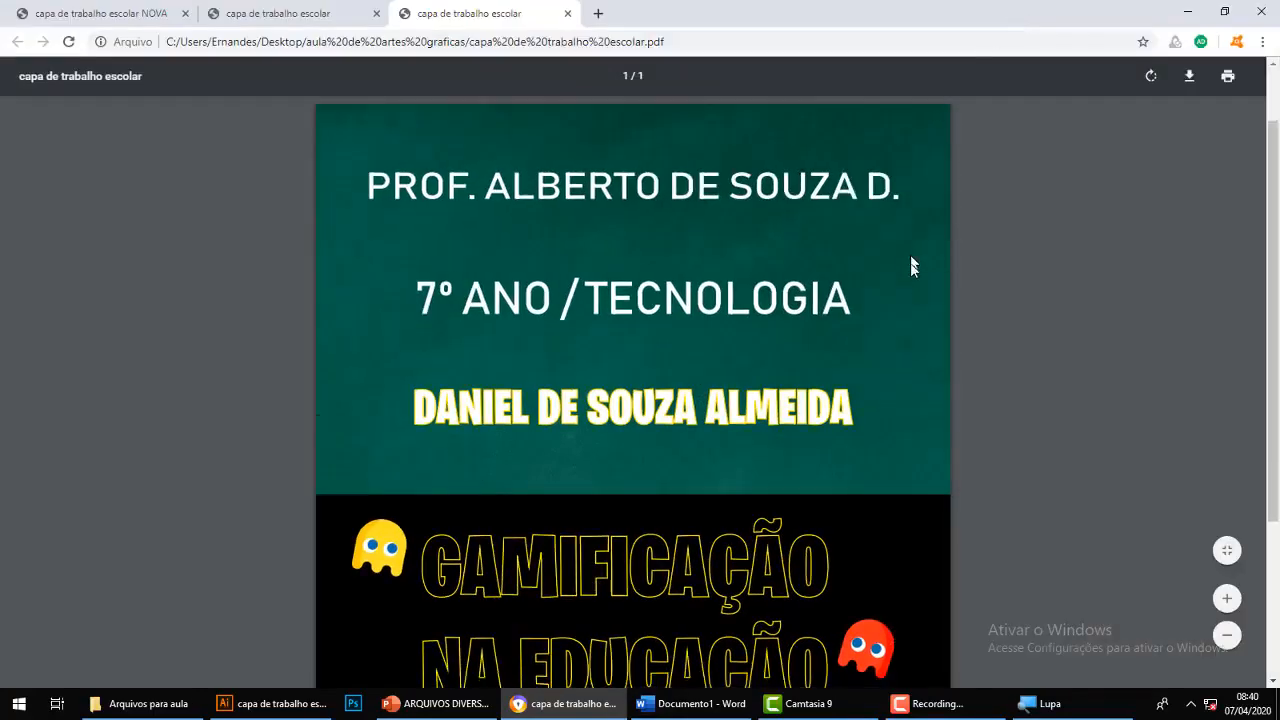
{"action": "scroll", "coordinate": [905, 320], "scroll_direction": "down", "scroll_amount": 3}
{"action": "left_click", "coordinate": [1227, 636]}
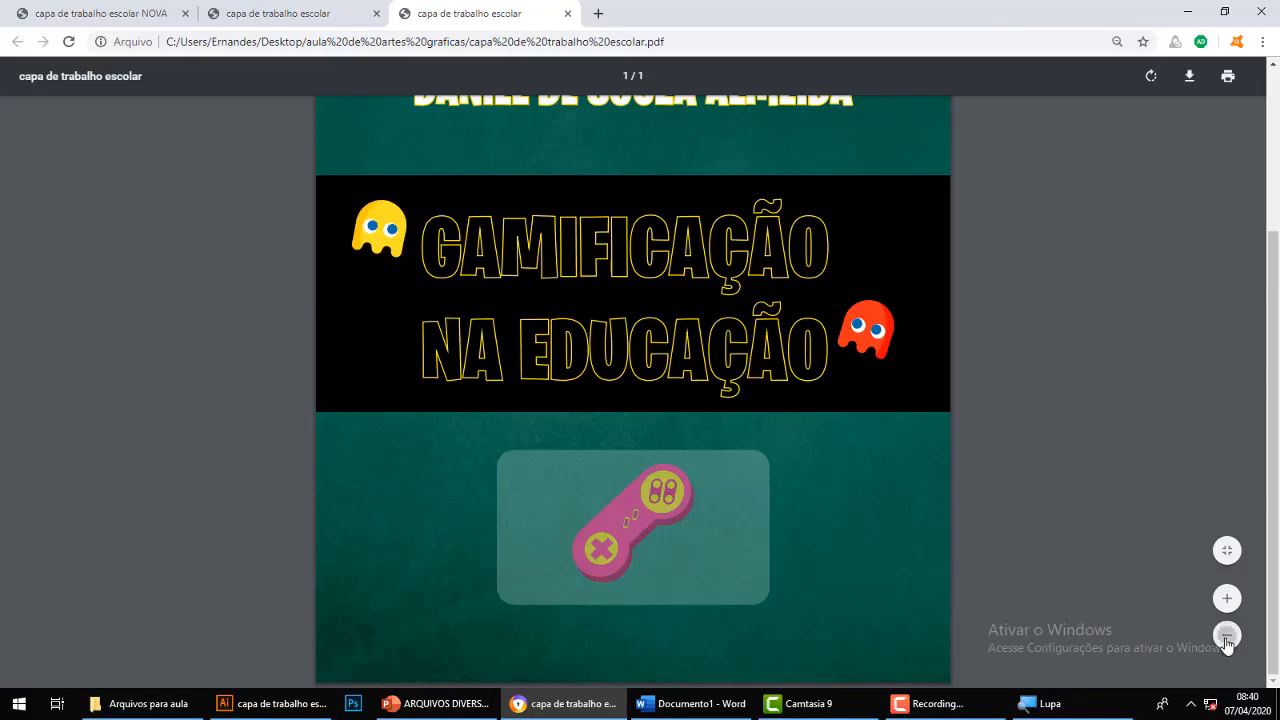
{"action": "left_click", "coordinate": [1227, 636]}
{"action": "scroll", "coordinate": [989, 462], "scroll_direction": "up", "scroll_amount": 3}
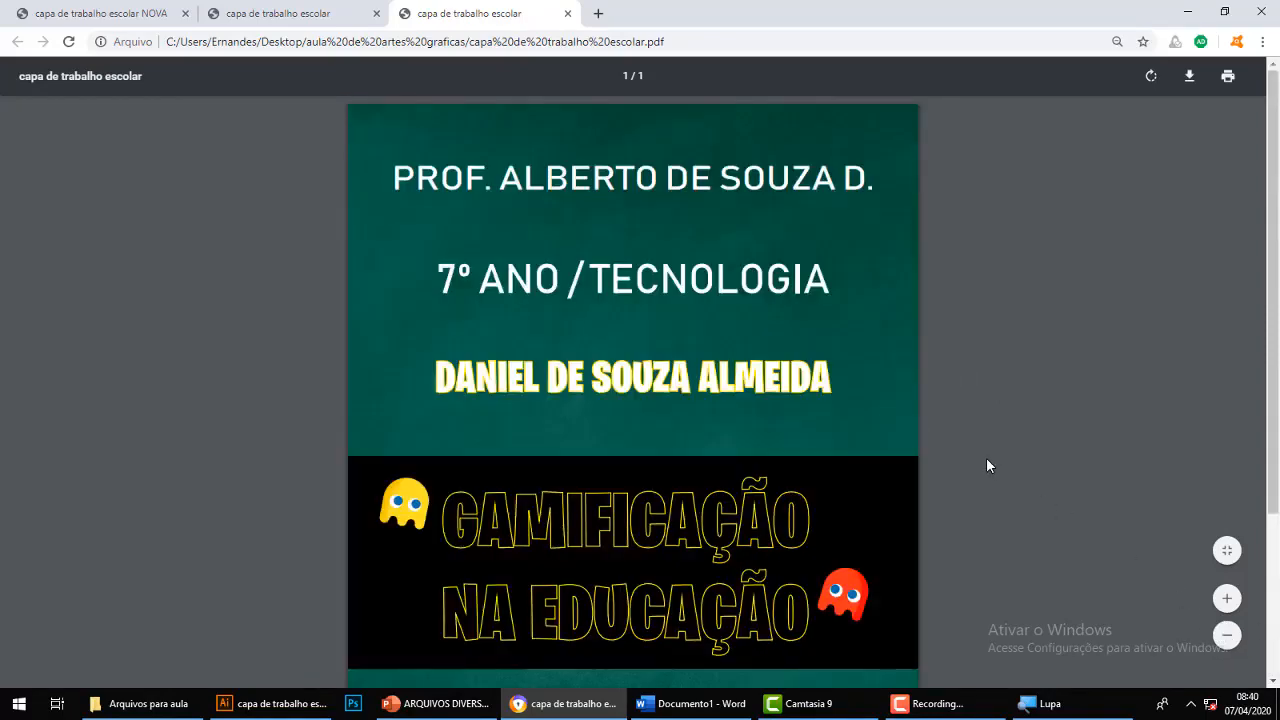
{"action": "scroll", "coordinate": [974, 415], "scroll_direction": "down", "scroll_amount": 3}
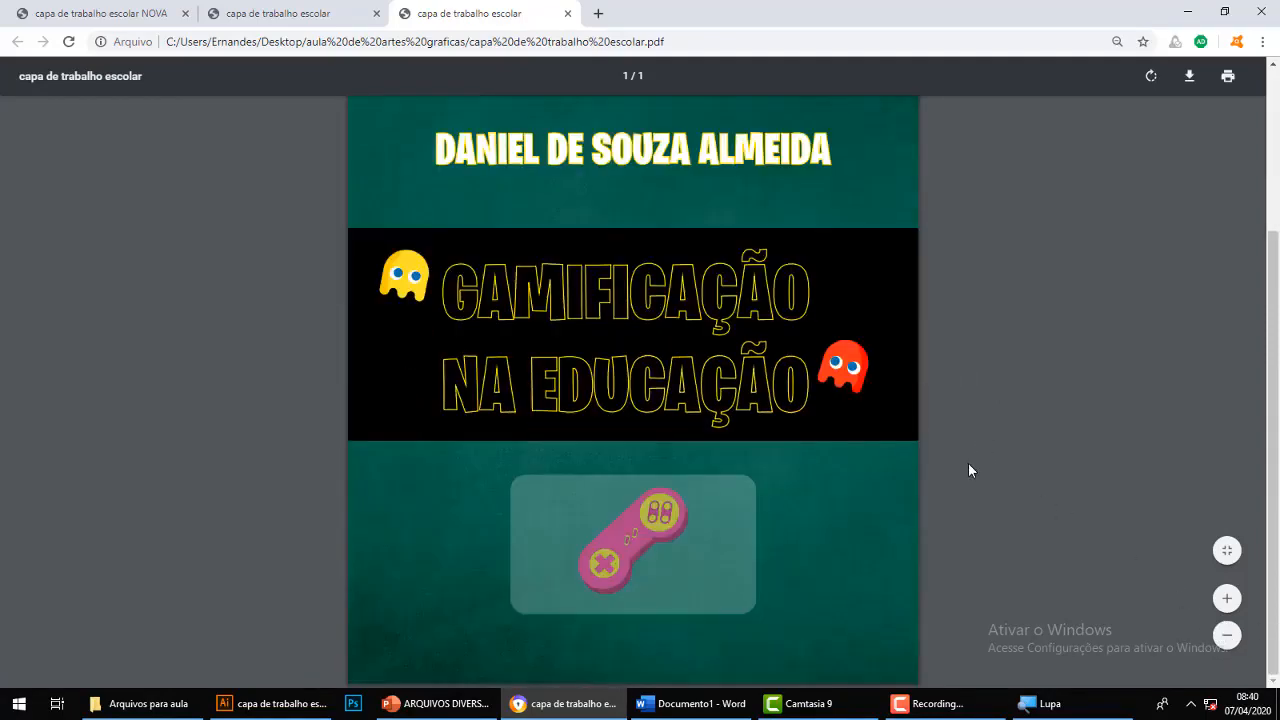
{"action": "scroll", "coordinate": [966, 463], "scroll_direction": "up", "scroll_amount": 3}
{"action": "scroll", "coordinate": [966, 467], "scroll_direction": "down", "scroll_amount": 3}
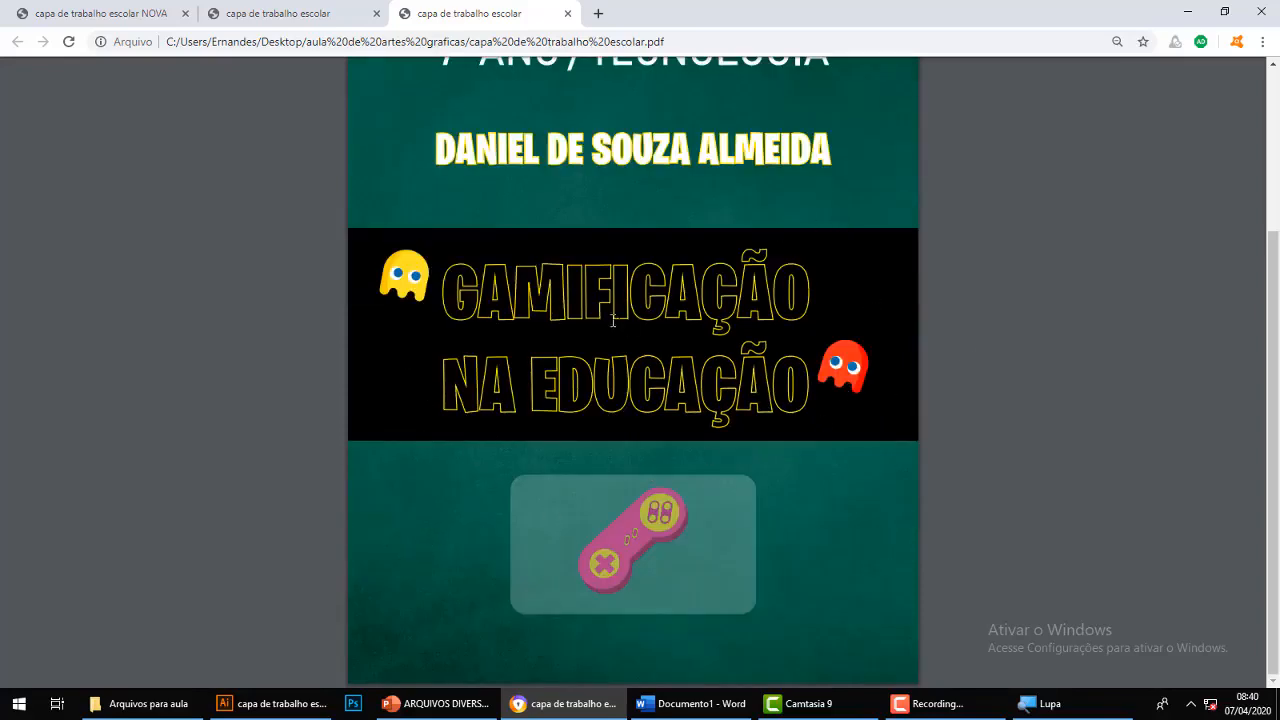
{"action": "scroll", "coordinate": [613, 320], "scroll_direction": "up", "scroll_amount": 3}
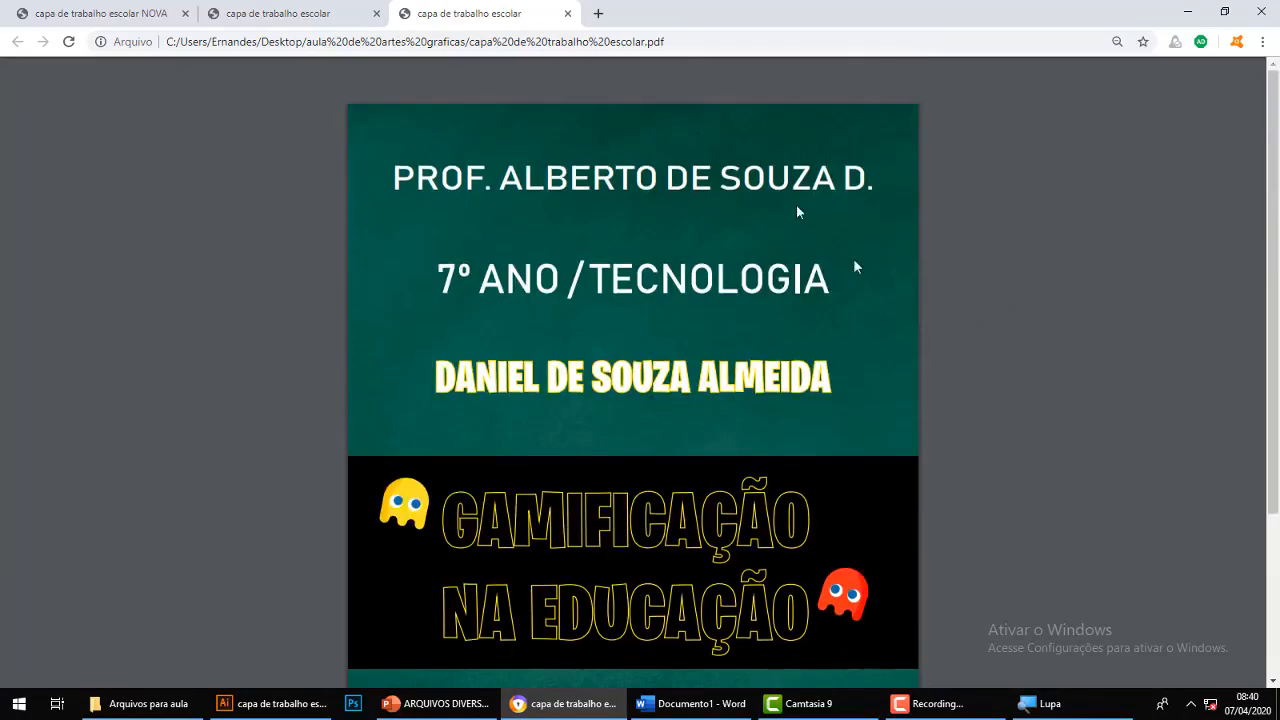
Close the PDF preview, switch back to Illustrator and close both the cover and the game illustrations document.
{"action": "left_click", "coordinate": [566, 15]}
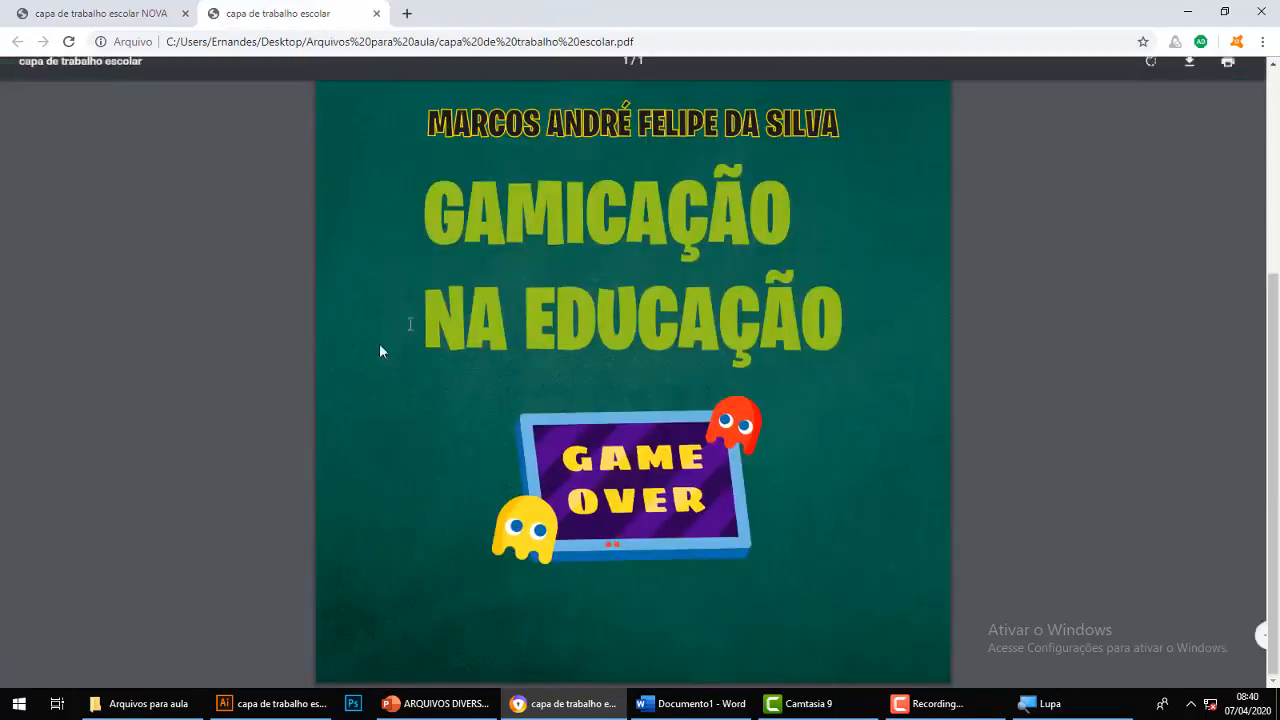
{"action": "left_click", "coordinate": [270, 703]}
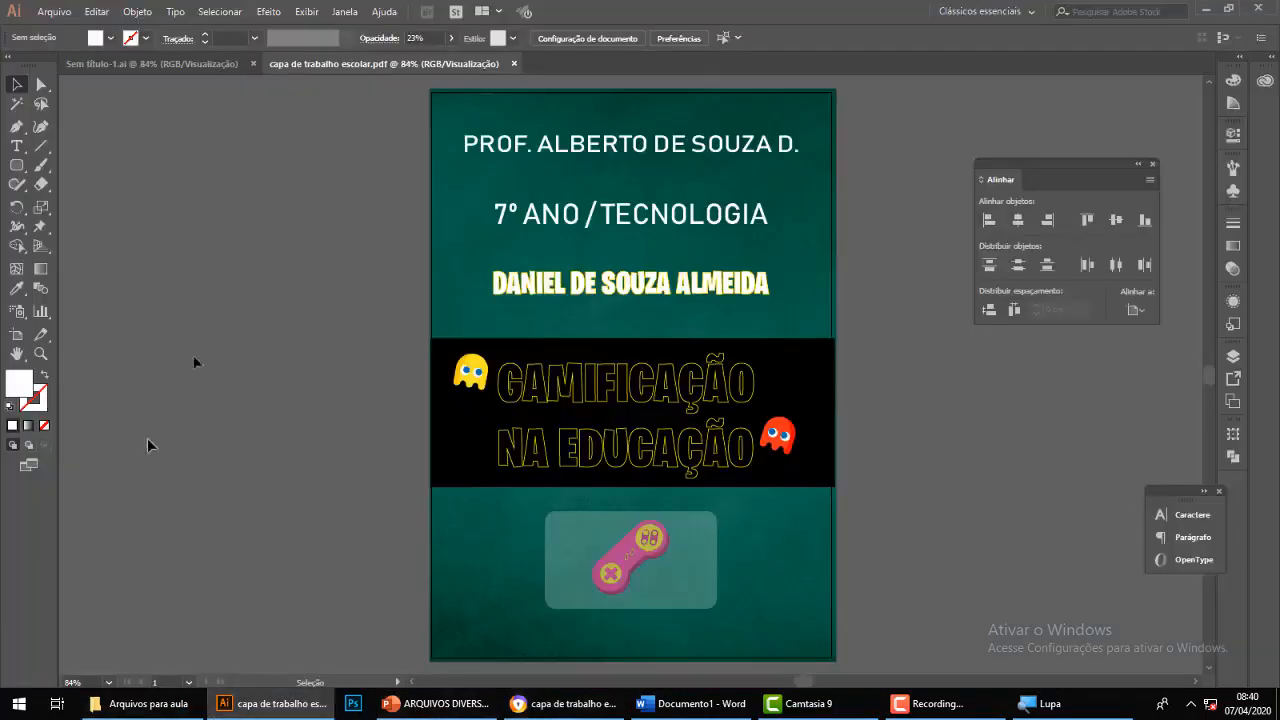
{"action": "left_click", "coordinate": [513, 64]}
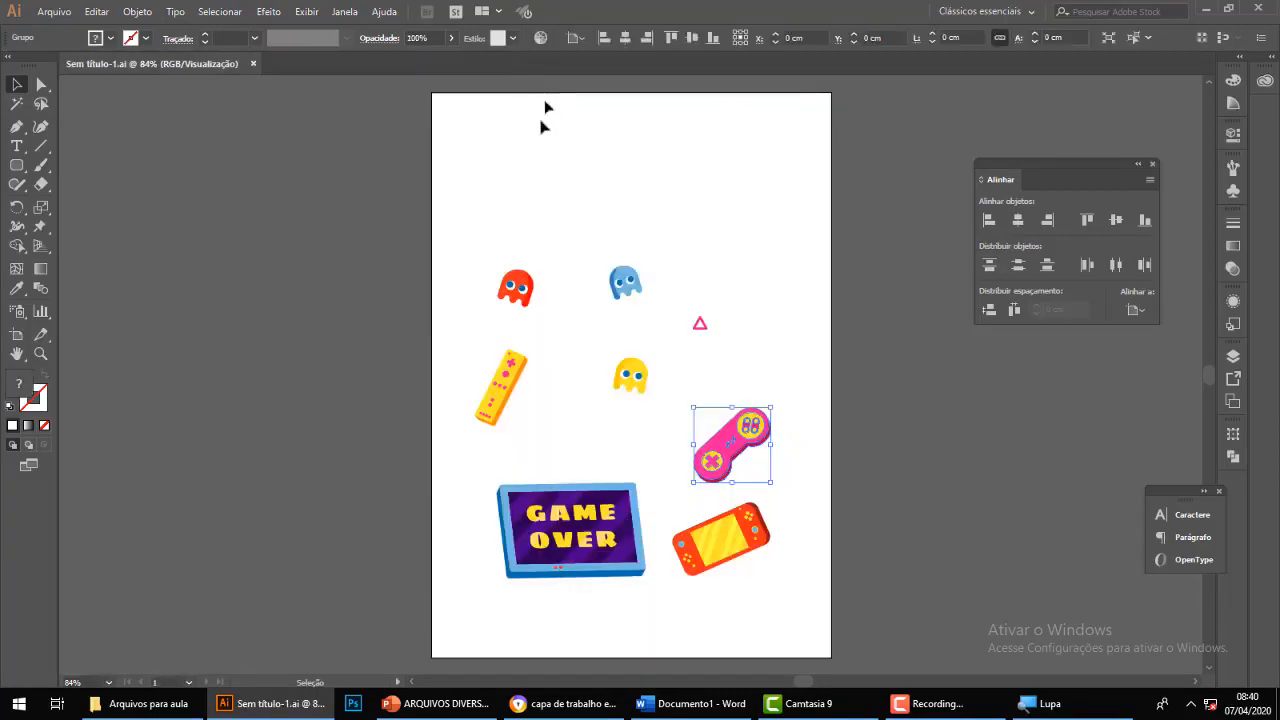
{"action": "left_click", "coordinate": [254, 63]}
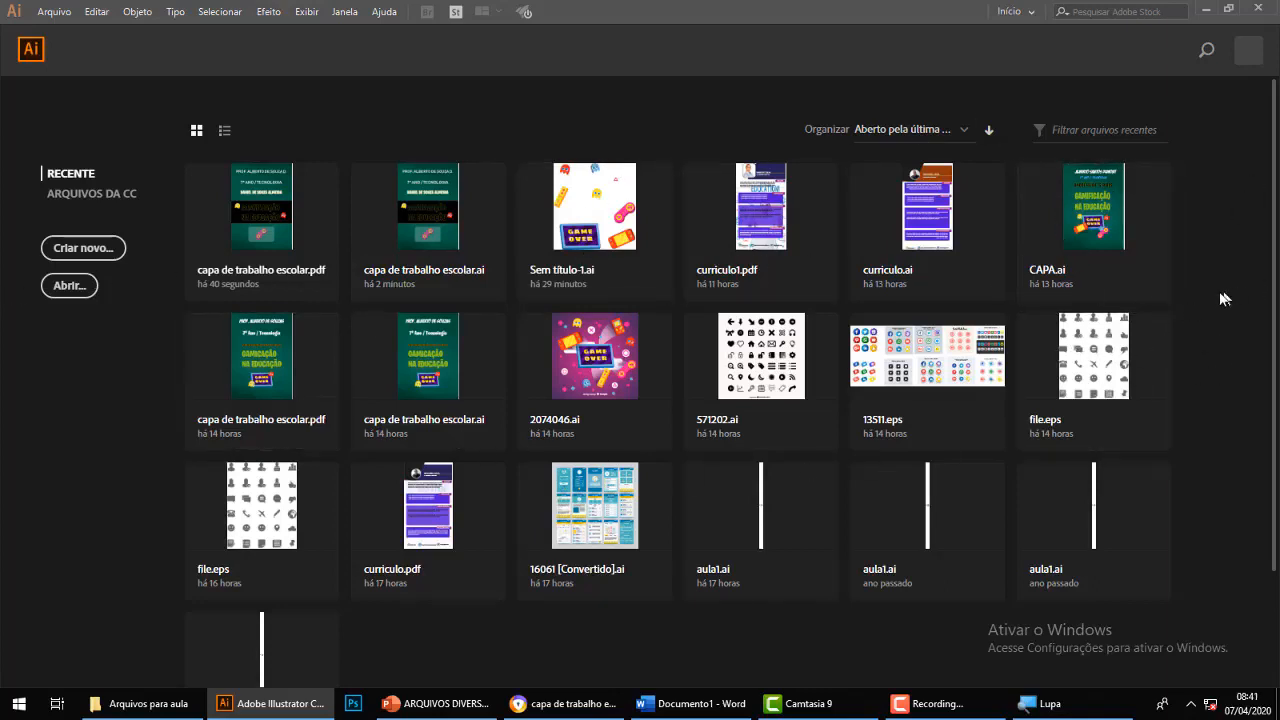
{"action": "left_click", "coordinate": [938, 234]}
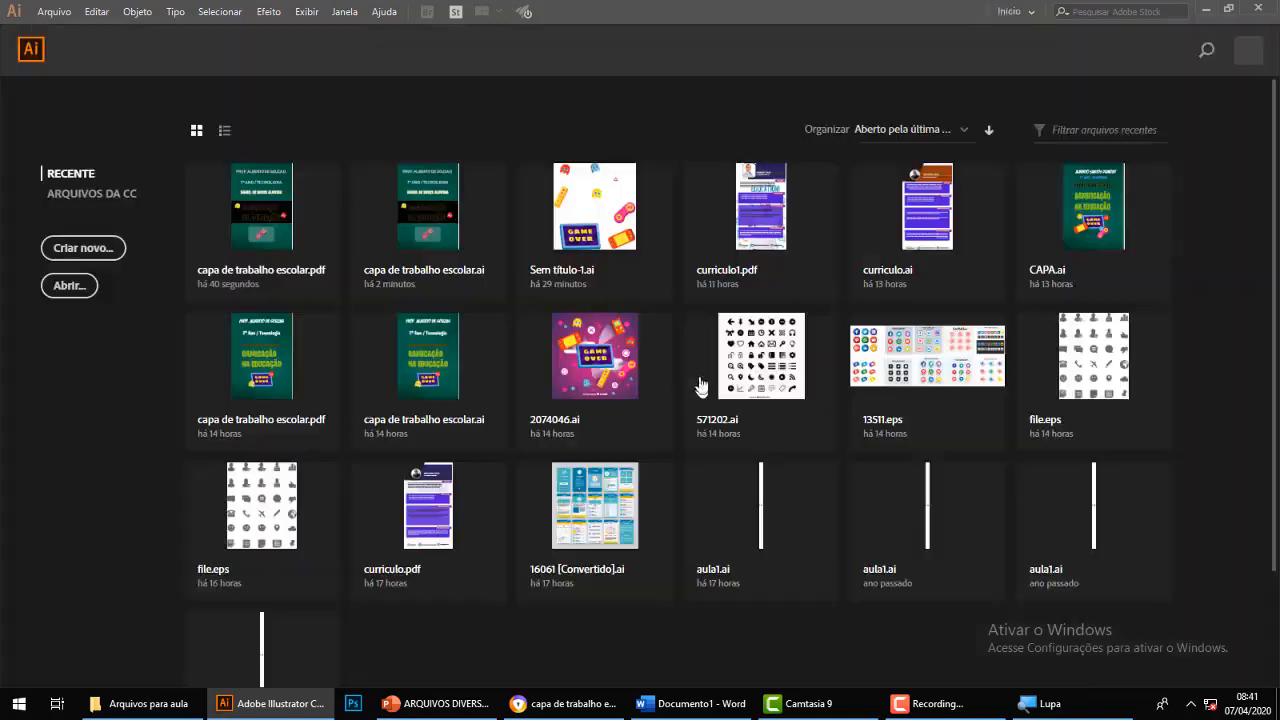
Open the recent file curriculo.ai for reference and create a new portrait A4 document, 21 x 29,7 cm, named "curriculo".
{"action": "left_click", "coordinate": [937, 225]}
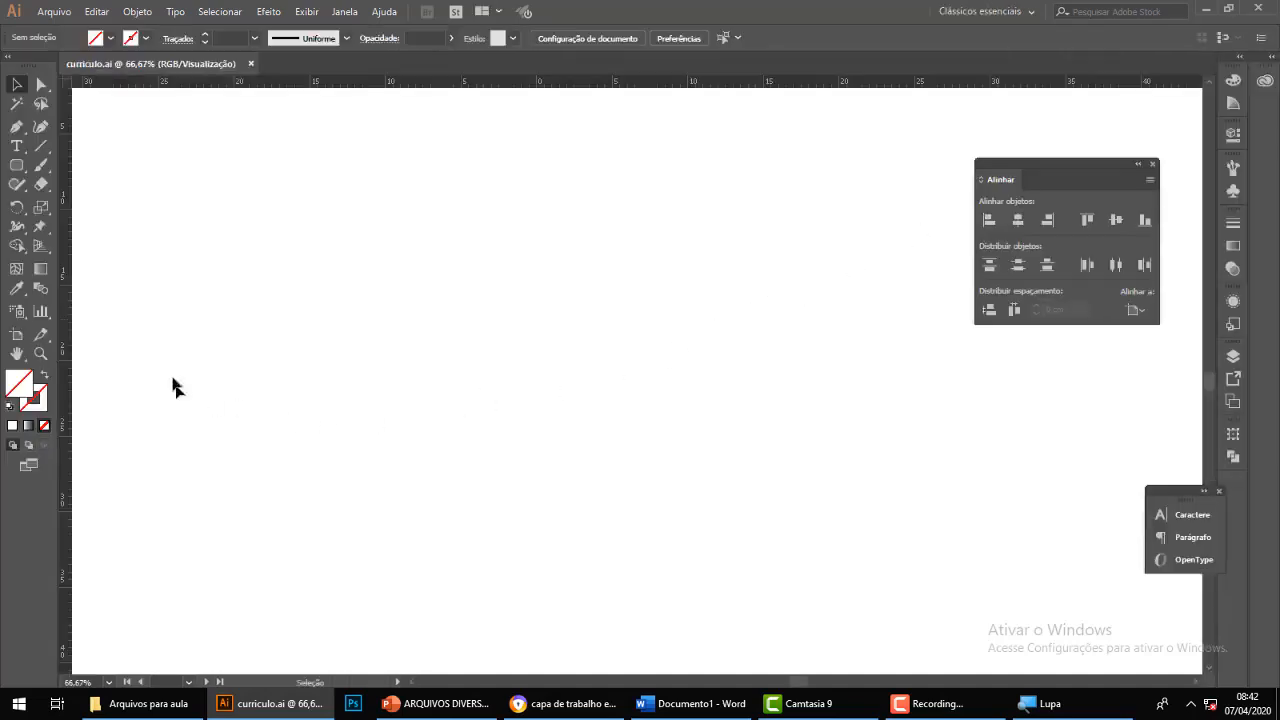
{"action": "scroll", "coordinate": [920, 371], "scroll_direction": "up", "scroll_amount": 3}
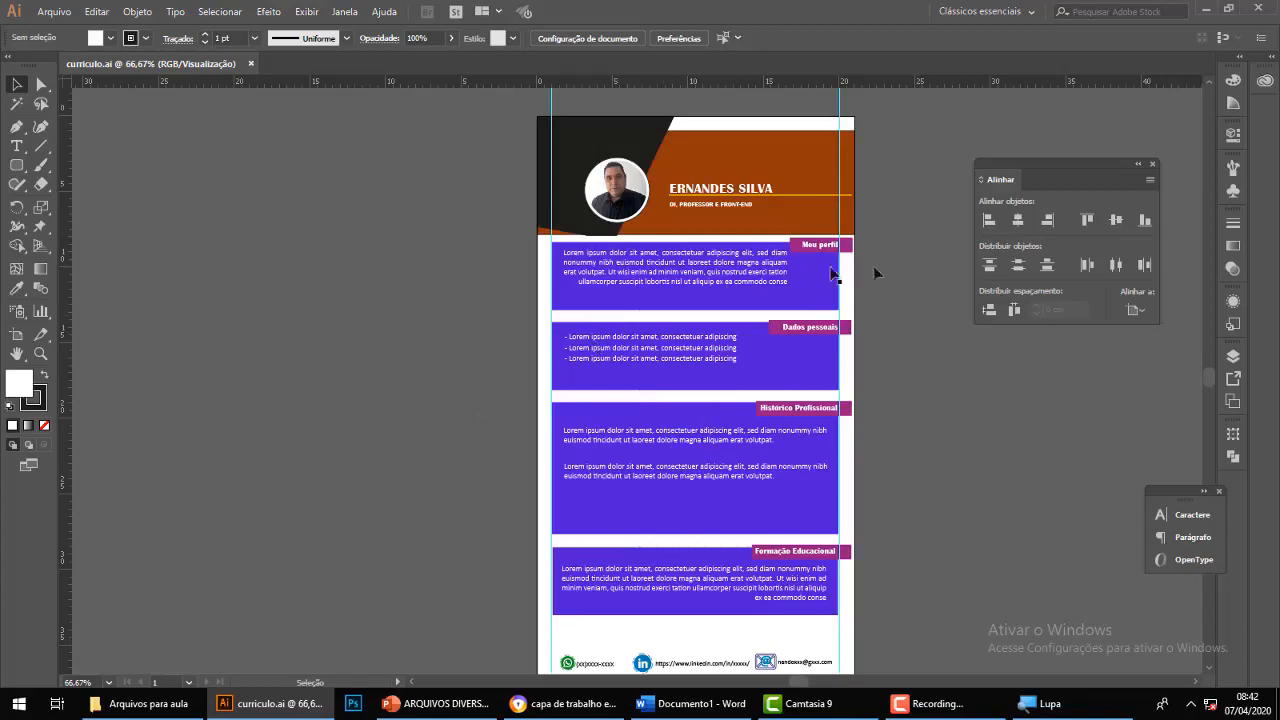
{"action": "left_click", "coordinate": [70, 14]}
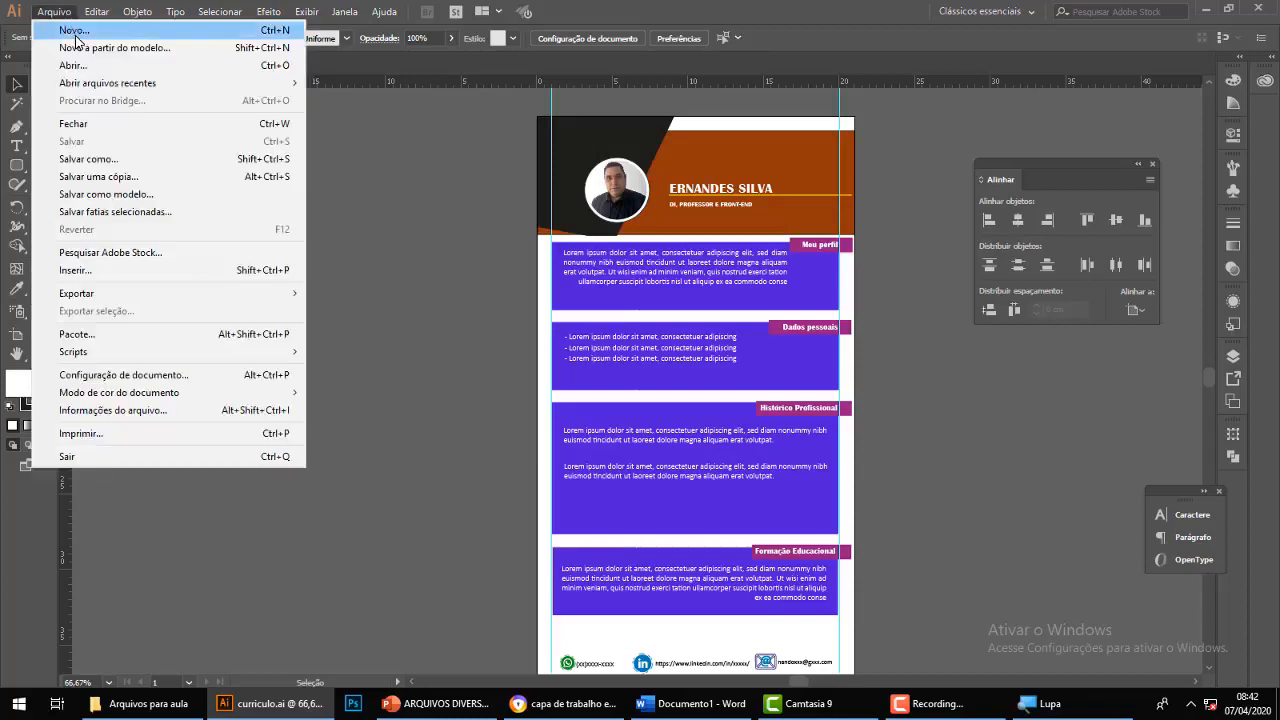
{"action": "left_click", "coordinate": [75, 40]}
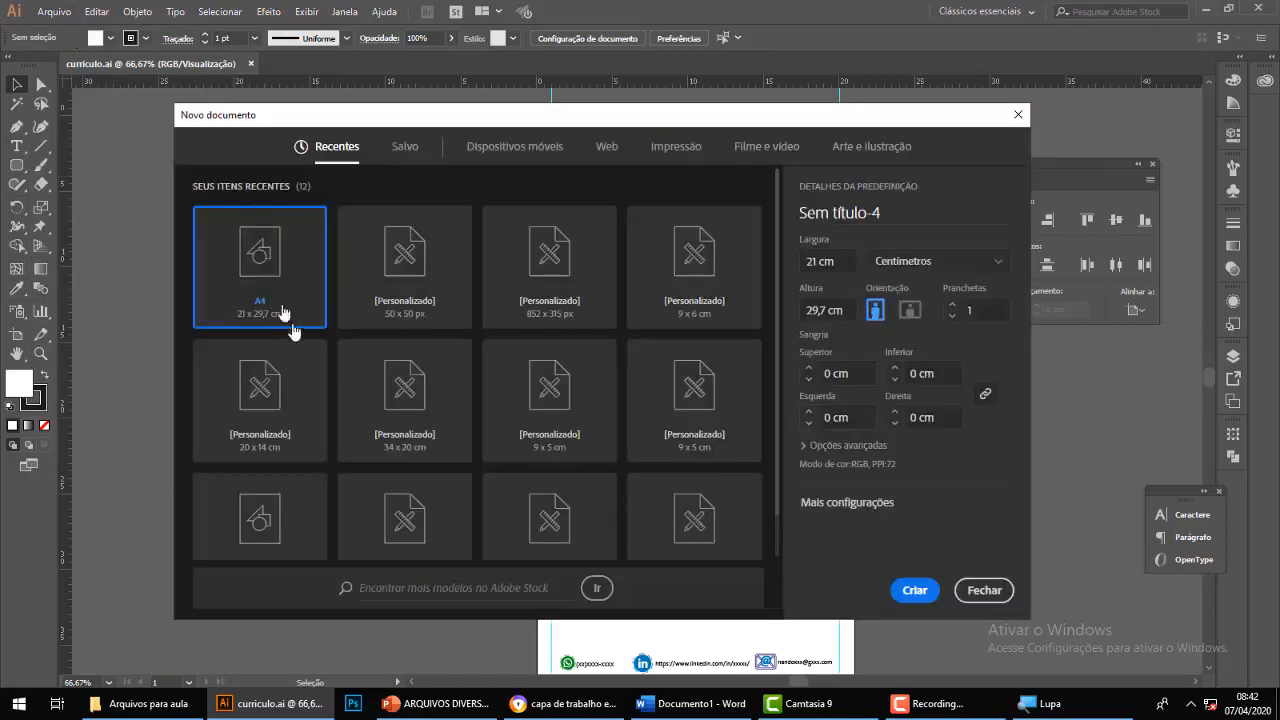
{"action": "left_click", "coordinate": [886, 210]}
{"action": "type", "text": "cu"}
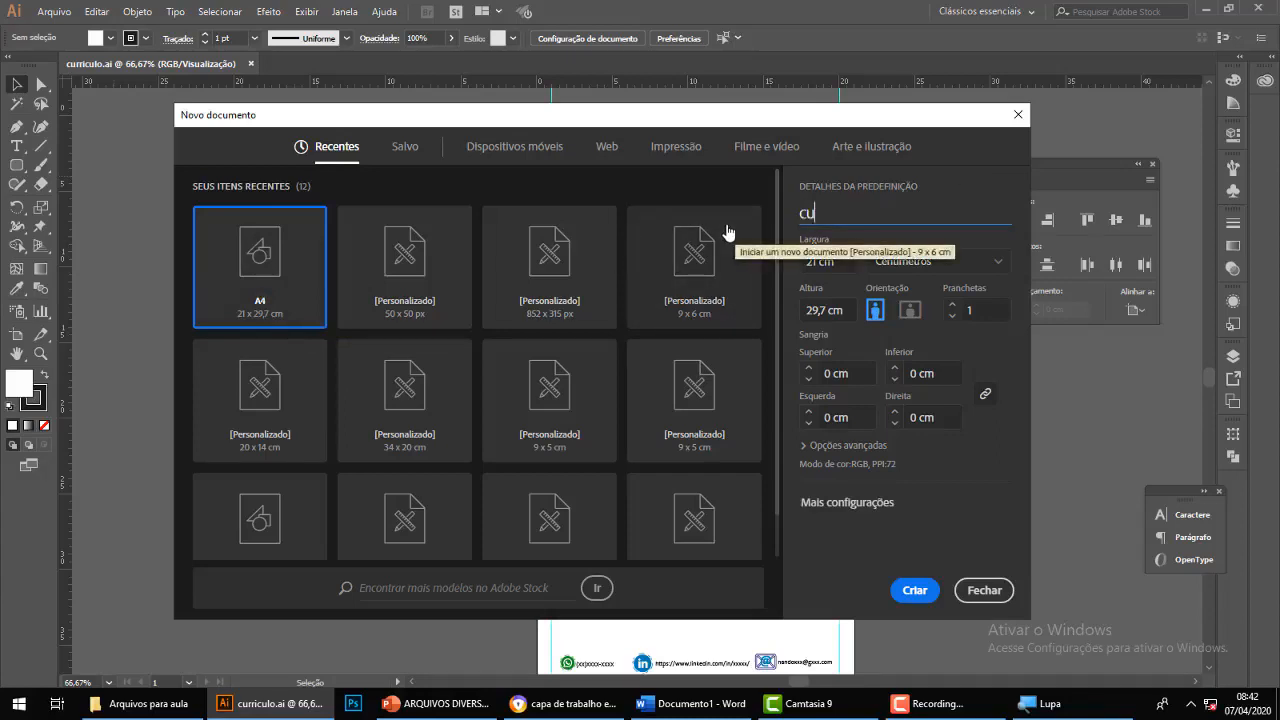
{"action": "type", "text": "rriculo"}
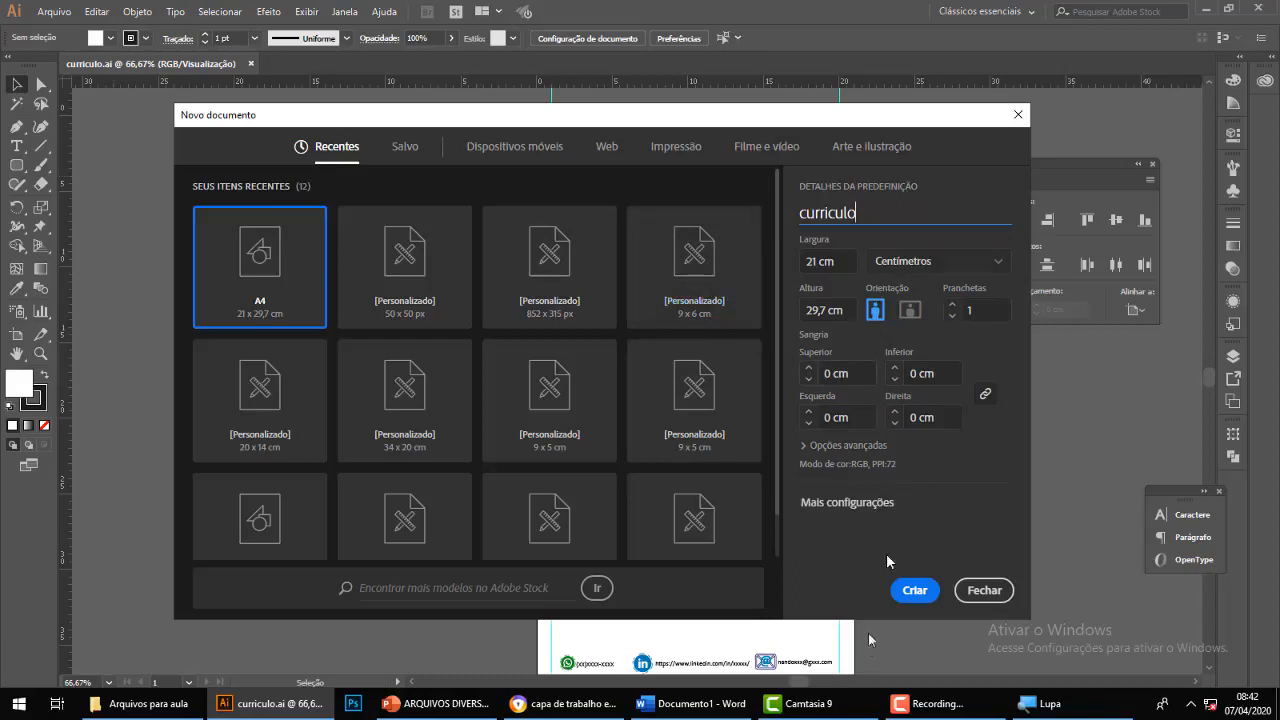
{"action": "left_click", "coordinate": [915, 590]}
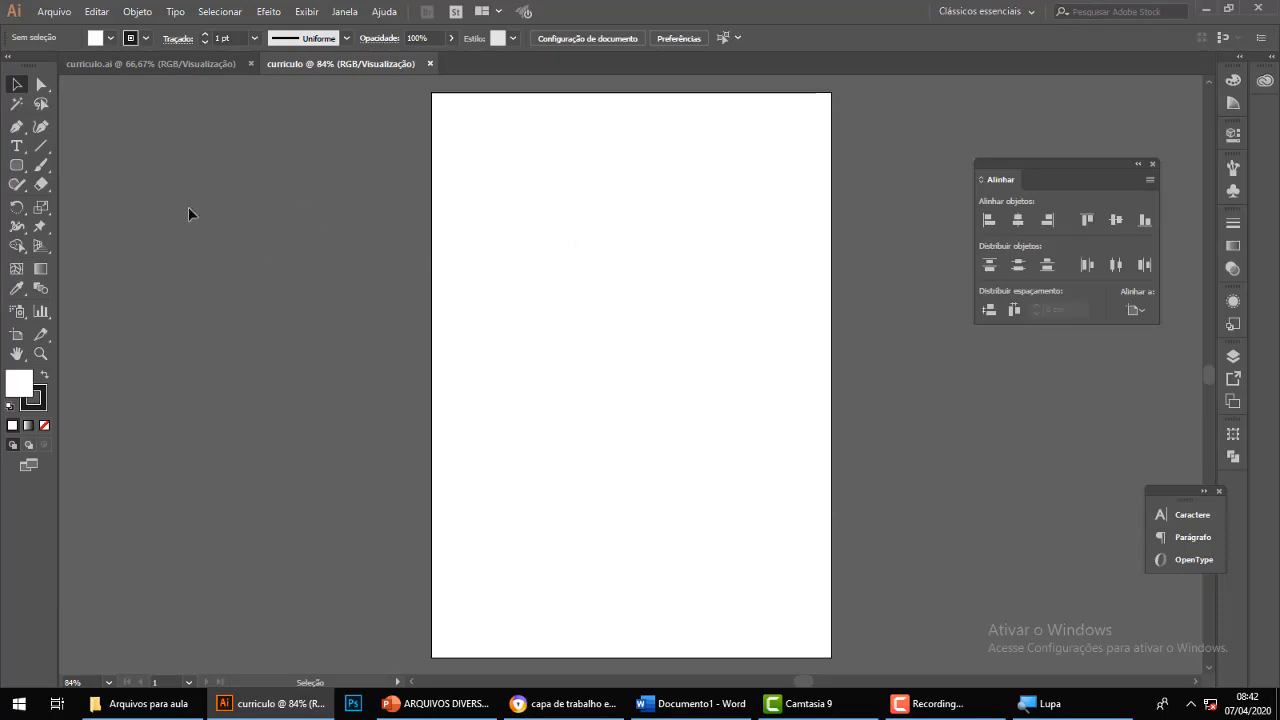
Draw a rectangle about 21 x 4.6 cm across the page, slightly below its upper edge, and fill it with dark blue.
{"action": "left_click", "coordinate": [19, 168]}
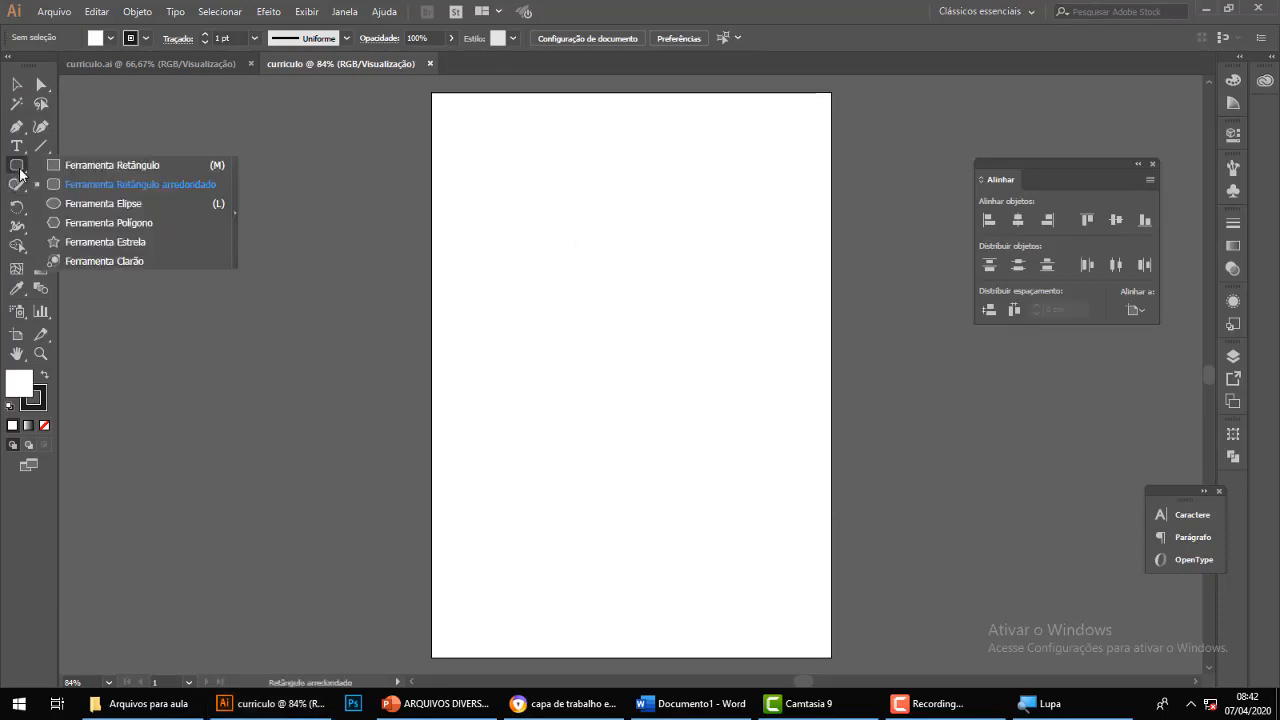
{"action": "left_click", "coordinate": [126, 166]}
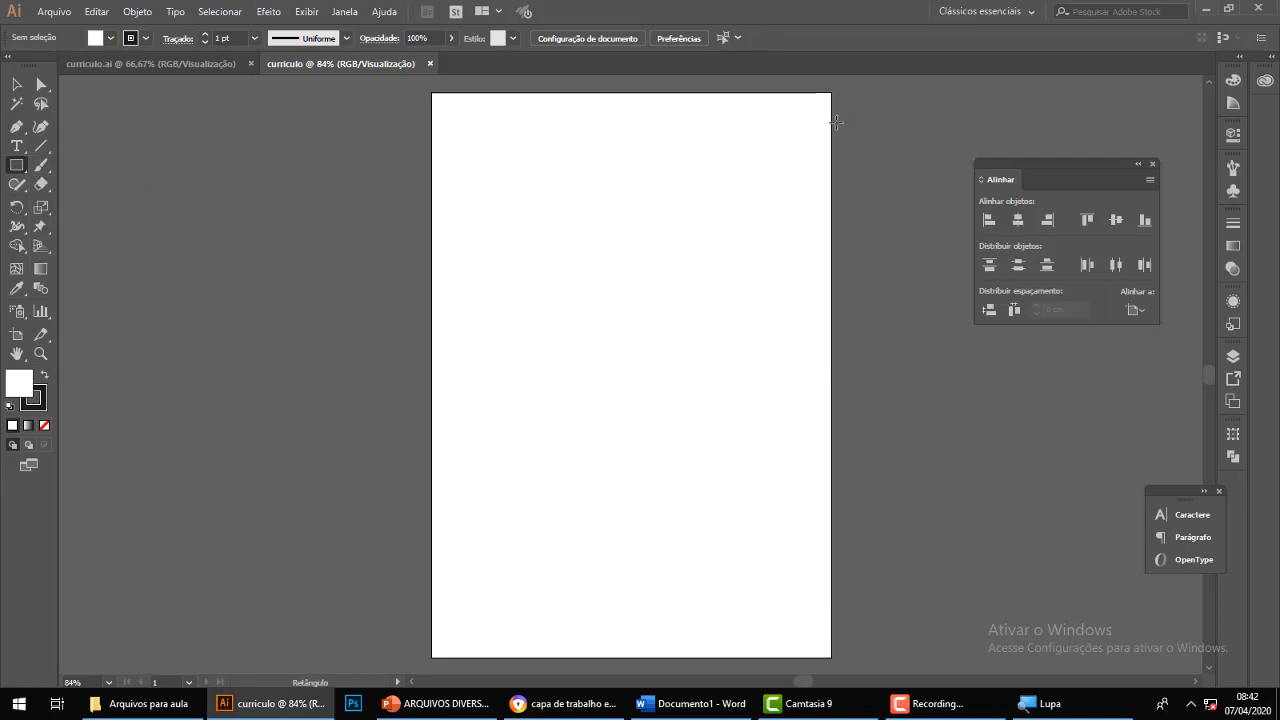
{"action": "left_click_drag", "start_coordinate": [828, 117], "coordinate": [432, 206]}
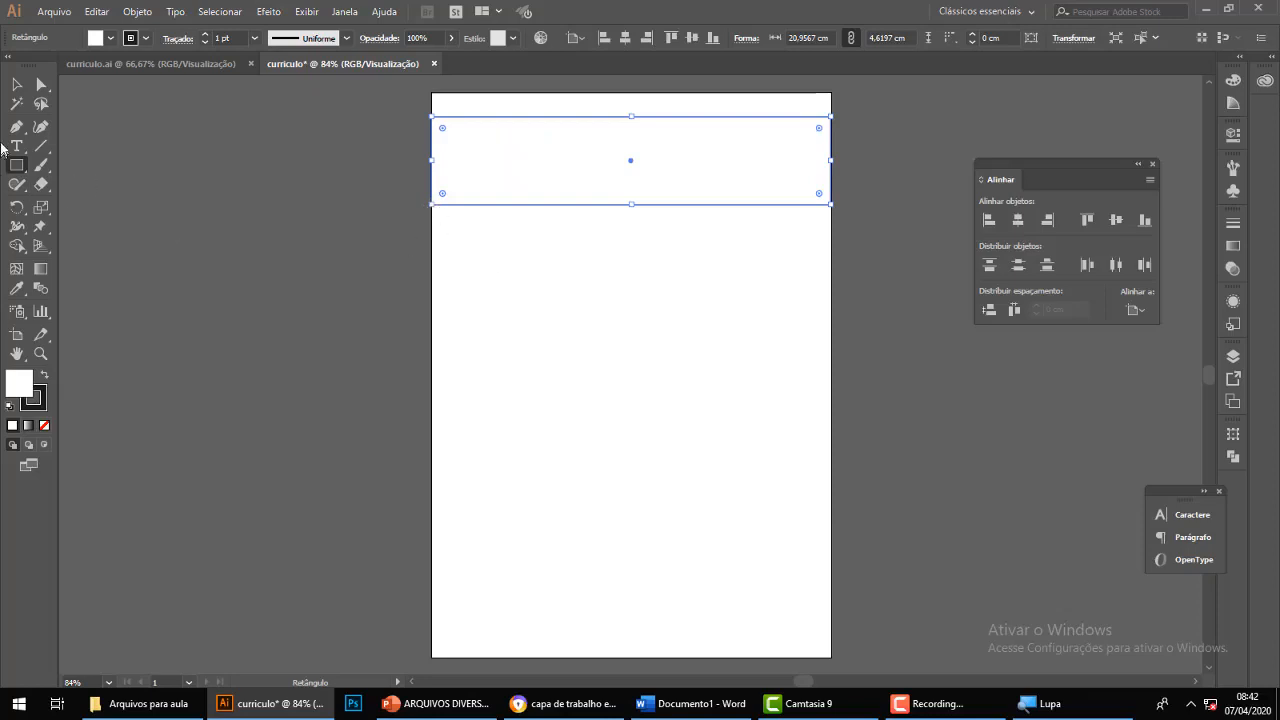
{"action": "left_click", "coordinate": [115, 37]}
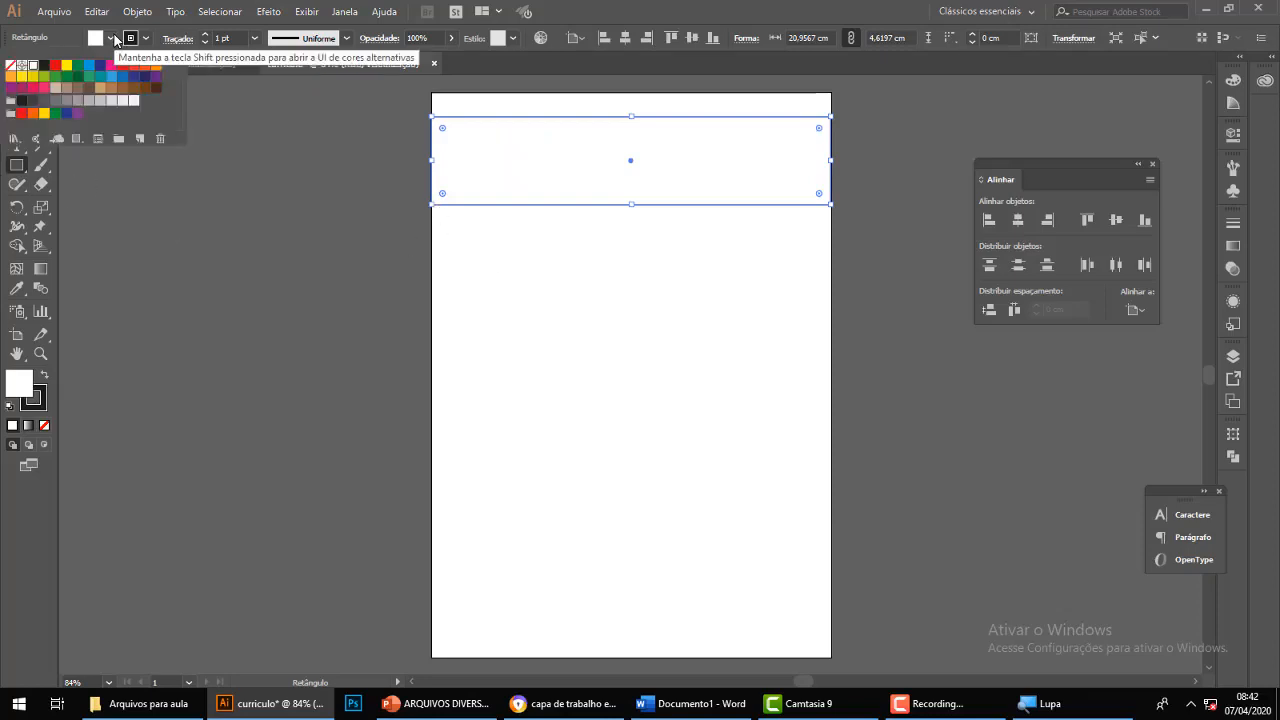
{"action": "left_click", "coordinate": [145, 80]}
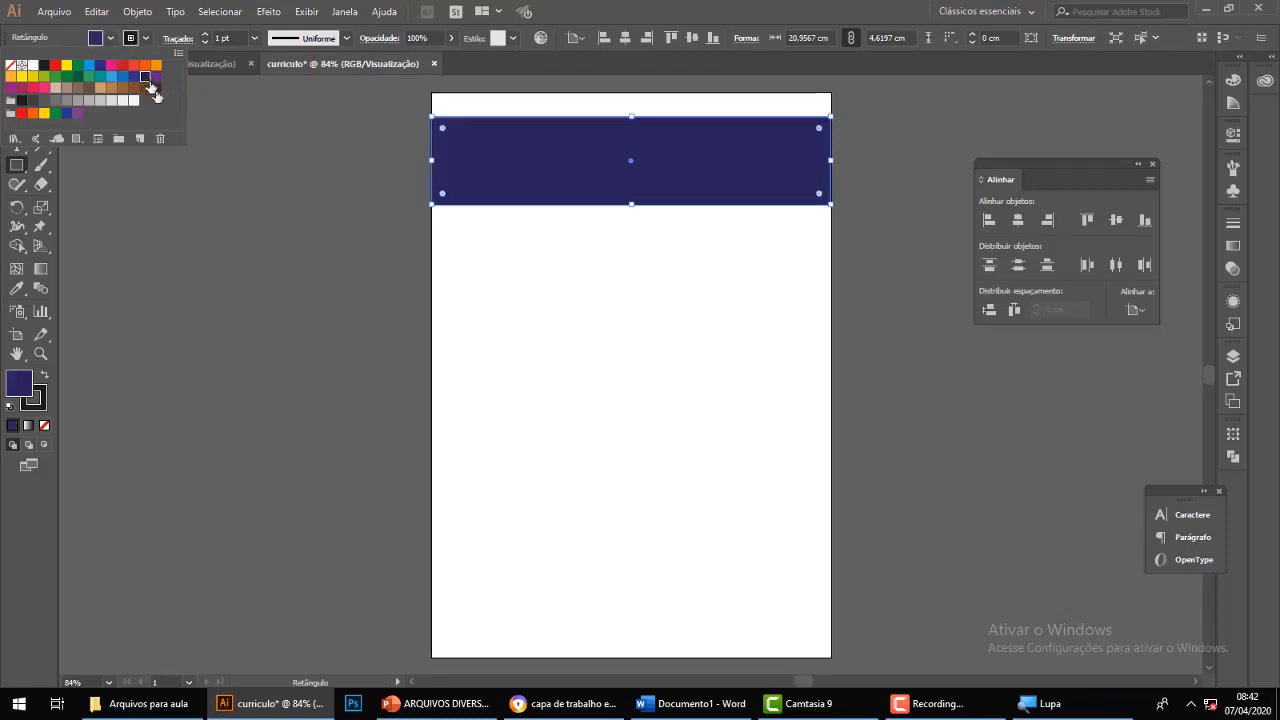
{"action": "left_click", "coordinate": [160, 183]}
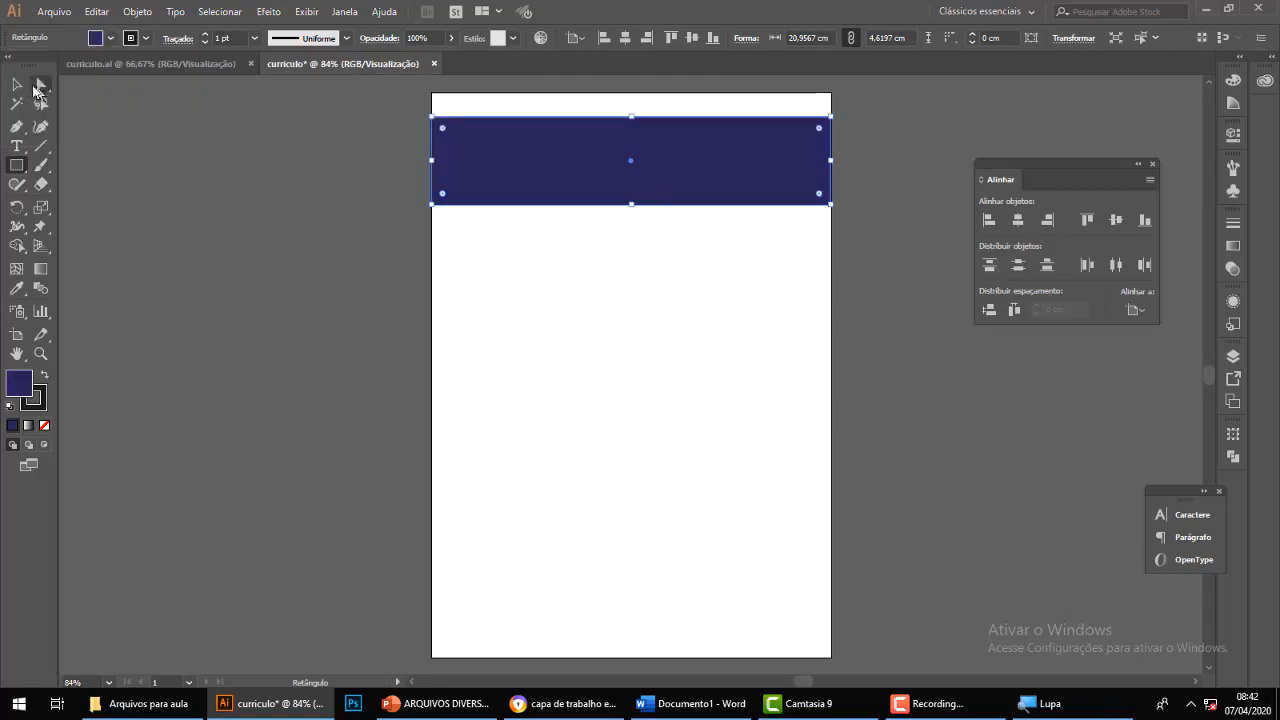
{"action": "left_click", "coordinate": [16, 84]}
{"action": "left_click", "coordinate": [106, 145]}
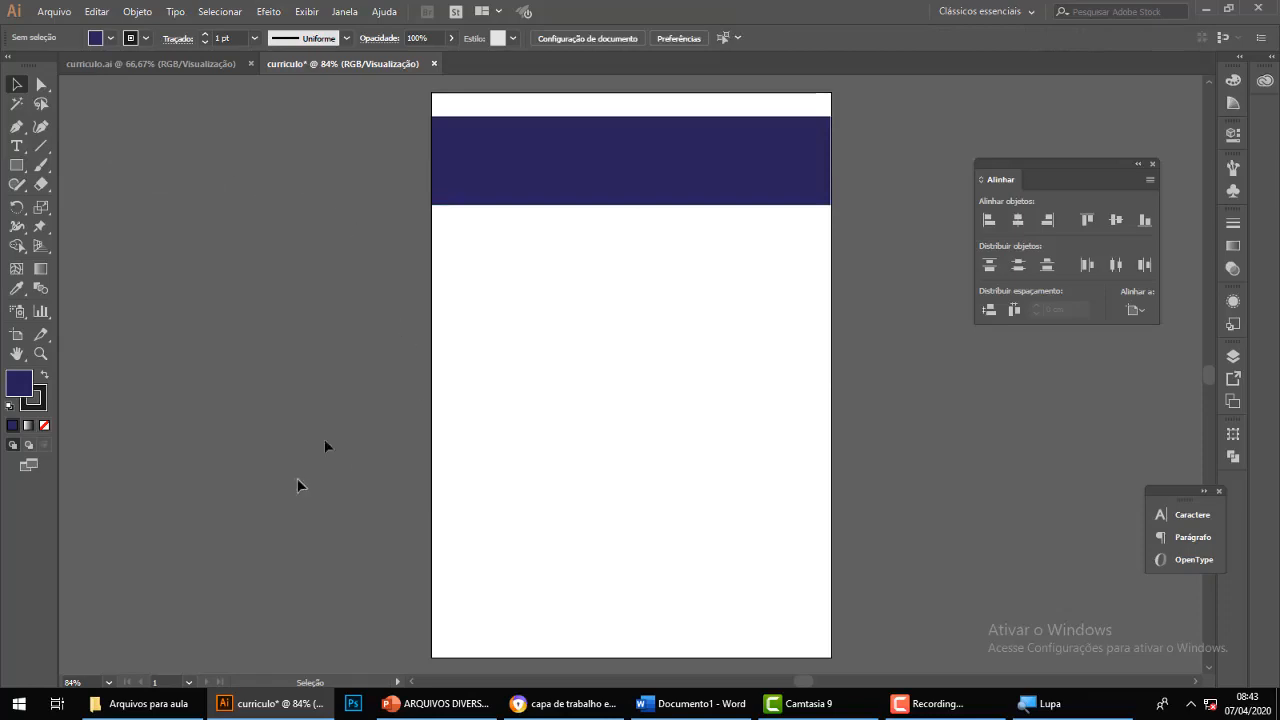
Stretch the dark blue rectangle's right side slightly past the page's right edge.
{"action": "left_click", "coordinate": [756, 180]}
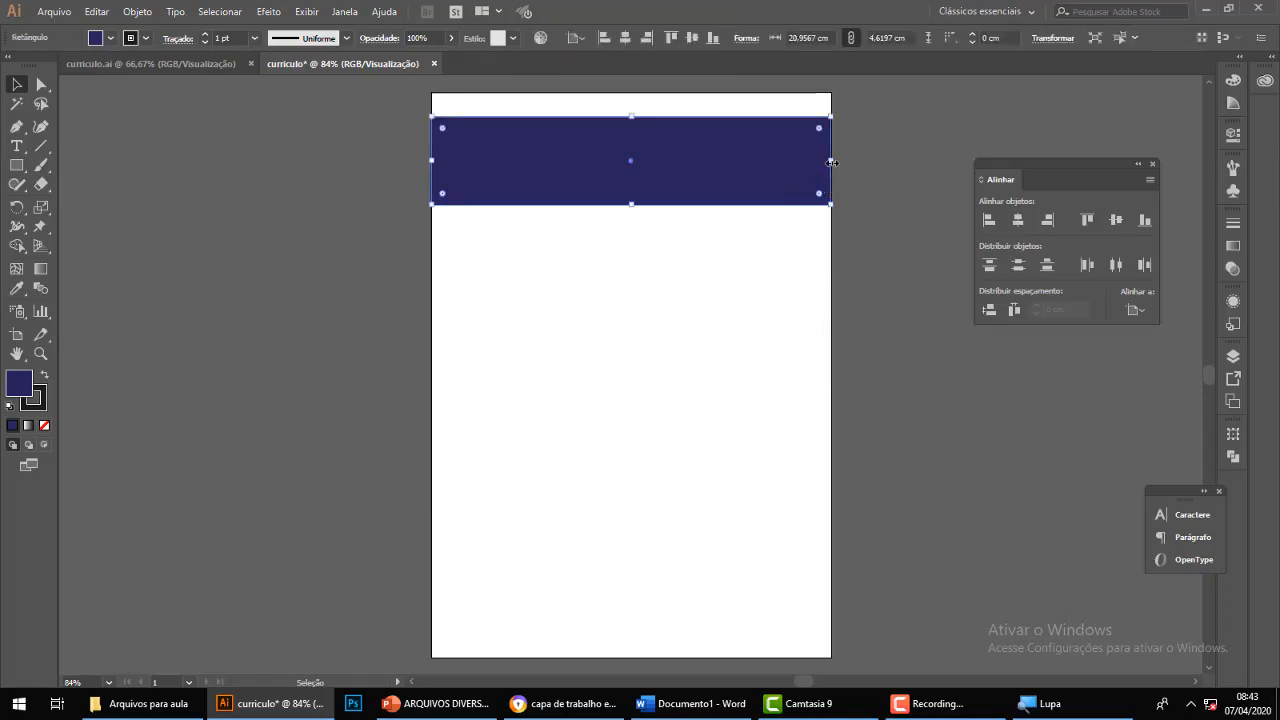
{"action": "left_click_drag", "start_coordinate": [831, 161], "coordinate": [834, 200]}
{"action": "left_click", "coordinate": [797, 258]}
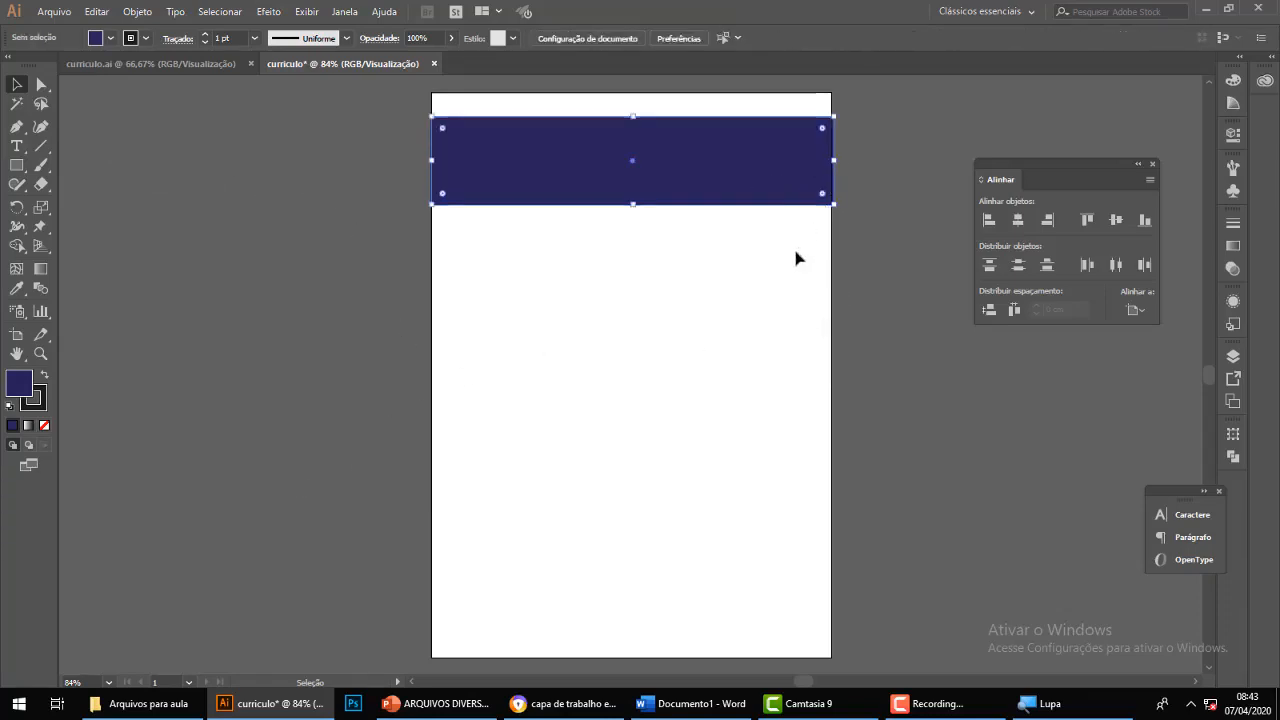
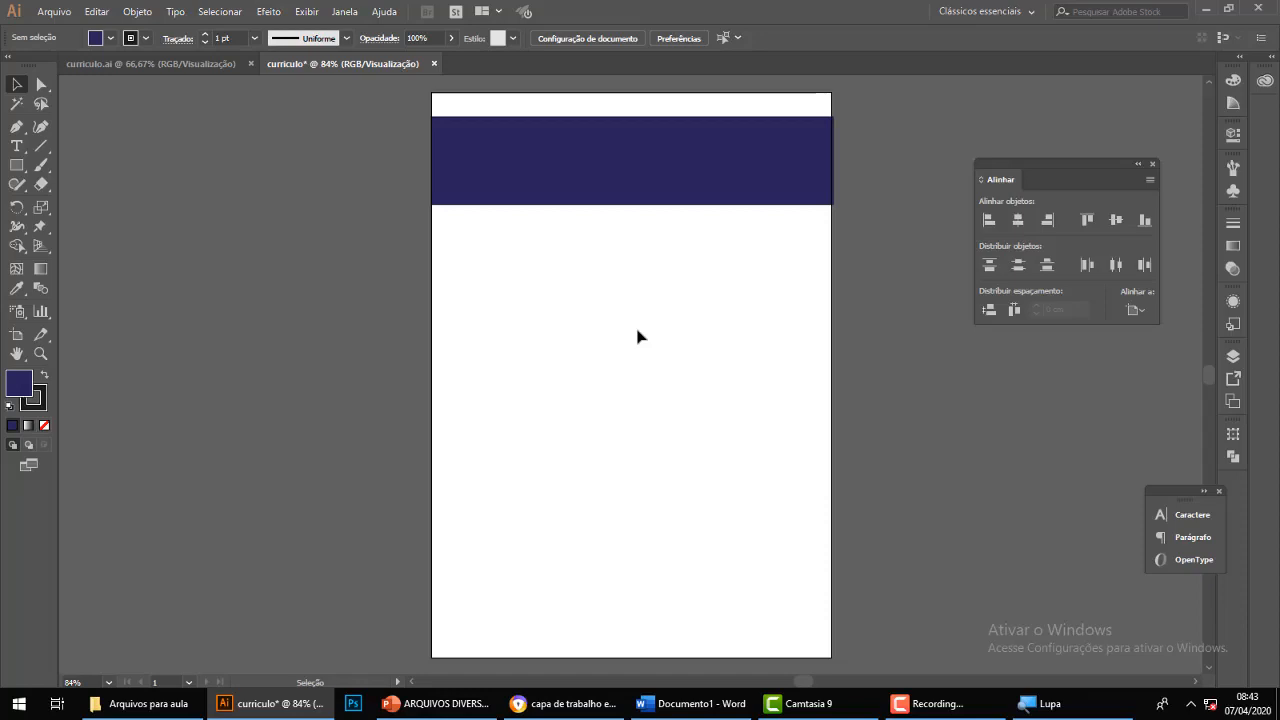
Show the rulers and place two vertical guides at about 1 cm and 20 cm from the page's left edge.
{"action": "key", "text": "ctrl+r"}
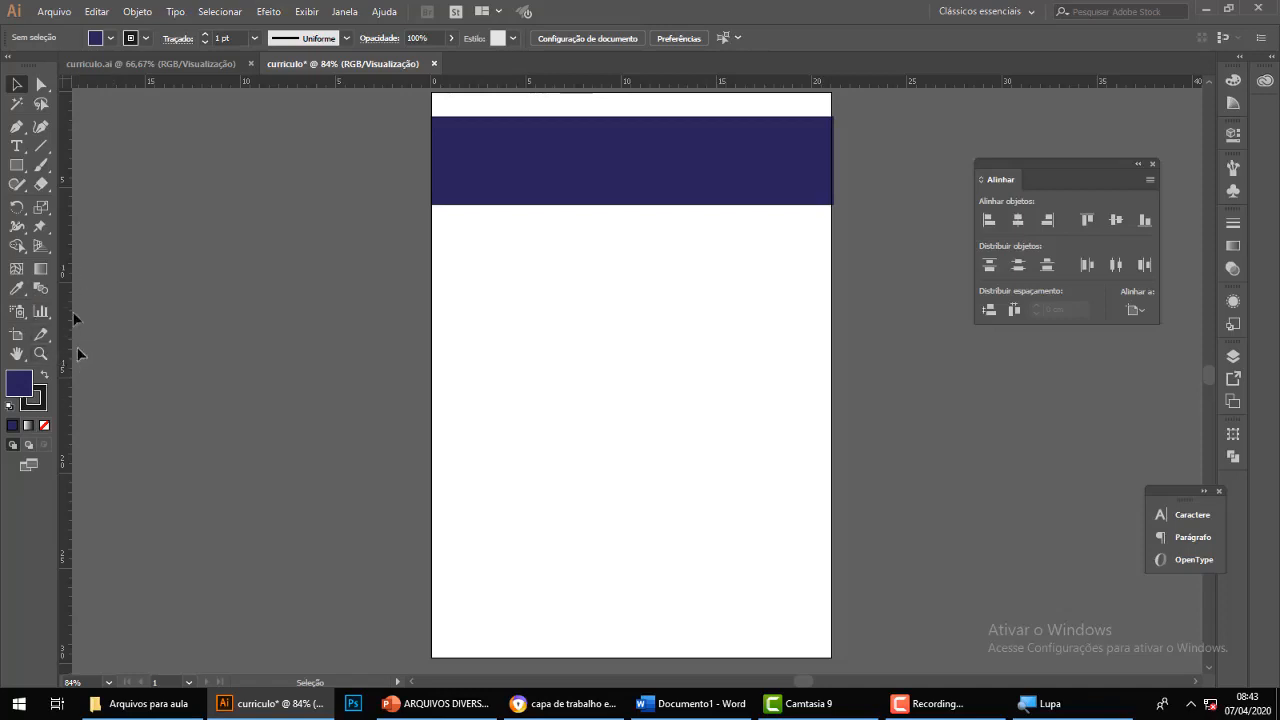
{"action": "left_click_drag", "start_coordinate": [70, 340], "coordinate": [450, 335]}
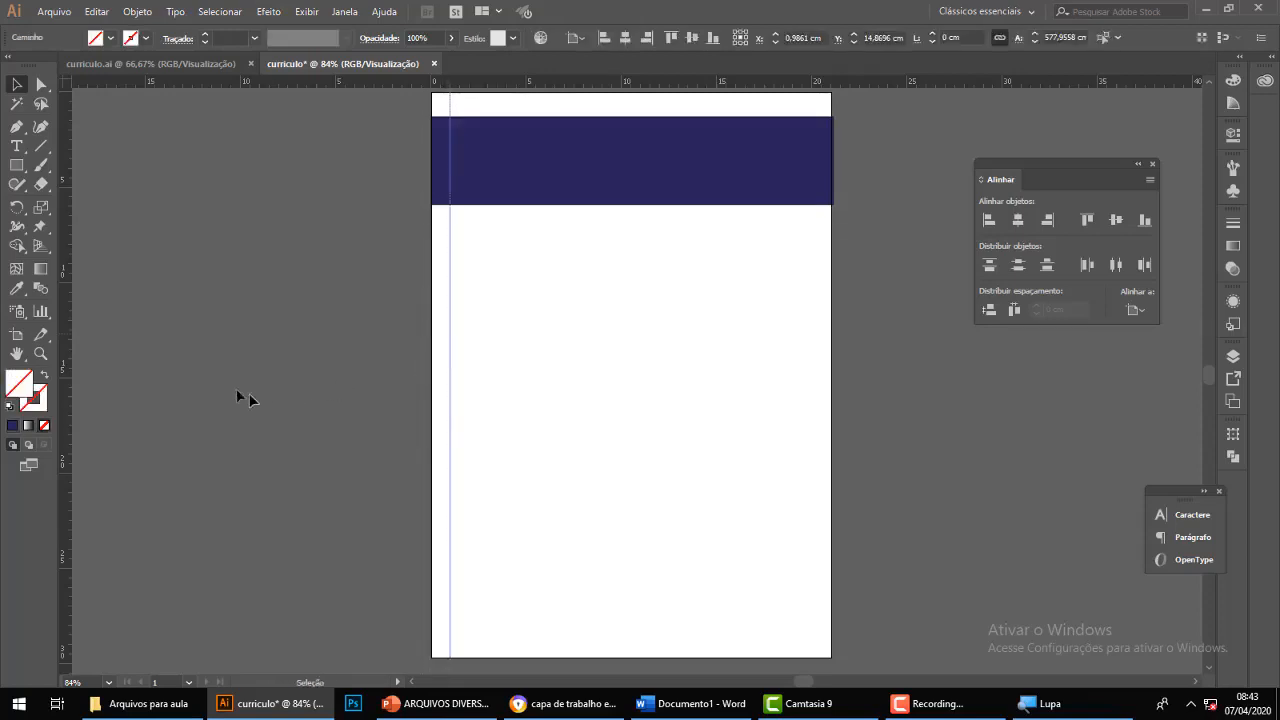
{"action": "left_click_drag", "start_coordinate": [64, 368], "coordinate": [811, 378]}
{"action": "scroll", "coordinate": [228, 485], "scroll_direction": "up", "scroll_amount": 1}
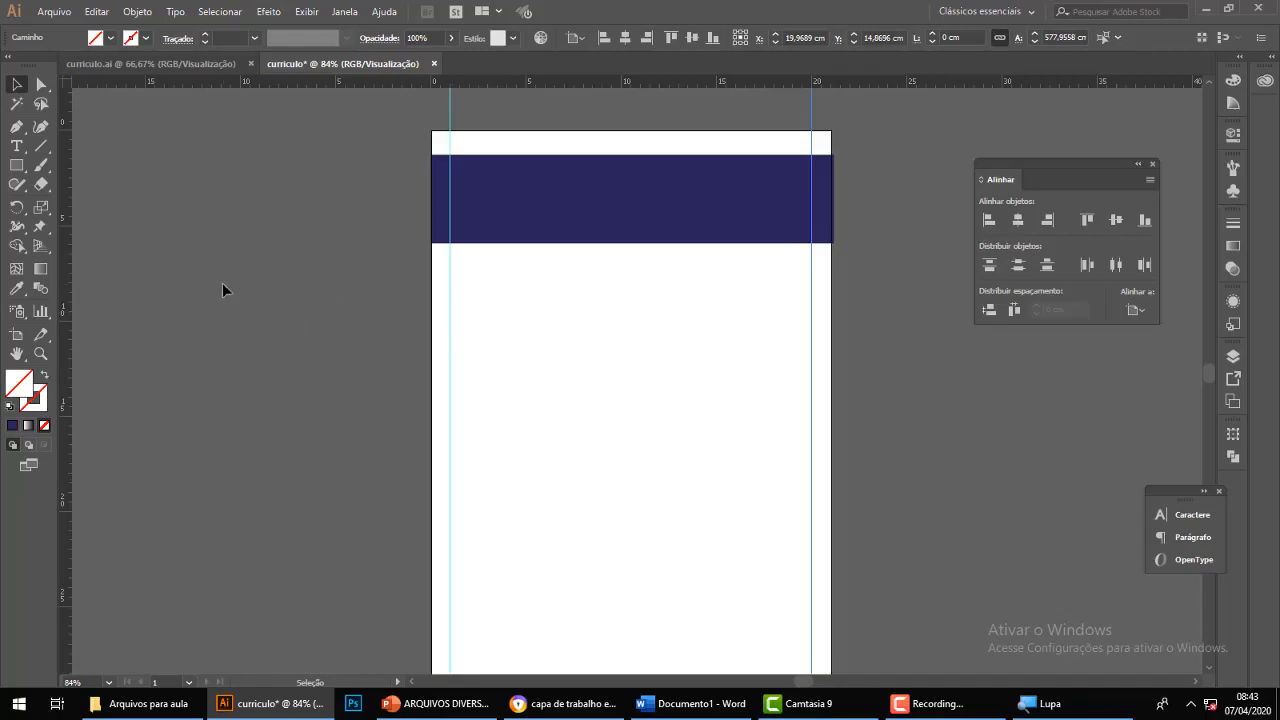
Delete the vertical guide near the page's left edge.
{"action": "left_click", "coordinate": [477, 313]}
{"action": "left_click", "coordinate": [450, 311]}
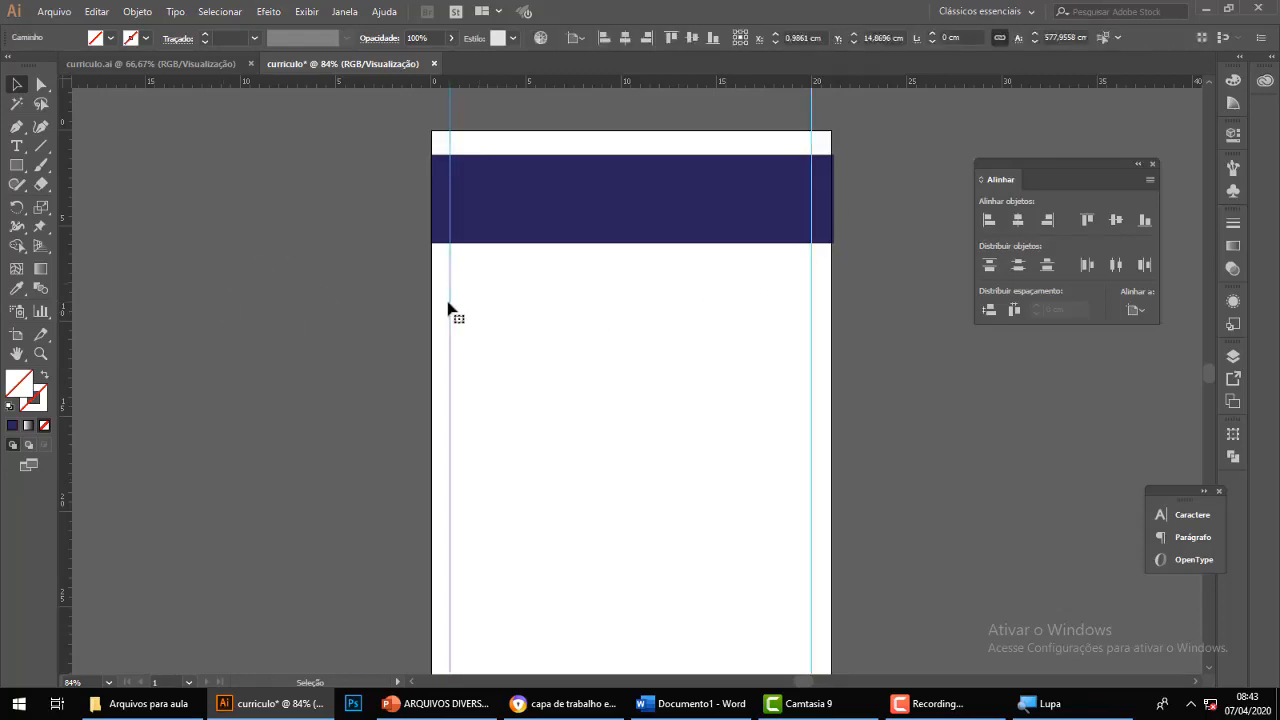
{"action": "key", "text": "Delete"}
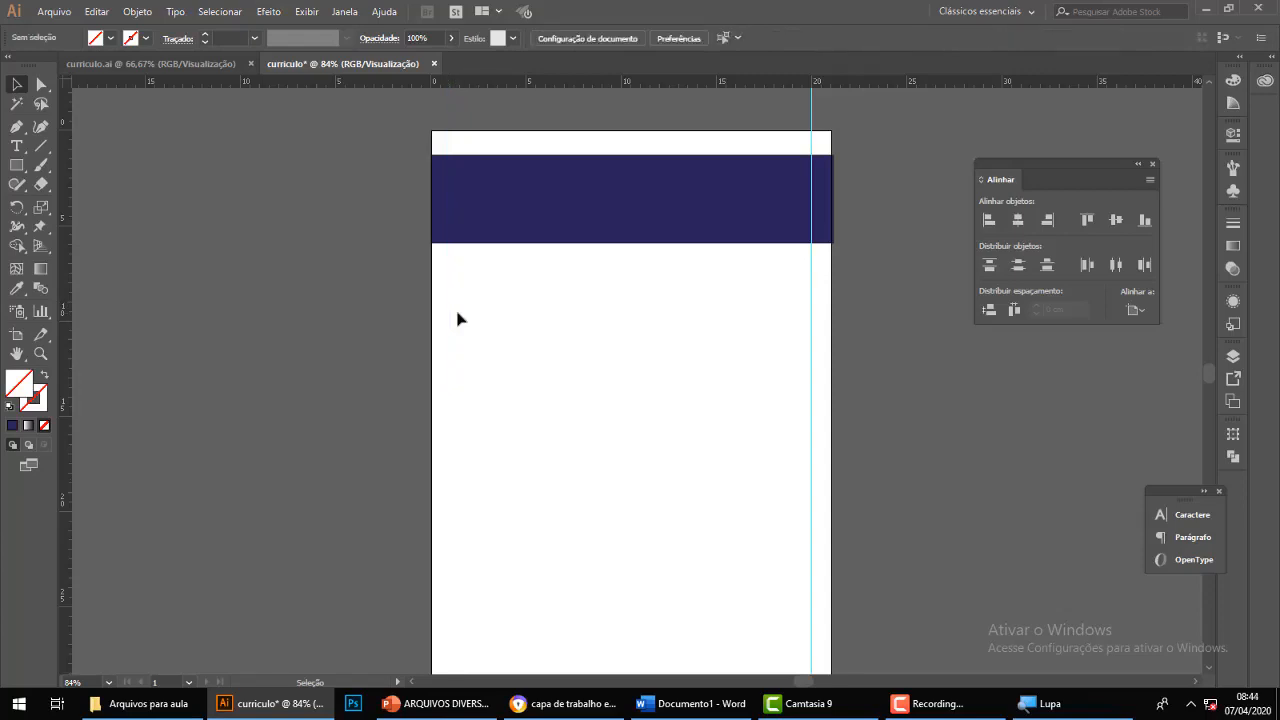
Replace the existing vertical guide with two new vertical guides at about 1 cm and 20 cm across the page.
{"action": "left_click", "coordinate": [811, 342]}
{"action": "key", "text": "Delete"}
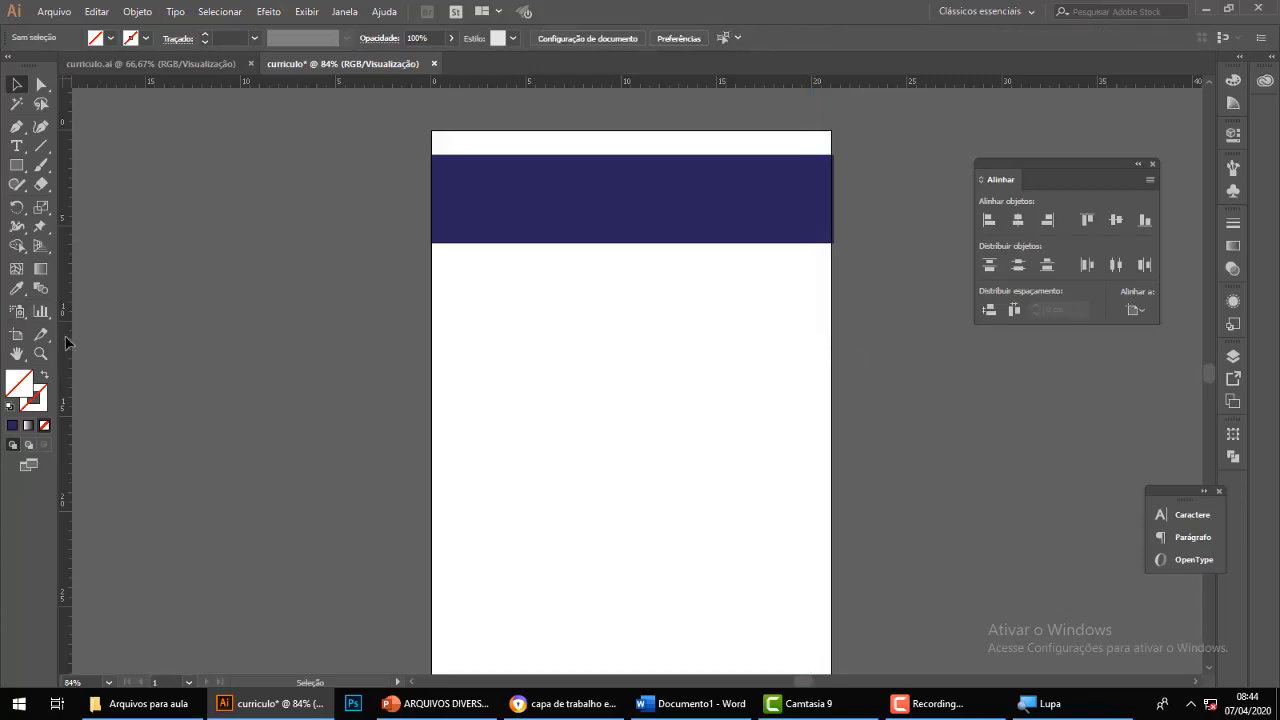
{"action": "left_click_drag", "start_coordinate": [68, 343], "coordinate": [450, 362]}
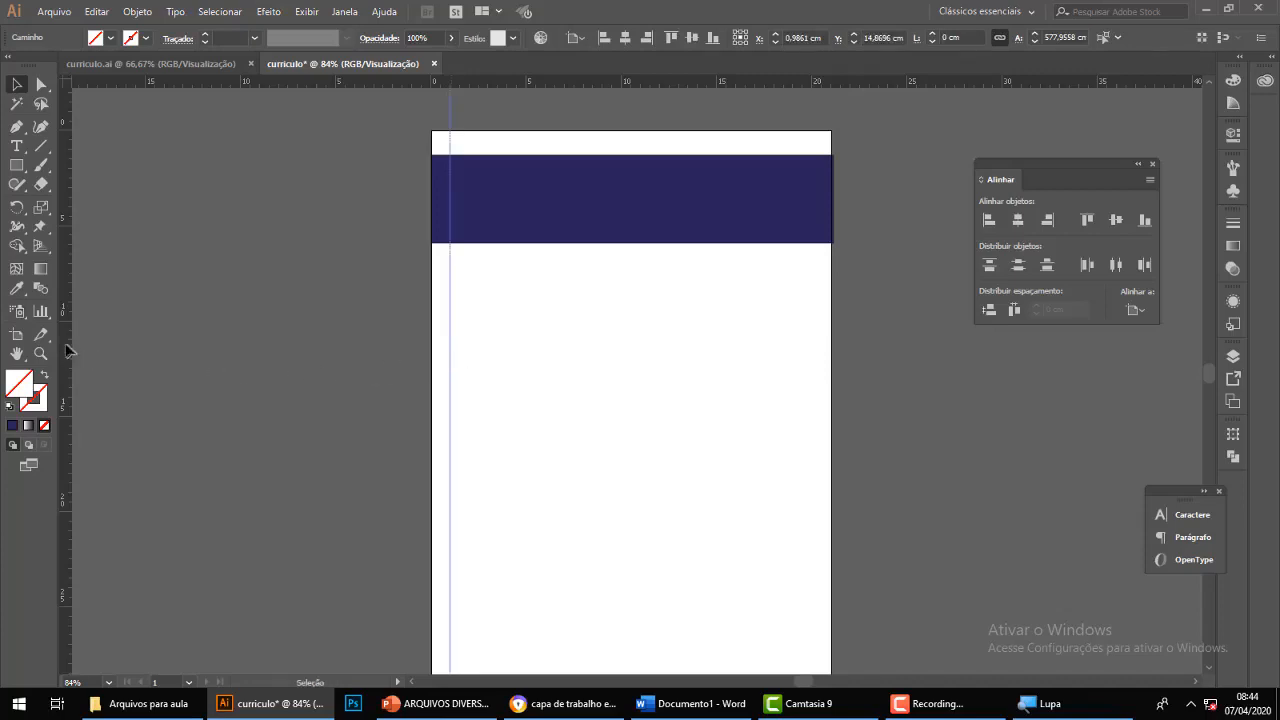
{"action": "left_click_drag", "start_coordinate": [68, 352], "coordinate": [813, 372]}
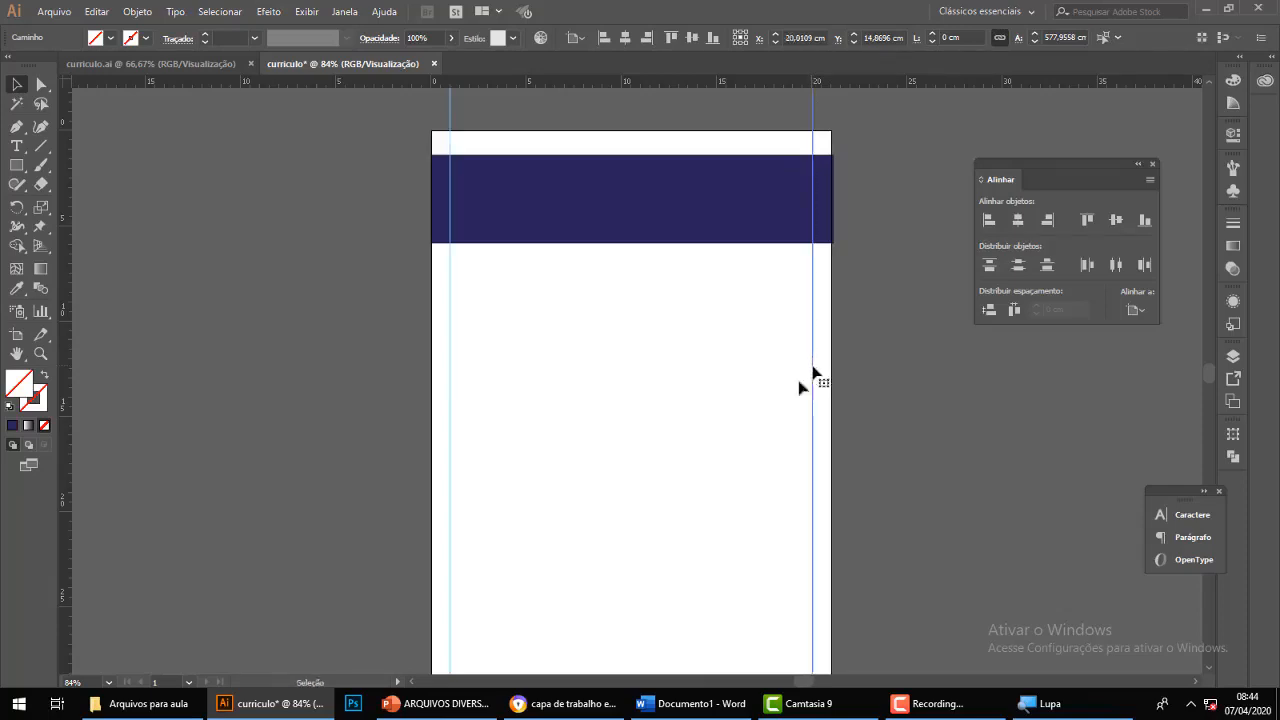
{"action": "left_click", "coordinate": [750, 405]}
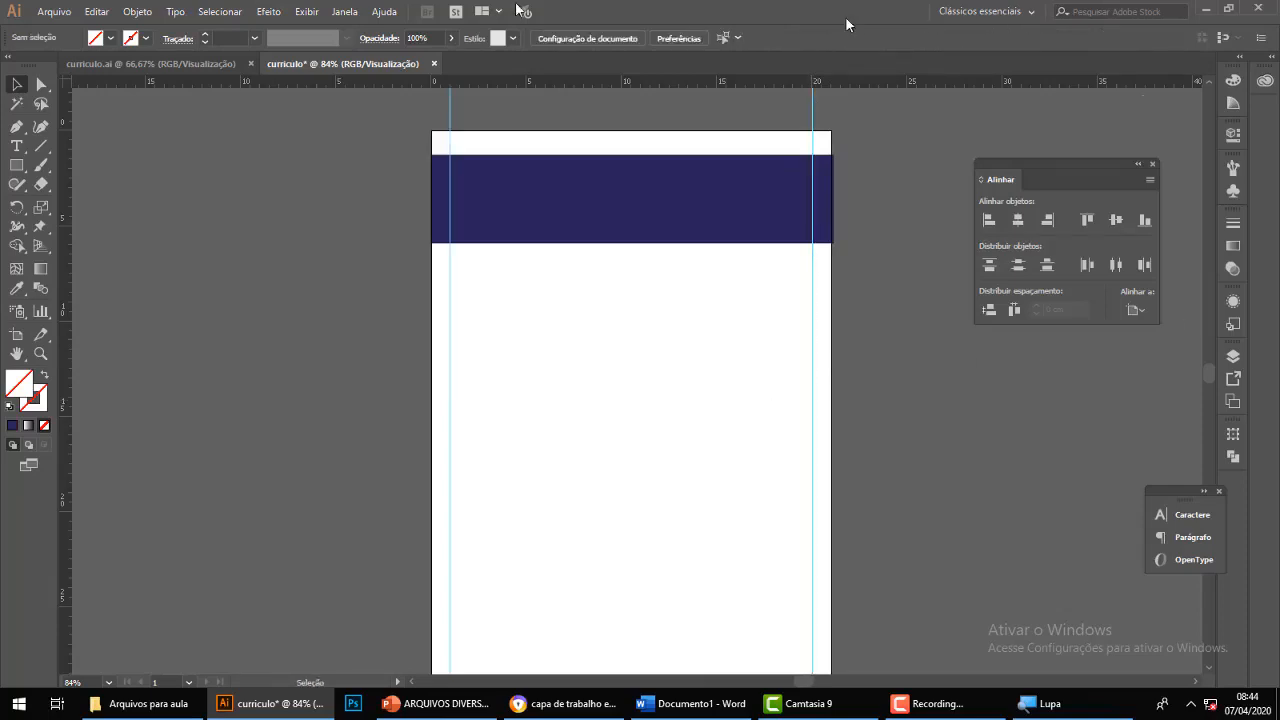
Create a six-sided polygon with a radius of 7.7513 cm overlapping the banner and the page's left edge.
{"action": "left_click", "coordinate": [19, 165]}
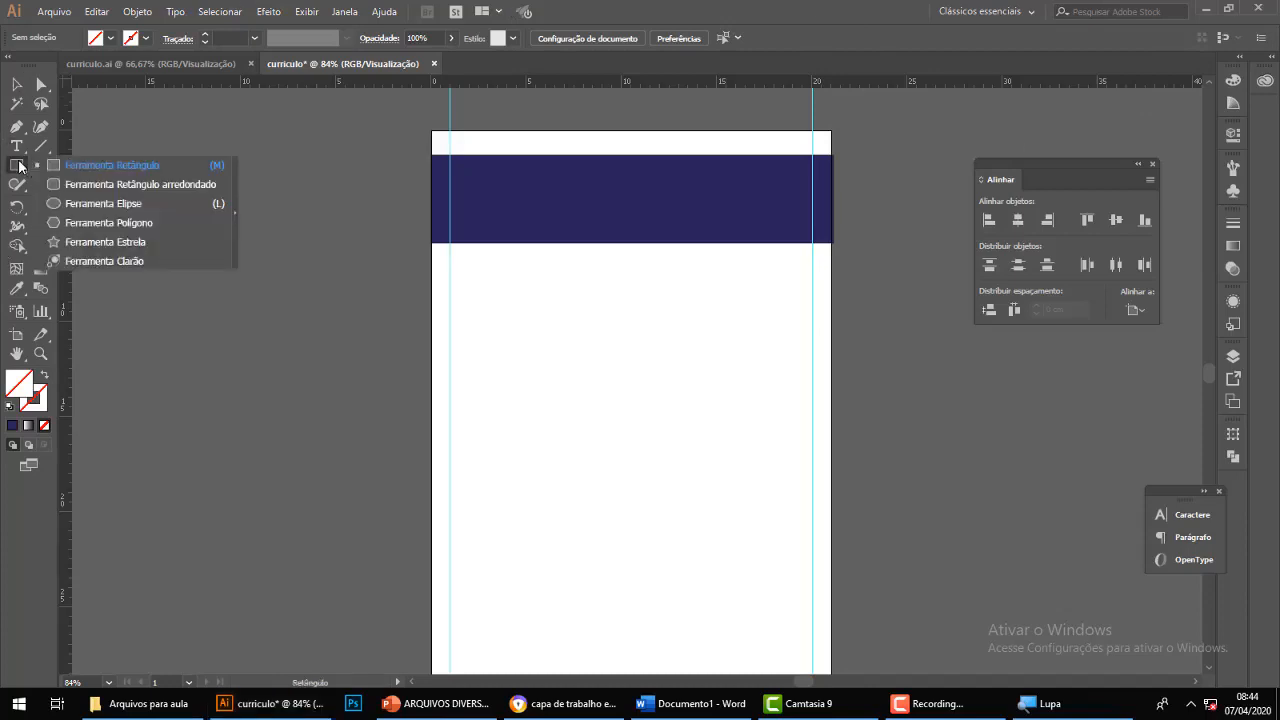
{"action": "left_click", "coordinate": [130, 222]}
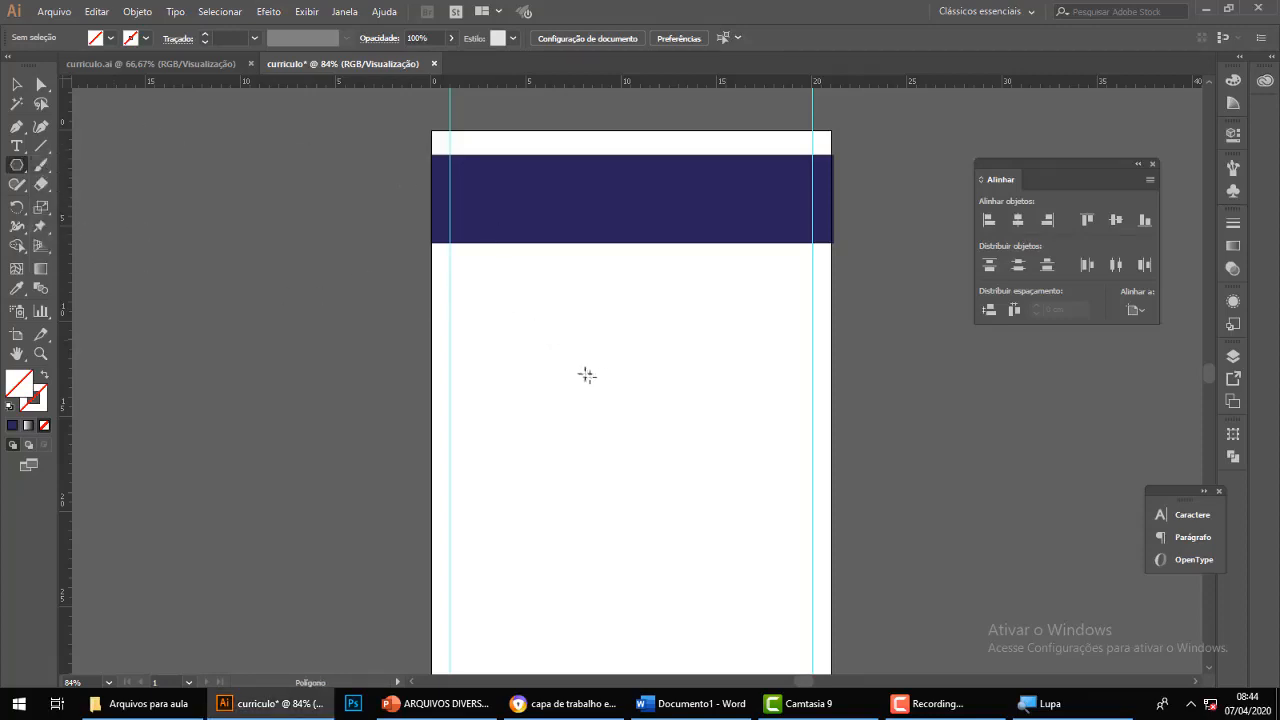
{"action": "left_click_drag", "start_coordinate": [563, 349], "coordinate": [665, 450]}
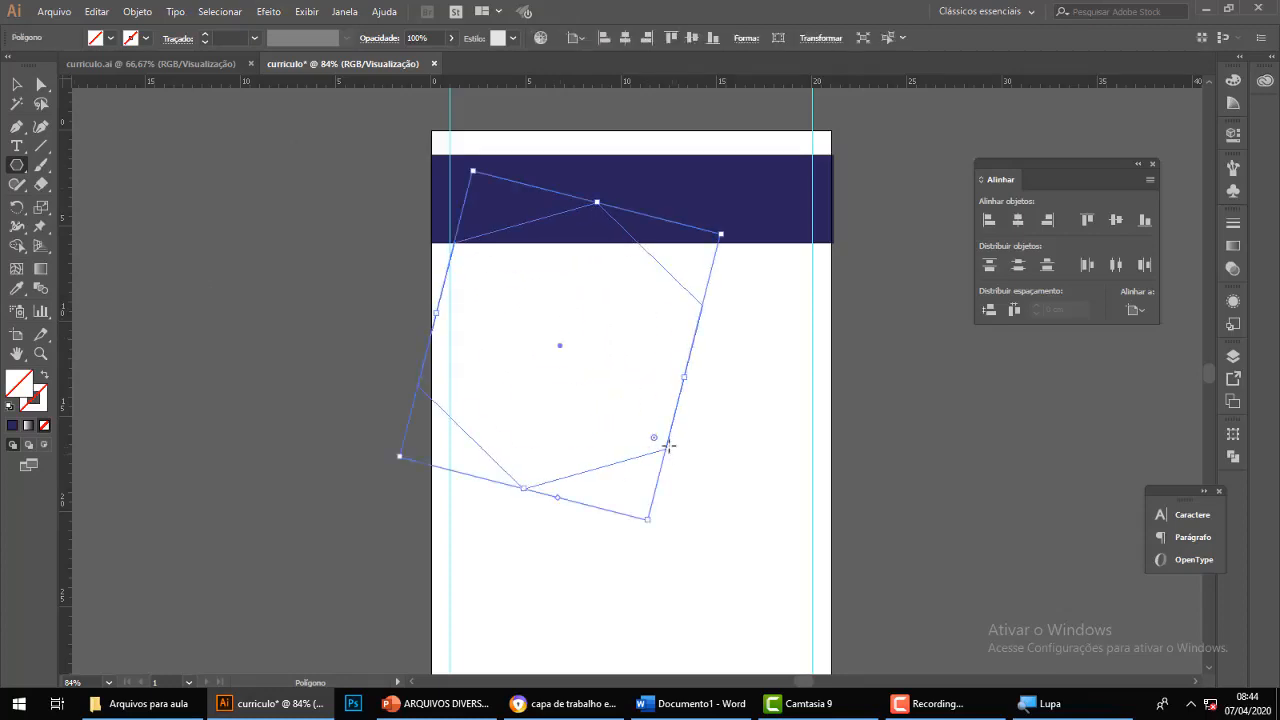
{"action": "key", "text": "ctrl+z"}
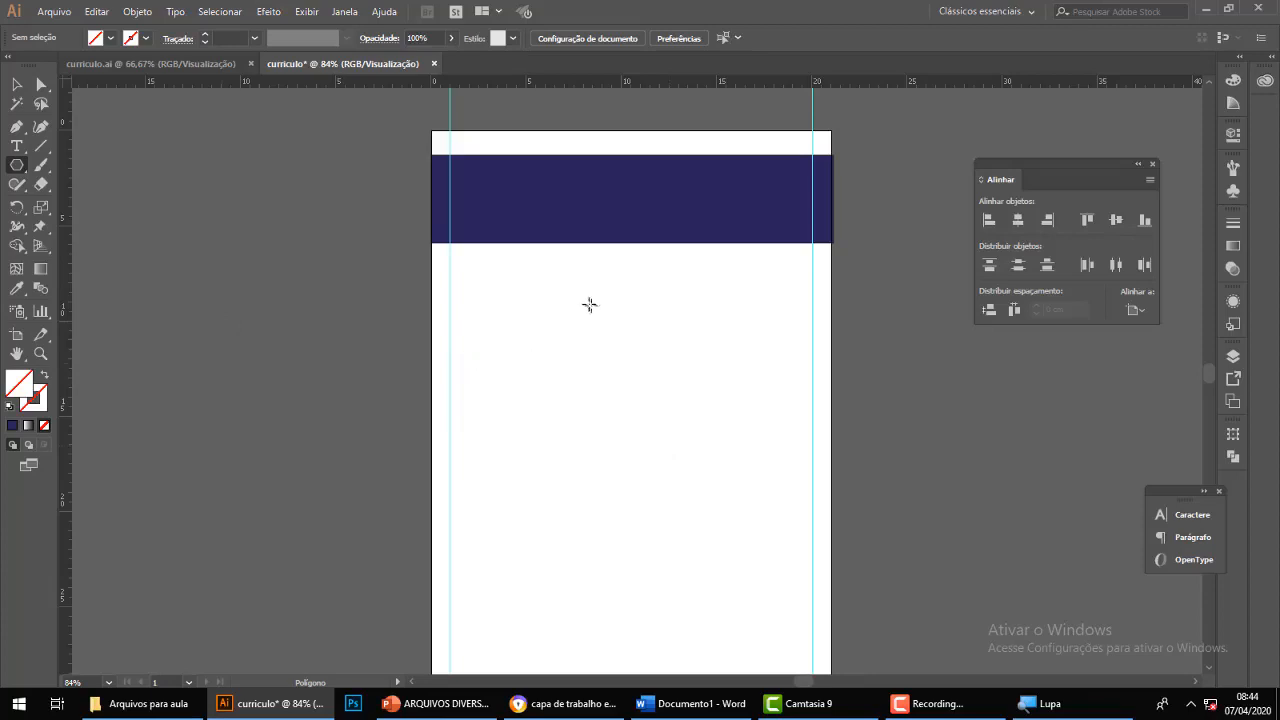
{"action": "left_click", "coordinate": [541, 314]}
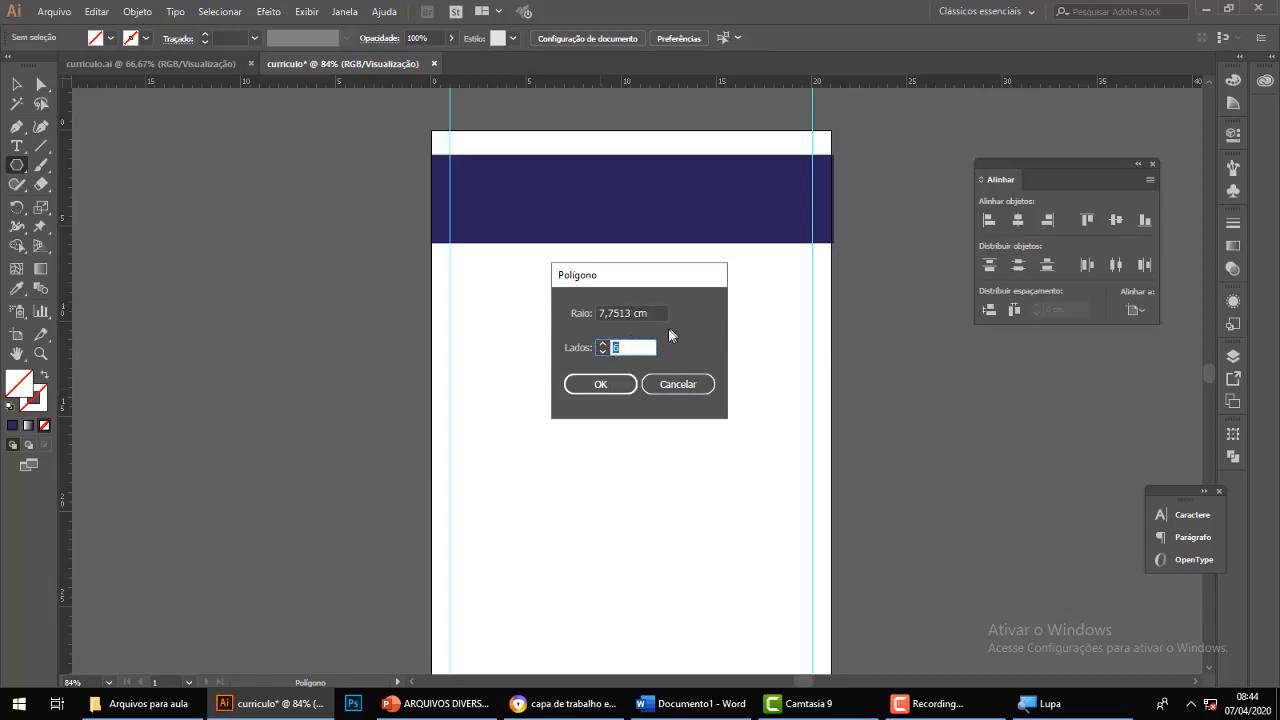
{"action": "left_click", "coordinate": [601, 385]}
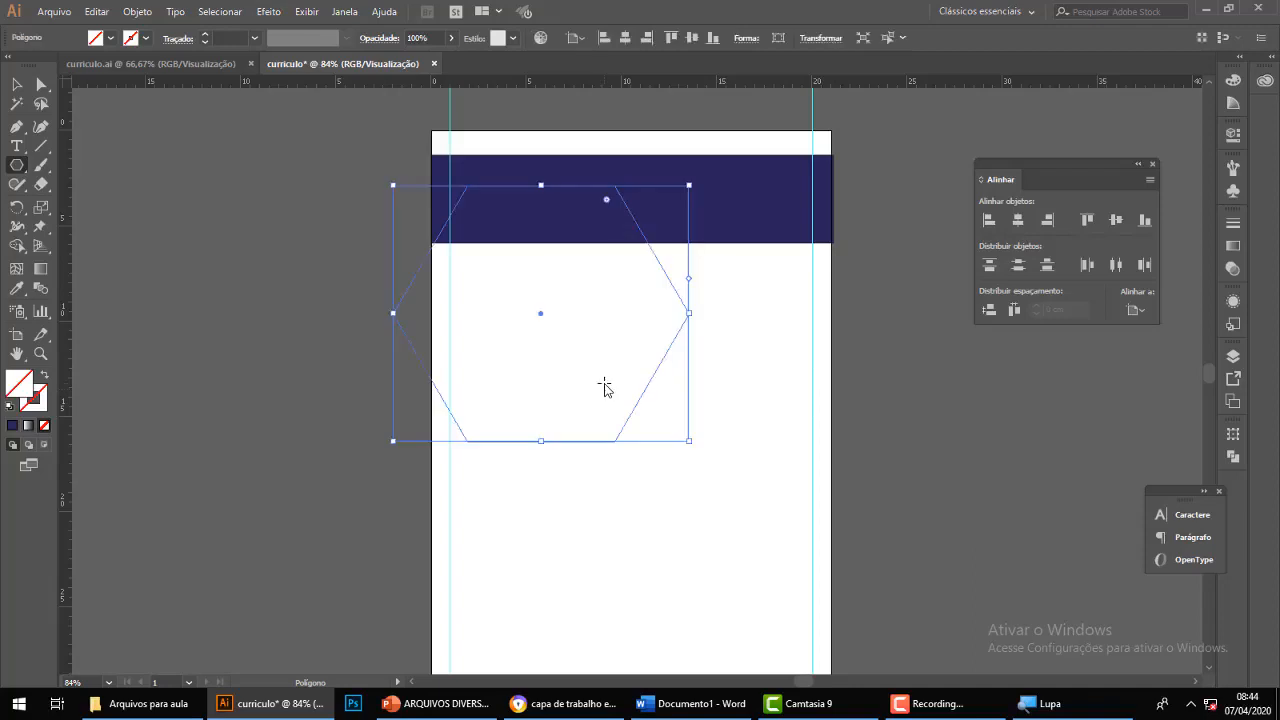
Fill the hexagon with the same dark navy blue as the banner.
{"action": "left_click", "coordinate": [111, 39]}
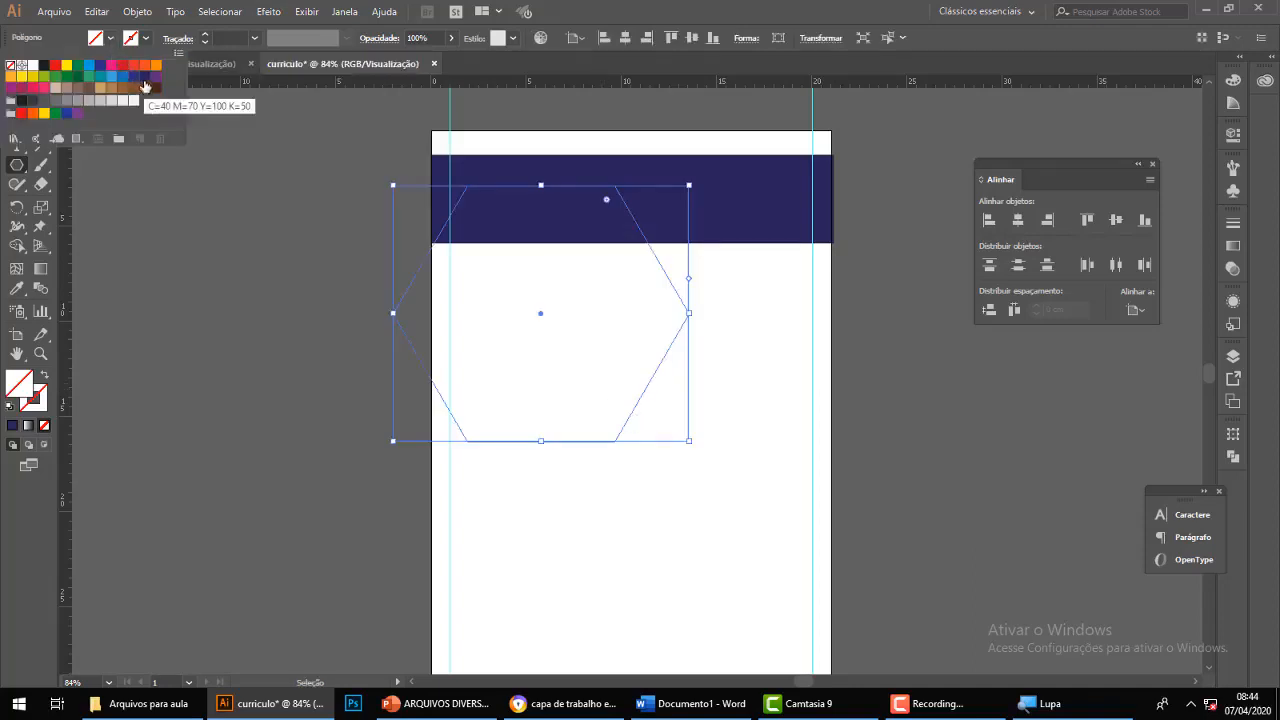
{"action": "left_click", "coordinate": [145, 76]}
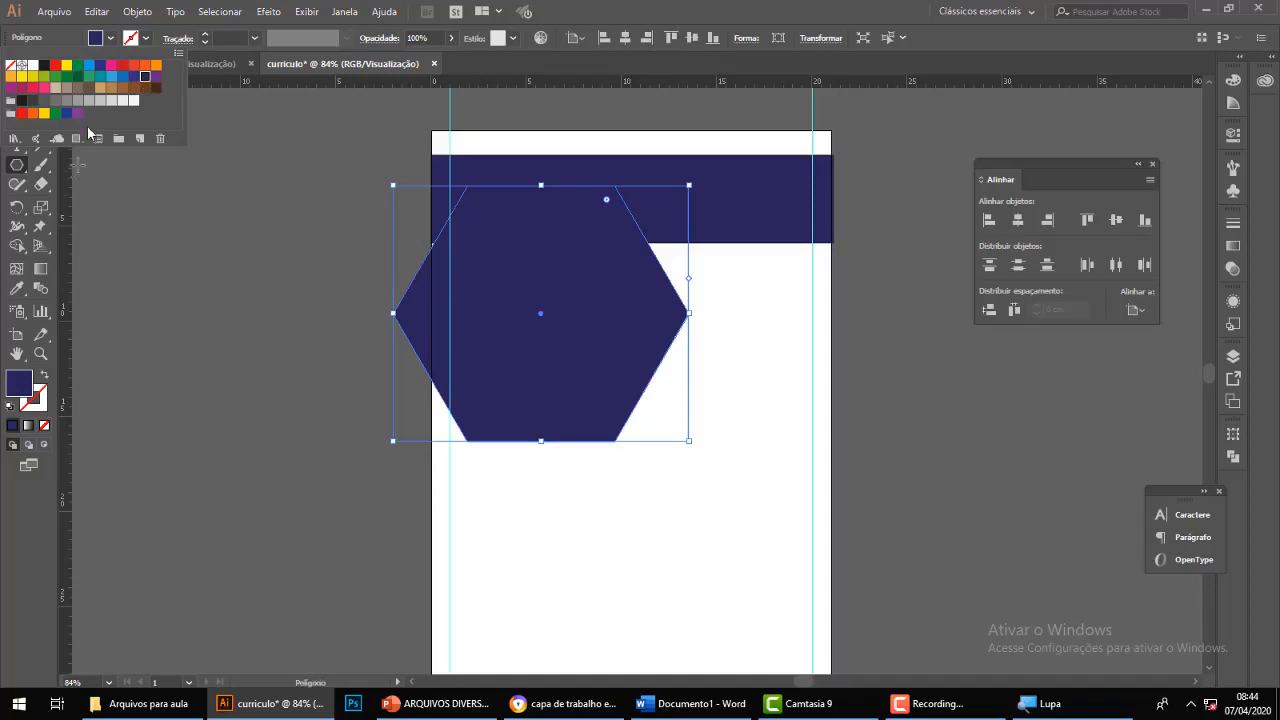
{"action": "key", "text": "Escape"}
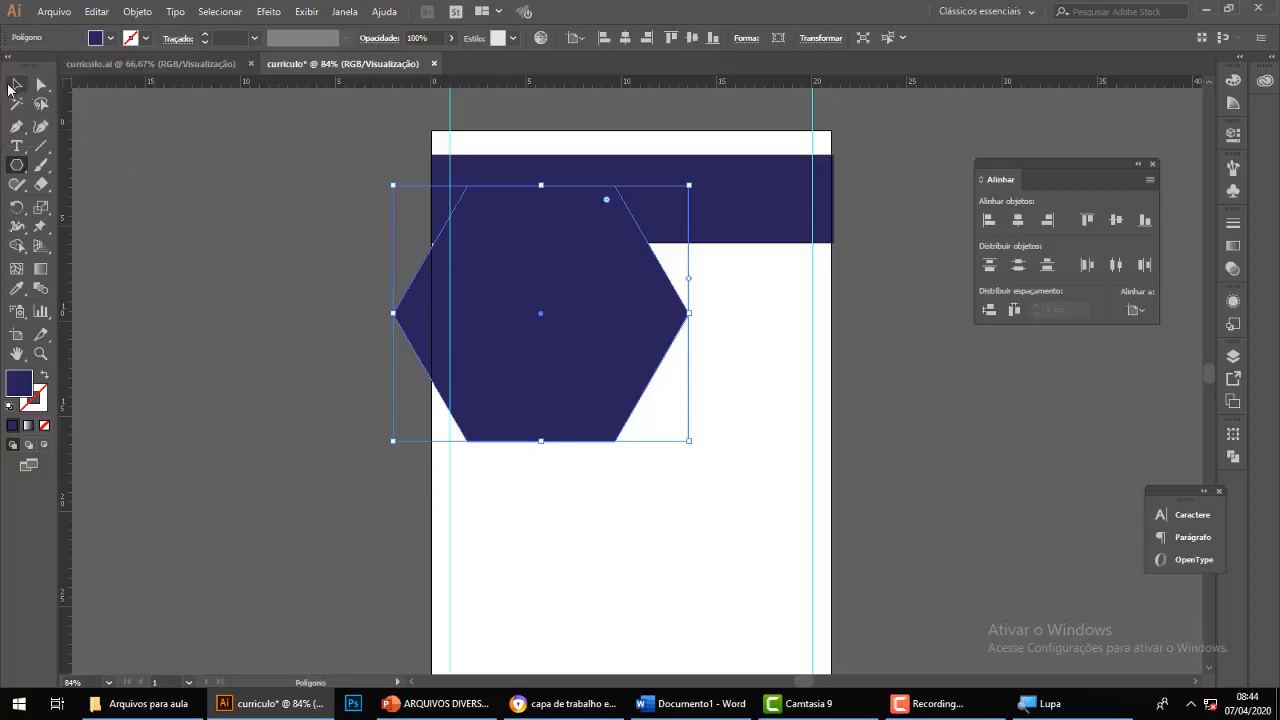
Move the hexagon over the page's upper-left corner so that it covers the left end of the banner.
{"action": "left_click", "coordinate": [16, 84]}
{"action": "left_click", "coordinate": [744, 431]}
{"action": "left_click", "coordinate": [617, 386]}
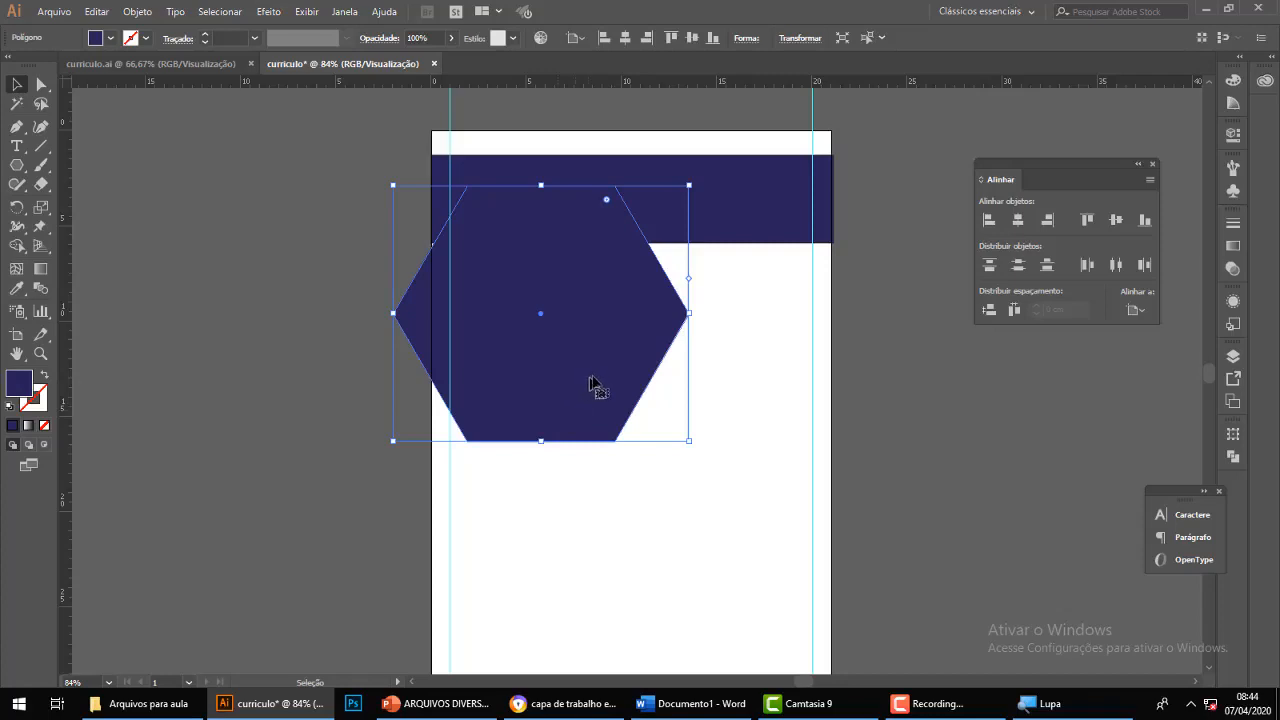
{"action": "left_click_drag", "start_coordinate": [594, 376], "coordinate": [517, 217]}
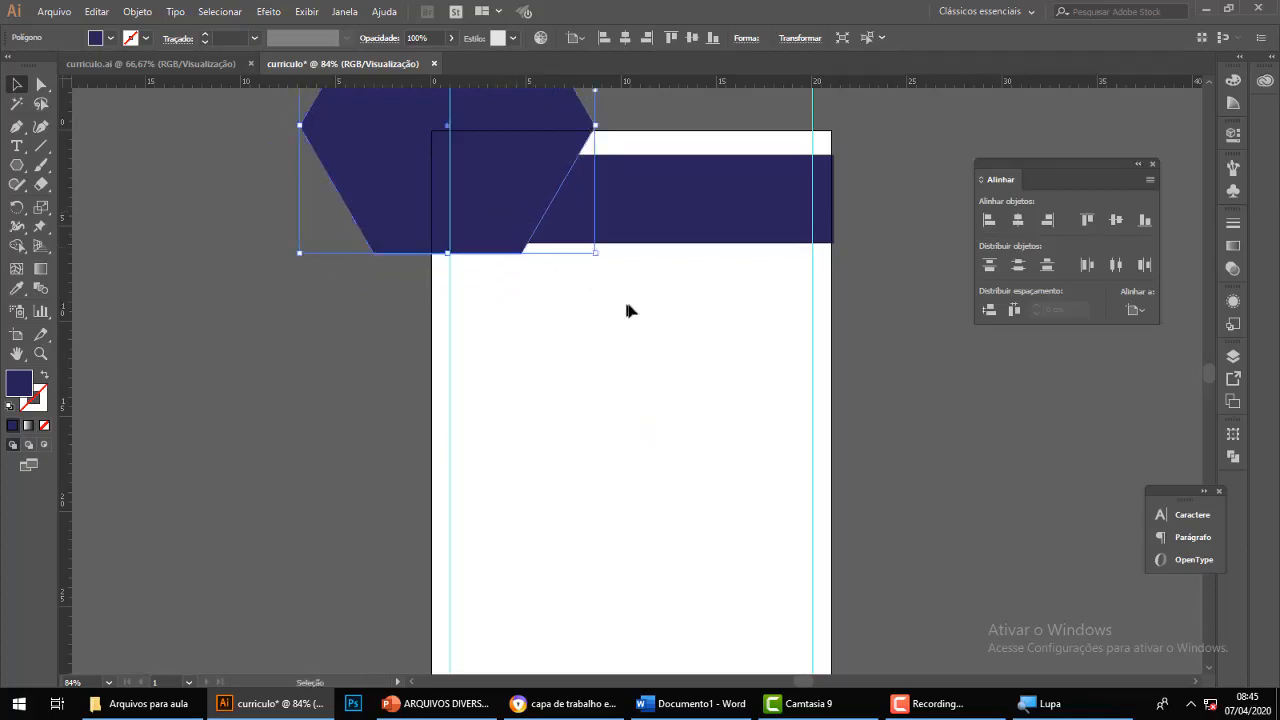
{"action": "left_click", "coordinate": [629, 311]}
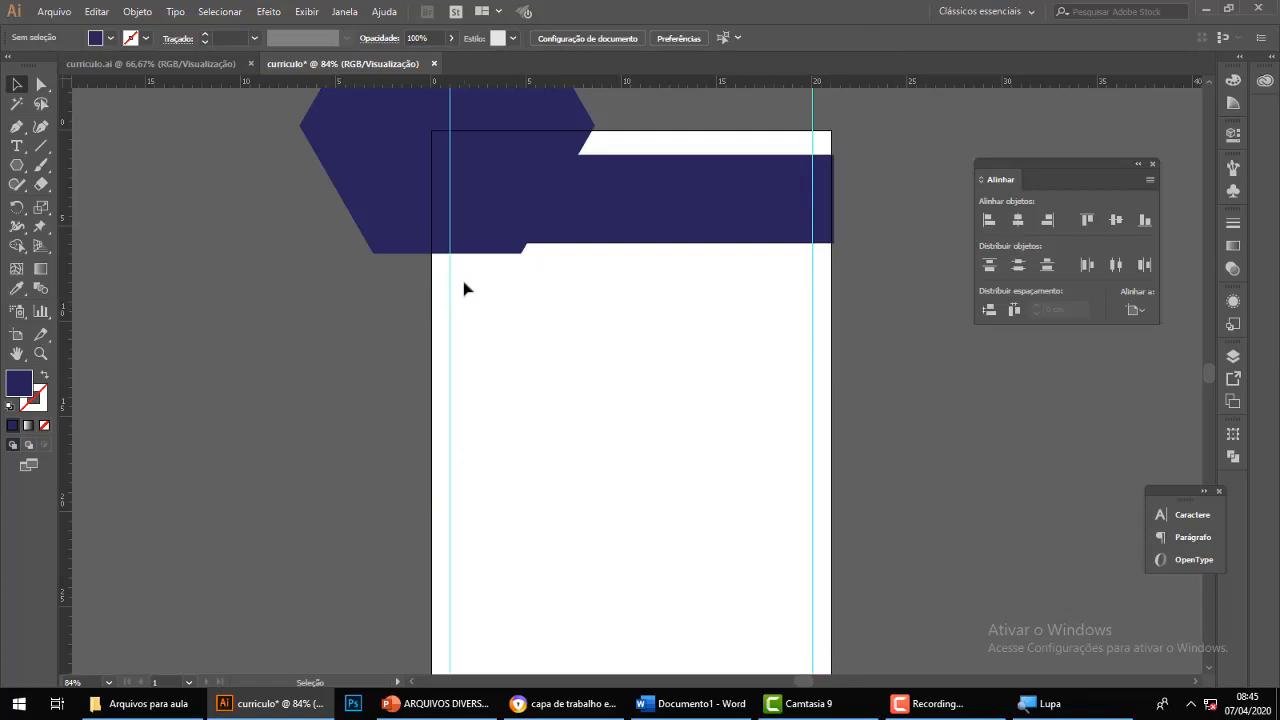
{"action": "scroll", "coordinate": [582, 432], "scroll_direction": "up", "scroll_amount": 2}
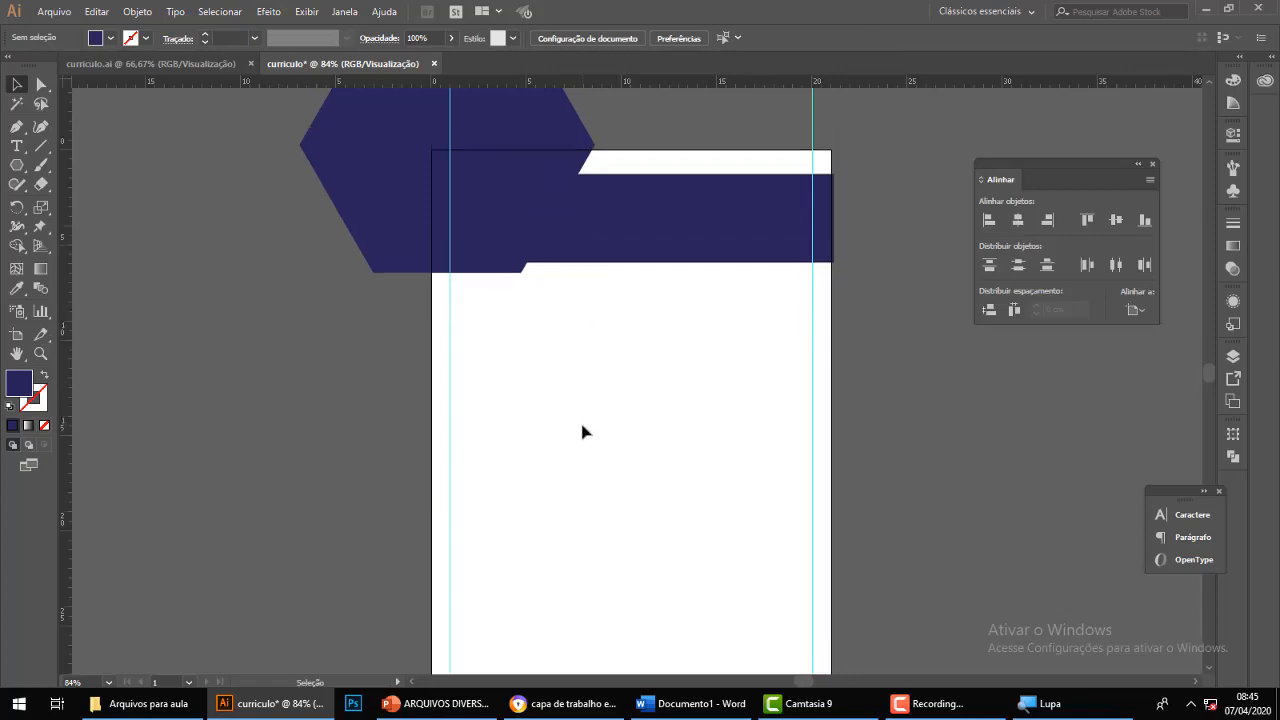
{"action": "left_click_drag", "start_coordinate": [289, 283], "coordinate": [503, 275]}
{"action": "left_click_drag", "start_coordinate": [502, 275], "coordinate": [506, 271]}
{"action": "left_click", "coordinate": [750, 460]}
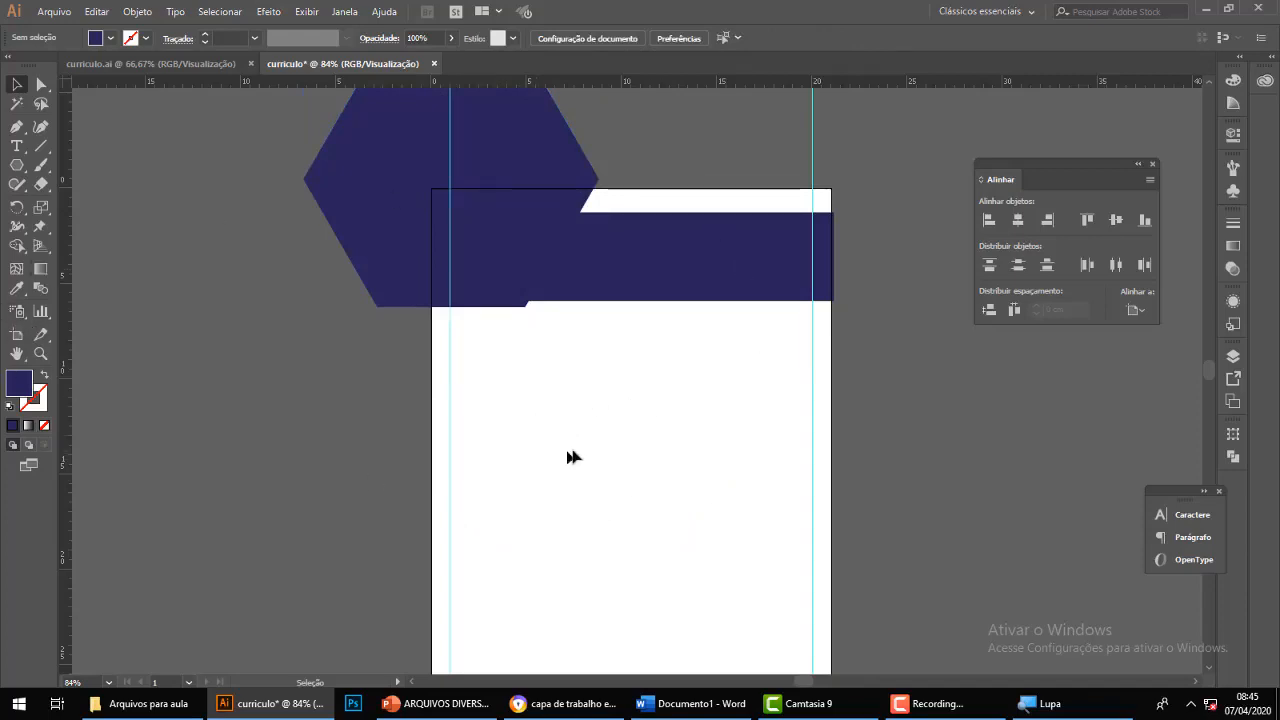
{"action": "scroll", "coordinate": [572, 452], "scroll_direction": "up", "scroll_amount": 1}
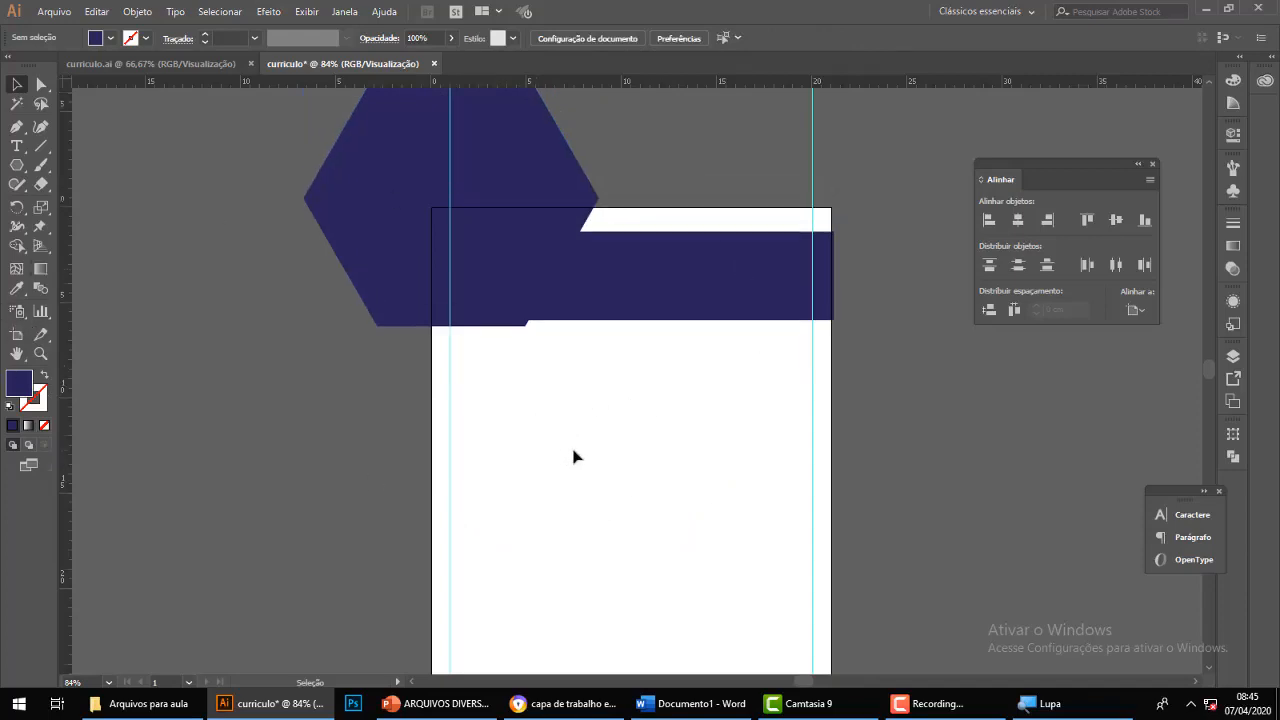
Select the hexagon and the banner together and bring up the Pathfinder operations.
{"action": "left_click", "coordinate": [541, 166]}
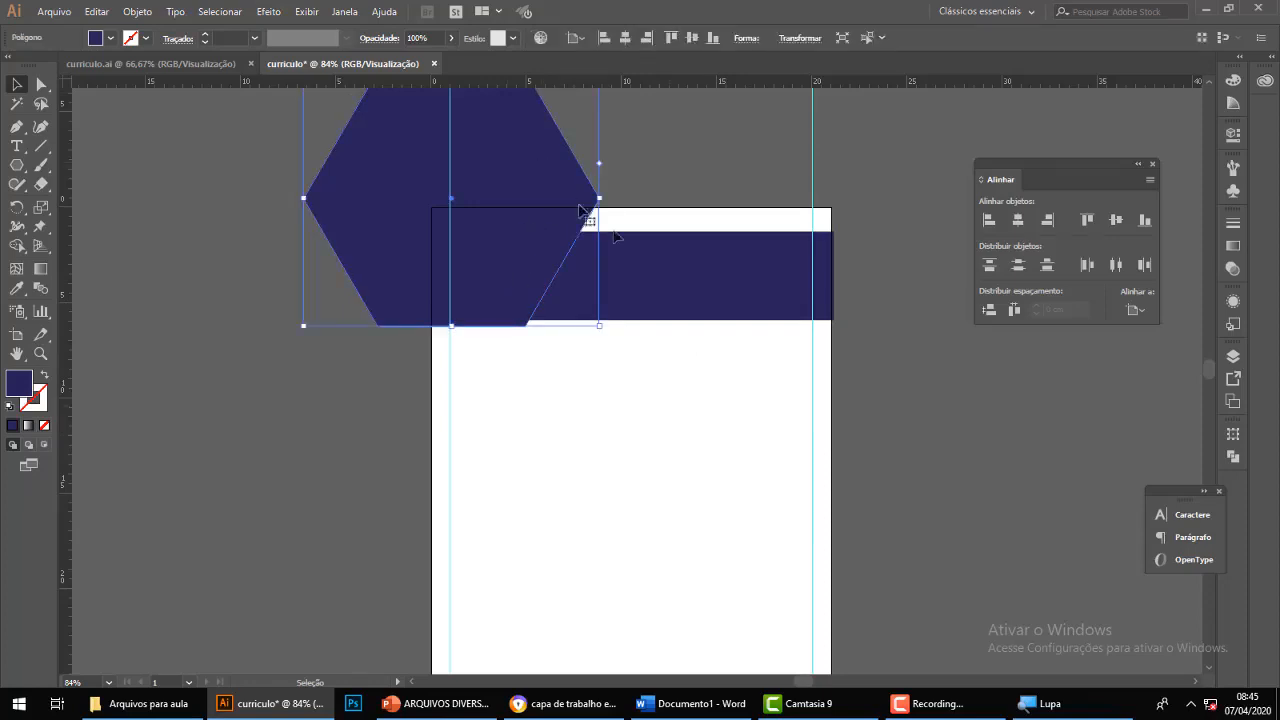
{"action": "left_click", "coordinate": [686, 287]}
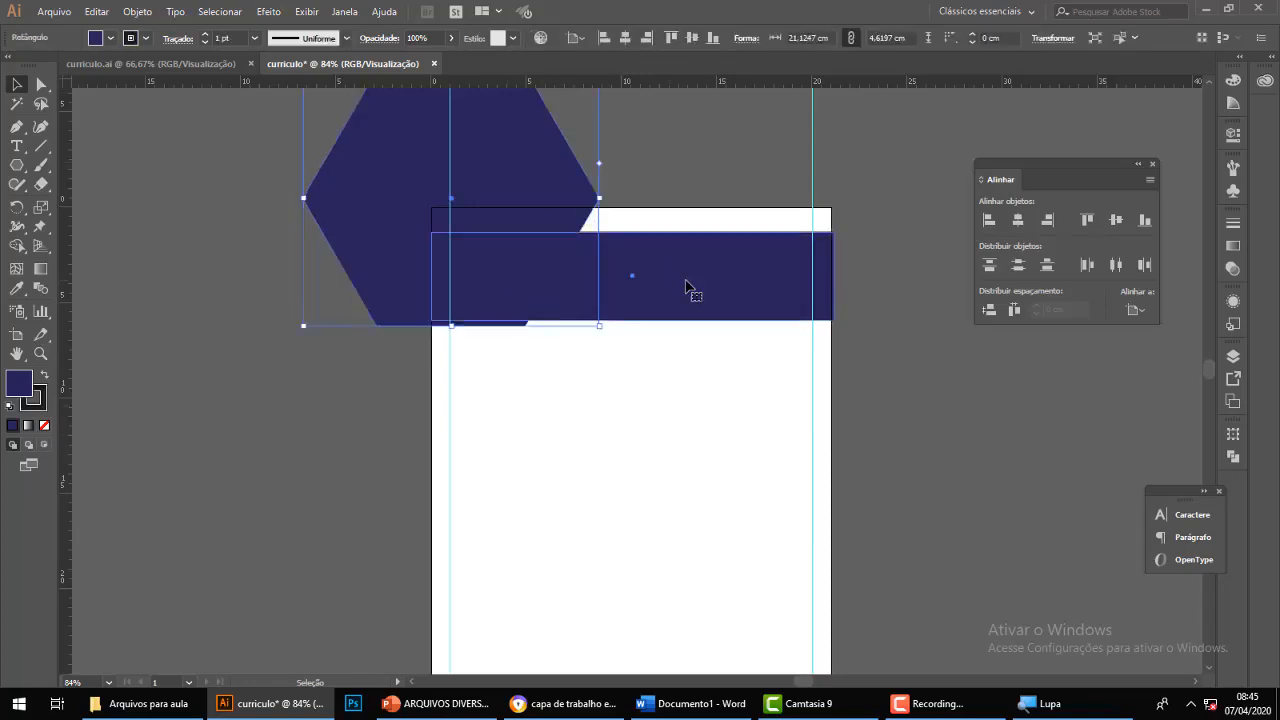
{"action": "left_click", "coordinate": [675, 370]}
{"action": "left_click_drag", "start_coordinate": [889, 155], "coordinate": [331, 418]}
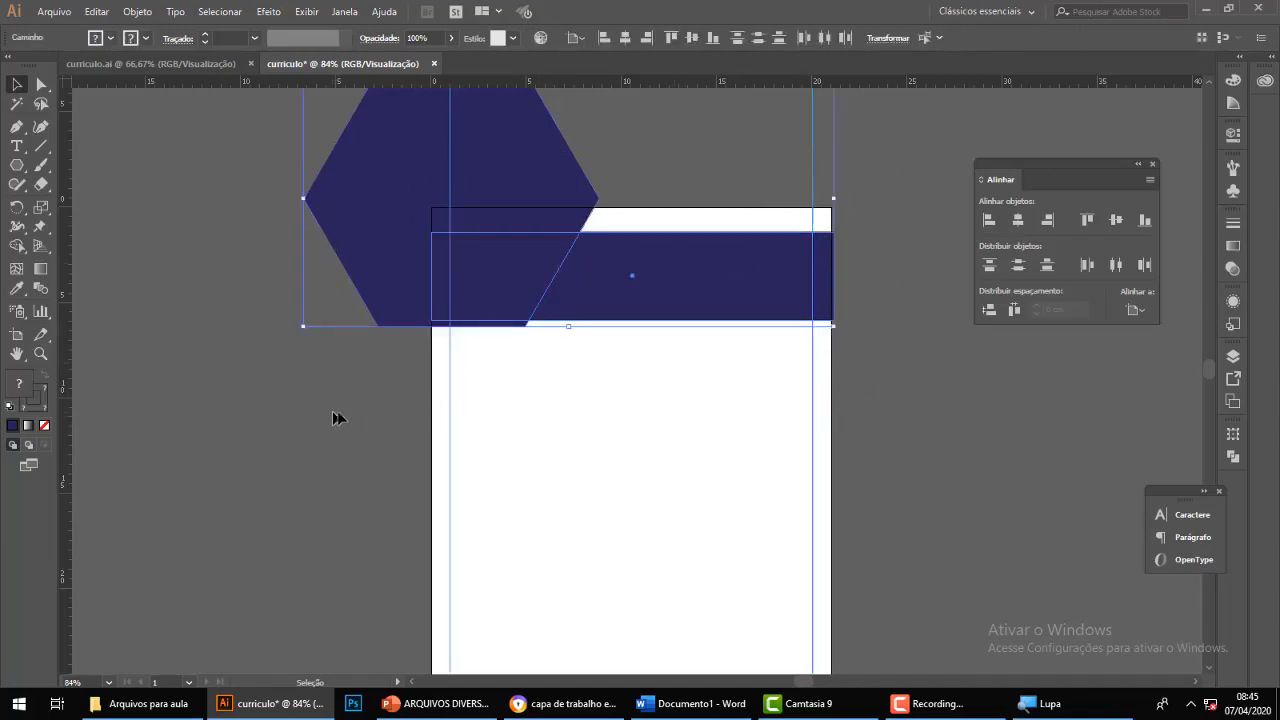
{"action": "left_click_drag", "start_coordinate": [1192, 492], "coordinate": [1183, 527]}
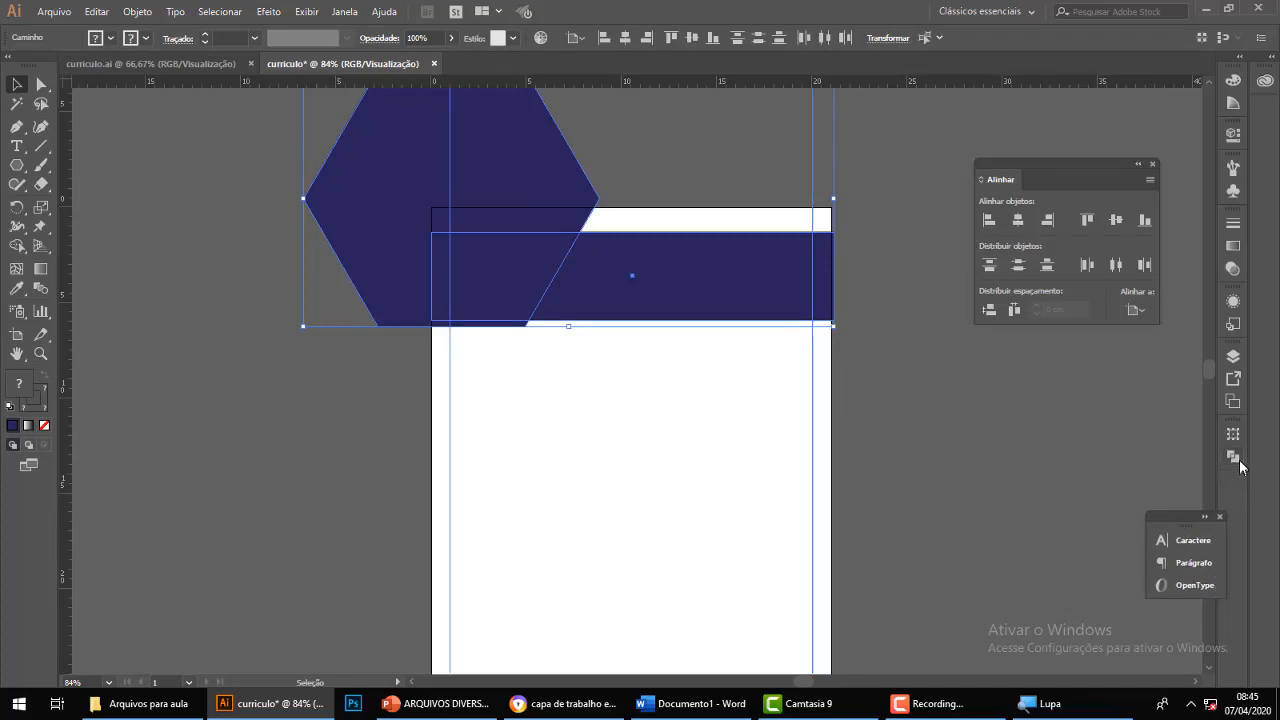
{"action": "left_click", "coordinate": [340, 13]}
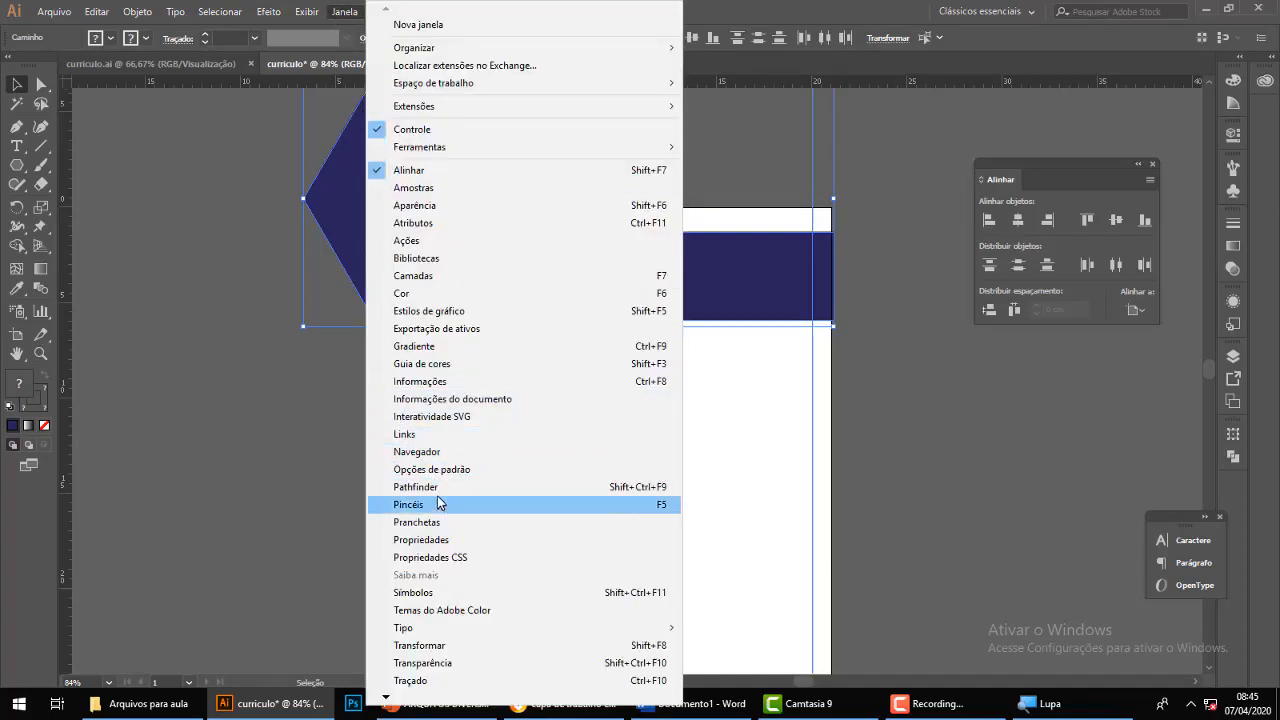
{"action": "left_click", "coordinate": [664, 490]}
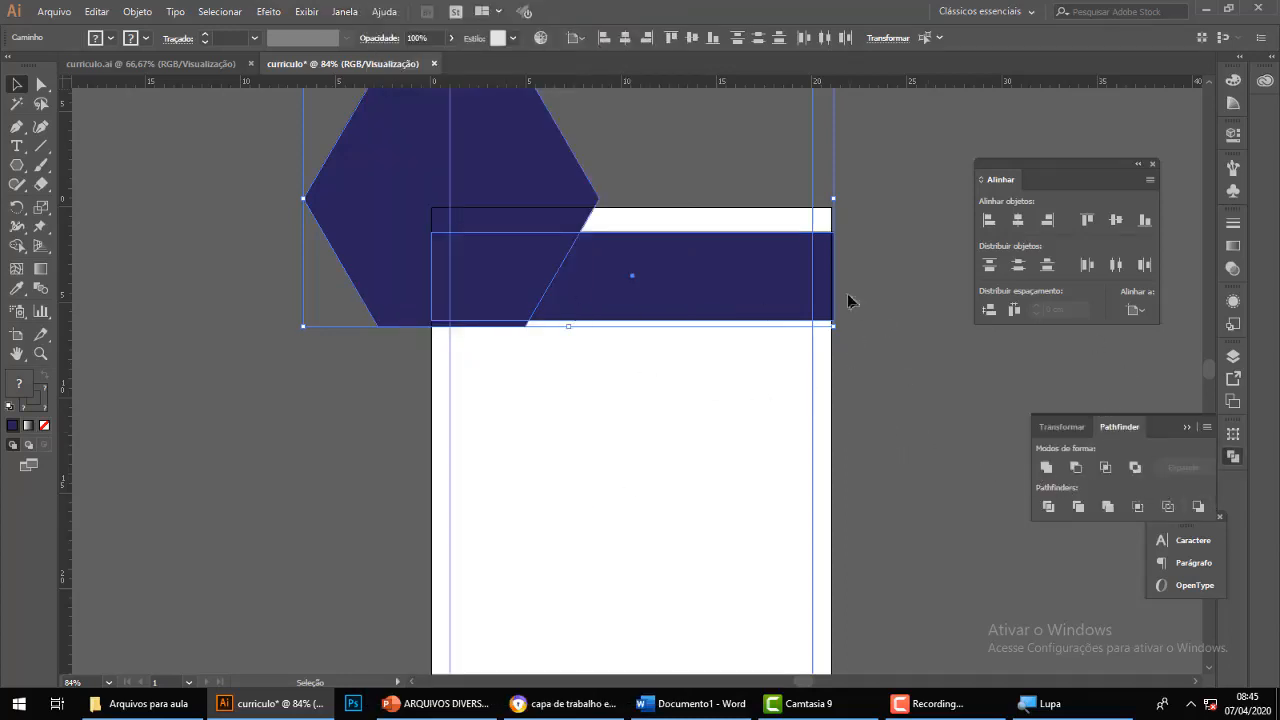
Try merging the selected hexagon and banner with the Pathfinder Unite operation, and undo it.
{"action": "left_click", "coordinate": [900, 232]}
{"action": "left_click_drag", "start_coordinate": [877, 182], "coordinate": [342, 376]}
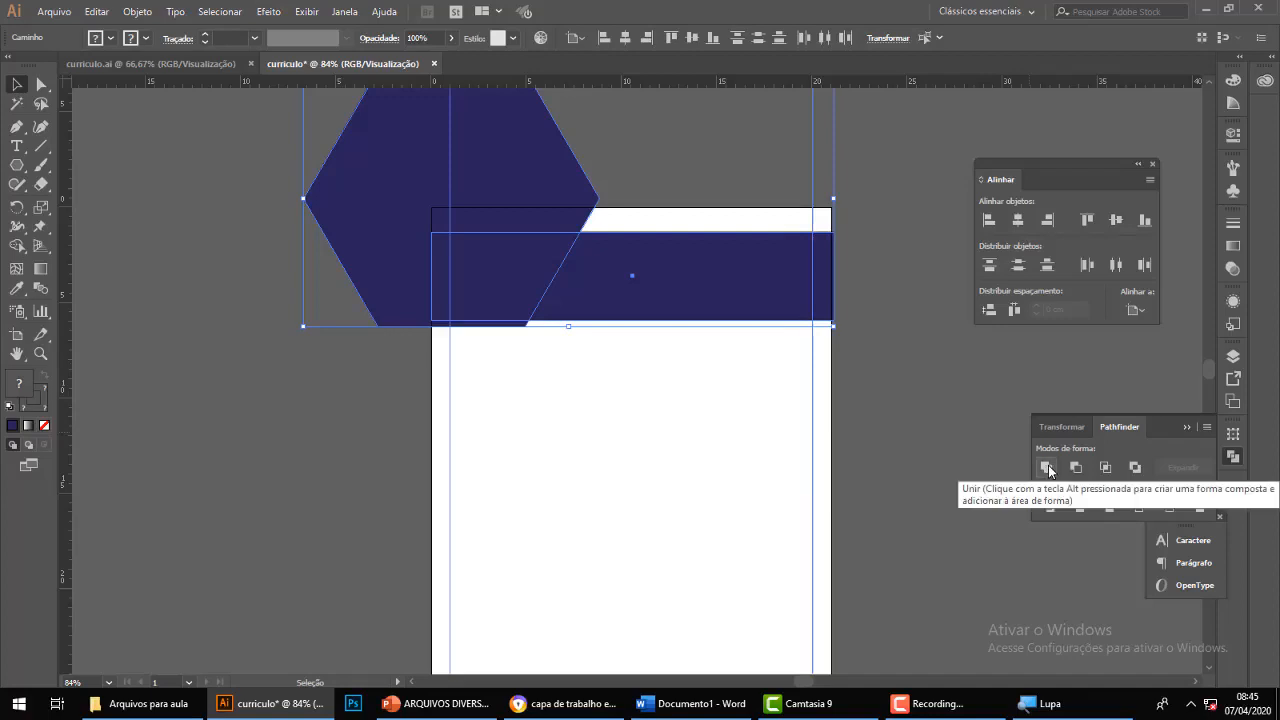
{"action": "left_click", "coordinate": [1047, 467]}
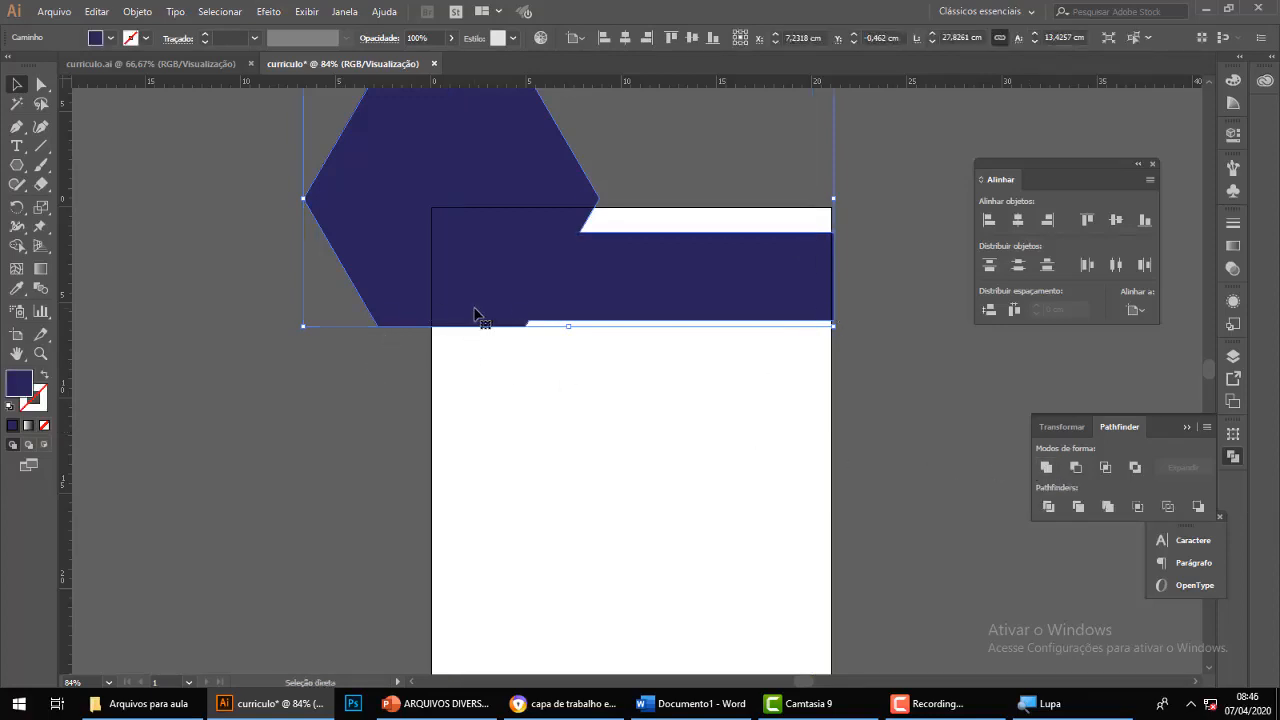
{"action": "key", "text": "a"}
{"action": "key", "text": "ctrl+z"}
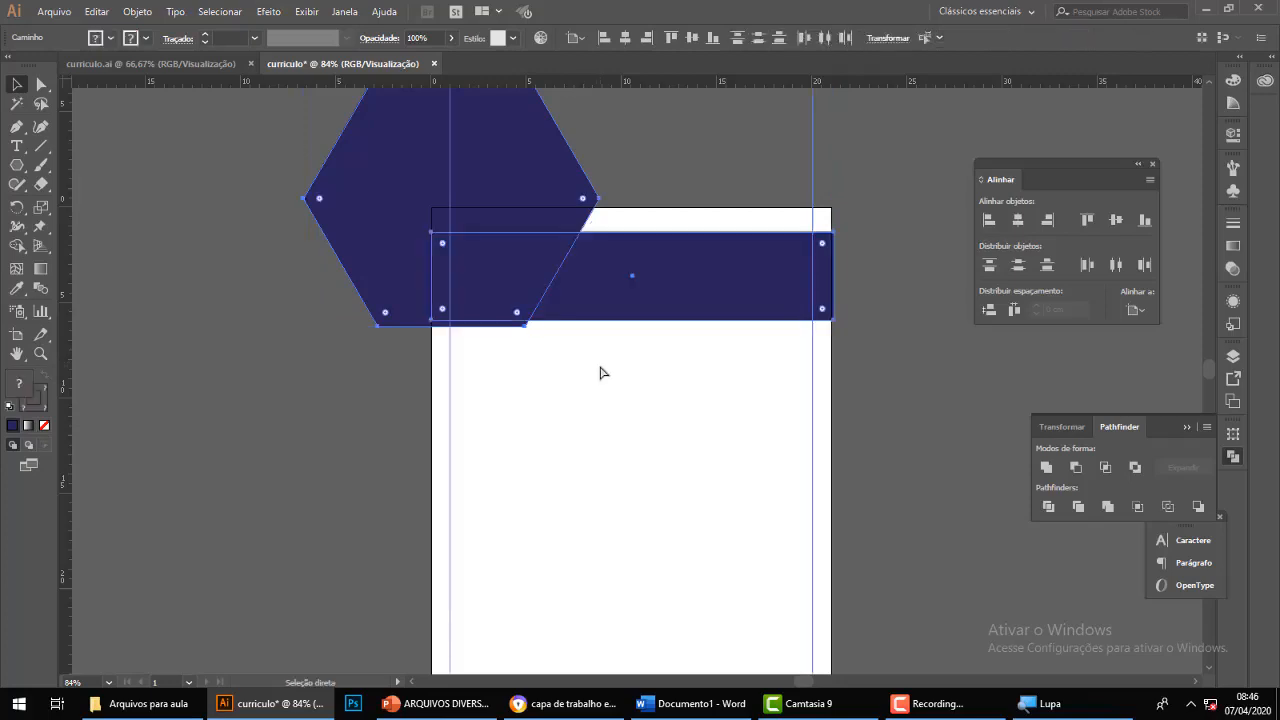
{"action": "key", "text": "v"}
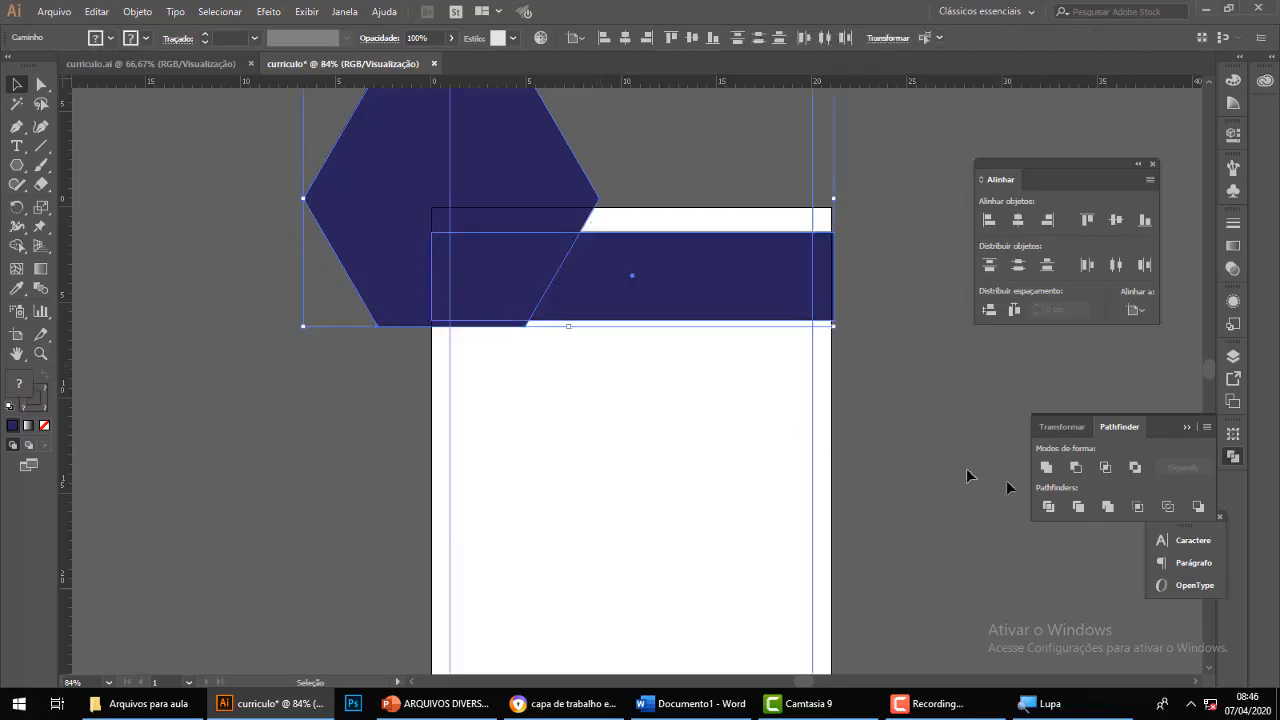
Try subtracting the hexagon from the banner with Minus Front, undo it, and try the Intersect operation.
{"action": "left_click", "coordinate": [1077, 468]}
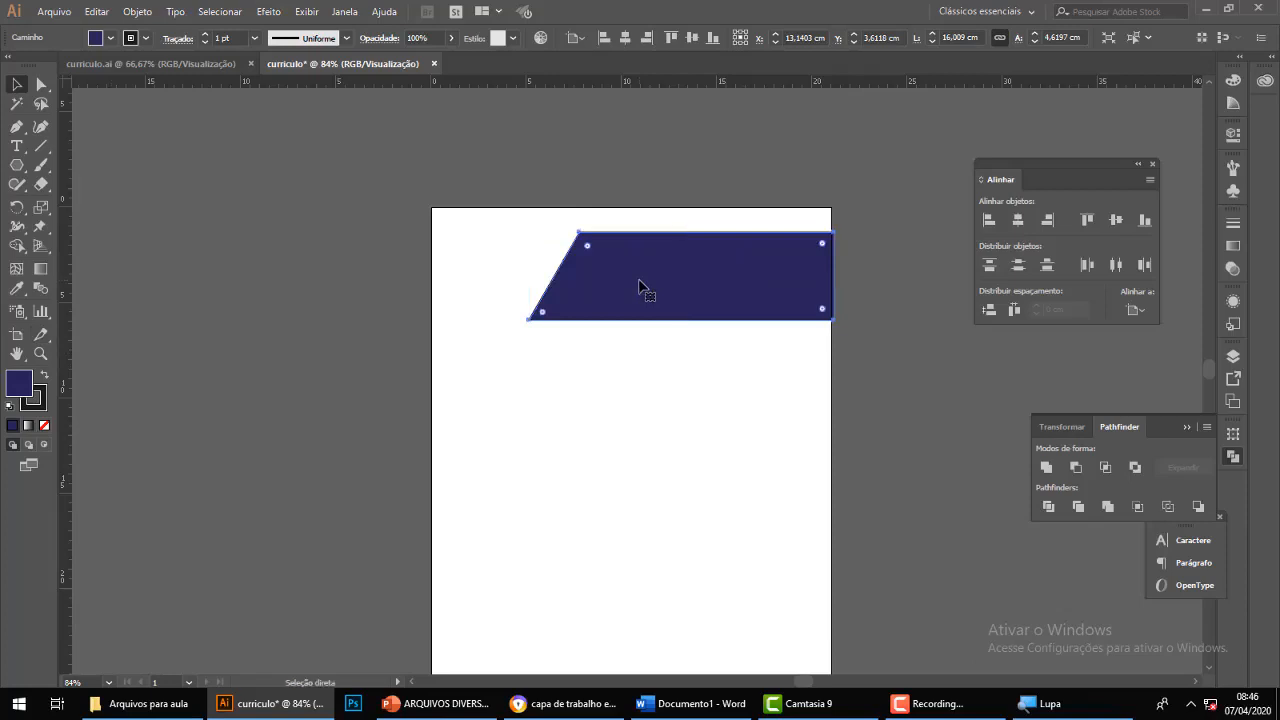
{"action": "key", "text": "ctrl+z"}
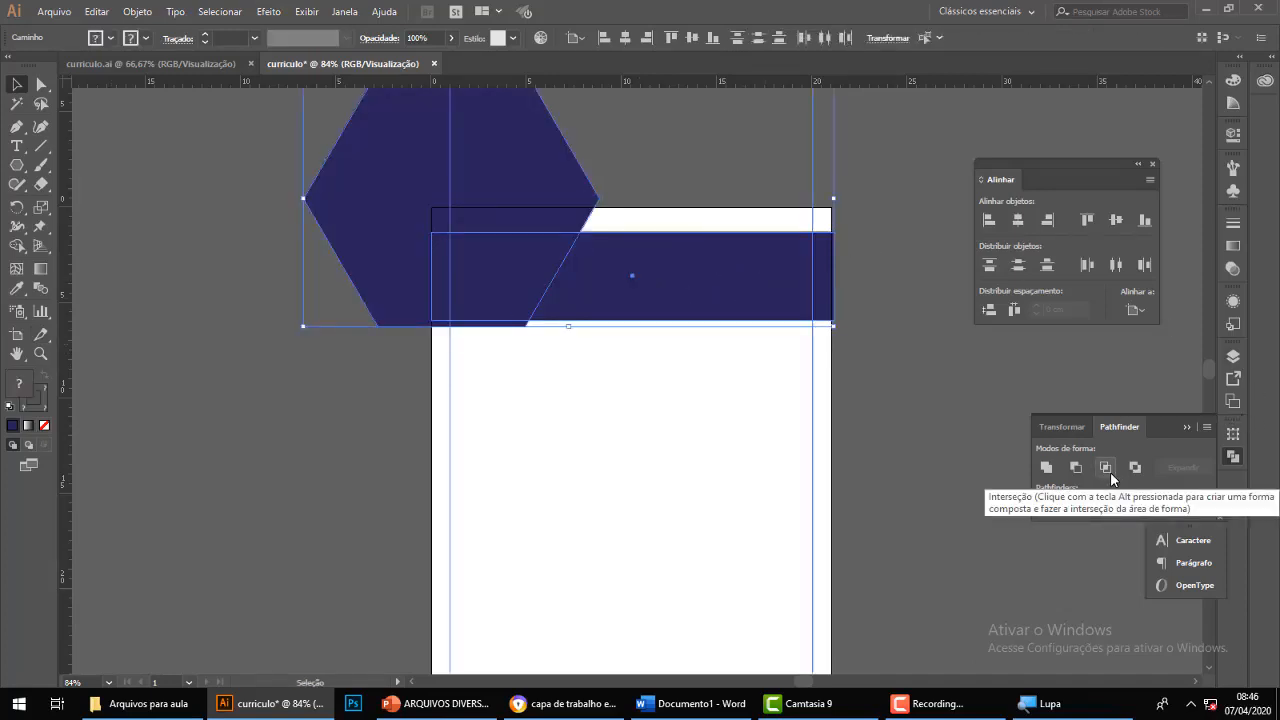
{"action": "left_click", "coordinate": [1106, 468]}
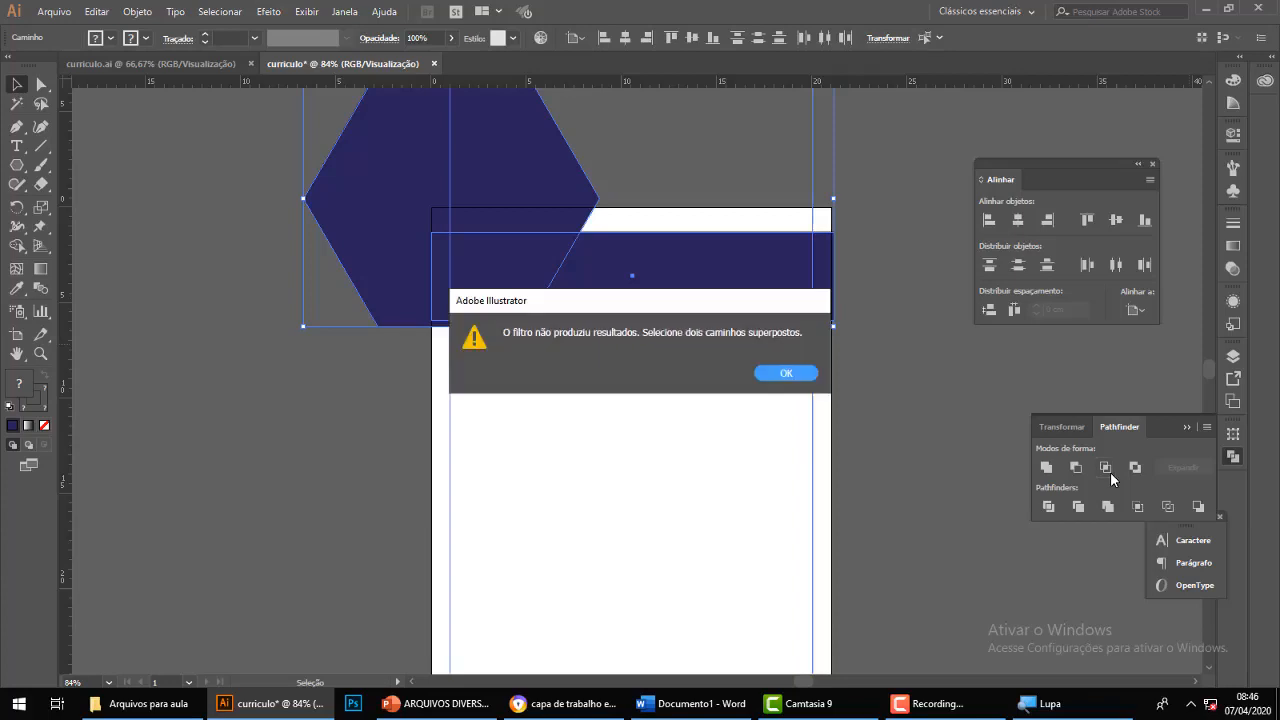
{"action": "left_click", "coordinate": [785, 374]}
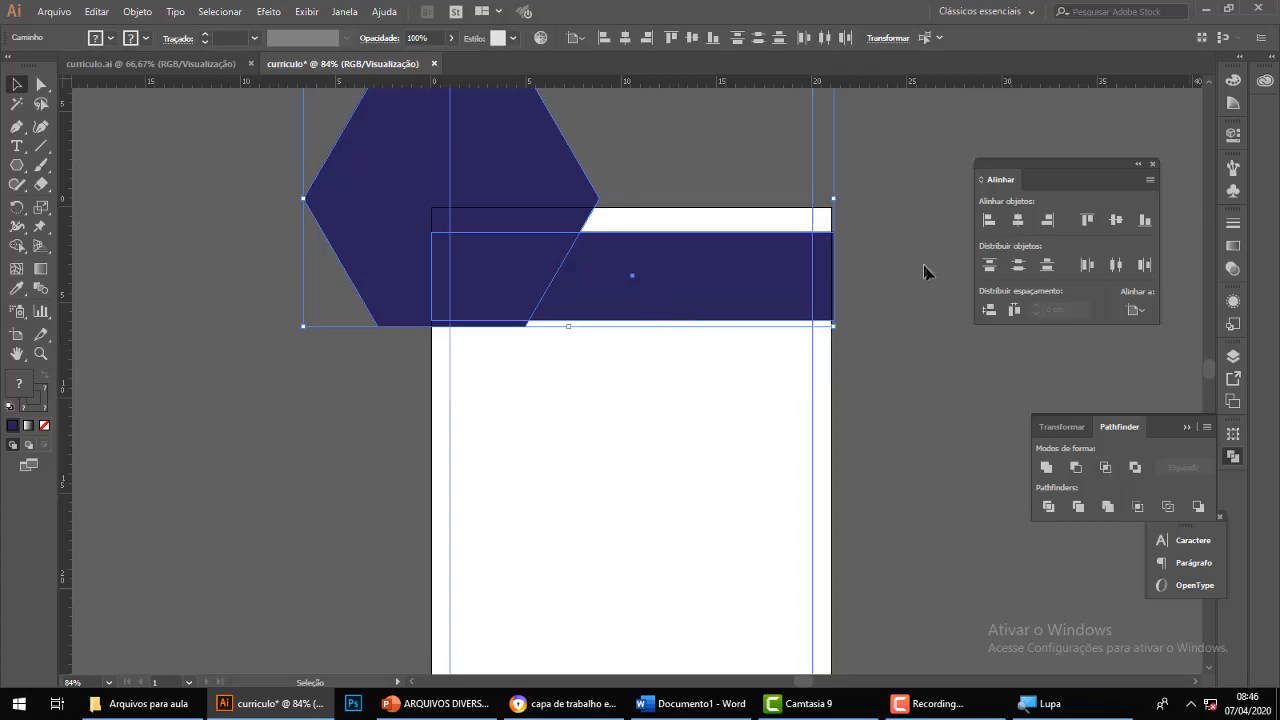
Split the overlapping hexagon and banner into separate pieces with the Pathfinder Divide operation and deselect them.
{"action": "left_click", "coordinate": [1052, 509]}
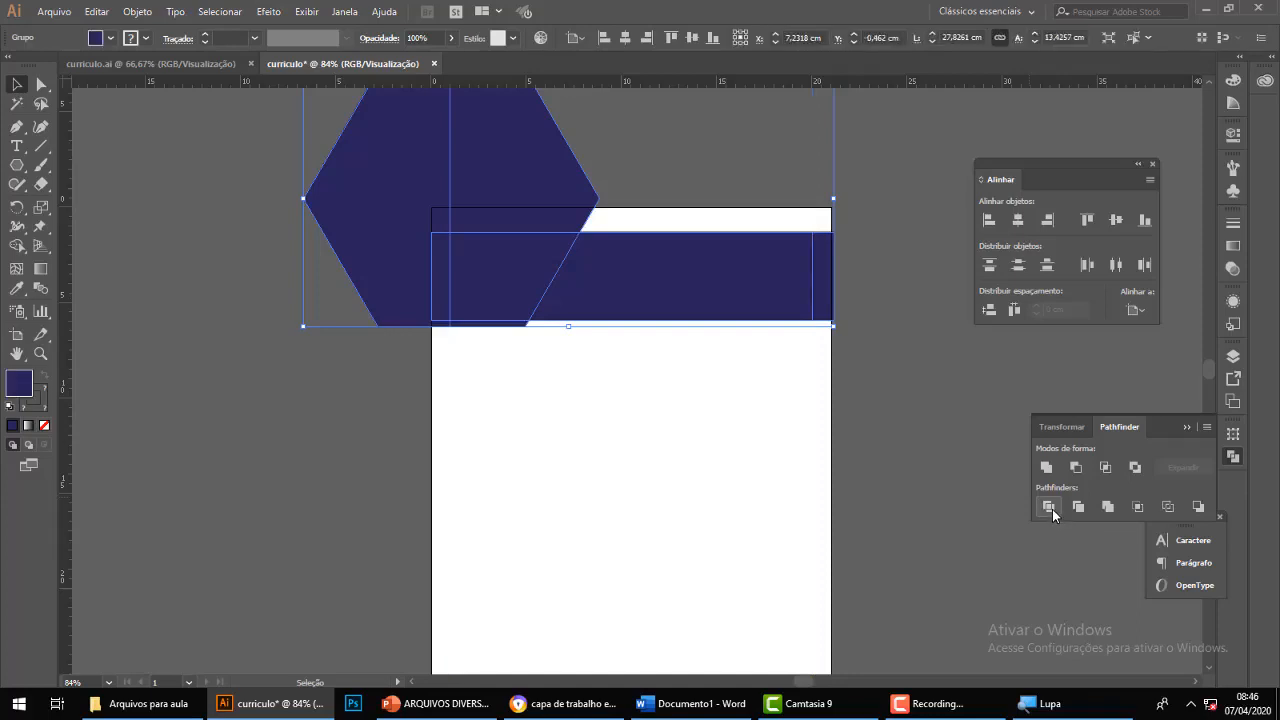
{"action": "left_click", "coordinate": [905, 410]}
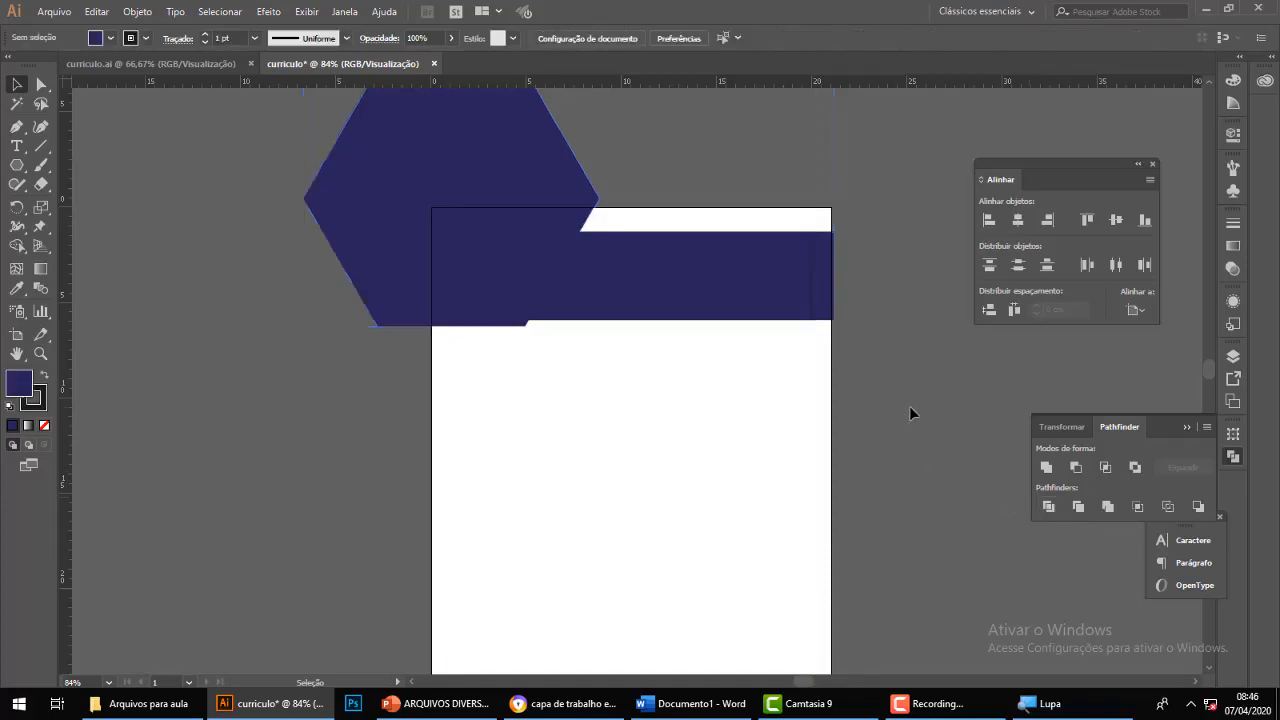
Try splitting the overlapping hexagon and banner with the Pathfinder Trim operation and deselect the result.
{"action": "left_click", "coordinate": [822, 282]}
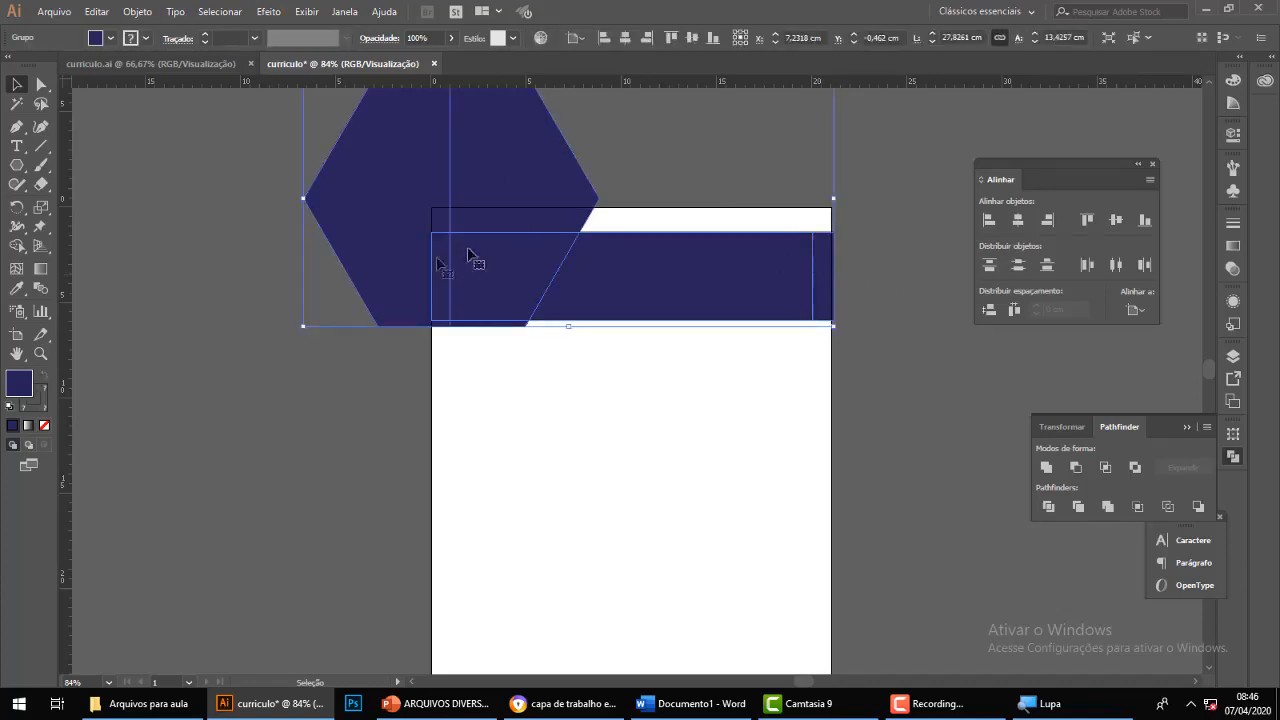
{"action": "left_click_drag", "start_coordinate": [914, 191], "coordinate": [366, 423]}
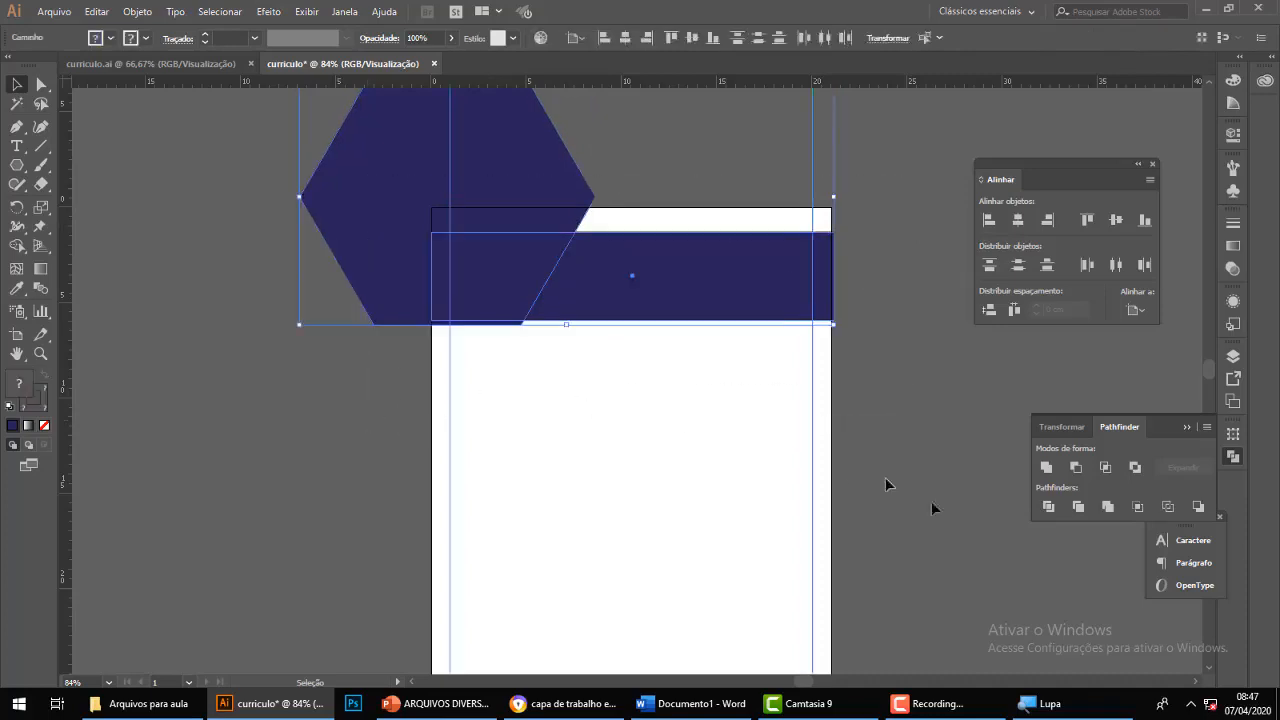
{"action": "left_click", "coordinate": [1079, 506]}
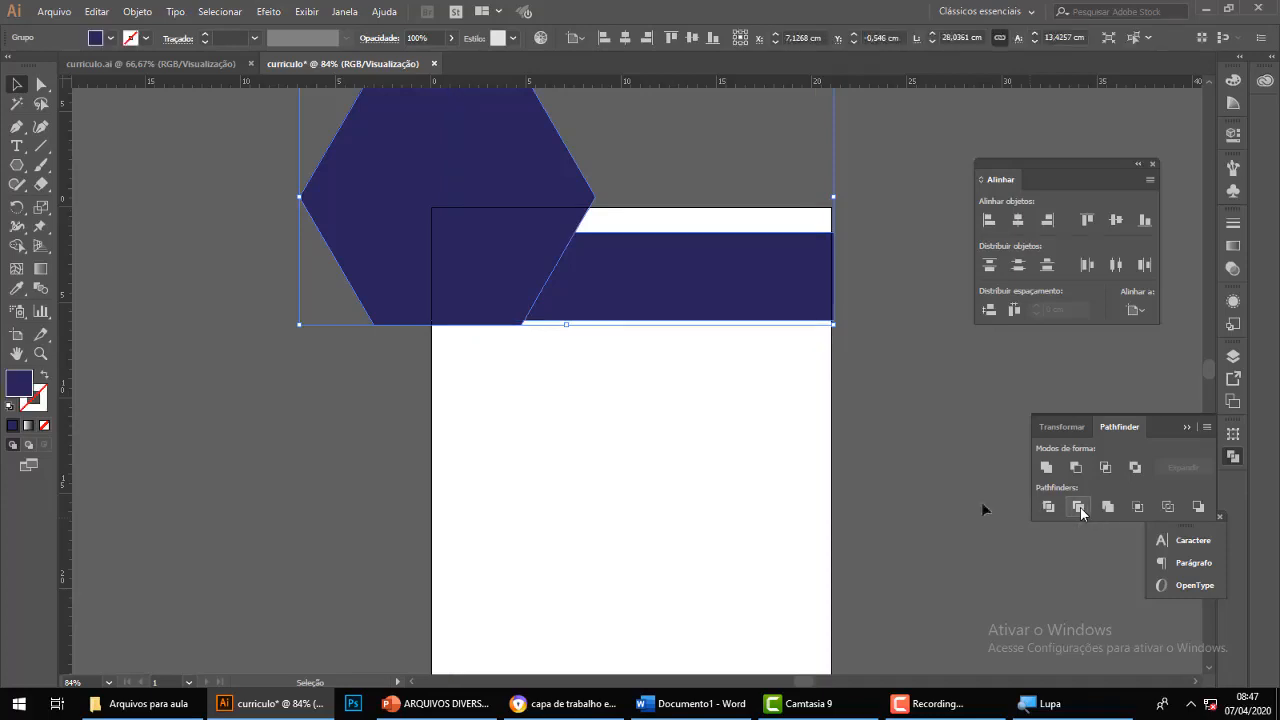
{"action": "left_click", "coordinate": [752, 487]}
Ungroup the trimmed shapes and move the hexagon away from the banner's angled edge.
{"action": "left_click_drag", "start_coordinate": [502, 290], "coordinate": [388, 288]}
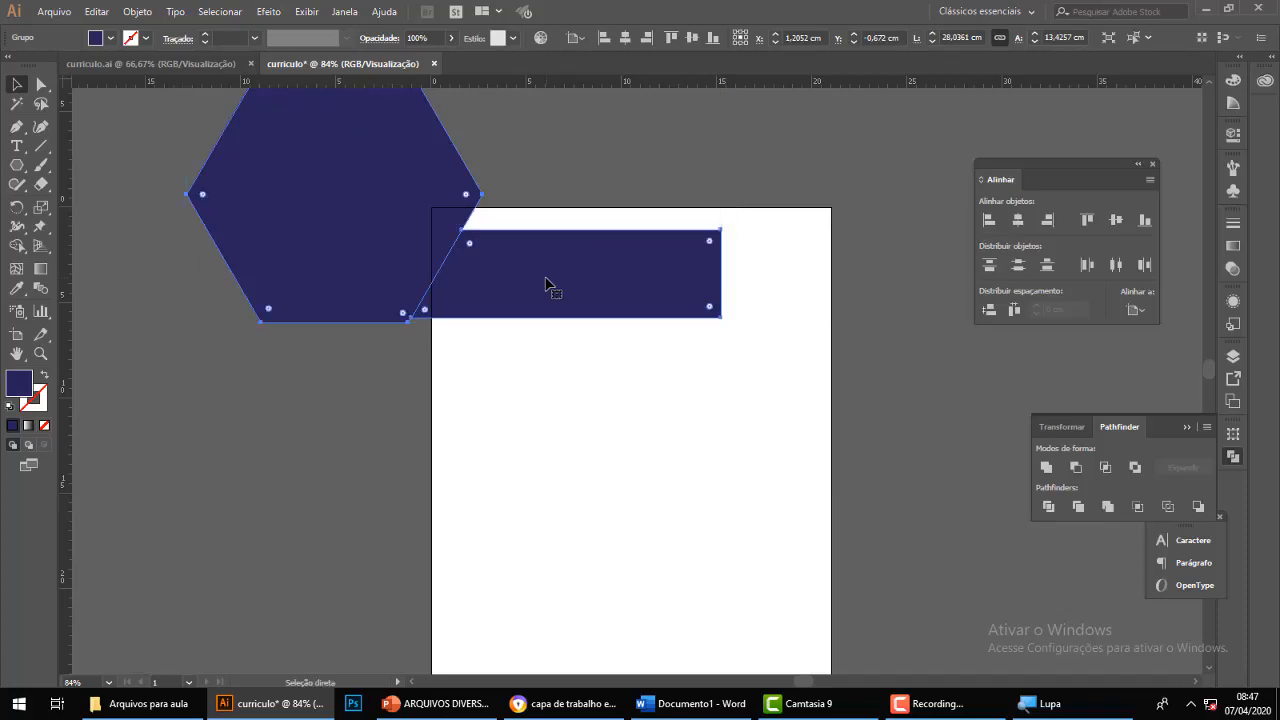
{"action": "key", "text": "ctrl+z"}
{"action": "right_click", "coordinate": [613, 287]}
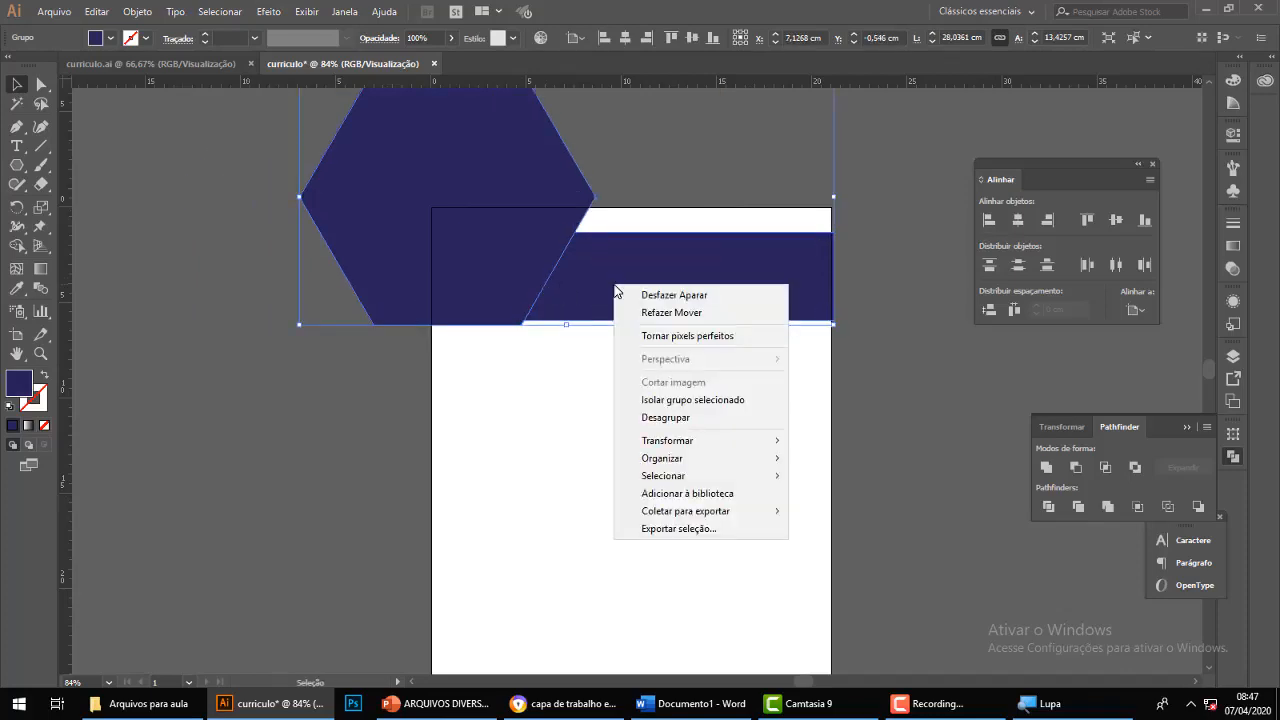
{"action": "left_click", "coordinate": [683, 420]}
{"action": "left_click", "coordinate": [677, 434]}
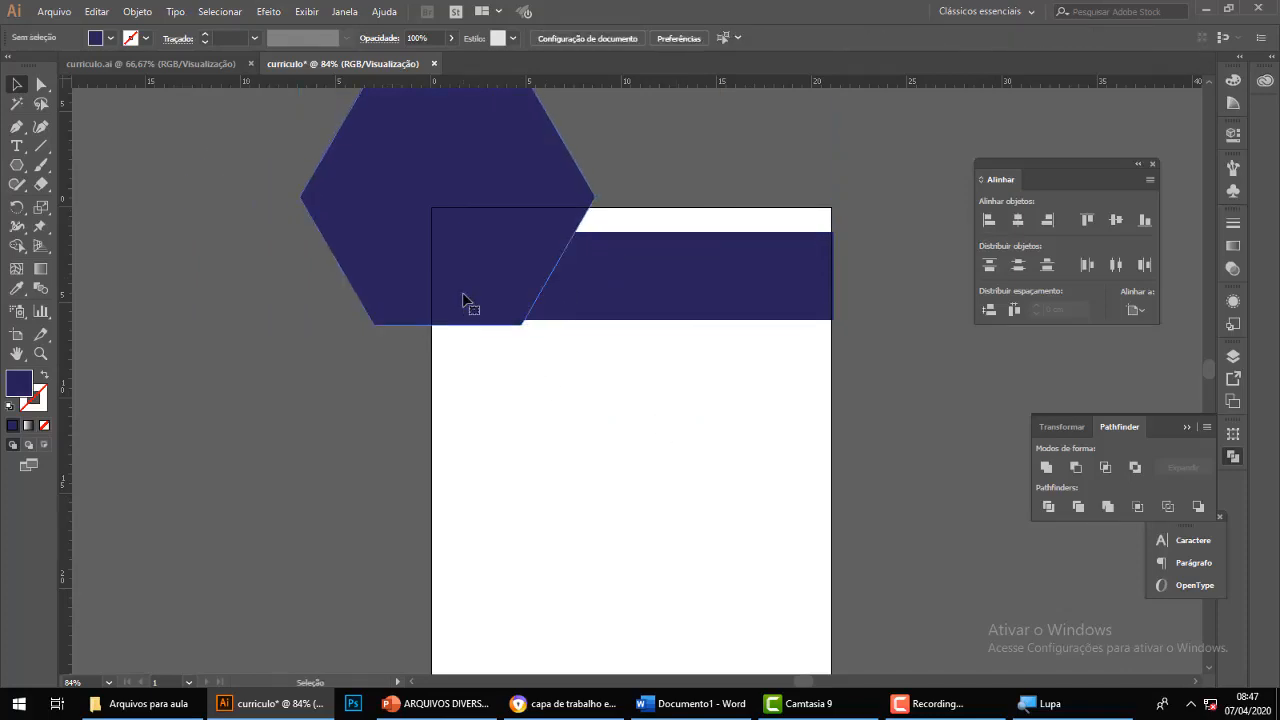
{"action": "left_click_drag", "start_coordinate": [476, 298], "coordinate": [404, 340]}
{"action": "left_click", "coordinate": [577, 514]}
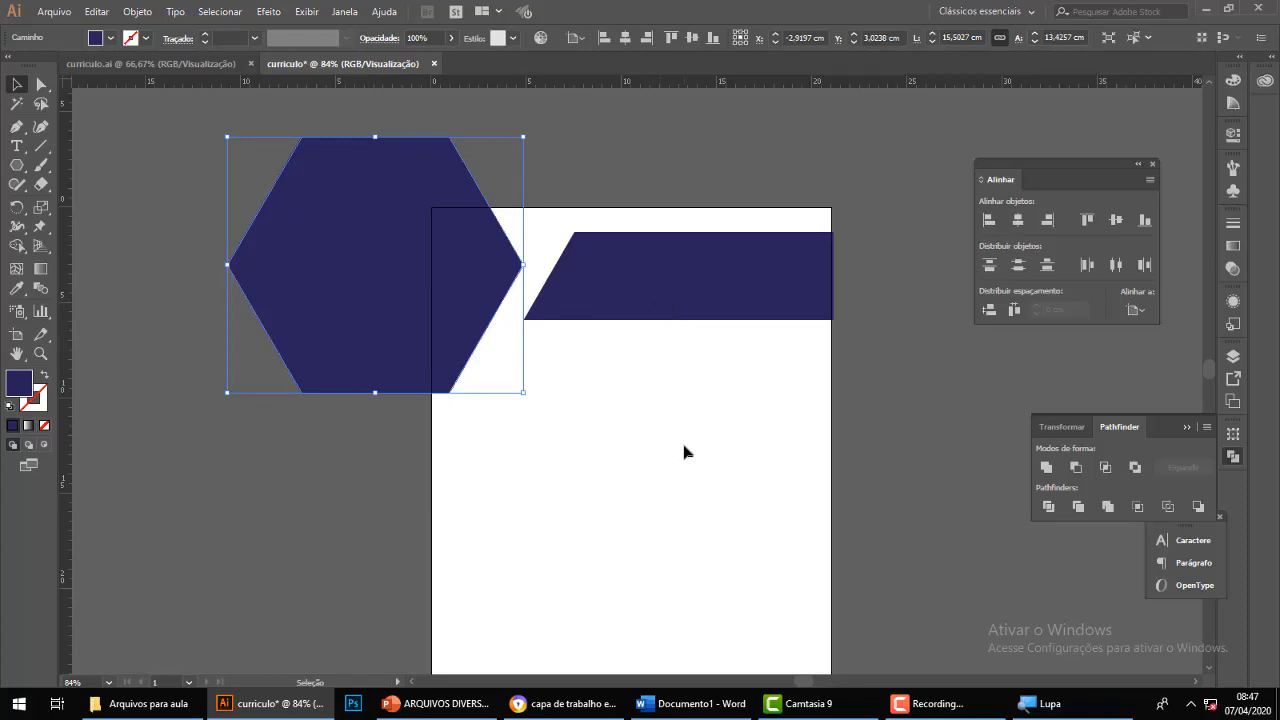
Undo the hexagon moves and the ungrouping, and clear the selection.
{"action": "key", "text": "a"}
{"action": "key", "text": "ctrl+z"}
{"action": "key", "text": "ctrl+z"}
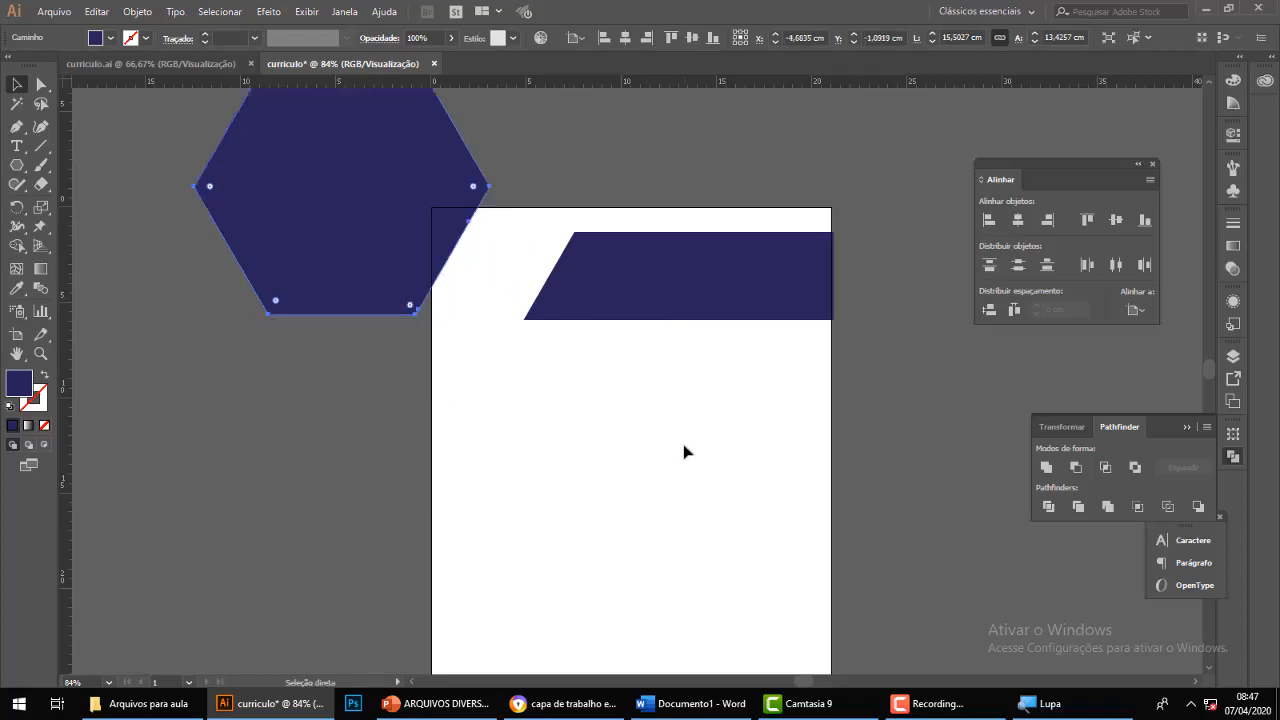
{"action": "key", "text": "ctrl+z"}
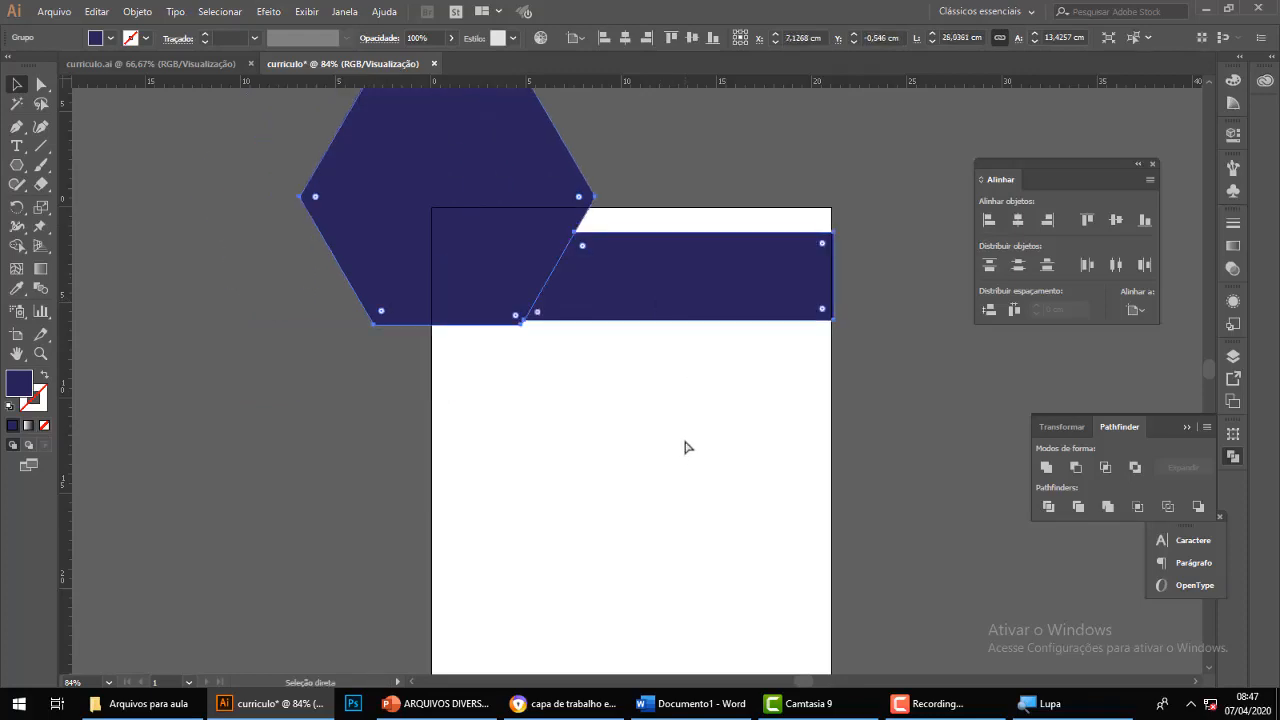
{"action": "key", "text": "v"}
{"action": "left_click", "coordinate": [685, 441]}
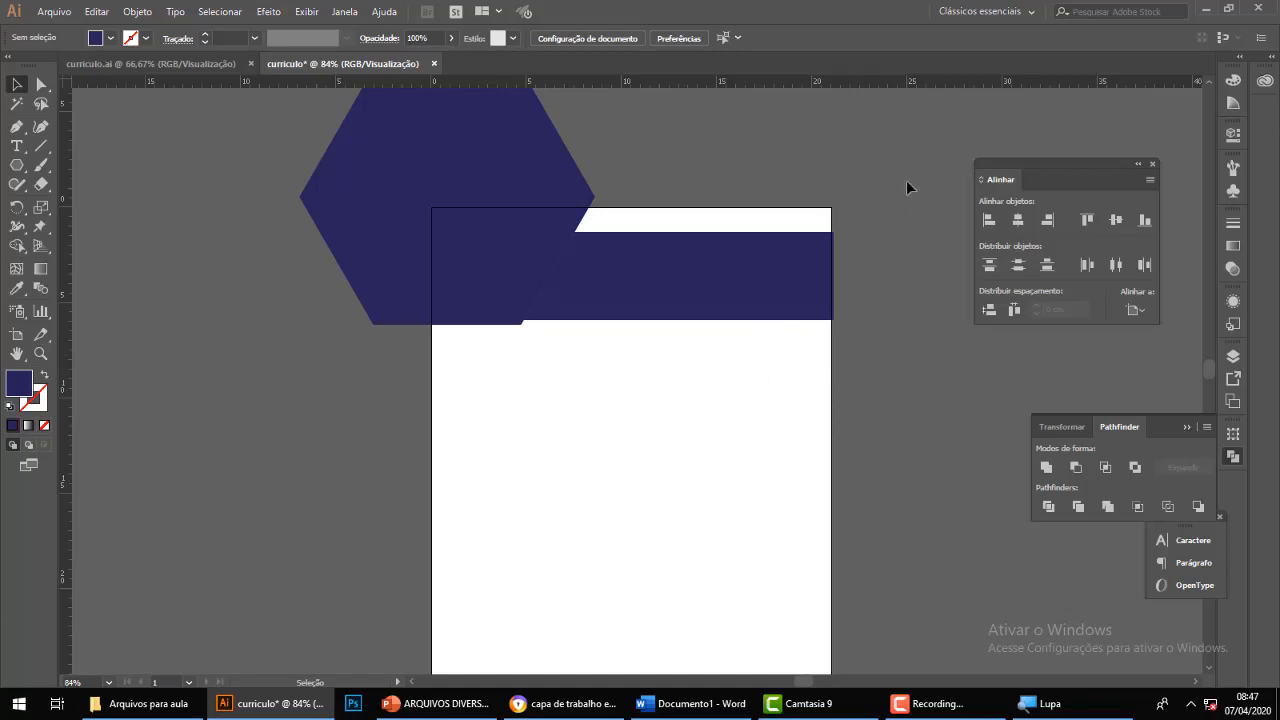
Try combining the trimmed hexagon and banner with the Pathfinder Merge operation, move the merged shape, and undo the move.
{"action": "left_click", "coordinate": [571, 277]}
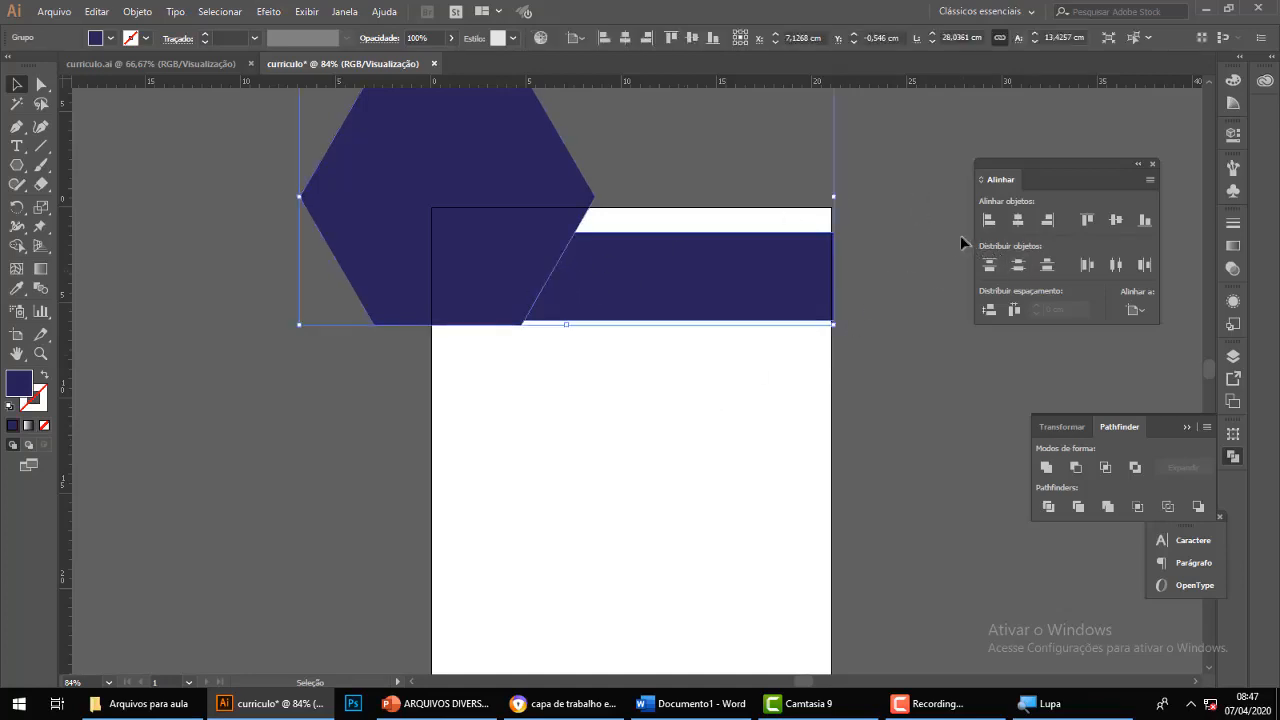
{"action": "left_click_drag", "start_coordinate": [960, 240], "coordinate": [403, 443]}
{"action": "left_click", "coordinate": [1107, 509]}
{"action": "left_click", "coordinate": [642, 366]}
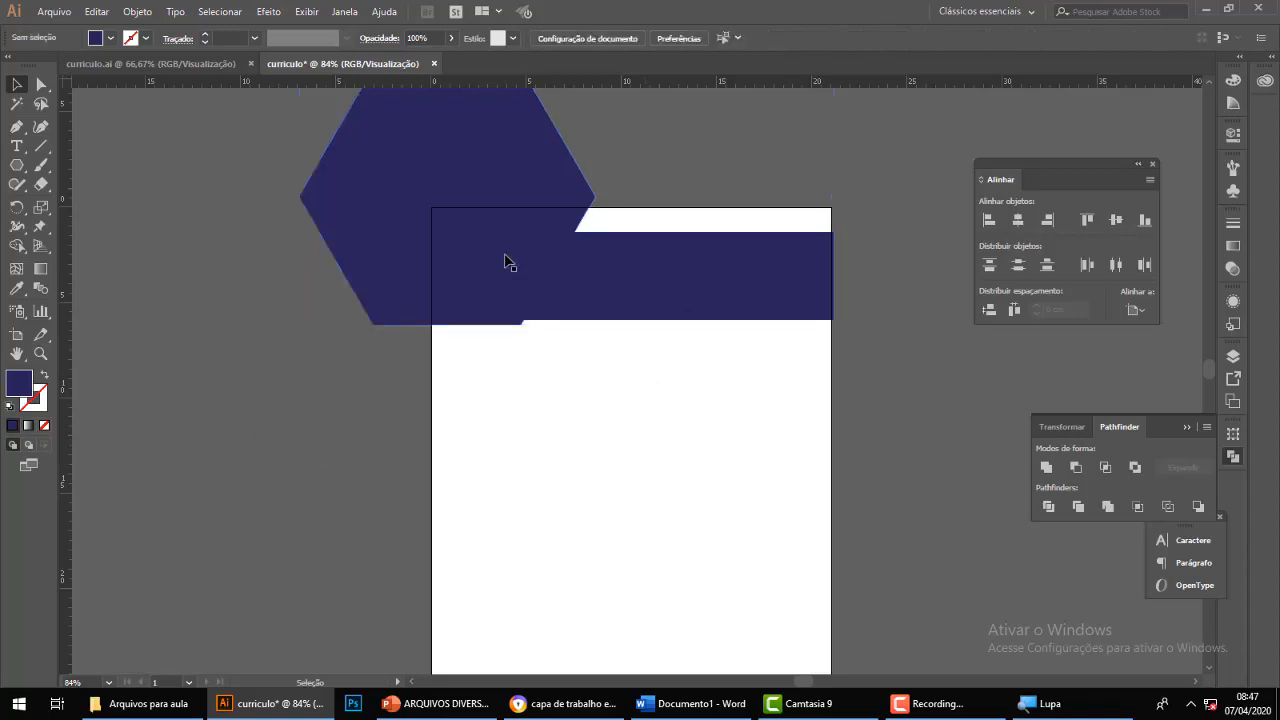
{"action": "left_click_drag", "start_coordinate": [521, 275], "coordinate": [463, 351]}
{"action": "key", "text": "a"}
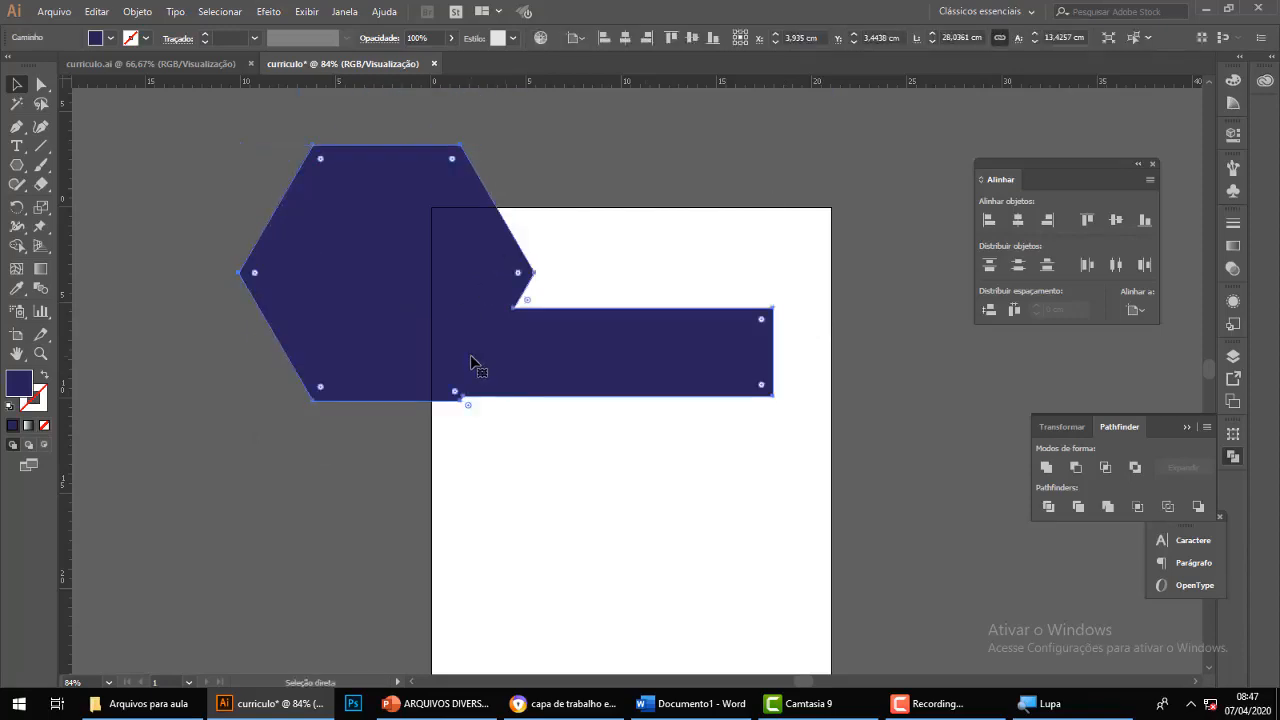
{"action": "key", "text": "ctrl+z"}
{"action": "key", "text": "v"}
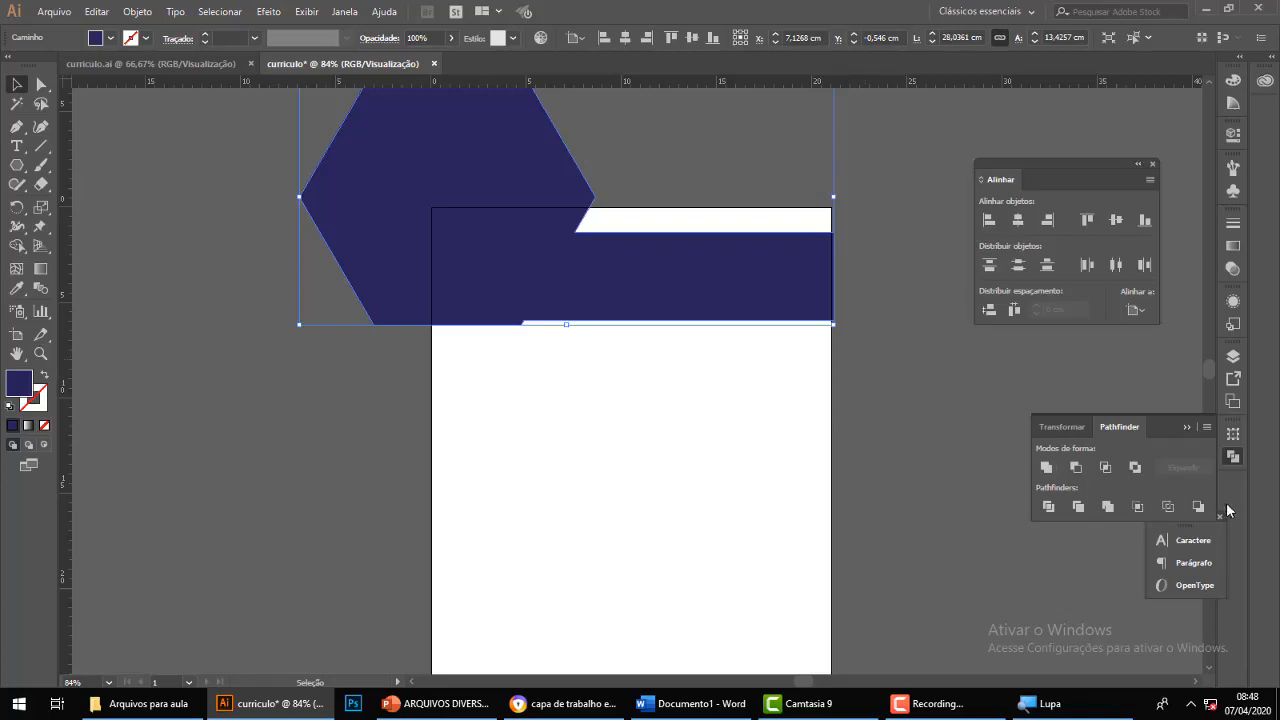
Try the Pathfinder Outline operation on the merged shape and restore its dark blue fill.
{"action": "left_click", "coordinate": [1168, 507]}
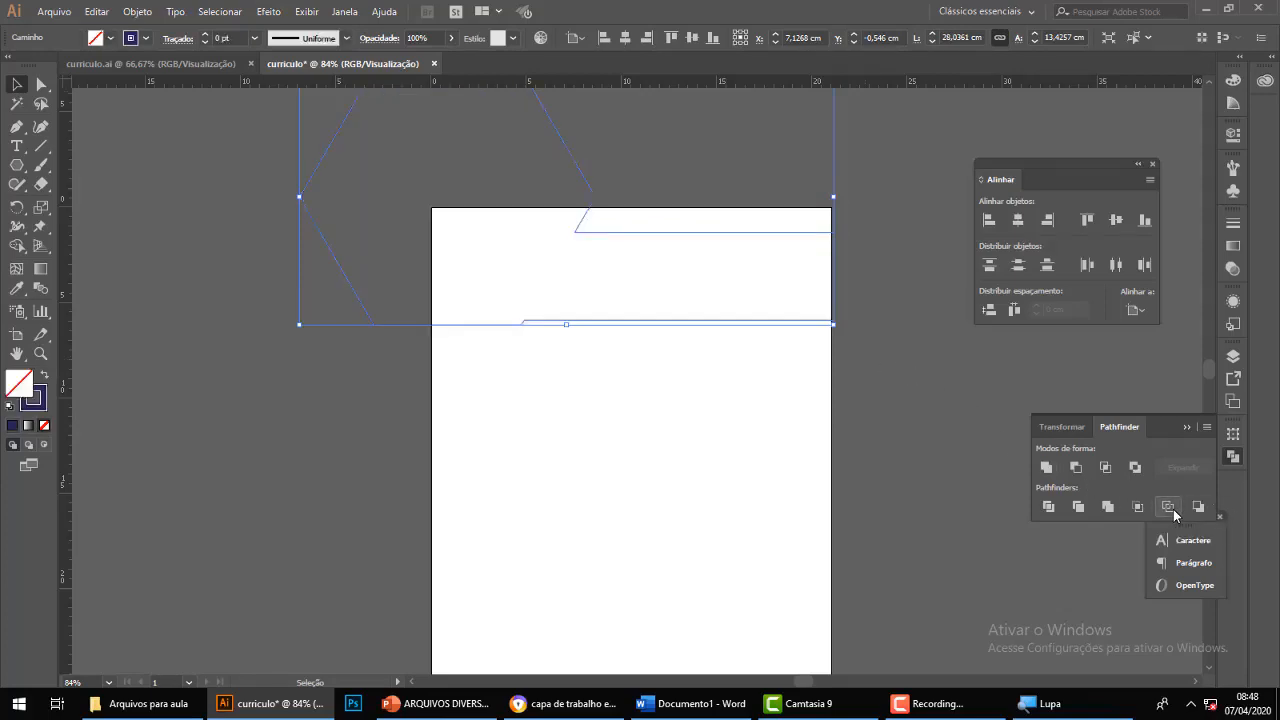
{"action": "left_click", "coordinate": [612, 396]}
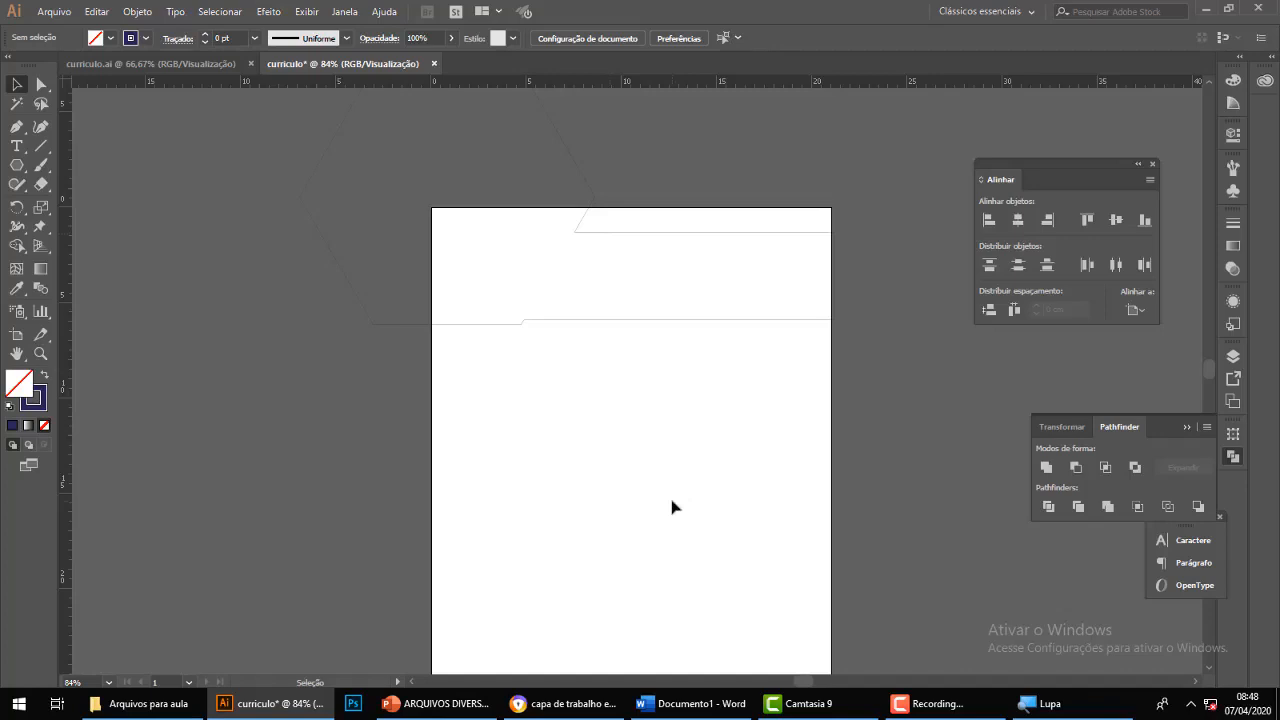
{"action": "key", "text": "a"}
{"action": "key", "text": "ctrl+a"}
{"action": "key", "text": "shift+x"}
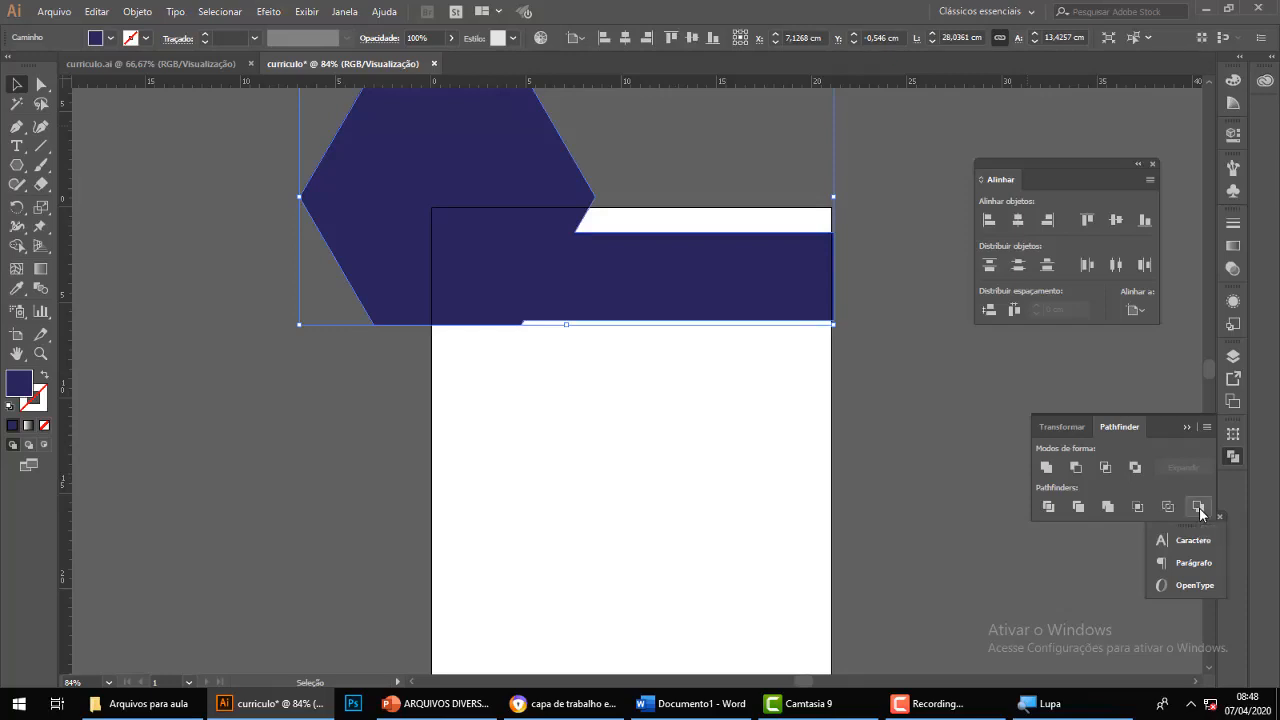
Undo the Pathfinder operations back to the separate original hexagon and banner, and clear the selection.
{"action": "left_click", "coordinate": [680, 452]}
{"action": "key", "text": "a"}
{"action": "left_click", "coordinate": [603, 305]}
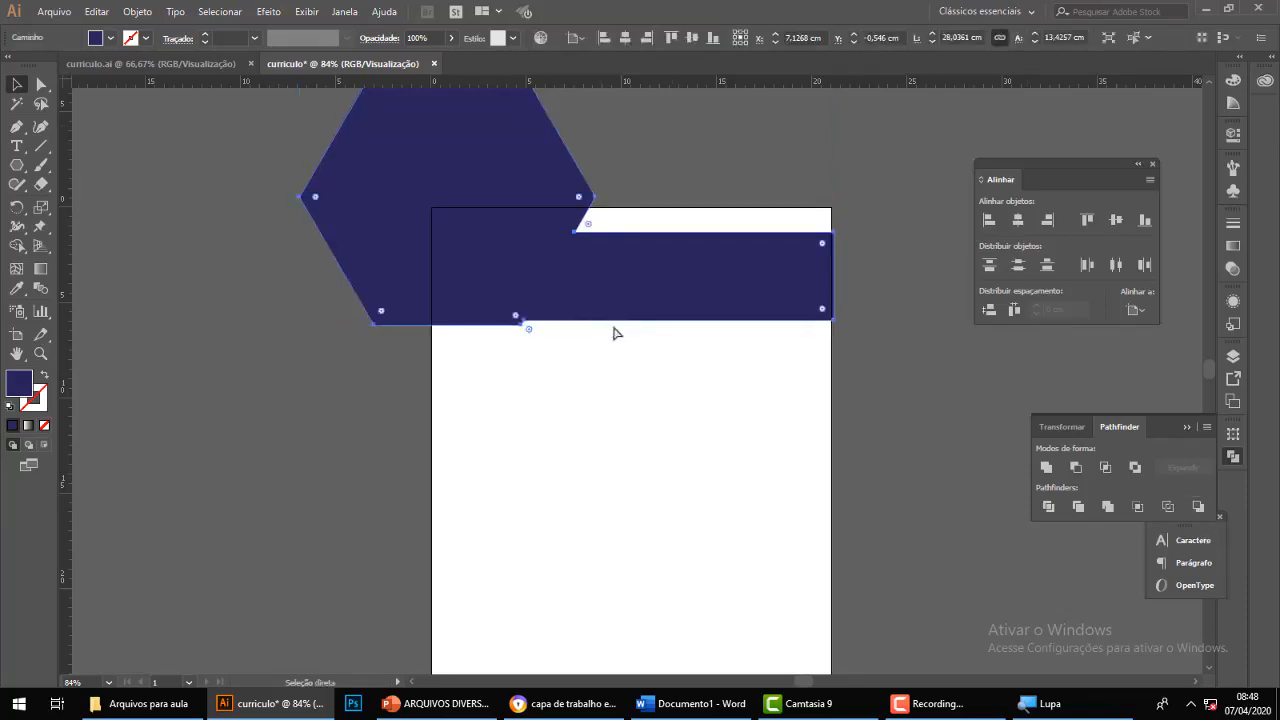
{"action": "key", "text": "ctrl+z"}
{"action": "key", "text": "ctrl+z"}
{"action": "key", "text": "ctrl+z"}
{"action": "key", "text": "ctrl+z"}
{"action": "left_click", "coordinate": [905, 365]}
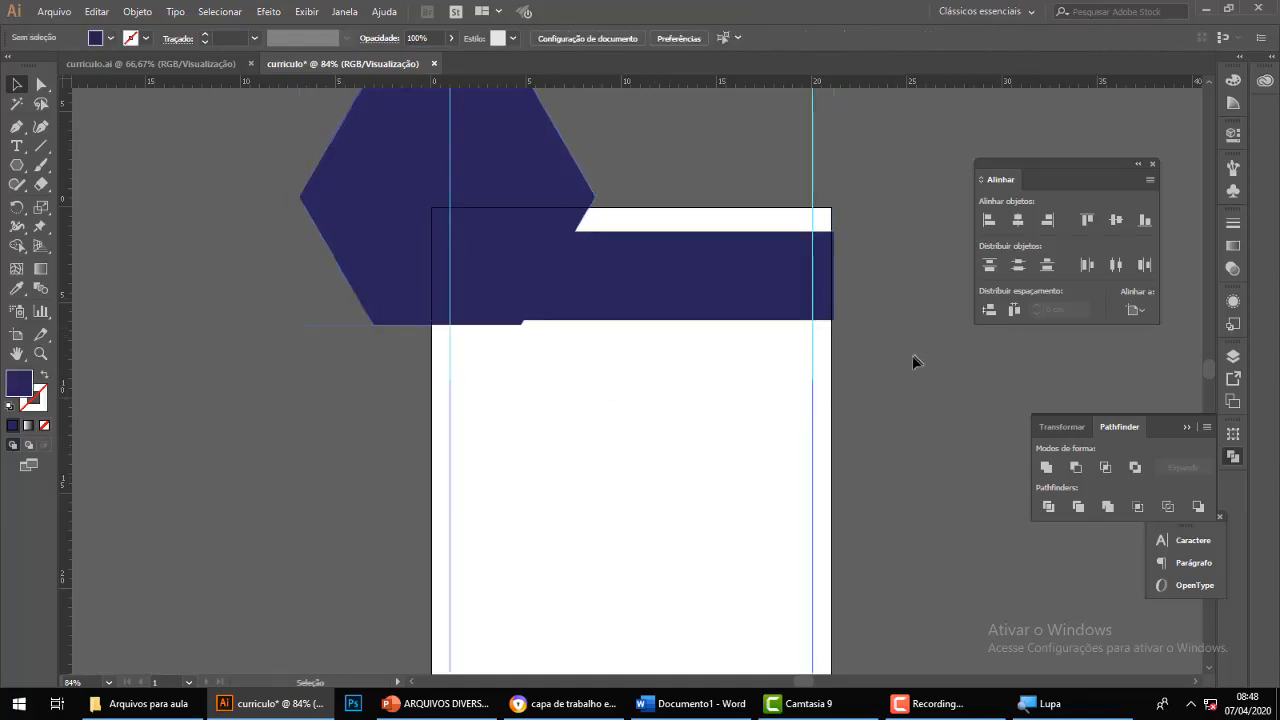
Try subtracting the banner from the hexagon with the Pathfinder Minus Back operation, and undo it.
{"action": "left_click", "coordinate": [660, 295]}
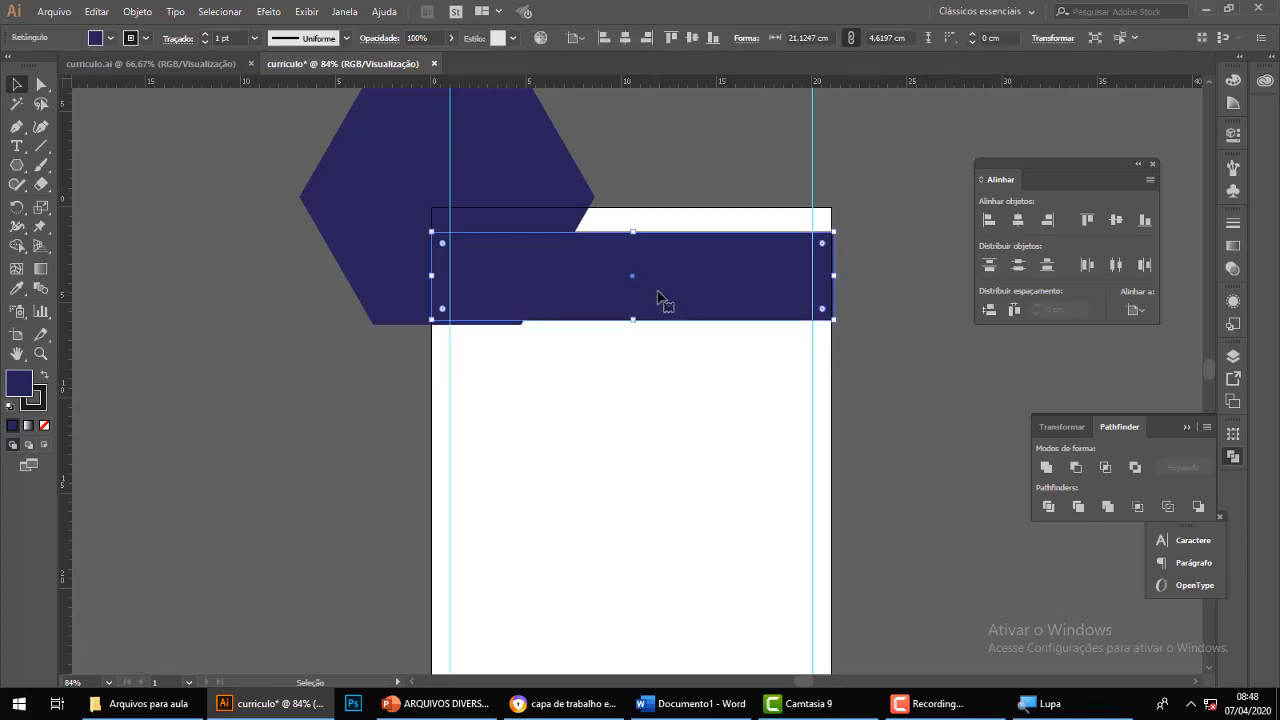
{"action": "left_click_drag", "start_coordinate": [872, 240], "coordinate": [240, 410]}
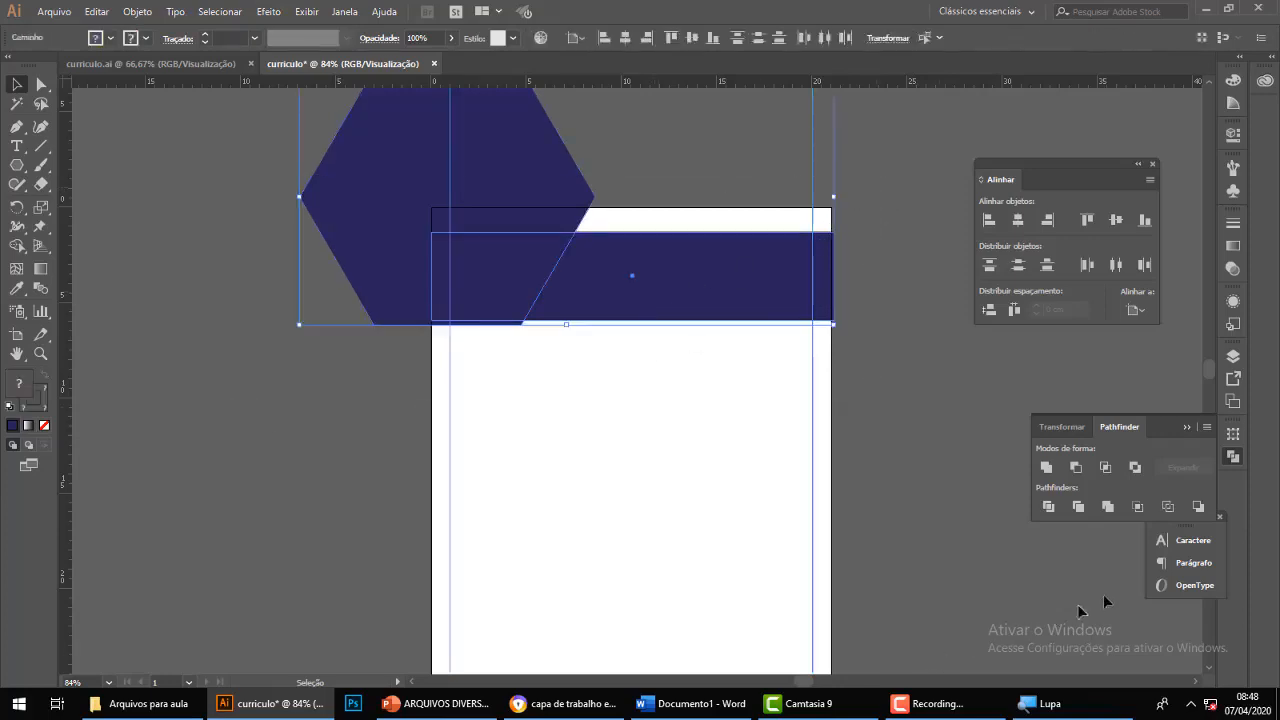
{"action": "left_click", "coordinate": [1201, 503]}
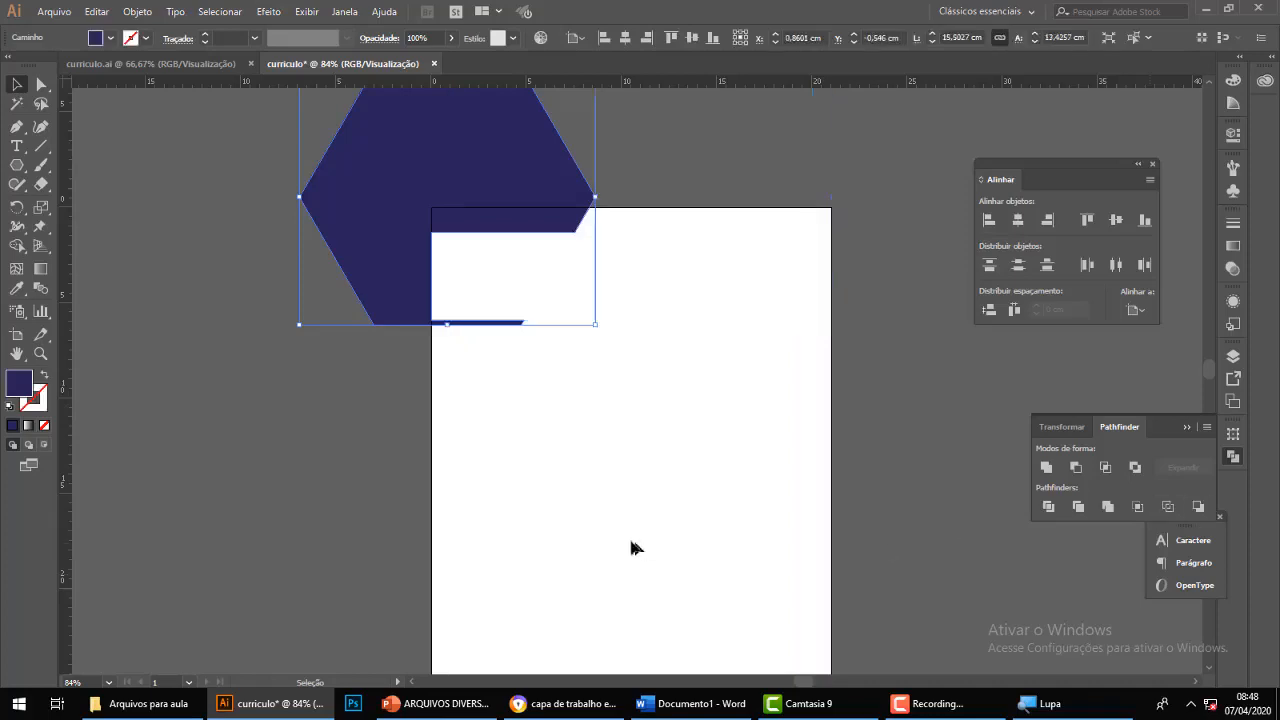
{"action": "left_click", "coordinate": [663, 654]}
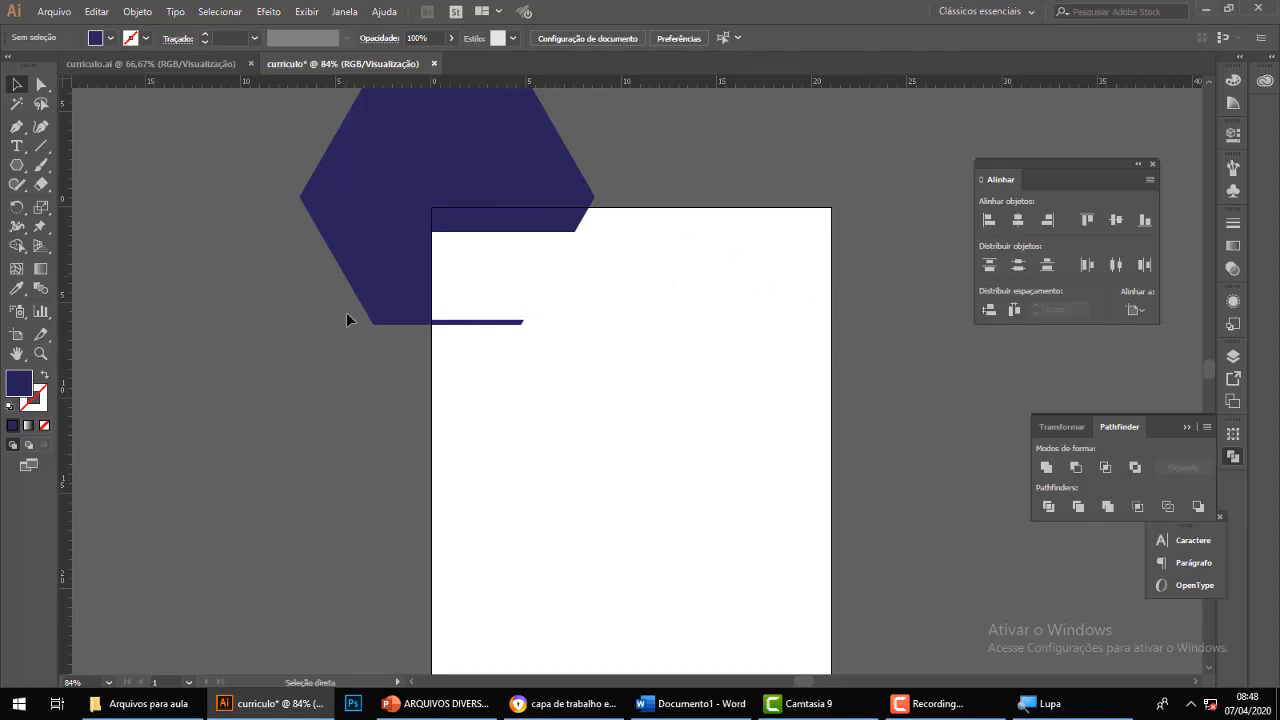
{"action": "left_click_drag", "start_coordinate": [346, 318], "coordinate": [543, 337]}
{"action": "left_click", "coordinate": [880, 345]}
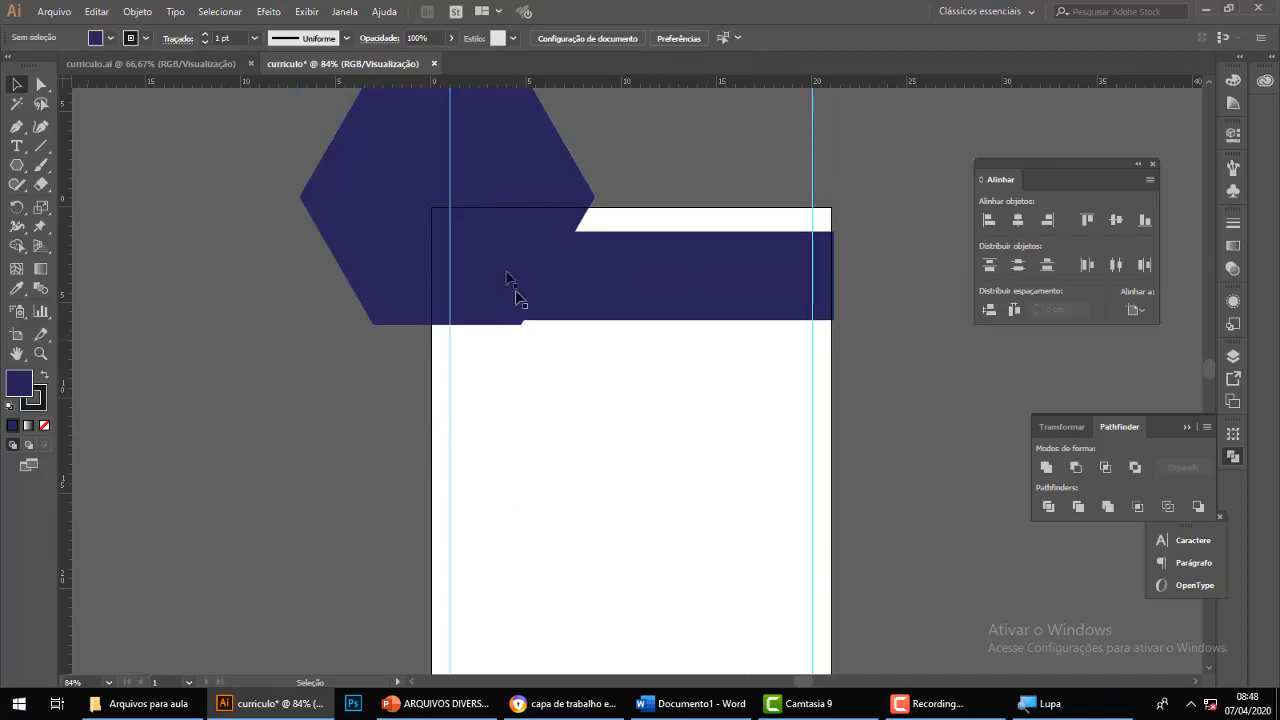
Move the hexagon slightly to the right over the banner's left end and deselect it.
{"action": "left_click_drag", "start_coordinate": [509, 274], "coordinate": [506, 242]}
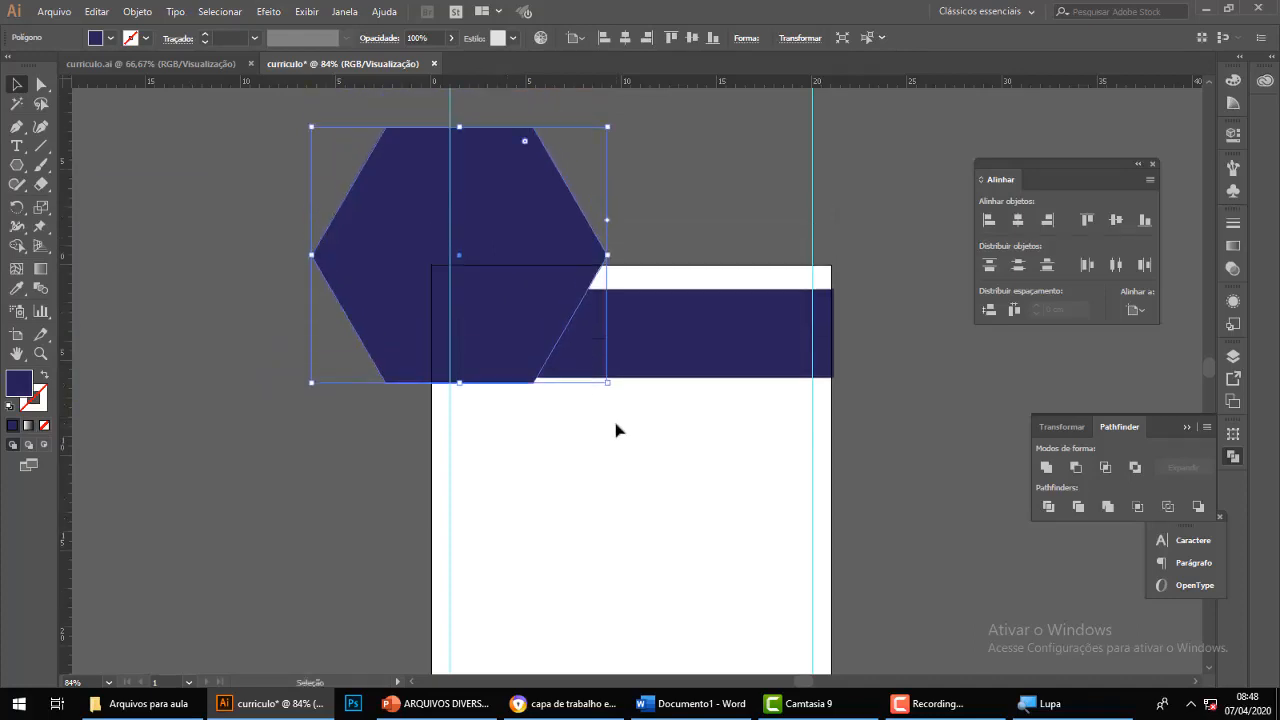
{"action": "scroll", "coordinate": [614, 429], "scroll_direction": "up", "scroll_amount": 1}
{"action": "left_click", "coordinate": [951, 298]}
{"action": "left_click", "coordinate": [775, 351]}
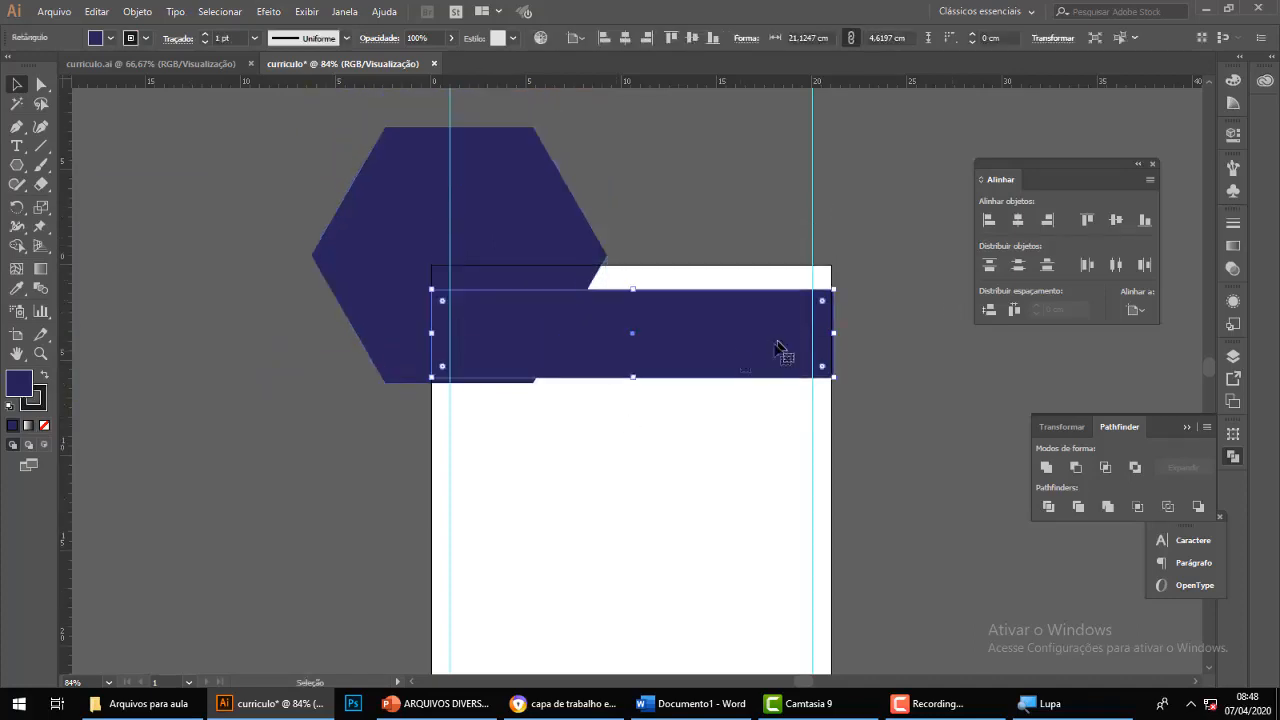
{"action": "left_click", "coordinate": [480, 203]}
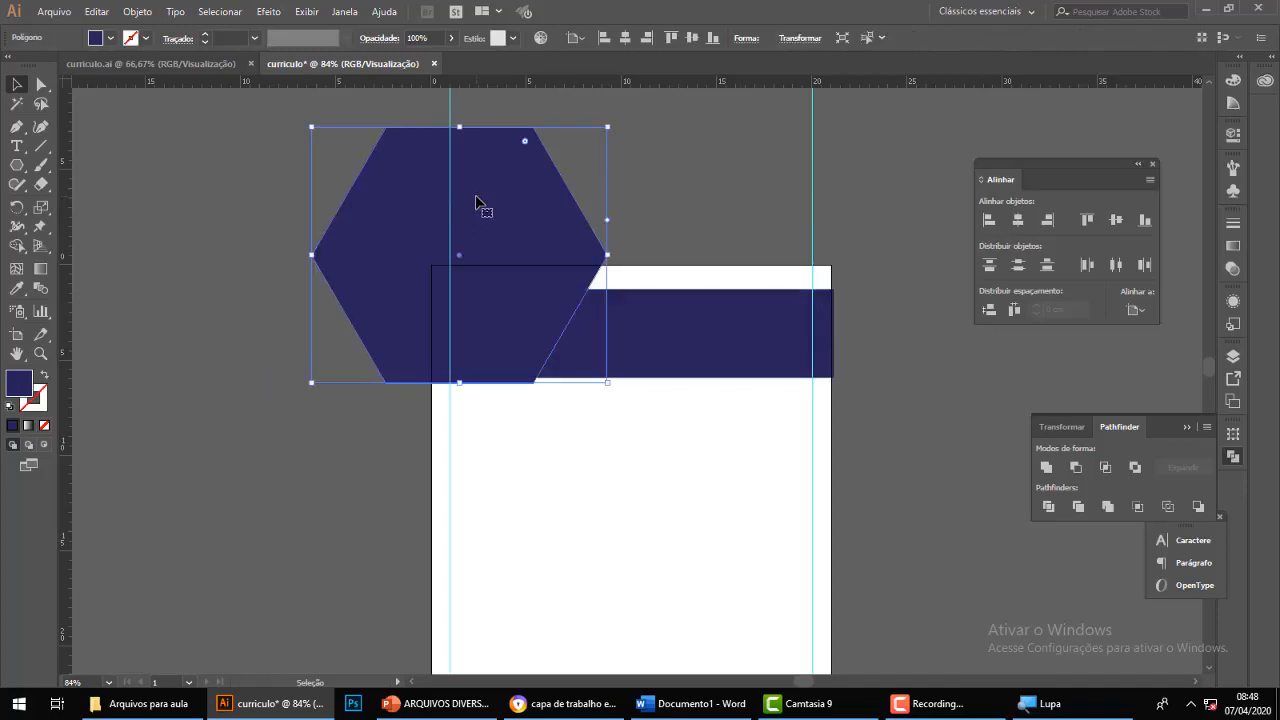
{"action": "left_click", "coordinate": [700, 472]}
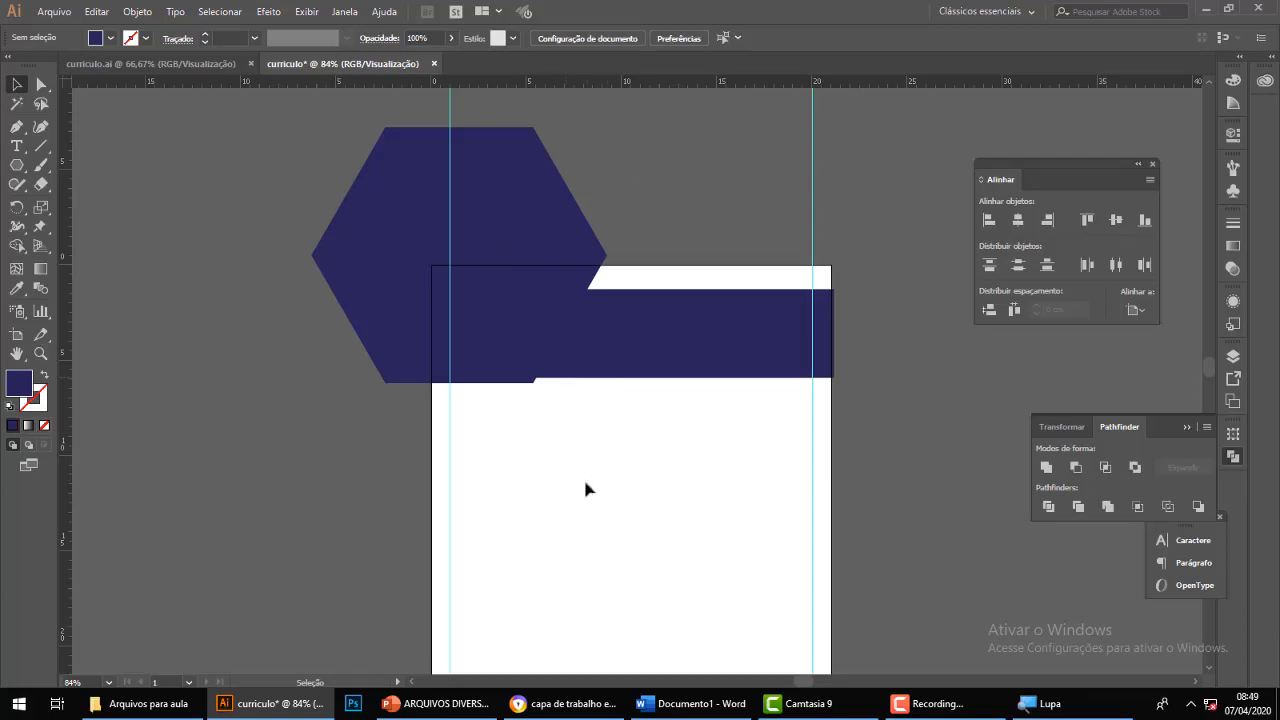
Draw a dark blue rectangle about 25 × 8.5 cm over the hexagon's upper half and move it down below the banner.
{"action": "left_click", "coordinate": [16, 165]}
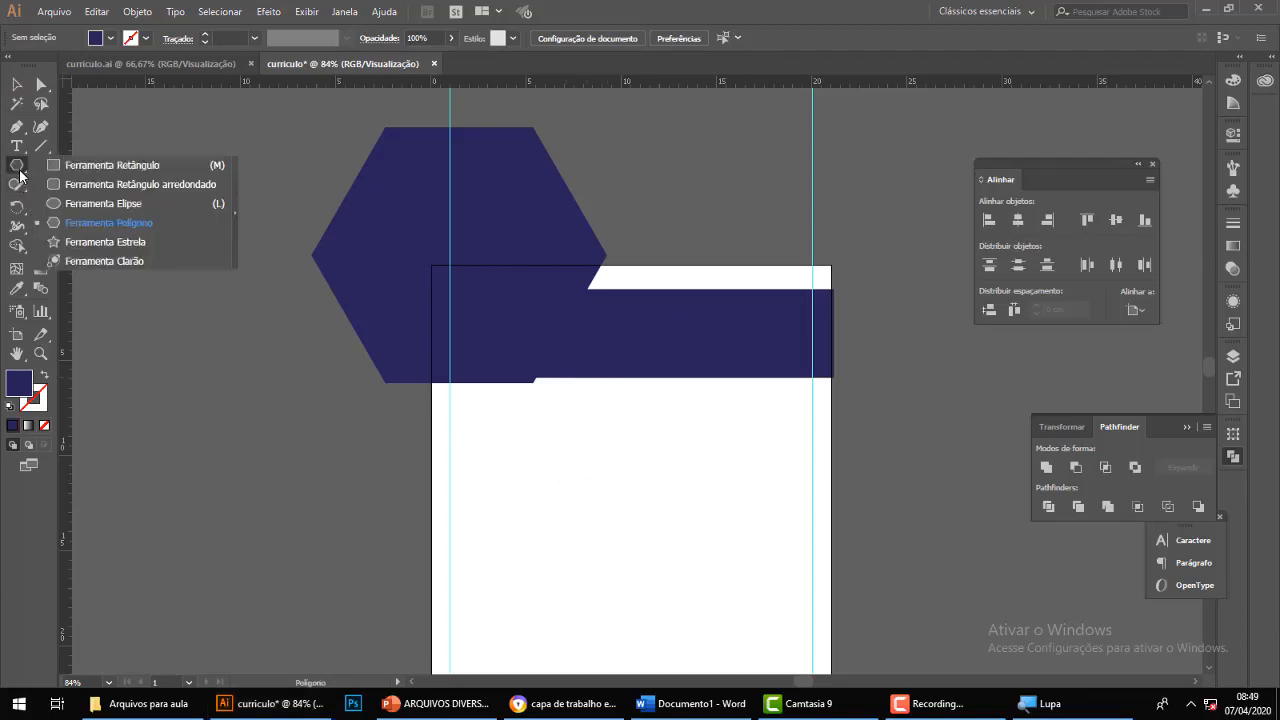
{"action": "left_click", "coordinate": [113, 165]}
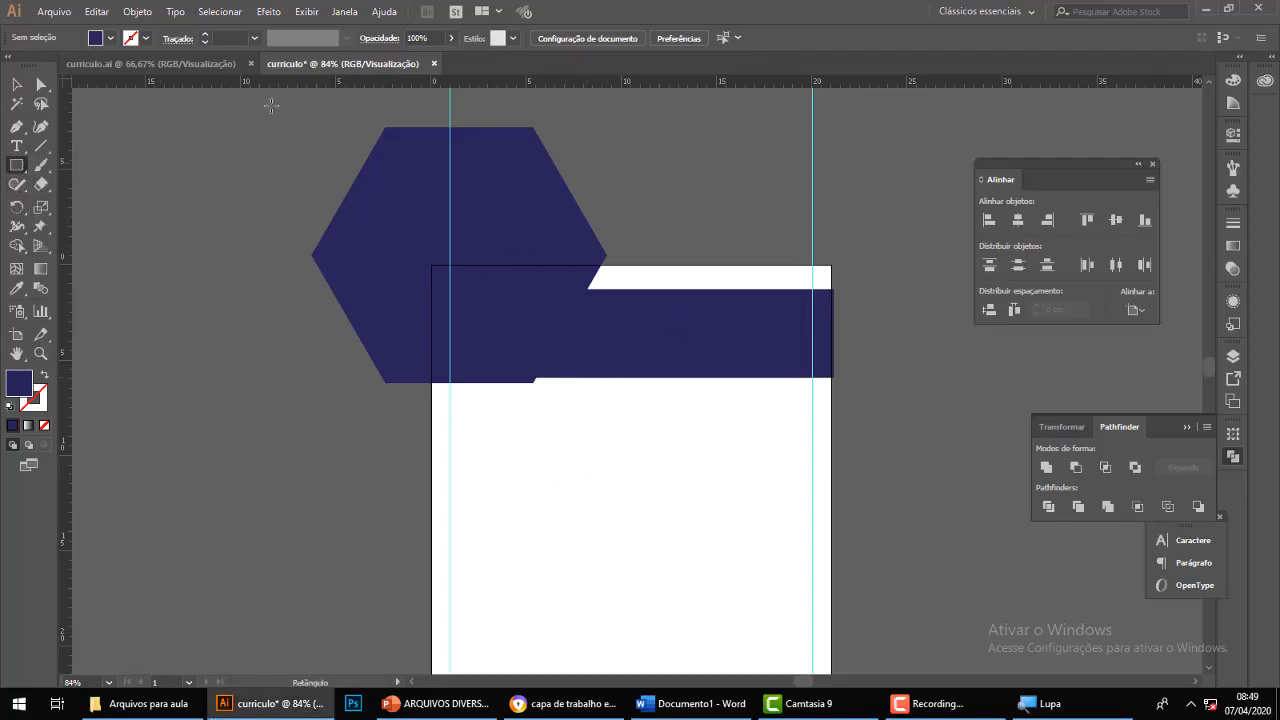
{"action": "left_click_drag", "start_coordinate": [224, 102], "coordinate": [700, 264]}
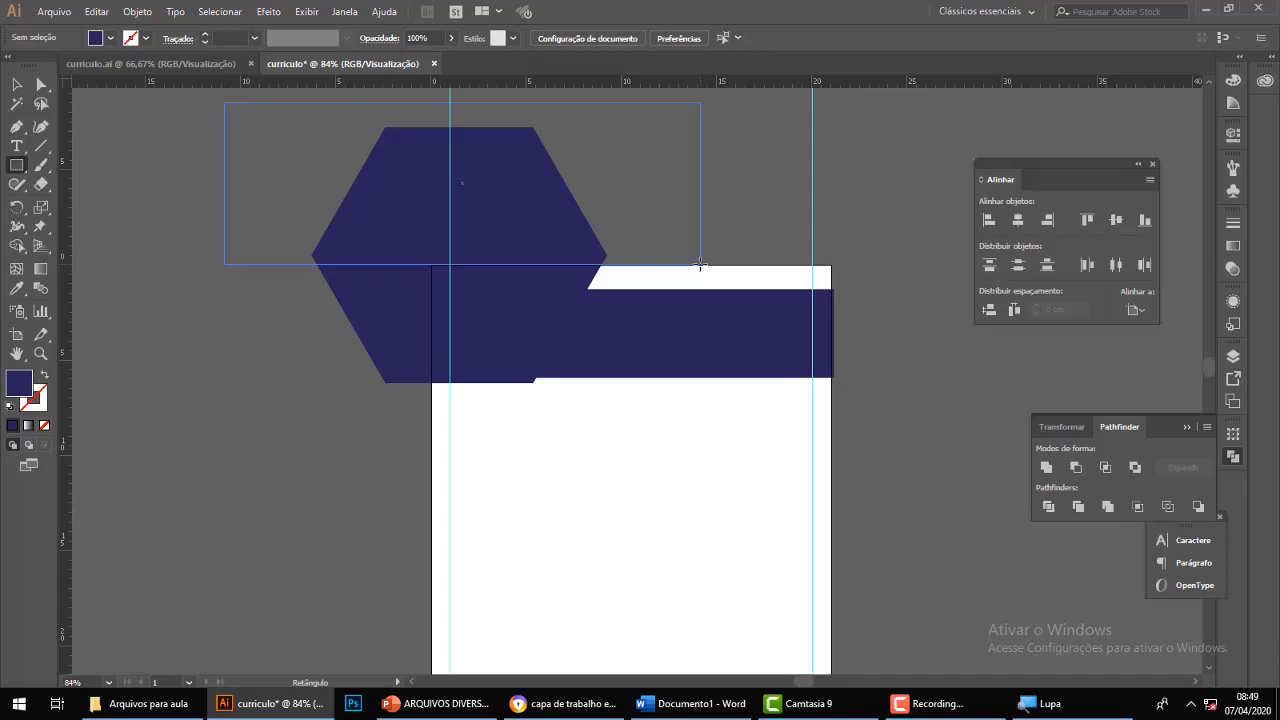
{"action": "left_click_drag", "start_coordinate": [700, 264], "coordinate": [701, 265]}
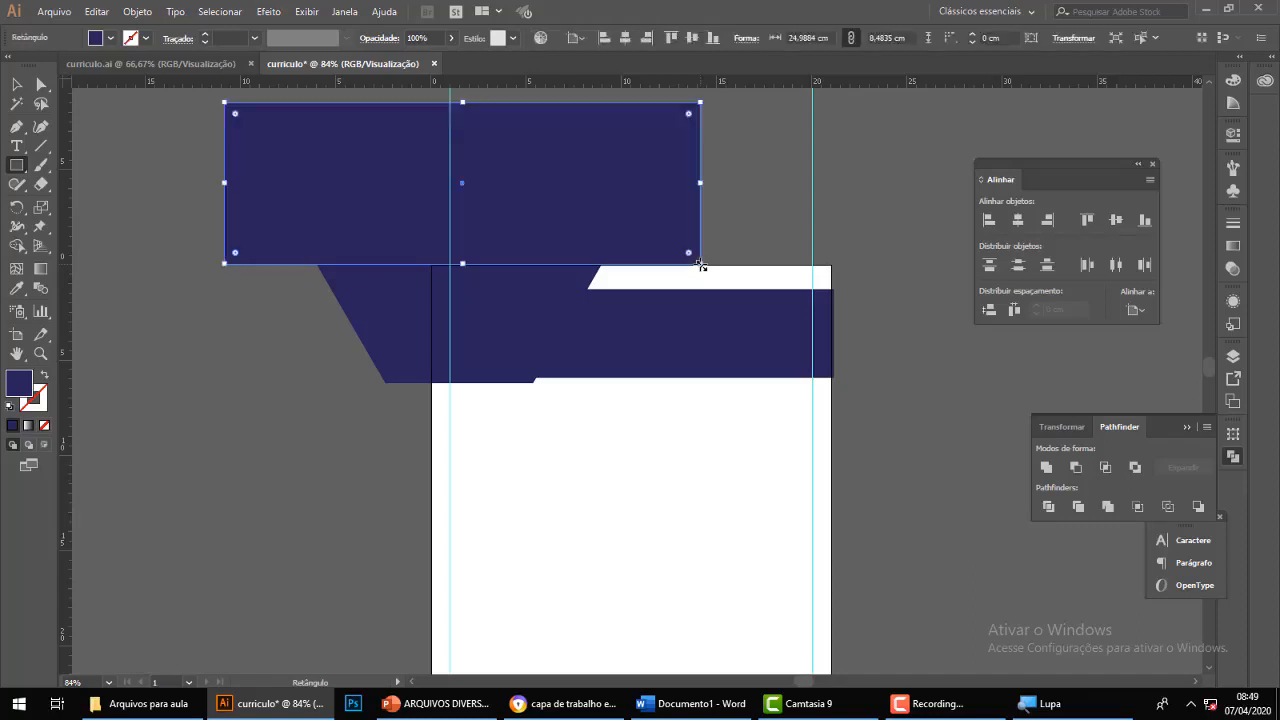
{"action": "left_click", "coordinate": [270, 449]}
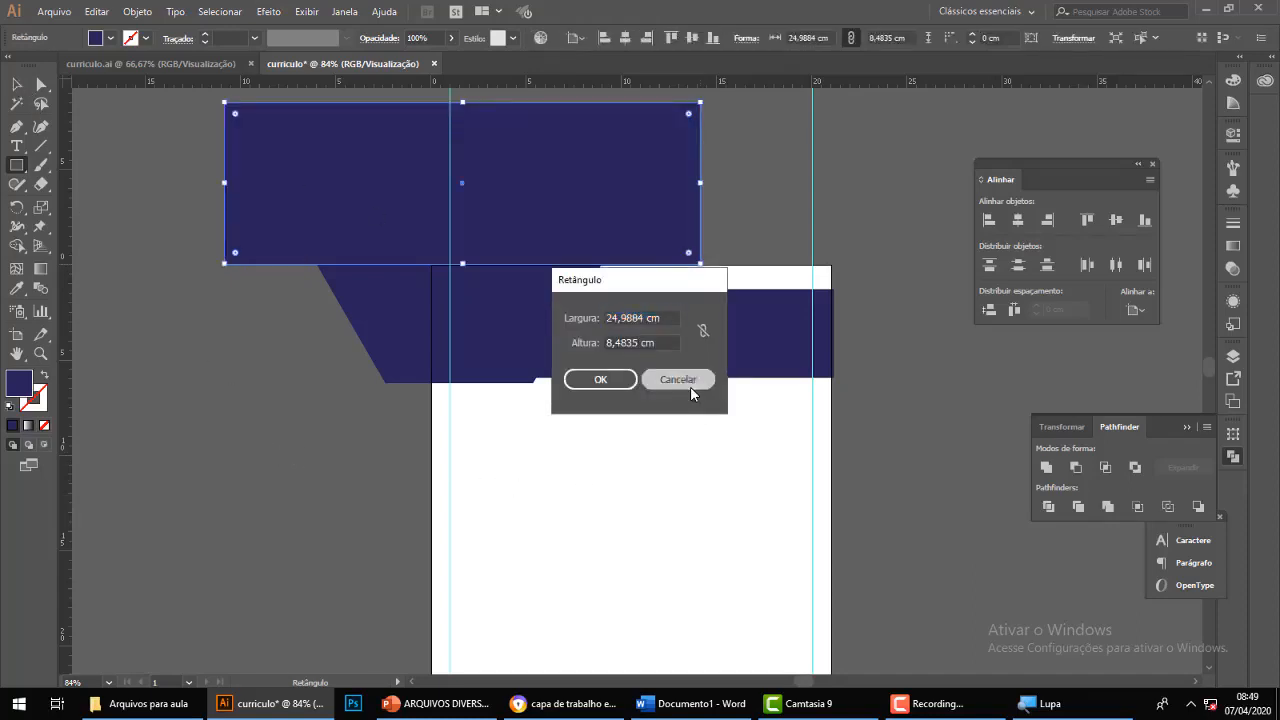
{"action": "left_click", "coordinate": [690, 386]}
{"action": "left_click", "coordinate": [17, 85]}
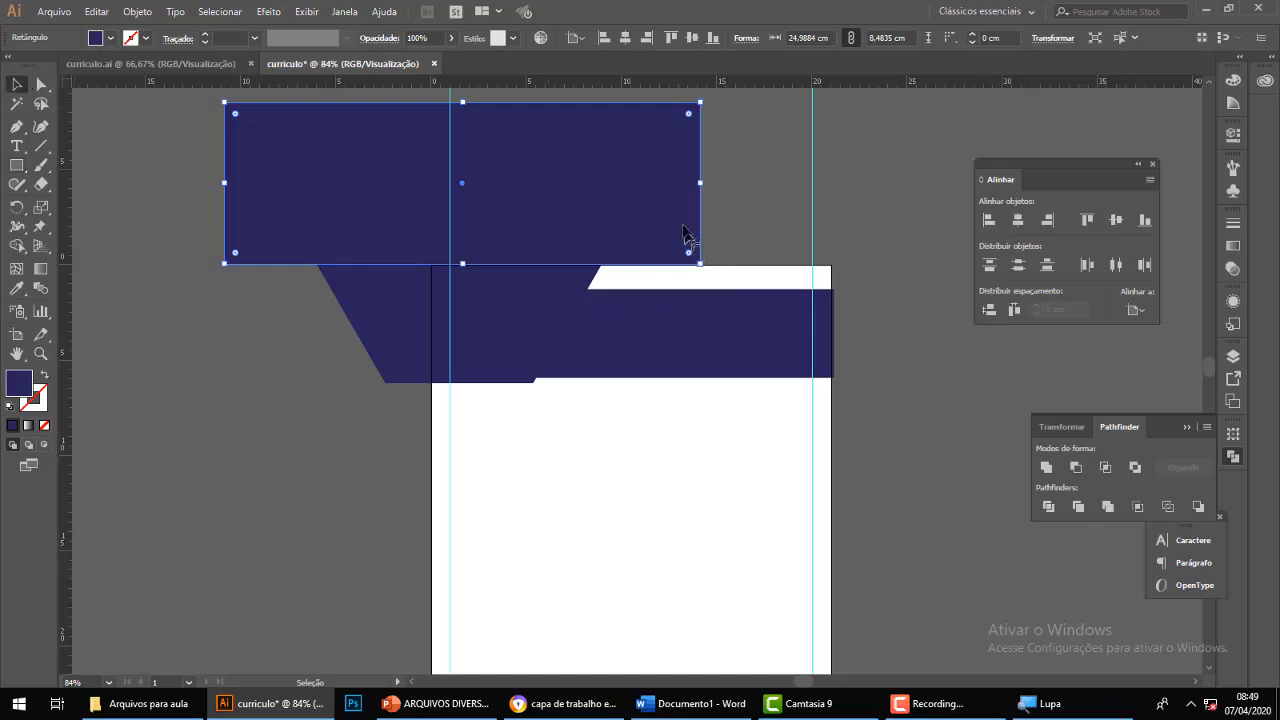
{"action": "left_click_drag", "start_coordinate": [681, 224], "coordinate": [743, 592]}
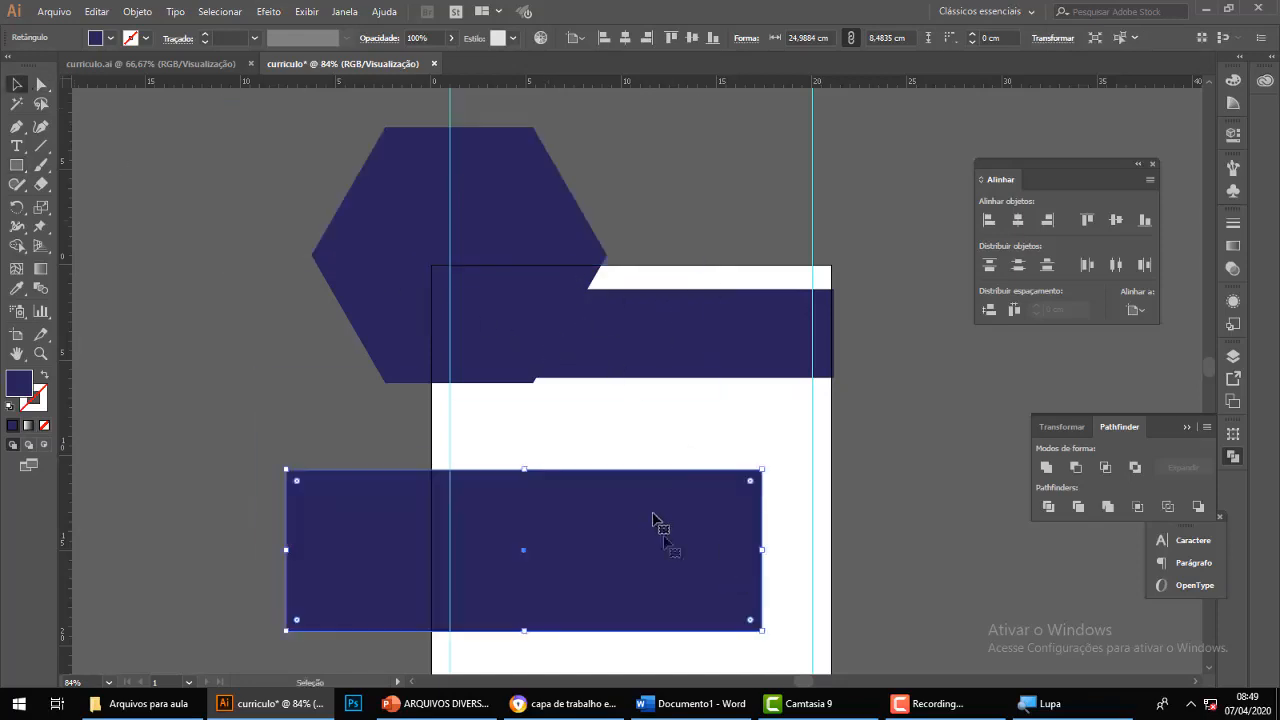
Move the dark blue rectangle up over the hexagon's upper half, aligning its lower edge with the page's top edge, and deselect it.
{"action": "left_click_drag", "start_coordinate": [665, 582], "coordinate": [626, 190]}
{"action": "left_click", "coordinate": [537, 263]}
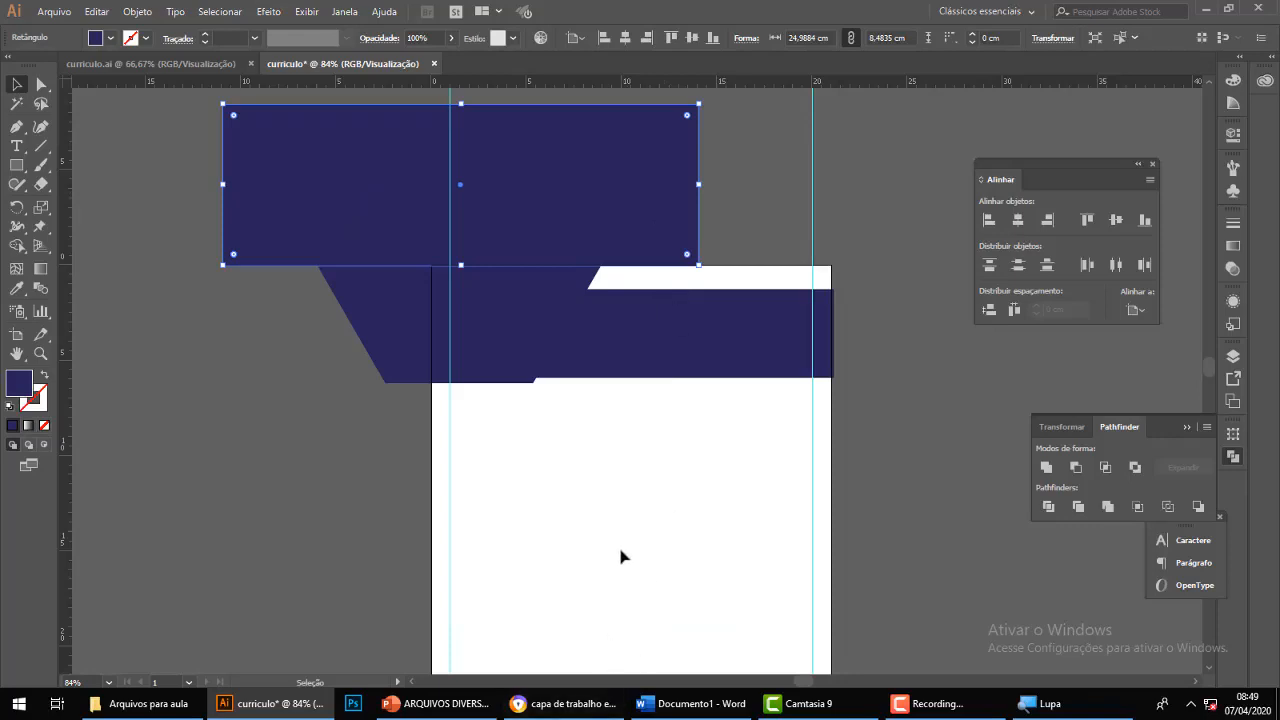
{"action": "left_click", "coordinate": [620, 557]}
Cut away the hexagon's upper part by subtracting the rectangle from it with the Pathfinder Minus Front operation, and deselect.
{"action": "left_click", "coordinate": [391, 346]}
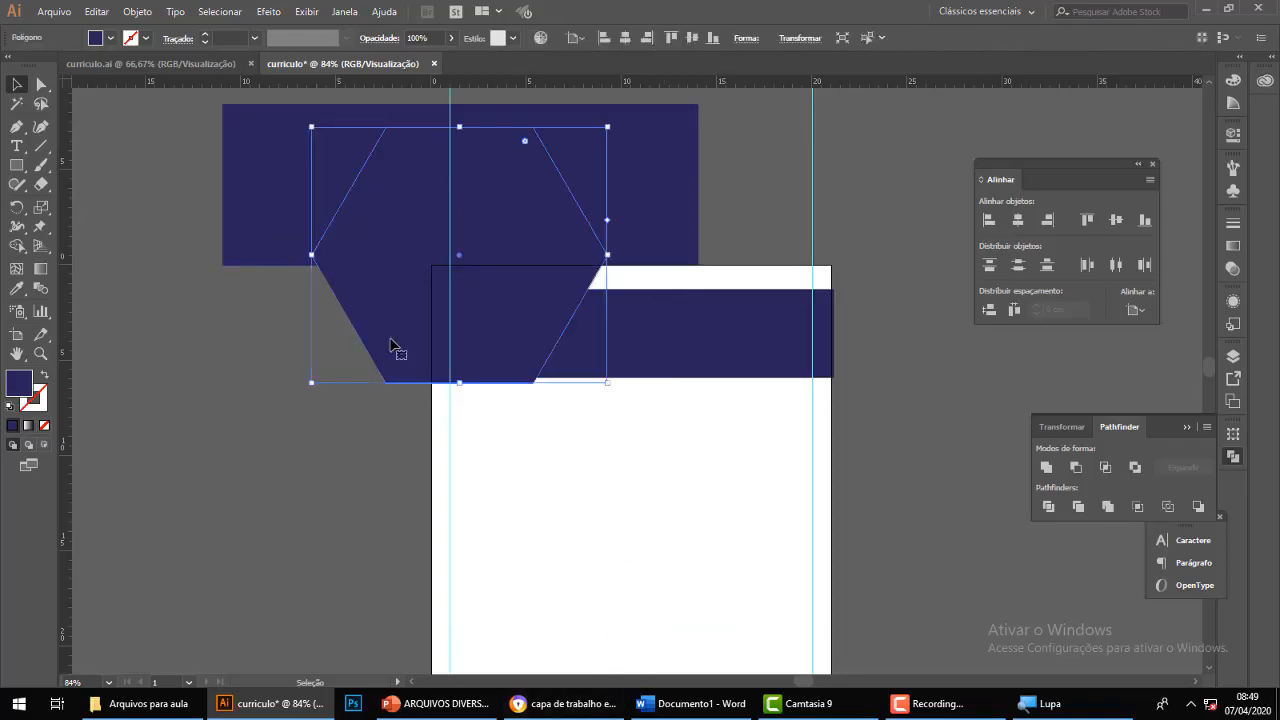
{"action": "left_click", "coordinate": [288, 231], "text": "shift"}
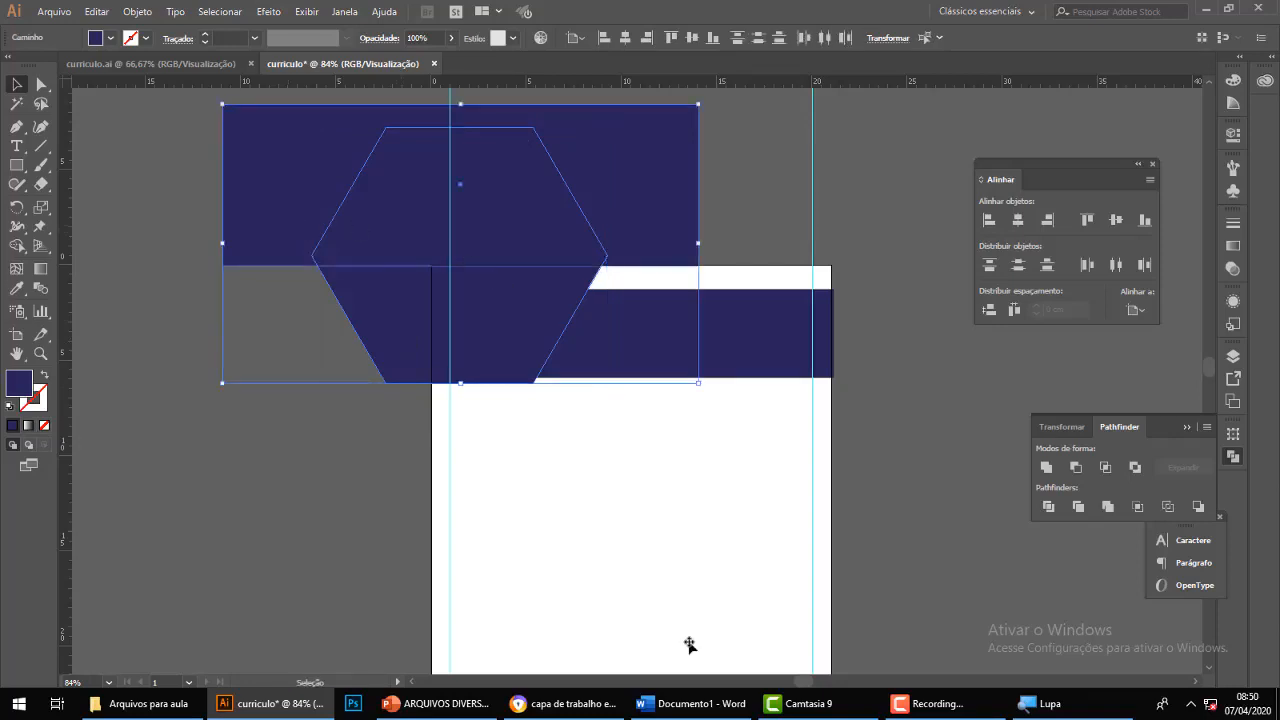
{"action": "left_click", "coordinate": [1075, 468]}
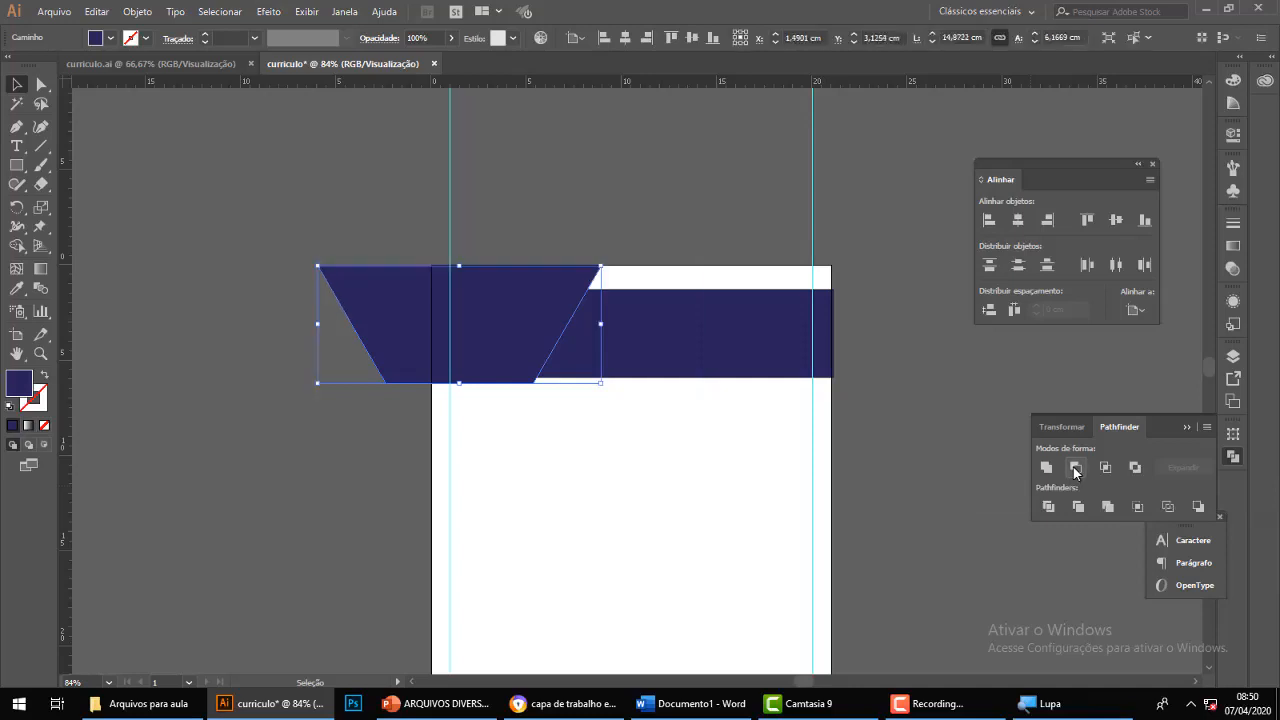
{"action": "left_click", "coordinate": [780, 654]}
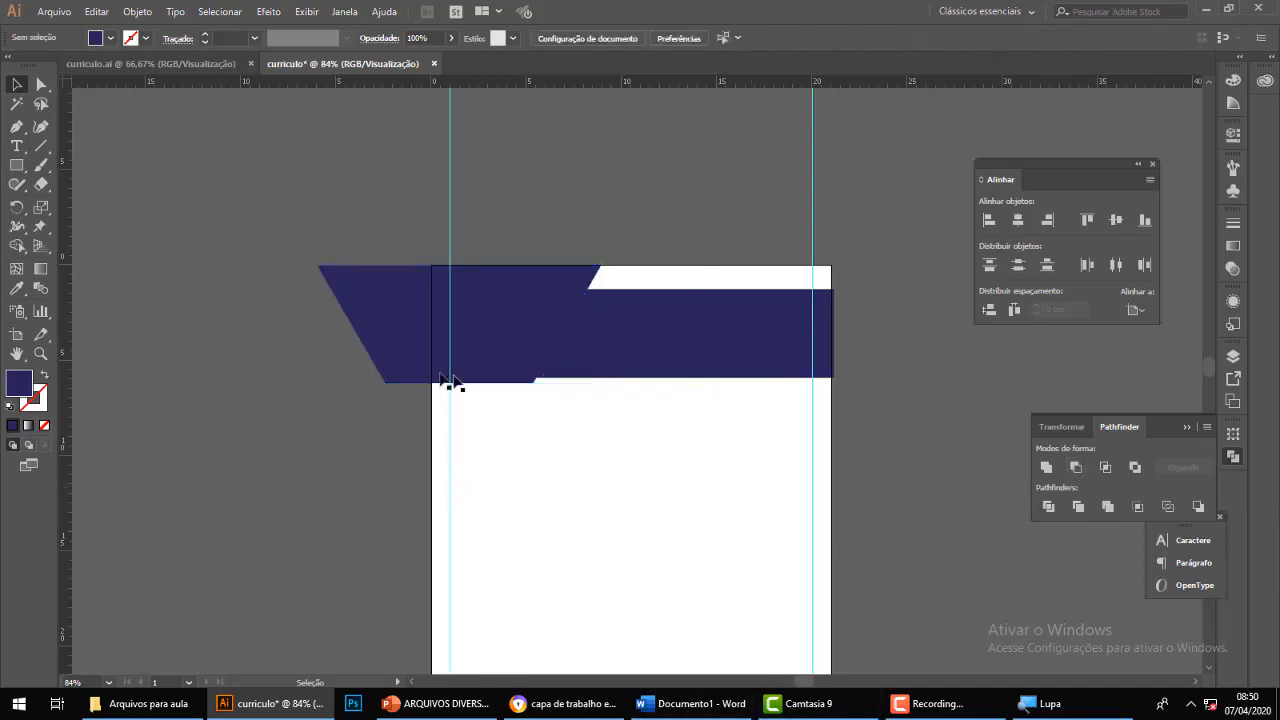
Nudge the trimmed hexagon shape up one increment and deselect it.
{"action": "left_click", "coordinate": [528, 327]}
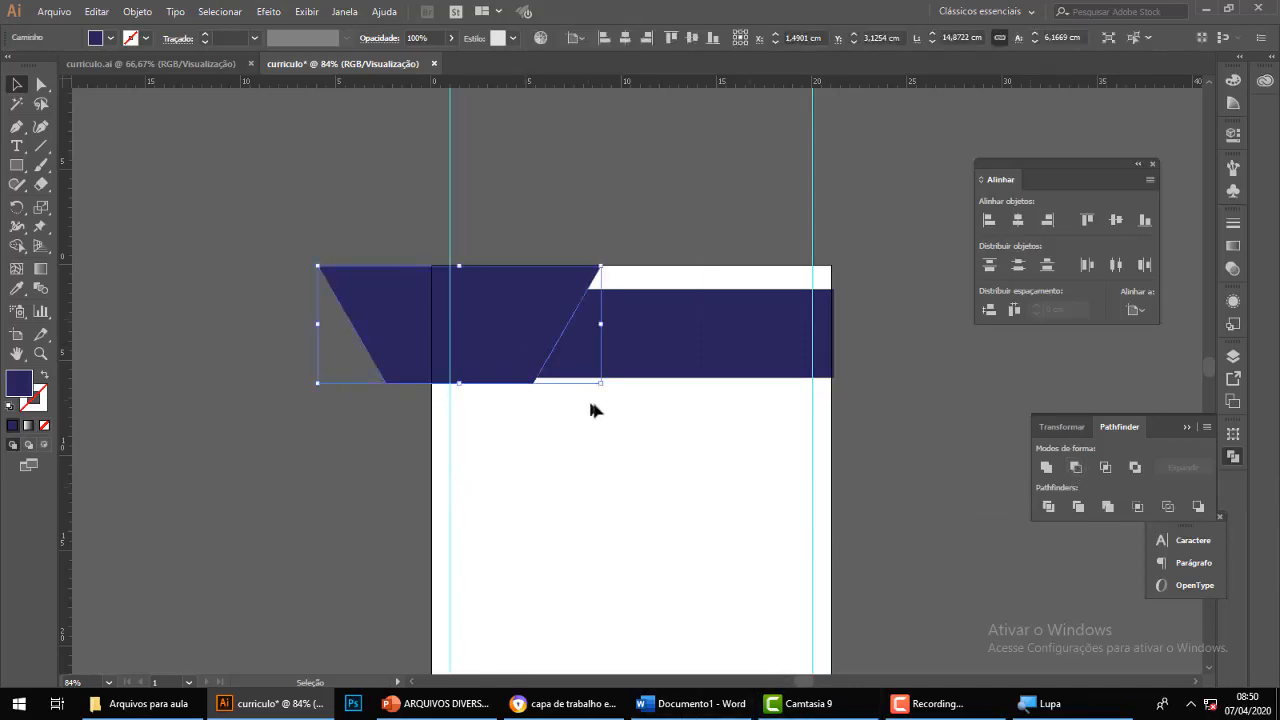
{"action": "key", "text": "Up"}
{"action": "left_click", "coordinate": [615, 433]}
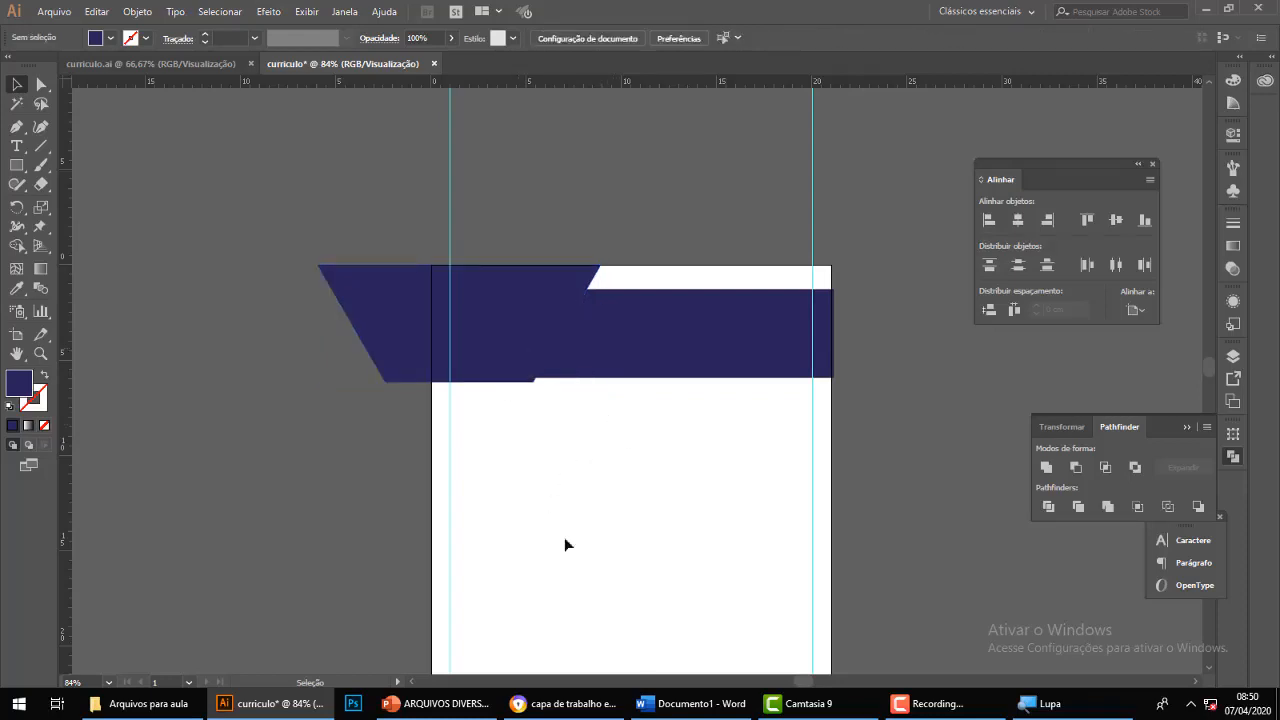
Draw a rectangle about 9.5 × 10.7 cm over the part of the trimmed shape that extends beyond the page's left edge.
{"action": "left_click", "coordinate": [17, 166]}
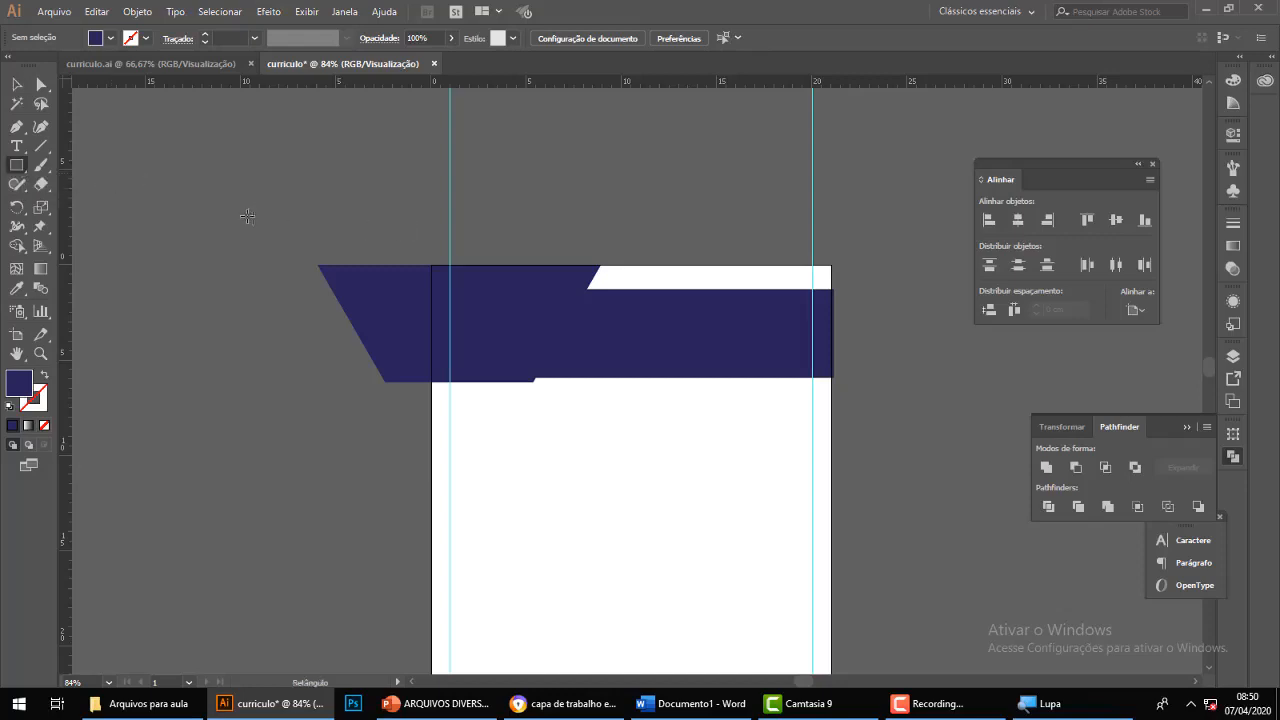
{"action": "left_click_drag", "start_coordinate": [247, 216], "coordinate": [429, 418]}
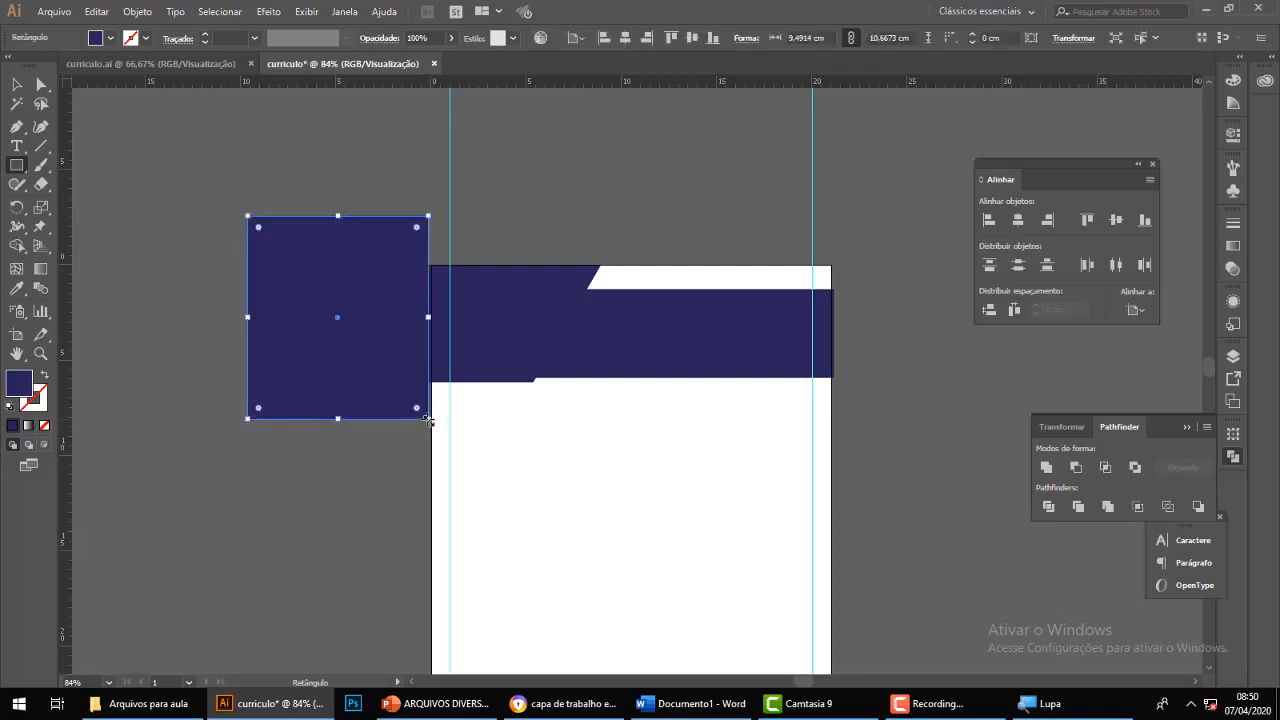
{"action": "key", "text": "v"}
{"action": "left_click", "coordinate": [19, 88]}
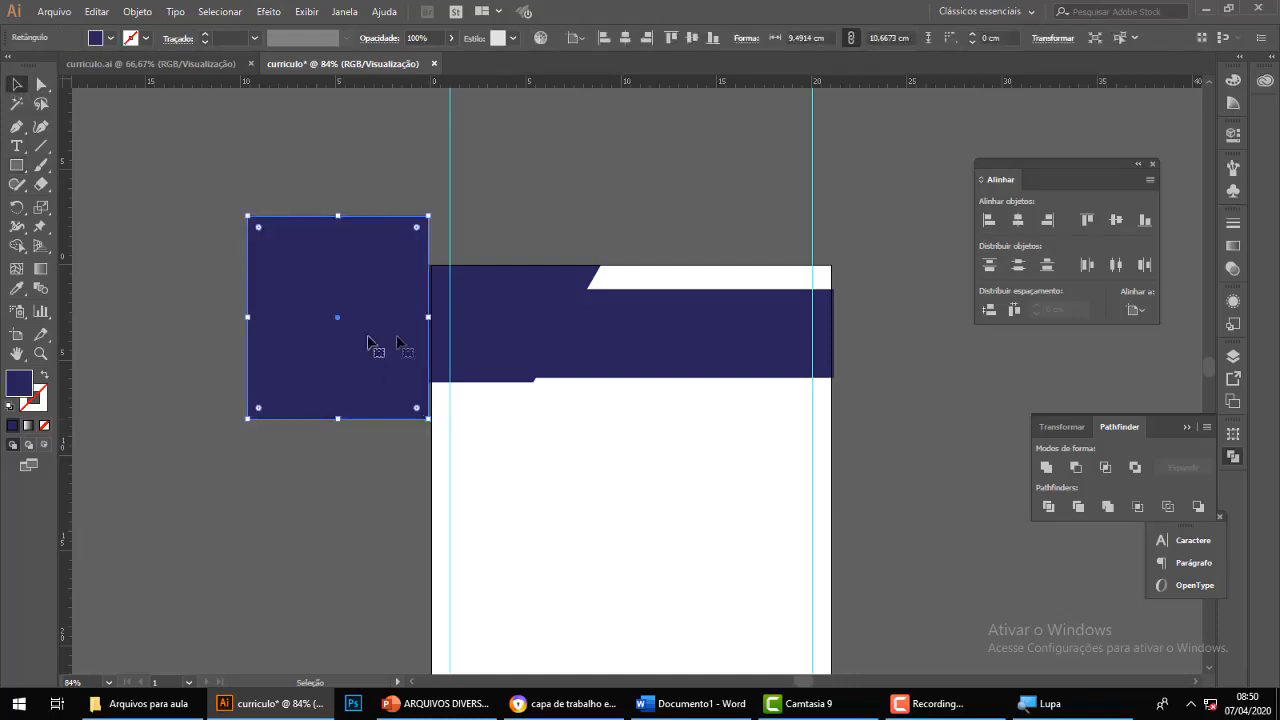
Subtract the new rectangle from the trimmed hexagon shape with the Pathfinder Minus Front operation, and deselect the result.
{"action": "left_click", "coordinate": [537, 290]}
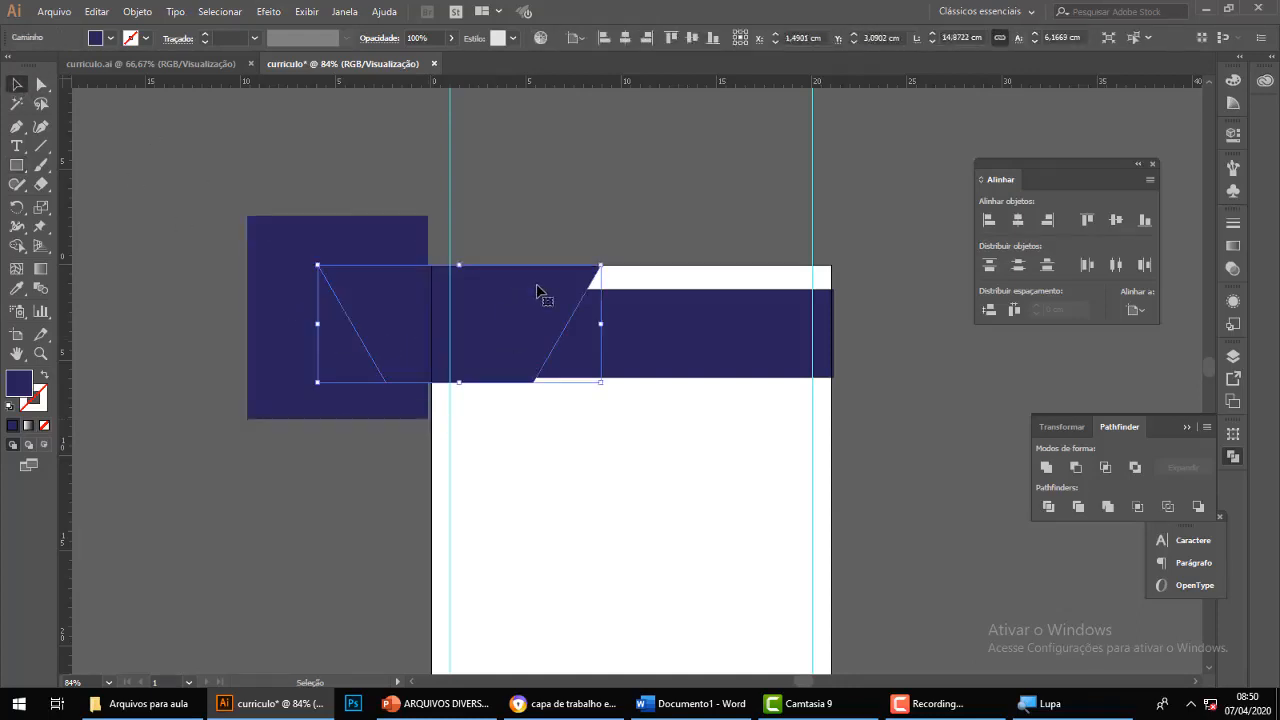
{"action": "left_click", "coordinate": [330, 247], "text": "shift"}
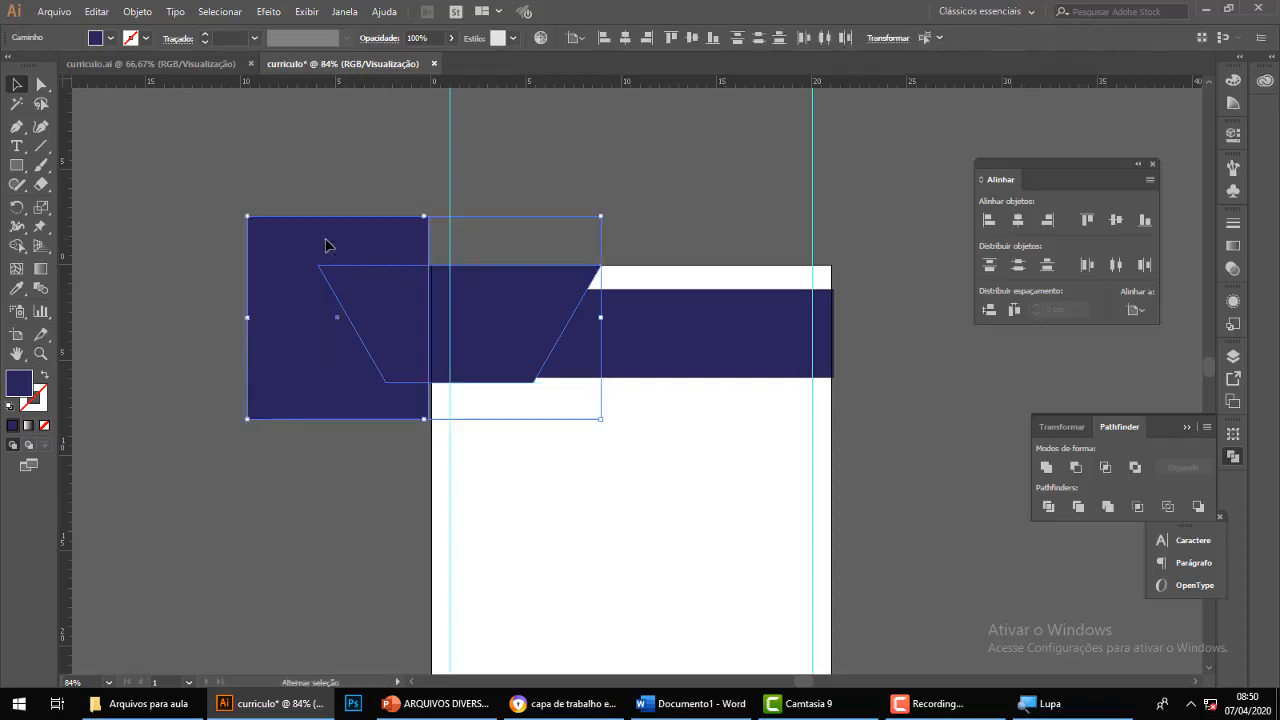
{"action": "left_click", "coordinate": [1076, 467]}
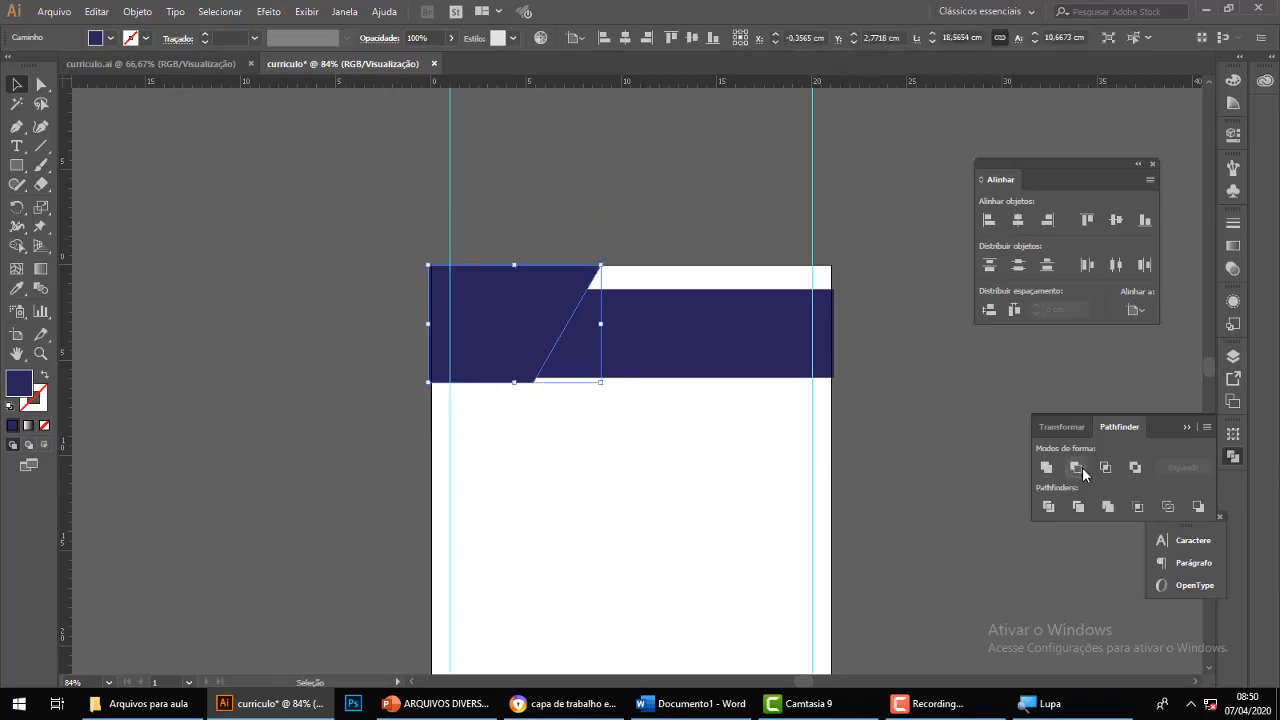
{"action": "left_click", "coordinate": [733, 467]}
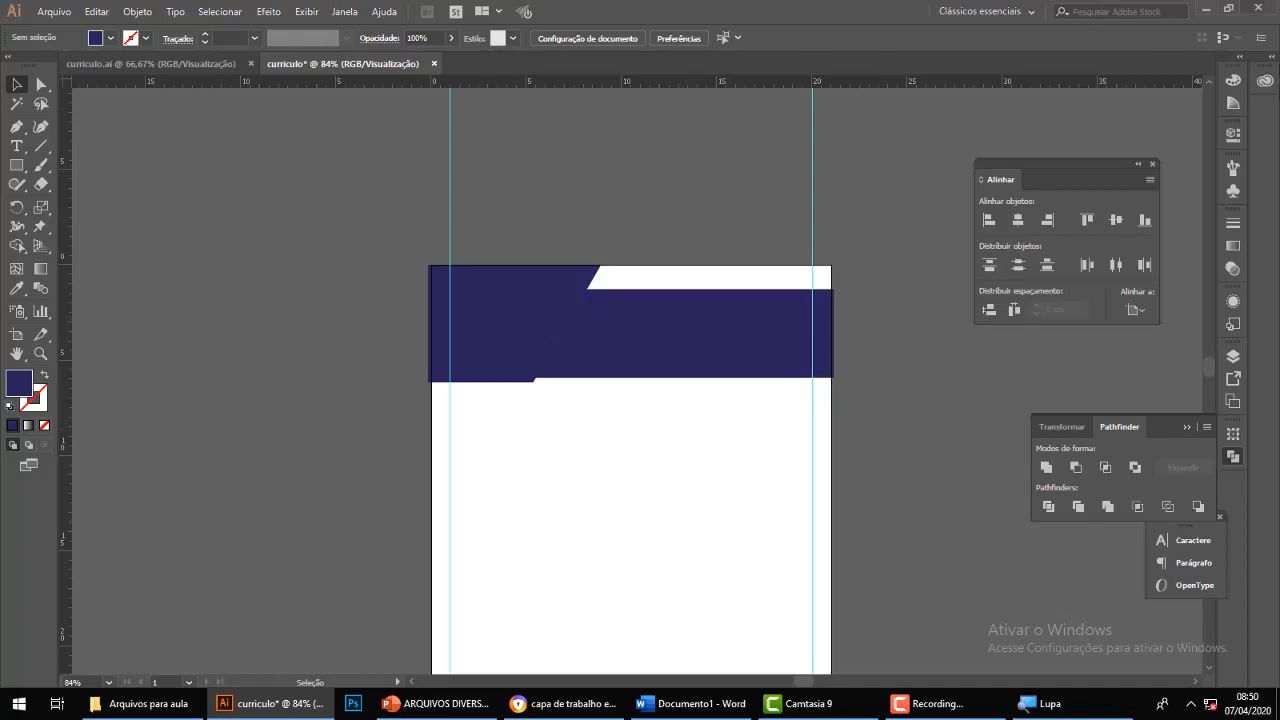
Give the angled header shape a stroke in the blue swatch C=100 M=95 Y=5 K=0 and deselect it.
{"action": "scroll", "coordinate": [632, 402], "scroll_direction": "down", "scroll_amount": 2}
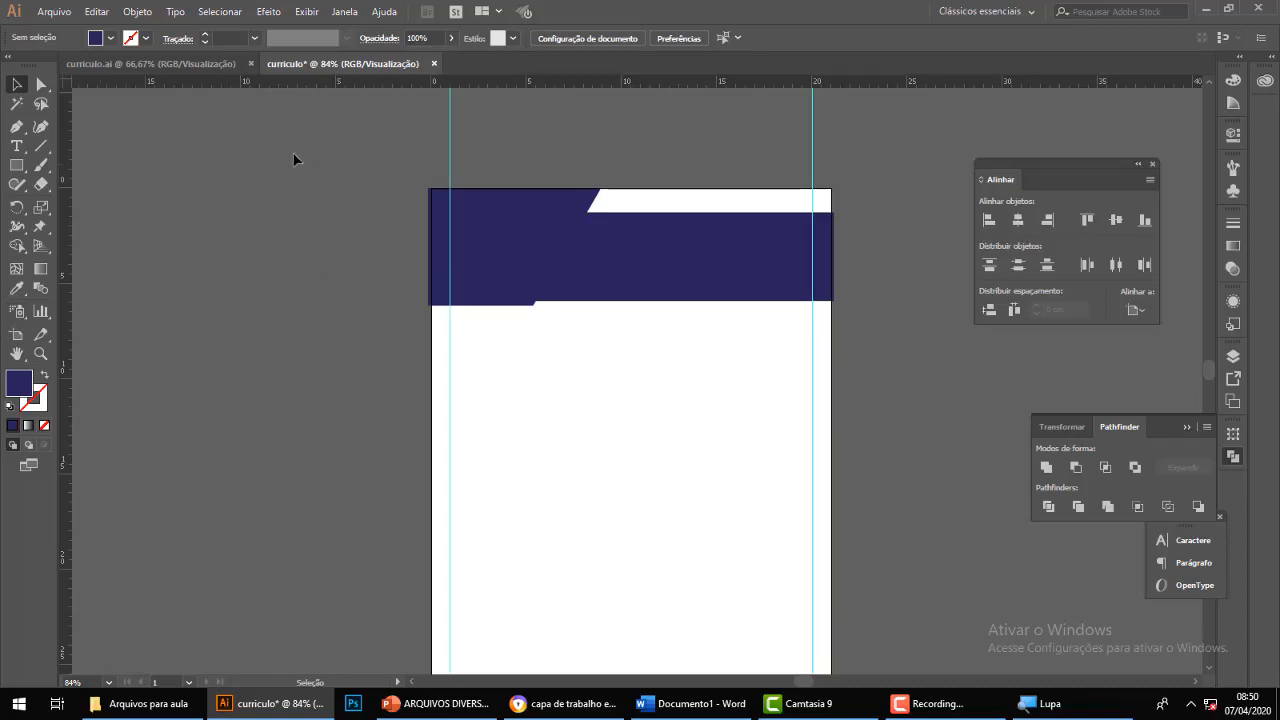
{"action": "left_click", "coordinate": [538, 261]}
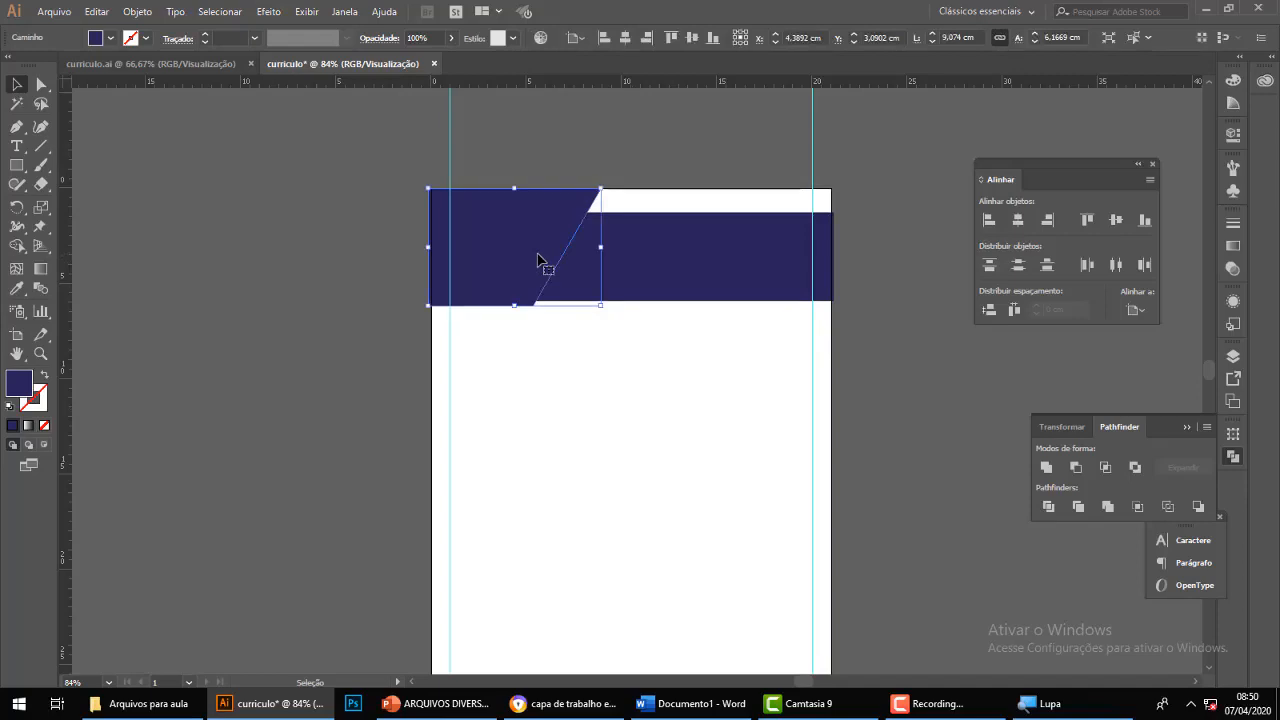
{"action": "left_click", "coordinate": [583, 394]}
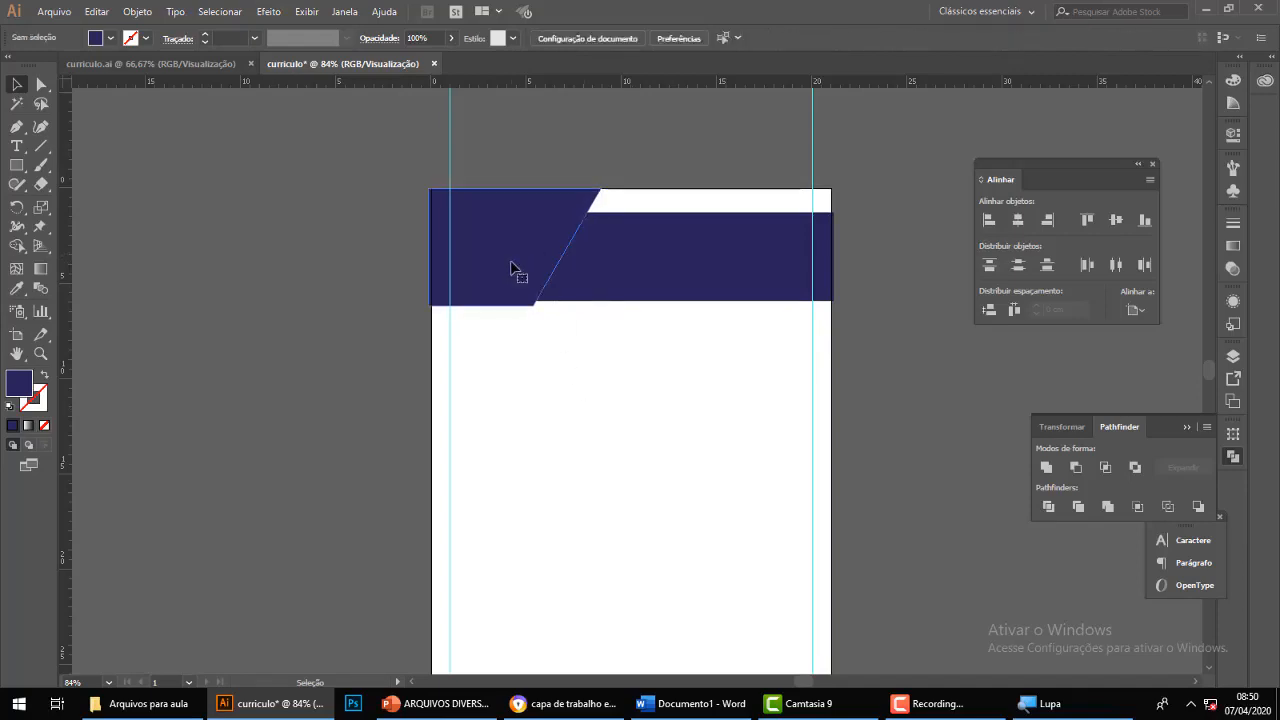
{"action": "left_click", "coordinate": [511, 271]}
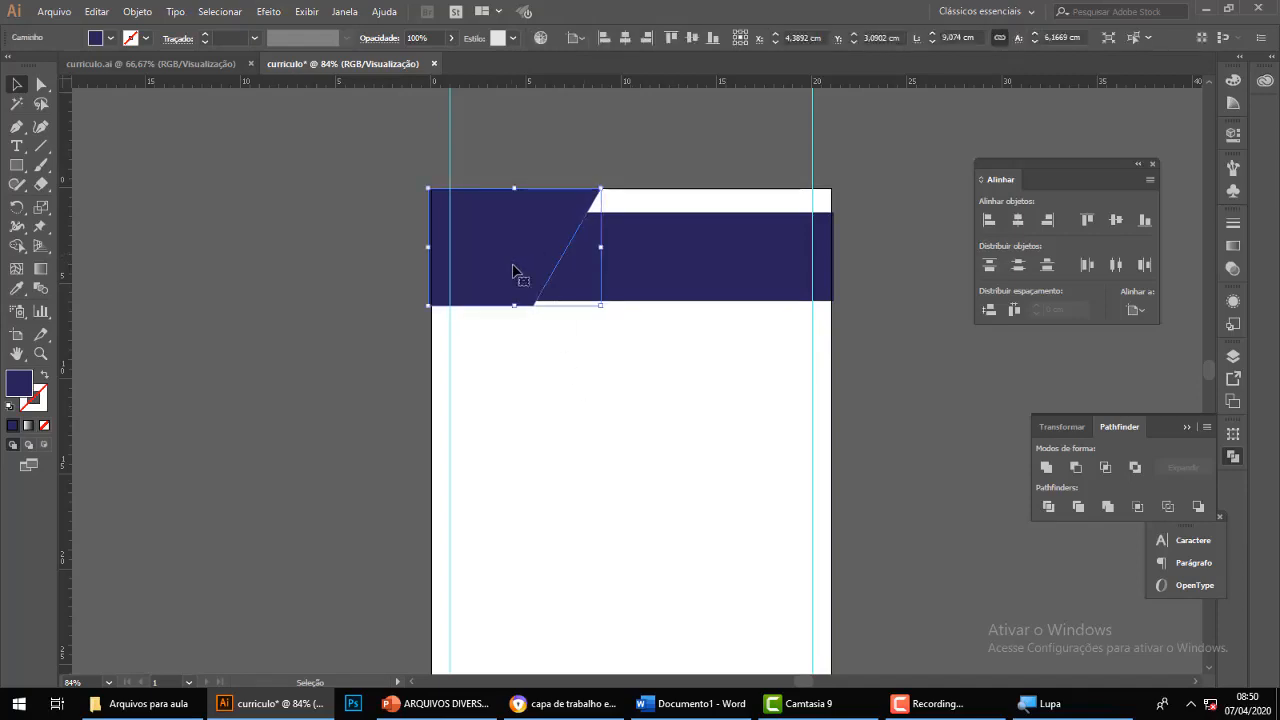
{"action": "left_click", "coordinate": [147, 39]}
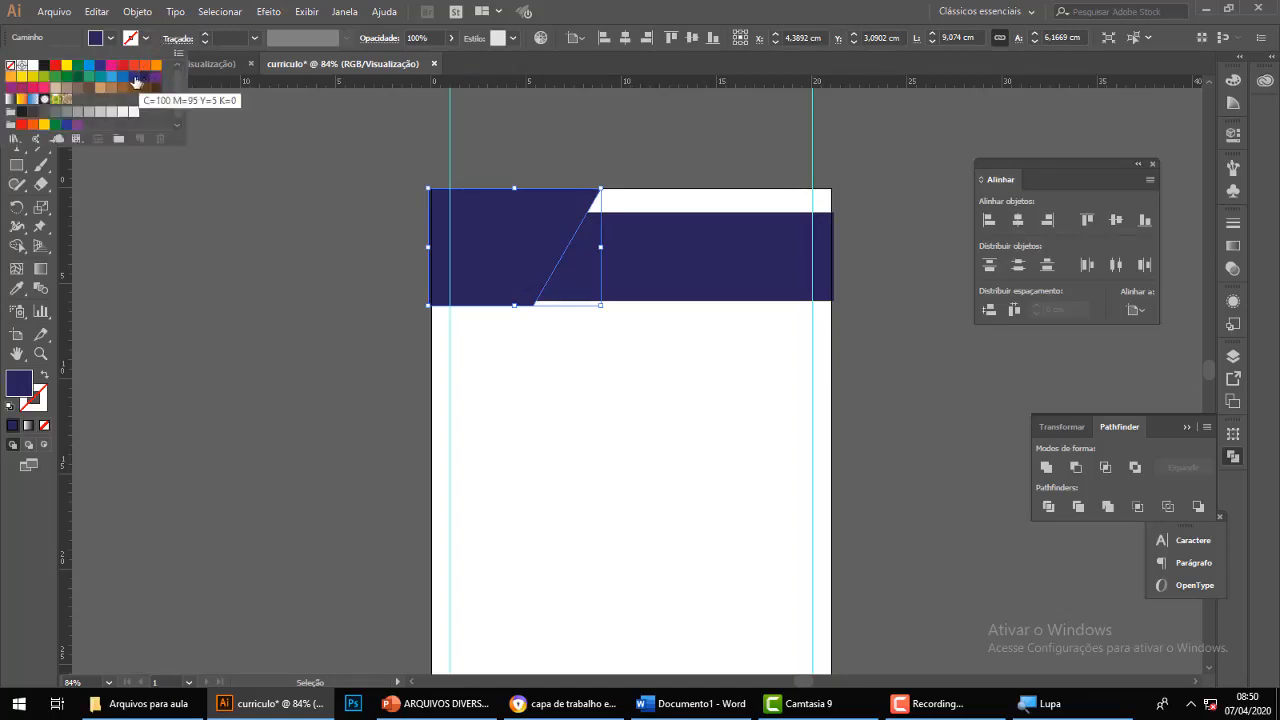
{"action": "left_click", "coordinate": [134, 77]}
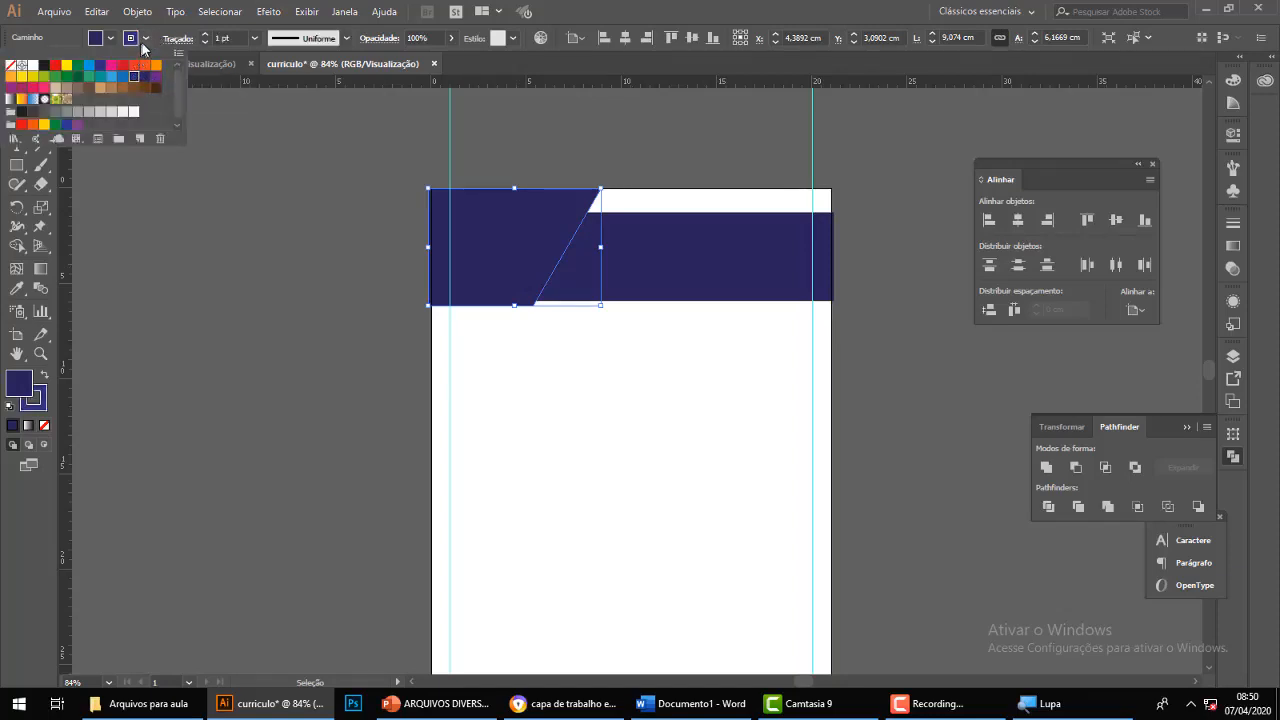
{"action": "left_click", "coordinate": [145, 46]}
{"action": "left_click", "coordinate": [329, 255]}
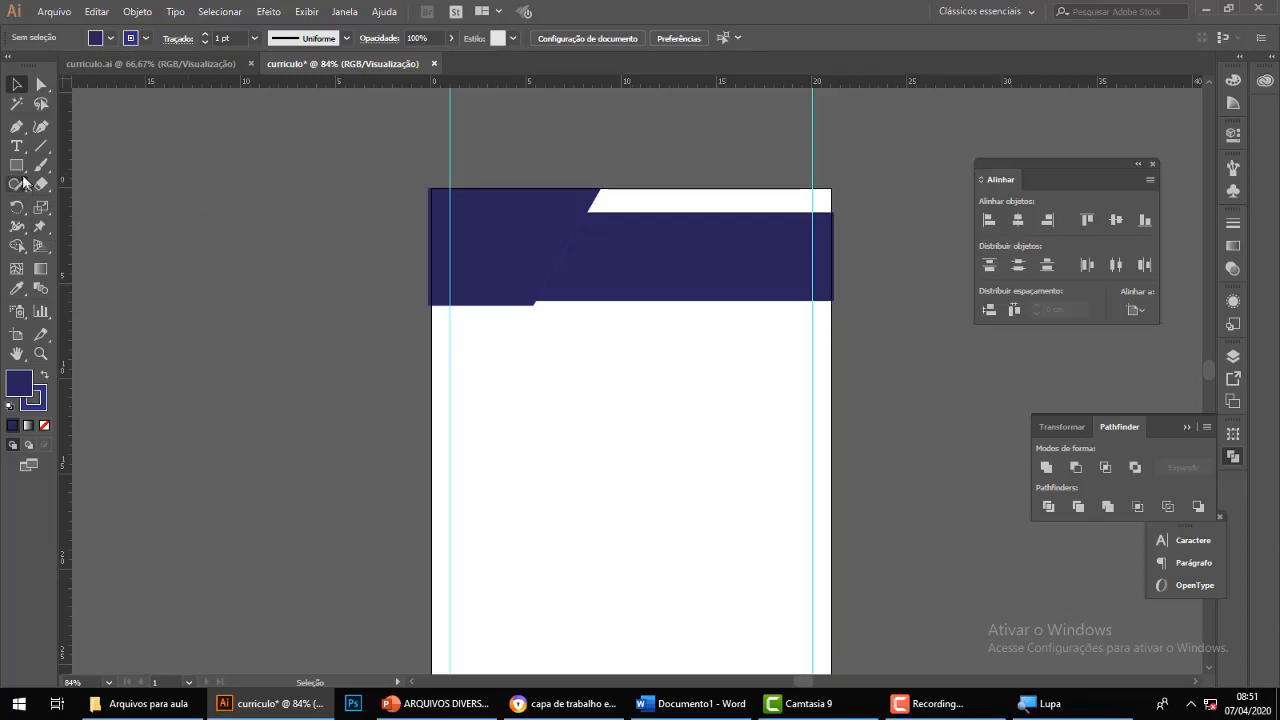
Draw a circle about 5.7 cm across over the header's angled edge and shift it slightly up and left.
{"action": "left_click_drag", "start_coordinate": [16, 165], "coordinate": [117, 213]}
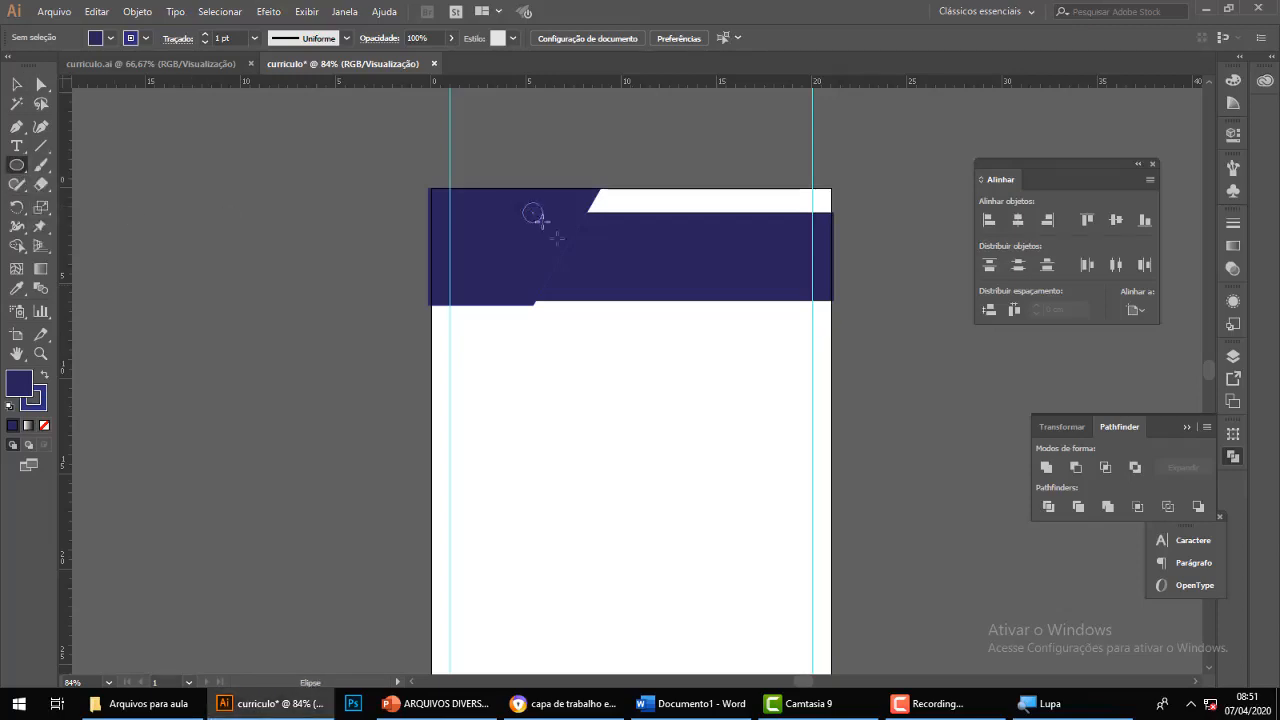
{"action": "left_click_drag", "start_coordinate": [523, 203], "coordinate": [618, 311]}
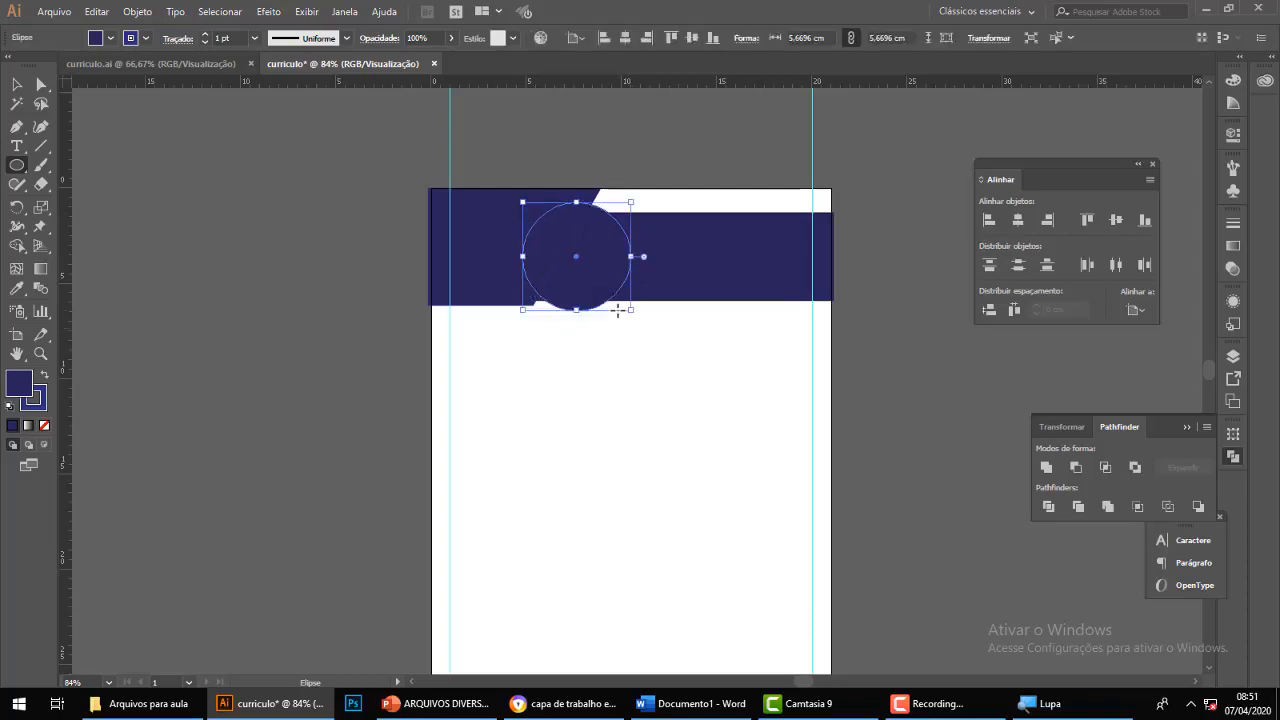
{"action": "left_click", "coordinate": [16, 84]}
{"action": "left_click", "coordinate": [268, 284]}
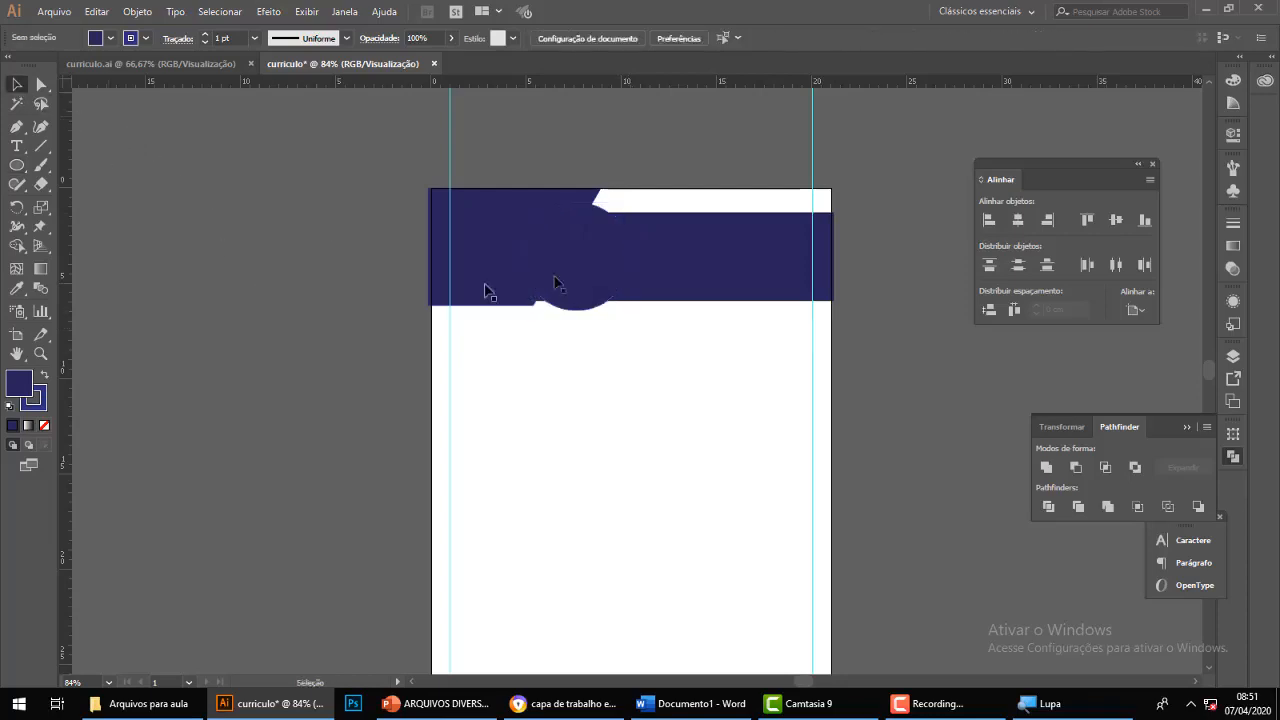
{"action": "left_click_drag", "start_coordinate": [578, 272], "coordinate": [566, 268]}
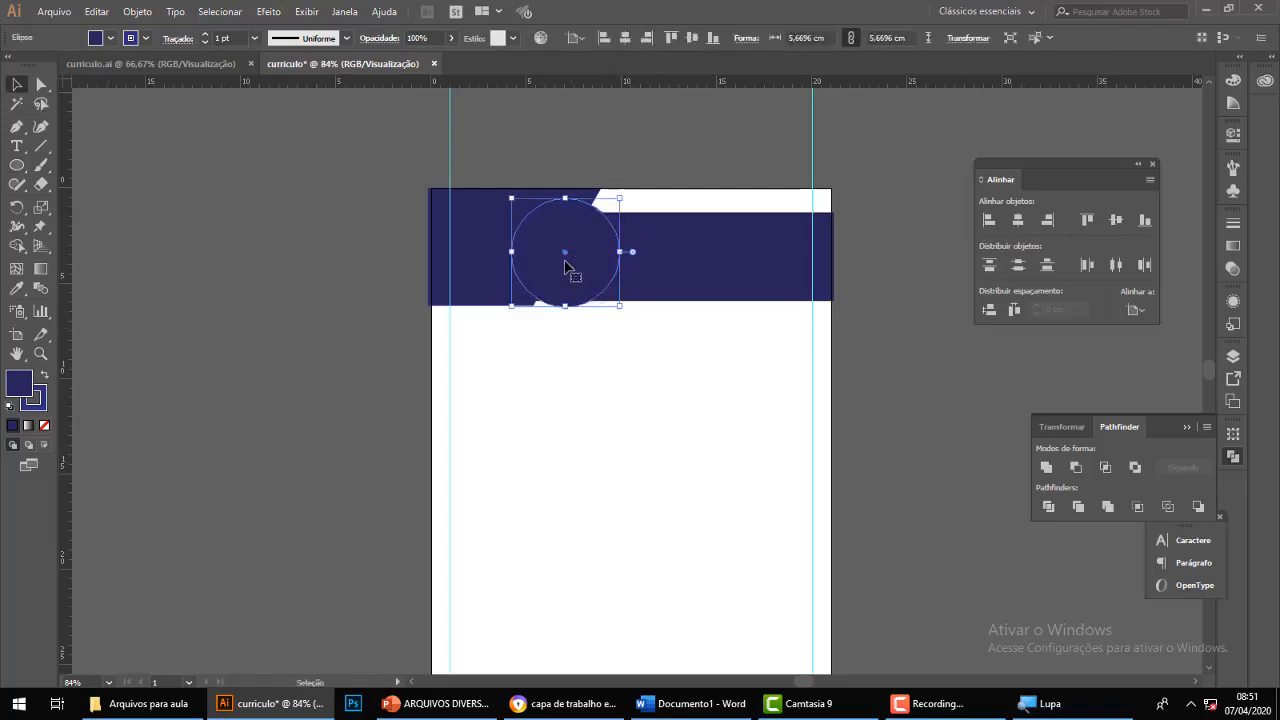
{"action": "left_click", "coordinate": [589, 381]}
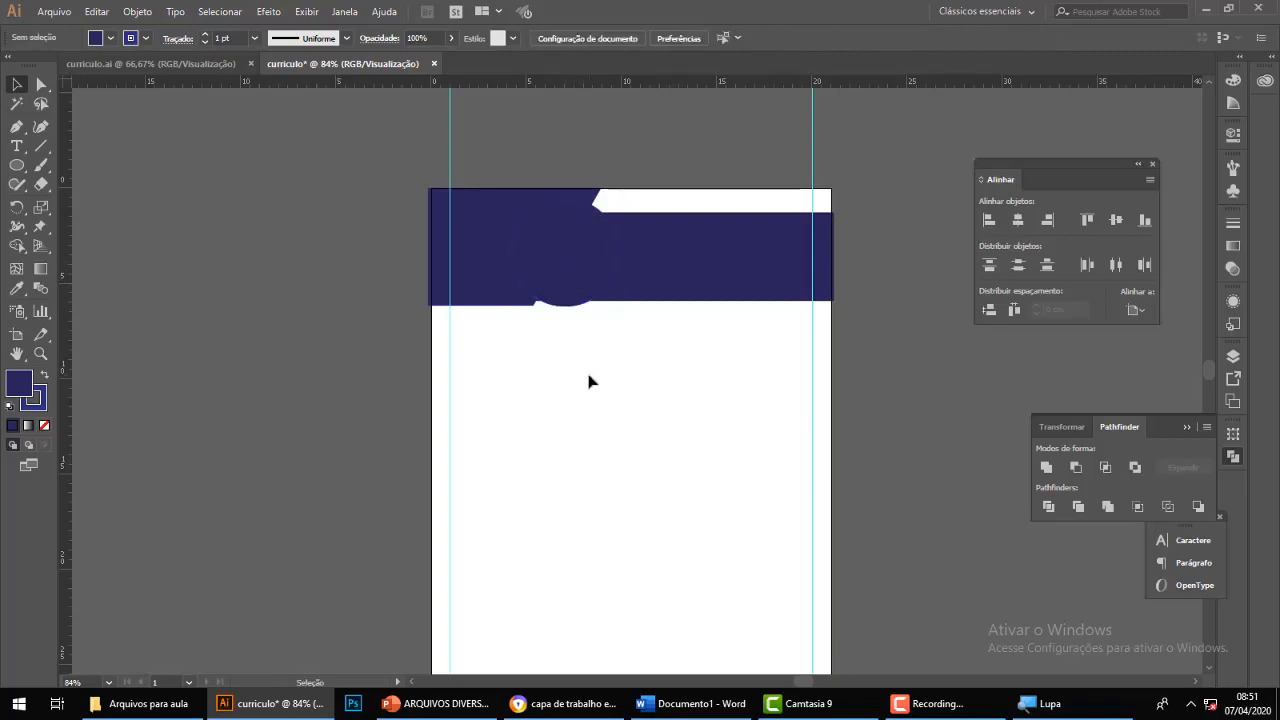
Shrink the circle proportionally to about 4.8 cm across so it fits within the header's height, and deselect it.
{"action": "left_click", "coordinate": [567, 282]}
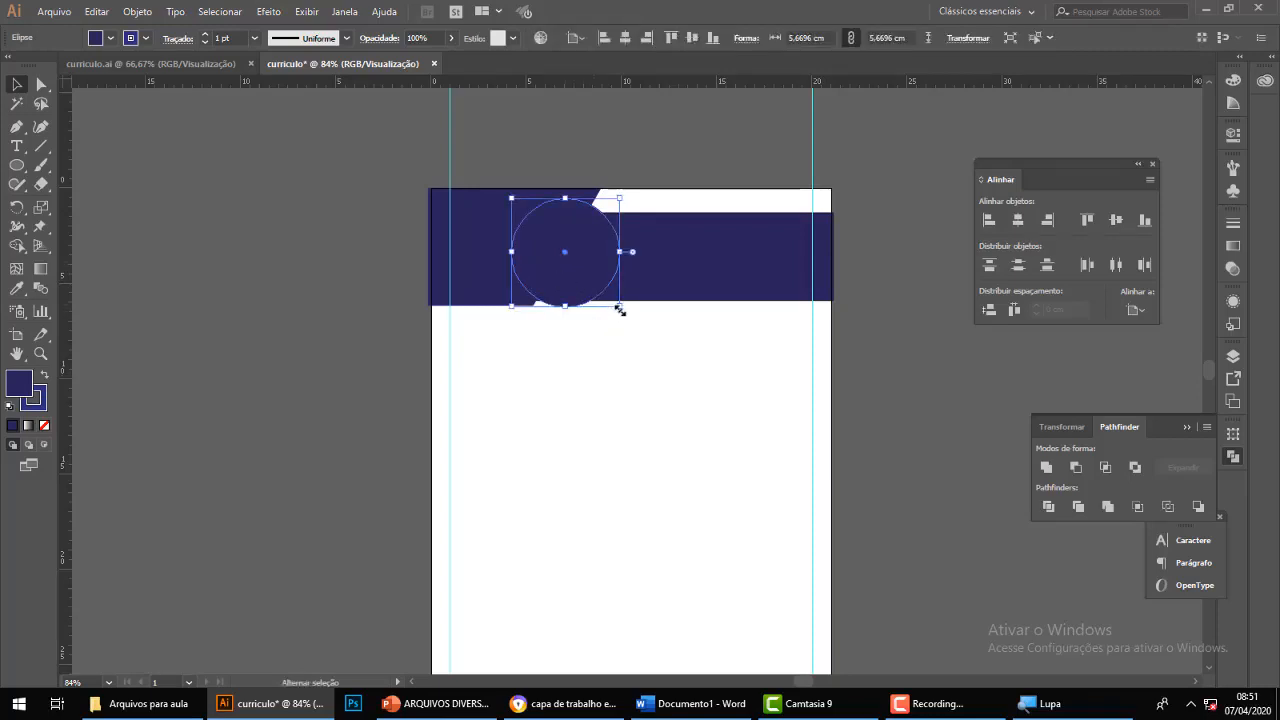
{"action": "left_click_drag", "start_coordinate": [620, 310], "coordinate": [588, 268]}
{"action": "left_click", "coordinate": [622, 383]}
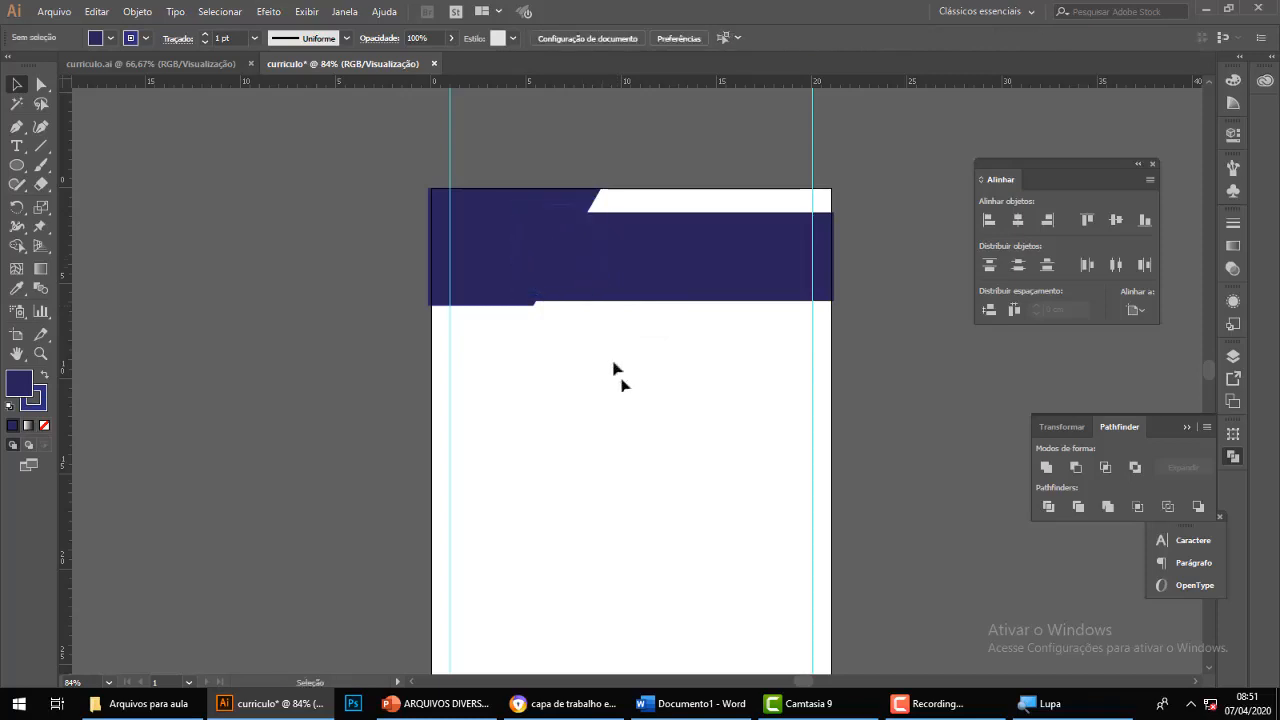
{"action": "left_click", "coordinate": [556, 270]}
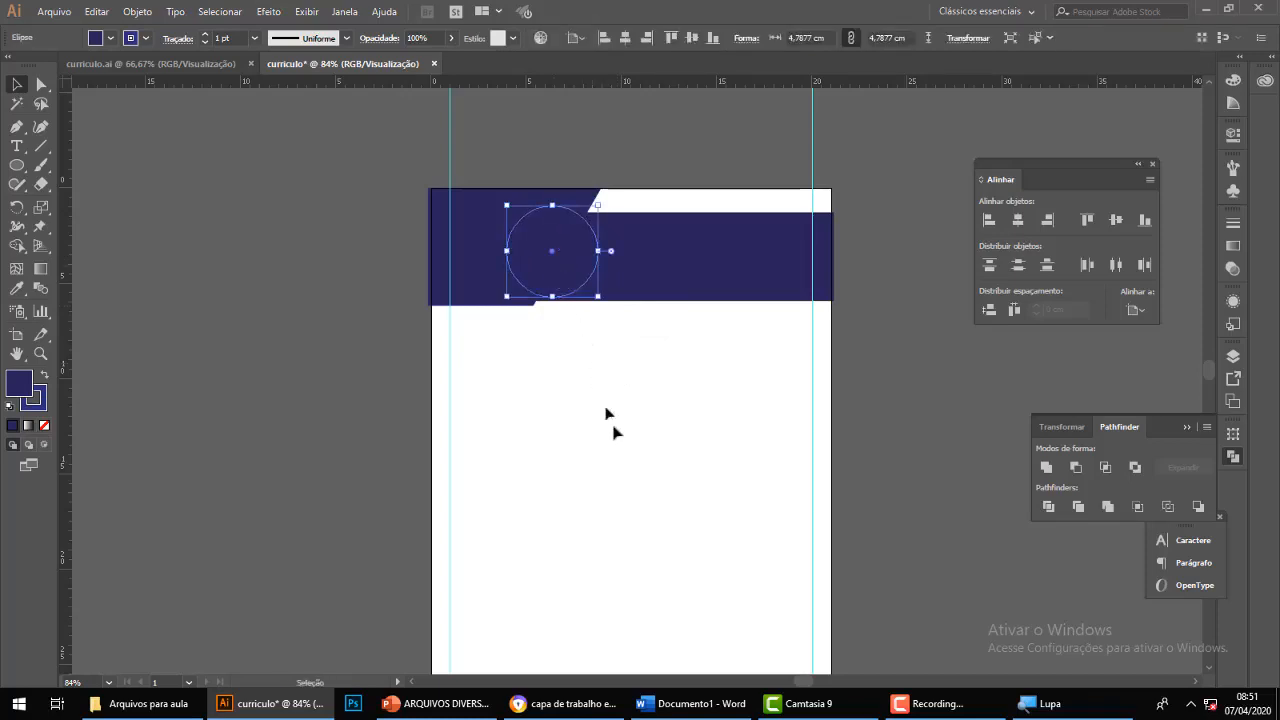
{"action": "left_click", "coordinate": [615, 432]}
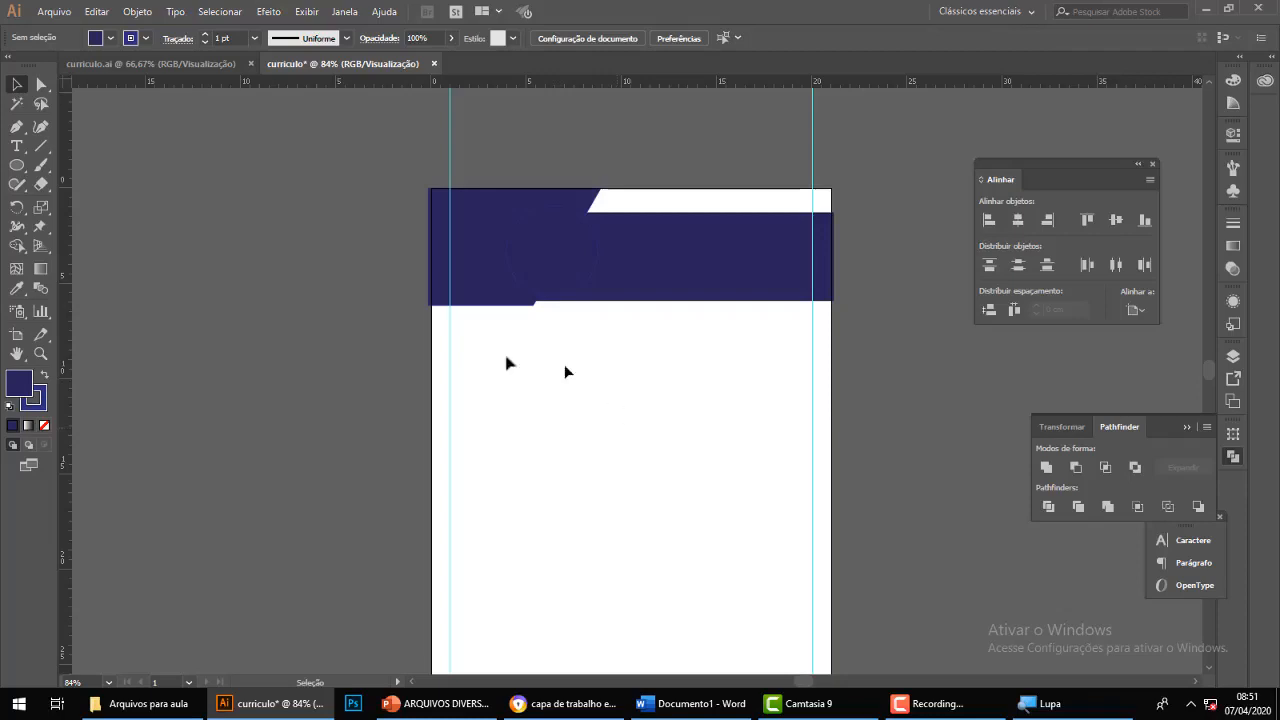
{"action": "left_click", "coordinate": [548, 277]}
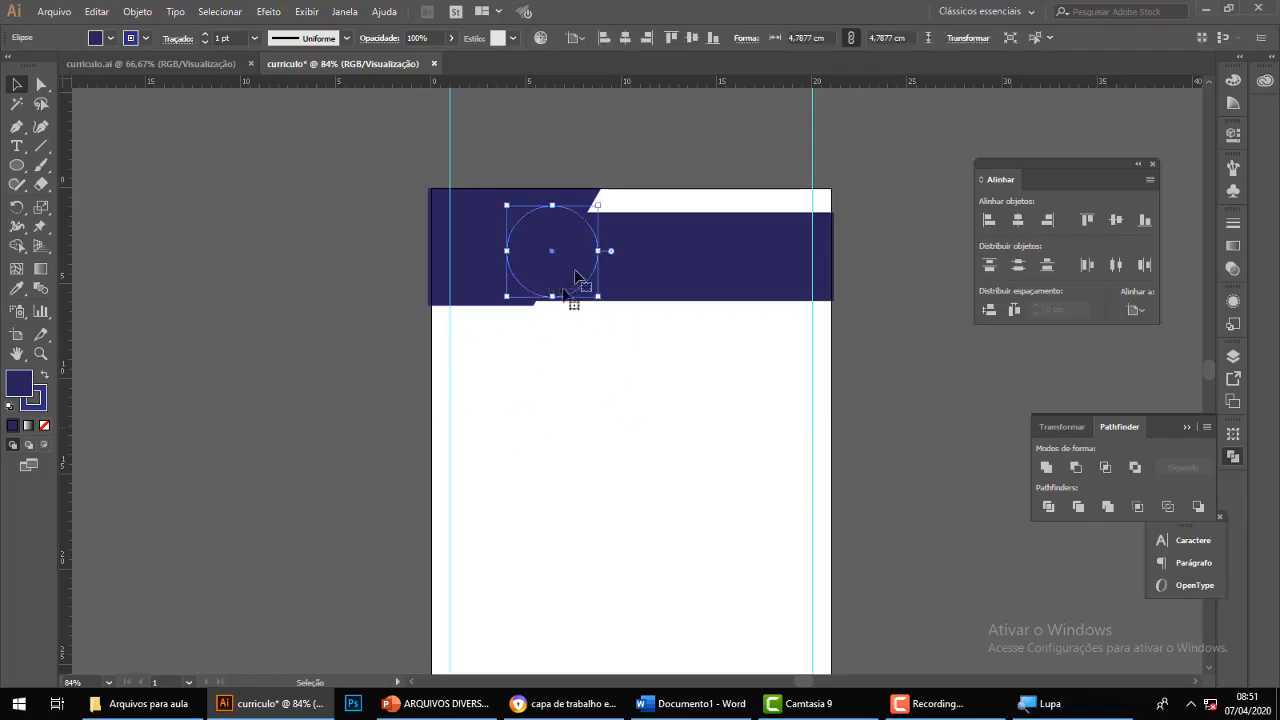
{"action": "left_click", "coordinate": [610, 414]}
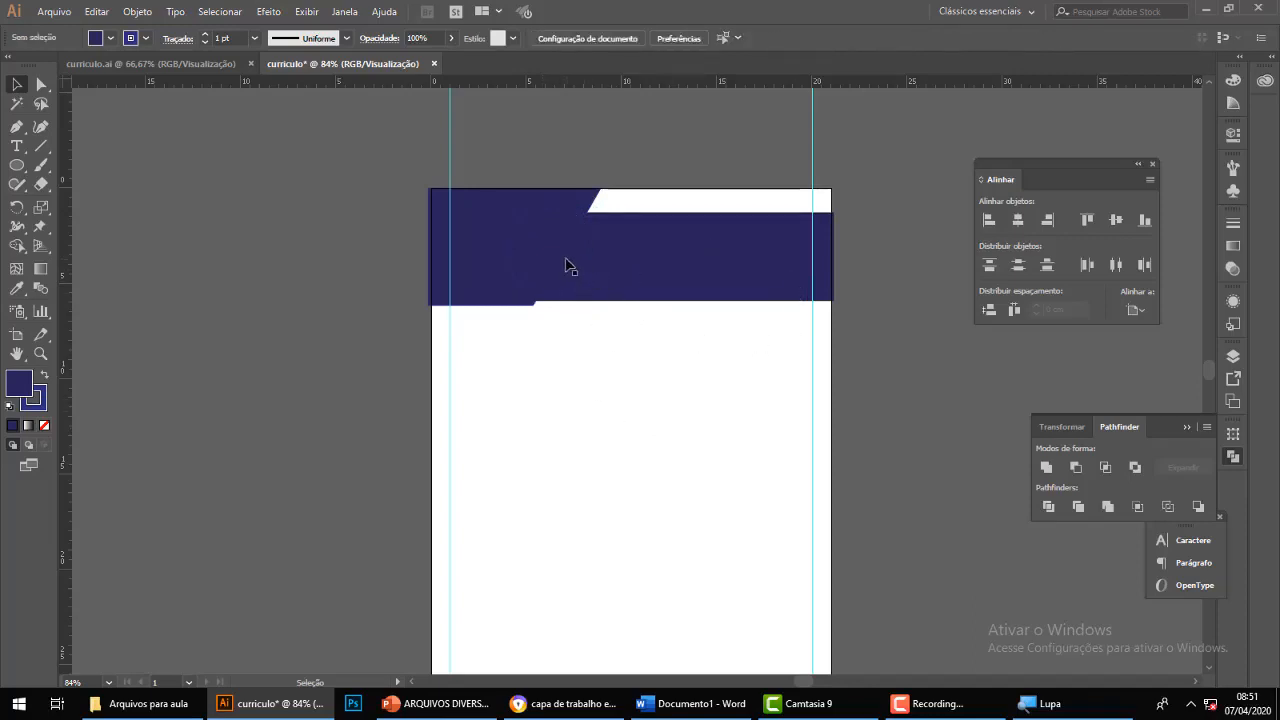
Move the circle down from the header onto the blank white area of the page and deselect it.
{"action": "left_click", "coordinate": [566, 263]}
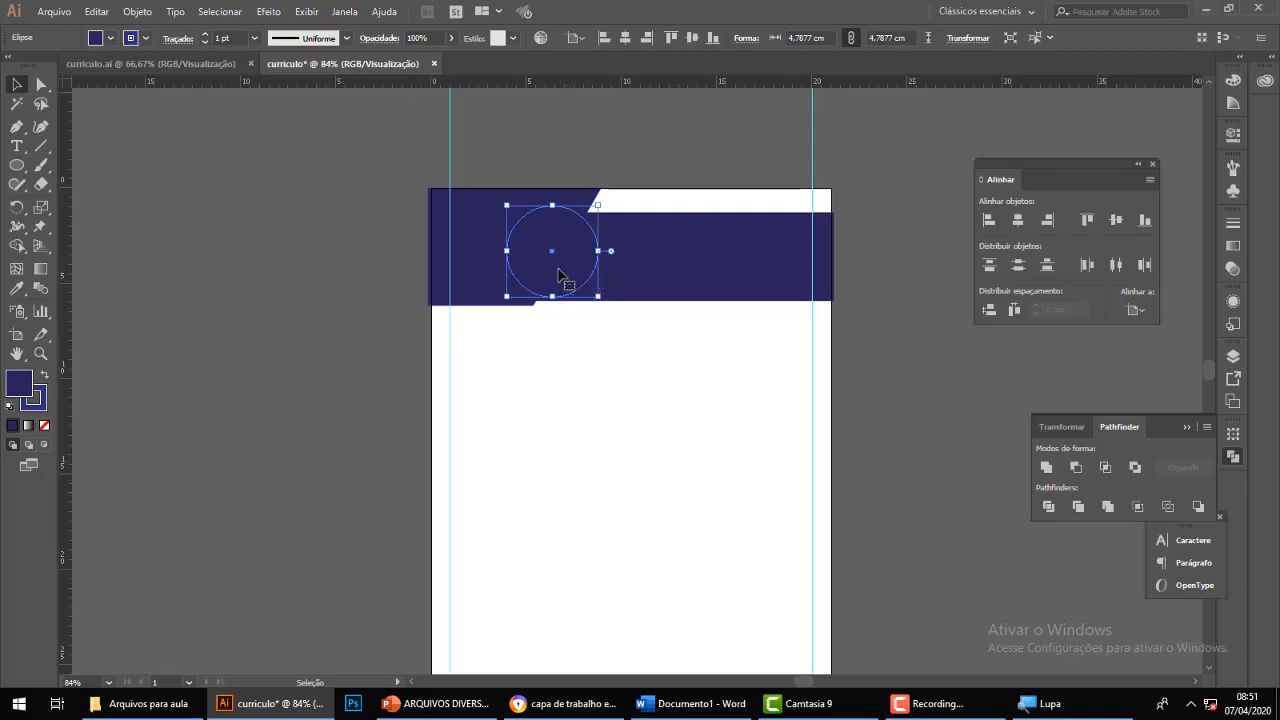
{"action": "left_click_drag", "start_coordinate": [562, 274], "coordinate": [552, 444]}
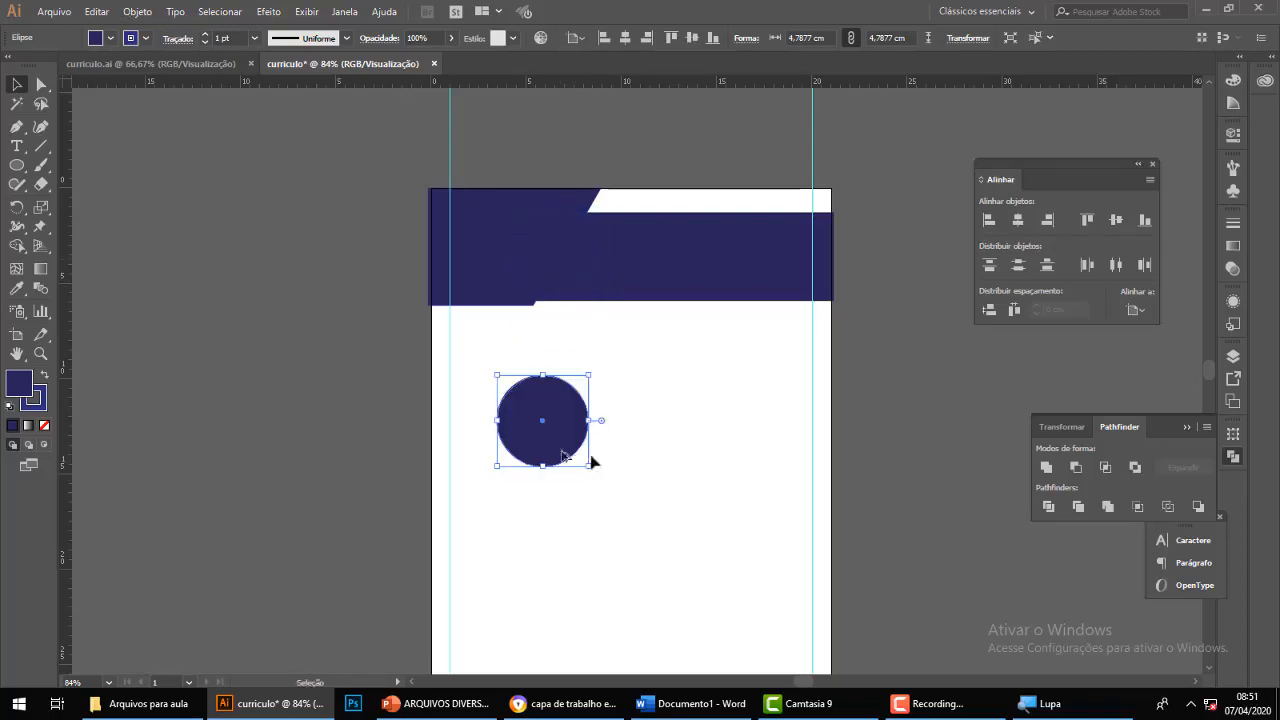
{"action": "left_click", "coordinate": [660, 440]}
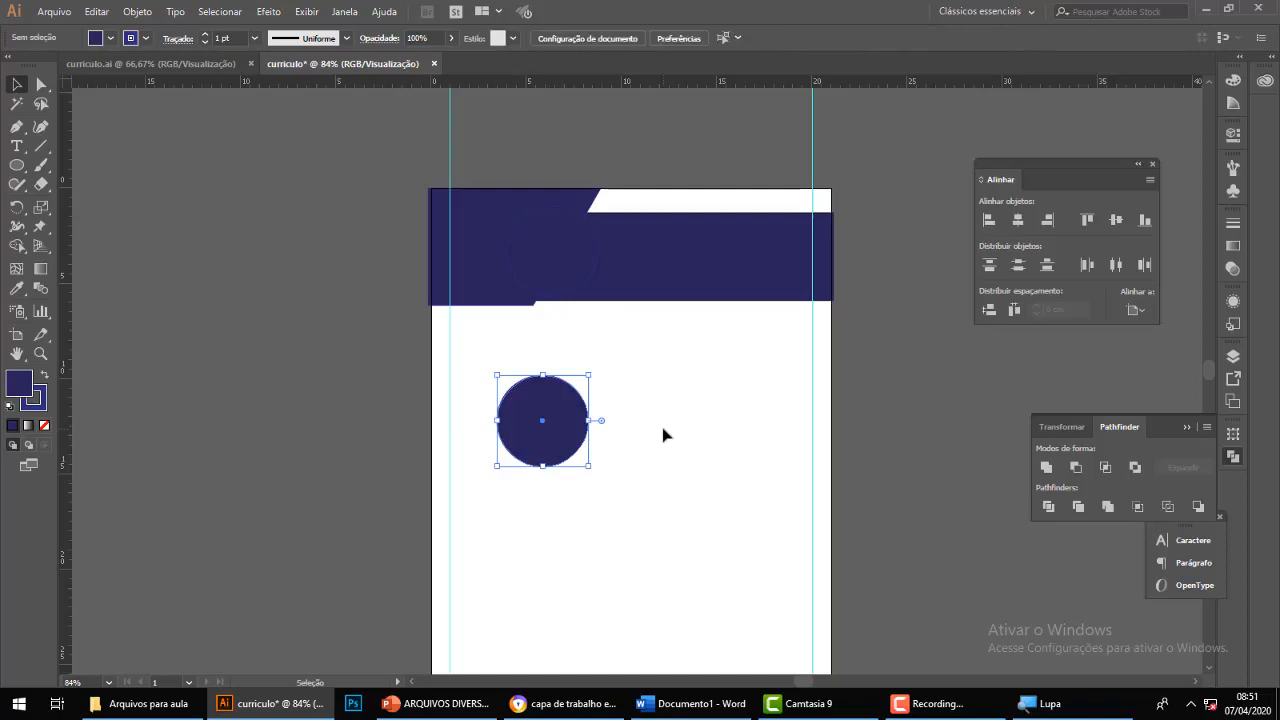
{"action": "left_click", "coordinate": [575, 269]}
{"action": "left_click", "coordinate": [572, 426]}
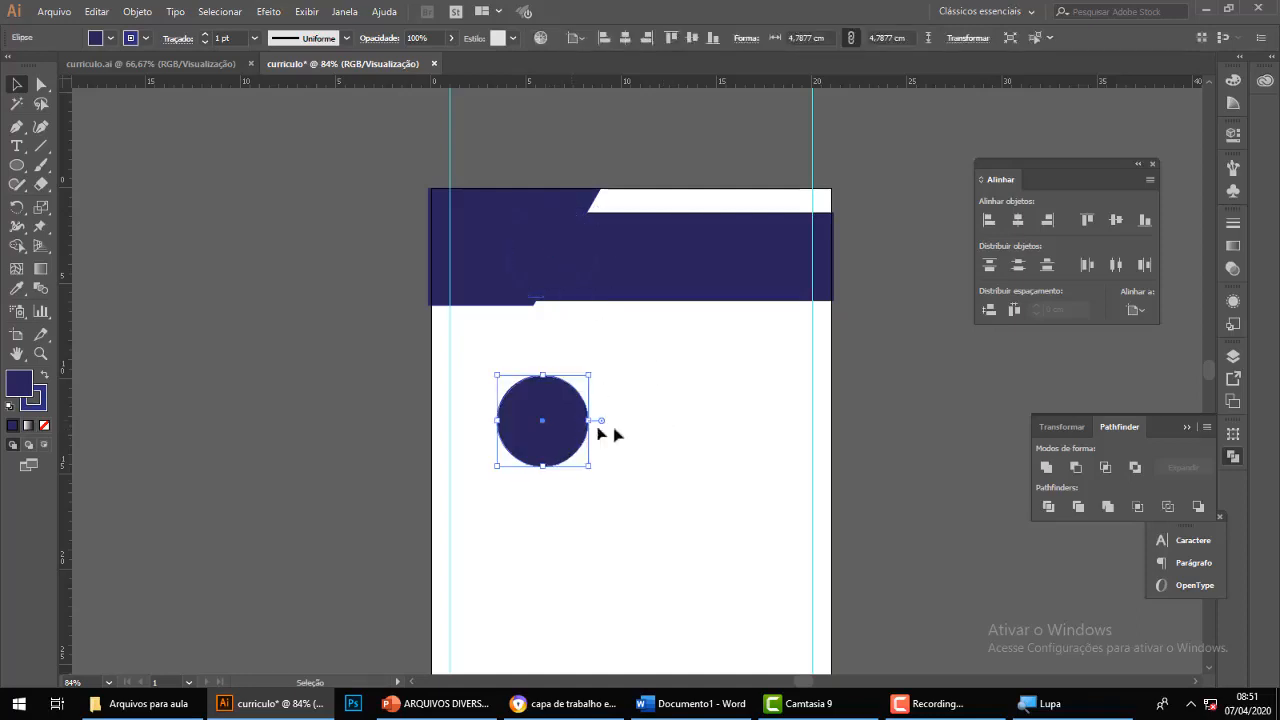
{"action": "left_click", "coordinate": [685, 418]}
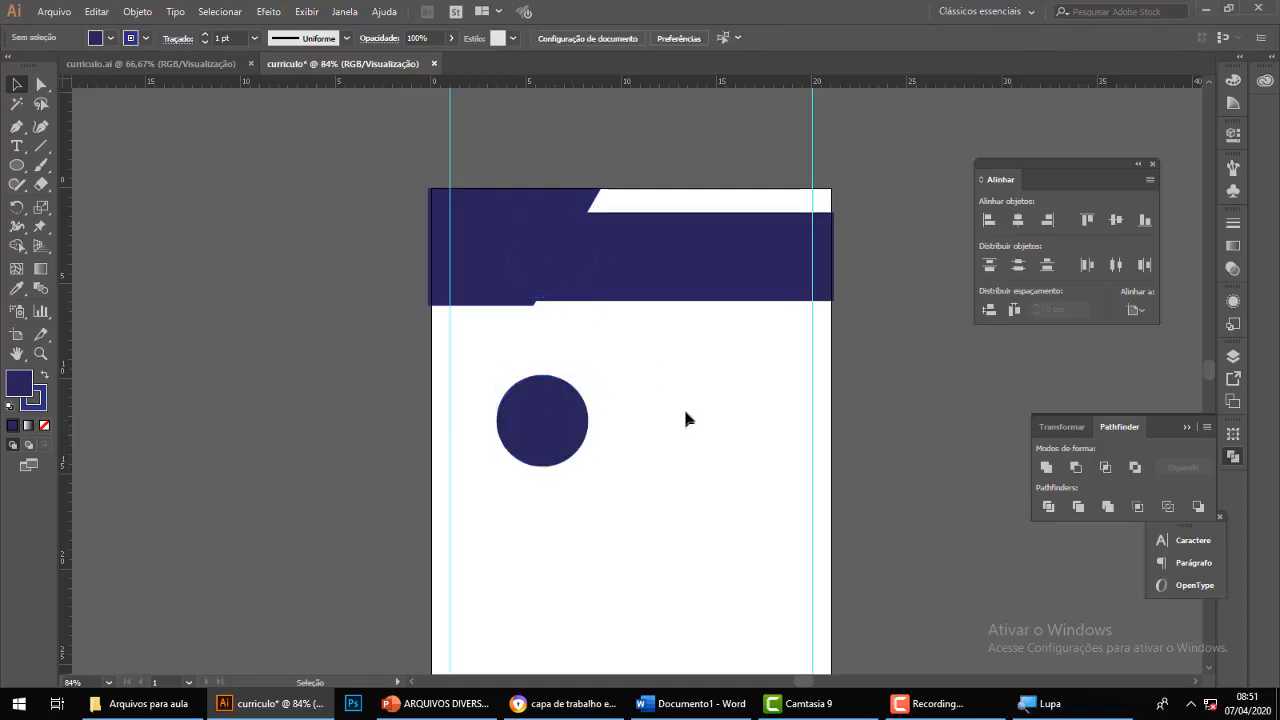
Place the linked image "profissional" from the Documentos > imagem folder onto the page.
{"action": "left_click", "coordinate": [55, 12]}
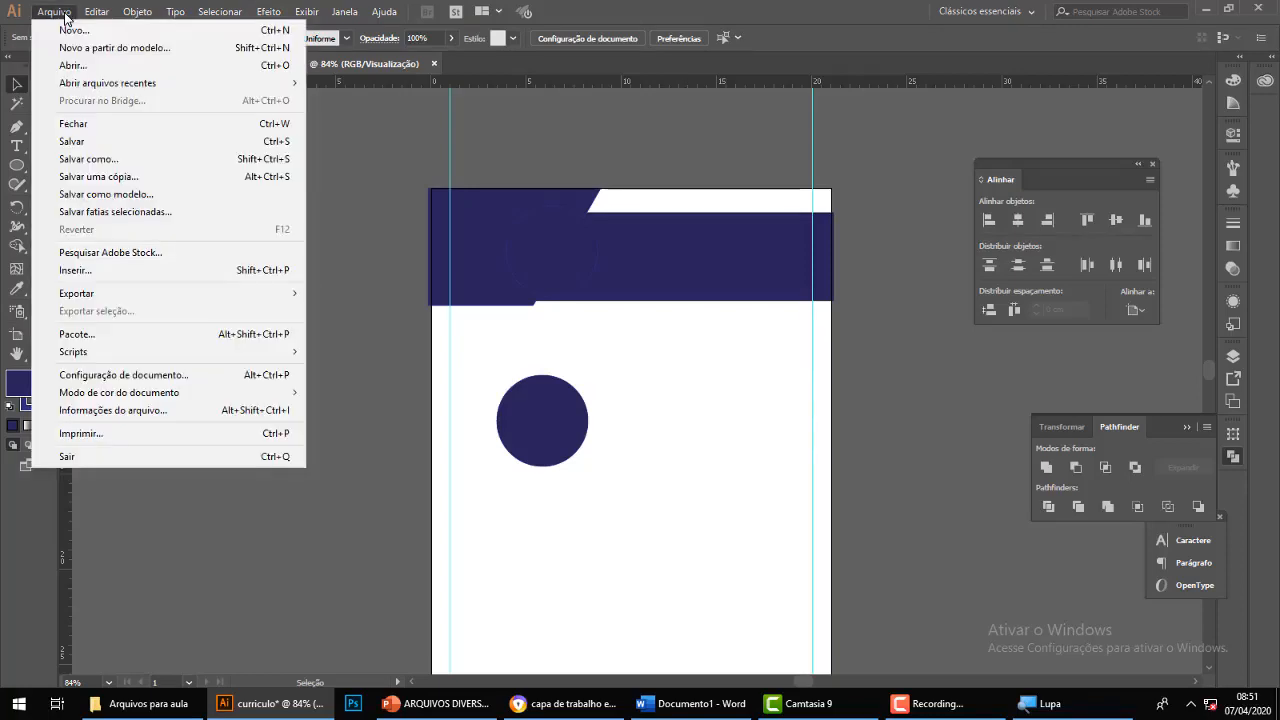
{"action": "left_click", "coordinate": [114, 271]}
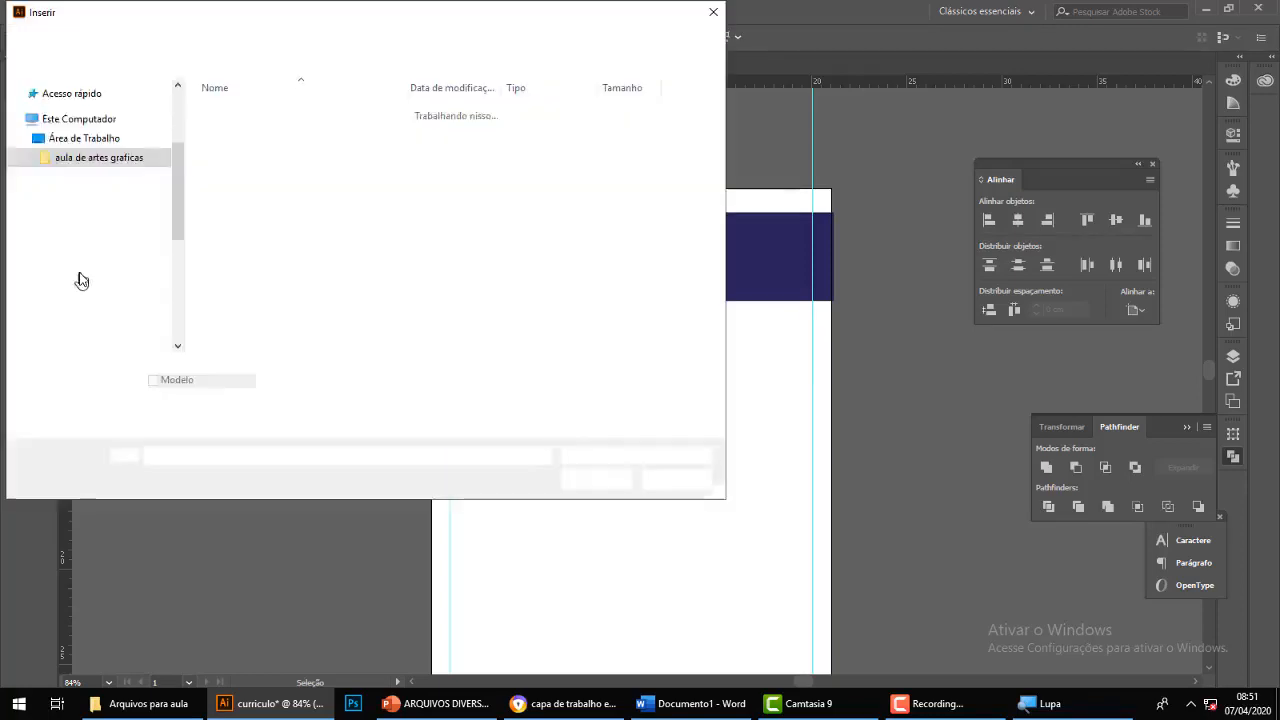
{"action": "left_click", "coordinate": [80, 37]}
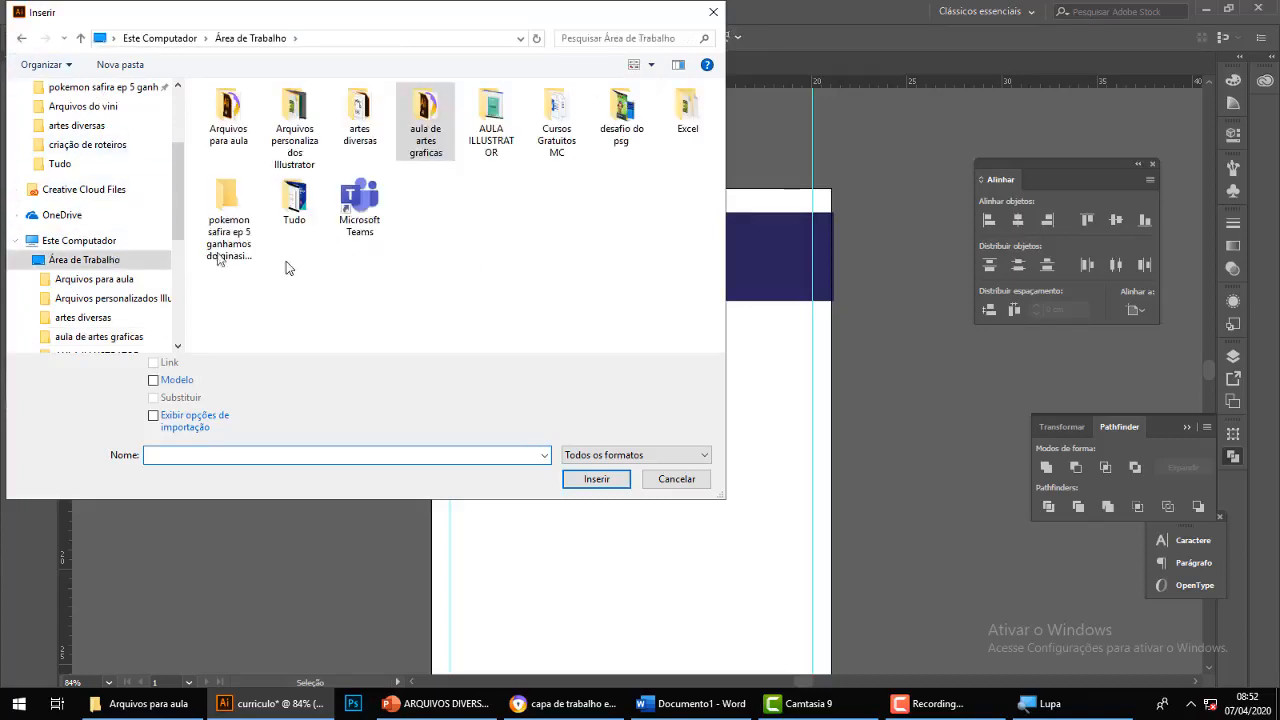
{"action": "scroll", "coordinate": [28, 233], "scroll_direction": "up", "scroll_amount": 1}
{"action": "scroll", "coordinate": [28, 233], "scroll_direction": "up", "scroll_amount": 2}
{"action": "left_click", "coordinate": [57, 160]}
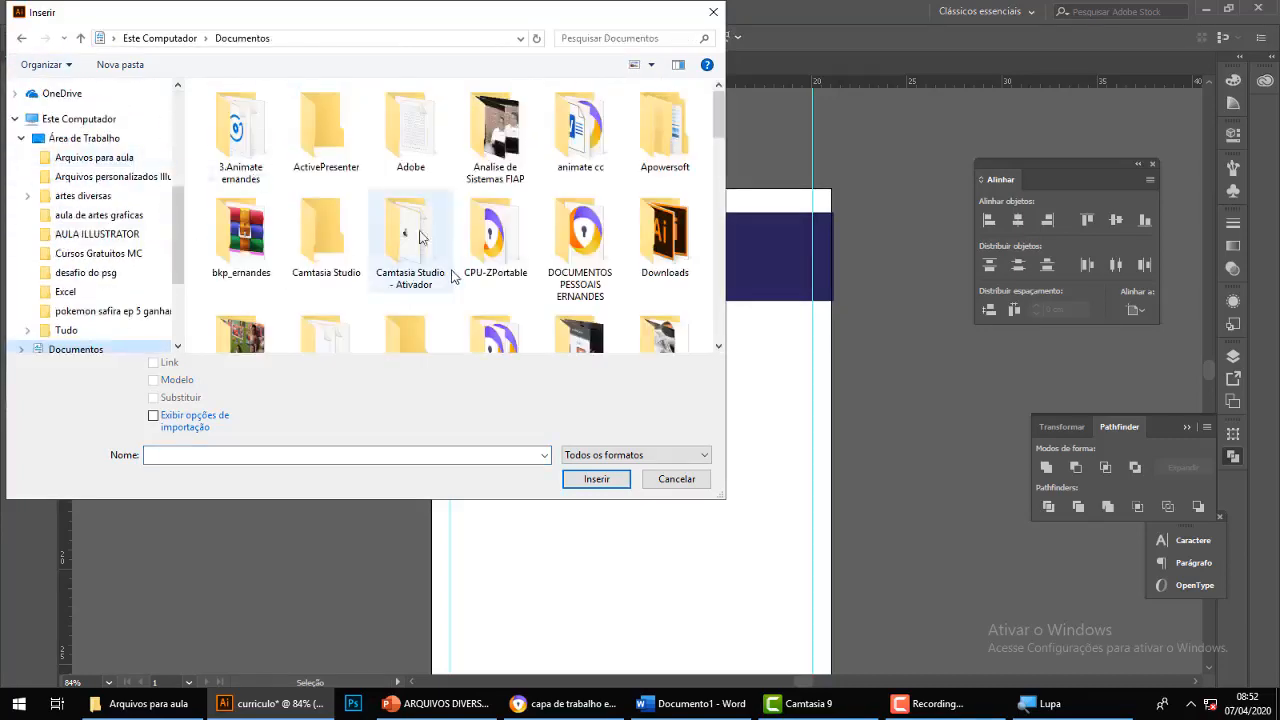
{"action": "scroll", "coordinate": [598, 275], "scroll_direction": "down", "scroll_amount": 1}
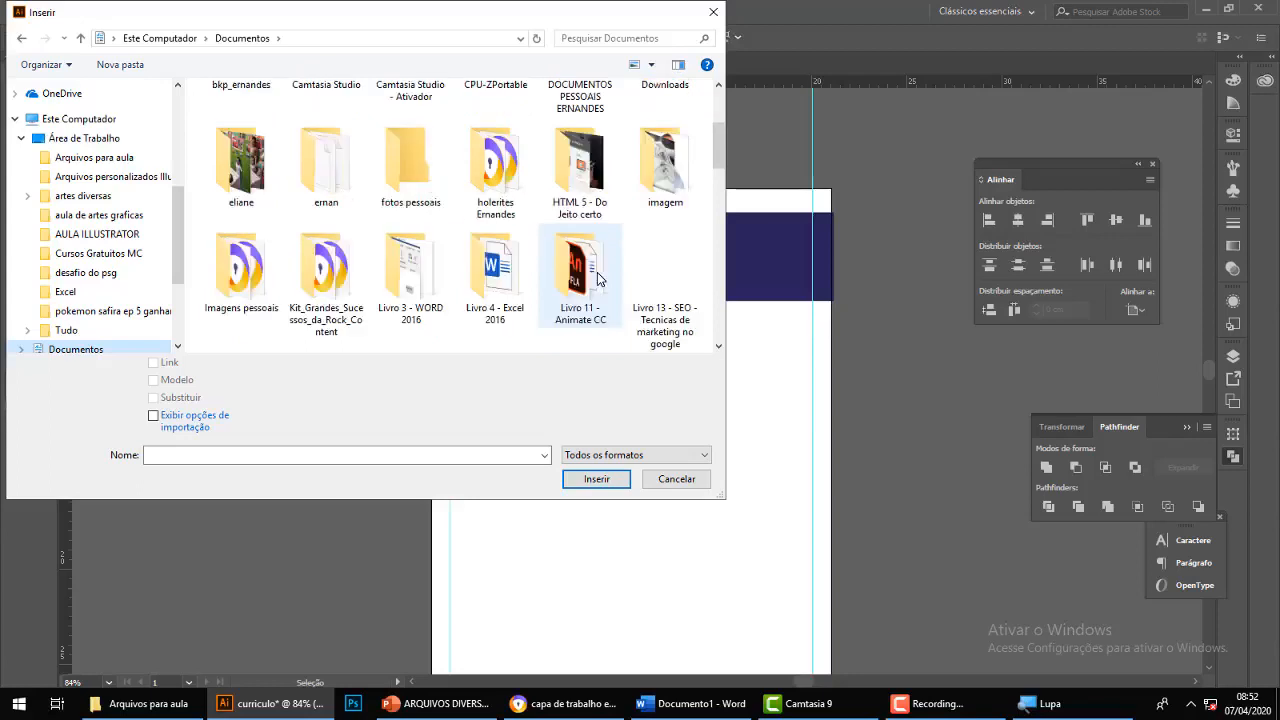
{"action": "double_click", "coordinate": [667, 173]}
{"action": "left_click", "coordinate": [505, 300]}
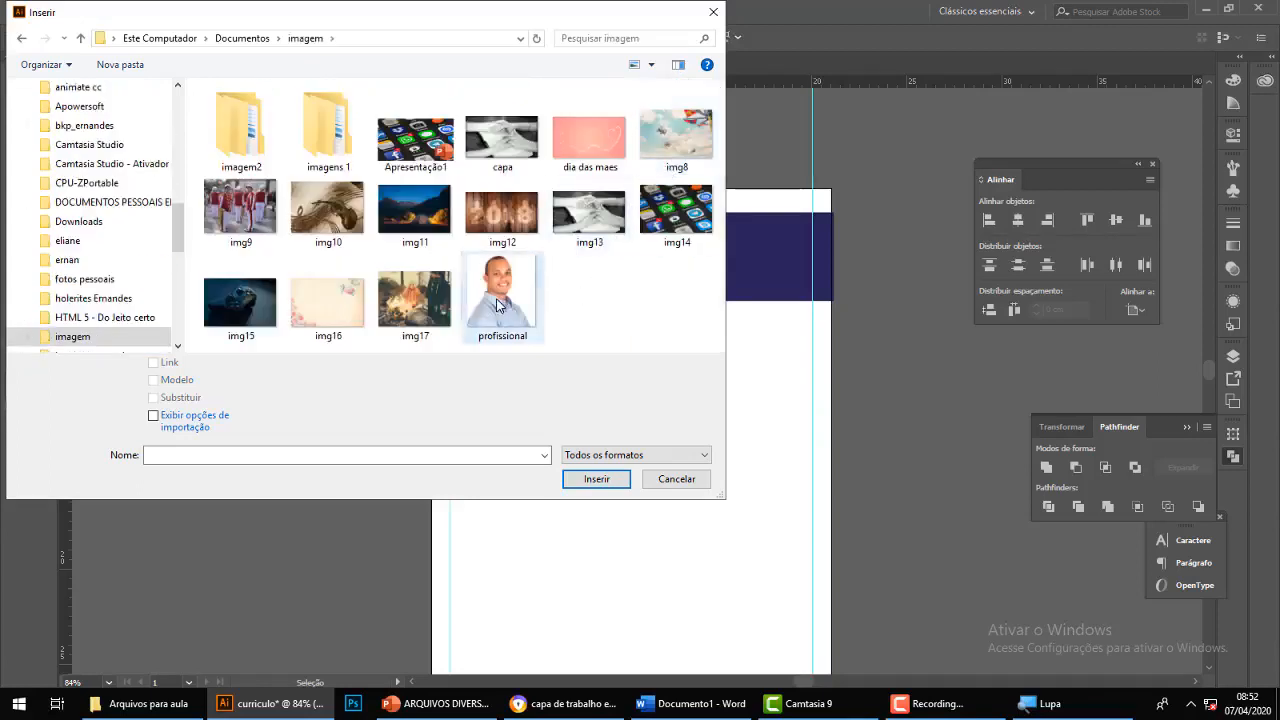
{"action": "left_click", "coordinate": [597, 480]}
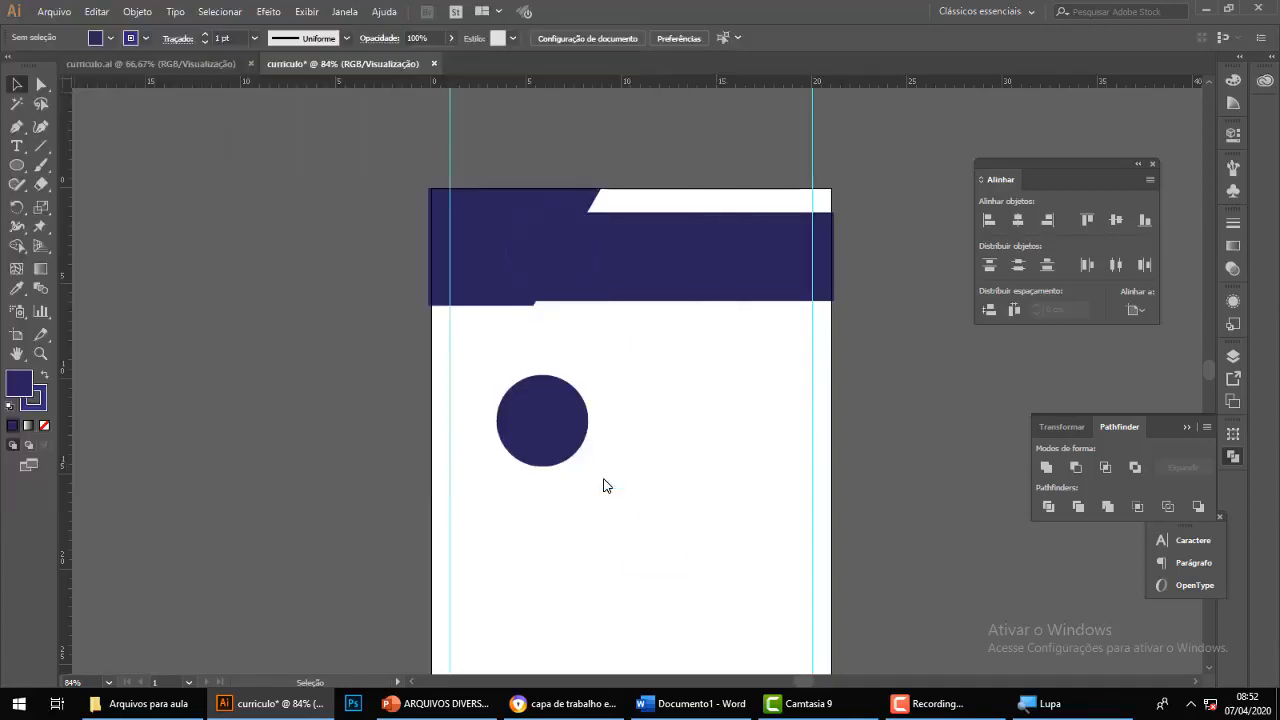
{"action": "left_click", "coordinate": [527, 271]}
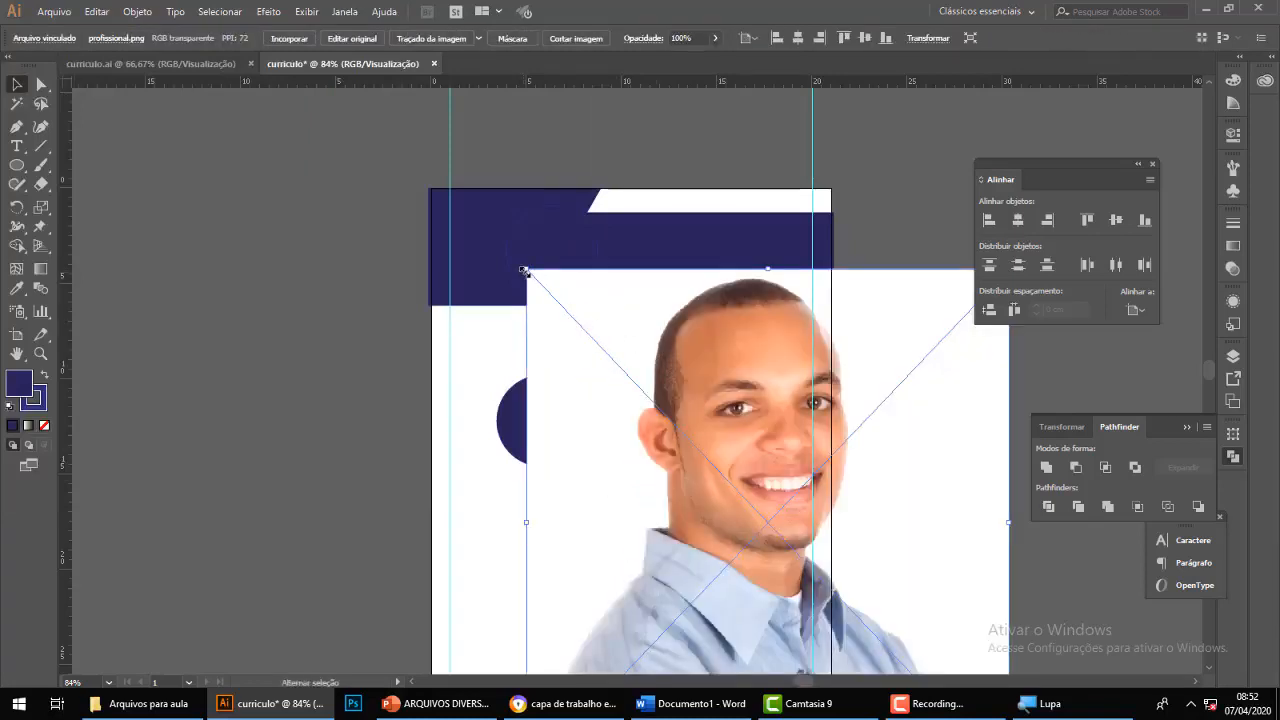
Scale the placed photo down to about 5.4 cm wide and position it beside the blue circle below the header.
{"action": "left_click_drag", "start_coordinate": [524, 271], "coordinate": [740, 492]}
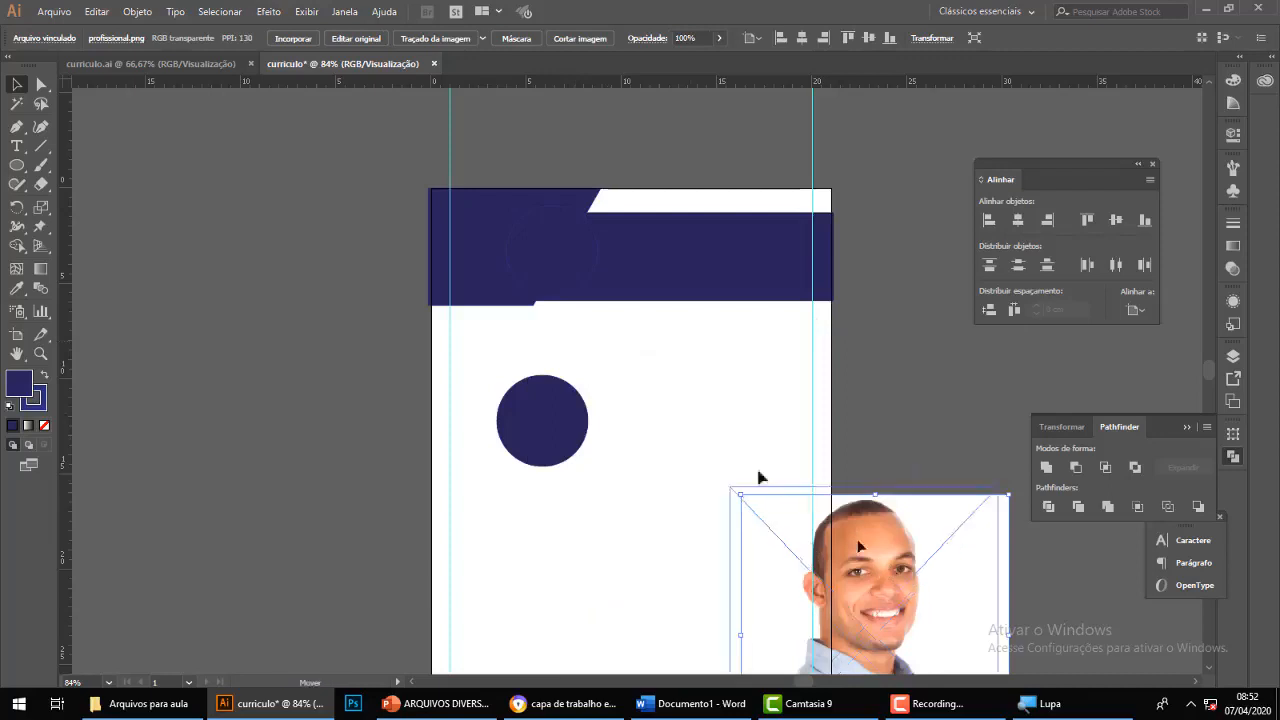
{"action": "left_click_drag", "start_coordinate": [890, 563], "coordinate": [676, 374]}
{"action": "left_click_drag", "start_coordinate": [795, 305], "coordinate": [672, 435]}
{"action": "left_click_drag", "start_coordinate": [670, 490], "coordinate": [737, 458]}
{"action": "left_click_drag", "start_coordinate": [765, 372], "coordinate": [713, 416]}
{"action": "left_click", "coordinate": [755, 453]}
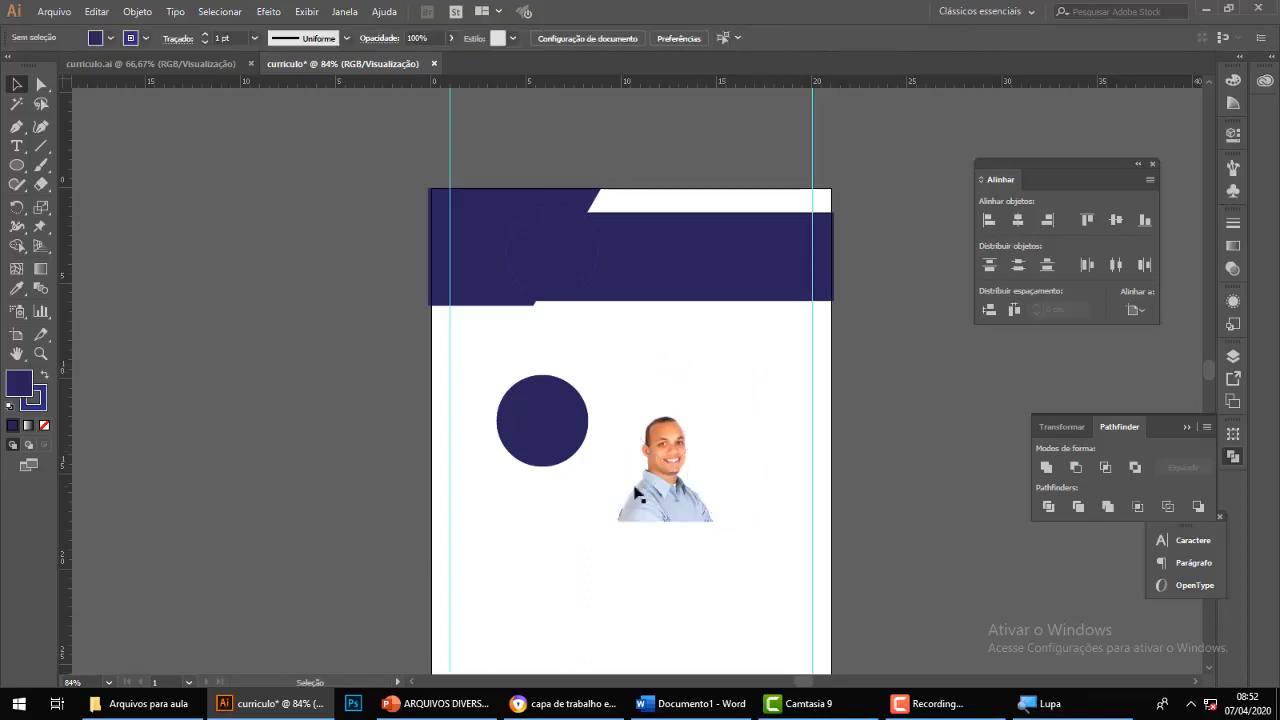
{"action": "left_click_drag", "start_coordinate": [704, 509], "coordinate": [717, 445]}
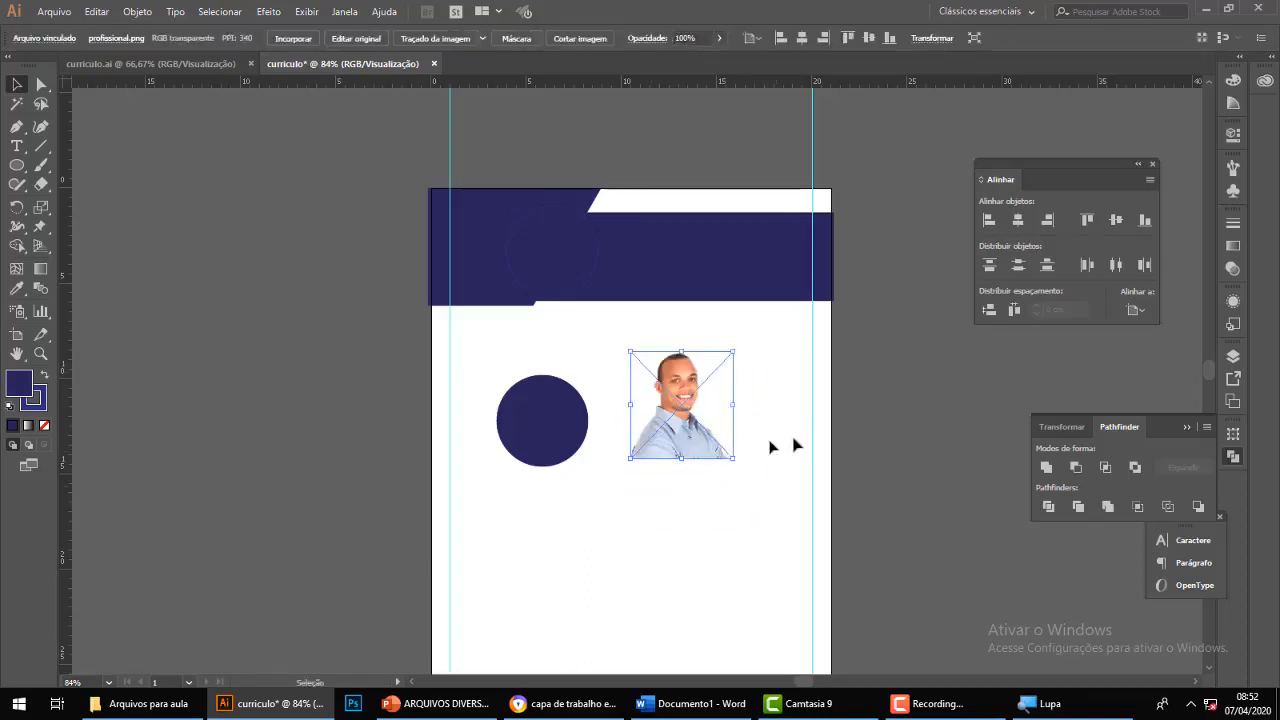
{"action": "left_click", "coordinate": [775, 445]}
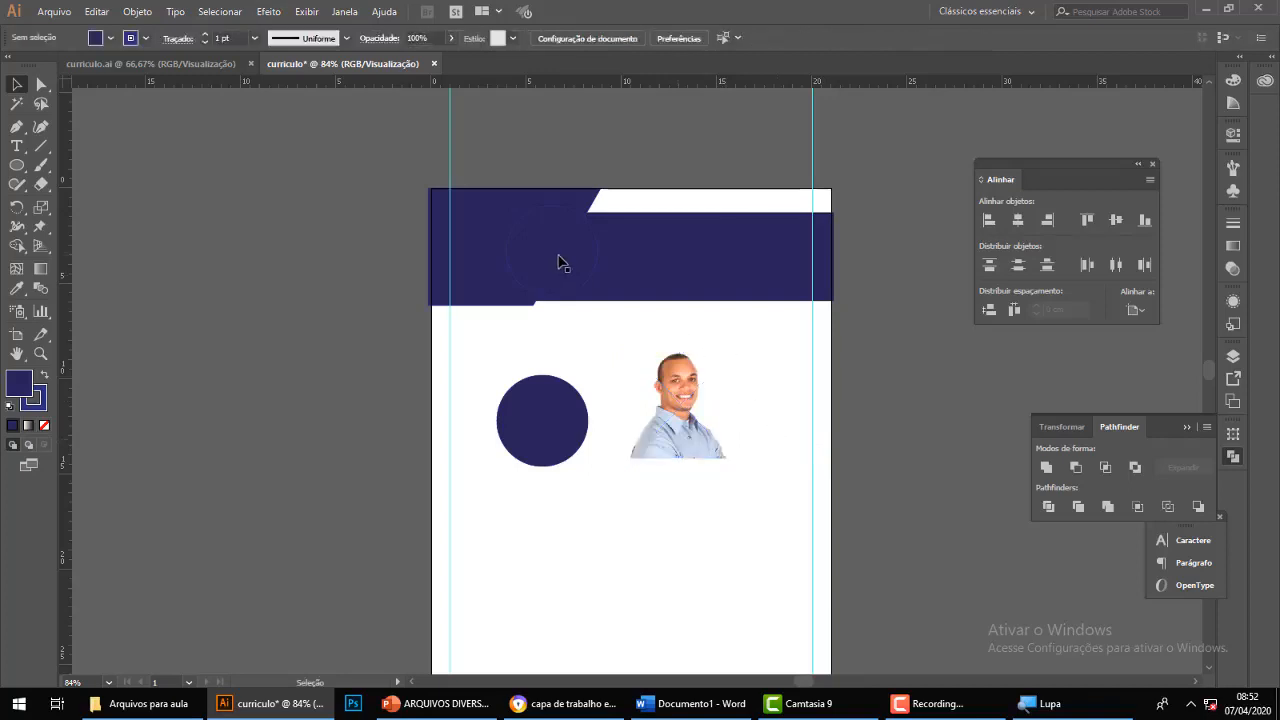
Move the circle that blends into the header down onto the photo and deselect it.
{"action": "left_click_drag", "start_coordinate": [550, 256], "coordinate": [679, 398]}
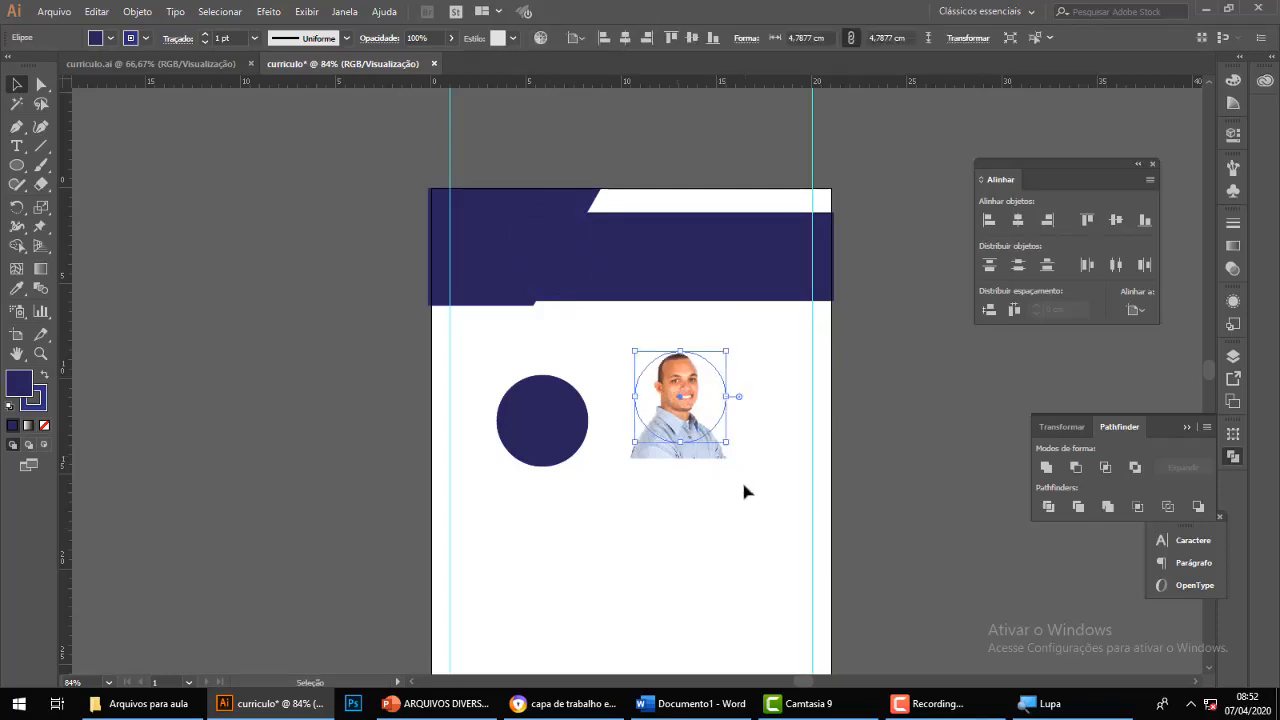
{"action": "left_click", "coordinate": [743, 491]}
Move the photo down off the circle and back over it.
{"action": "left_click", "coordinate": [697, 395]}
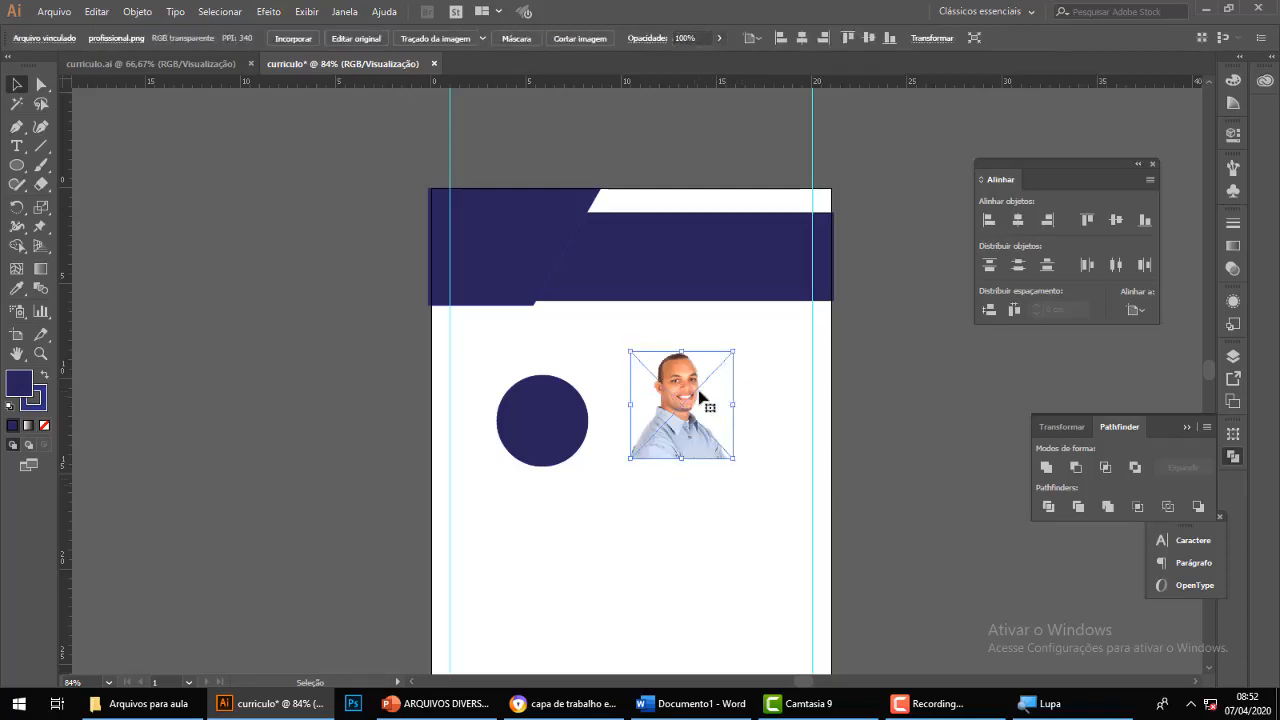
{"action": "left_click_drag", "start_coordinate": [704, 398], "coordinate": [719, 498]}
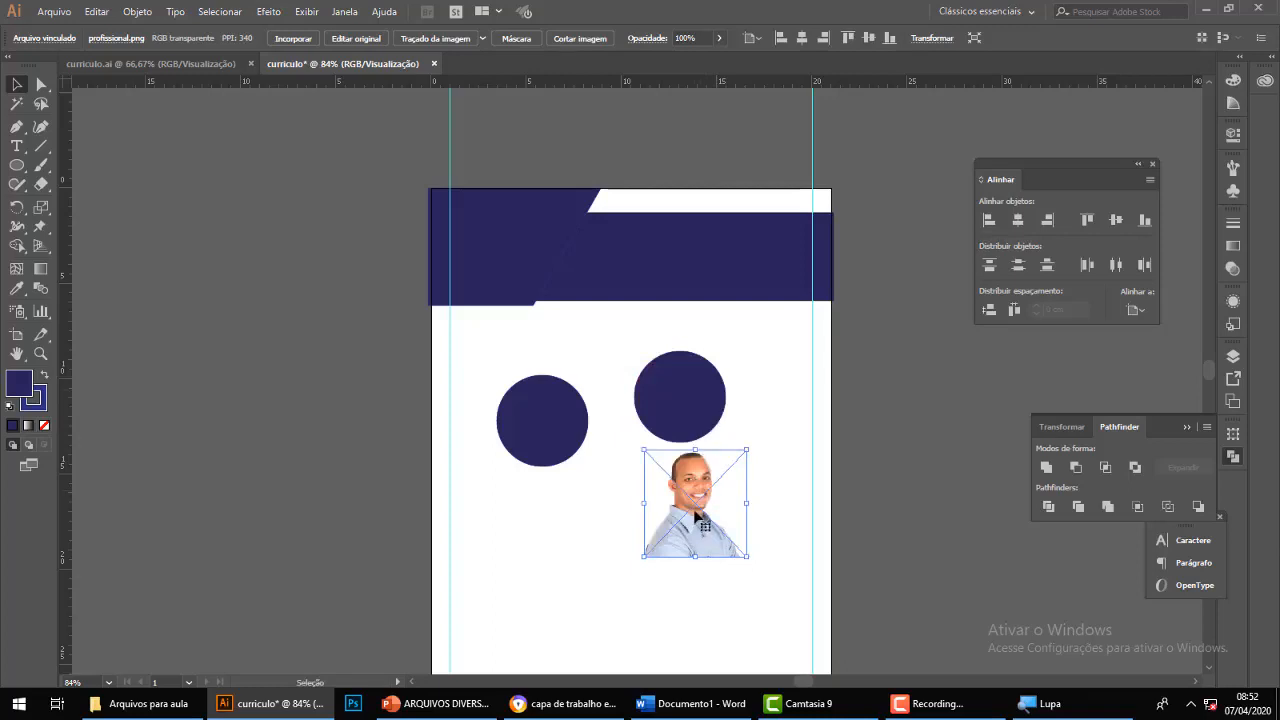
{"action": "left_click", "coordinate": [680, 416], "text": "shift"}
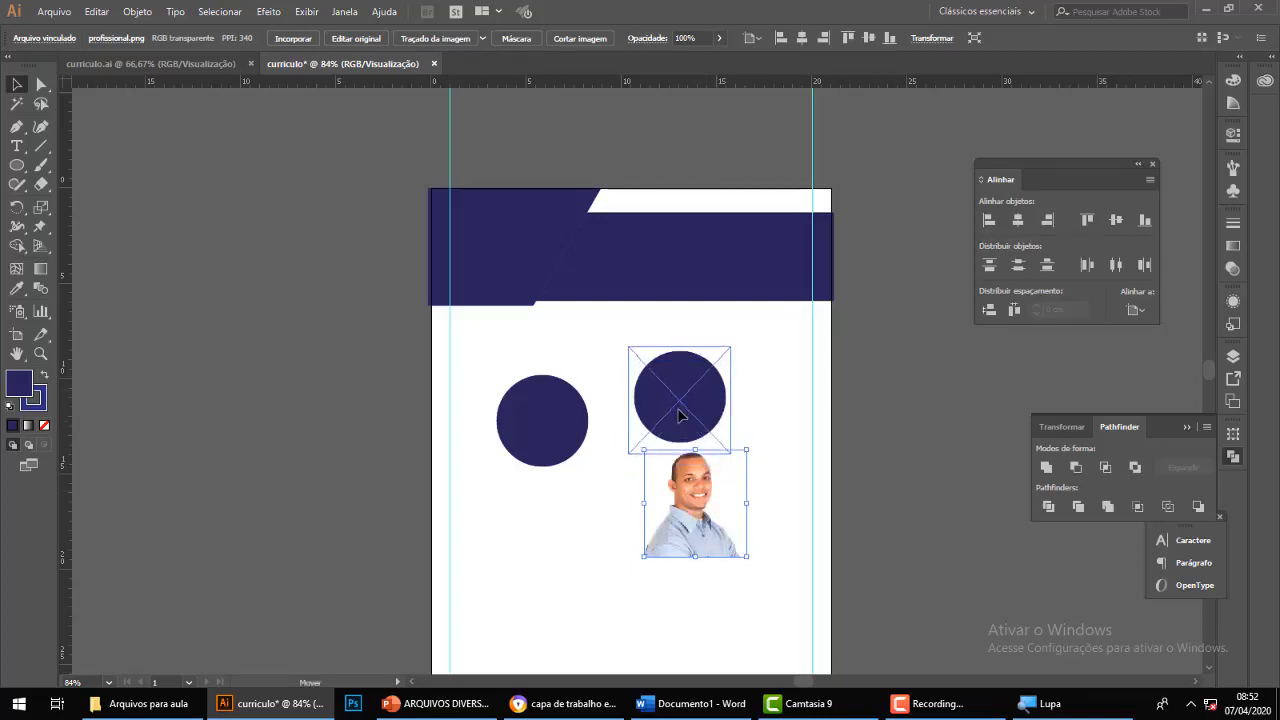
{"action": "key", "text": "ctrl+z"}
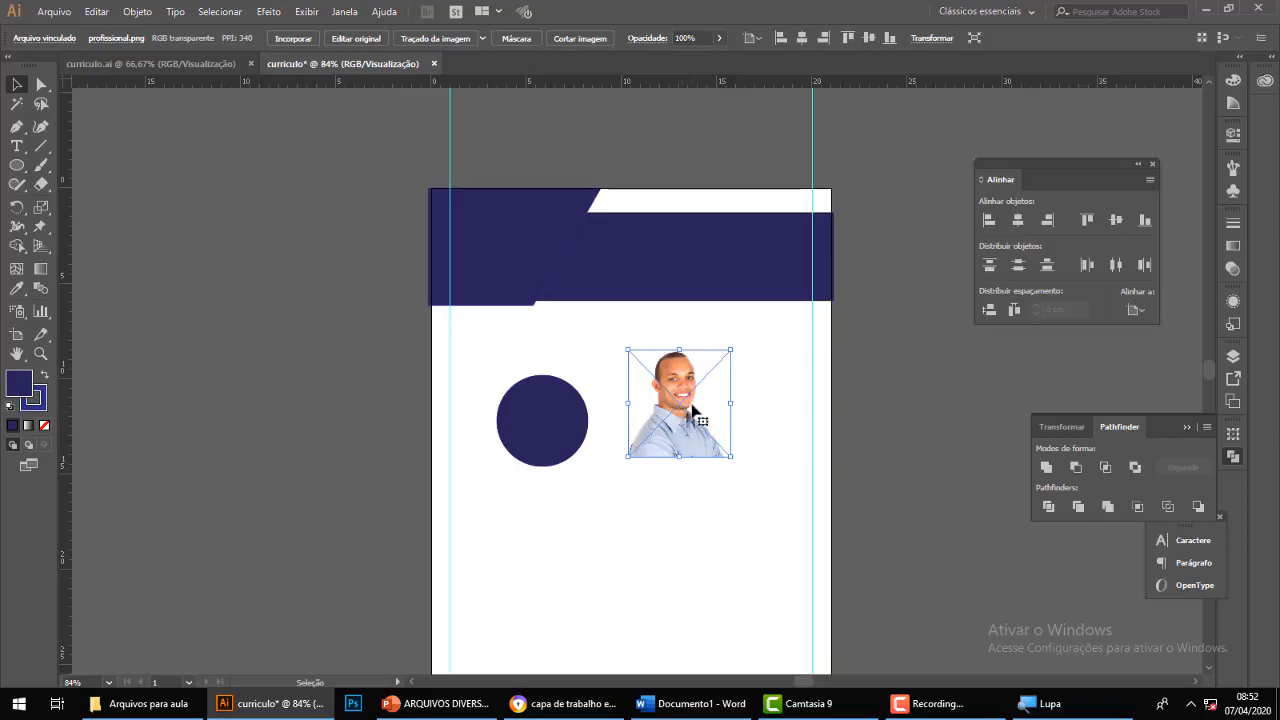
Send the photo to the back so it lies behind the circle, and deselect it.
{"action": "right_click", "coordinate": [696, 404]}
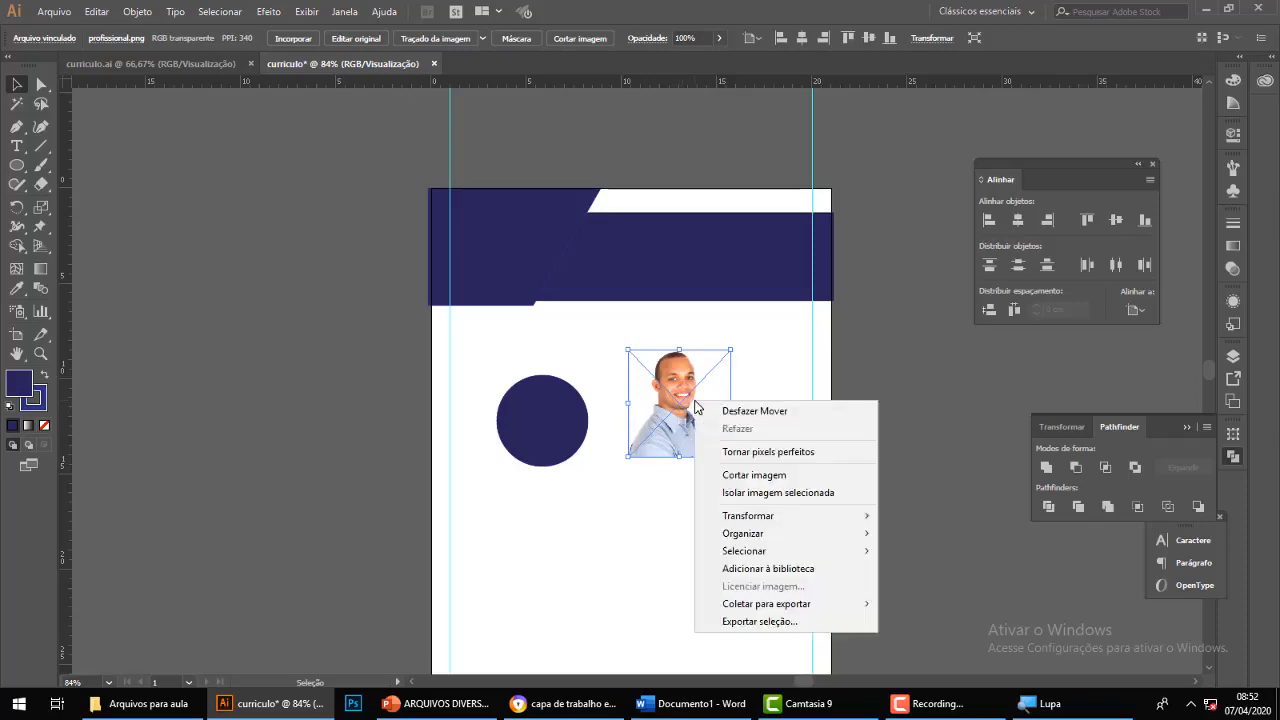
{"action": "mouse_move", "coordinate": [777, 540]}
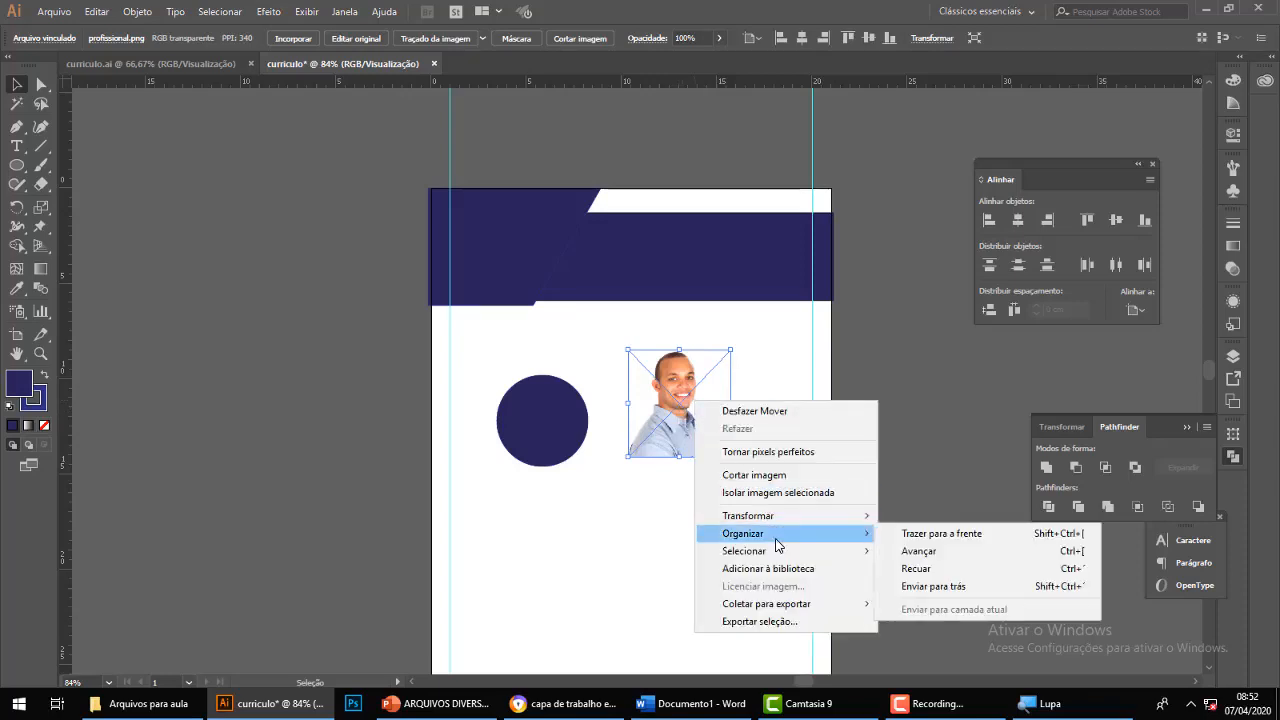
{"action": "left_click", "coordinate": [935, 587]}
{"action": "left_click", "coordinate": [720, 530]}
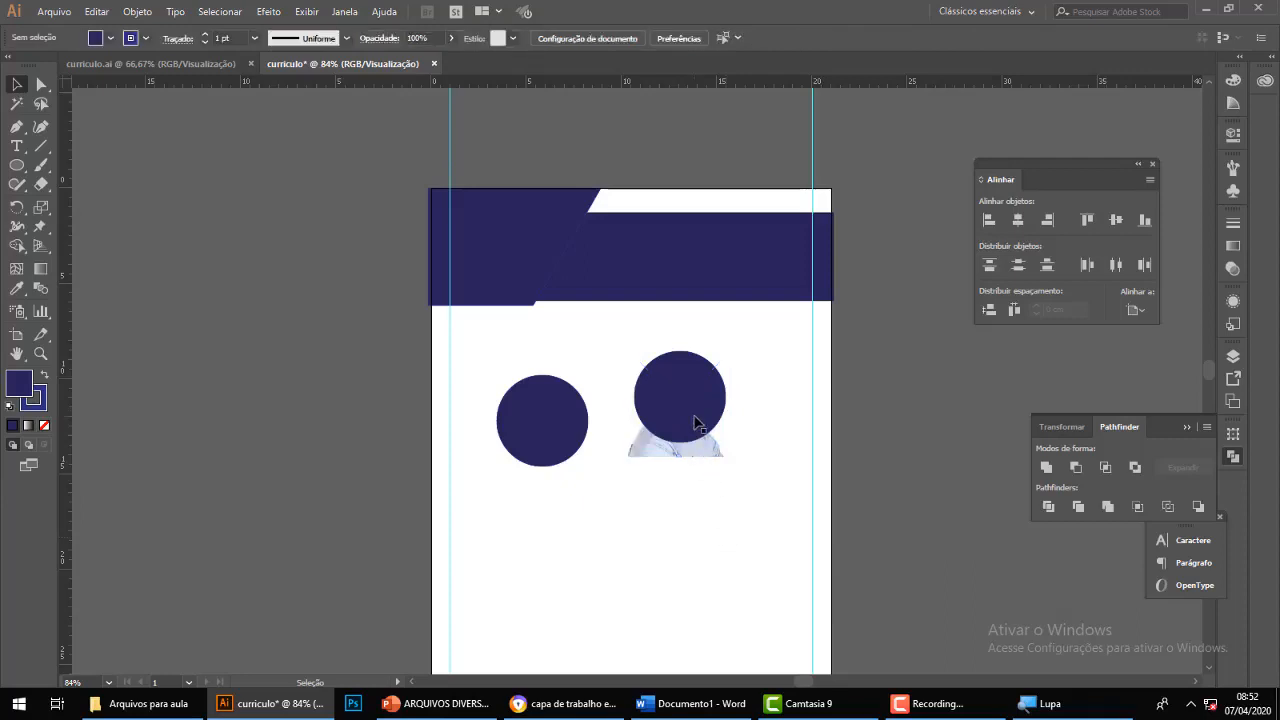
Shift the circle over the photo slightly up and left to frame the head and shoulders, and deselect it.
{"action": "left_click", "coordinate": [704, 410]}
{"action": "mouse_move", "coordinate": [697, 422]}
{"action": "left_mouse_down"}
{"action": "mouse_move", "coordinate": [704, 406]}
{"action": "mouse_move", "coordinate": [686, 428]}
{"action": "left_mouse_up"}
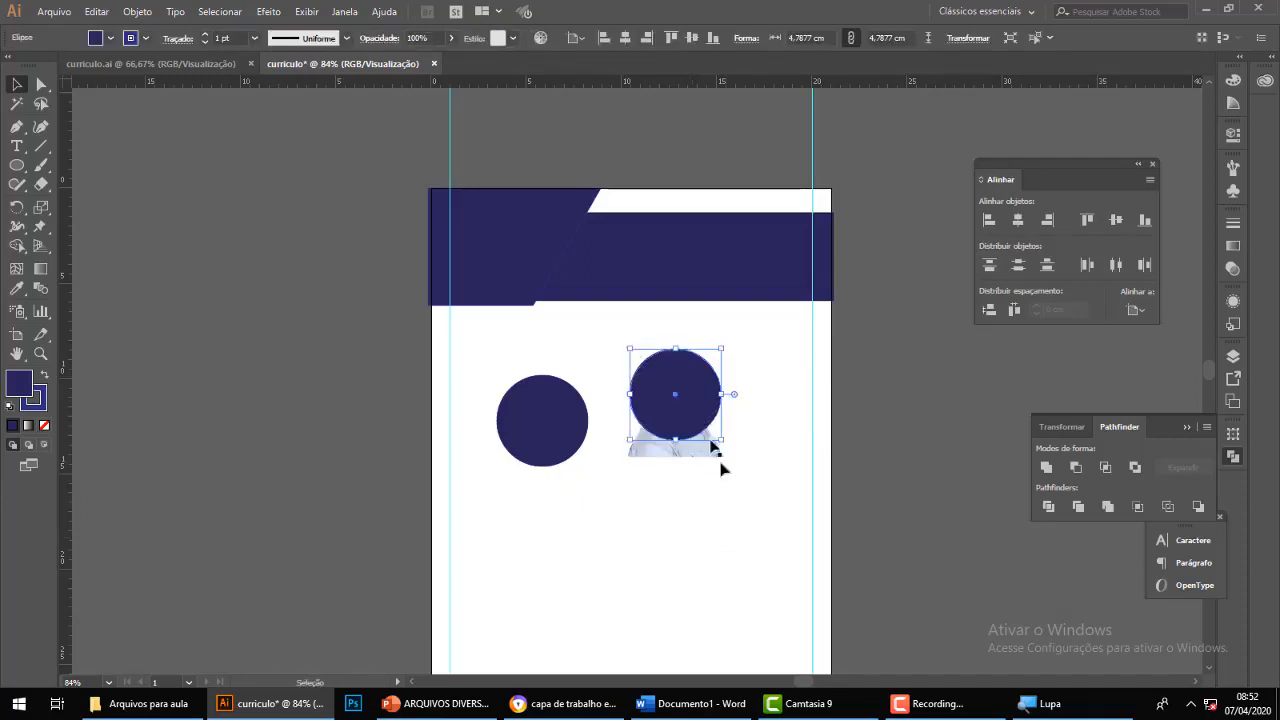
{"action": "left_click", "coordinate": [756, 531]}
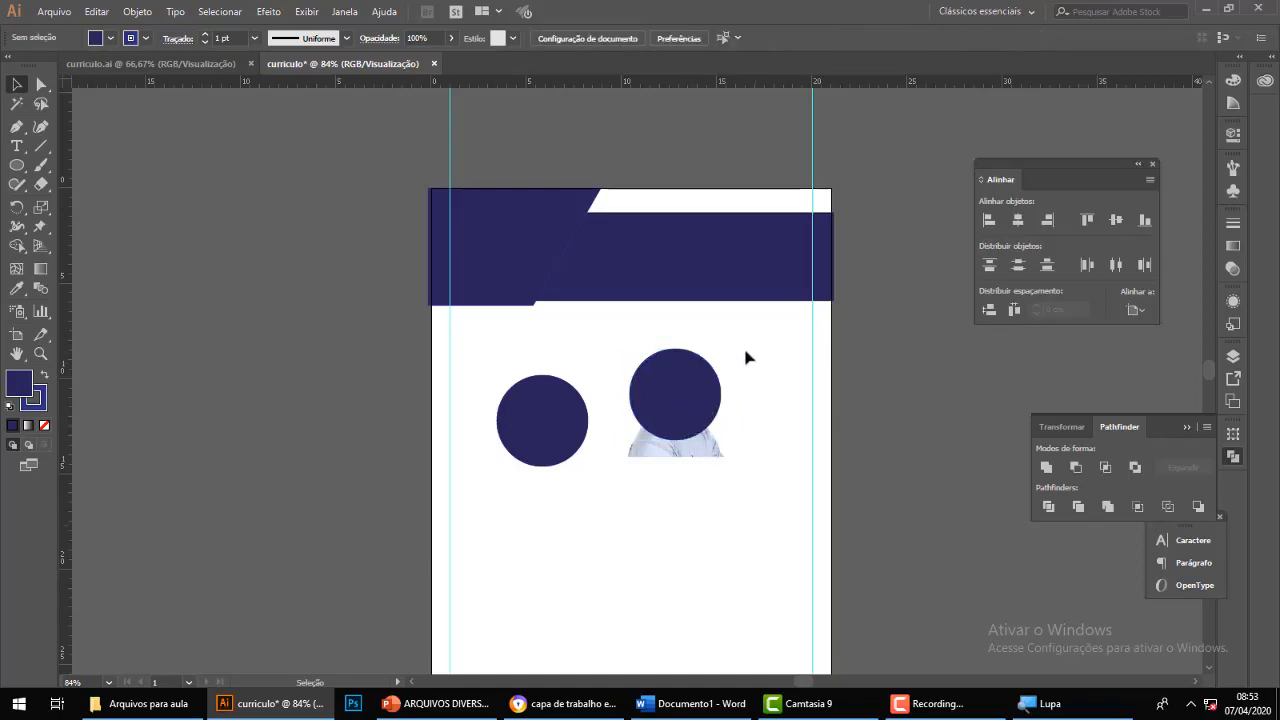
Create a clipping mask from the circle and the photo behind it, and deselect the result.
{"action": "left_click_drag", "start_coordinate": [746, 357], "coordinate": [626, 491]}
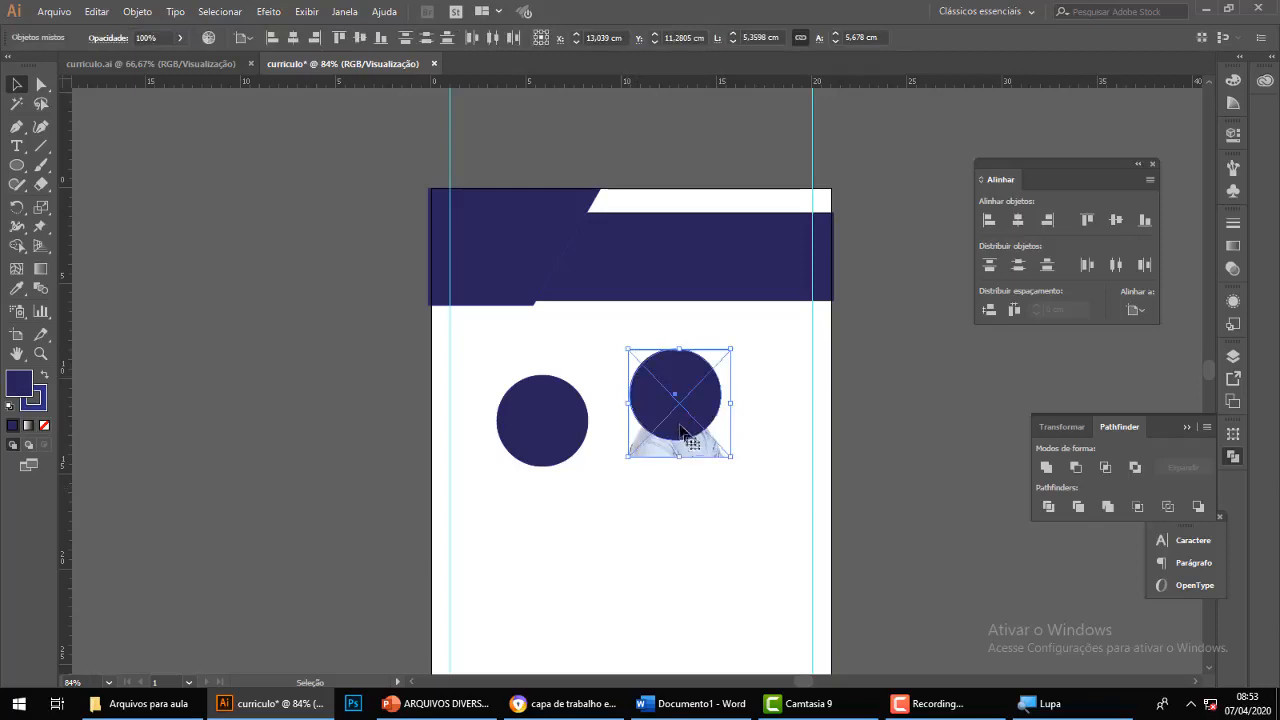
{"action": "right_click", "coordinate": [674, 384]}
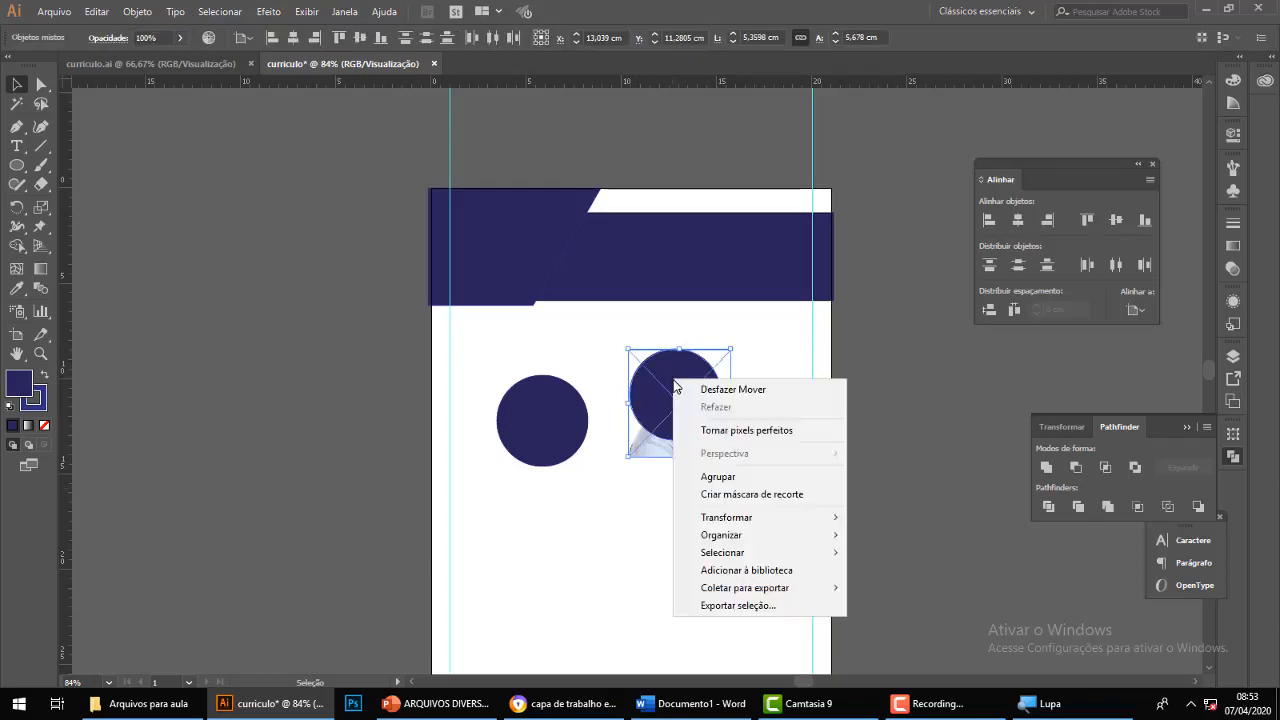
{"action": "left_click", "coordinate": [753, 498]}
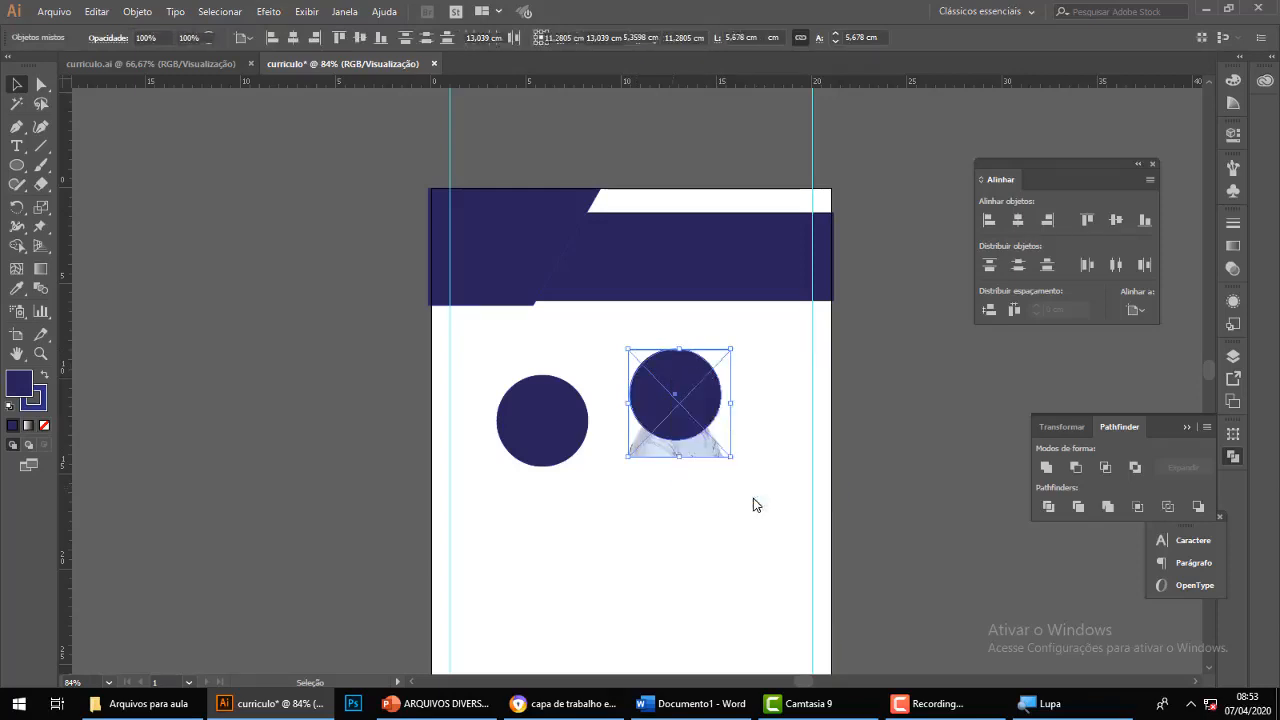
{"action": "left_click", "coordinate": [740, 513]}
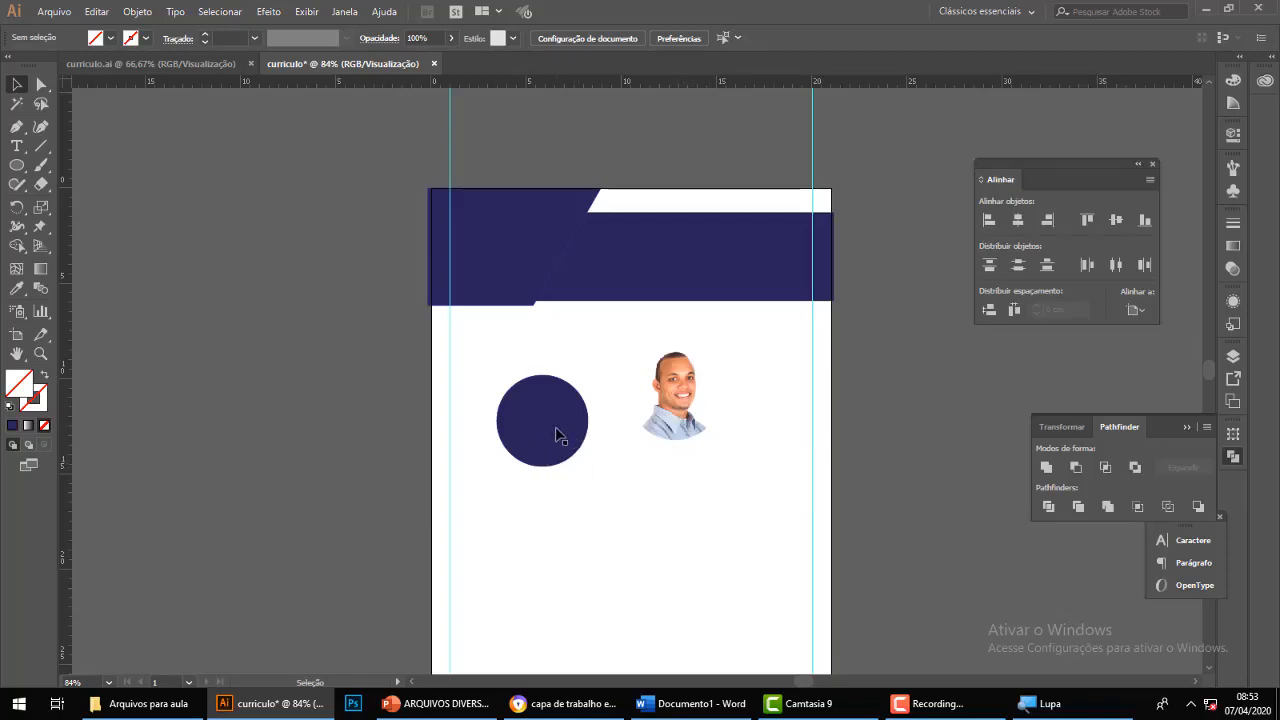
Move the remaining blue circle onto the circular photo and send it to the back.
{"action": "left_click_drag", "start_coordinate": [557, 434], "coordinate": [694, 409]}
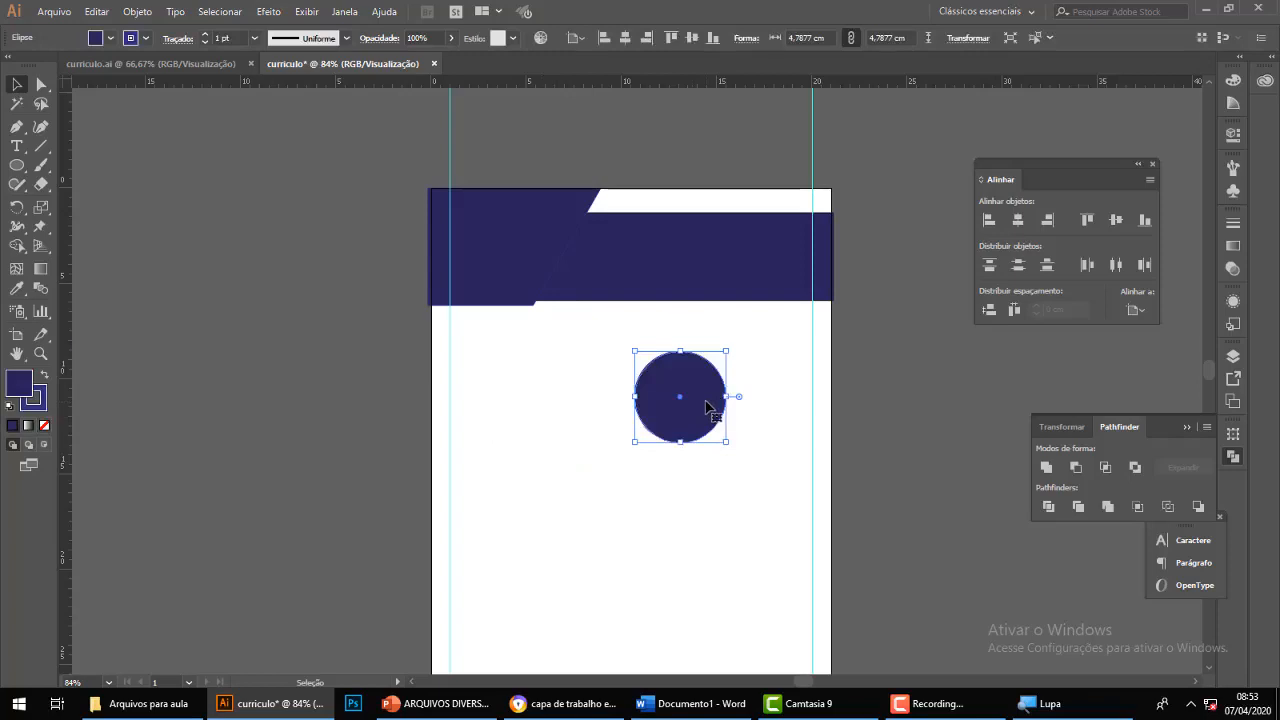
{"action": "right_click", "coordinate": [706, 406]}
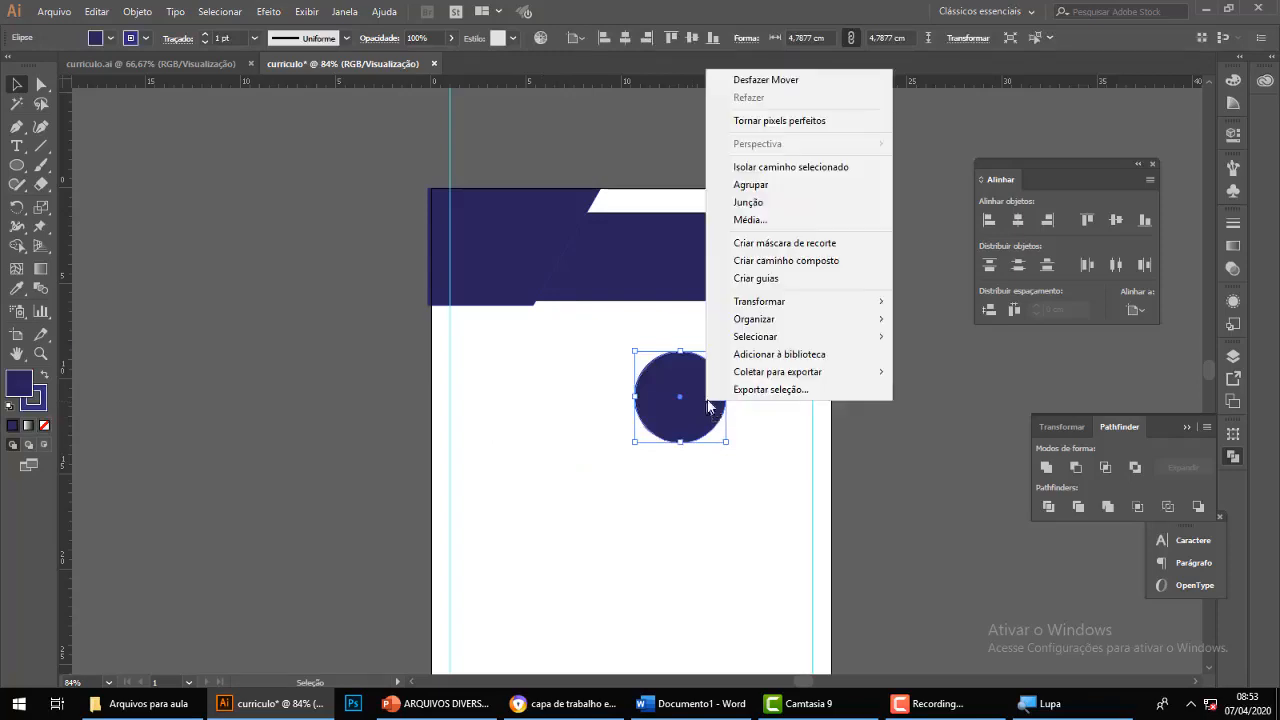
{"action": "mouse_move", "coordinate": [786, 325]}
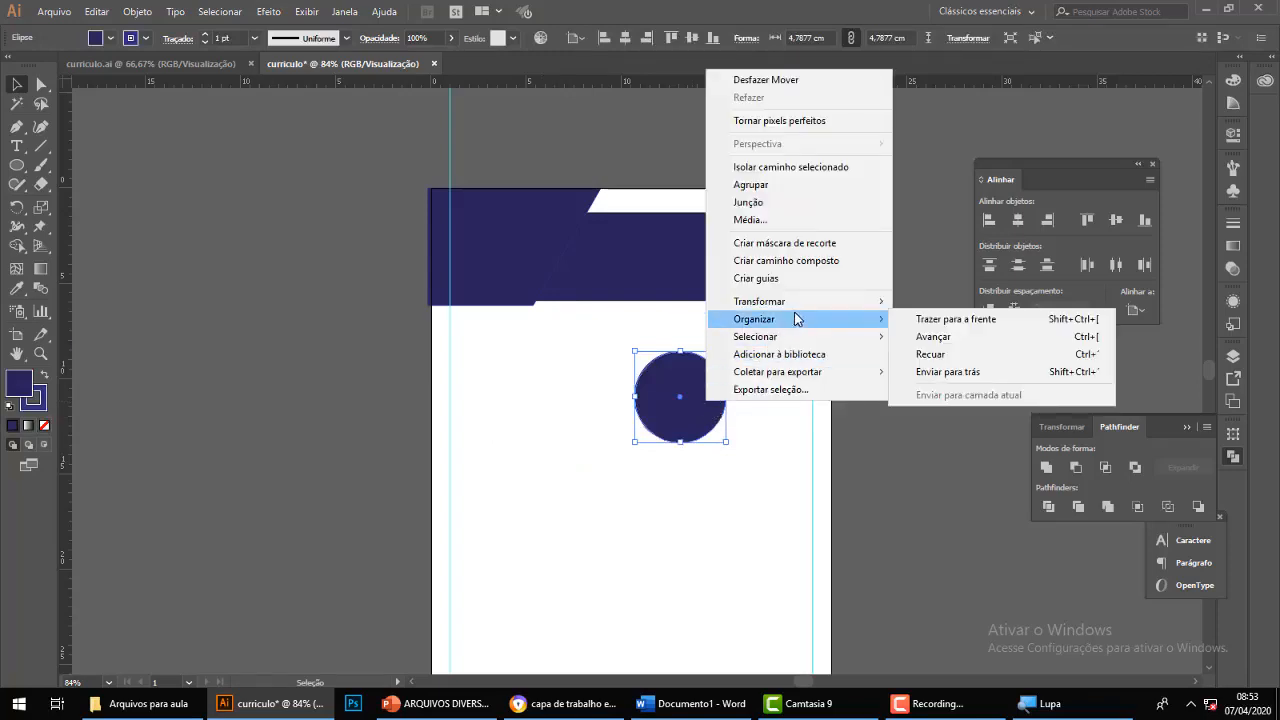
{"action": "left_click", "coordinate": [965, 371]}
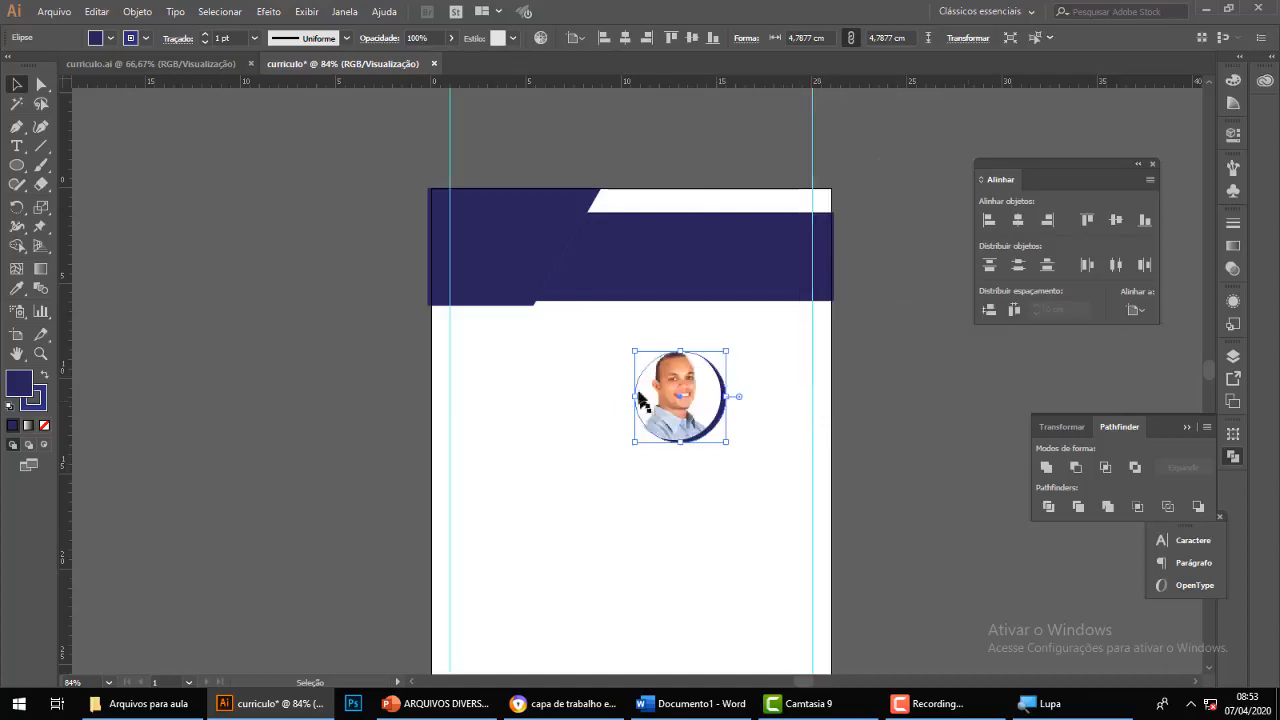
Enlarge the blue circle behind the photo proportionally to about 5.1 cm across so it forms a border.
{"action": "left_click_drag", "start_coordinate": [633, 351], "coordinate": [623, 349]}
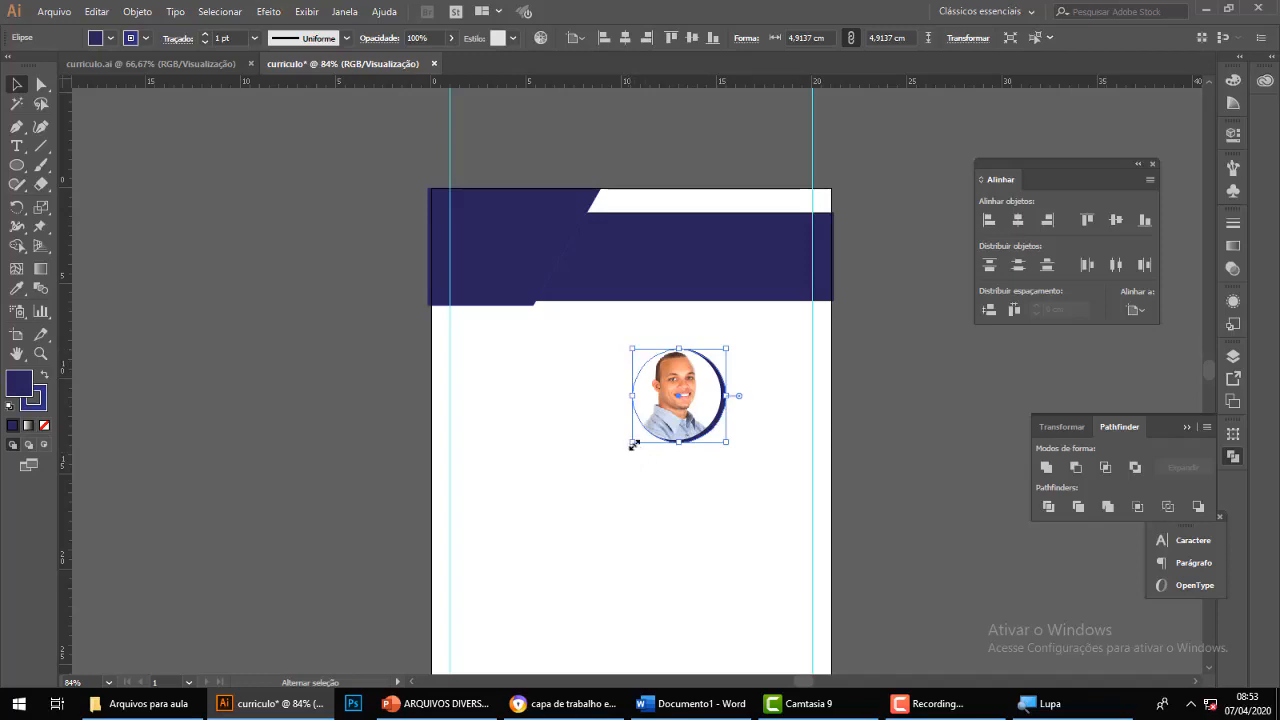
{"action": "left_click_drag", "start_coordinate": [632, 445], "coordinate": [631, 449]}
{"action": "left_click", "coordinate": [684, 486]}
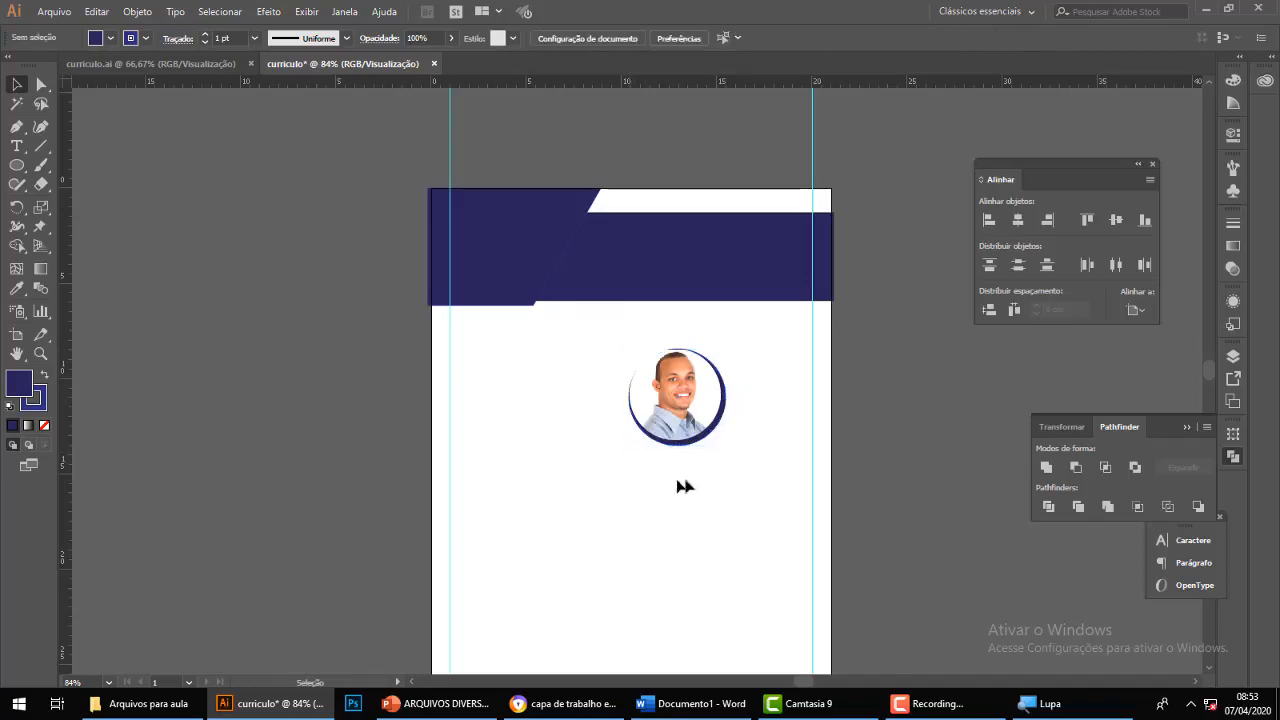
{"action": "left_click", "coordinate": [712, 441]}
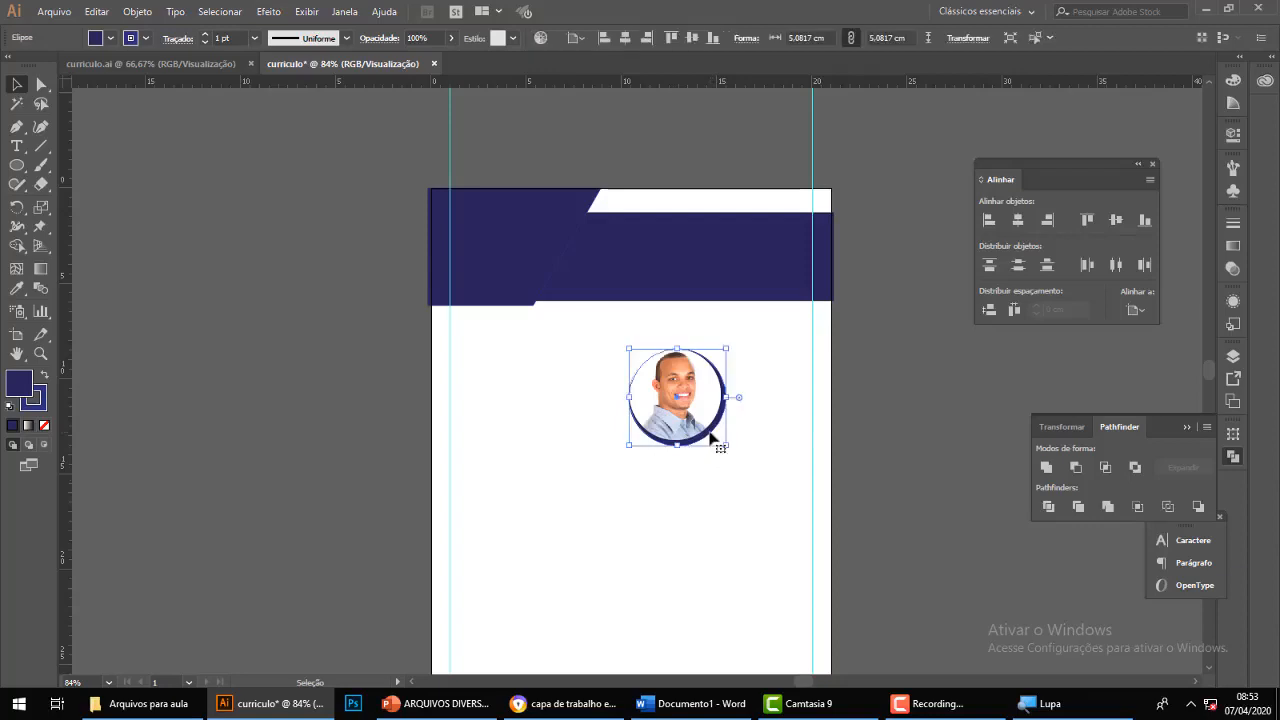
Nudge the blue circle up and left behind the circular photo so it forms a ring around it, and deselect it.
{"action": "key", "text": "Up"}
{"action": "key", "text": "Up"}
{"action": "key", "text": "Up"}
{"action": "key", "text": "Up"}
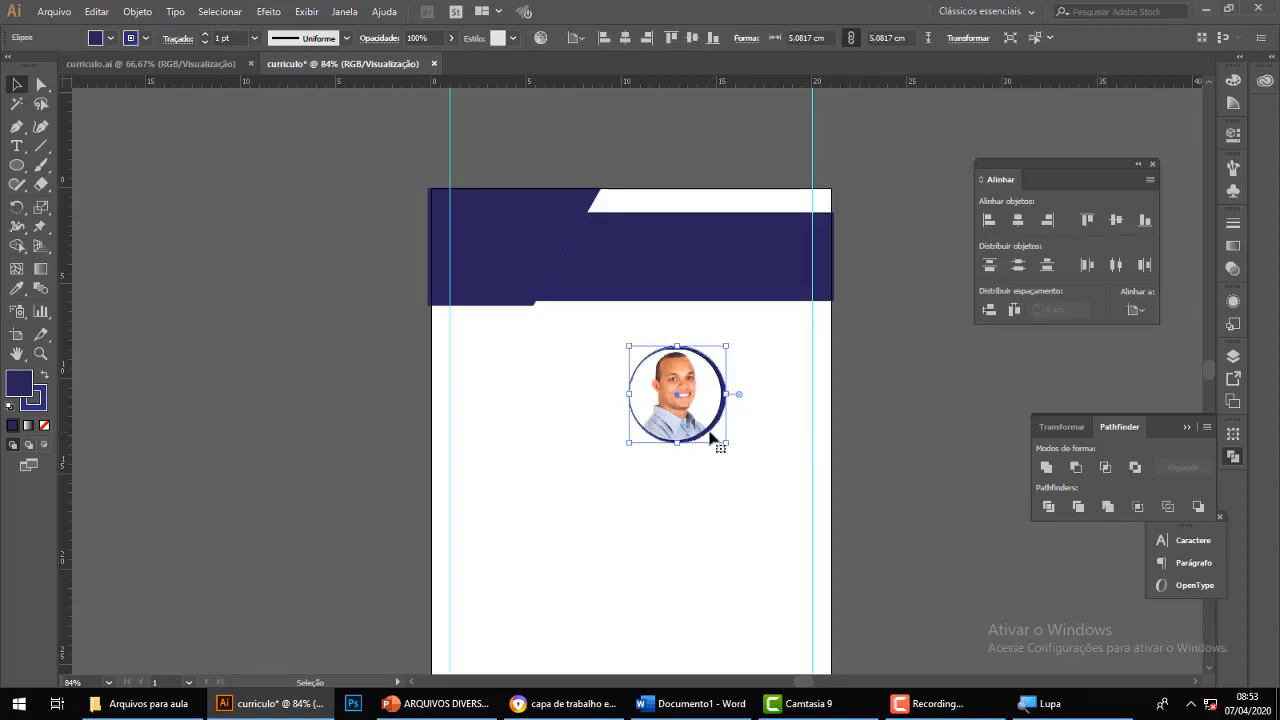
{"action": "key", "text": "Left"}
{"action": "key", "text": "Left"}
{"action": "key", "text": "Left"}
{"action": "key", "text": "Right"}
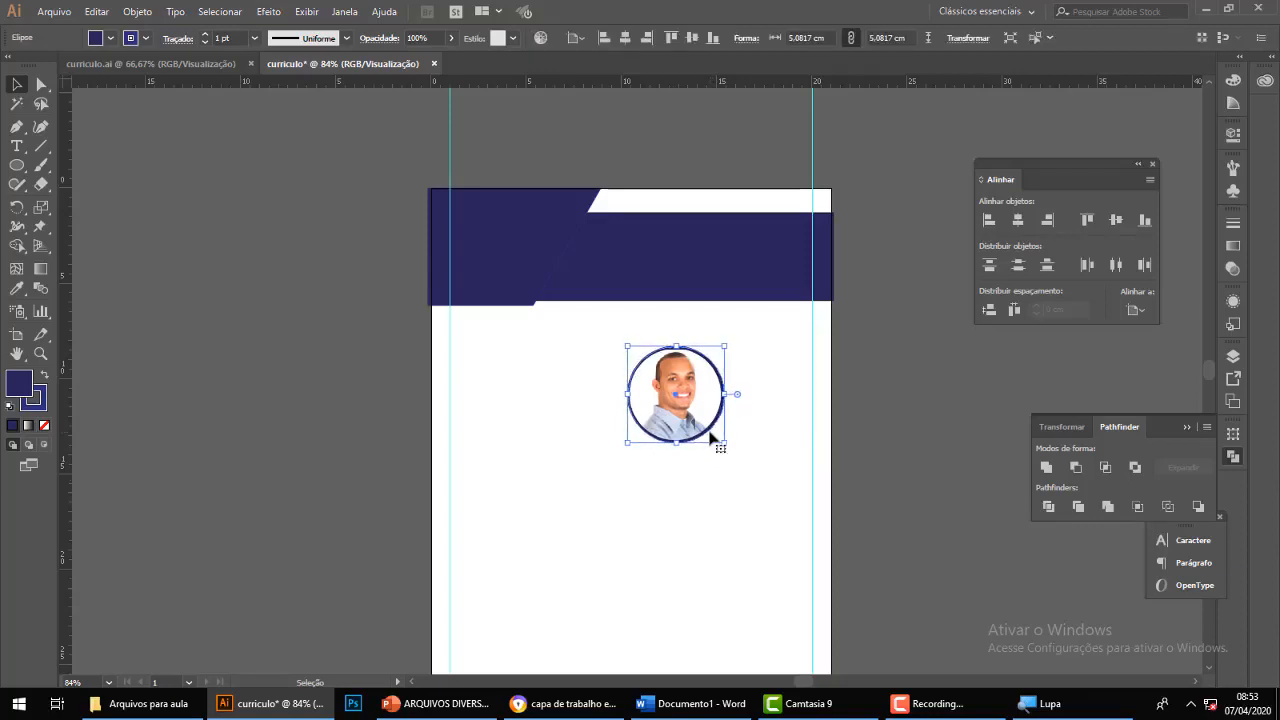
{"action": "key", "text": "Down"}
{"action": "key", "text": "Right"}
{"action": "key", "text": "Down"}
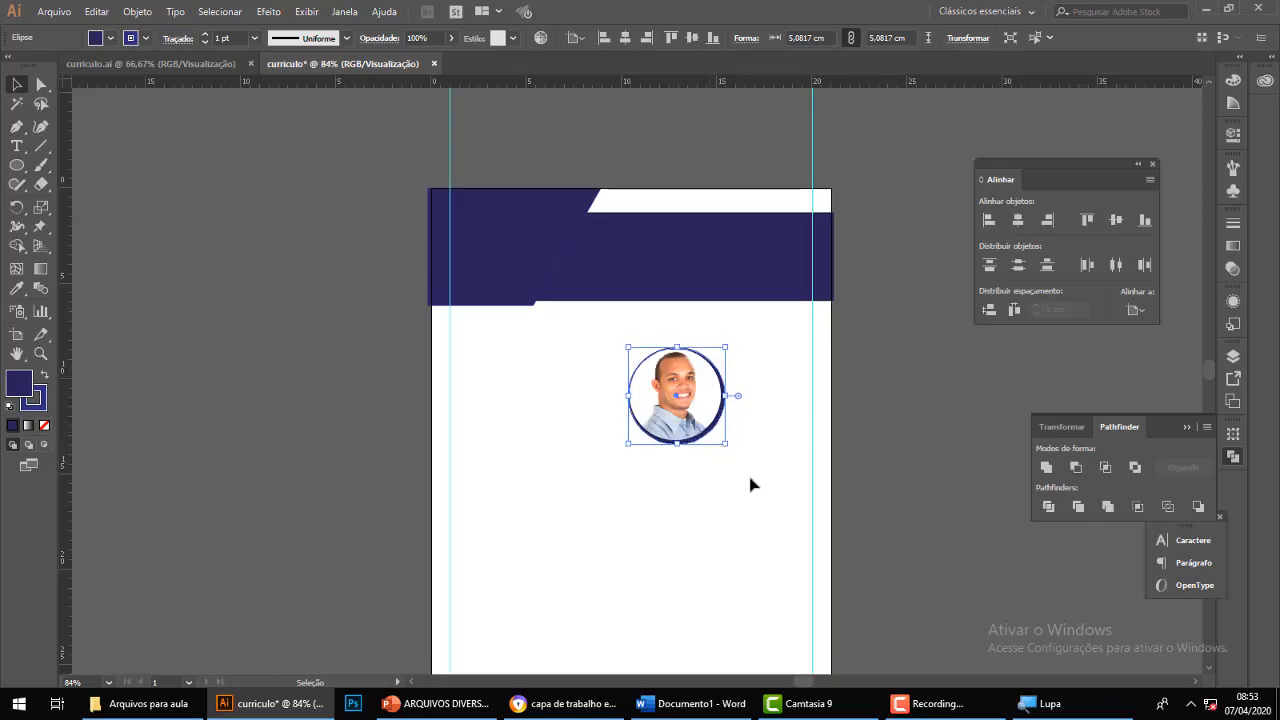
{"action": "left_click", "coordinate": [752, 485]}
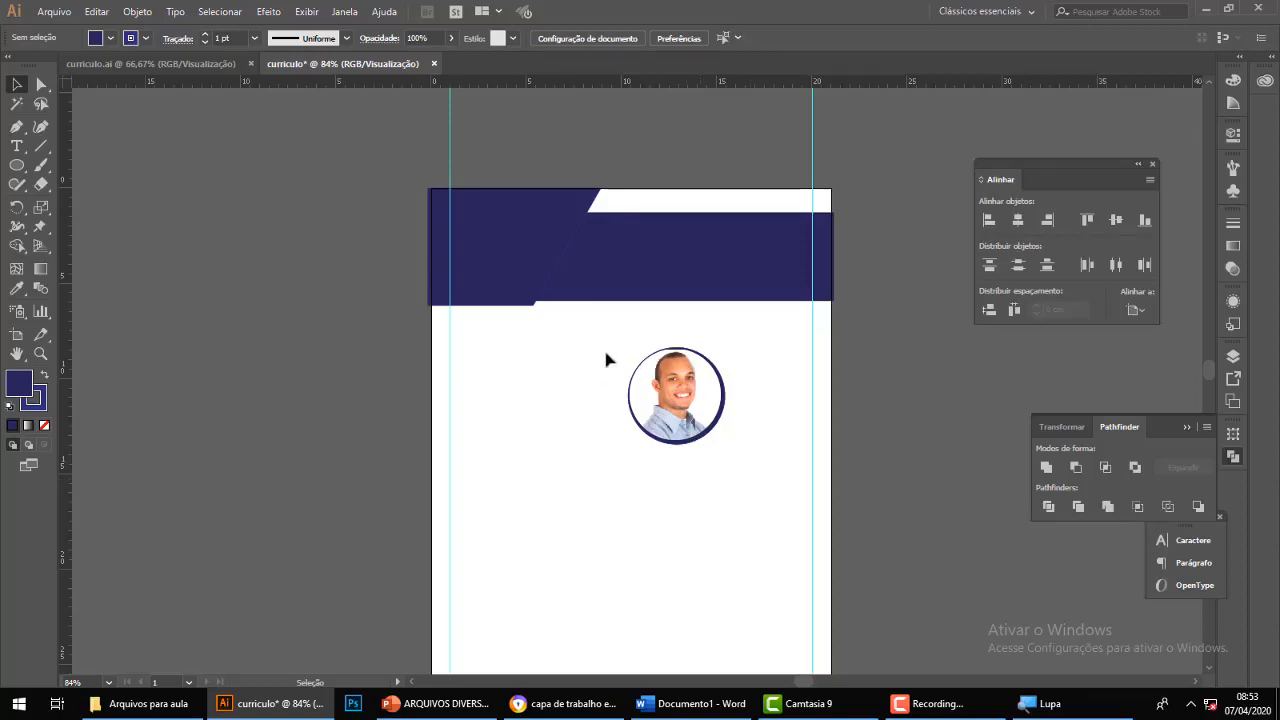
Group the circular photo with its blue ring, move the group onto the header banner, and deselect it.
{"action": "left_click_drag", "start_coordinate": [604, 338], "coordinate": [737, 490]}
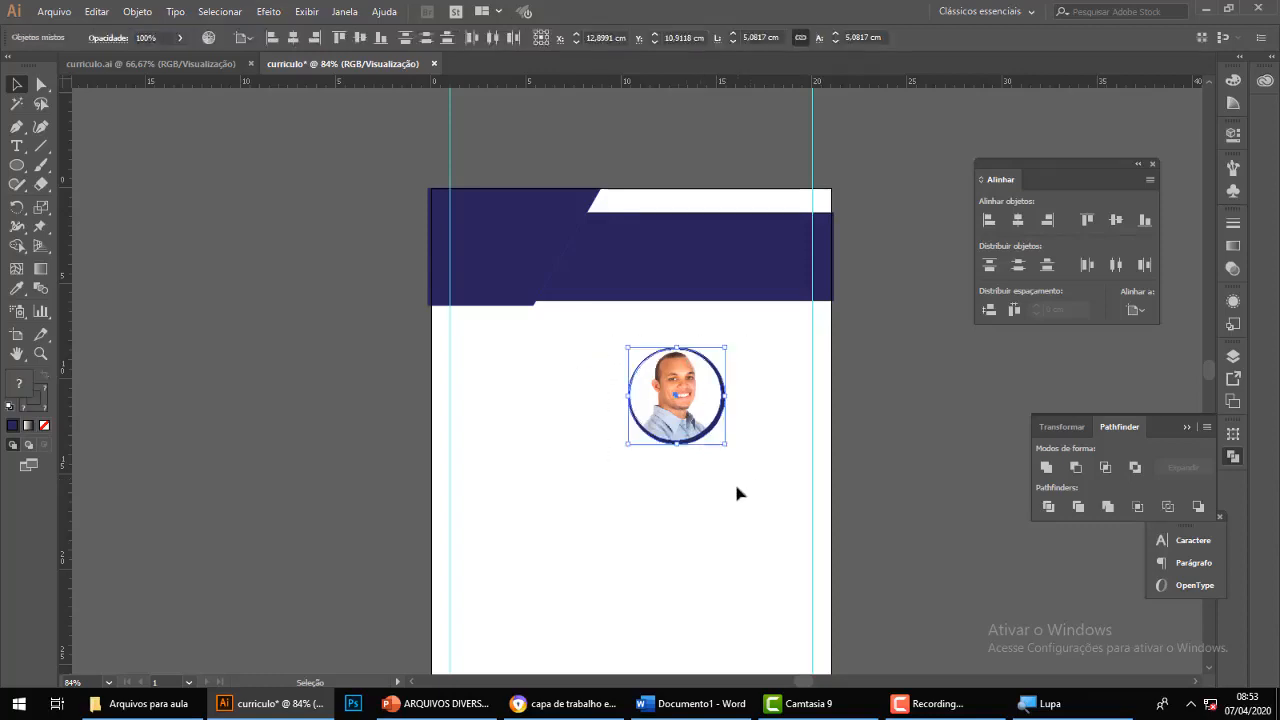
{"action": "key", "text": "a"}
{"action": "key", "text": "v"}
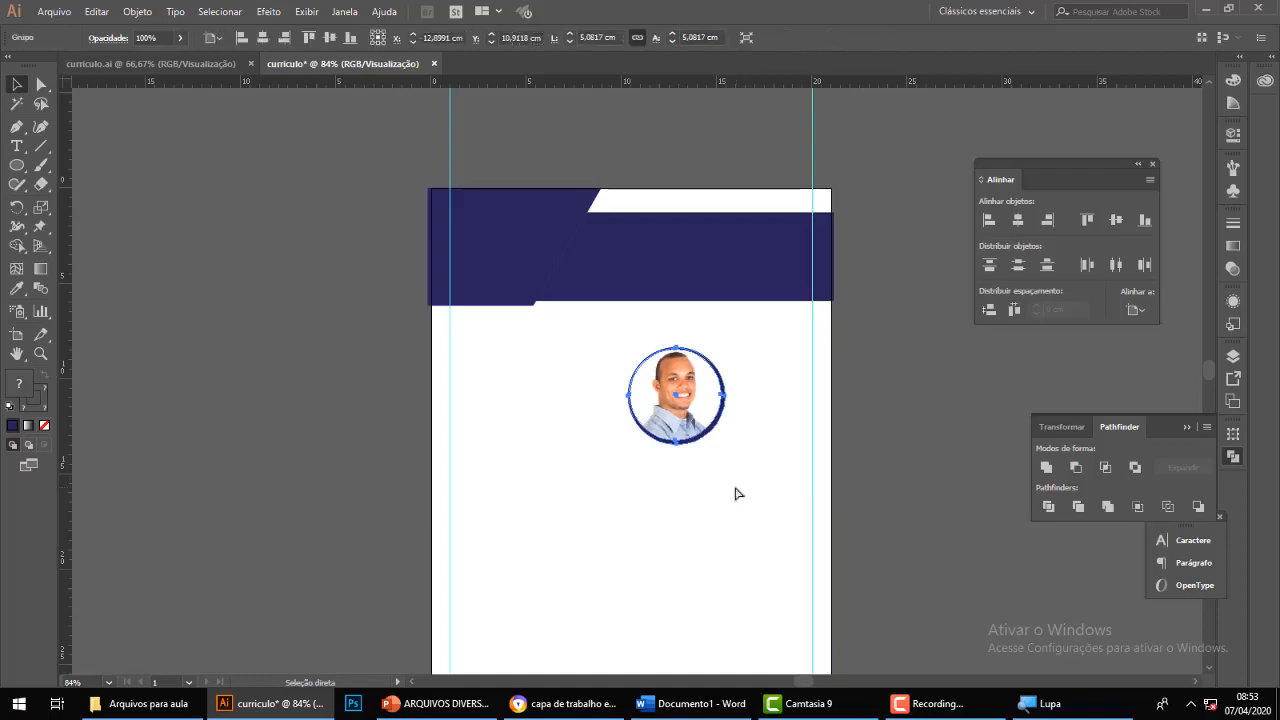
{"action": "left_click_drag", "start_coordinate": [691, 405], "coordinate": [575, 258]}
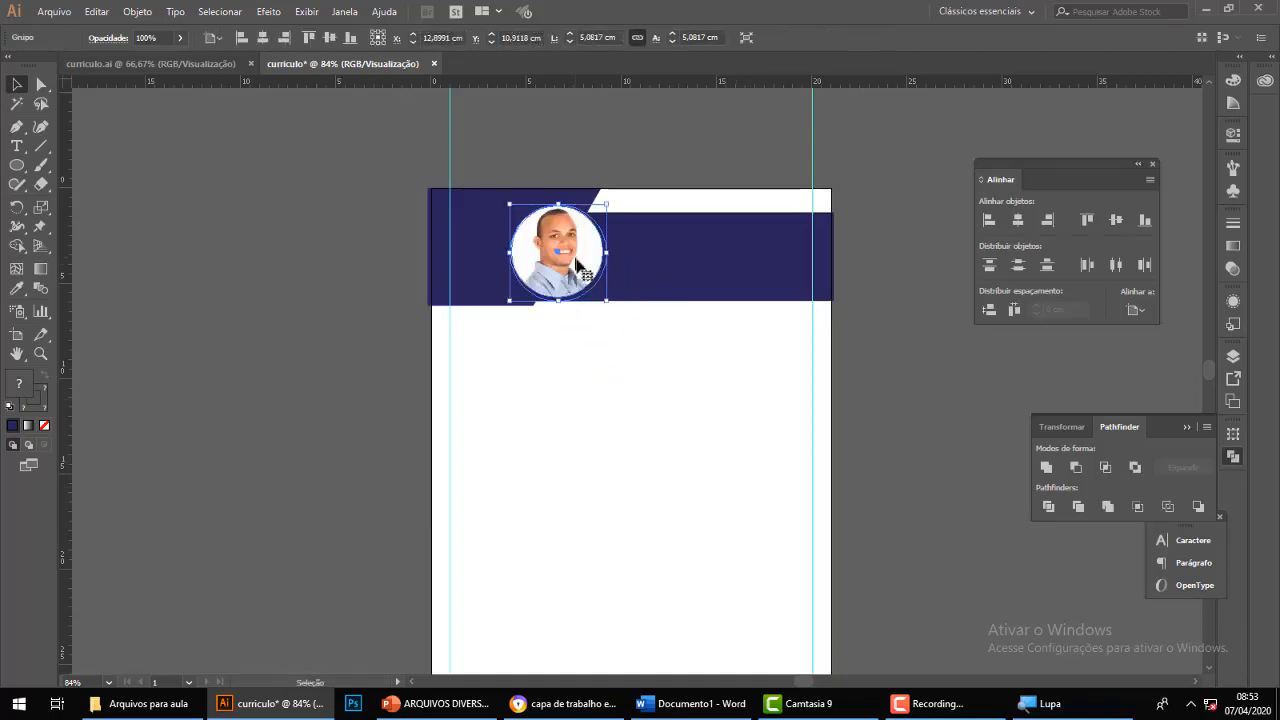
{"action": "left_click", "coordinate": [630, 396]}
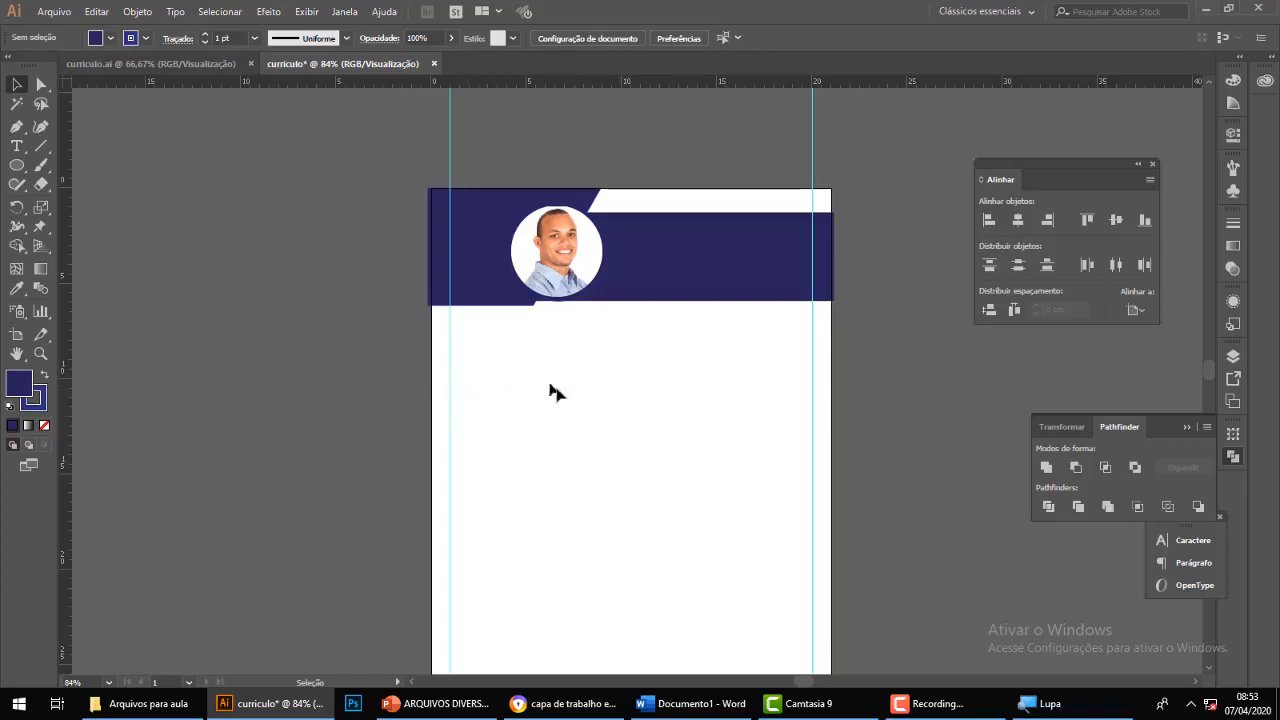
Nudge the photo group slightly up in the banner and shrink it proportionally to about 4.8 cm across.
{"action": "left_click", "coordinate": [598, 287]}
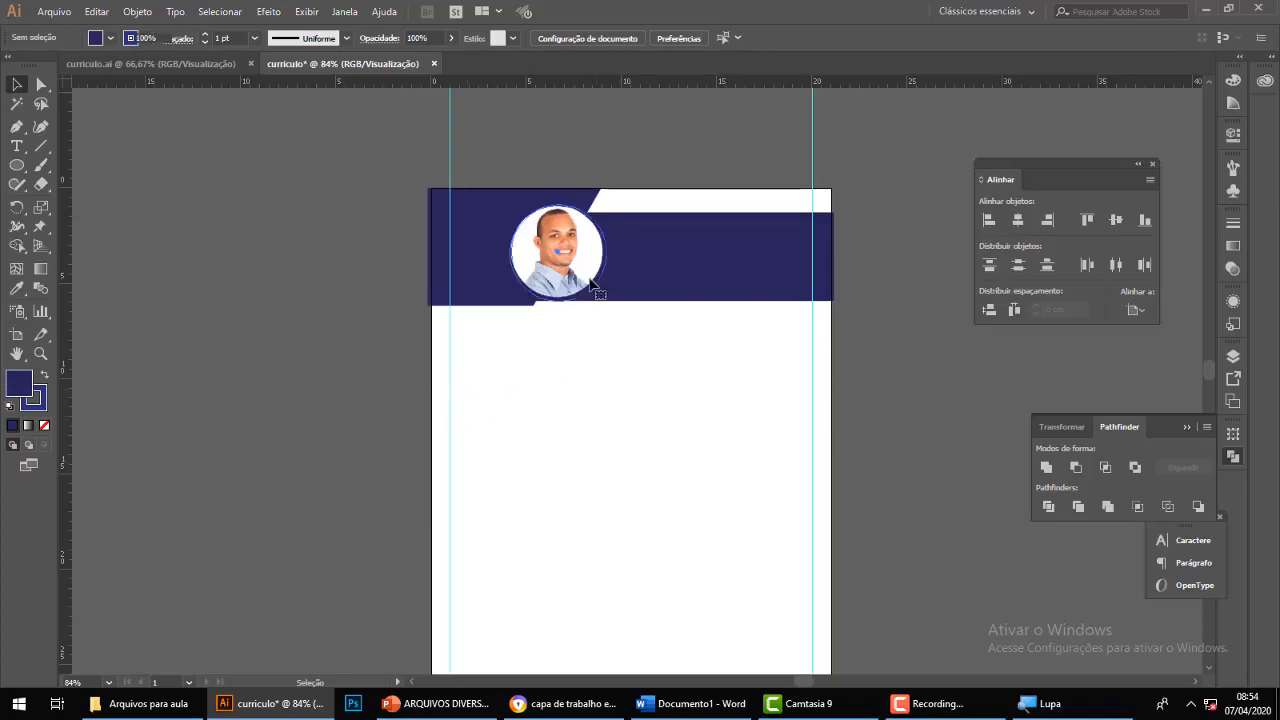
{"action": "key", "text": "Up"}
{"action": "key", "text": "Up"}
{"action": "key", "text": "Up"}
{"action": "key", "text": "Up"}
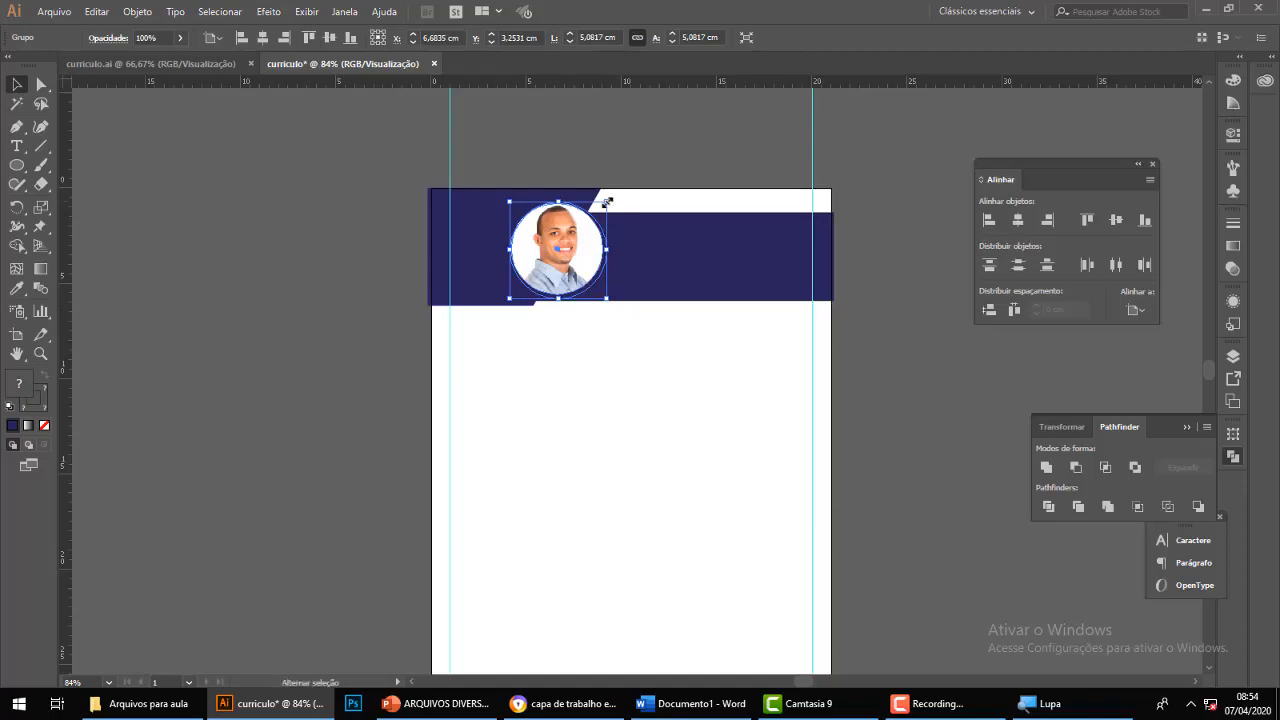
{"action": "left_click_drag", "start_coordinate": [606, 201], "coordinate": [600, 207]}
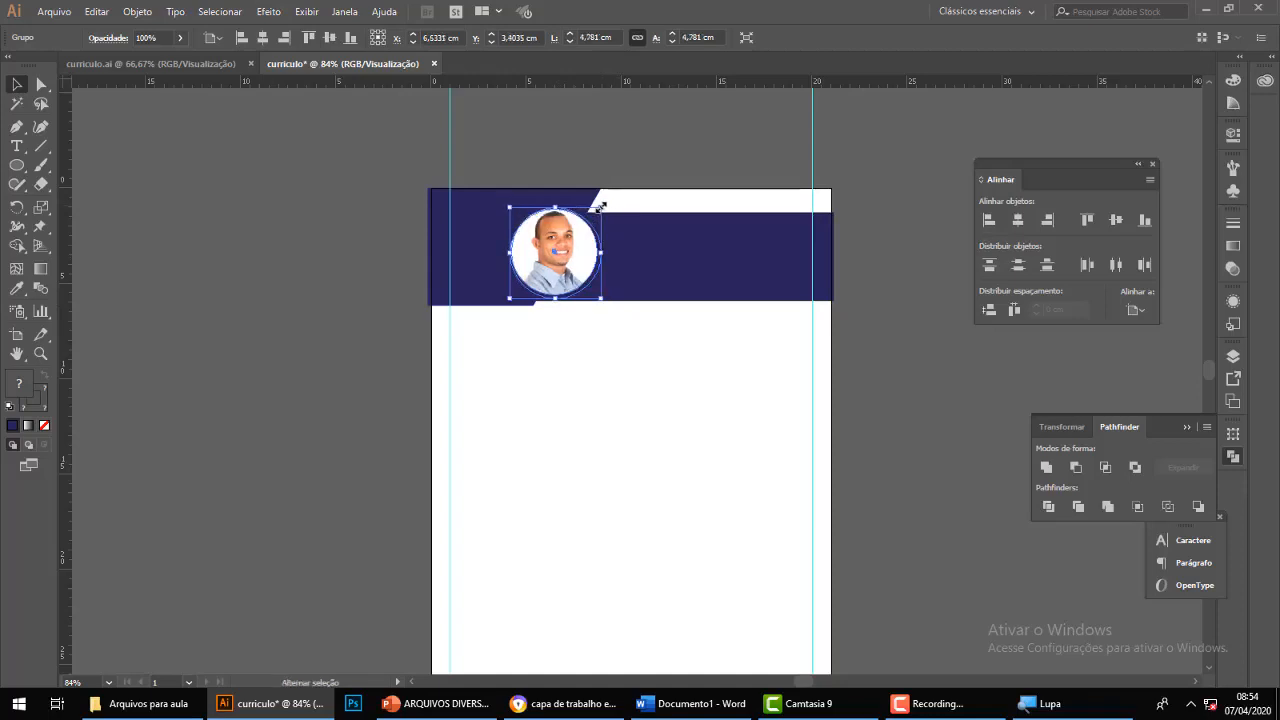
{"action": "left_click", "coordinate": [644, 427]}
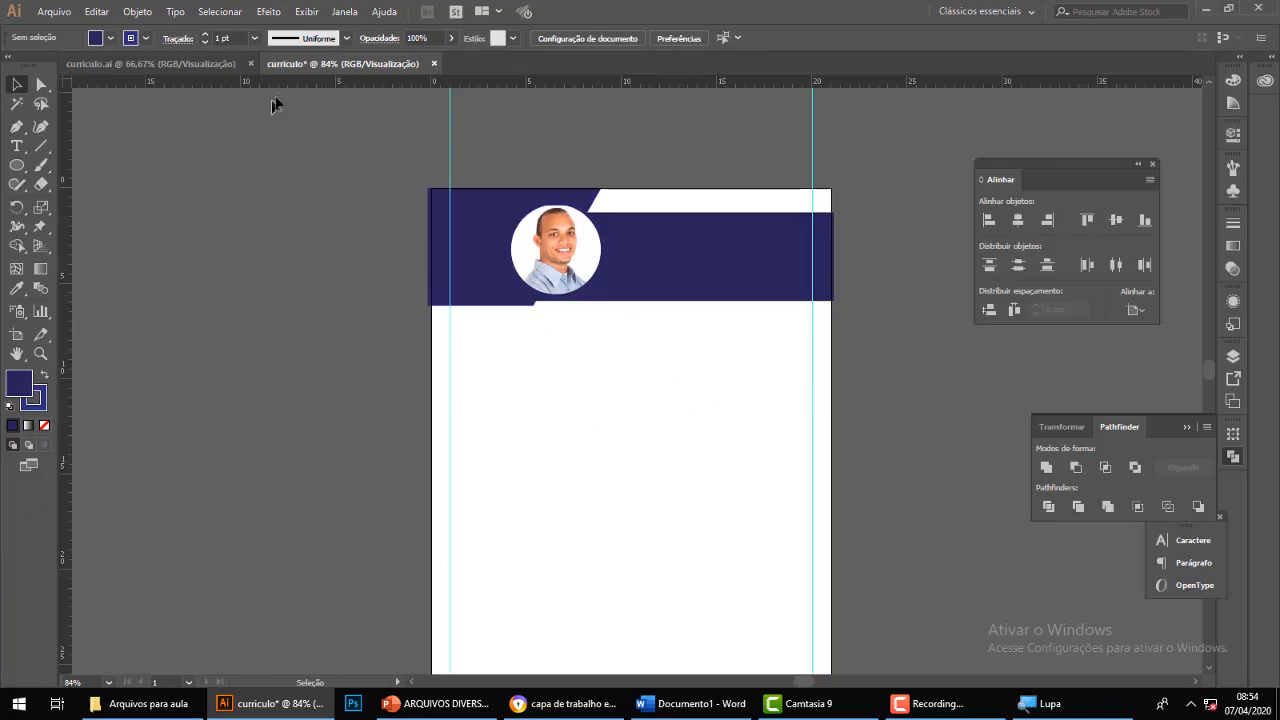
Check the finished résumé document for reference, and add the person's full name in capitals on the banner beside the photo.
{"action": "left_click", "coordinate": [180, 64]}
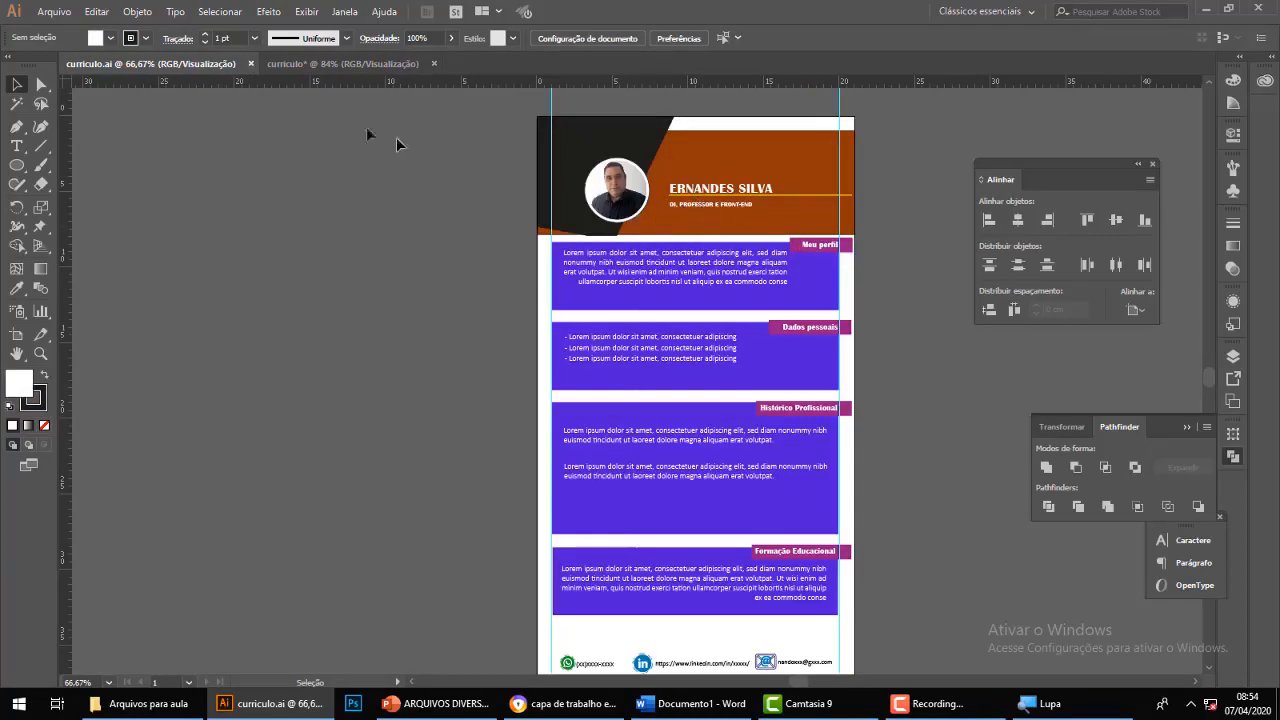
{"action": "left_click", "coordinate": [360, 63]}
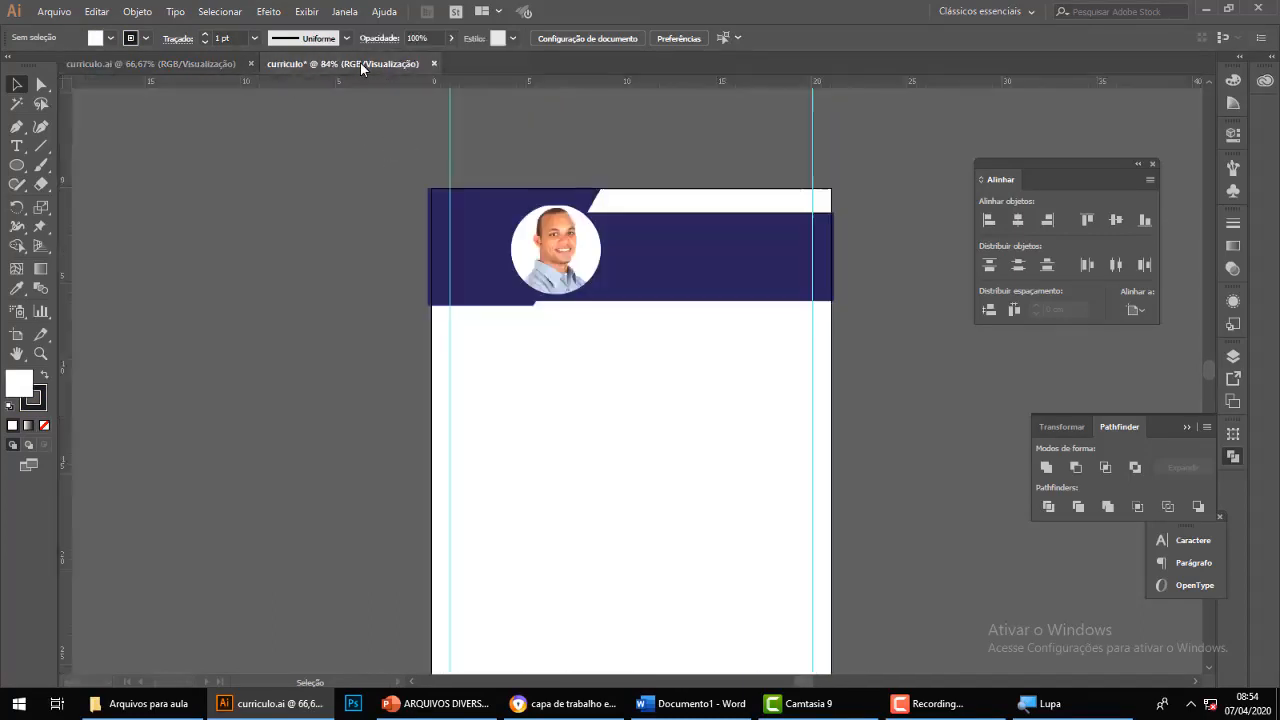
{"action": "left_click", "coordinate": [41, 353]}
{"action": "left_click", "coordinate": [670, 291]}
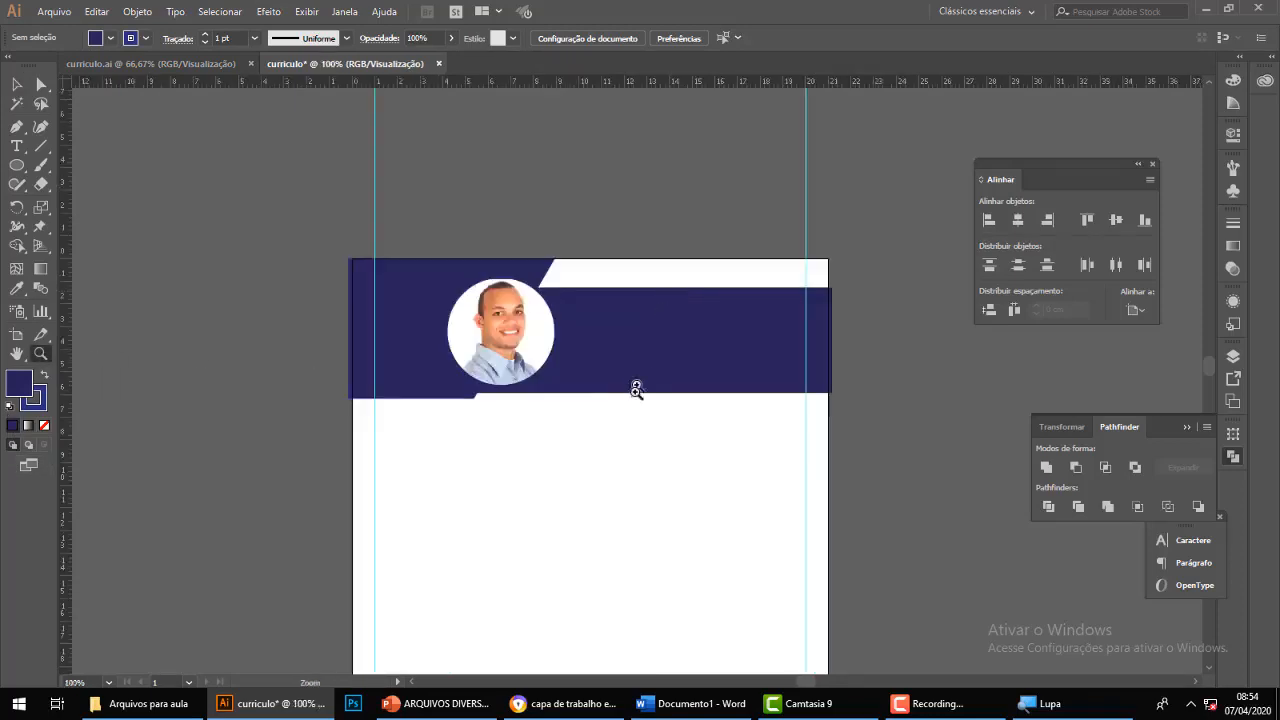
{"action": "scroll", "coordinate": [637, 400], "scroll_direction": "down", "scroll_amount": 2}
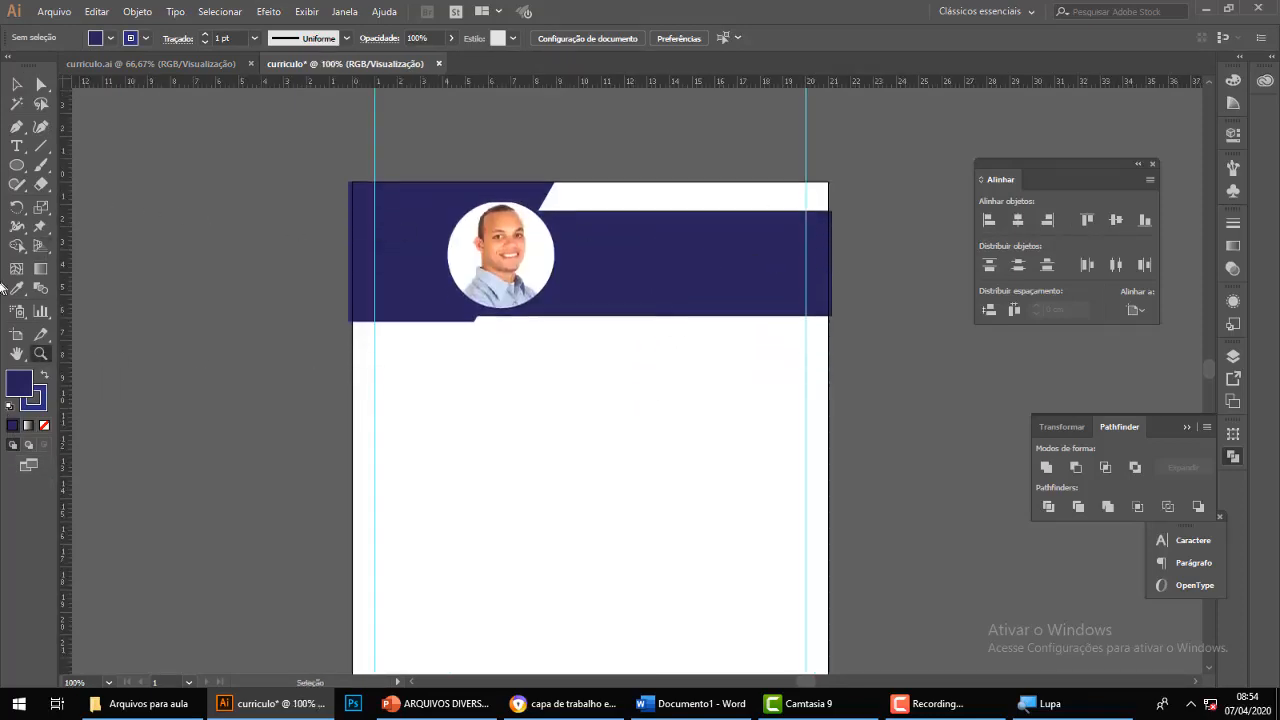
{"action": "left_click", "coordinate": [17, 146]}
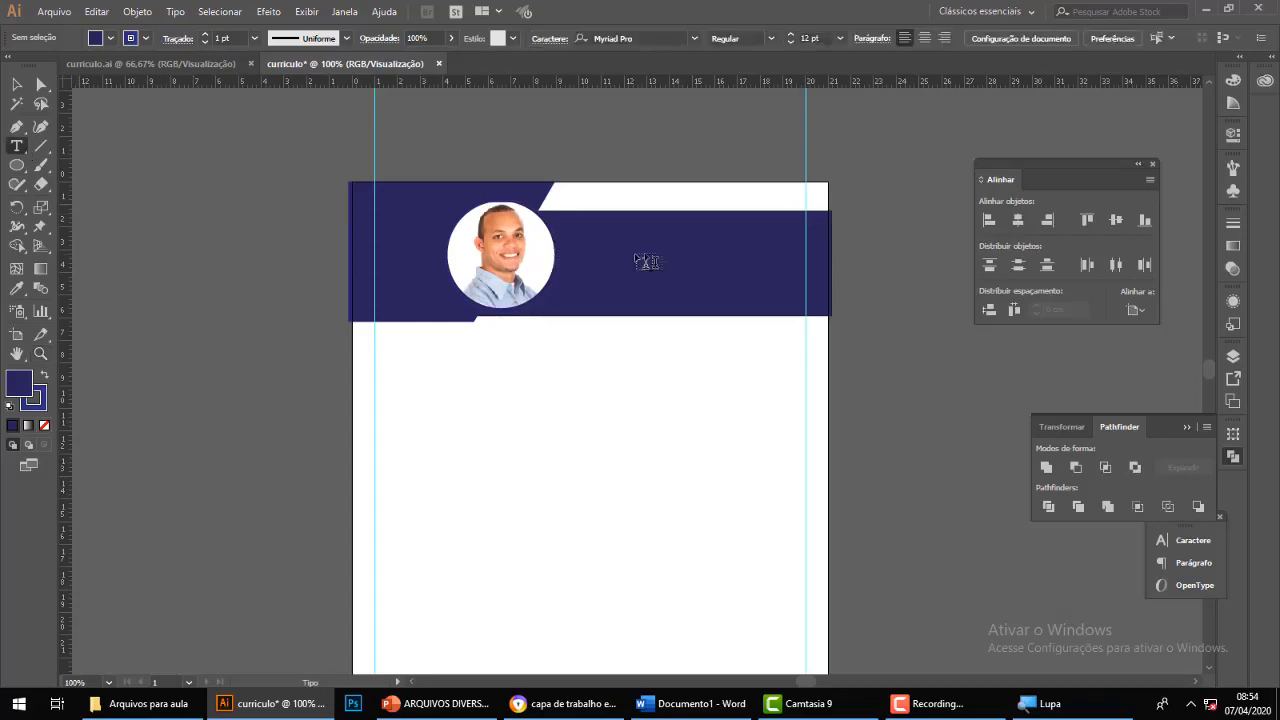
{"action": "left_click", "coordinate": [598, 247]}
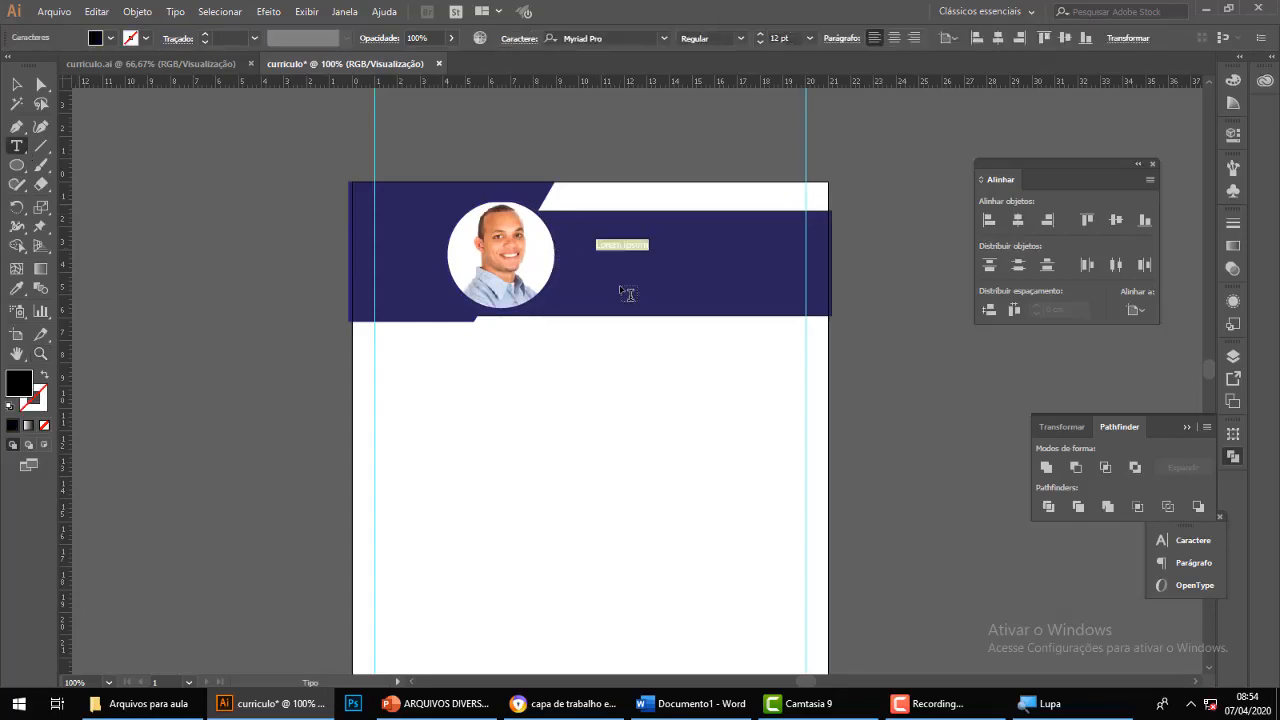
{"action": "type", "text": "C"}
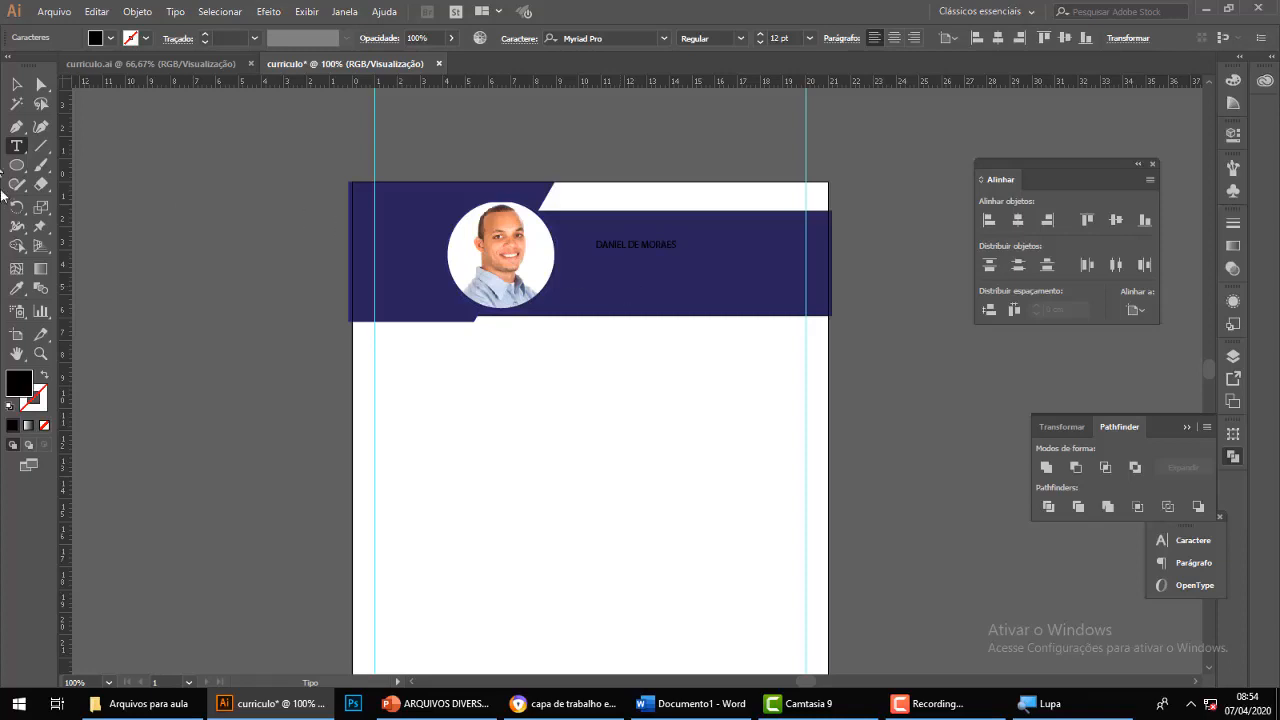
Set the fill colour of the name text on the banner to white.
{"action": "left_click", "coordinate": [20, 86]}
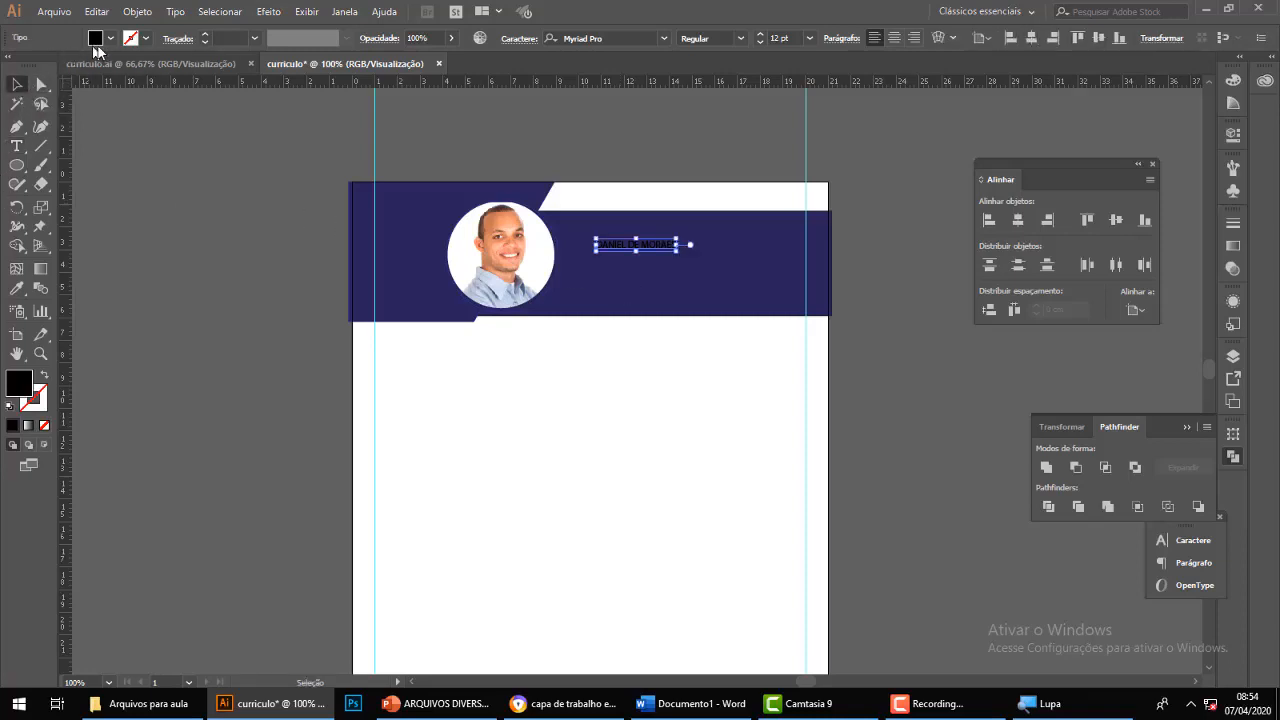
{"action": "left_click", "coordinate": [109, 39]}
{"action": "left_click", "coordinate": [33, 66]}
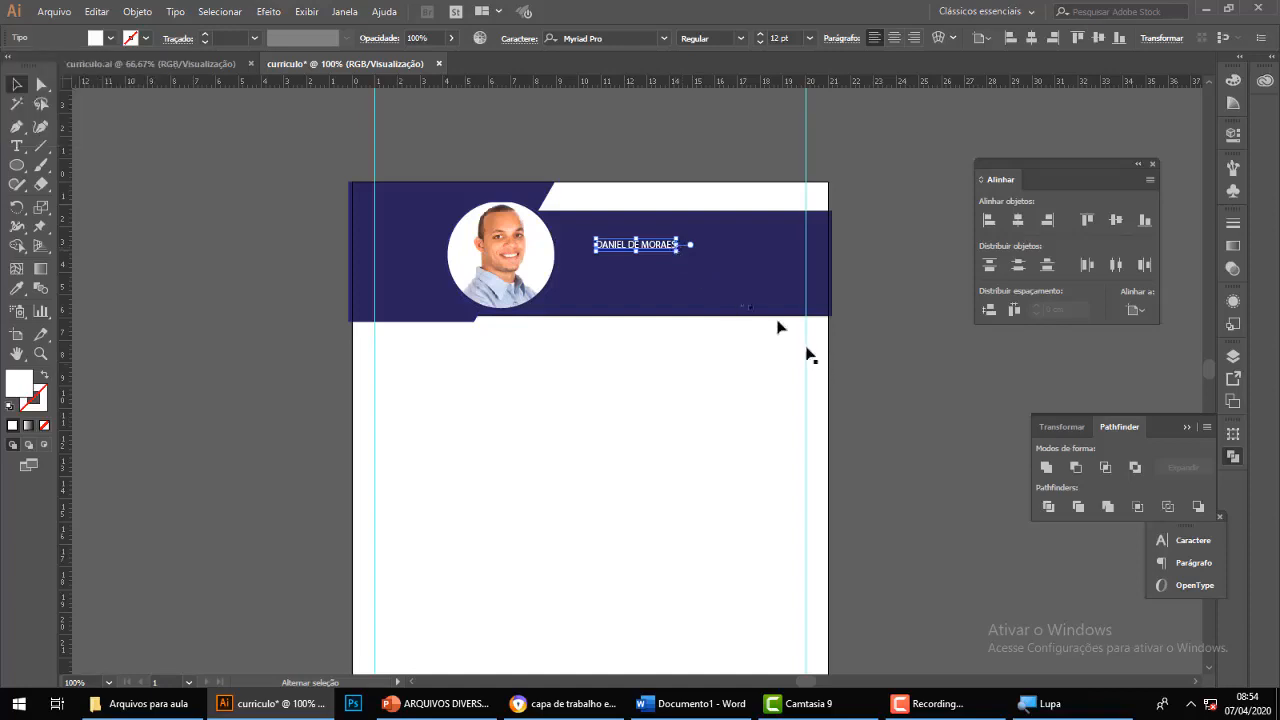
Enlarge the name proportionally to about 32.6 pt and move it closer to the photo within the banner.
{"action": "left_click_drag", "start_coordinate": [678, 252], "coordinate": [792, 334]}
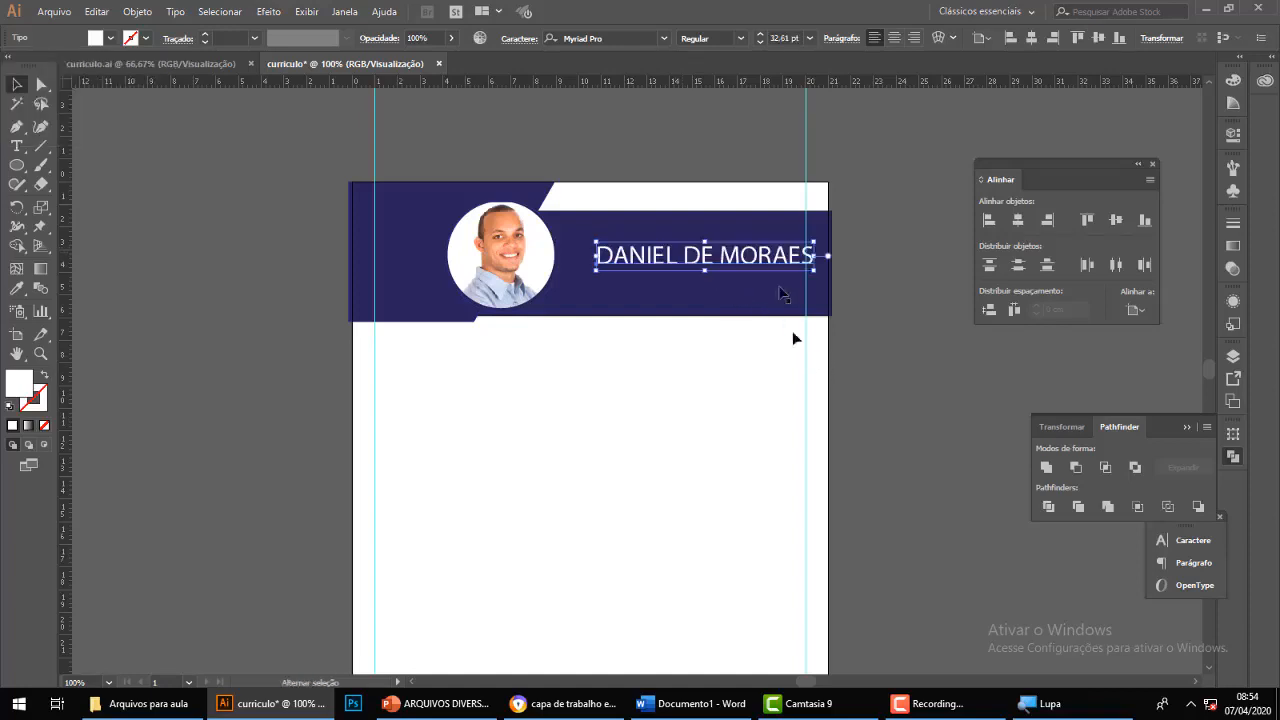
{"action": "left_click_drag", "start_coordinate": [770, 255], "coordinate": [738, 250]}
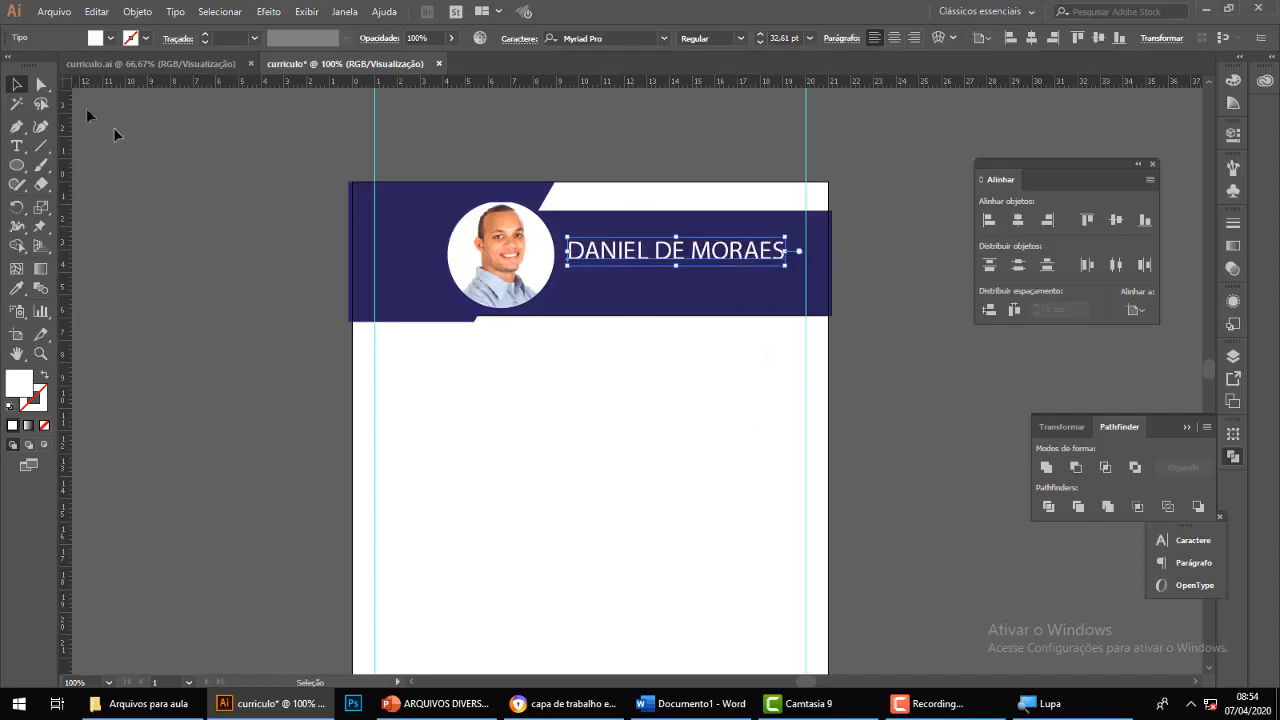
{"action": "left_click", "coordinate": [571, 419]}
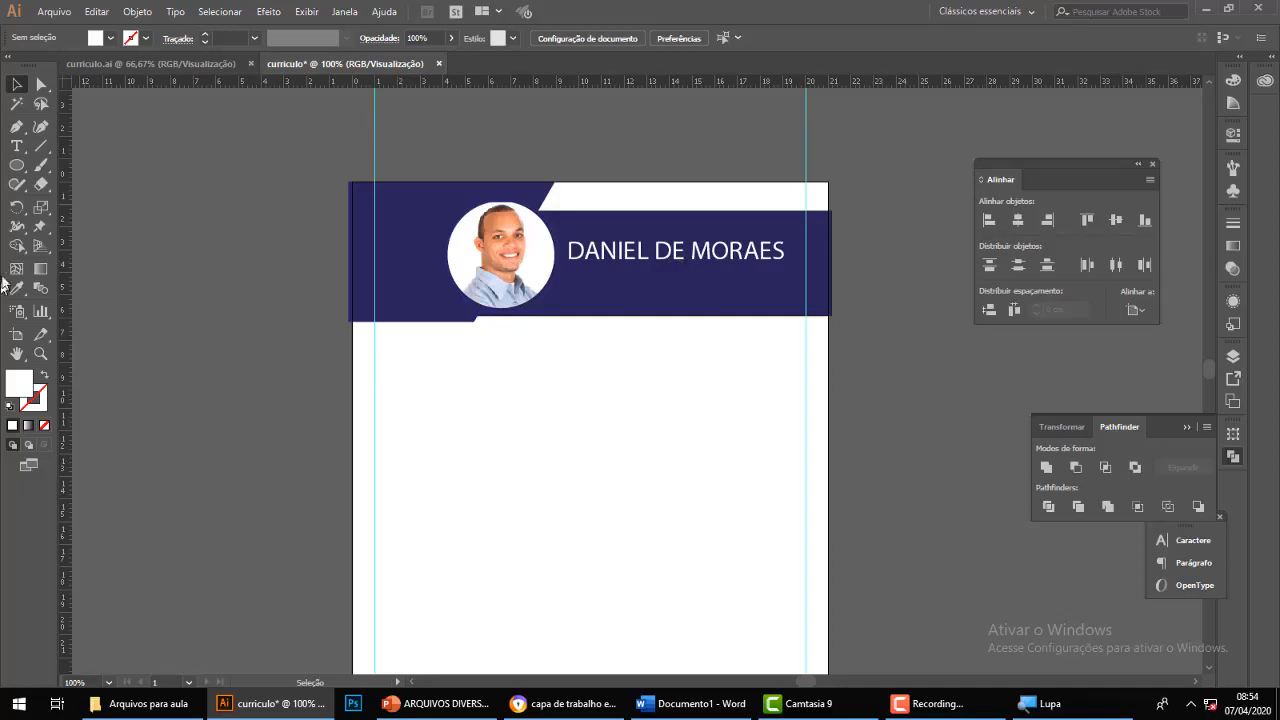
Draw a horizontal line beneath the name, slightly wider than the text, with a 2 pt yellow stroke.
{"action": "left_click", "coordinate": [42, 149]}
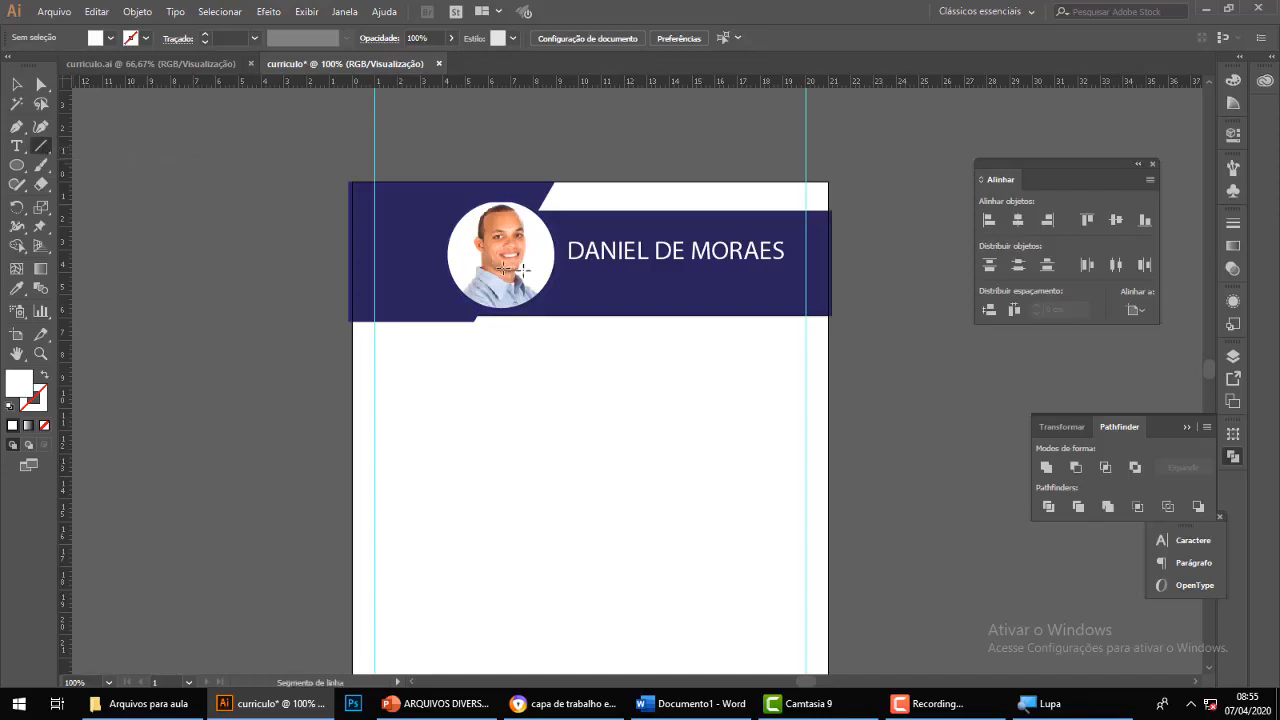
{"action": "left_click_drag", "start_coordinate": [564, 272], "coordinate": [797, 272]}
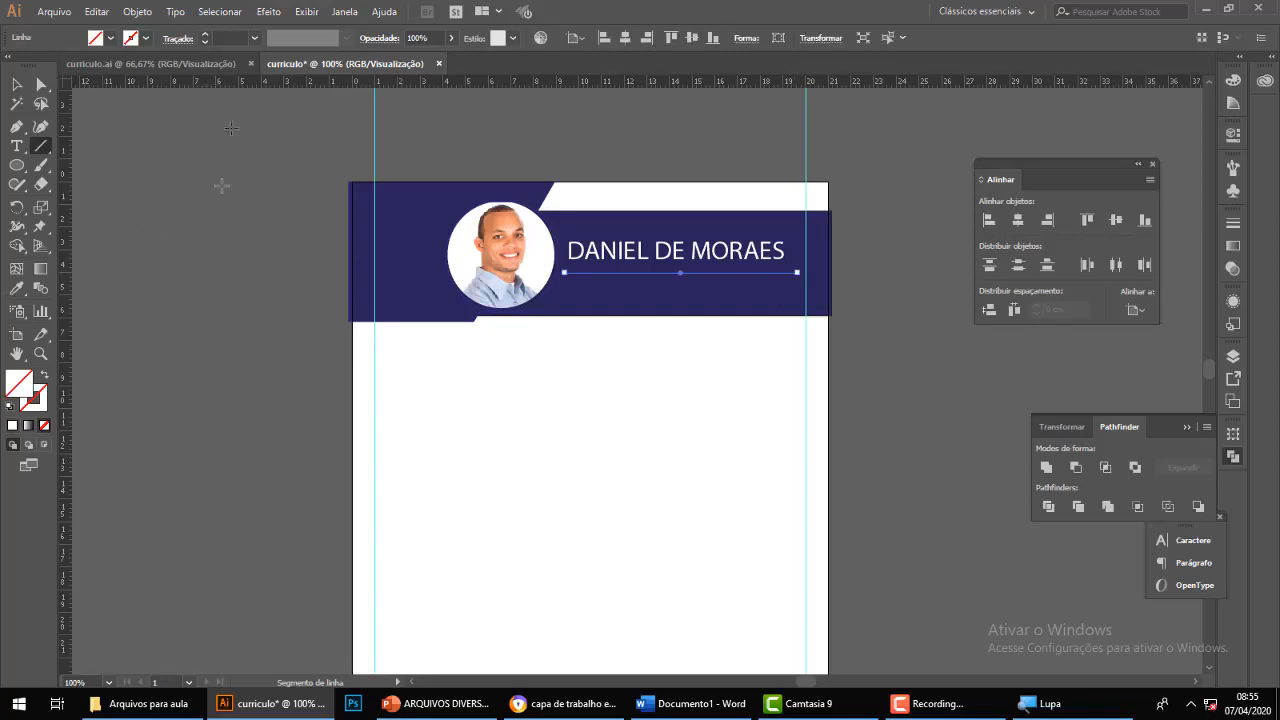
{"action": "left_click", "coordinate": [146, 38]}
{"action": "left_click", "coordinate": [43, 124]}
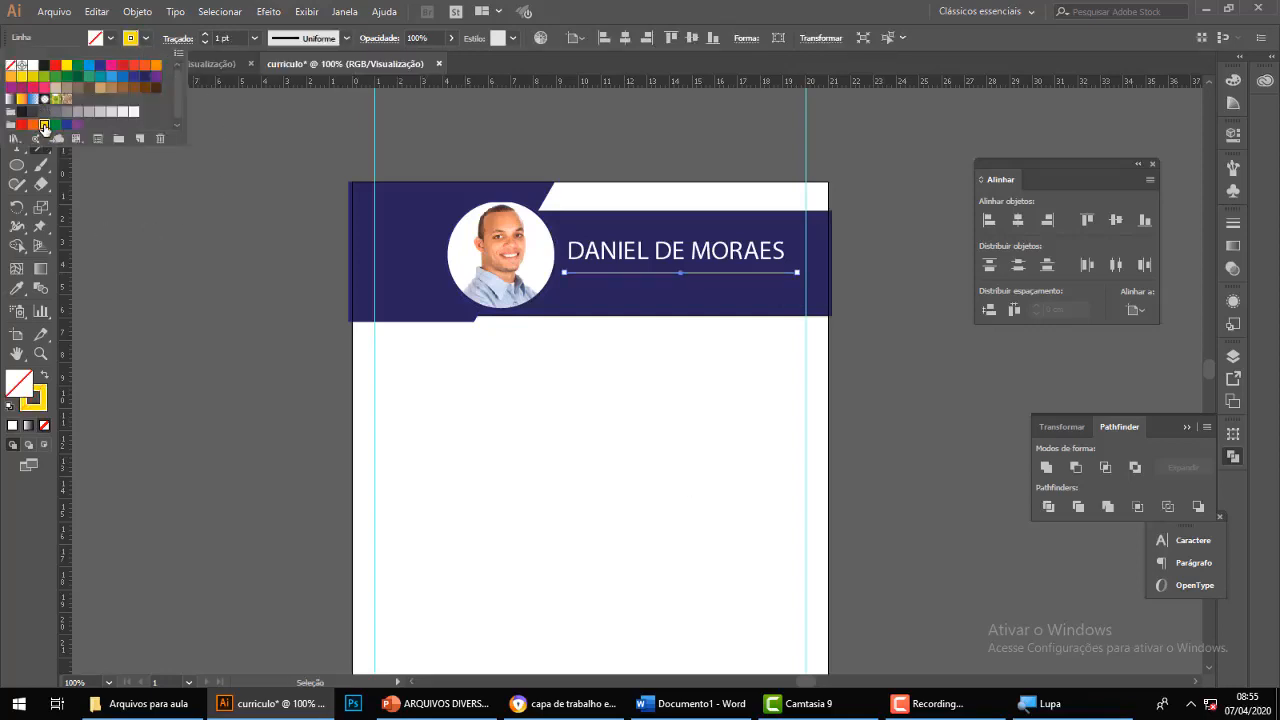
{"action": "left_click", "coordinate": [206, 38]}
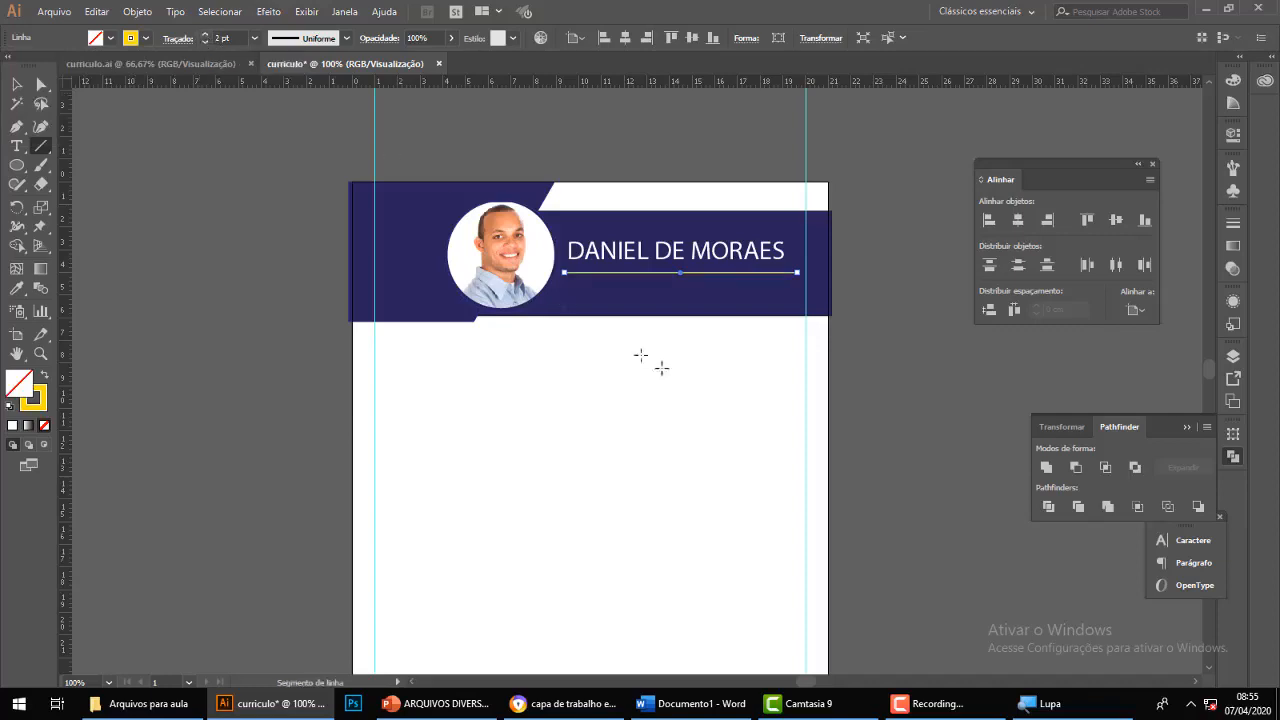
{"action": "left_click", "coordinate": [13, 88]}
{"action": "left_click", "coordinate": [615, 395]}
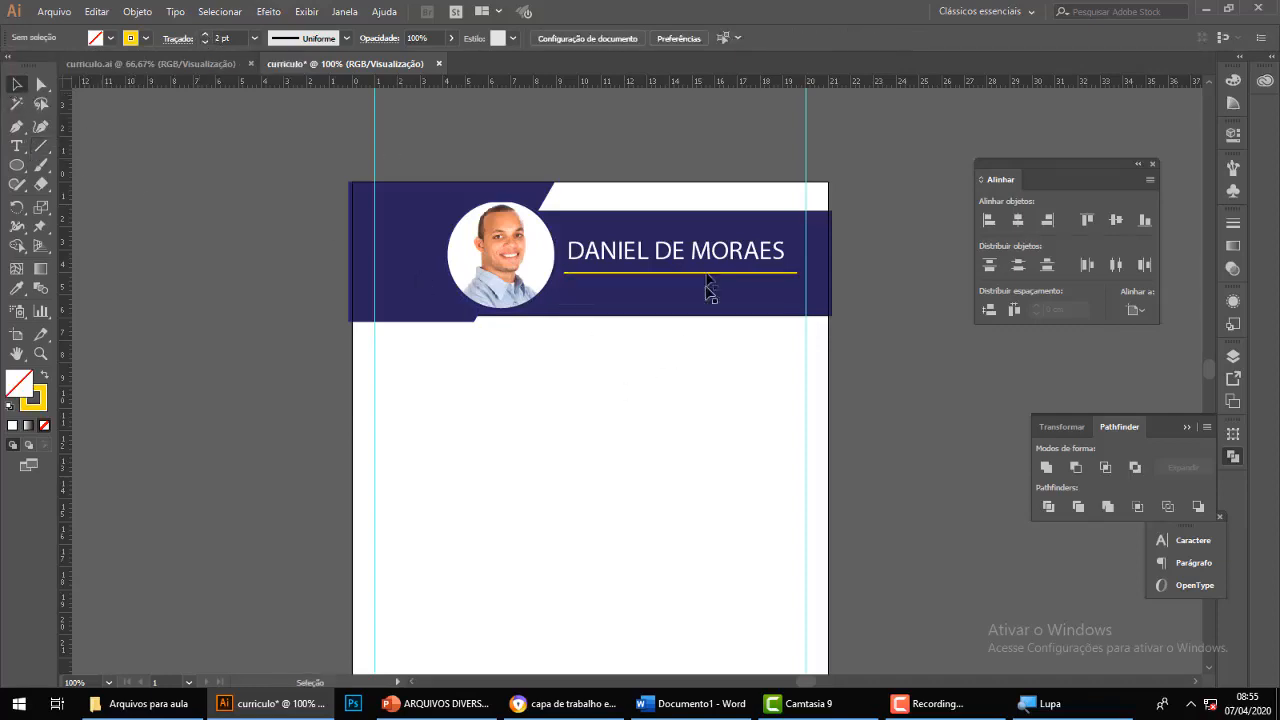
Nudge the yellow line up until it sits just beneath the name, and deselect it.
{"action": "left_click", "coordinate": [706, 272]}
{"action": "key", "text": "Up"}
{"action": "key", "text": "Up"}
{"action": "key", "text": "Up"}
{"action": "key", "text": "Up"}
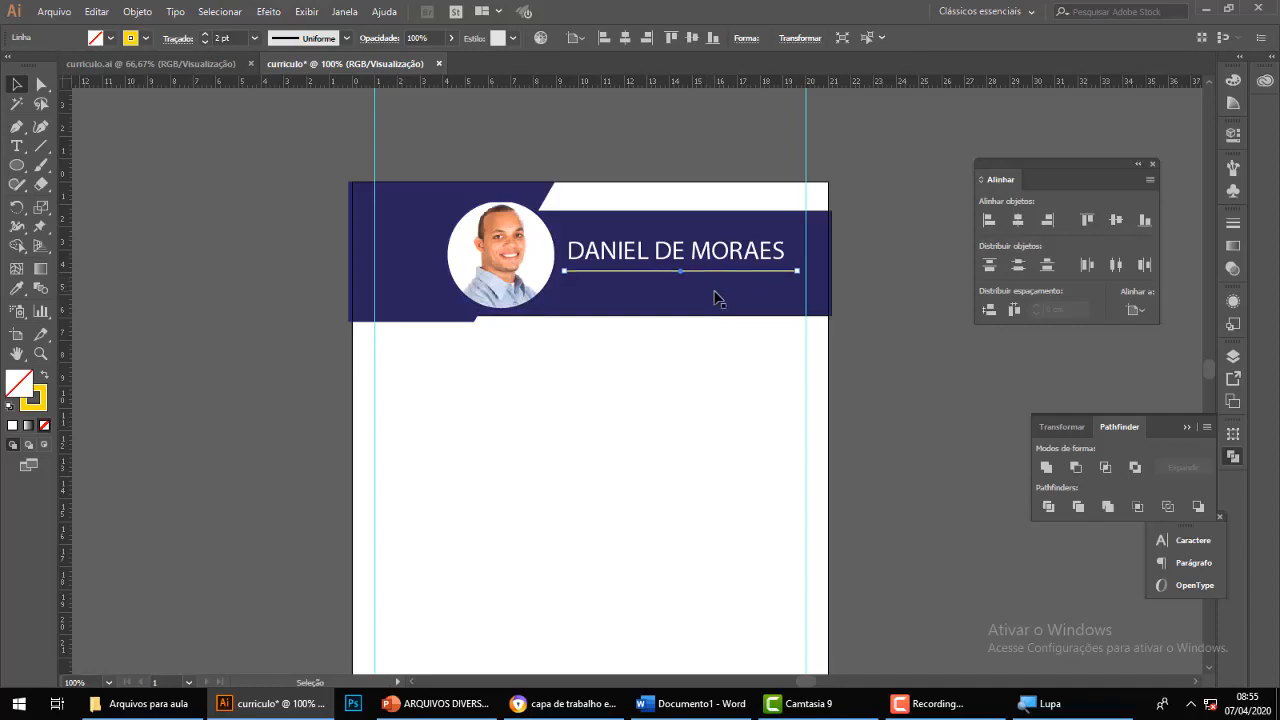
{"action": "key", "text": "Up"}
{"action": "key", "text": "Up"}
{"action": "key", "text": "Up"}
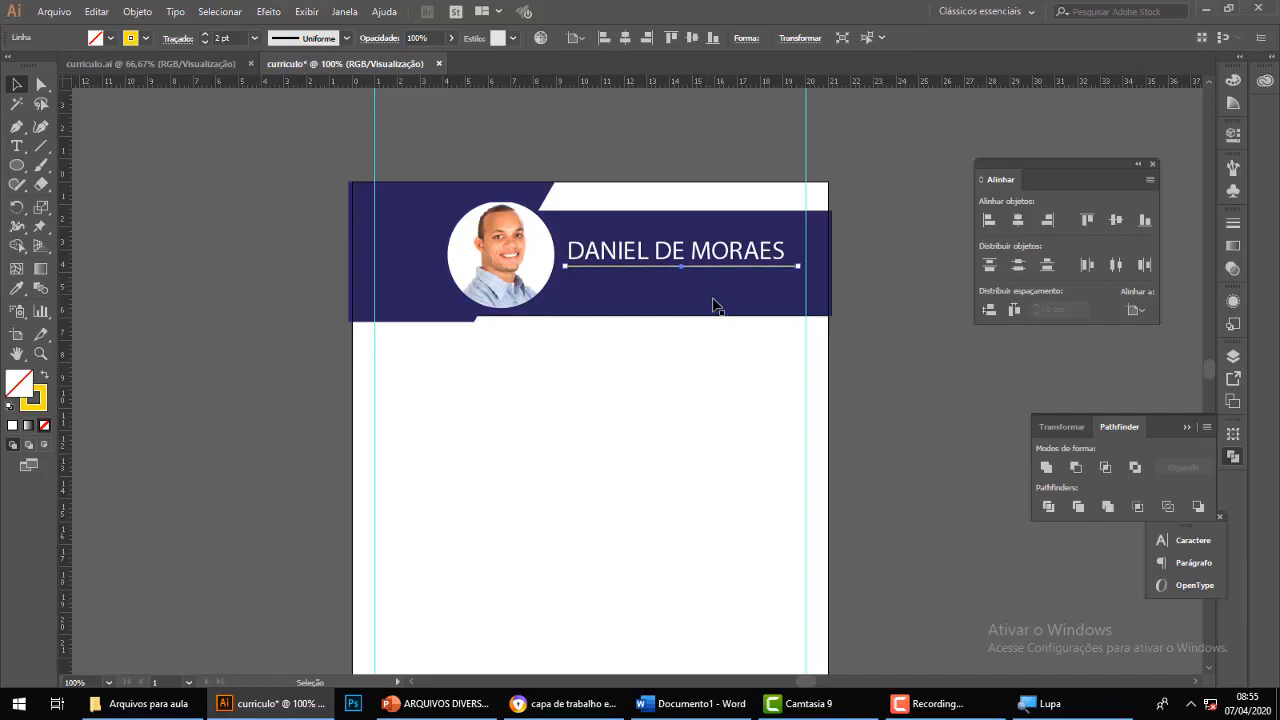
{"action": "left_click", "coordinate": [720, 463]}
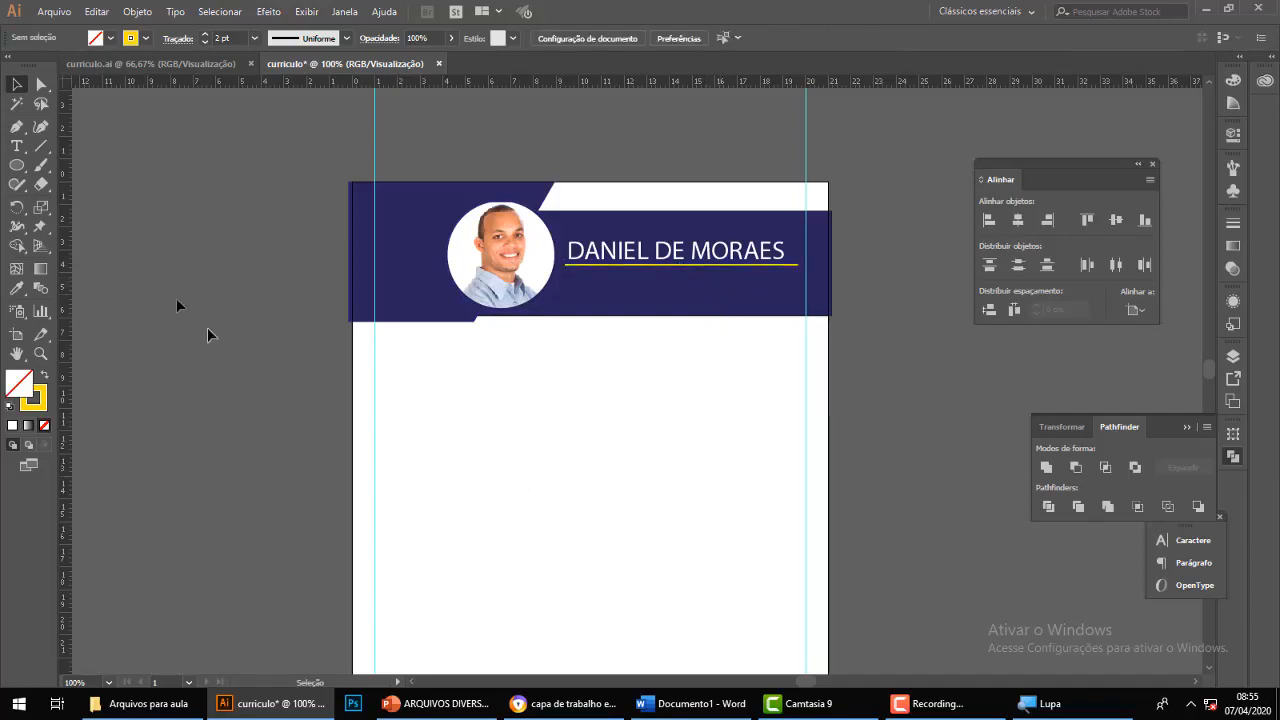
Add the text "professor e DI" beneath the yellow underline, matching the name's white Myriad Pro style at 31.14 pt.
{"action": "left_click", "coordinate": [18, 148]}
{"action": "left_click", "coordinate": [569, 282]}
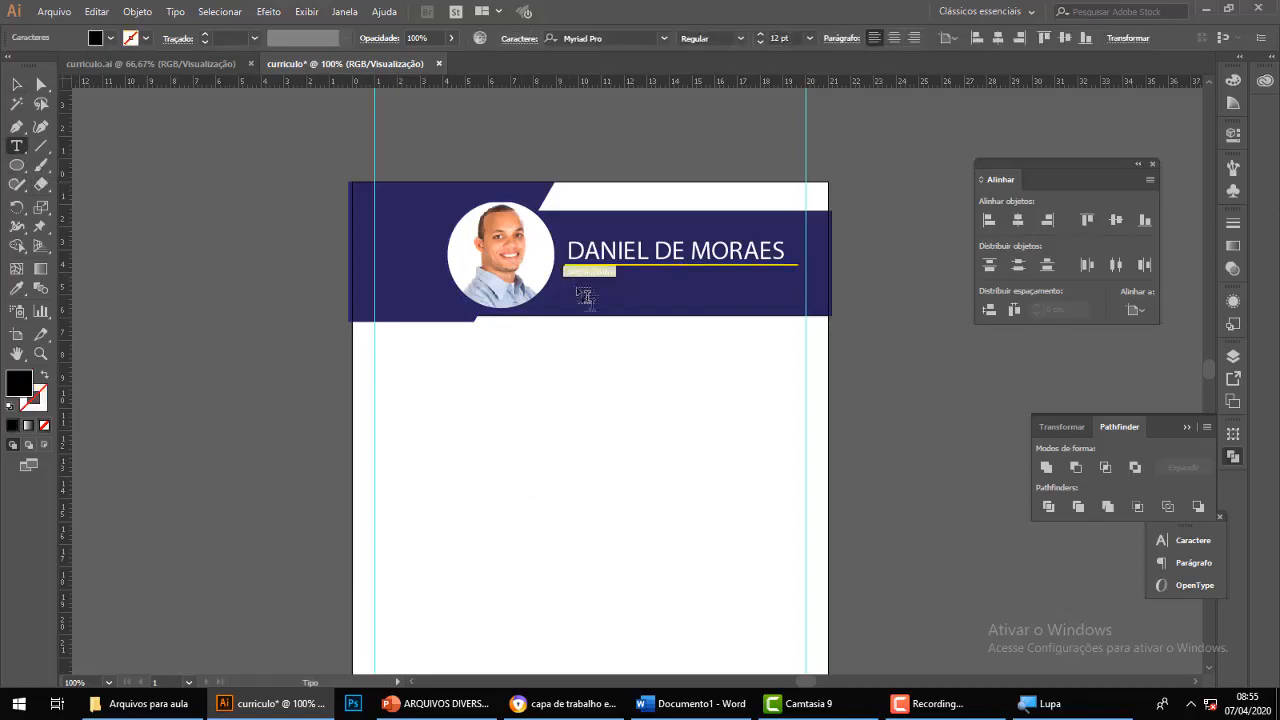
{"action": "key", "text": "BackSpace"}
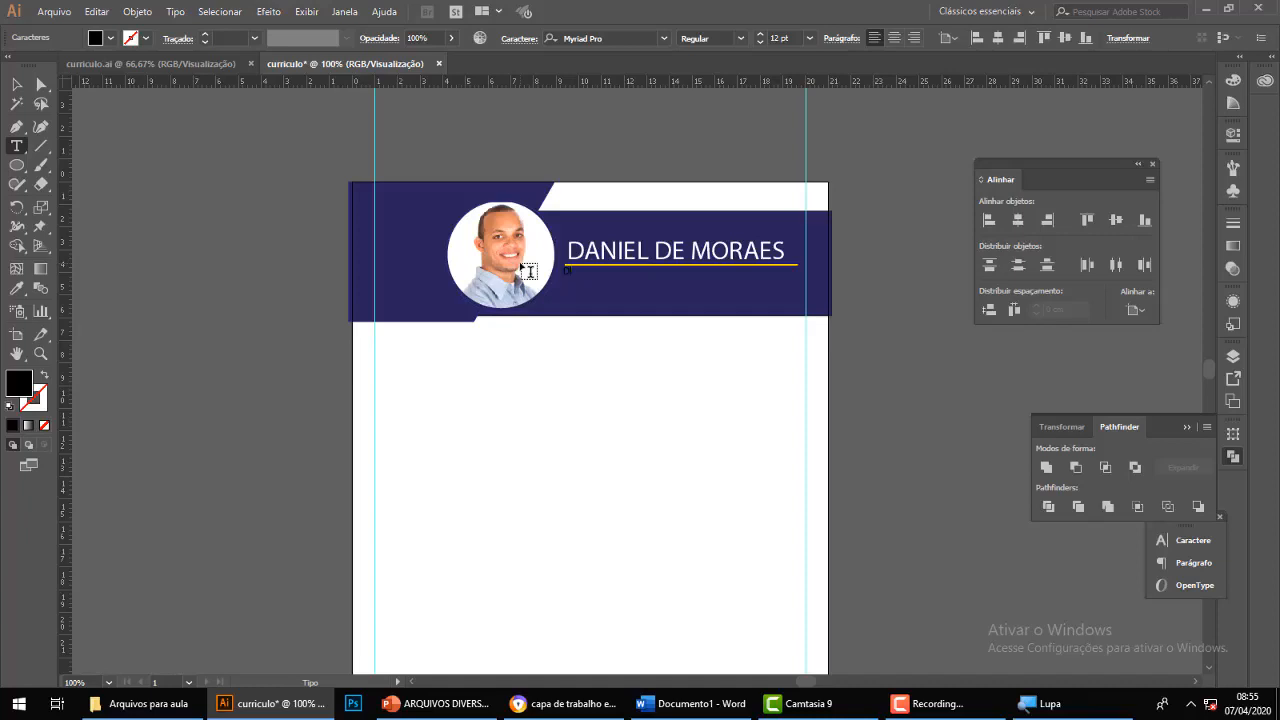
{"action": "type", "text": "profess"}
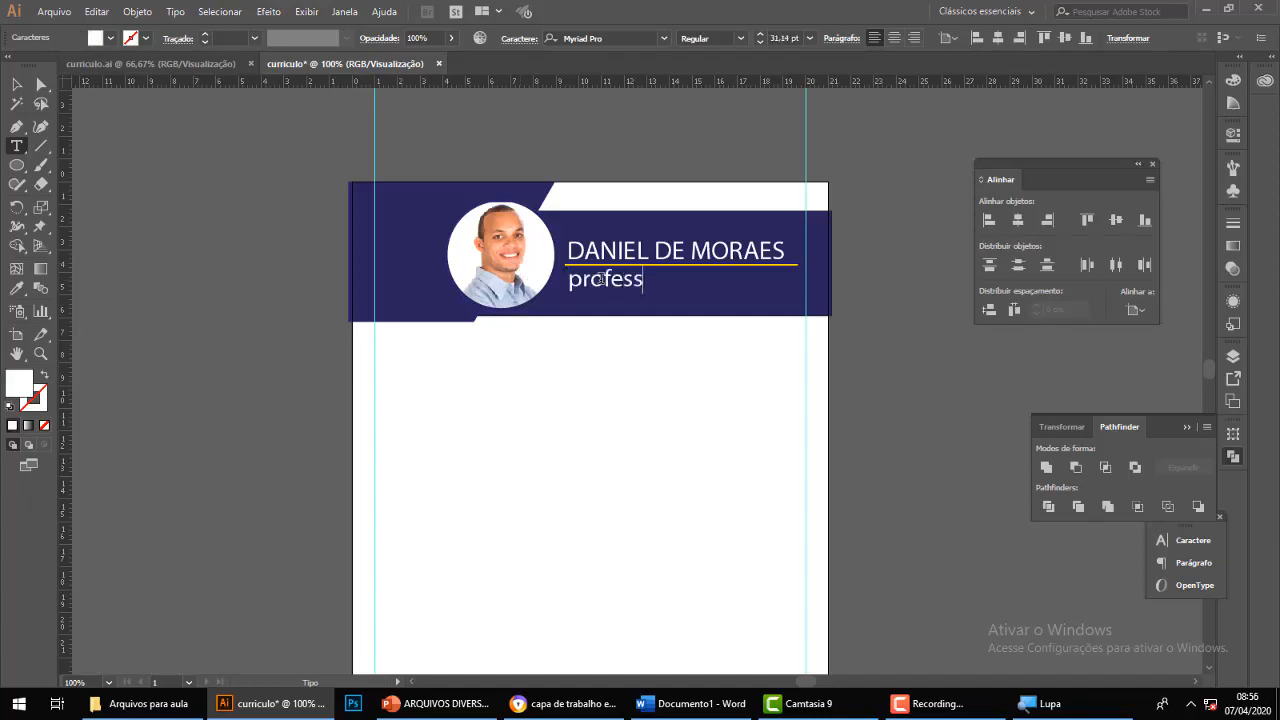
{"action": "type", "text": "or e DI"}
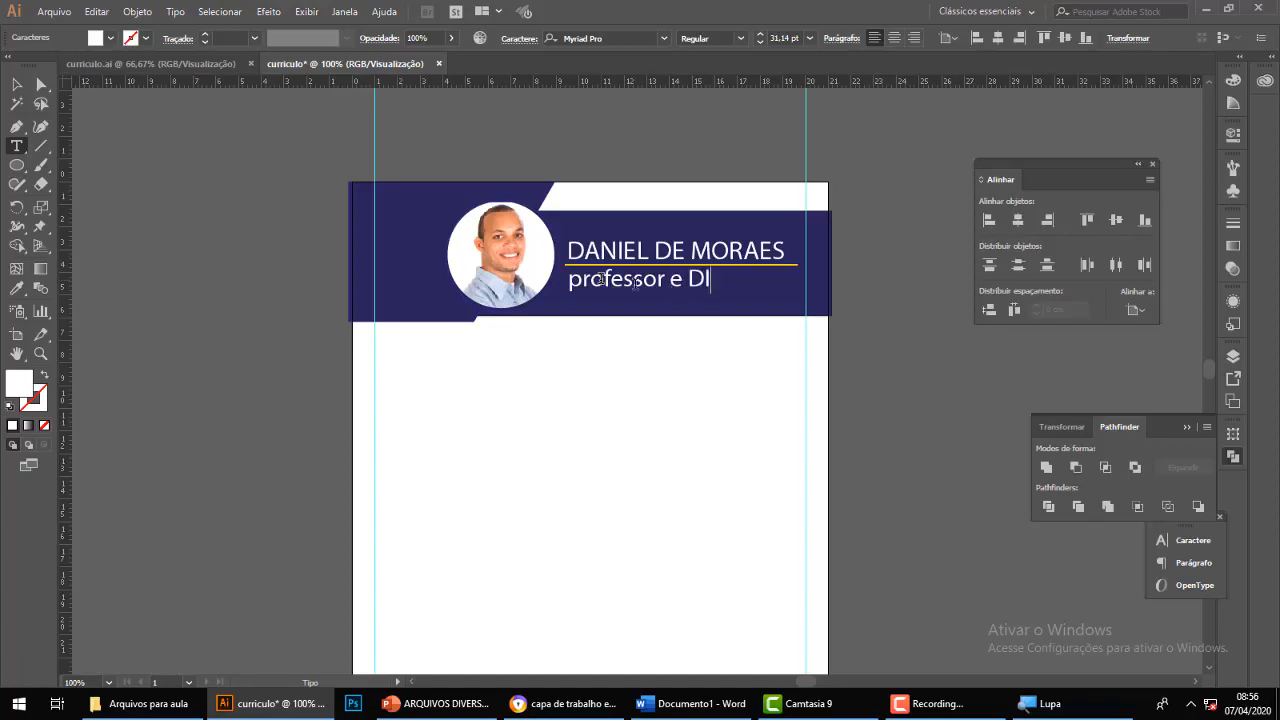
{"action": "left_click", "coordinate": [16, 84]}
{"action": "left_click", "coordinate": [530, 440]}
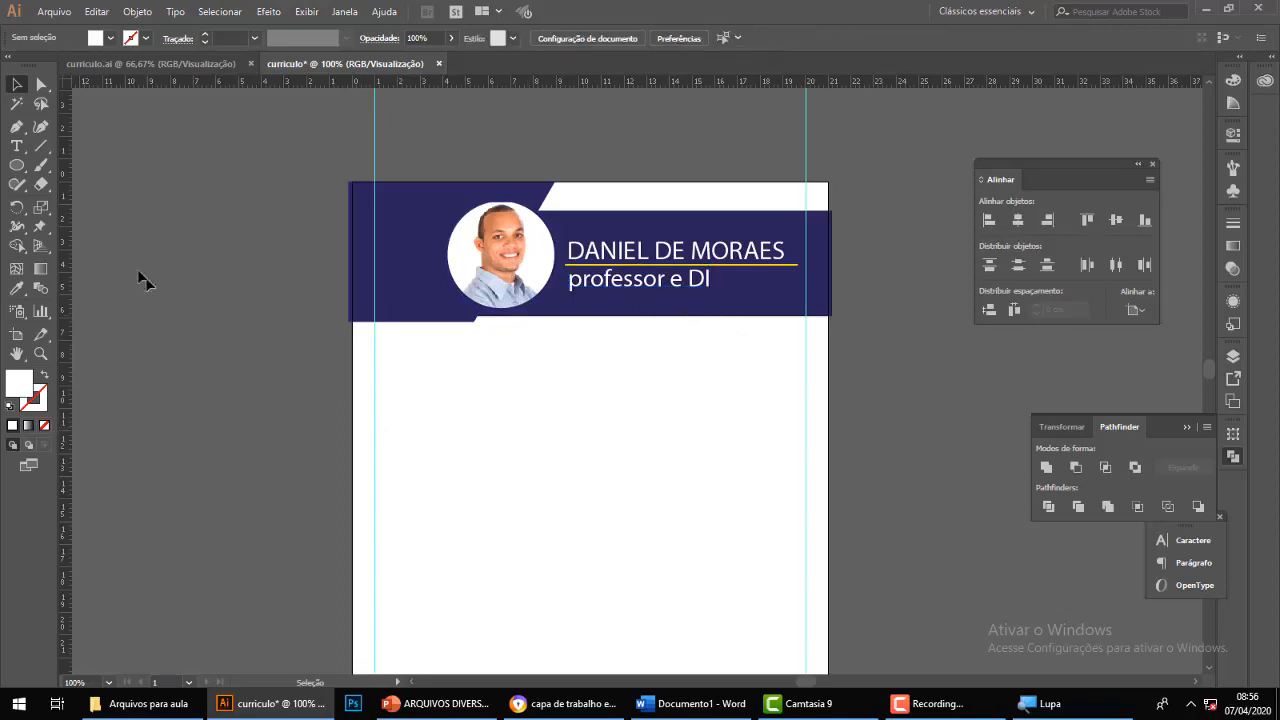
Retype "professor e" in capitals so the profession line reads "PROFESSOR E DI".
{"action": "left_click", "coordinate": [16, 146]}
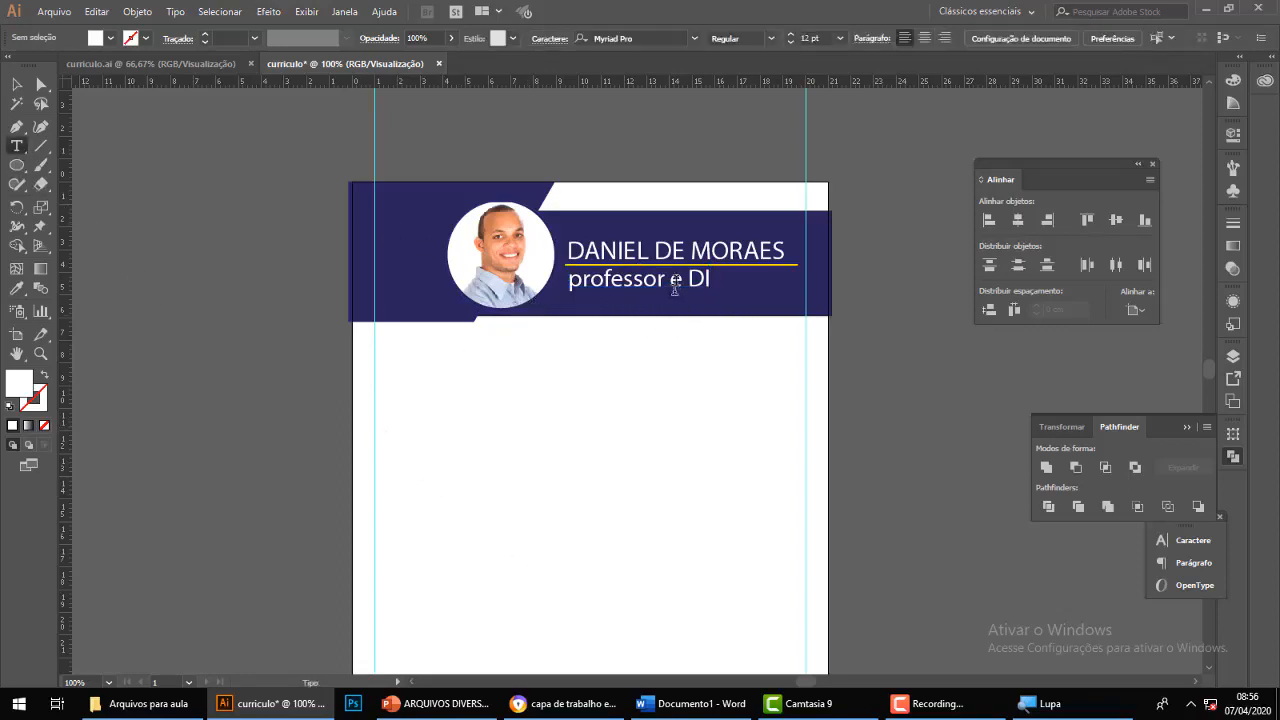
{"action": "left_click_drag", "start_coordinate": [683, 279], "coordinate": [512, 287]}
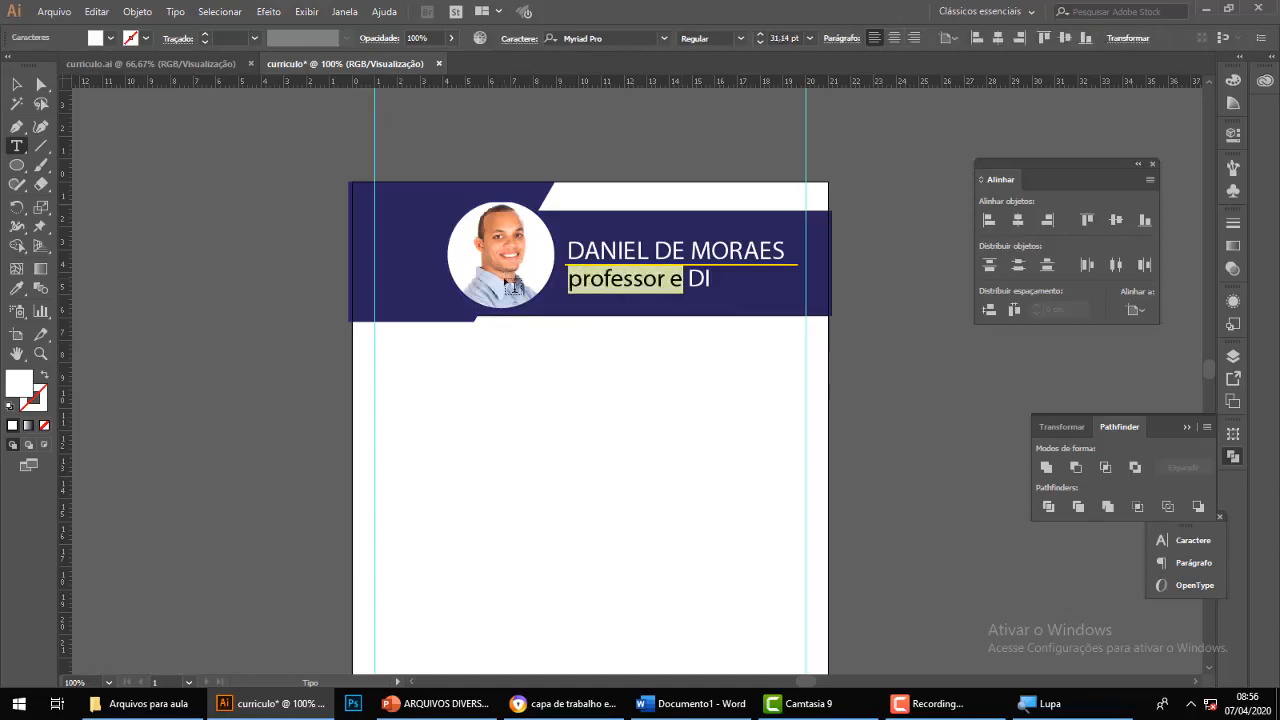
{"action": "type", "text": "PROFE"}
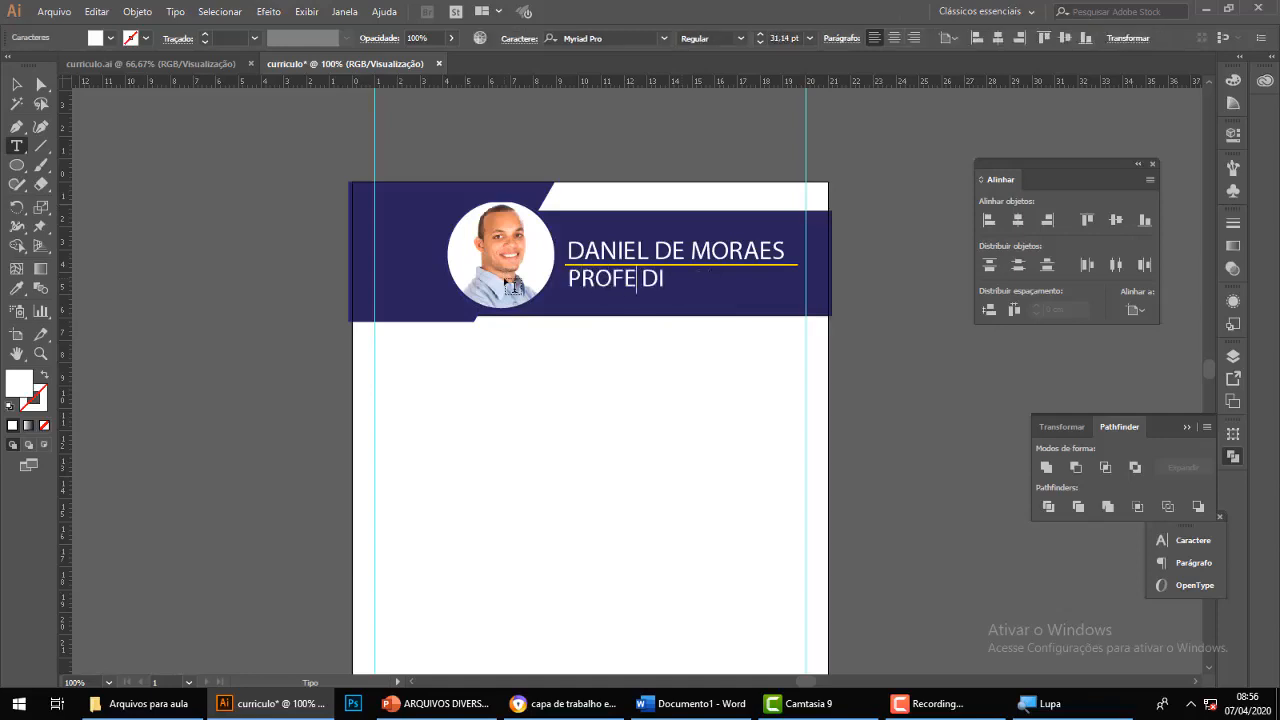
{"action": "type", "text": "SSOR"}
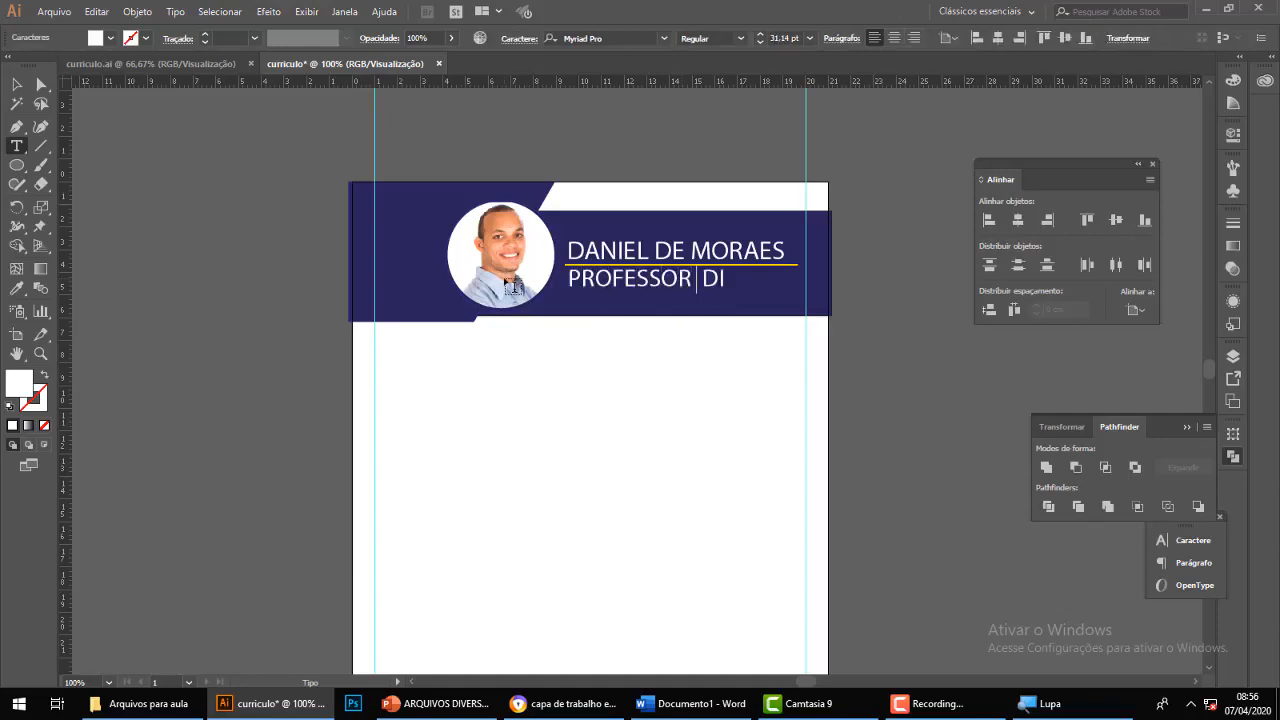
{"action": "type", "text": " E"}
{"action": "left_click", "coordinate": [16, 84]}
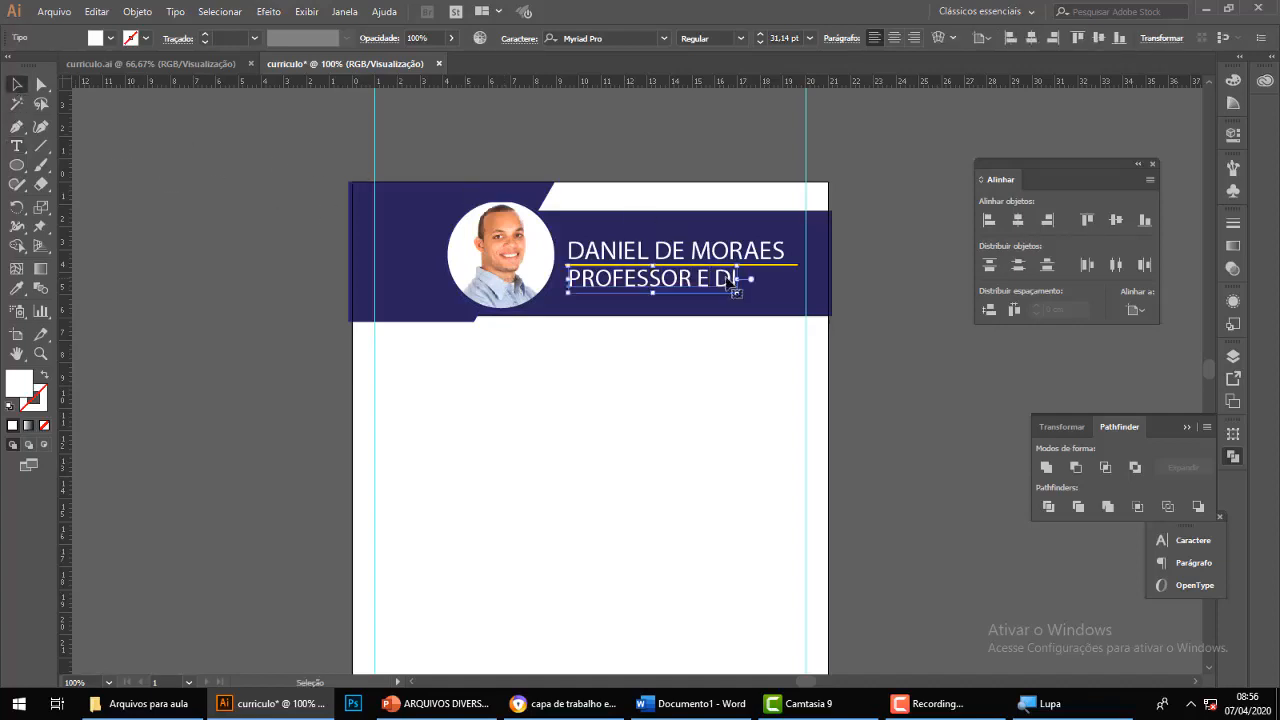
Scale the profession line down proportionally to about 23.15 pt, aligned with the start of the name, and deselect it.
{"action": "left_click_drag", "start_coordinate": [737, 265], "coordinate": [692, 271]}
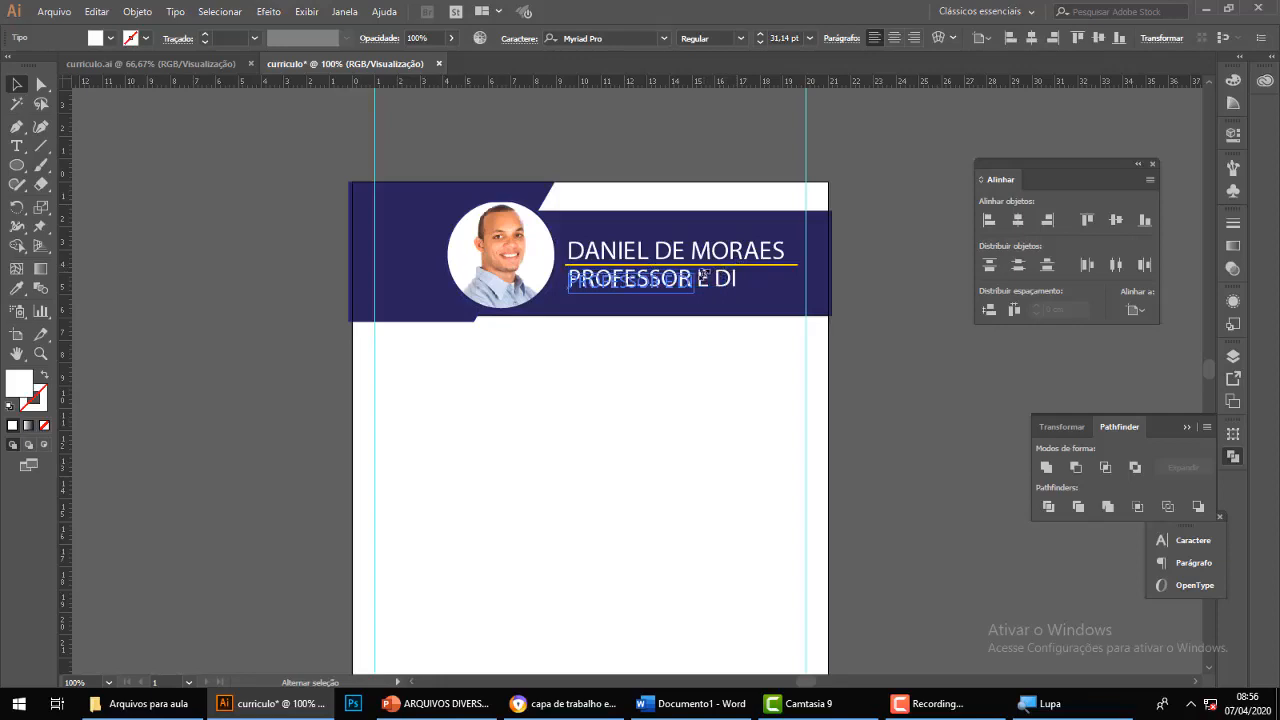
{"action": "left_click", "coordinate": [710, 396]}
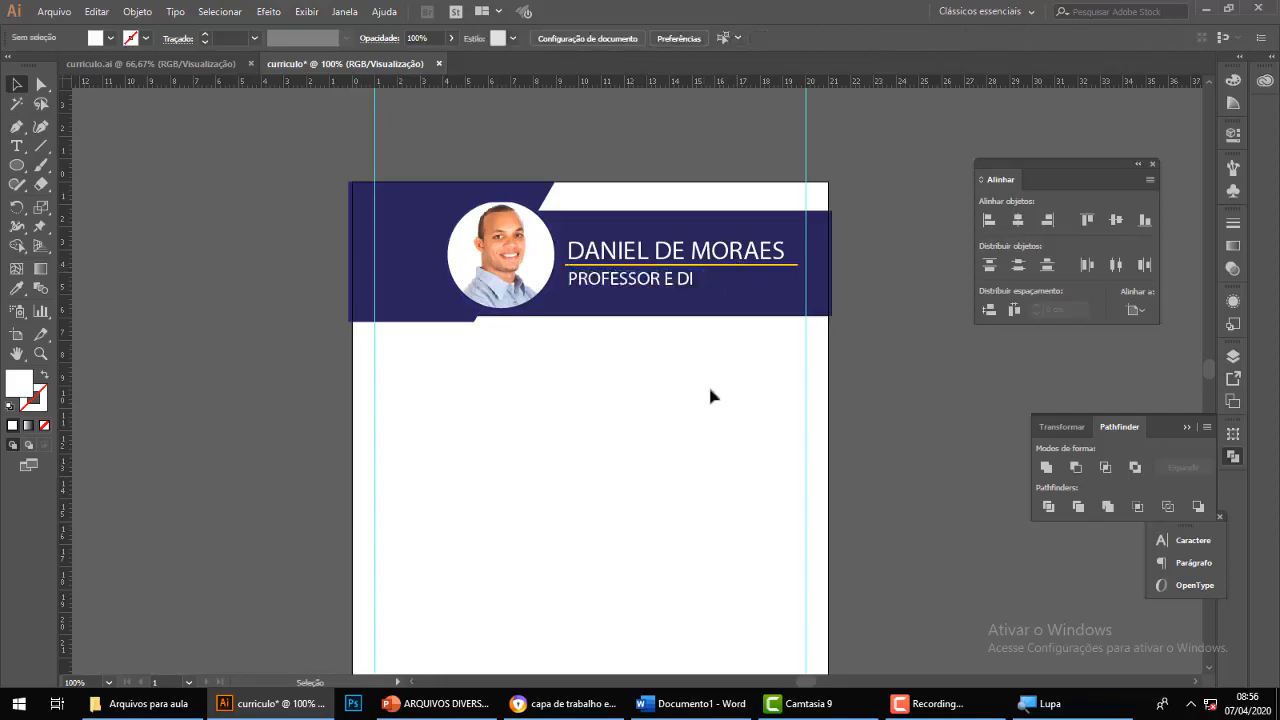
{"action": "left_click", "coordinate": [648, 279]}
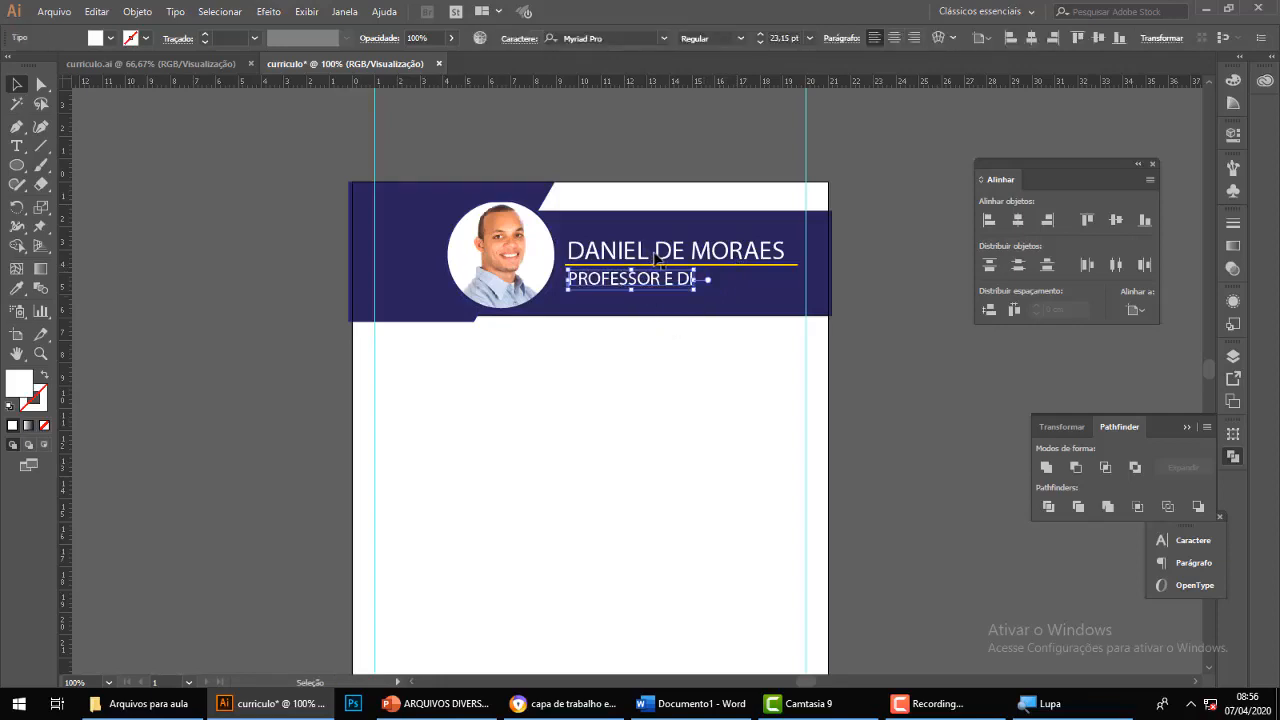
{"action": "left_click", "coordinate": [690, 254]}
{"action": "left_click", "coordinate": [646, 434]}
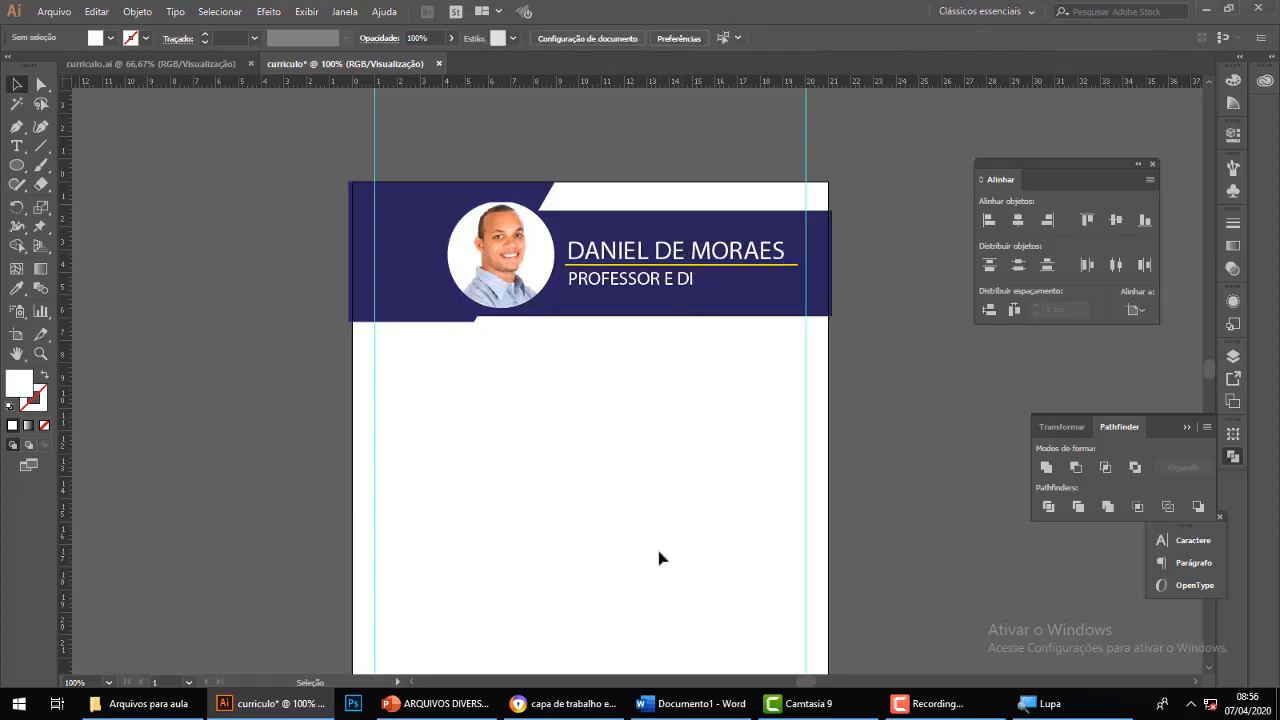
Consult the section layout in curriculo.ai, and draw a page-wide rectangle about 21.06 × 4.76 cm below the new résumé's header banner.
{"action": "key", "text": "alt+Tab"}
{"action": "key", "text": "alt+Tab"}
{"action": "left_click", "coordinate": [195, 66]}
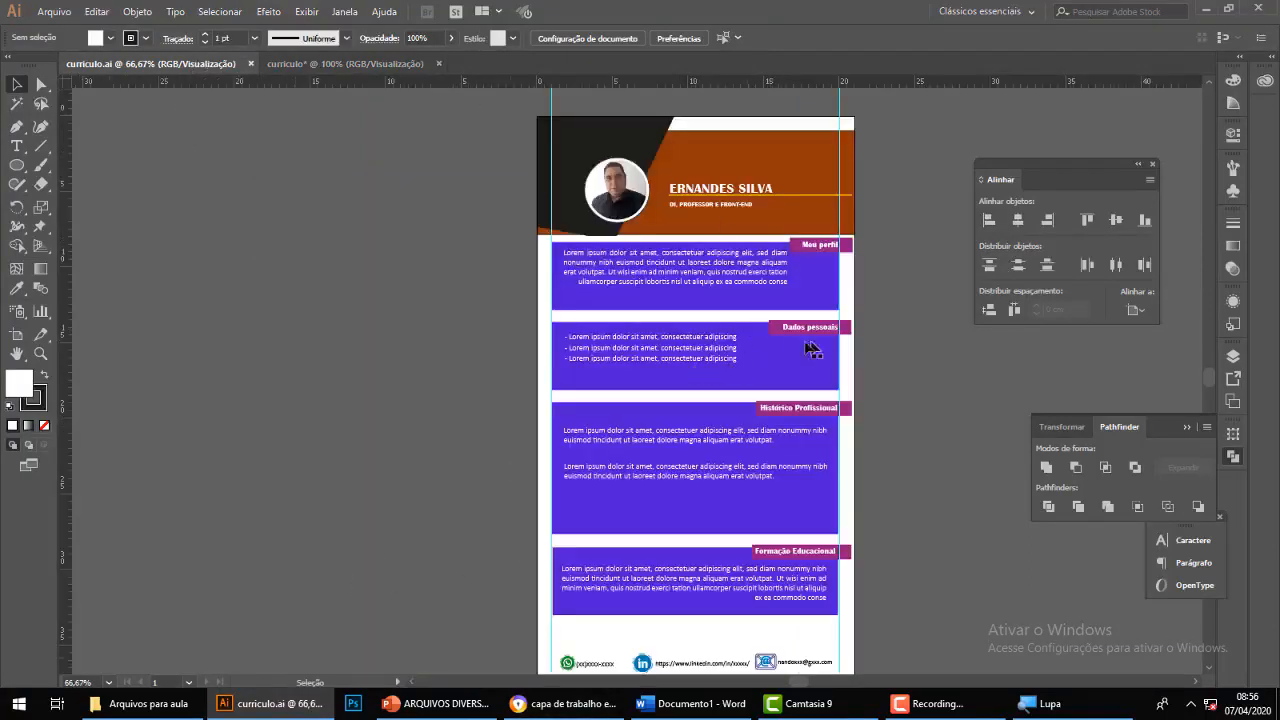
{"action": "left_click", "coordinate": [357, 66]}
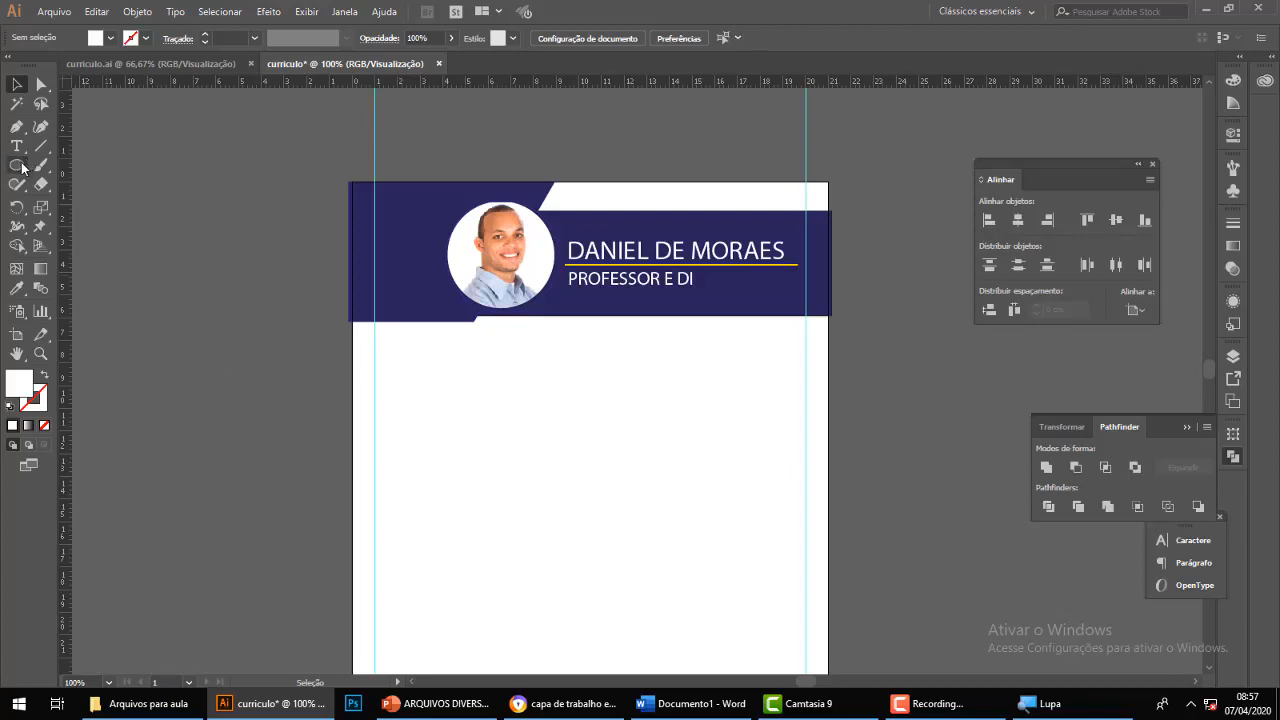
{"action": "left_click_drag", "start_coordinate": [17, 166], "coordinate": [85, 176]}
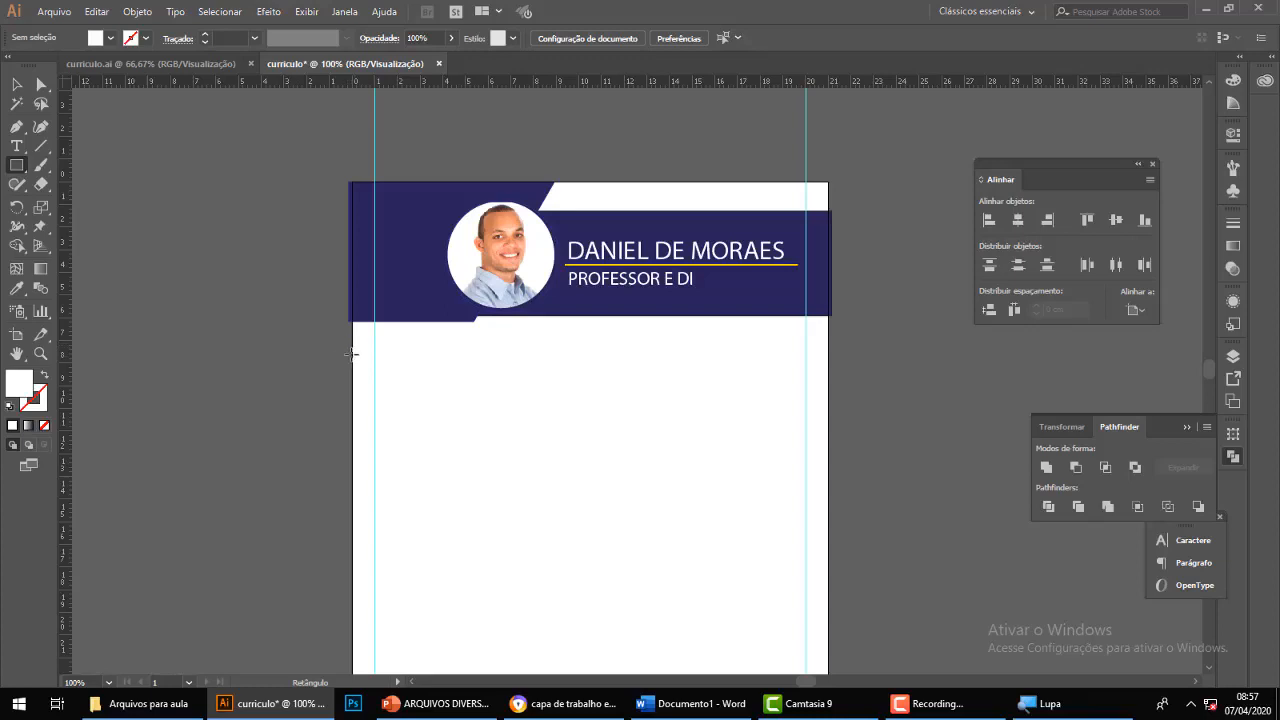
{"action": "left_click_drag", "start_coordinate": [352, 353], "coordinate": [828, 461]}
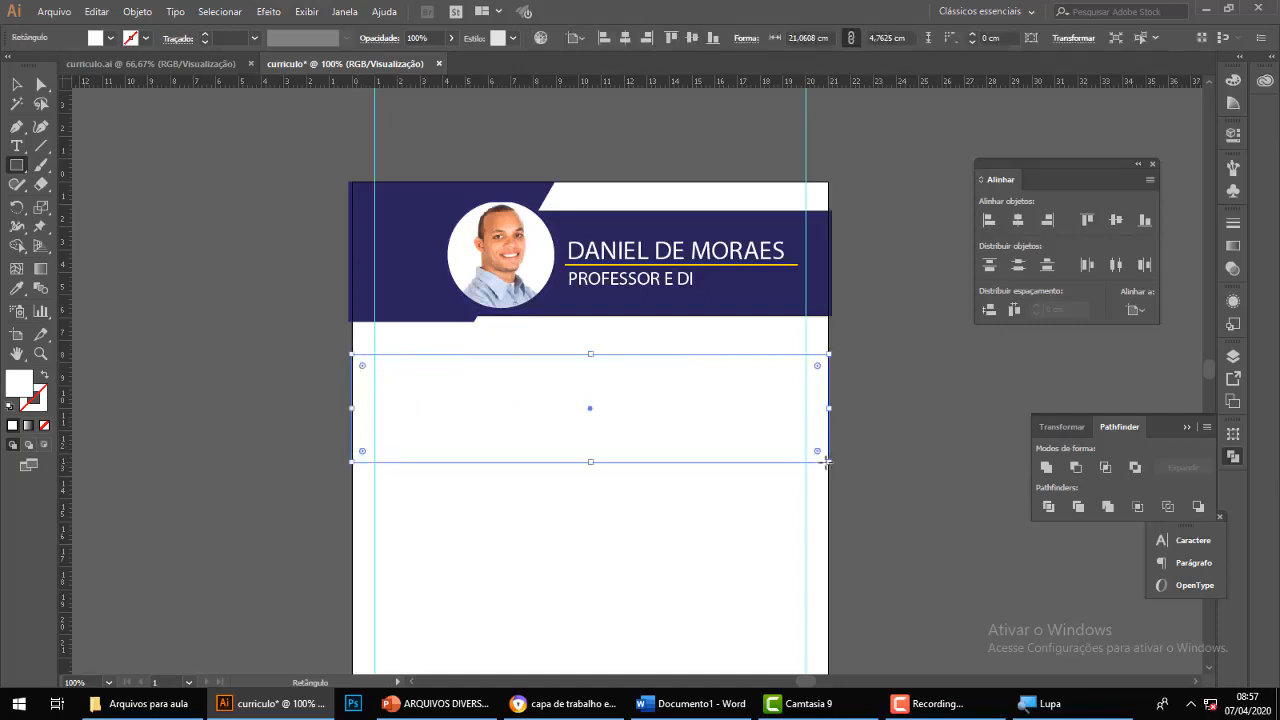
Fill the page-wide rectangle with a blue slightly lighter than the header banner and deselect it.
{"action": "left_click", "coordinate": [110, 38]}
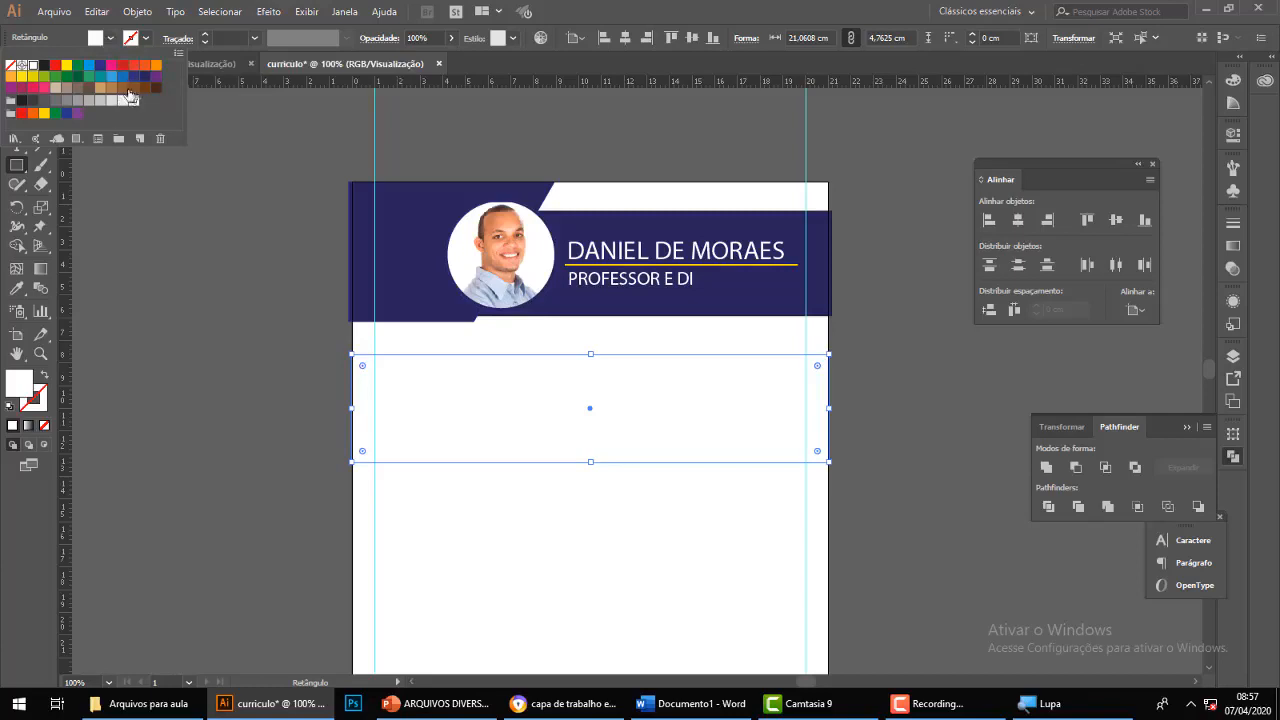
{"action": "left_click", "coordinate": [134, 76]}
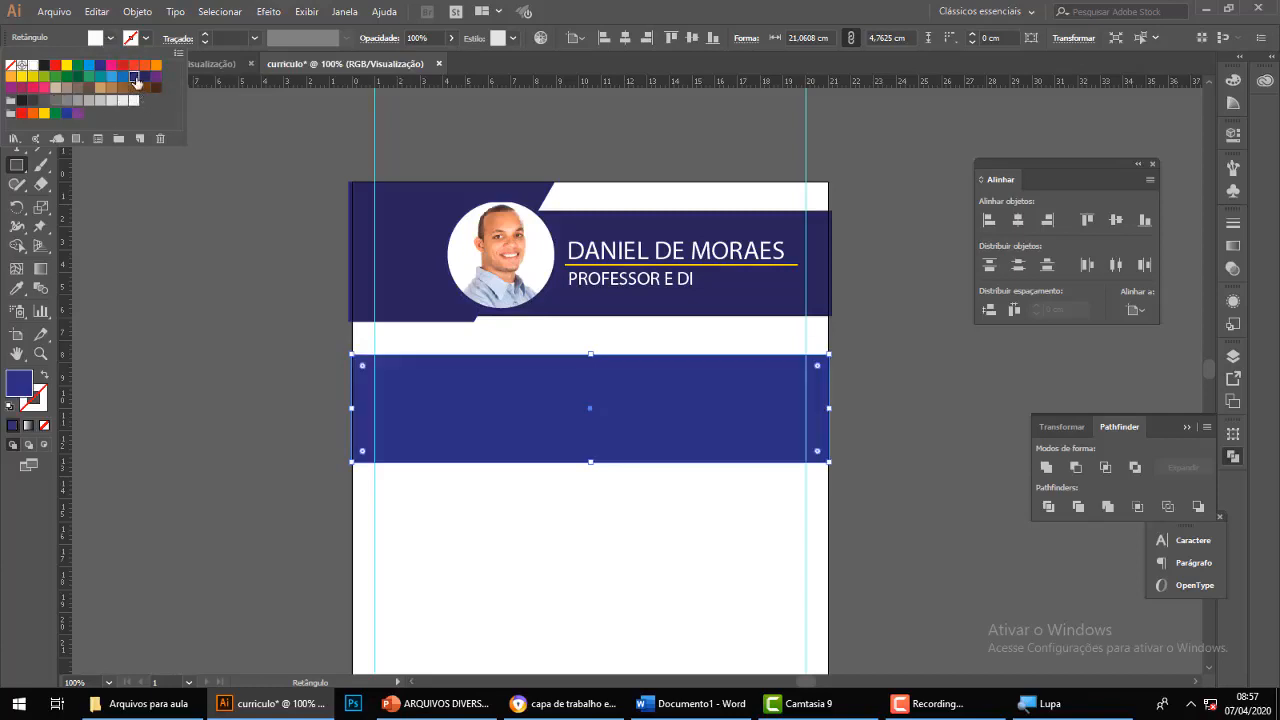
{"action": "key", "text": "Escape"}
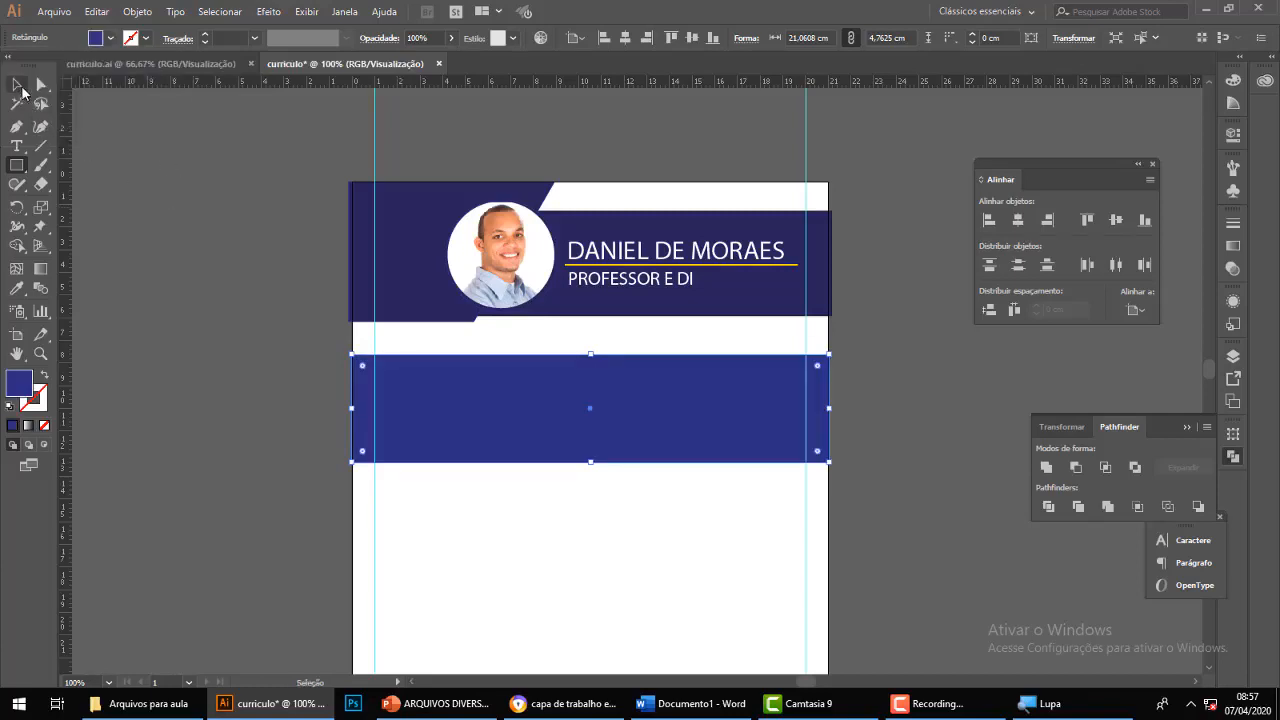
{"action": "key", "text": "v"}
{"action": "left_click", "coordinate": [227, 237]}
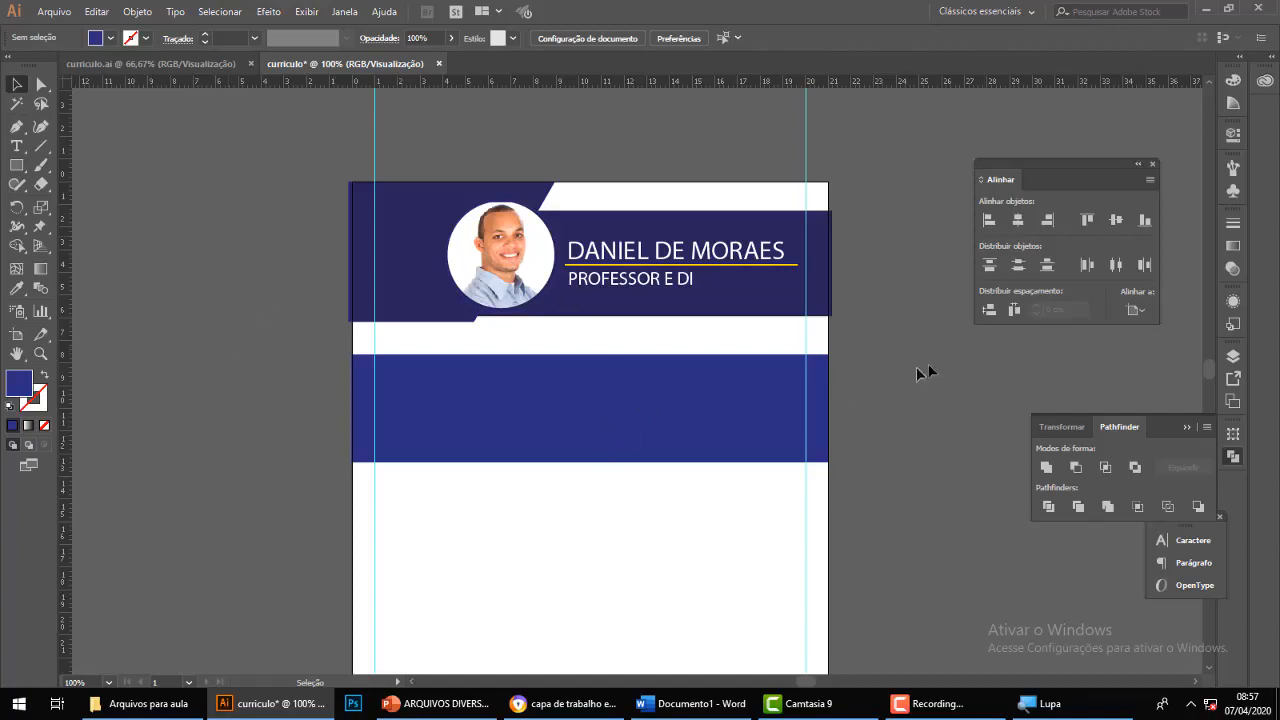
{"action": "scroll", "coordinate": [897, 367], "scroll_direction": "down", "scroll_amount": 2}
{"action": "left_click", "coordinate": [524, 350]}
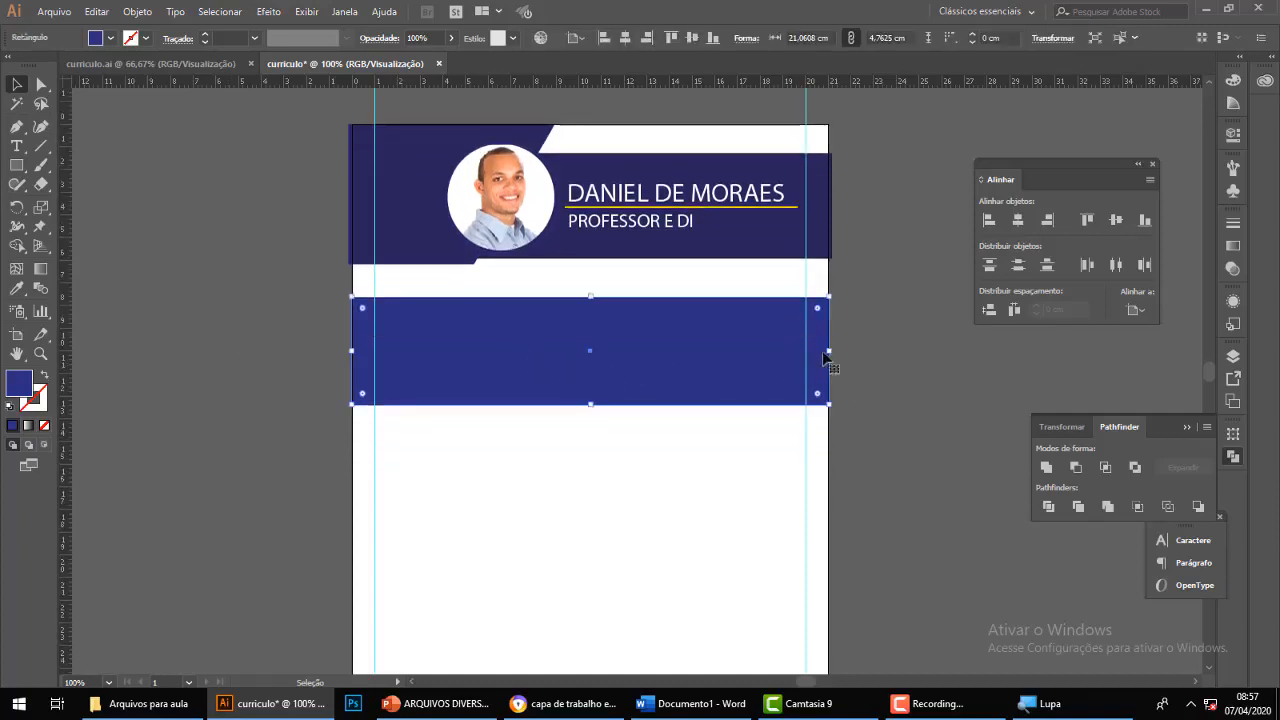
{"action": "left_click_drag", "start_coordinate": [828, 351], "coordinate": [829, 383]}
{"action": "scroll", "coordinate": [736, 460], "scroll_direction": "down", "scroll_amount": 2}
{"action": "scroll", "coordinate": [693, 490], "scroll_direction": "down", "scroll_amount": 2}
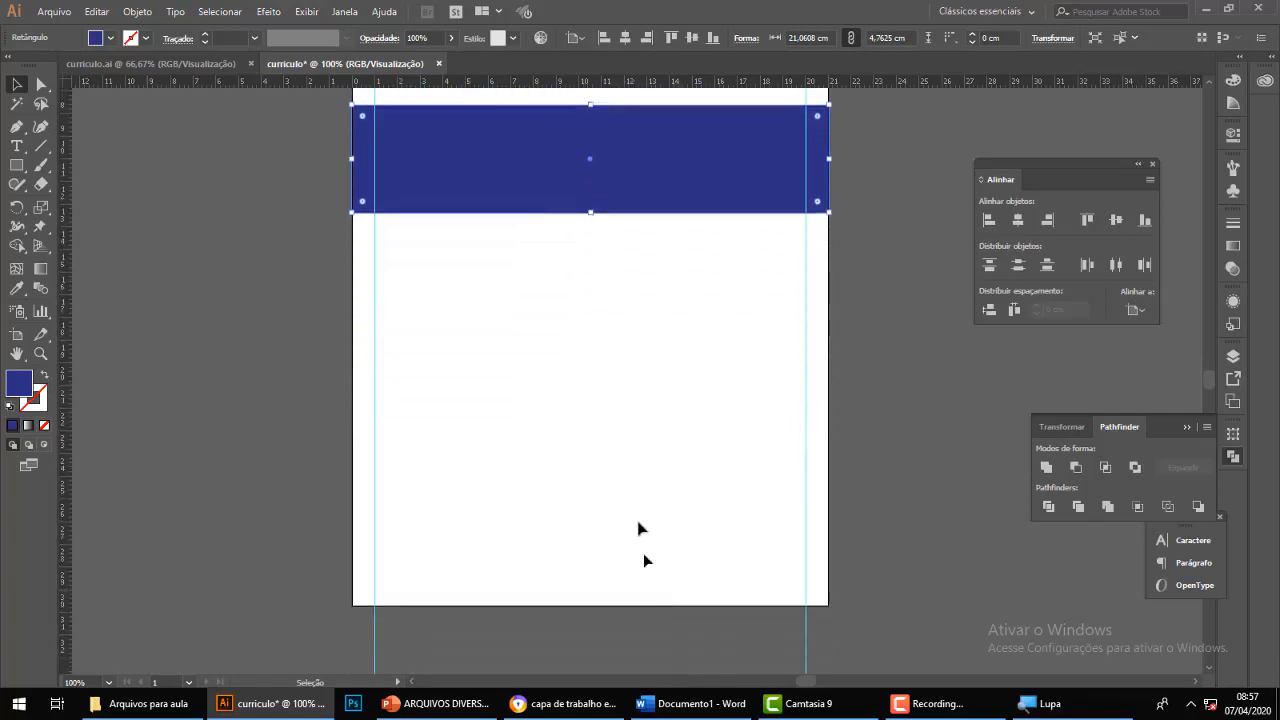
{"action": "scroll", "coordinate": [600, 530], "scroll_direction": "up", "scroll_amount": 2}
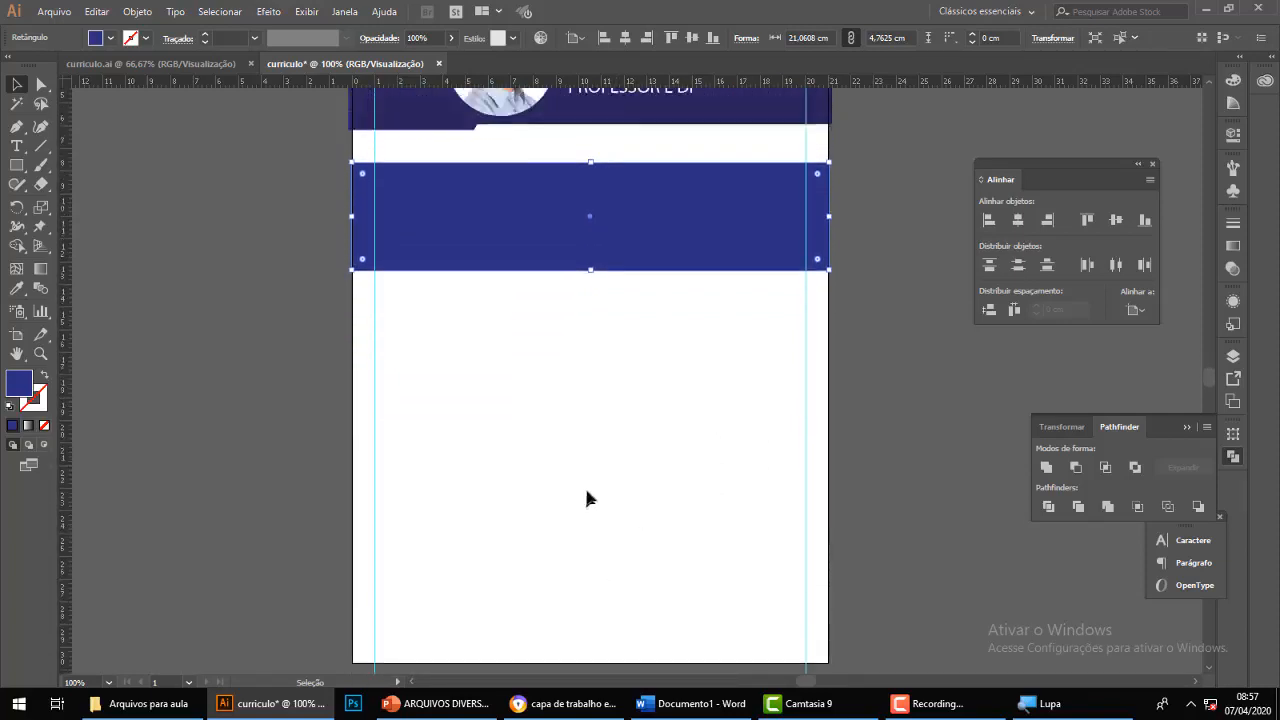
{"action": "left_click", "coordinate": [650, 382]}
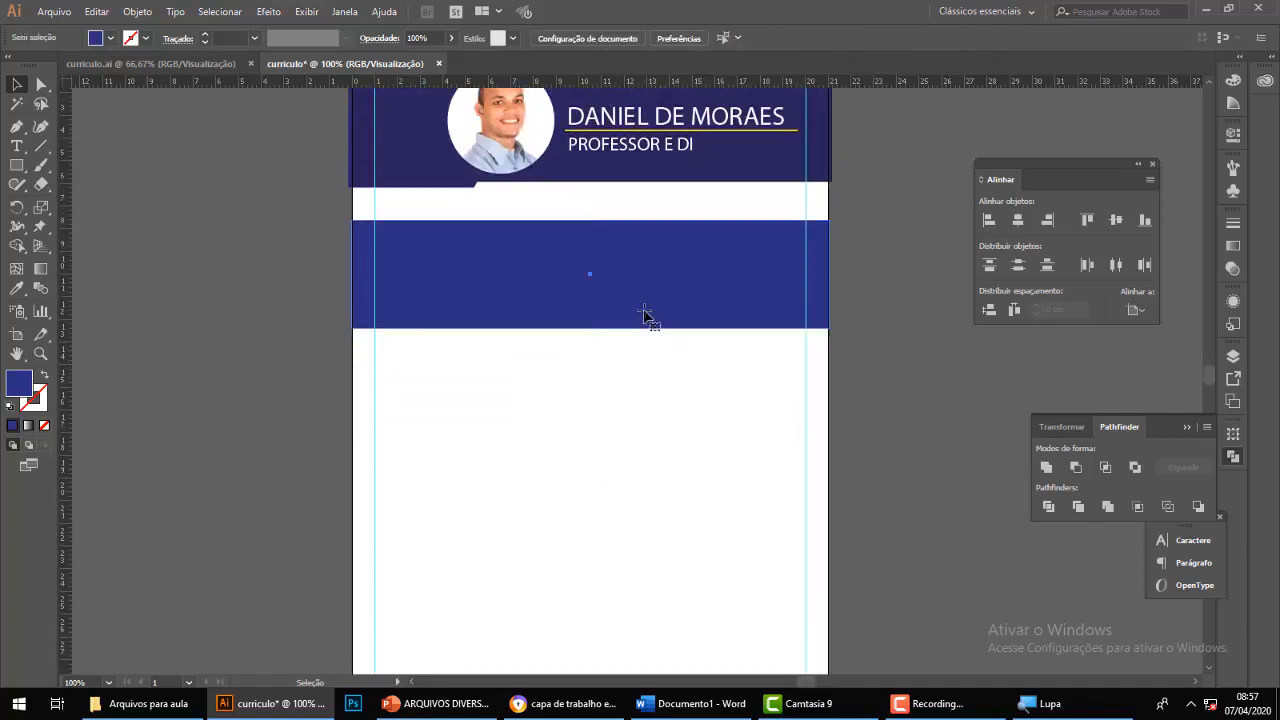
Reduce the opacity of the page-wide blue rectangle to 29% and deselect it.
{"action": "left_click", "coordinate": [645, 316]}
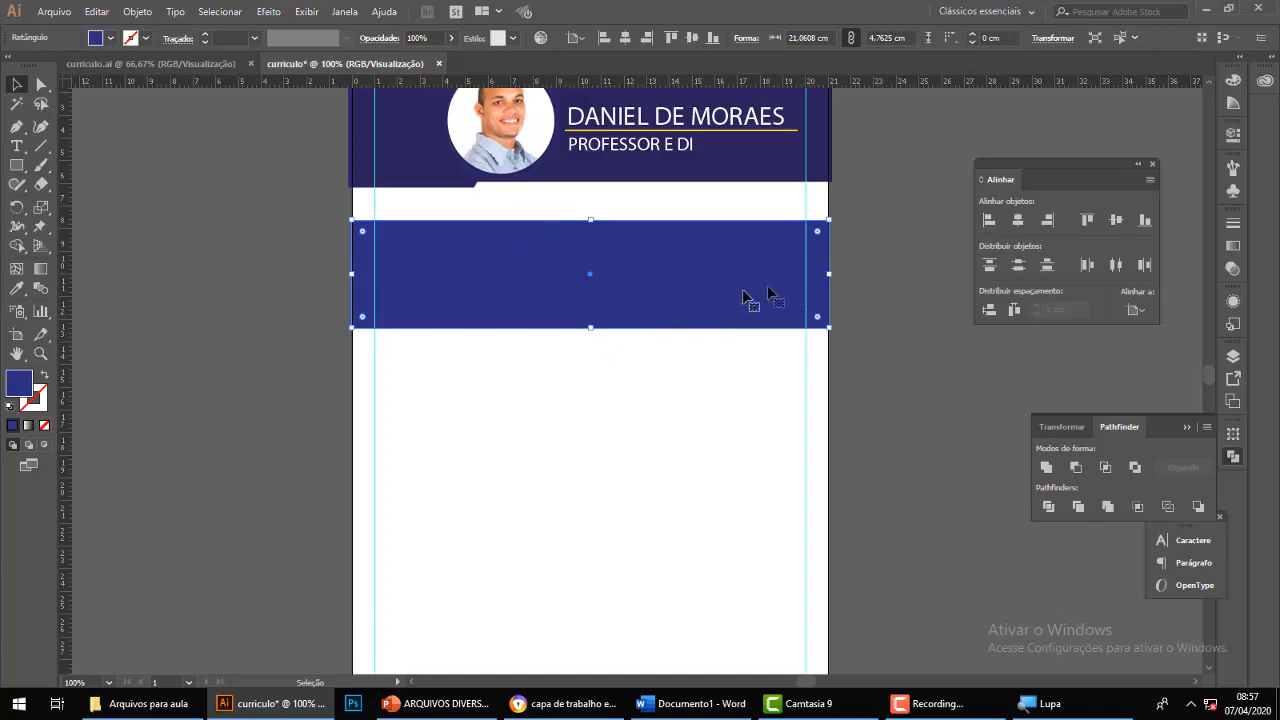
{"action": "left_click", "coordinate": [451, 39]}
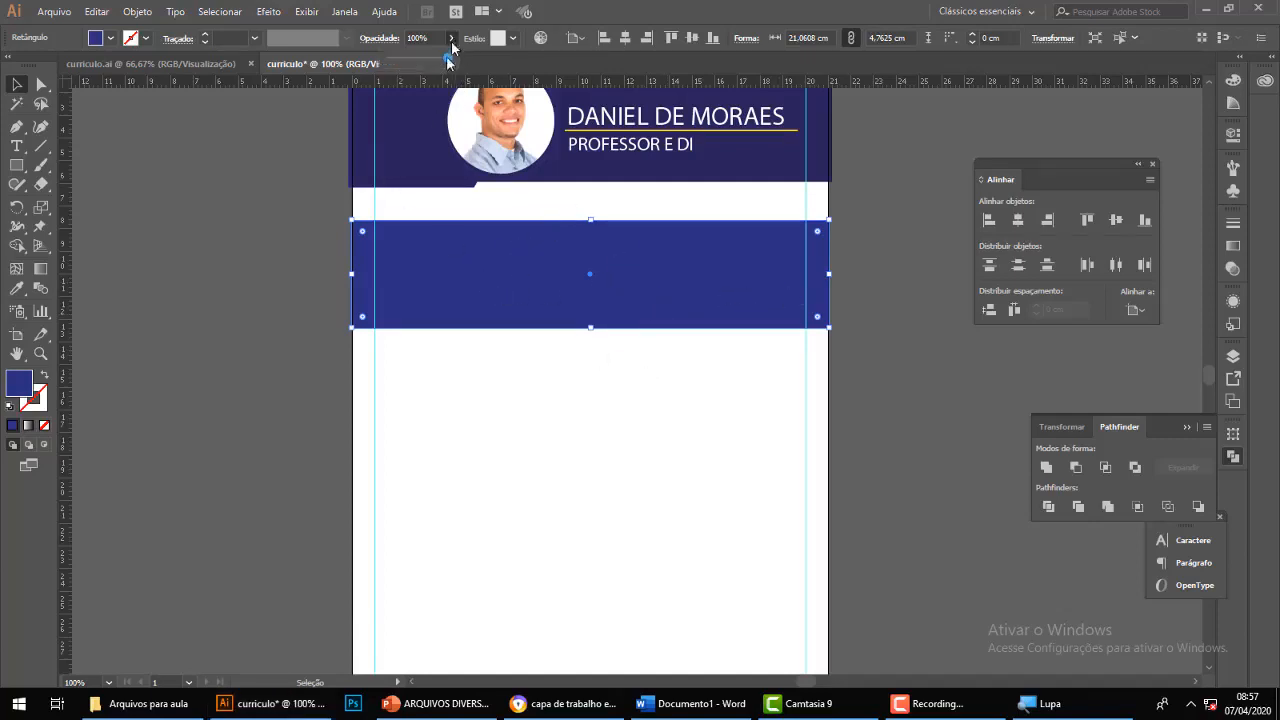
{"action": "left_click_drag", "start_coordinate": [447, 60], "coordinate": [408, 68]}
{"action": "left_click", "coordinate": [495, 368]}
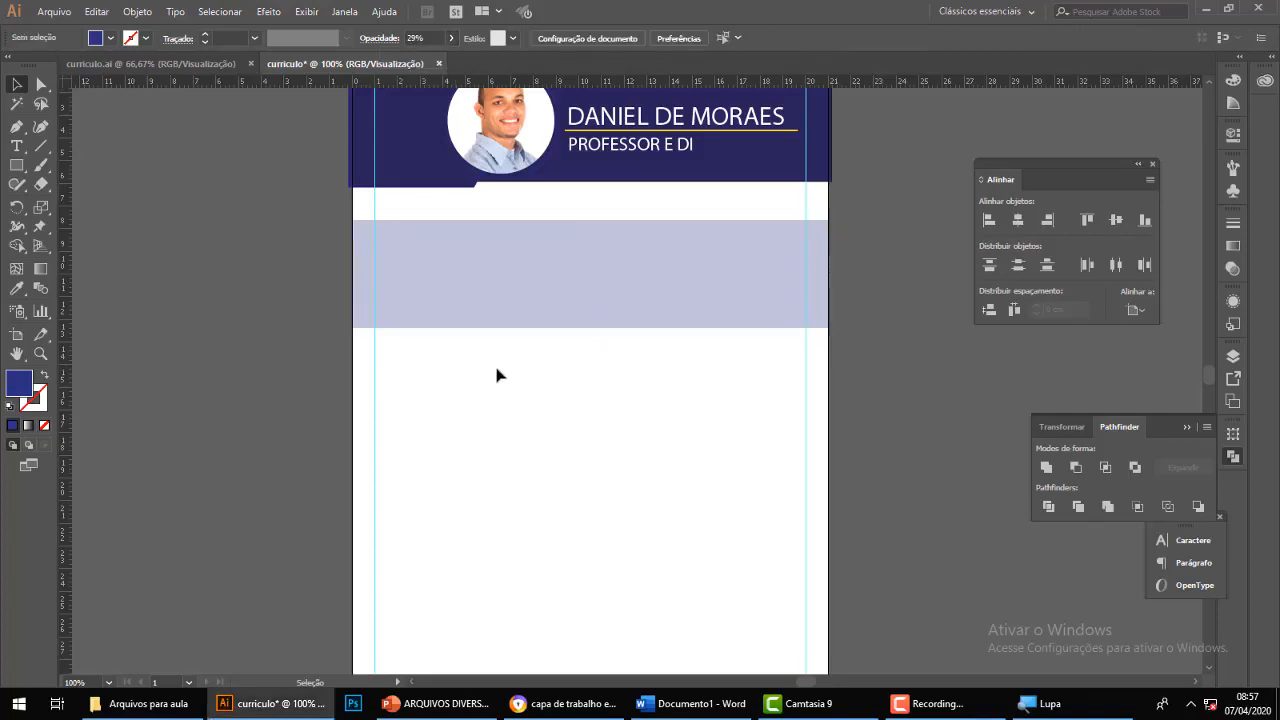
Draw a solid blue title rectangle about 5.47 × 1.52 cm overlapping the pale block's upper edge, flush with the page's right side.
{"action": "scroll", "coordinate": [557, 387], "scroll_direction": "up", "scroll_amount": 1}
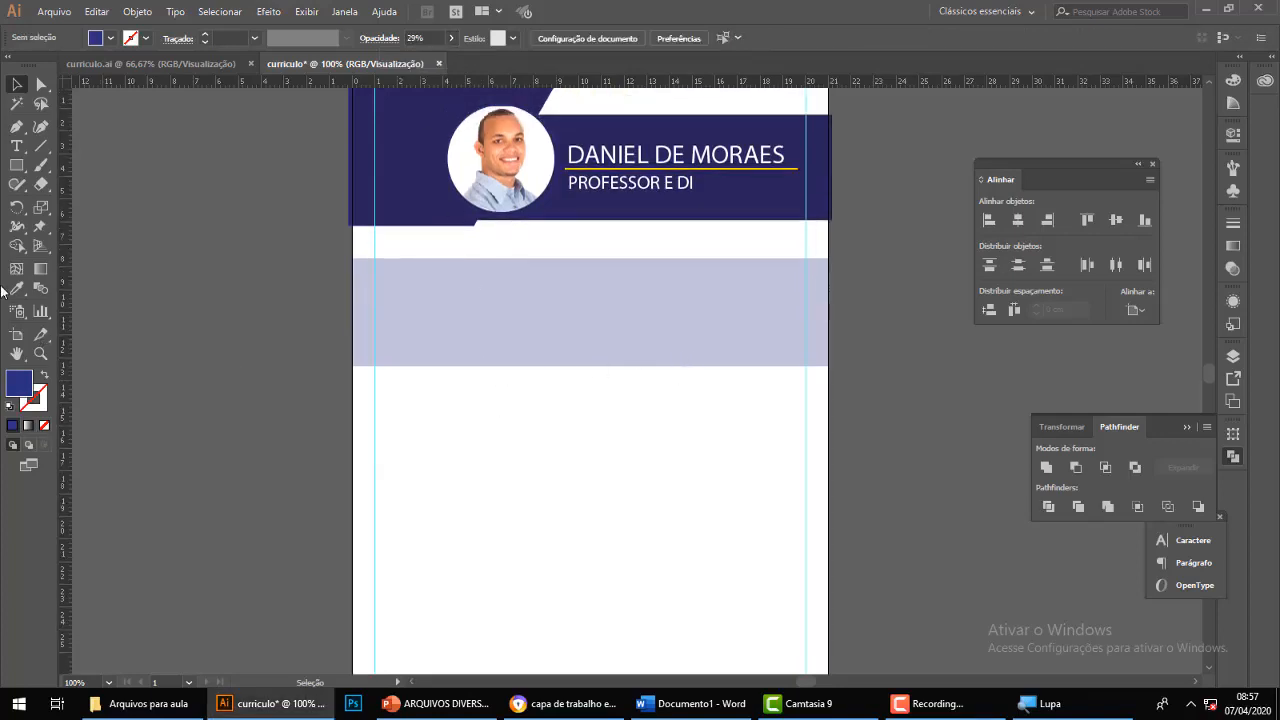
{"action": "left_click", "coordinate": [18, 169]}
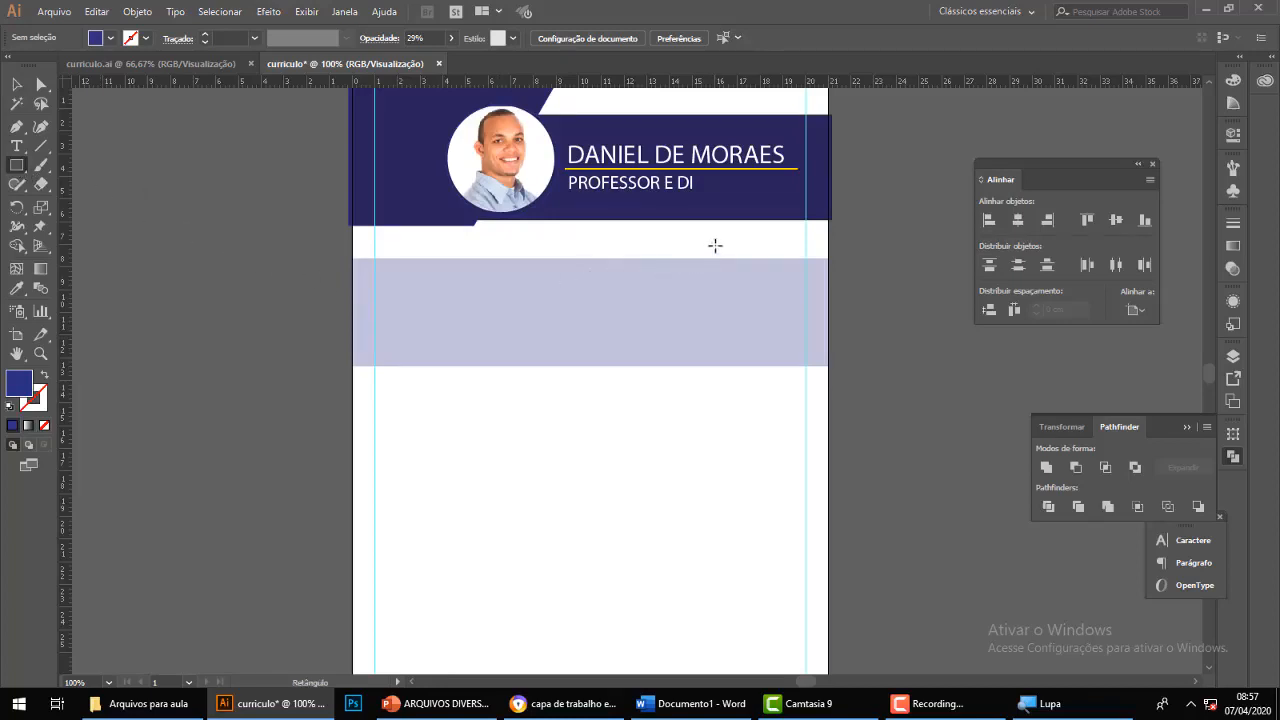
{"action": "left_click_drag", "start_coordinate": [713, 268], "coordinate": [826, 281]}
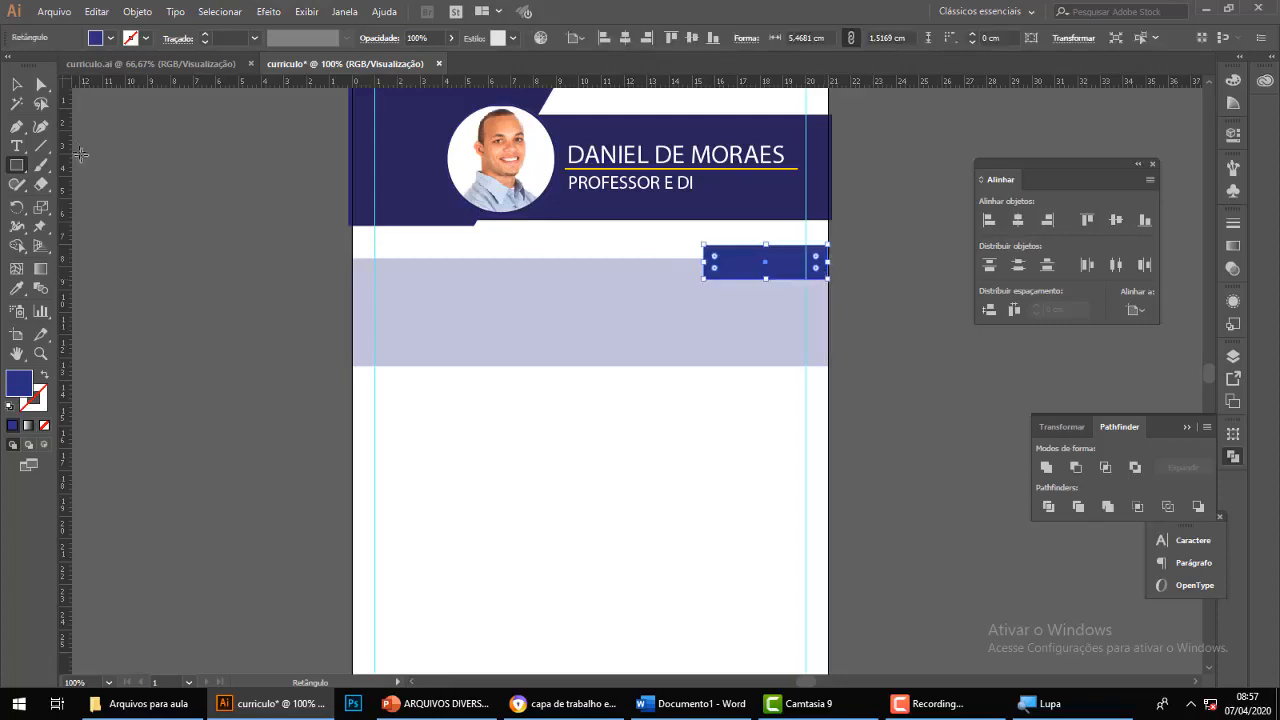
{"action": "left_click", "coordinate": [17, 84]}
{"action": "left_click", "coordinate": [657, 492]}
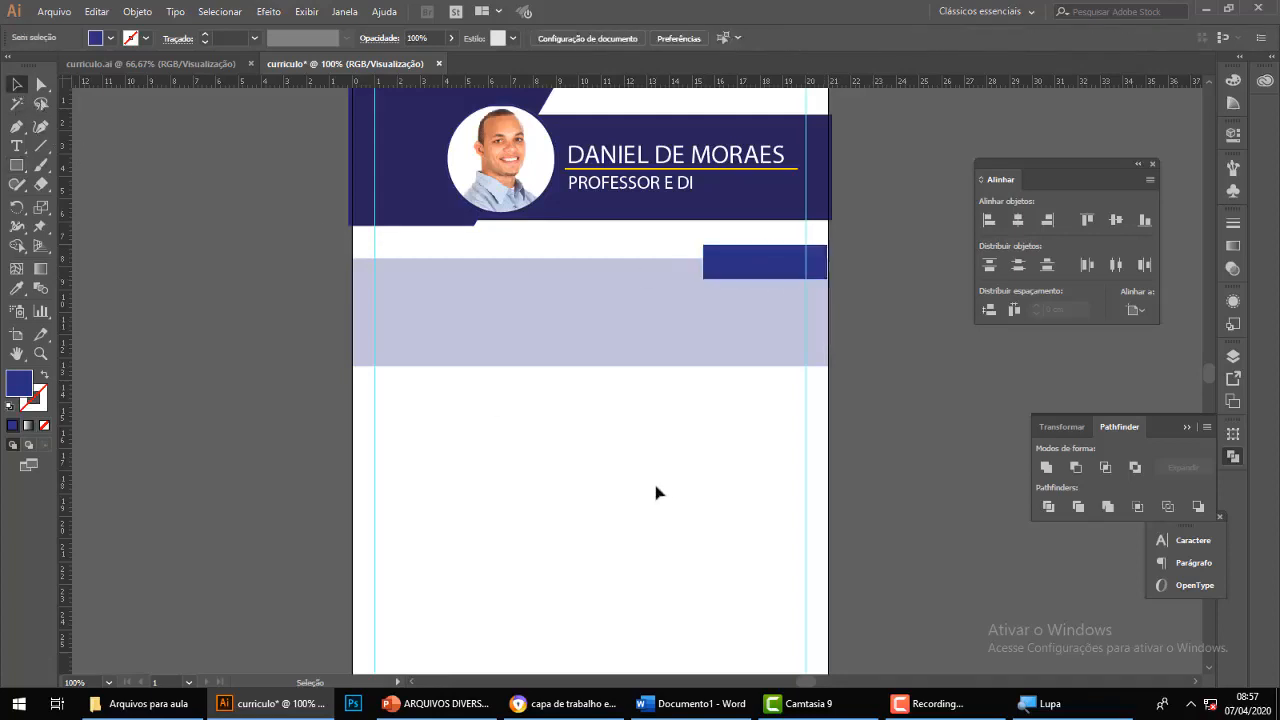
Create the text MEU PERFIL and move it onto the solid blue title rectangle.
{"action": "left_click", "coordinate": [17, 146]}
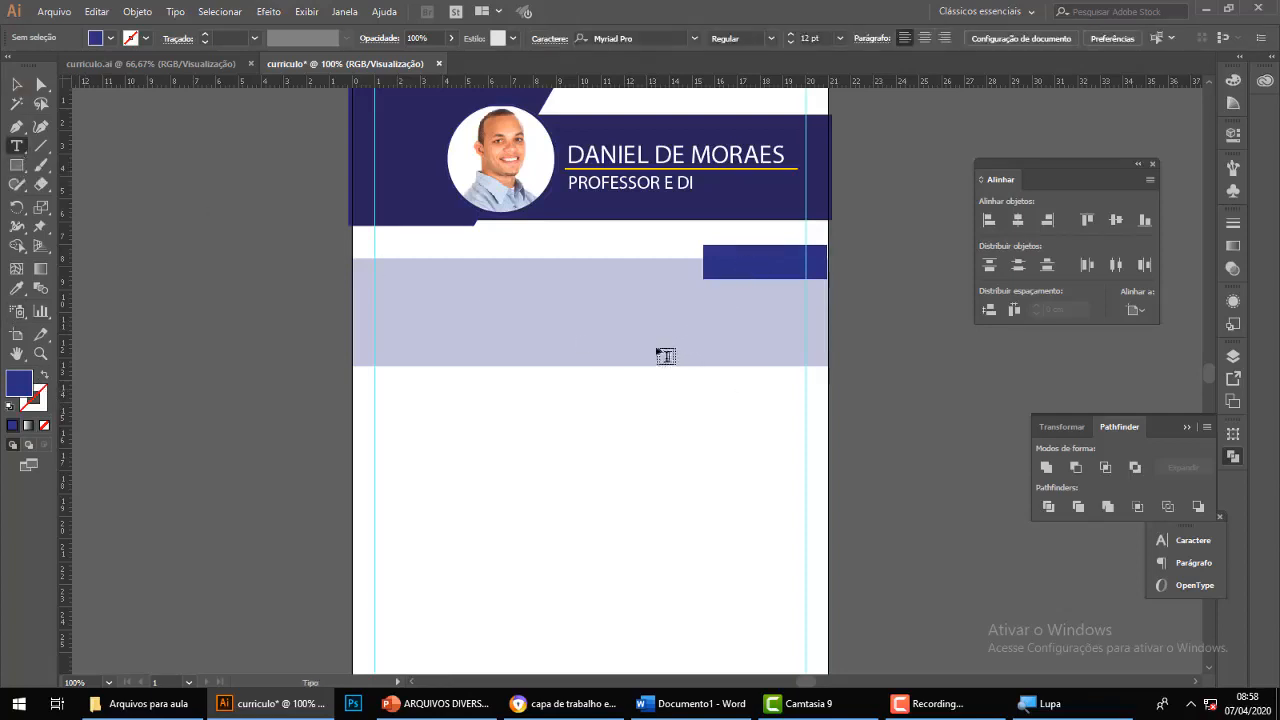
{"action": "left_click", "coordinate": [668, 330]}
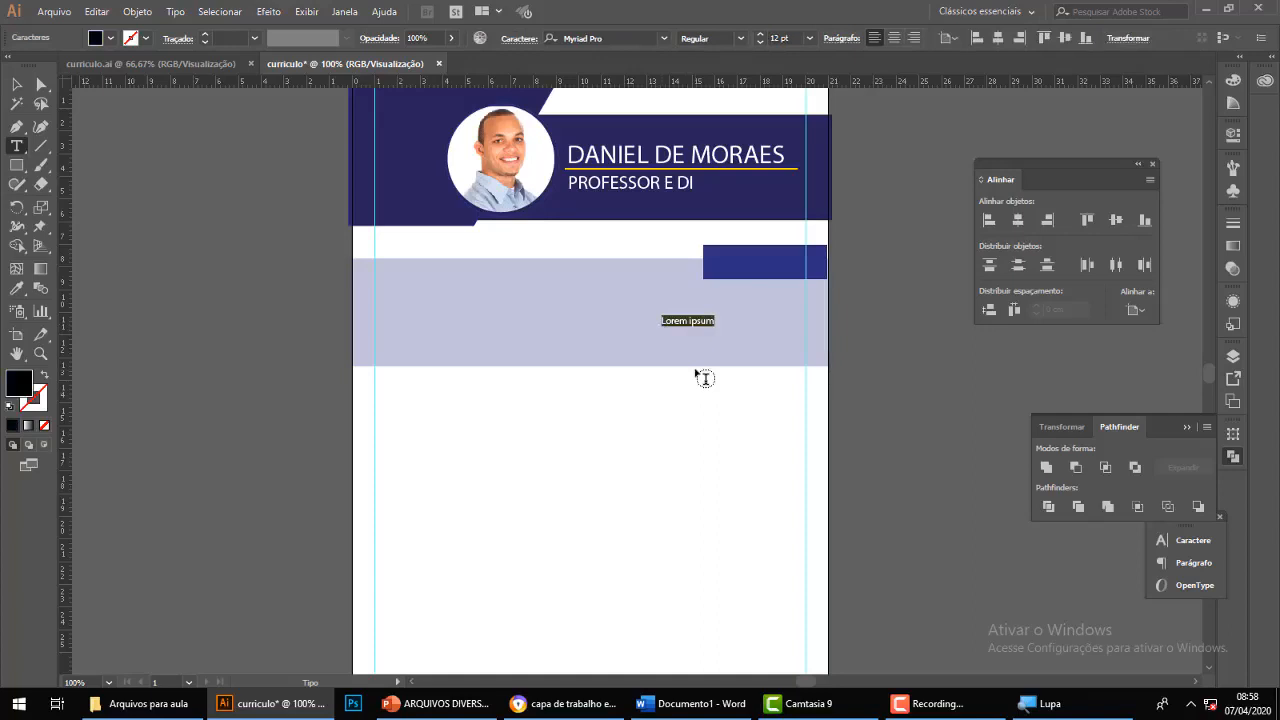
{"action": "type", "text": "m"}
{"action": "left_click", "coordinate": [17, 84]}
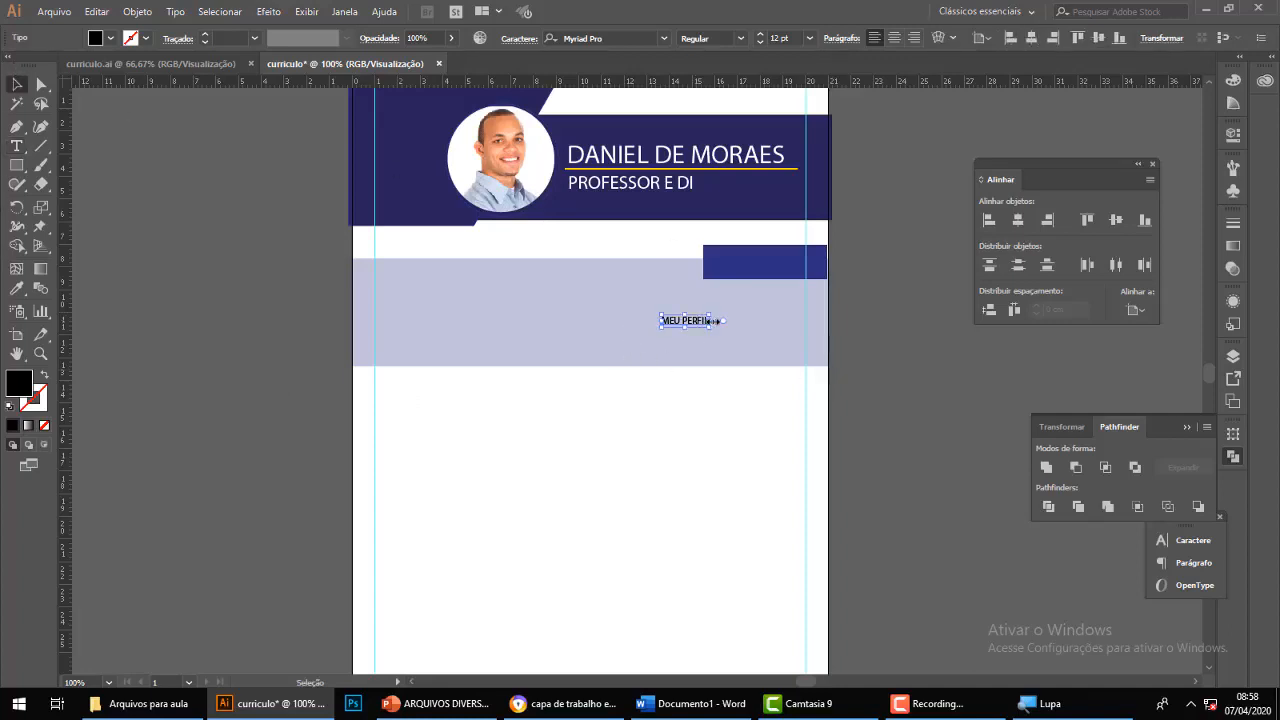
{"action": "left_click_drag", "start_coordinate": [700, 326], "coordinate": [746, 265]}
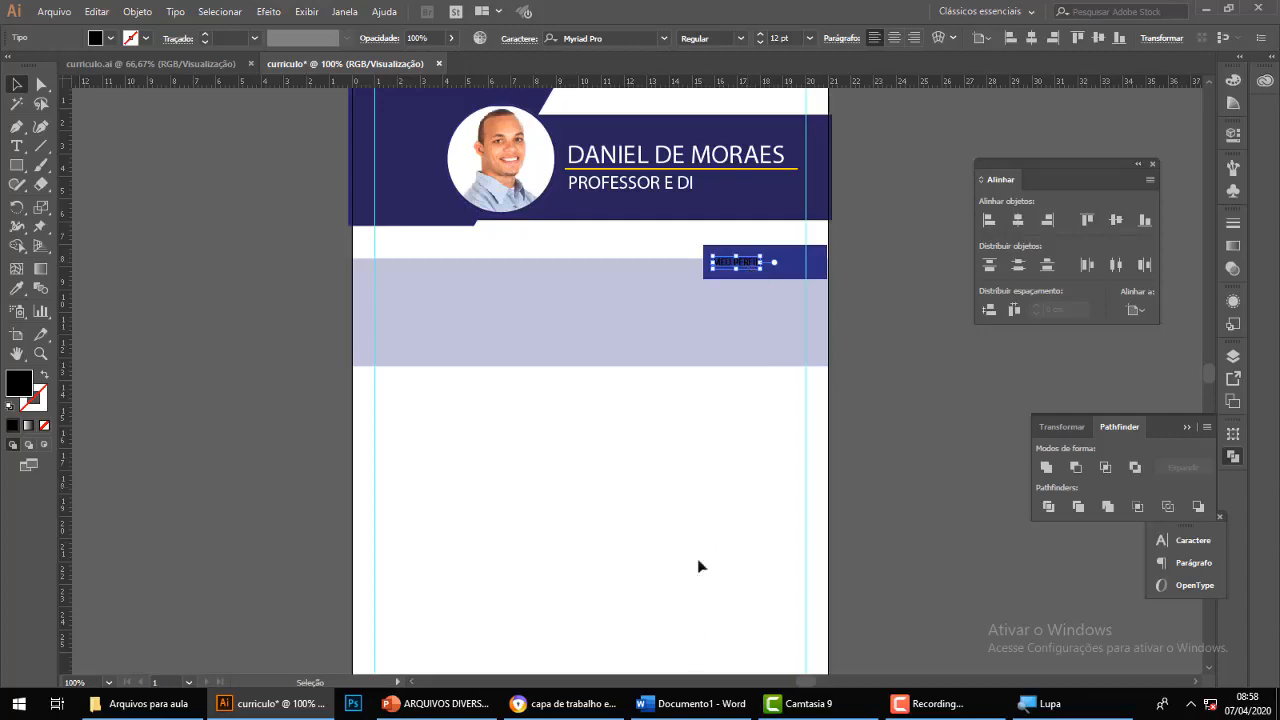
Fill the MEU PERFIL title with white and deselect it.
{"action": "left_click", "coordinate": [110, 37]}
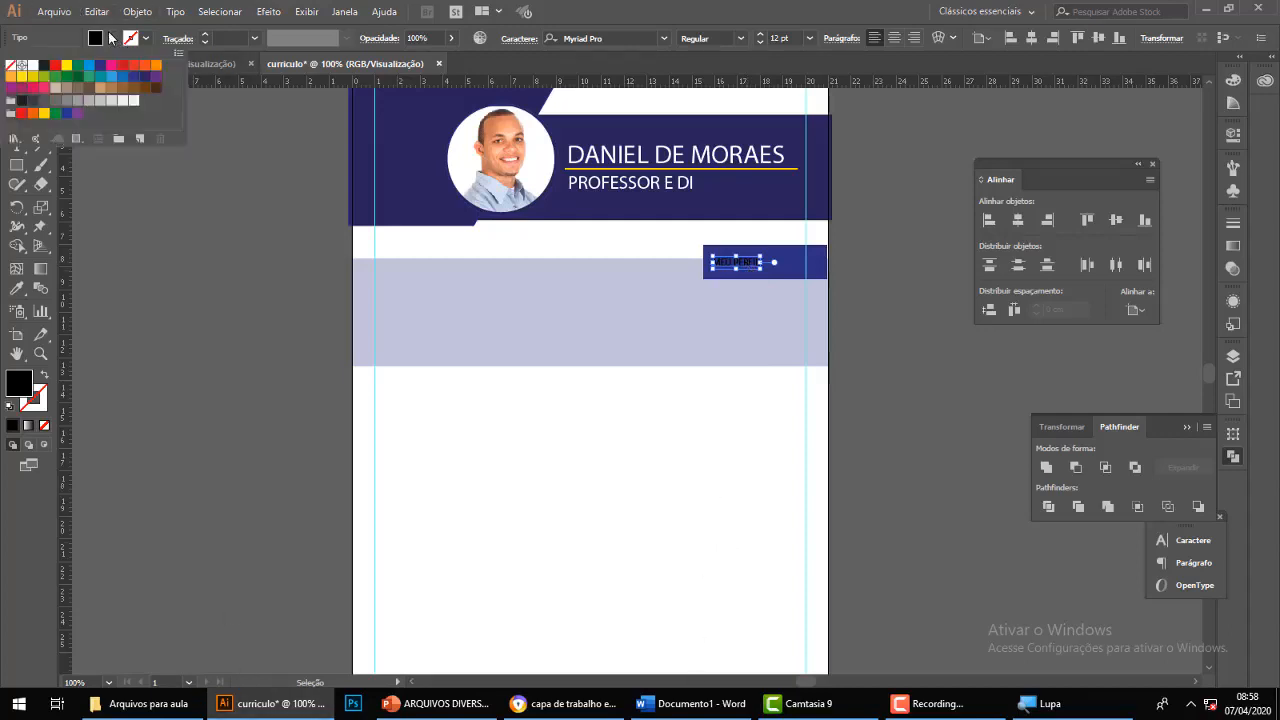
{"action": "left_click", "coordinate": [35, 66]}
{"action": "left_click", "coordinate": [678, 455]}
{"action": "left_click", "coordinate": [678, 455]}
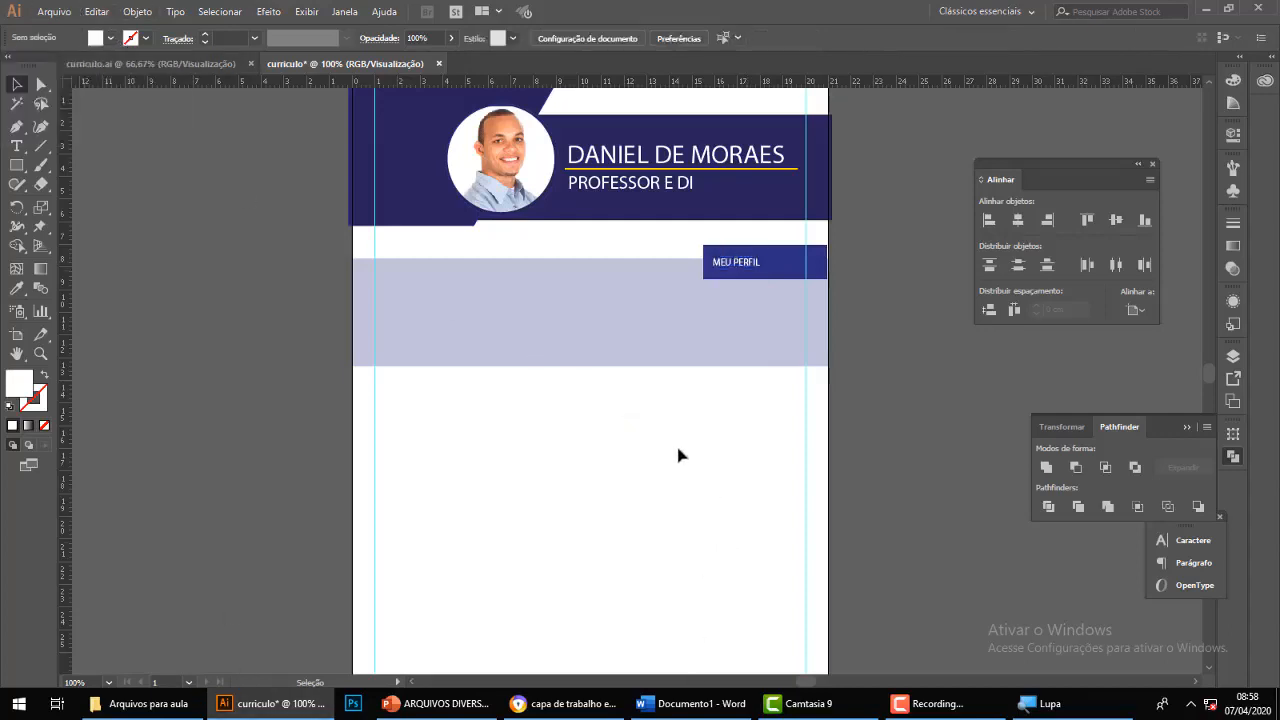
Enlarge the MEU PERFIL title to about 17.9 pt and shift it slightly upward within its rectangle.
{"action": "left_click", "coordinate": [758, 268]}
{"action": "left_click_drag", "start_coordinate": [760, 271], "coordinate": [785, 273]}
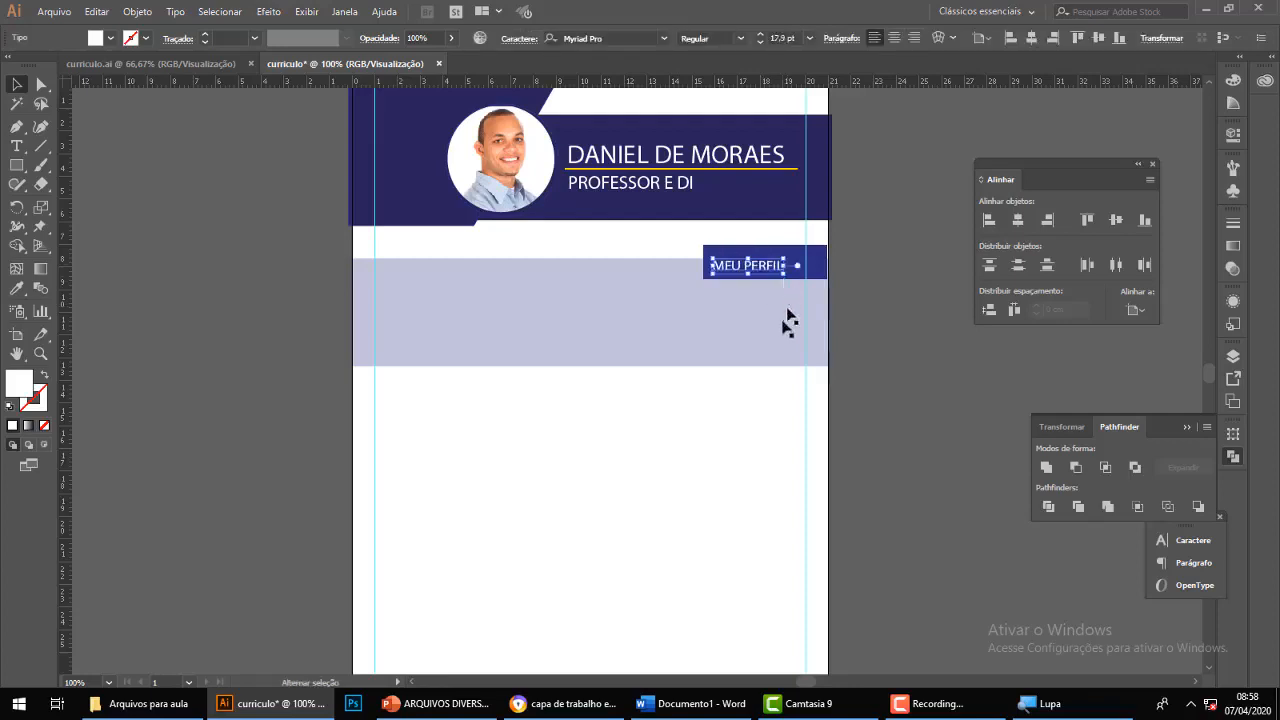
{"action": "left_click", "coordinate": [781, 394]}
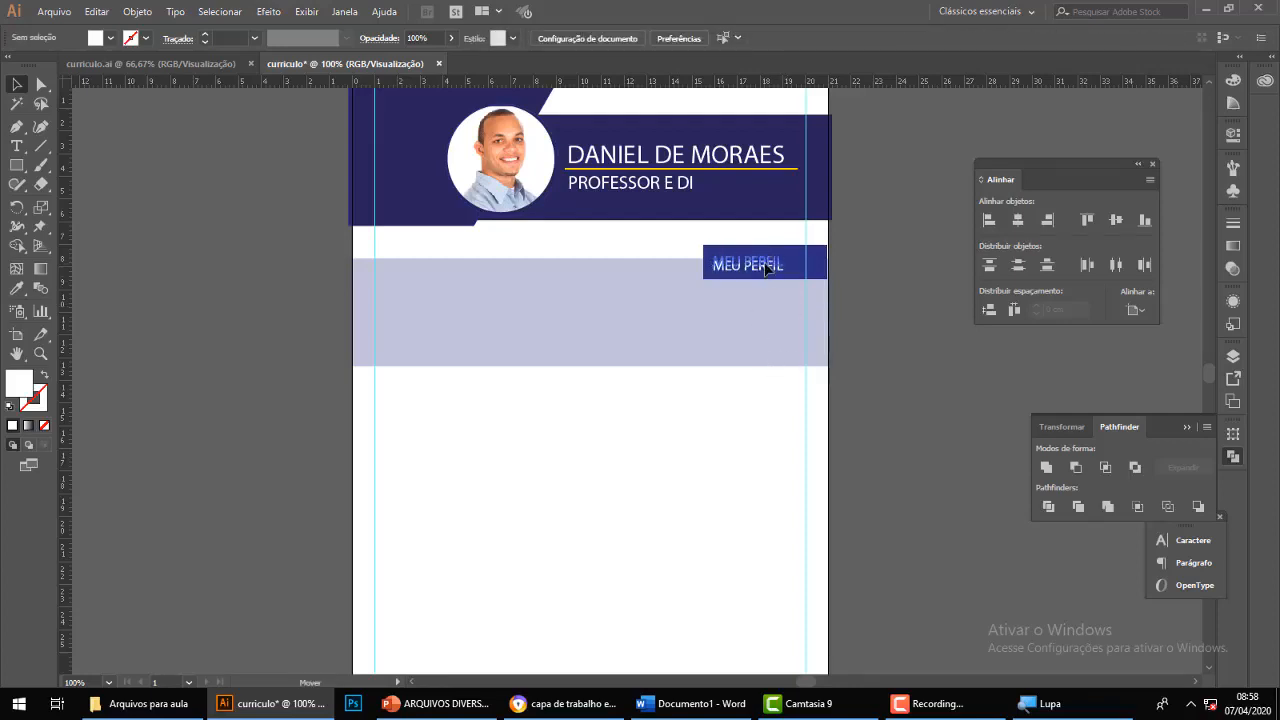
{"action": "key", "text": "ctrl+z"}
{"action": "left_click", "coordinate": [731, 438]}
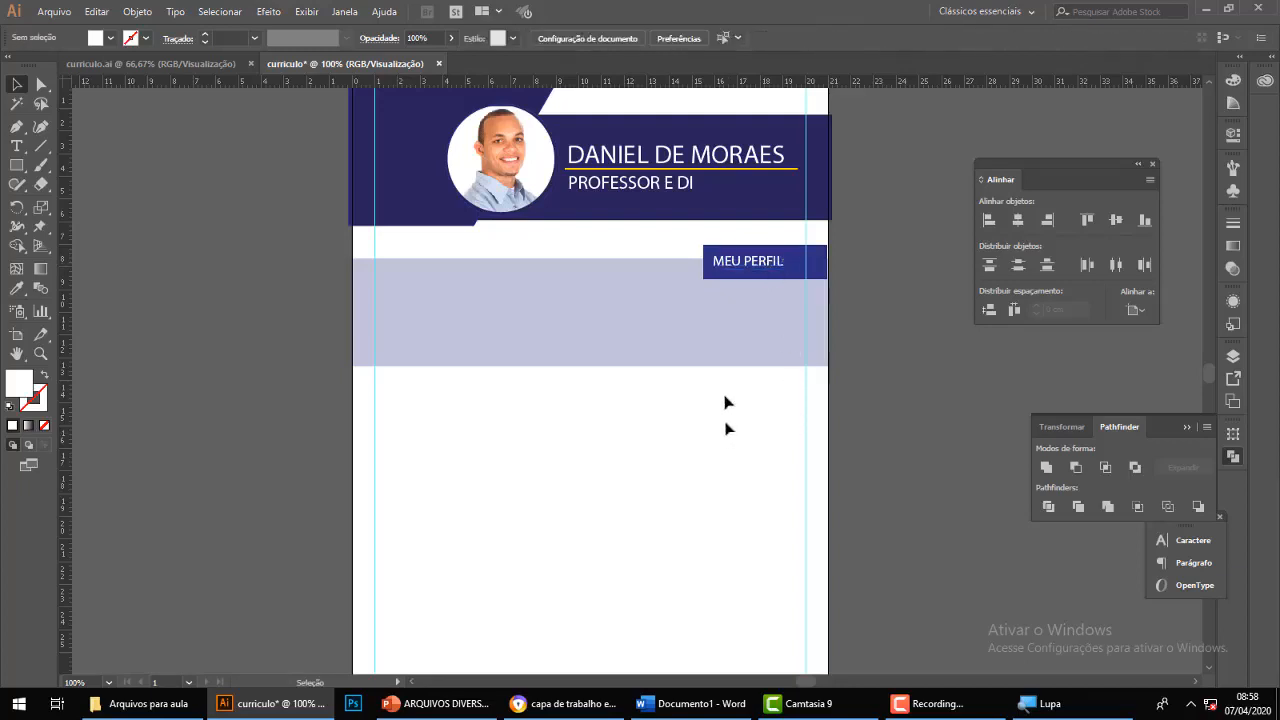
Widen the MEU PERFIL title rectangle slightly to about 5.61 cm so it reaches the page's right edge.
{"action": "left_click", "coordinate": [823, 271]}
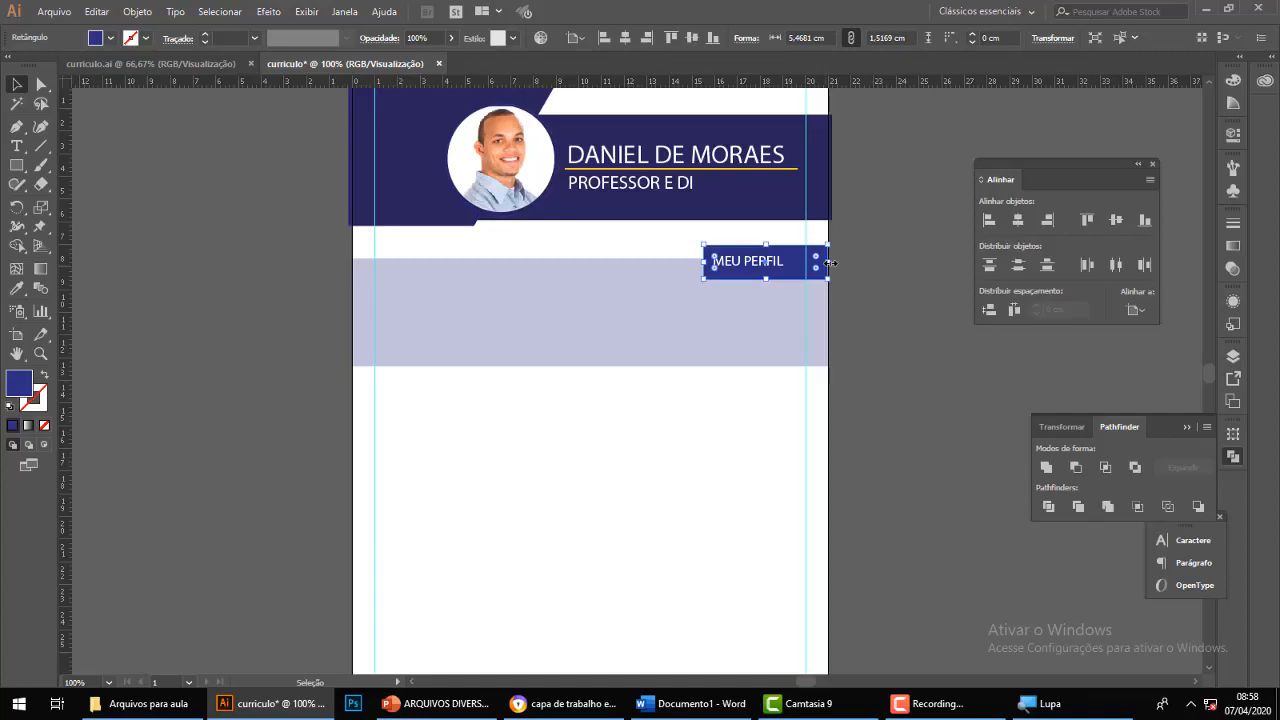
{"action": "left_click_drag", "start_coordinate": [830, 263], "coordinate": [830, 264]}
{"action": "left_click", "coordinate": [865, 328]}
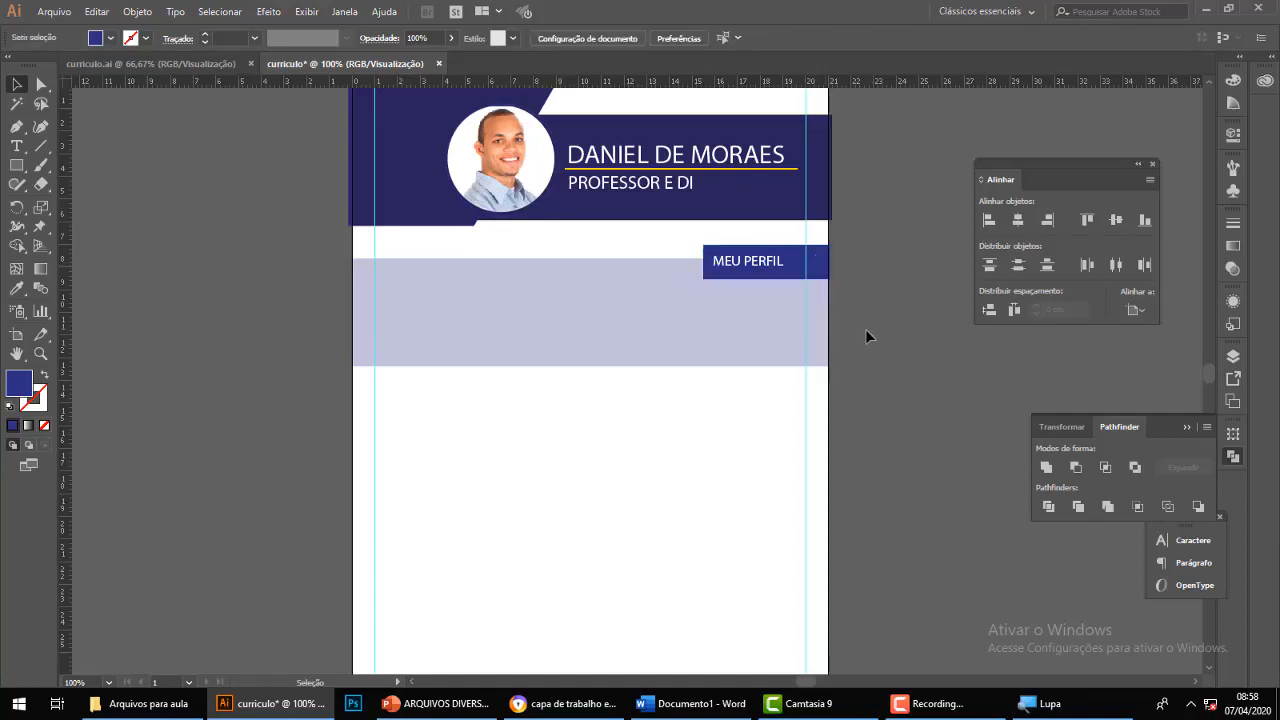
Move the MEU PERFIL text within its rectangle until it ends at the right margin guide.
{"action": "left_click", "coordinate": [767, 262]}
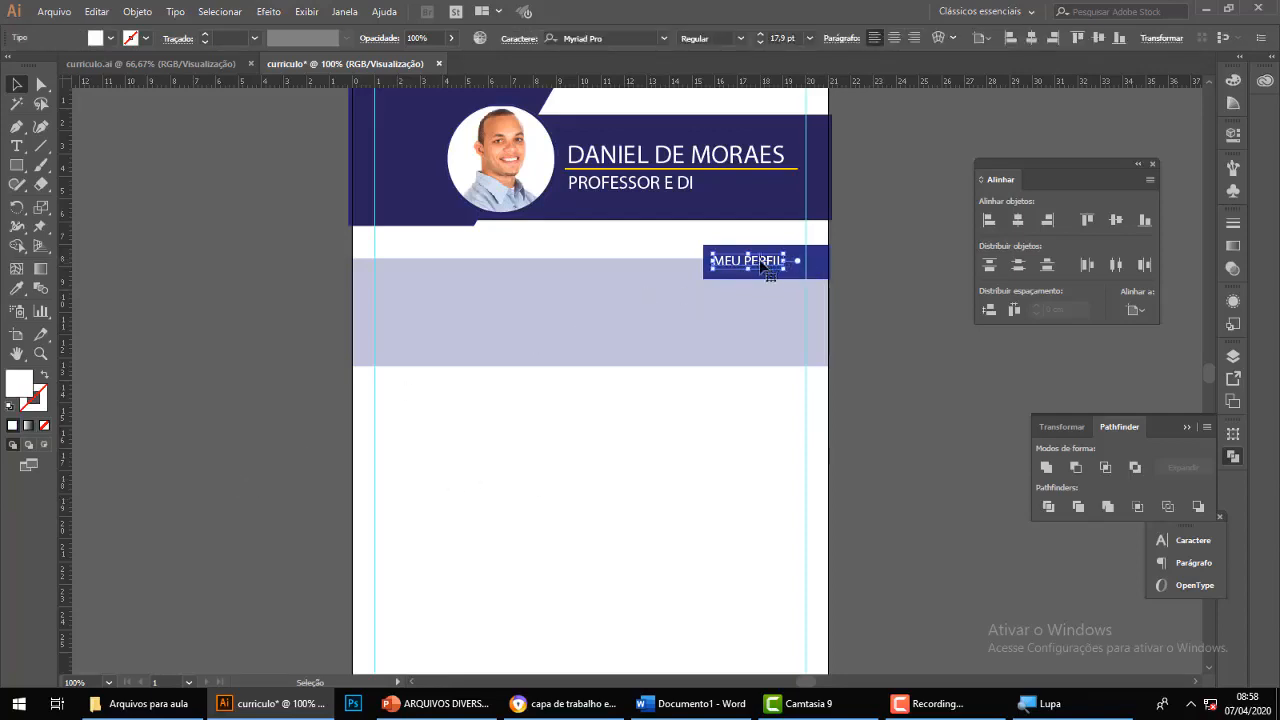
{"action": "left_click_drag", "start_coordinate": [777, 266], "coordinate": [783, 262]}
{"action": "left_click", "coordinate": [768, 395]}
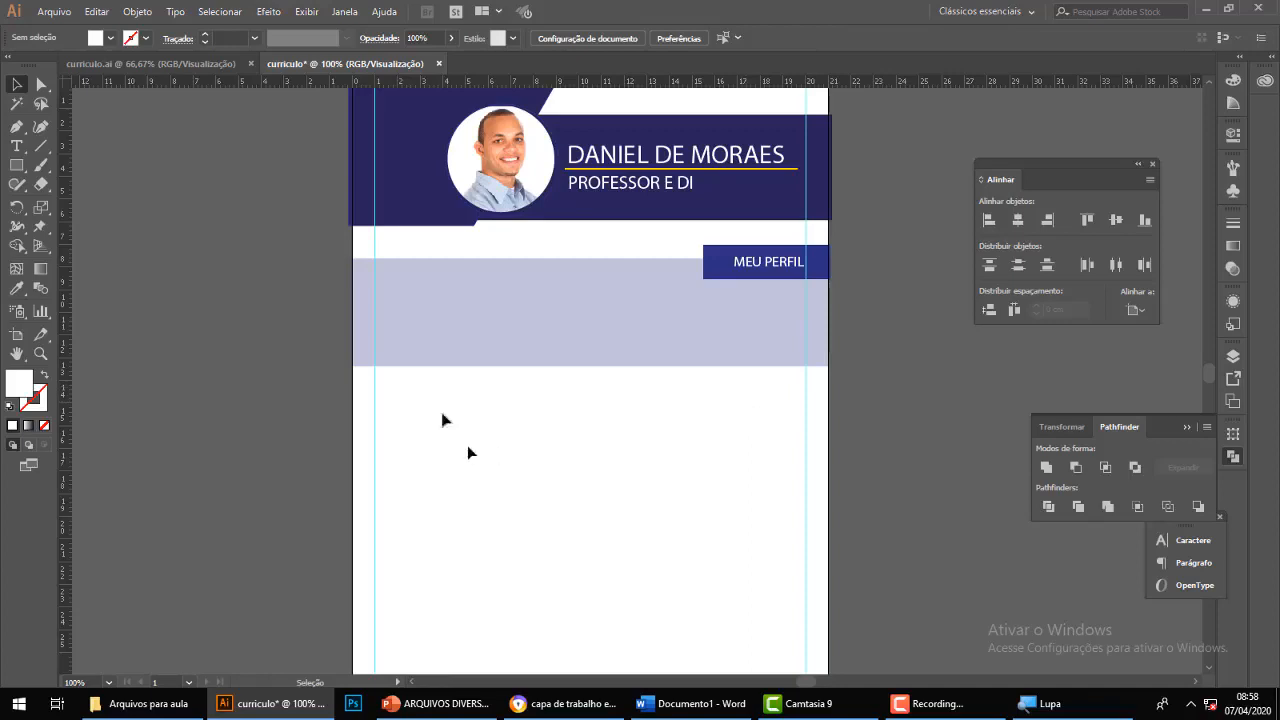
{"action": "scroll", "coordinate": [562, 402], "scroll_direction": "down", "scroll_amount": 1}
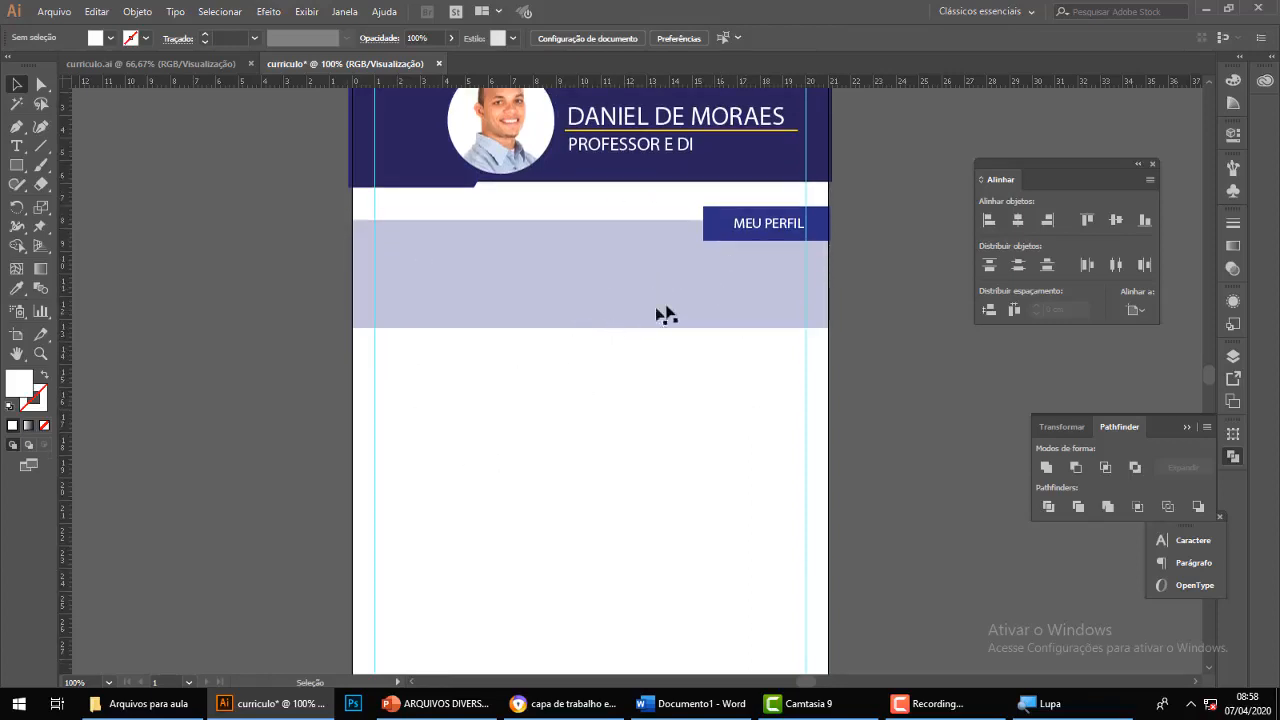
{"action": "left_click_drag", "start_coordinate": [884, 351], "coordinate": [309, 200]}
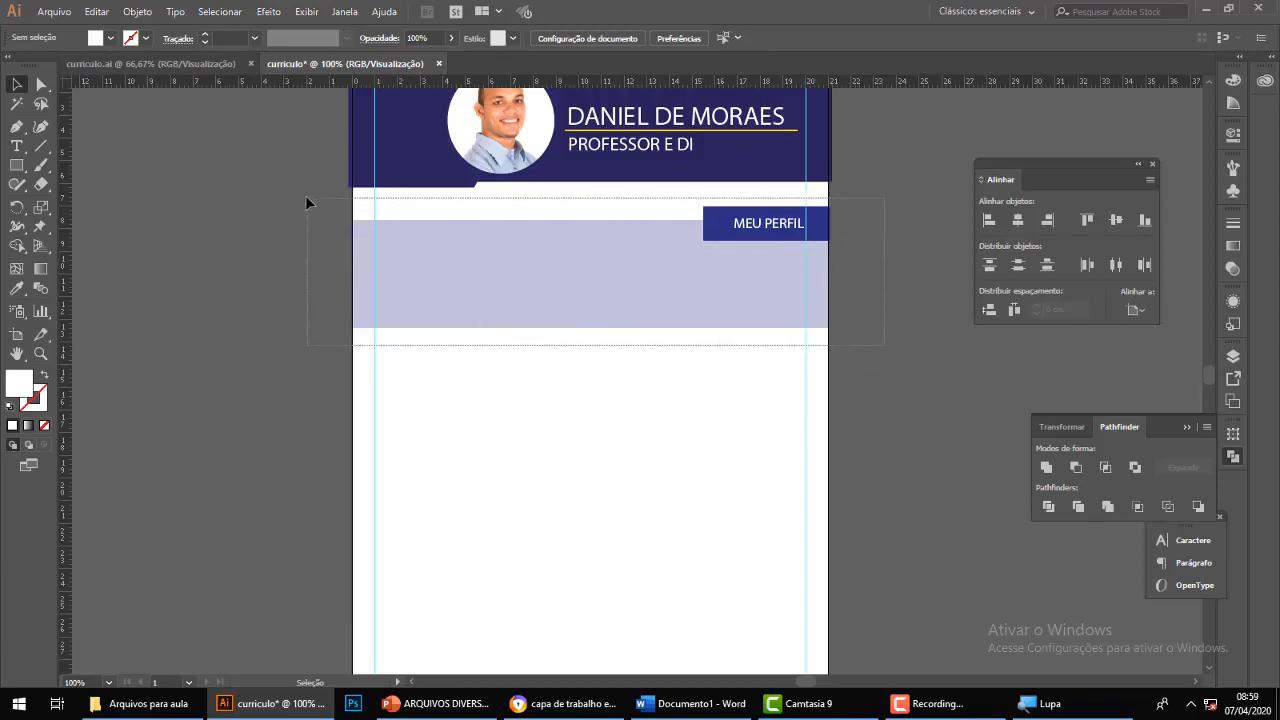
{"action": "left_click", "coordinate": [886, 349]}
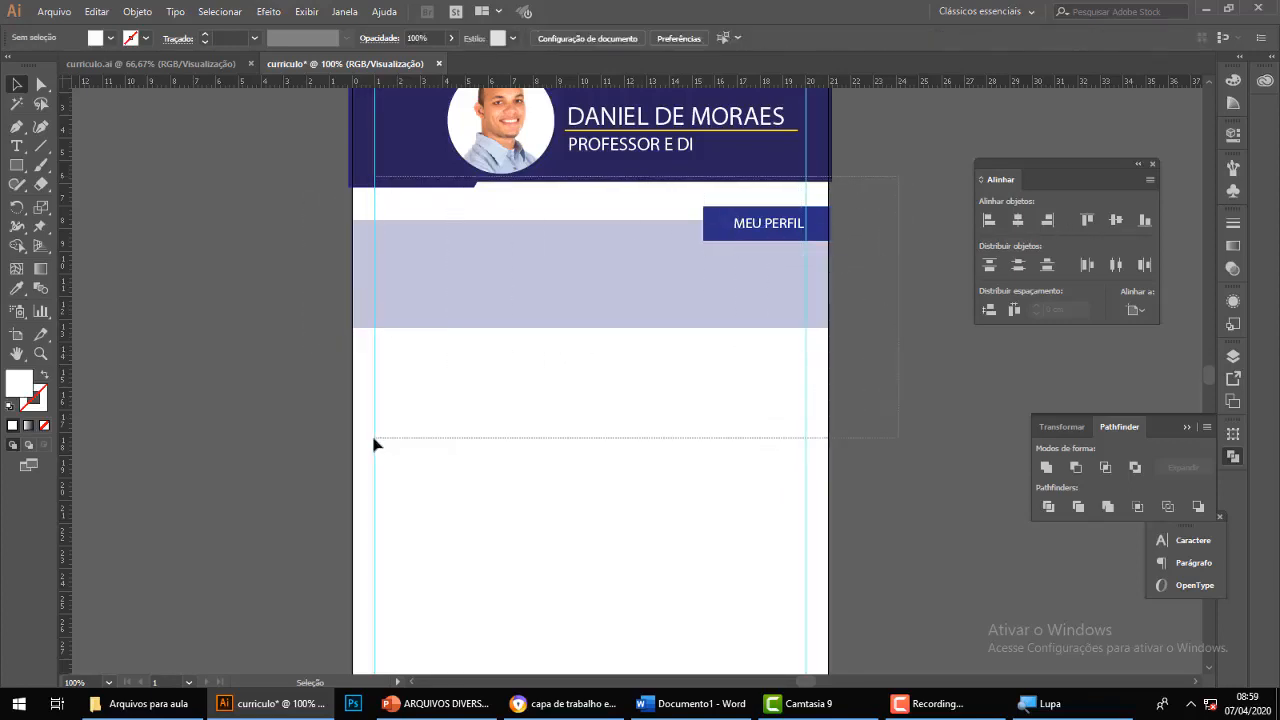
{"action": "key", "text": "ctrl+z"}
{"action": "key", "text": "ctrl+z"}
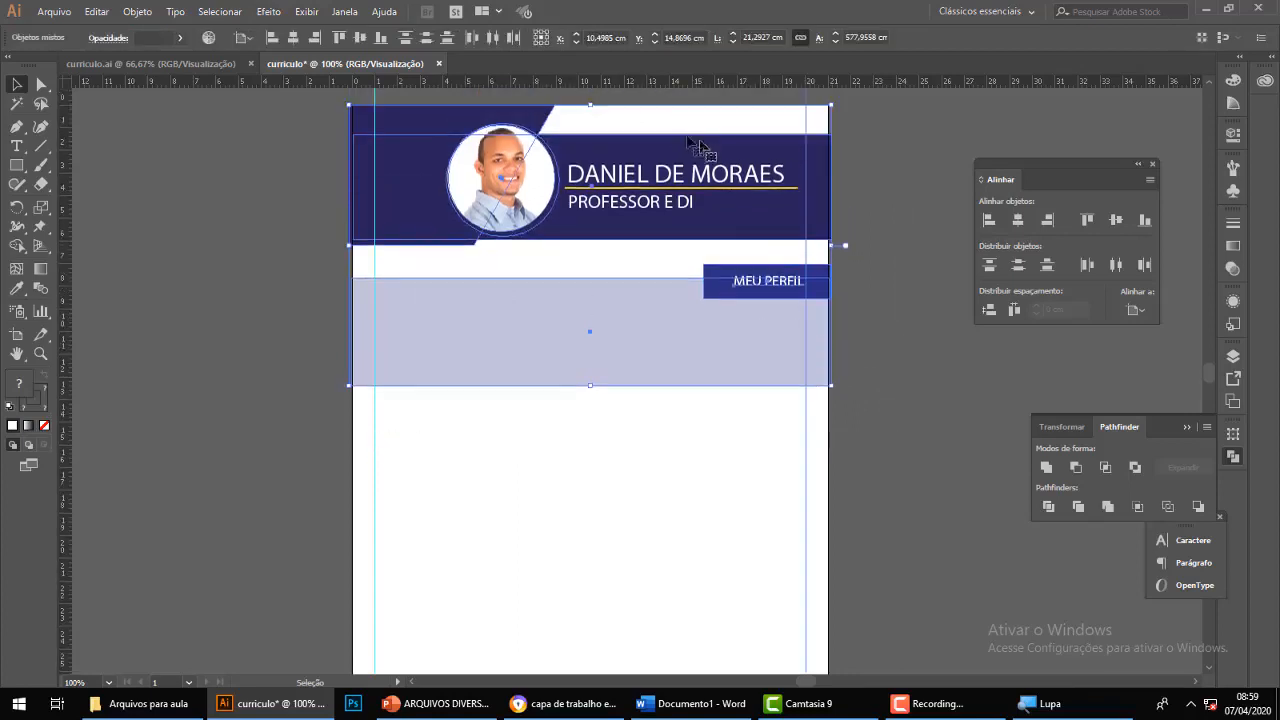
{"action": "left_click", "coordinate": [914, 319]}
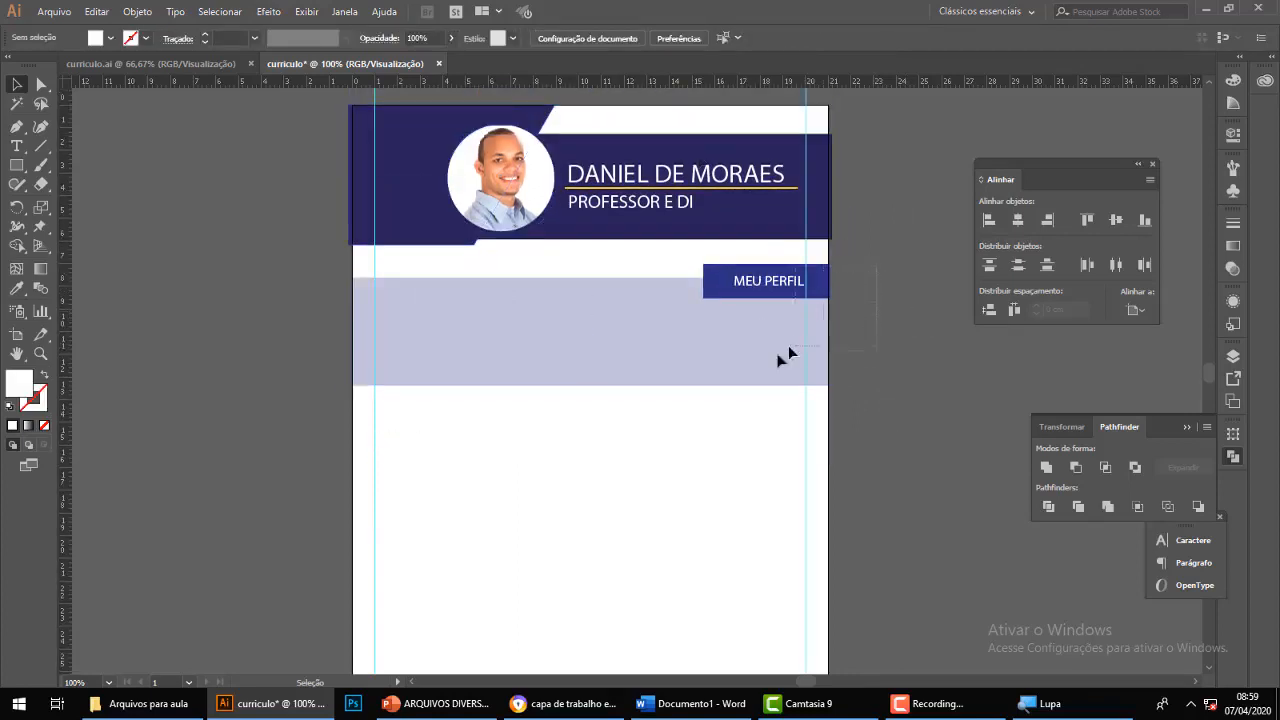
Duplicate the MEU PERFIL section, with its pale block and title tab, directly below the original.
{"action": "left_click_drag", "start_coordinate": [788, 350], "coordinate": [348, 467]}
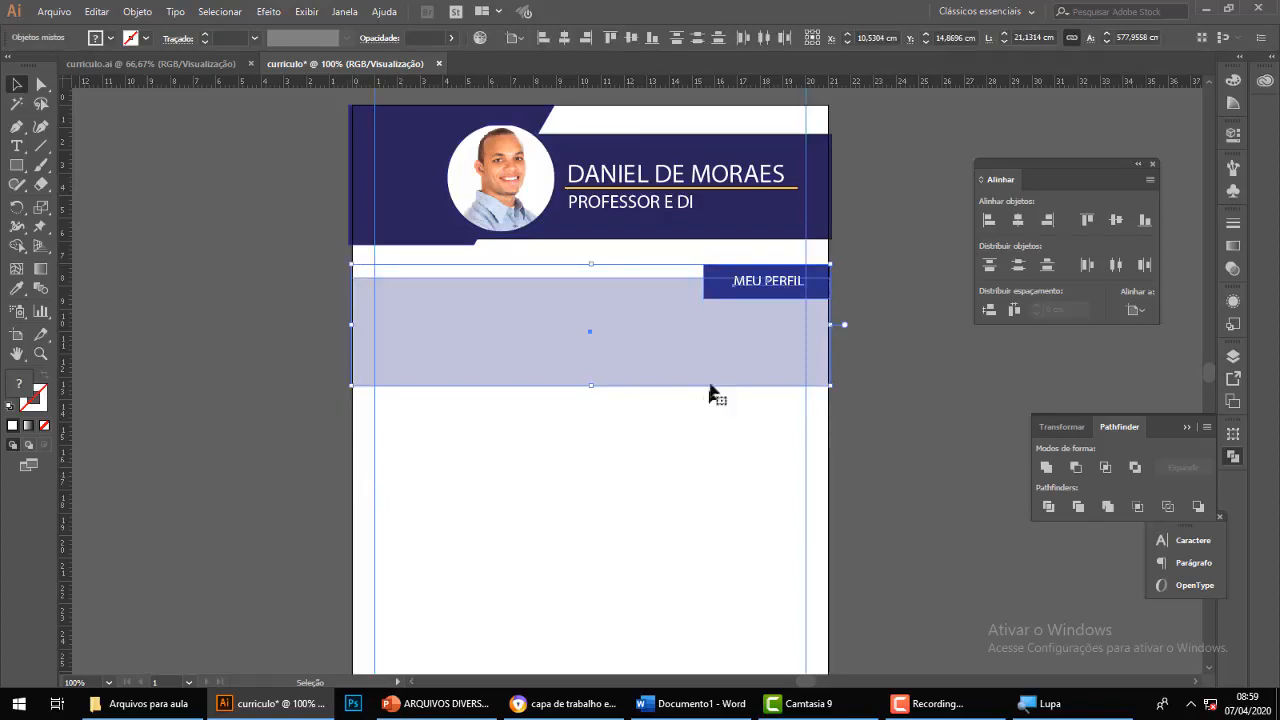
{"action": "left_click_drag", "start_coordinate": [694, 340], "coordinate": [696, 475]}
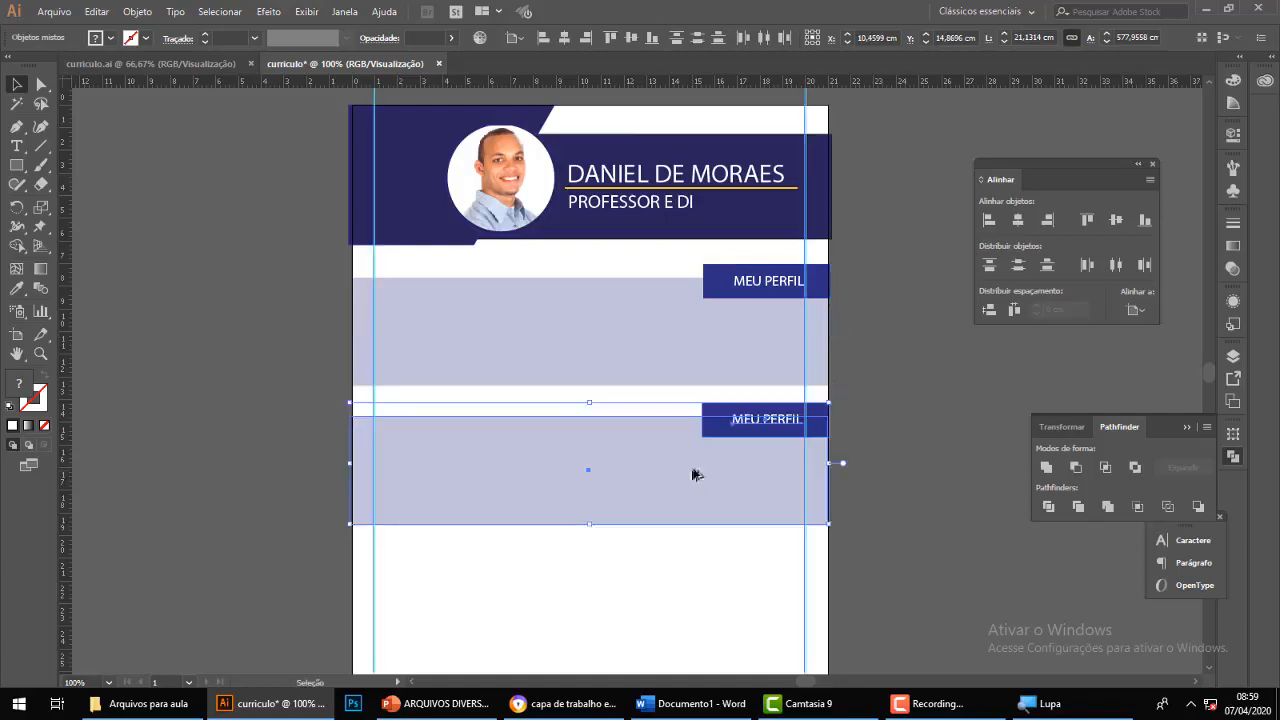
{"action": "left_click", "coordinate": [957, 403]}
Check the second section's title in curriculo.ai and change the duplicated section's title to DADOS PESSOAIS.
{"action": "scroll", "coordinate": [955, 406], "scroll_direction": "down", "scroll_amount": 2}
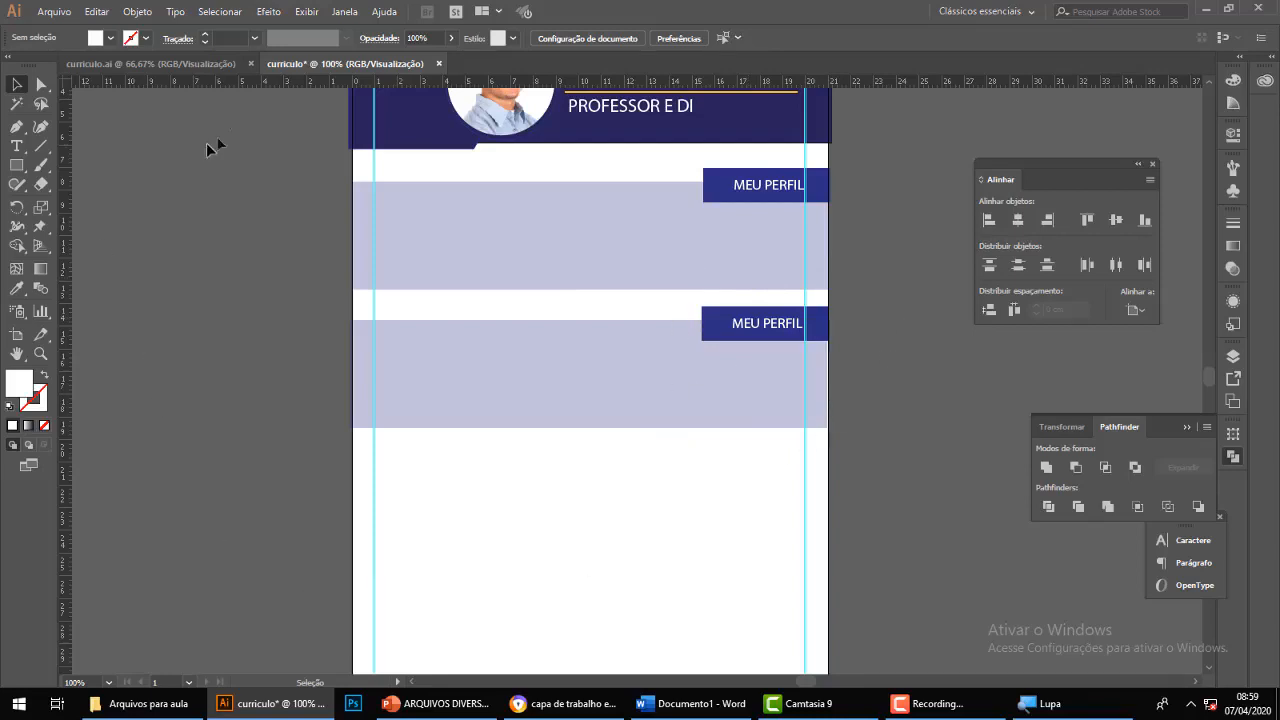
{"action": "left_click", "coordinate": [206, 70]}
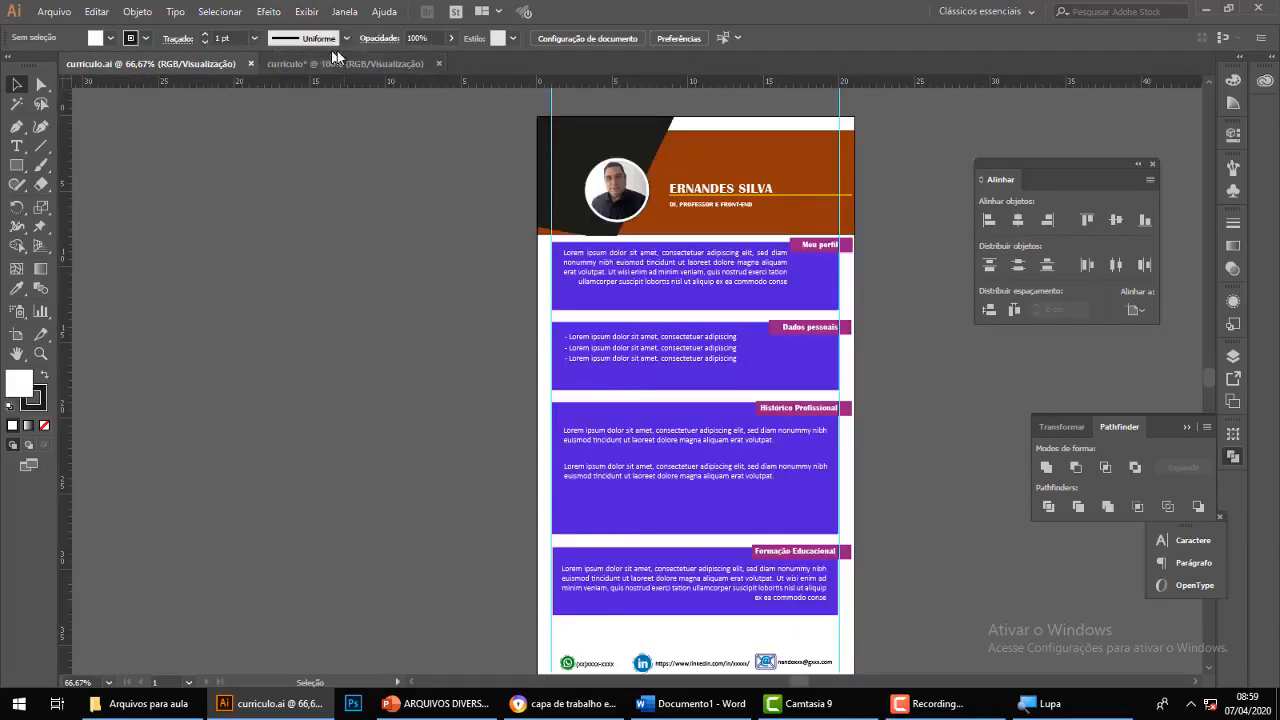
{"action": "left_click", "coordinate": [363, 62]}
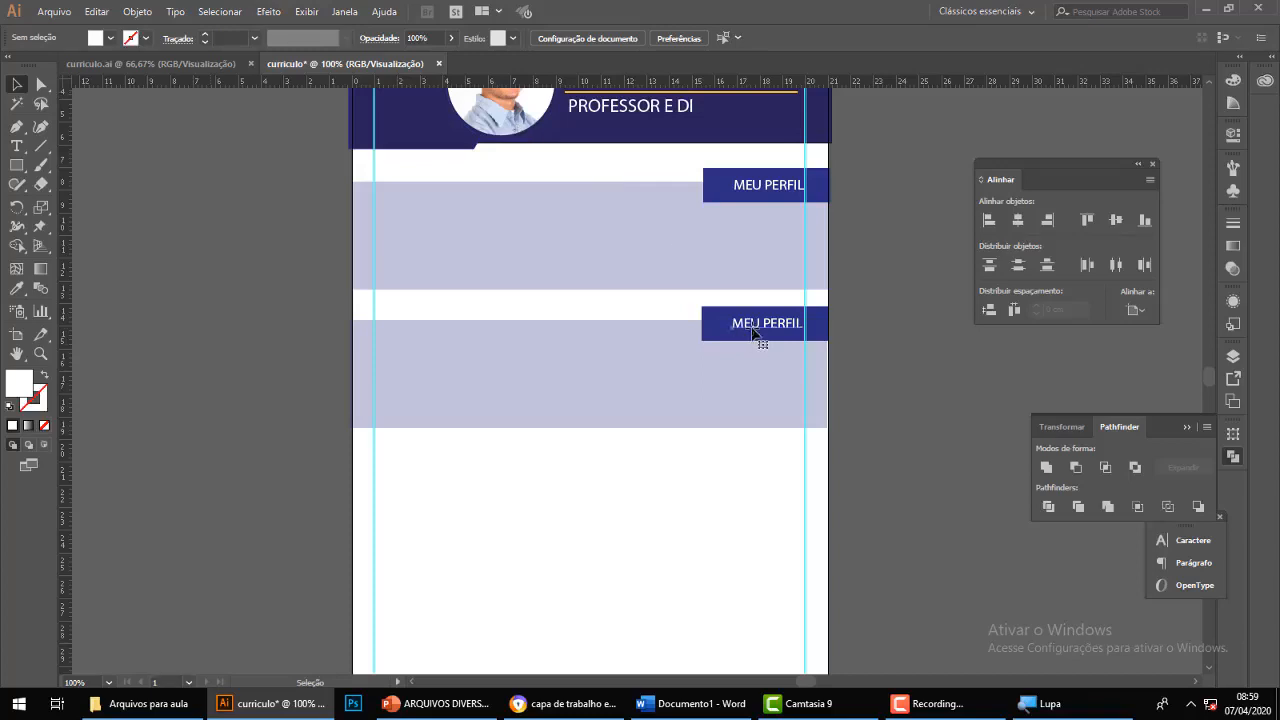
{"action": "left_click", "coordinate": [753, 333]}
{"action": "double_click", "coordinate": [737, 323]}
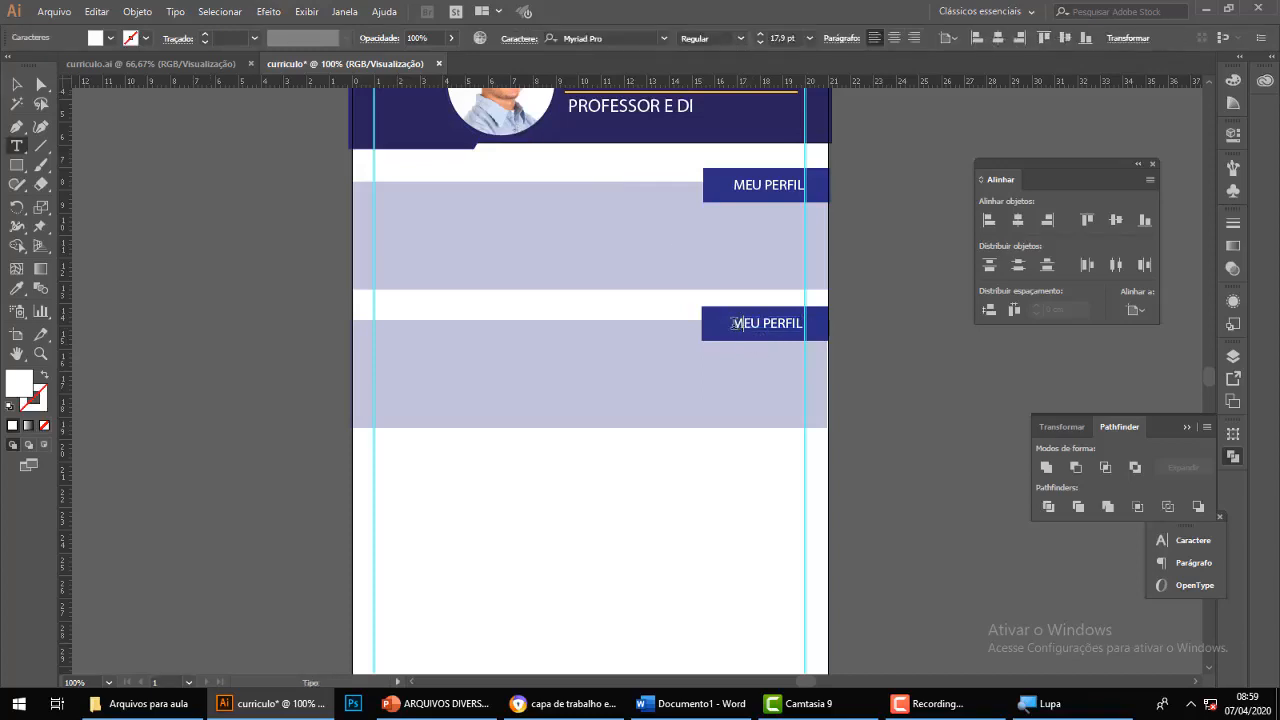
{"action": "left_click_drag", "start_coordinate": [735, 323], "coordinate": [797, 321]}
{"action": "type", "text": "d"}
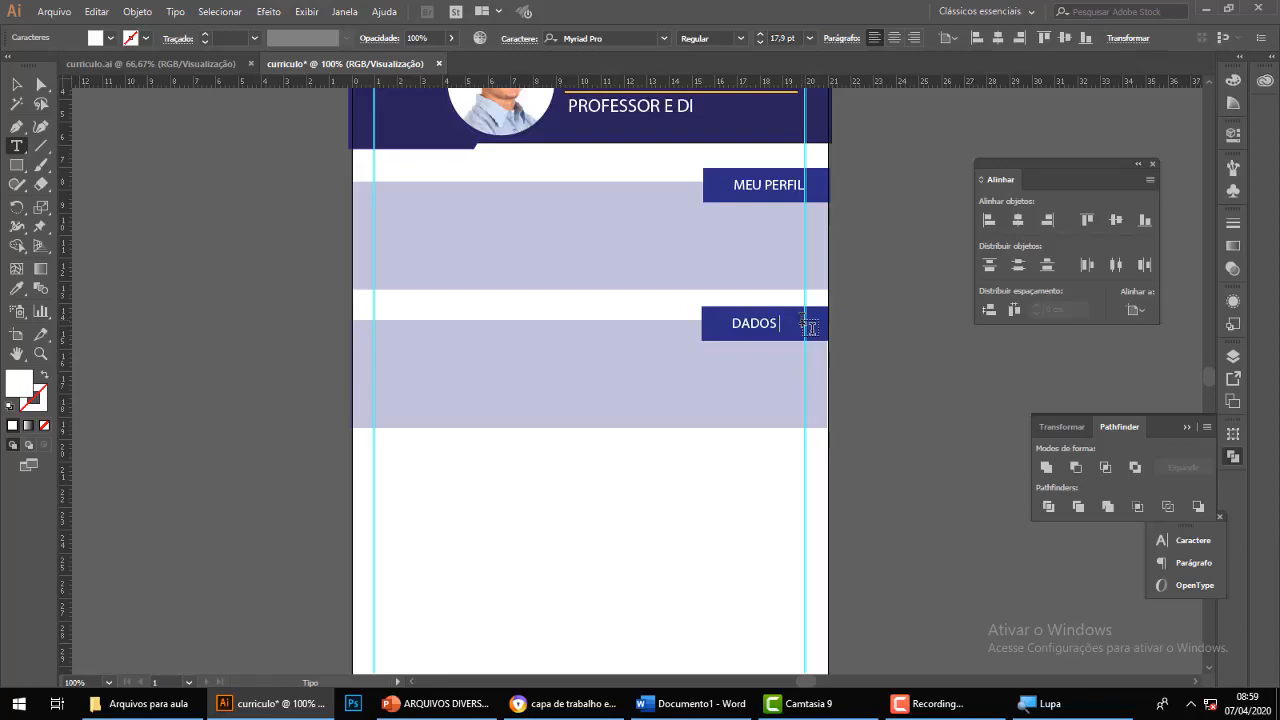
{"action": "type", "text": "ados pes"}
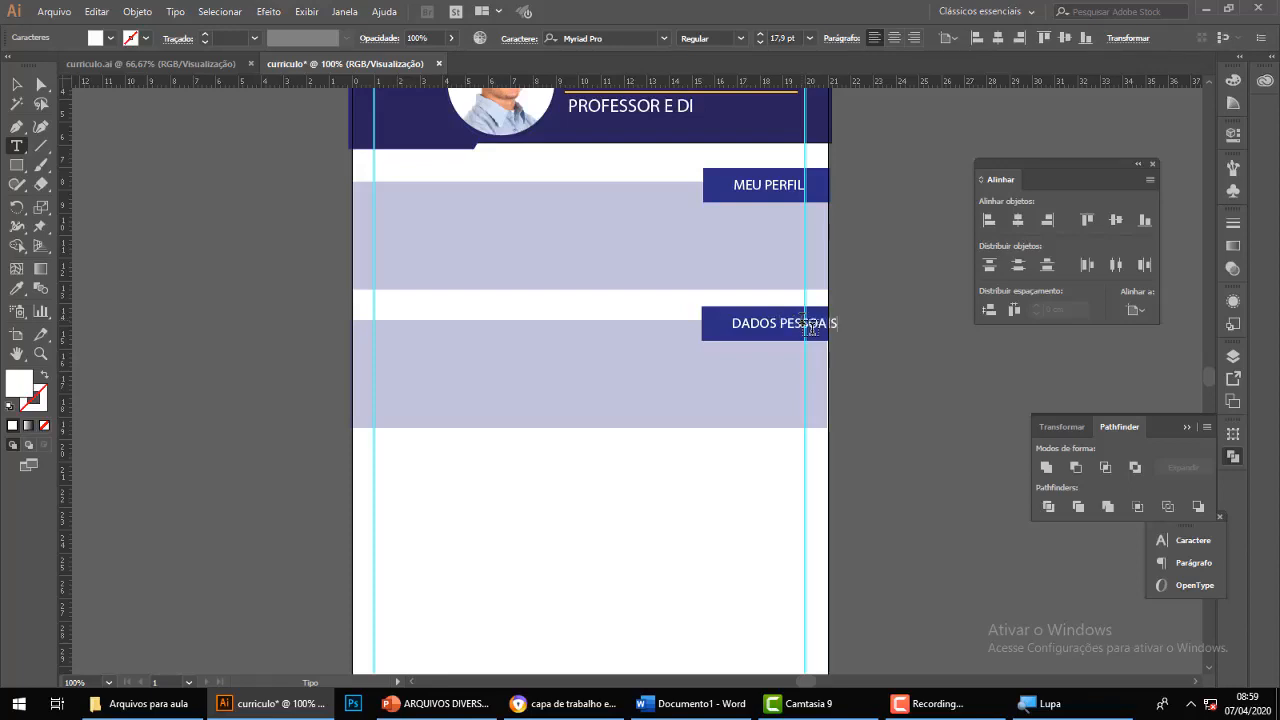
{"action": "left_click", "coordinate": [15, 86]}
{"action": "left_click", "coordinate": [706, 529]}
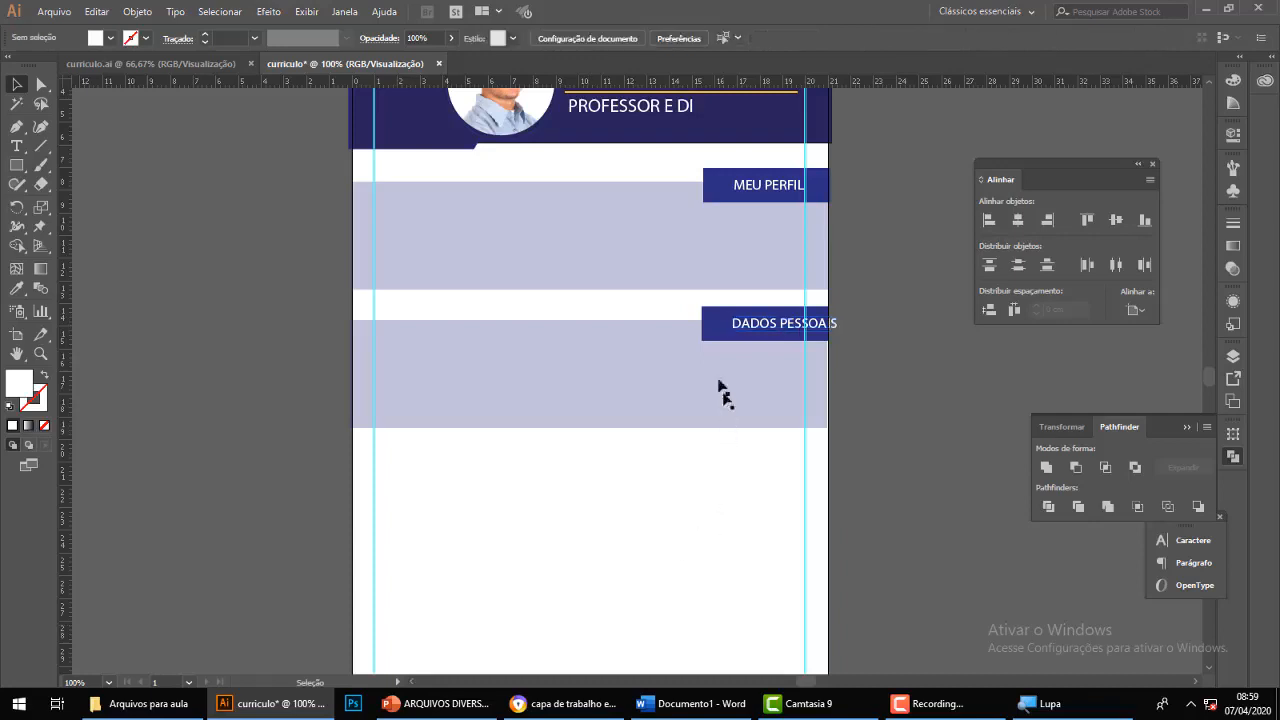
Widen the second title rectangle leftward to about 6.91 cm and shift the DADOS PESSOAIS text to end at the right margin guide.
{"action": "left_click", "coordinate": [712, 333]}
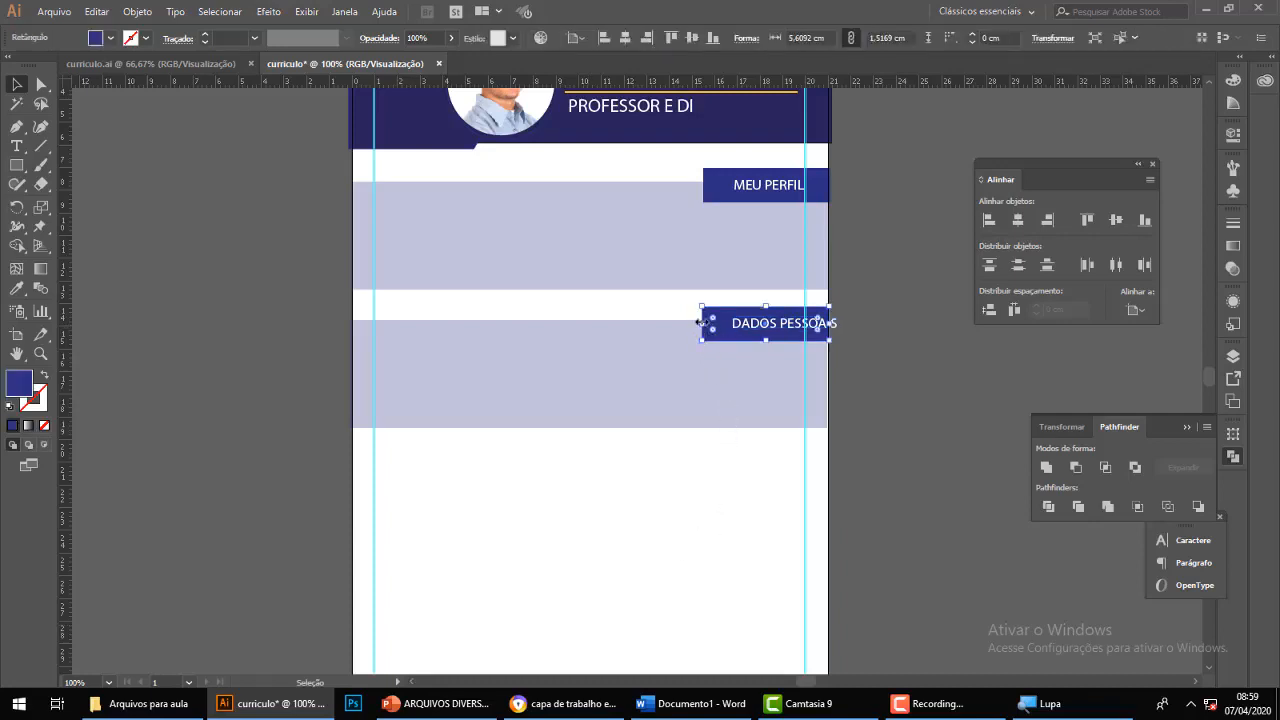
{"action": "left_click_drag", "start_coordinate": [700, 322], "coordinate": [672, 323]}
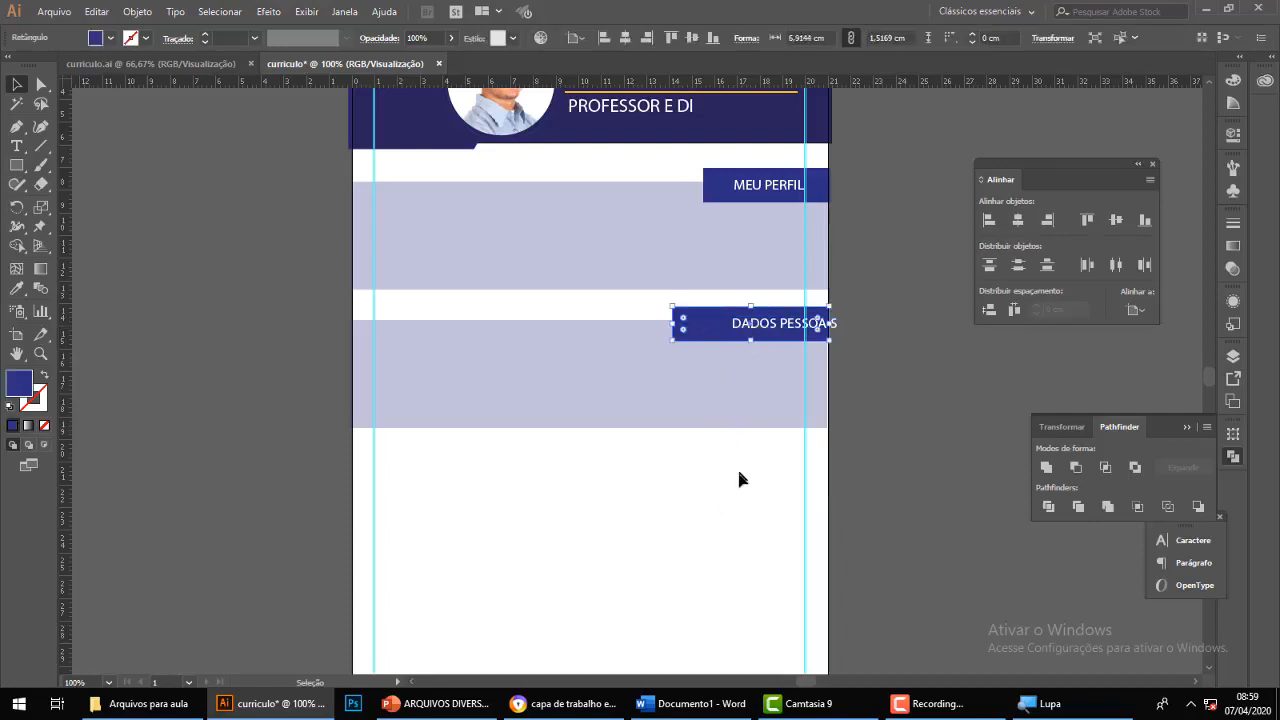
{"action": "left_click", "coordinate": [788, 324]}
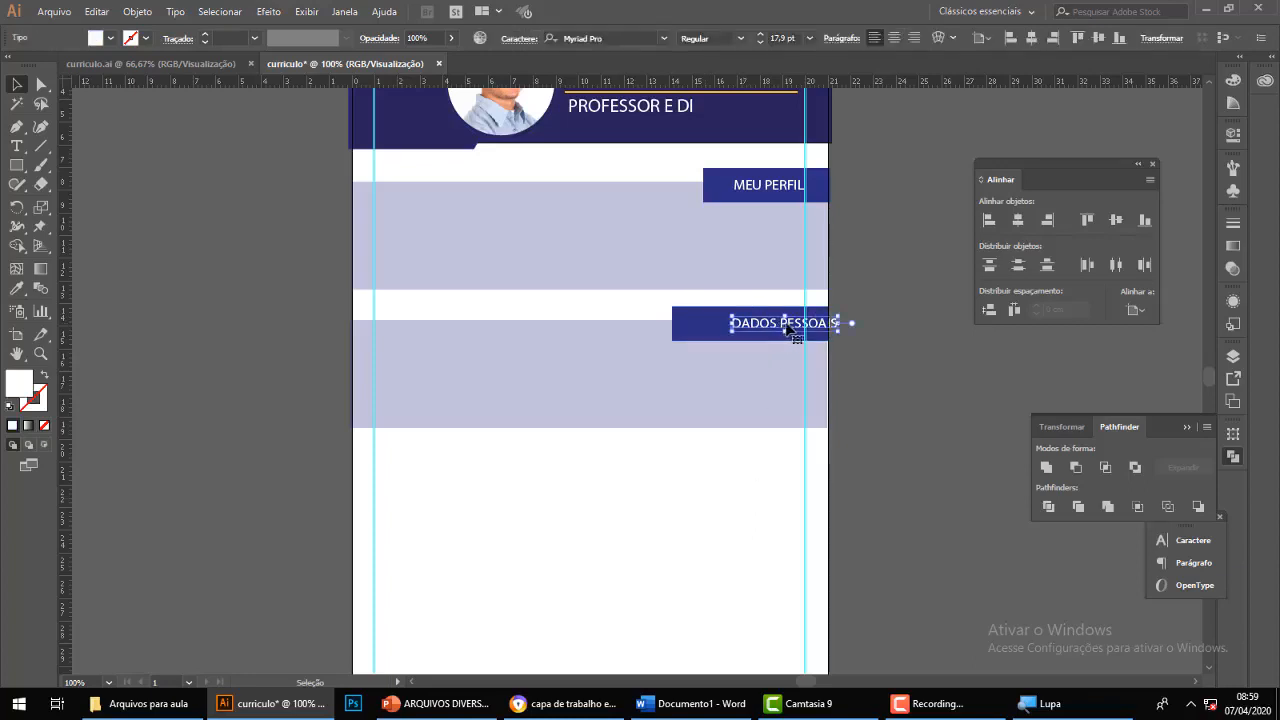
{"action": "left_click_drag", "start_coordinate": [788, 326], "coordinate": [758, 326]}
{"action": "left_click", "coordinate": [728, 486]}
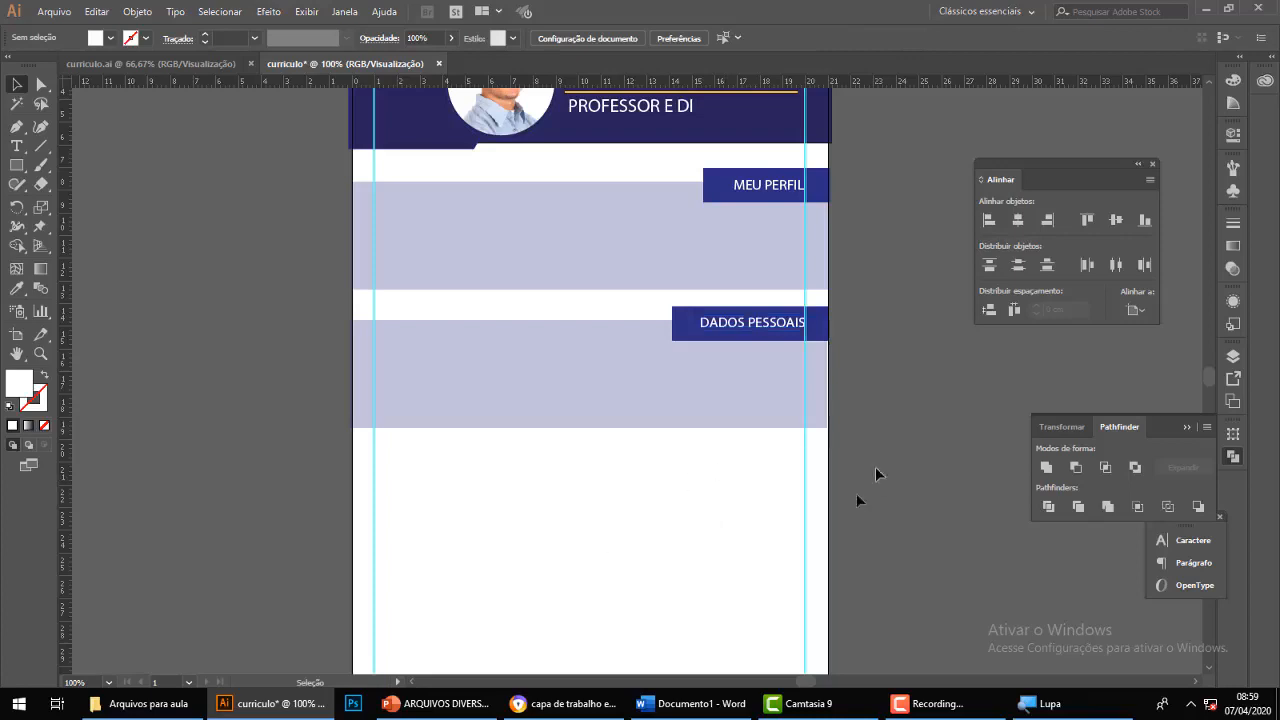
Try to duplicate the DADOS PESSOAIS section below itself as a third section.
{"action": "scroll", "coordinate": [741, 515], "scroll_direction": "down", "scroll_amount": 2}
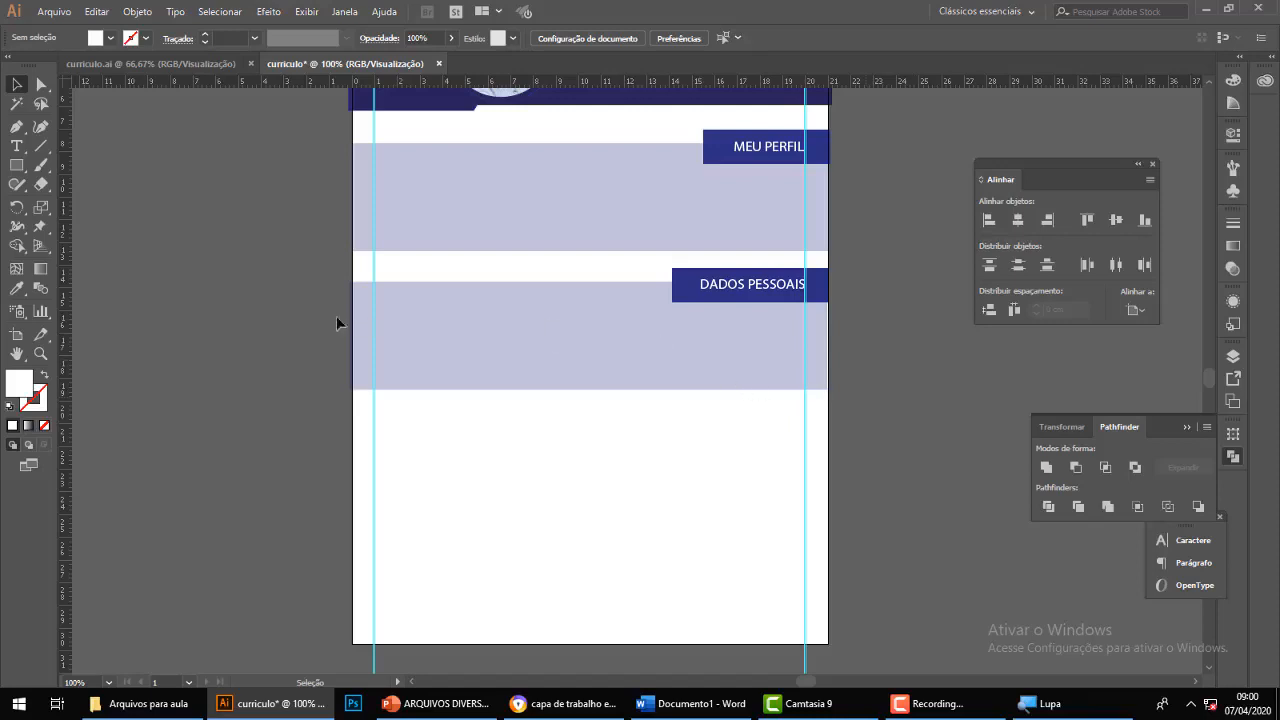
{"action": "left_click_drag", "start_coordinate": [289, 266], "coordinate": [830, 412]}
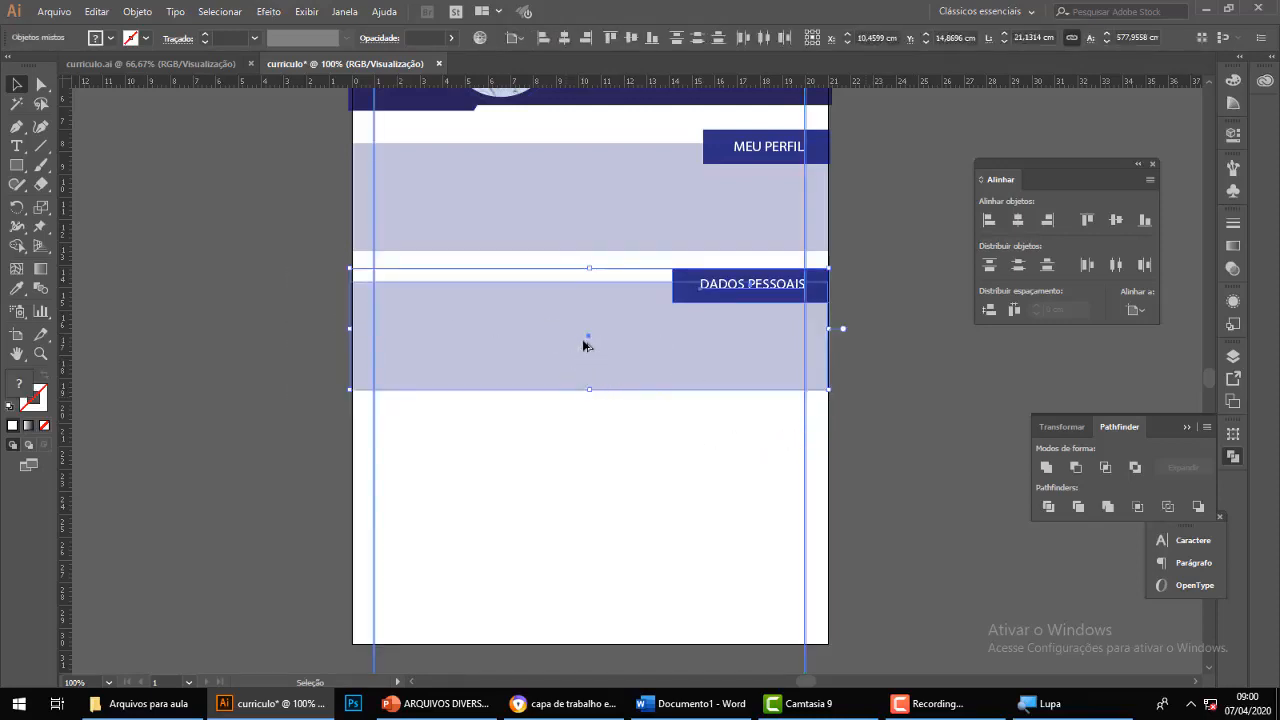
{"action": "left_click_drag", "start_coordinate": [585, 344], "coordinate": [597, 463]}
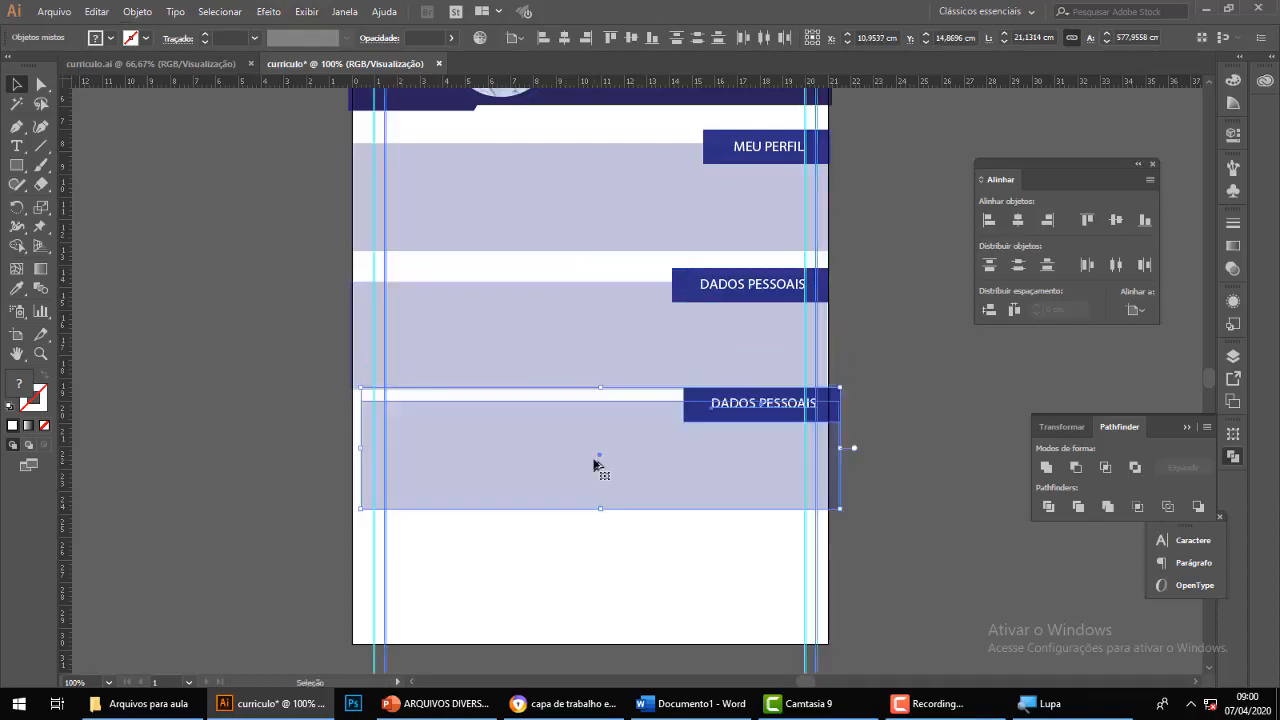
{"action": "key", "text": "ctrl+z"}
{"action": "left_click", "coordinate": [640, 486]}
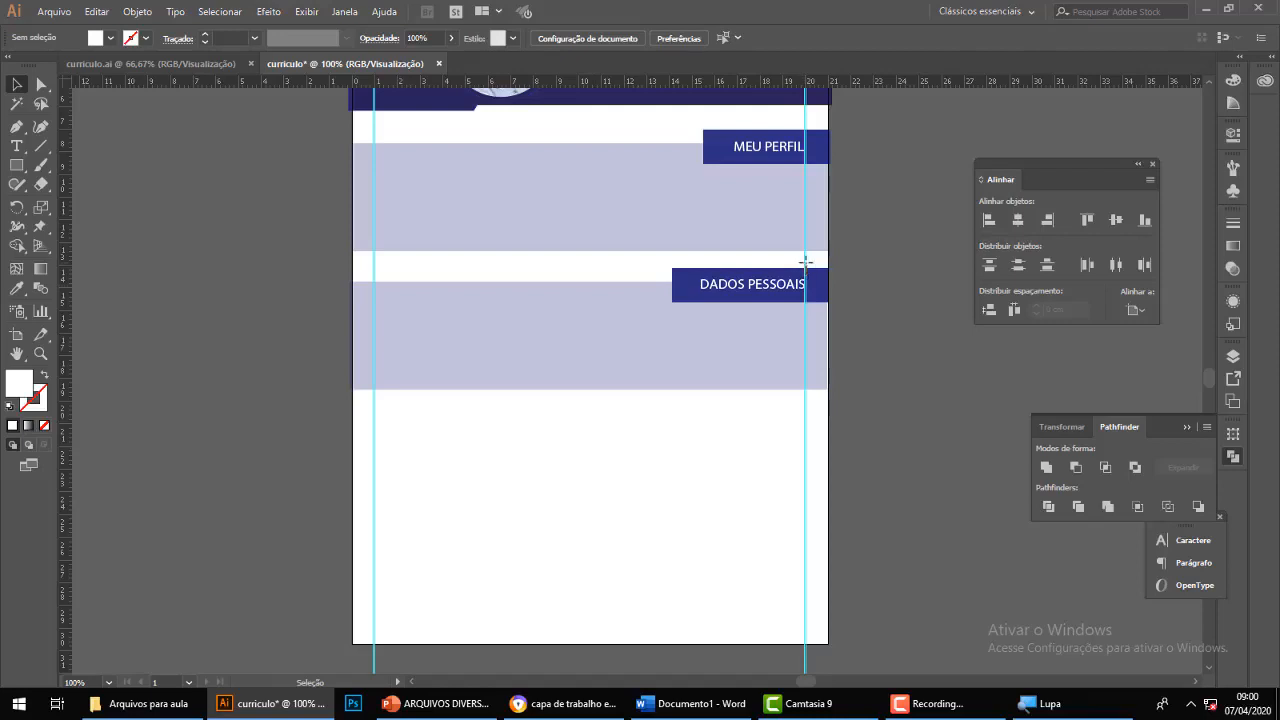
Delete the stray duplicate vertical lines that overlap the right and left margin guides.
{"action": "left_click_drag", "start_coordinate": [805, 262], "coordinate": [875, 268]}
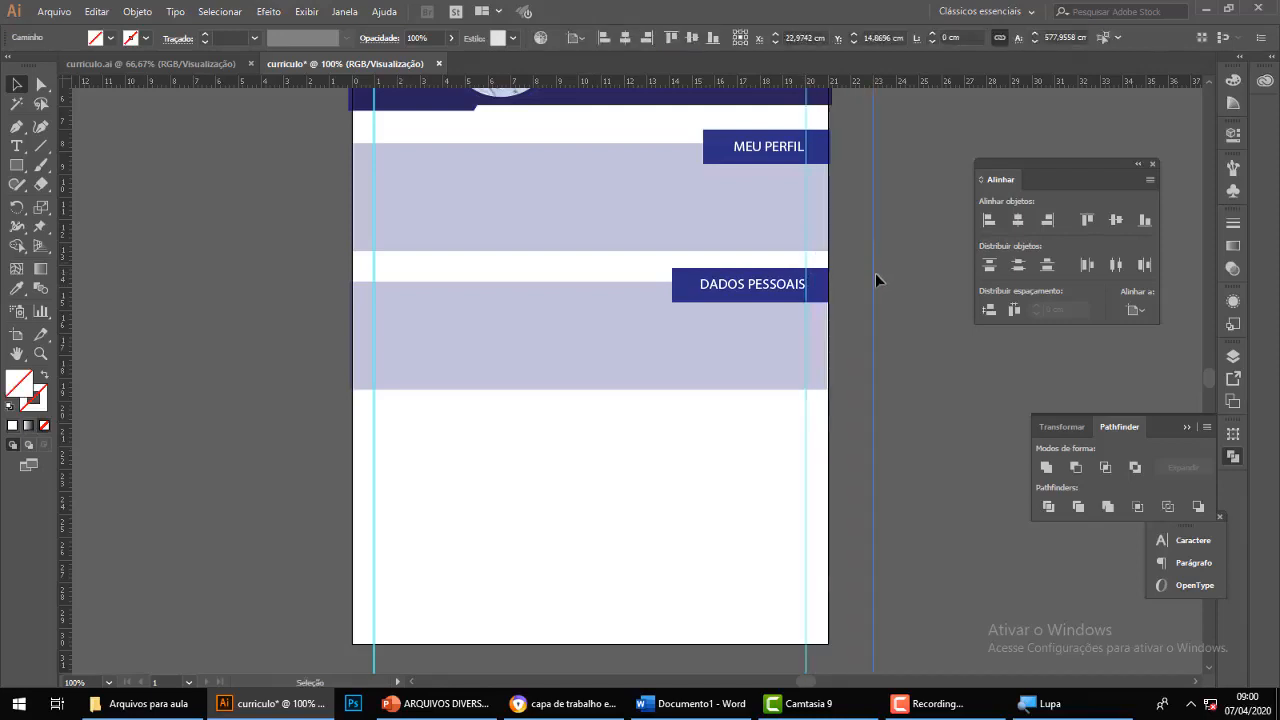
{"action": "key", "text": "Delete"}
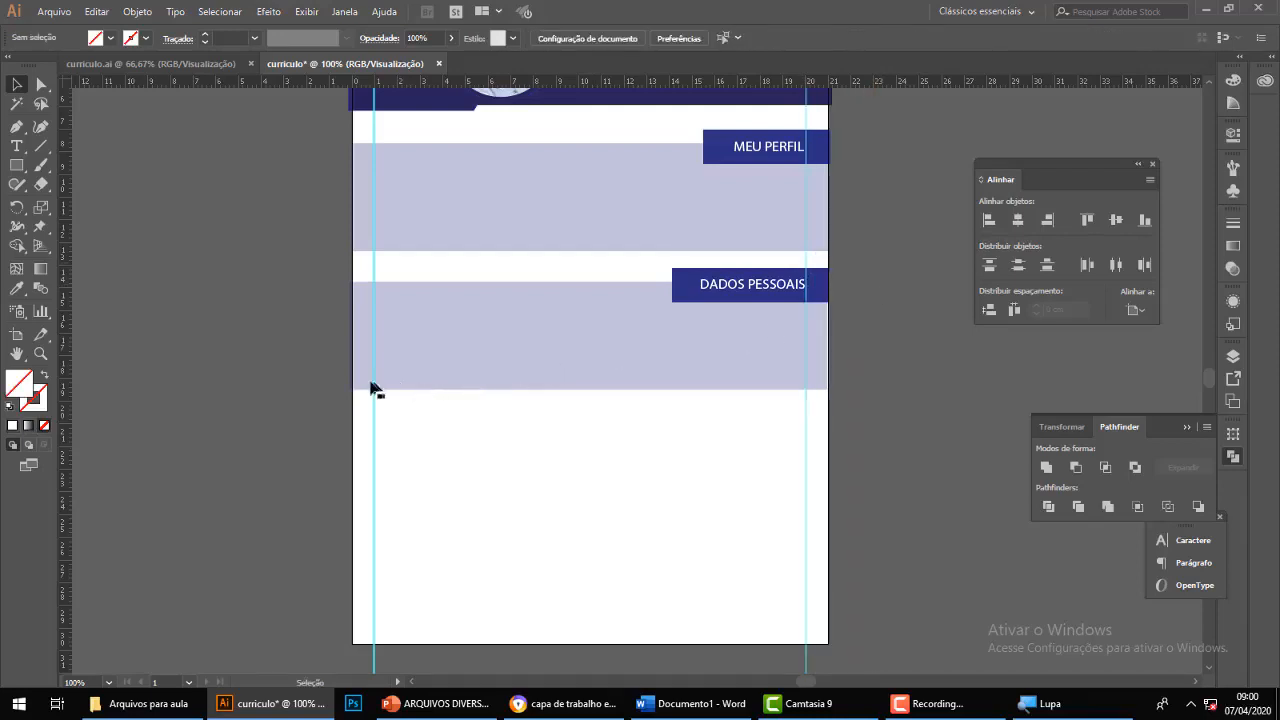
{"action": "left_click_drag", "start_coordinate": [374, 386], "coordinate": [307, 395]}
{"action": "key", "text": "ctrl+z"}
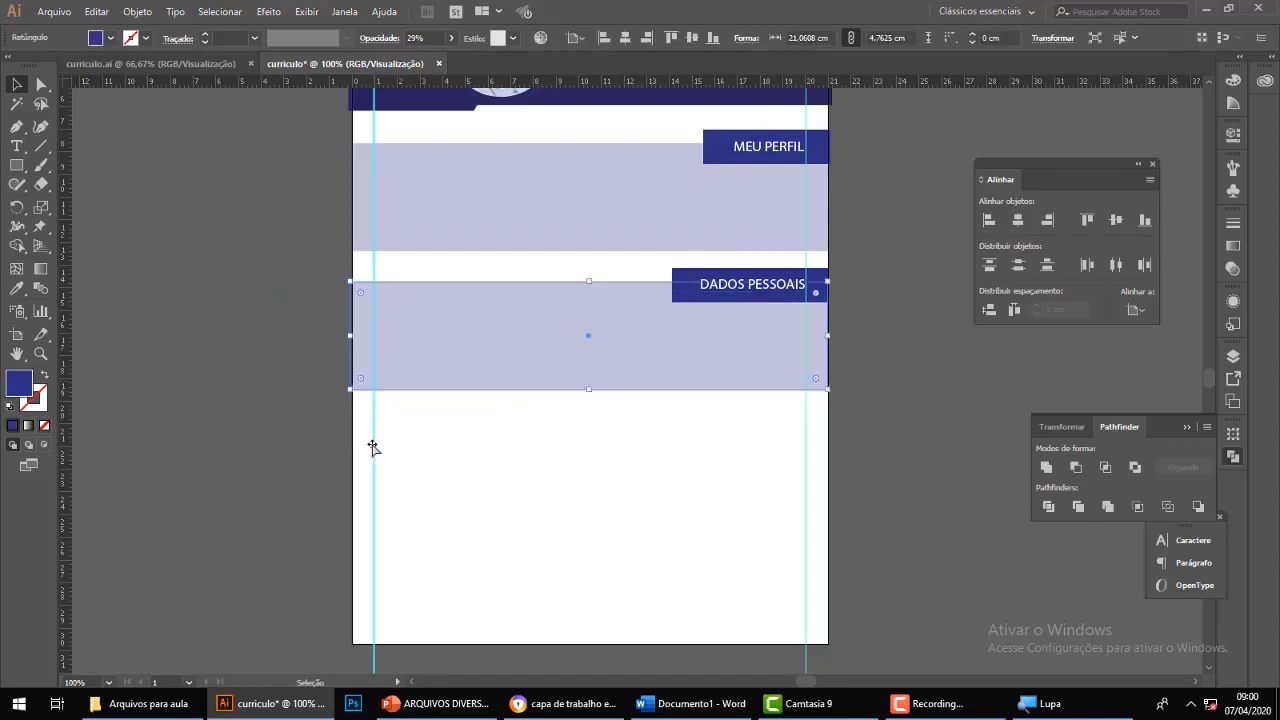
{"action": "left_click", "coordinate": [372, 445]}
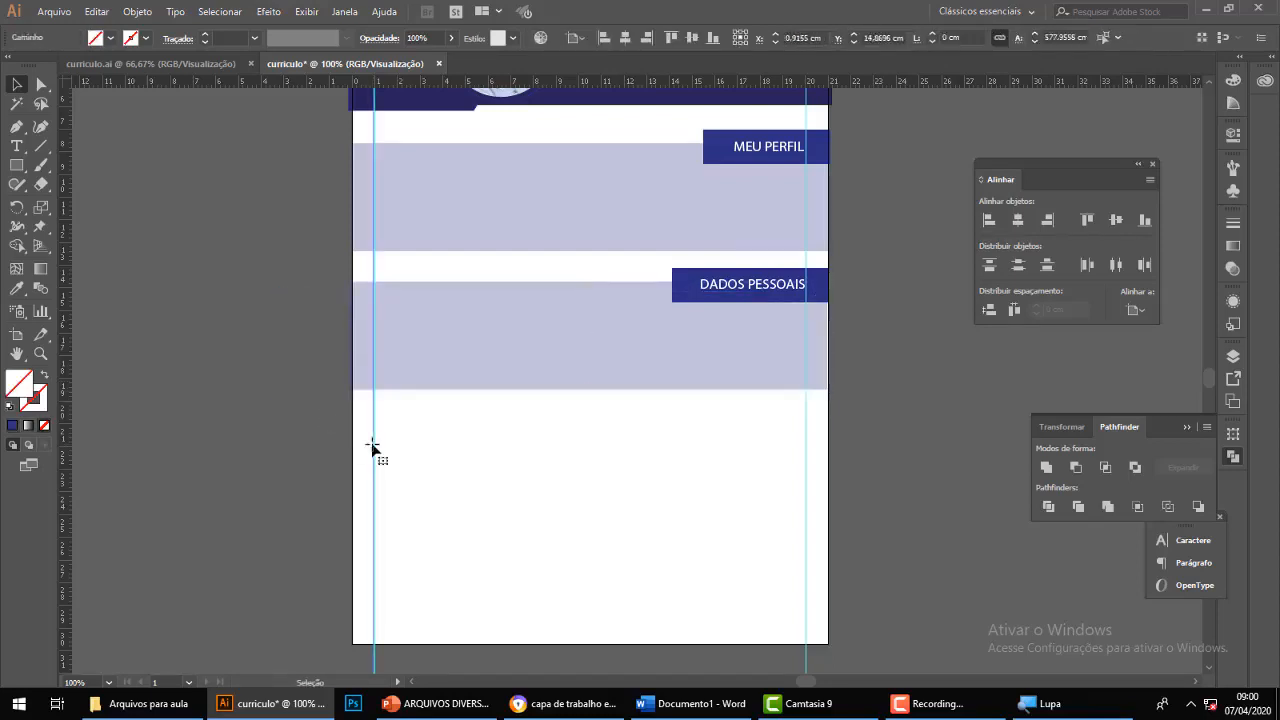
{"action": "key", "text": "ctrl+shift+a"}
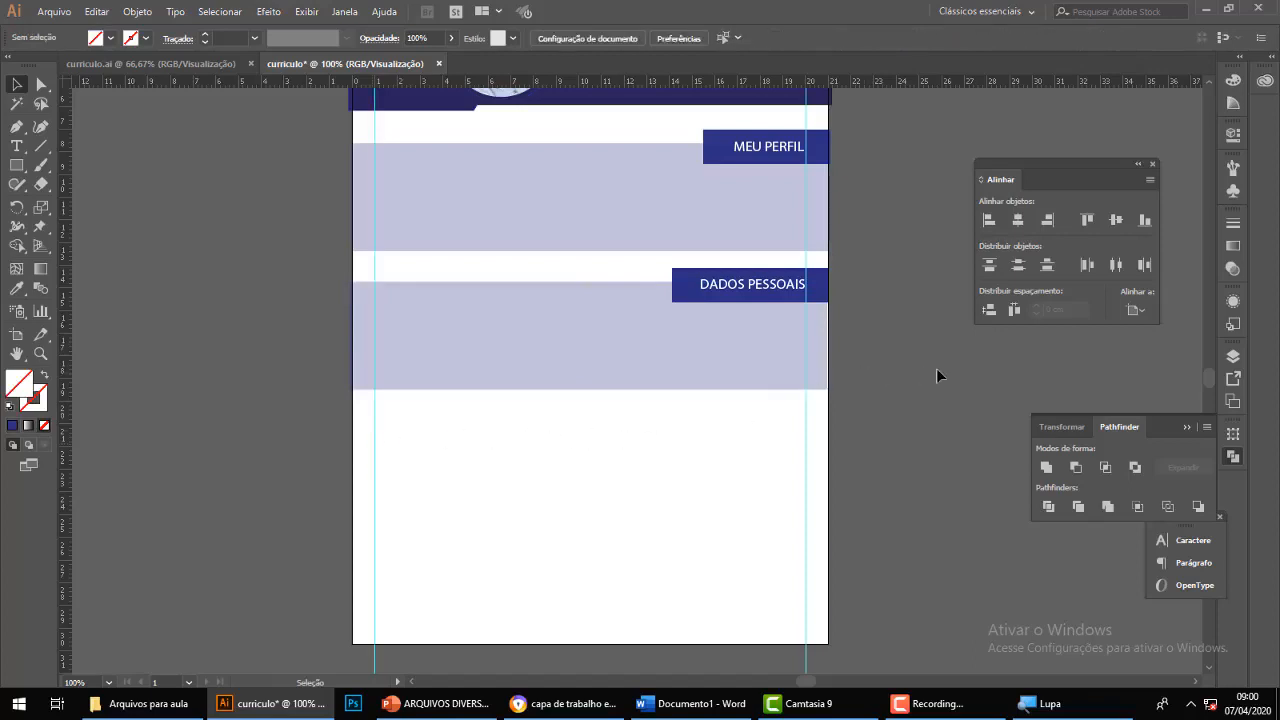
Duplicate the DADOS PESSOAIS section, with its pale block and title tab, directly below itself as a third section.
{"action": "scroll", "coordinate": [800, 375], "scroll_direction": "up", "scroll_amount": 1}
{"action": "left_click_drag", "start_coordinate": [698, 447], "coordinate": [686, 284]}
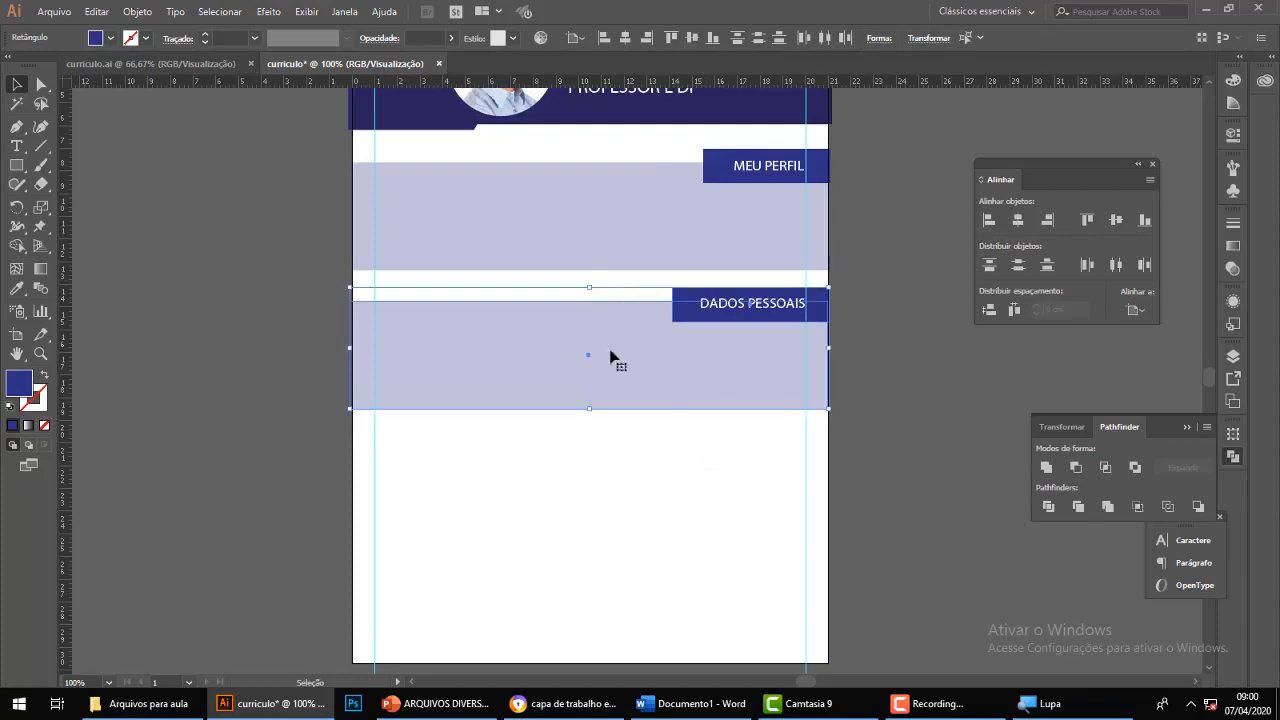
{"action": "left_click", "coordinate": [664, 476]}
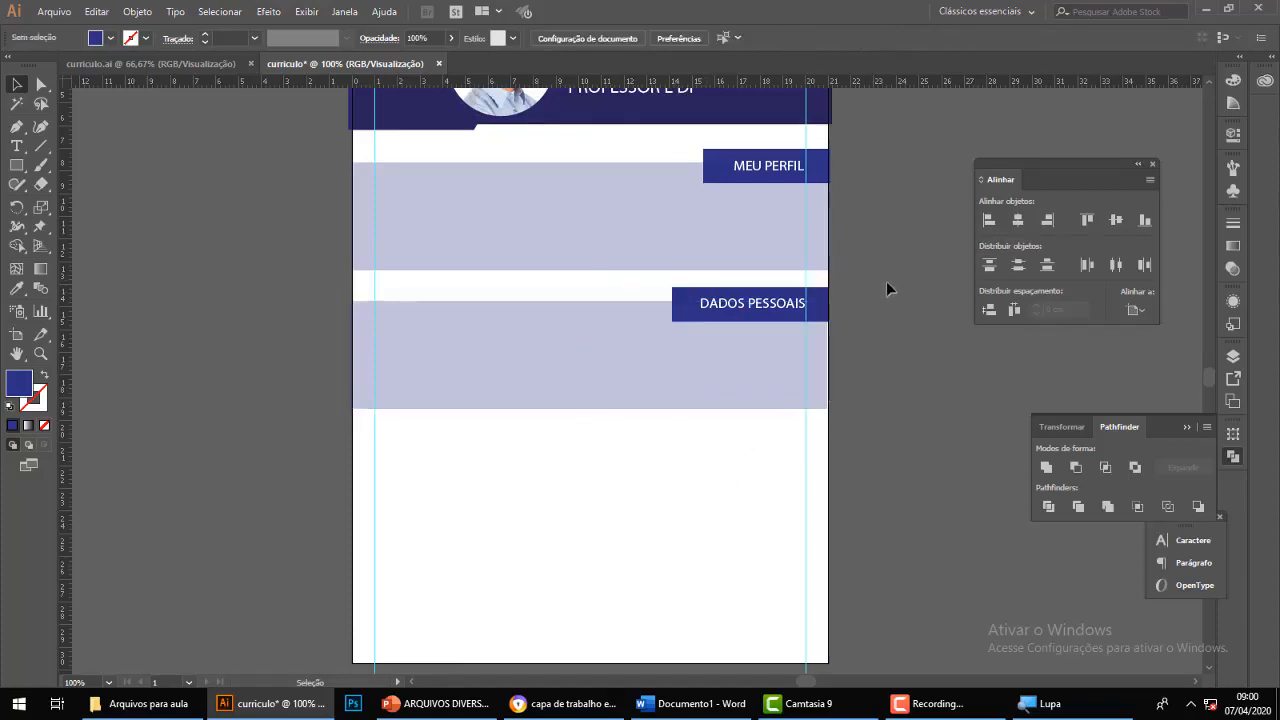
{"action": "left_click_drag", "start_coordinate": [862, 335], "coordinate": [714, 446]}
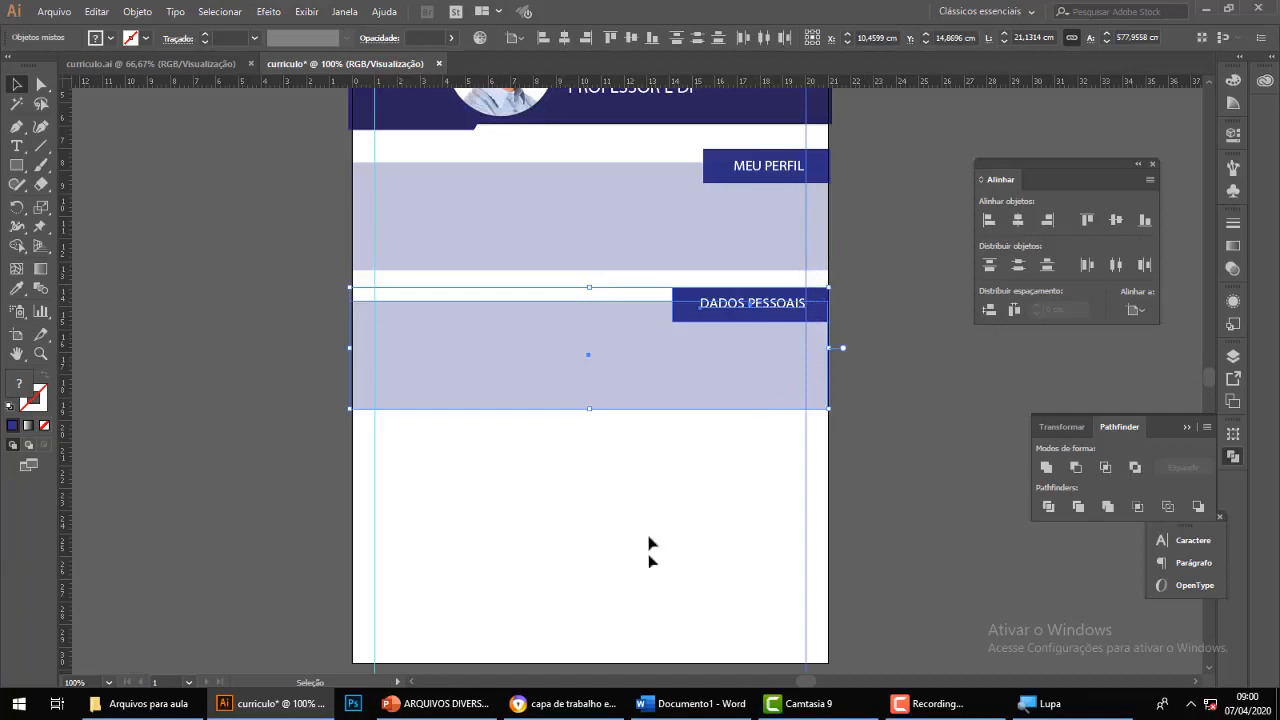
{"action": "left_click", "coordinate": [663, 469]}
{"action": "left_click_drag", "start_coordinate": [633, 390], "coordinate": [611, 290]}
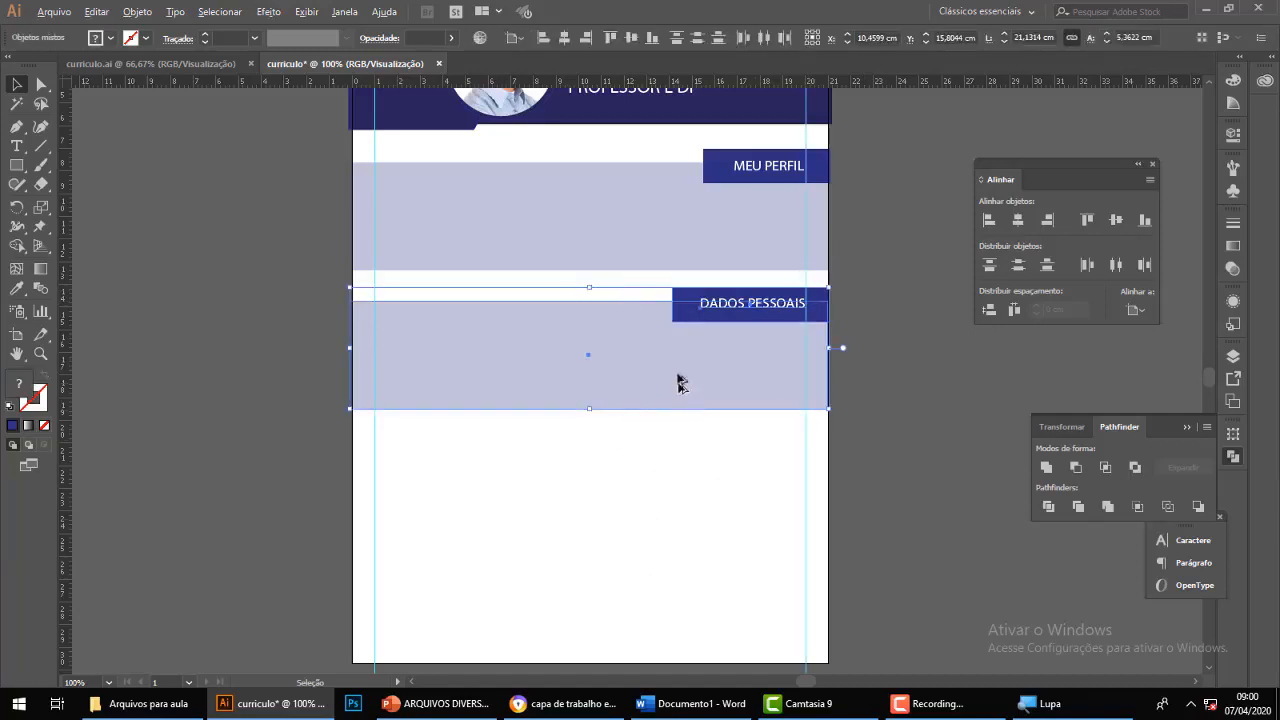
{"action": "left_click_drag", "start_coordinate": [676, 366], "coordinate": [675, 503]}
{"action": "left_click", "coordinate": [668, 601]}
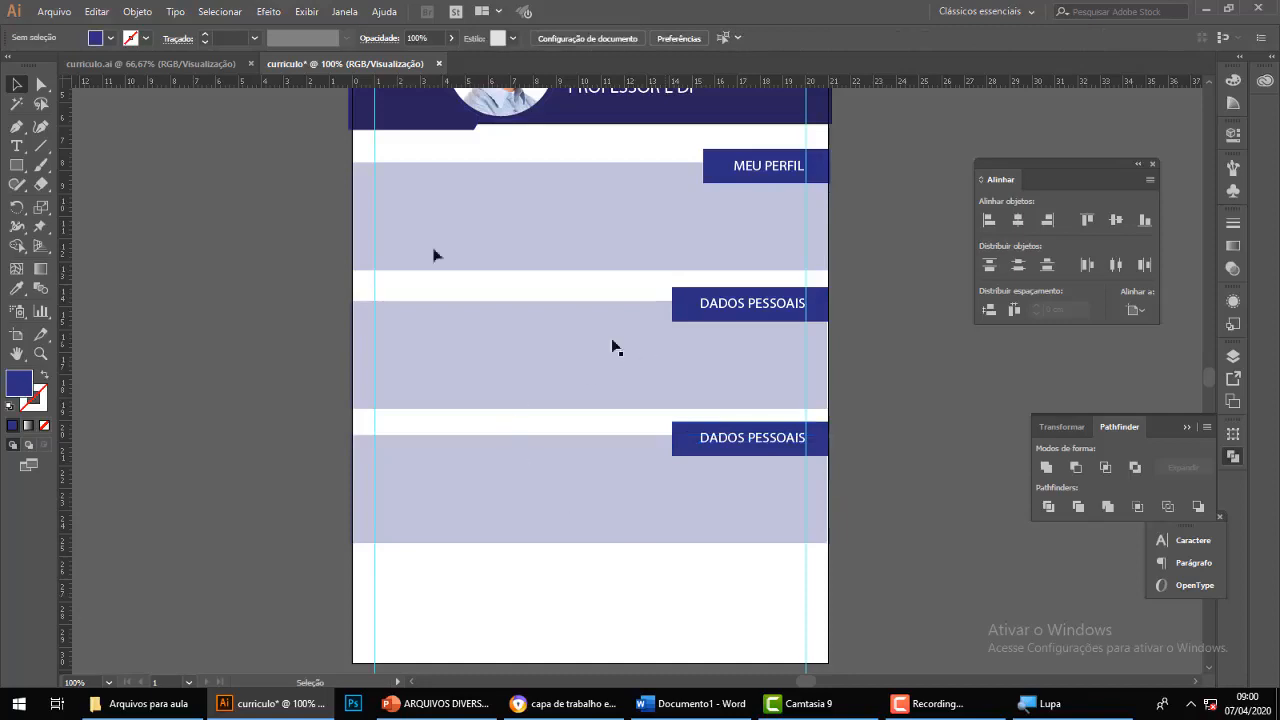
Check the third section's title in curriculo.ai and change the newly duplicated section's title to HISTÓRICO PROFISSIONAL.
{"action": "left_click", "coordinate": [173, 66]}
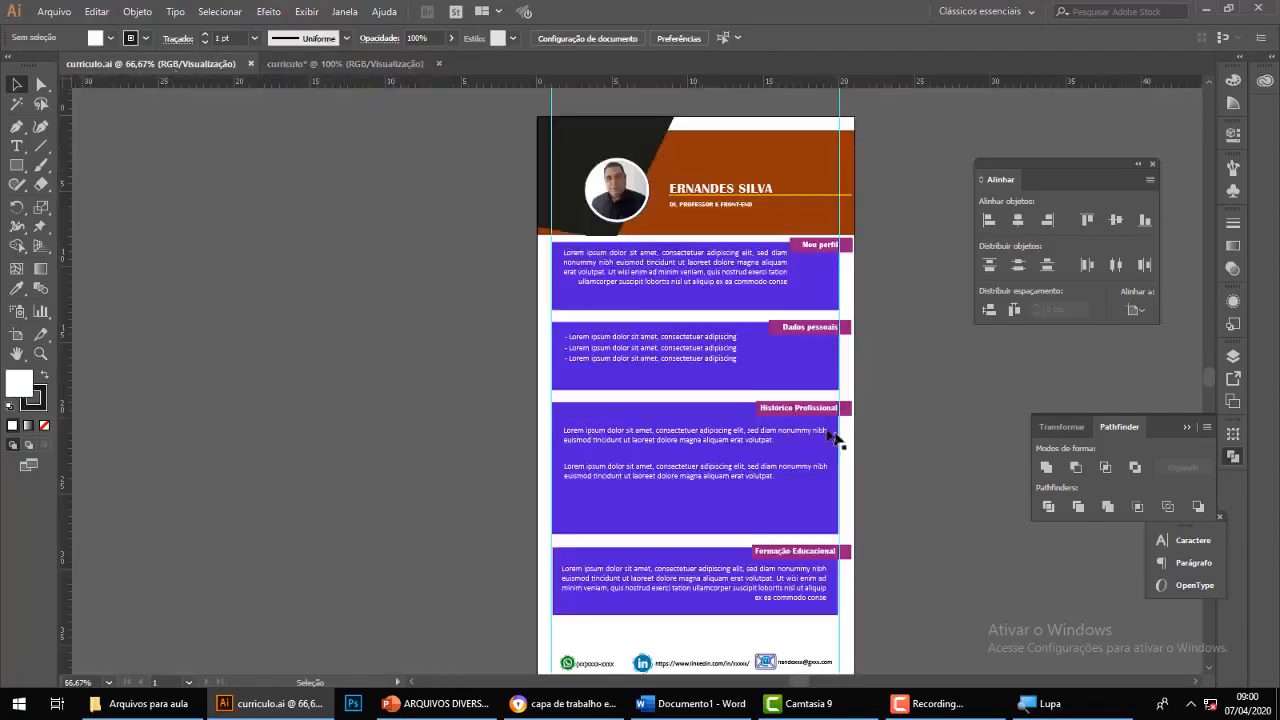
{"action": "left_click", "coordinate": [374, 64]}
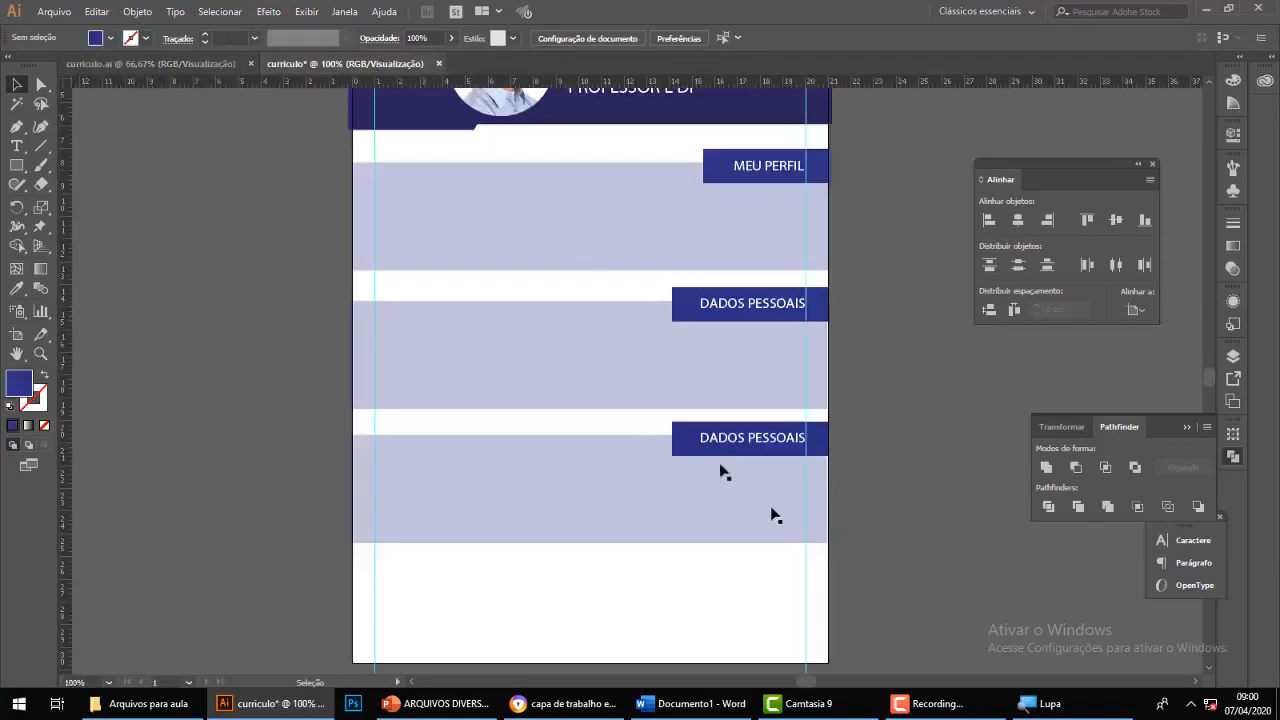
{"action": "left_click", "coordinate": [17, 146]}
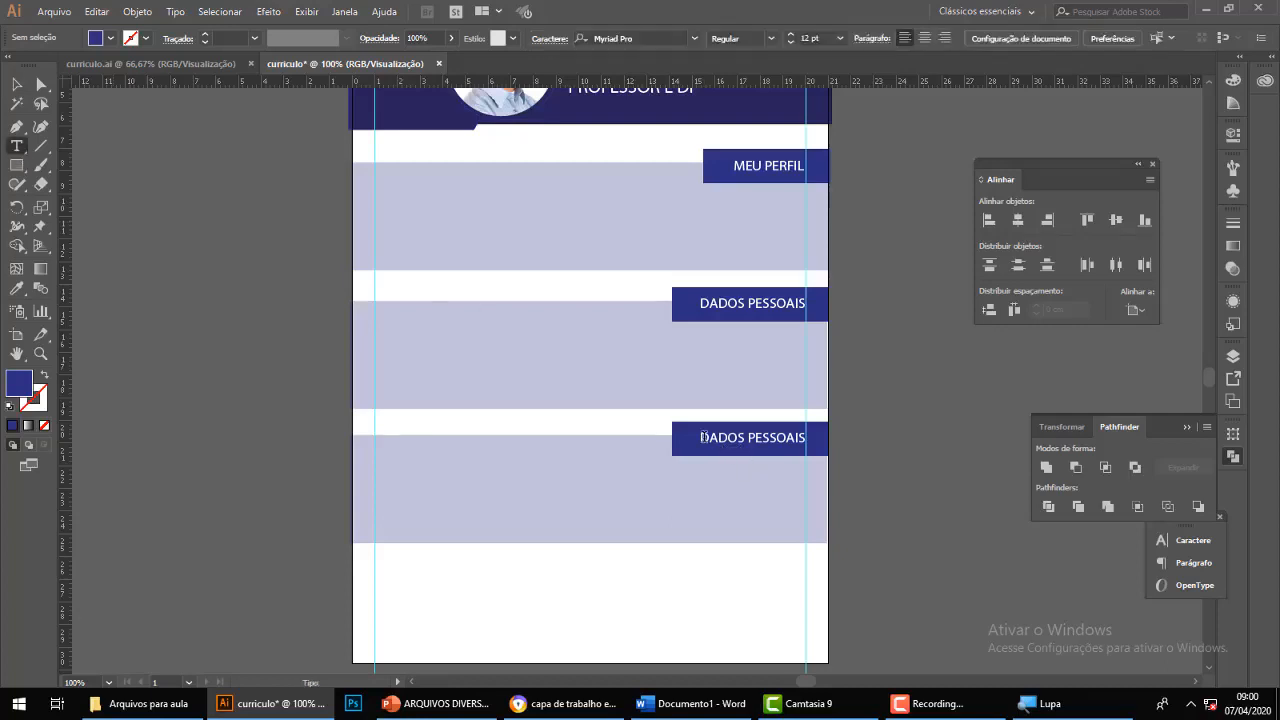
{"action": "left_click_drag", "start_coordinate": [703, 437], "coordinate": [818, 448]}
{"action": "type", "text": "h"}
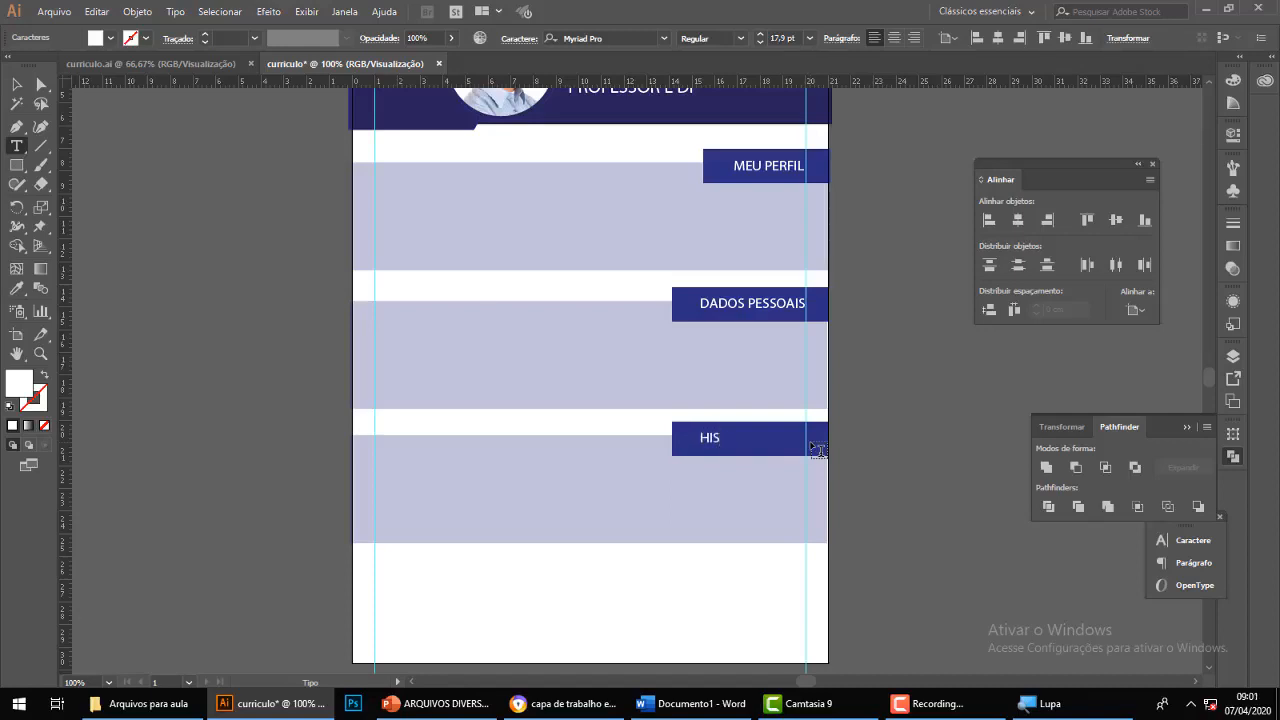
{"action": "type", "text": "istórico"}
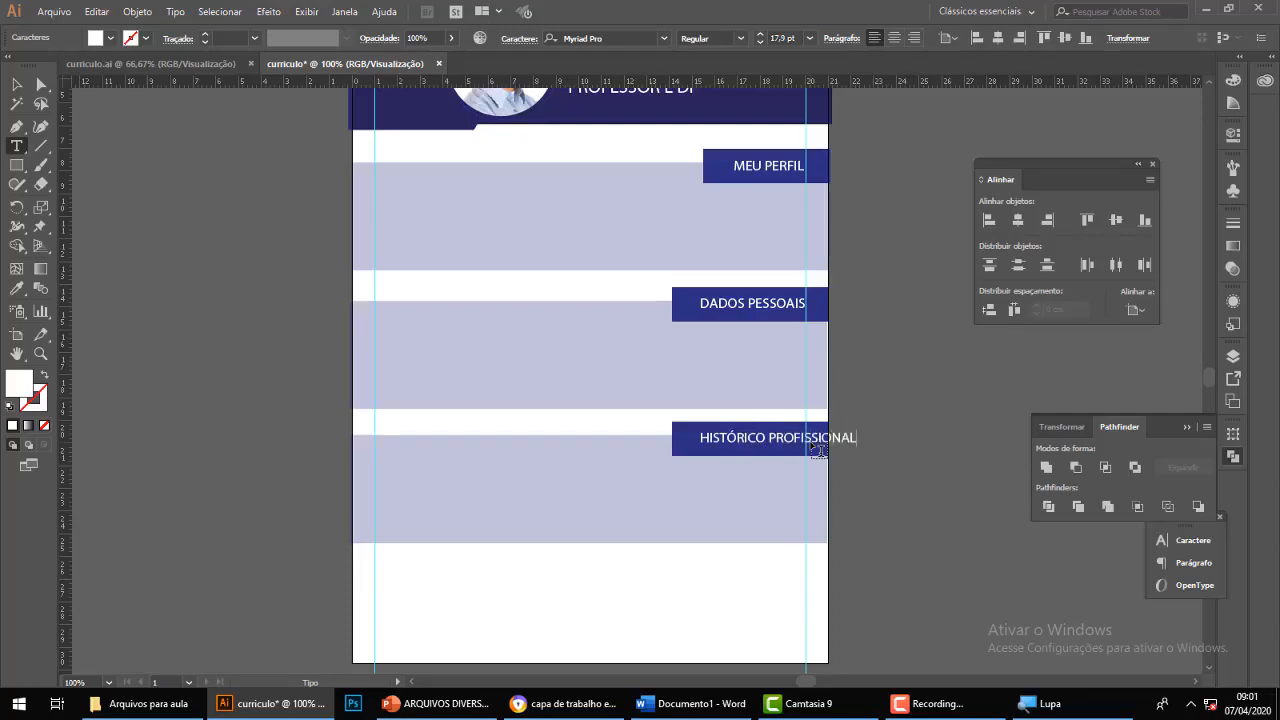
Widen the third title rectangle leftward and shift the HISTÓRICO PROFISSIONAL text to end at the right margin guide.
{"action": "left_click", "coordinate": [17, 85]}
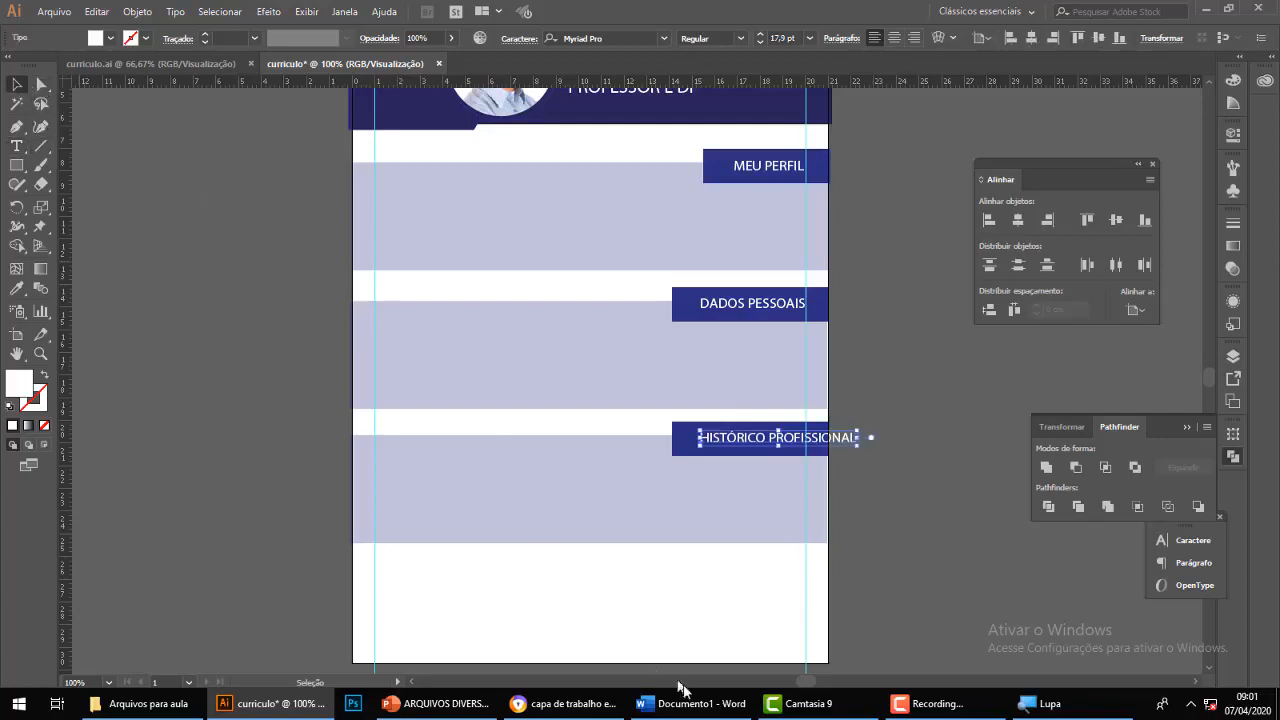
{"action": "left_click", "coordinate": [670, 638]}
{"action": "left_click", "coordinate": [683, 446]}
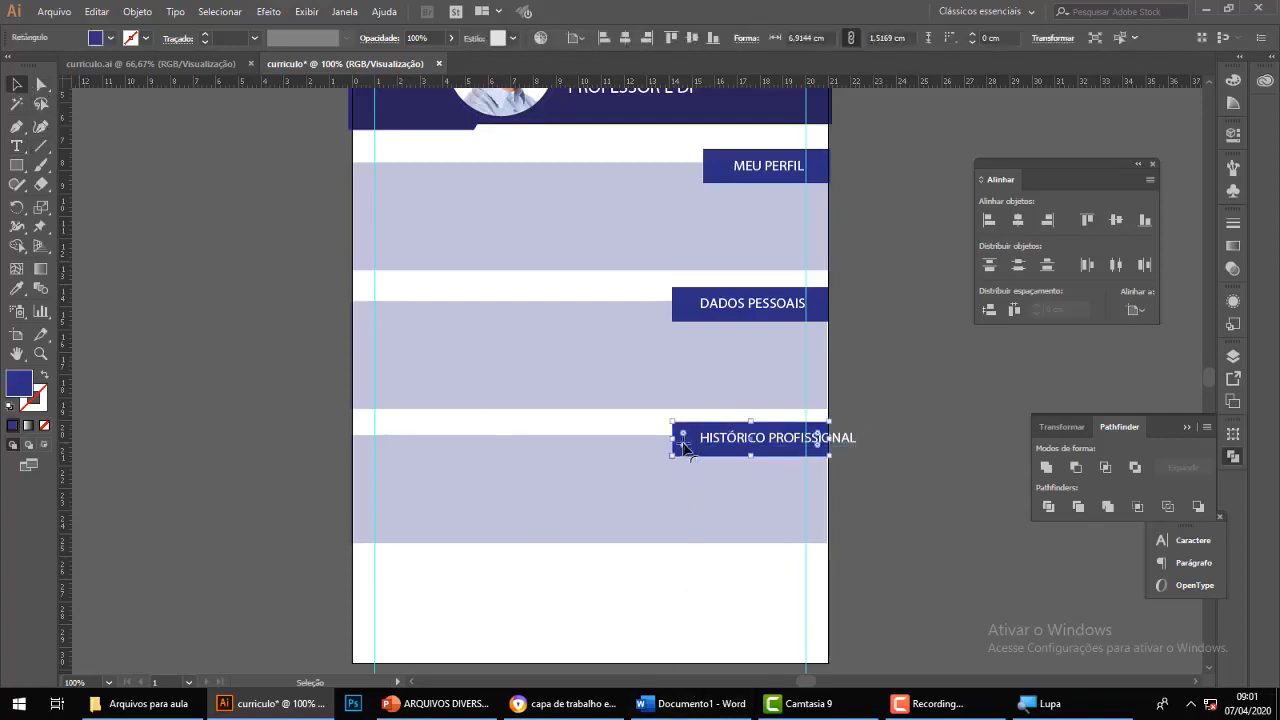
{"action": "left_click_drag", "start_coordinate": [672, 438], "coordinate": [638, 439]}
{"action": "left_click", "coordinate": [735, 548]}
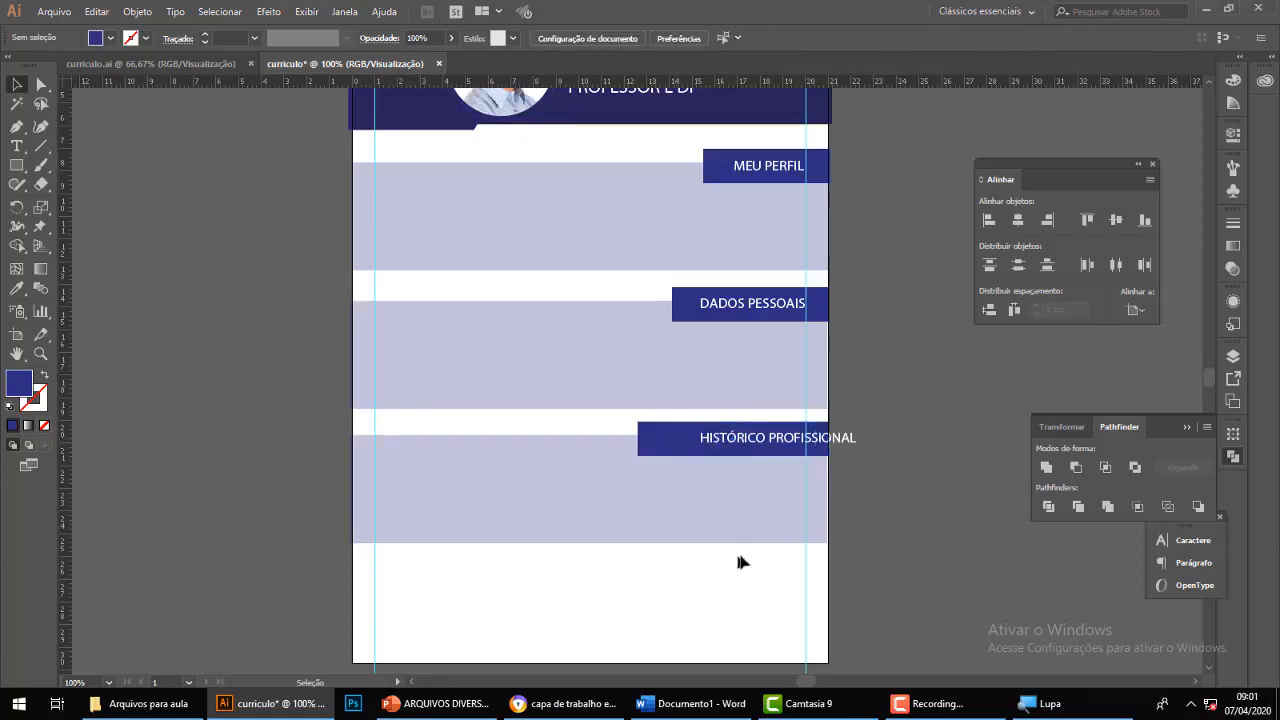
{"action": "left_click", "coordinate": [762, 445]}
{"action": "left_click_drag", "start_coordinate": [794, 440], "coordinate": [746, 438]}
{"action": "left_click", "coordinate": [690, 594]}
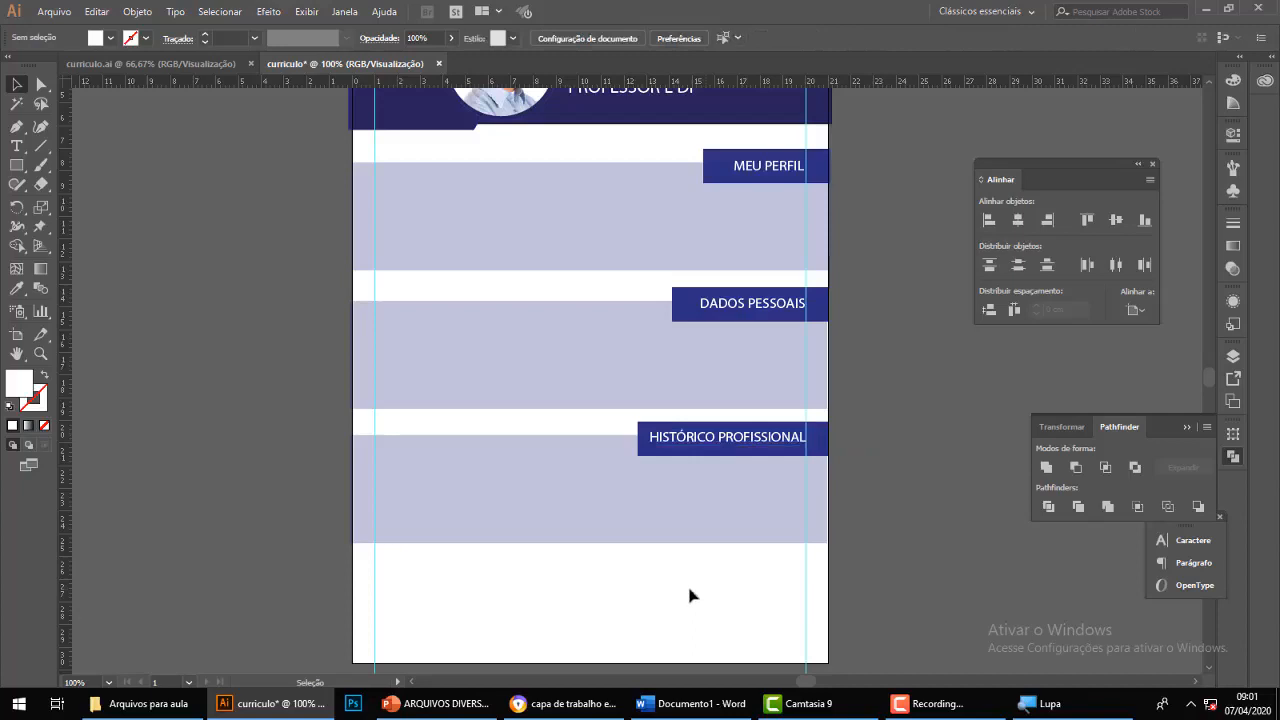
Examine the space left under the three sections and compare the section heights with the layout in curriculo.ai.
{"action": "scroll", "coordinate": [672, 622], "scroll_direction": "down", "scroll_amount": 3}
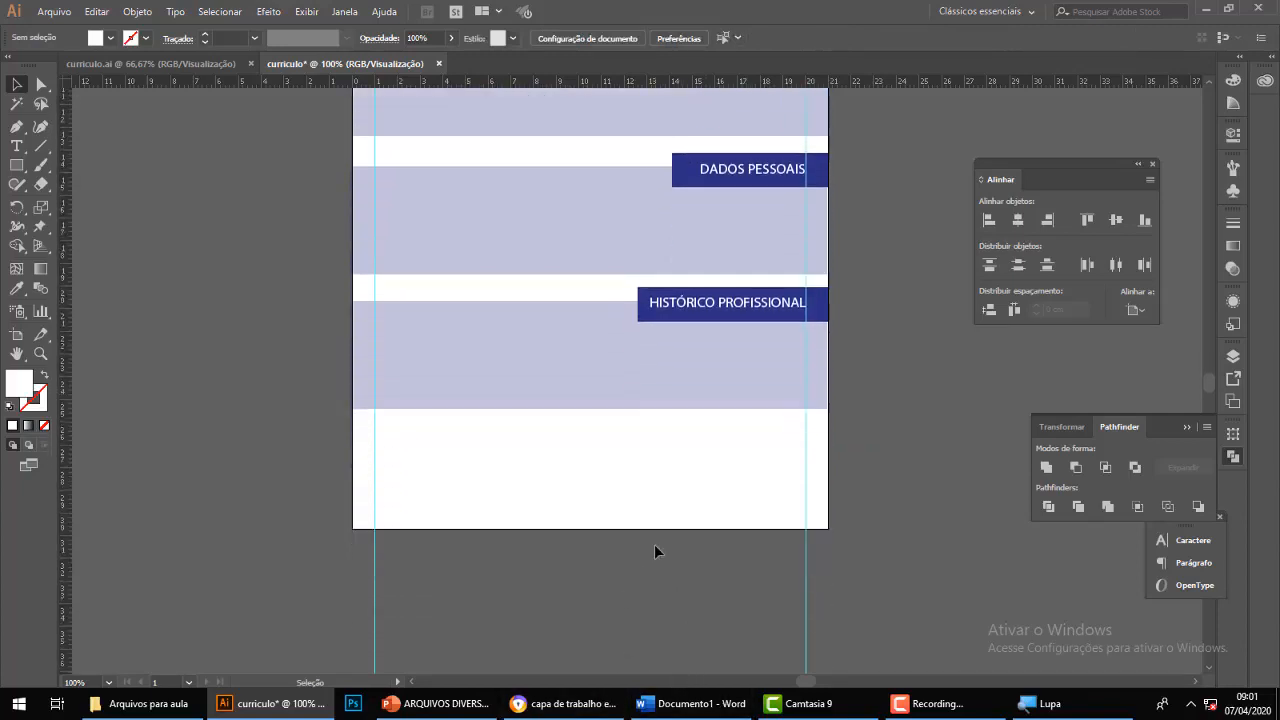
{"action": "scroll", "coordinate": [654, 544], "scroll_direction": "up", "scroll_amount": 1}
{"action": "scroll", "coordinate": [540, 483], "scroll_direction": "down", "scroll_amount": 1}
{"action": "scroll", "coordinate": [537, 494], "scroll_direction": "up", "scroll_amount": 2}
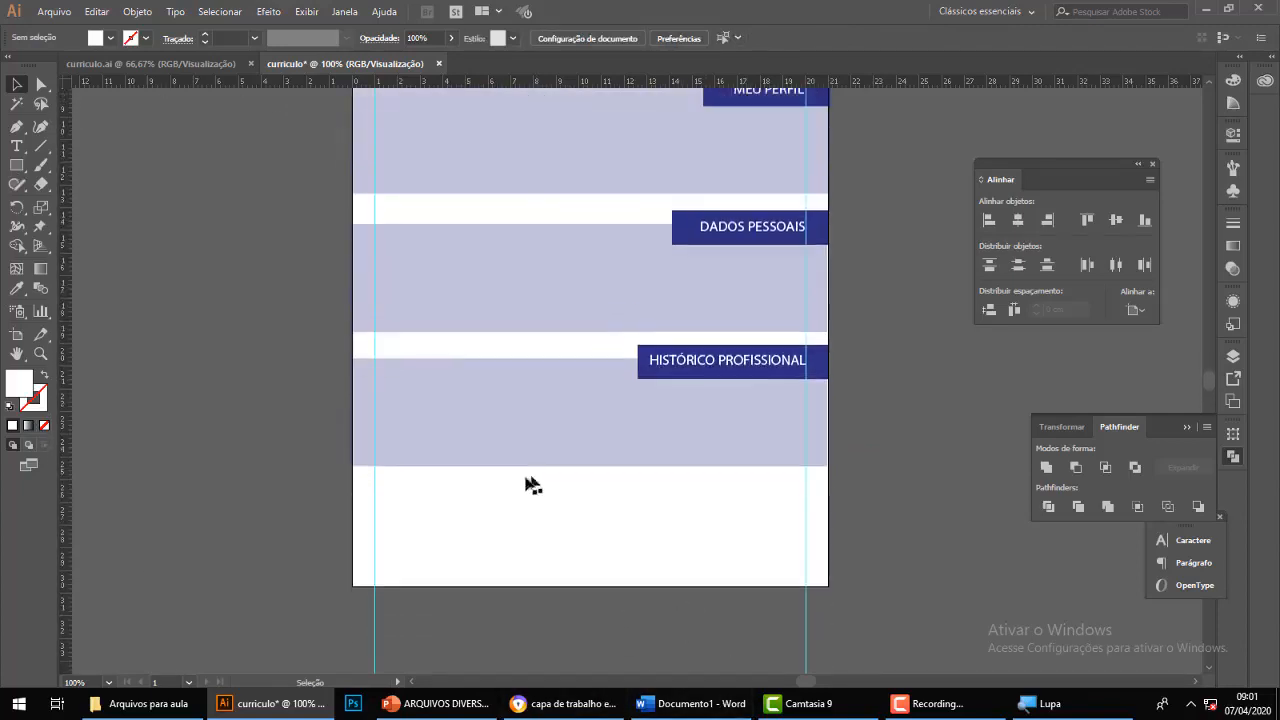
{"action": "scroll", "coordinate": [486, 300], "scroll_direction": "up", "scroll_amount": 2}
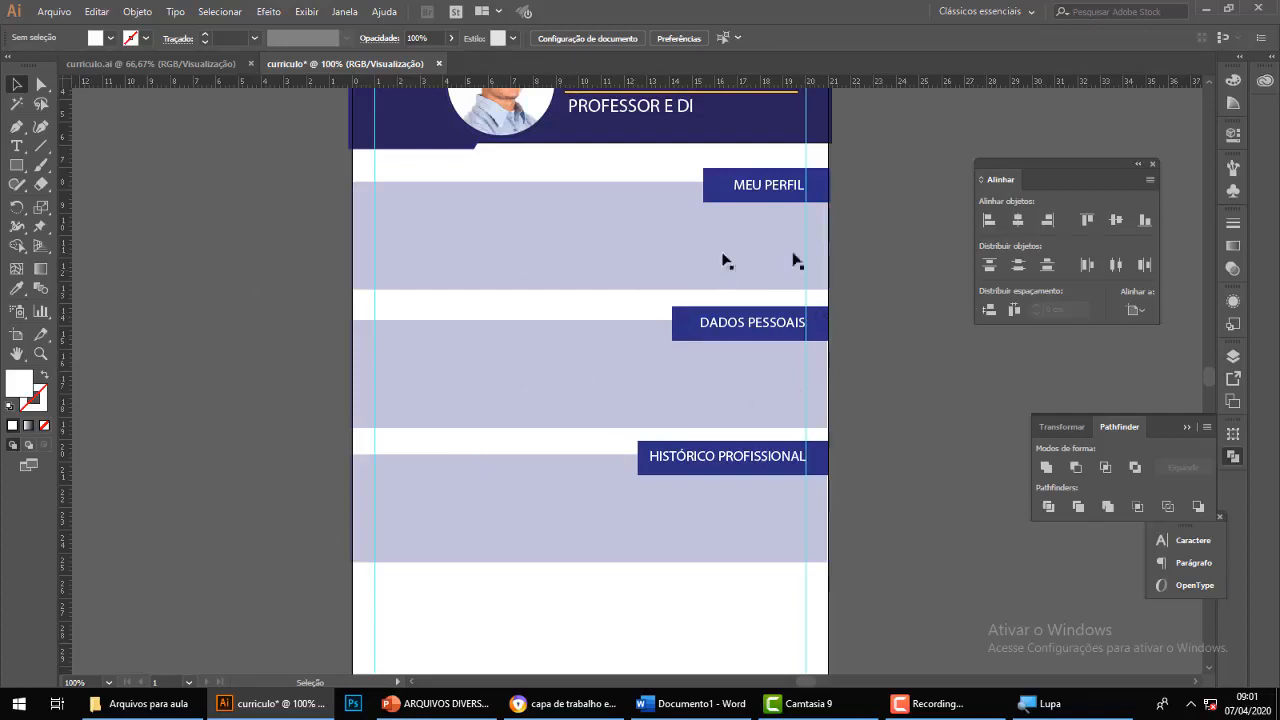
{"action": "scroll", "coordinate": [604, 549], "scroll_direction": "down", "scroll_amount": 1}
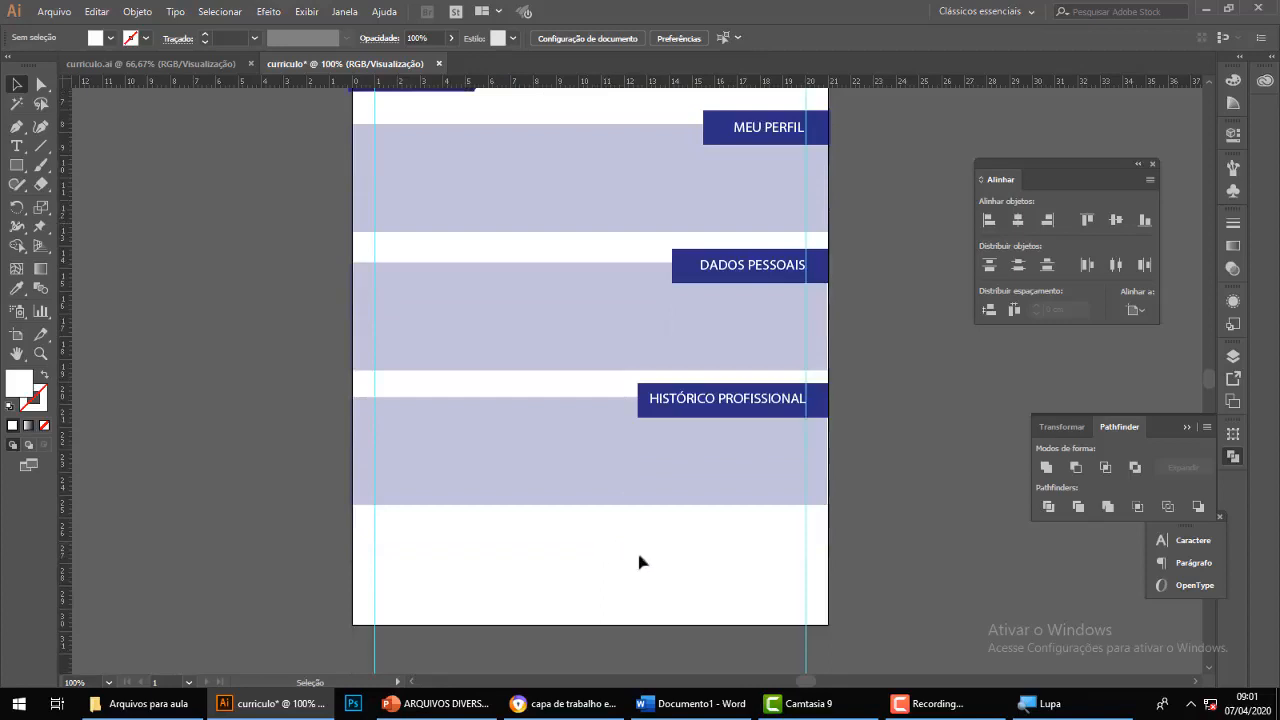
{"action": "left_click", "coordinate": [155, 63]}
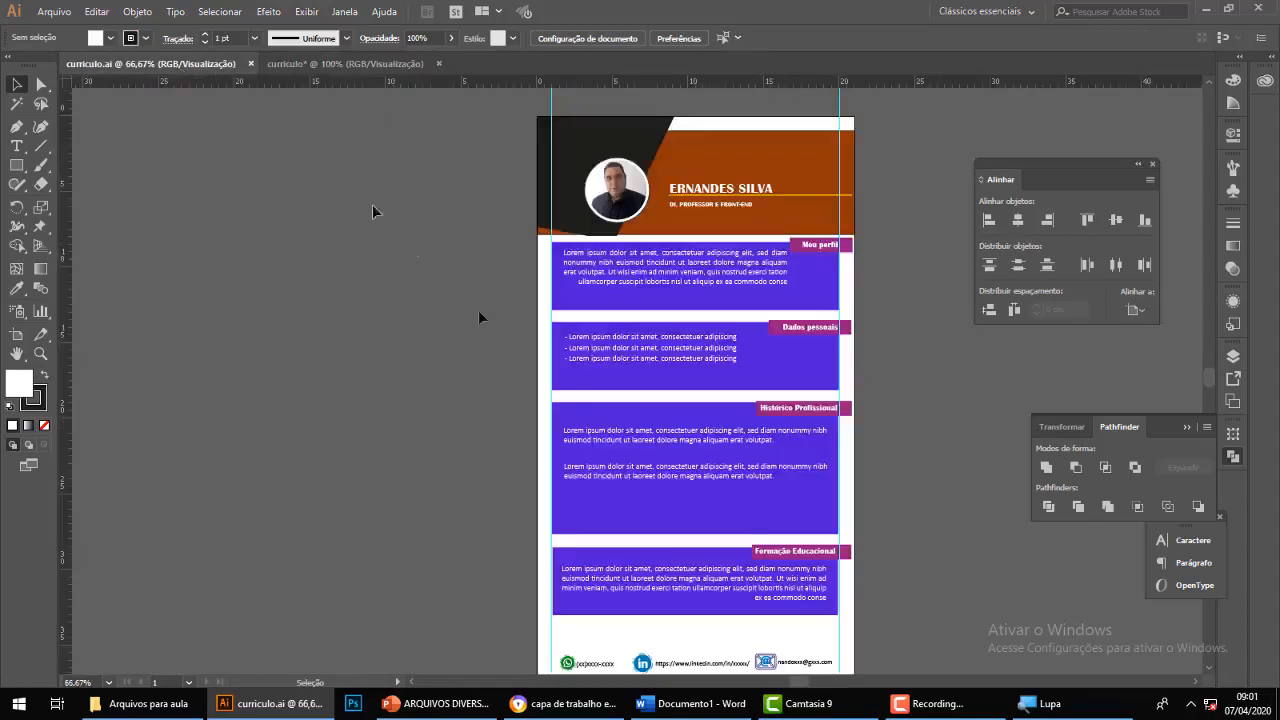
{"action": "left_click", "coordinate": [350, 63]}
{"action": "scroll", "coordinate": [917, 314], "scroll_direction": "up", "scroll_amount": 1}
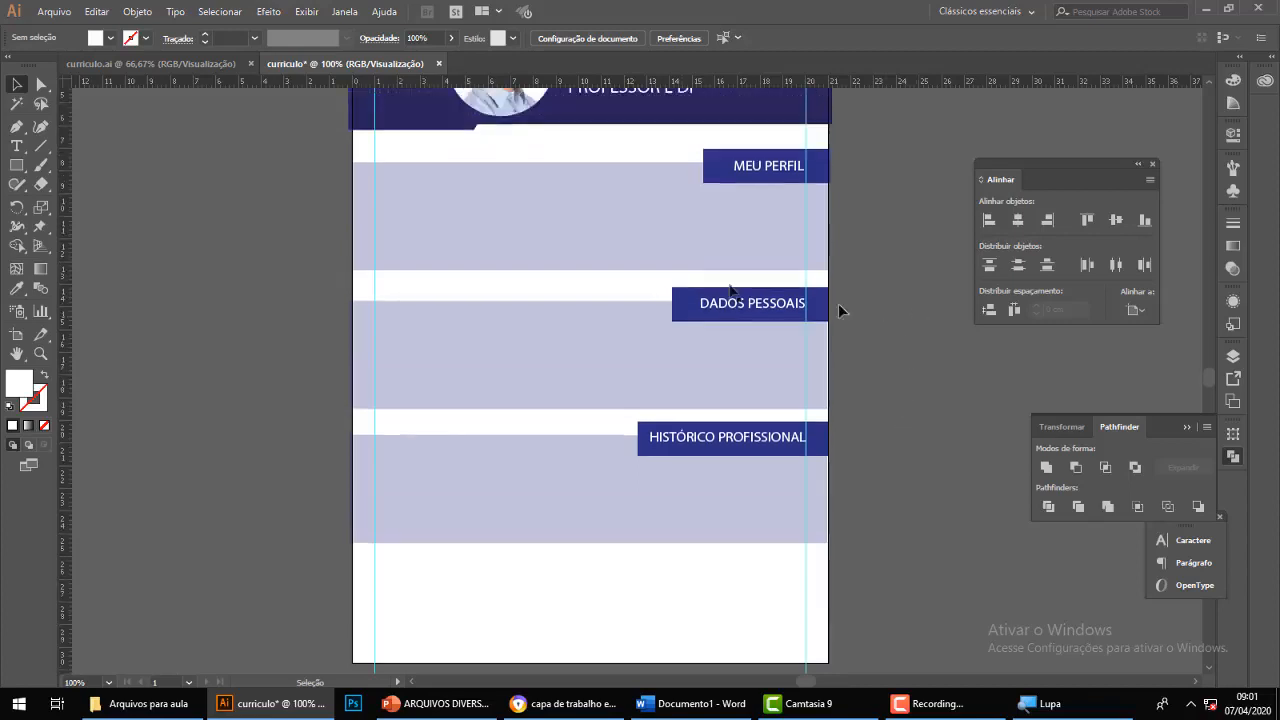
Shorten the MEU PERFIL pale block to about 3.32 cm high and move the DADOS PESSOAIS pale block up beneath it.
{"action": "left_click", "coordinate": [640, 250]}
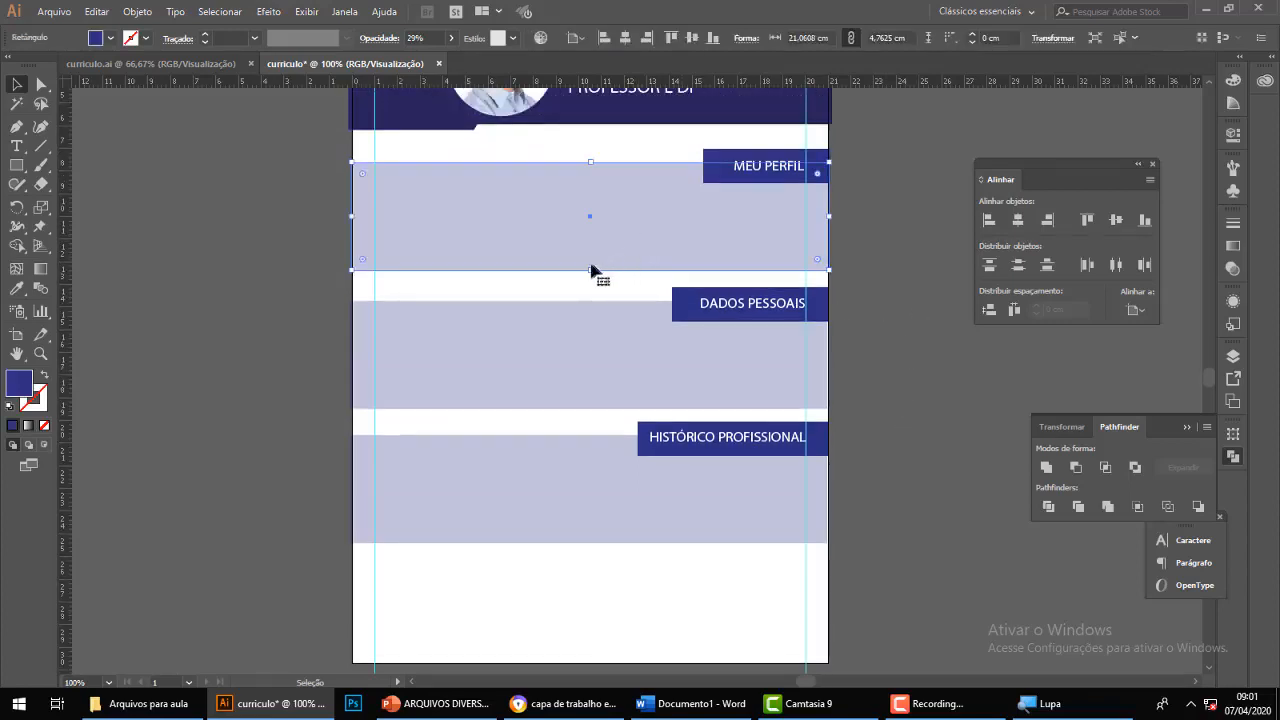
{"action": "left_click_drag", "start_coordinate": [592, 273], "coordinate": [590, 239]}
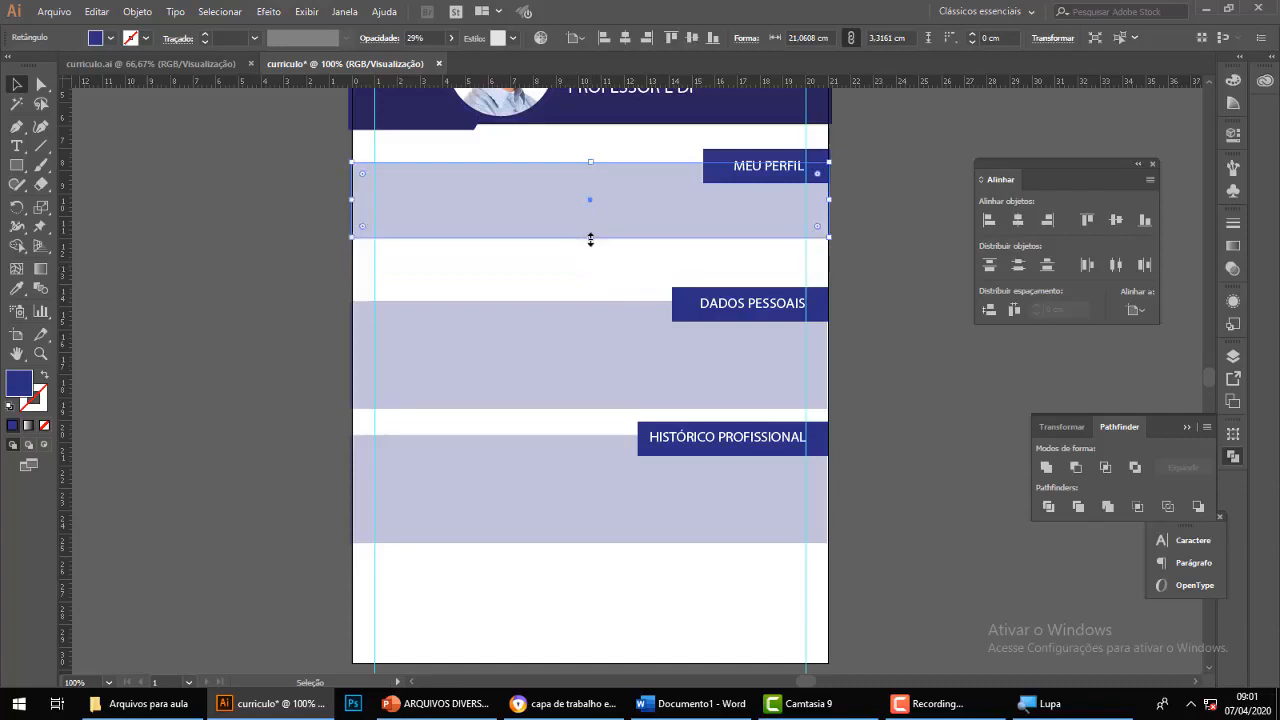
{"action": "left_click", "coordinate": [600, 347]}
{"action": "left_click_drag", "start_coordinate": [600, 347], "coordinate": [601, 300]}
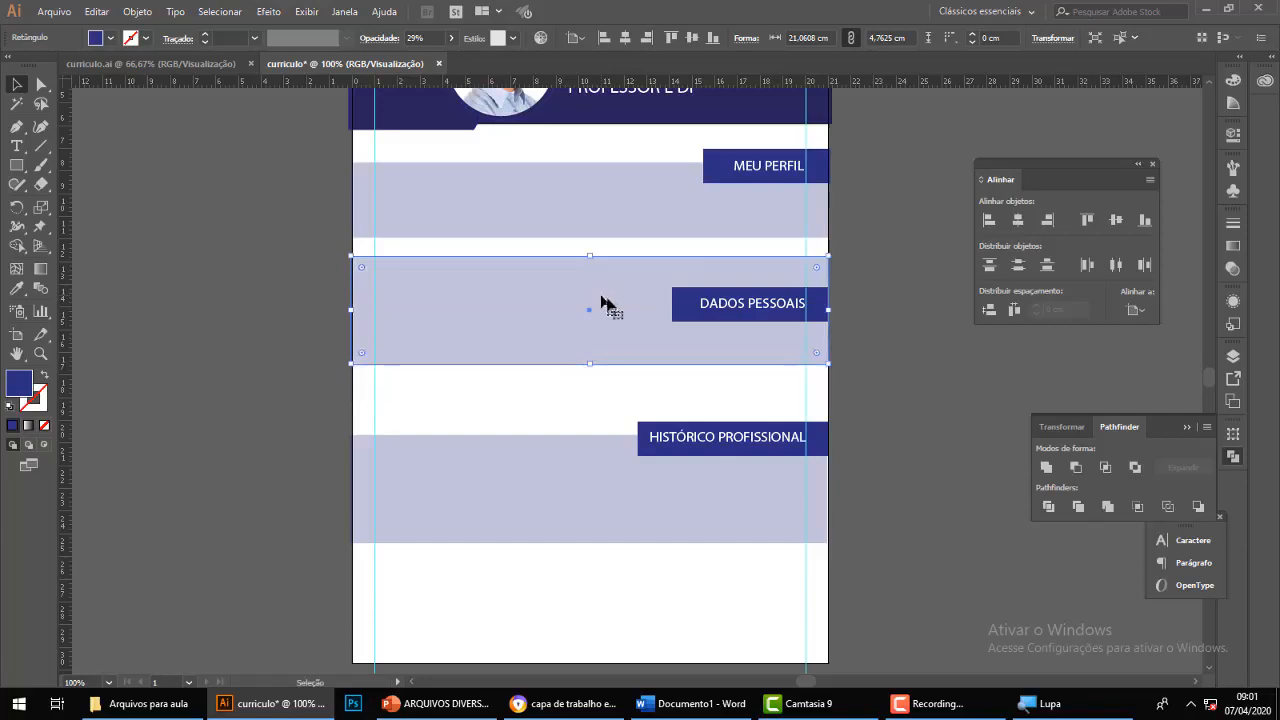
Move the DADOS PESSOAIS title text and its rectangle together up to the upper edge of their pale block.
{"action": "left_click", "coordinate": [766, 318]}
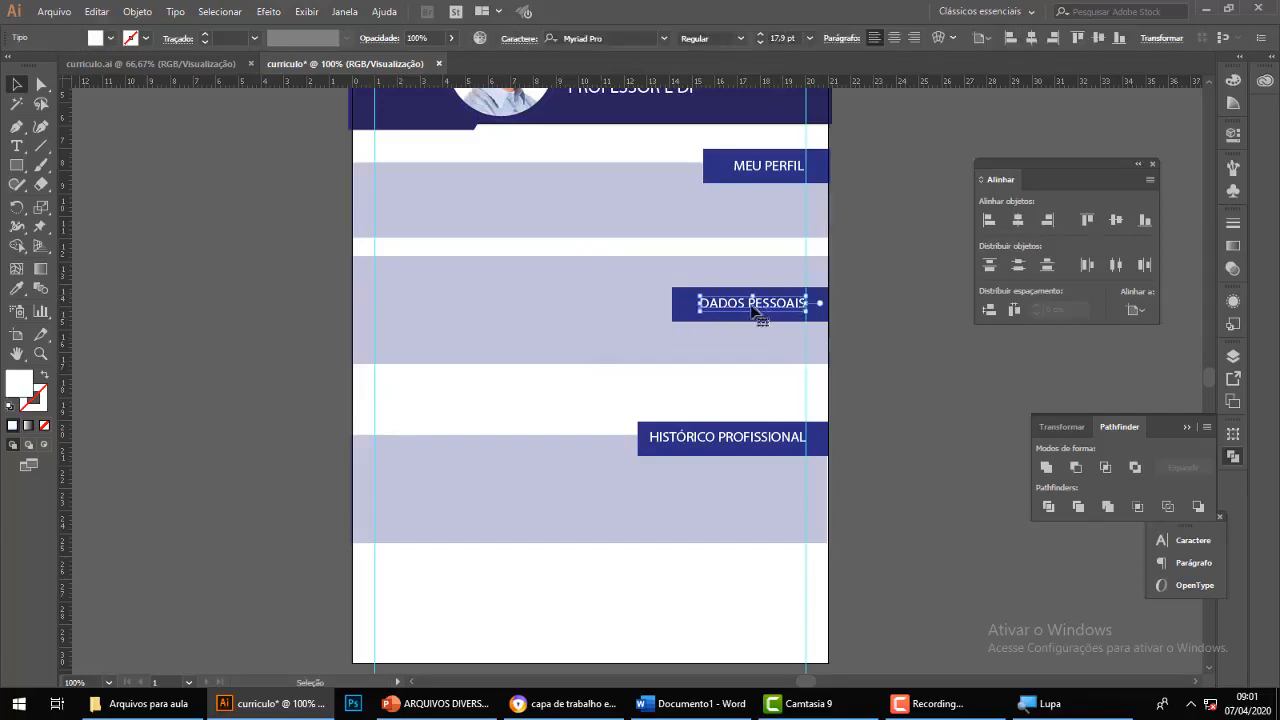
{"action": "left_click", "coordinate": [678, 318], "text": "shift"}
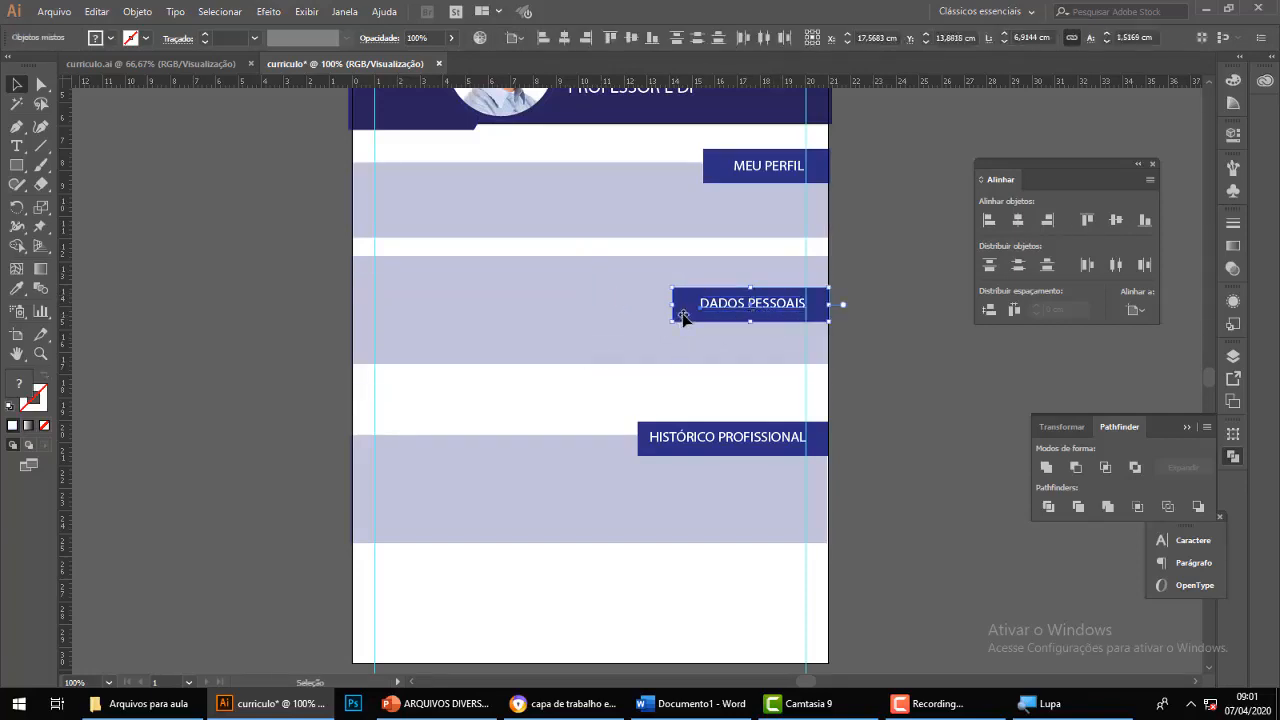
{"action": "left_click_drag", "start_coordinate": [683, 314], "coordinate": [681, 278]}
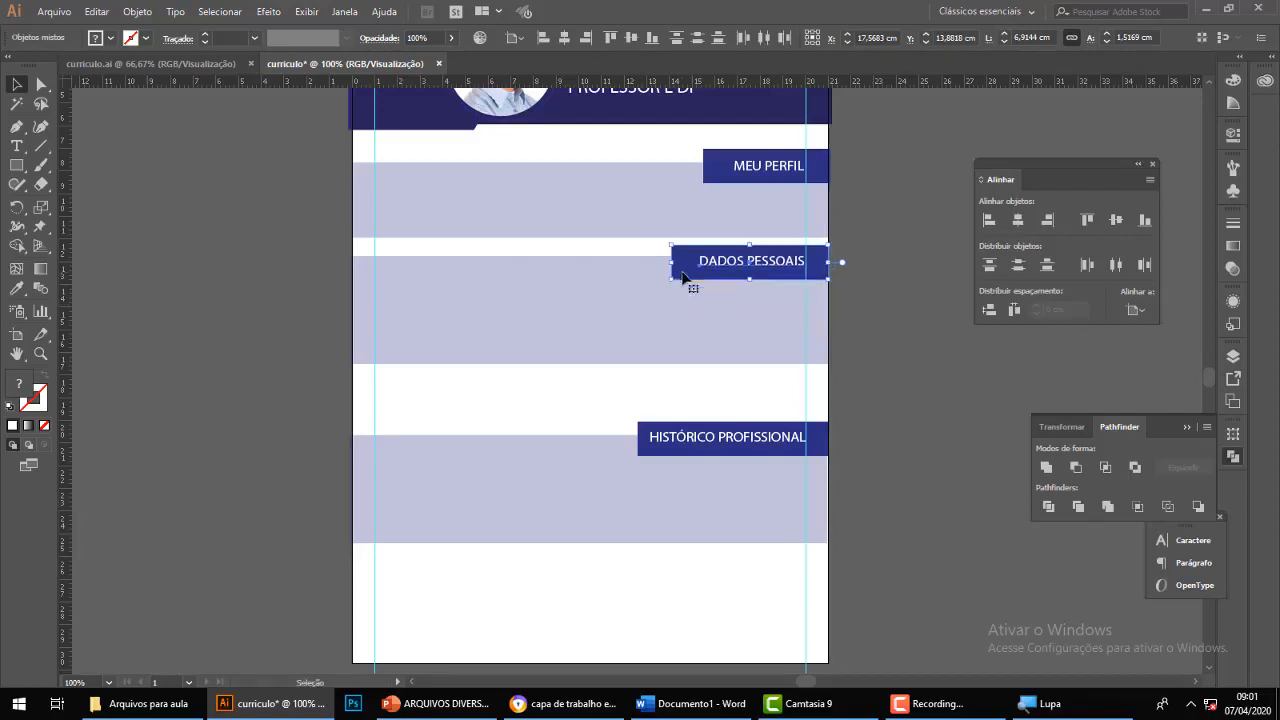
{"action": "left_click", "coordinate": [632, 393]}
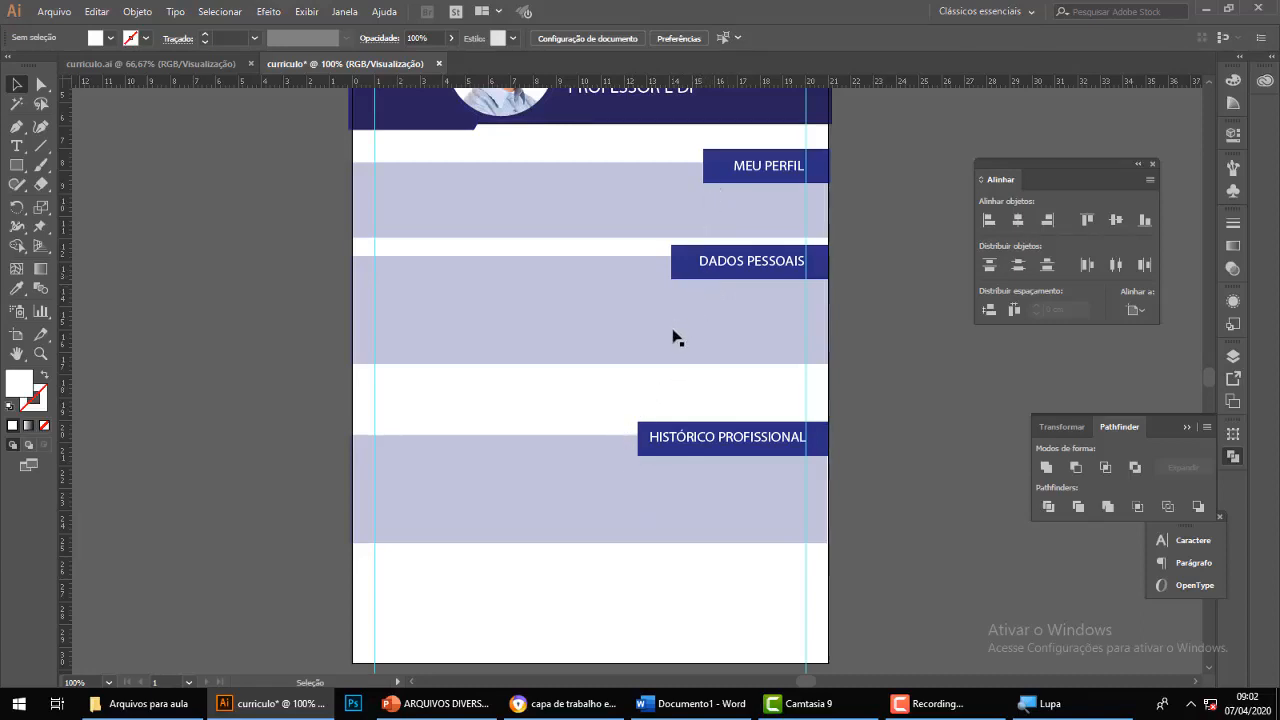
Move the HISTÓRICO PROFISSIONAL pale block up beneath the DADOS PESSOAIS block, leaving a narrow white gap between them.
{"action": "left_click", "coordinate": [670, 444]}
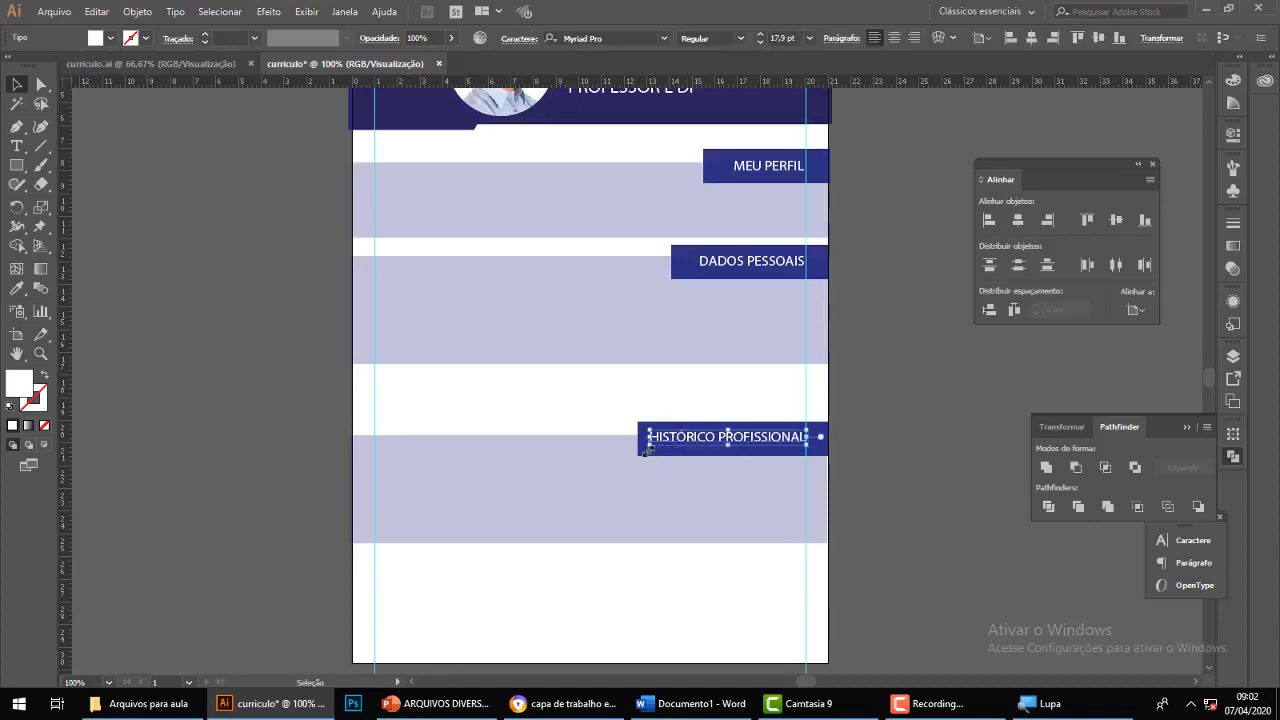
{"action": "scroll", "coordinate": [597, 571], "scroll_direction": "down", "scroll_amount": 1}
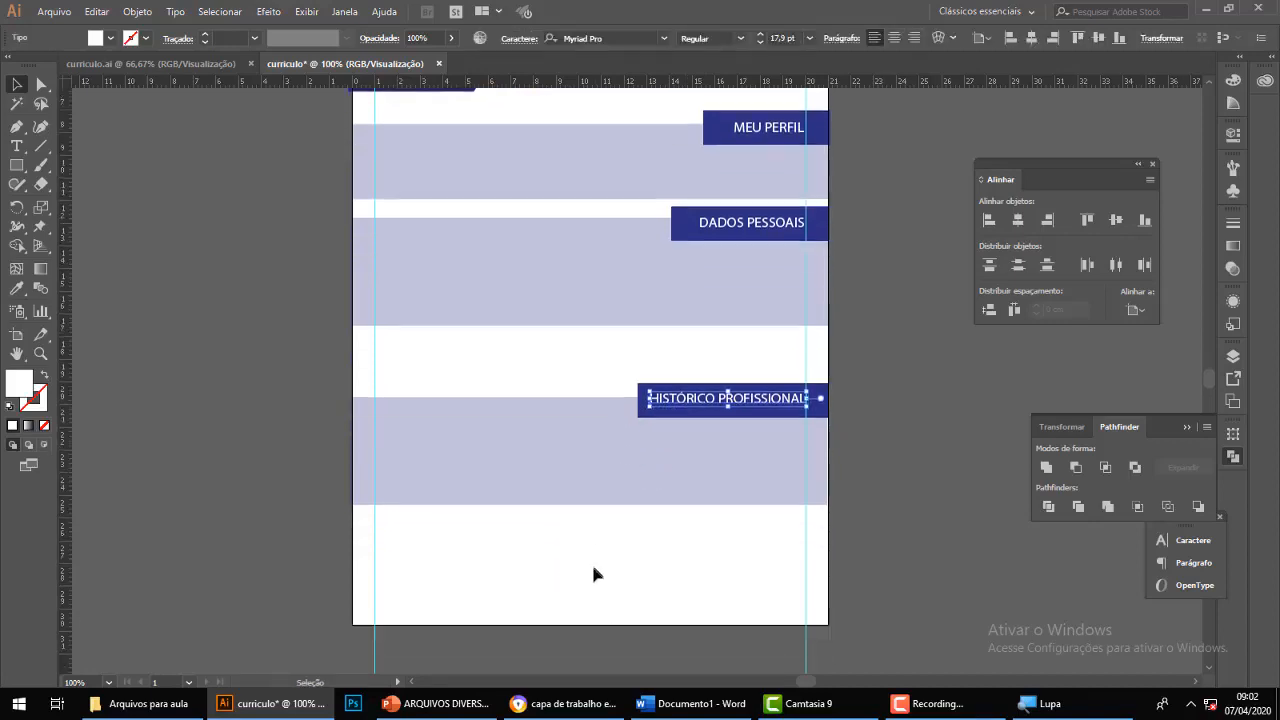
{"action": "left_click", "coordinate": [566, 451]}
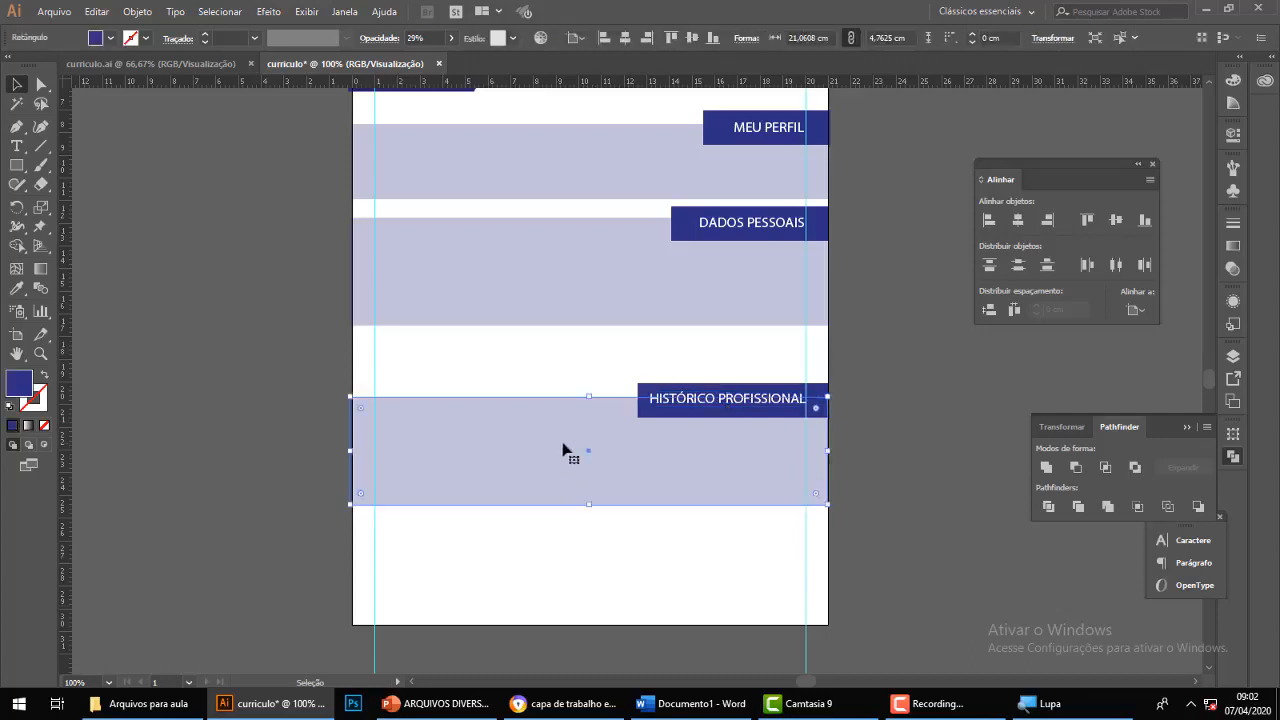
{"action": "left_click_drag", "start_coordinate": [583, 452], "coordinate": [586, 403]}
{"action": "left_click", "coordinate": [893, 430]}
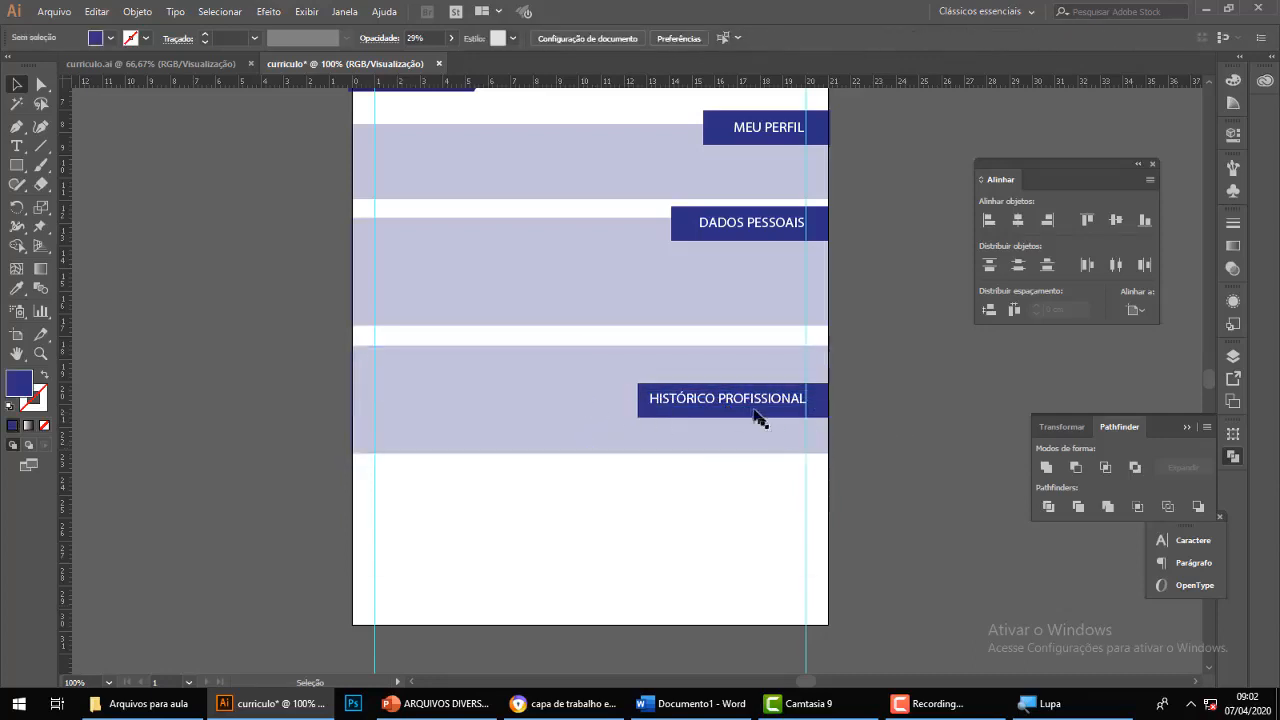
Move the HISTÓRICO PROFISSIONAL title text and its rectangle together up to the upper edge of their pale block.
{"action": "left_click", "coordinate": [748, 406]}
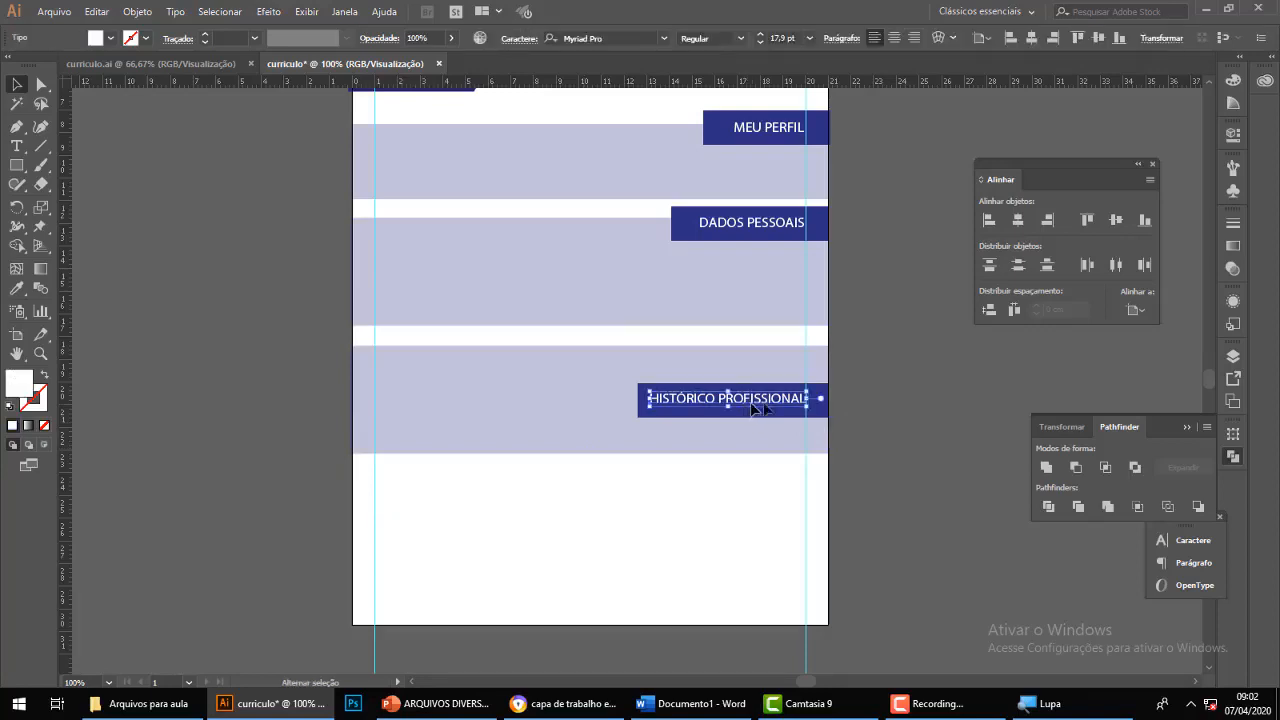
{"action": "left_click", "coordinate": [818, 410], "text": "shift"}
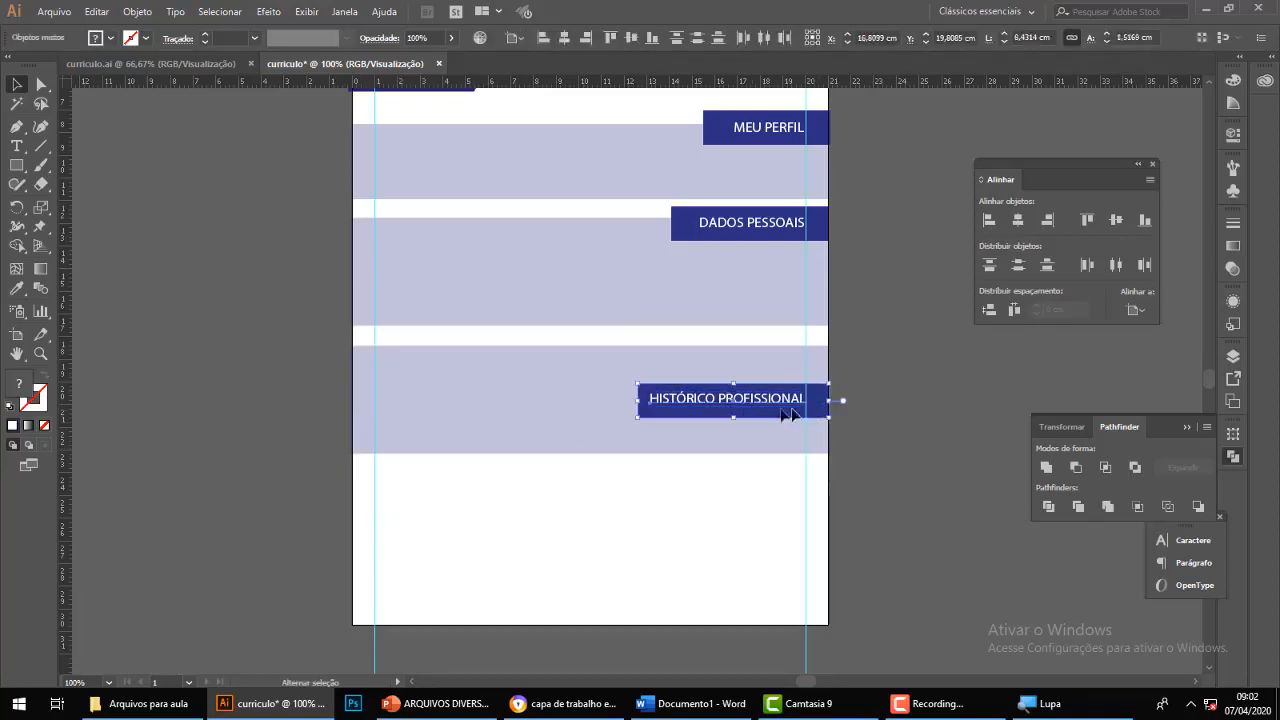
{"action": "left_click_drag", "start_coordinate": [770, 408], "coordinate": [768, 360]}
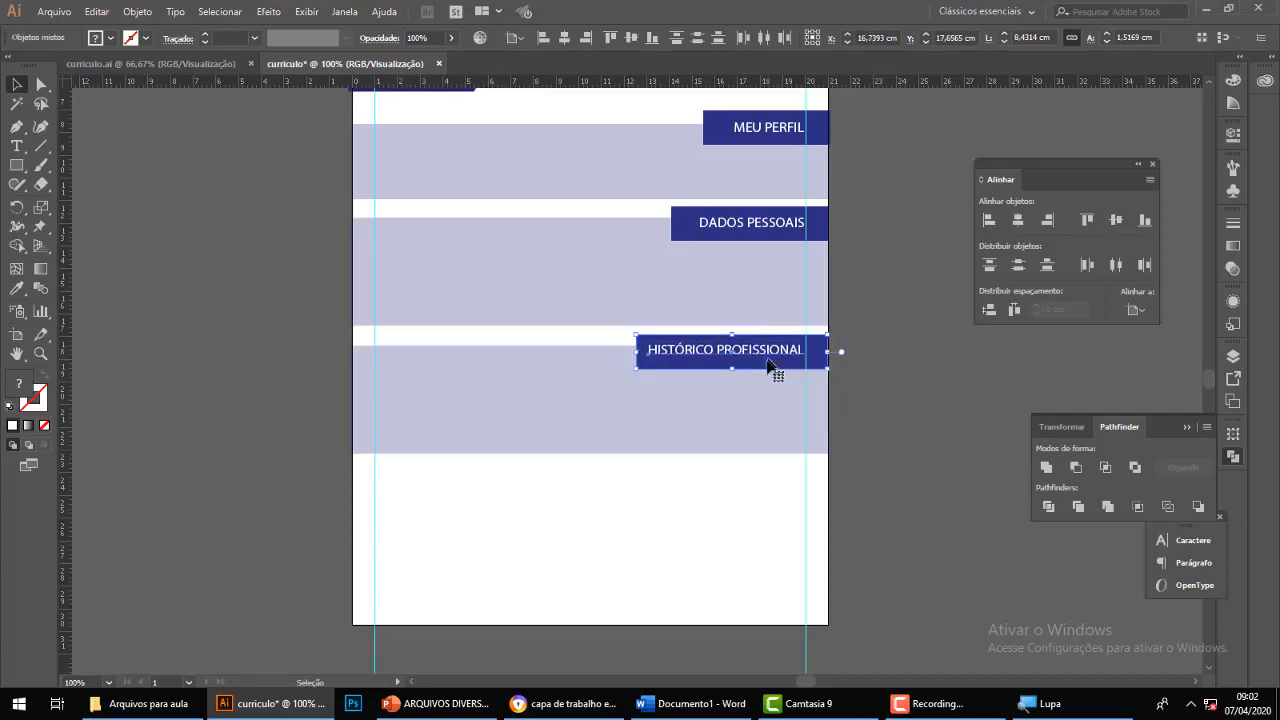
{"action": "left_click", "coordinate": [931, 426]}
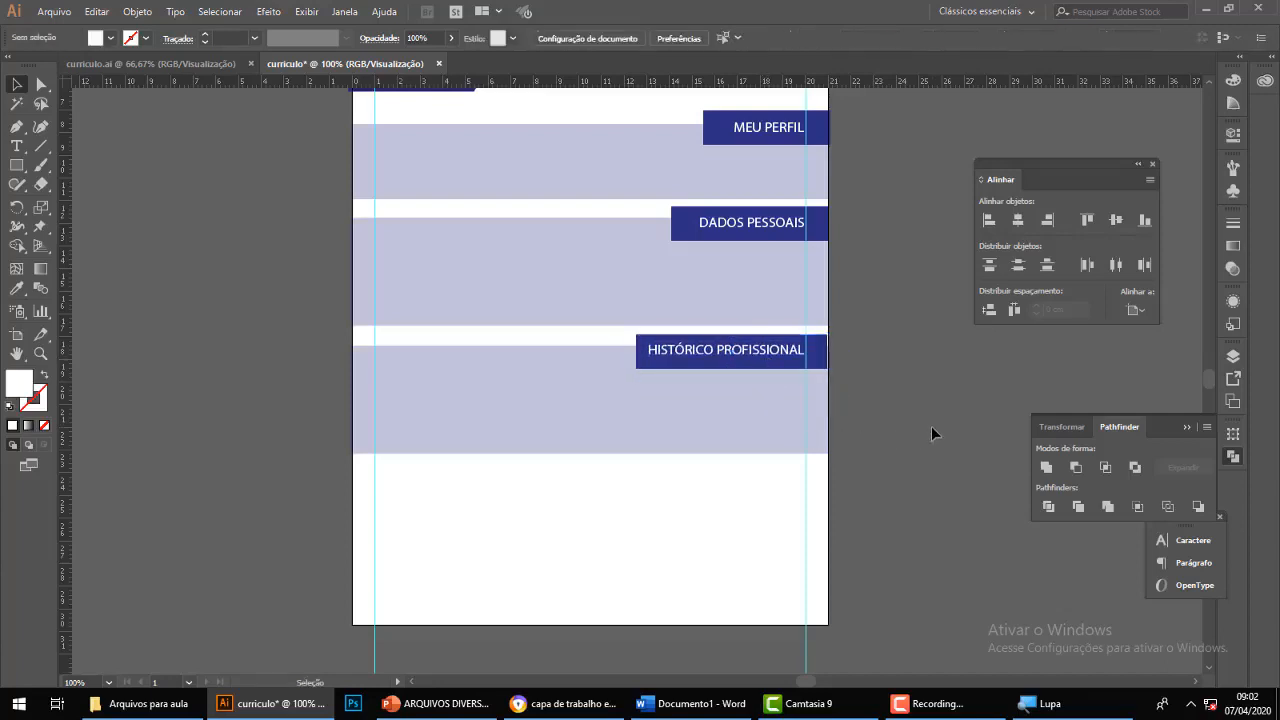
Extend the HISTÓRICO PROFISSIONAL pale block downward to about 6.31 cm high.
{"action": "left_click", "coordinate": [589, 435]}
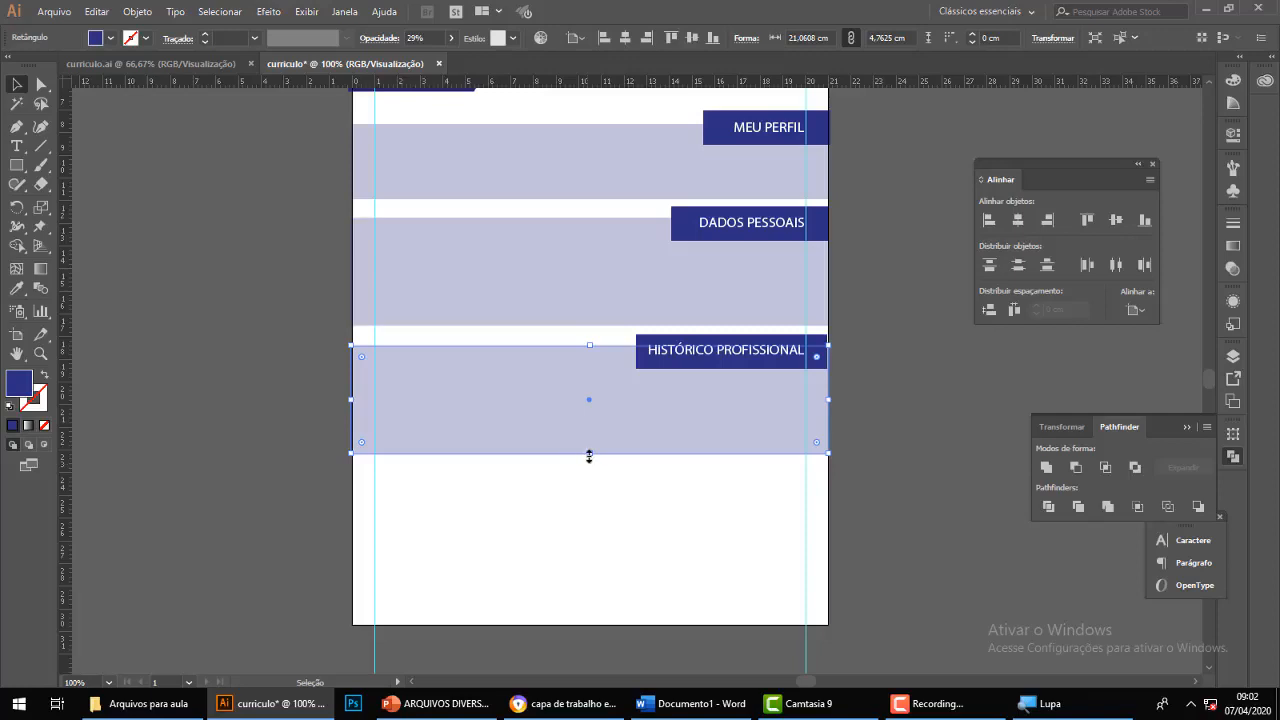
{"action": "left_click_drag", "start_coordinate": [590, 456], "coordinate": [591, 490]}
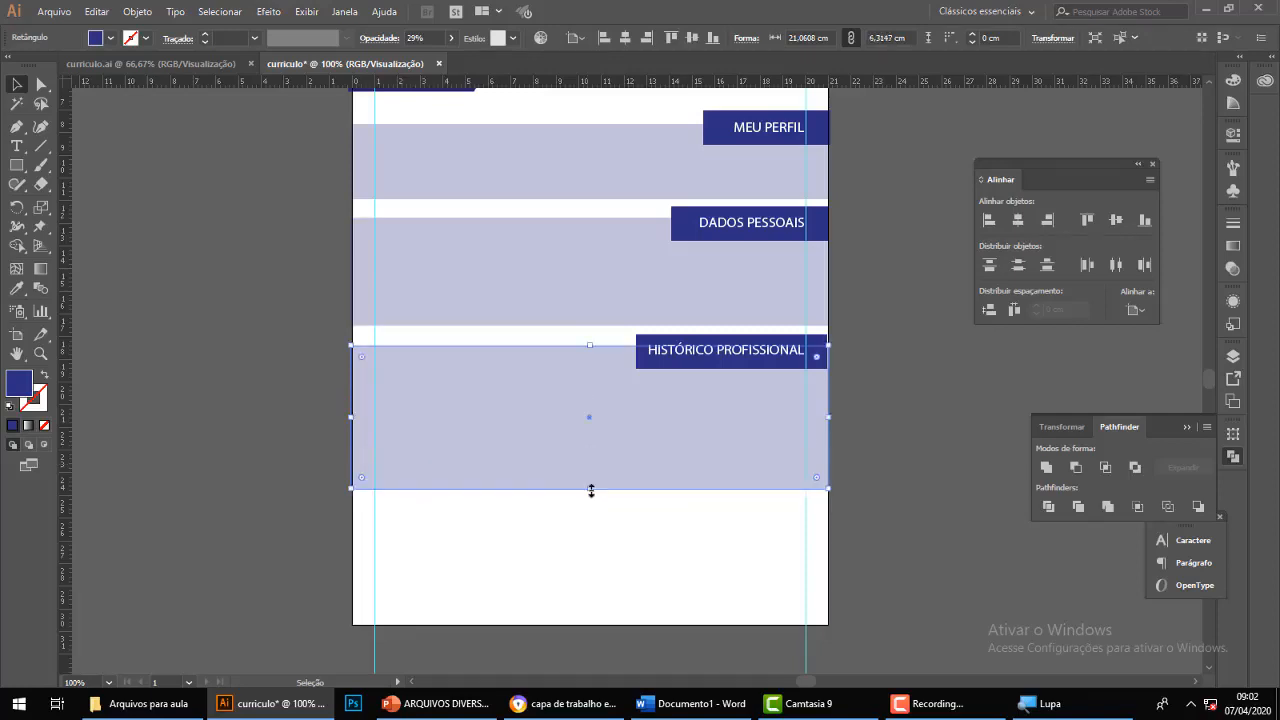
{"action": "left_click", "coordinate": [896, 467]}
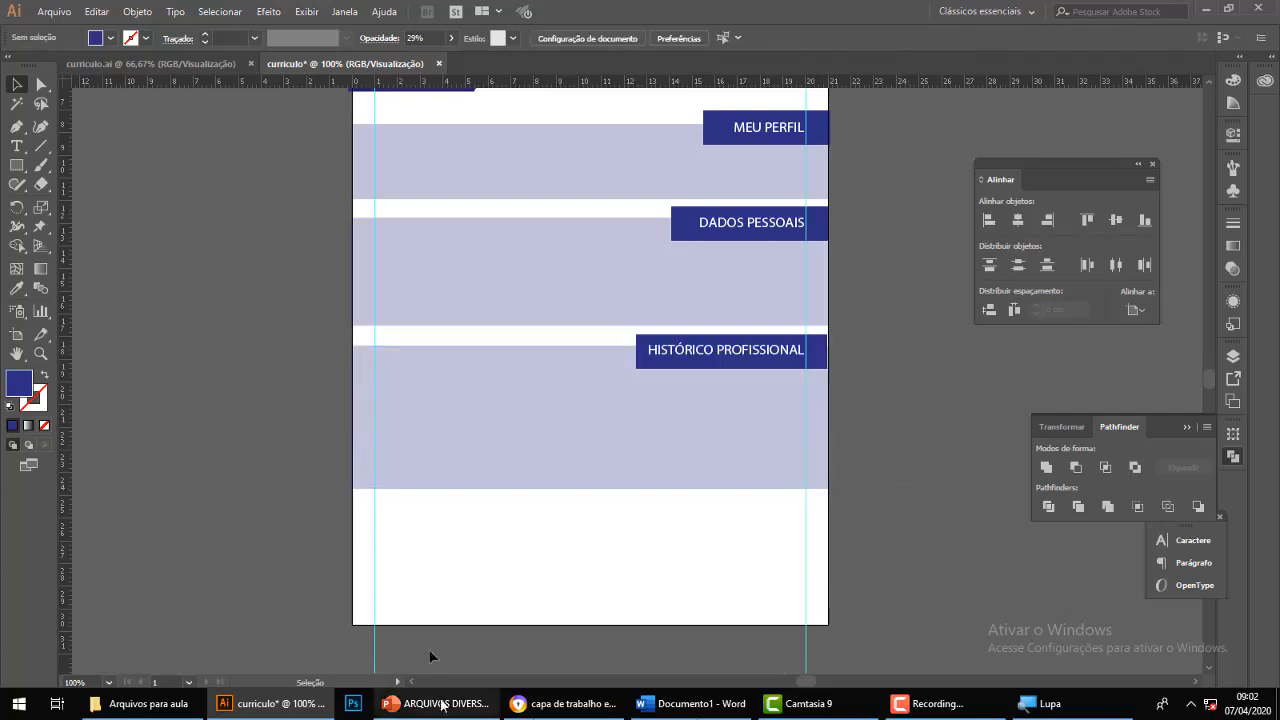
Nudge the HISTÓRICO PROFISSIONAL title rectangle slightly right so it lines up with the page edge and the other title rectangles.
{"action": "left_click", "coordinate": [820, 362]}
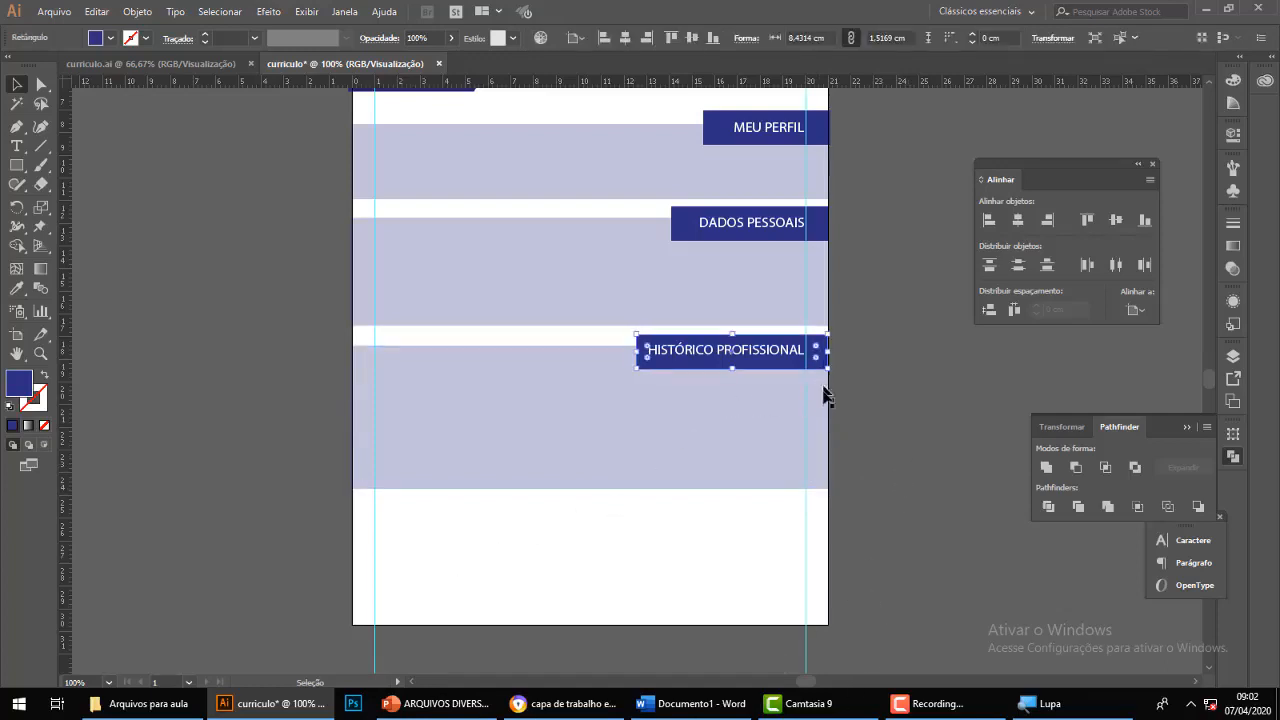
{"action": "left_click", "coordinate": [885, 391]}
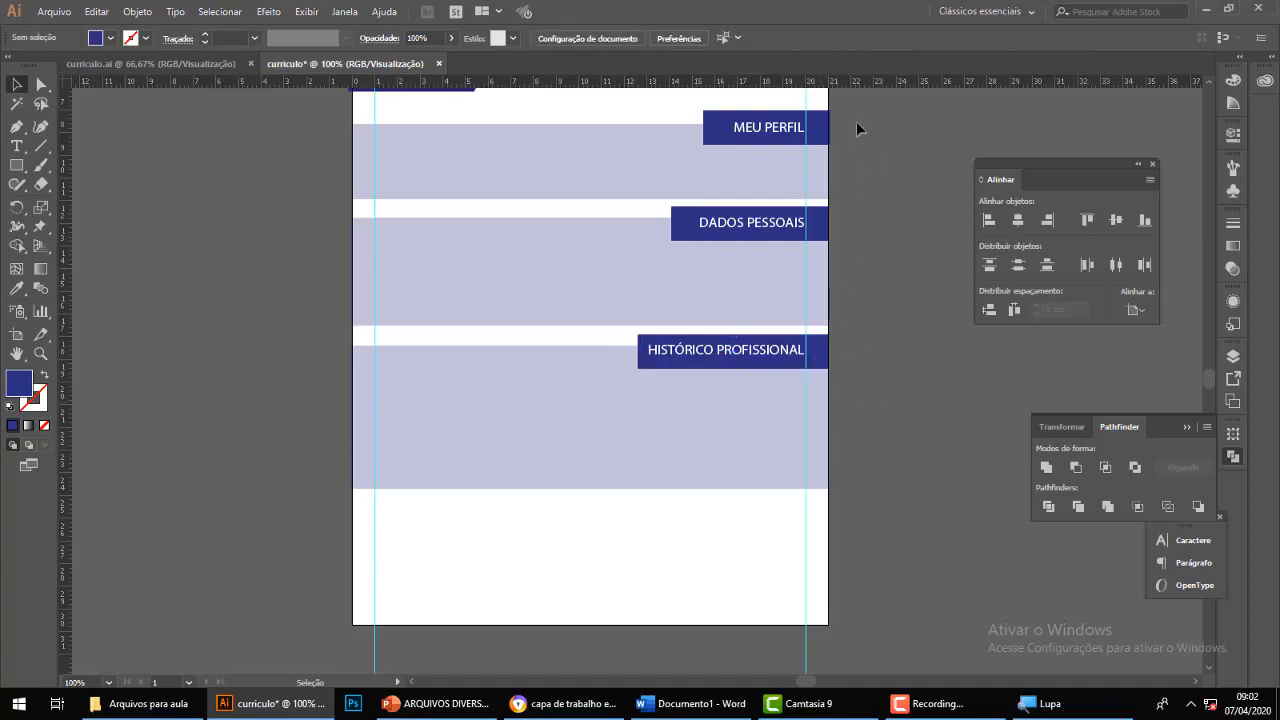
{"action": "left_click", "coordinate": [818, 129]}
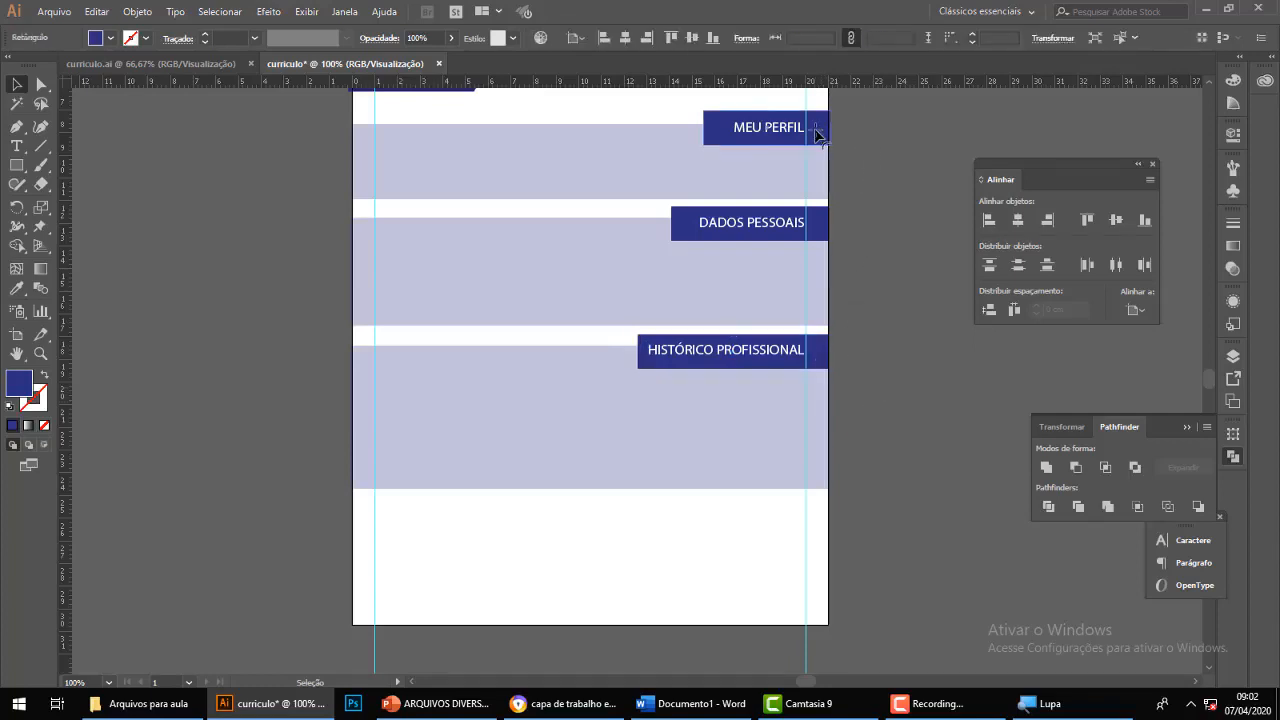
{"action": "left_click", "coordinate": [866, 157]}
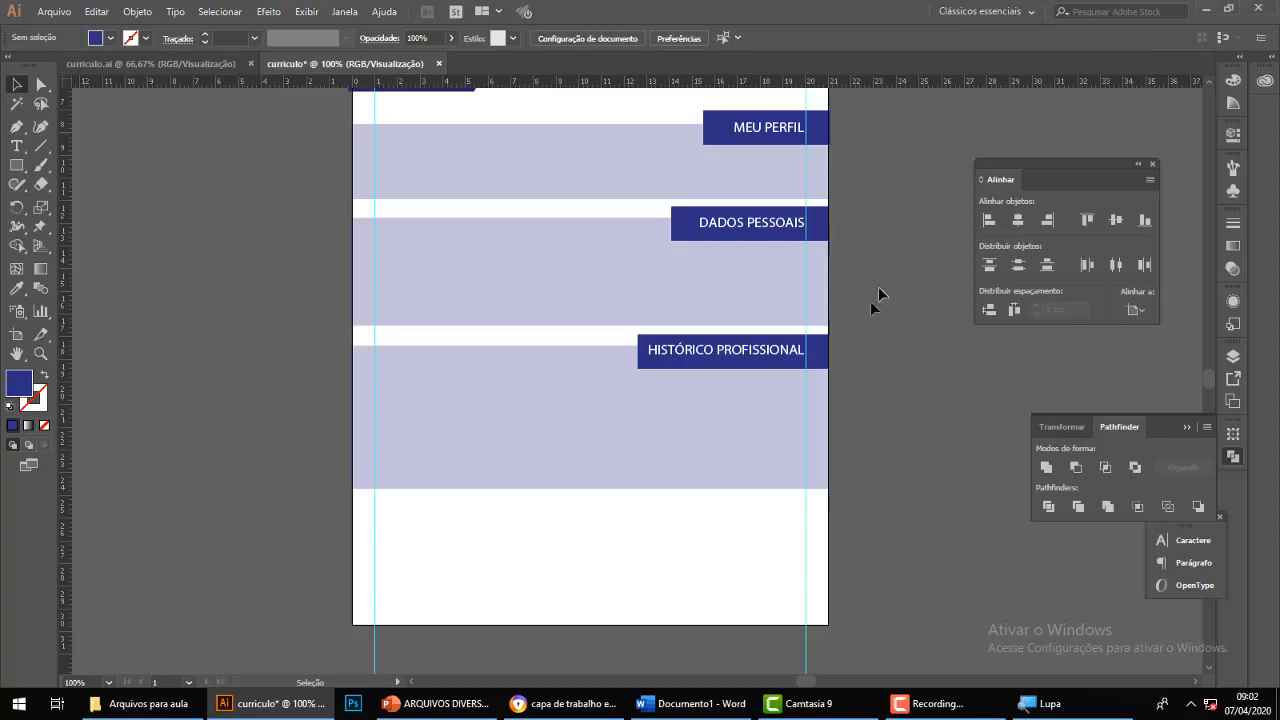
Review the spacing of the three sections and compare the remaining page space with the section layout in curriculo.ai.
{"action": "scroll", "coordinate": [876, 285], "scroll_direction": "up", "scroll_amount": 1}
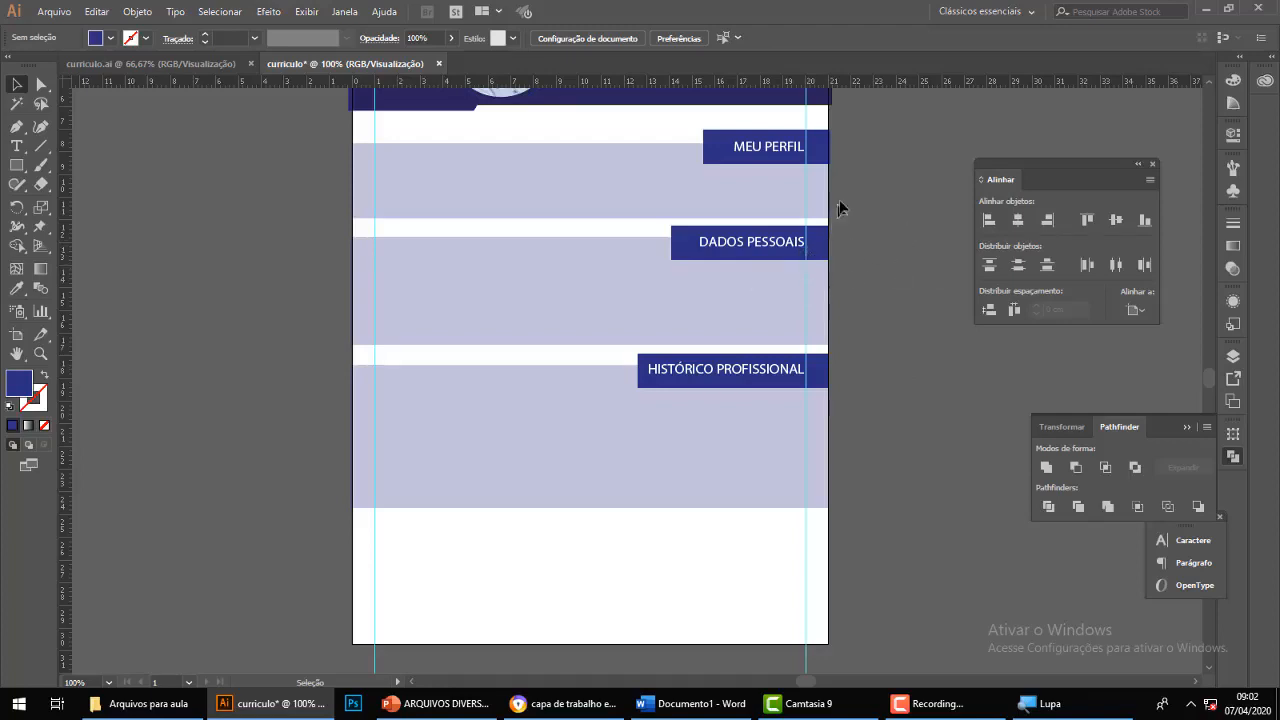
{"action": "scroll", "coordinate": [919, 318], "scroll_direction": "up", "scroll_amount": 2}
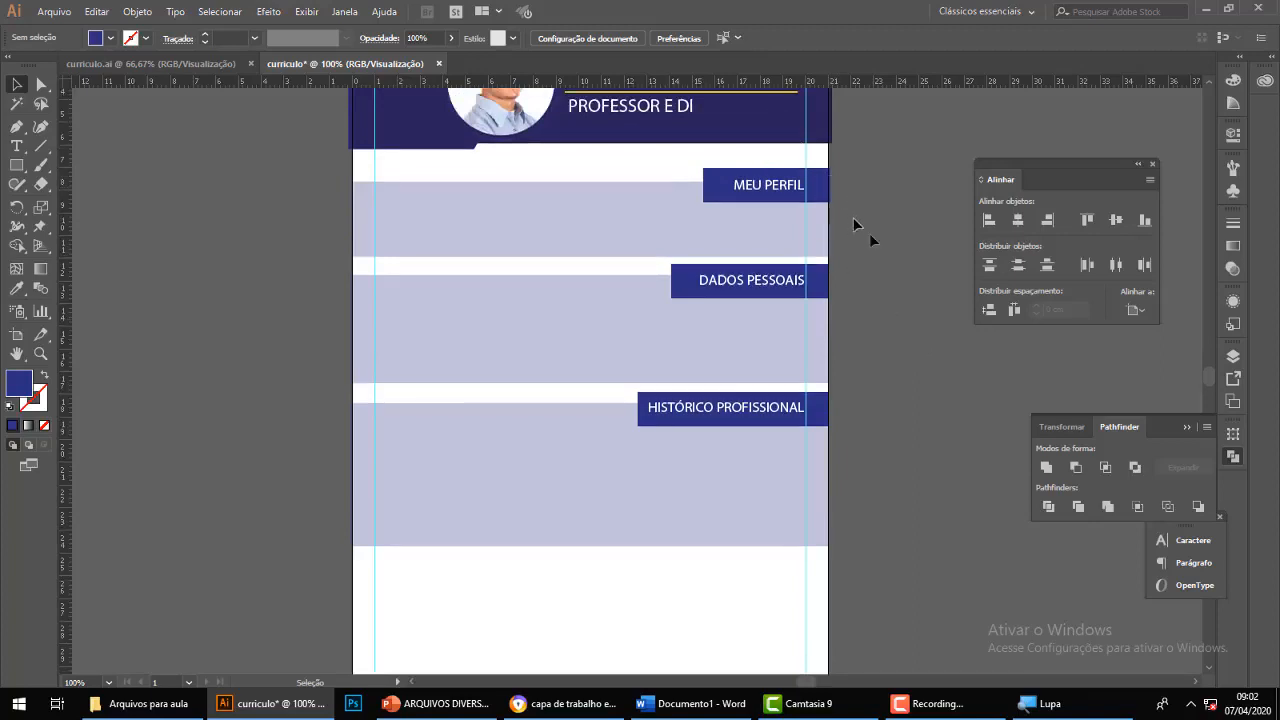
{"action": "scroll", "coordinate": [869, 357], "scroll_direction": "down", "scroll_amount": 1}
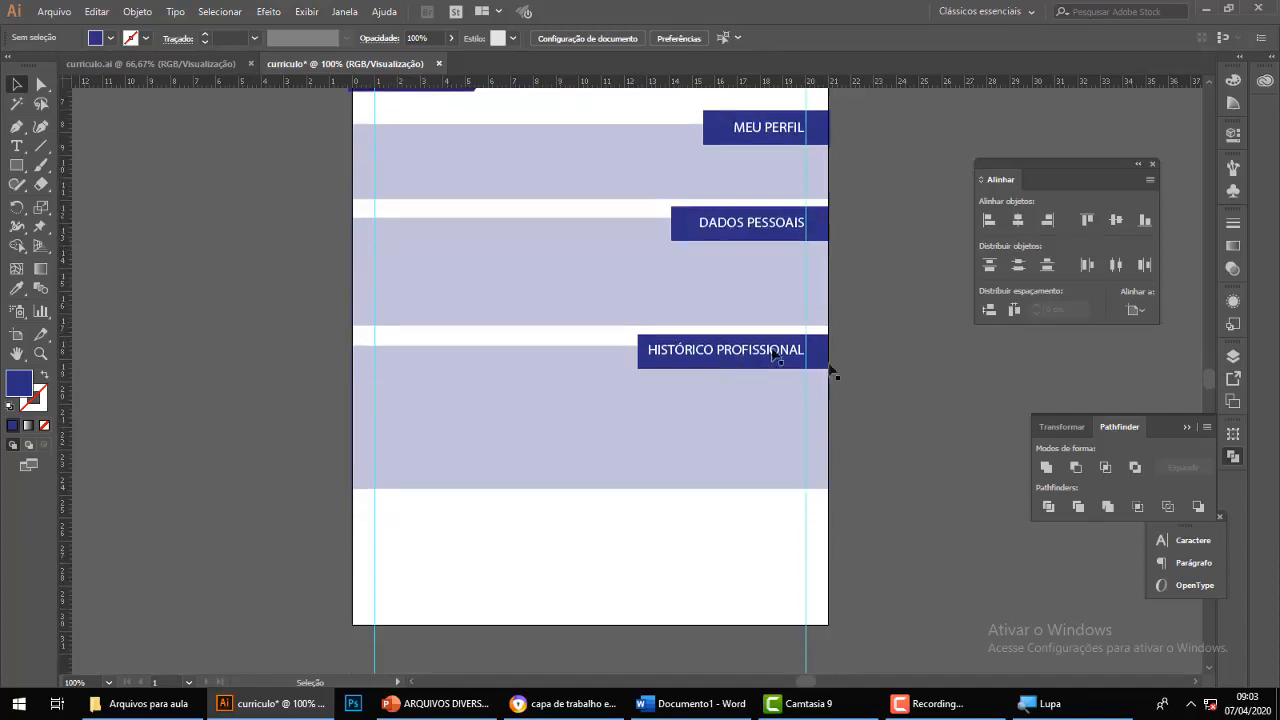
{"action": "left_click", "coordinate": [176, 64]}
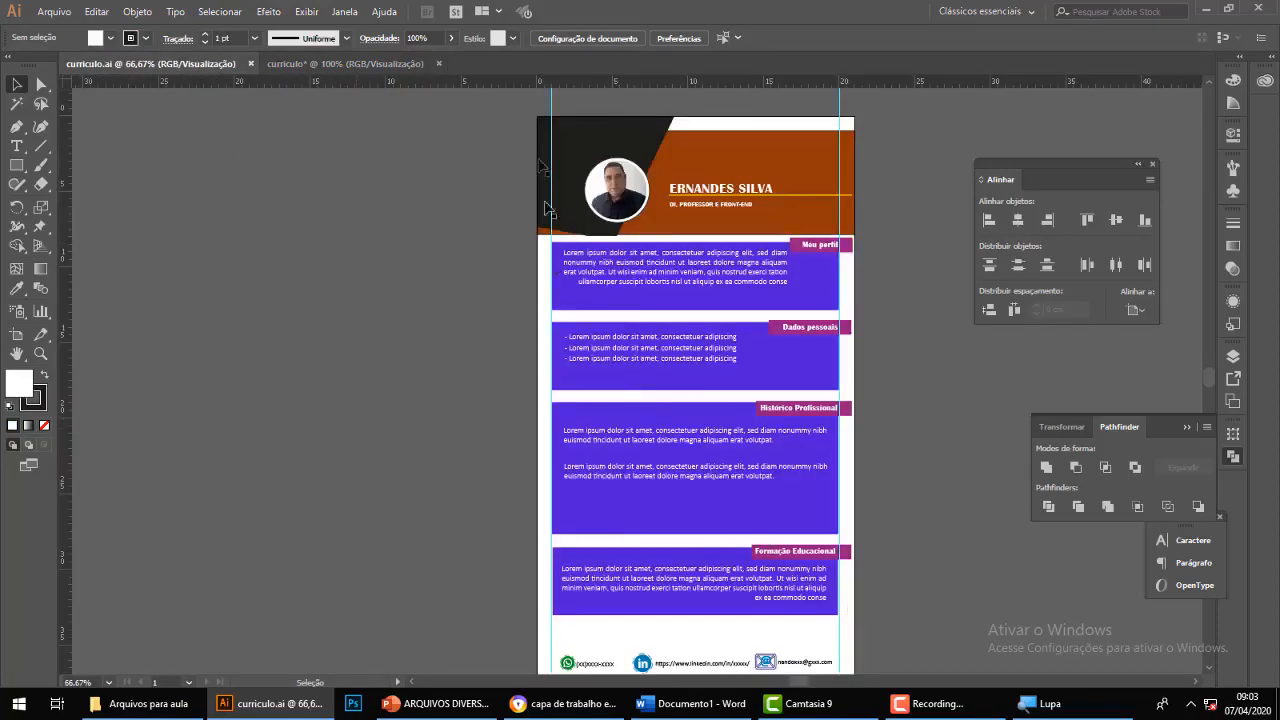
{"action": "left_click", "coordinate": [371, 66]}
{"action": "scroll", "coordinate": [660, 480], "scroll_direction": "down", "scroll_amount": 1}
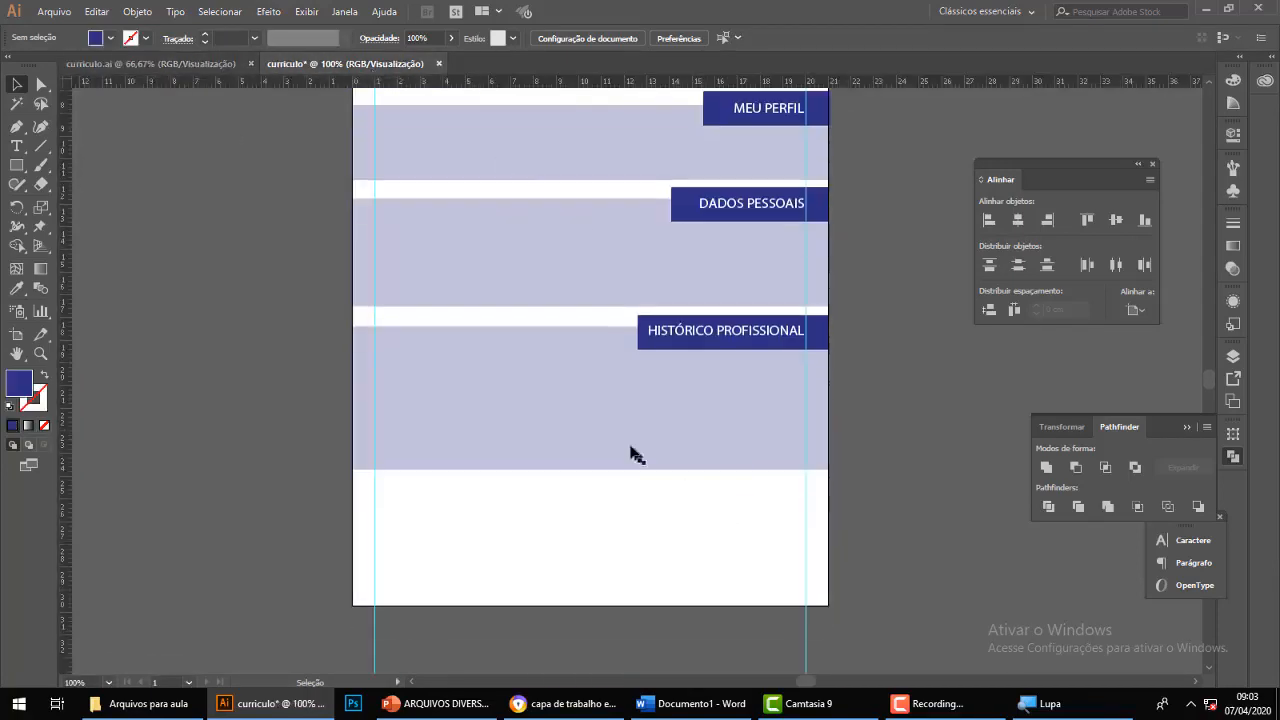
Duplicate the light band behind HISTÓRICO PROFISSIONAL directly below it and shorten the copy to about 2.86 cm high.
{"action": "left_click", "coordinate": [612, 428]}
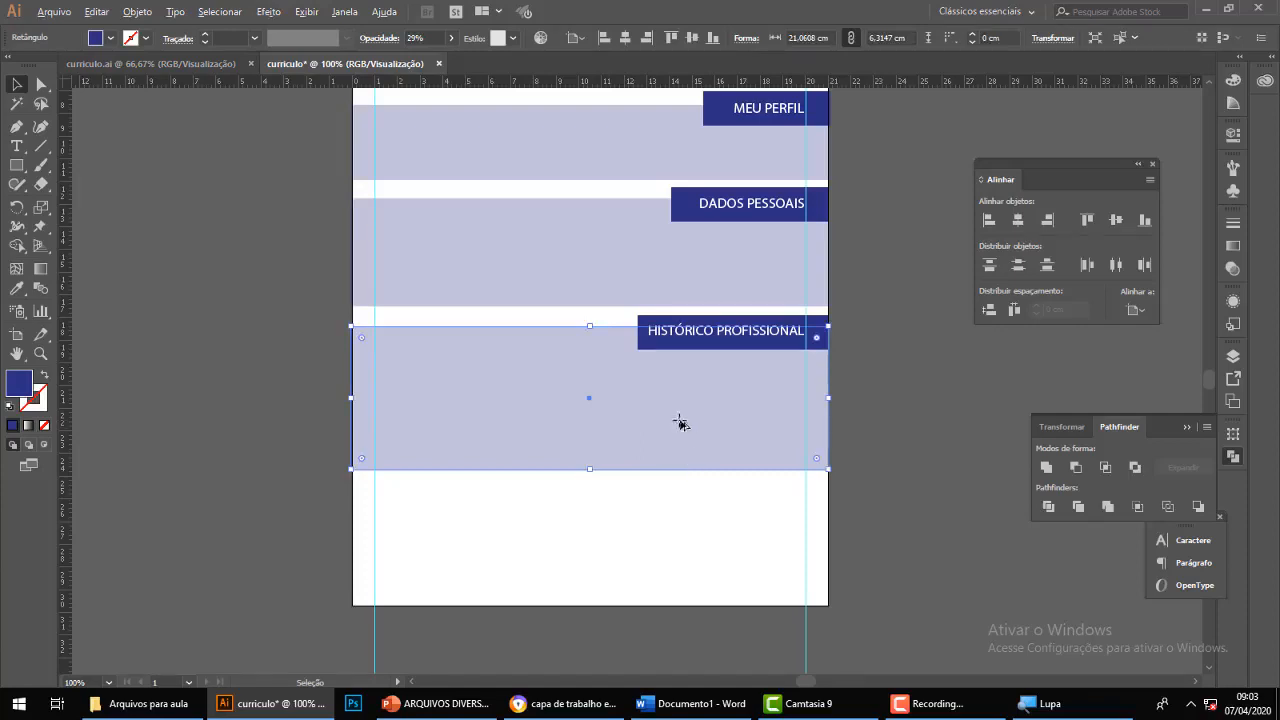
{"action": "left_click_drag", "start_coordinate": [680, 423], "coordinate": [680, 586]}
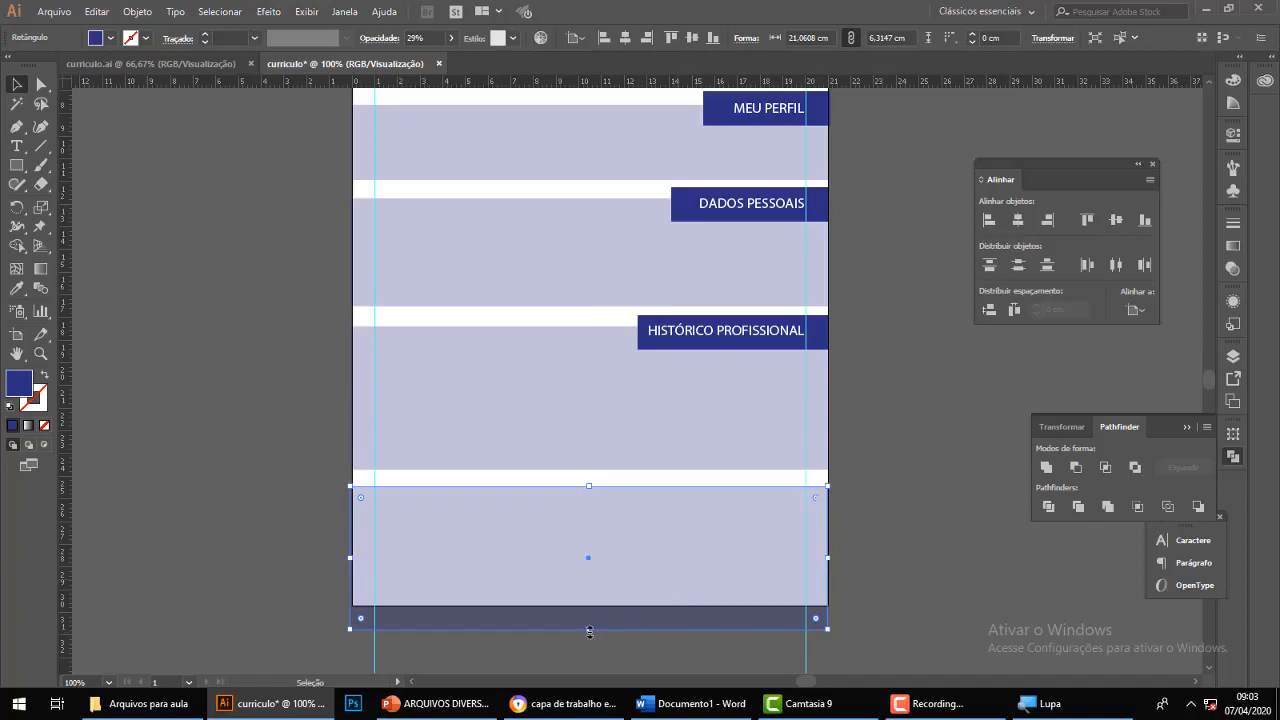
{"action": "left_click_drag", "start_coordinate": [589, 631], "coordinate": [589, 550]}
{"action": "left_click", "coordinate": [913, 524]}
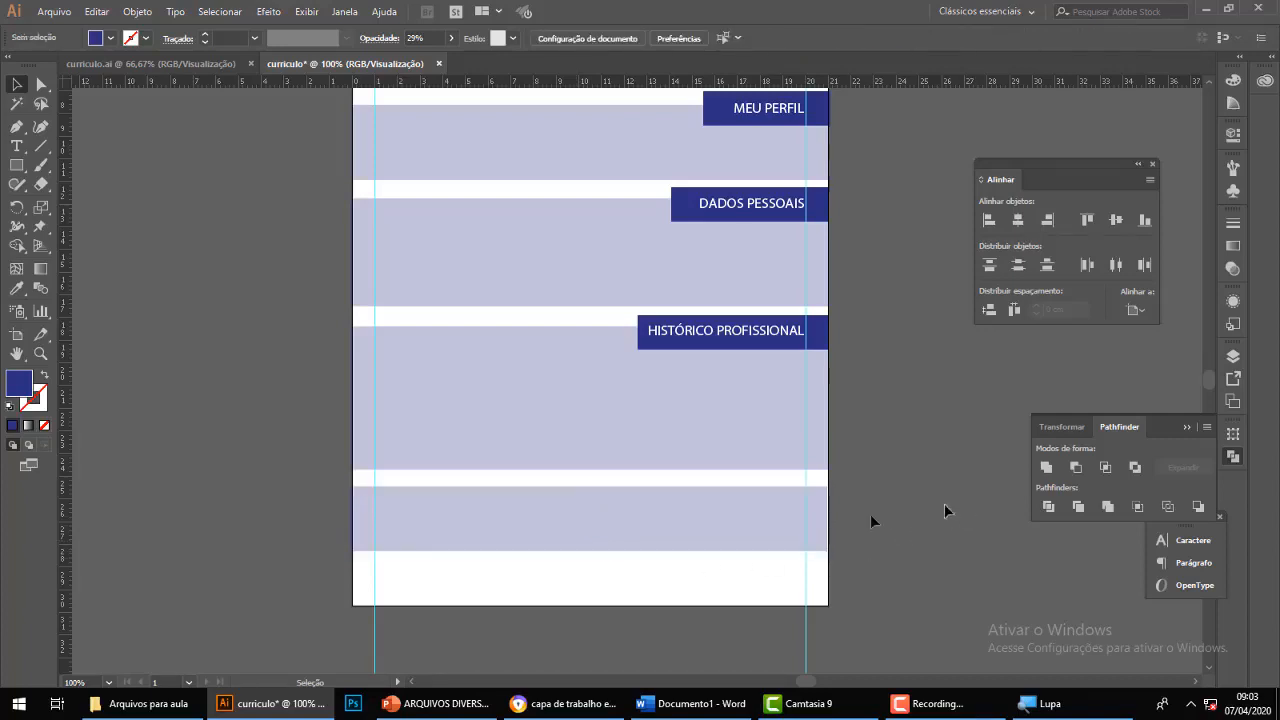
Shift the new lowest band slightly sideways so its ends line up with the page edges.
{"action": "left_click", "coordinate": [692, 542]}
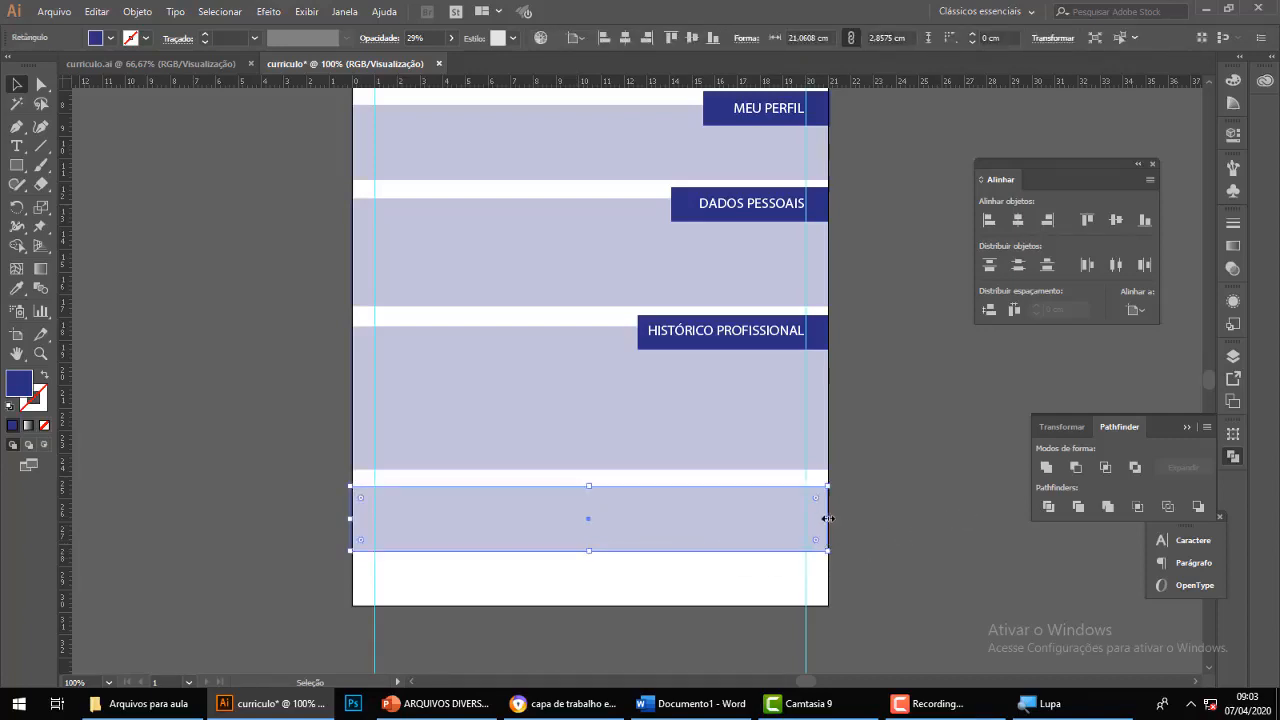
{"action": "left_click_drag", "start_coordinate": [828, 518], "coordinate": [830, 517]}
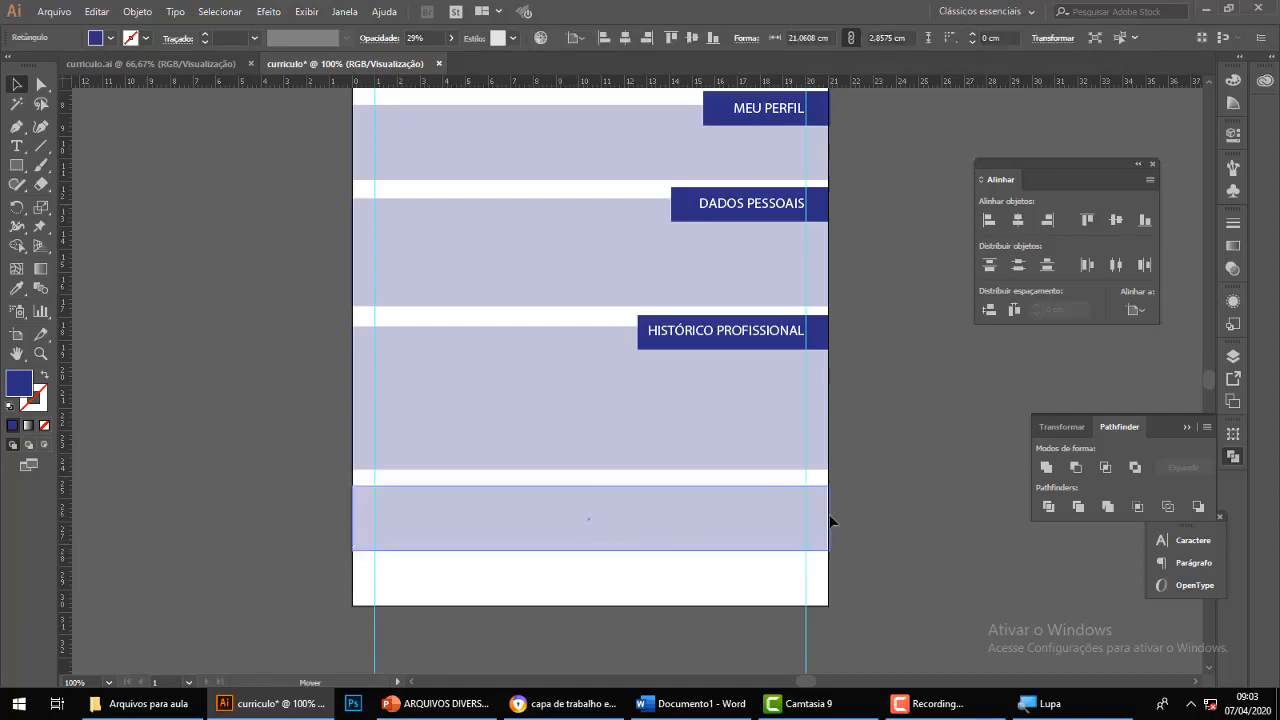
{"action": "left_click", "coordinate": [882, 522]}
Duplicate the HISTÓRICO PROFISSIONAL heading text with its dark blue box onto the upper right of the lowest band.
{"action": "left_click", "coordinate": [769, 338]}
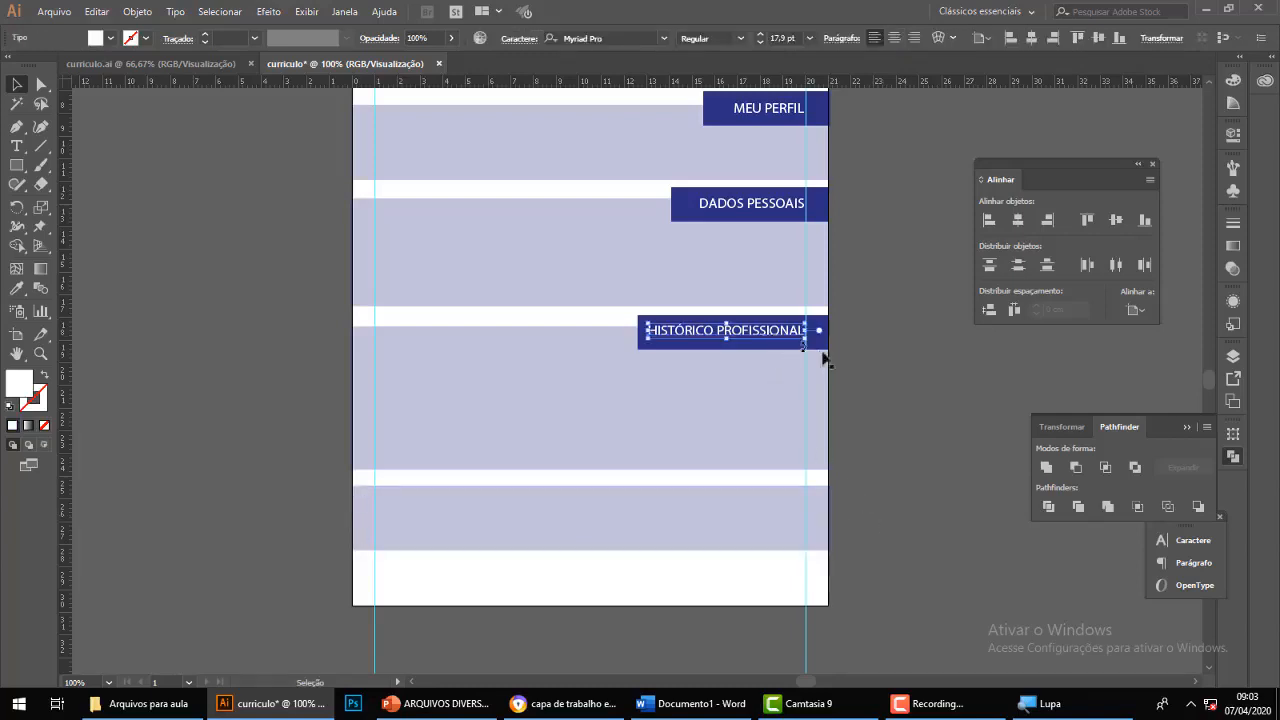
{"action": "left_click", "coordinate": [828, 349]}
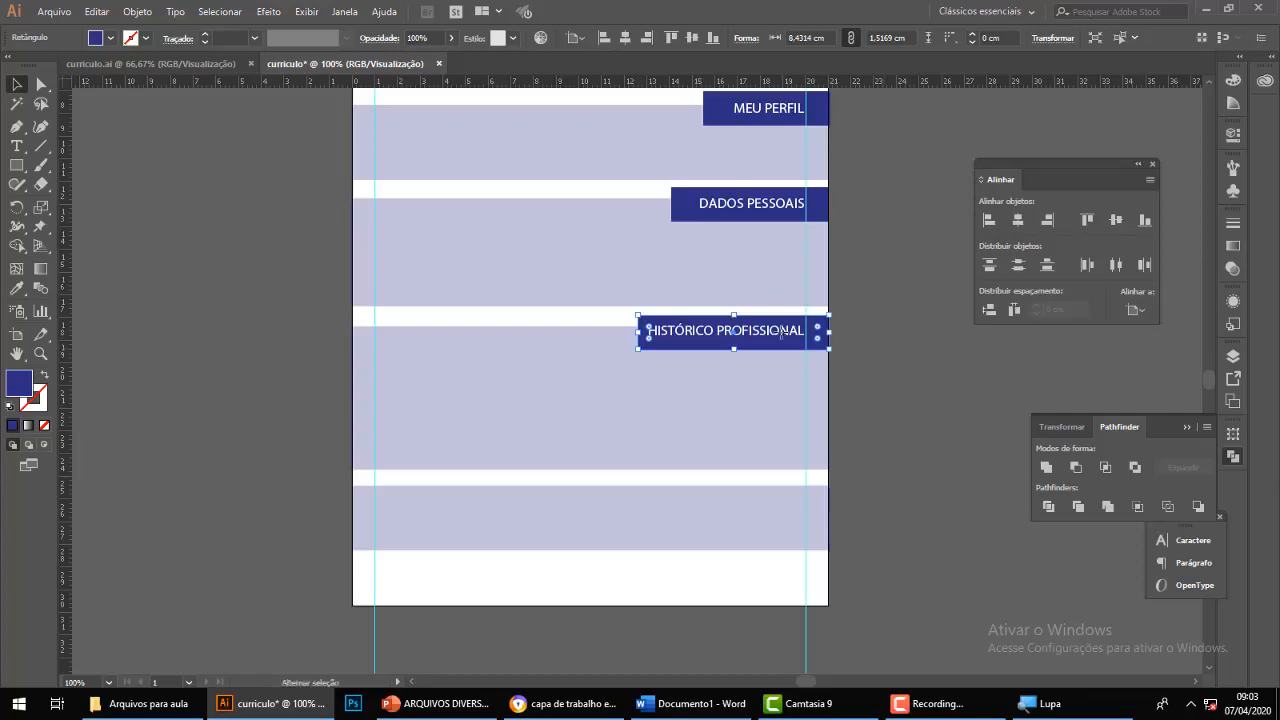
{"action": "left_click", "coordinate": [782, 334], "text": "shift"}
{"action": "key", "text": "a"}
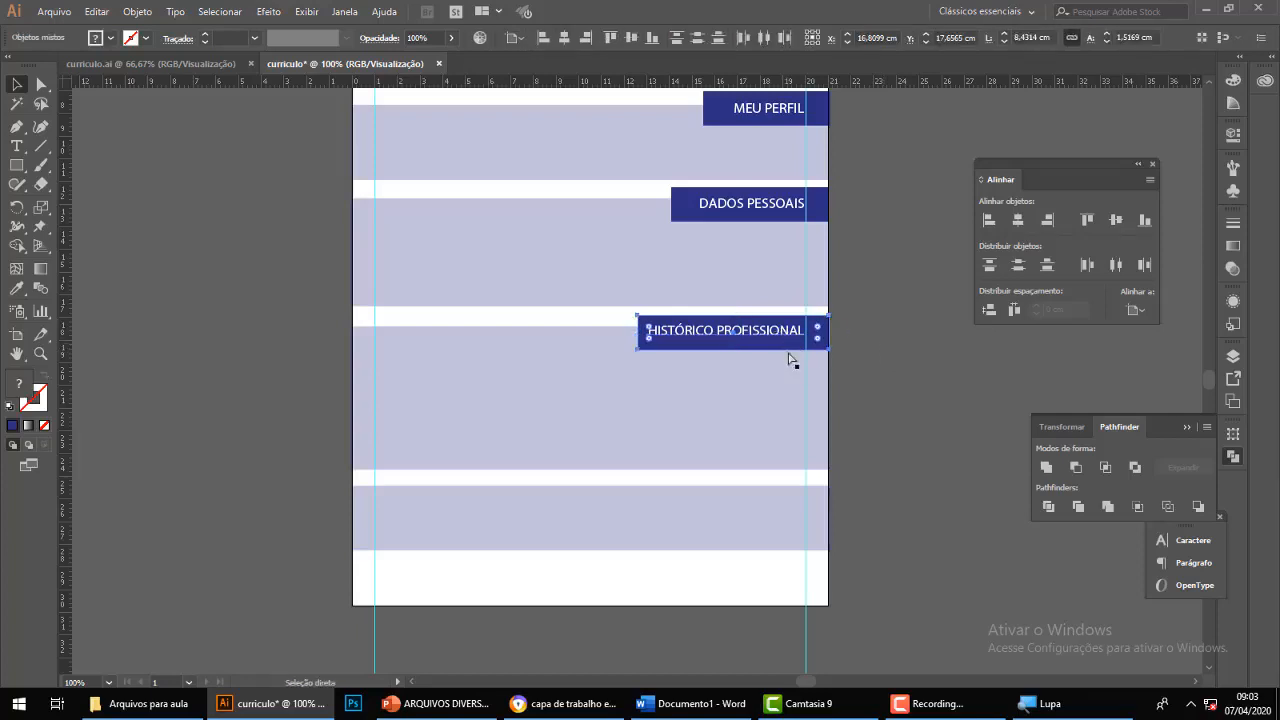
{"action": "key", "text": "v"}
{"action": "left_click_drag", "start_coordinate": [770, 338], "coordinate": [770, 497]}
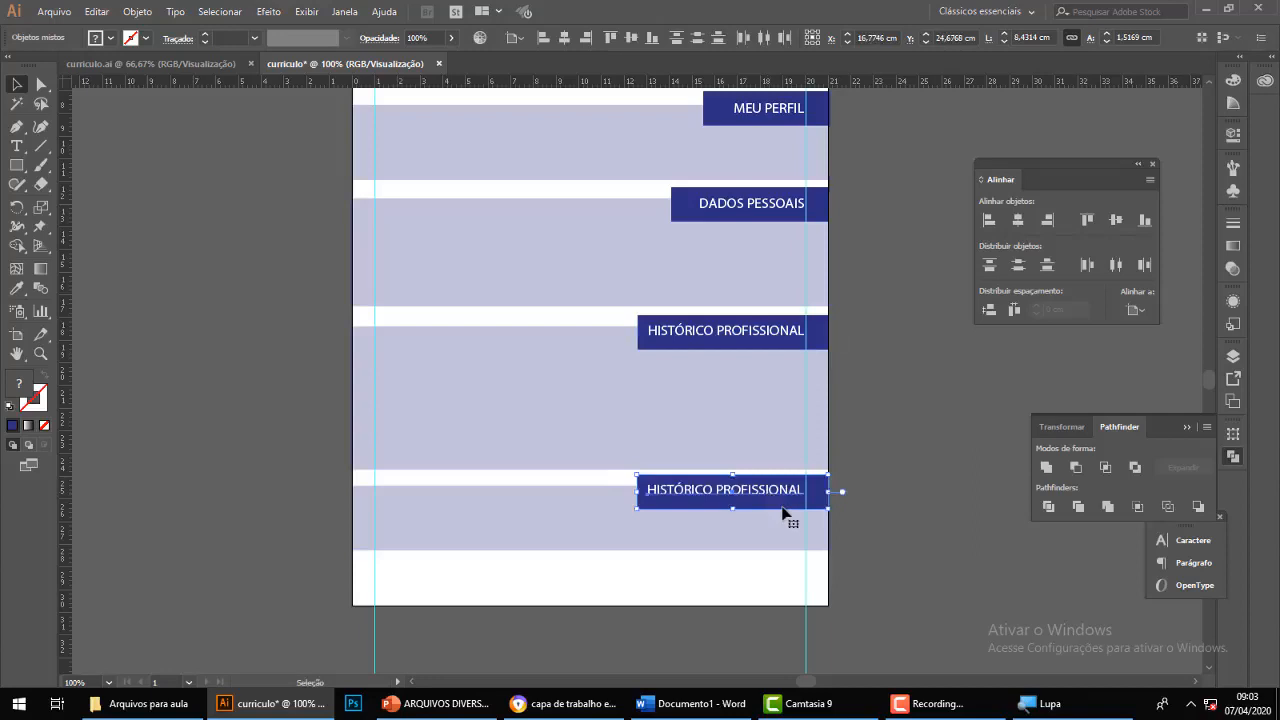
Check the last section title in the reference résumé curriculo.ai and change the copied heading's text to FORMAÇÃO EDUCACIONAL.
{"action": "left_click", "coordinate": [200, 62]}
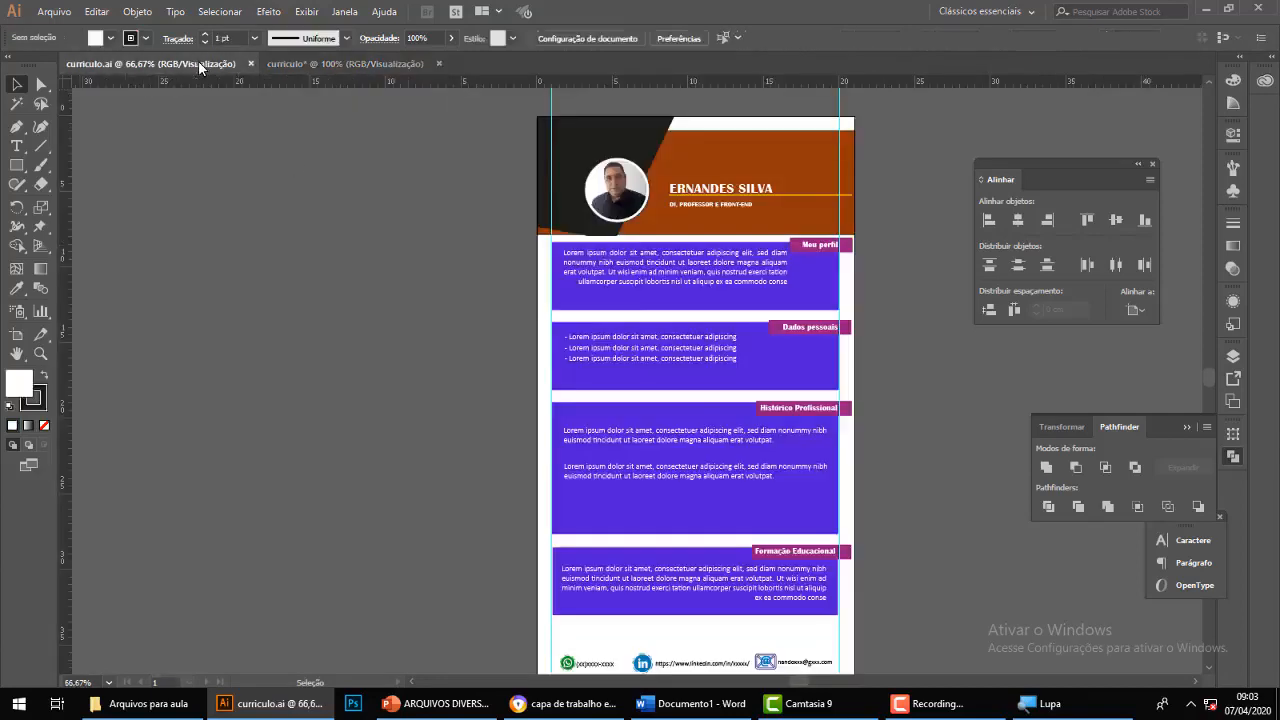
{"action": "left_click", "coordinate": [390, 66]}
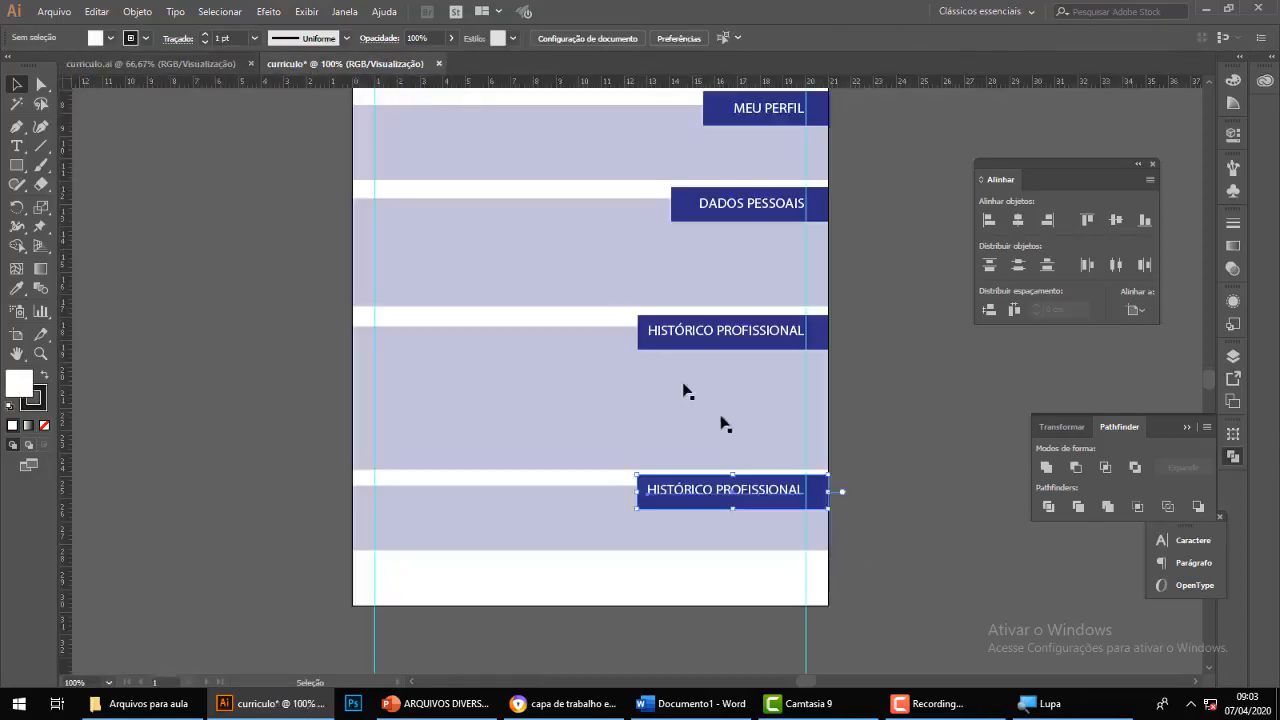
{"action": "double_click", "coordinate": [651, 494]}
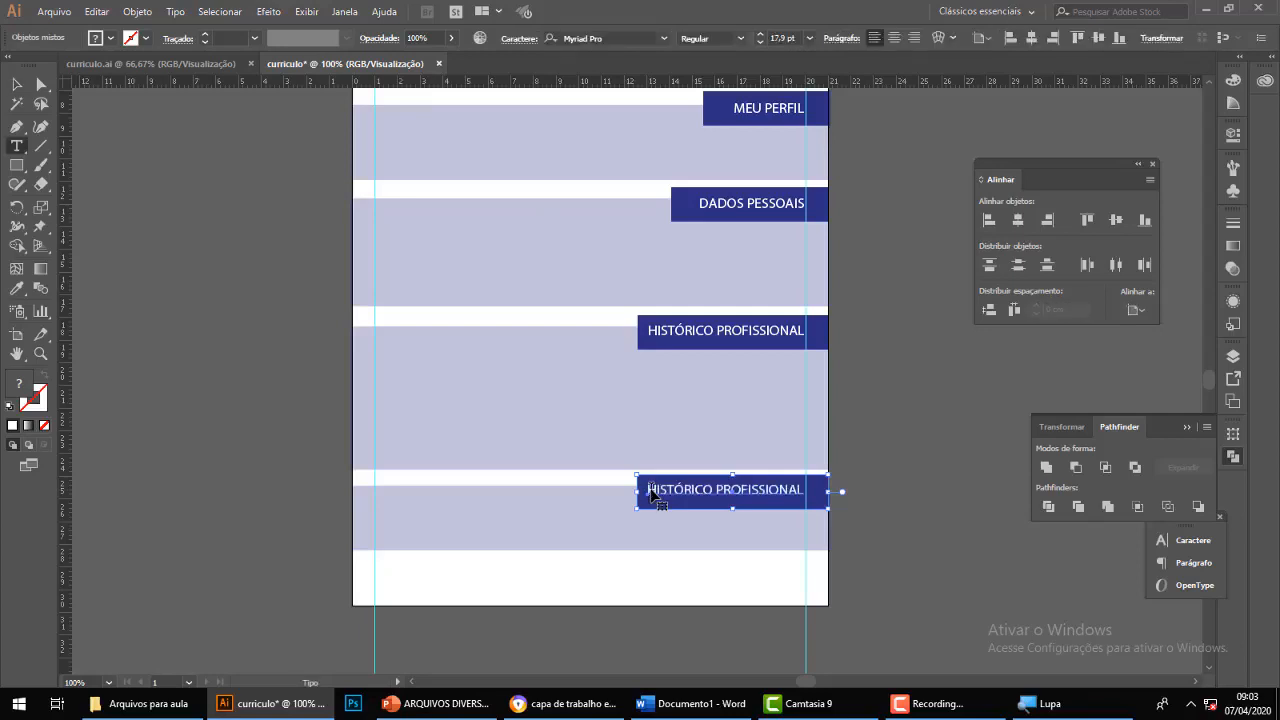
{"action": "left_click_drag", "start_coordinate": [648, 490], "coordinate": [826, 492]}
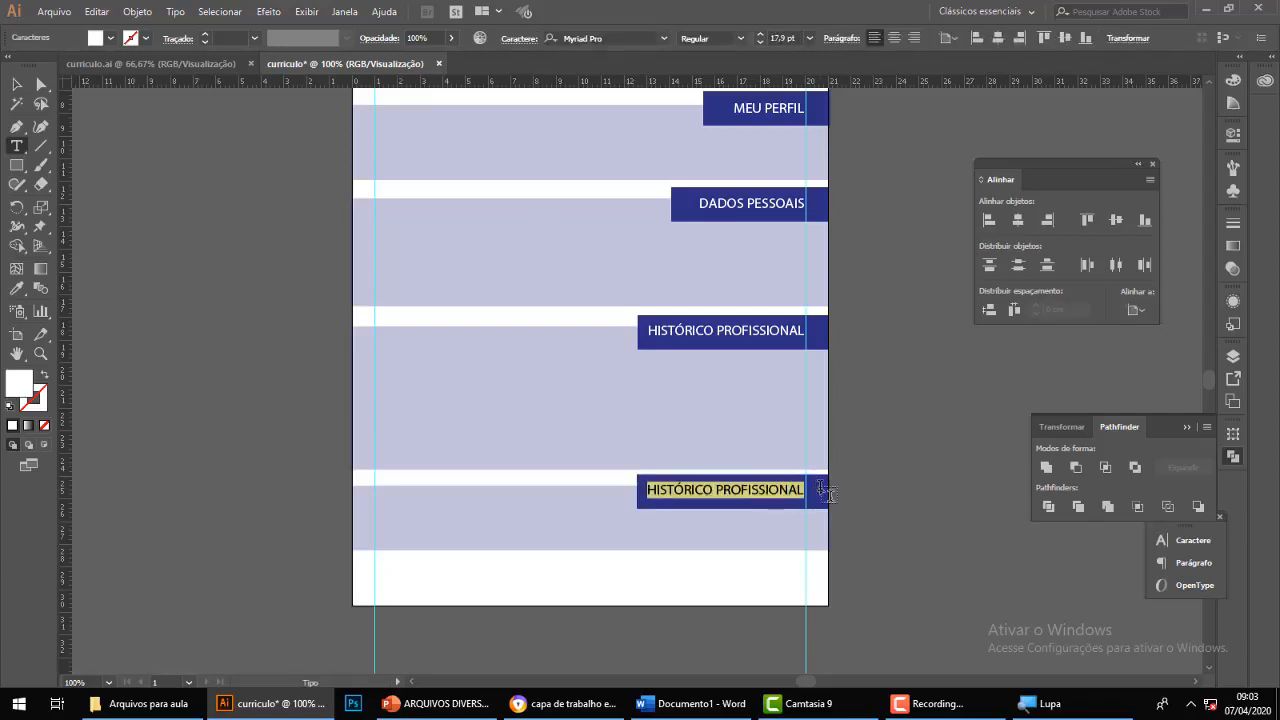
{"action": "type", "text": "FORMAÇÃO EDUCACIONAL"}
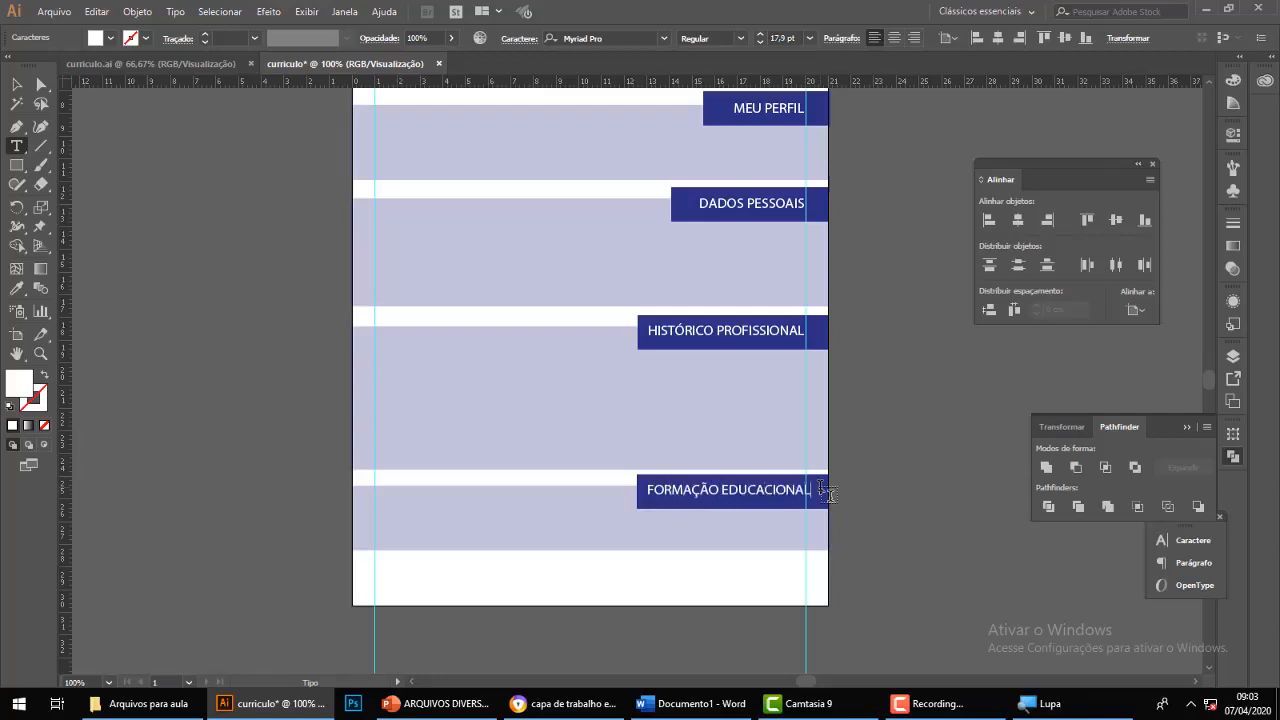
{"action": "key", "text": "Escape"}
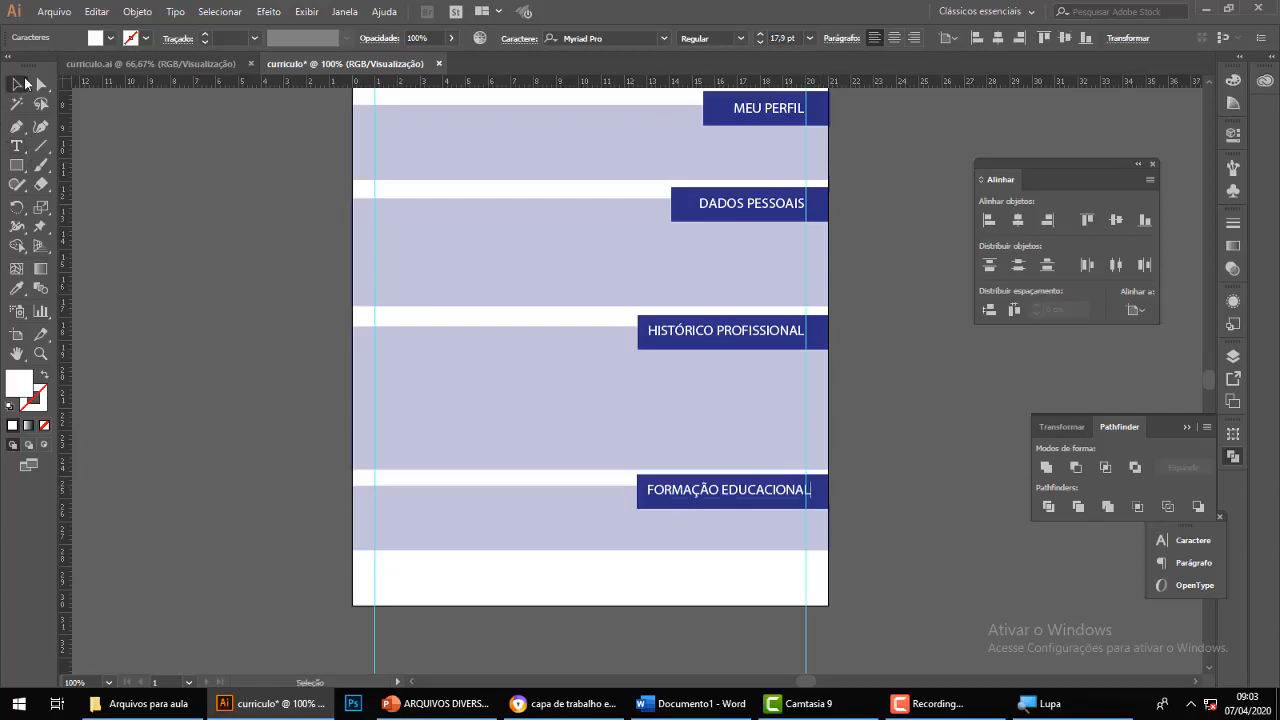
{"action": "left_click", "coordinate": [918, 514]}
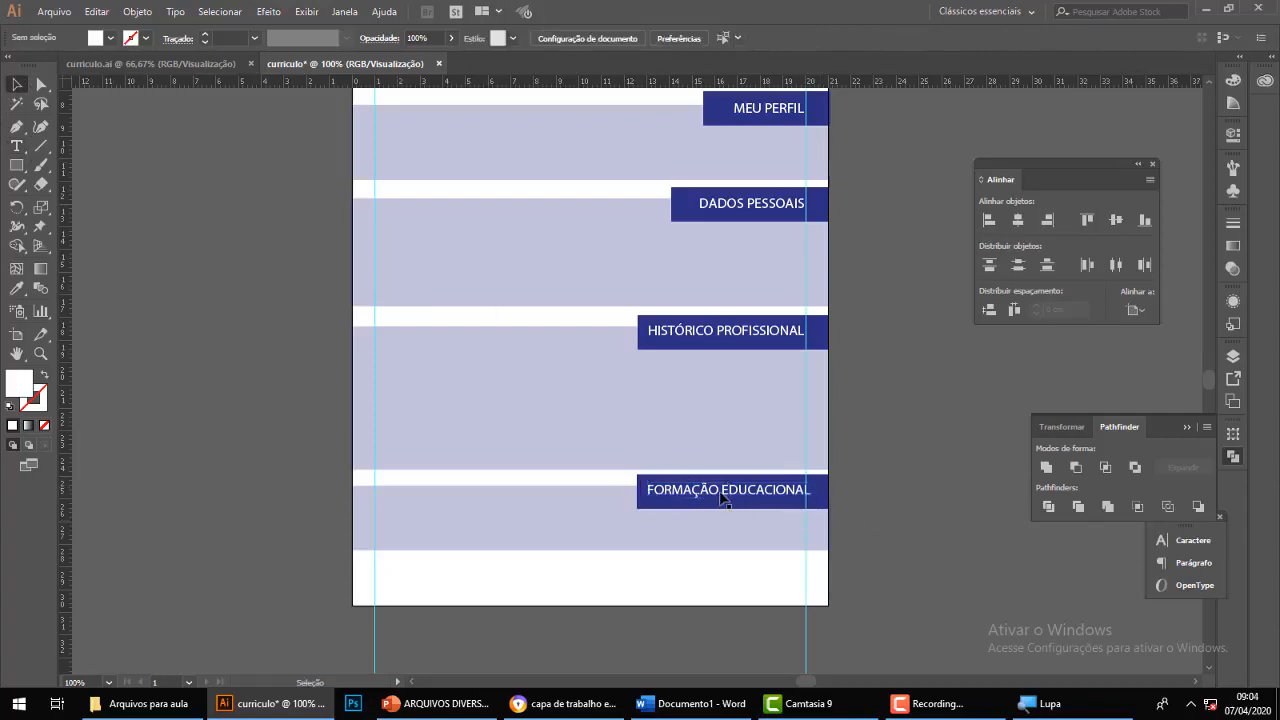
Nudge the FORMAÇÃO EDUCACIONAL text left so that it ends at the right margin guide.
{"action": "left_click", "coordinate": [720, 495]}
{"action": "key", "text": "Left"}
{"action": "key", "text": "Left"}
{"action": "key", "text": "Left"}
{"action": "key", "text": "Left"}
{"action": "key", "text": "Left"}
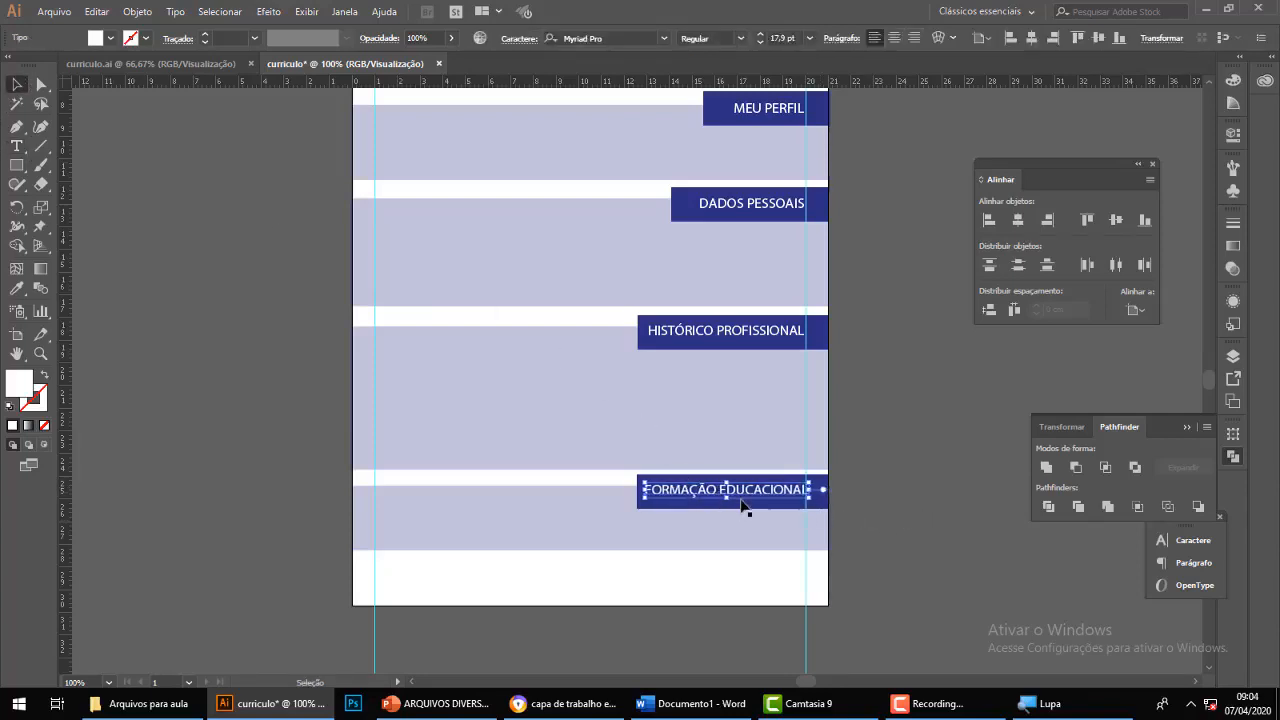
{"action": "left_click", "coordinate": [926, 514]}
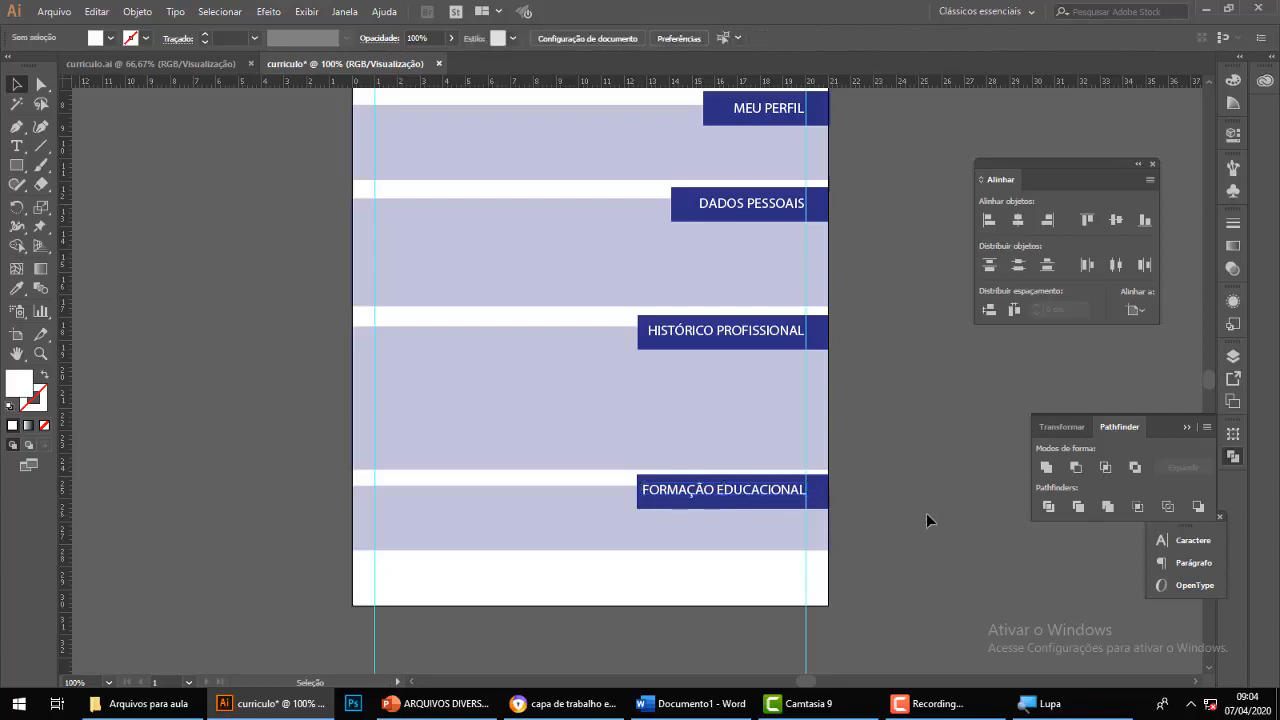
Review the résumé layout from the header through all four section bands down to the end of the page.
{"action": "scroll", "coordinate": [934, 502], "scroll_direction": "up", "scroll_amount": 5}
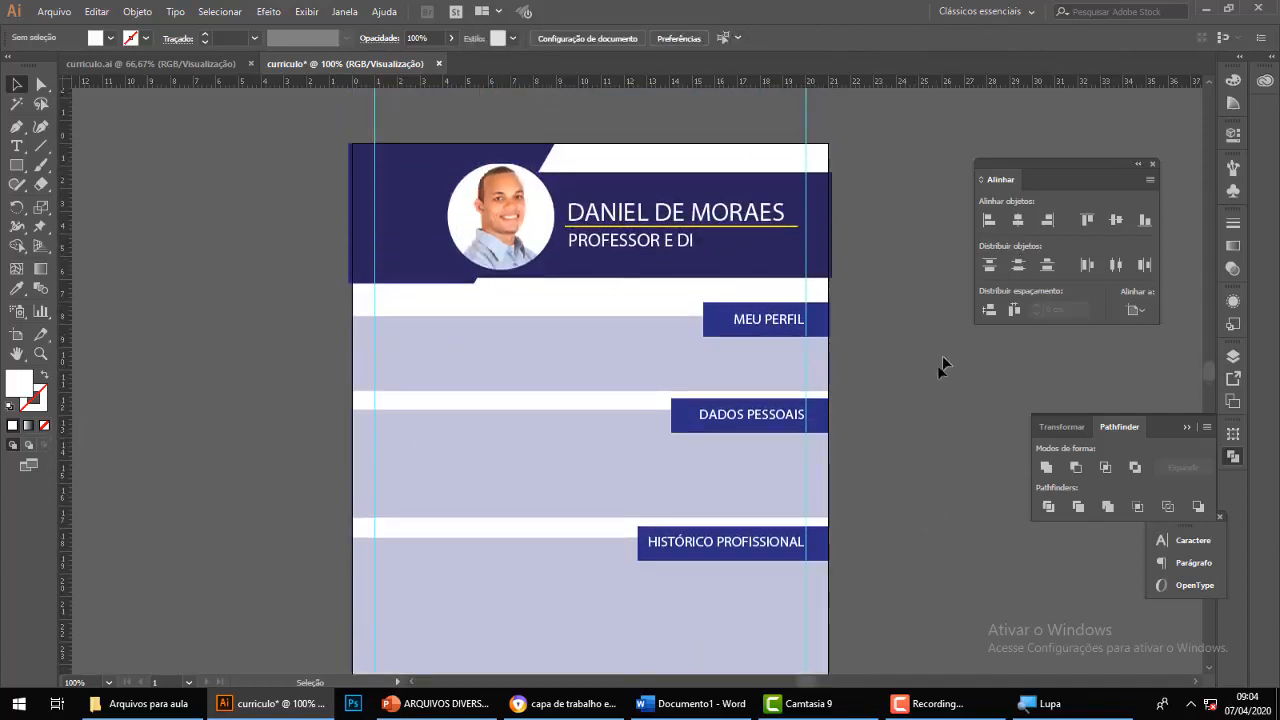
{"action": "scroll", "coordinate": [932, 371], "scroll_direction": "down", "scroll_amount": 1}
{"action": "scroll", "coordinate": [932, 371], "scroll_direction": "up", "scroll_amount": 1}
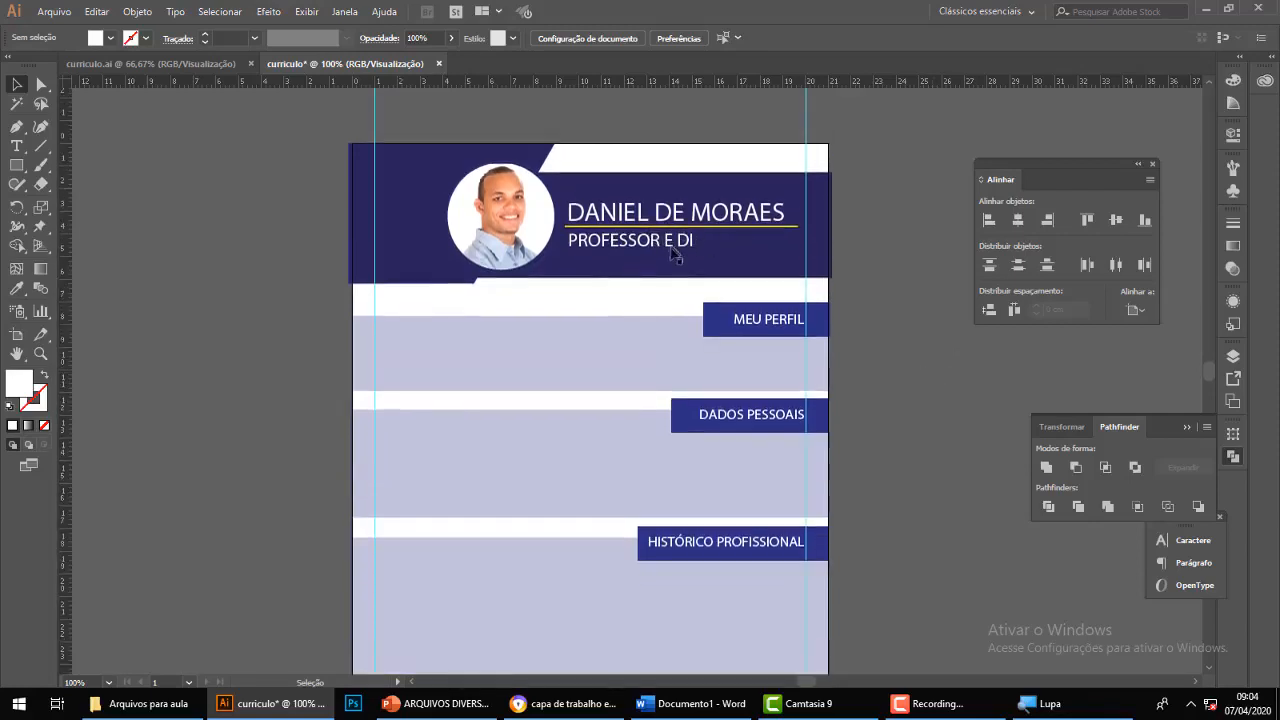
{"action": "scroll", "coordinate": [960, 325], "scroll_direction": "down", "scroll_amount": 1}
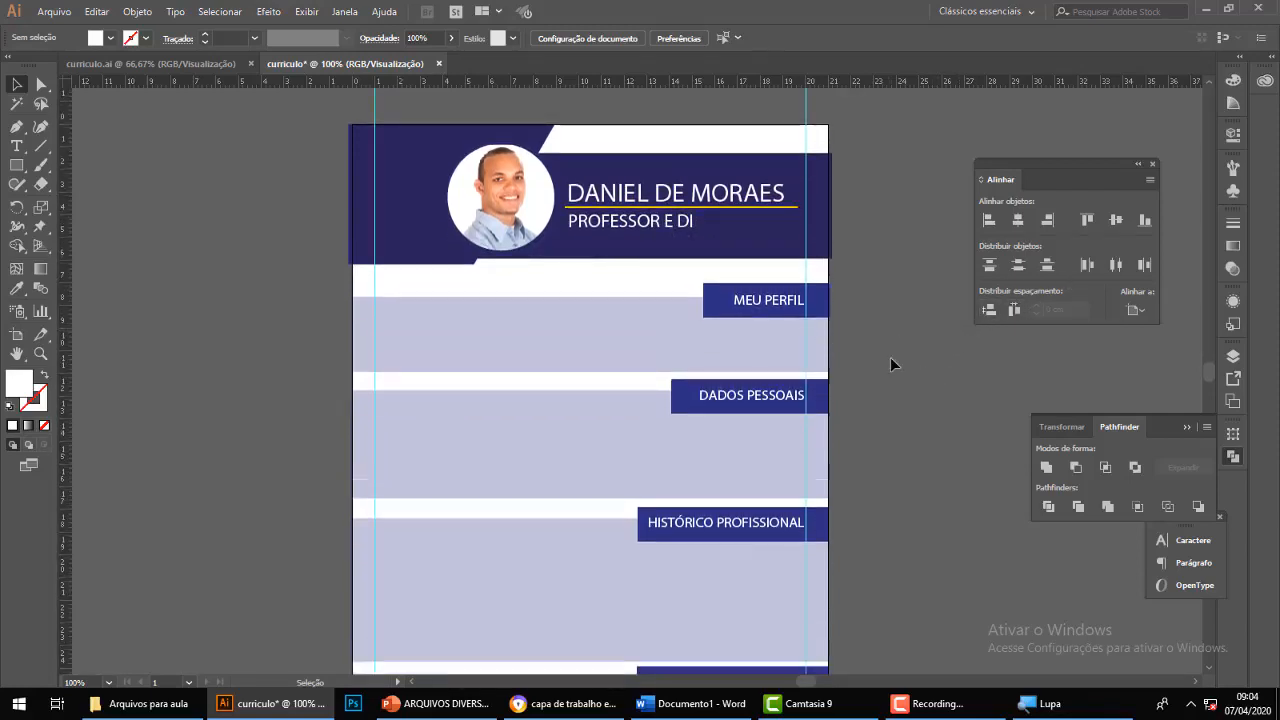
{"action": "scroll", "coordinate": [890, 360], "scroll_direction": "down", "scroll_amount": 3}
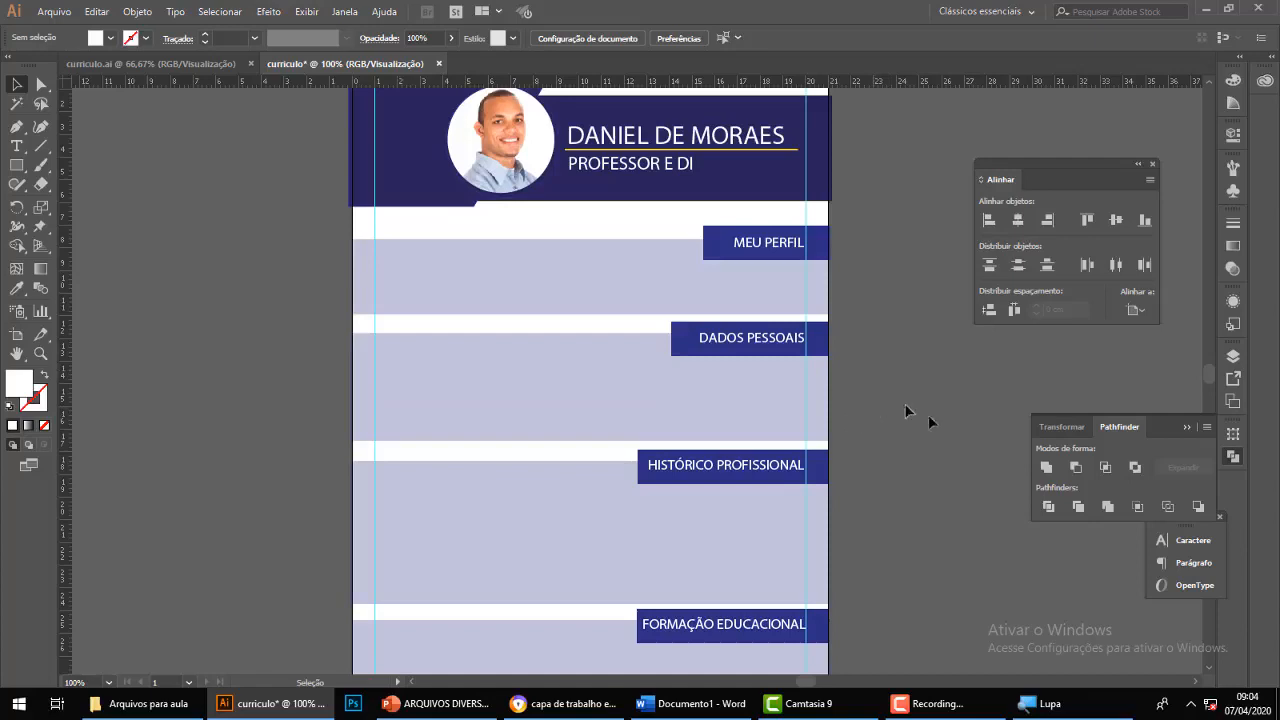
{"action": "scroll", "coordinate": [928, 417], "scroll_direction": "down", "scroll_amount": 2}
{"action": "scroll", "coordinate": [900, 448], "scroll_direction": "down", "scroll_amount": 2}
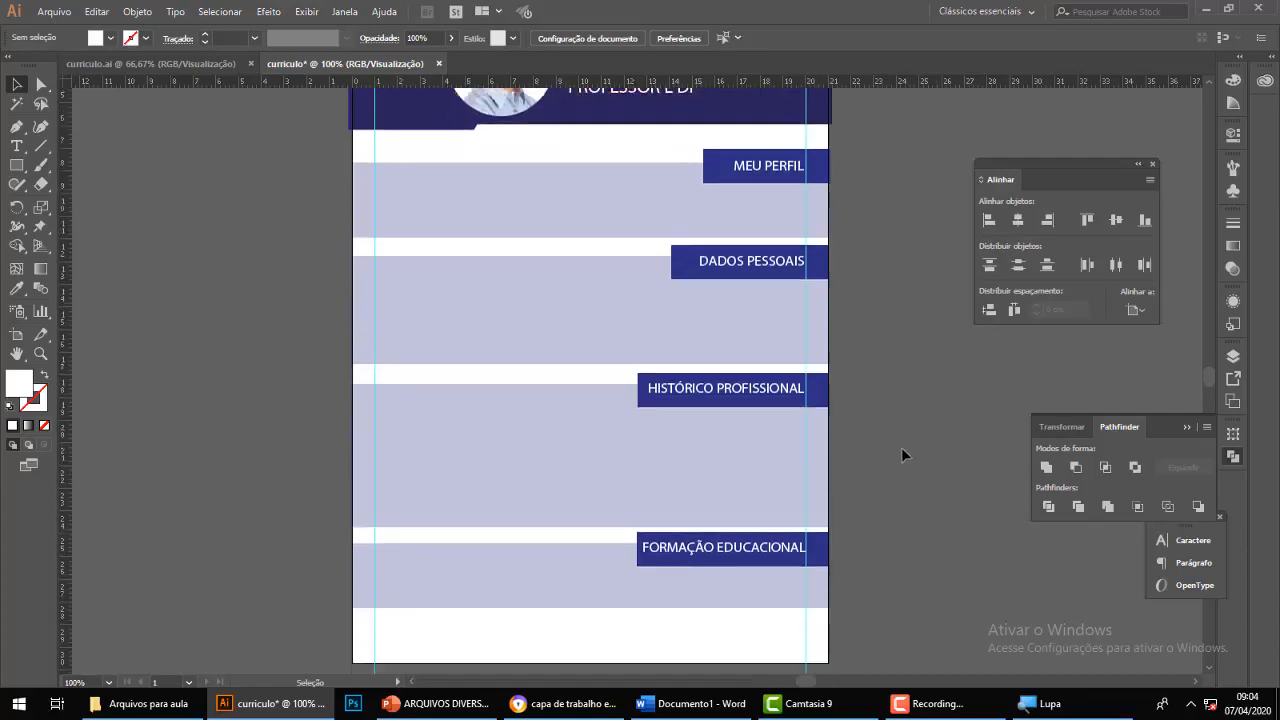
{"action": "scroll", "coordinate": [910, 550], "scroll_direction": "down", "scroll_amount": 2}
{"action": "scroll", "coordinate": [925, 540], "scroll_direction": "up", "scroll_amount": 1}
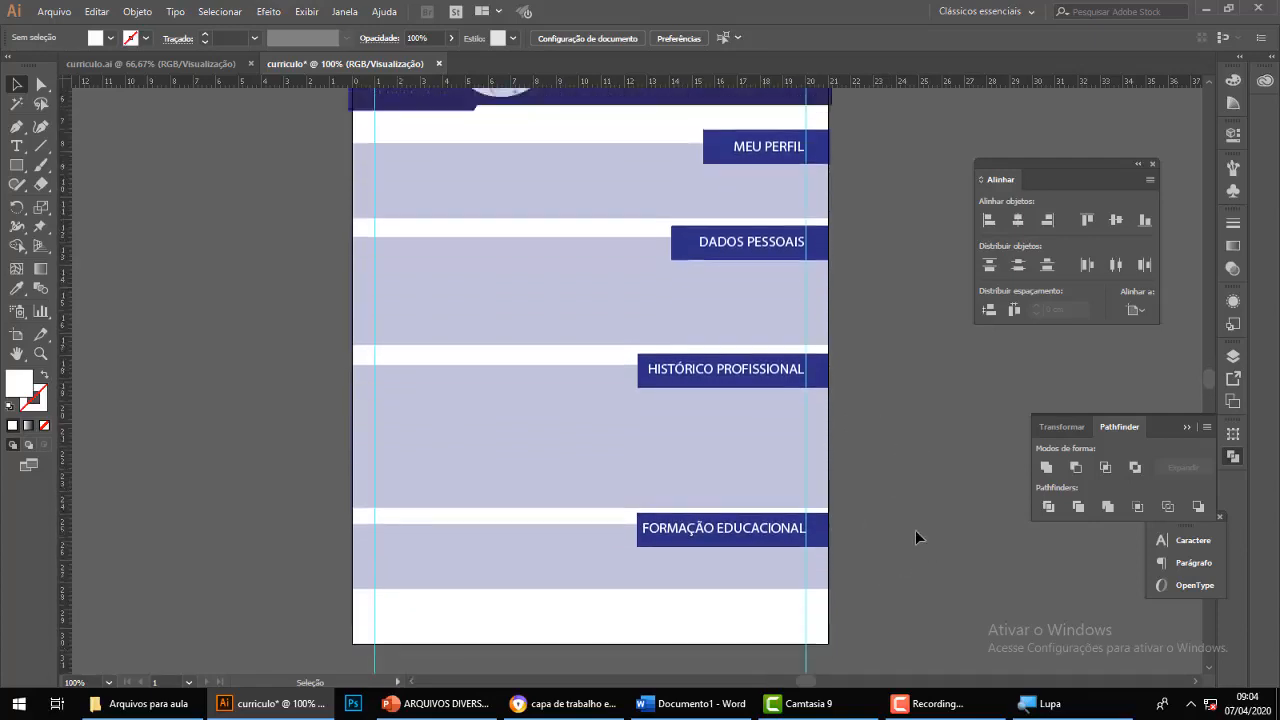
{"action": "scroll", "coordinate": [925, 514], "scroll_direction": "up", "scroll_amount": 3}
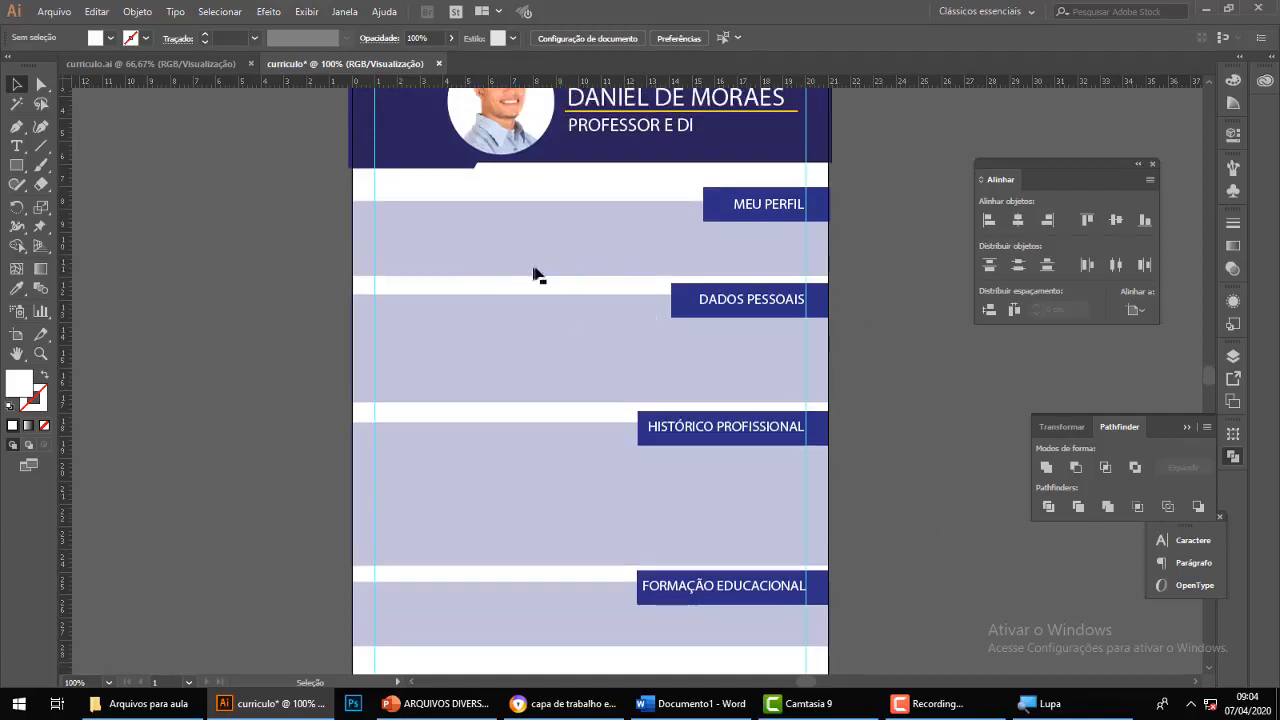
{"action": "scroll", "coordinate": [861, 369], "scroll_direction": "down", "scroll_amount": 2}
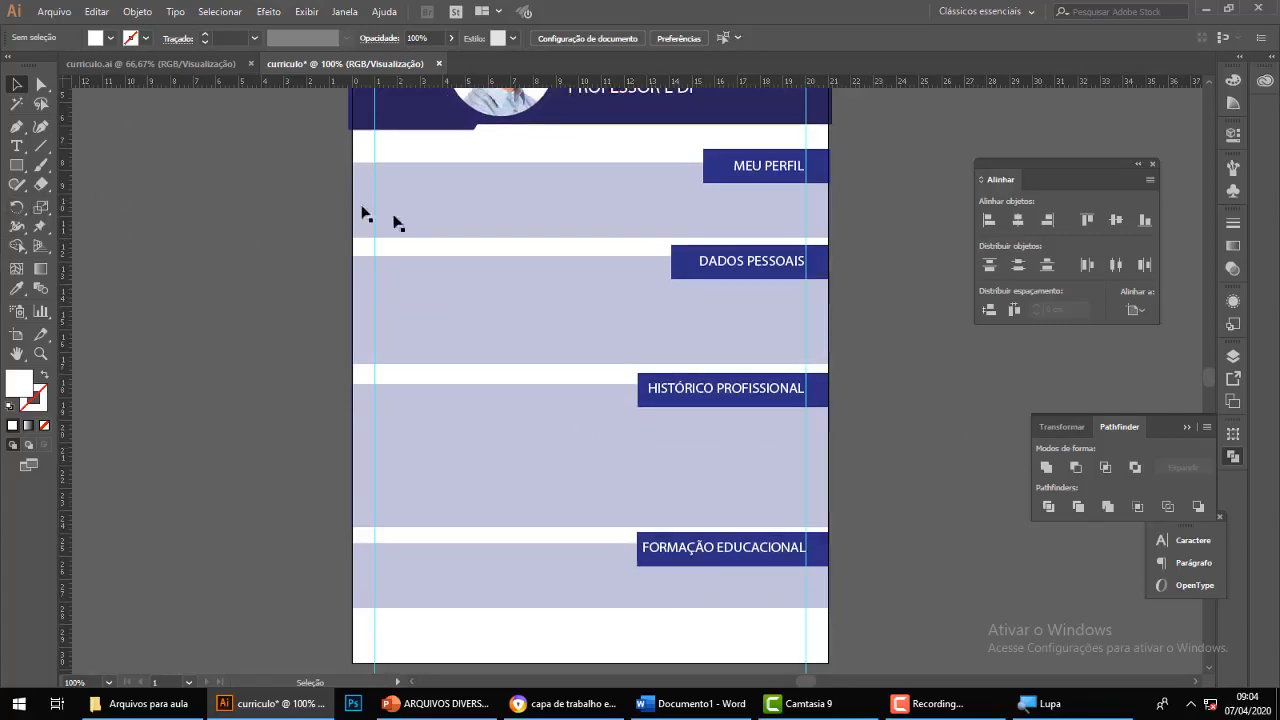
{"action": "scroll", "coordinate": [188, 266], "scroll_direction": "up", "scroll_amount": 2}
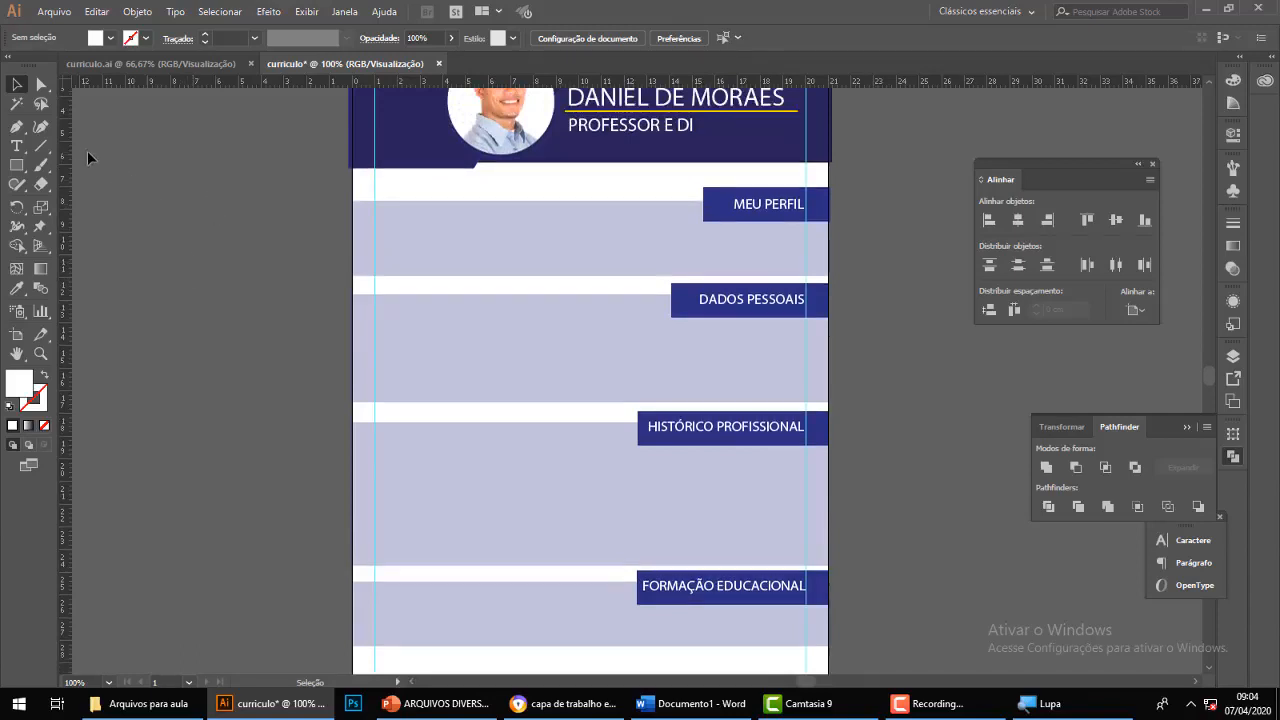
Create an area text box with Lorem ipsum placeholder text in the MEU PERFIL band, between the left guide and the heading.
{"action": "left_click", "coordinate": [17, 150]}
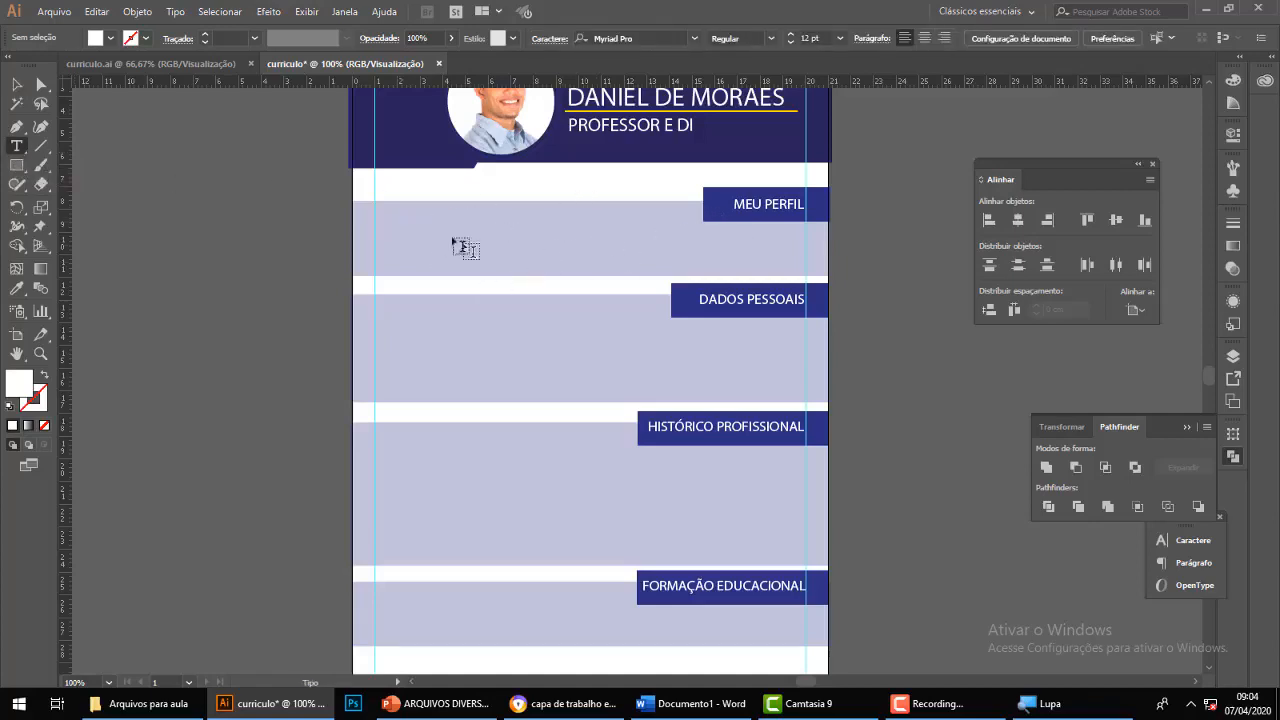
{"action": "left_click_drag", "start_coordinate": [387, 213], "coordinate": [691, 266]}
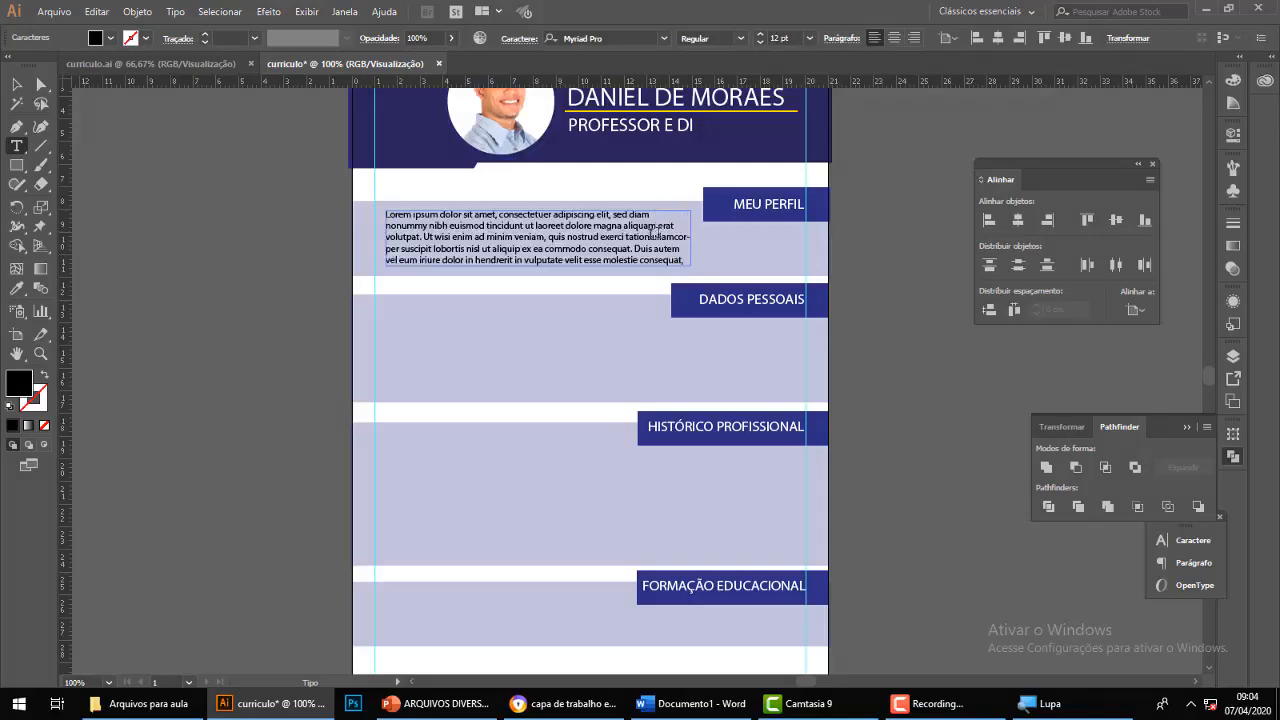
{"action": "left_click", "coordinate": [20, 84]}
{"action": "left_click", "coordinate": [117, 177]}
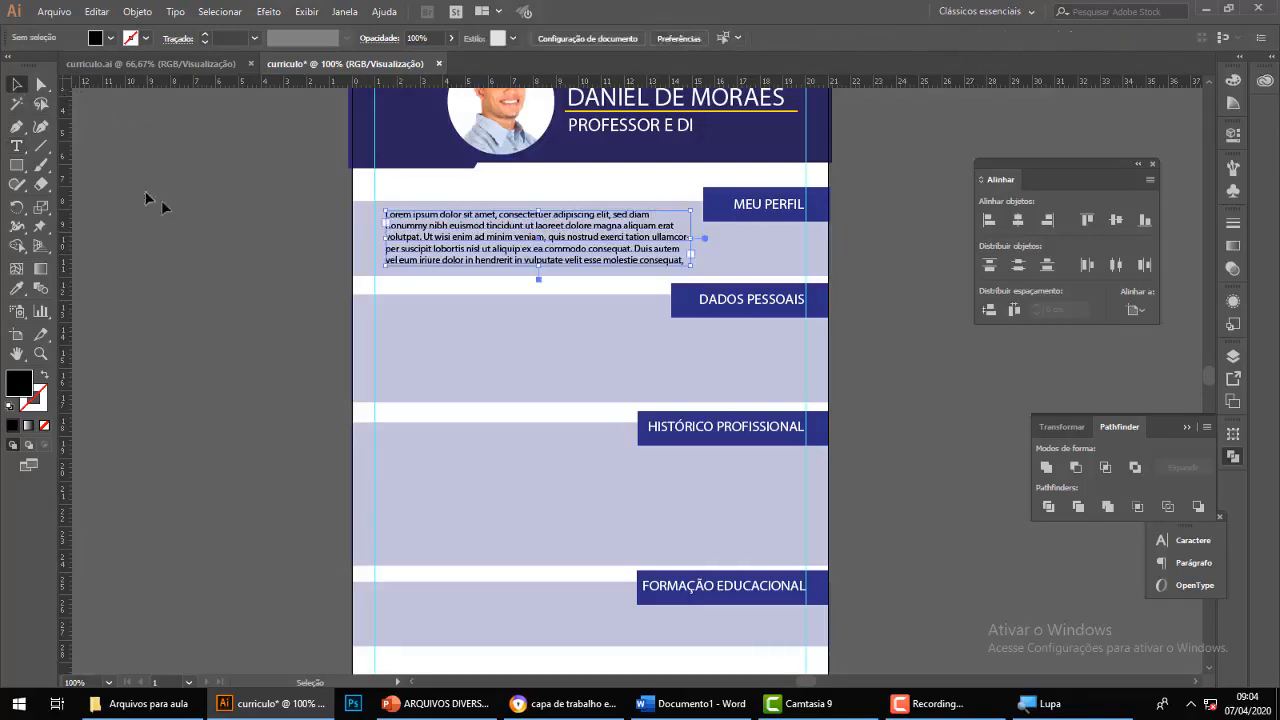
Try a white fill on the MEU PERFIL placeholder paragraph and set its final fill to the Preto swatch.
{"action": "left_click", "coordinate": [610, 246]}
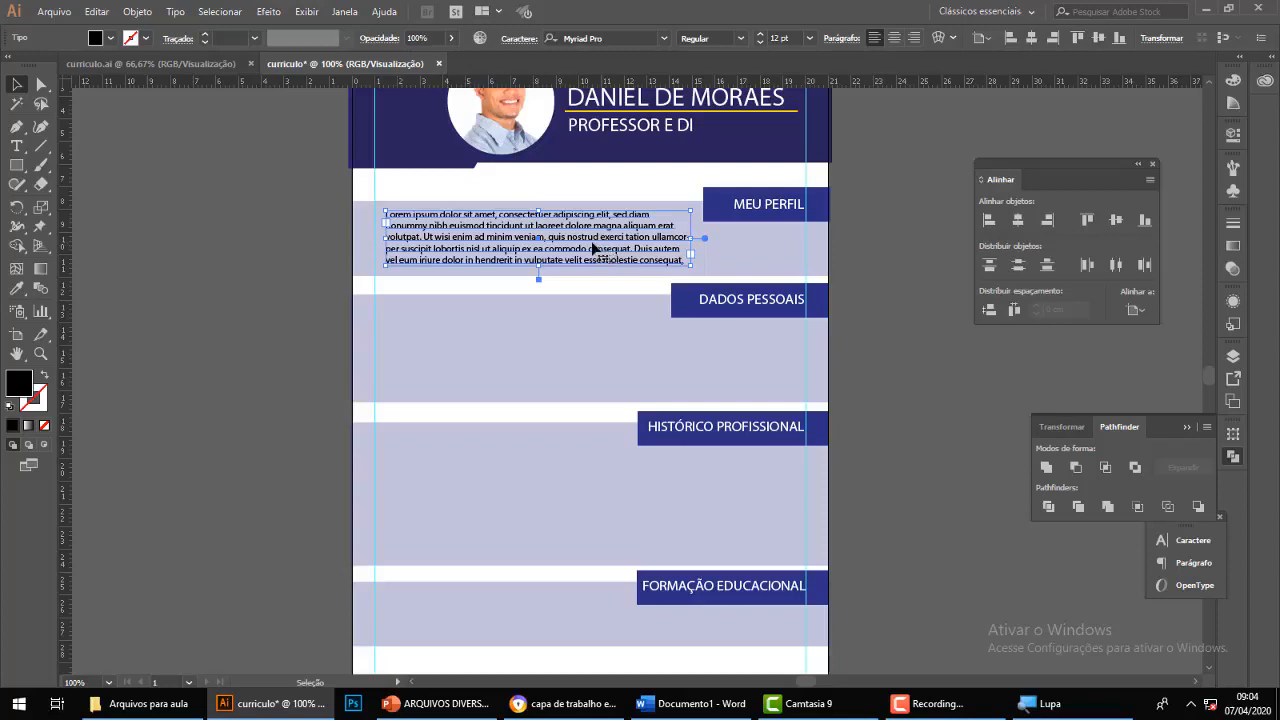
{"action": "left_click", "coordinate": [110, 38]}
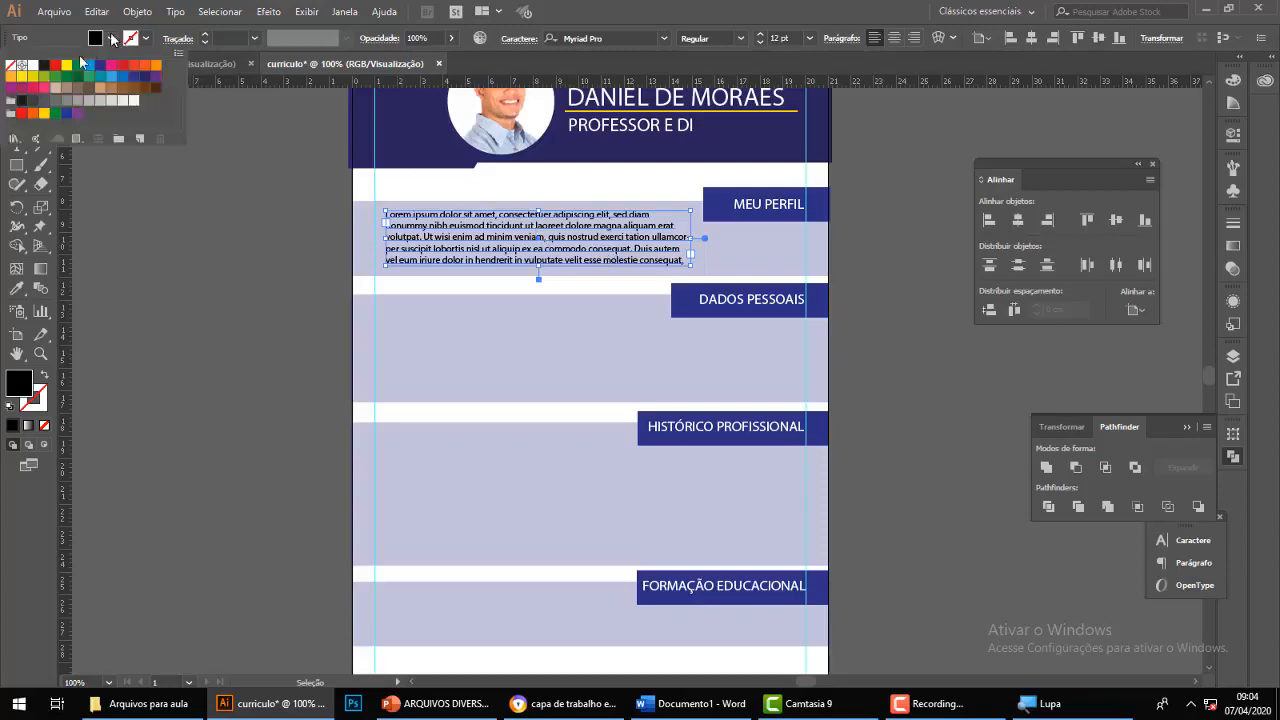
{"action": "left_click", "coordinate": [33, 66]}
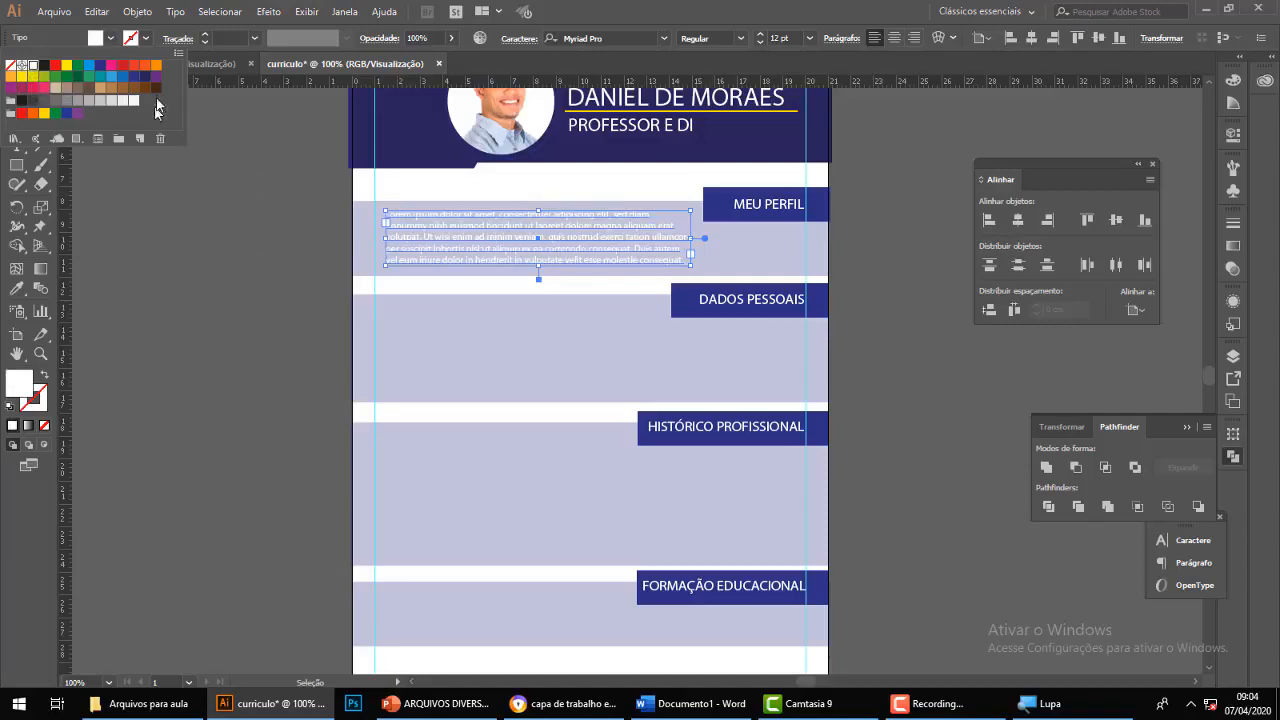
{"action": "left_click", "coordinate": [44, 66]}
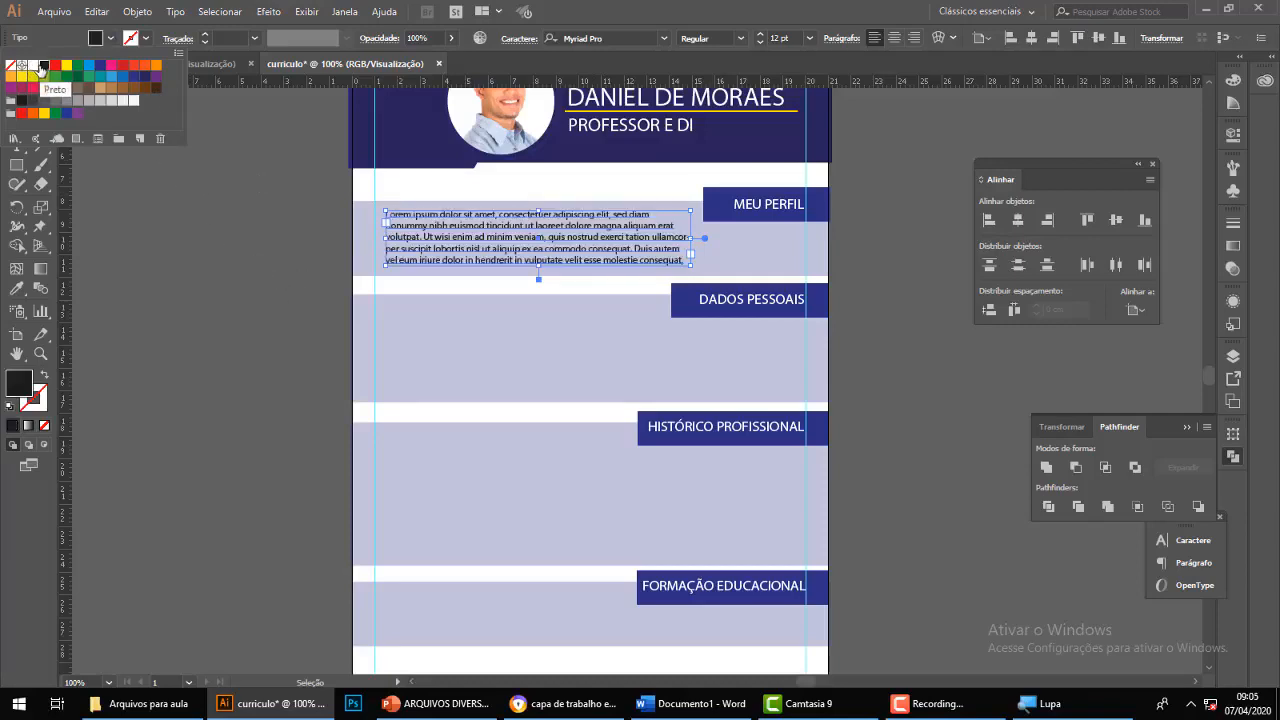
{"action": "left_click", "coordinate": [186, 213]}
{"action": "left_click", "coordinate": [186, 213]}
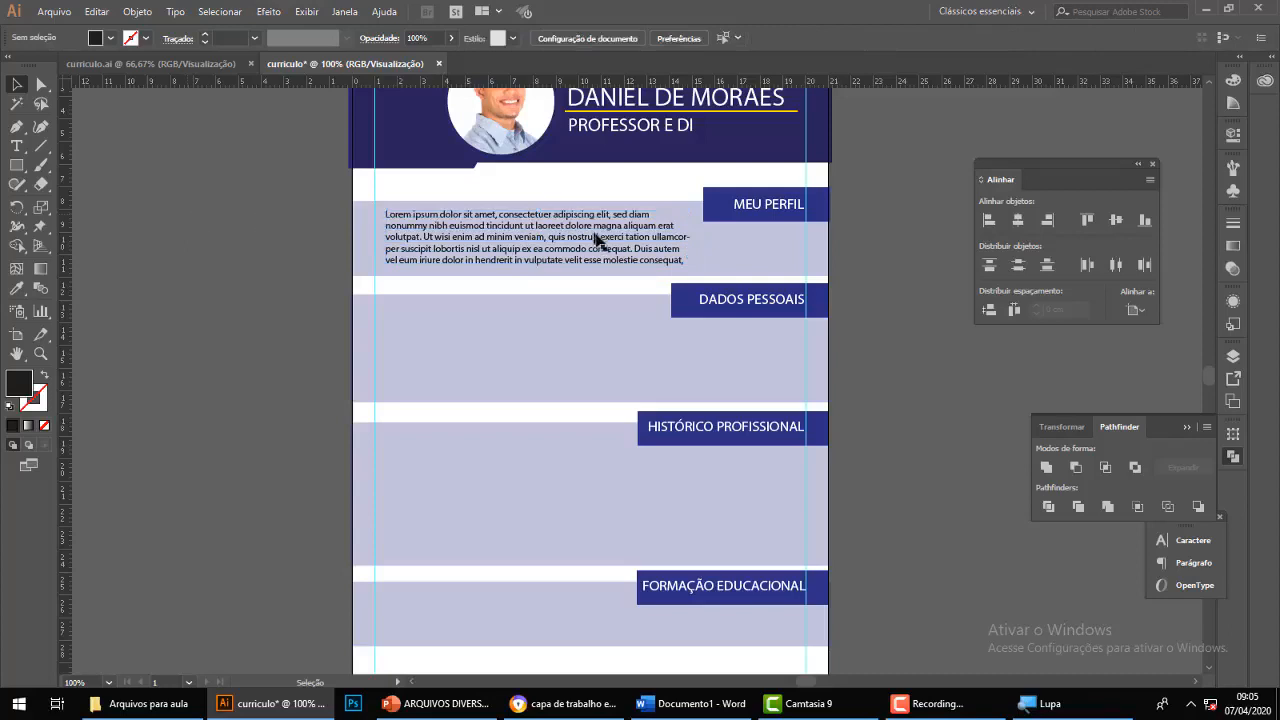
Set the opacity of the MEU PERFIL band's background rectangle to 50% after trying 58%.
{"action": "left_click", "coordinate": [629, 244]}
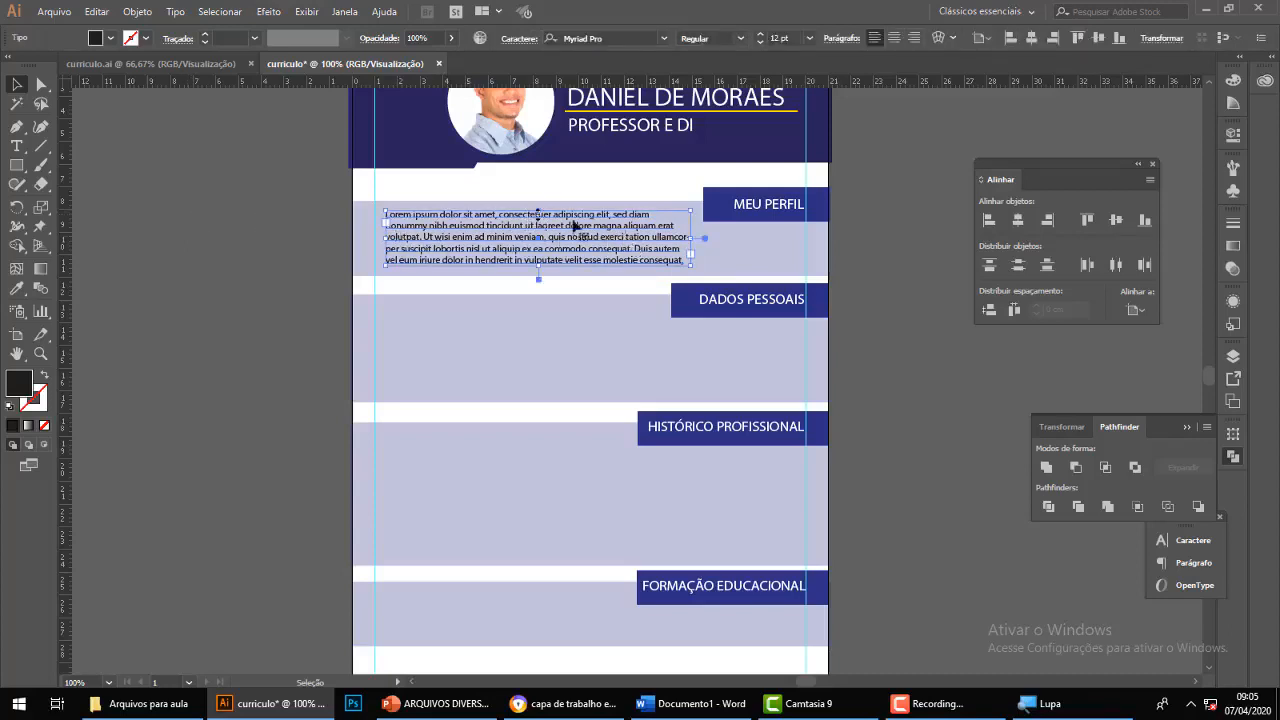
{"action": "left_click", "coordinate": [752, 263]}
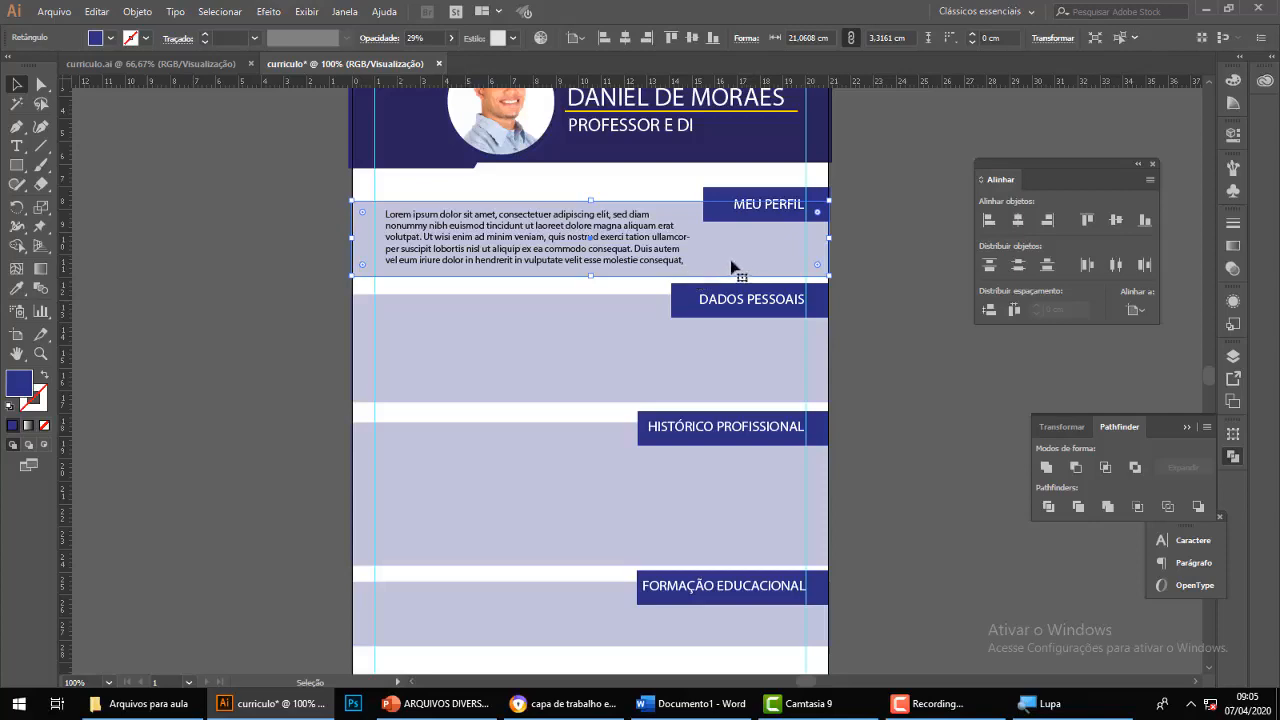
{"action": "left_click", "coordinate": [452, 38]}
{"action": "left_click_drag", "start_coordinate": [412, 58], "coordinate": [422, 58]}
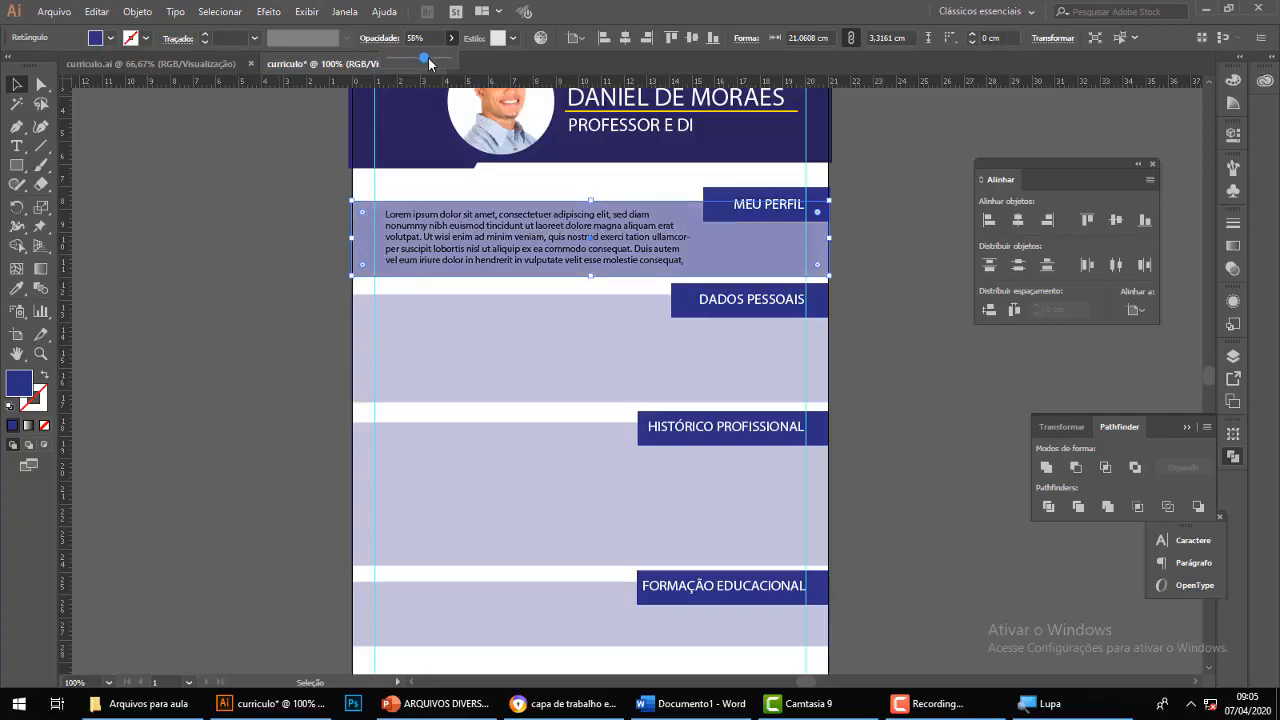
{"action": "left_click", "coordinate": [916, 201]}
{"action": "left_click", "coordinate": [916, 201]}
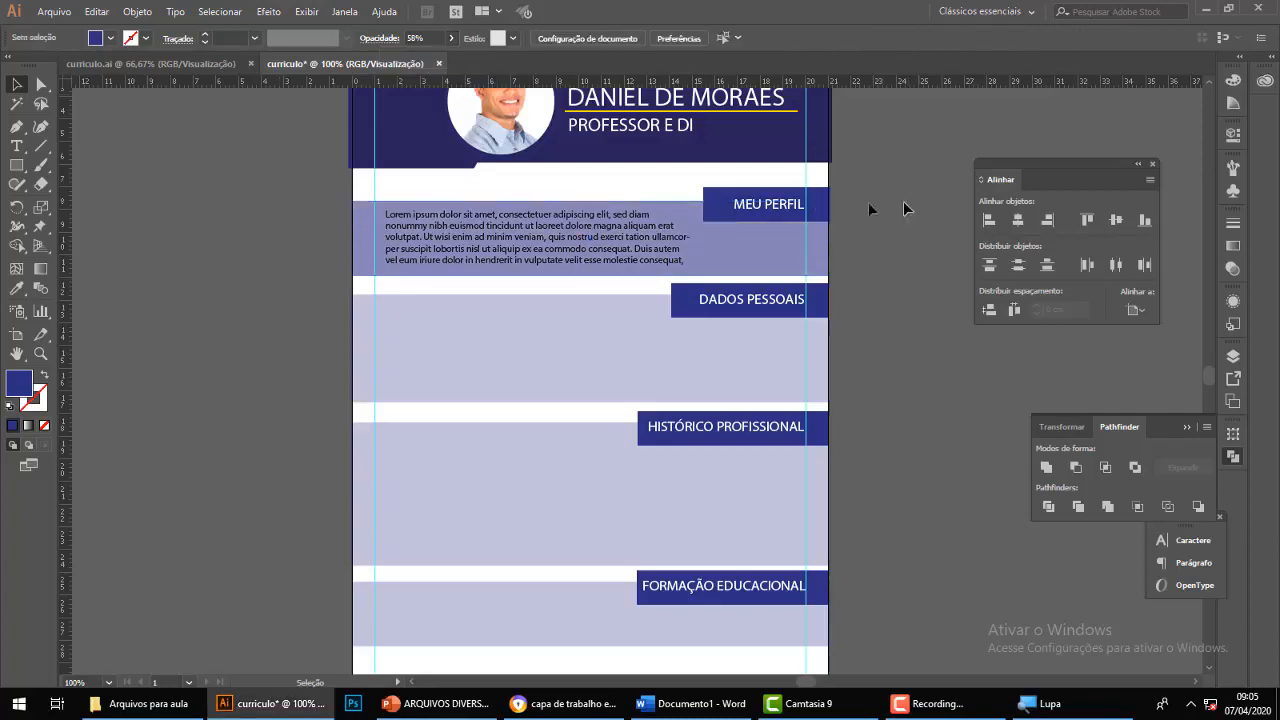
{"action": "left_click", "coordinate": [757, 238]}
{"action": "left_click", "coordinate": [429, 38]}
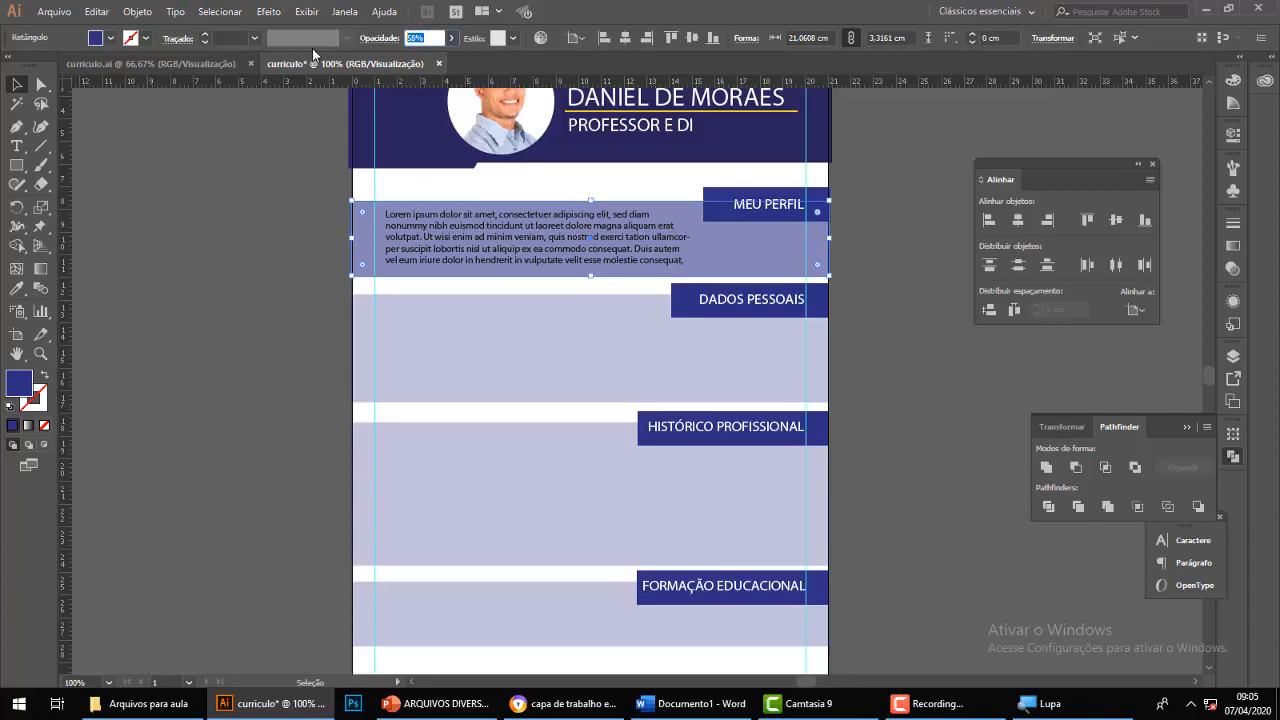
{"action": "type", "text": "50"}
{"action": "key", "text": "Return"}
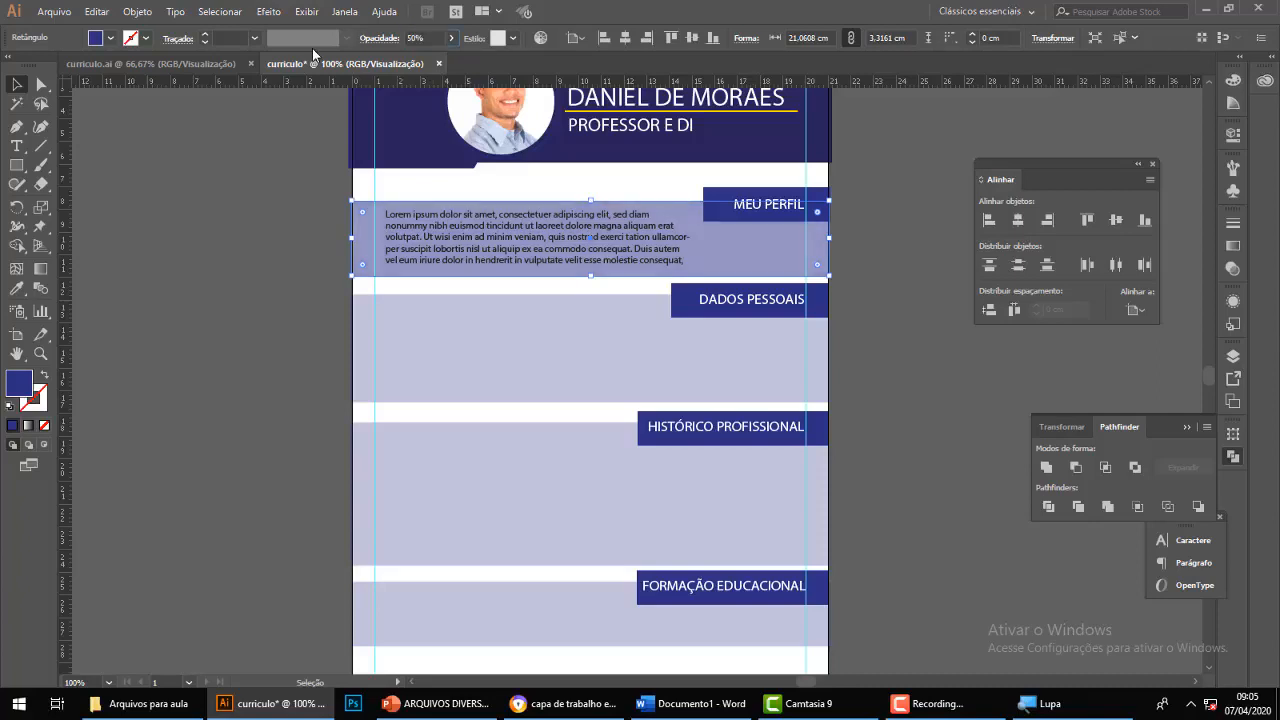
{"action": "left_click", "coordinate": [913, 306]}
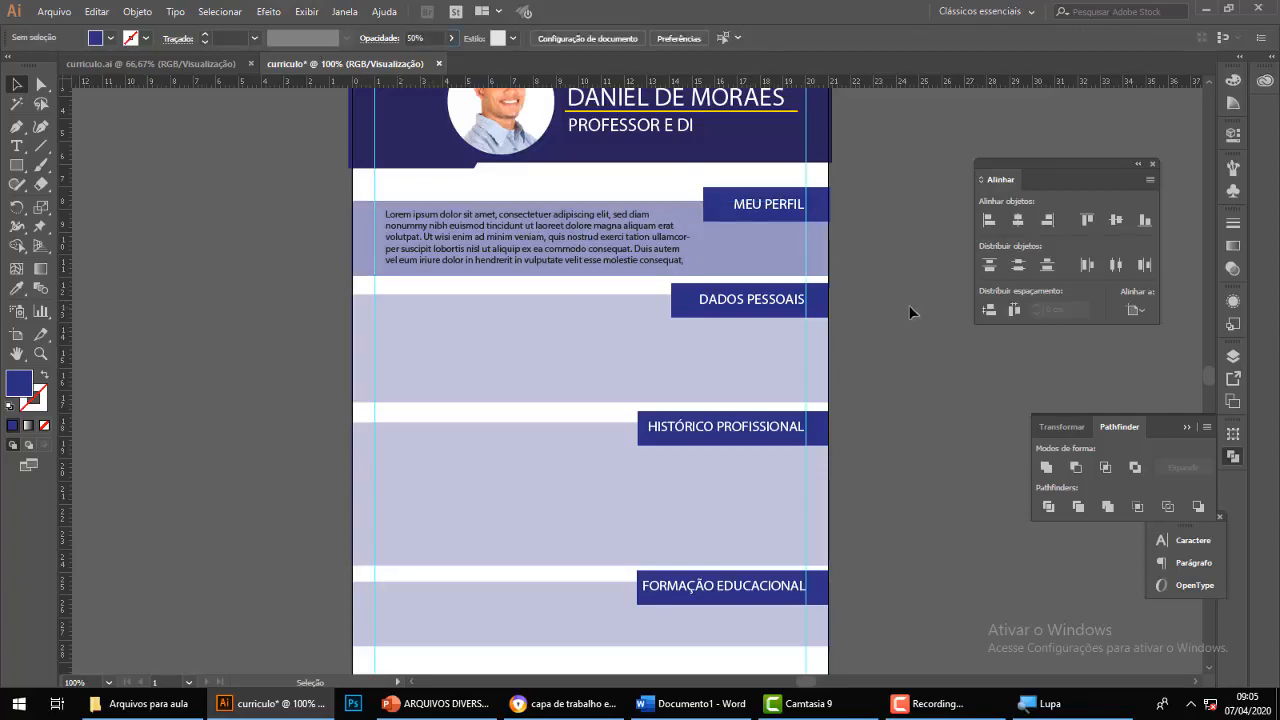
Move the MEU PERFIL placeholder paragraph left so that its frame starts at the left margin guide.
{"action": "left_click", "coordinate": [543, 245]}
{"action": "left_click_drag", "start_coordinate": [574, 236], "coordinate": [560, 236]}
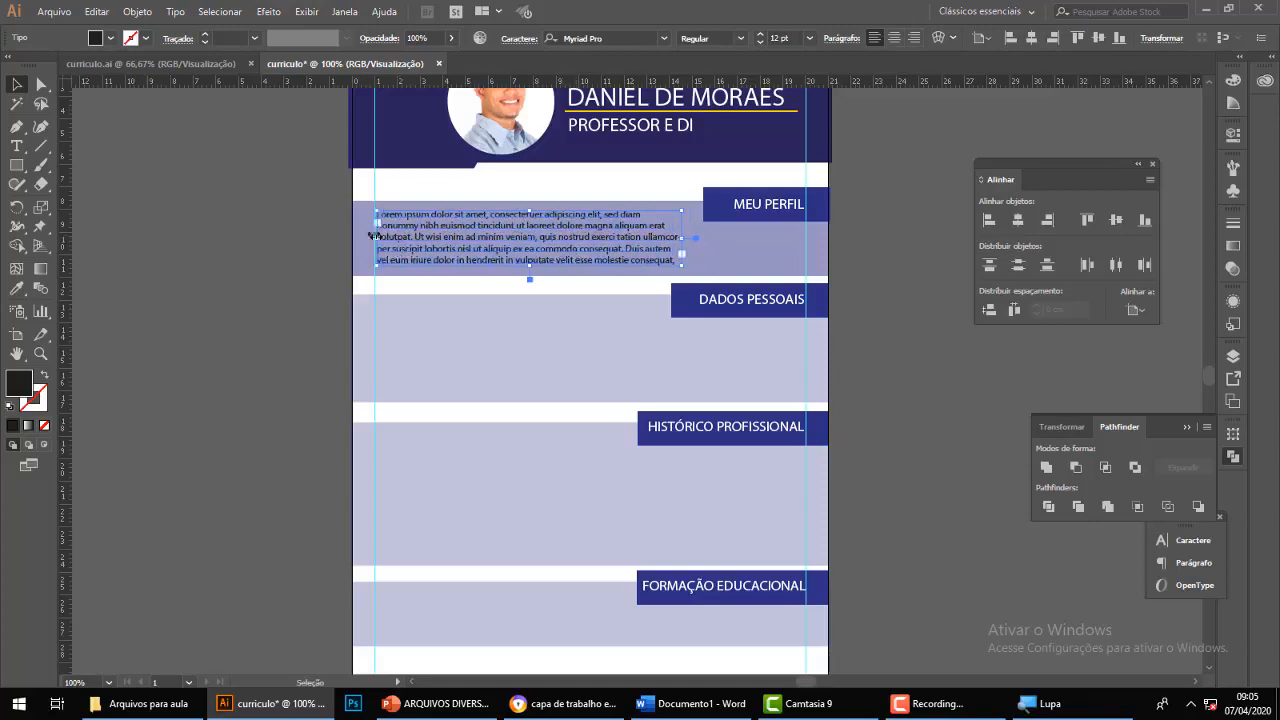
{"action": "left_click", "coordinate": [900, 297]}
Try the MEU PERFIL paragraph at 14 pt with the upper edge of its text frame raised, then undo the frame resize.
{"action": "left_click", "coordinate": [662, 263]}
{"action": "left_click", "coordinate": [812, 39]}
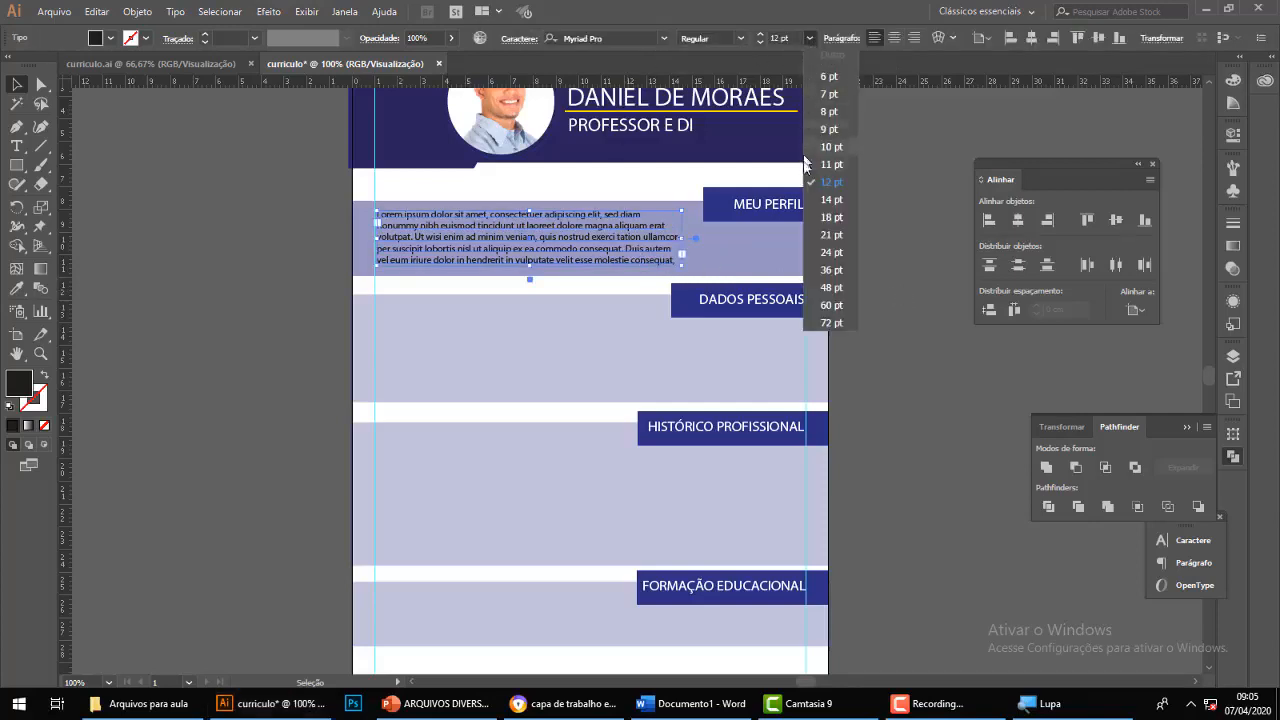
{"action": "left_click", "coordinate": [824, 204]}
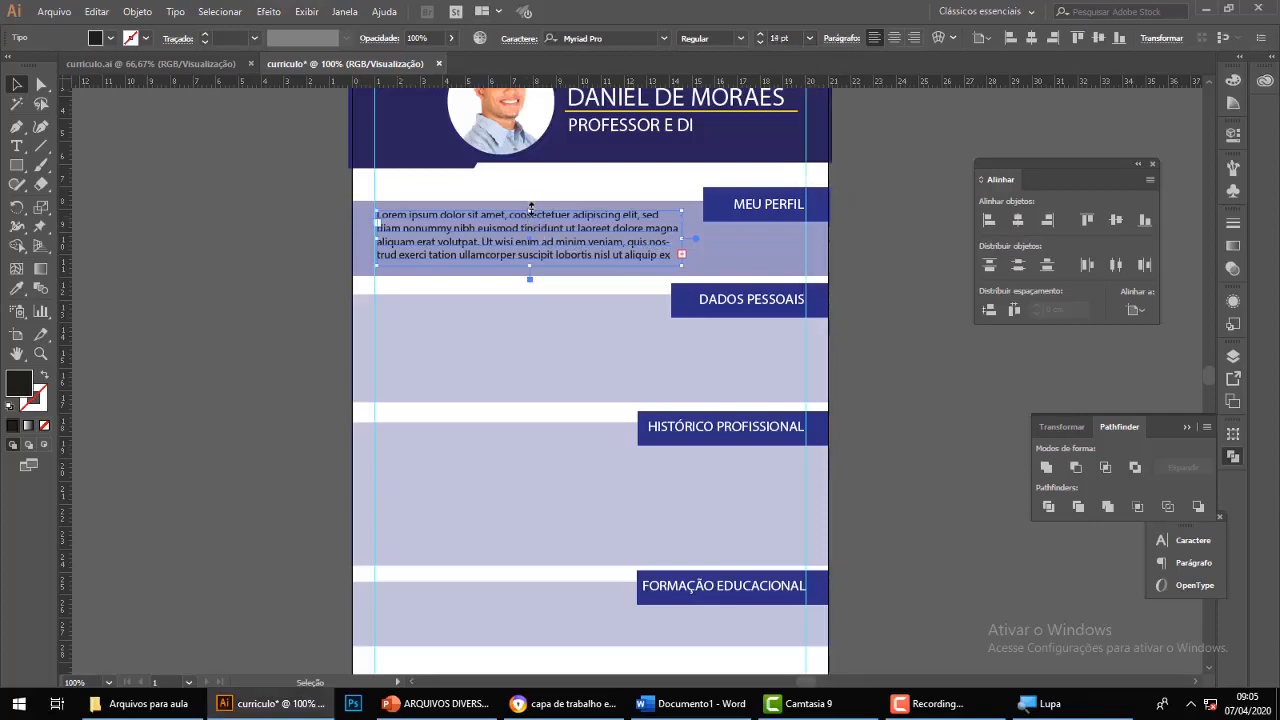
{"action": "left_click_drag", "start_coordinate": [531, 206], "coordinate": [529, 203]}
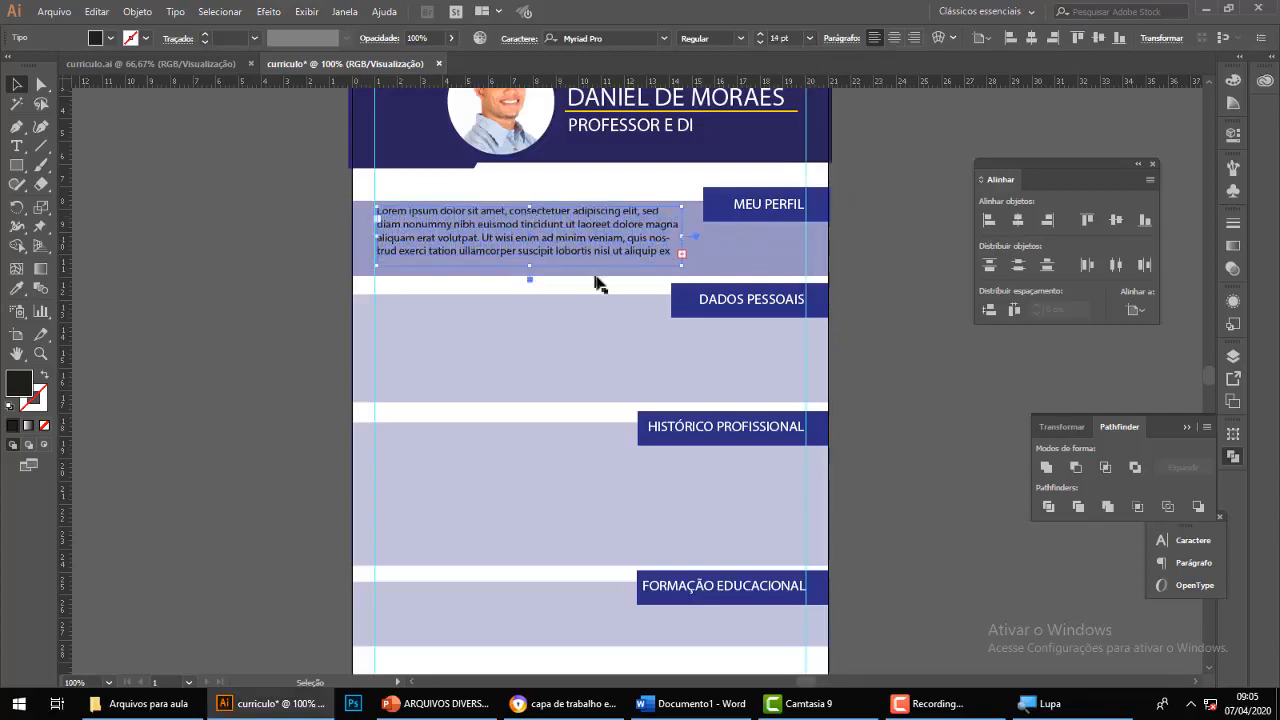
{"action": "key", "text": "ctrl+z"}
{"action": "key", "text": "v"}
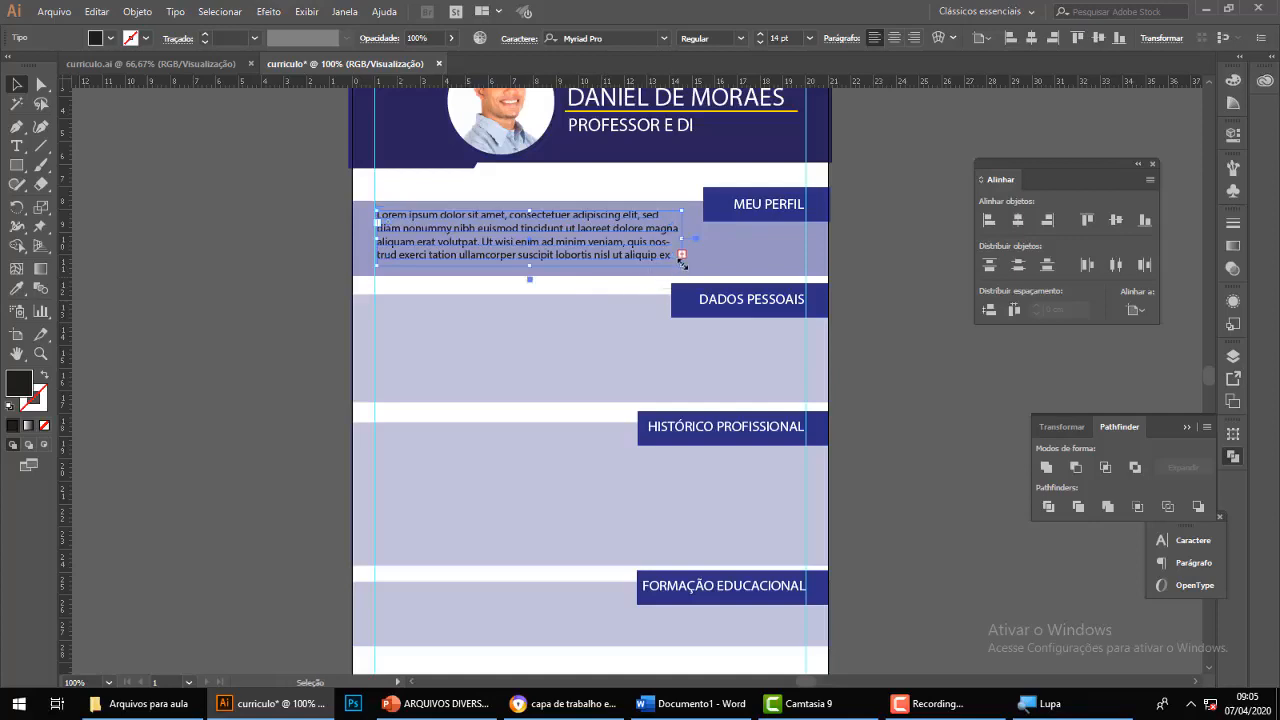
Extend the MEU PERFIL text frame downward to fit a fifth line, and try a much larger frame before undoing that resize.
{"action": "mouse_move", "coordinate": [682, 263]}
{"action": "left_mouse_down"}
{"action": "mouse_move", "coordinate": [727, 270]}
{"action": "mouse_move", "coordinate": [744, 316]}
{"action": "mouse_move", "coordinate": [684, 280]}
{"action": "left_mouse_up"}
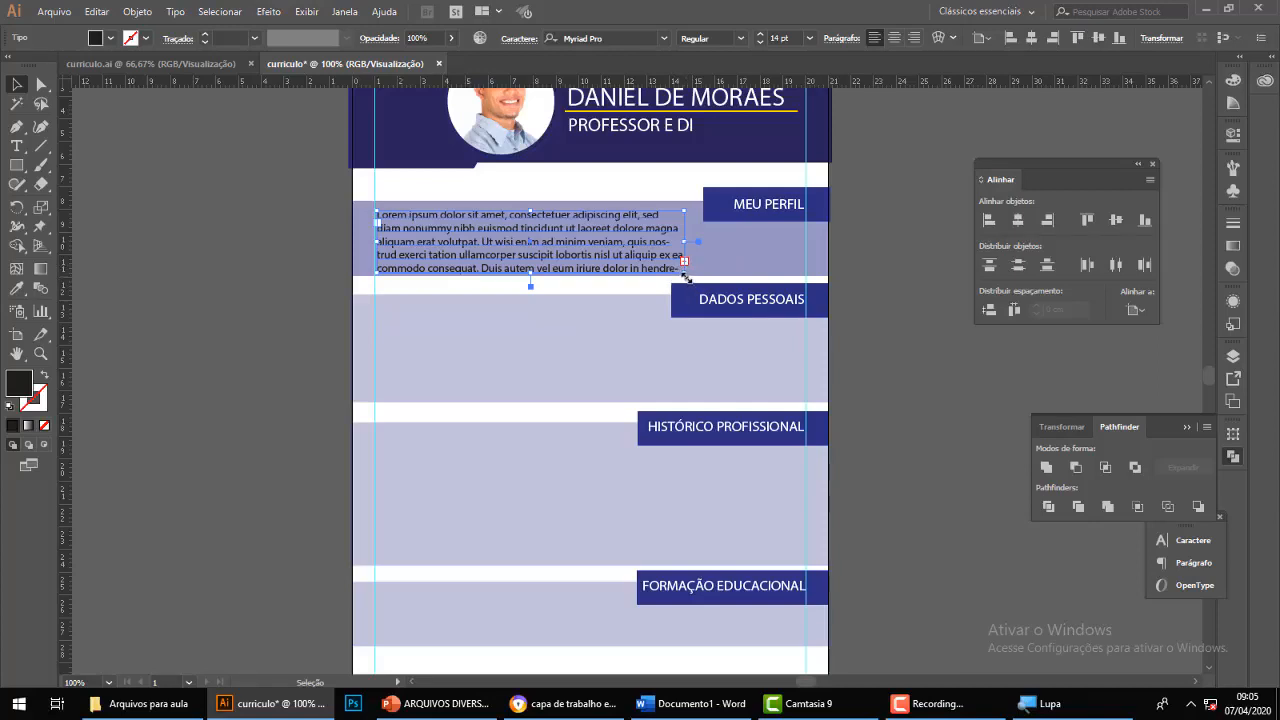
{"action": "left_click_drag", "start_coordinate": [686, 277], "coordinate": [718, 341]}
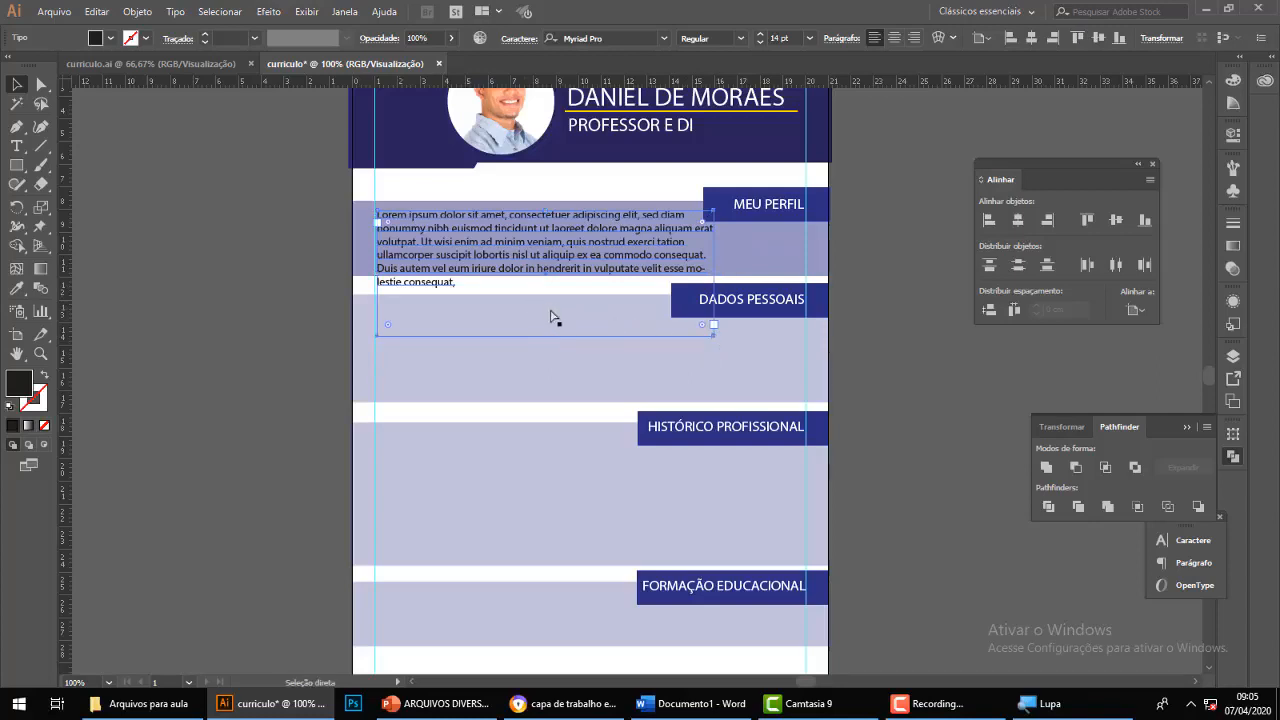
{"action": "key", "text": "ctrl+z"}
Delete all the MEU PERFIL placeholder text that follows "commodo consequat.".
{"action": "key", "text": "t"}
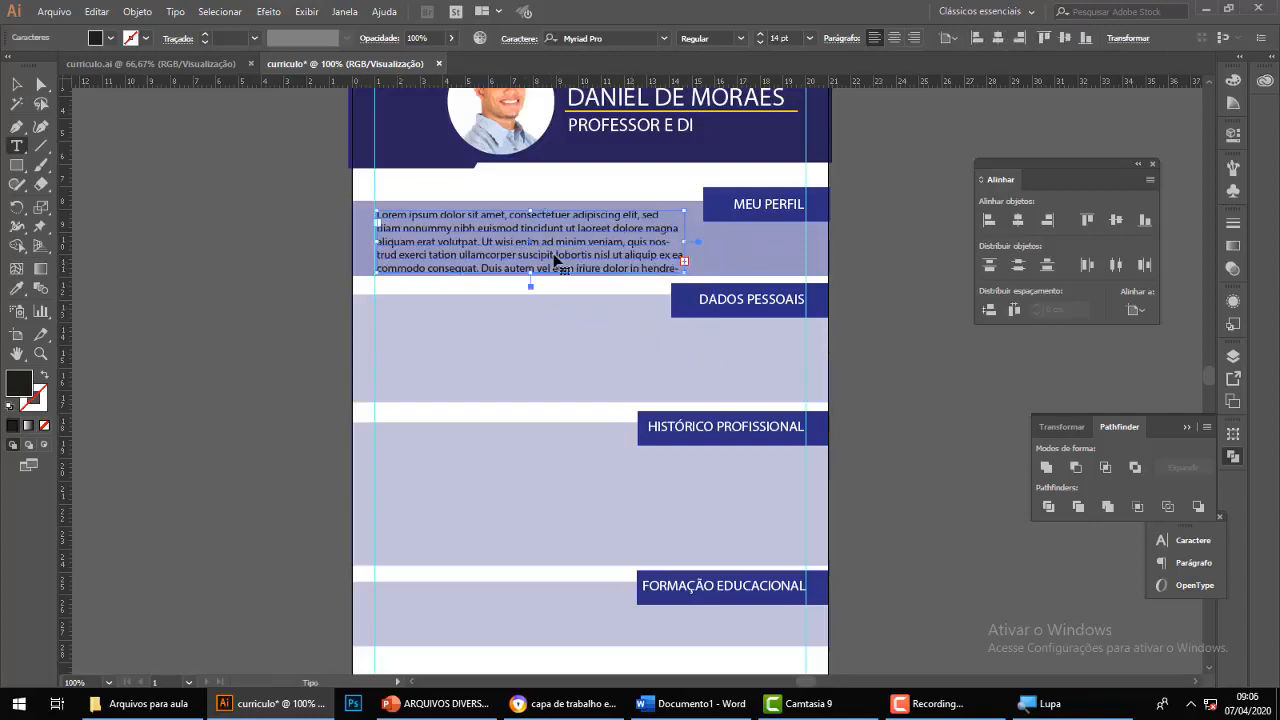
{"action": "left_click_drag", "start_coordinate": [483, 269], "coordinate": [703, 280]}
{"action": "key", "text": "Delete"}
{"action": "key", "text": "Delete"}
{"action": "key", "text": "Delete"}
{"action": "key", "text": "Delete"}
{"action": "key", "text": "Delete"}
{"action": "key", "text": "Delete"}
{"action": "key", "text": "Delete"}
{"action": "key", "text": "Delete"}
{"action": "key", "text": "Delete"}
{"action": "key", "text": "Delete"}
{"action": "key", "text": "Delete"}
{"action": "key", "text": "Delete"}
{"action": "key", "text": "Delete"}
{"action": "key", "text": "Delete"}
{"action": "key", "text": "Delete"}
{"action": "key", "text": "Delete"}
{"action": "key", "text": "Delete"}
{"action": "key", "text": "Delete"}
{"action": "key", "text": "Delete"}
{"action": "key", "text": "Delete"}
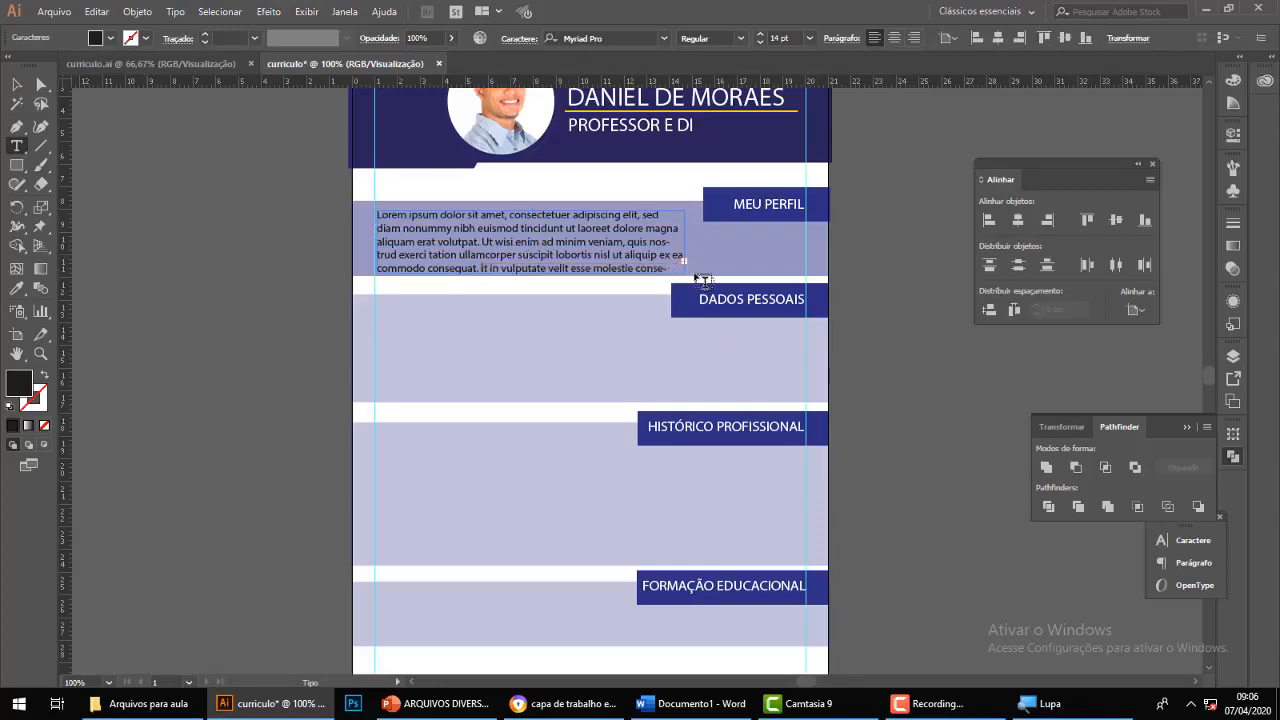
{"action": "key", "text": "Delete"}
{"action": "key", "text": "Delete"}
{"action": "key", "text": "Delete"}
{"action": "key", "text": "Delete"}
{"action": "key", "text": "Delete"}
{"action": "key", "text": "Delete"}
{"action": "key", "text": "Delete"}
{"action": "key", "text": "Delete"}
{"action": "key", "text": "Delete"}
{"action": "key", "text": "Delete"}
{"action": "key", "text": "Delete"}
{"action": "key", "text": "Delete"}
{"action": "key", "text": "Delete"}
{"action": "key", "text": "Delete"}
{"action": "key", "text": "Delete"}
{"action": "key", "text": "Delete"}
{"action": "key", "text": "Delete"}
{"action": "key", "text": "Delete"}
{"action": "key", "text": "Delete"}
{"action": "key", "text": "Delete"}
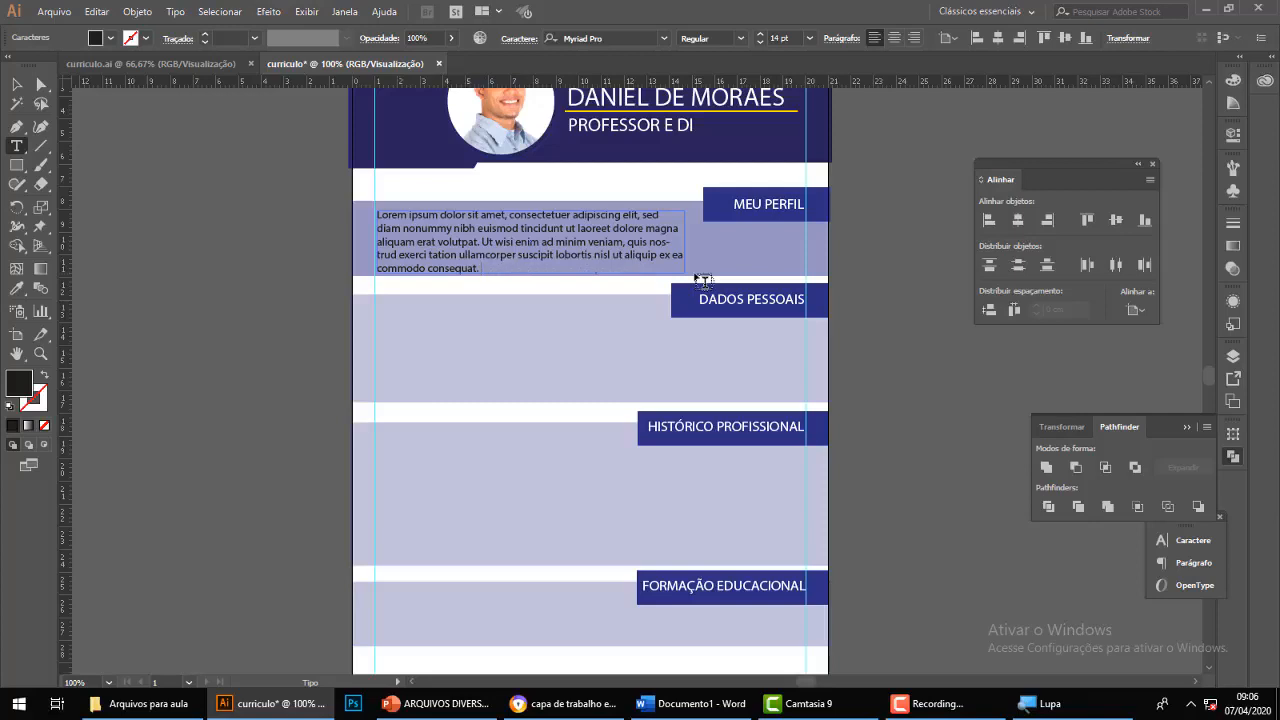
{"action": "left_click", "coordinate": [16, 84]}
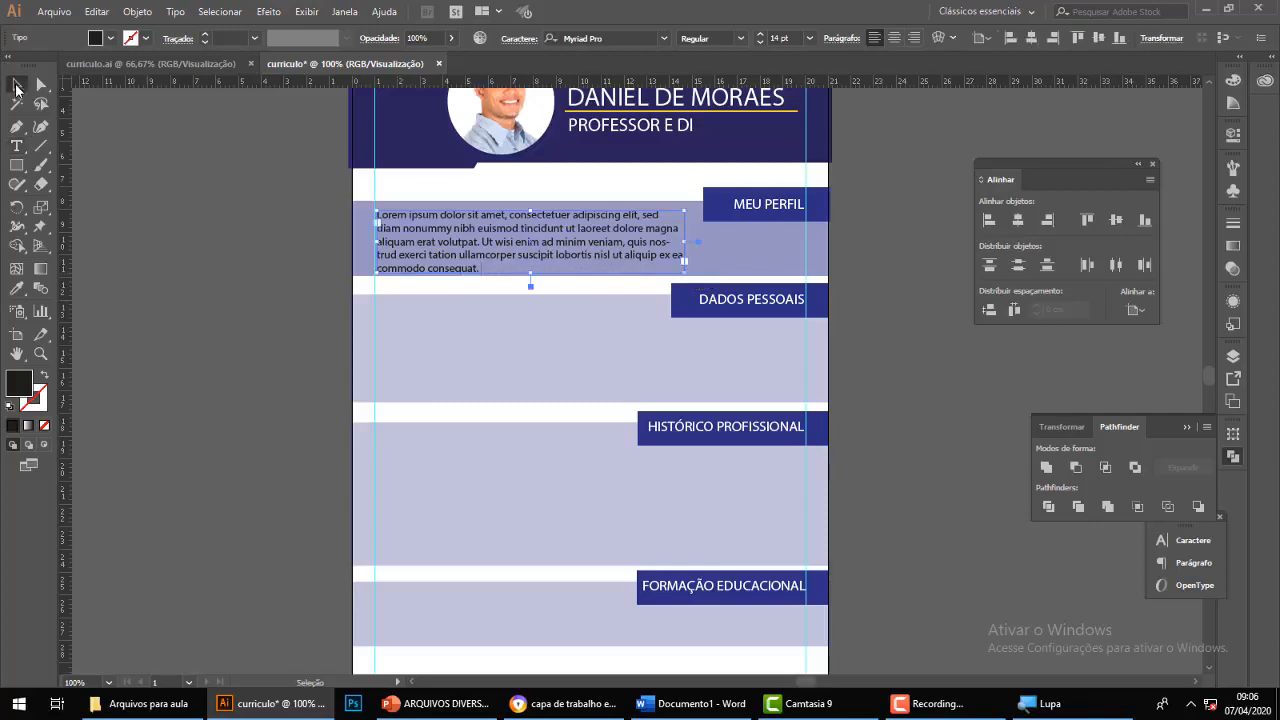
Set the font size of the whole MEU PERFIL placeholder paragraph to 12 pt.
{"action": "left_click", "coordinate": [168, 280]}
{"action": "left_click", "coordinate": [521, 251]}
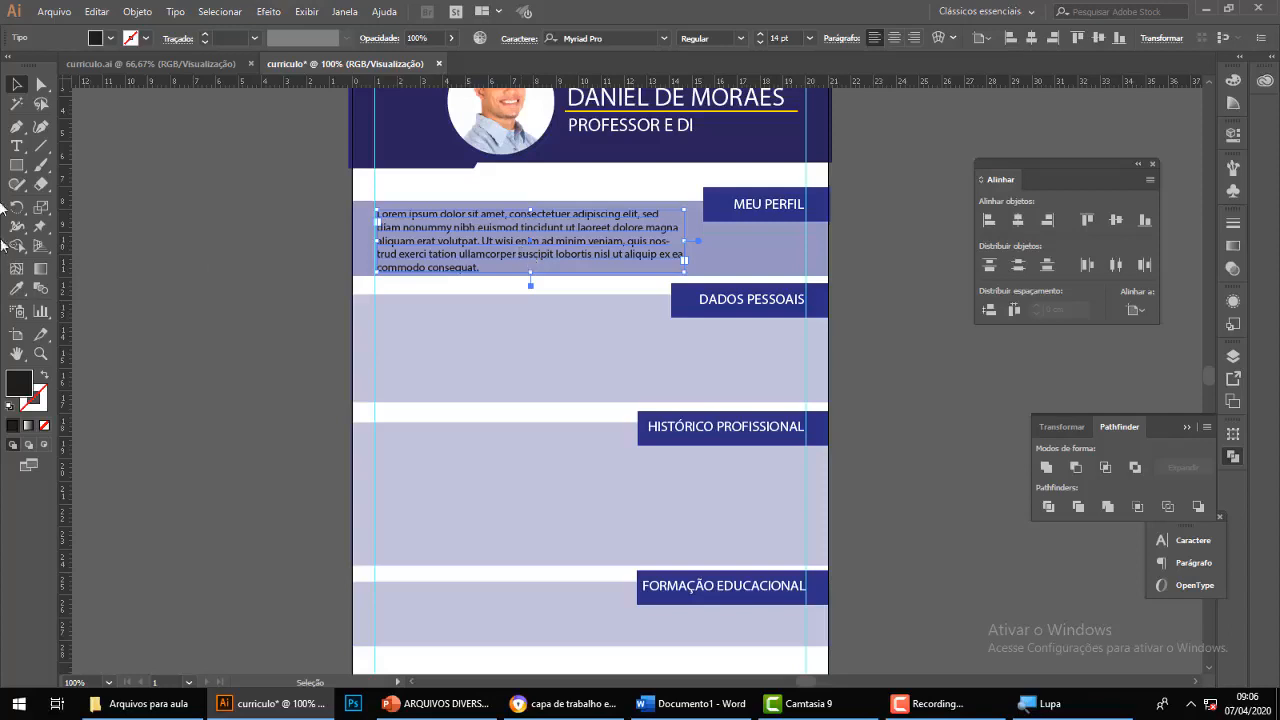
{"action": "left_click", "coordinate": [22, 146]}
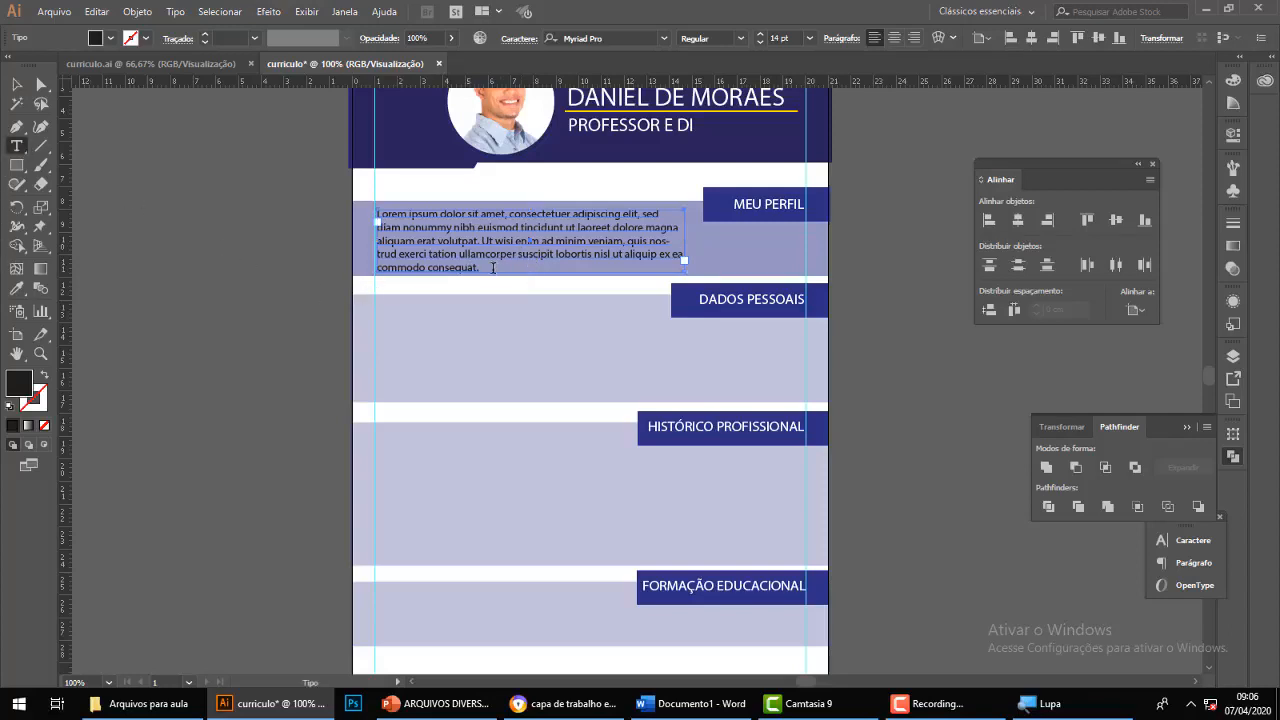
{"action": "left_click_drag", "start_coordinate": [482, 268], "coordinate": [340, 210]}
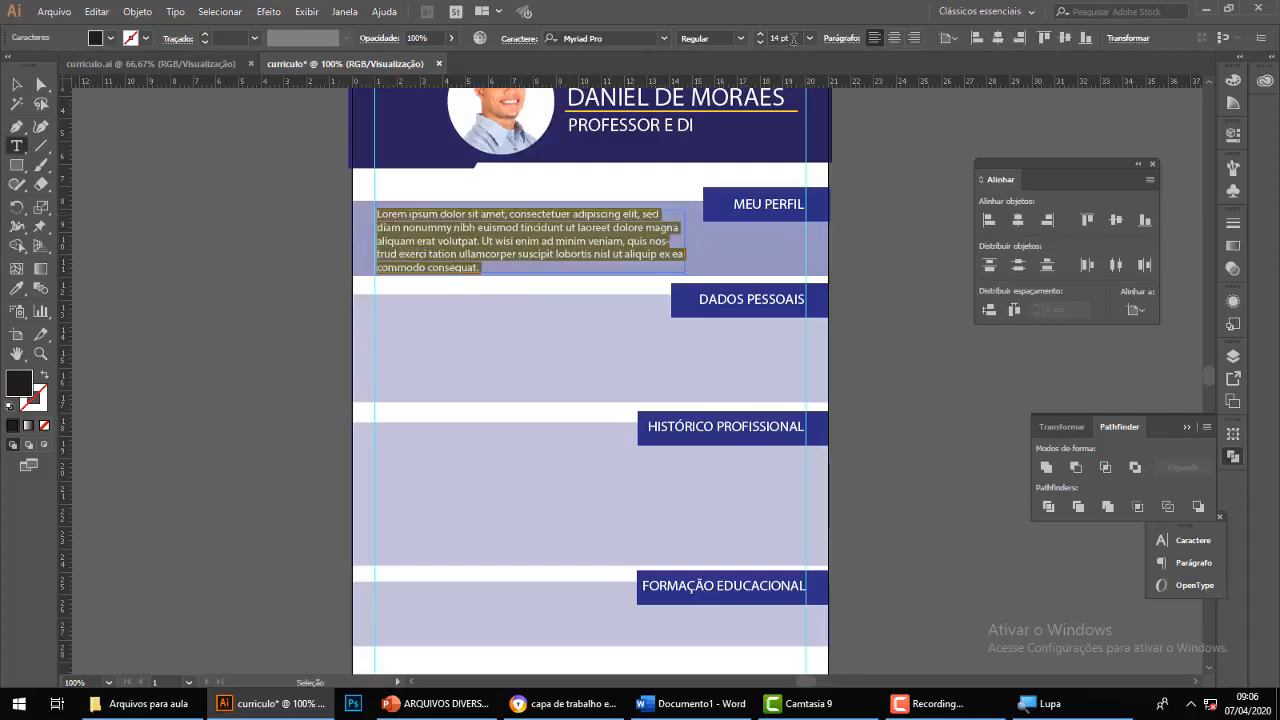
{"action": "left_click", "coordinate": [792, 39]}
{"action": "type", "text": "12"}
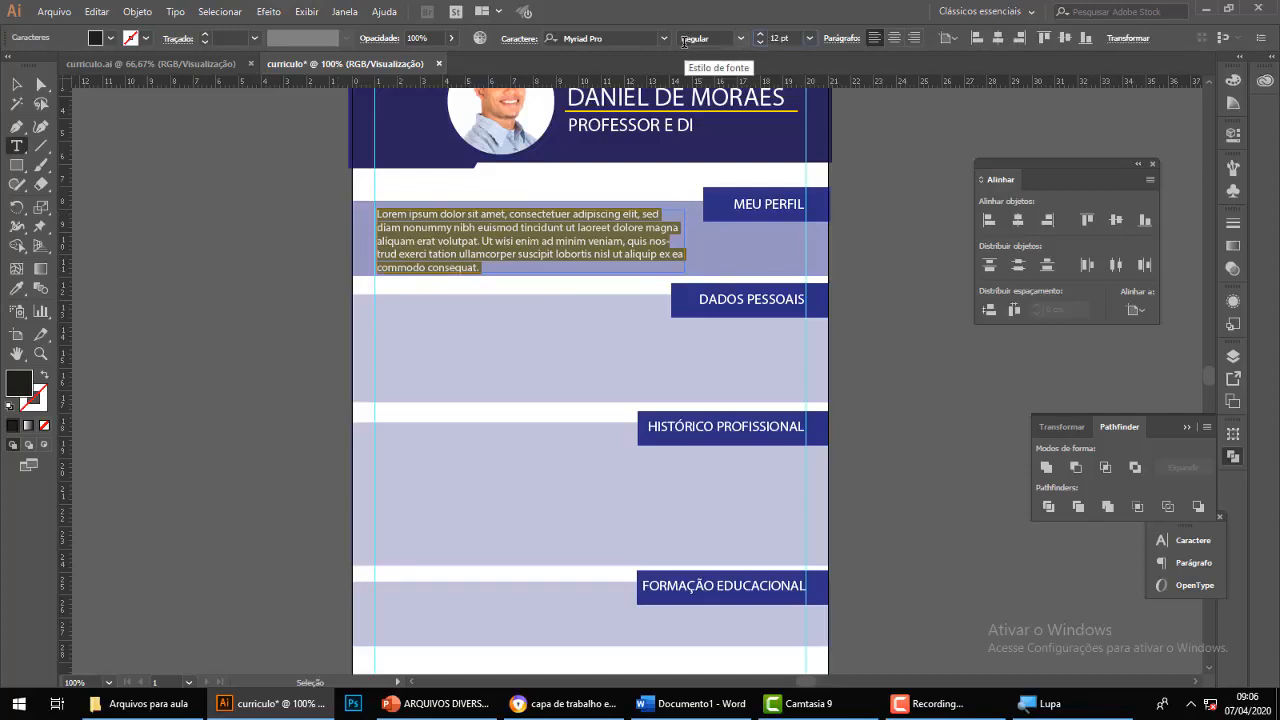
{"action": "key", "text": "Return"}
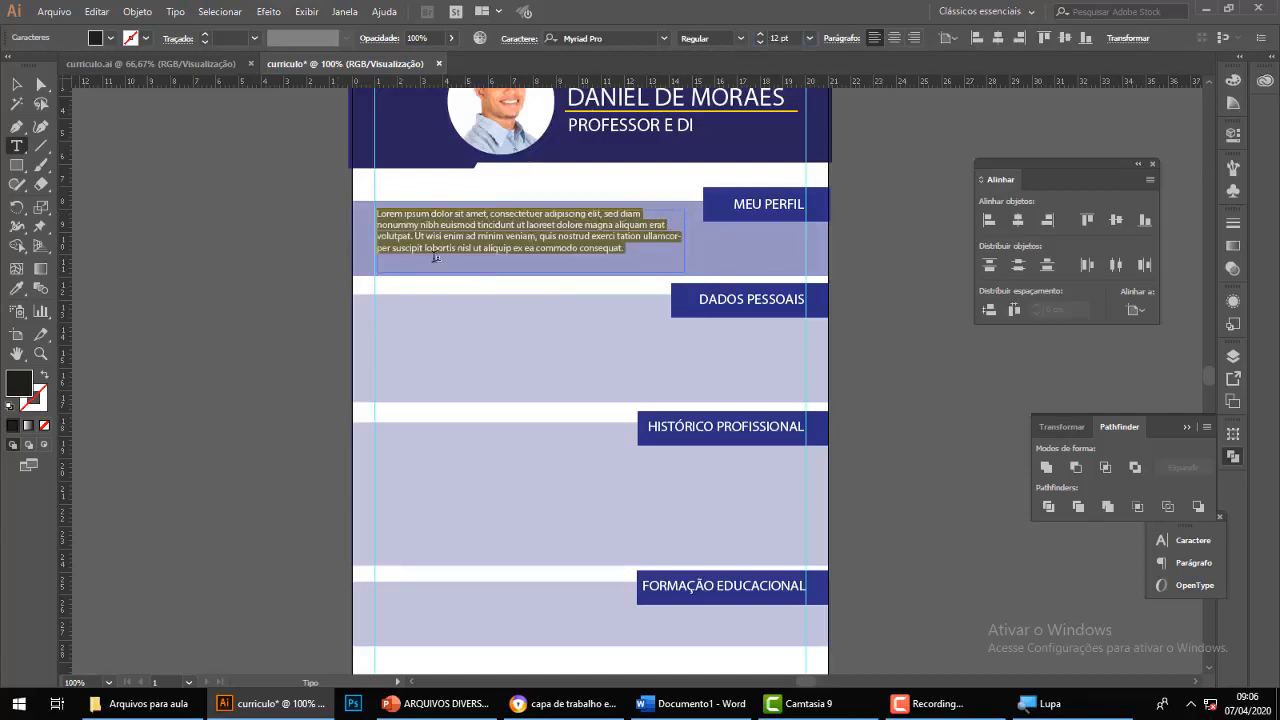
Shorten the MEU PERFIL text frame to fit its four lines and place it slightly lower, about midway in the band's height.
{"action": "left_click", "coordinate": [16, 86]}
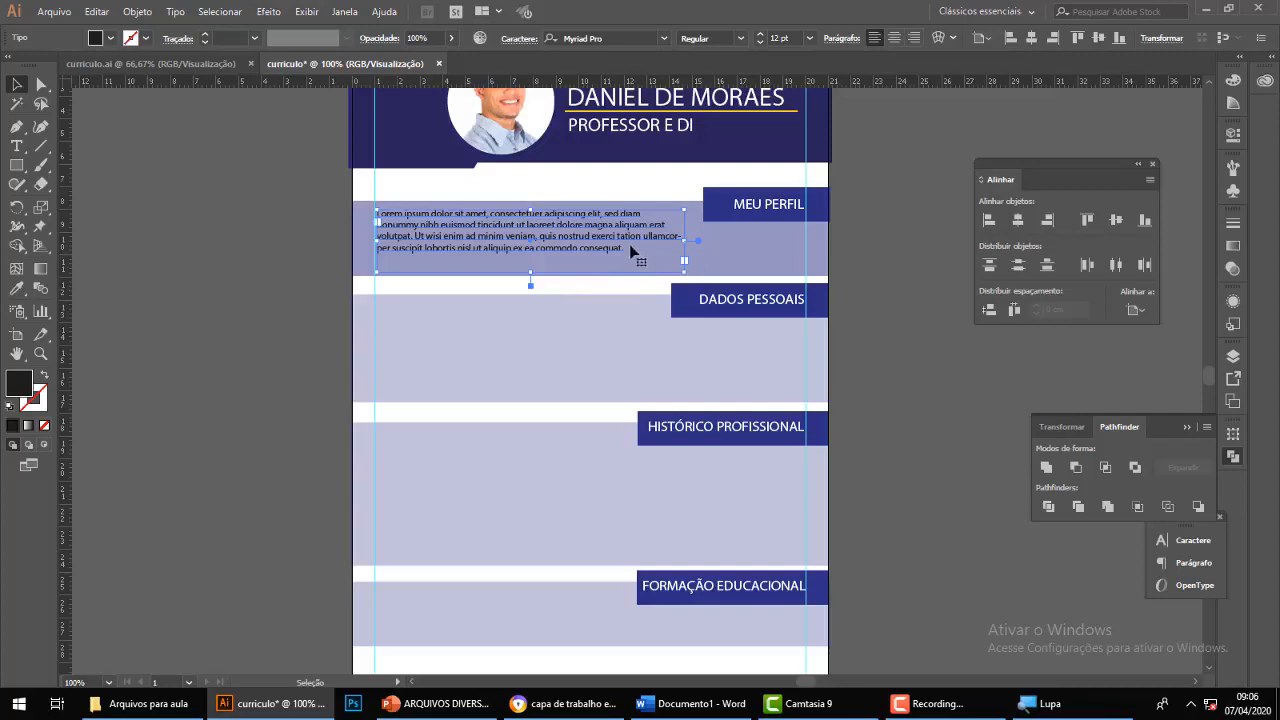
{"action": "left_click_drag", "start_coordinate": [531, 272], "coordinate": [544, 246]}
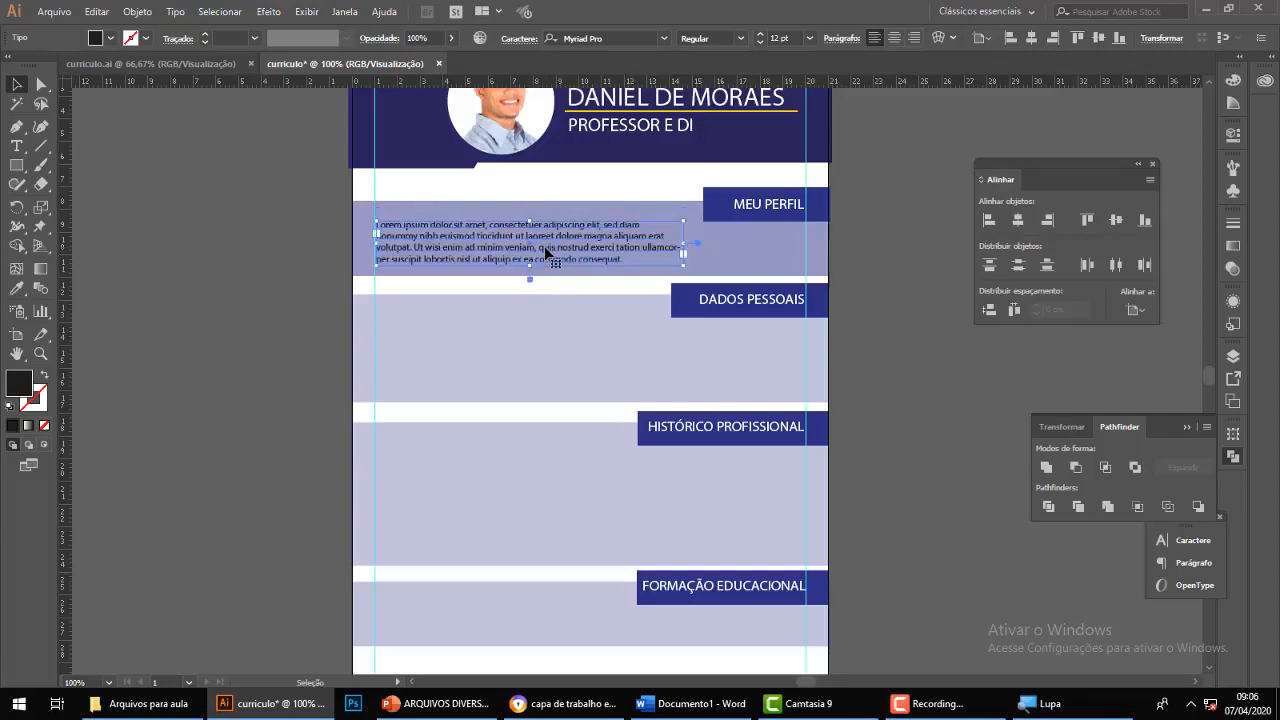
{"action": "left_click", "coordinate": [220, 307]}
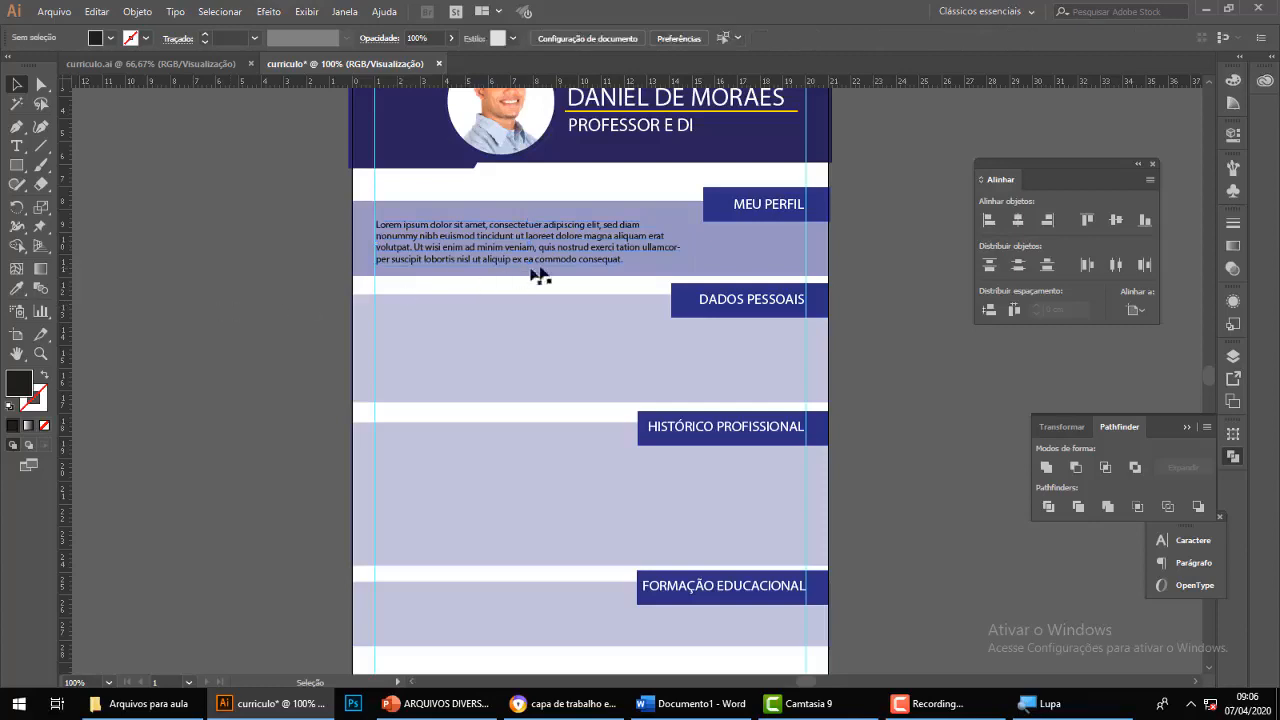
{"action": "left_click", "coordinate": [546, 241]}
{"action": "key", "text": "Up"}
{"action": "key", "text": "Up"}
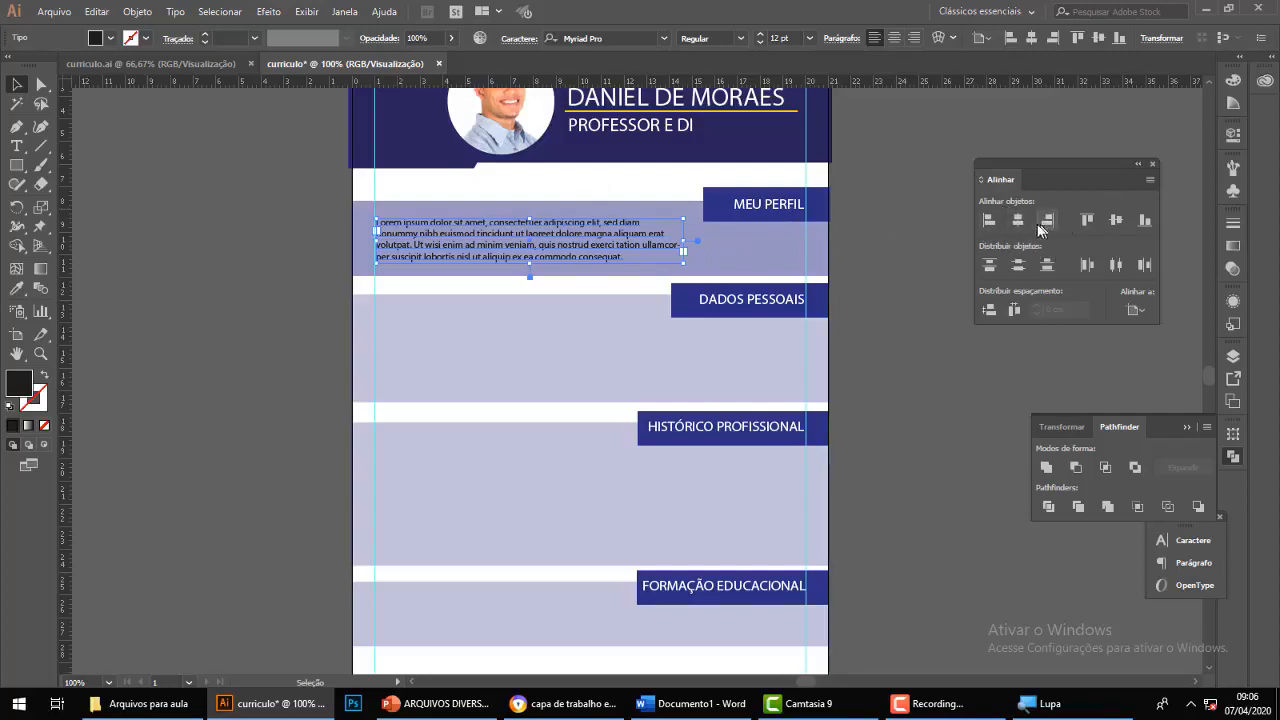
Select the MEU PERFIL background rectangle with its paragraph, try centering them horizontally, and align both to the artboard's left edge.
{"action": "left_click", "coordinate": [945, 311]}
{"action": "left_click", "coordinate": [712, 260]}
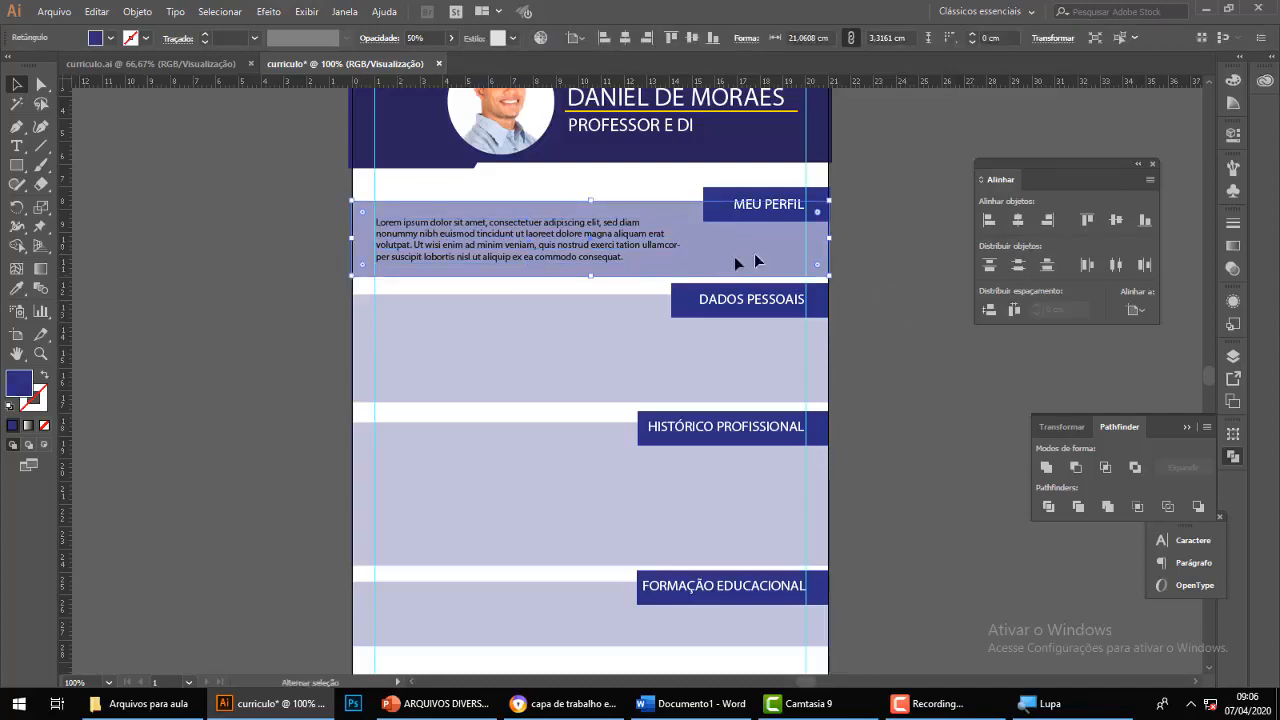
{"action": "left_click", "coordinate": [603, 250], "text": "shift"}
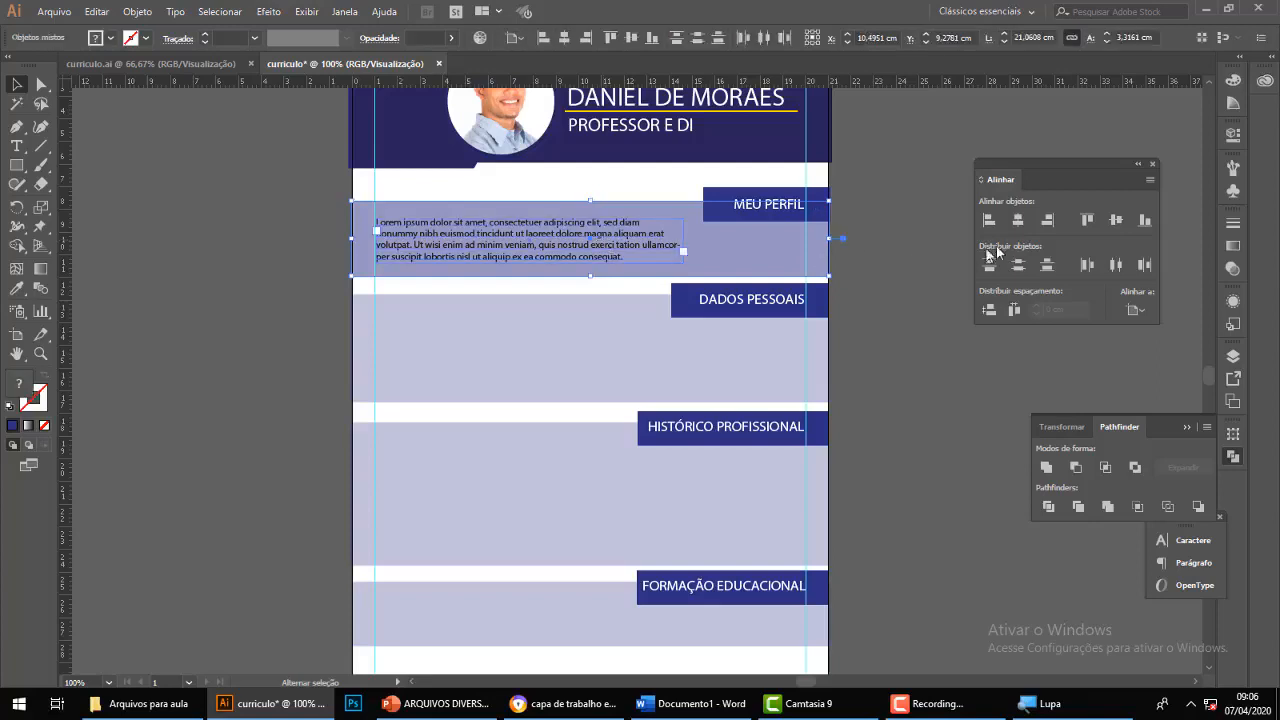
{"action": "left_click", "coordinate": [1021, 224]}
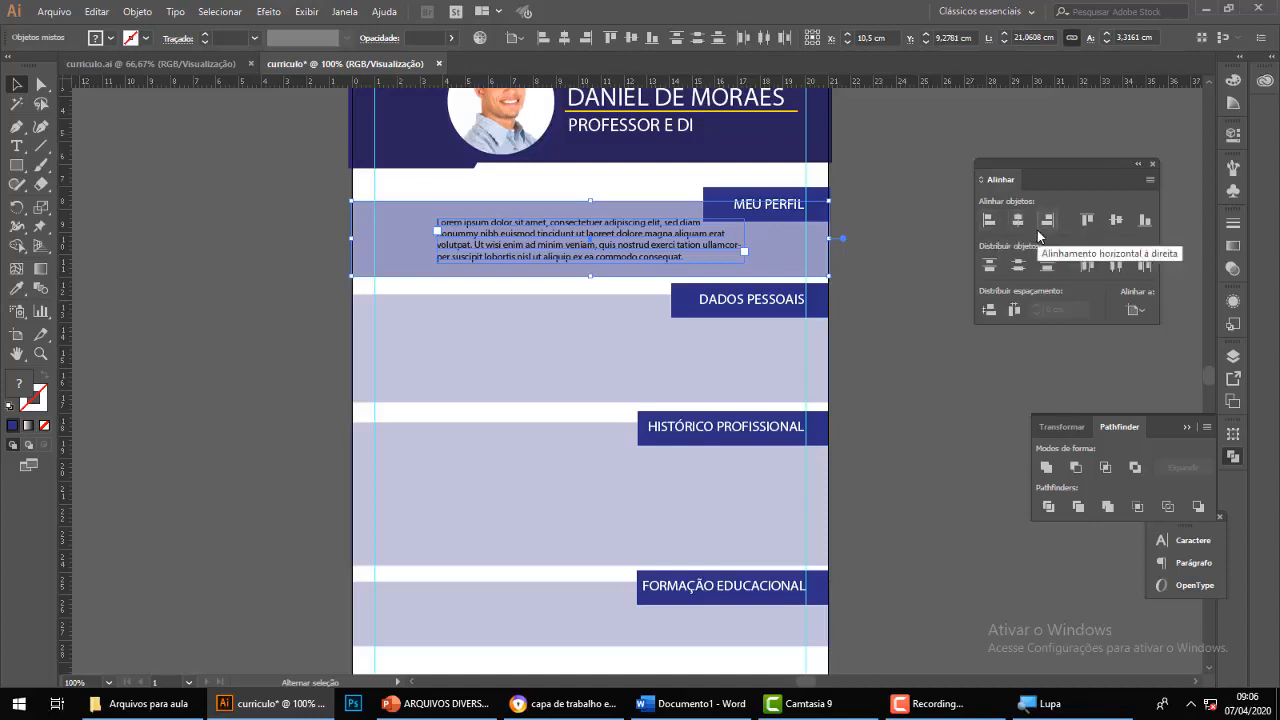
{"action": "left_click", "coordinate": [989, 222]}
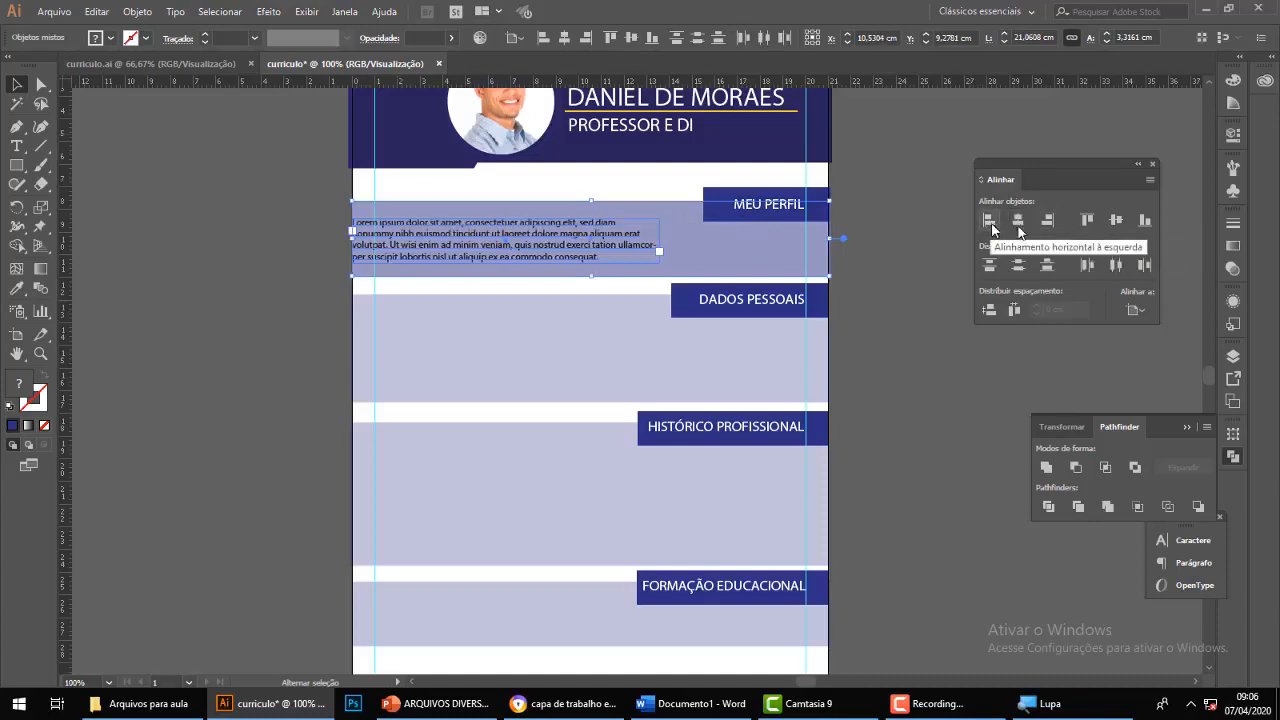
Try vertical center alignment to the artboard, undo it, and set the alignment reference to the selection (Alinhar à seleção).
{"action": "left_click", "coordinate": [1117, 223]}
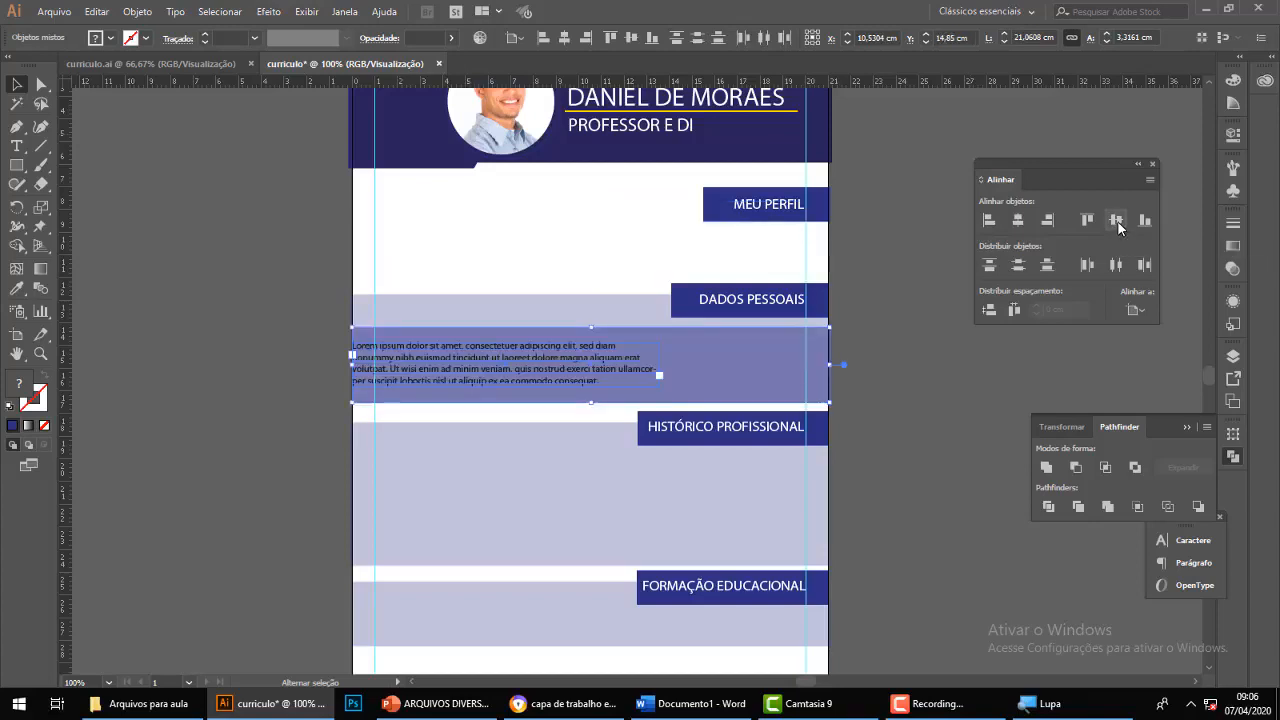
{"action": "key", "text": "ctrl+z"}
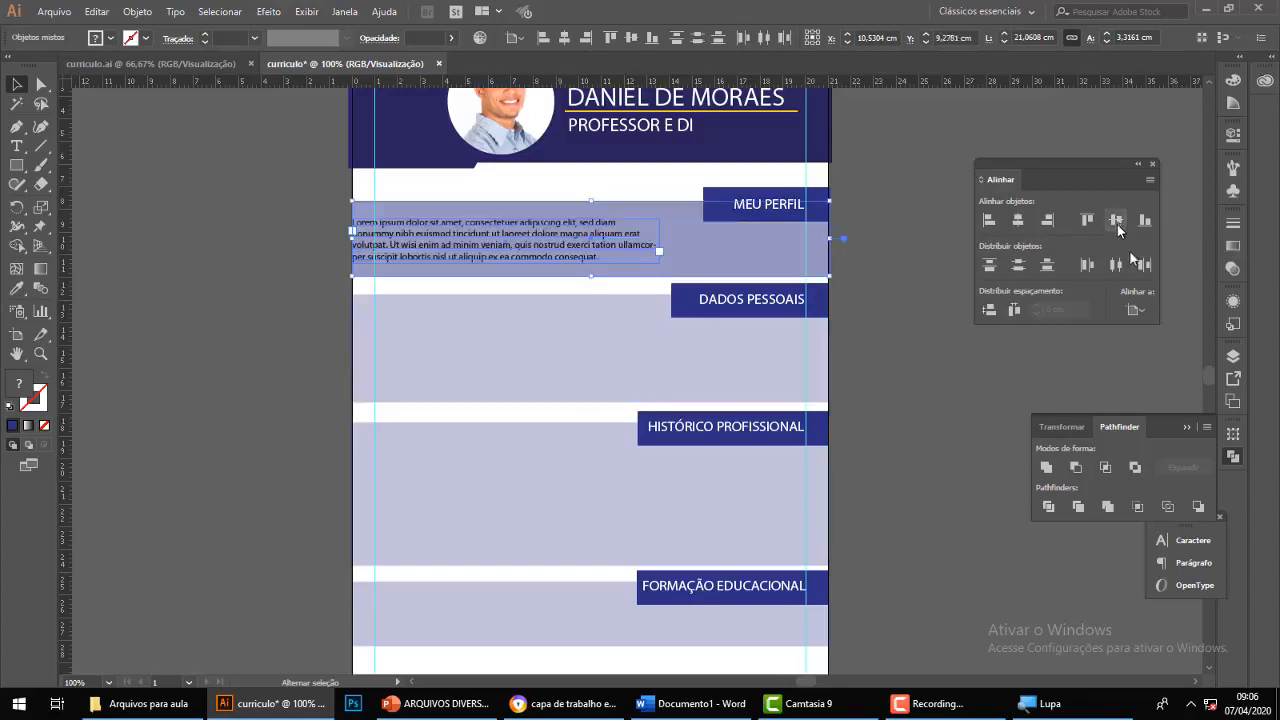
{"action": "left_click", "coordinate": [1140, 311]}
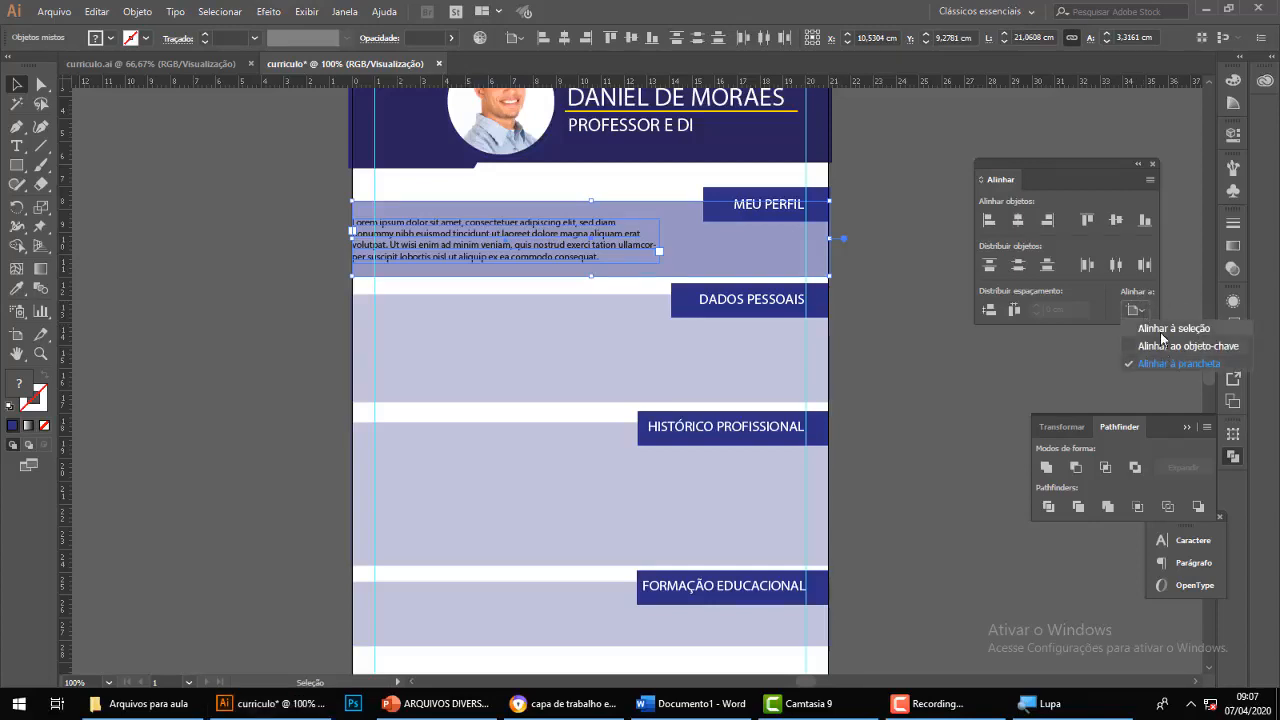
{"action": "left_click", "coordinate": [1160, 331]}
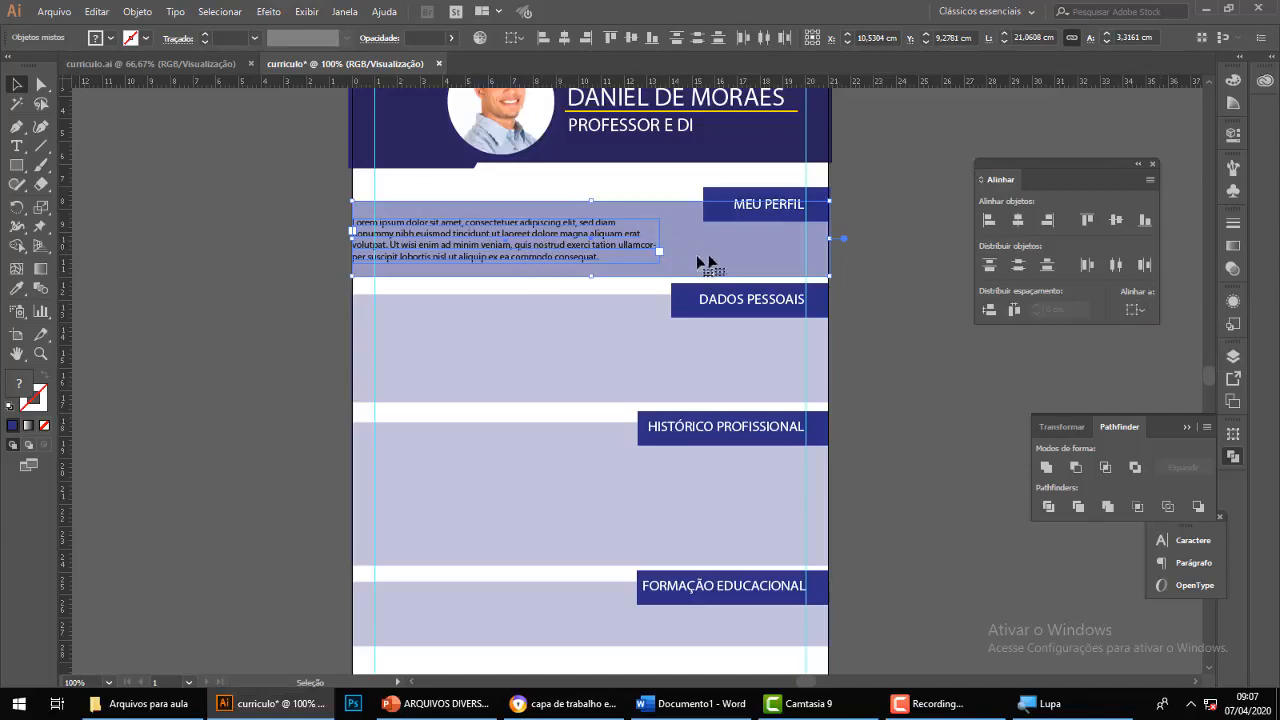
Center the MEU PERFIL paragraph and its background band vertically on each other, aligning to the selection (Alinhar à seleção).
{"action": "left_click", "coordinate": [1136, 310]}
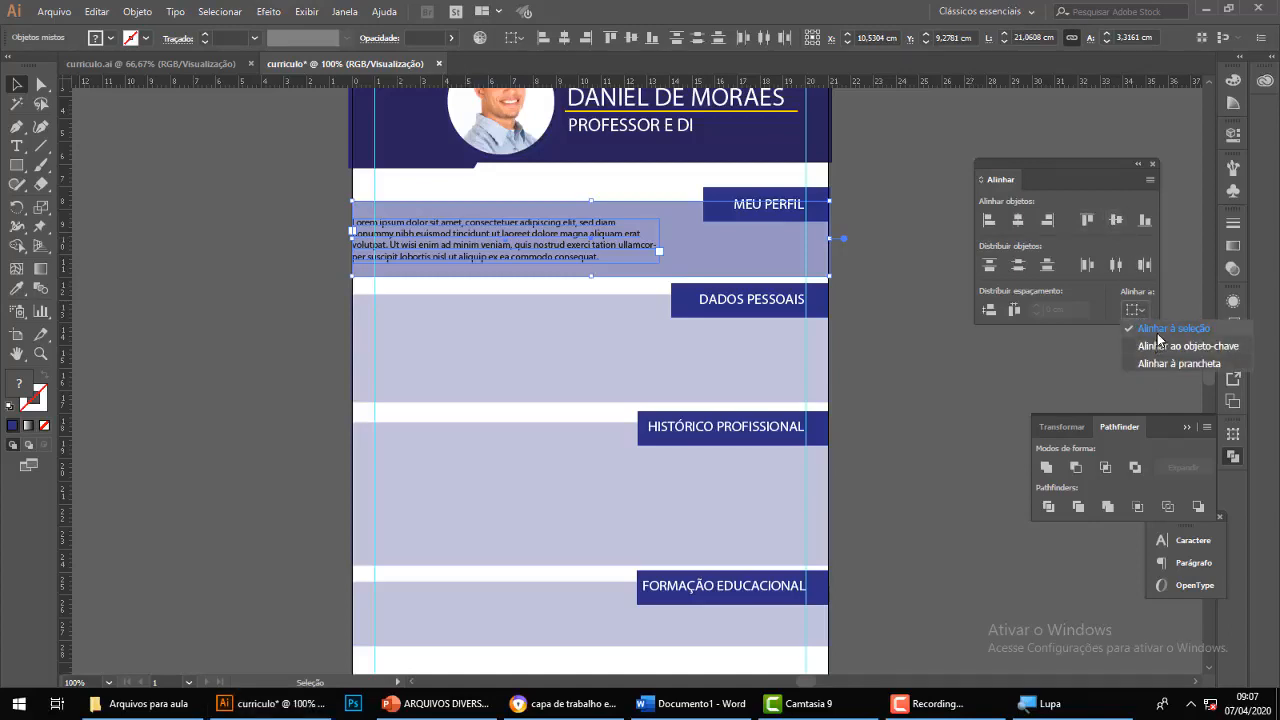
{"action": "left_click", "coordinate": [1116, 220]}
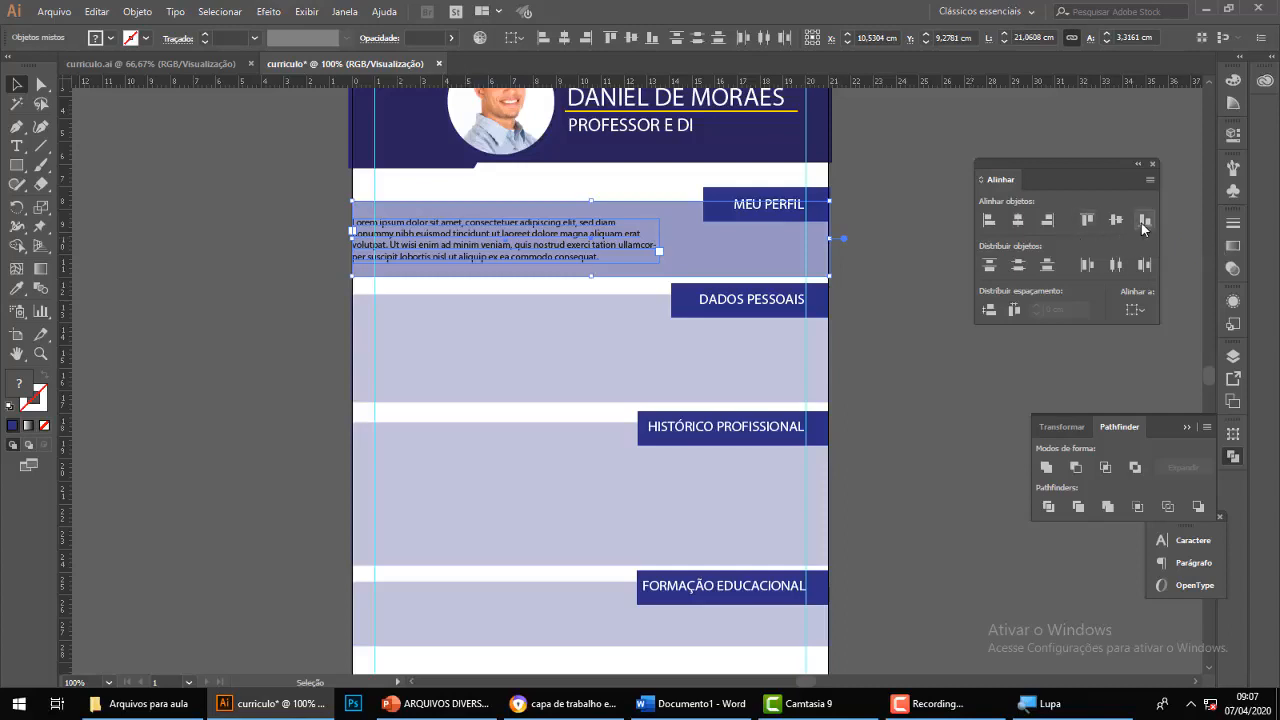
{"action": "left_click", "coordinate": [1145, 221]}
{"action": "left_click", "coordinate": [1087, 221]}
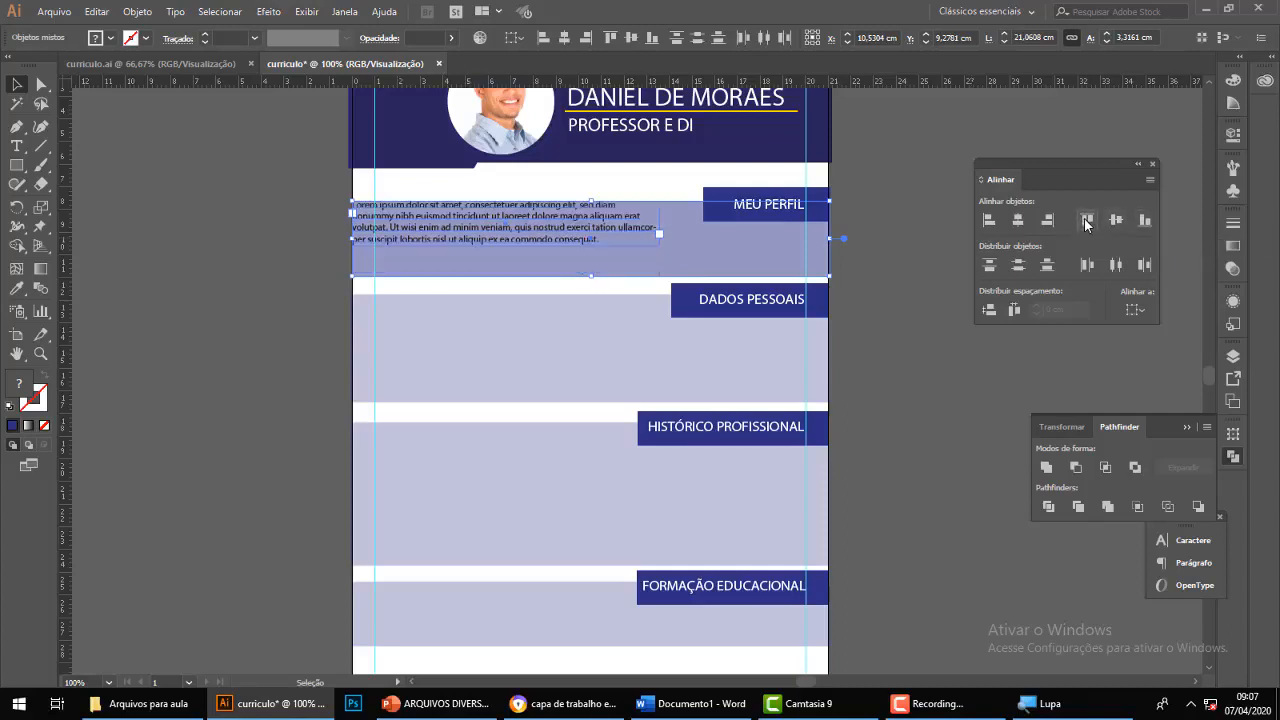
{"action": "left_click", "coordinate": [1117, 221]}
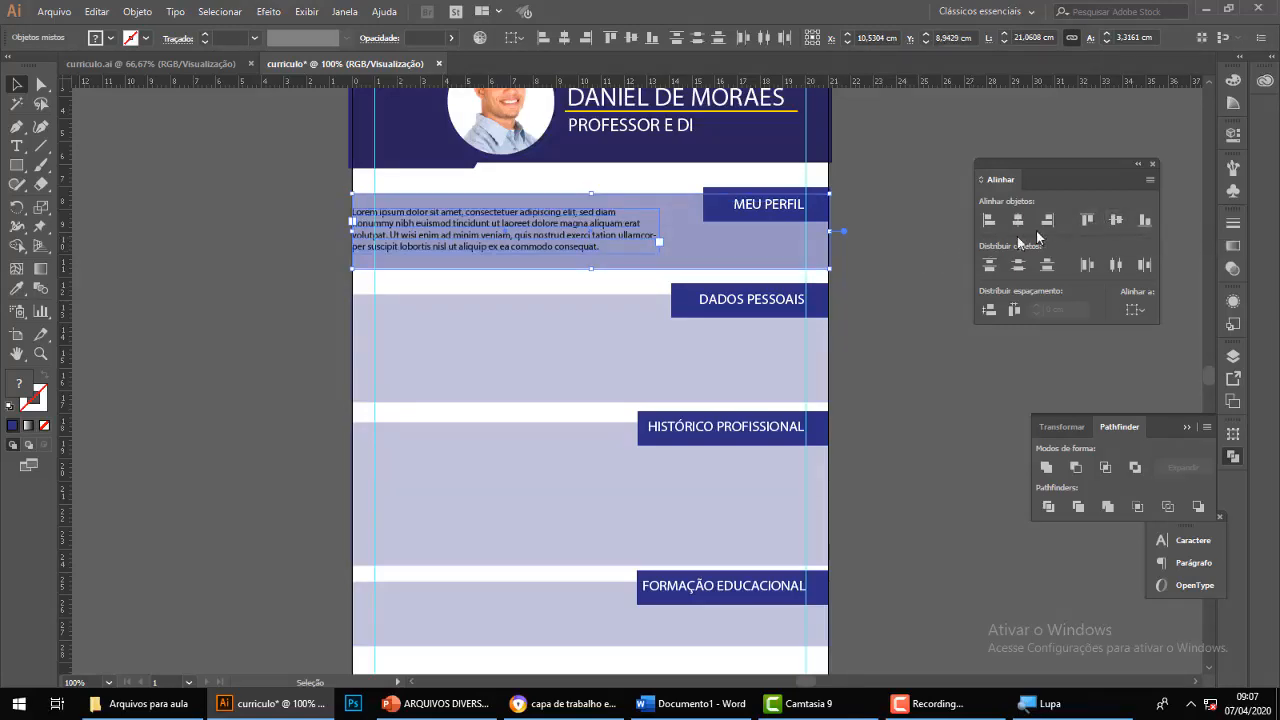
{"action": "left_click", "coordinate": [913, 248]}
Nudge the MEU PERFIL paragraph right until its text starts at the page's left margin guide.
{"action": "left_click", "coordinate": [527, 241]}
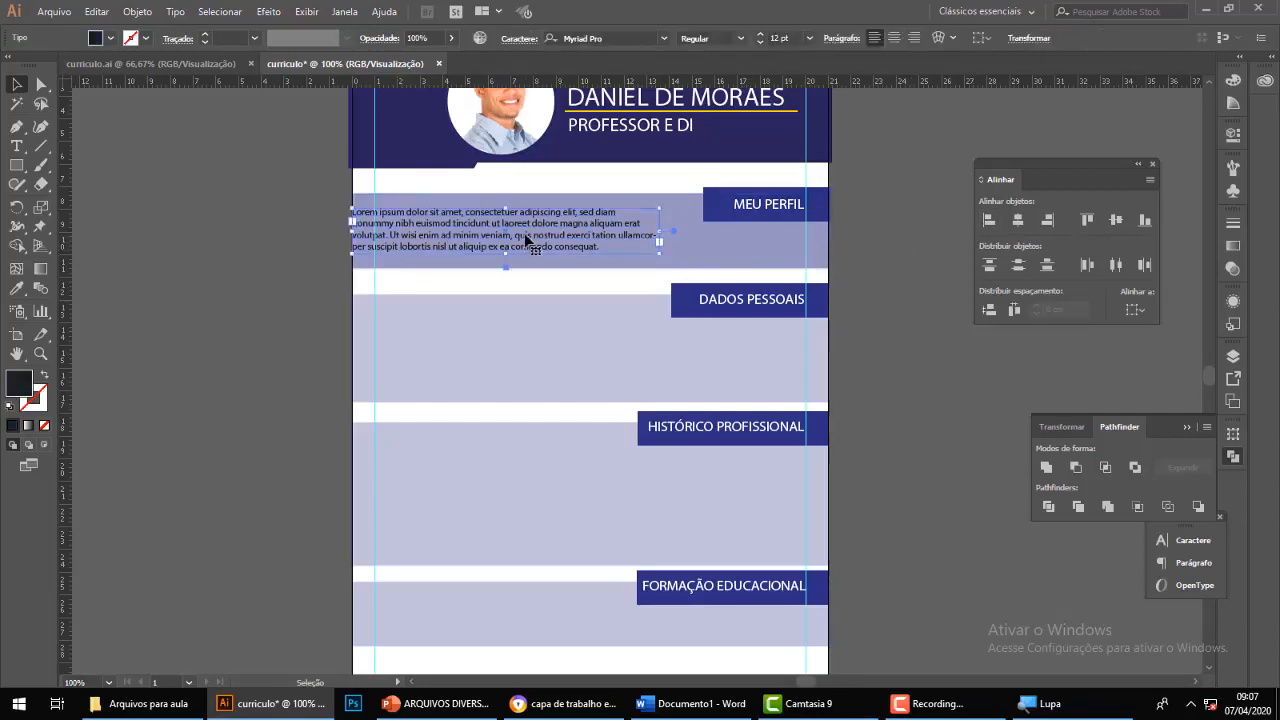
{"action": "key", "text": "Right"}
{"action": "key", "text": "Right"}
{"action": "key", "text": "Right"}
{"action": "key", "text": "Right"}
{"action": "key", "text": "Right"}
{"action": "key", "text": "Right"}
{"action": "key", "text": "Right"}
{"action": "key", "text": "Right"}
{"action": "key", "text": "Right"}
{"action": "key", "text": "Right"}
{"action": "key", "text": "Right"}
{"action": "key", "text": "Right"}
{"action": "key", "text": "Right"}
{"action": "key", "text": "Right"}
{"action": "key", "text": "Right"}
{"action": "key", "text": "Right"}
{"action": "key", "text": "Right"}
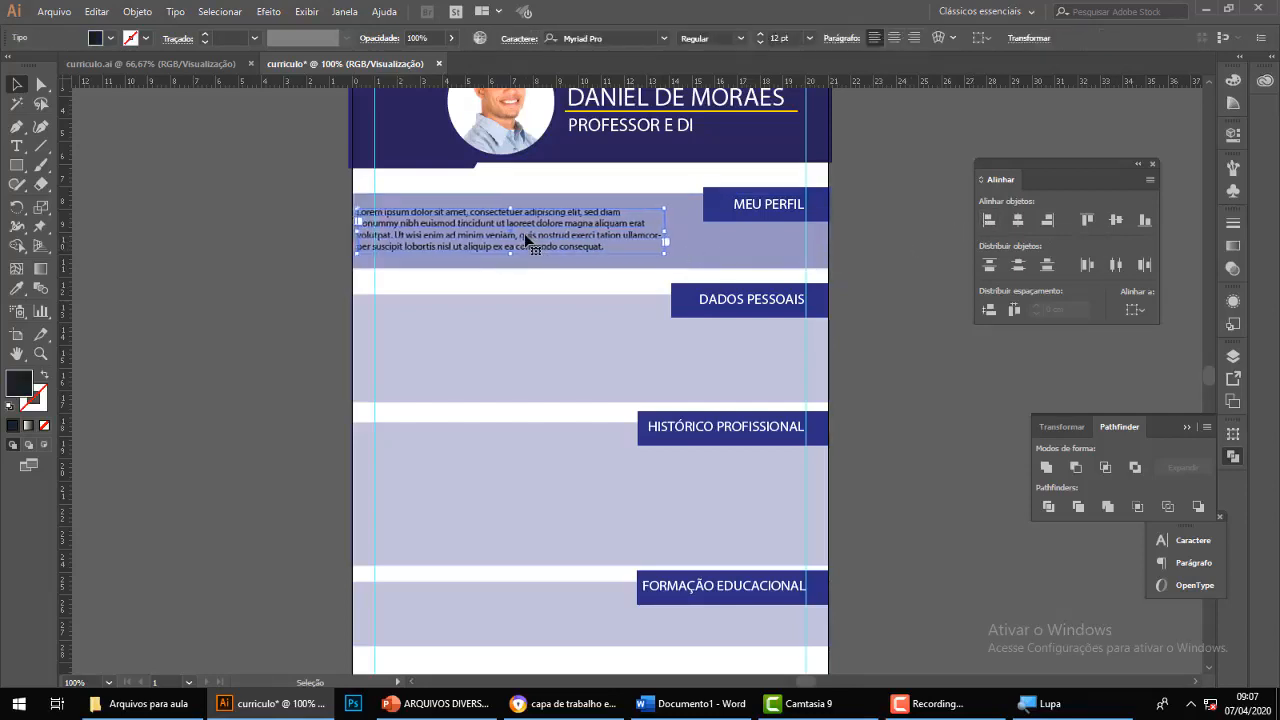
{"action": "key", "text": "Right"}
{"action": "key", "text": "Right"}
{"action": "key", "text": "Right"}
{"action": "key", "text": "Right"}
{"action": "key", "text": "Right"}
{"action": "key", "text": "Right"}
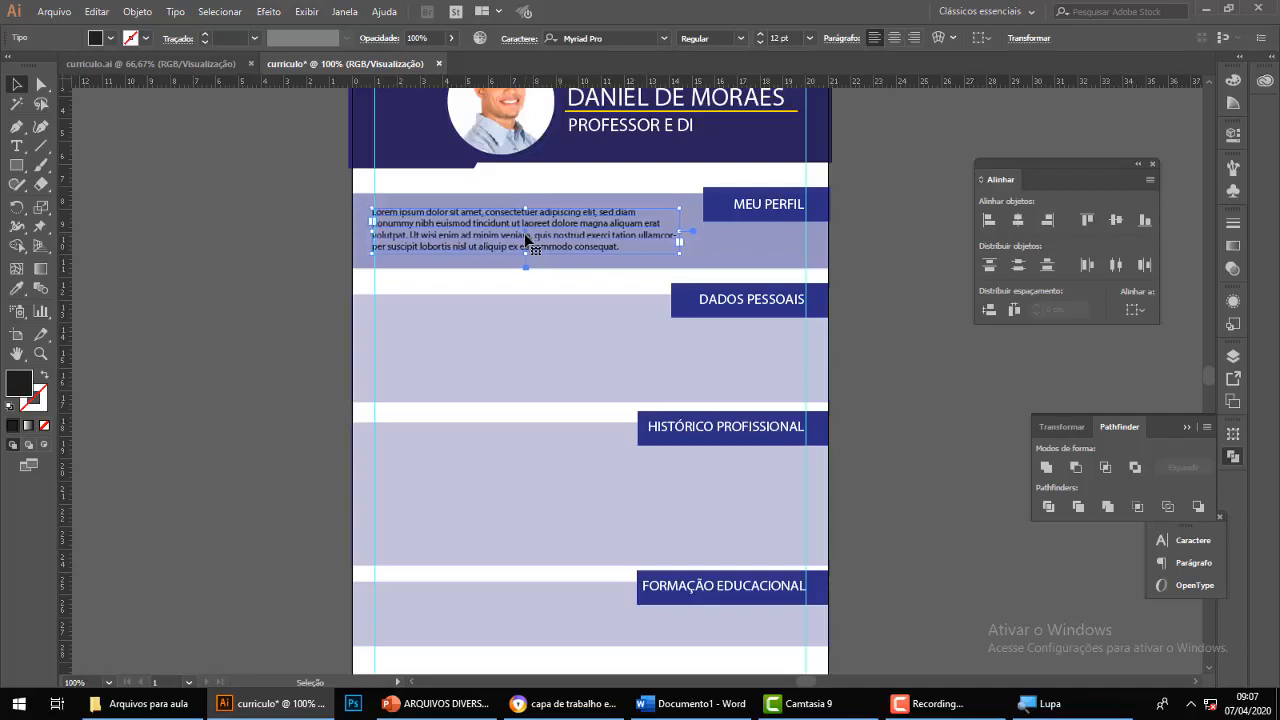
{"action": "key", "text": "Right"}
{"action": "key", "text": "Right"}
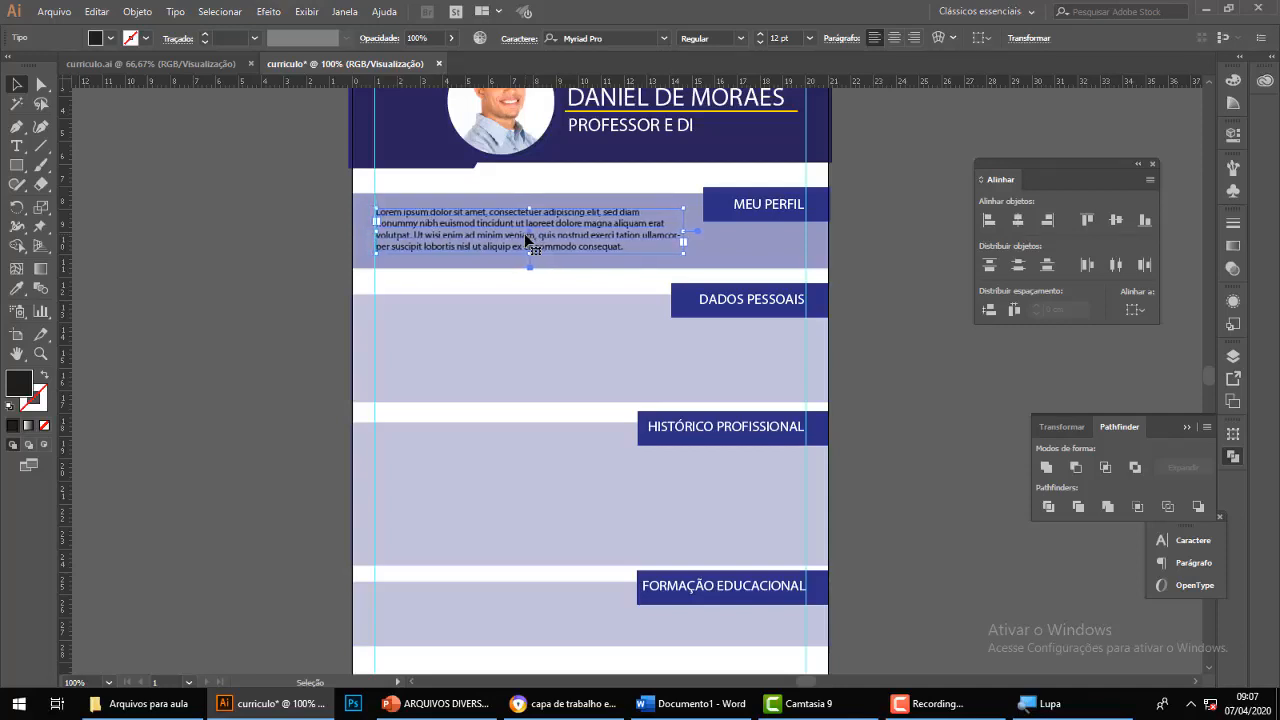
{"action": "left_click", "coordinate": [891, 301]}
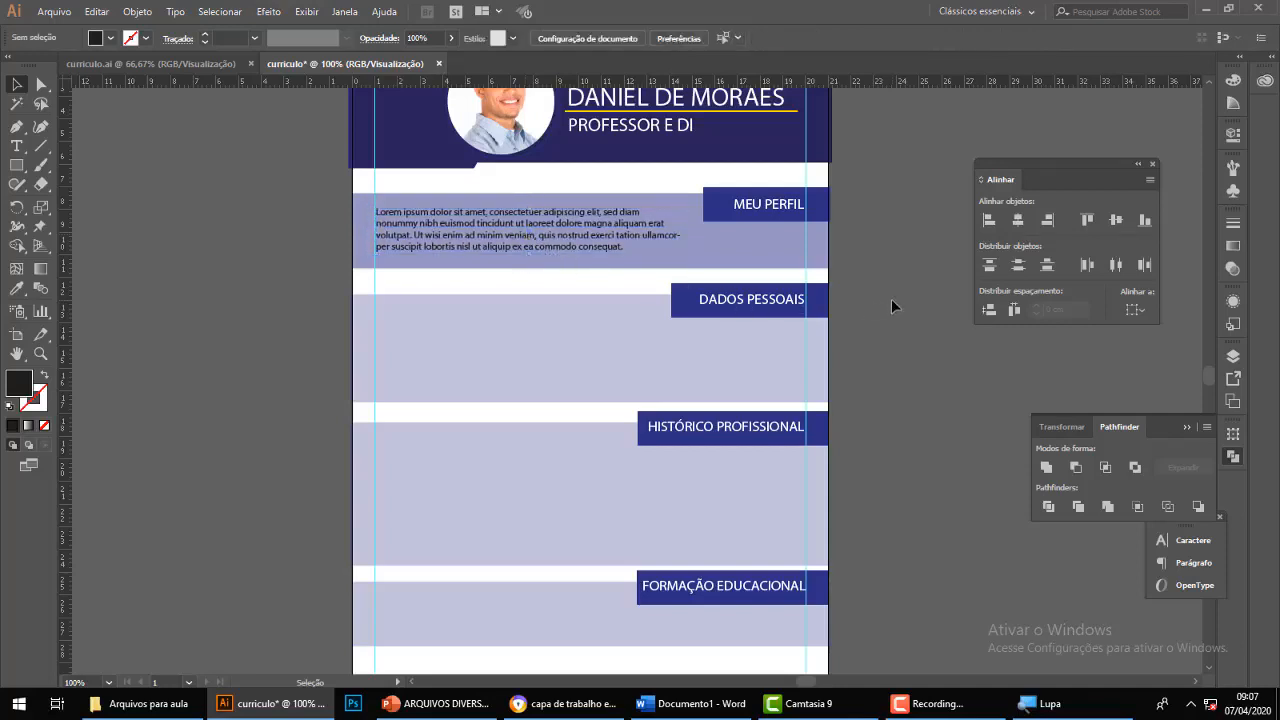
Nudge the dark blue MEU PERFIL label rectangle up until it straddles the top edge of its background band.
{"action": "left_click", "coordinate": [728, 212]}
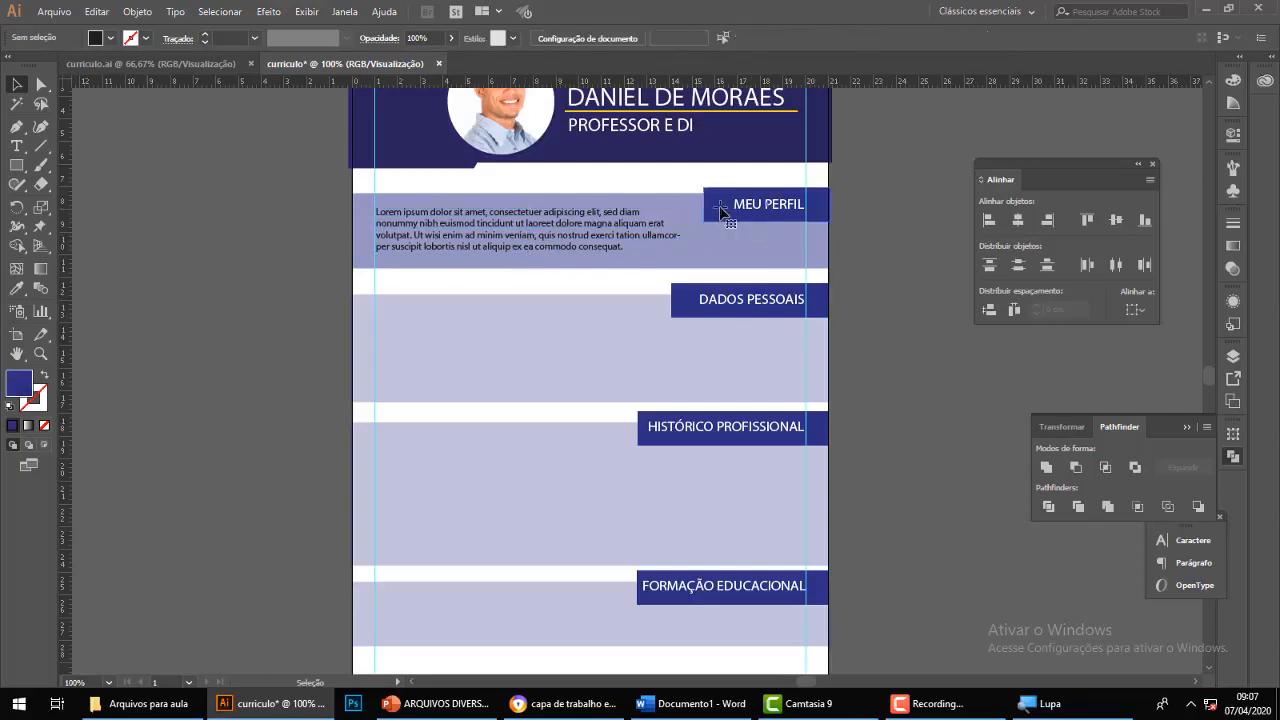
{"action": "key", "text": "Up"}
{"action": "key", "text": "Up"}
{"action": "key", "text": "Up"}
{"action": "key", "text": "Up"}
{"action": "key", "text": "Up"}
{"action": "key", "text": "Up"}
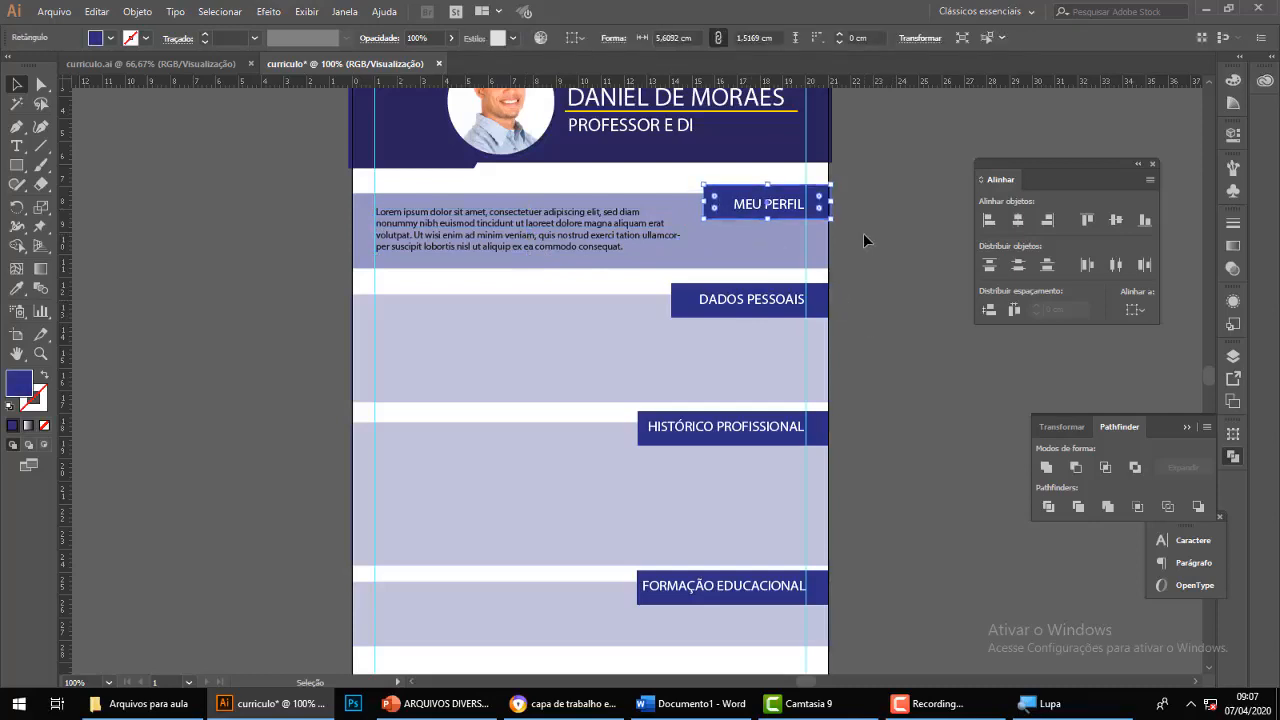
{"action": "key", "text": "Up"}
{"action": "key", "text": "Up"}
{"action": "key", "text": "Up"}
{"action": "key", "text": "Up"}
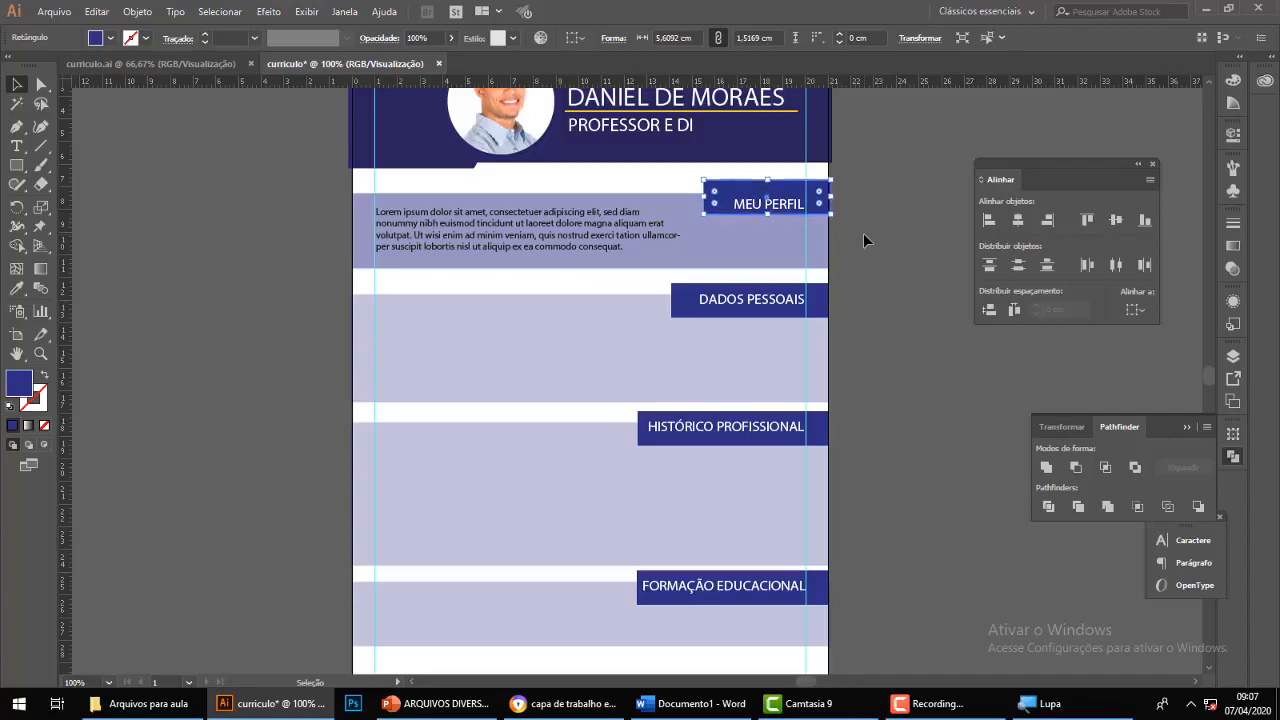
{"action": "left_click", "coordinate": [685, 207]}
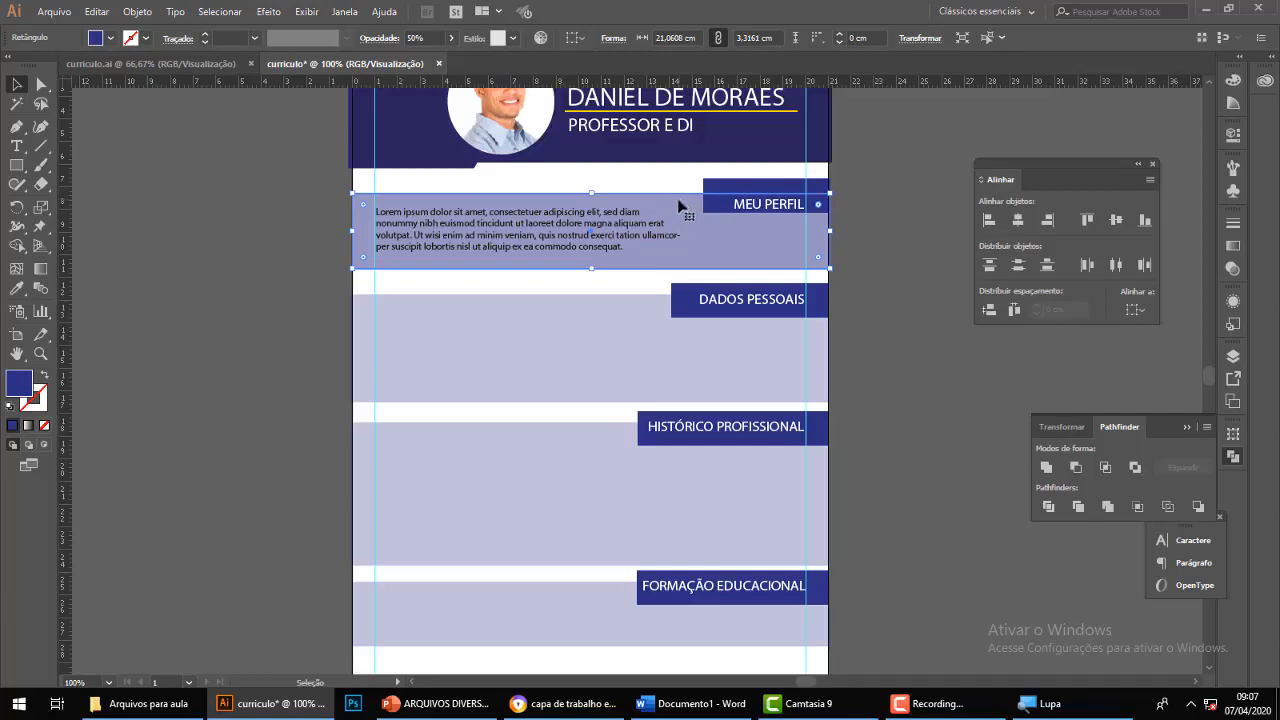
{"action": "left_click", "coordinate": [737, 191]}
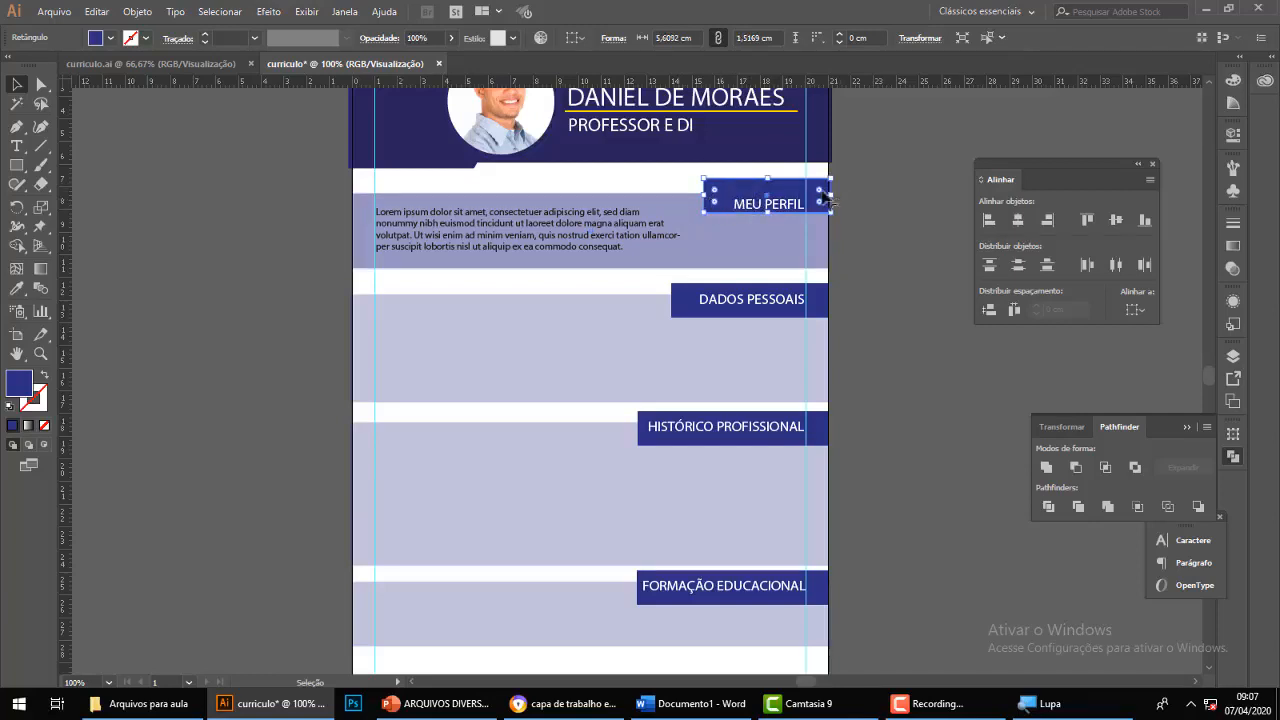
{"action": "left_click", "coordinate": [684, 214]}
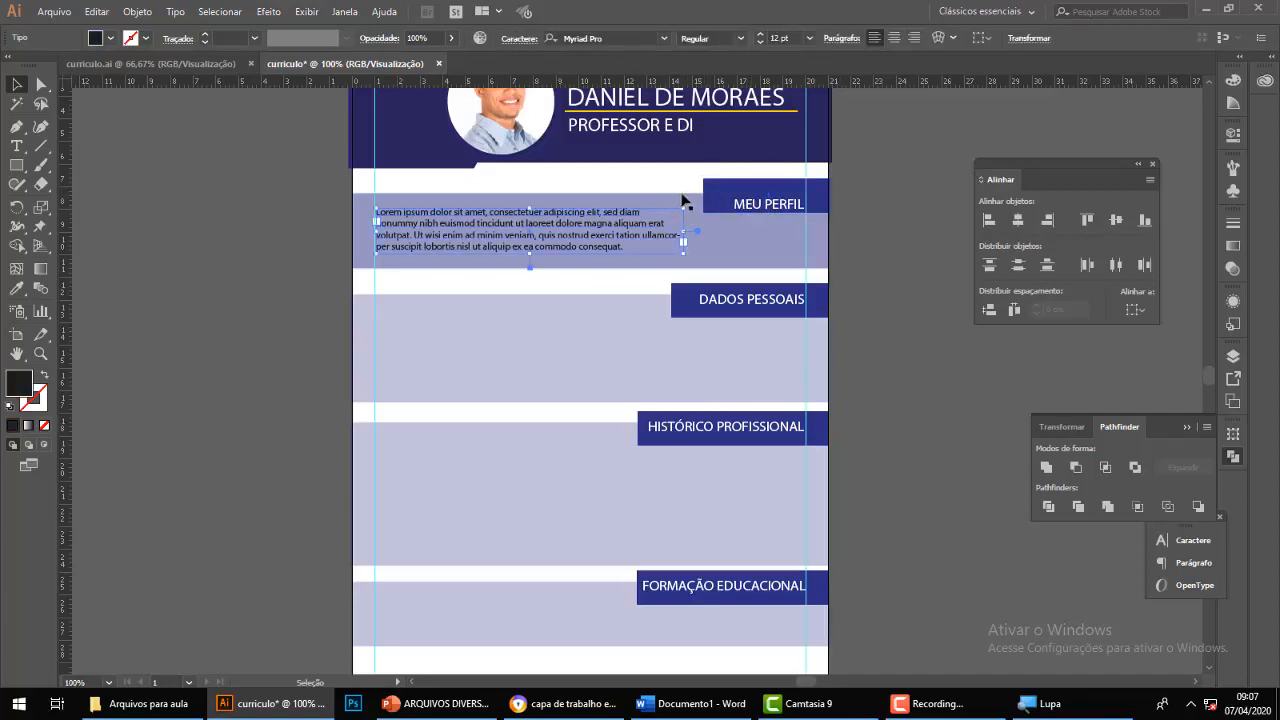
{"action": "left_click", "coordinate": [687, 202]}
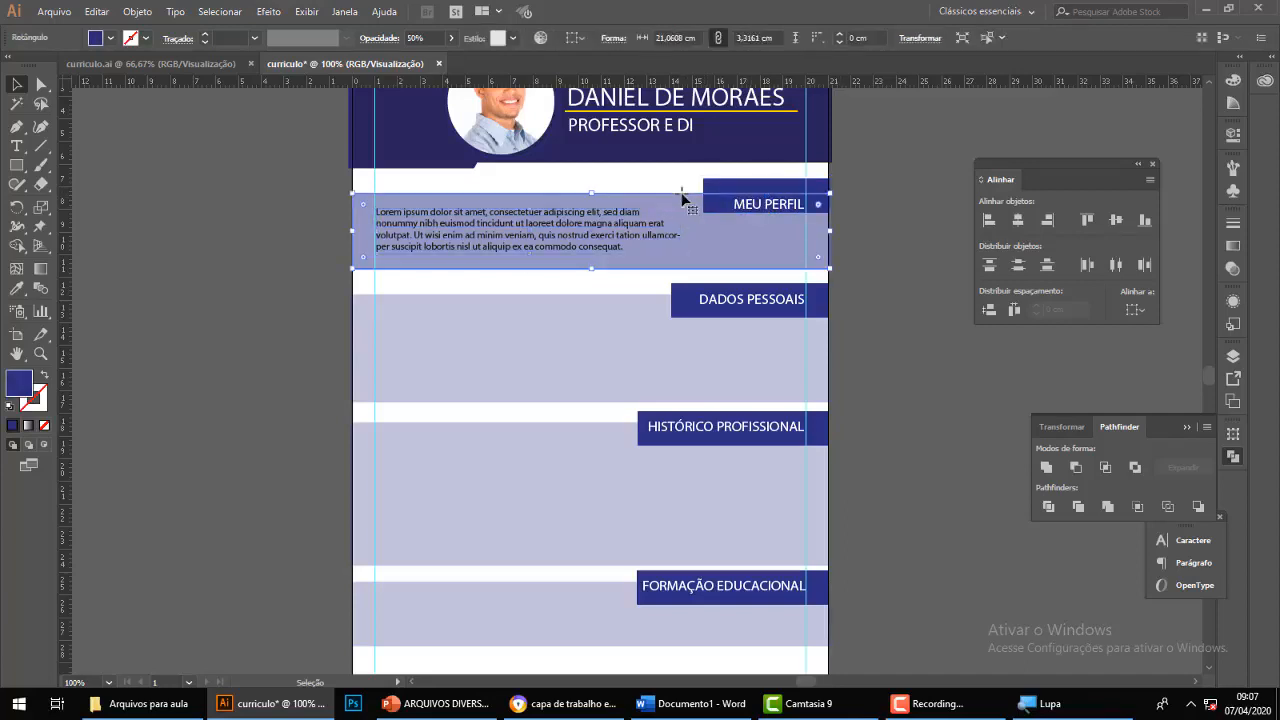
{"action": "left_click", "coordinate": [942, 219]}
Nudge the MEU PERFIL title text up to the middle height of its raised dark blue label rectangle.
{"action": "left_click", "coordinate": [770, 207]}
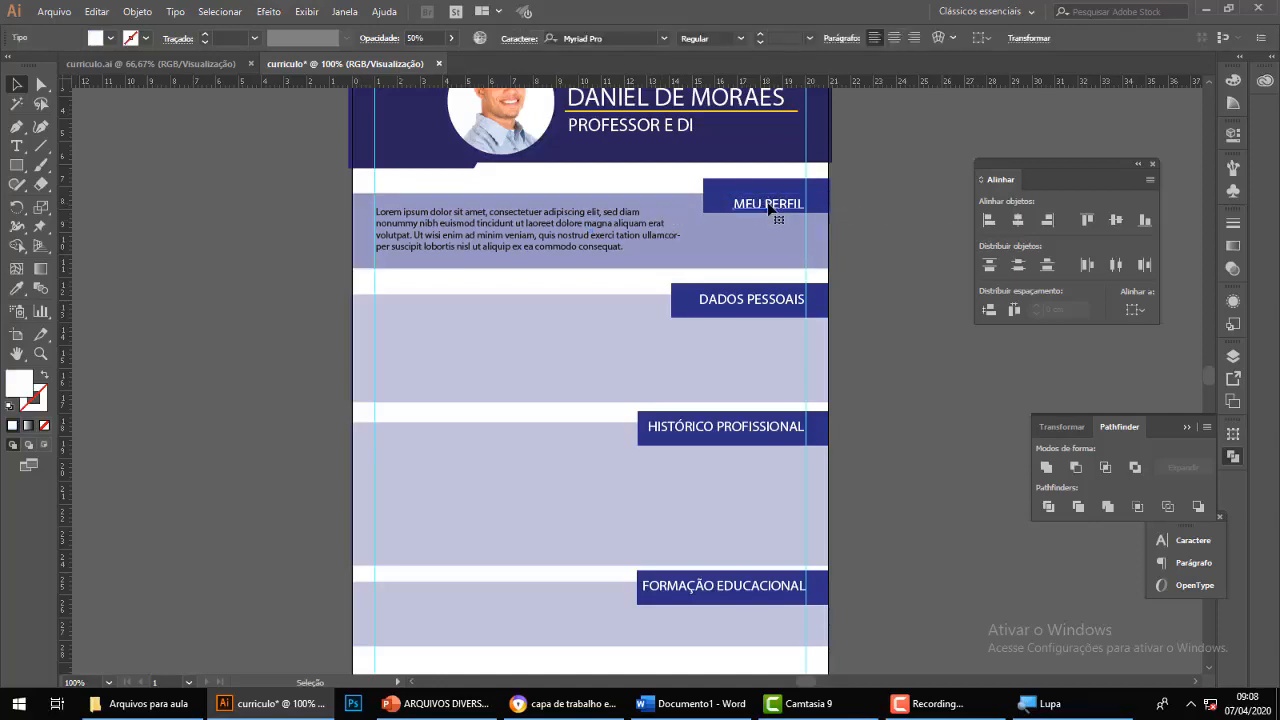
{"action": "key", "text": "Up"}
{"action": "key", "text": "Up"}
{"action": "key", "text": "Up"}
{"action": "key", "text": "Up"}
{"action": "key", "text": "Up"}
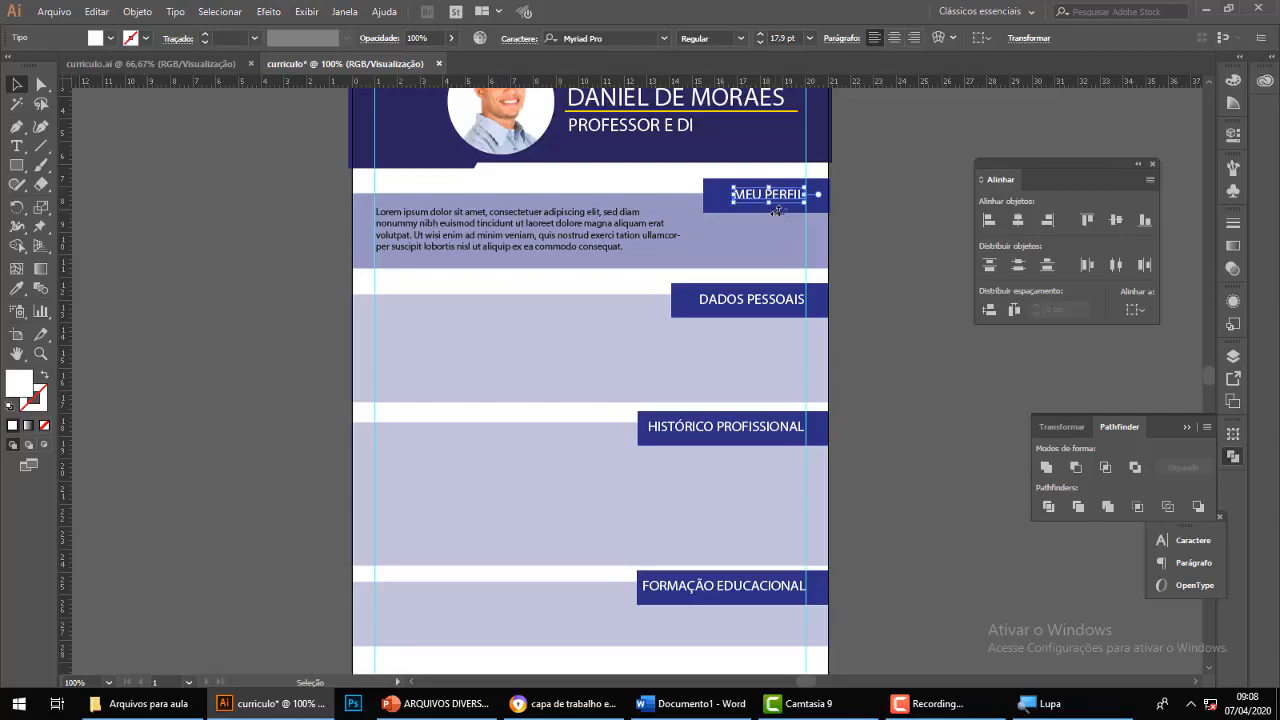
{"action": "left_click", "coordinate": [849, 239]}
Select the MEU PERFIL title and its label rectangle, try and undo horizontal centering, and center them vertically on each other.
{"action": "left_click", "coordinate": [713, 205]}
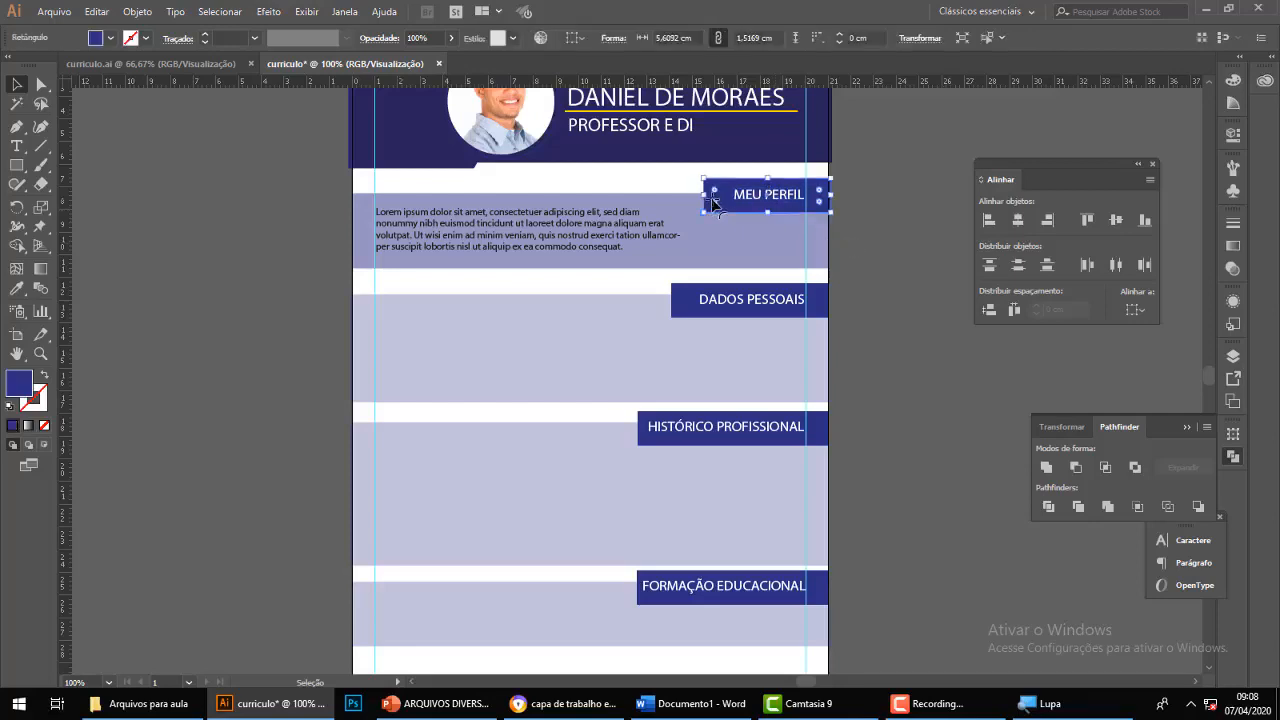
{"action": "left_click", "coordinate": [795, 198], "text": "shift"}
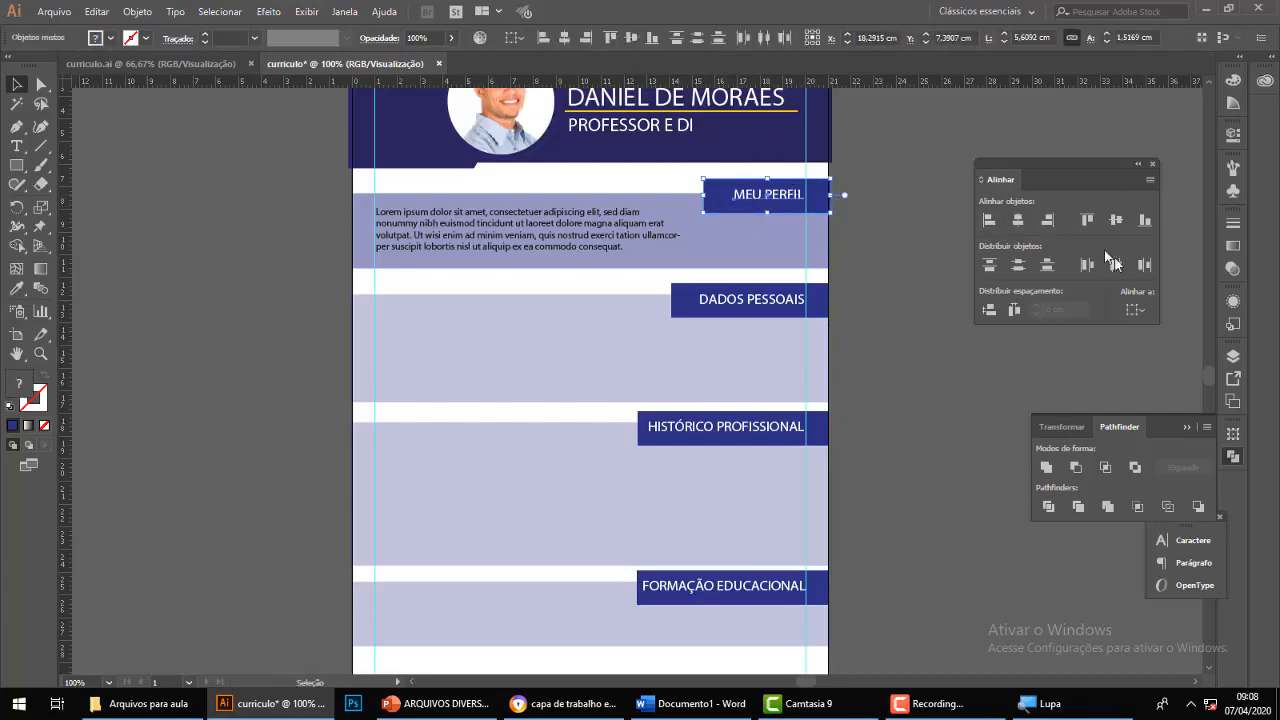
{"action": "left_click", "coordinate": [1017, 222]}
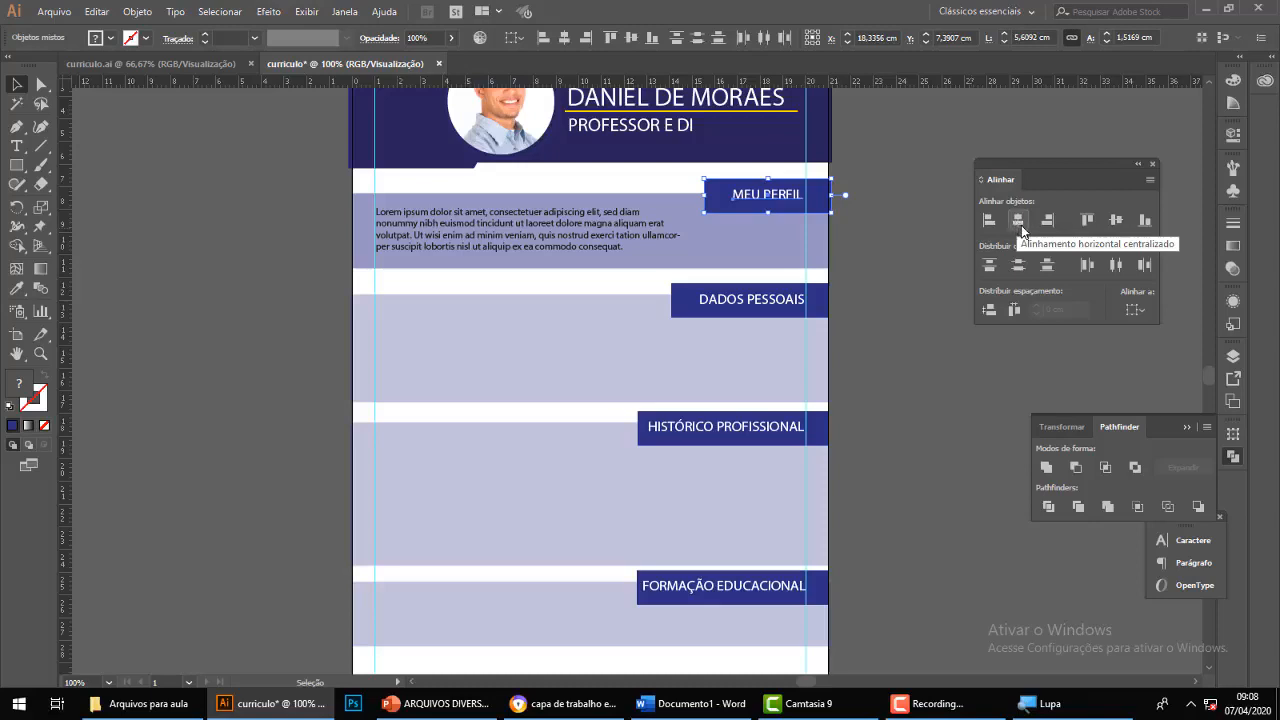
{"action": "key", "text": "ctrl+z"}
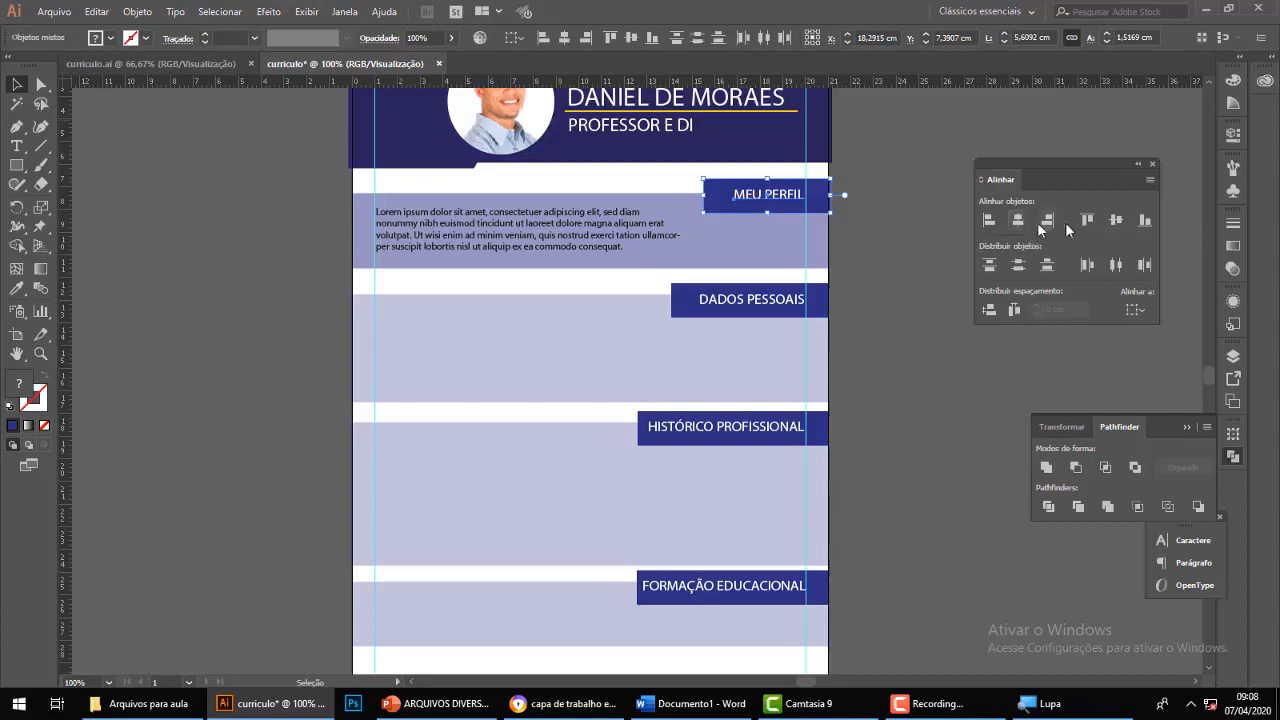
{"action": "left_click", "coordinate": [1116, 229]}
{"action": "left_click", "coordinate": [989, 264]}
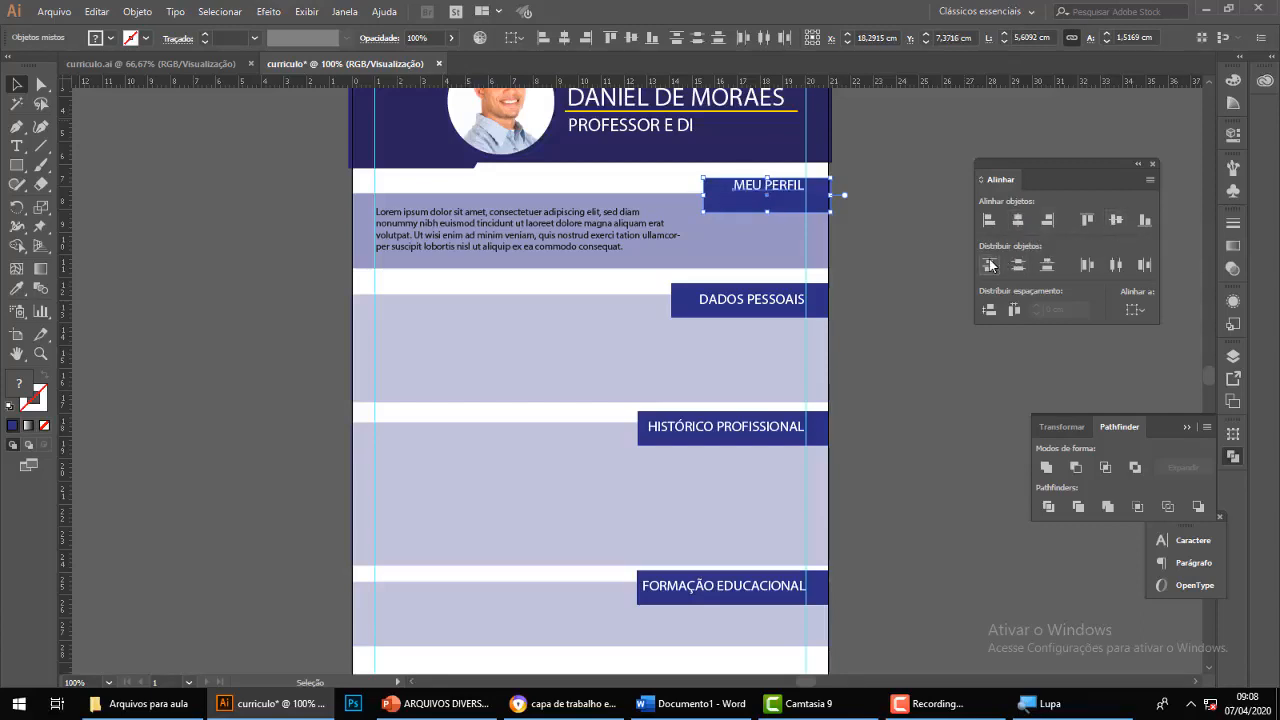
{"action": "left_click", "coordinate": [1116, 221]}
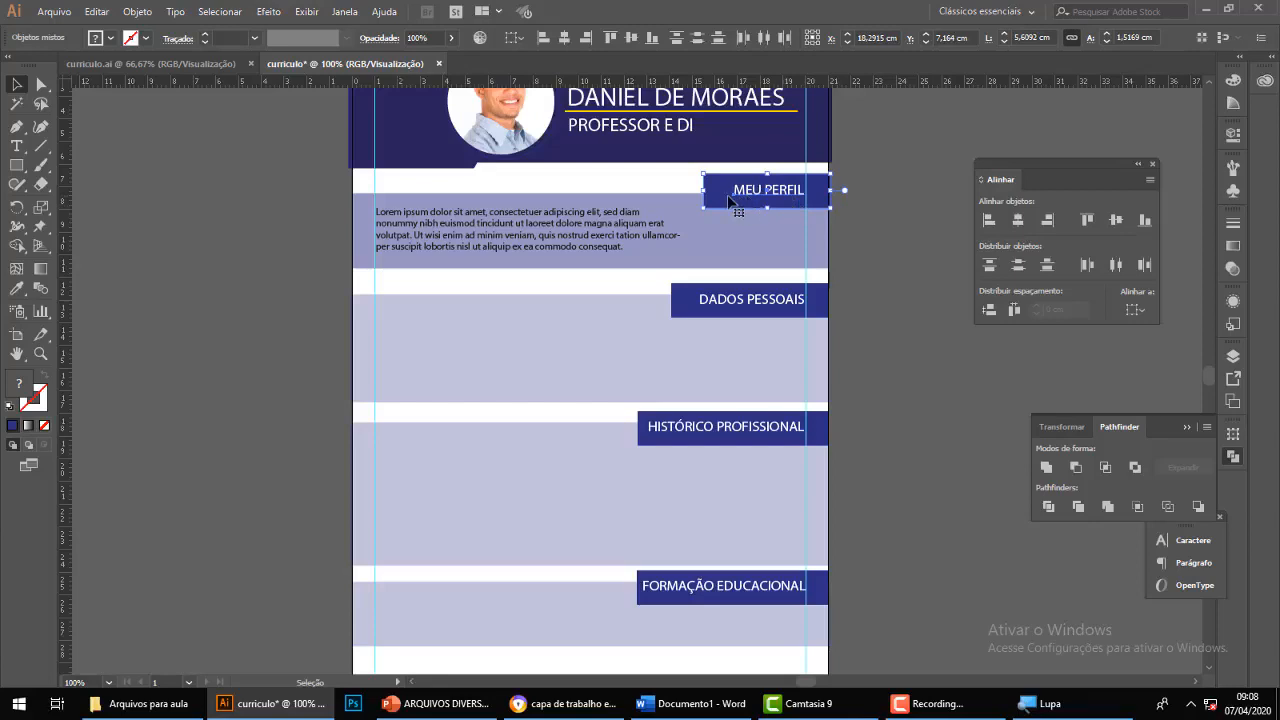
Group the MEU PERFIL title with its label rectangle and nudge the group down to a Y position of about 7.31 cm.
{"action": "key", "text": "a"}
{"action": "key", "text": "v"}
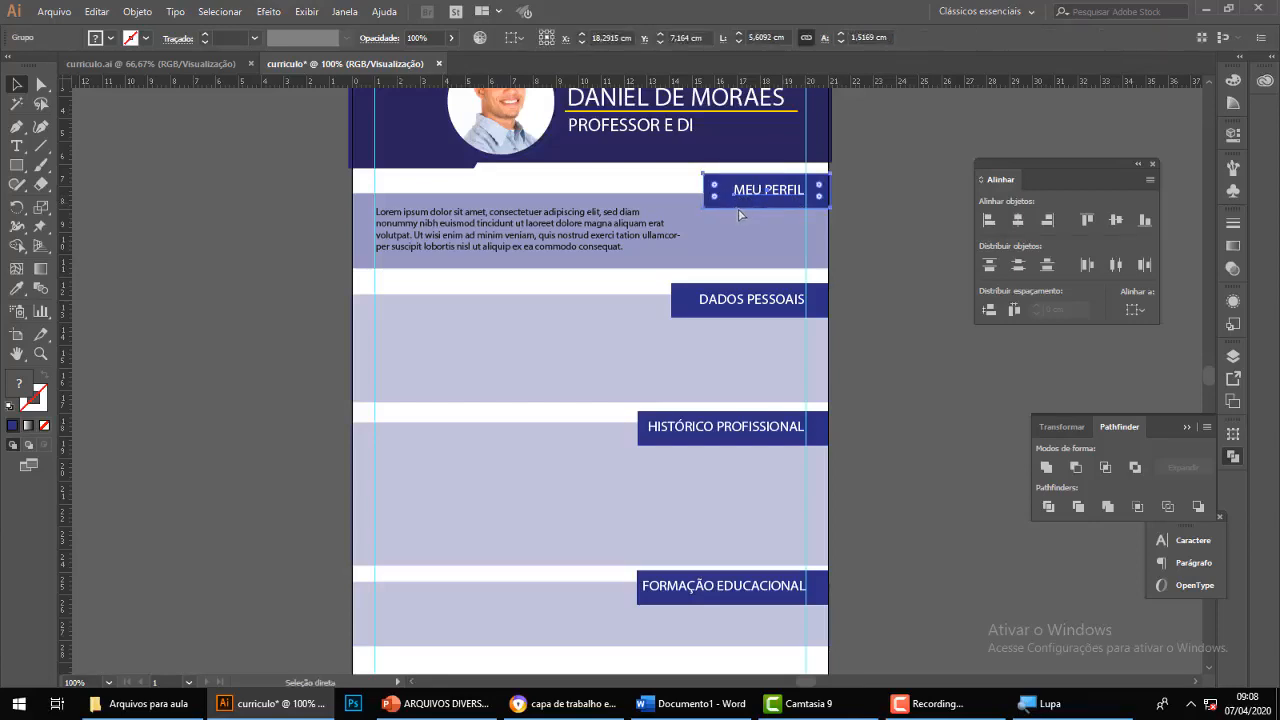
{"action": "left_click", "coordinate": [895, 194]}
{"action": "left_click", "coordinate": [782, 196]}
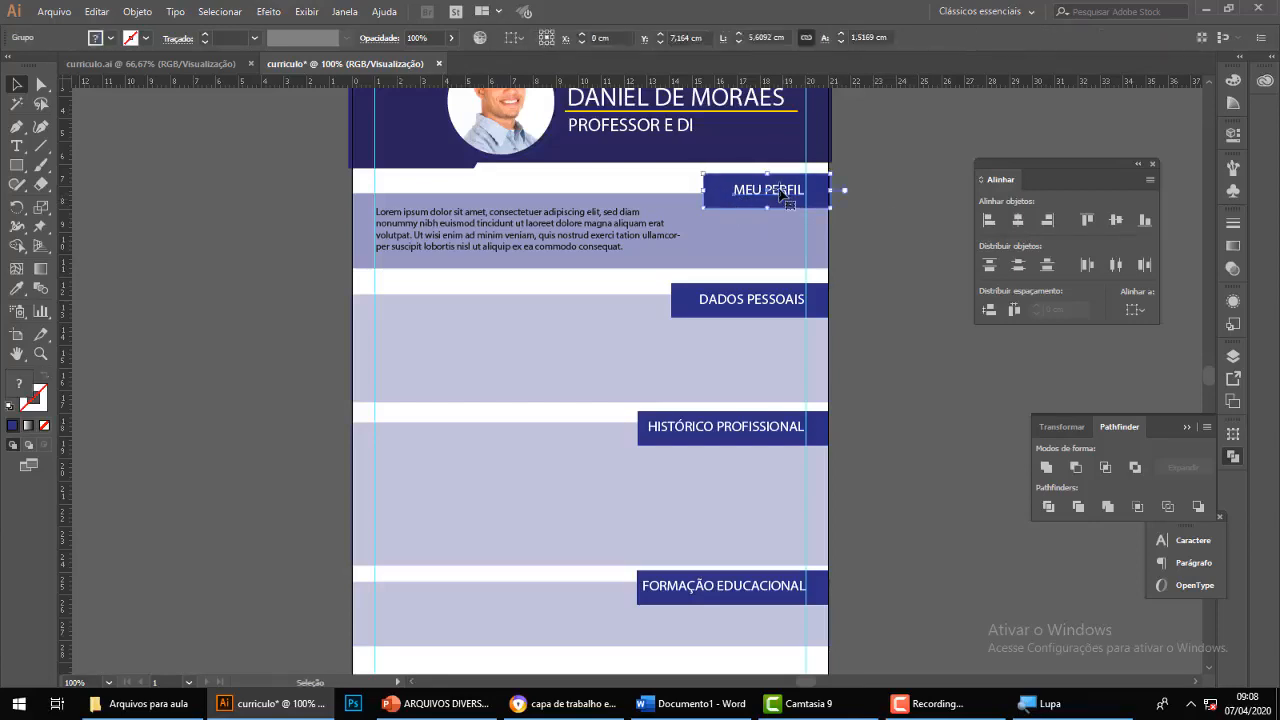
{"action": "key", "text": "Down"}
{"action": "key", "text": "Down"}
{"action": "key", "text": "Down"}
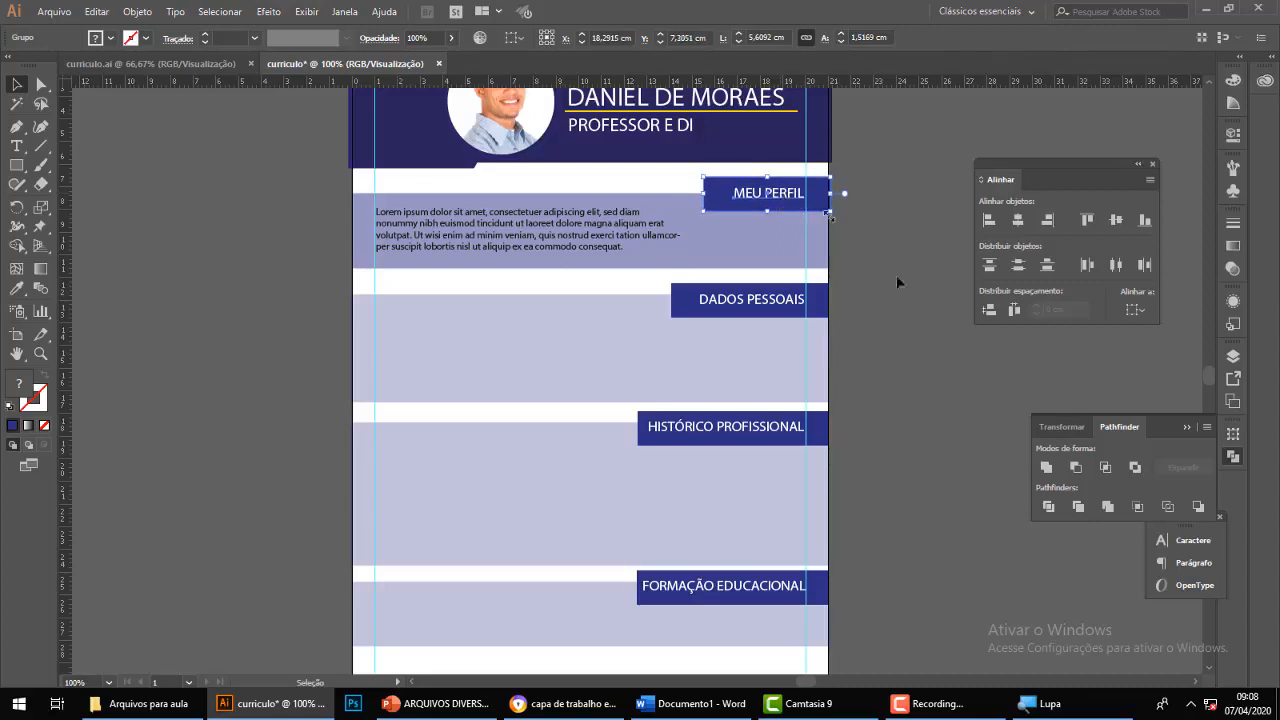
{"action": "left_click", "coordinate": [910, 350]}
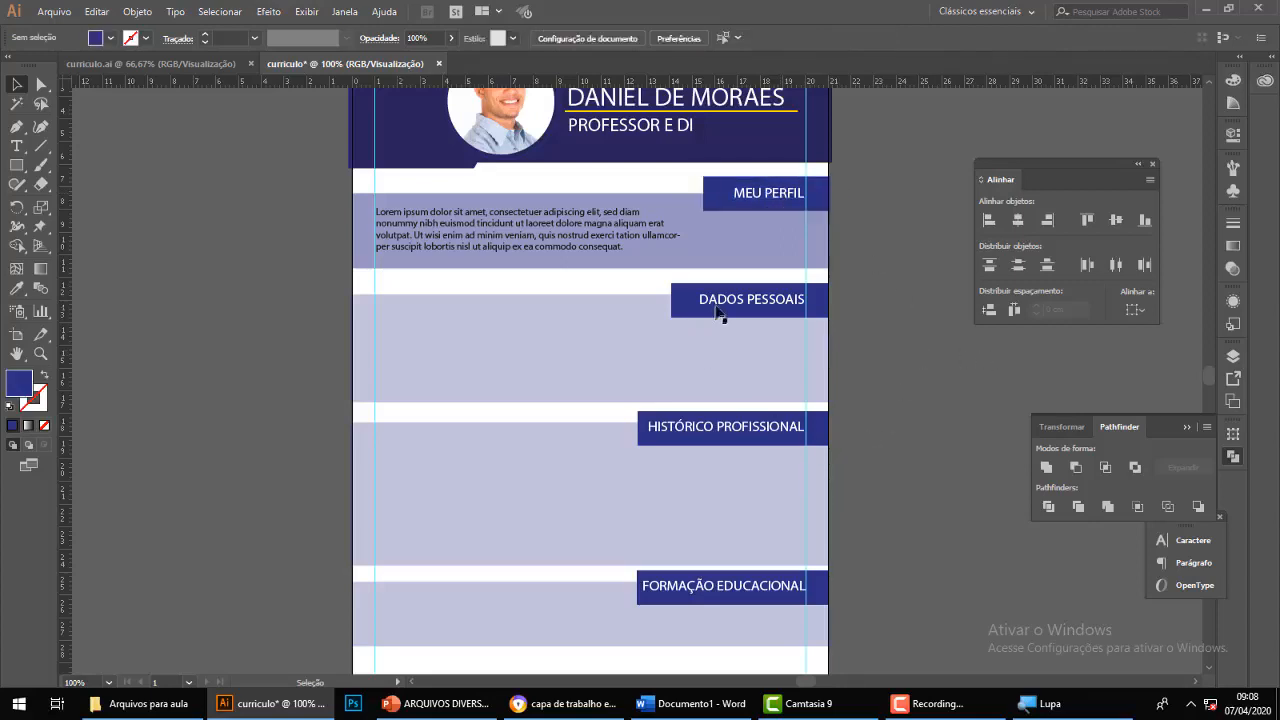
{"action": "left_click", "coordinate": [676, 312]}
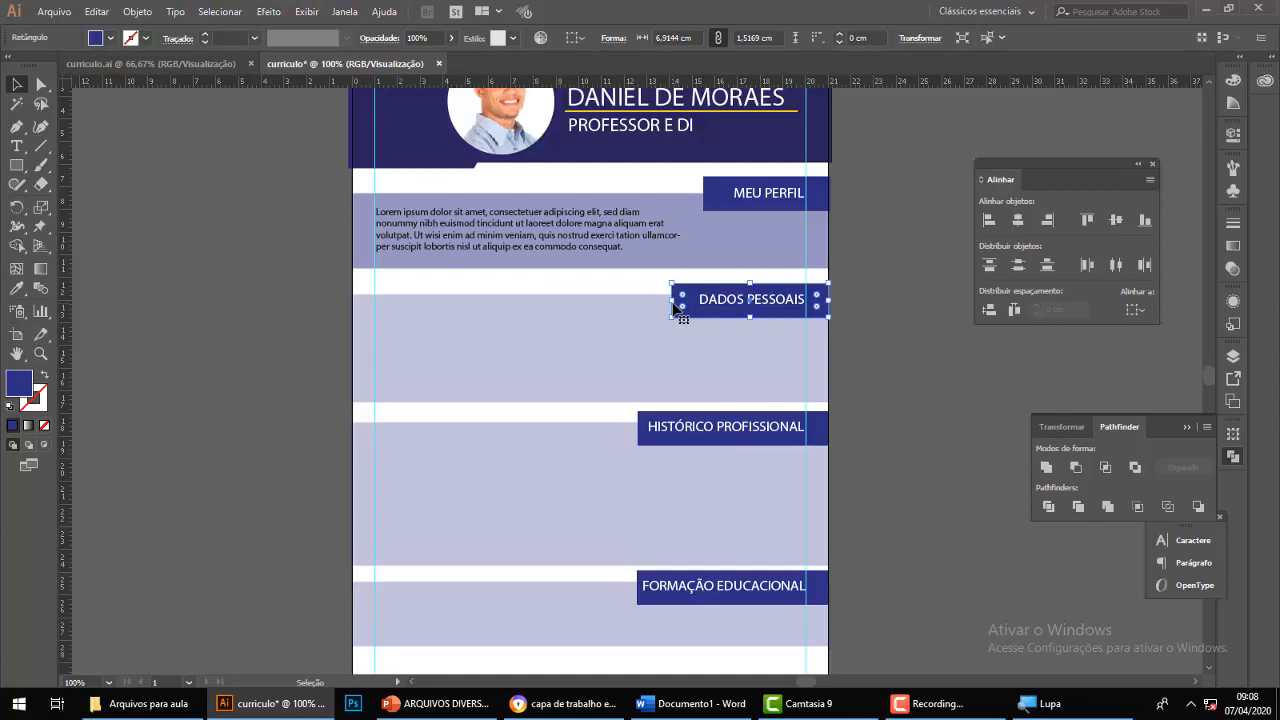
{"action": "key", "text": "period"}
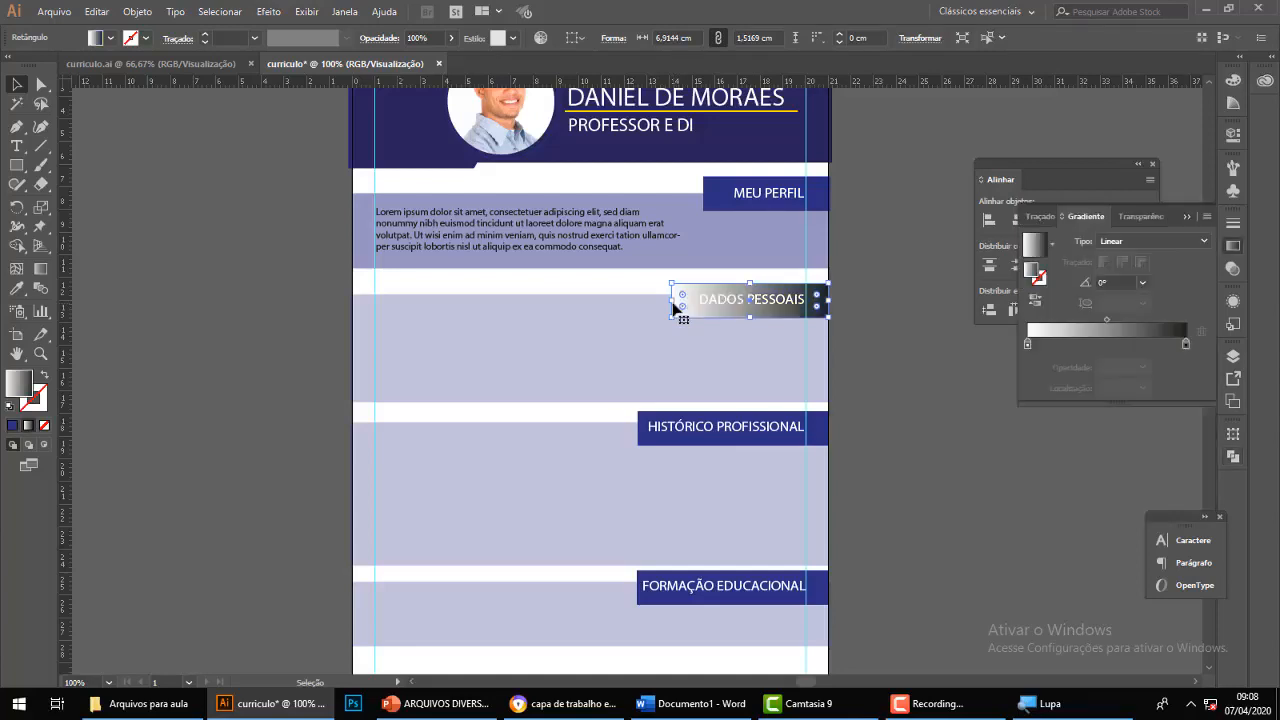
{"action": "left_click", "coordinate": [871, 424]}
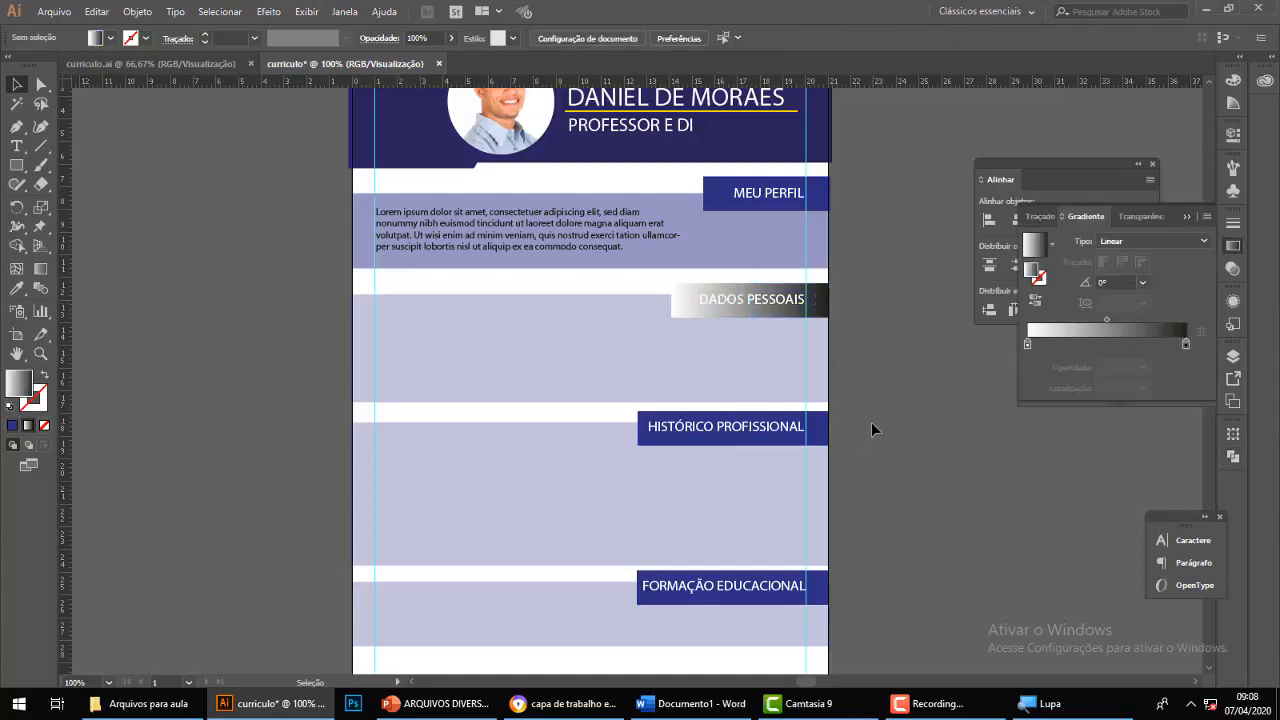
{"action": "key", "text": "ctrl+z"}
{"action": "key", "text": "ctrl+z"}
{"action": "left_click", "coordinate": [904, 408]}
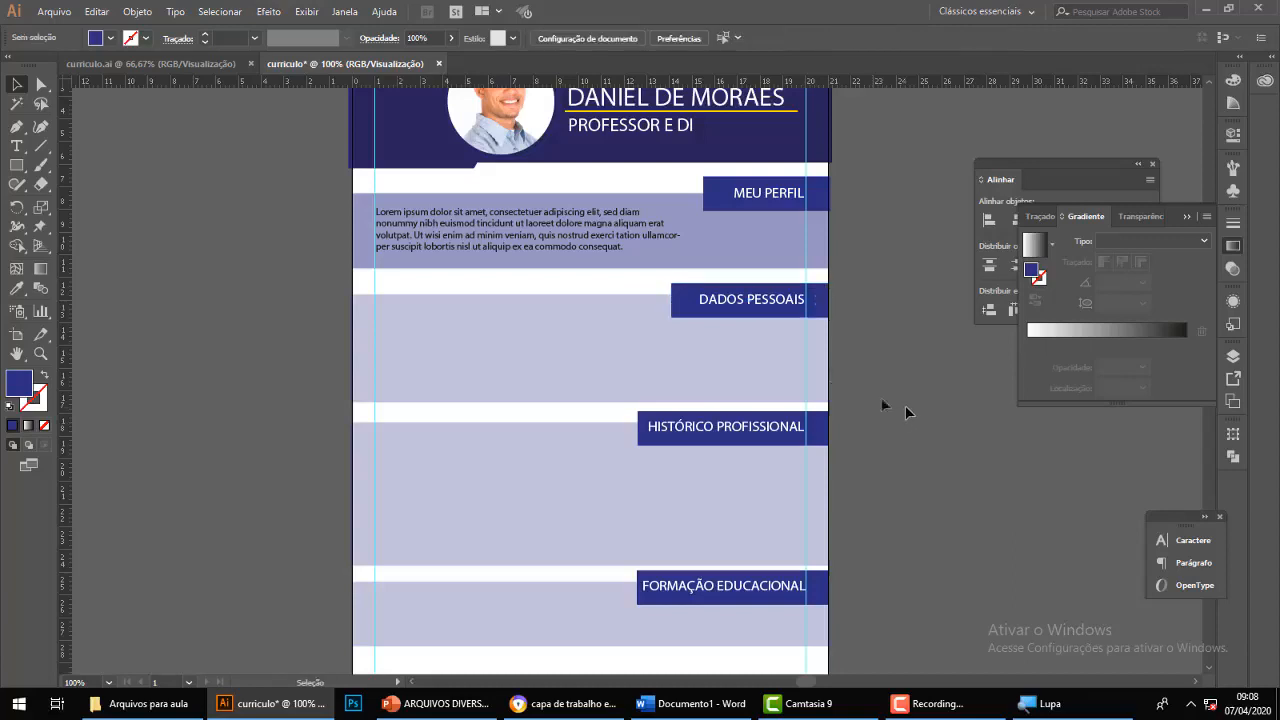
Nudge the dark blue DADOS PESSOAIS label rectangle up until it straddles the top edge of its background band.
{"action": "left_click", "coordinate": [682, 312]}
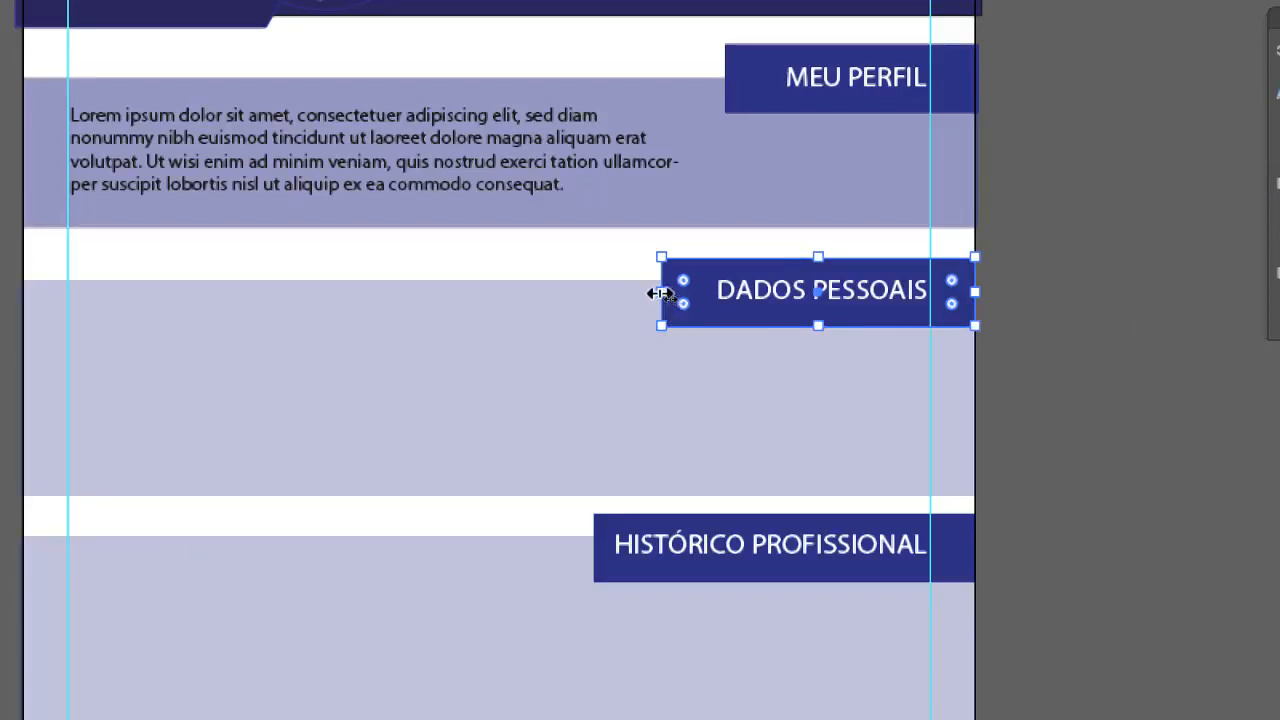
{"action": "key", "text": "Up"}
{"action": "key", "text": "Up"}
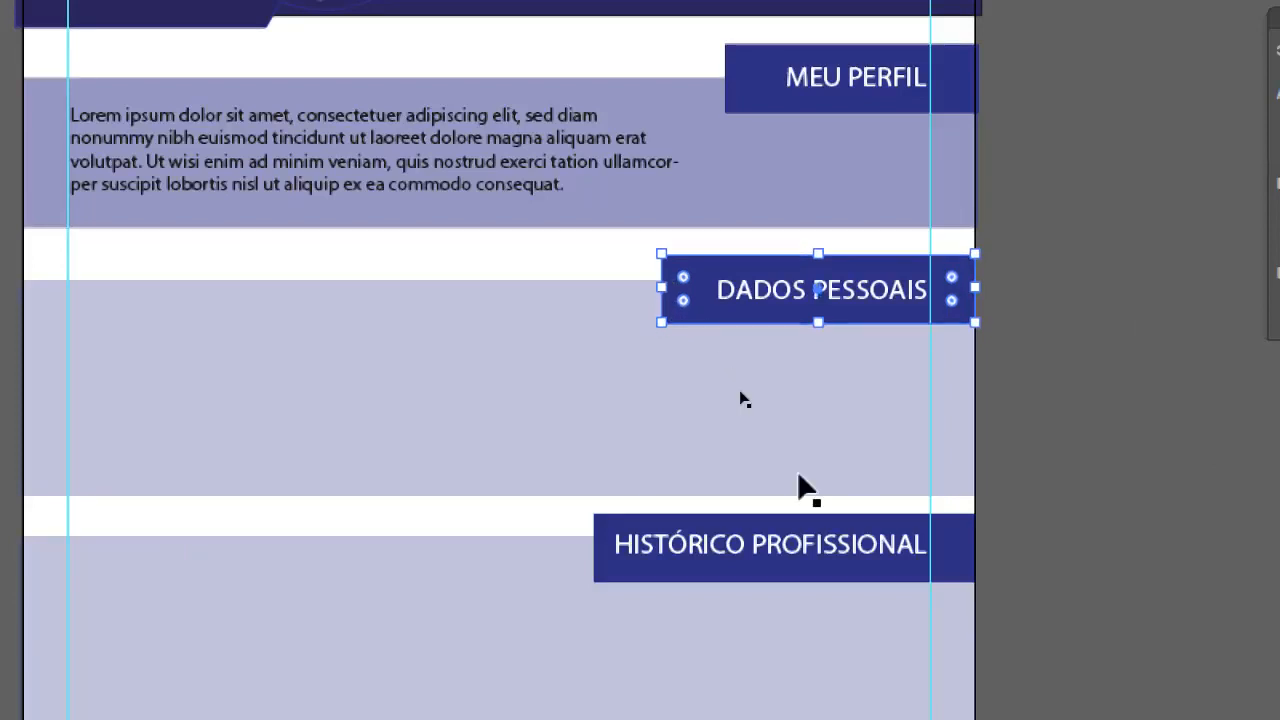
{"action": "key", "text": "Up"}
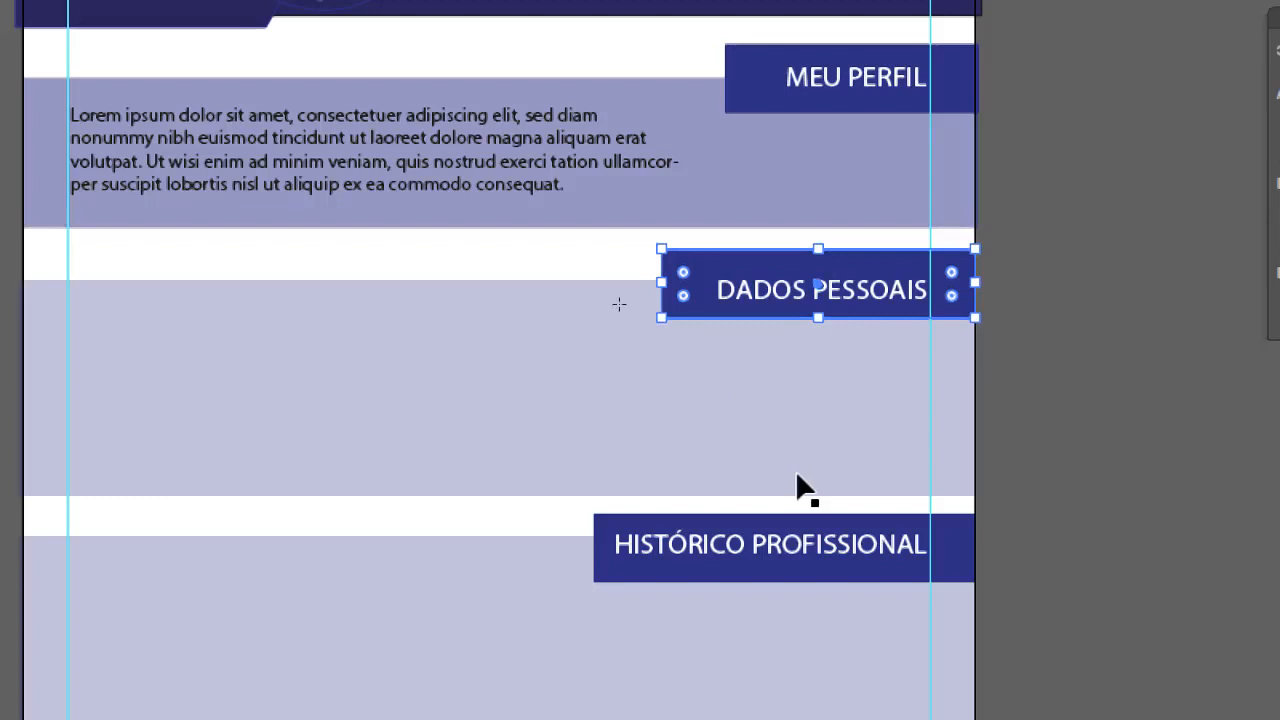
Select the DADOS PESSOAIS title together with its dark blue label rectangle and center them vertically on each other.
{"action": "left_click", "coordinate": [556, 297]}
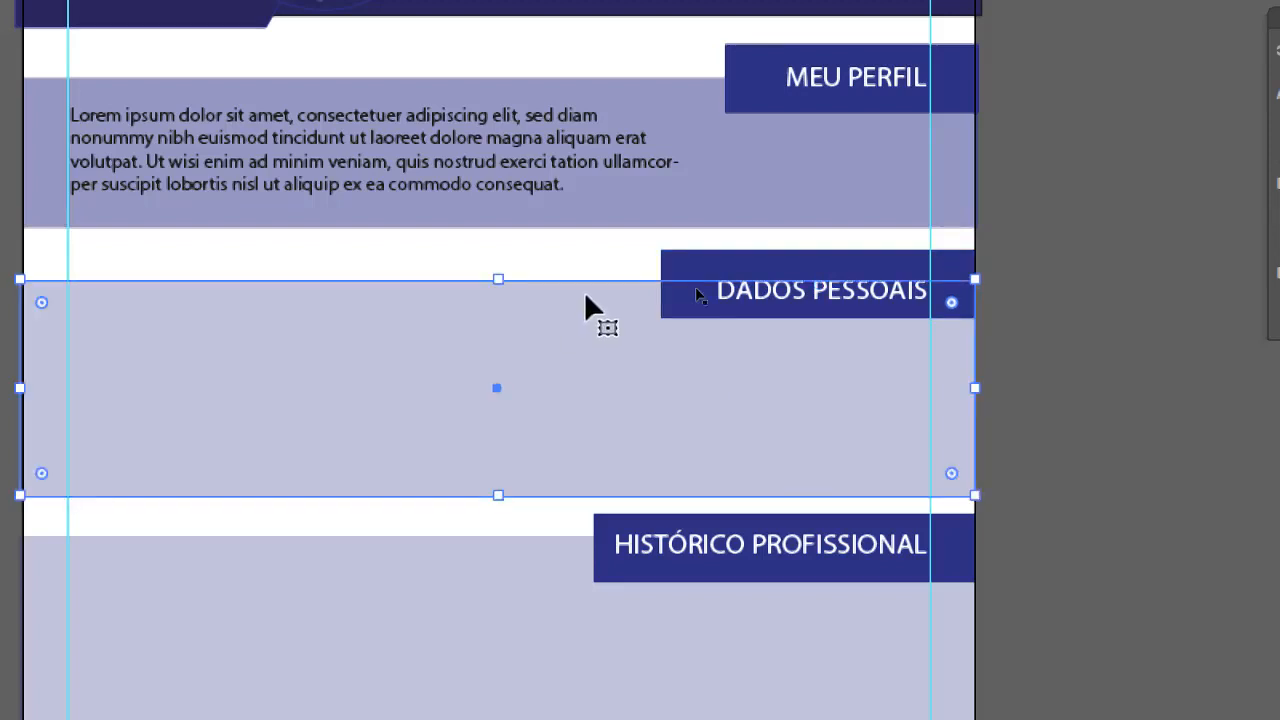
{"action": "left_click", "coordinate": [712, 268]}
{"action": "key", "text": "shift+F7"}
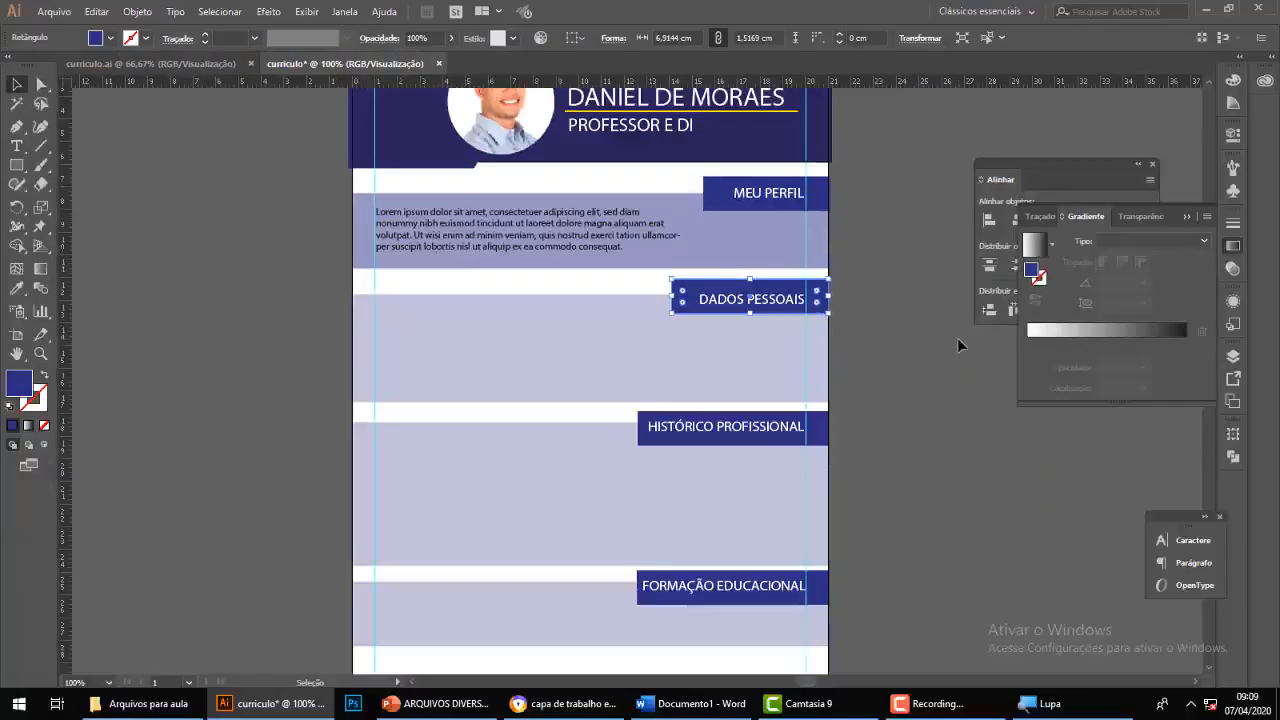
{"action": "left_click", "coordinate": [906, 338]}
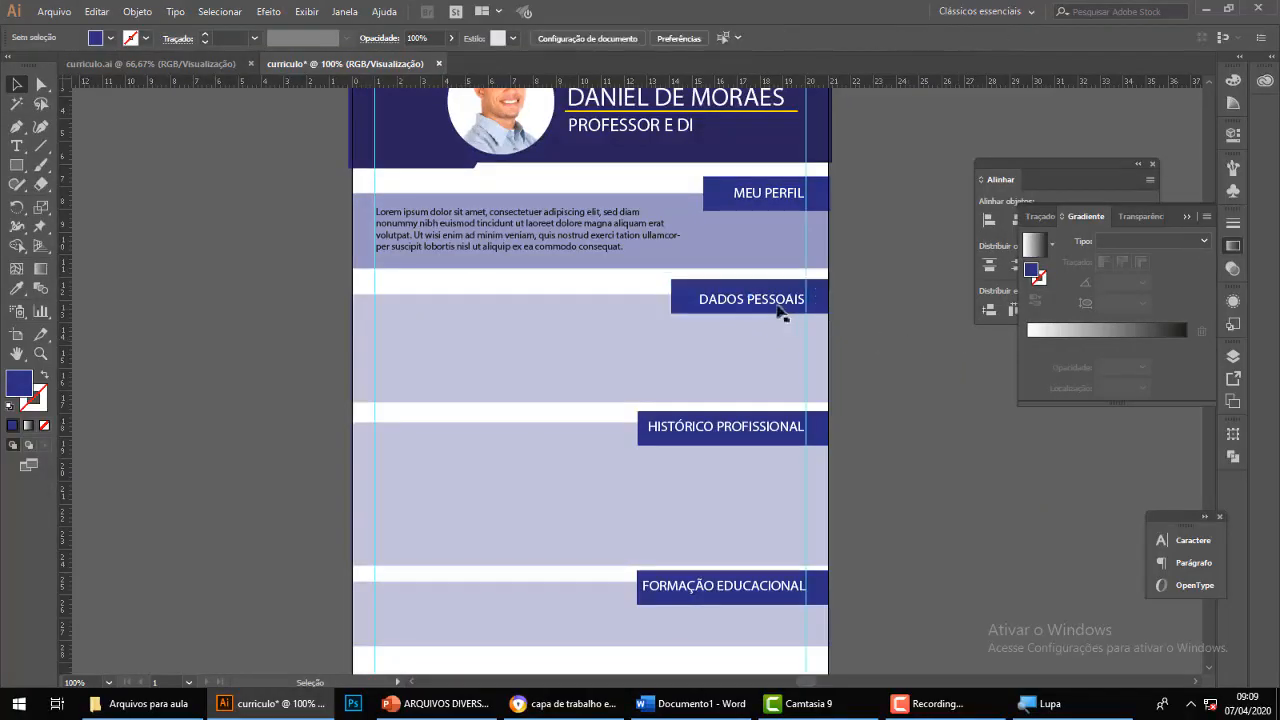
{"action": "left_click", "coordinate": [689, 313]}
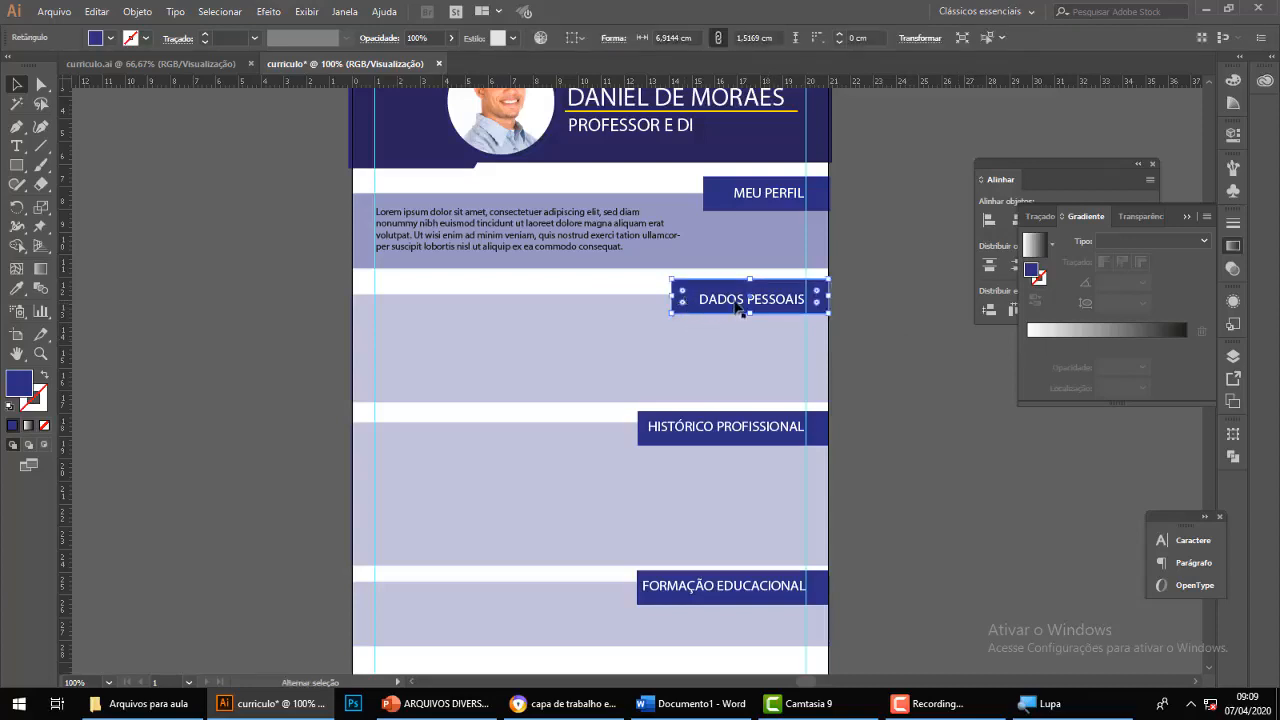
{"action": "left_click", "coordinate": [733, 304], "text": "shift"}
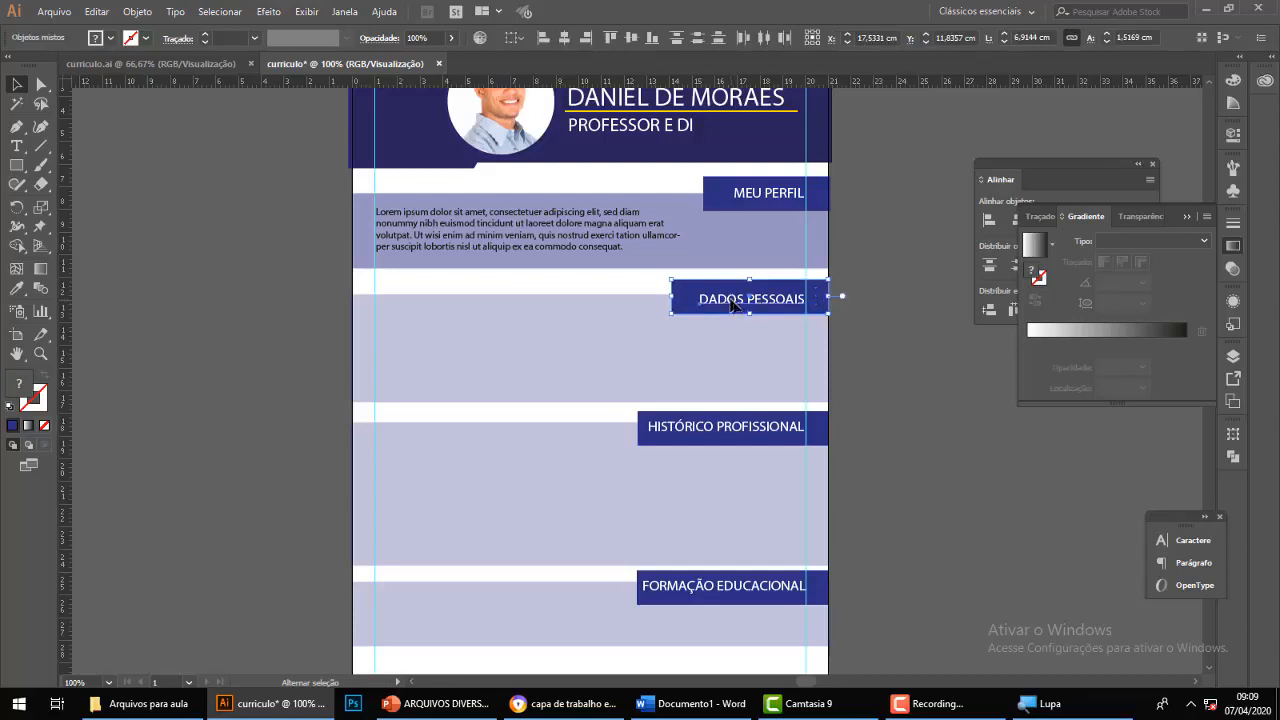
{"action": "left_click", "coordinate": [1181, 217]}
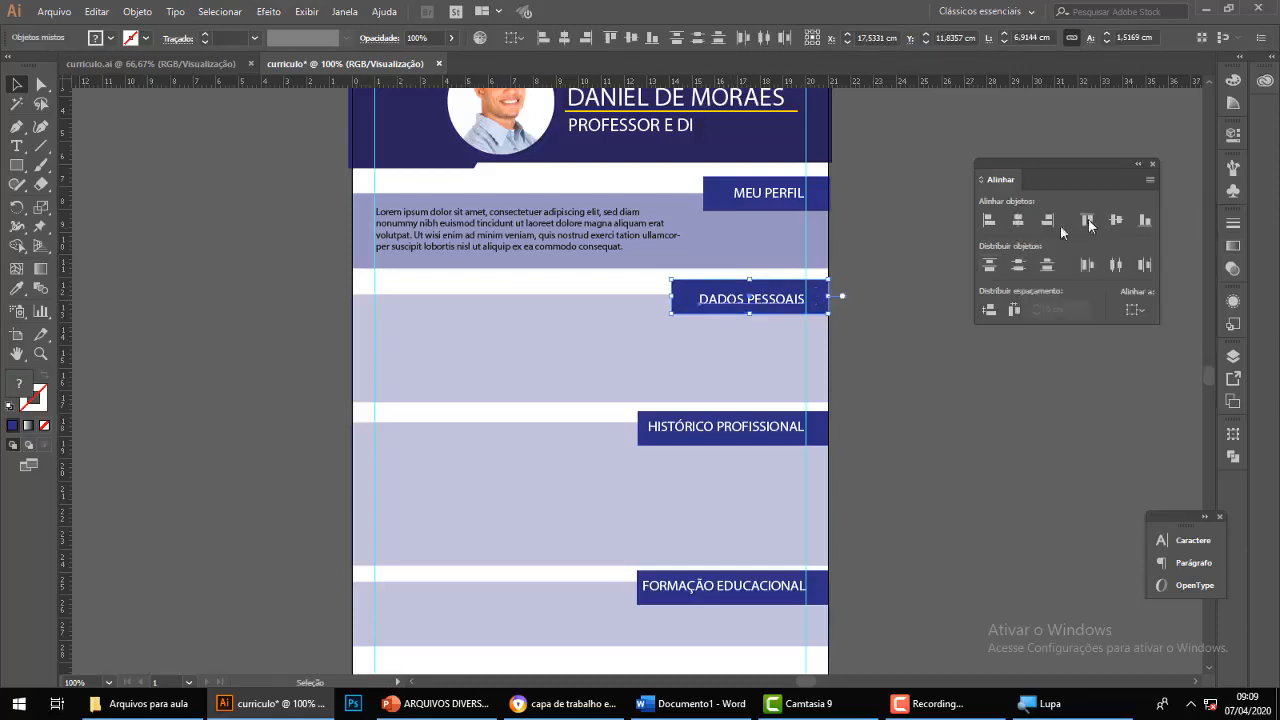
{"action": "left_click", "coordinate": [1113, 222]}
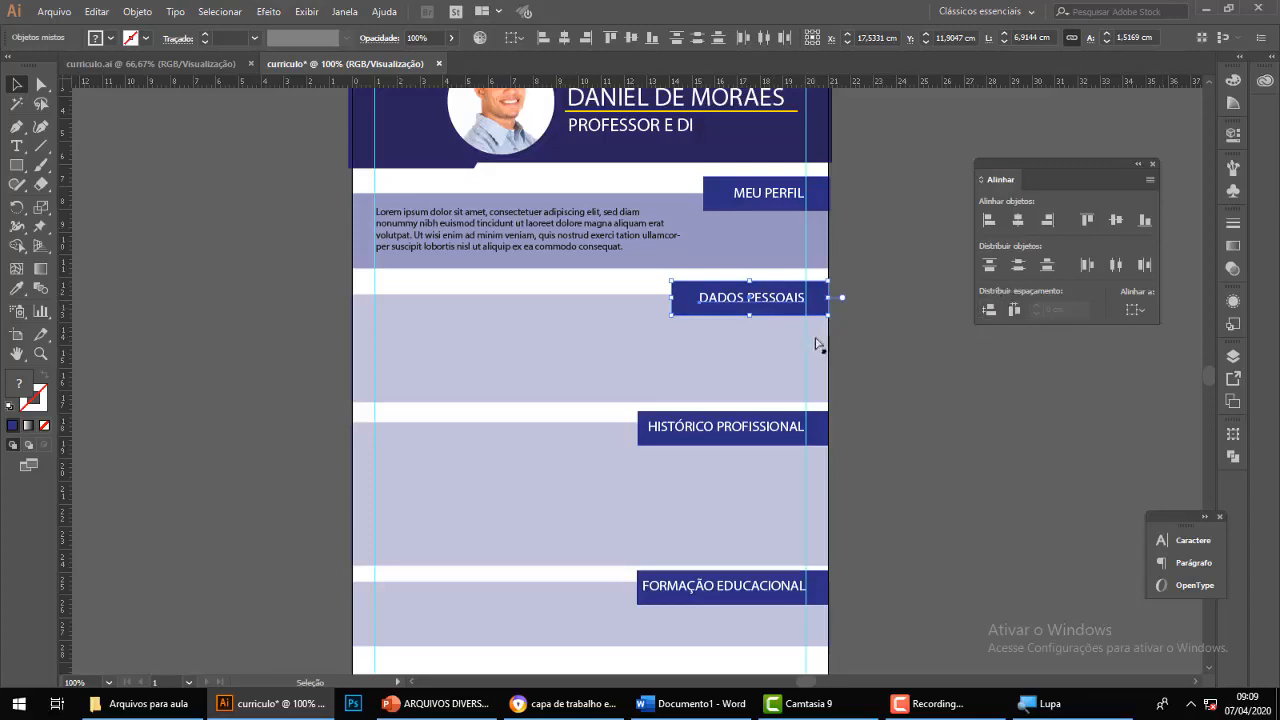
Group the DADOS PESSOAIS title with its label rectangle and nudge the group up to a Y position of about 11.83 cm.
{"action": "key", "text": "a"}
{"action": "key", "text": "v"}
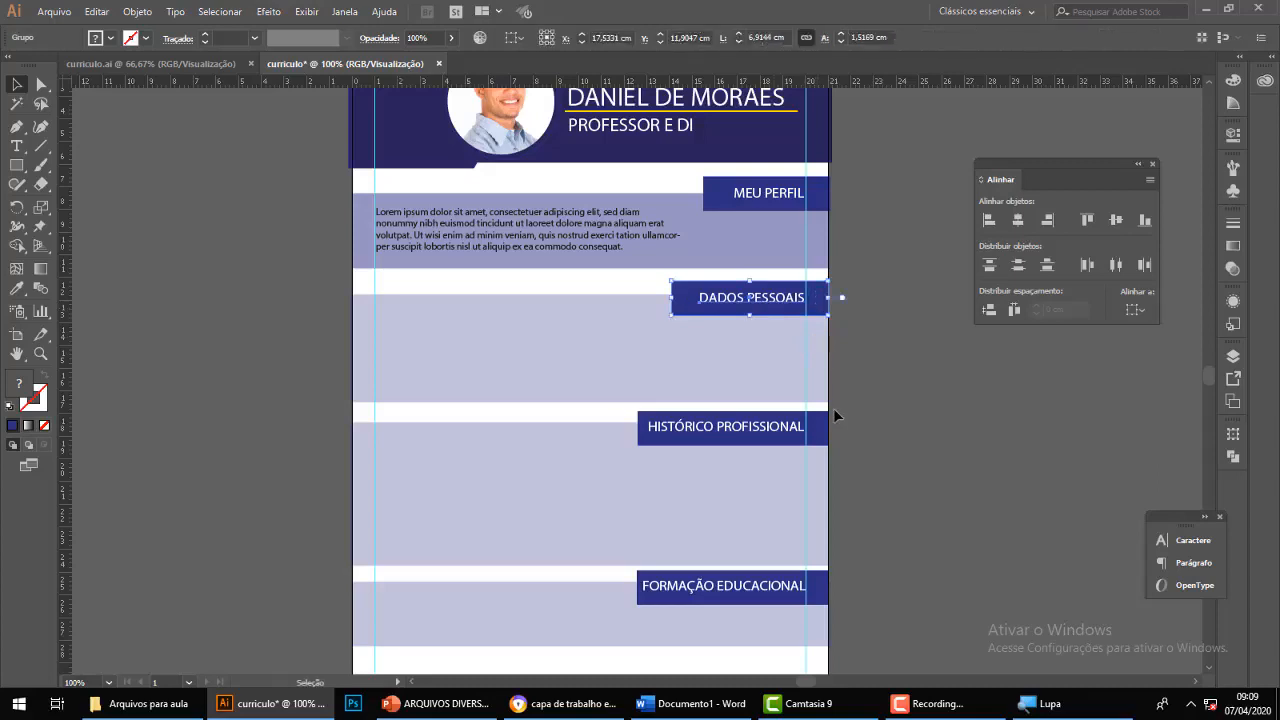
{"action": "key", "text": "Up"}
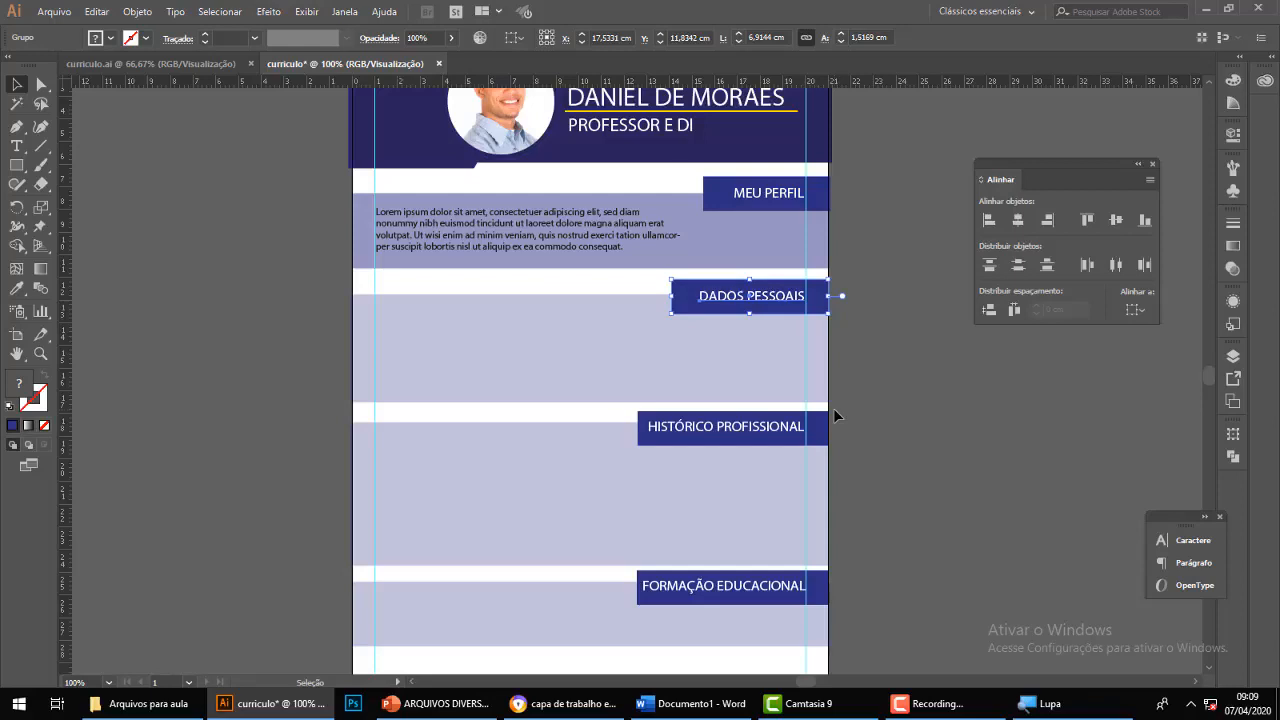
{"action": "left_click", "coordinate": [895, 394]}
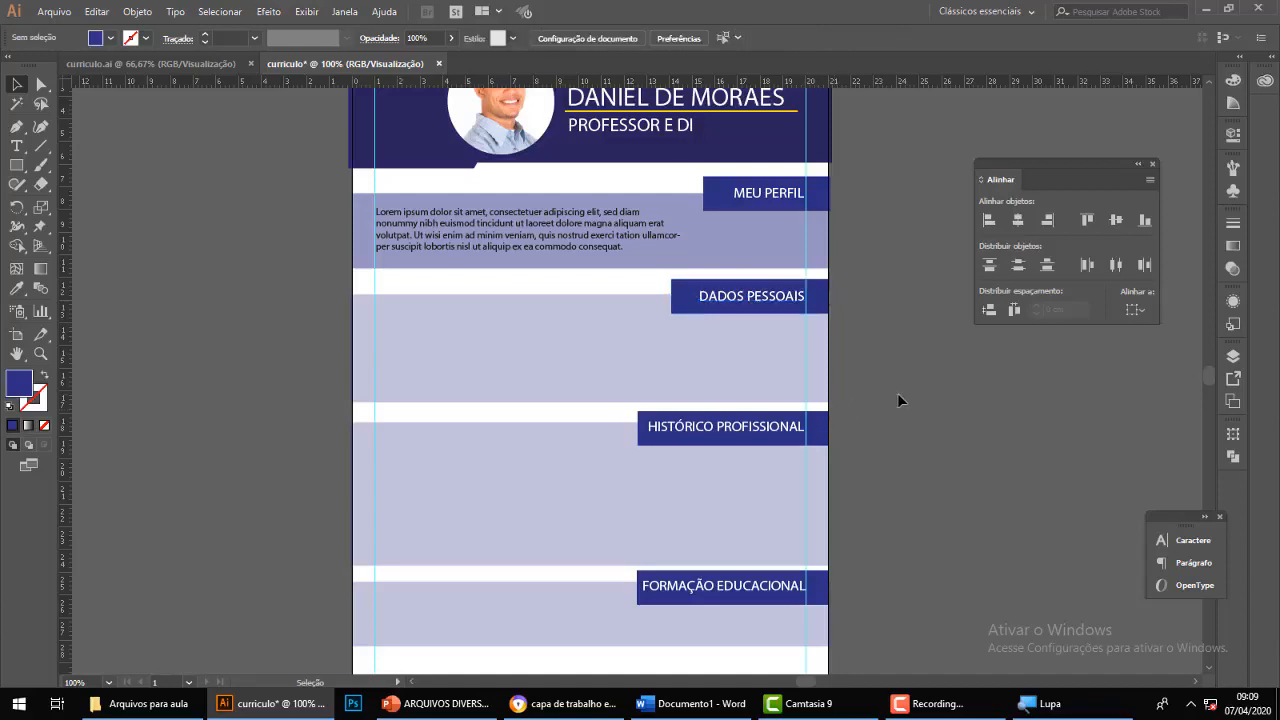
Select the HISTÓRICO PROFISSIONAL title and its label rectangle and center them vertically on each other.
{"action": "left_click", "coordinate": [743, 436]}
{"action": "left_click", "coordinate": [714, 441], "text": "shift"}
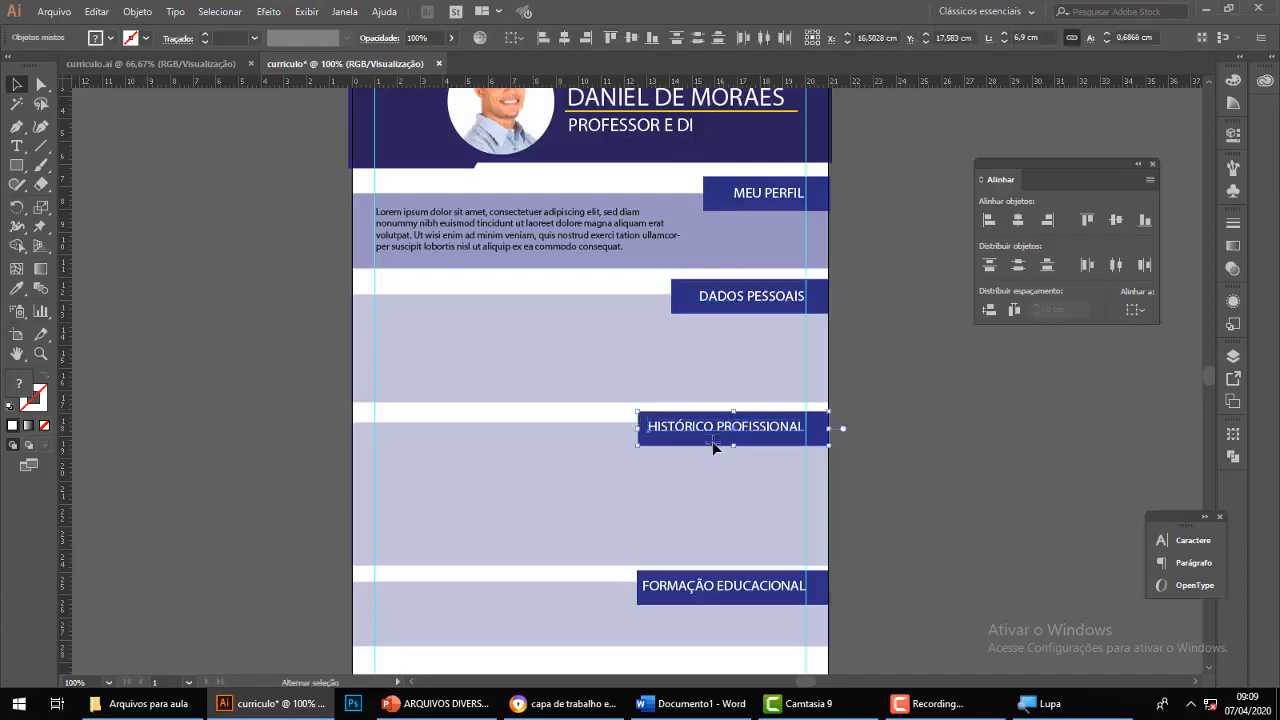
{"action": "left_click", "coordinate": [1115, 222]}
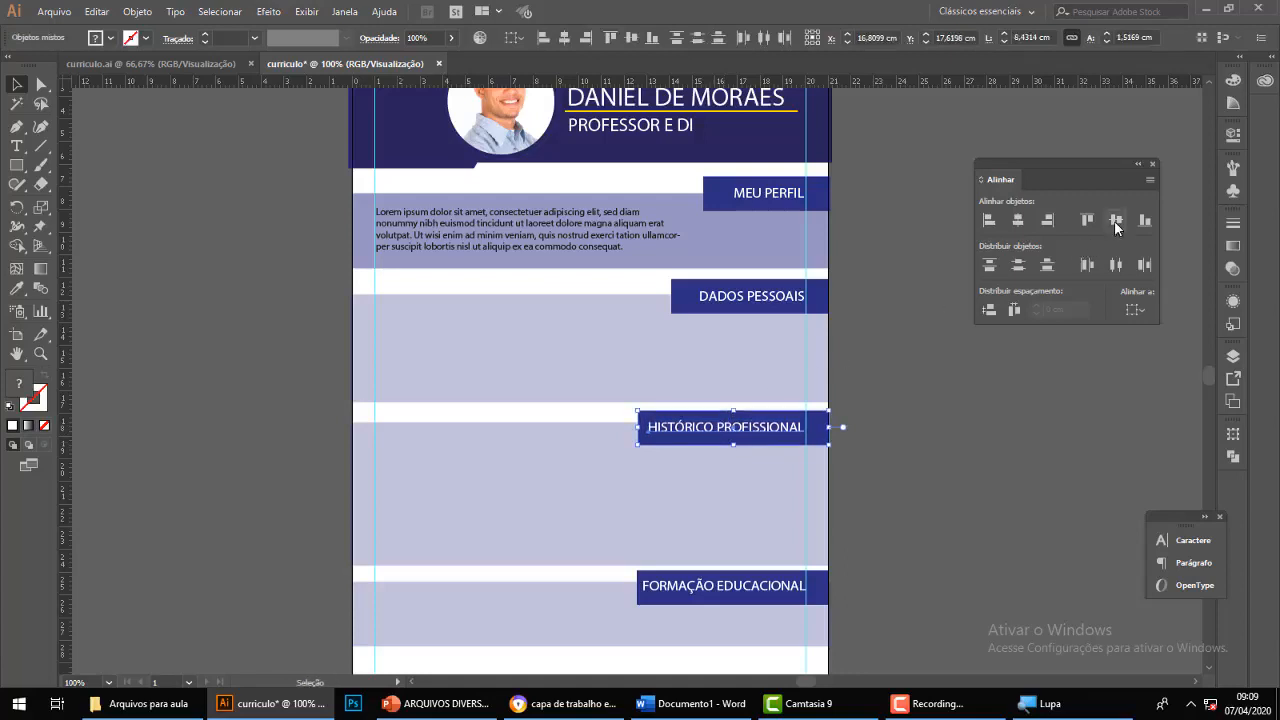
Group the HISTÓRICO PROFISSIONAL title with its label rectangle and nudge the group up to a Y position of about 17.51 cm.
{"action": "key", "text": "ctrl+g"}
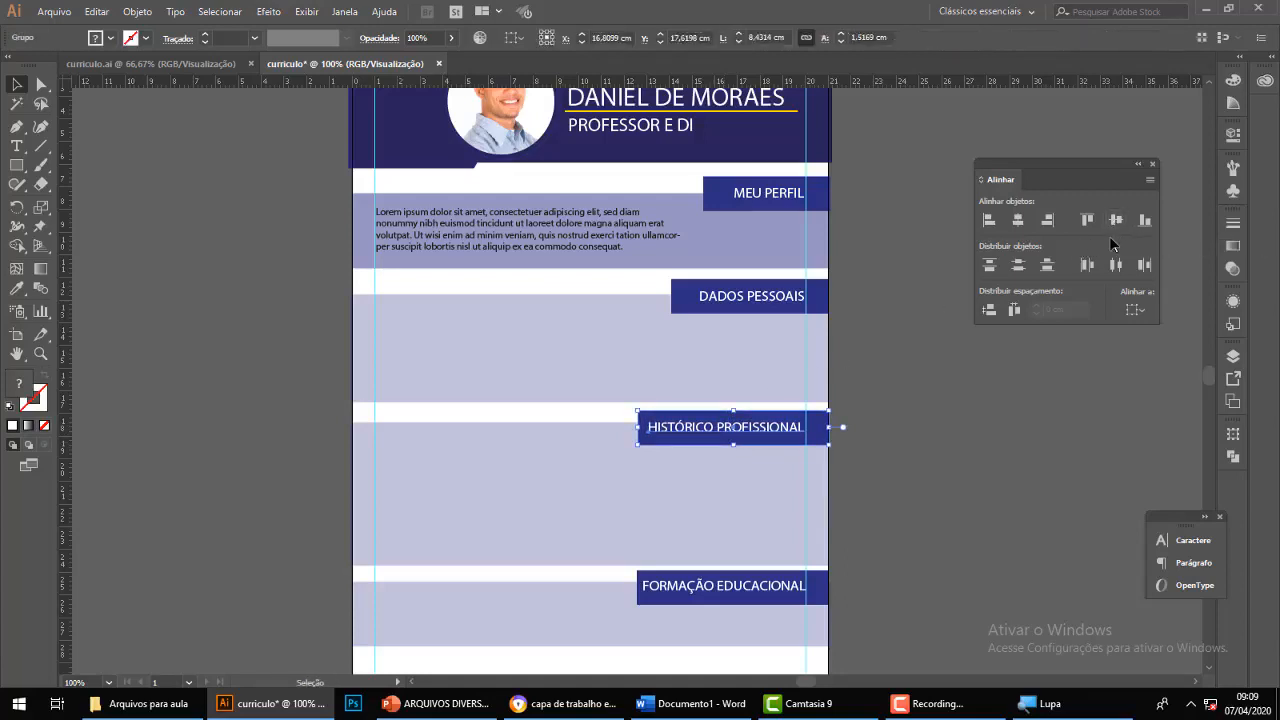
{"action": "key", "text": "Up"}
{"action": "key", "text": "Up"}
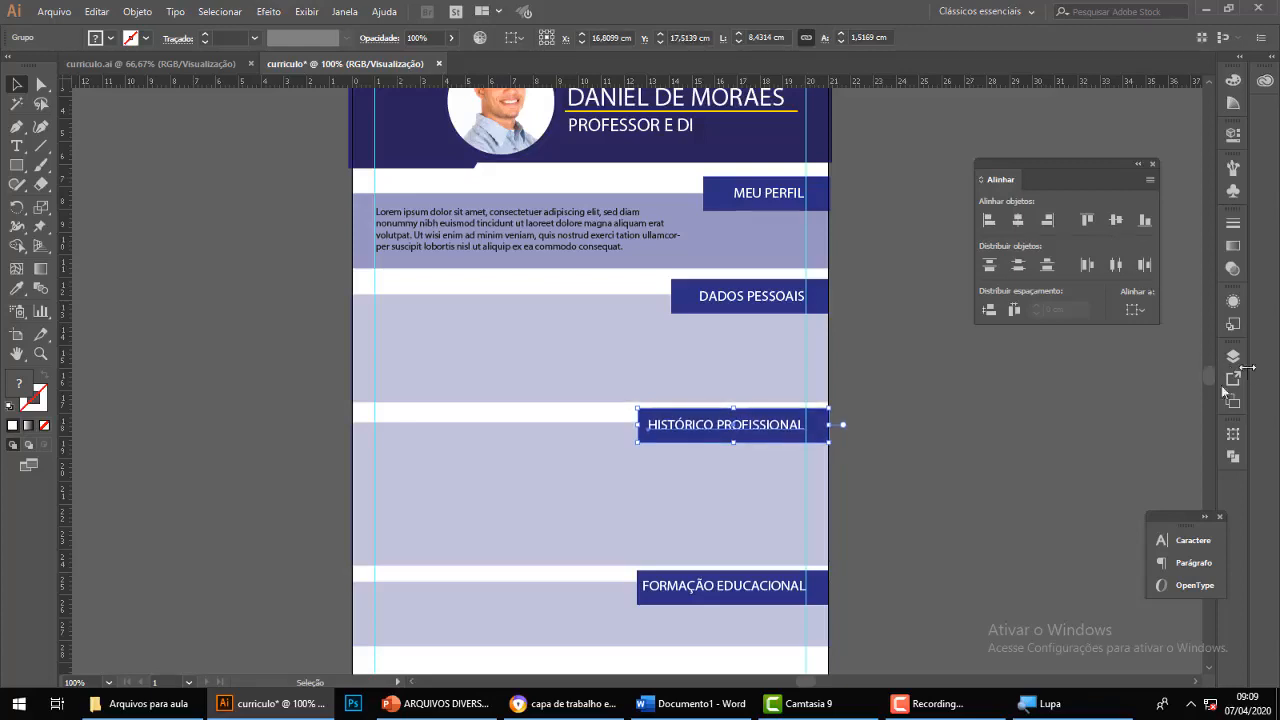
{"action": "left_click", "coordinate": [1056, 455]}
Select the FORMAÇÃO EDUCACIONAL title and its label rectangle and center them vertically on each other.
{"action": "scroll", "coordinate": [1054, 456], "scroll_direction": "down", "scroll_amount": 2}
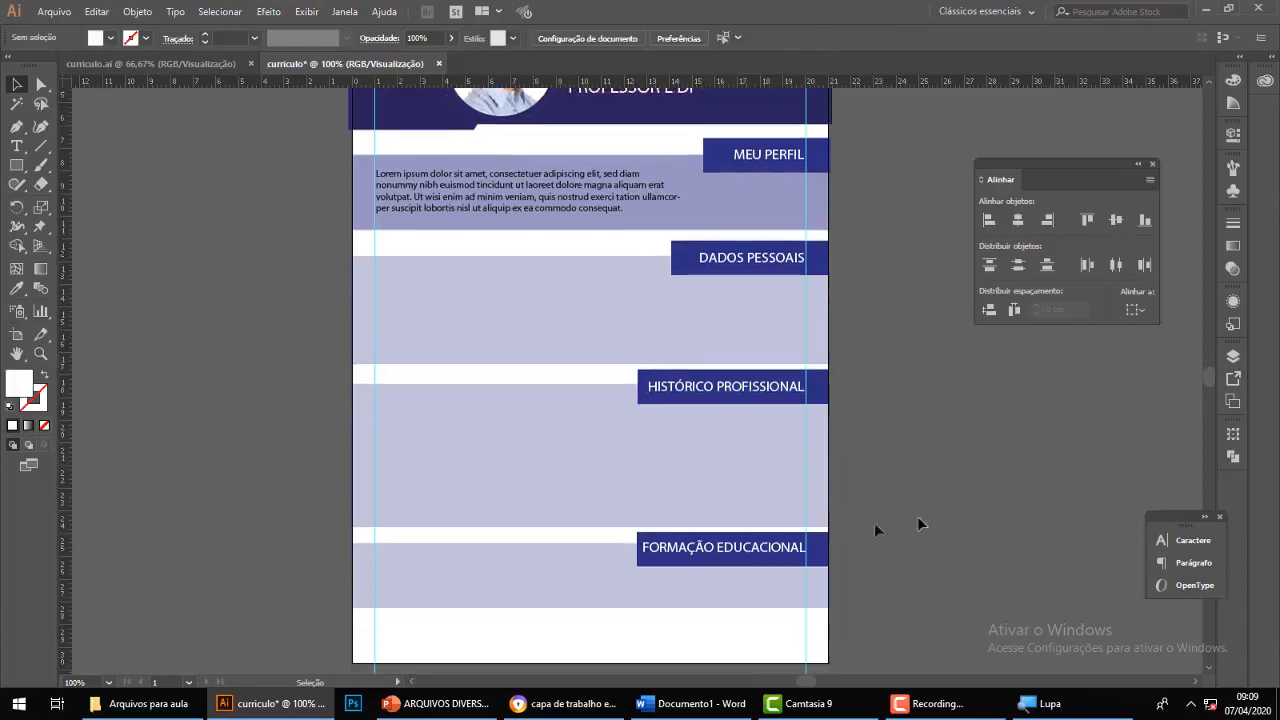
{"action": "left_click", "coordinate": [786, 550]}
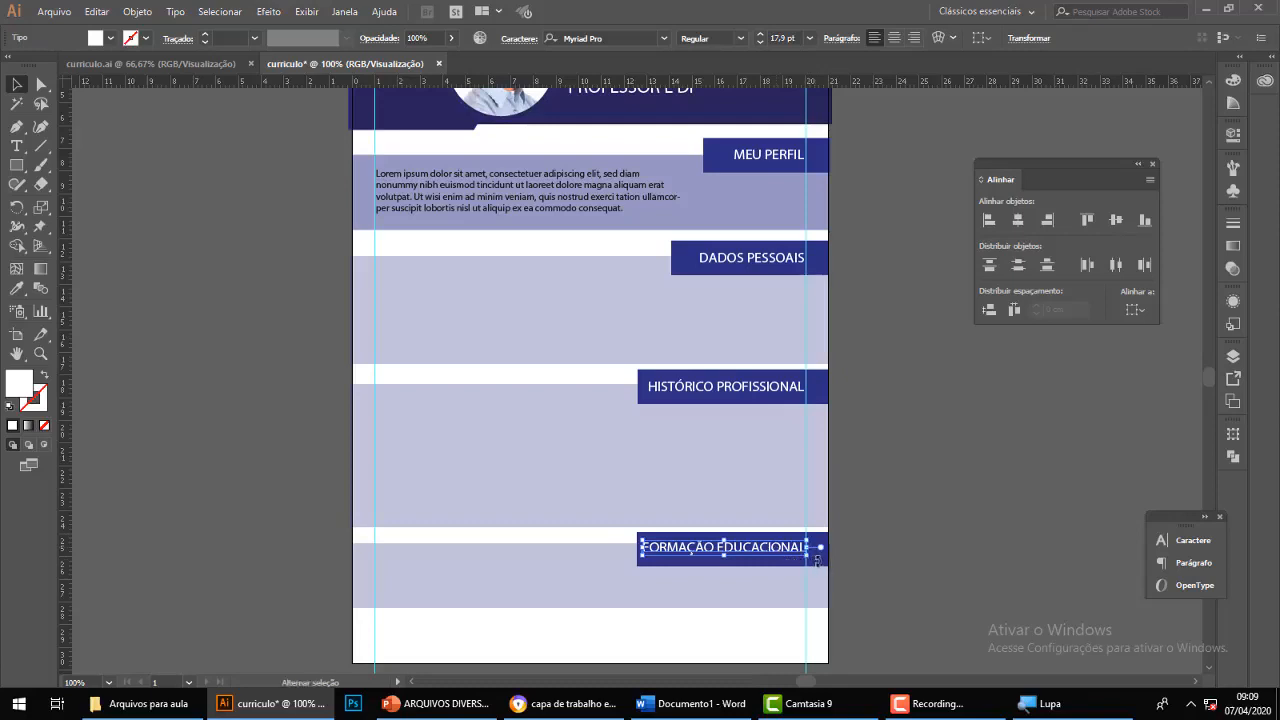
{"action": "left_click", "coordinate": [834, 551]}
{"action": "left_click", "coordinate": [827, 551]}
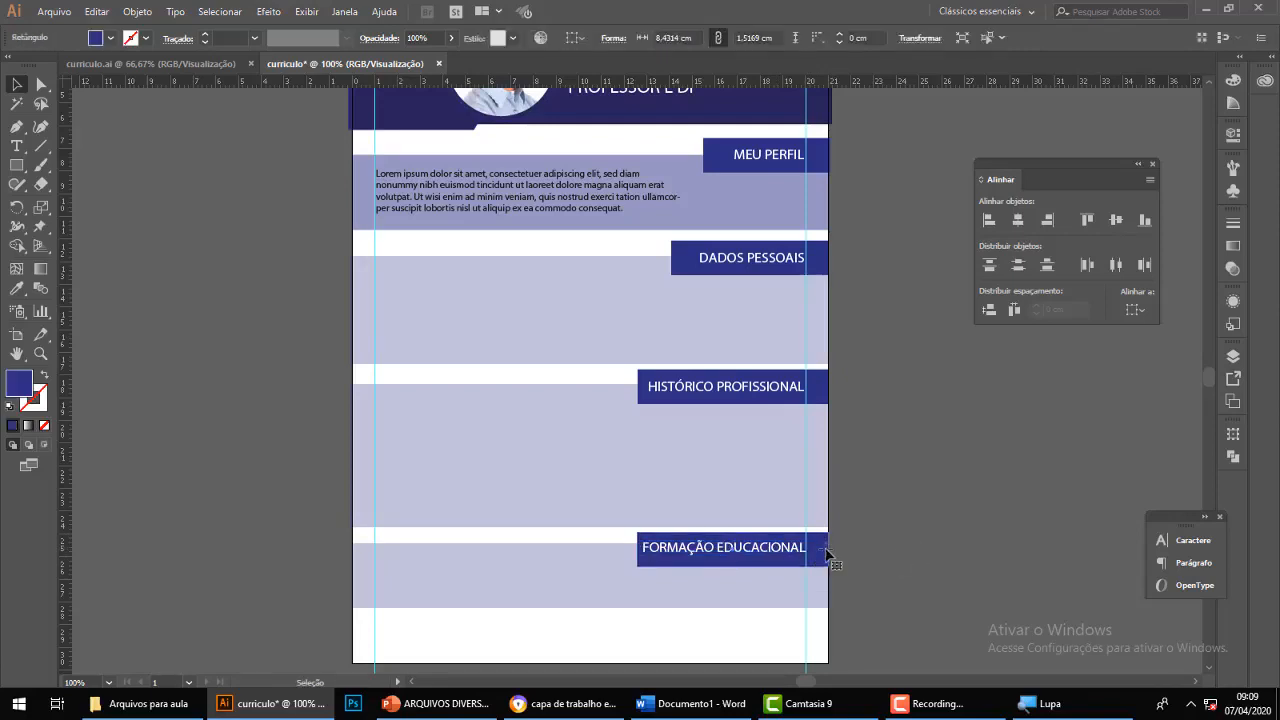
{"action": "left_click", "coordinate": [775, 555], "text": "shift"}
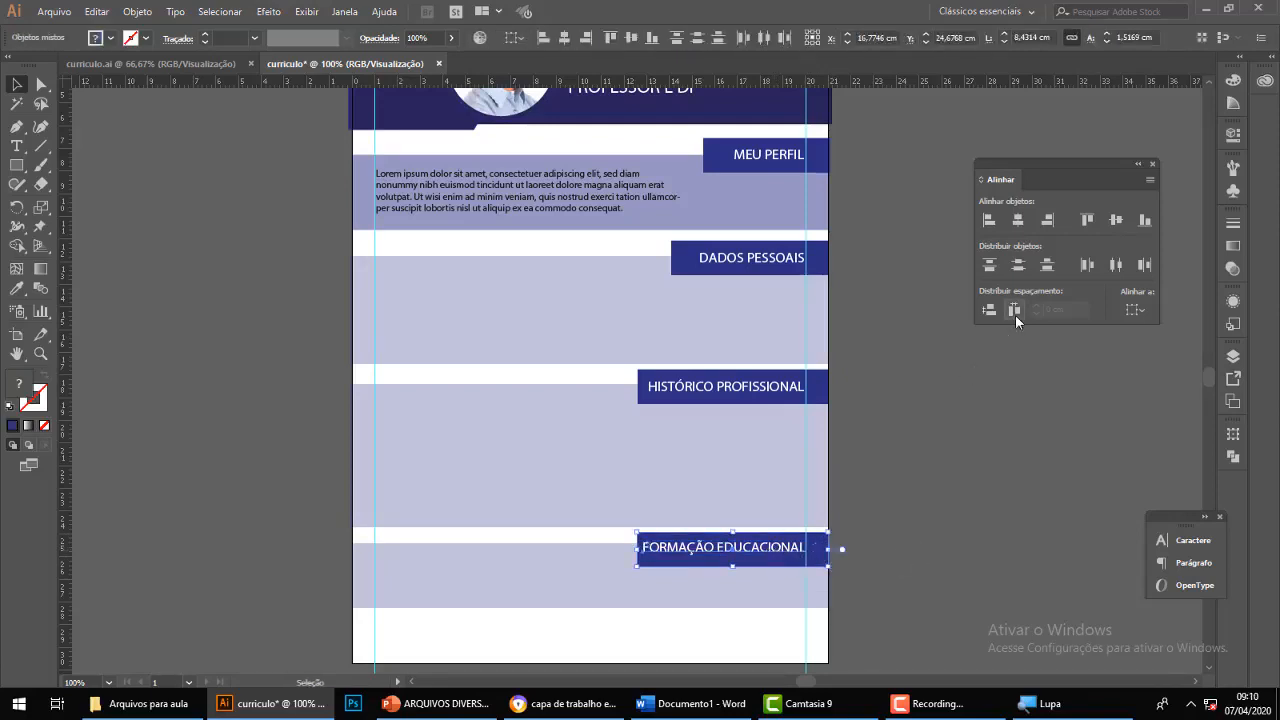
{"action": "left_click", "coordinate": [1114, 222]}
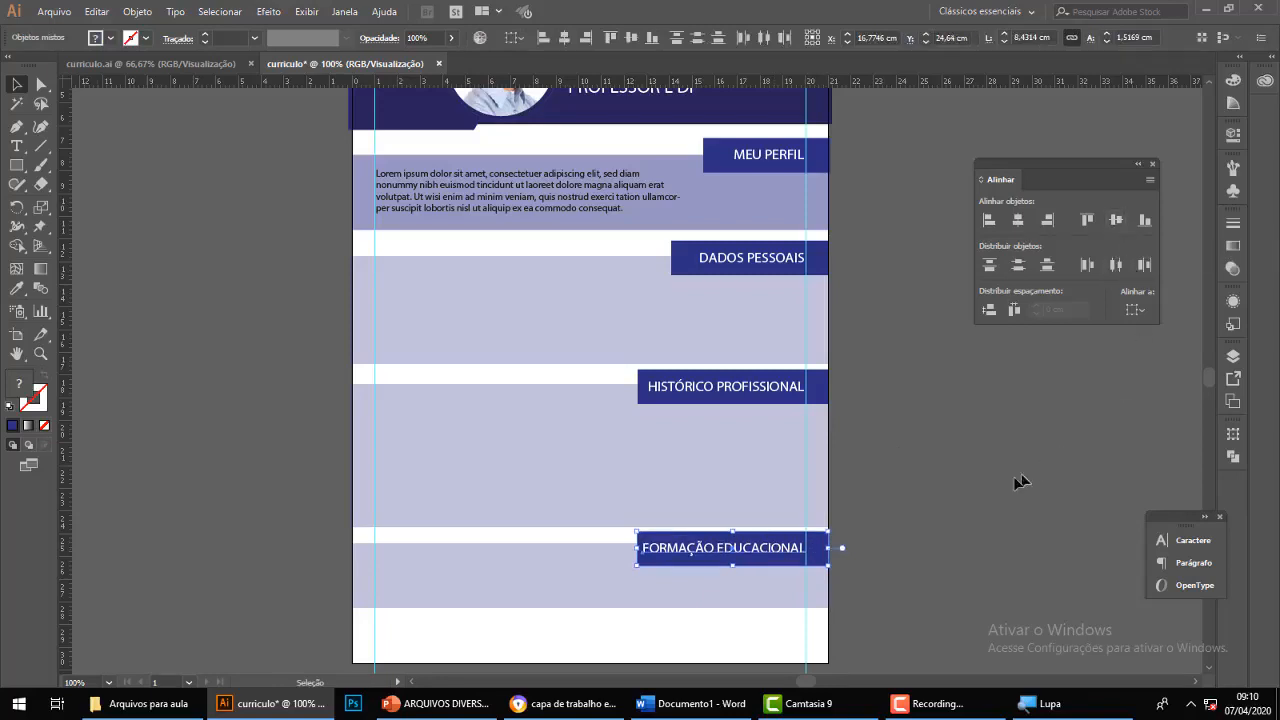
Group the FORMAÇÃO EDUCACIONAL title with its label rectangle and nudge the group up to a Y position of about 24.60 cm.
{"action": "key", "text": "ctrl+g"}
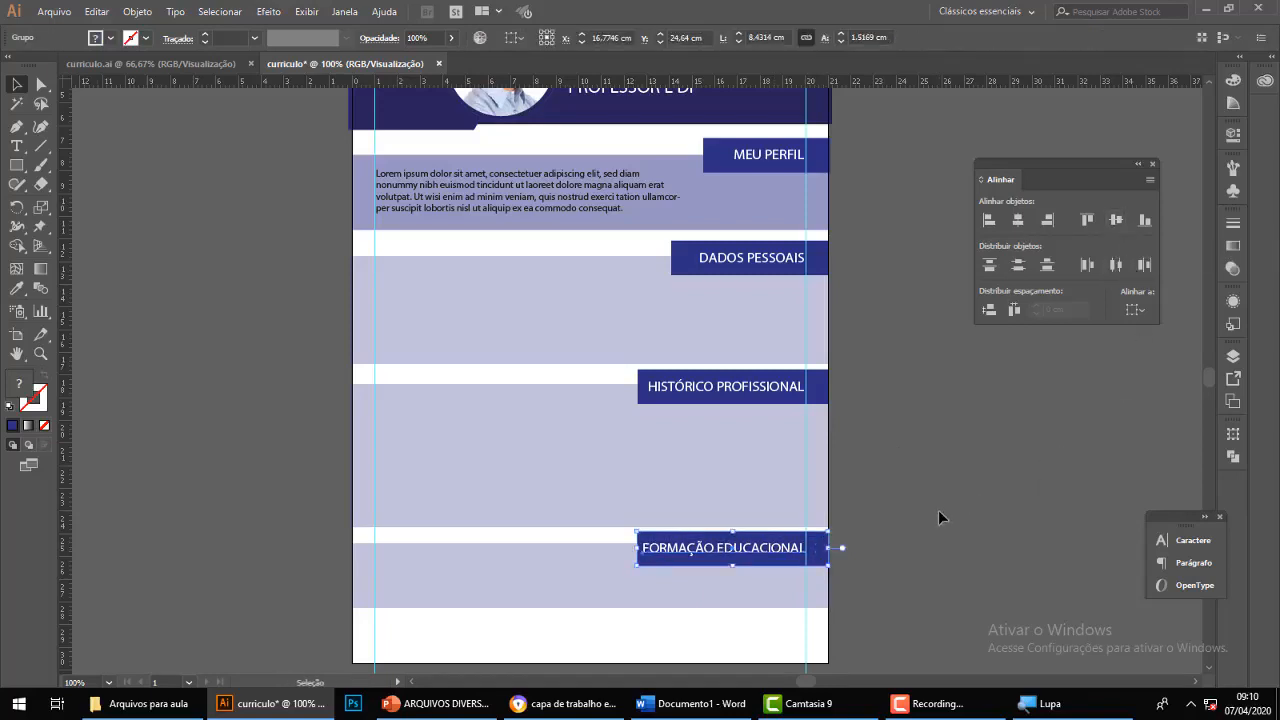
{"action": "key", "text": "Up"}
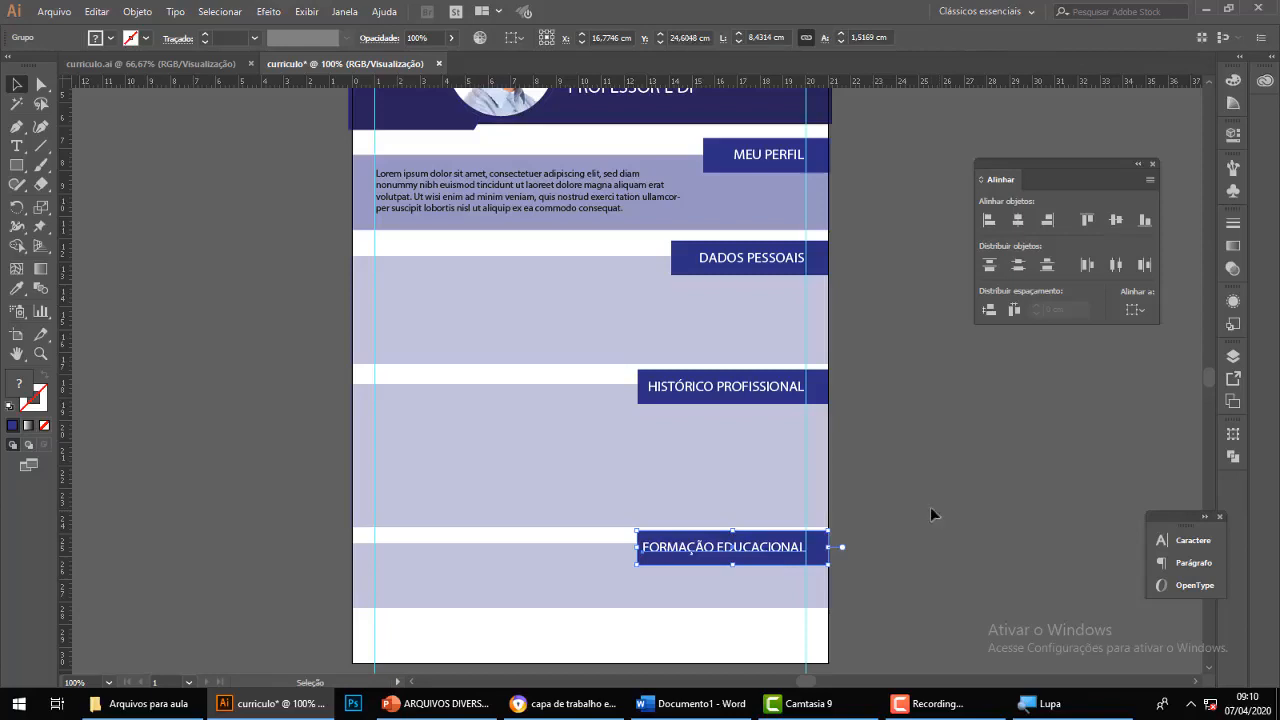
{"action": "scroll", "coordinate": [925, 520], "scroll_direction": "down", "scroll_amount": 3}
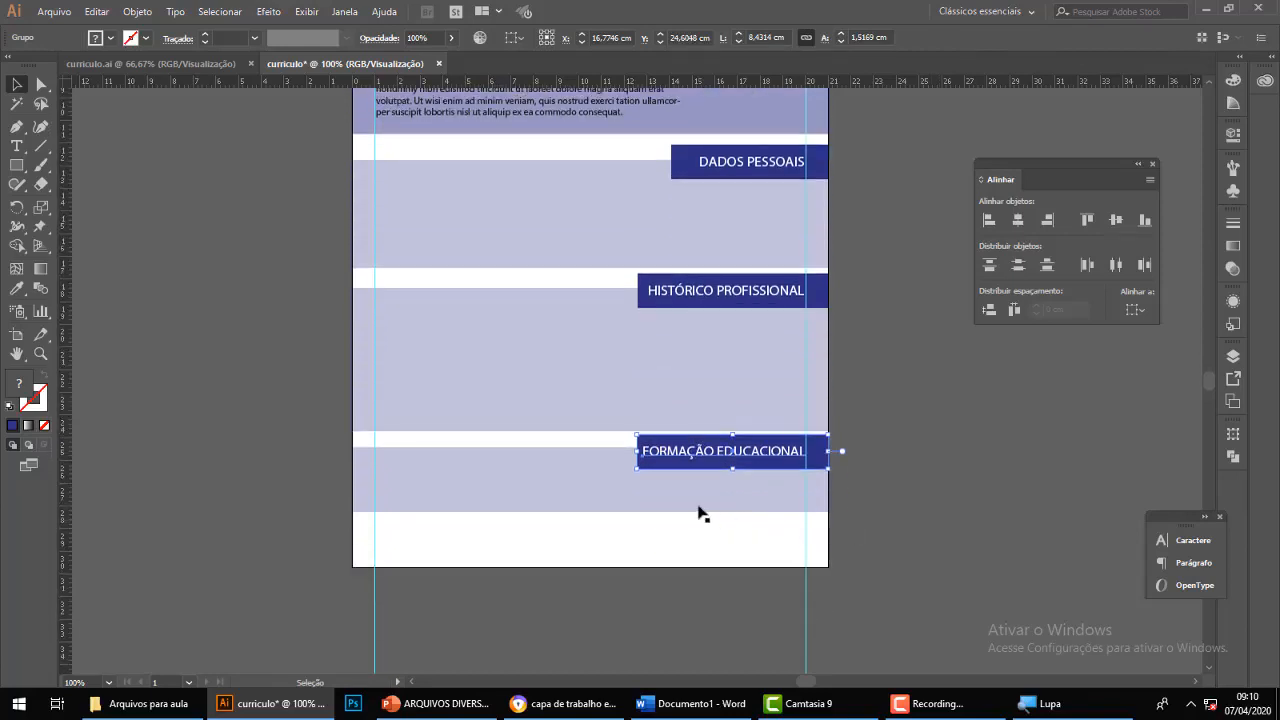
{"action": "left_click", "coordinate": [961, 499]}
Nudge the light background band of the FORMAÇÃO EDUCACIONAL section down four steps to widen the white gap above it.
{"action": "left_click", "coordinate": [612, 490]}
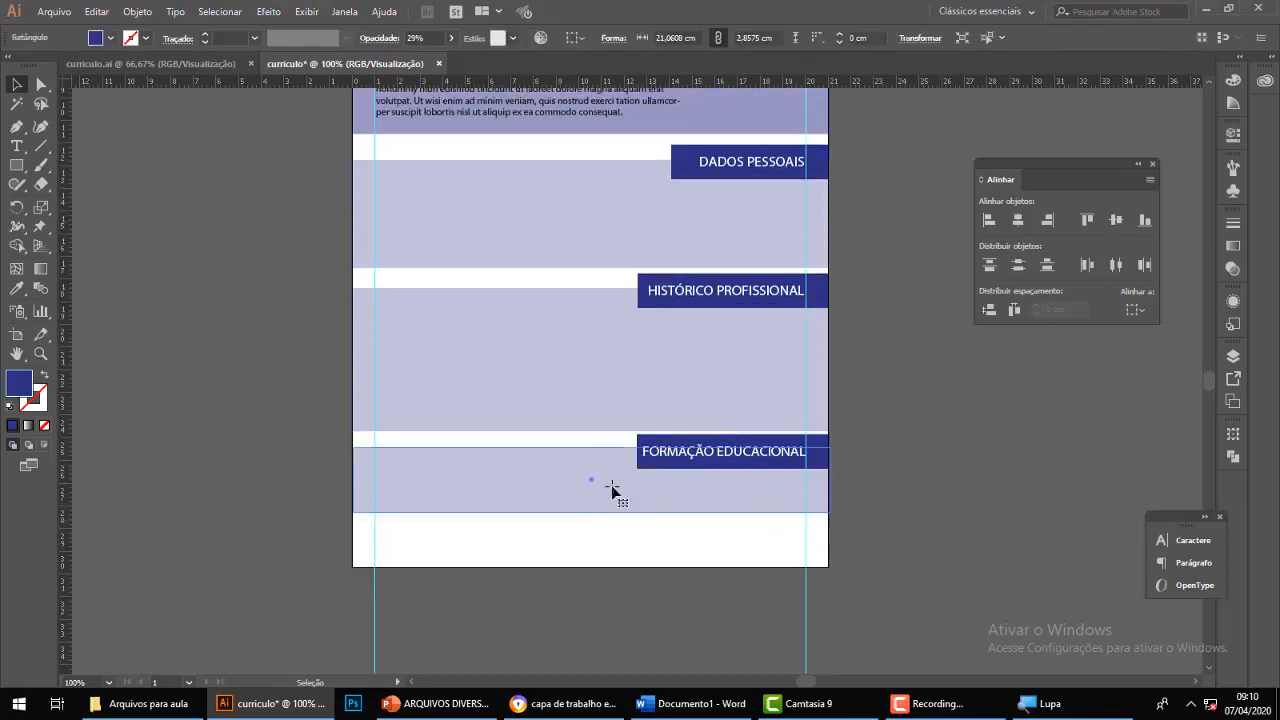
{"action": "key", "text": "Down"}
{"action": "key", "text": "Down"}
{"action": "key", "text": "Down"}
{"action": "key", "text": "Down"}
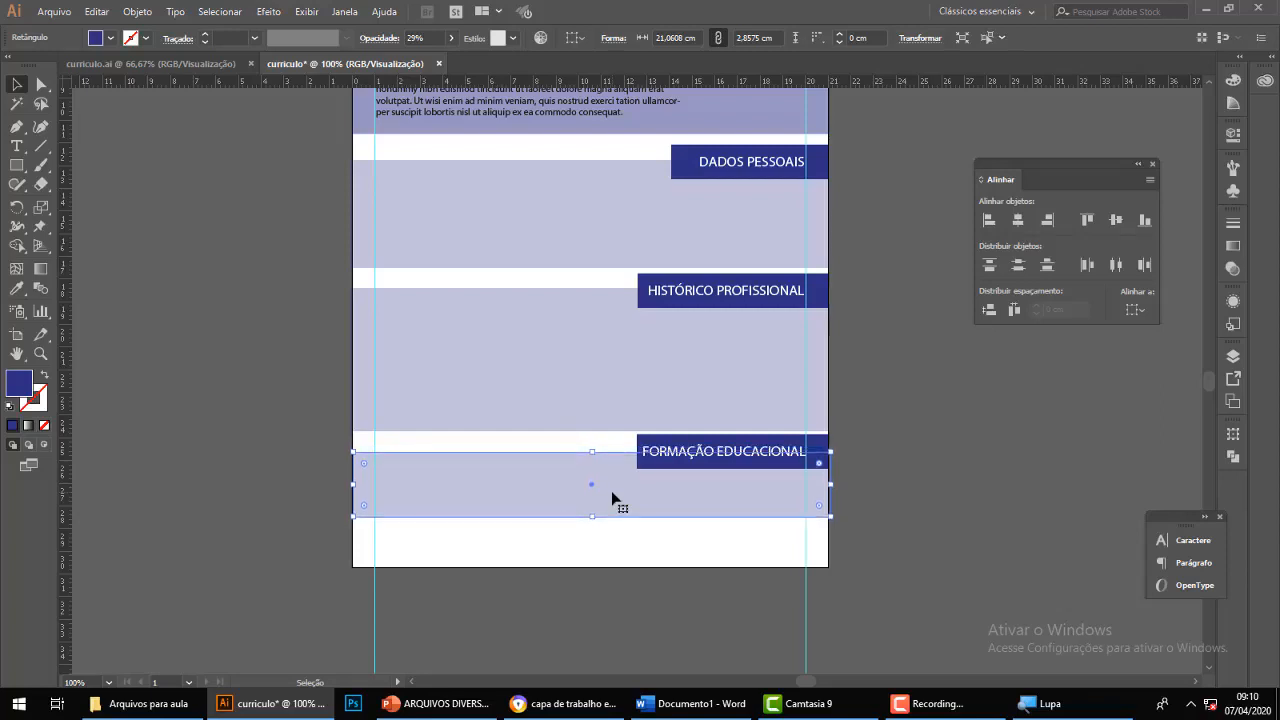
{"action": "left_click", "coordinate": [892, 446]}
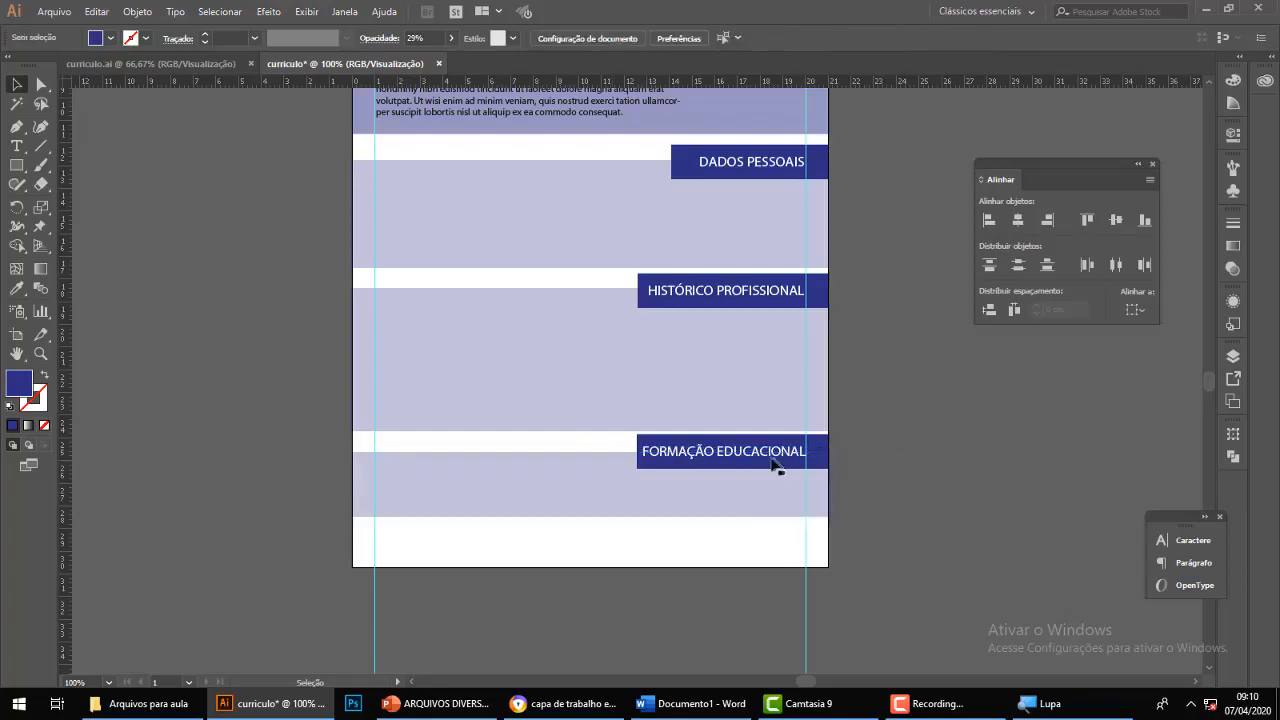
Nudge the FORMAÇÃO EDUCACIONAL label group down to a Y position of about 24.68 cm, over its band's top edge.
{"action": "left_click", "coordinate": [772, 463]}
{"action": "key", "text": "Down"}
{"action": "key", "text": "Down"}
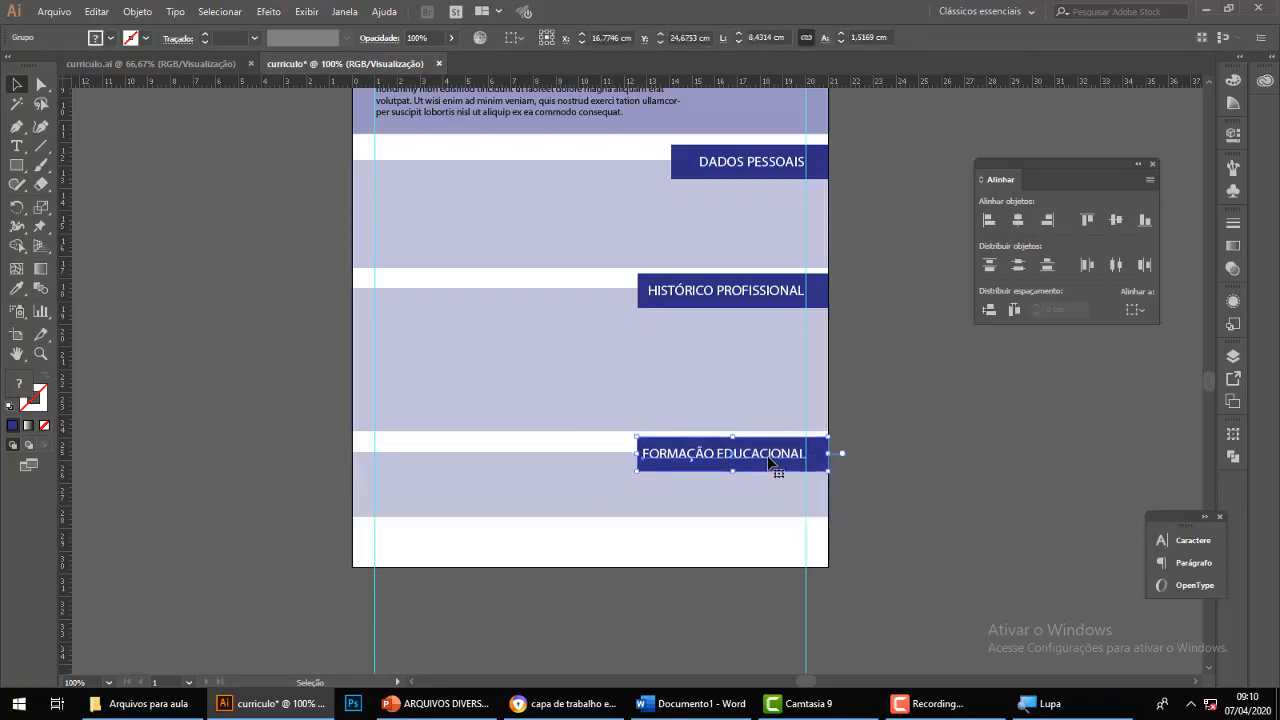
{"action": "left_click", "coordinate": [925, 416]}
{"action": "scroll", "coordinate": [944, 395], "scroll_direction": "up", "scroll_amount": 2}
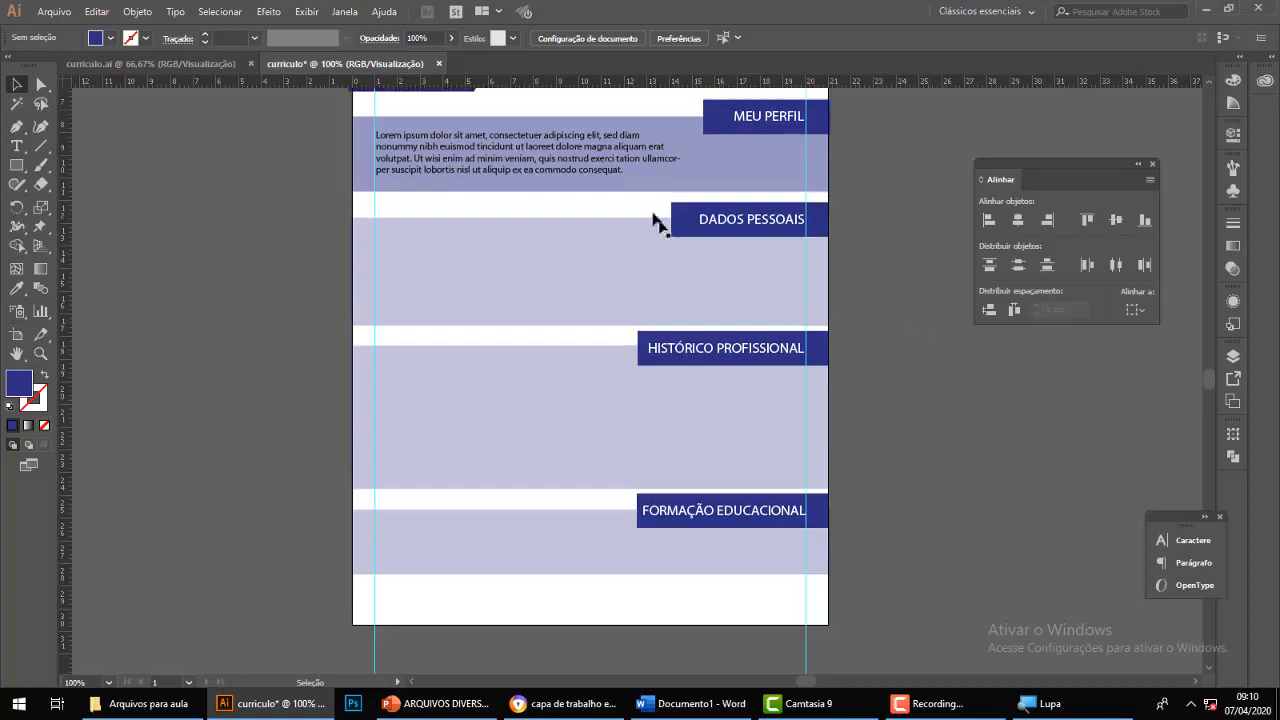
{"action": "left_click", "coordinate": [589, 256]}
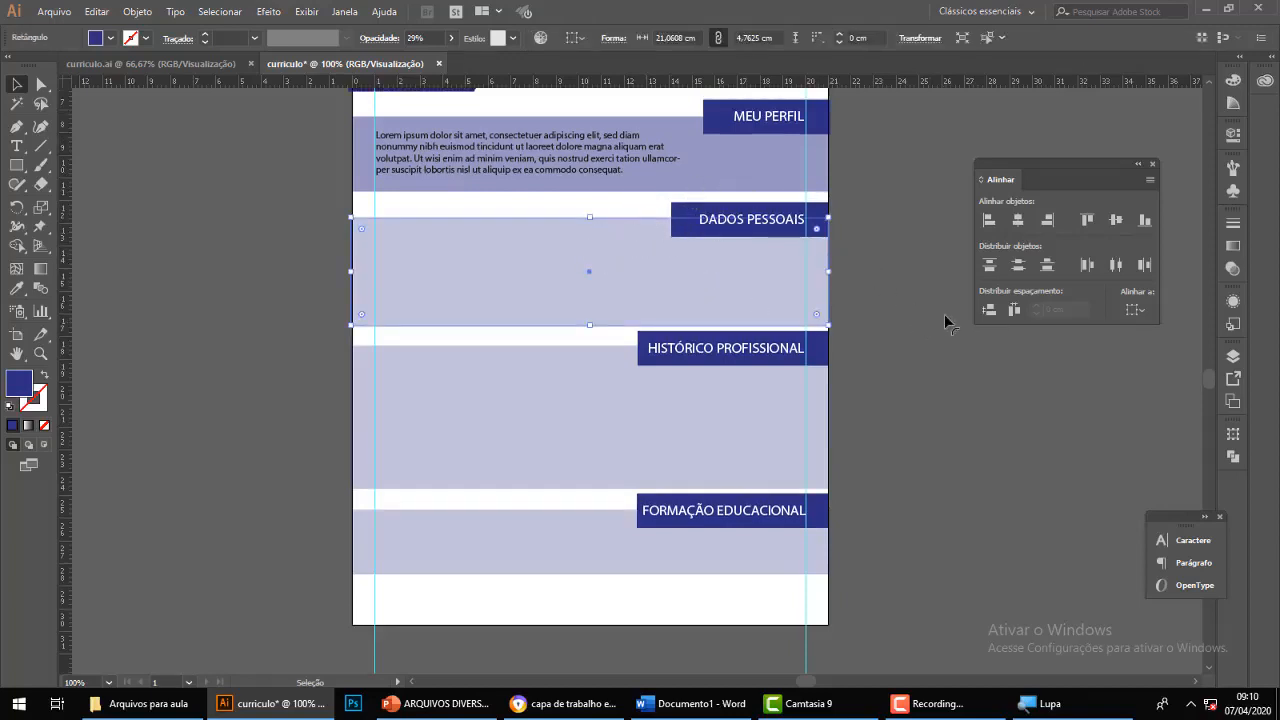
{"action": "left_click", "coordinate": [944, 316]}
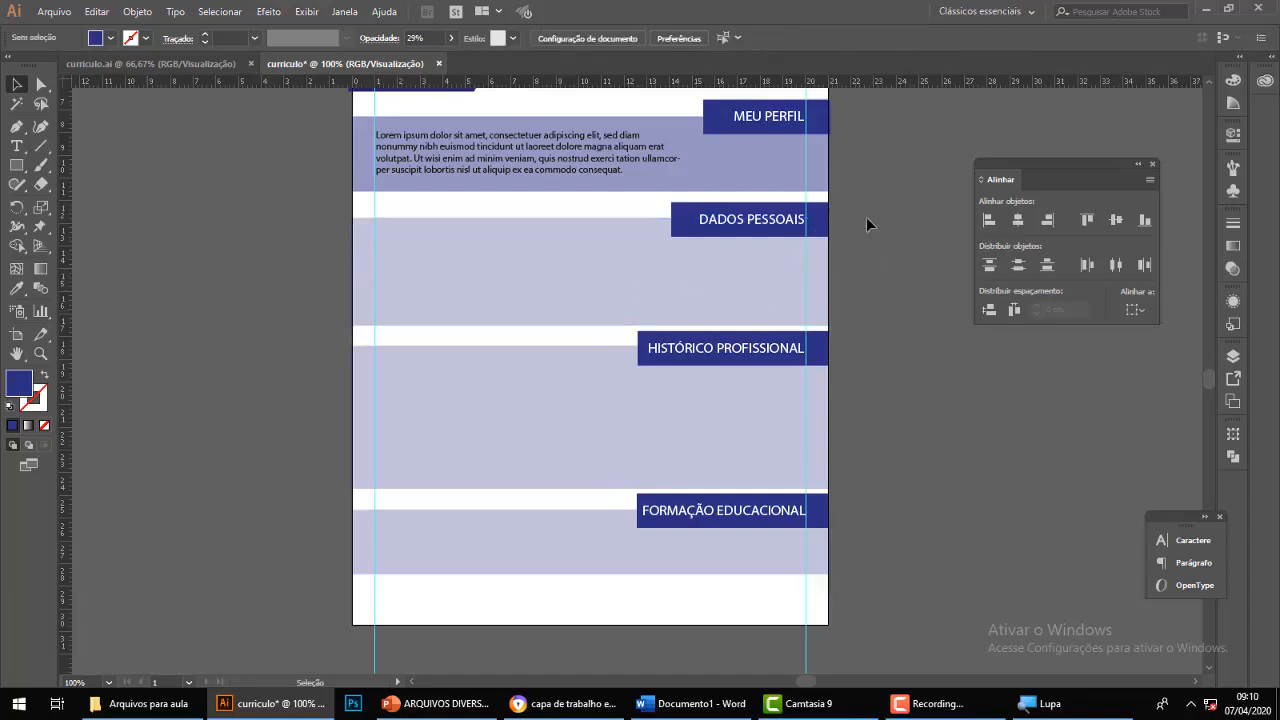
{"action": "left_click_drag", "start_coordinate": [866, 217], "coordinate": [790, 291]}
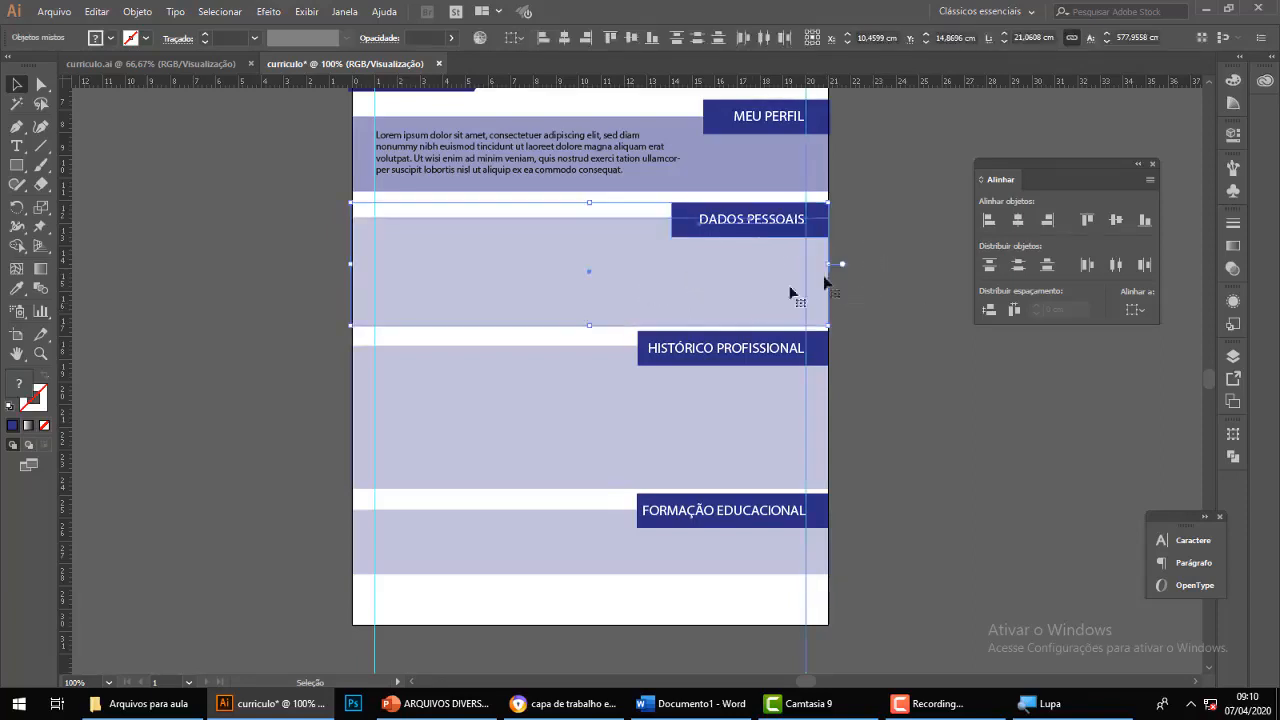
{"action": "left_click", "coordinate": [923, 263]}
Select the DADOS PESSOAIS label group with its background band and nudge both up to a Y position of about 13.65 cm.
{"action": "left_click", "coordinate": [742, 221]}
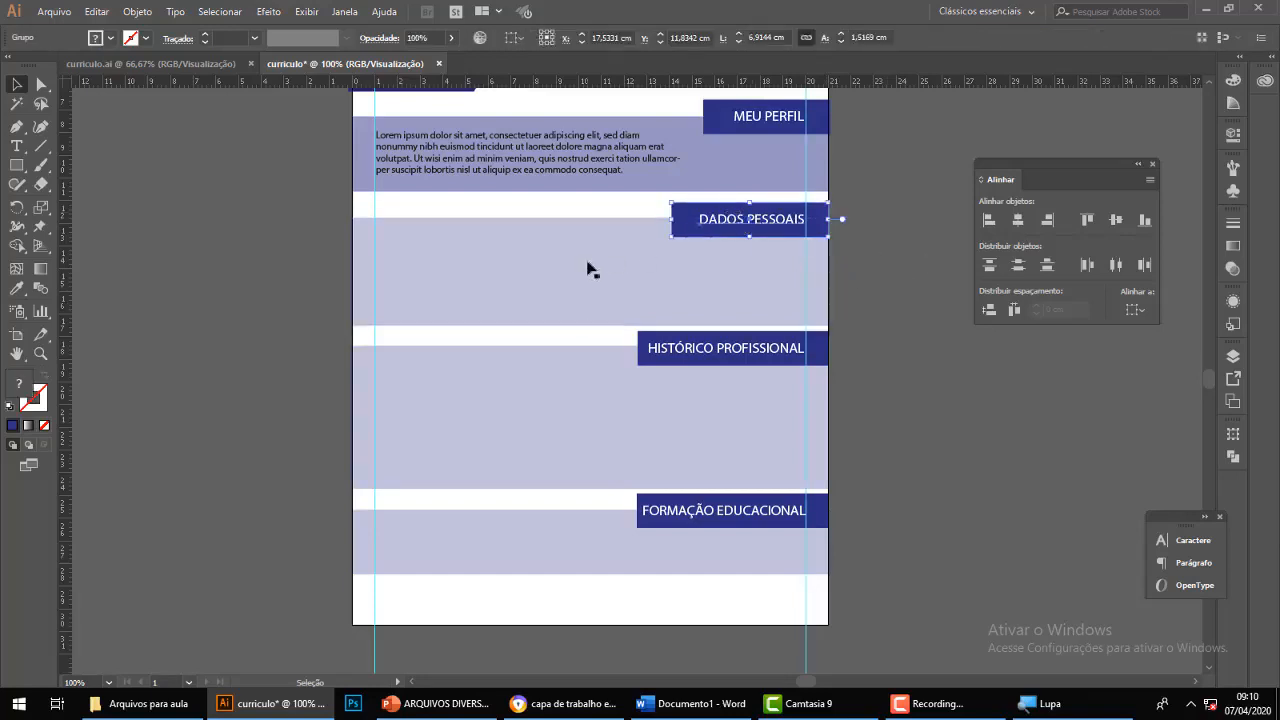
{"action": "left_click", "coordinate": [590, 268], "text": "shift"}
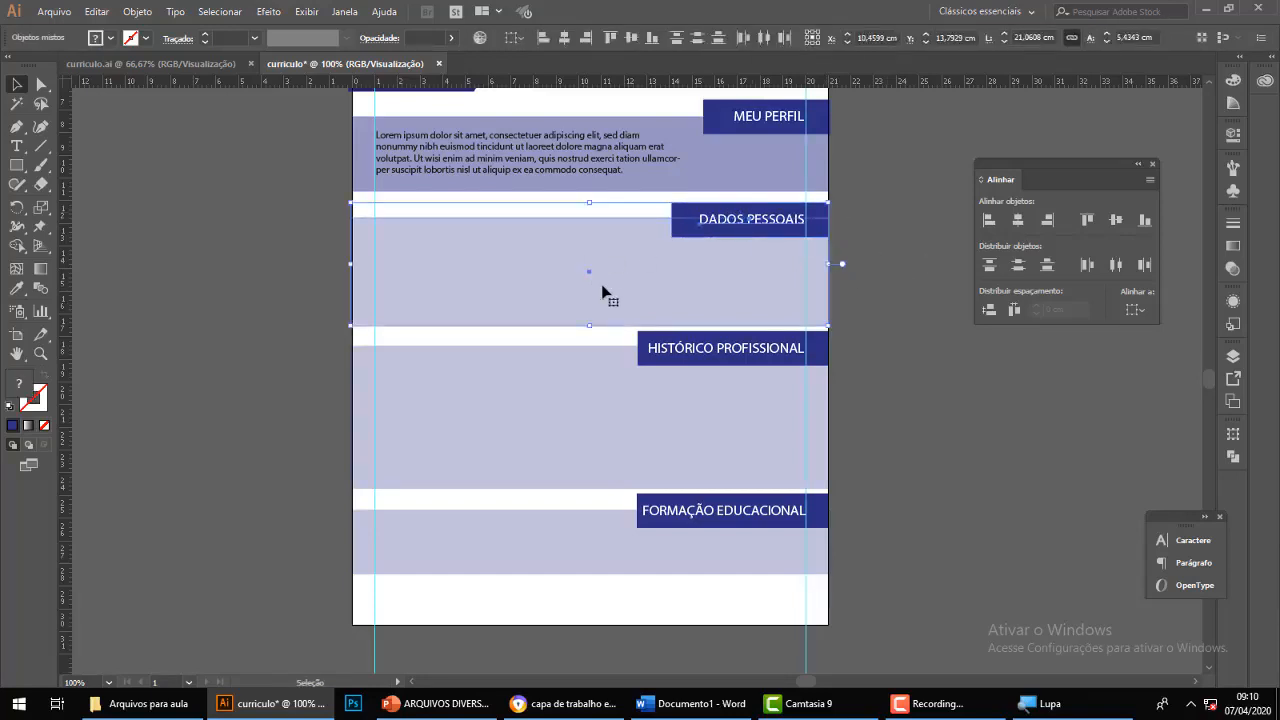
{"action": "key", "text": "Up"}
{"action": "key", "text": "Up"}
{"action": "key", "text": "Up"}
{"action": "key", "text": "Up"}
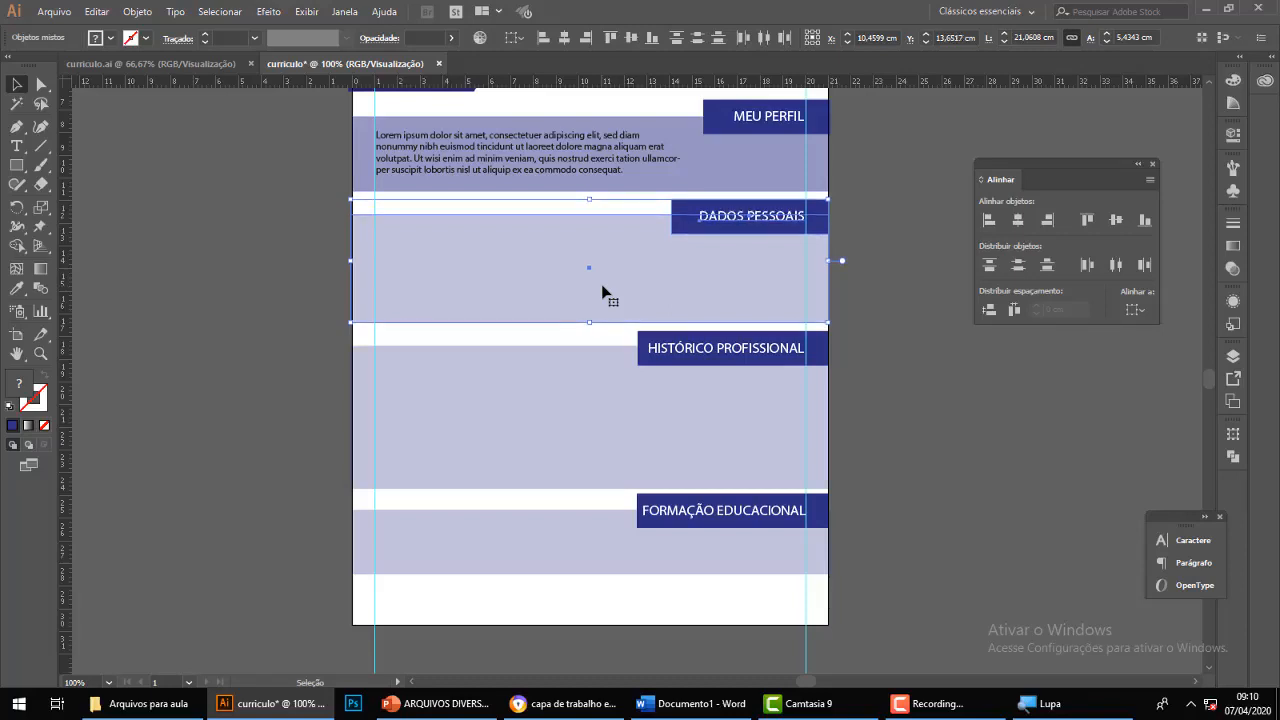
{"action": "scroll", "coordinate": [906, 310], "scroll_direction": "up", "scroll_amount": 1}
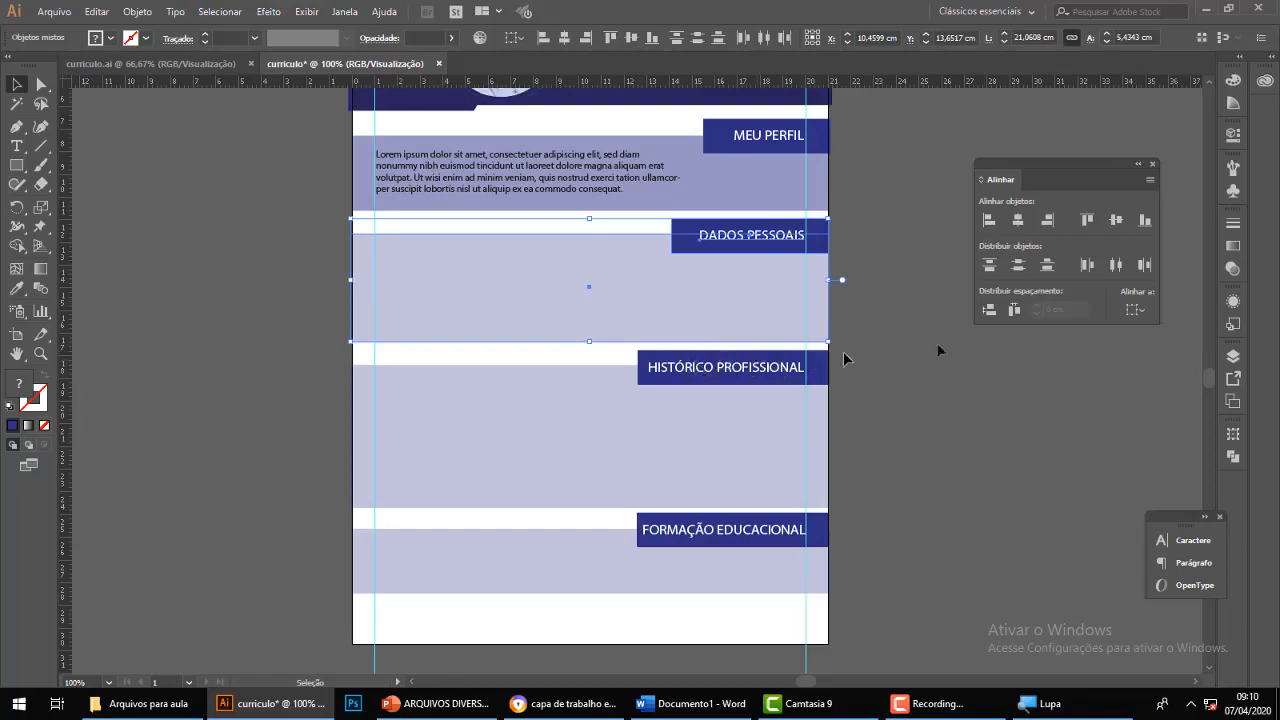
{"action": "left_click", "coordinate": [969, 353]}
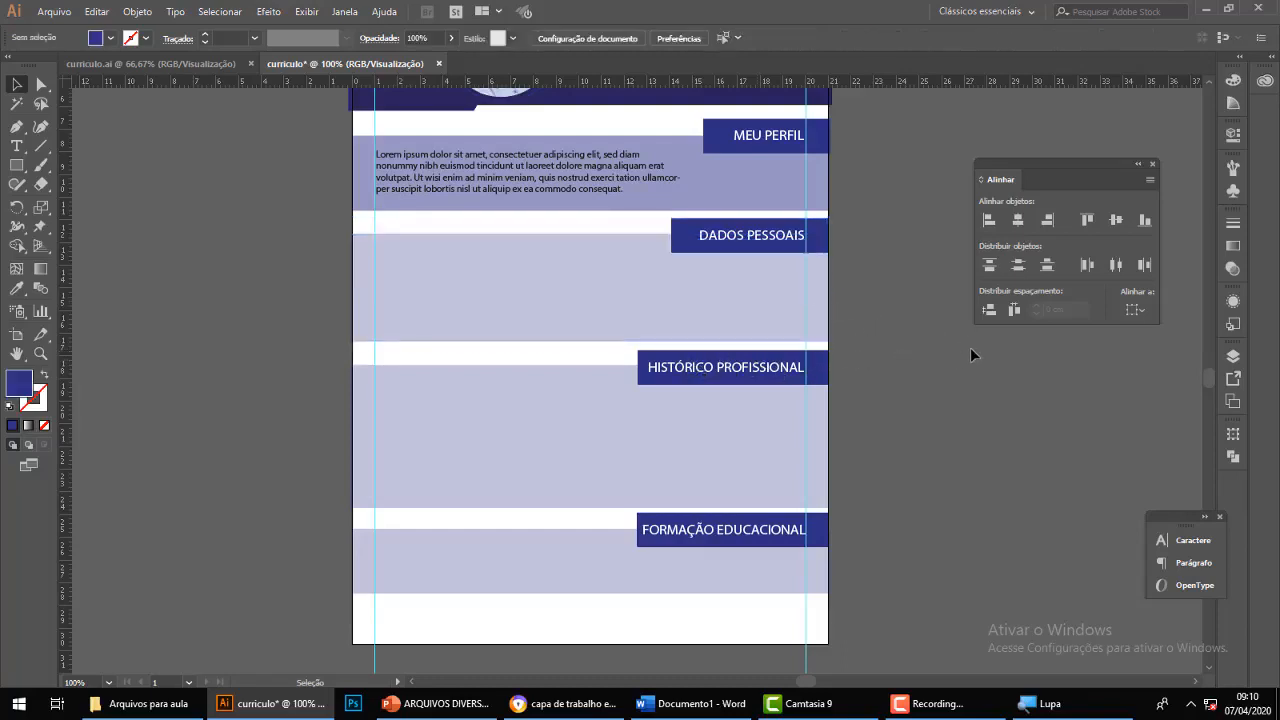
Copy the three bulleted lorem ipsum lines from the Dados pessoais section of the curriculo.ai document.
{"action": "scroll", "coordinate": [955, 340], "scroll_direction": "down", "scroll_amount": 2}
{"action": "scroll", "coordinate": [952, 360], "scroll_direction": "up", "scroll_amount": 1}
{"action": "scroll", "coordinate": [950, 370], "scroll_direction": "down", "scroll_amount": 2}
{"action": "scroll", "coordinate": [914, 457], "scroll_direction": "down", "scroll_amount": 1}
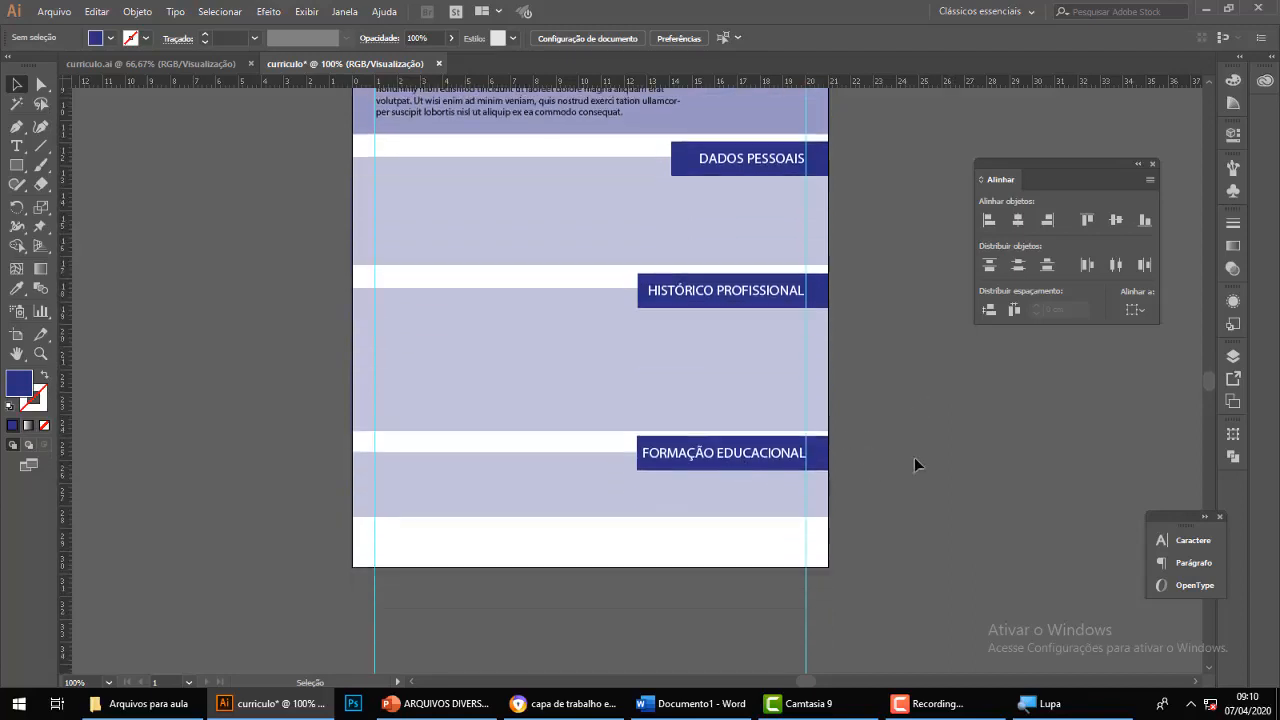
{"action": "scroll", "coordinate": [914, 452], "scroll_direction": "up", "scroll_amount": 4}
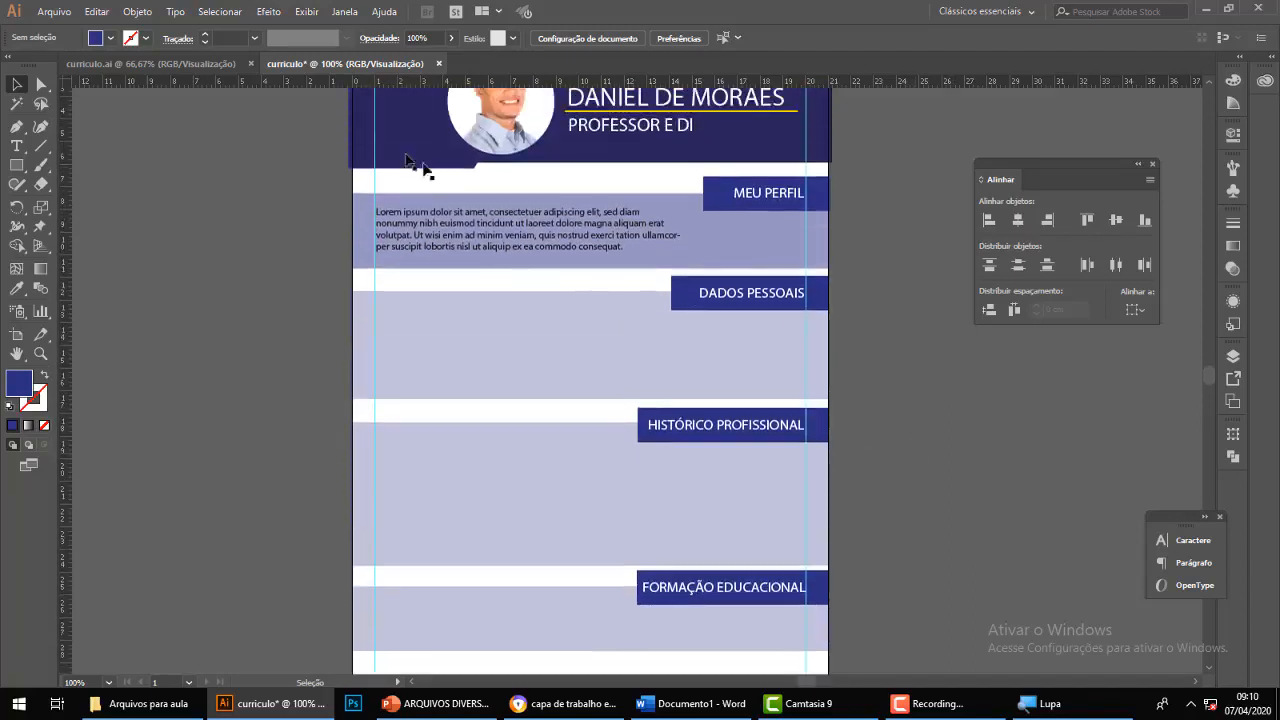
{"action": "left_click", "coordinate": [150, 63]}
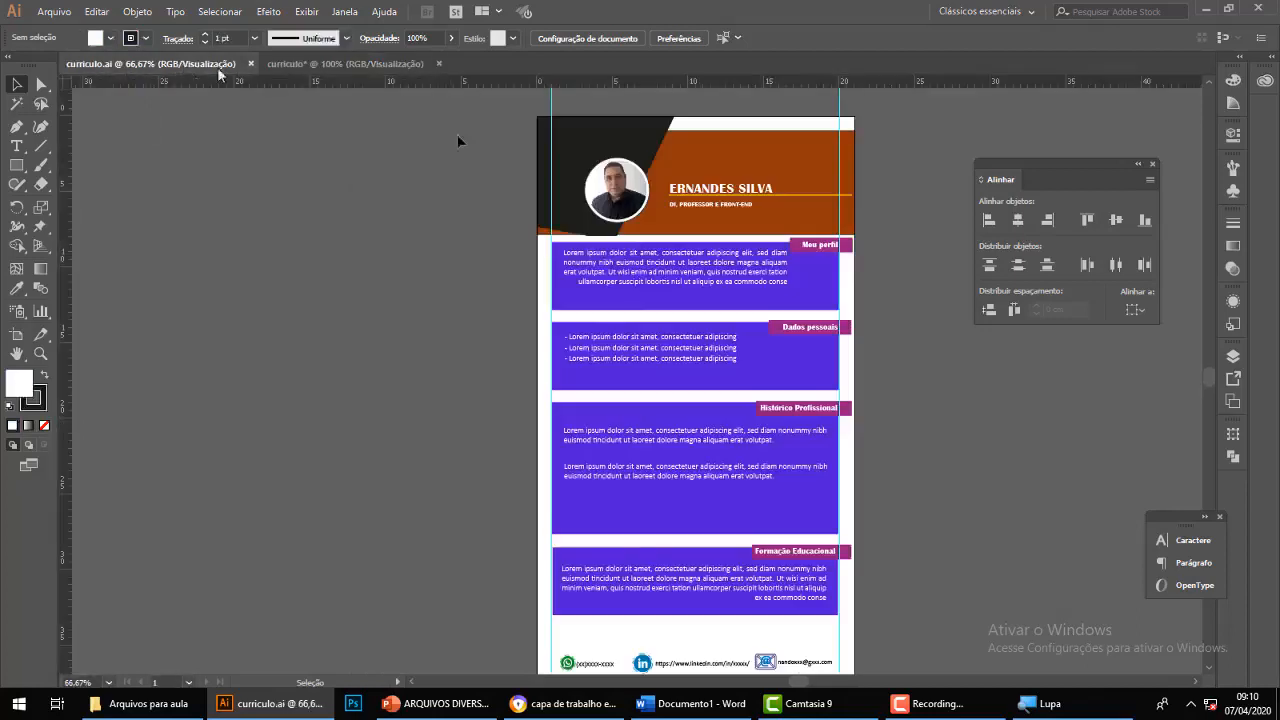
{"action": "left_click", "coordinate": [616, 349]}
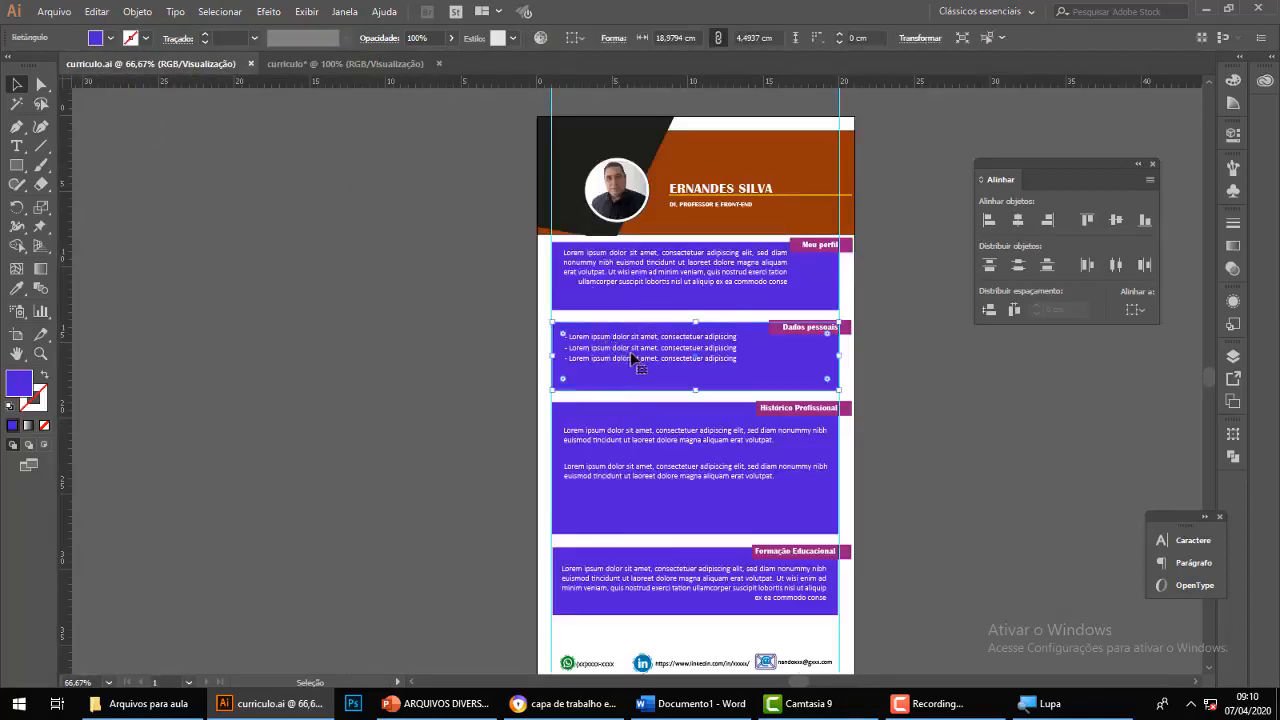
{"action": "left_click", "coordinate": [636, 360]}
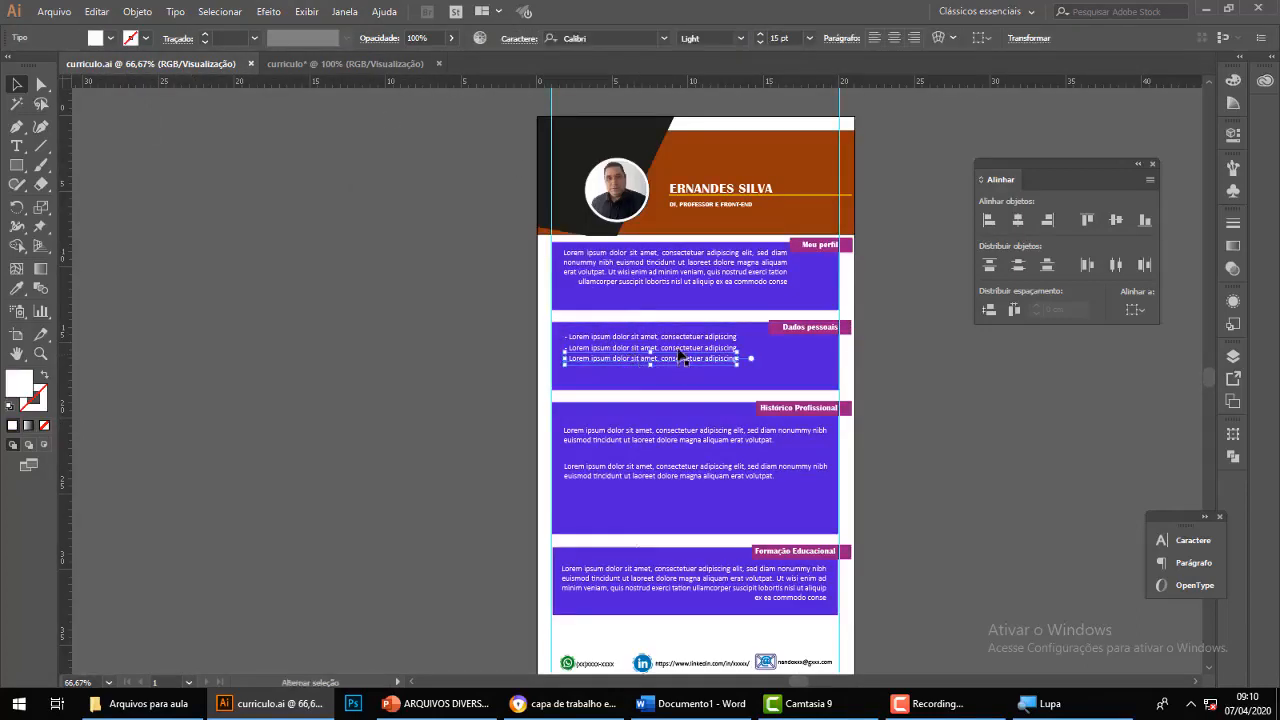
{"action": "left_click", "coordinate": [683, 348], "text": "shift"}
{"action": "left_click", "coordinate": [676, 339], "text": "shift"}
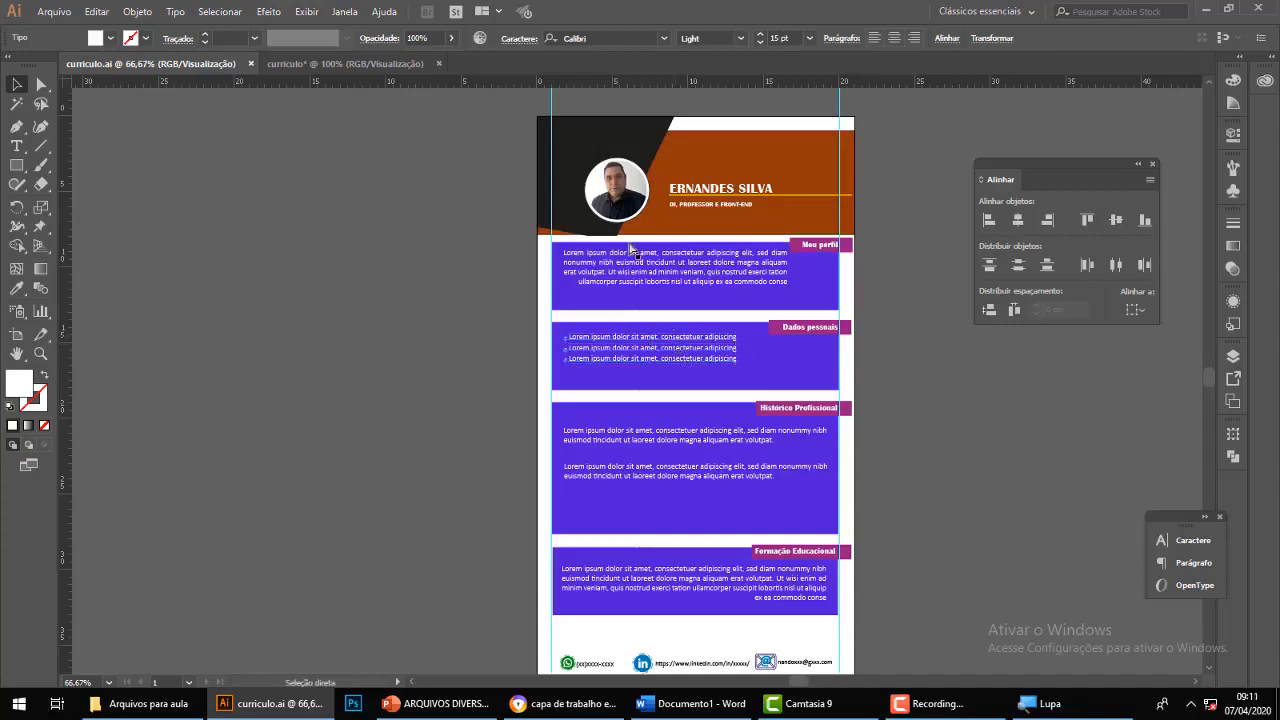
Paste the three bulleted lines into the new résumé and place them in the DADOS PESSOAIS band, starting at the left margin guide.
{"action": "left_click", "coordinate": [357, 63]}
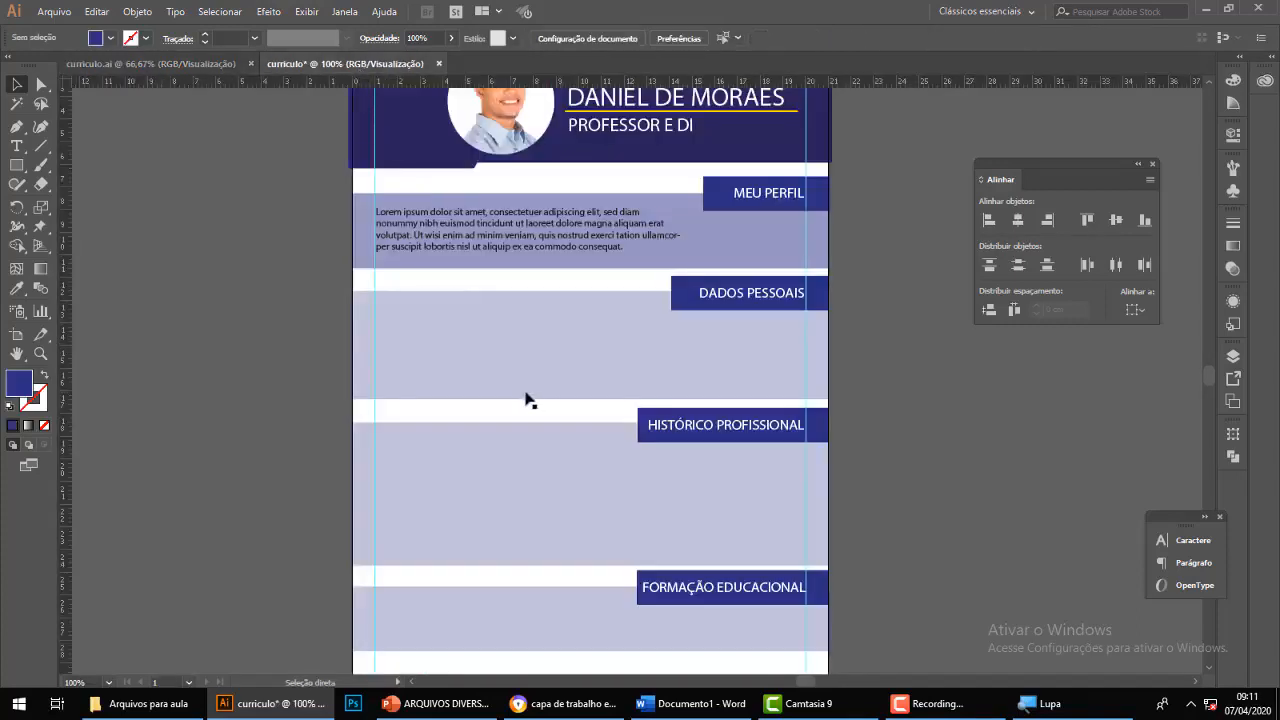
{"action": "type", "text": "Lorem ipsum dolor sit amet, consectetuer adipiscing Lorem ipsum dolor sit amet, consectetuer adipiscing Lorem ipsum dolor sit amet, consectetuer adipiscing"}
{"action": "left_click_drag", "start_coordinate": [591, 380], "coordinate": [463, 341]}
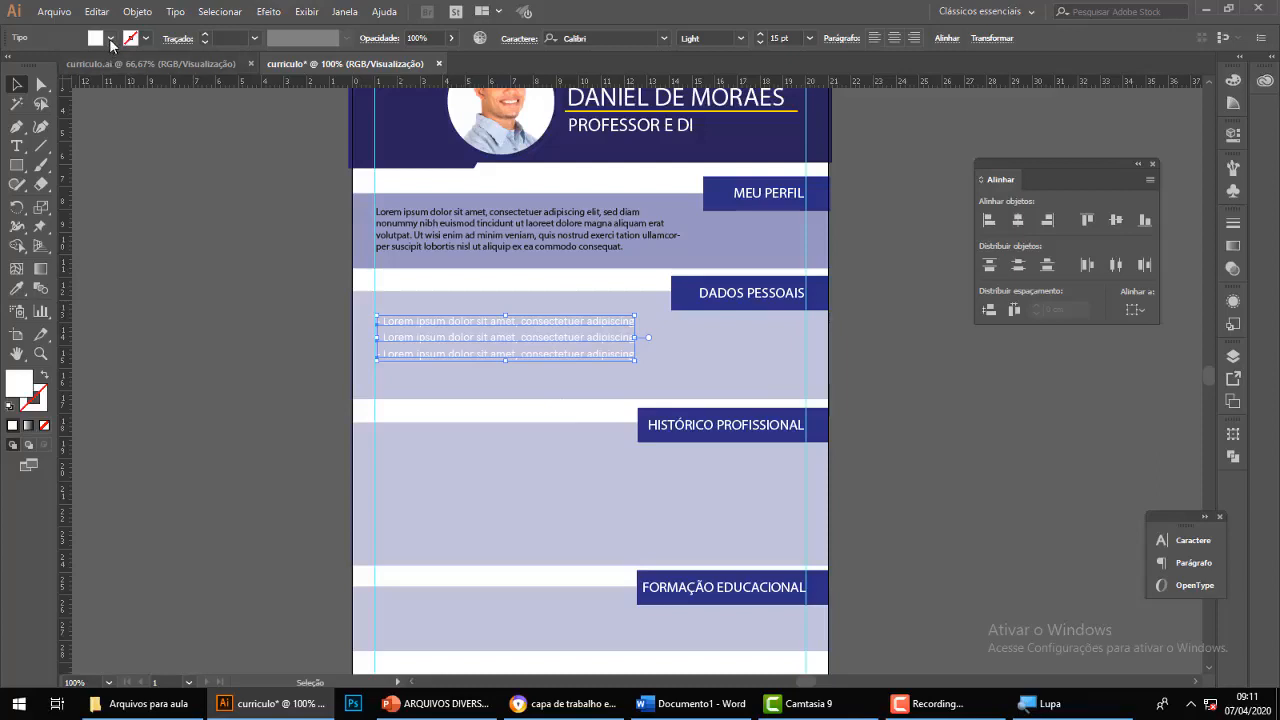
Change the fill of the three pasted DADOS PESSOAIS lines to black.
{"action": "left_click", "coordinate": [111, 40]}
{"action": "left_click", "coordinate": [44, 65]}
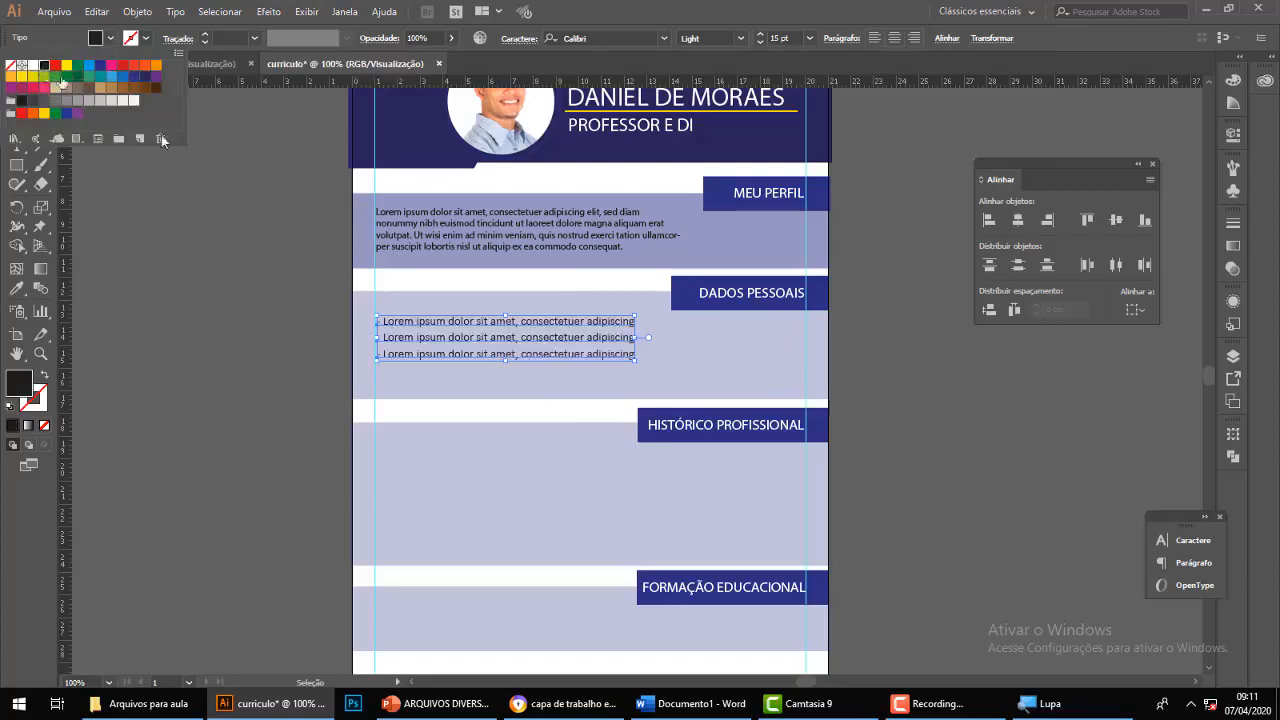
{"action": "left_click", "coordinate": [923, 400]}
{"action": "left_click", "coordinate": [926, 398]}
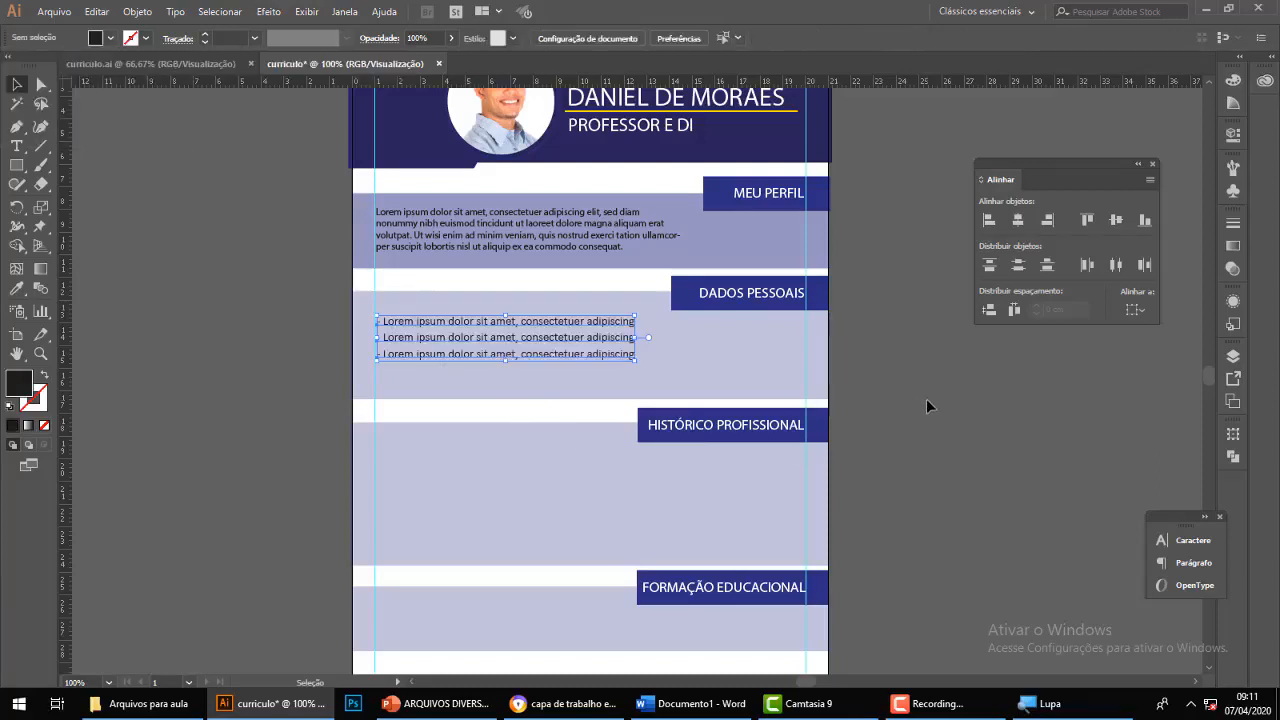
{"action": "left_click", "coordinate": [587, 349]}
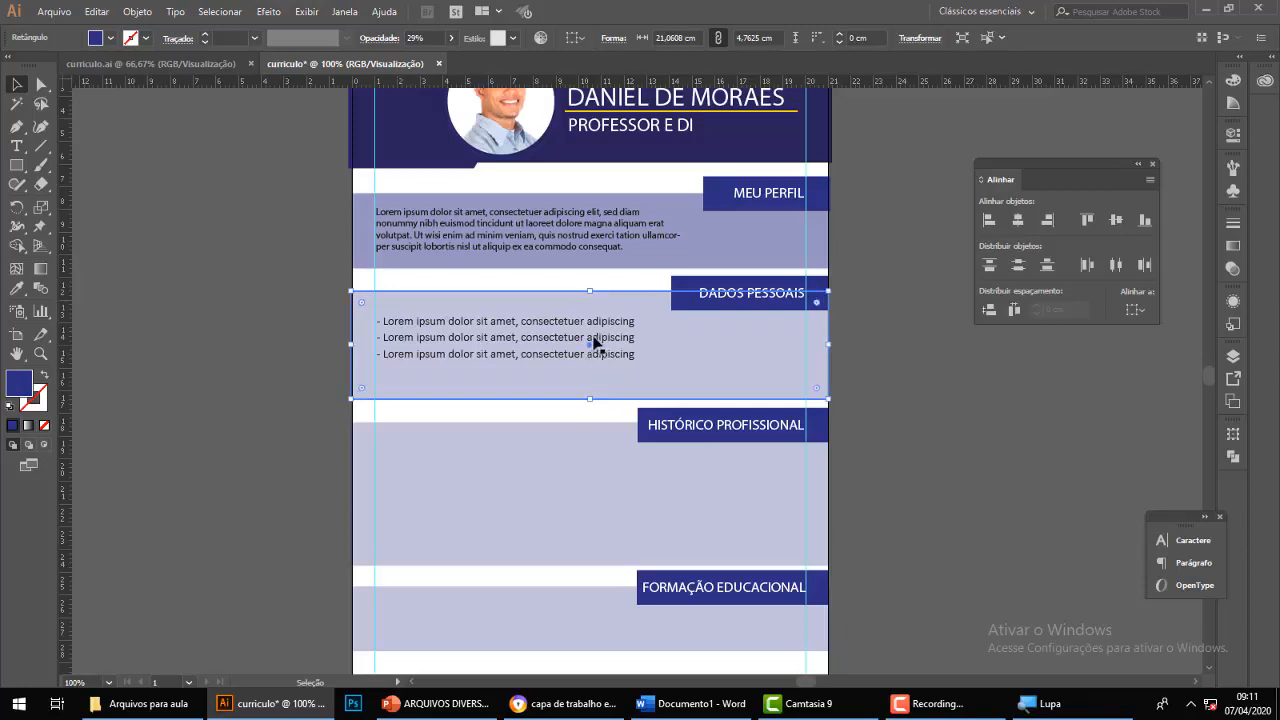
{"action": "left_click", "coordinate": [594, 343]}
{"action": "left_click", "coordinate": [920, 347]}
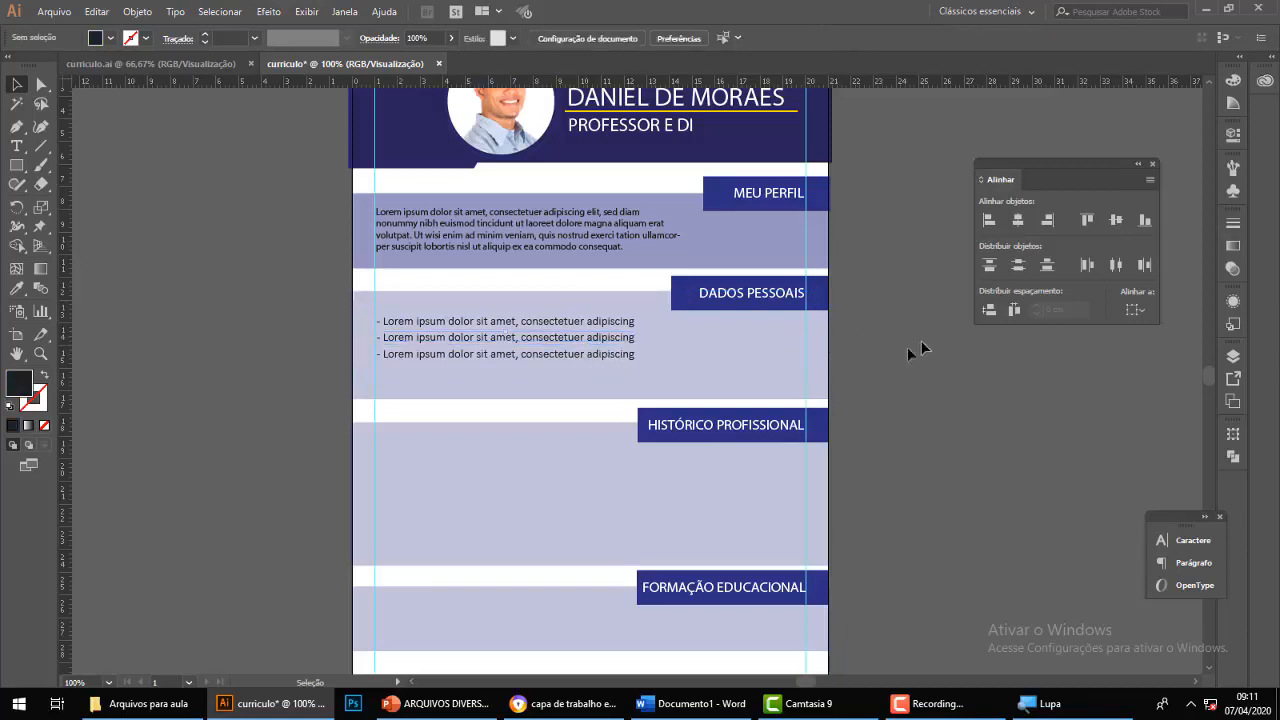
{"action": "left_click", "coordinate": [667, 378]}
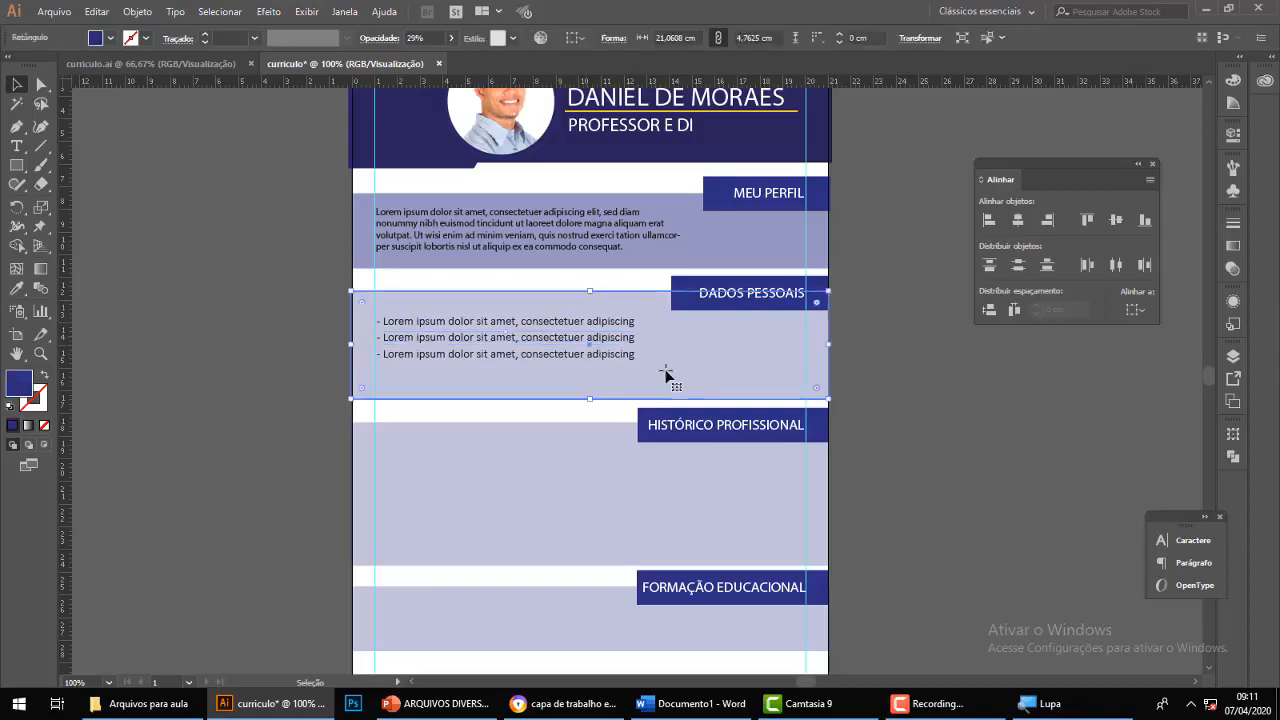
{"action": "left_click", "coordinate": [915, 345]}
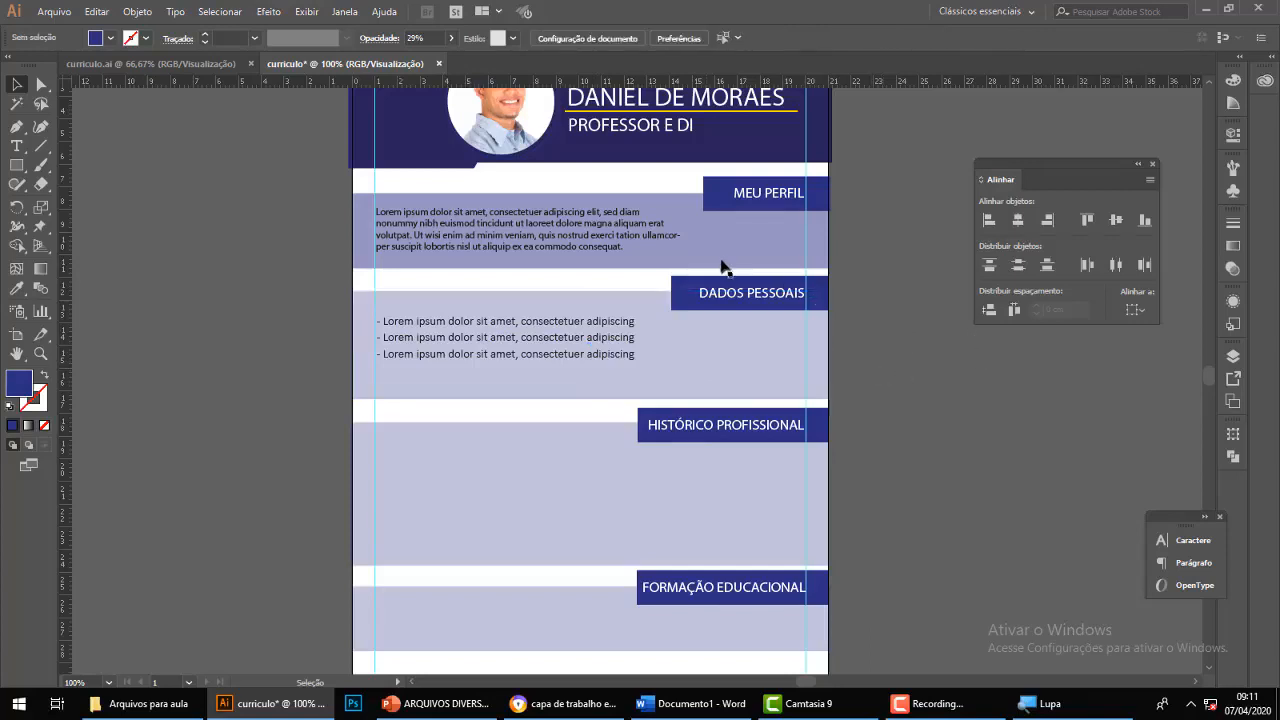
{"action": "left_click", "coordinate": [722, 266]}
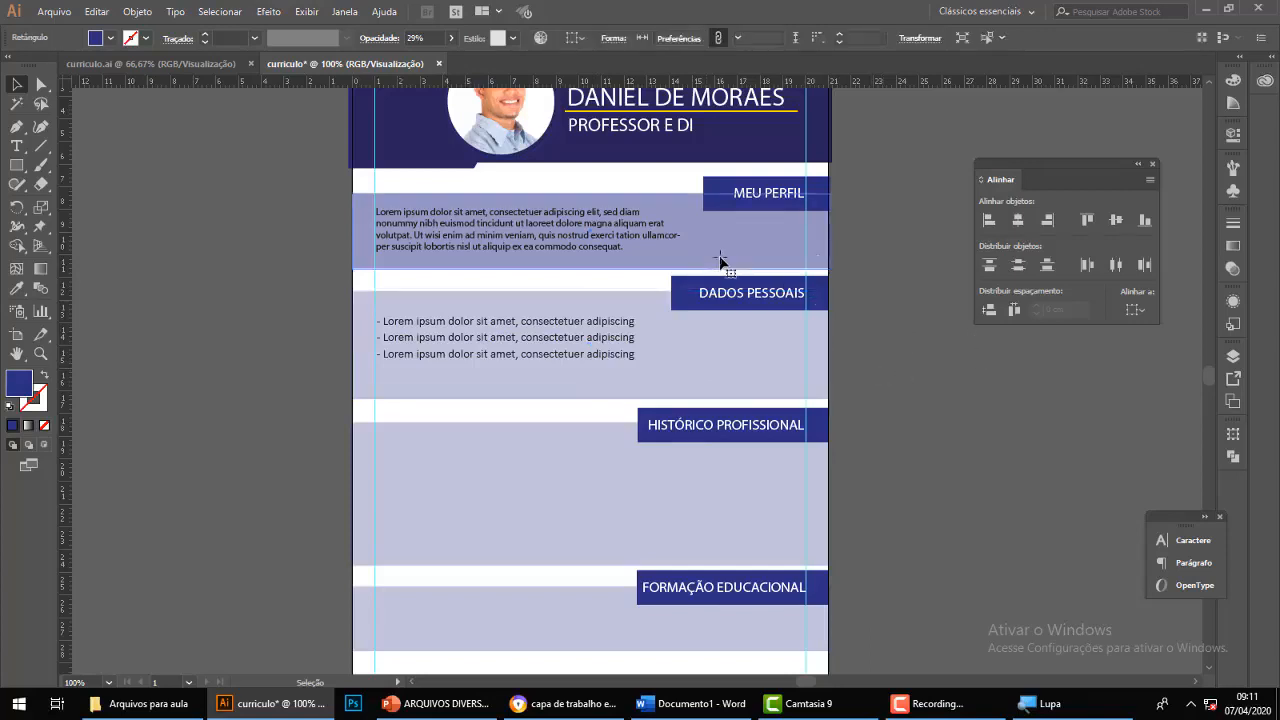
Set the opacity of the DADOS PESSOAIS background band to 70%.
{"action": "left_click", "coordinate": [712, 376]}
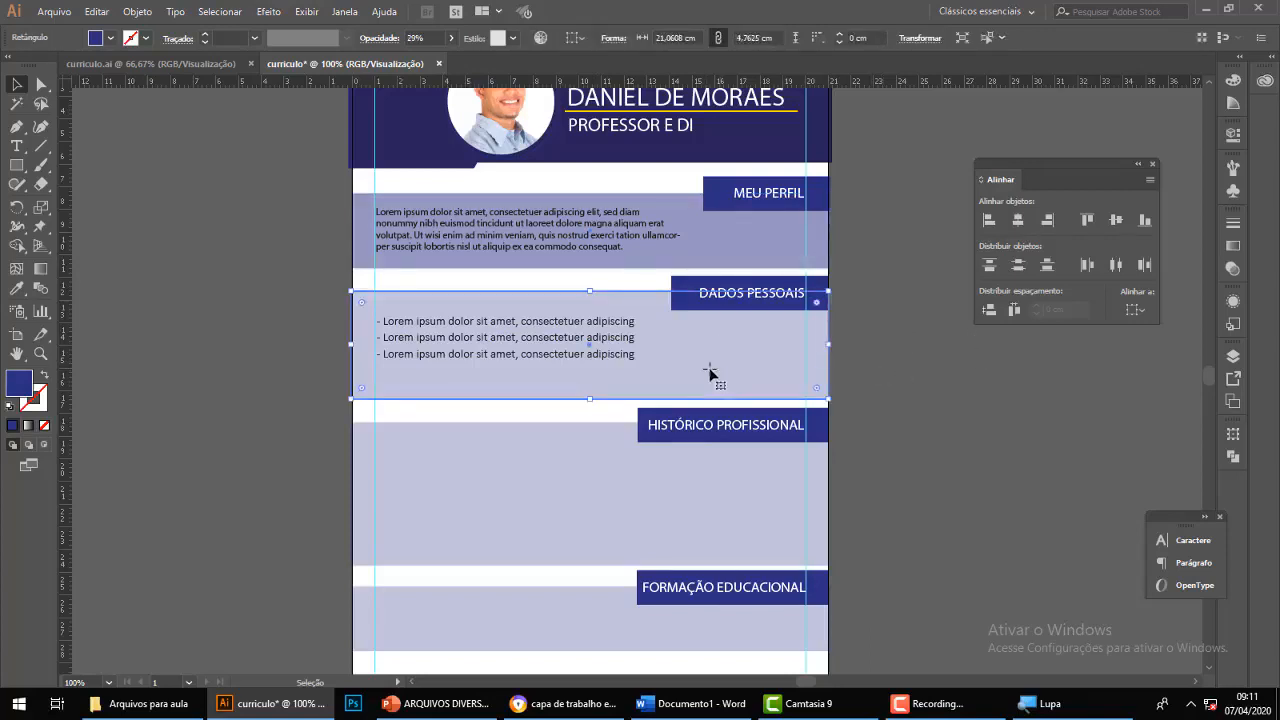
{"action": "left_click", "coordinate": [430, 41]}
{"action": "type", "text": "3"}
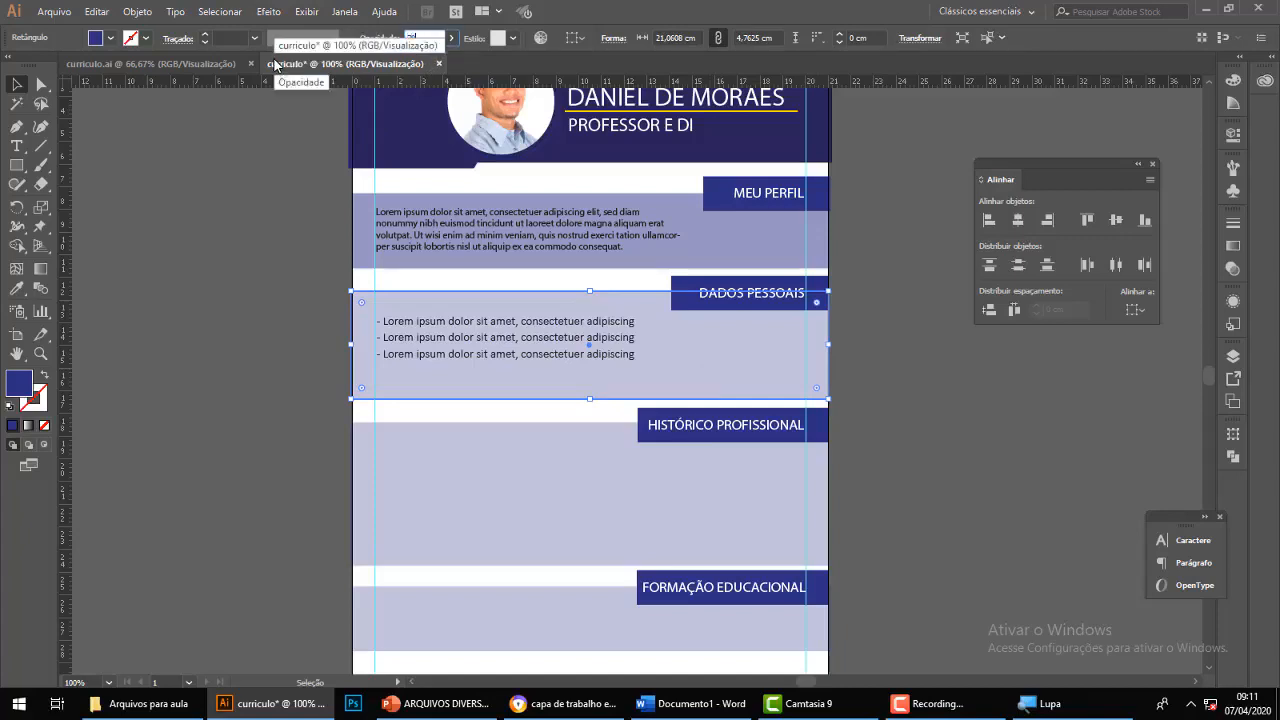
{"action": "type", "text": "0"}
{"action": "key", "text": "Return"}
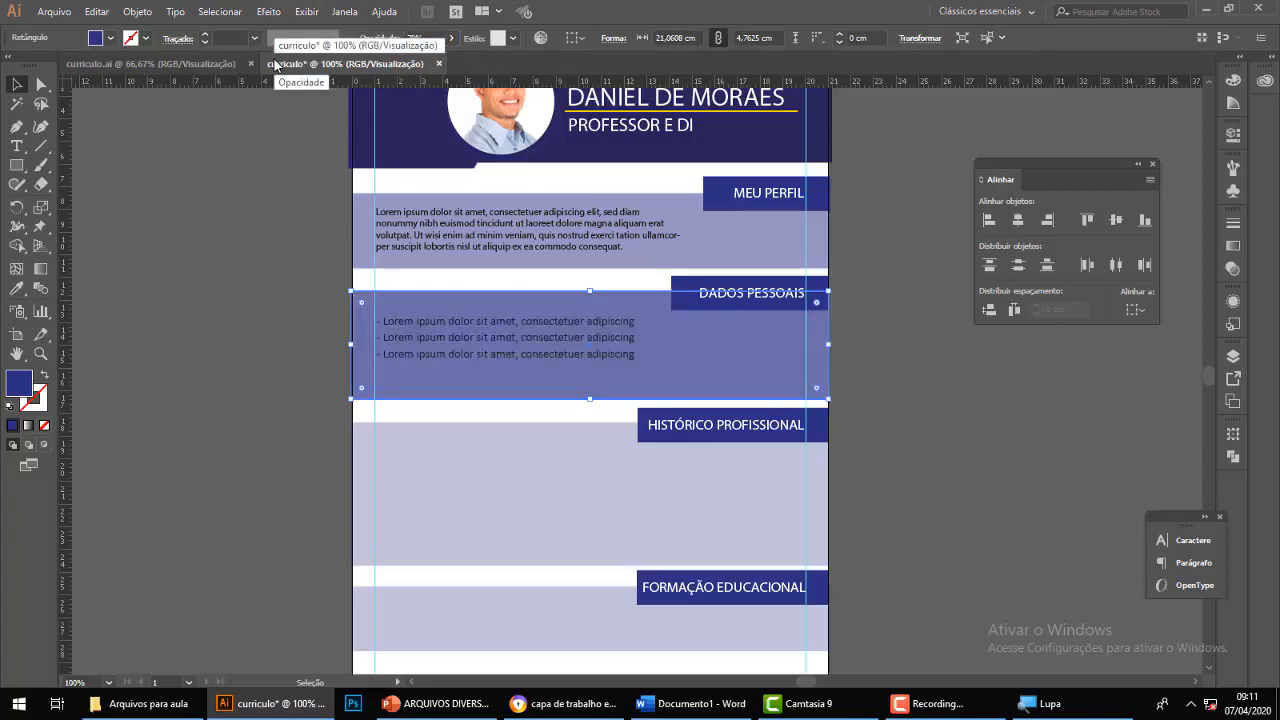
{"action": "left_click", "coordinate": [898, 354]}
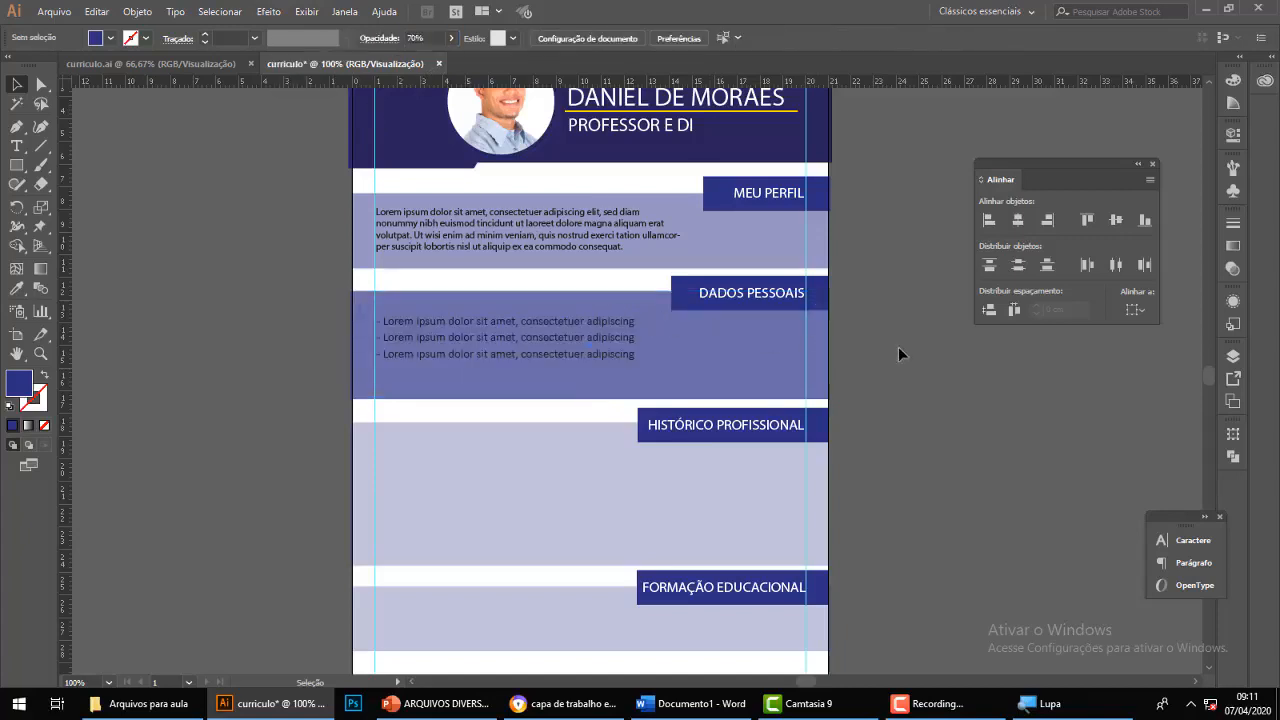
Select all three text lines in the DADOS PESSOAIS band and change their fill to white.
{"action": "left_click", "coordinate": [590, 356]}
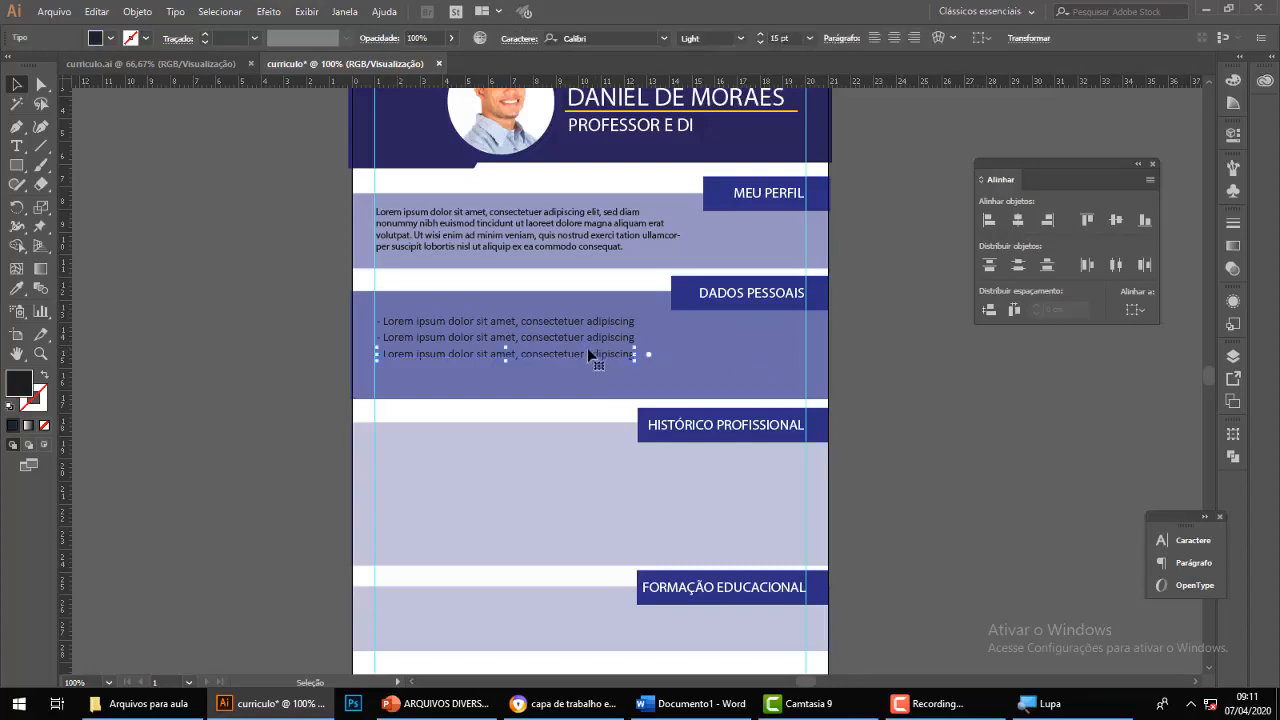
{"action": "left_click", "coordinate": [601, 341], "text": "shift"}
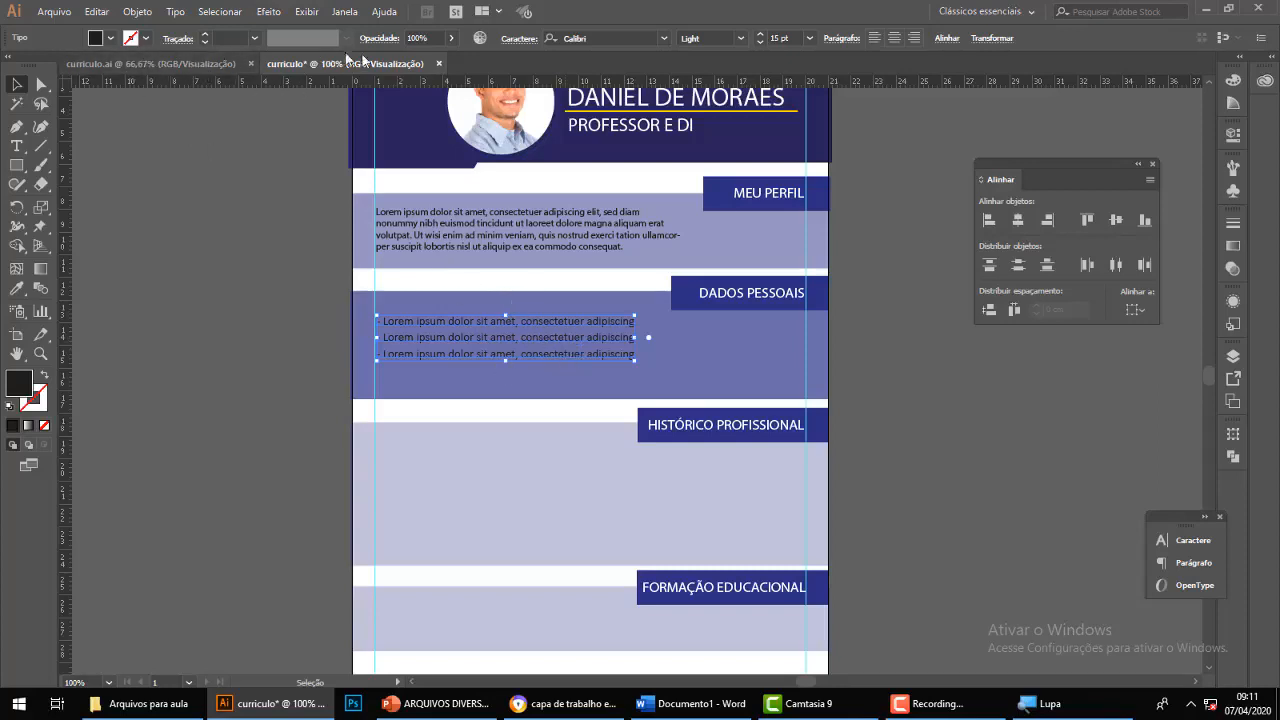
{"action": "left_click", "coordinate": [111, 39]}
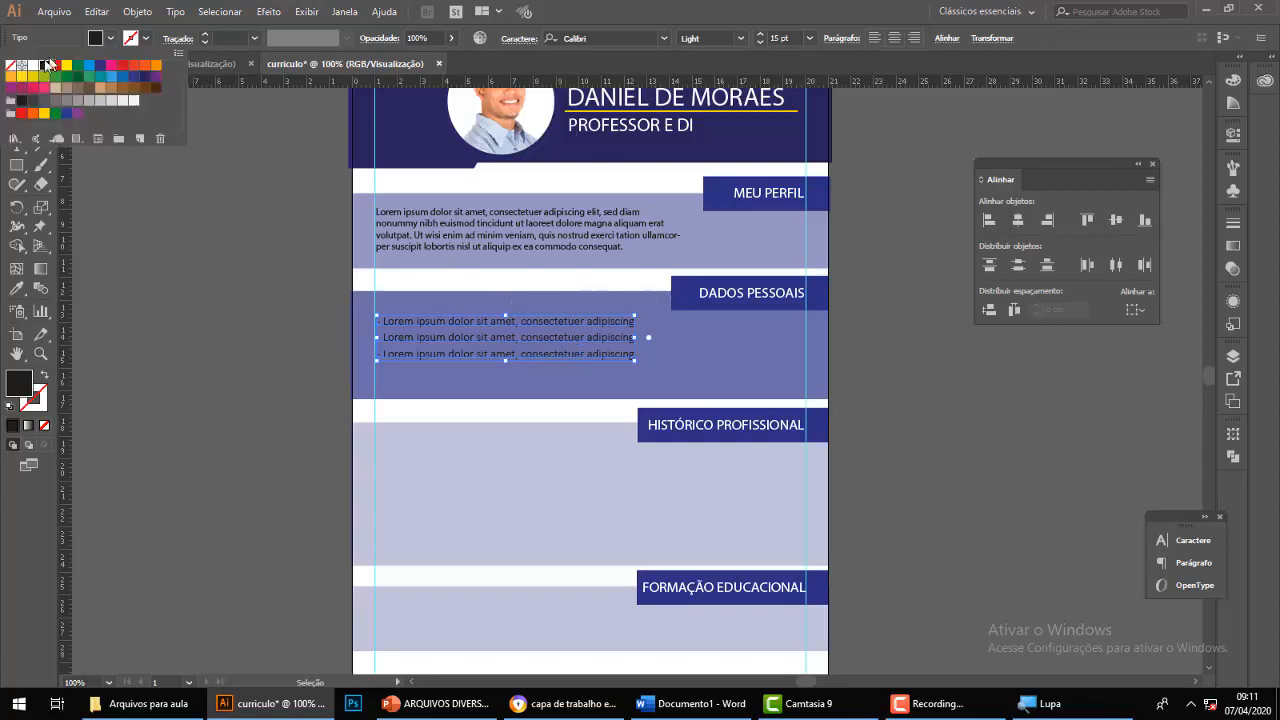
{"action": "left_click", "coordinate": [34, 66]}
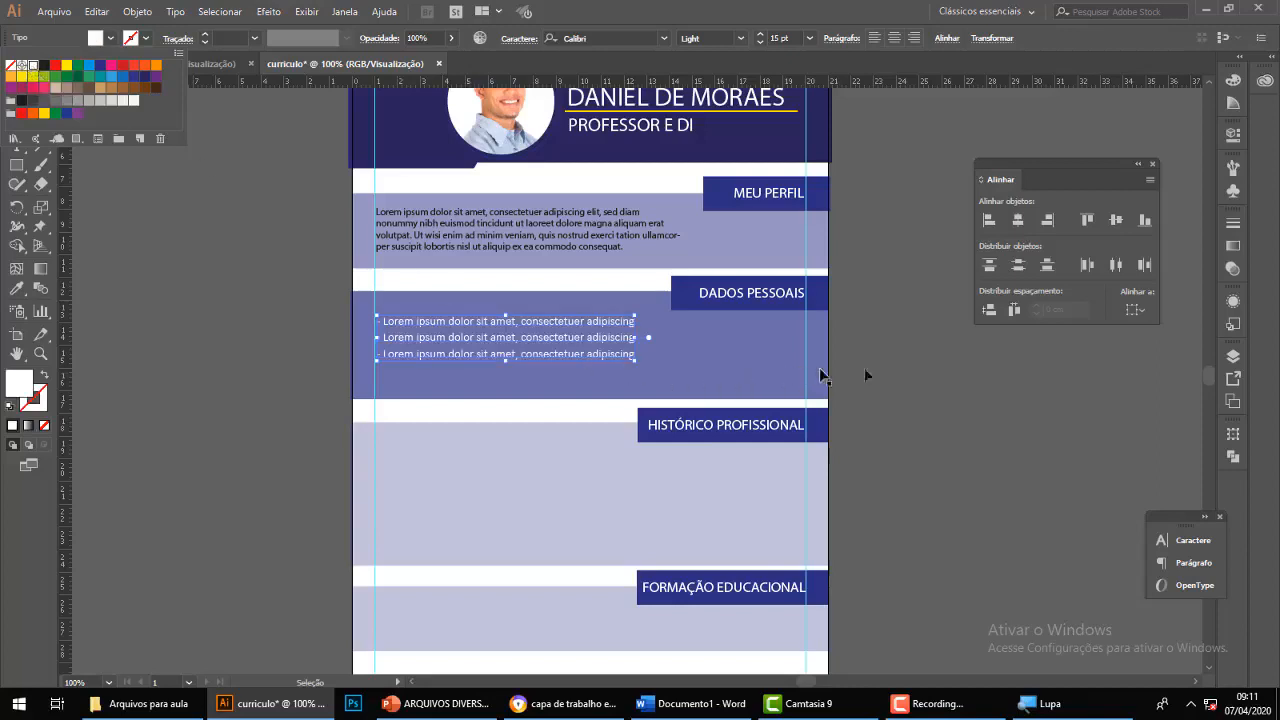
{"action": "left_click", "coordinate": [909, 366]}
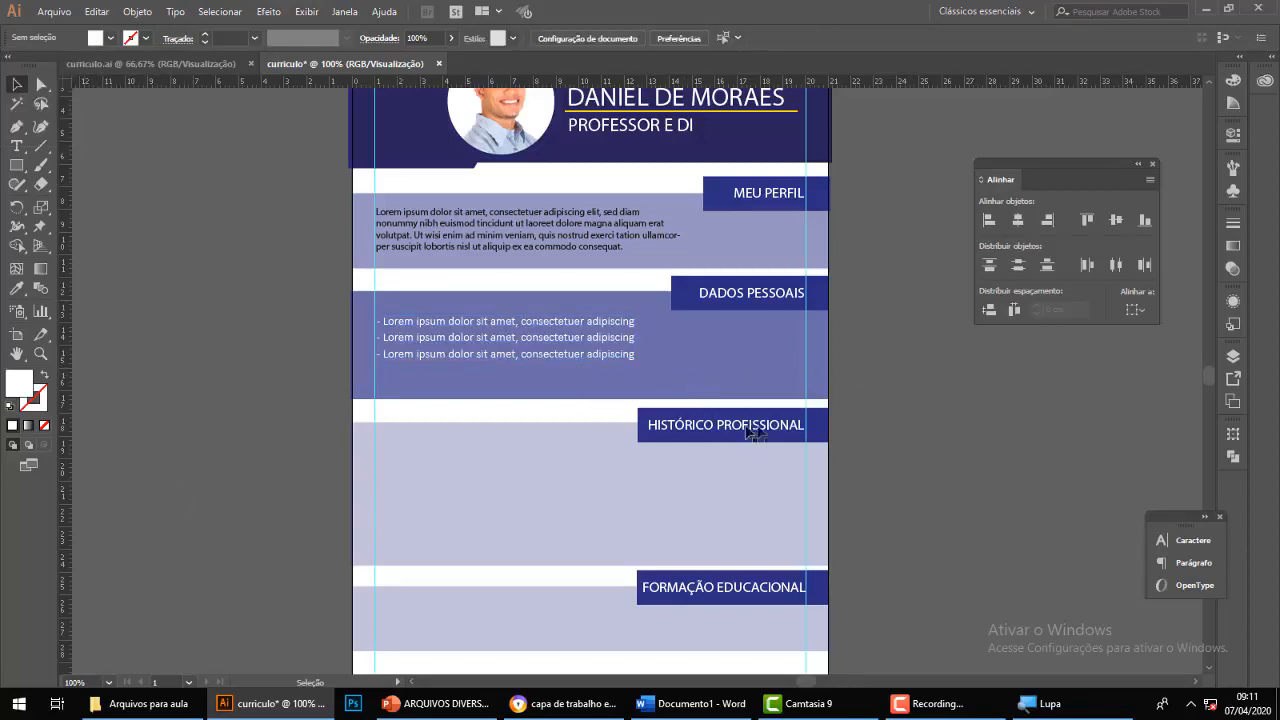
Copy the two Histórico Profissional paragraphs from curriculo.ai and place them in the new résumé's HISTÓRICO PROFISSIONAL band, starting at the left margin guide.
{"action": "scroll", "coordinate": [883, 385], "scroll_direction": "down", "scroll_amount": 1}
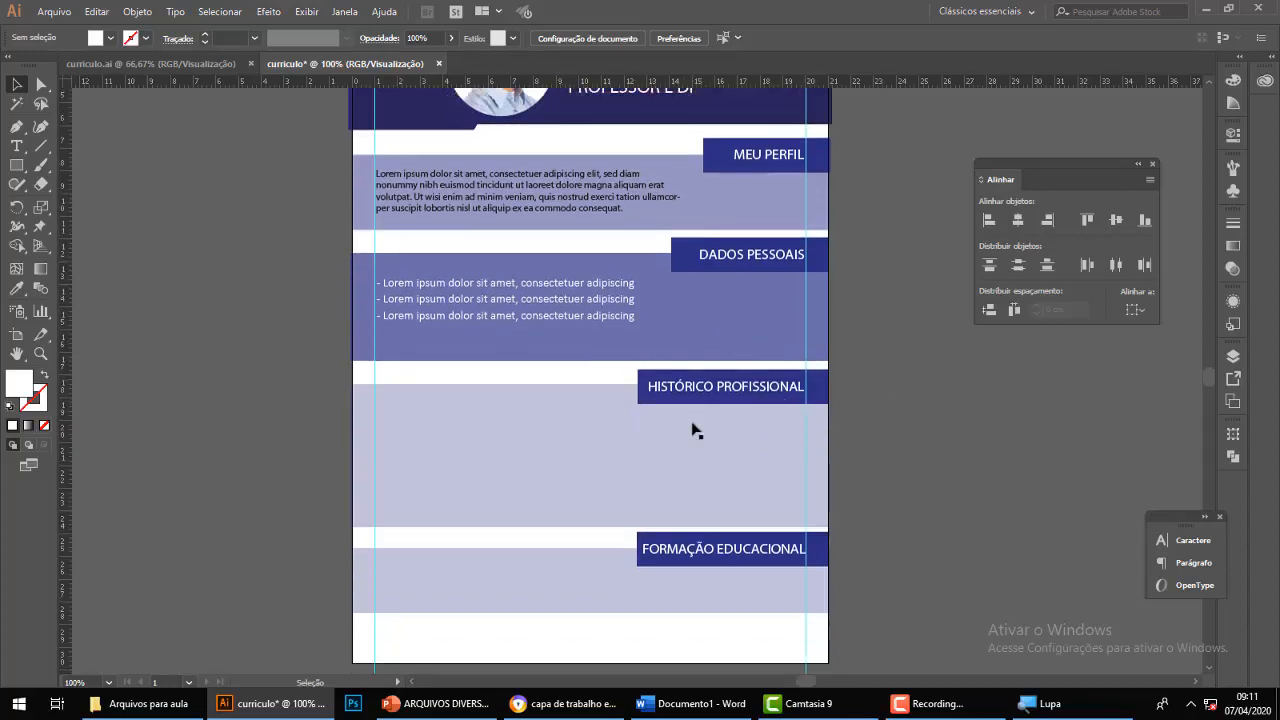
{"action": "left_click", "coordinate": [168, 63]}
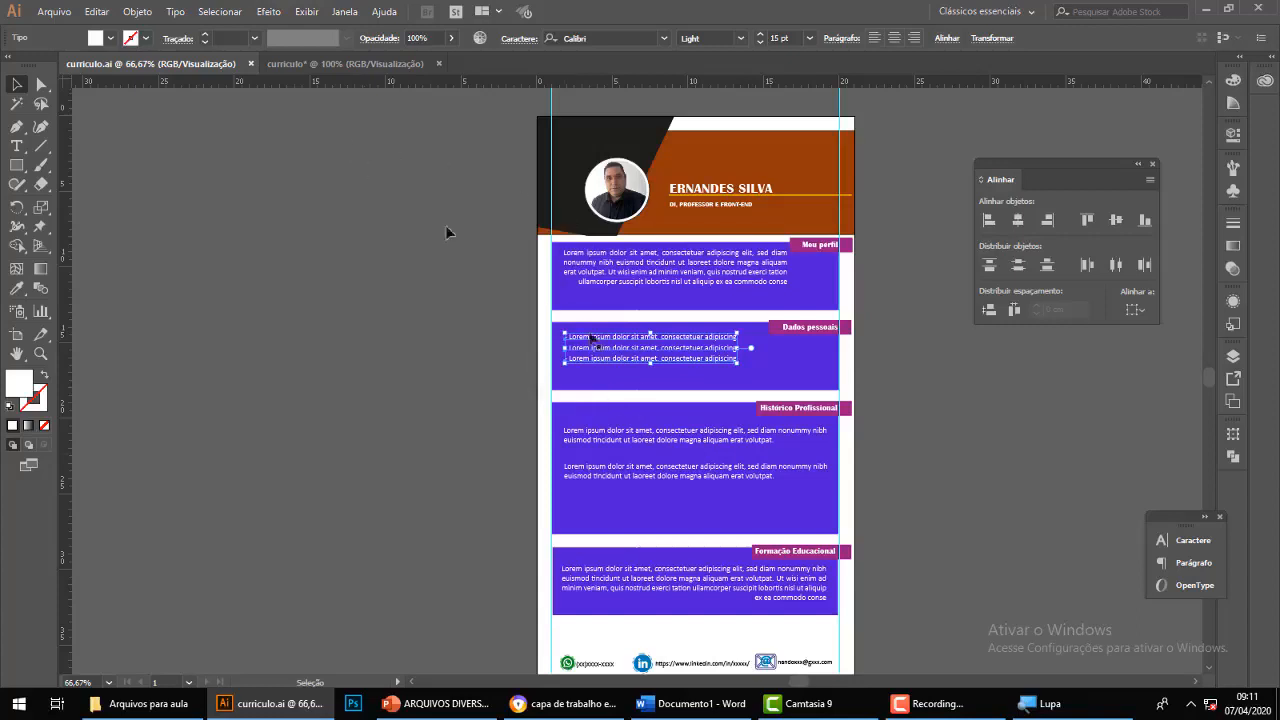
{"action": "left_click", "coordinate": [660, 441]}
{"action": "left_click", "coordinate": [664, 471], "text": "shift"}
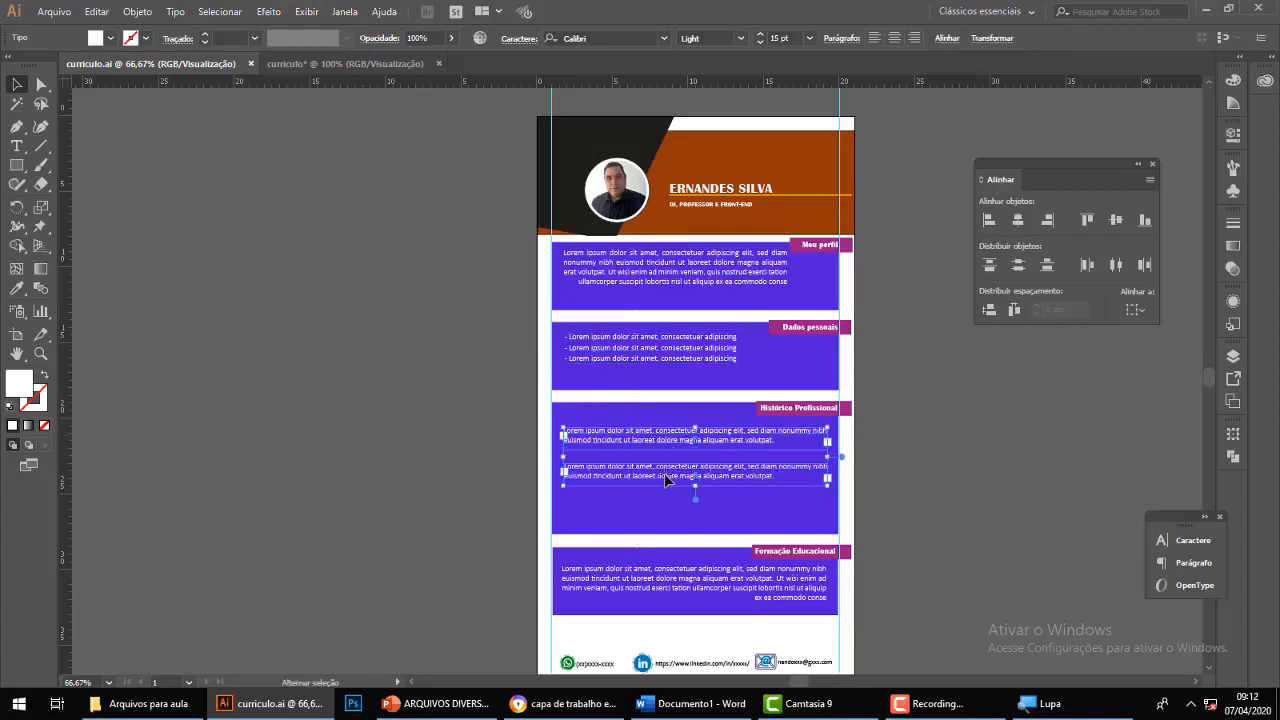
{"action": "left_click", "coordinate": [365, 64]}
{"action": "left_click", "coordinate": [583, 498]}
{"action": "key", "text": "ctrl+v"}
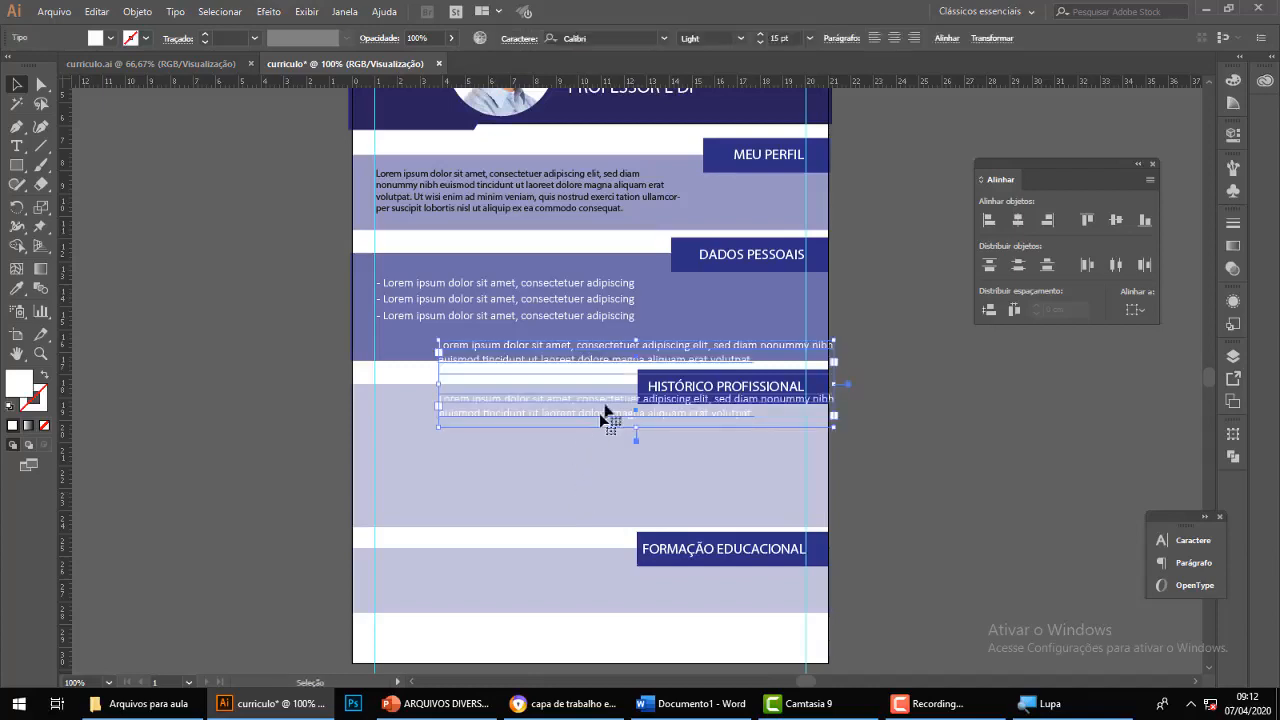
{"action": "left_click_drag", "start_coordinate": [600, 414], "coordinate": [542, 476]}
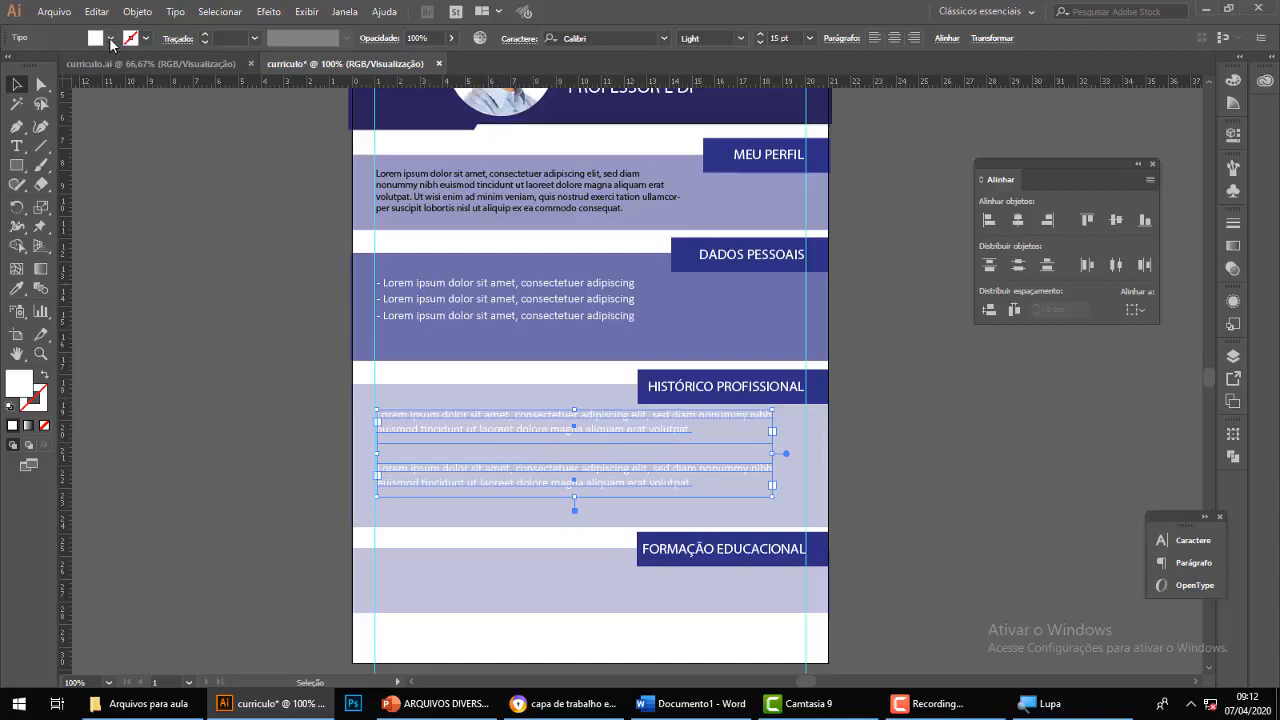
Fill the two HISTÓRICO PROFISSIONAL paragraphs with black and nudge them down two steps within their band.
{"action": "left_click", "coordinate": [111, 39]}
{"action": "left_click", "coordinate": [44, 66]}
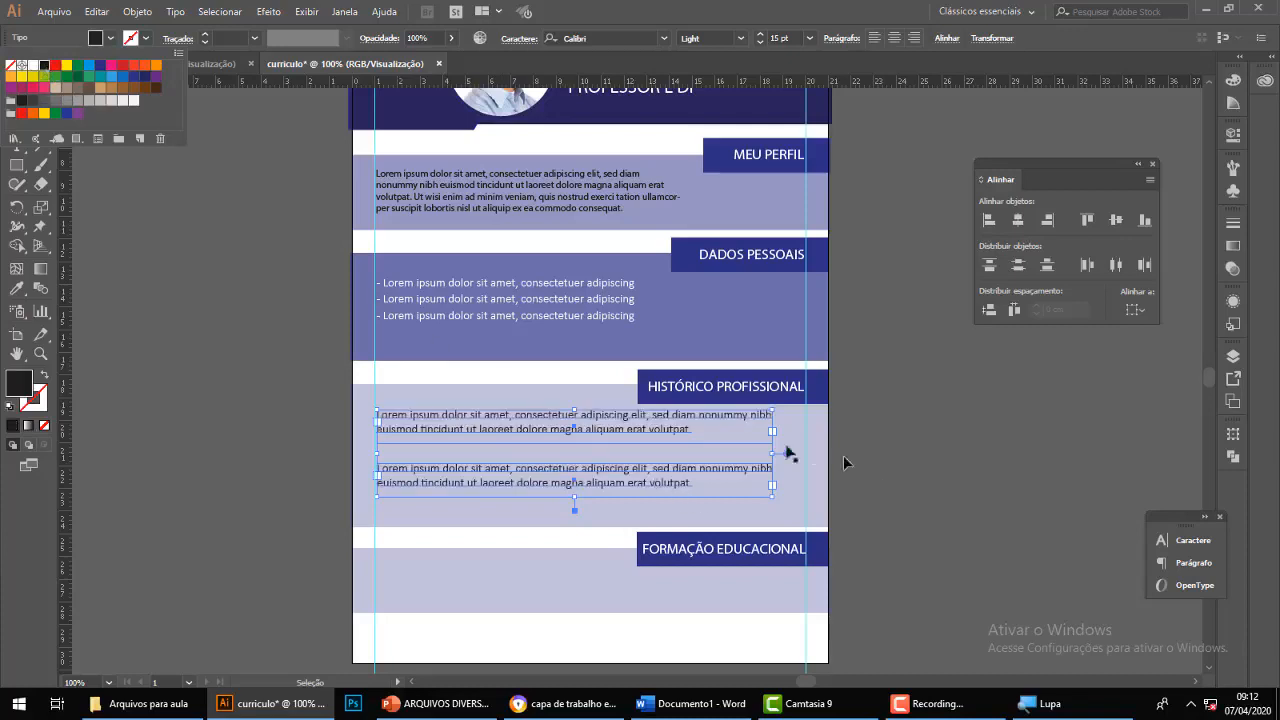
{"action": "left_click", "coordinate": [694, 445]}
{"action": "key", "text": "Down"}
{"action": "key", "text": "Down"}
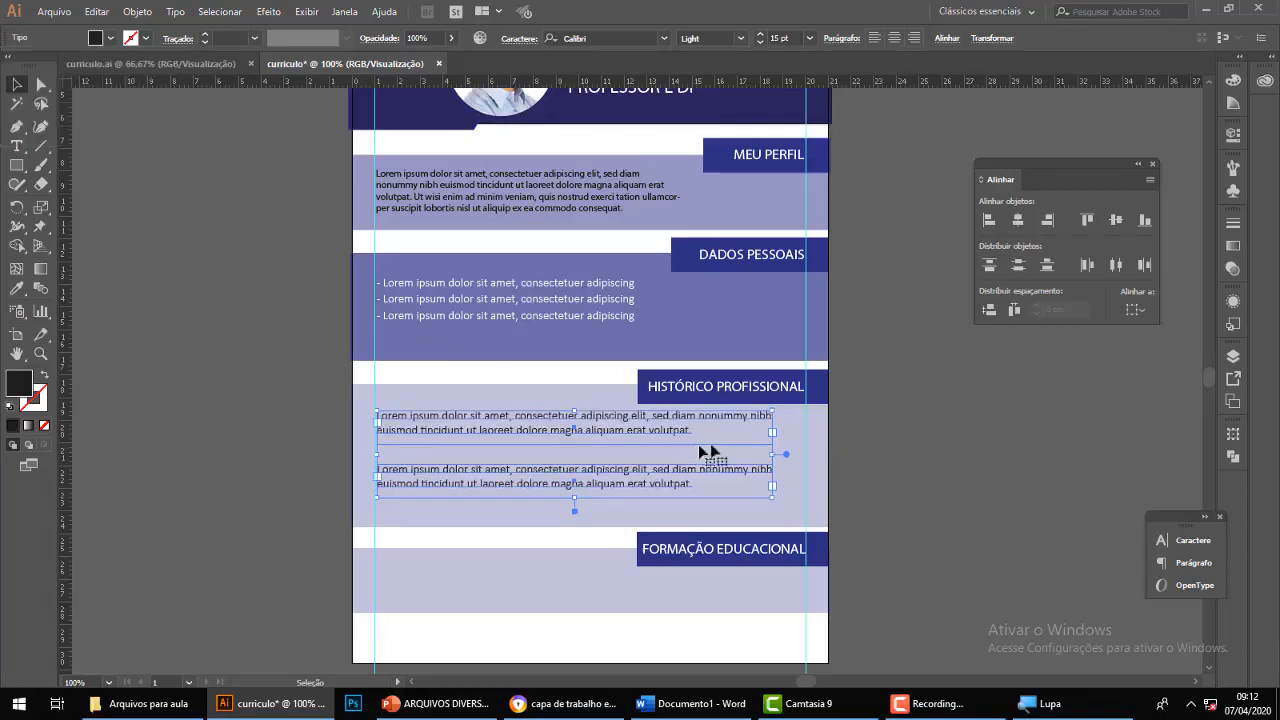
{"action": "left_click", "coordinate": [925, 427]}
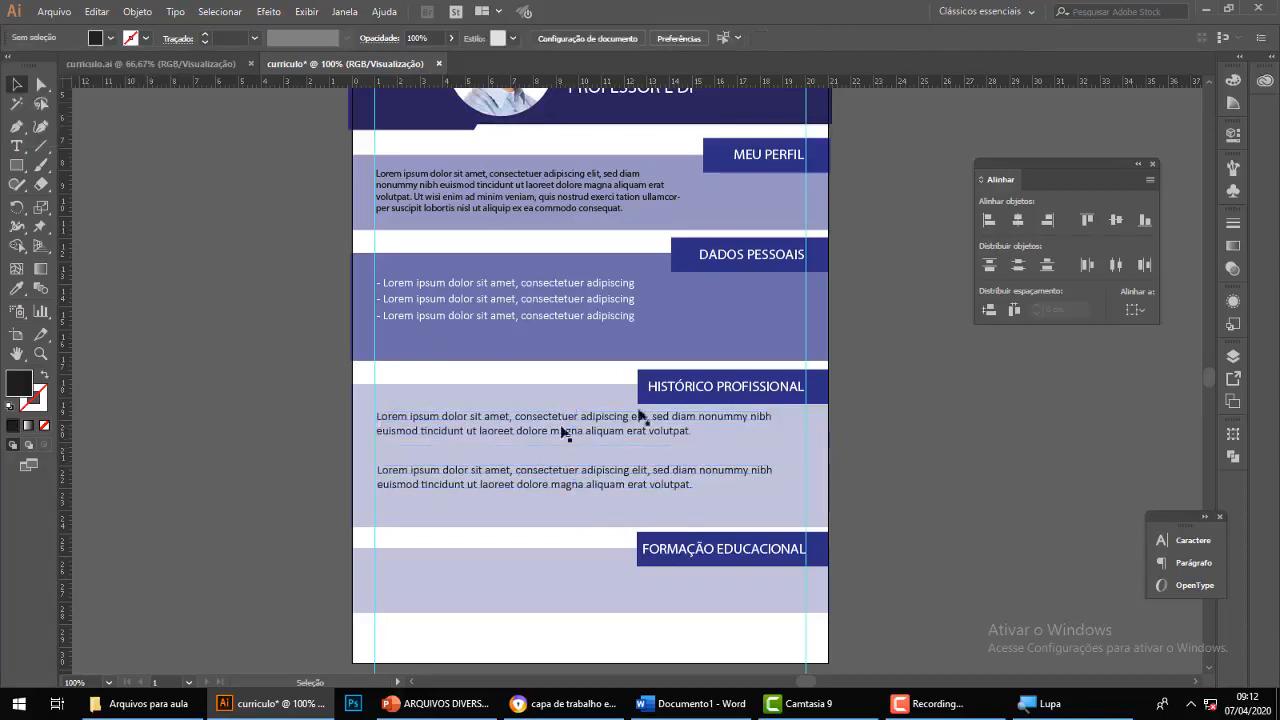
Compare the text sizes across the sections and set the three DADOS PESSOAIS lines to 12 pt.
{"action": "left_click", "coordinate": [612, 432]}
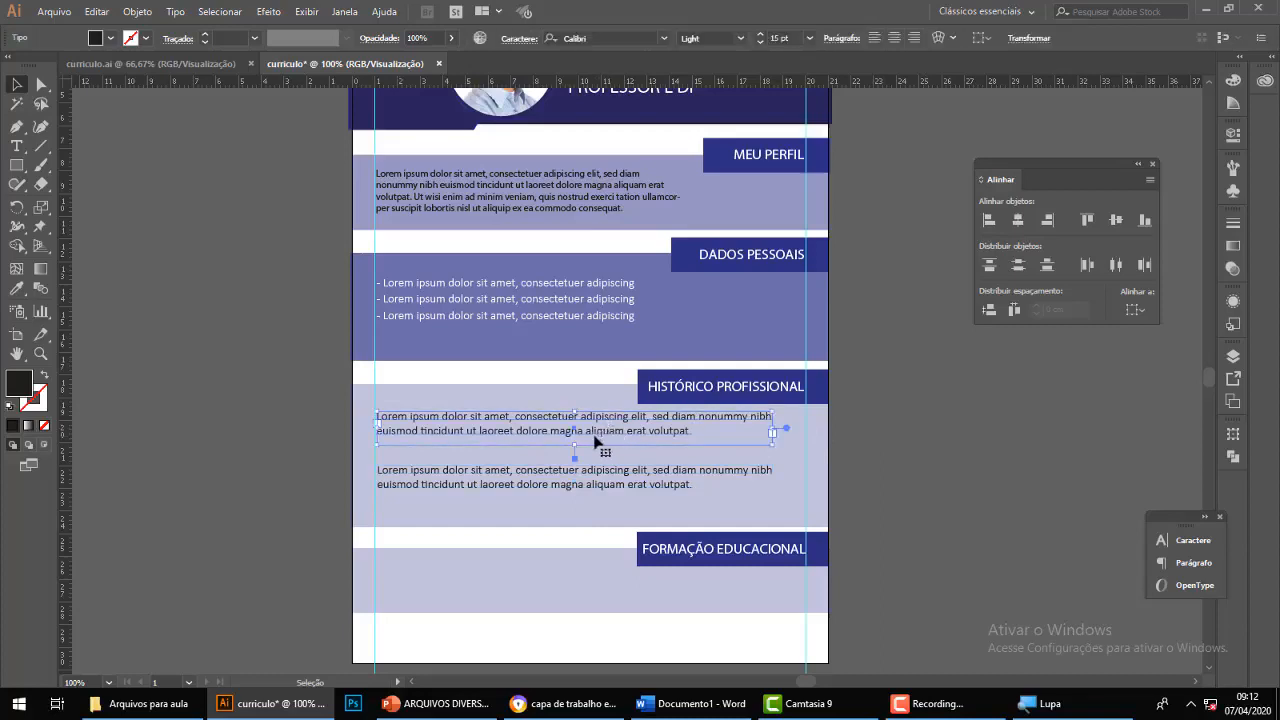
{"action": "left_click", "coordinate": [568, 205]}
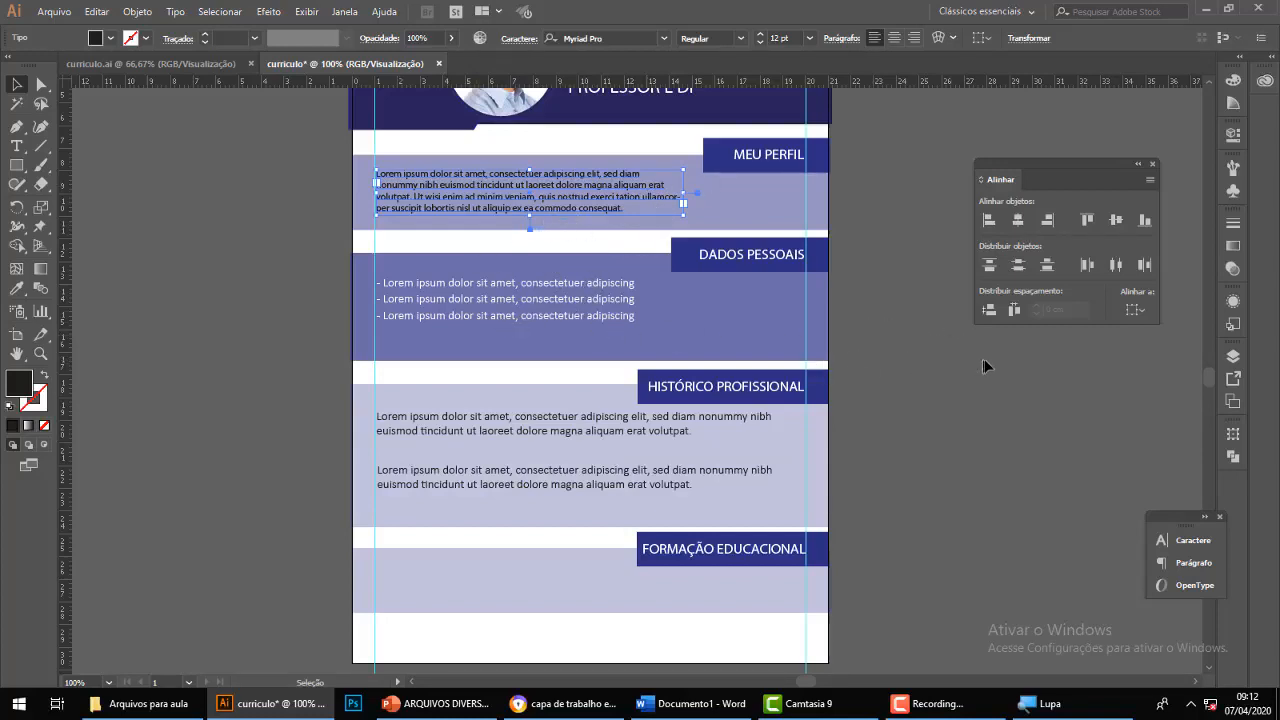
{"action": "scroll", "coordinate": [898, 396], "scroll_direction": "up", "scroll_amount": 1}
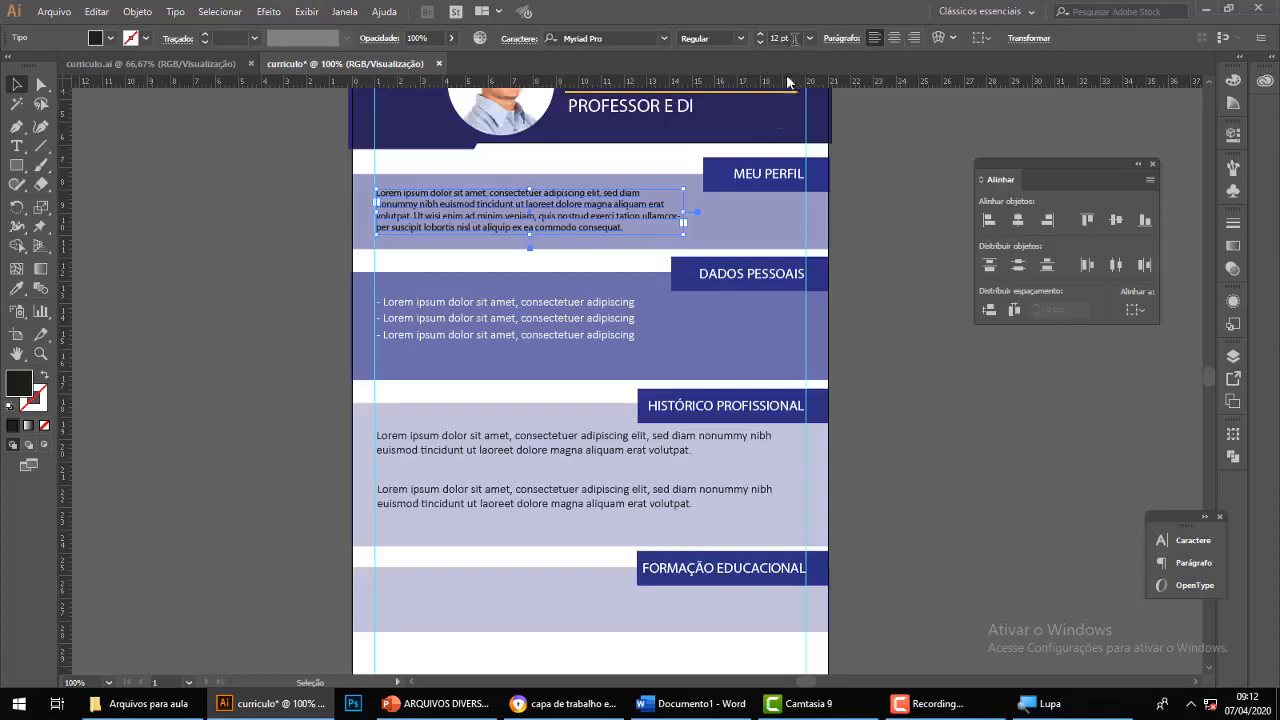
{"action": "left_click", "coordinate": [576, 313]}
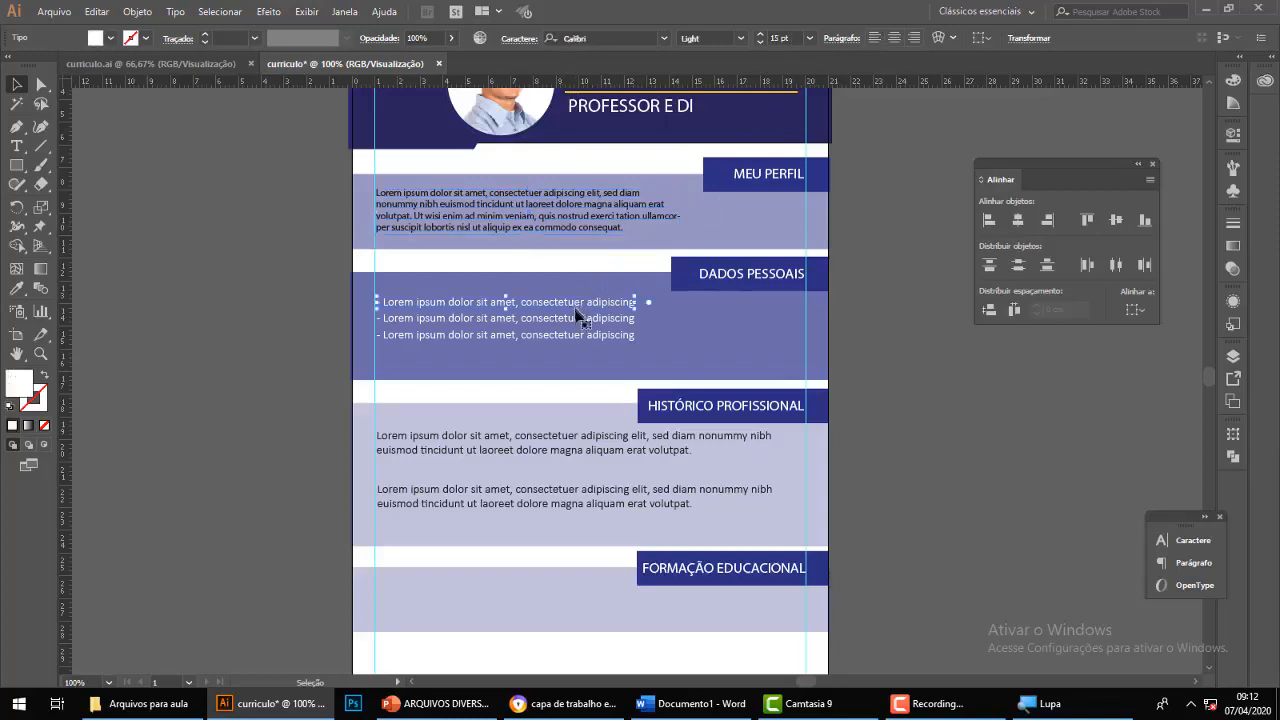
{"action": "left_click", "coordinate": [794, 37]}
{"action": "type", "text": "12"}
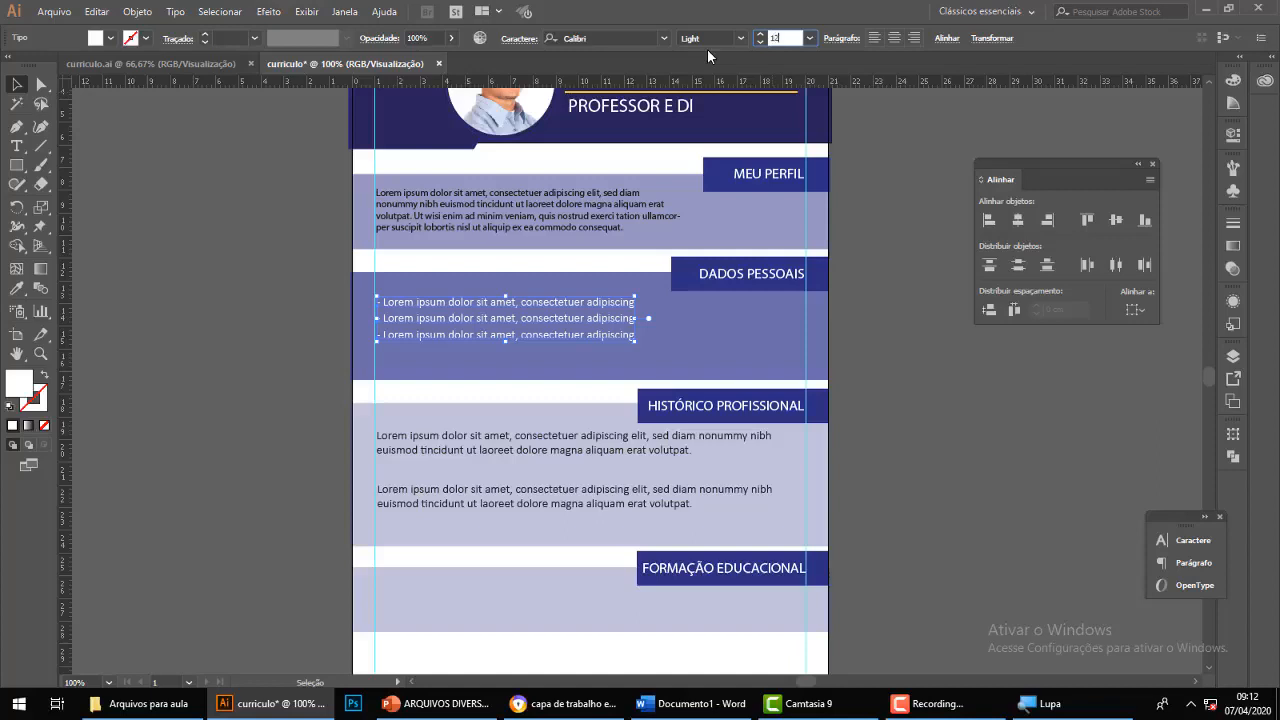
{"action": "key", "text": "Return"}
Set both HISTÓRICO PROFISSIONAL paragraphs to 12 pt and nudge them down slightly within their band.
{"action": "left_click", "coordinate": [563, 451]}
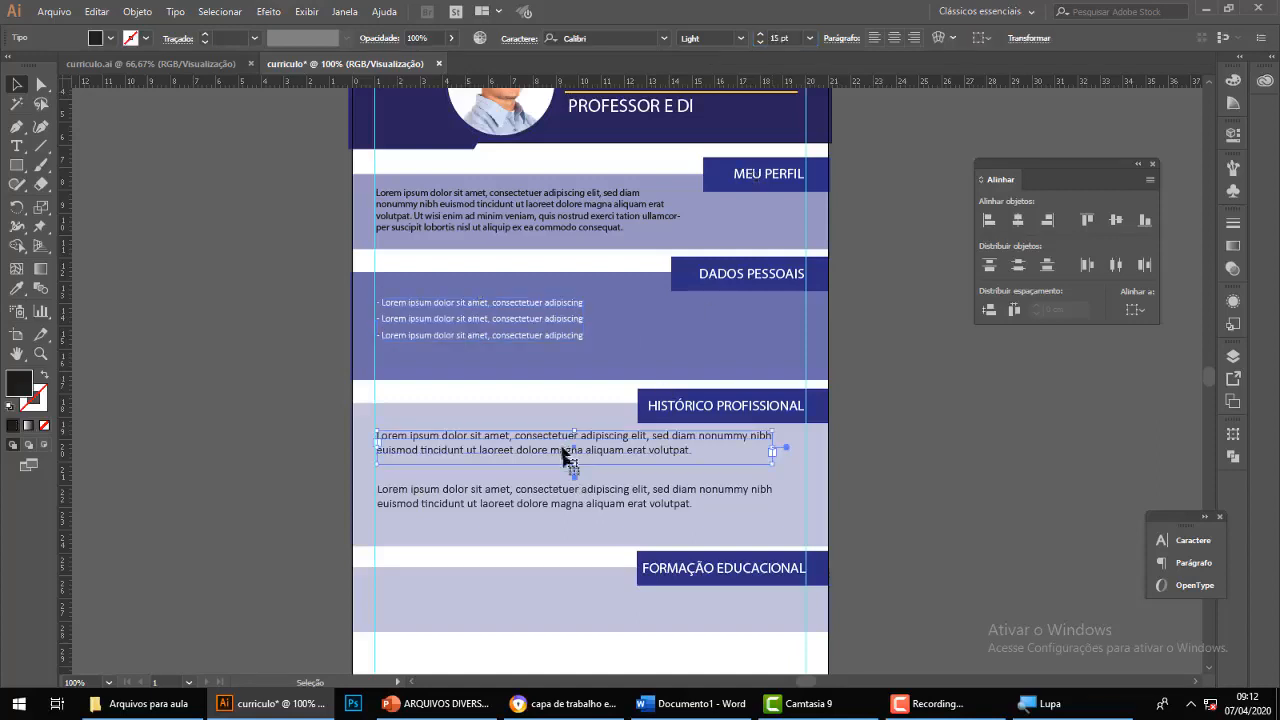
{"action": "left_click", "coordinate": [571, 505], "text": "shift"}
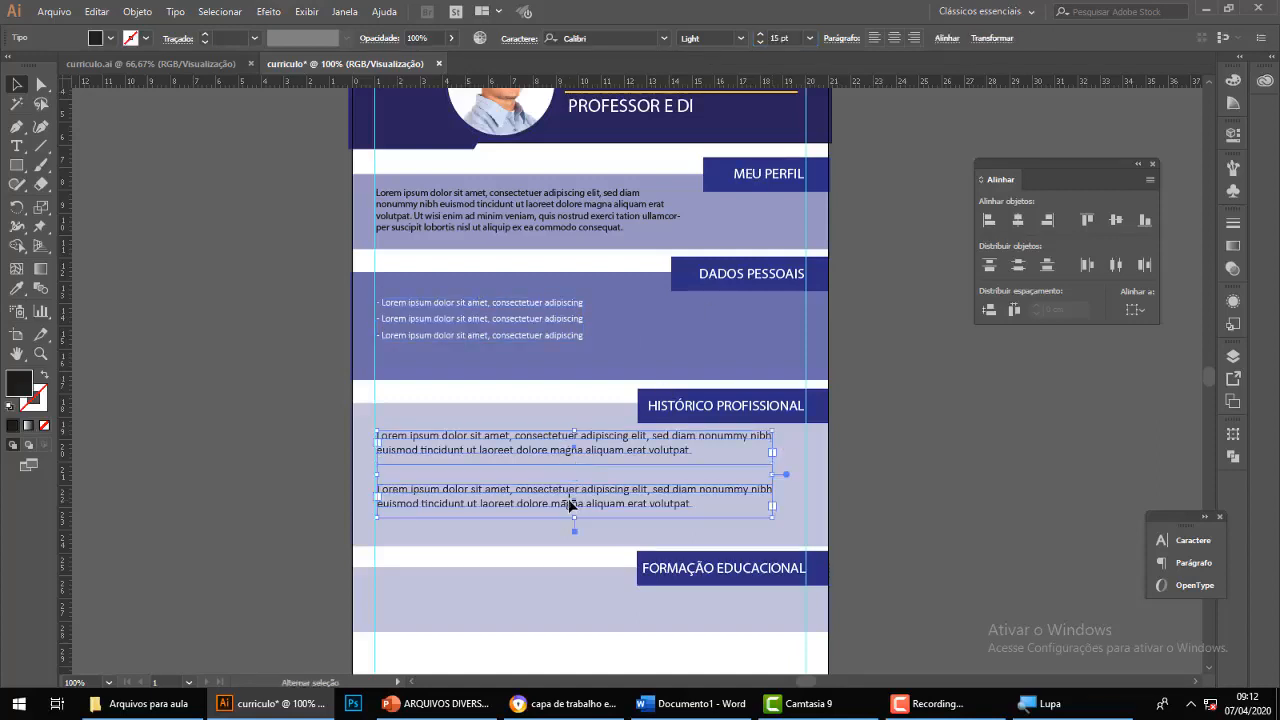
{"action": "left_click", "coordinate": [790, 37]}
{"action": "type", "text": "12"}
{"action": "key", "text": "Return"}
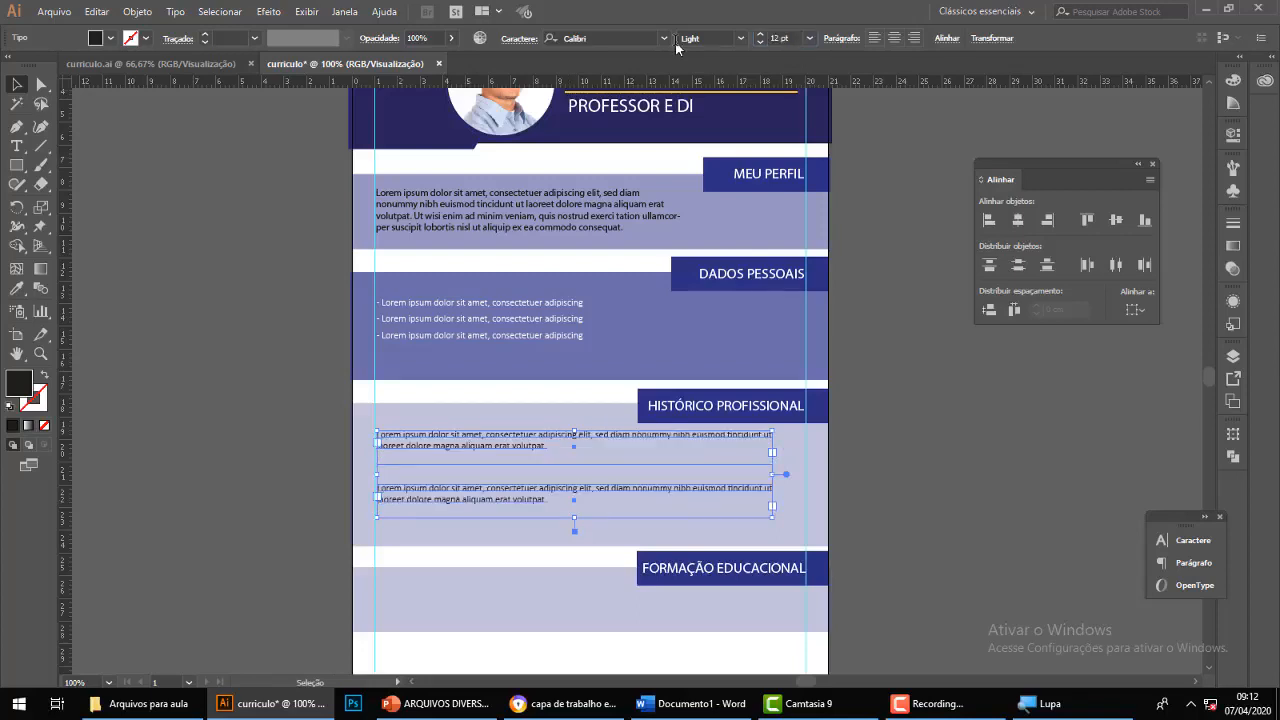
{"action": "key", "text": "Down"}
{"action": "key", "text": "Down"}
{"action": "key", "text": "Down"}
{"action": "key", "text": "Down"}
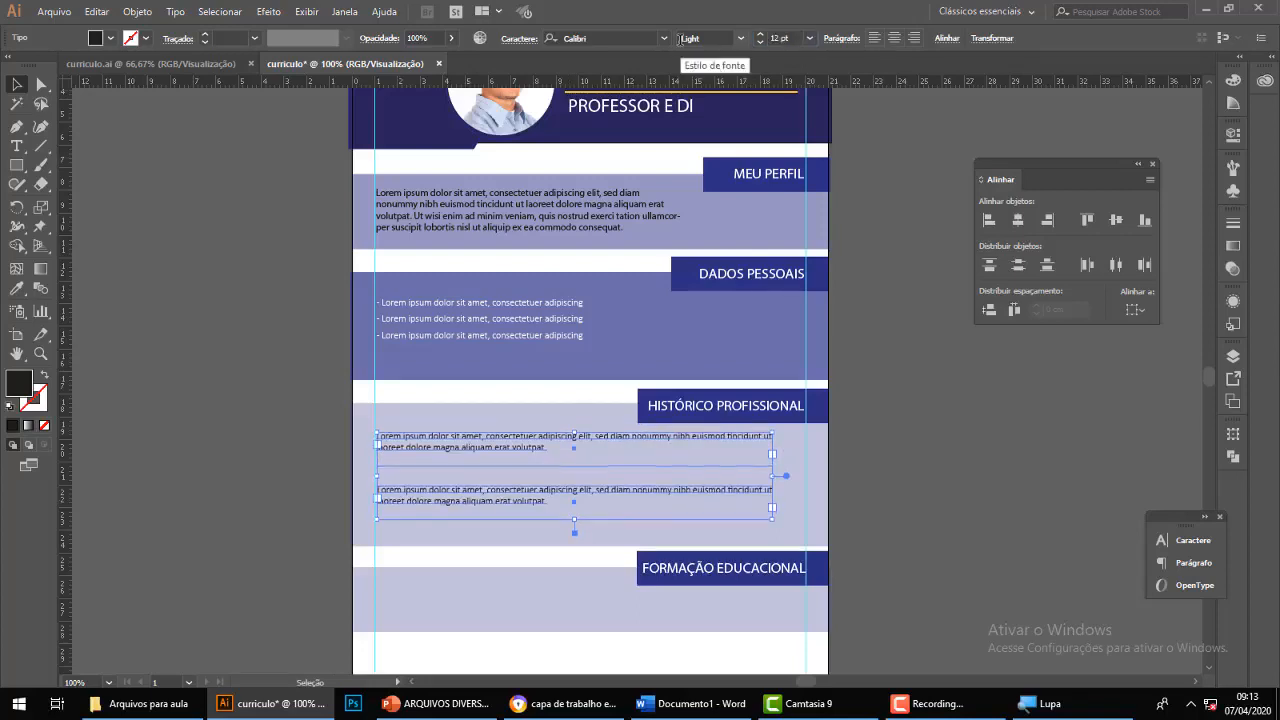
{"action": "left_click", "coordinate": [909, 444]}
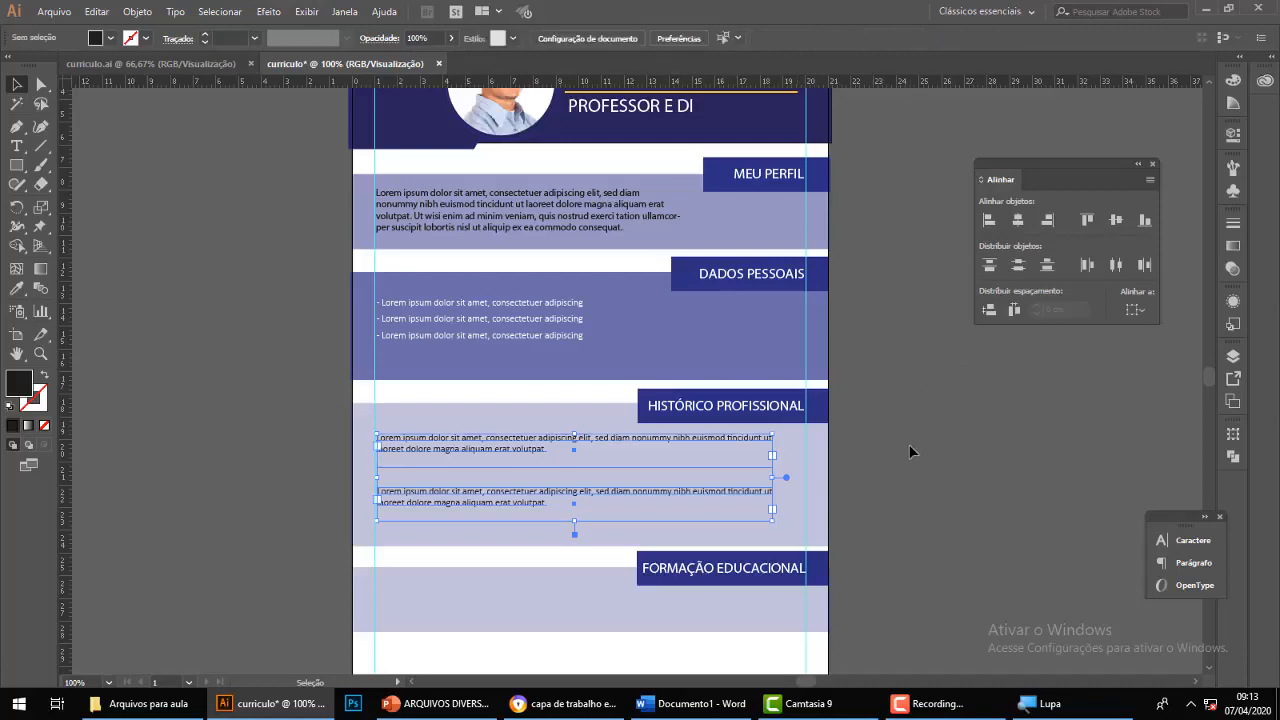
Duplicate the second HISTÓRICO PROFISSIONAL paragraph into the FORMAÇÃO EDUCACIONAL band at the left margin guide and nudge it down slightly.
{"action": "left_click", "coordinate": [530, 510]}
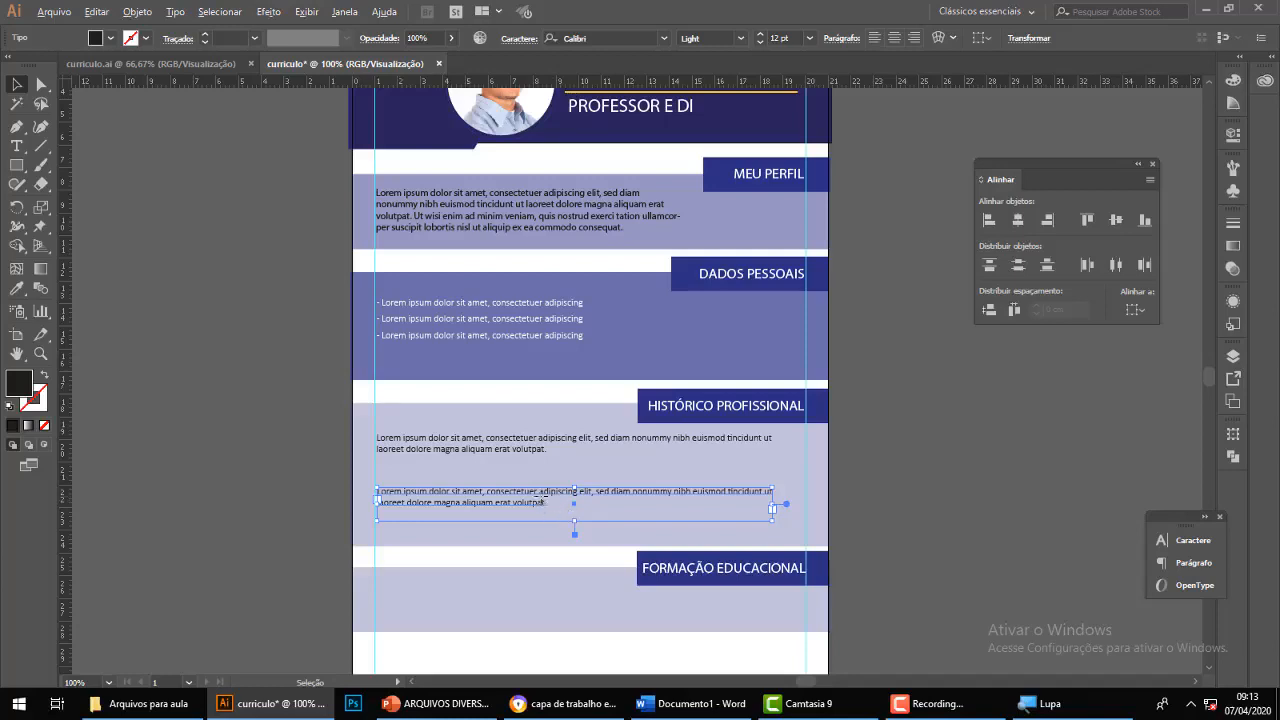
{"action": "left_click_drag", "start_coordinate": [543, 501], "coordinate": [541, 598]}
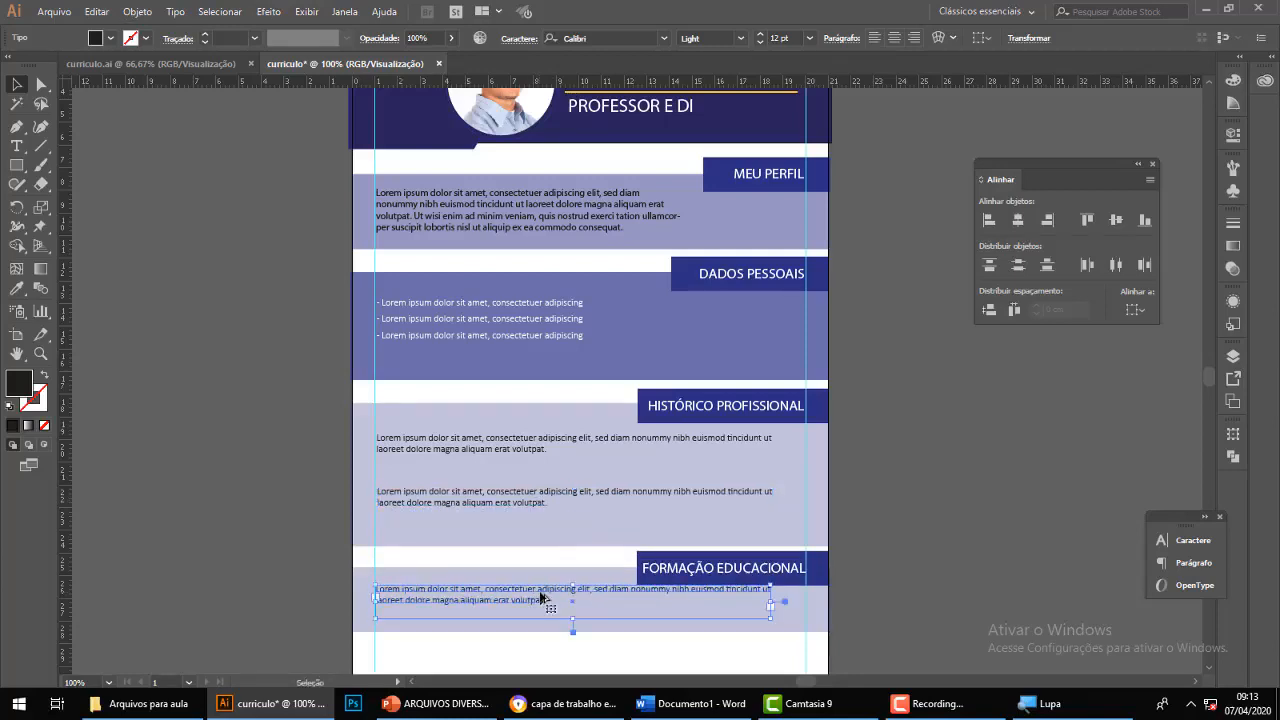
{"action": "key", "text": "Down"}
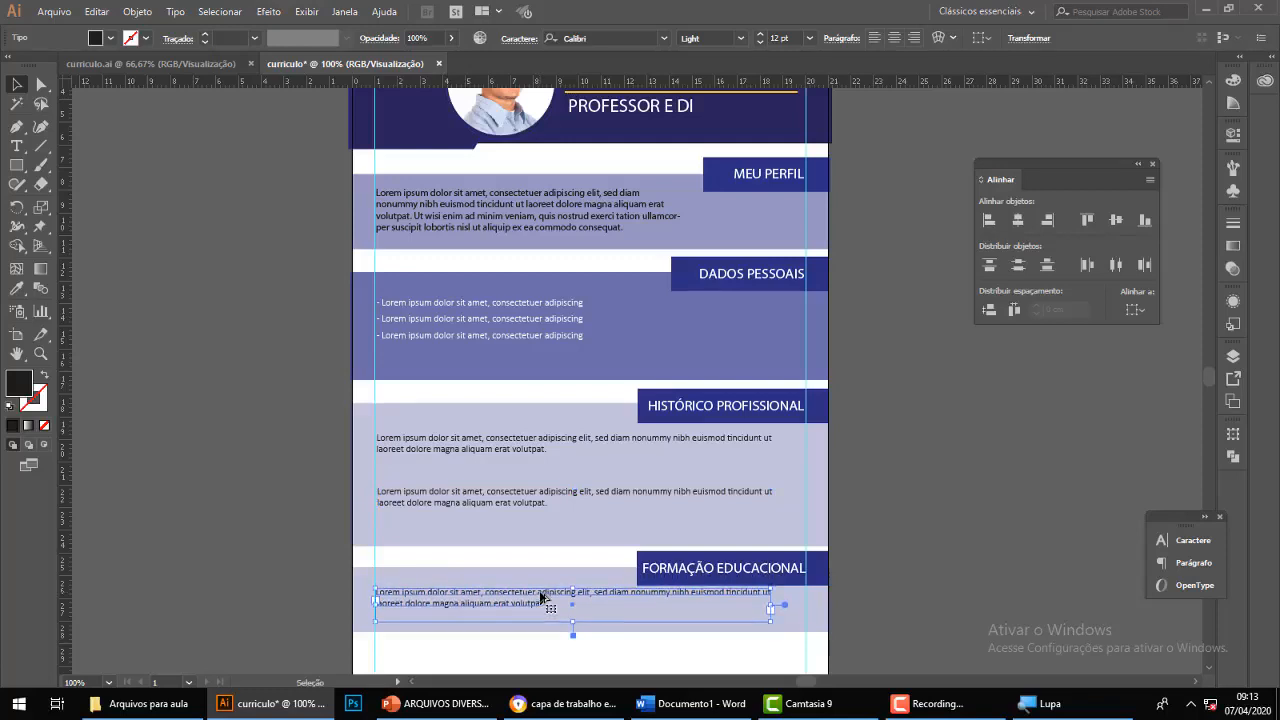
{"action": "left_click", "coordinate": [971, 603]}
{"action": "left_click", "coordinate": [606, 606]}
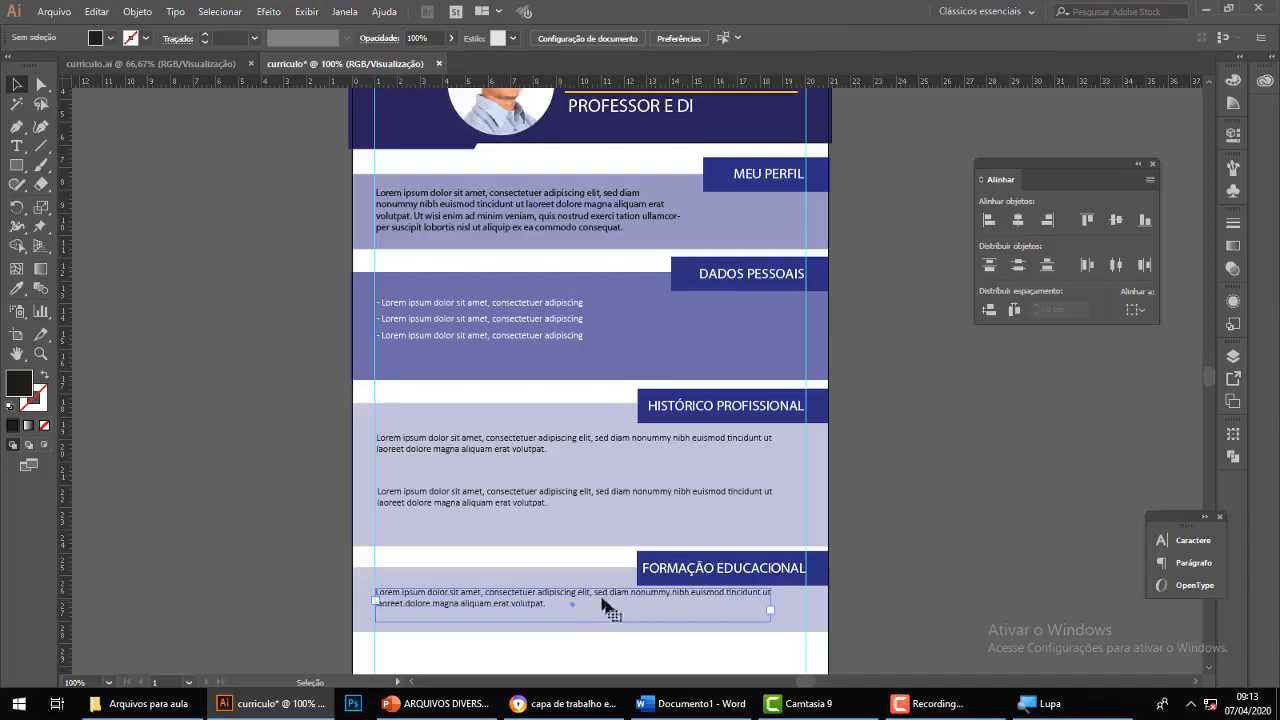
{"action": "left_click", "coordinate": [1018, 586]}
Check the contact row at the foot of curriculo.ai and open the icon file 13511 from the desktop's artes diversas folder.
{"action": "scroll", "coordinate": [1015, 586], "scroll_direction": "down", "scroll_amount": 3}
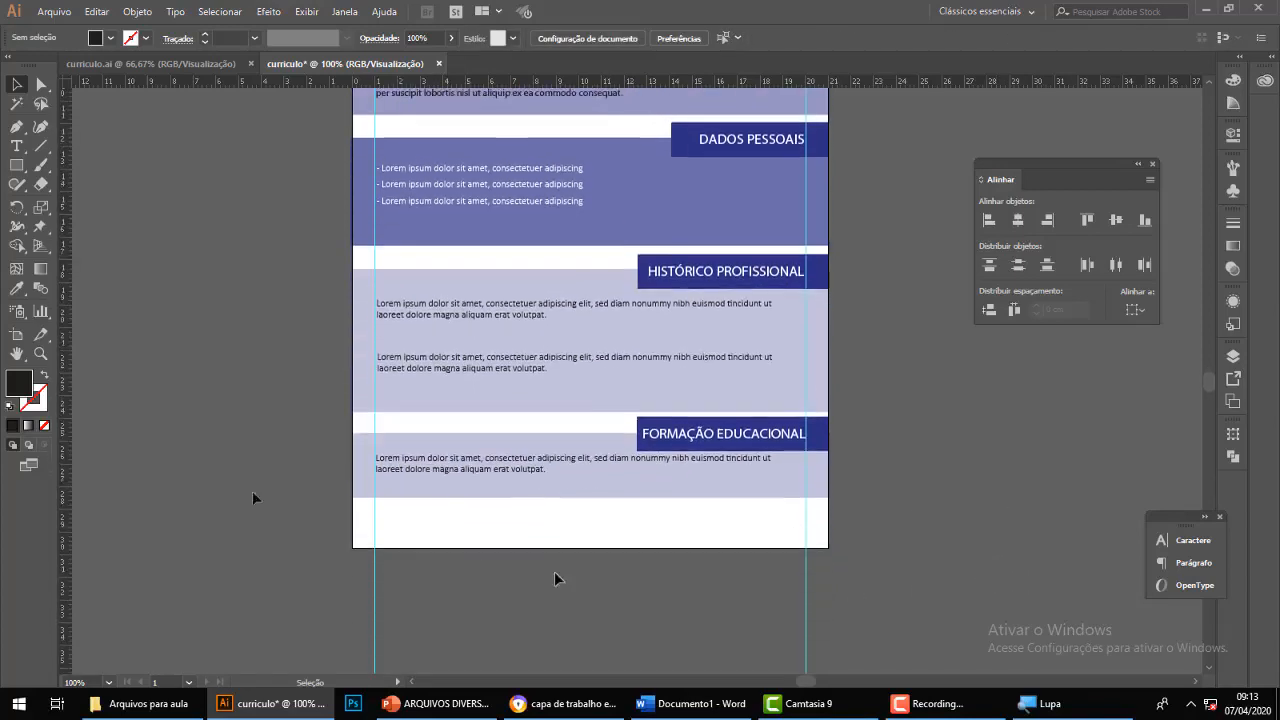
{"action": "left_click", "coordinate": [175, 63]}
{"action": "scroll", "coordinate": [310, 342], "scroll_direction": "down", "scroll_amount": 2}
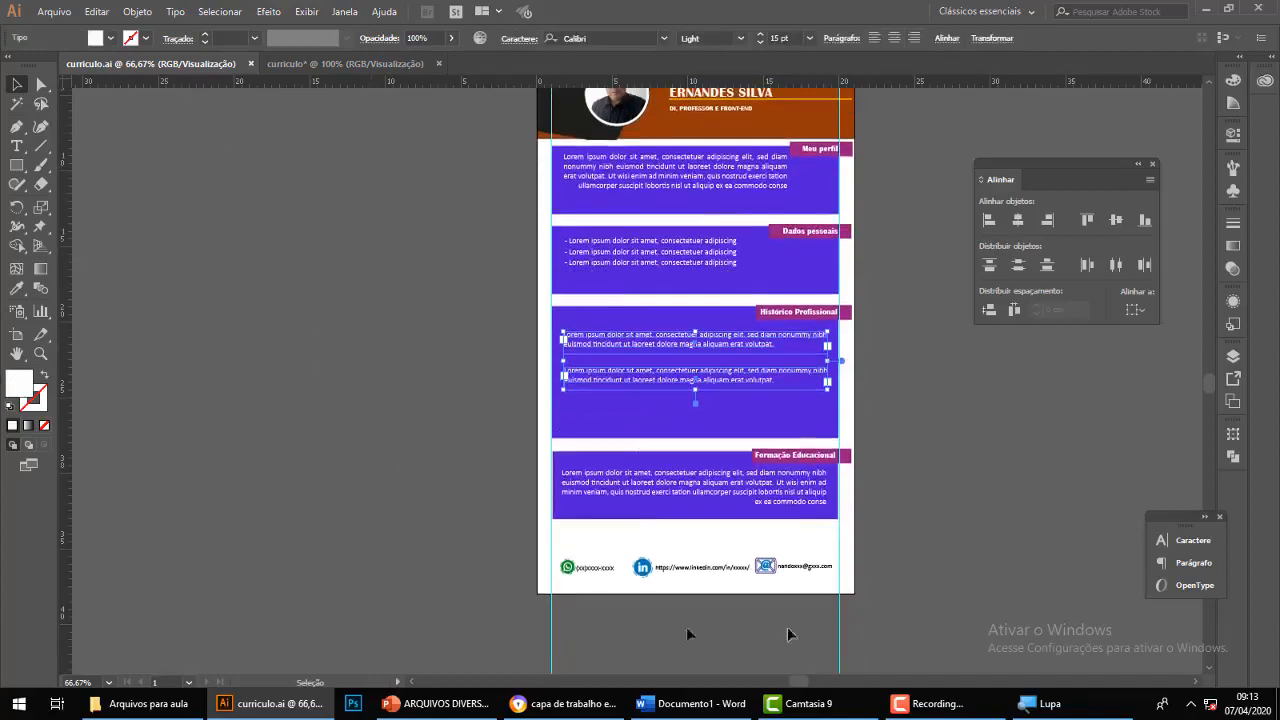
{"action": "scroll", "coordinate": [686, 610], "scroll_direction": "down", "scroll_amount": 1}
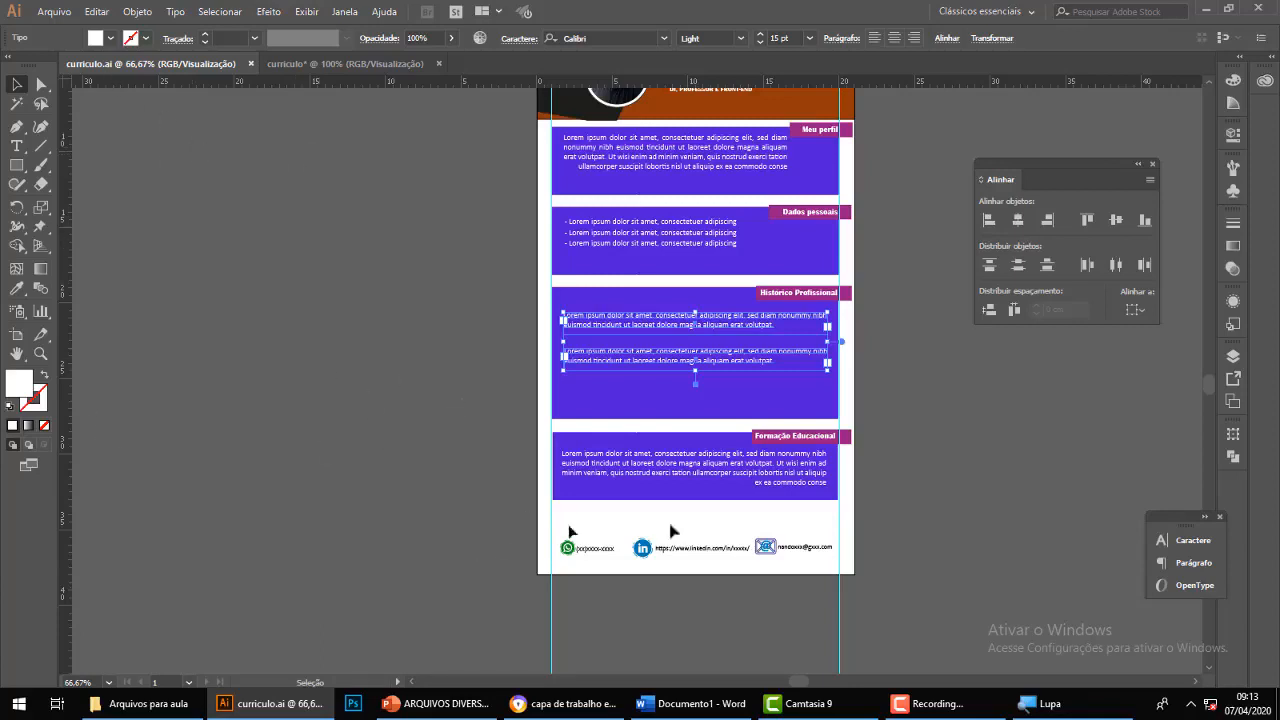
{"action": "left_click", "coordinate": [58, 11]}
{"action": "left_click", "coordinate": [78, 65]}
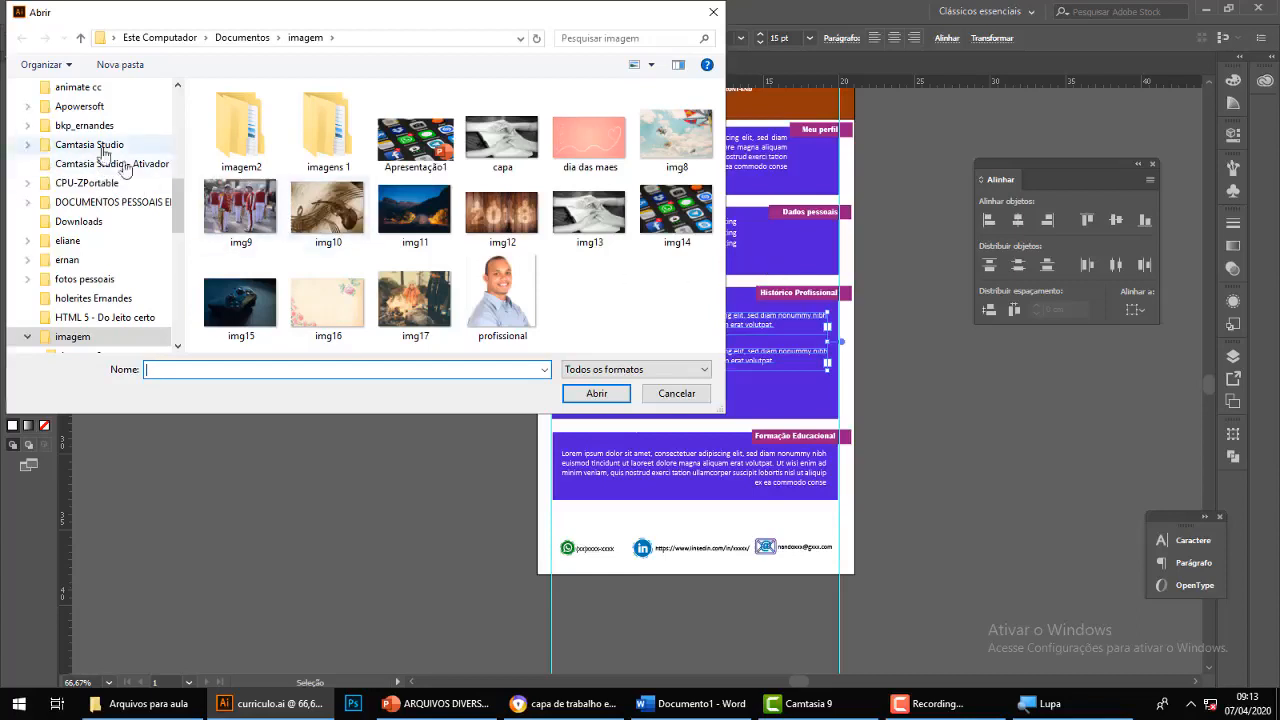
{"action": "scroll", "coordinate": [100, 168], "scroll_direction": "up", "scroll_amount": 2}
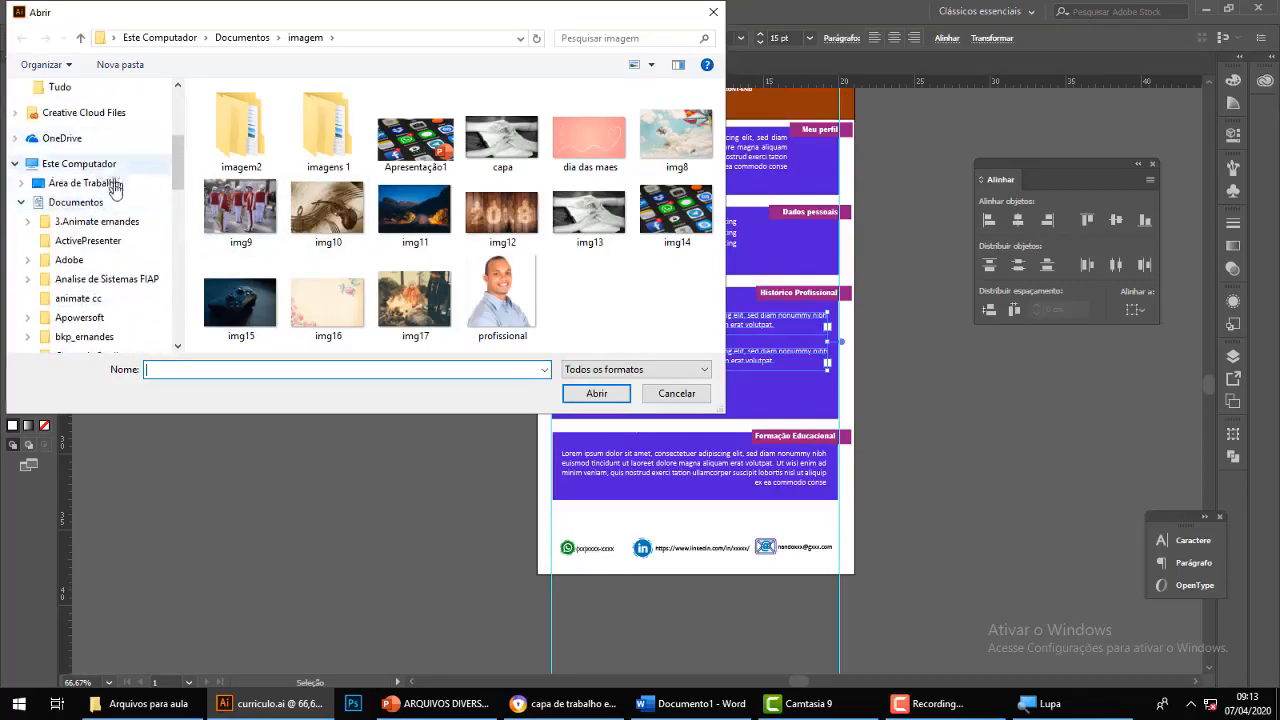
{"action": "left_click", "coordinate": [90, 185]}
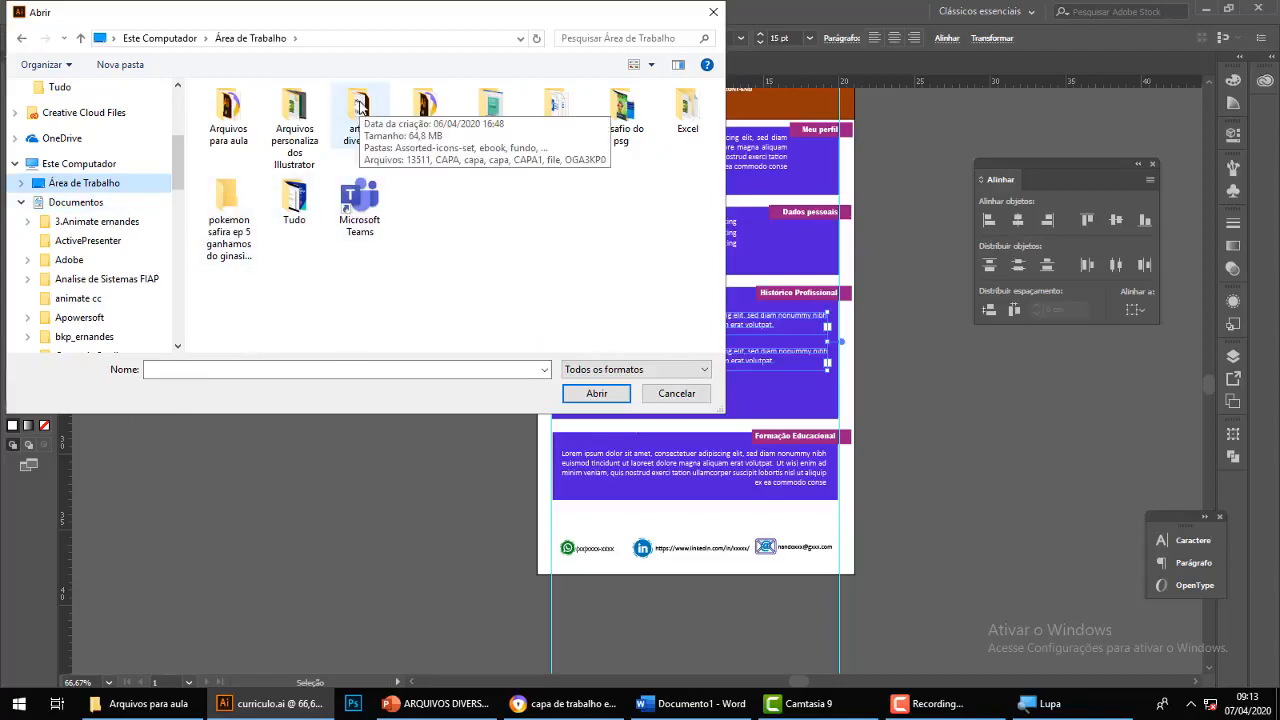
{"action": "double_click", "coordinate": [361, 108]}
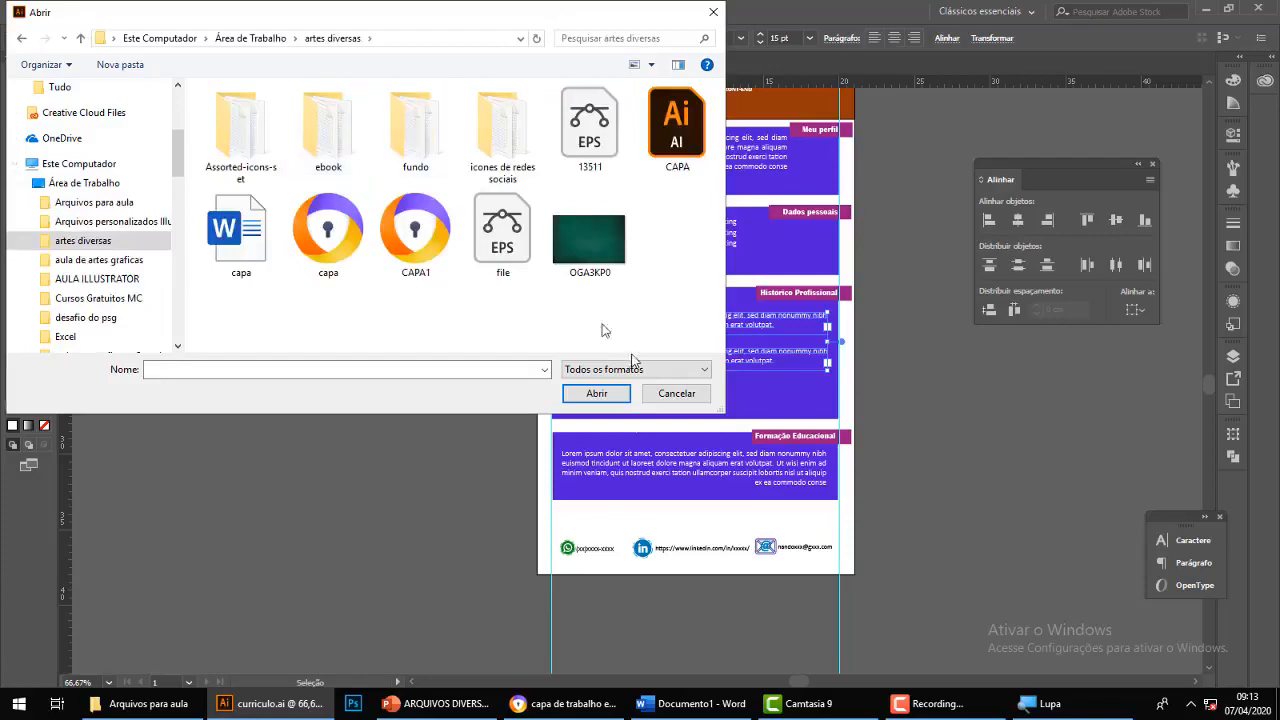
{"action": "left_click", "coordinate": [611, 153]}
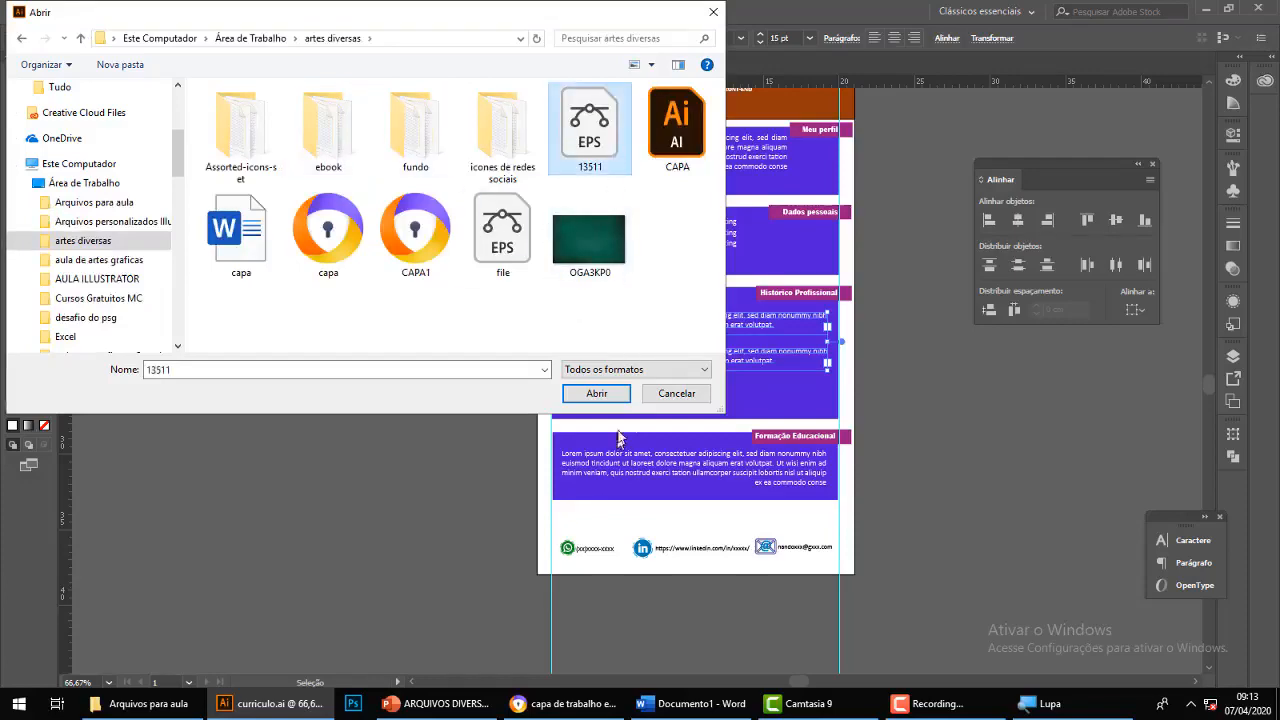
{"action": "left_click", "coordinate": [606, 396]}
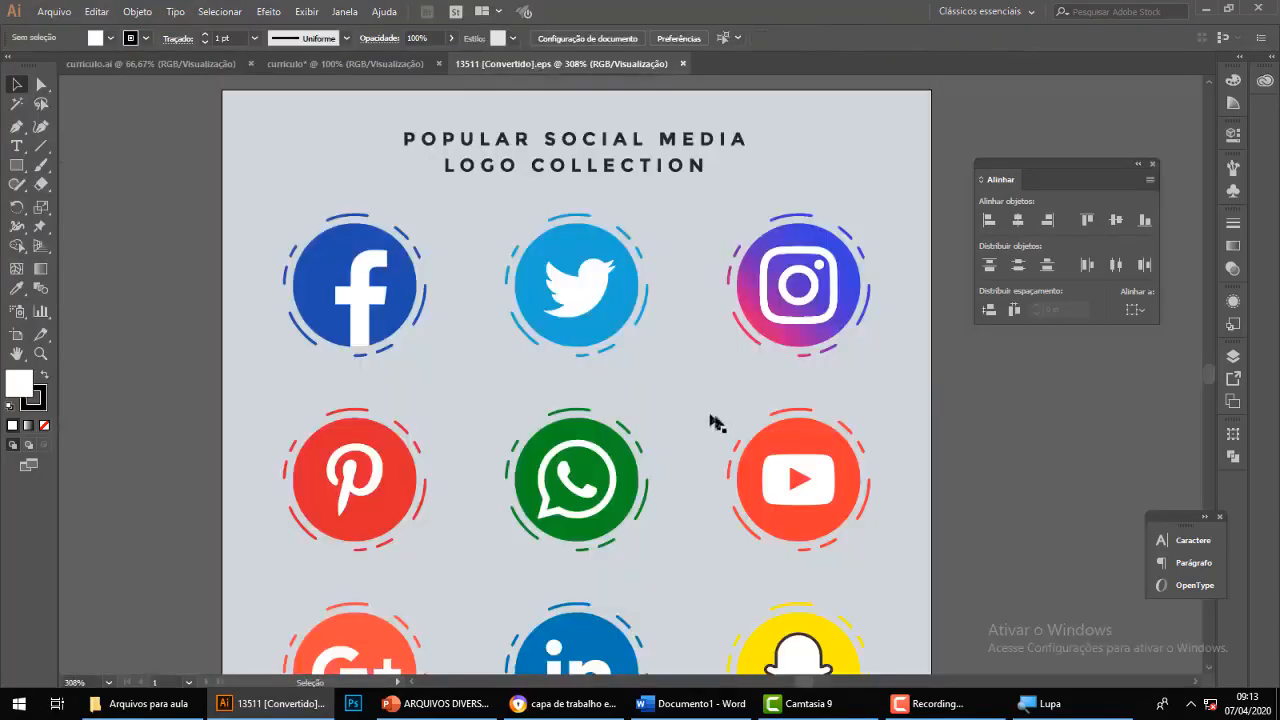
Ungroup the social media logo collection artwork.
{"action": "scroll", "coordinate": [709, 423], "scroll_direction": "down", "scroll_amount": 2}
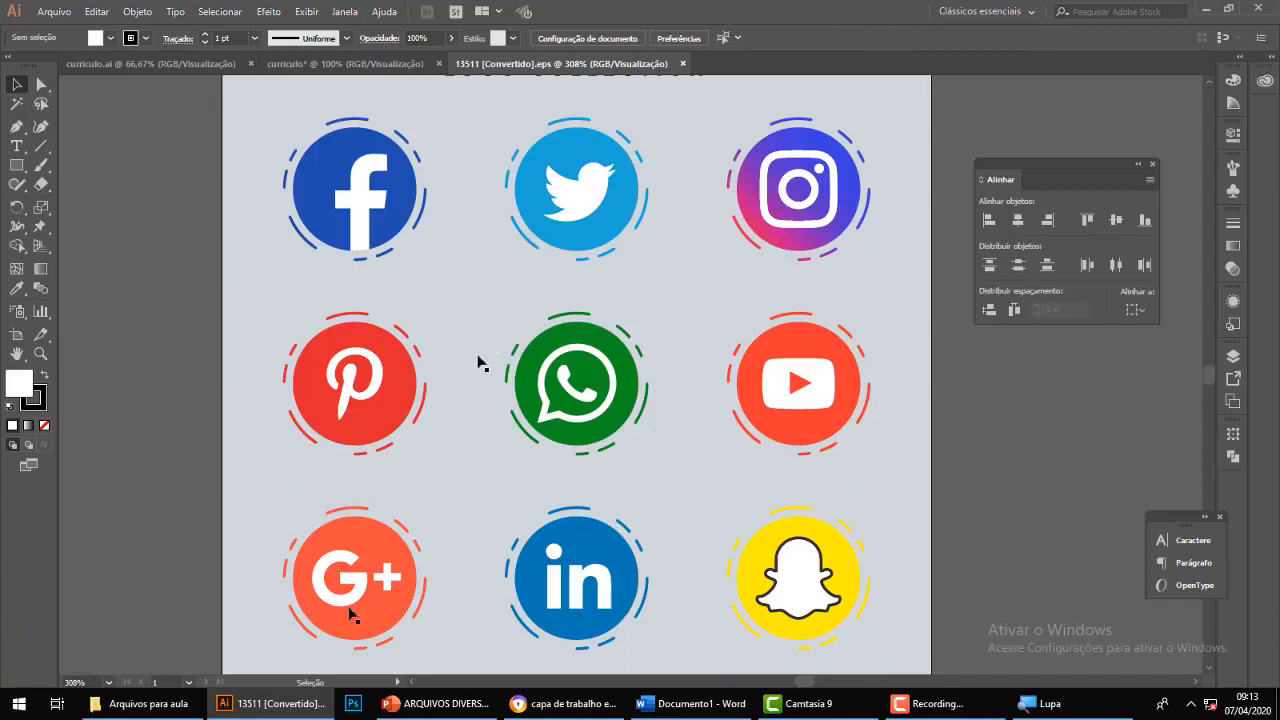
{"action": "scroll", "coordinate": [709, 491], "scroll_direction": "down", "scroll_amount": 2}
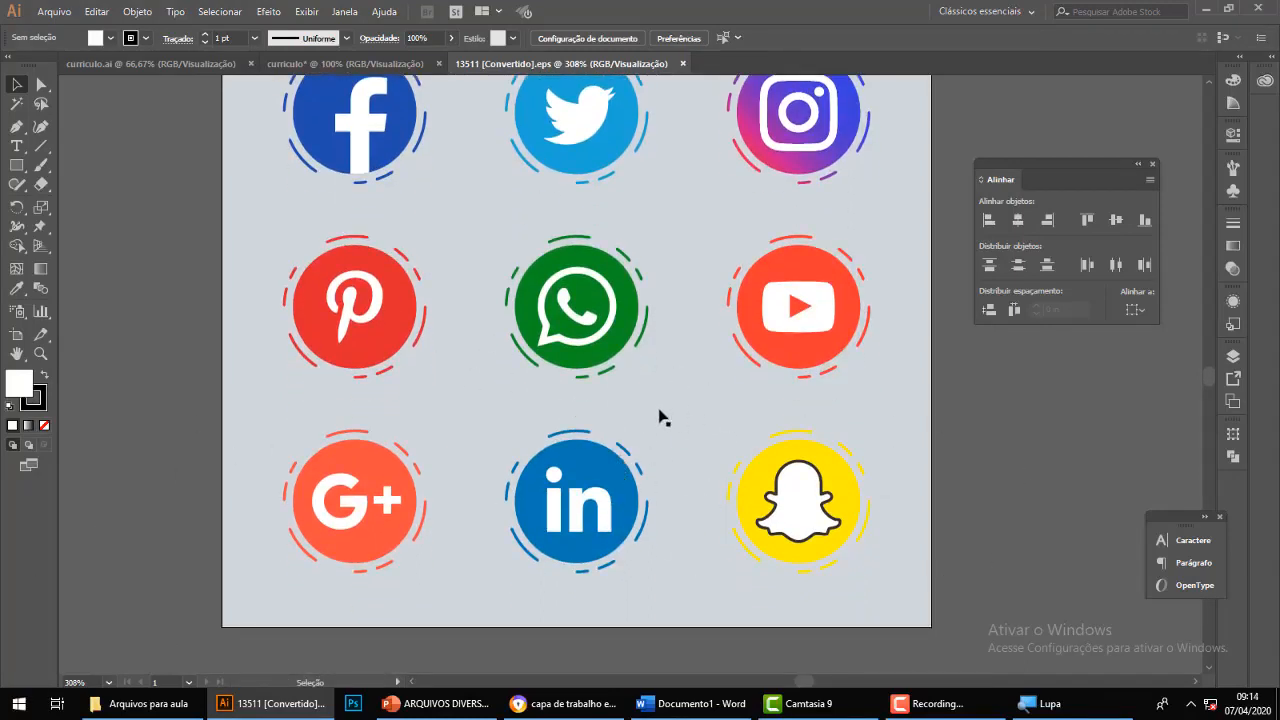
{"action": "left_click", "coordinate": [480, 229]}
{"action": "right_click", "coordinate": [480, 229]}
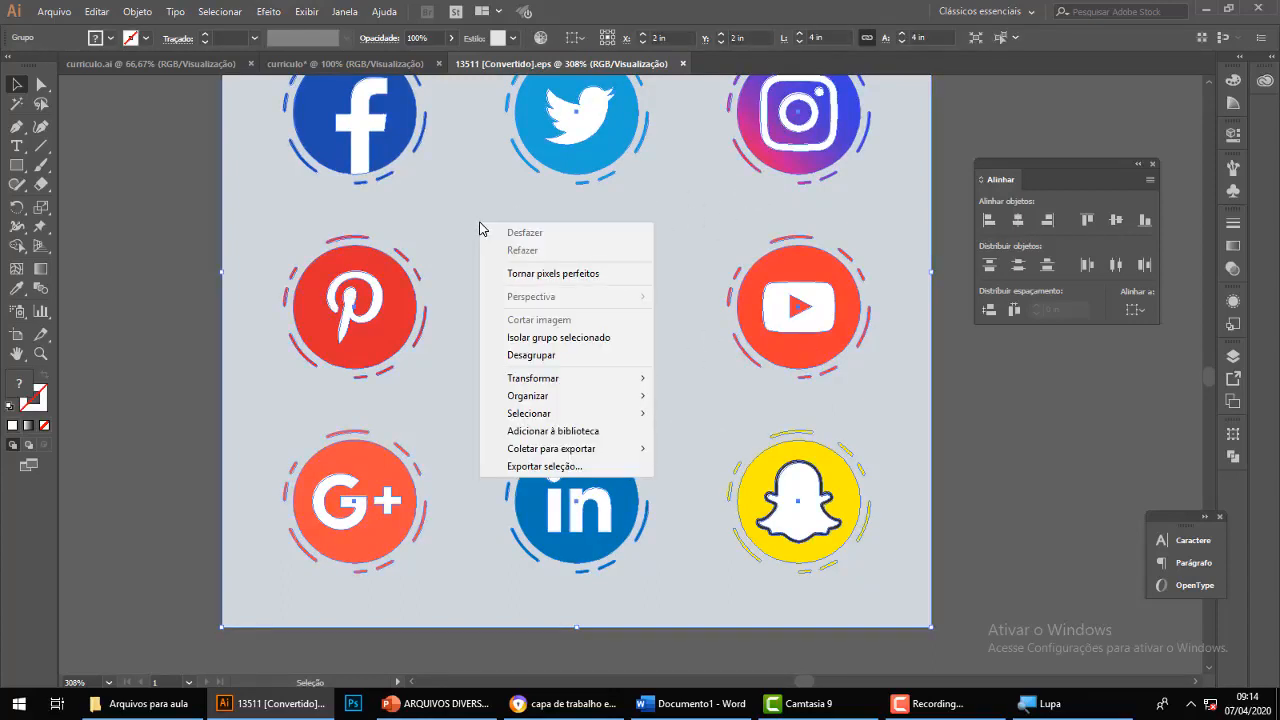
{"action": "left_click", "coordinate": [540, 356]}
Shift the still-selected logo artwork slightly left and down so it partly overhangs the artboard.
{"action": "left_click_drag", "start_coordinate": [469, 246], "coordinate": [418, 246]}
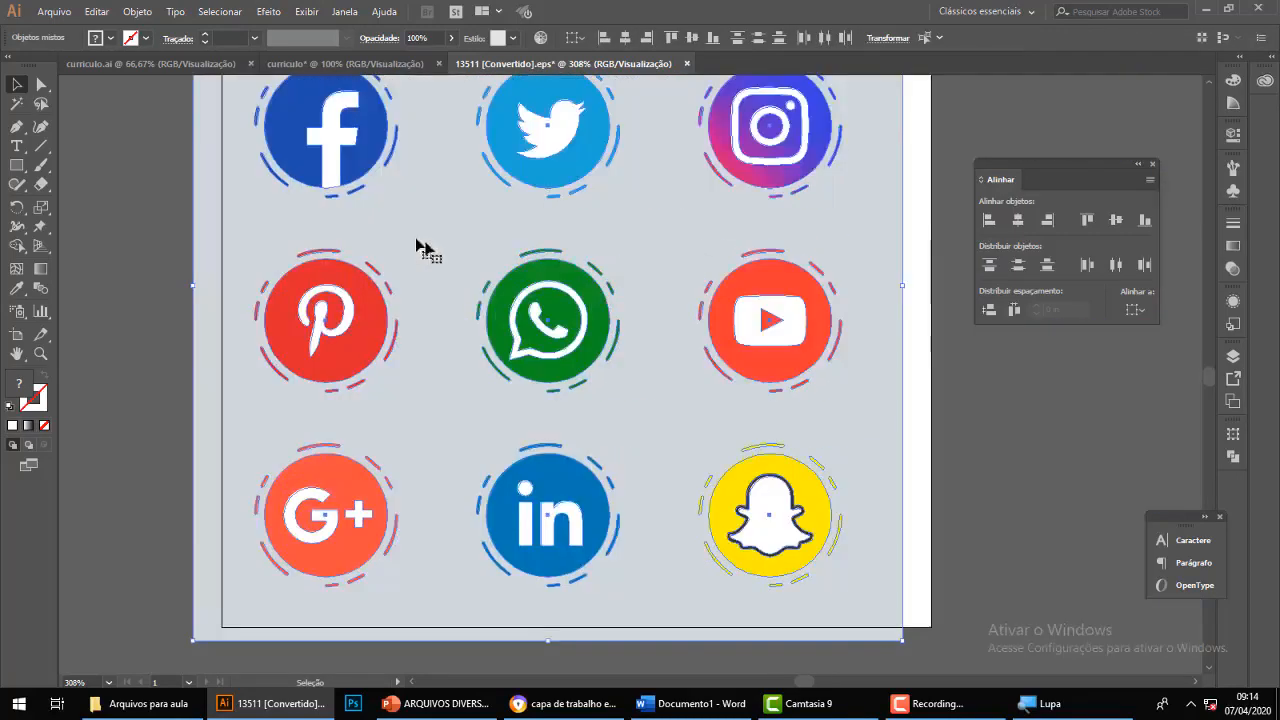
{"action": "right_click", "coordinate": [636, 240]}
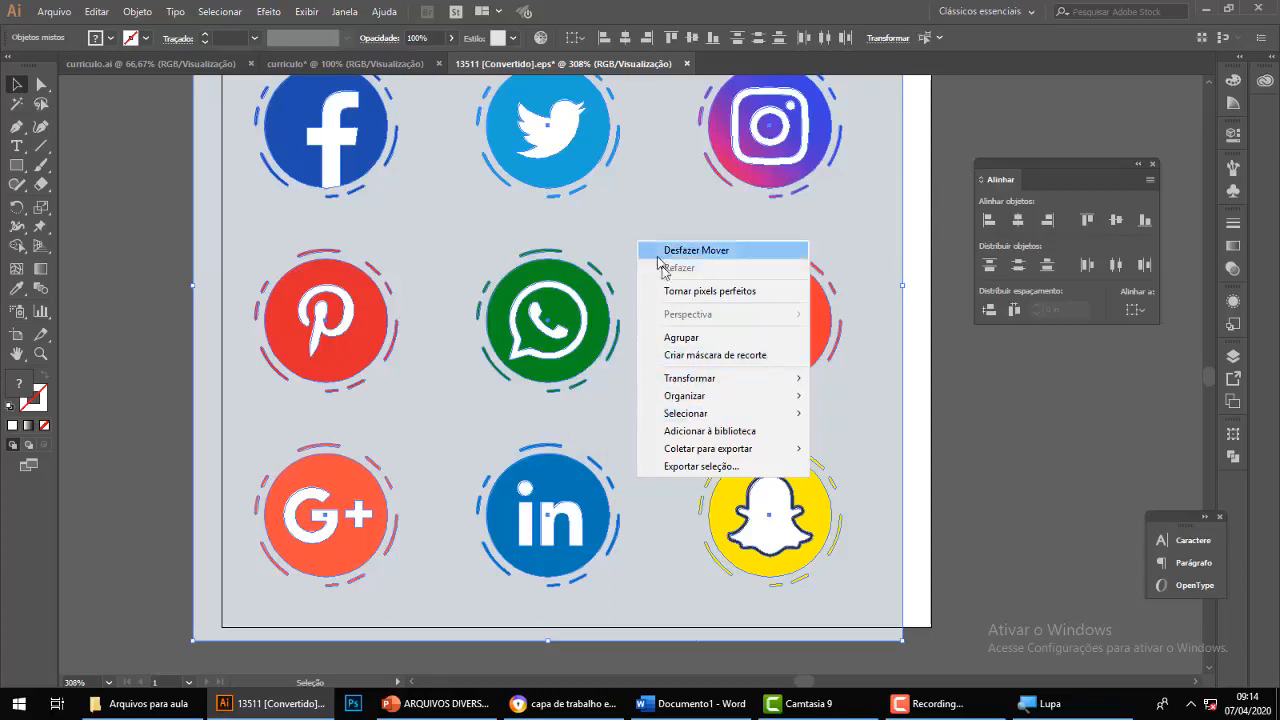
{"action": "mouse_move", "coordinate": [708, 398]}
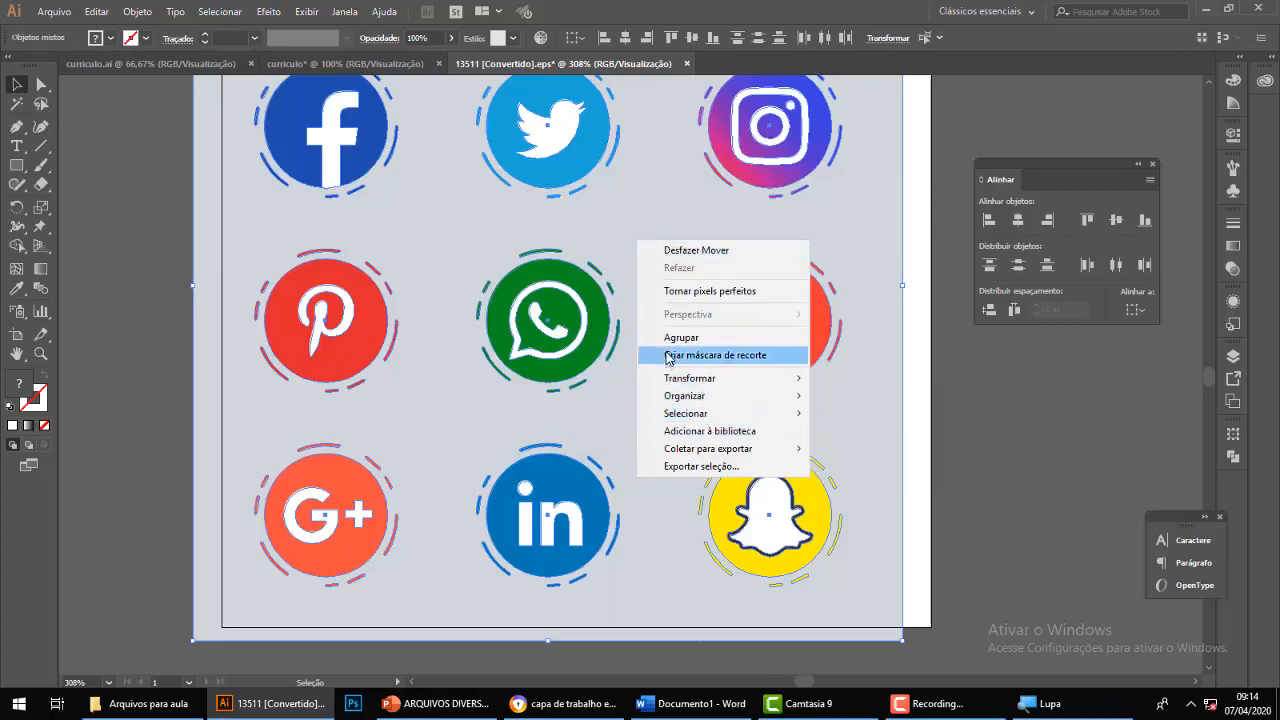
{"action": "left_click", "coordinate": [594, 243]}
{"action": "left_click_drag", "start_coordinate": [600, 237], "coordinate": [480, 261]}
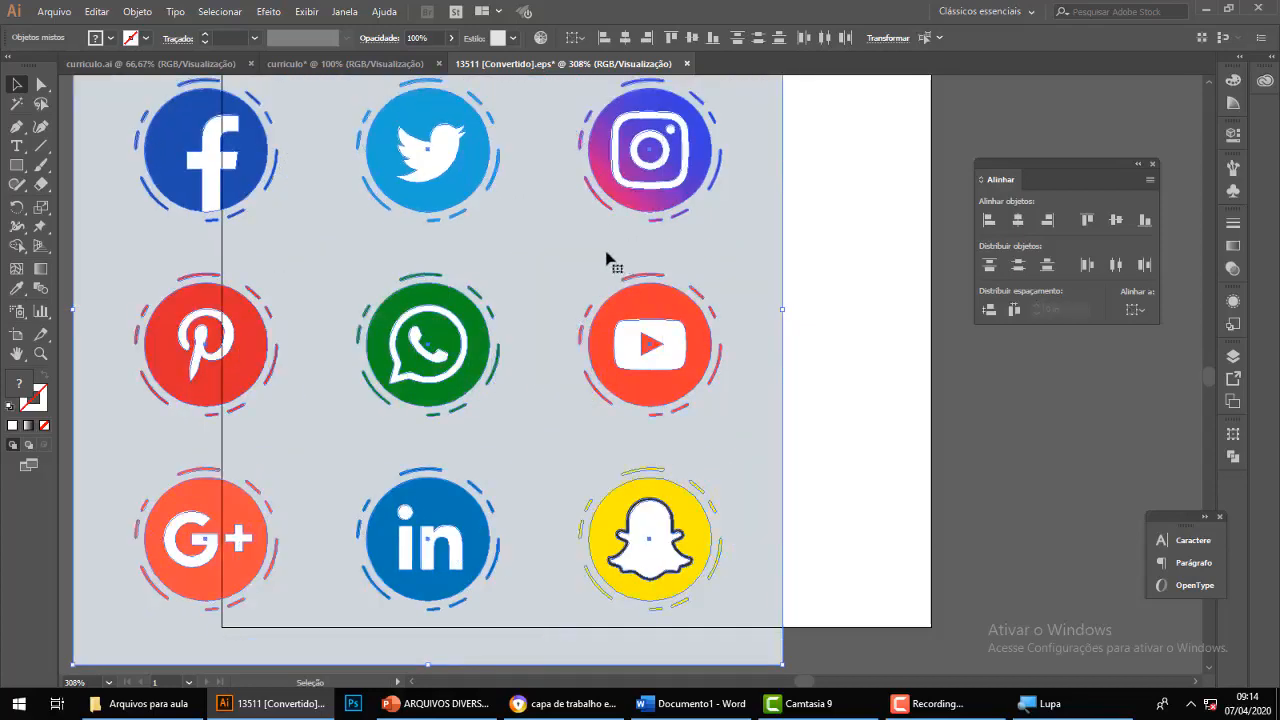
{"action": "left_click_drag", "start_coordinate": [607, 259], "coordinate": [717, 239]}
{"action": "right_click", "coordinate": [613, 258]}
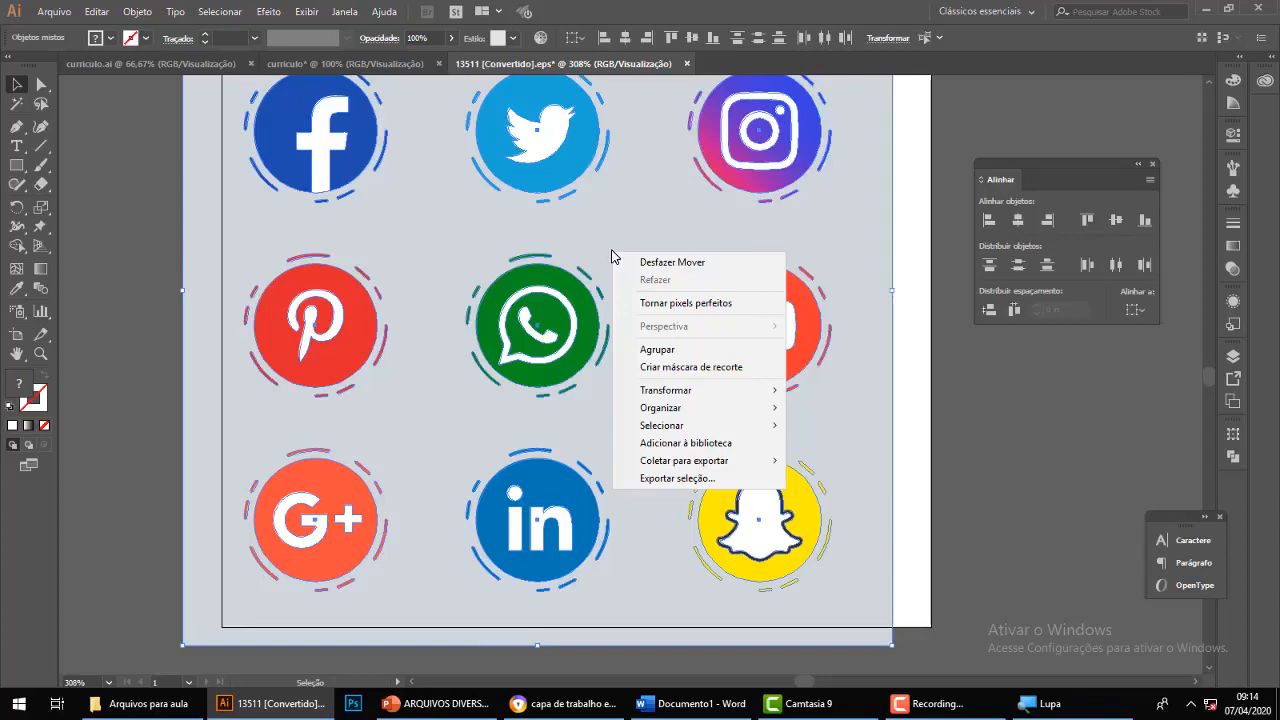
{"action": "left_click", "coordinate": [622, 238]}
{"action": "left_click_drag", "start_coordinate": [623, 237], "coordinate": [634, 271]}
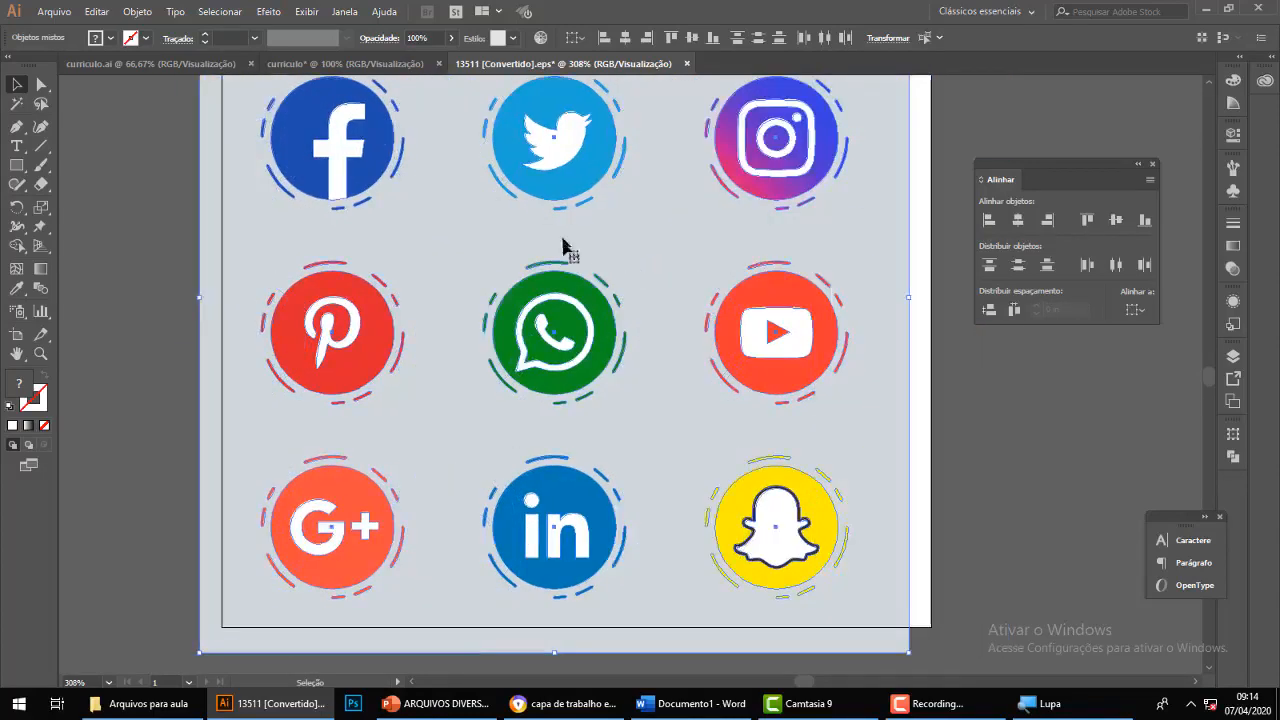
Isolate the social media logo group and copy the complete WhatsApp icon with its dashed ring.
{"action": "left_click", "coordinate": [592, 316]}
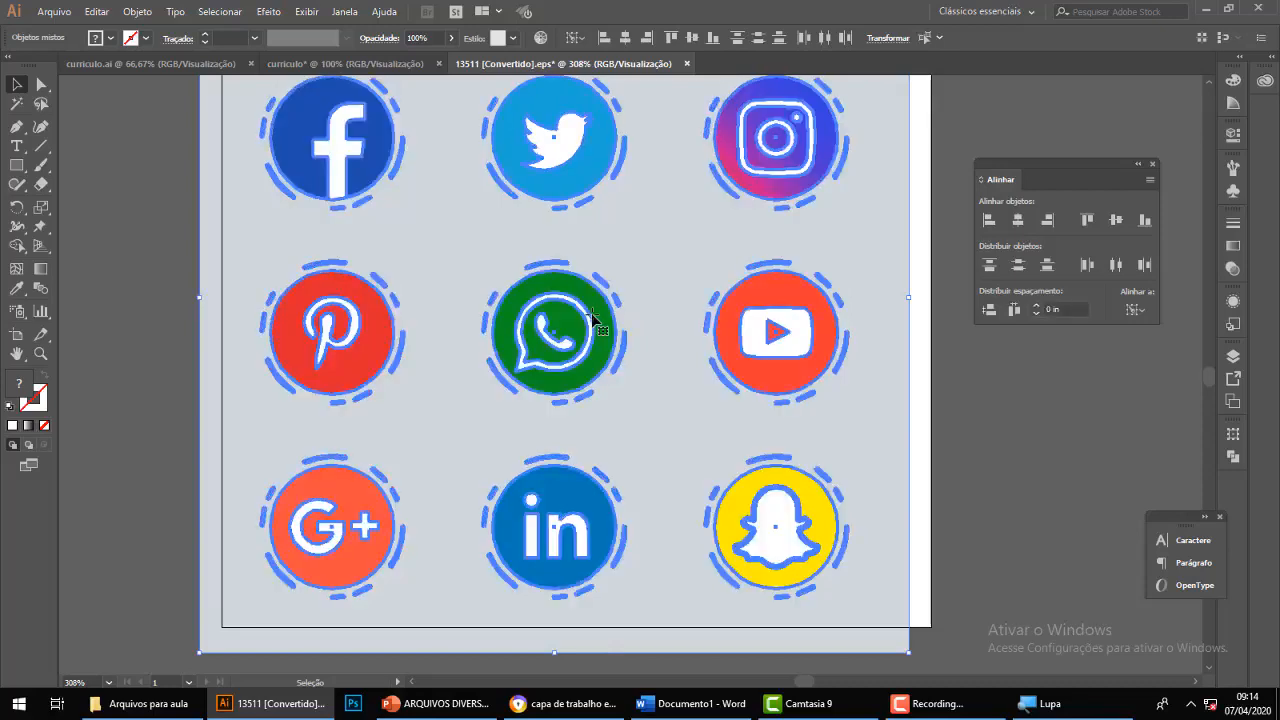
{"action": "double_click", "coordinate": [593, 317]}
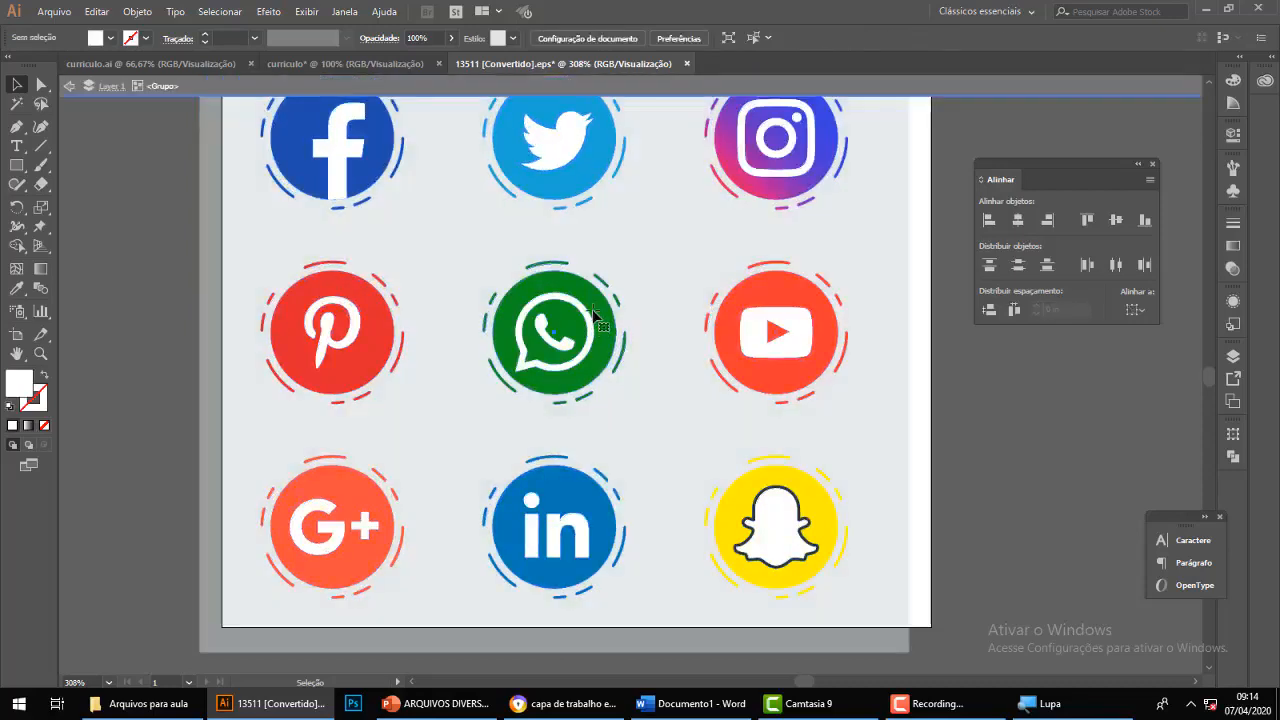
{"action": "left_click", "coordinate": [594, 316]}
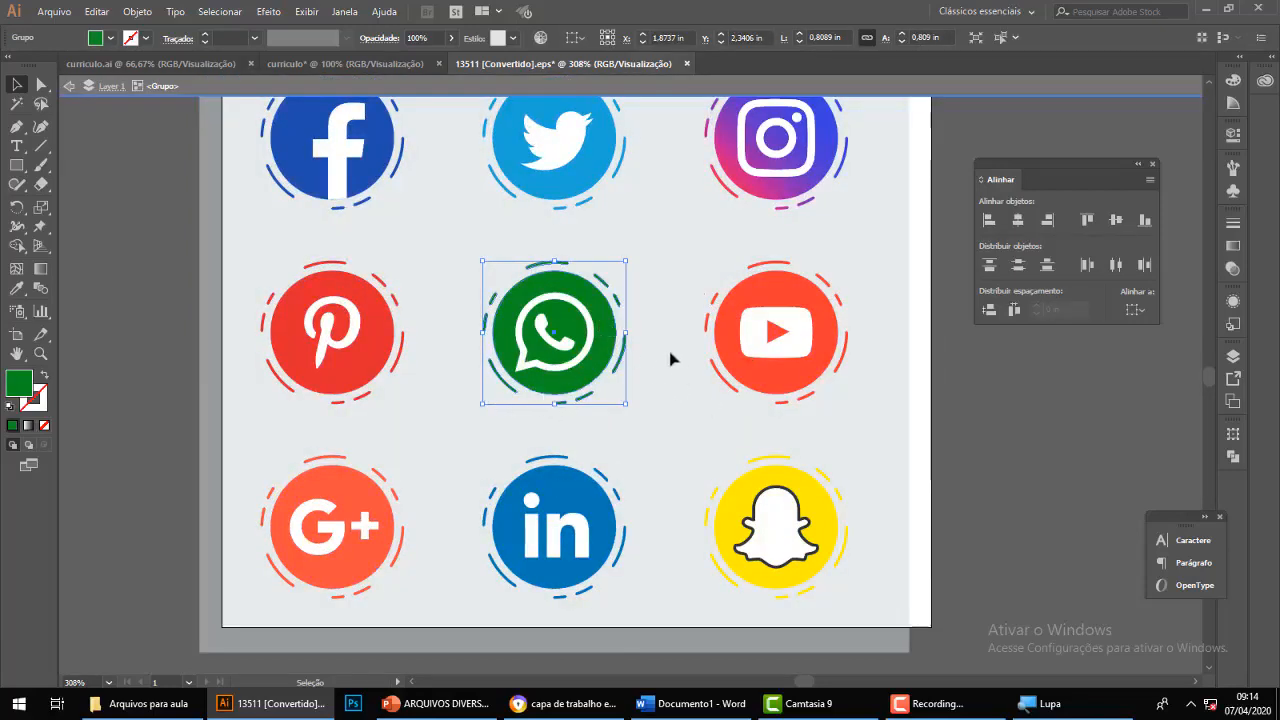
{"action": "left_click", "coordinate": [639, 373]}
{"action": "left_click", "coordinate": [597, 349]}
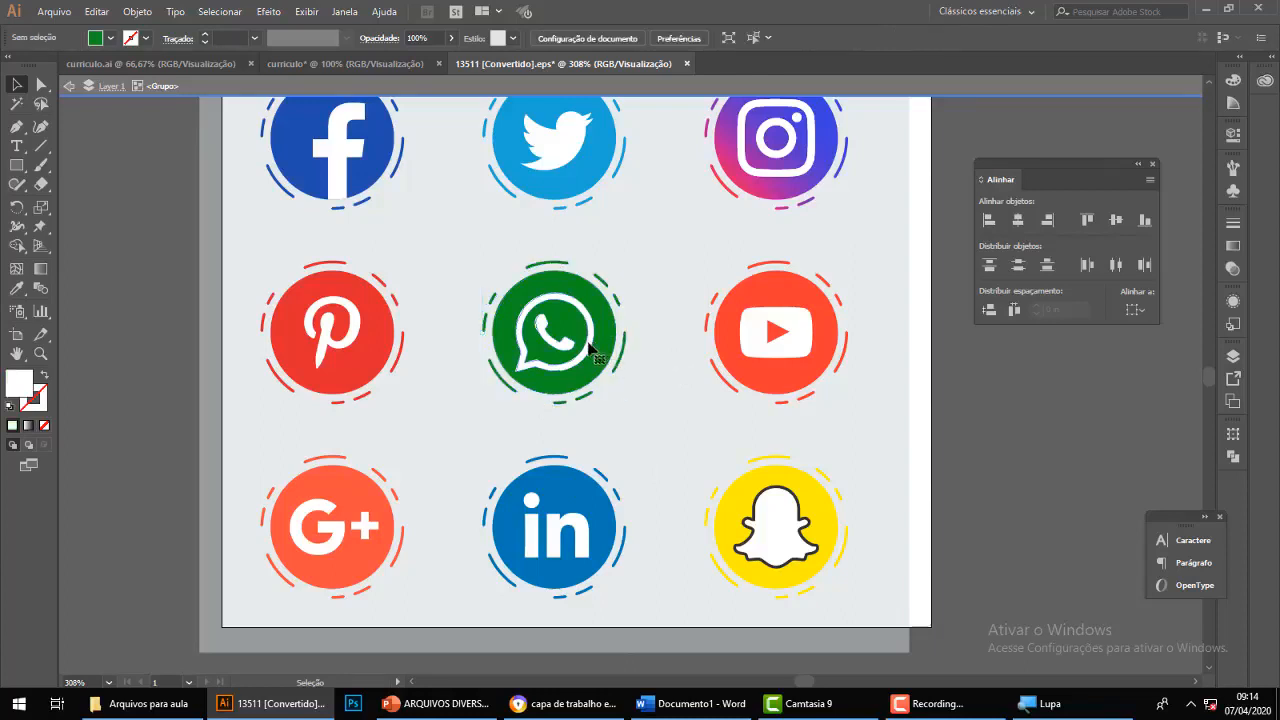
{"action": "left_click", "coordinate": [667, 335]}
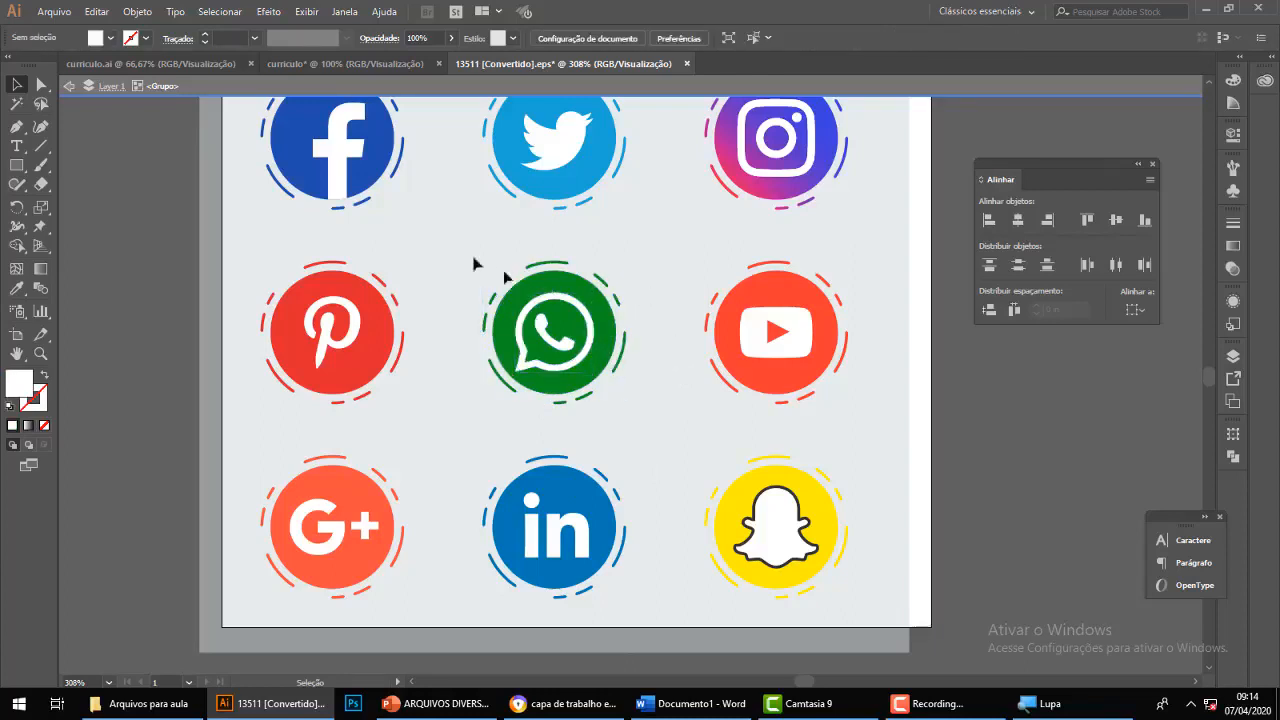
{"action": "left_click_drag", "start_coordinate": [449, 258], "coordinate": [656, 417]}
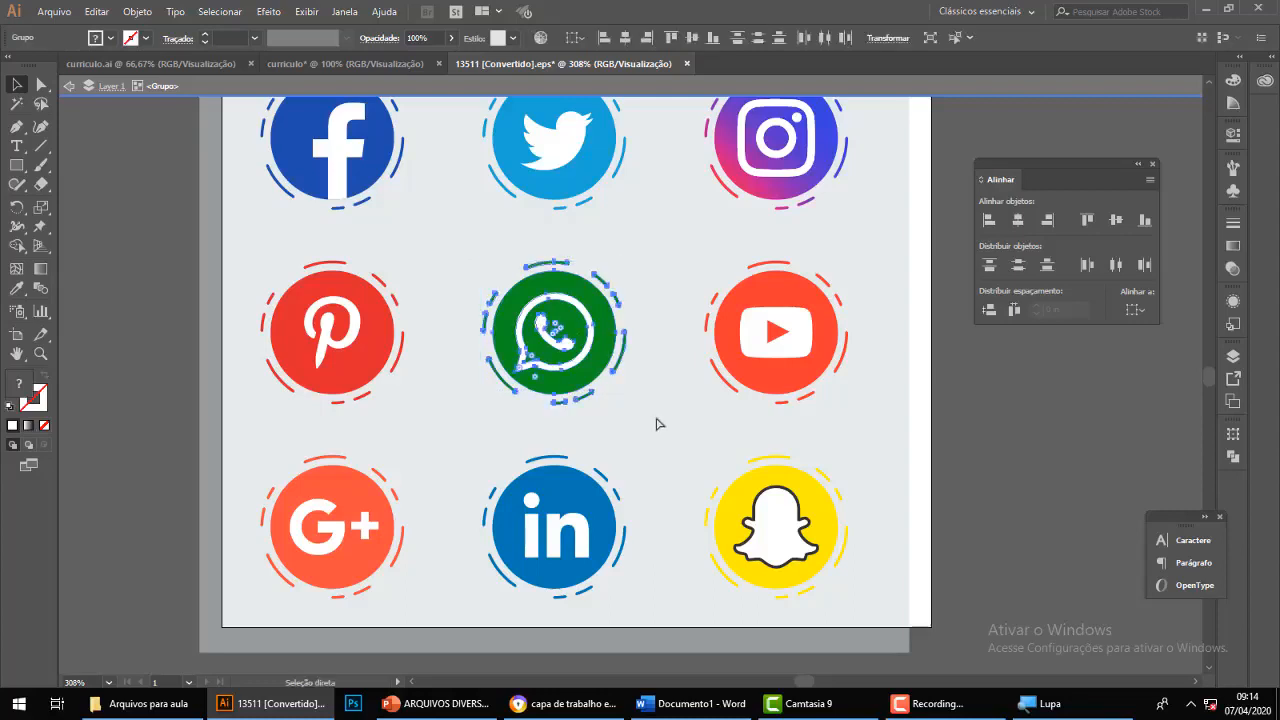
Paste the WhatsApp icon into the curriculo document, shrink it, and place it at the left margin guide in the white footer.
{"action": "left_click", "coordinate": [183, 64]}
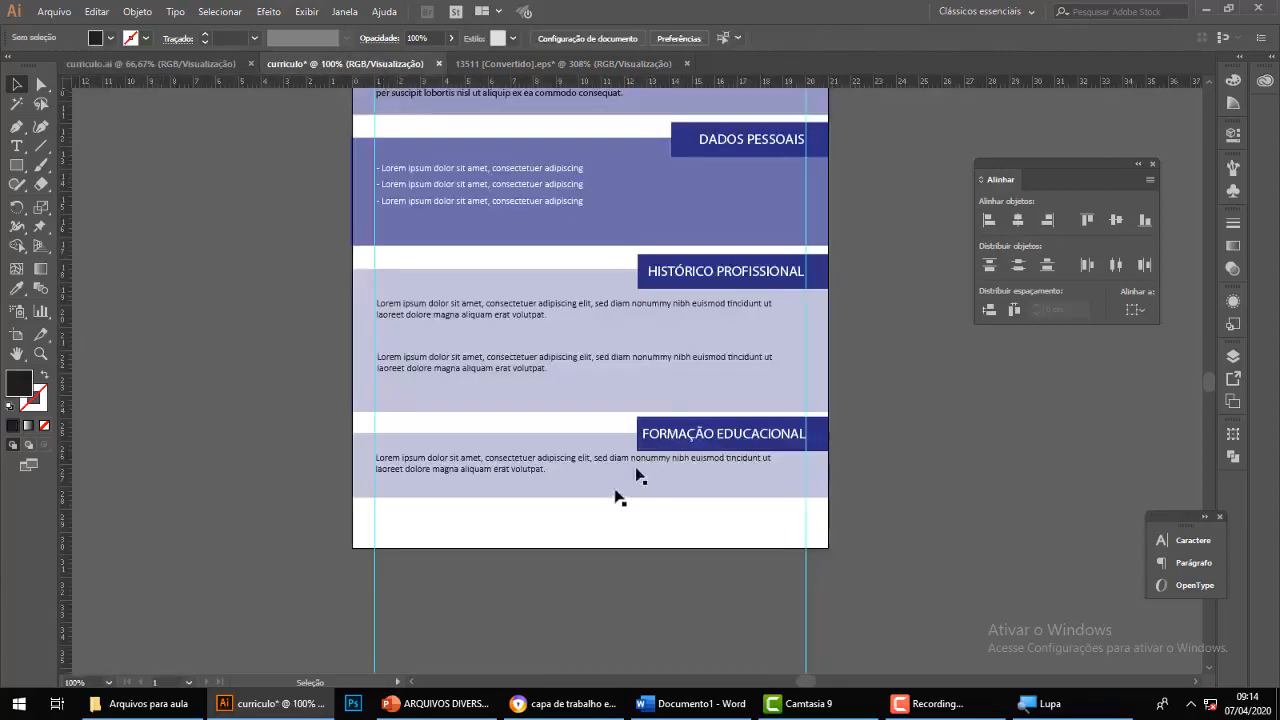
{"action": "key", "text": "ctrl+v"}
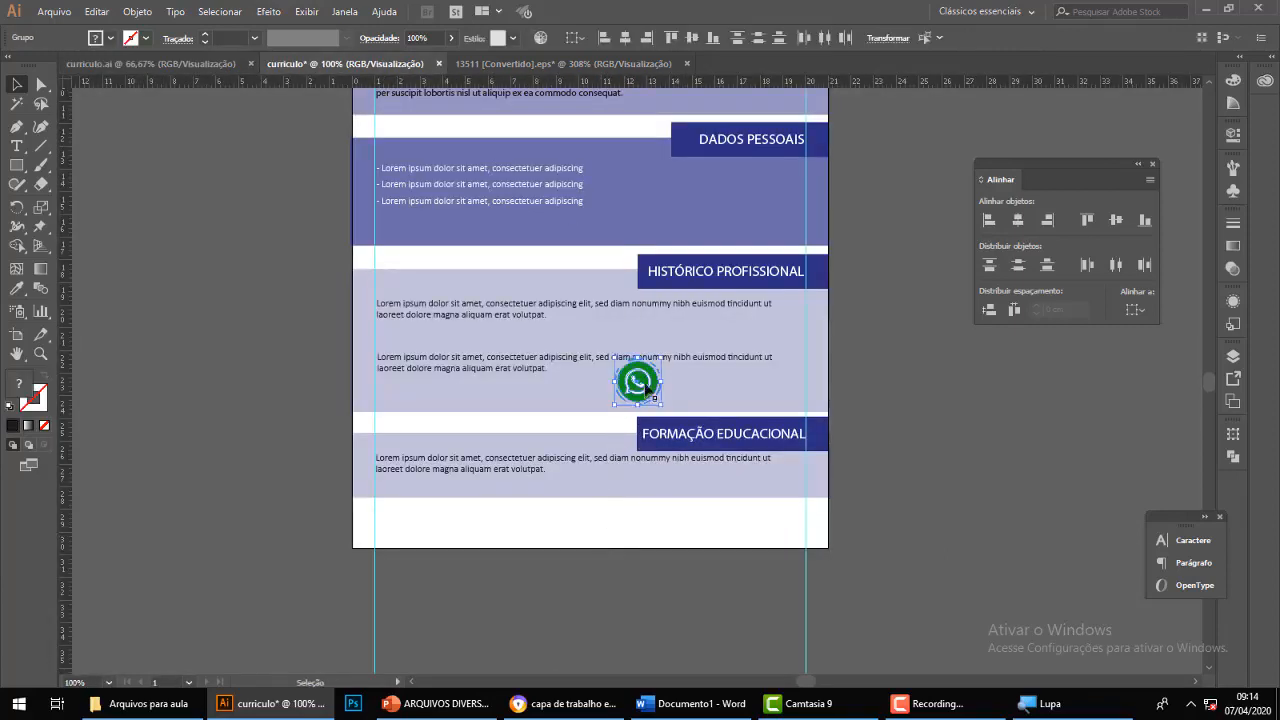
{"action": "left_click_drag", "start_coordinate": [643, 383], "coordinate": [411, 524]}
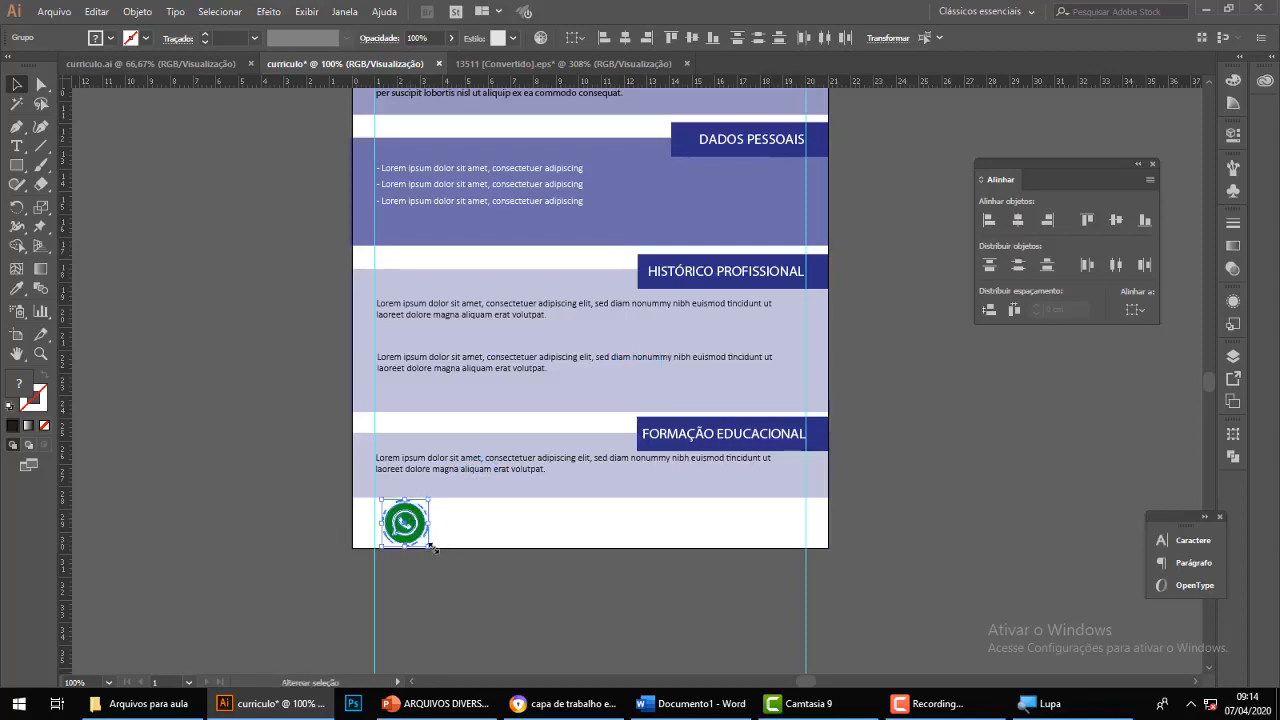
{"action": "left_click_drag", "start_coordinate": [428, 547], "coordinate": [391, 525]}
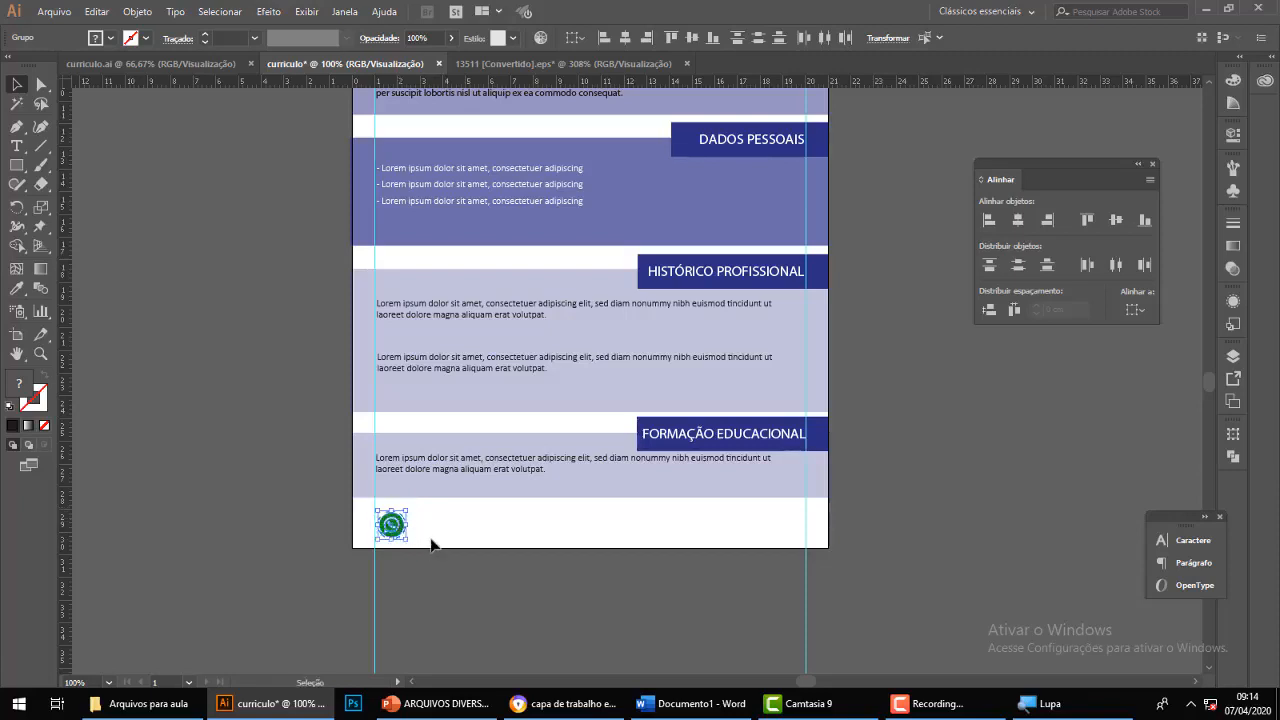
{"action": "key", "text": "Up"}
{"action": "left_click", "coordinate": [448, 567]}
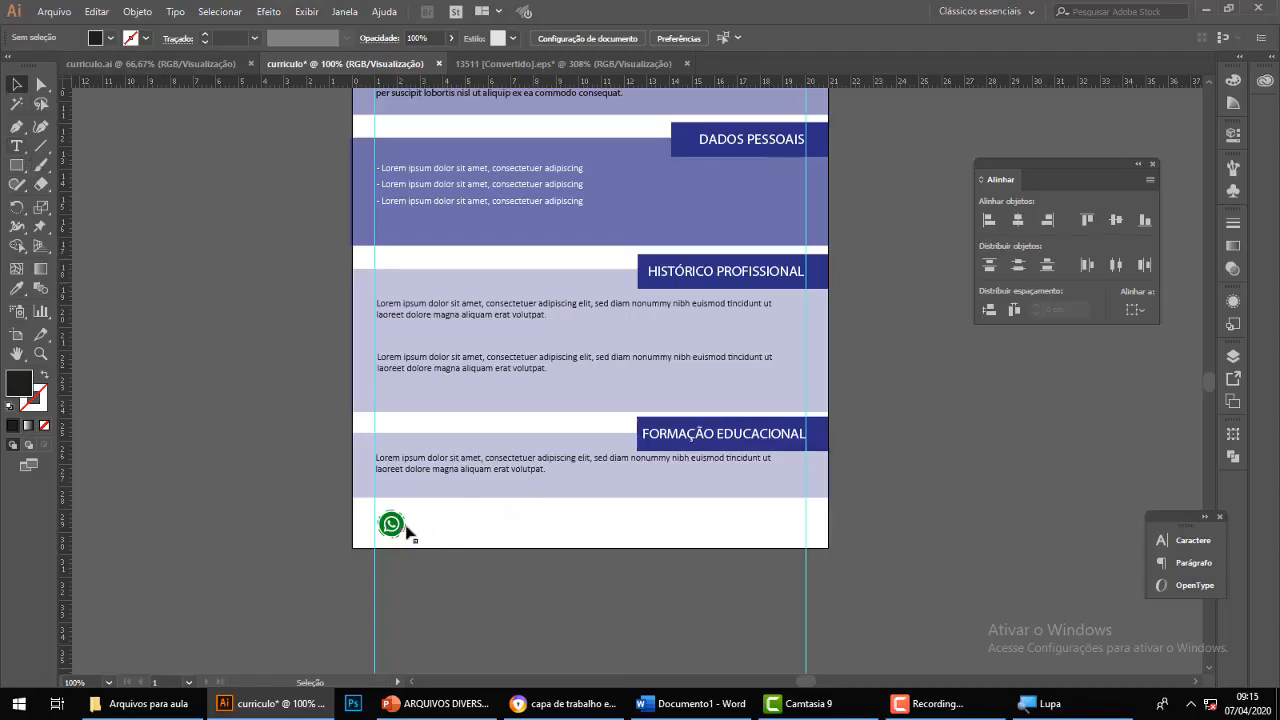
Add the phone number as text beside the footer's WhatsApp icon and enlarge it to about 23 pt, vertically centred on the icon.
{"action": "left_click", "coordinate": [17, 148]}
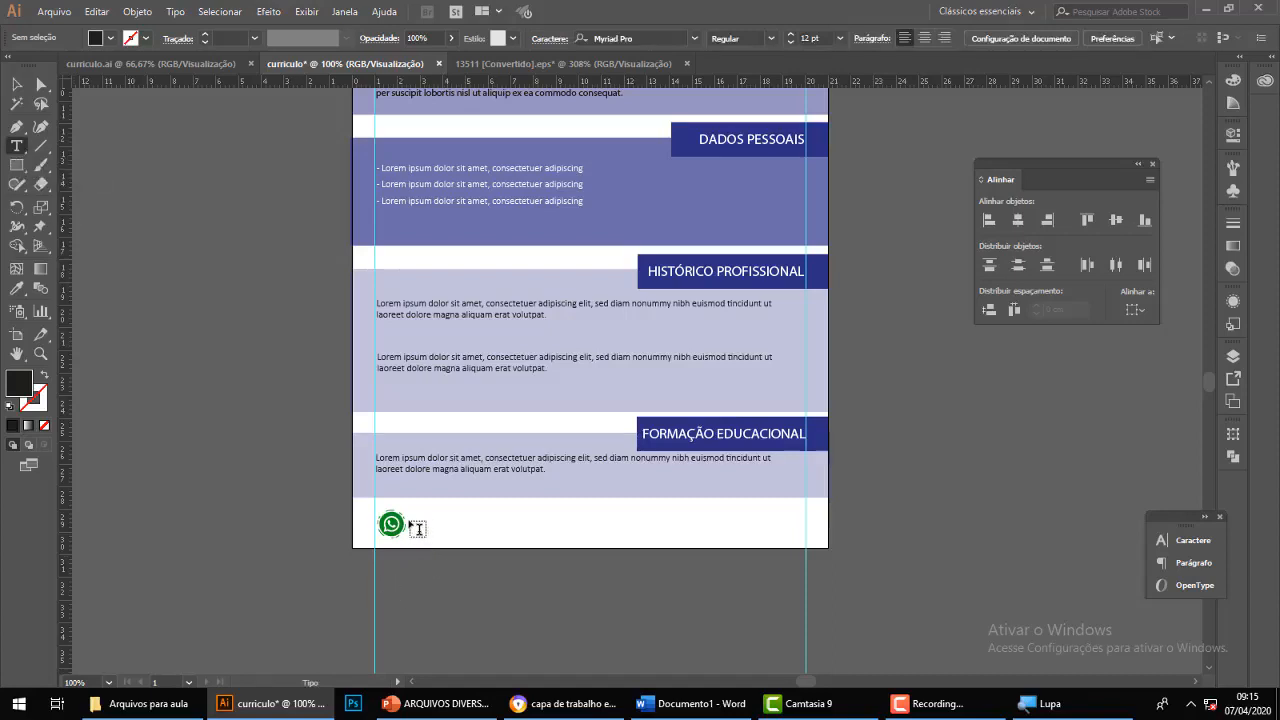
{"action": "left_click", "coordinate": [410, 521]}
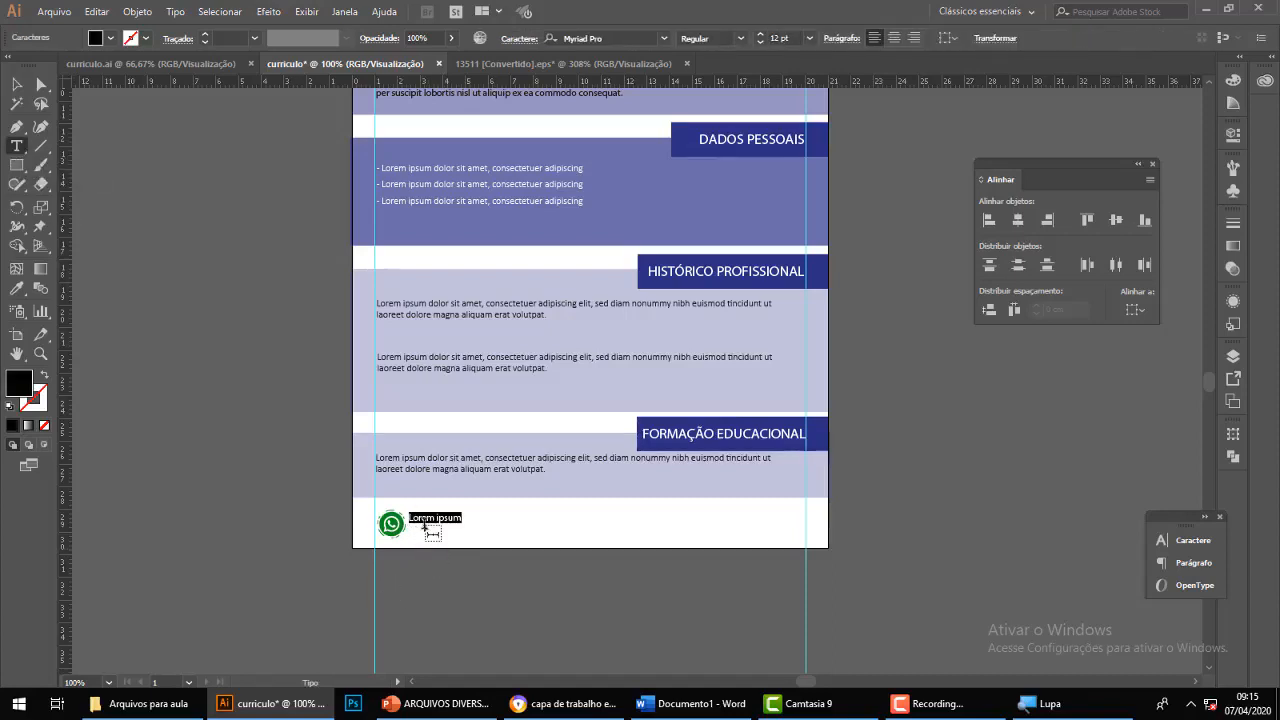
{"action": "type", "text": "(19) 1111 - 1111"}
{"action": "left_click", "coordinate": [16, 84]}
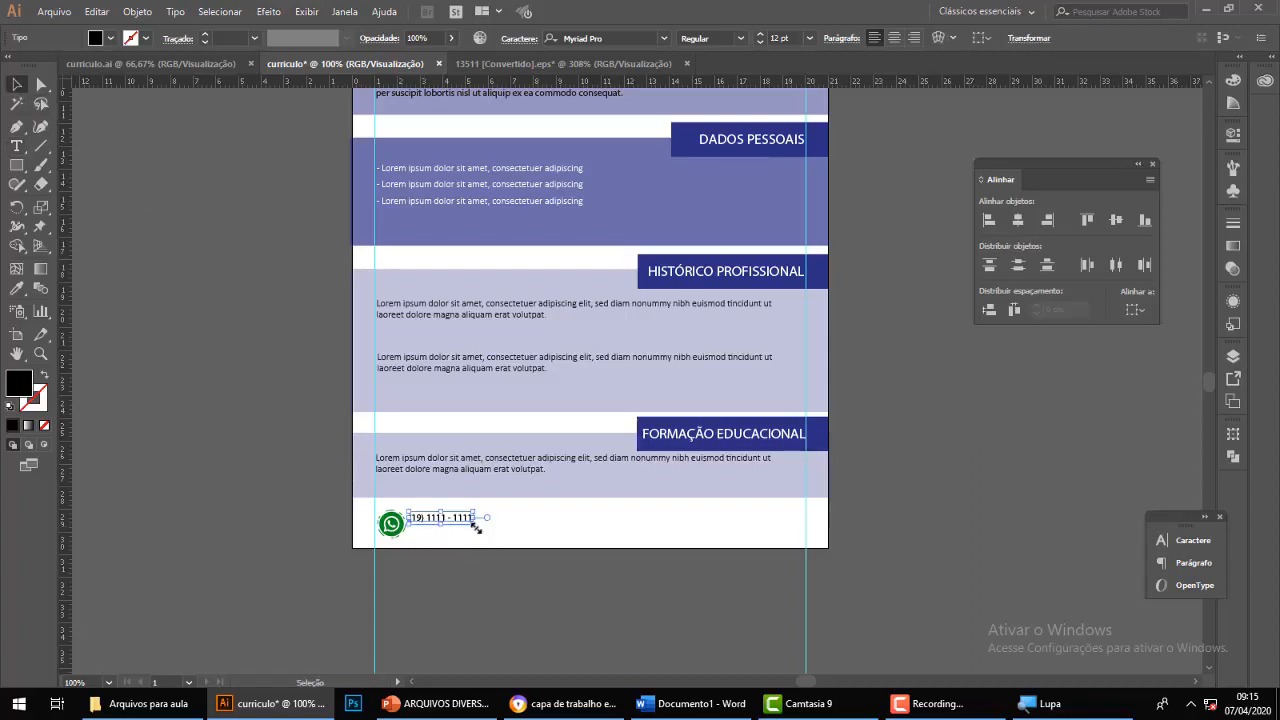
{"action": "left_click_drag", "start_coordinate": [476, 528], "coordinate": [477, 530]}
{"action": "key", "text": "ctrl+z"}
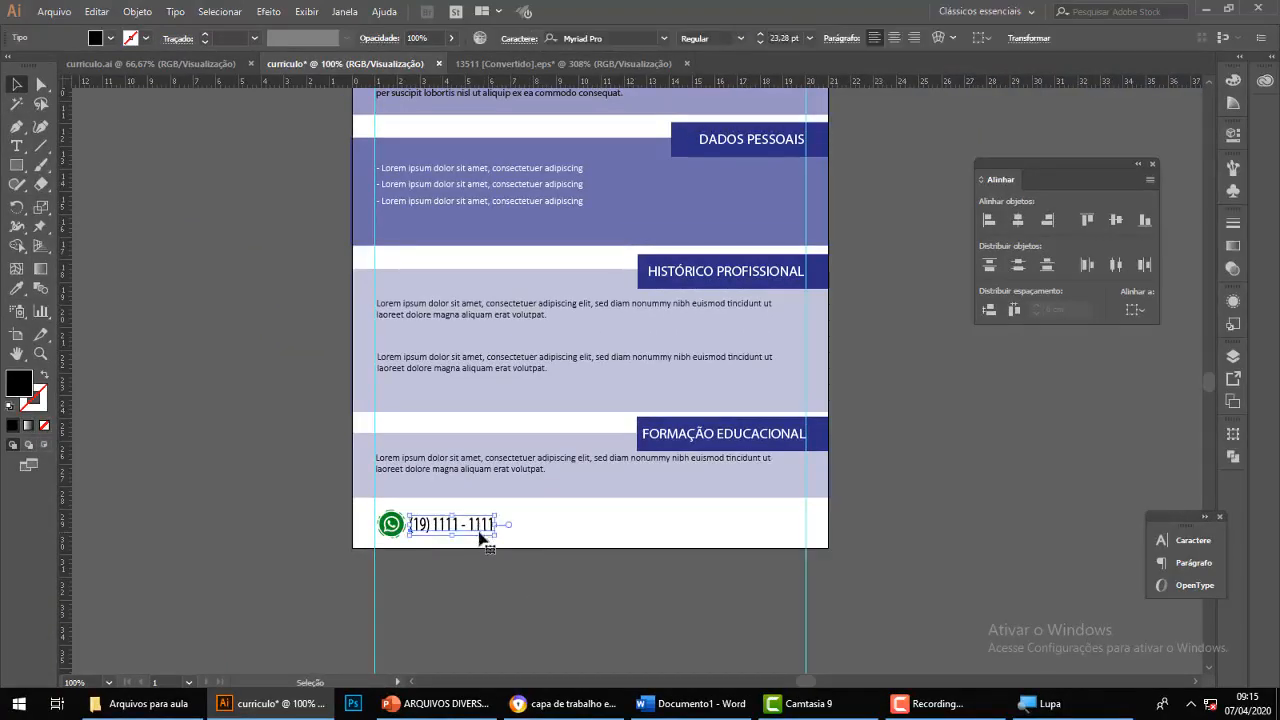
{"action": "left_click_drag", "start_coordinate": [480, 538], "coordinate": [483, 540]}
{"action": "left_click", "coordinate": [499, 579]}
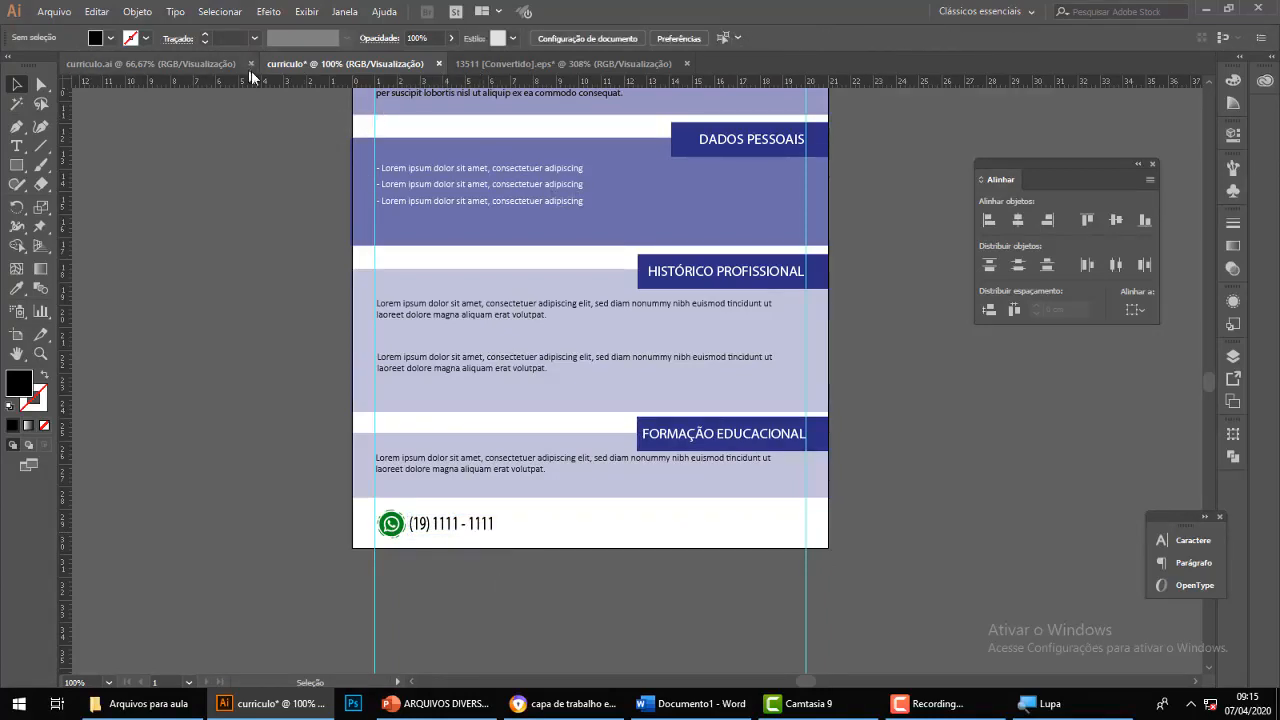
Copy the LinkedIn icon with its dashed ring from the 13511 logo collection.
{"action": "left_click", "coordinate": [597, 64]}
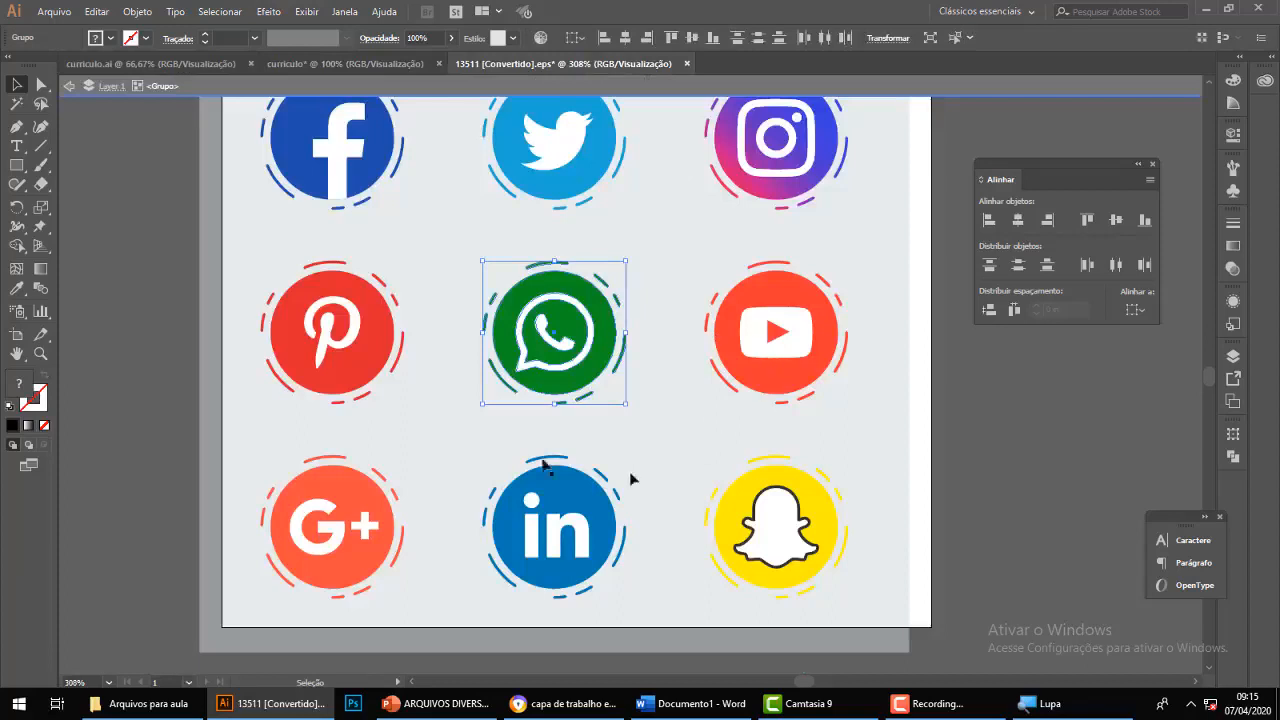
{"action": "scroll", "coordinate": [491, 430], "scroll_direction": "up", "scroll_amount": 1}
{"action": "scroll", "coordinate": [612, 370], "scroll_direction": "down", "scroll_amount": 1}
{"action": "scroll", "coordinate": [616, 451], "scroll_direction": "down", "scroll_amount": 1}
{"action": "left_click", "coordinate": [590, 485]}
{"action": "key", "text": "a"}
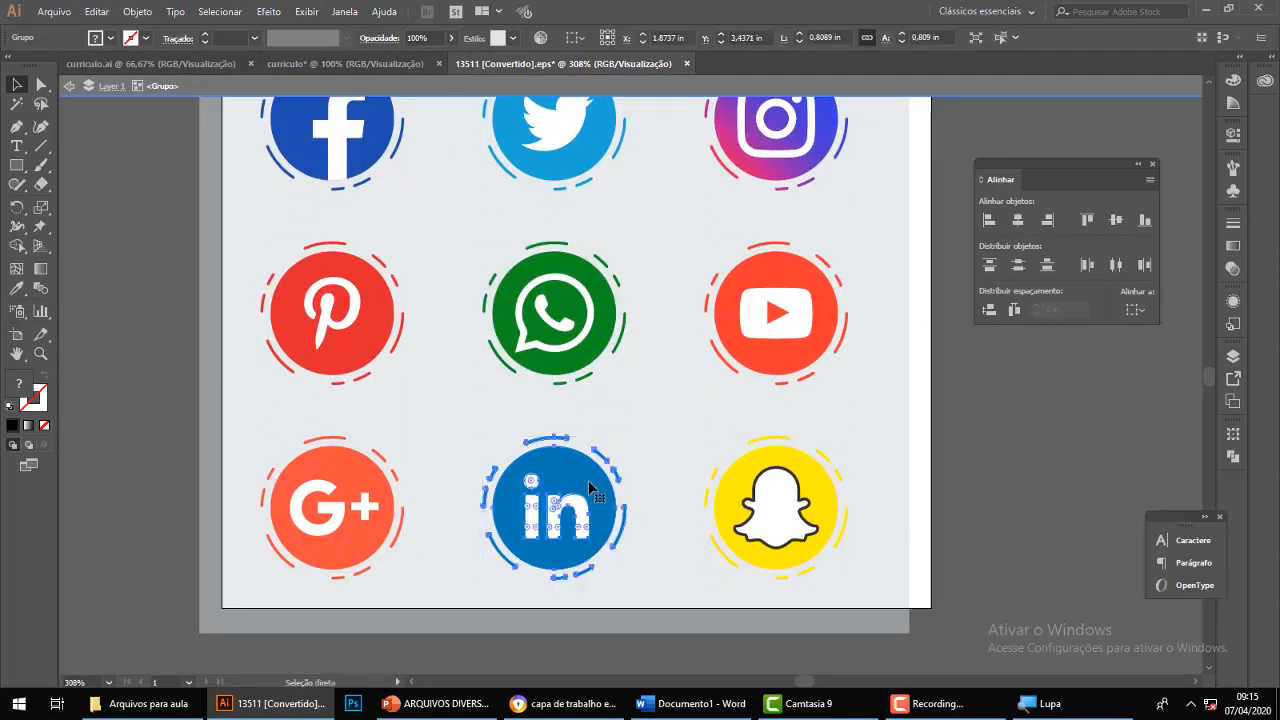
{"action": "key", "text": "v"}
Paste the LinkedIn icon into the curriculo footer, shrink it to match the WhatsApp icon, and place it after the phone number.
{"action": "left_click", "coordinate": [278, 64]}
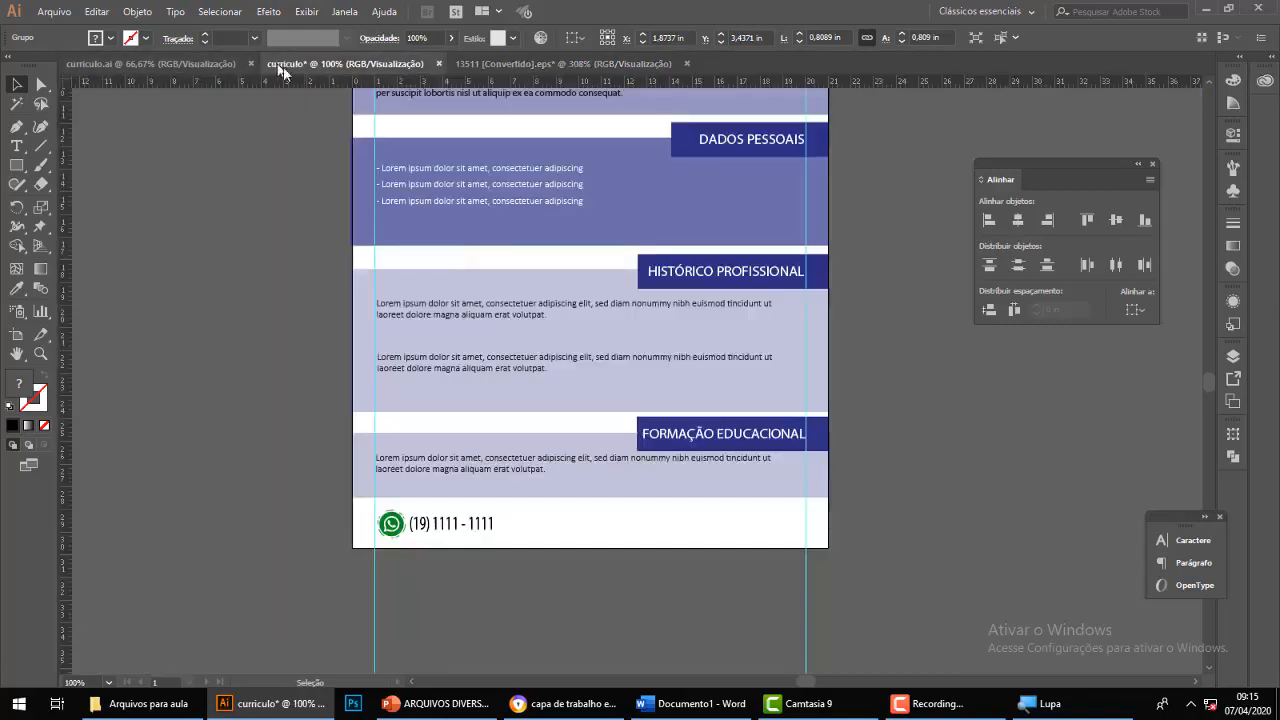
{"action": "key", "text": "ctrl+v"}
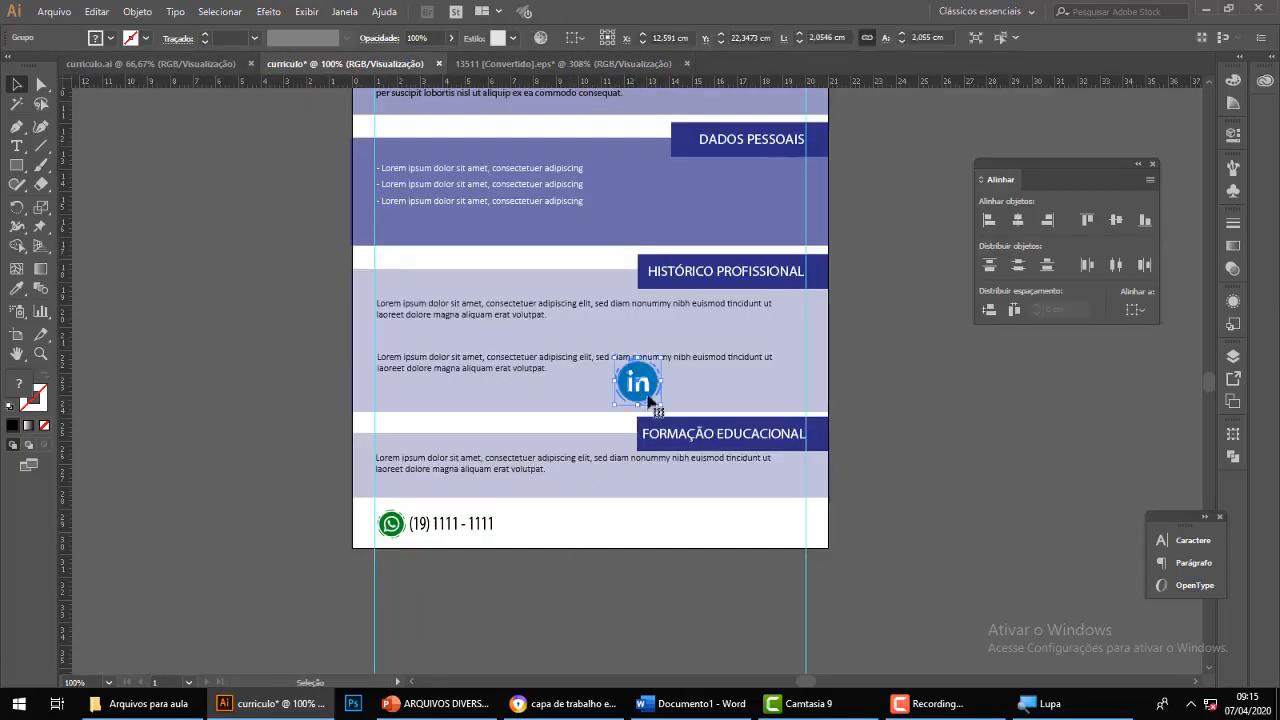
{"action": "left_click_drag", "start_coordinate": [644, 392], "coordinate": [564, 536]}
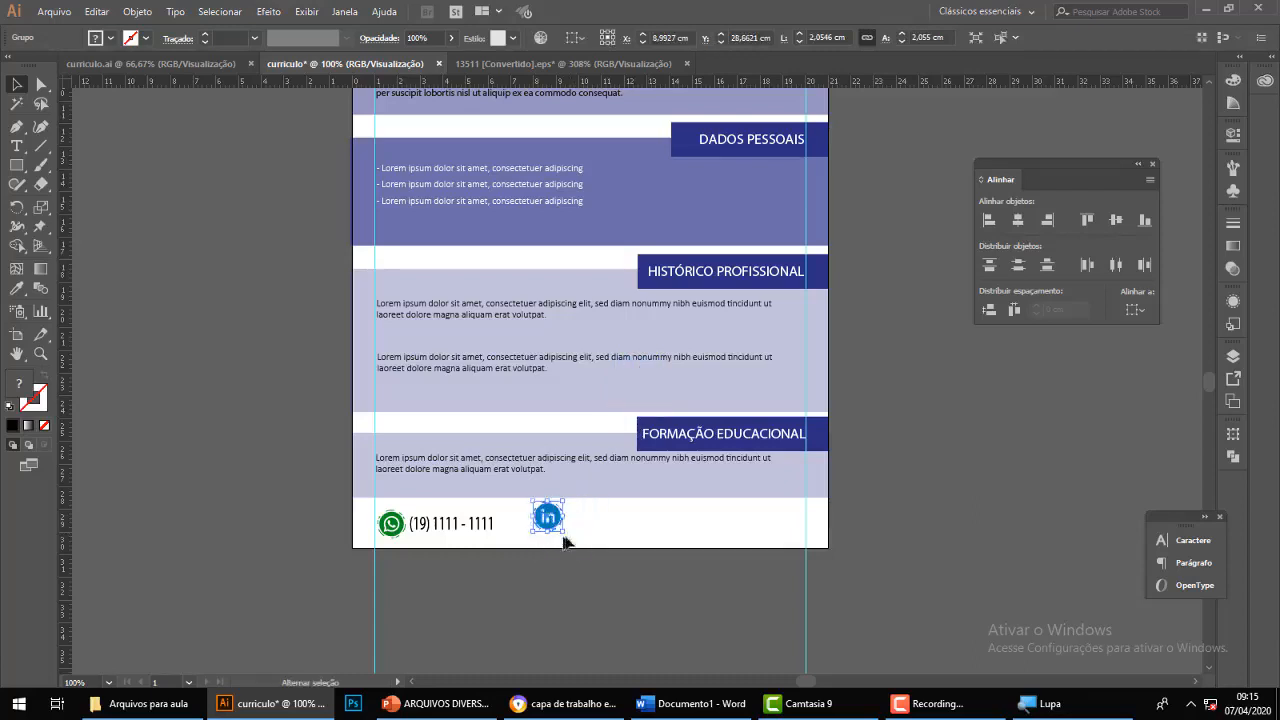
{"action": "left_click", "coordinate": [572, 545]}
{"action": "left_click_drag", "start_coordinate": [555, 530], "coordinate": [536, 533]}
{"action": "left_click", "coordinate": [593, 541]}
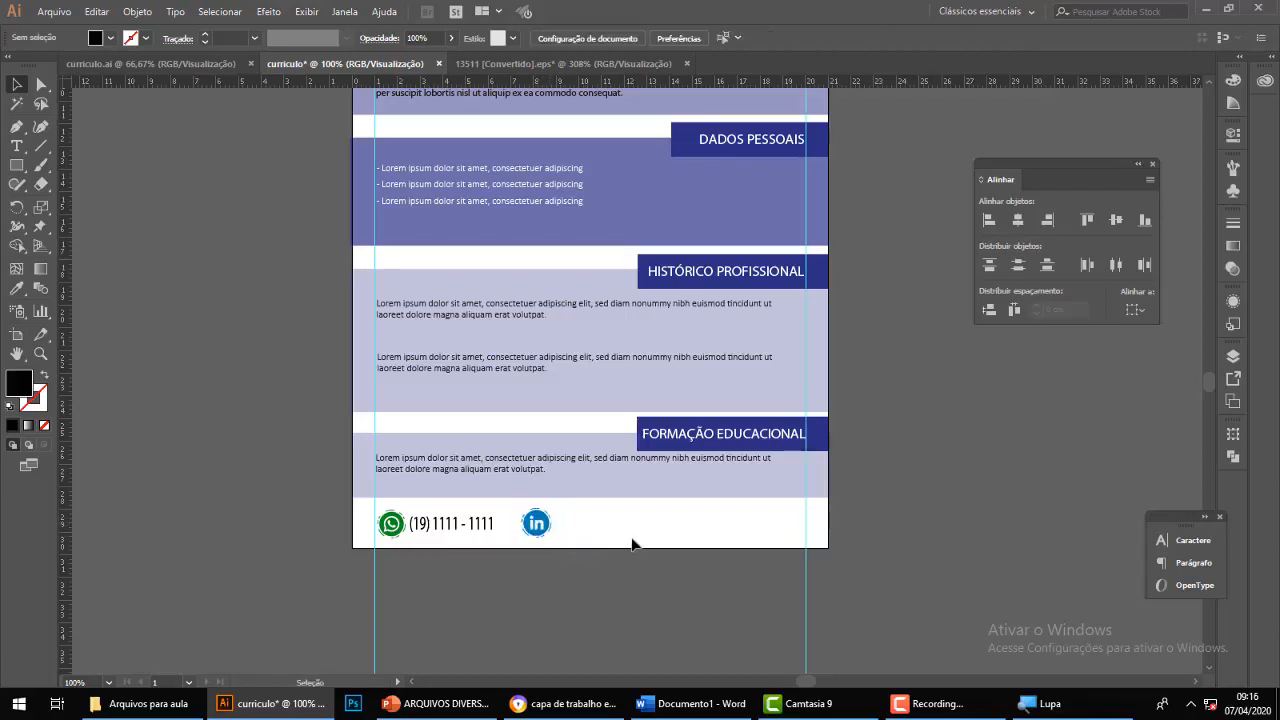
Add the placeholder text "xxxxxxxxxx" beside the LinkedIn icon and align it with the middle of the icon.
{"action": "left_click", "coordinate": [17, 146]}
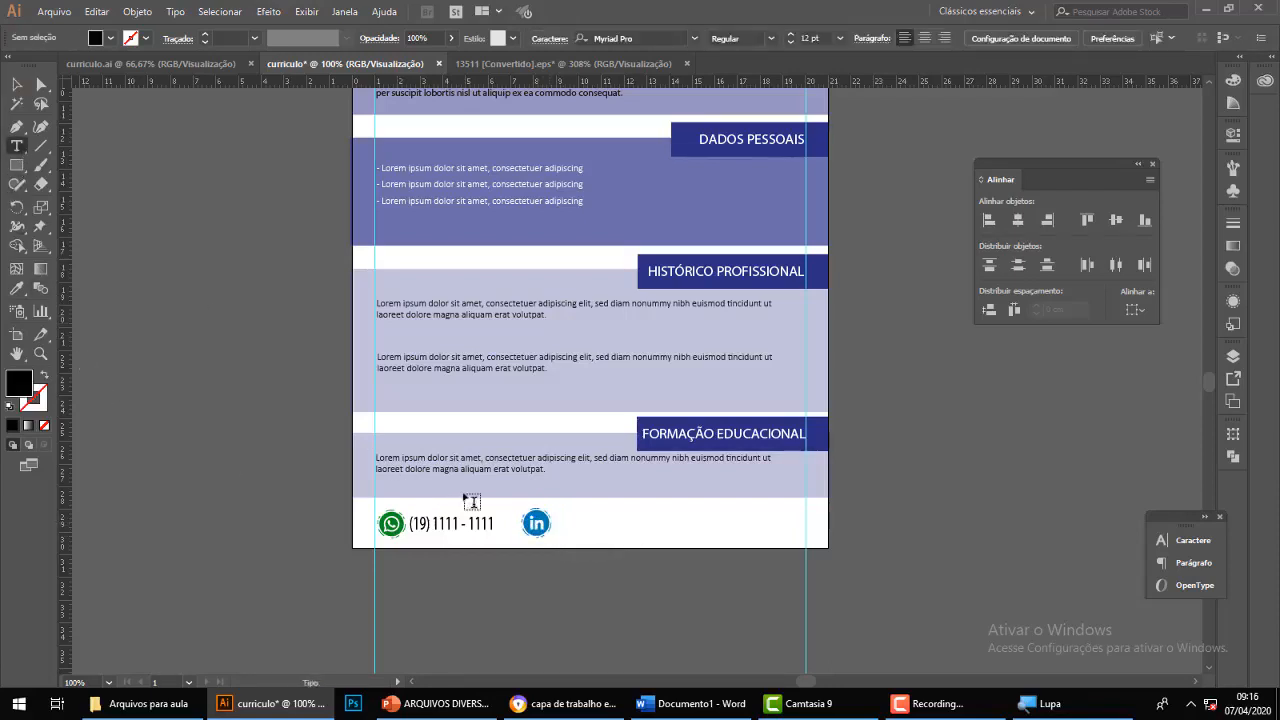
{"action": "left_click", "coordinate": [557, 524]}
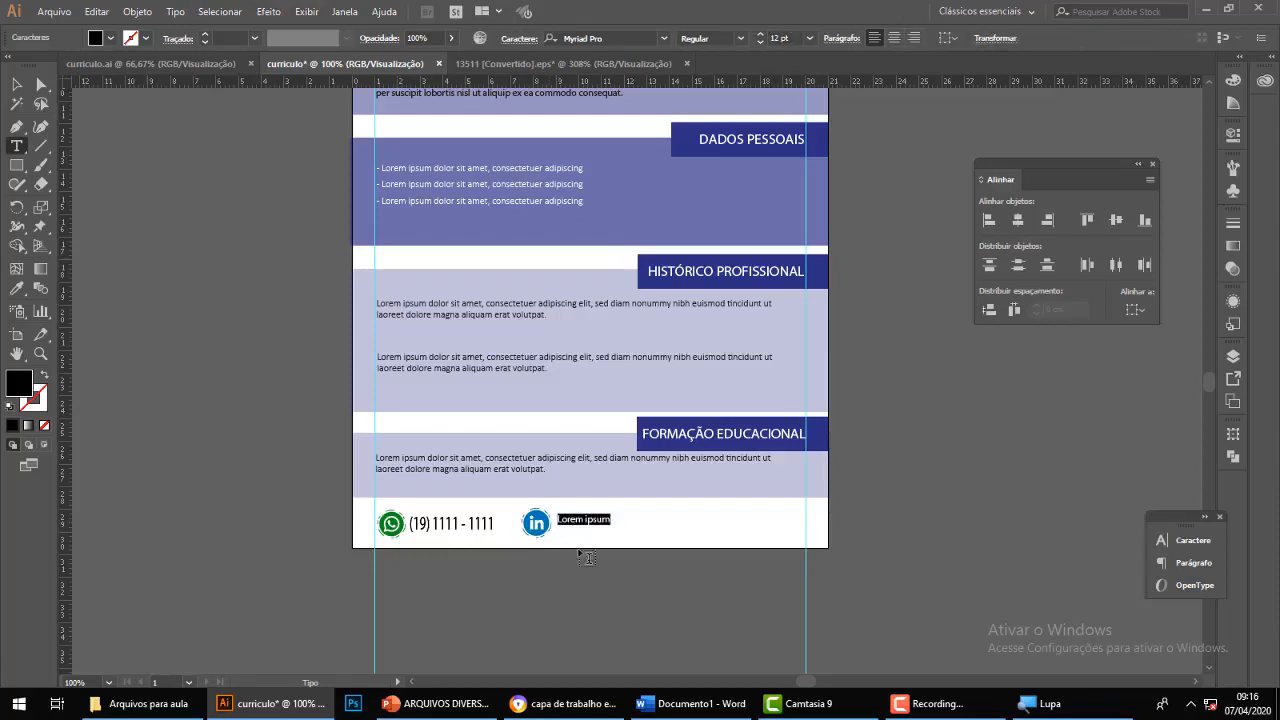
{"action": "type", "text": "xxxxxxxxxx"}
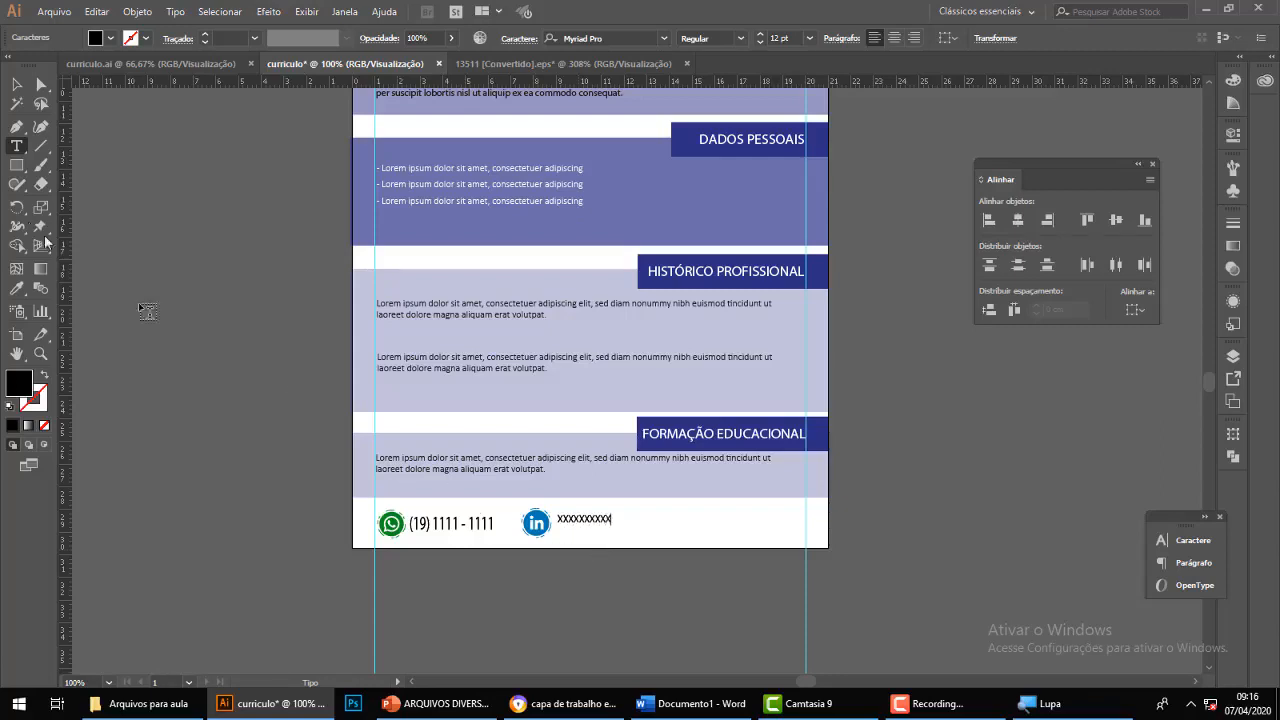
{"action": "left_click", "coordinate": [16, 84]}
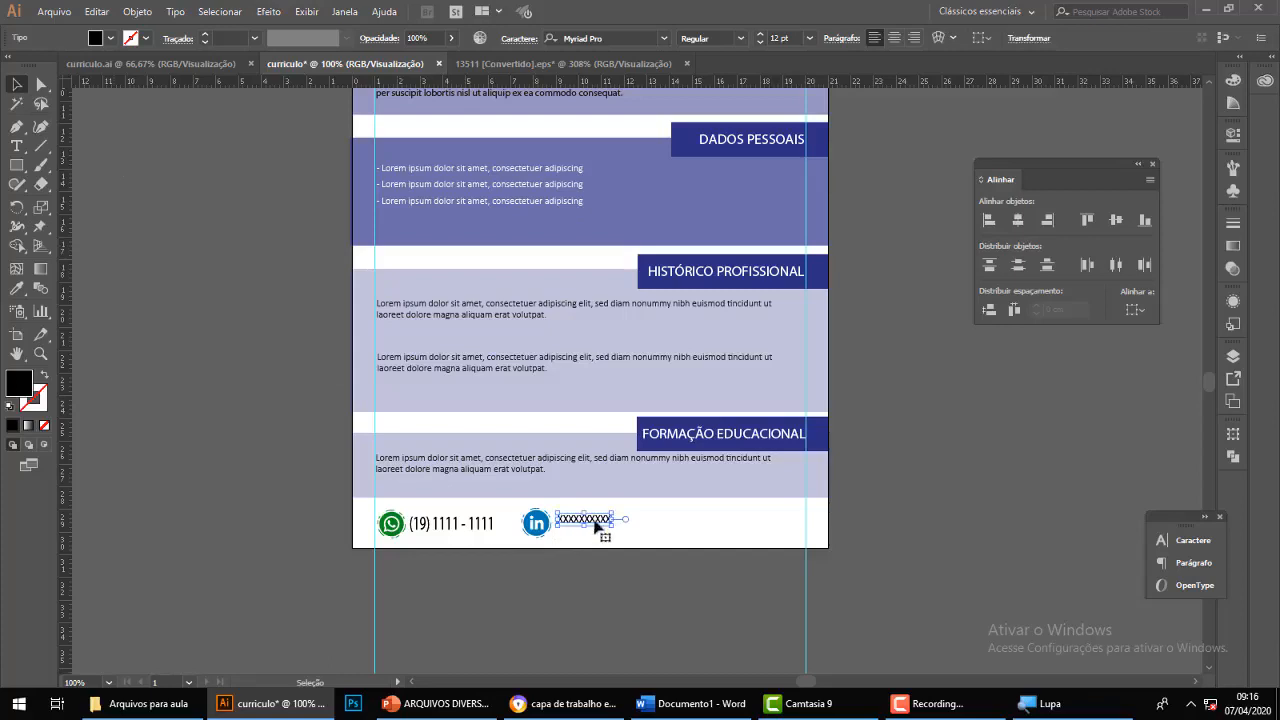
{"action": "left_click_drag", "start_coordinate": [597, 527], "coordinate": [593, 533]}
{"action": "key", "text": "Up"}
{"action": "key", "text": "Right"}
{"action": "left_click", "coordinate": [590, 567]}
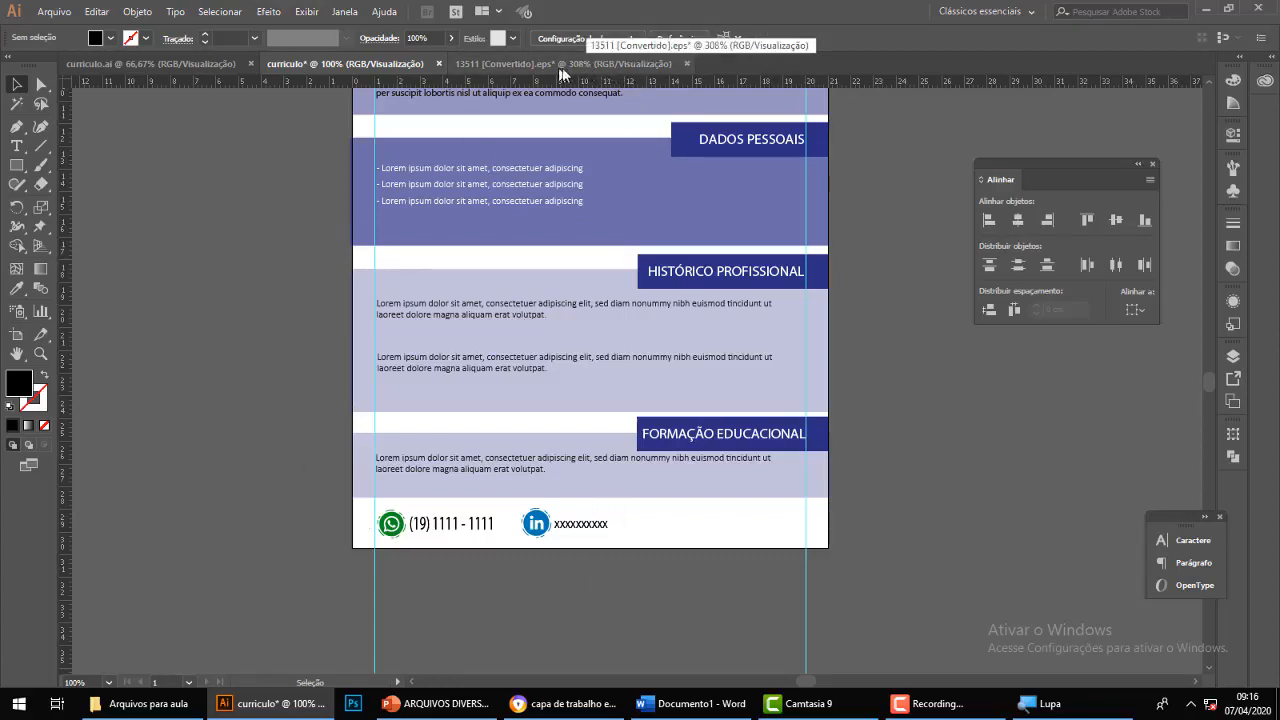
{"action": "left_click", "coordinate": [54, 12]}
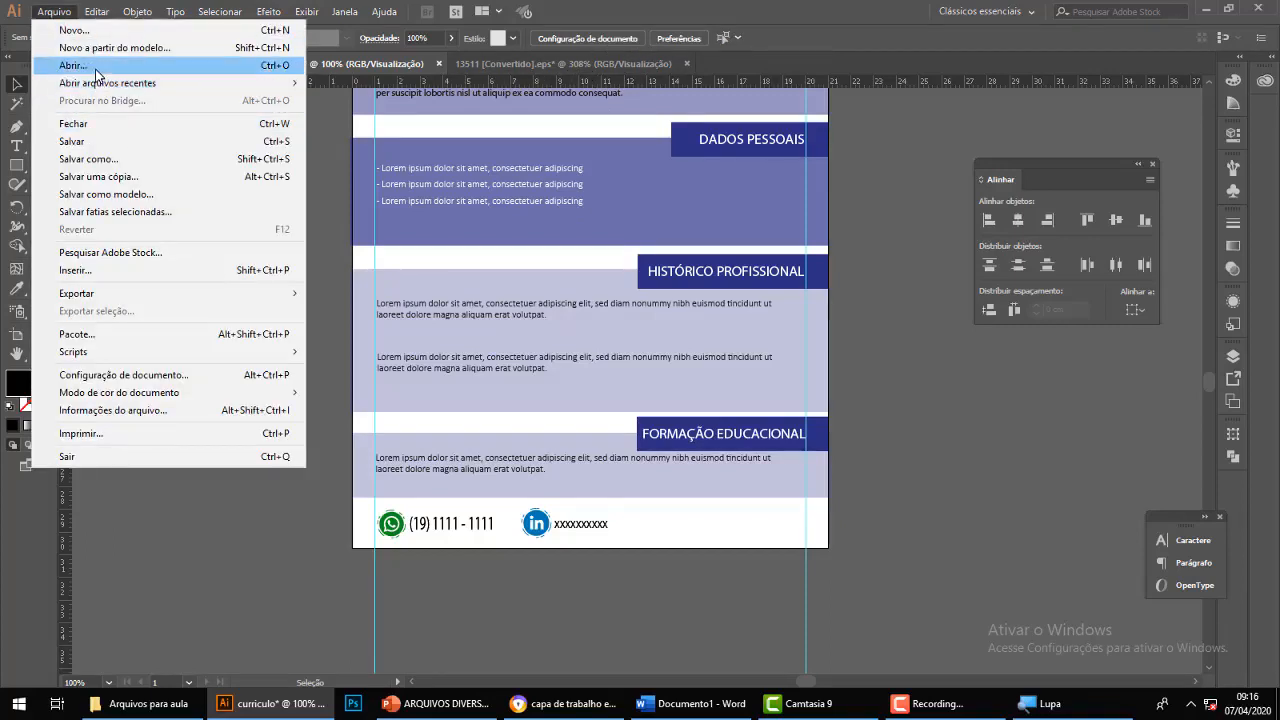
{"action": "left_click", "coordinate": [148, 704]}
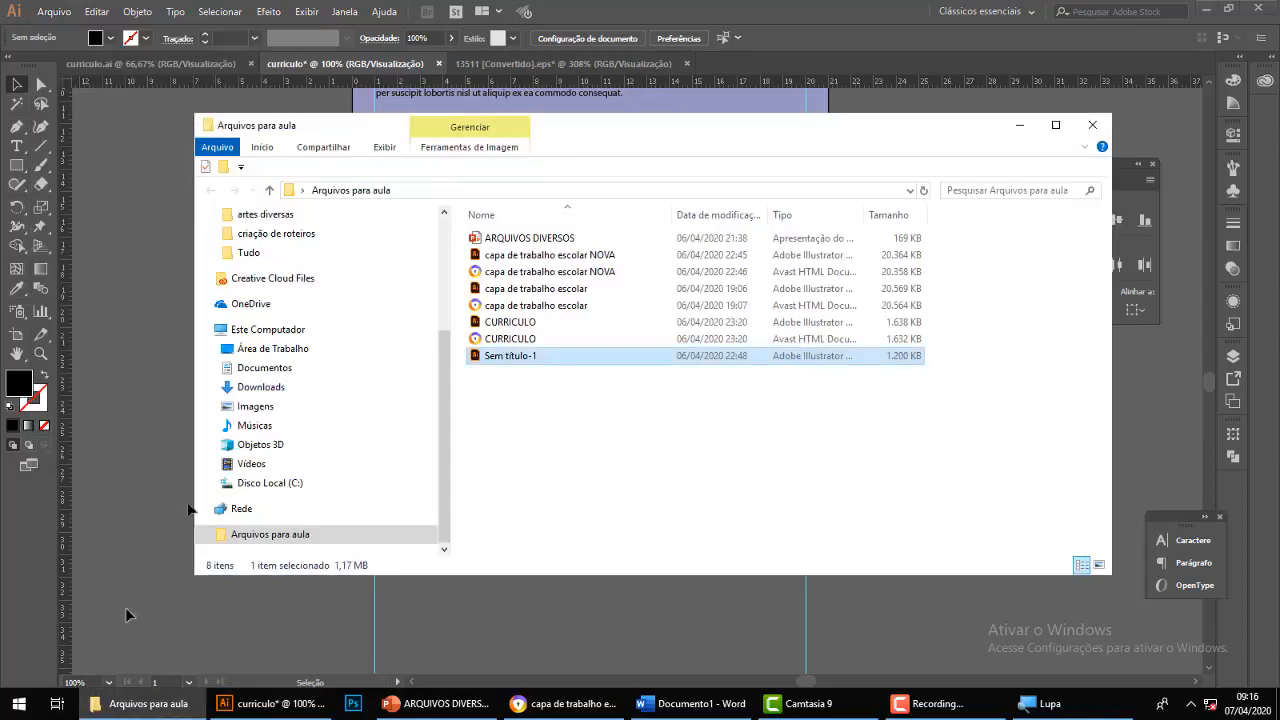
{"action": "left_click", "coordinate": [168, 259]}
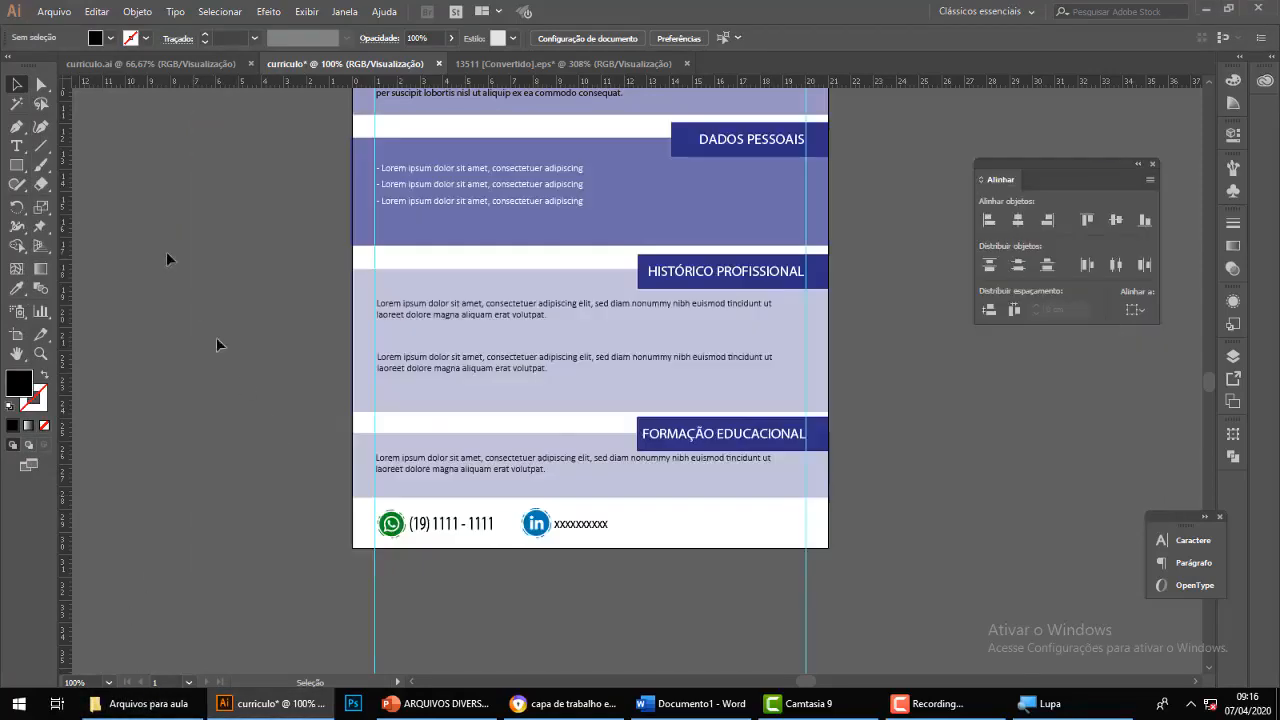
{"action": "left_click", "coordinate": [70, 11]}
{"action": "left_click", "coordinate": [55, 61]}
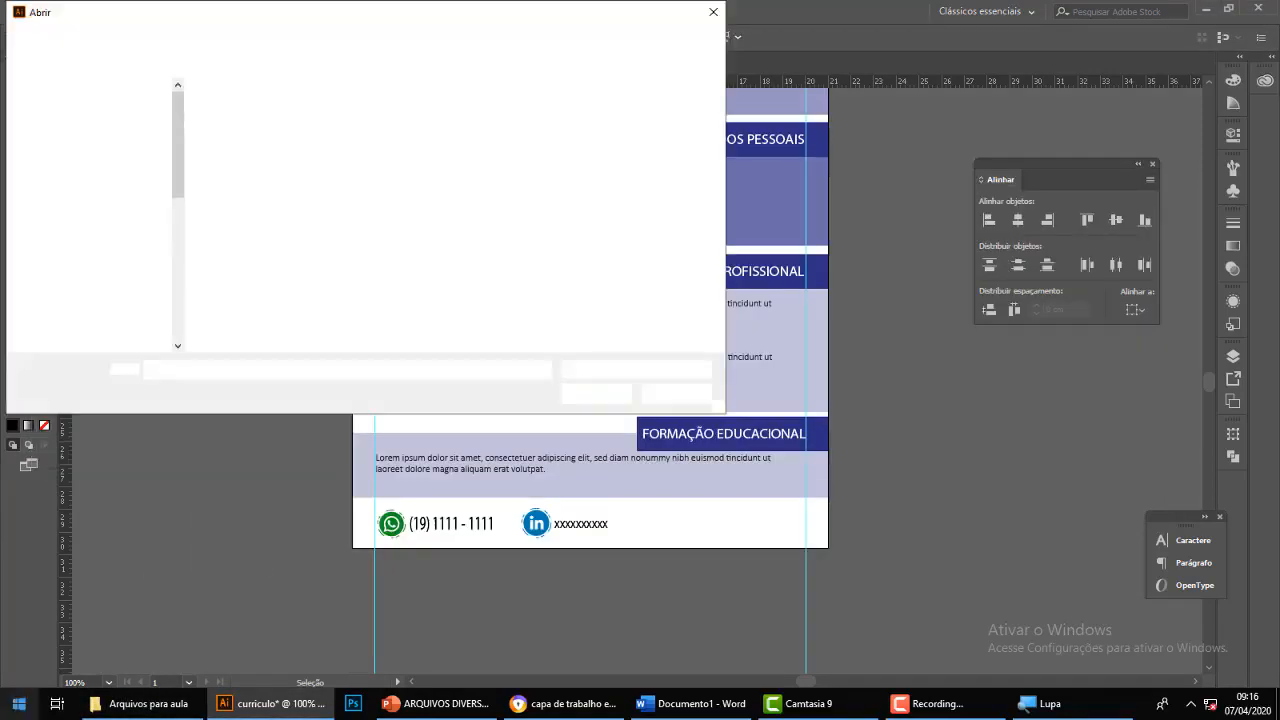
{"action": "left_click", "coordinate": [590, 150]}
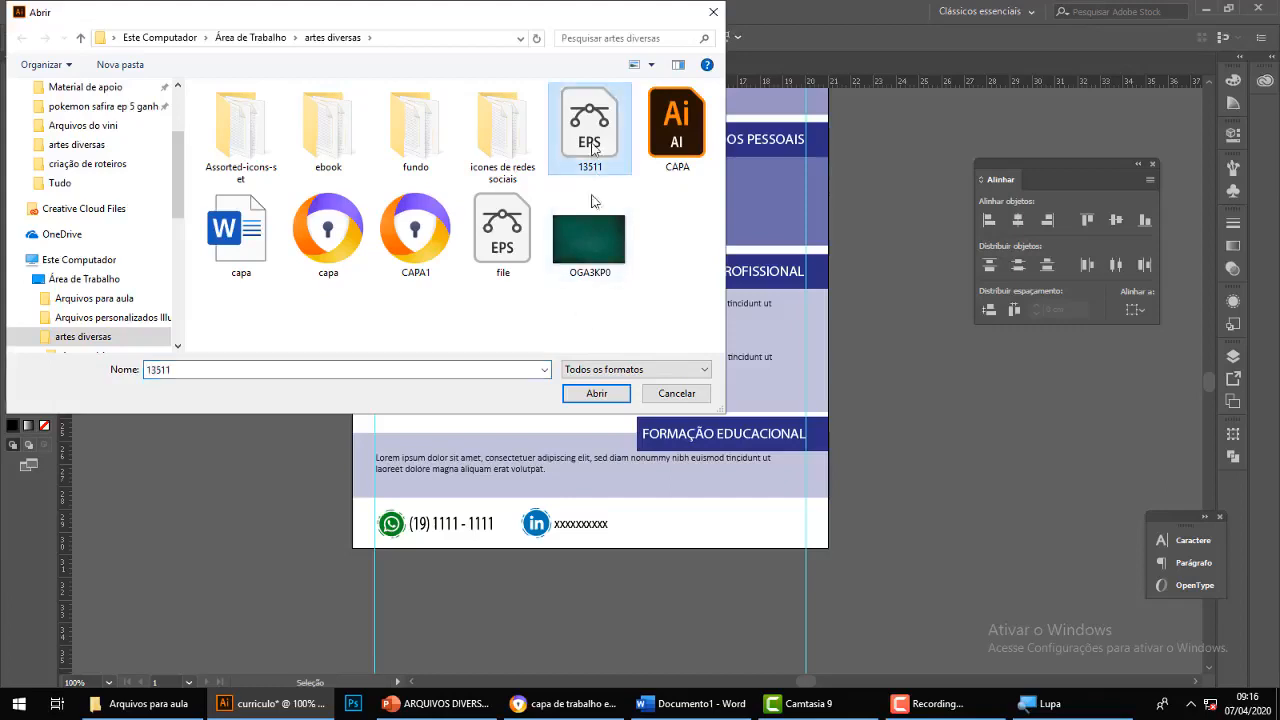
{"action": "left_click", "coordinate": [597, 396]}
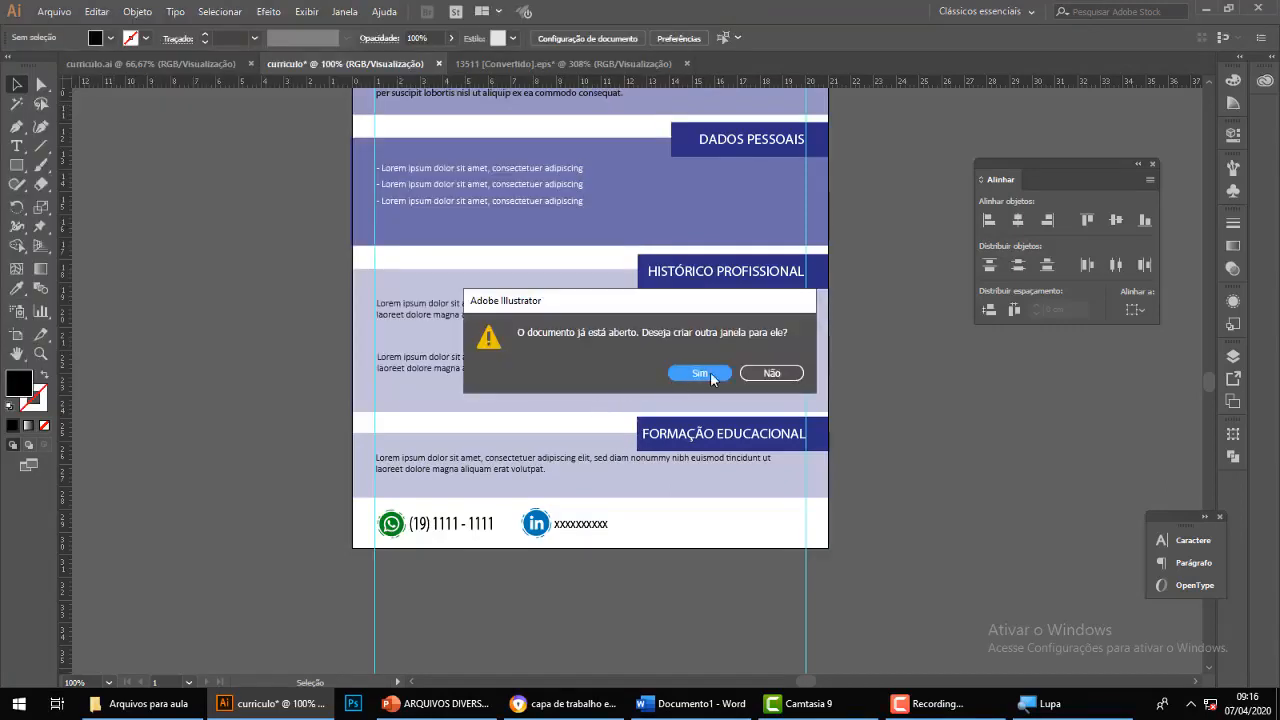
{"action": "left_click", "coordinate": [700, 373]}
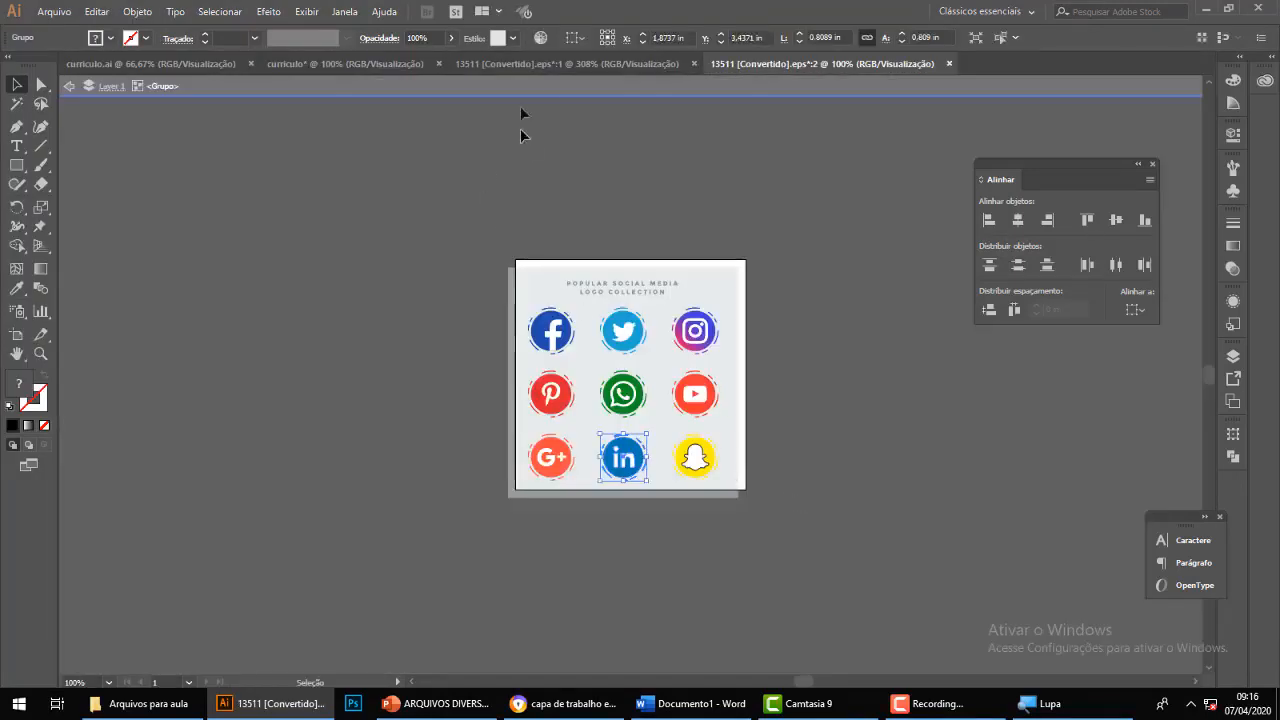
{"action": "left_click", "coordinate": [950, 64]}
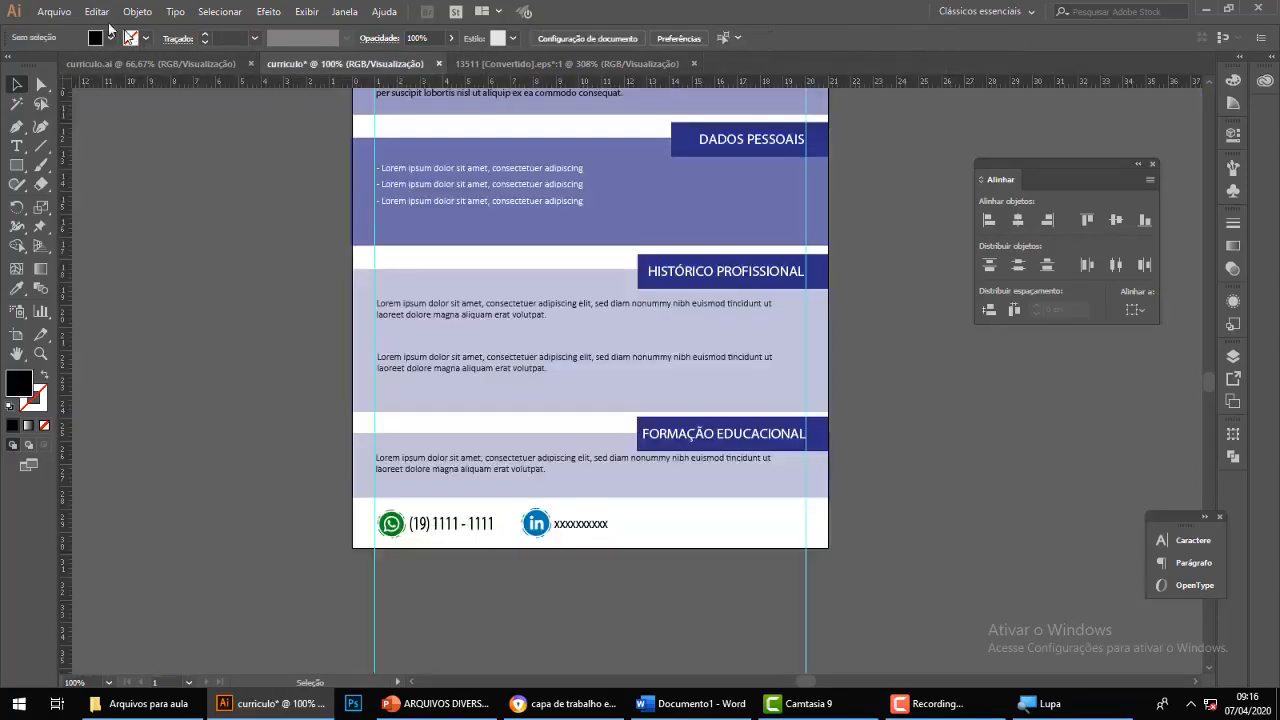
Open the icon collection file.eps from the artes diversas folder.
{"action": "left_click", "coordinate": [54, 11]}
{"action": "left_click", "coordinate": [70, 65]}
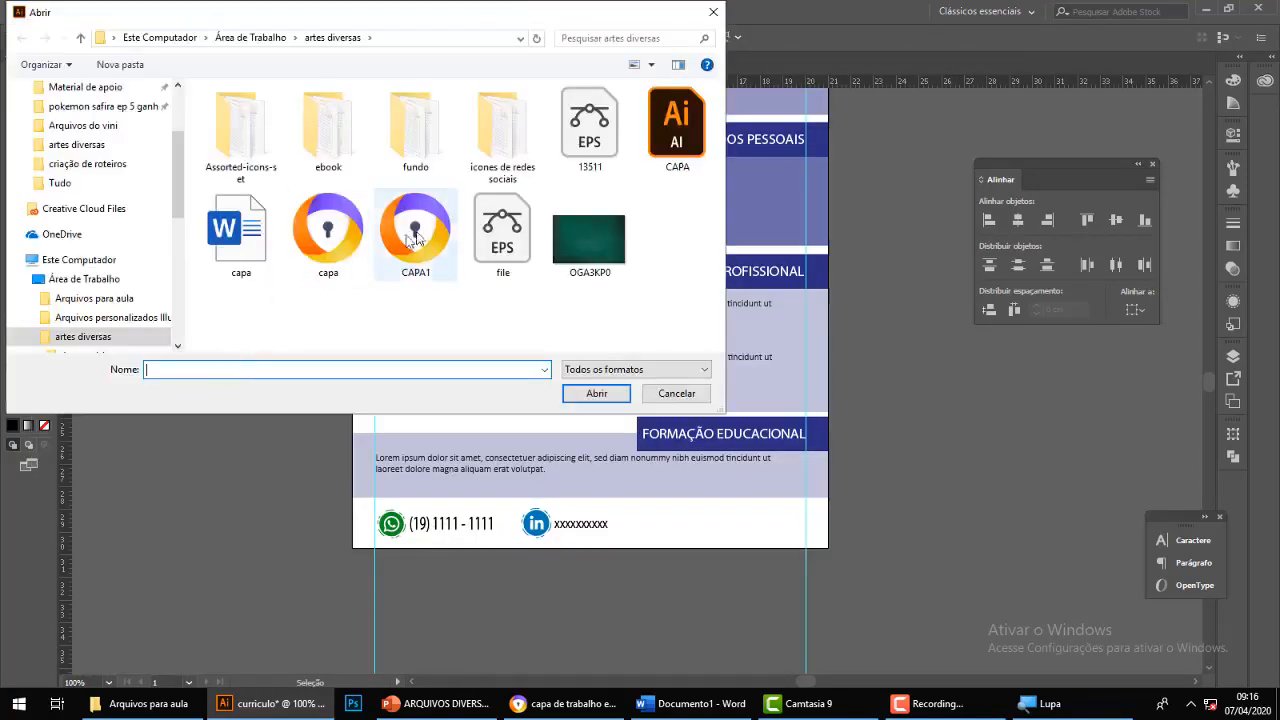
{"action": "double_click", "coordinate": [505, 226]}
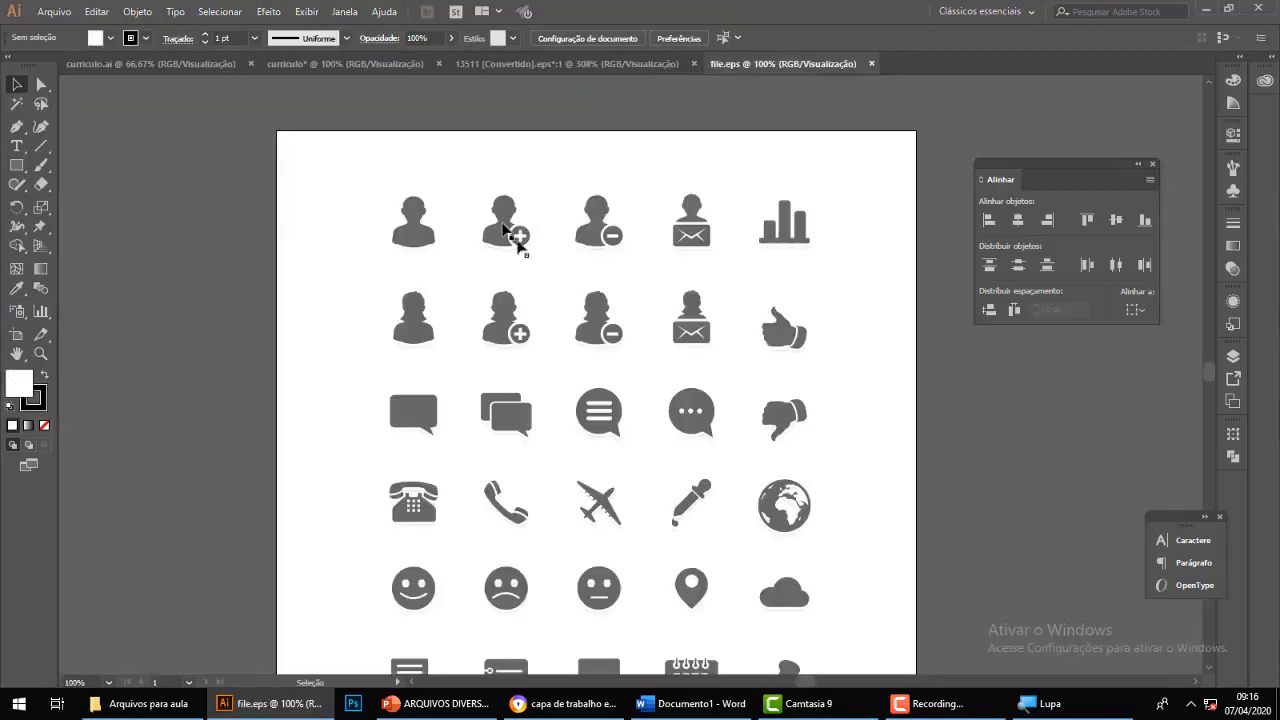
Isolate the telephone handset icon inside the nested icon groups and copy it.
{"action": "scroll", "coordinate": [592, 424], "scroll_direction": "down", "scroll_amount": 2}
{"action": "scroll", "coordinate": [592, 424], "scroll_direction": "down", "scroll_amount": 2}
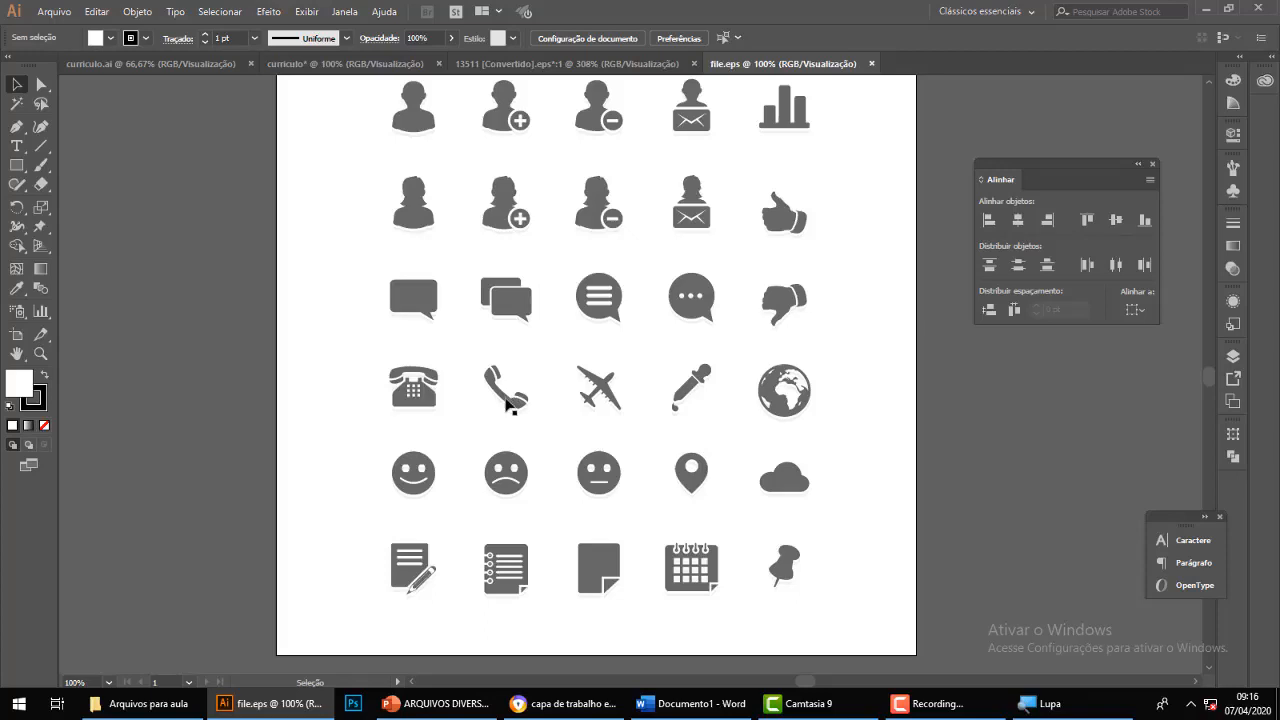
{"action": "left_click", "coordinate": [508, 402]}
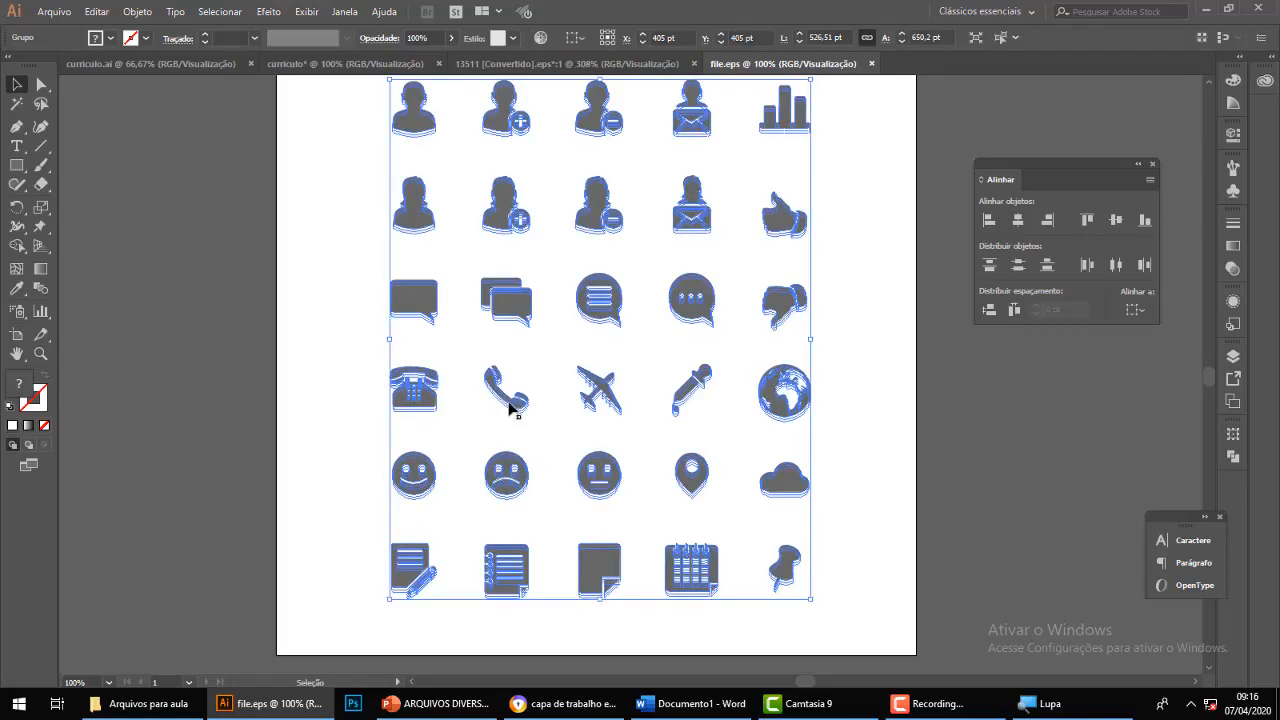
{"action": "double_click", "coordinate": [508, 403]}
{"action": "left_click", "coordinate": [508, 403]}
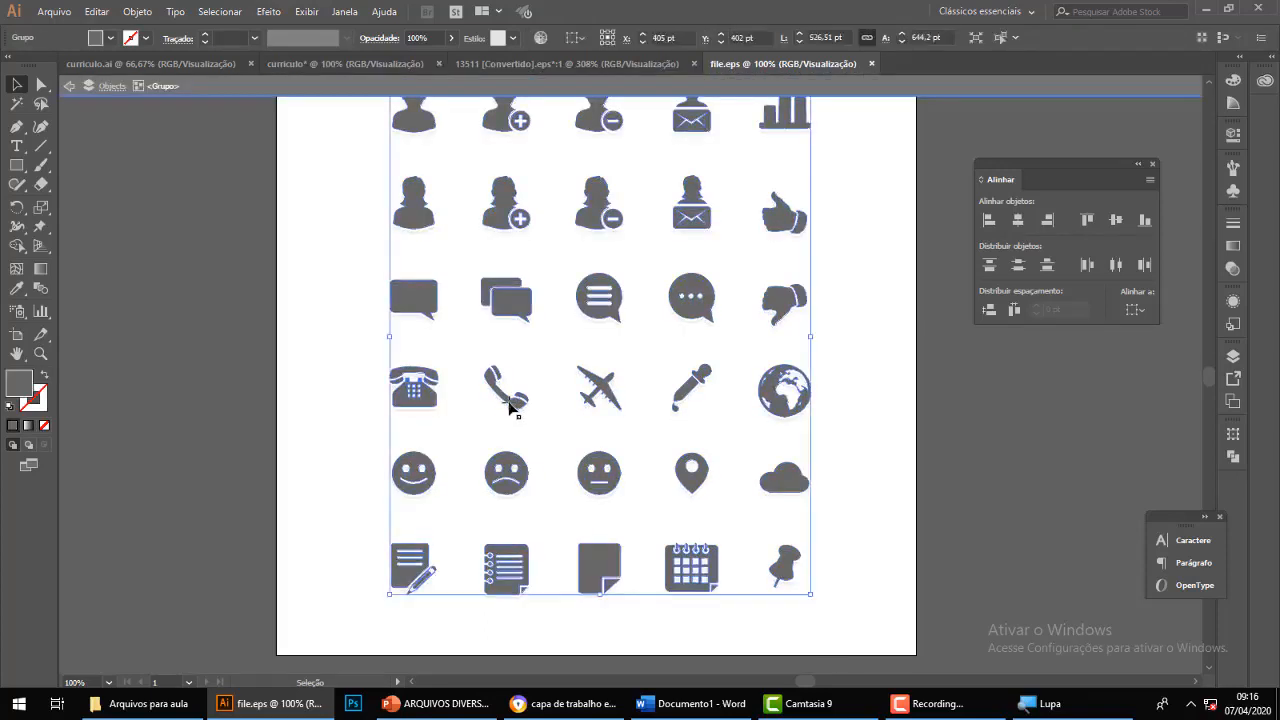
{"action": "double_click", "coordinate": [508, 403]}
{"action": "left_click", "coordinate": [508, 403]}
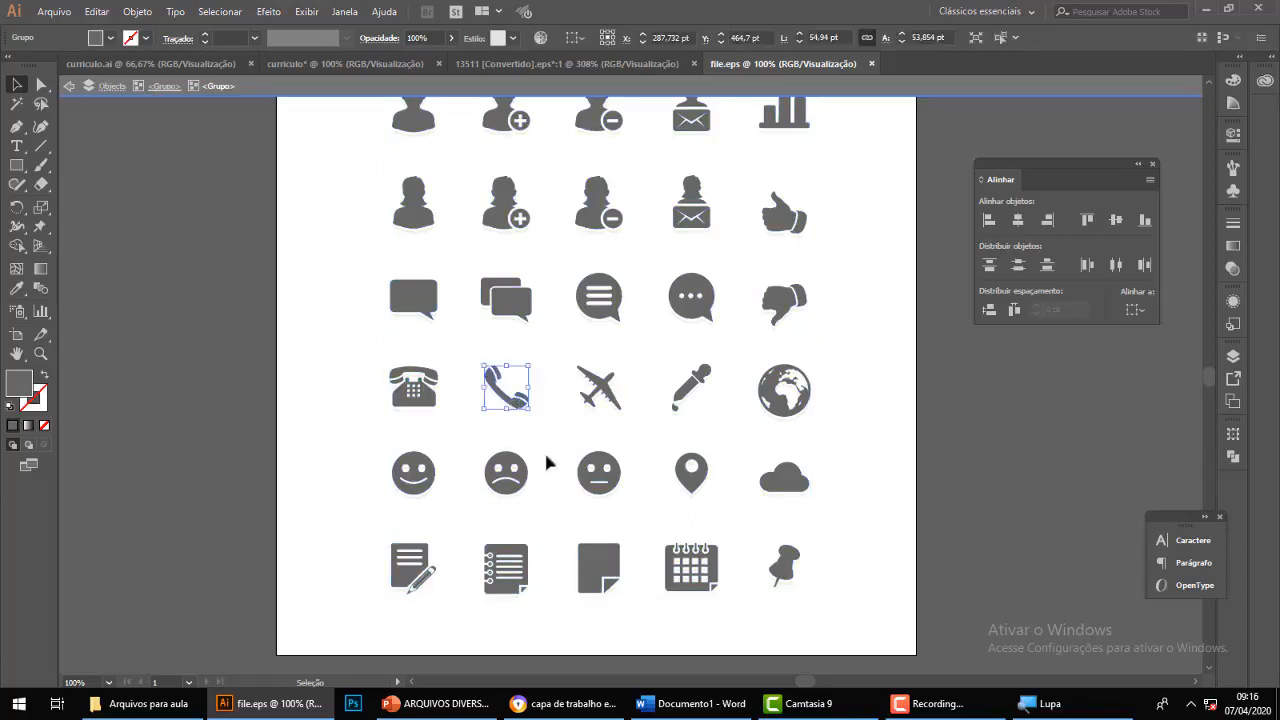
Paste the handset icon into the curriculo footer after the LinkedIn text and shrink it to about 1.35 cm wide.
{"action": "left_click", "coordinate": [300, 63]}
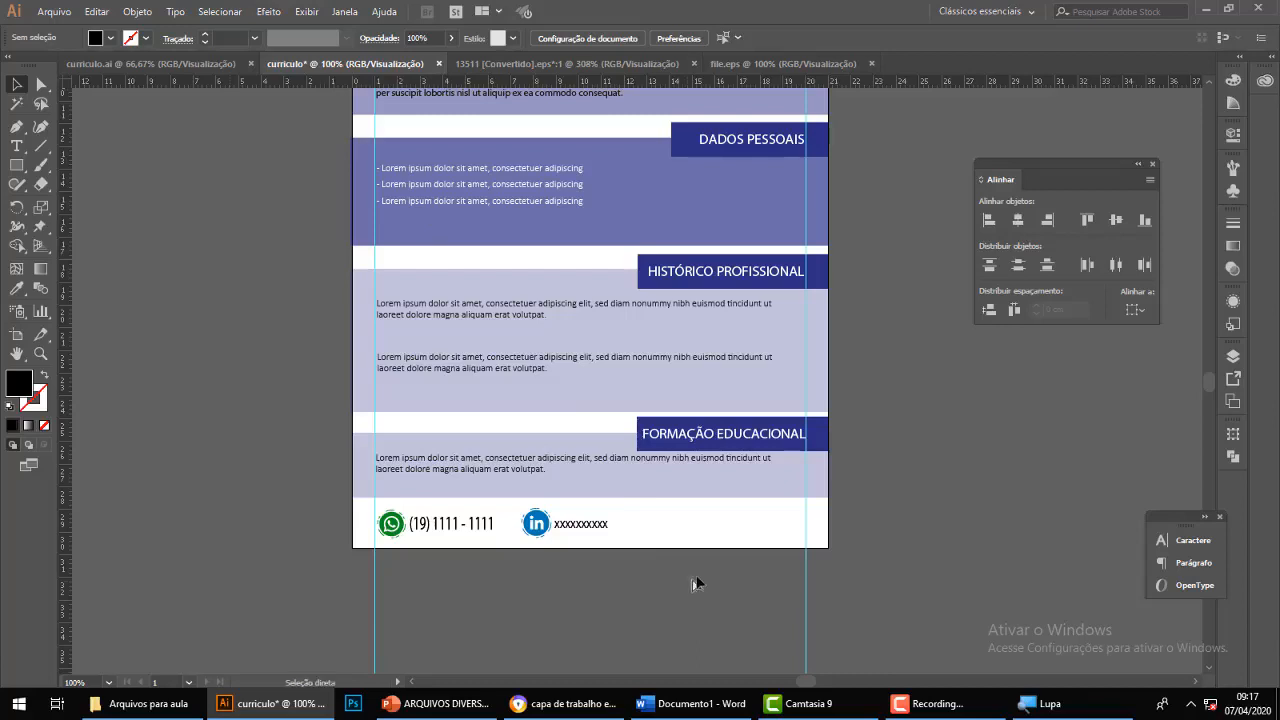
{"action": "key", "text": "ctrl+v"}
{"action": "left_click_drag", "start_coordinate": [640, 392], "coordinate": [689, 537]}
{"action": "left_click", "coordinate": [686, 584]}
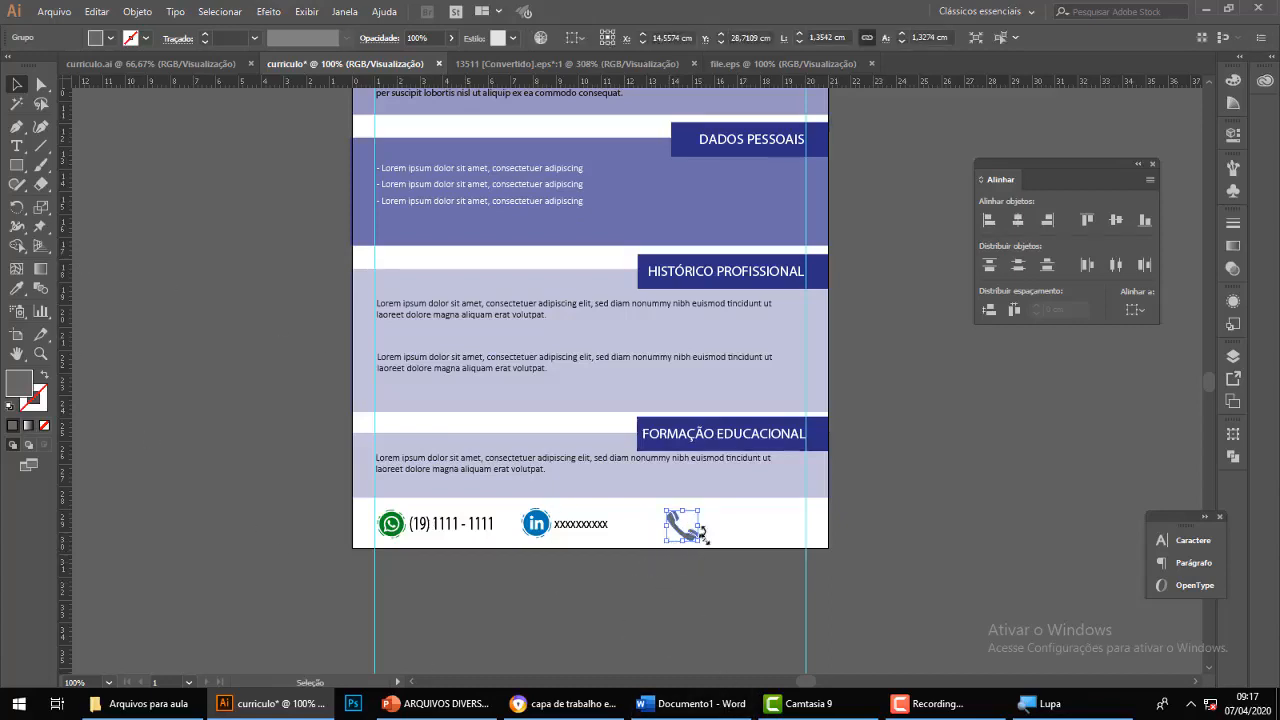
Recolour the footer's handset icon with a black fill.
{"action": "left_click", "coordinate": [112, 40]}
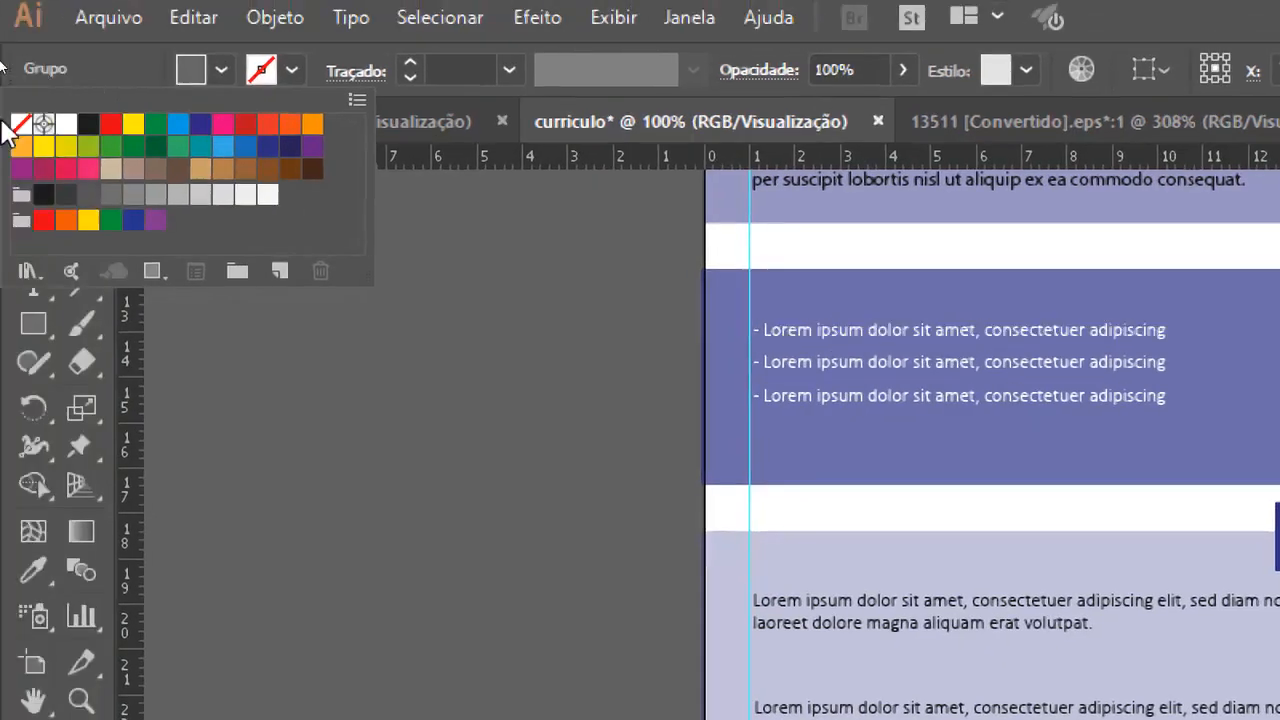
{"action": "left_click", "coordinate": [89, 131]}
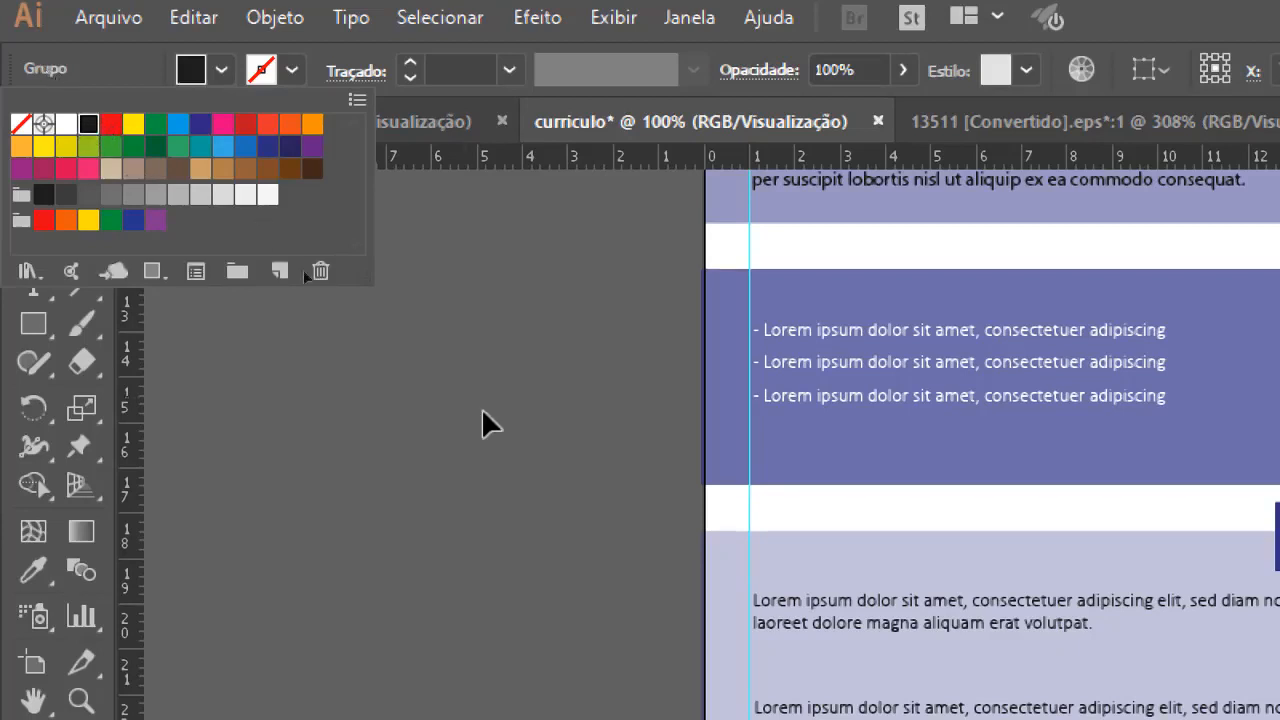
{"action": "key", "text": "Escape"}
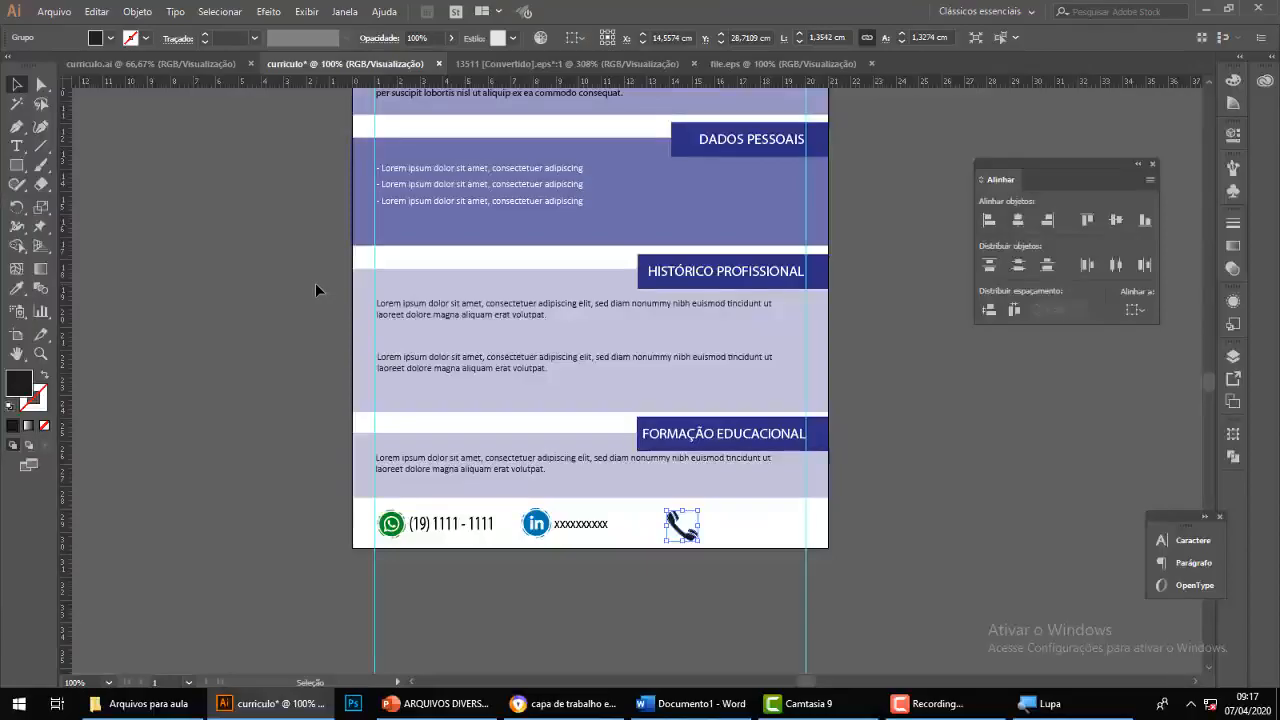
{"action": "left_click", "coordinate": [628, 590]}
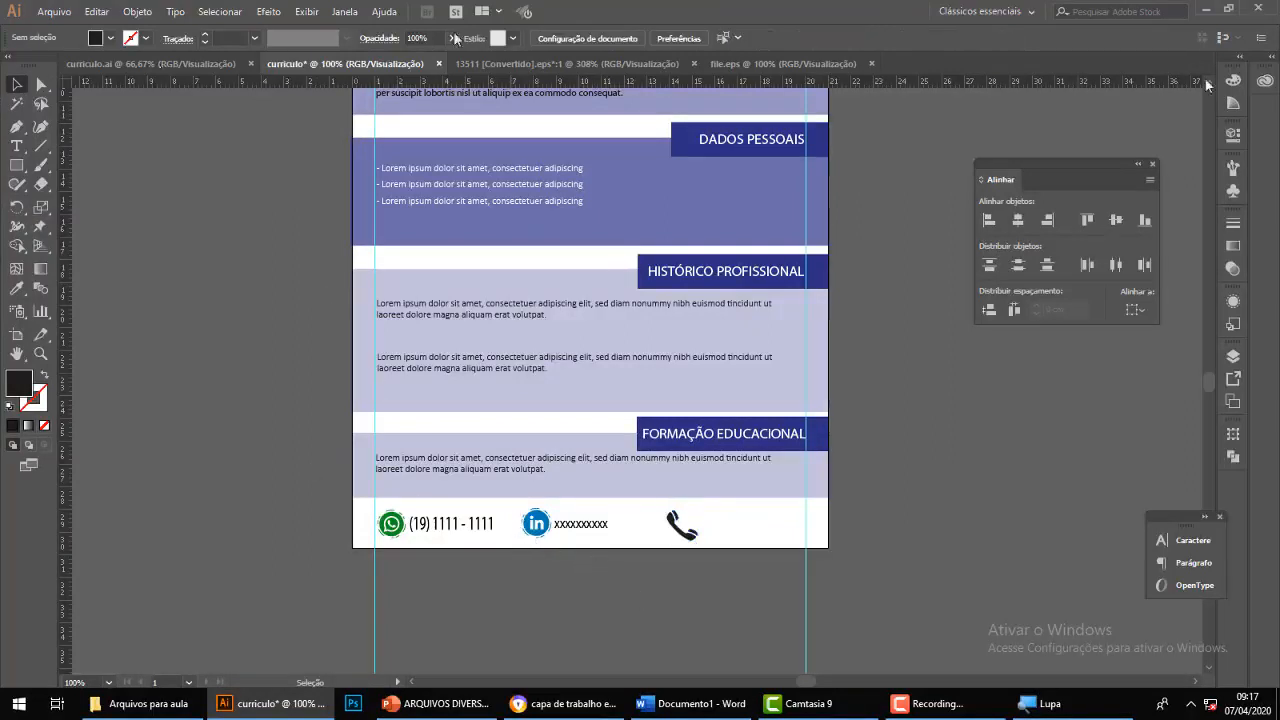
Duplicate the phone number text from the WhatsApp icon and place the copy close beside the handset icon.
{"action": "left_click", "coordinate": [474, 531]}
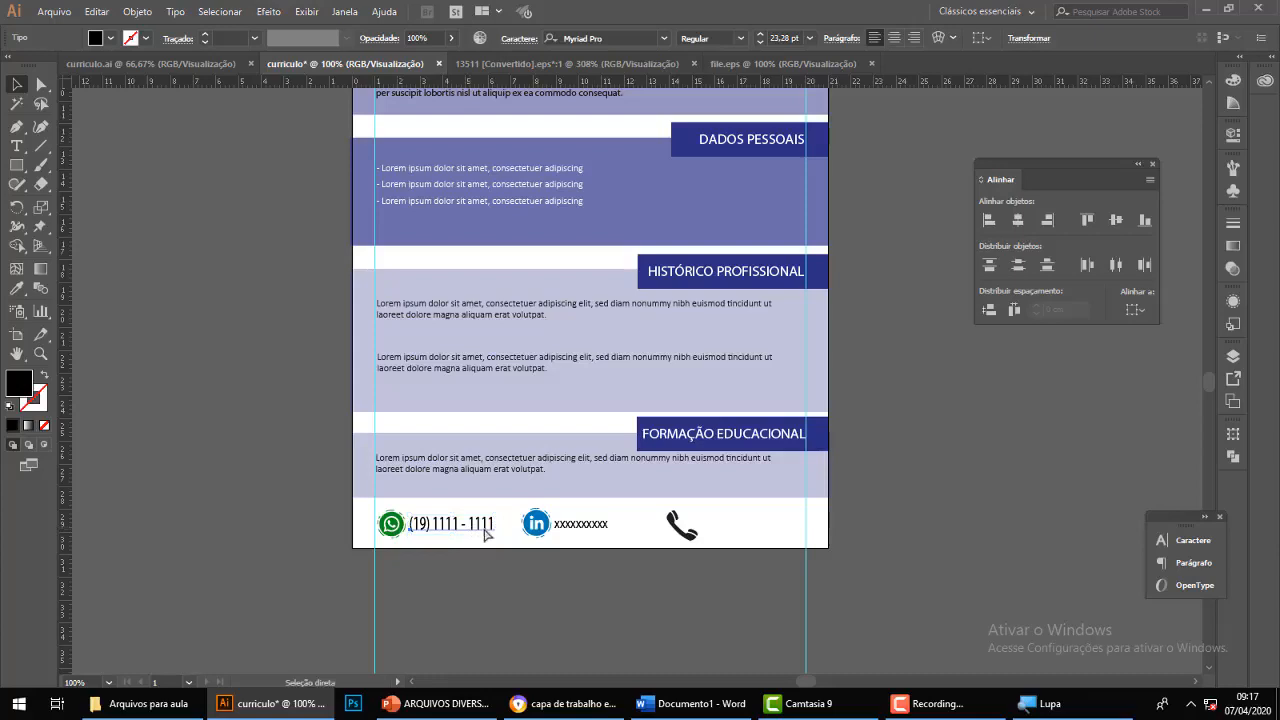
{"action": "key", "text": "v"}
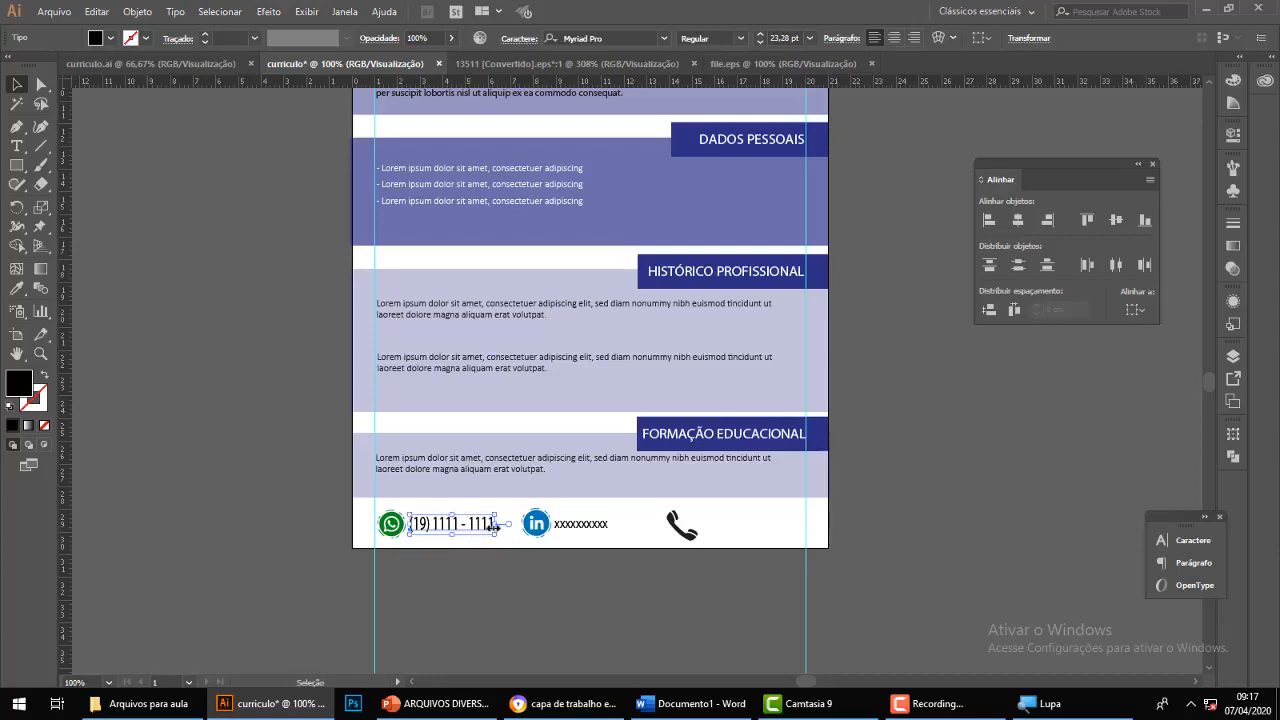
{"action": "left_click_drag", "start_coordinate": [493, 526], "coordinate": [771, 533]}
{"action": "left_click", "coordinate": [751, 585]}
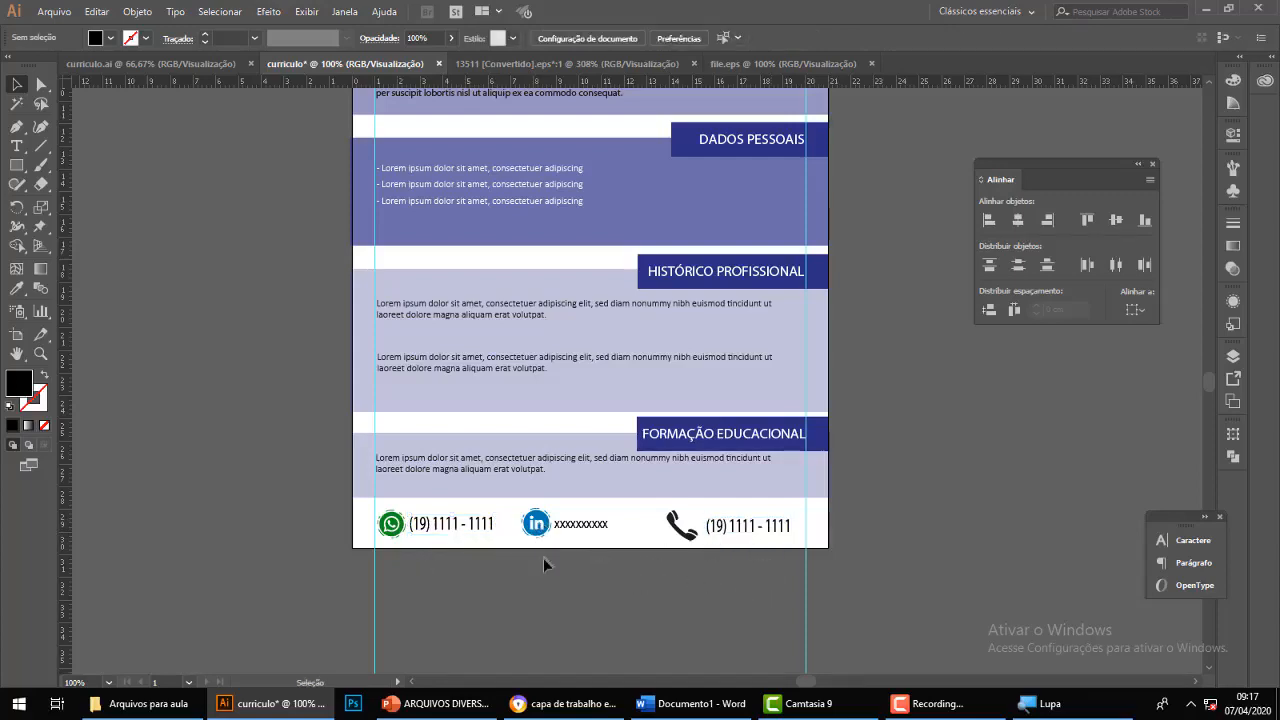
{"action": "left_click_drag", "start_coordinate": [749, 528], "coordinate": [746, 529]}
{"action": "left_click", "coordinate": [739, 575]}
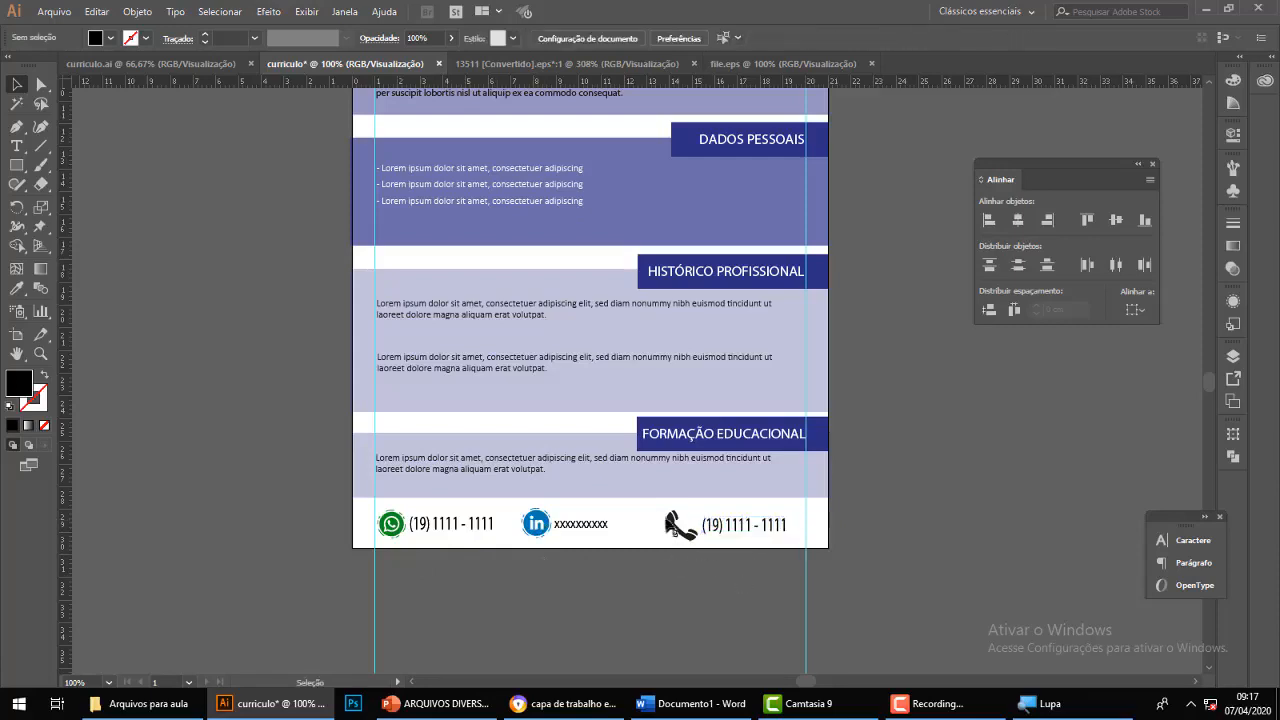
Group each of the footer's handset, LinkedIn and WhatsApp icons with the text beside it.
{"action": "left_click_drag", "start_coordinate": [660, 507], "coordinate": [778, 553]}
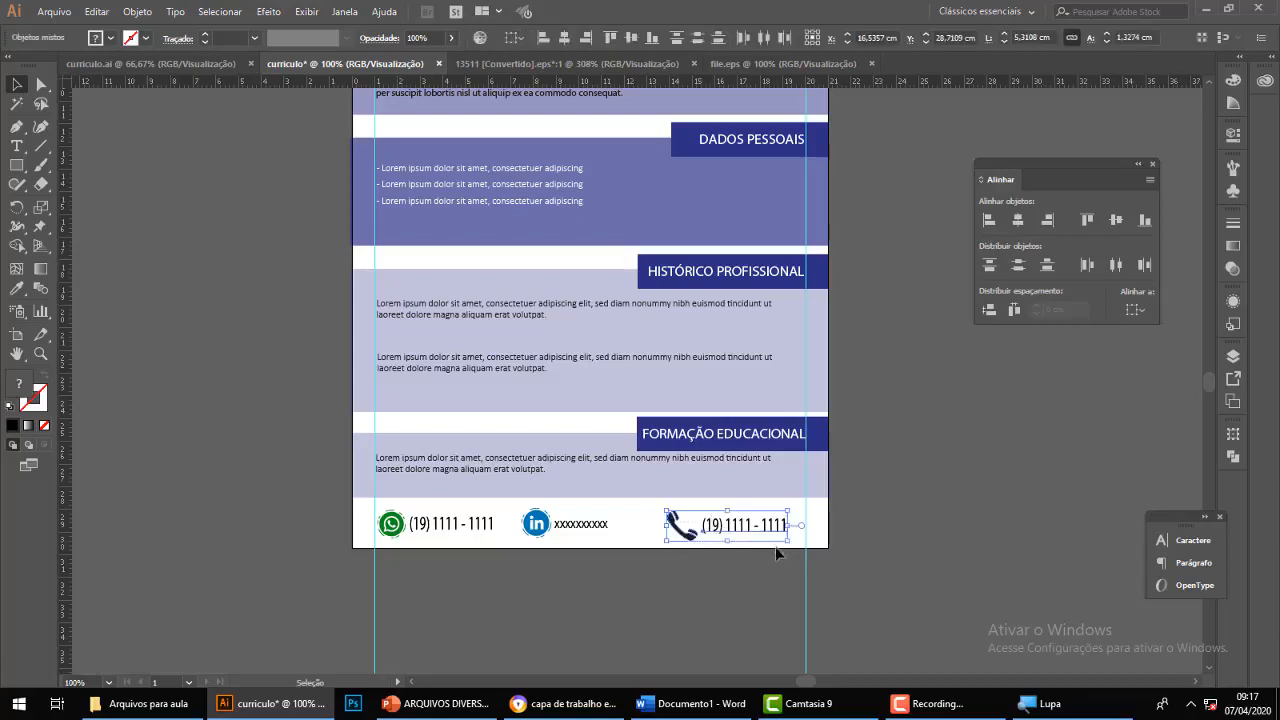
{"action": "key", "text": "a"}
{"action": "key", "text": "v"}
{"action": "left_click", "coordinate": [729, 588]}
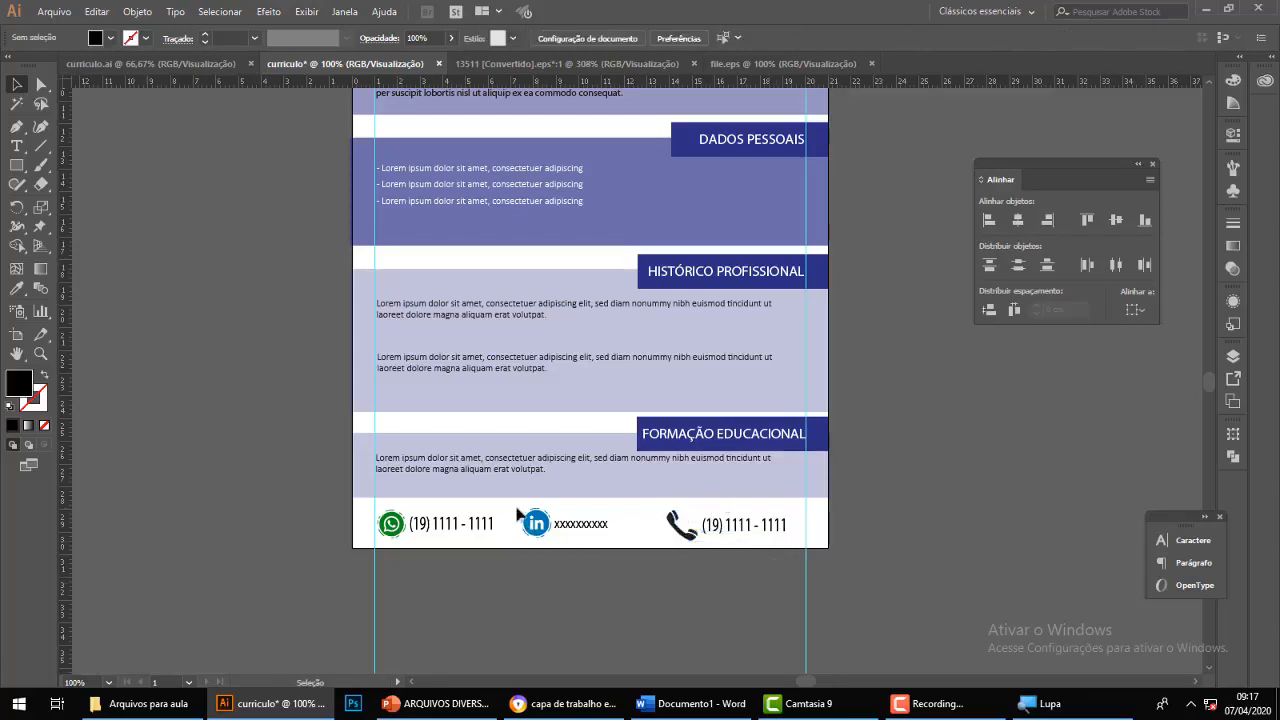
{"action": "left_click_drag", "start_coordinate": [521, 508], "coordinate": [610, 552]}
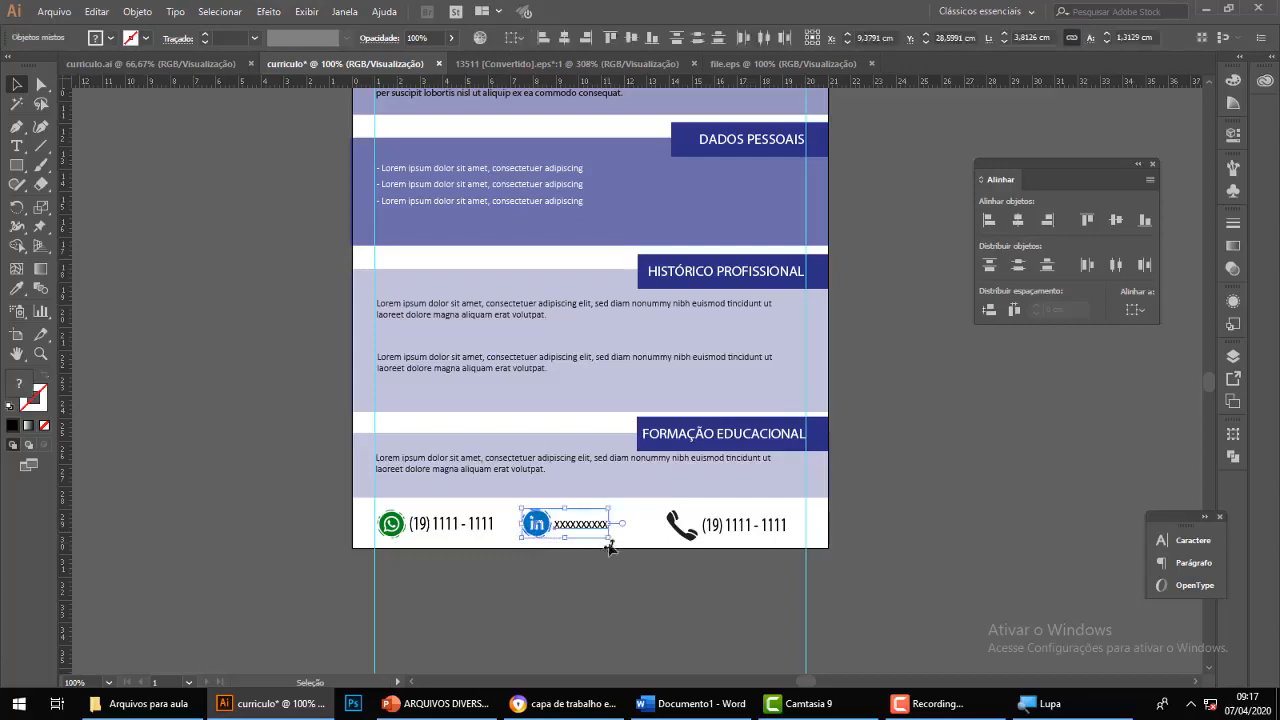
{"action": "key", "text": "a"}
{"action": "key", "text": "v"}
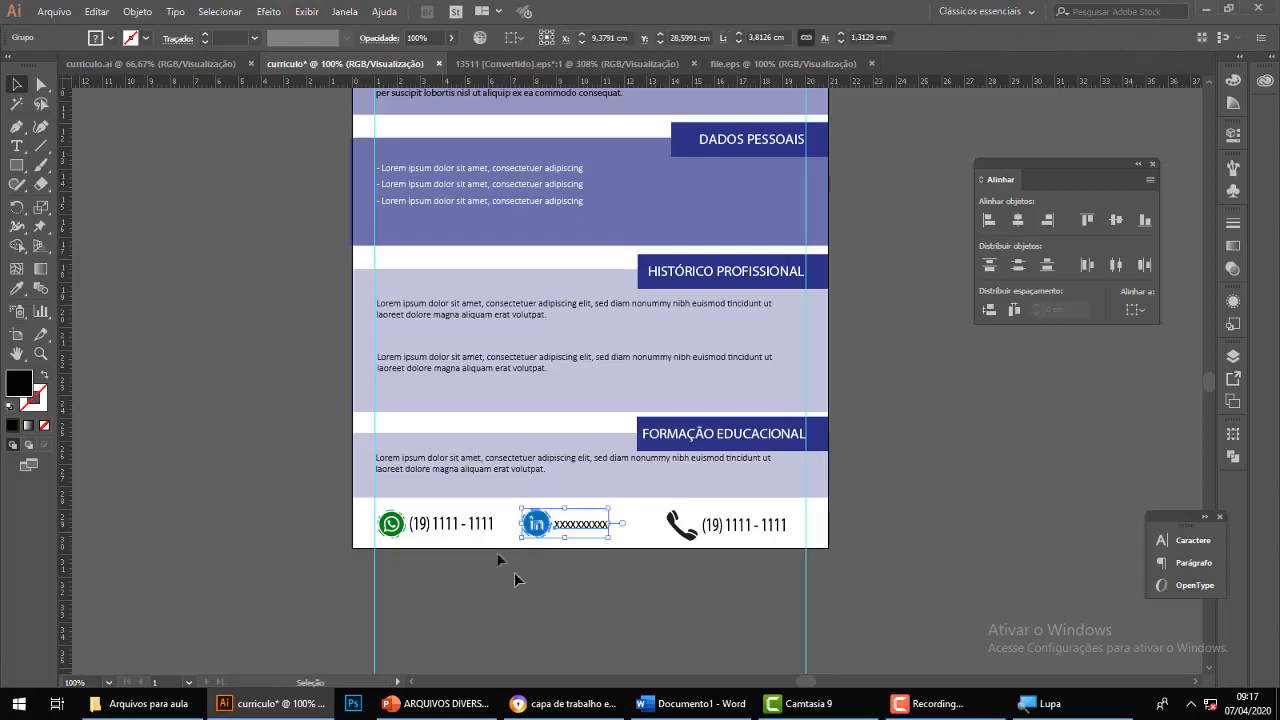
{"action": "left_click", "coordinate": [514, 572]}
{"action": "left_click_drag", "start_coordinate": [390, 508], "coordinate": [483, 545]}
{"action": "key", "text": "ctrl+g"}
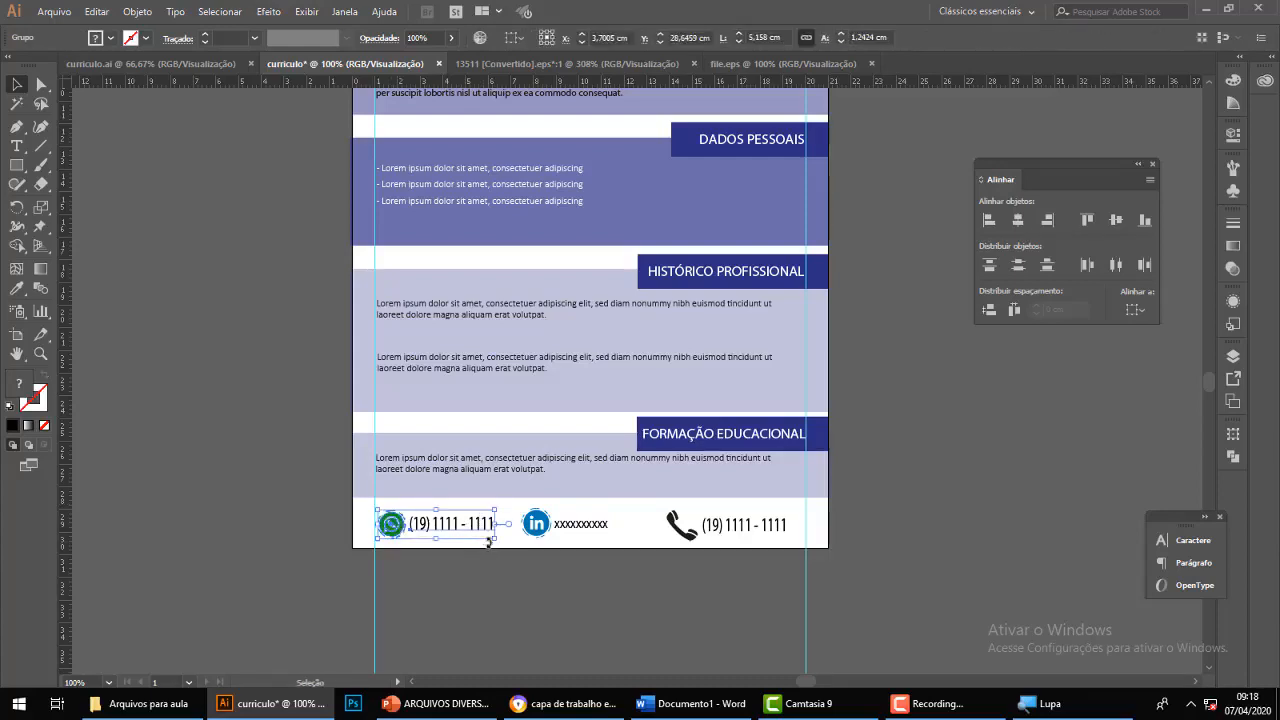
{"action": "left_click", "coordinate": [491, 550]}
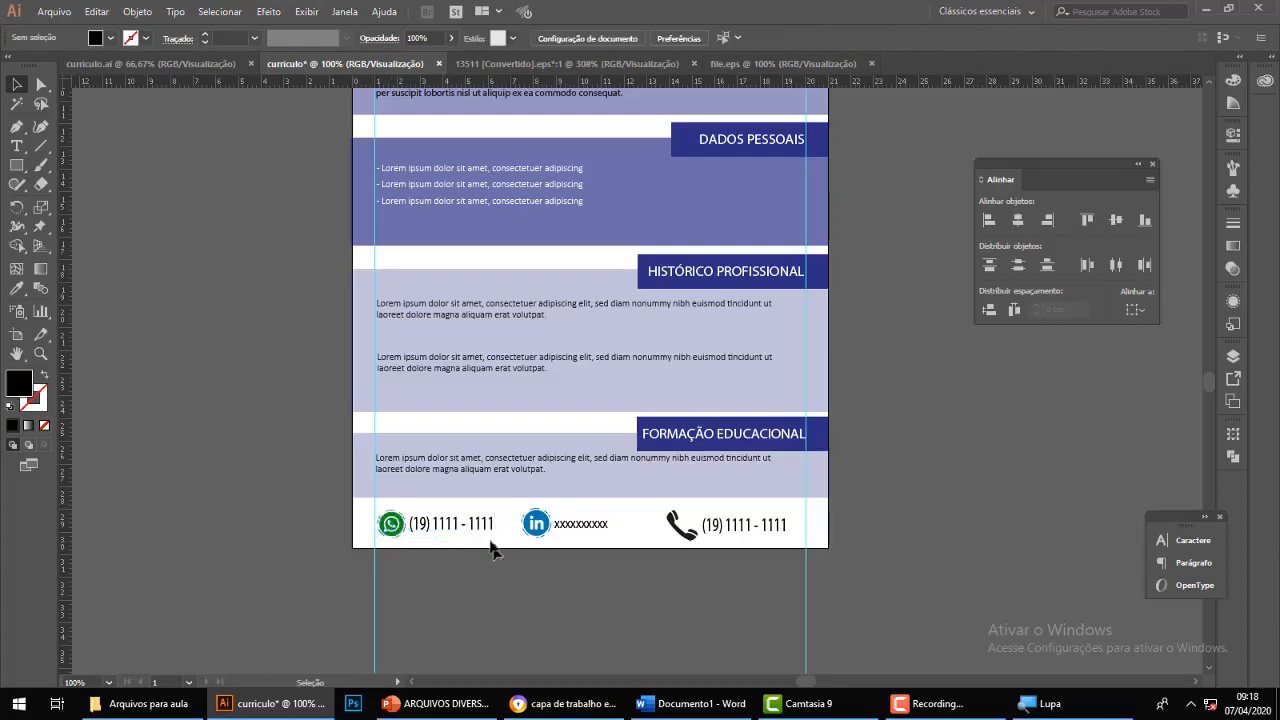
Distribute the three footer contact groups evenly by their horizontal centres.
{"action": "left_click", "coordinate": [482, 534]}
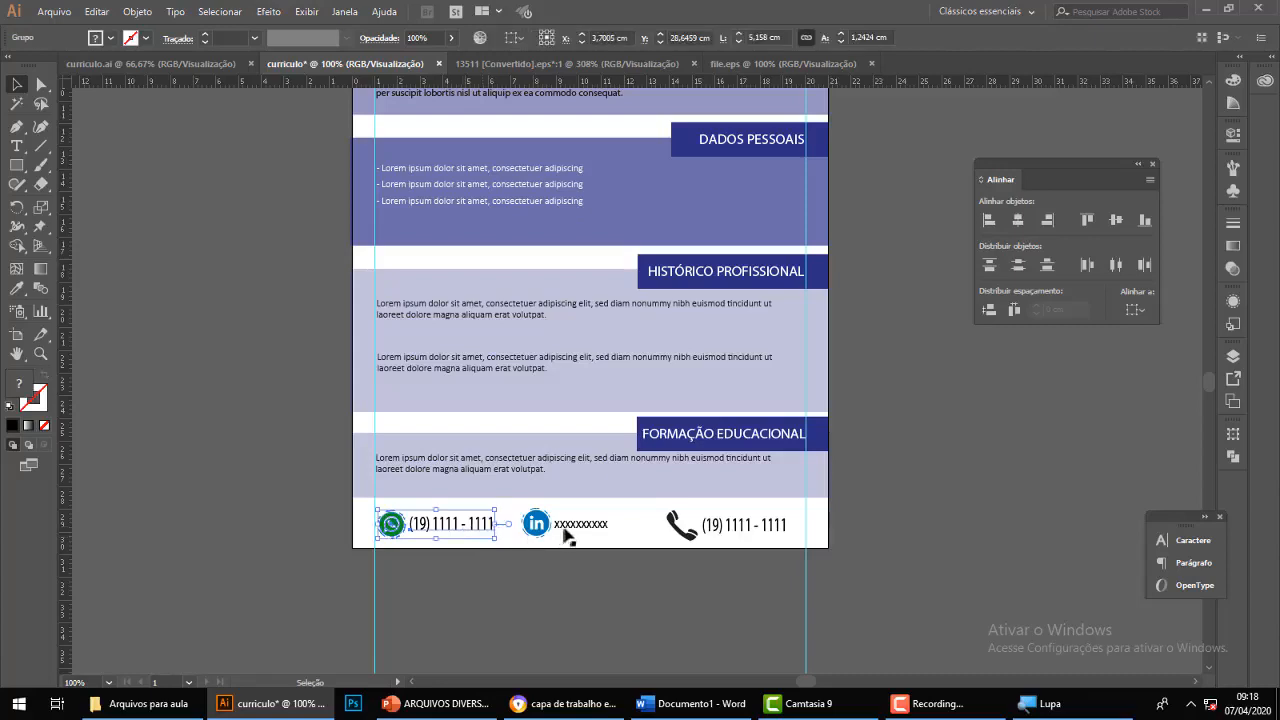
{"action": "left_click", "coordinate": [574, 528], "text": "shift"}
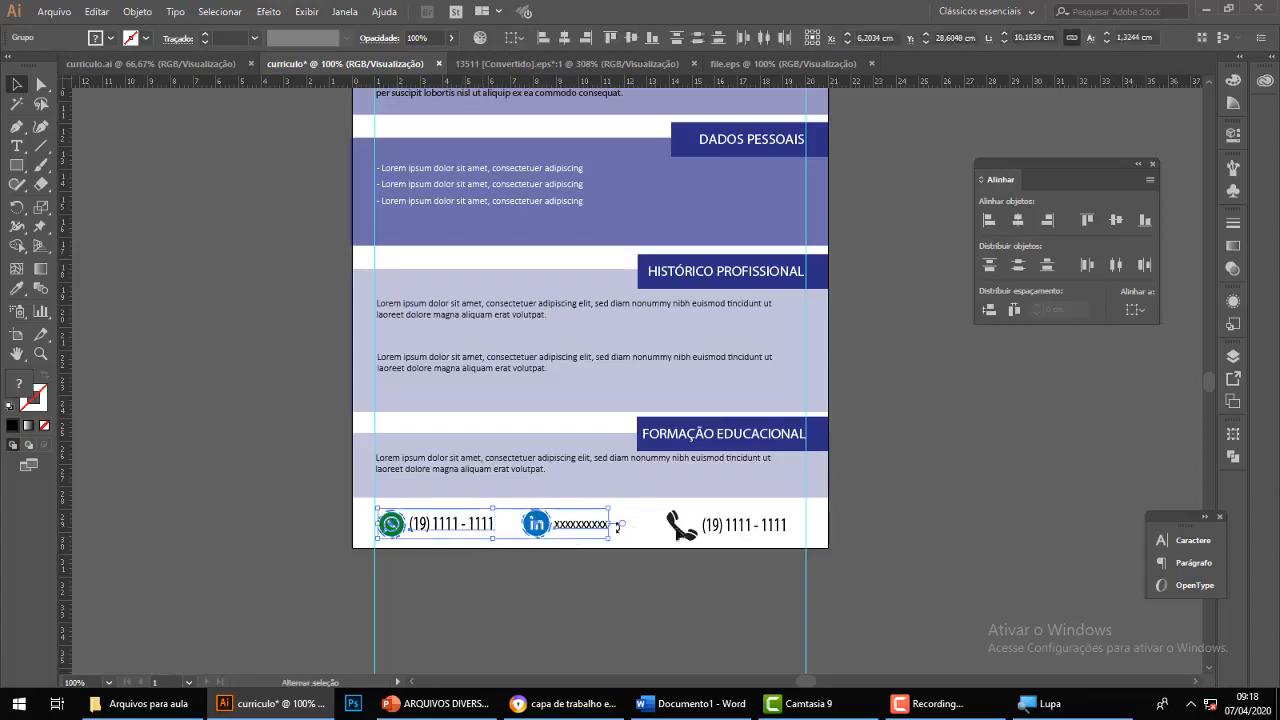
{"action": "left_click", "coordinate": [742, 531], "text": "shift"}
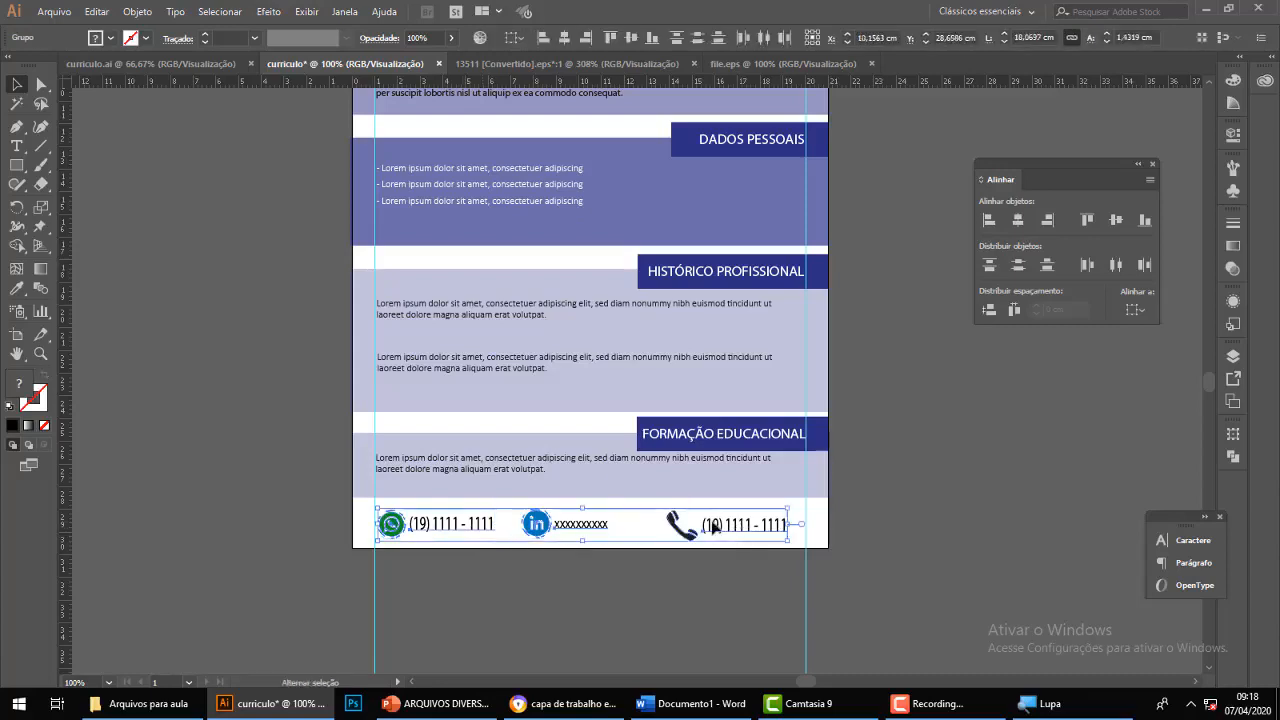
{"action": "left_click", "coordinate": [1115, 265]}
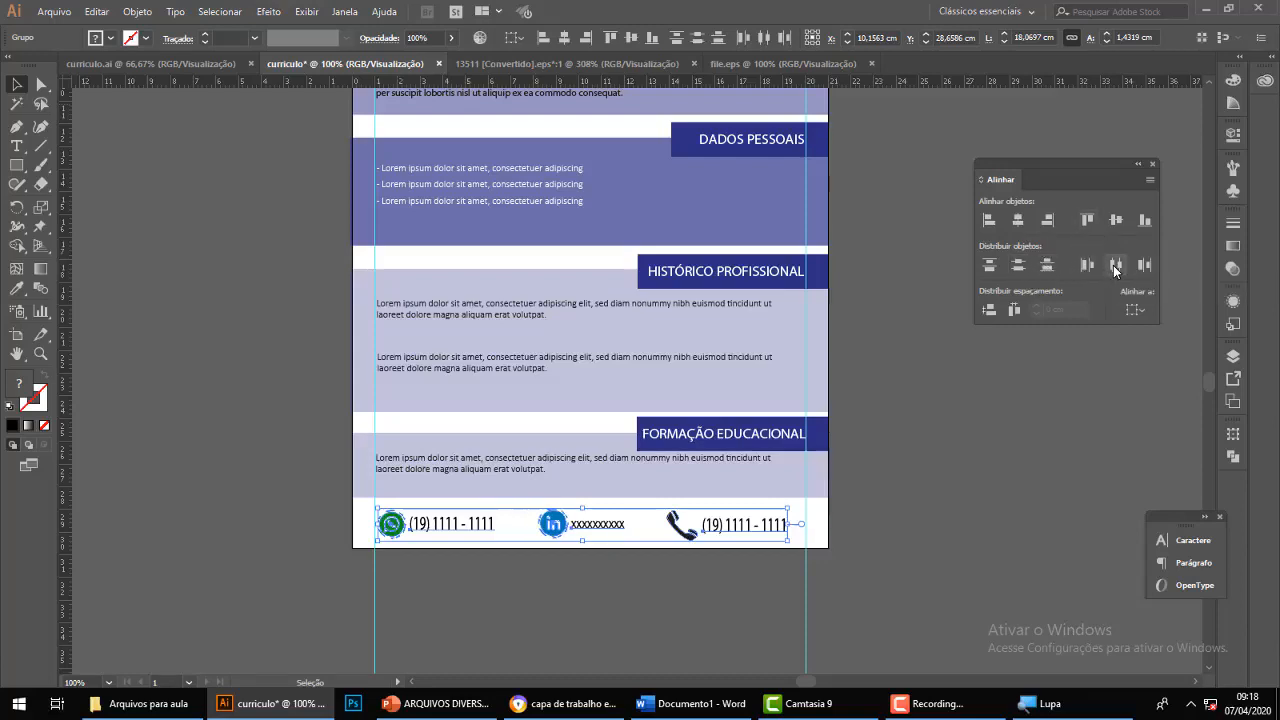
{"action": "left_click", "coordinate": [709, 598]}
Nudge the handset contact group to the right until its number ends at the right margin guide.
{"action": "left_click", "coordinate": [721, 531]}
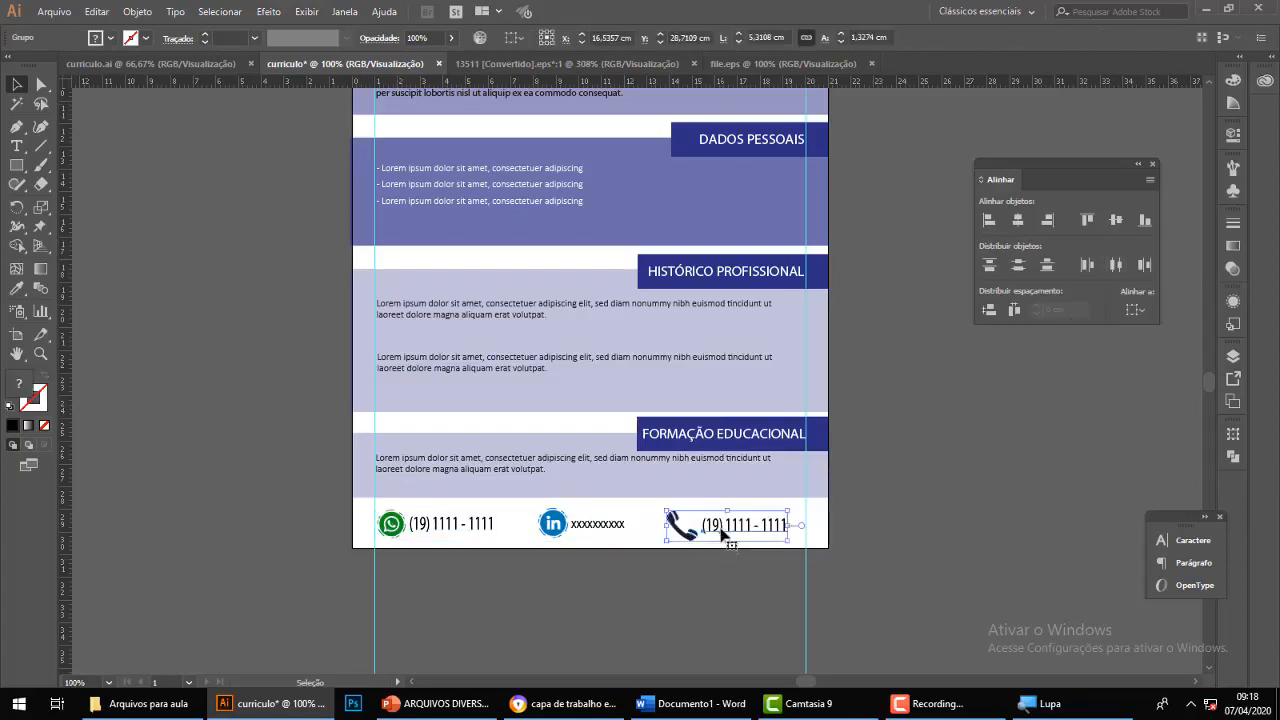
{"action": "key", "text": "Right"}
{"action": "key", "text": "Right"}
{"action": "key", "text": "Right"}
{"action": "key", "text": "Right"}
{"action": "key", "text": "Right"}
{"action": "key", "text": "Right"}
{"action": "key", "text": "Right"}
{"action": "key", "text": "Right"}
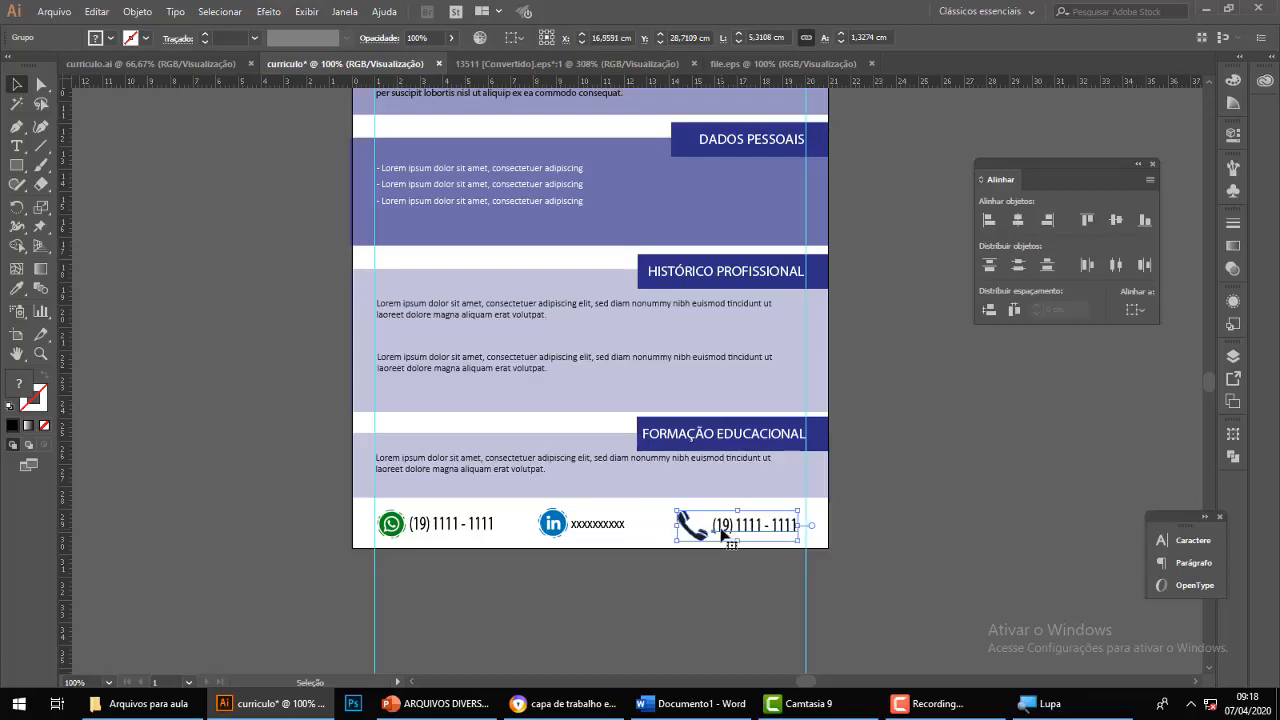
{"action": "key", "text": "Right"}
{"action": "key", "text": "Right"}
{"action": "key", "text": "Right"}
{"action": "key", "text": "Right"}
{"action": "key", "text": "Right"}
{"action": "key", "text": "Right"}
{"action": "key", "text": "Right"}
{"action": "key", "text": "Right"}
{"action": "key", "text": "Right"}
{"action": "key", "text": "Right"}
{"action": "key", "text": "Right"}
{"action": "key", "text": "Right"}
{"action": "key", "text": "Right"}
{"action": "key", "text": "Right"}
{"action": "key", "text": "Right"}
{"action": "key", "text": "Right"}
{"action": "key", "text": "Right"}
{"action": "key", "text": "Right"}
{"action": "key", "text": "Right"}
{"action": "key", "text": "Right"}
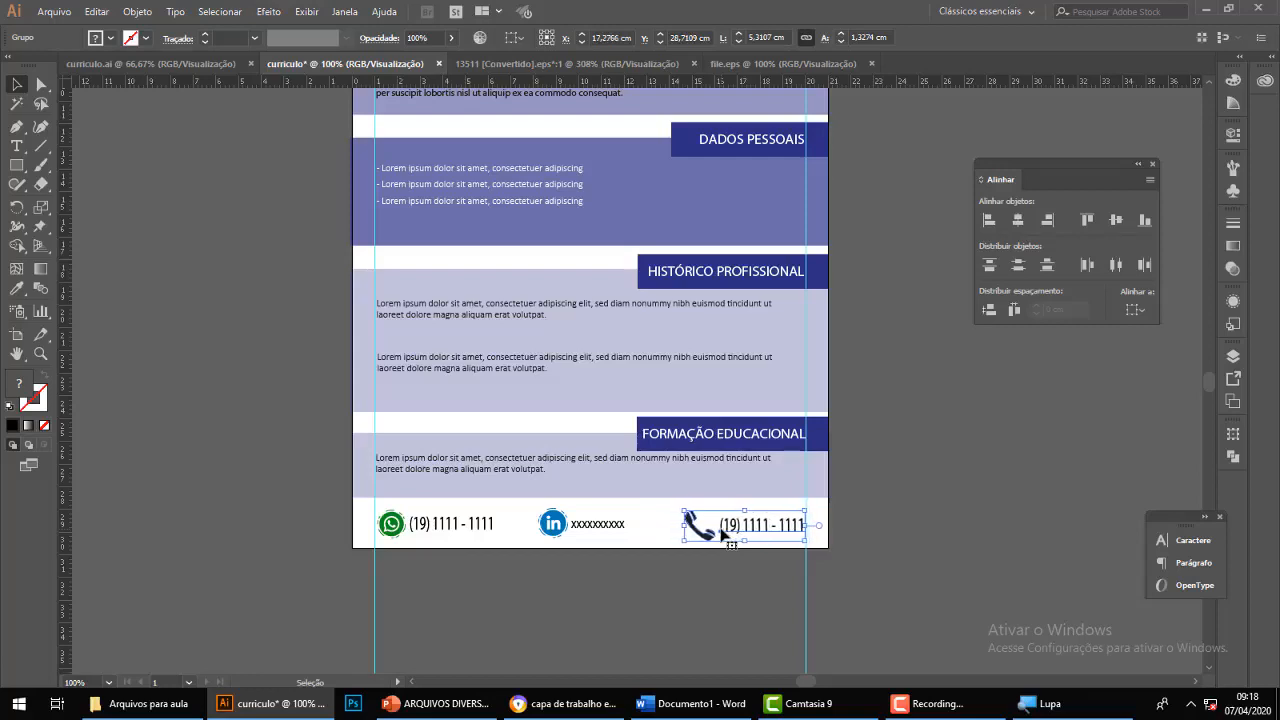
Redistribute the WhatsApp, LinkedIn and handset groups by horizontal centres between the two margin guides.
{"action": "left_click", "coordinate": [421, 527]}
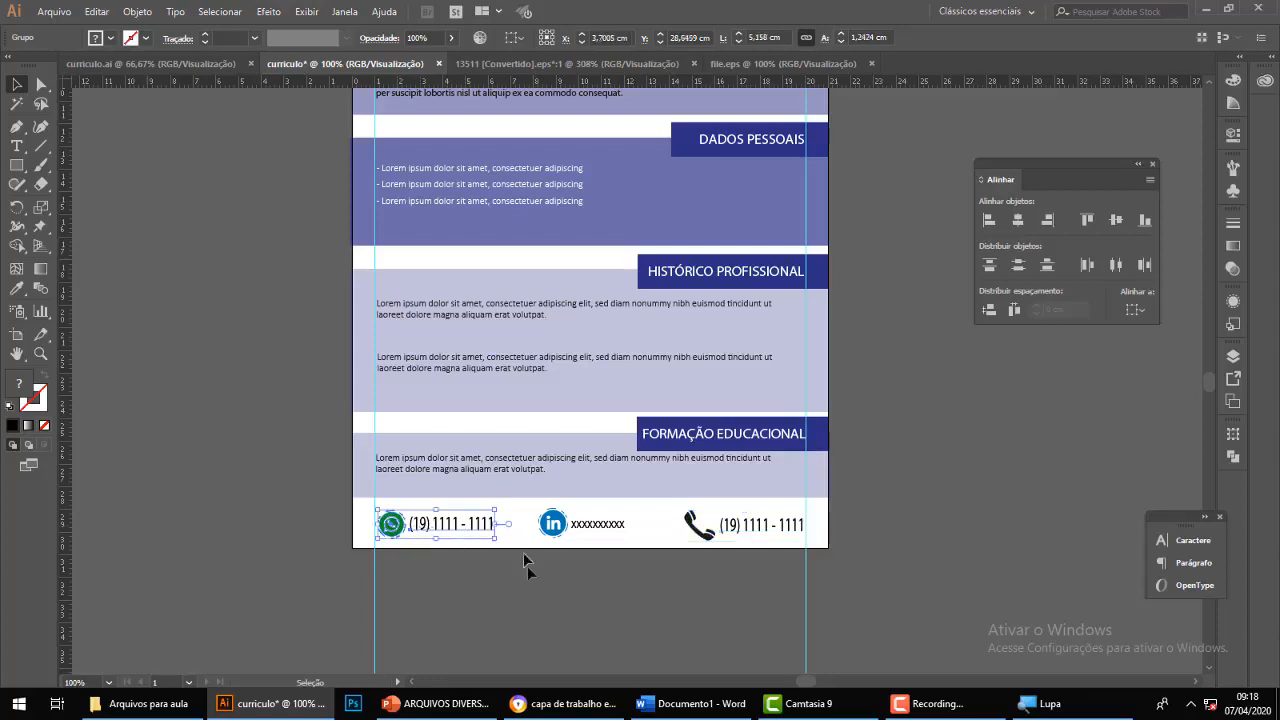
{"action": "left_click", "coordinate": [595, 527], "text": "shift"}
{"action": "left_click", "coordinate": [737, 529], "text": "shift"}
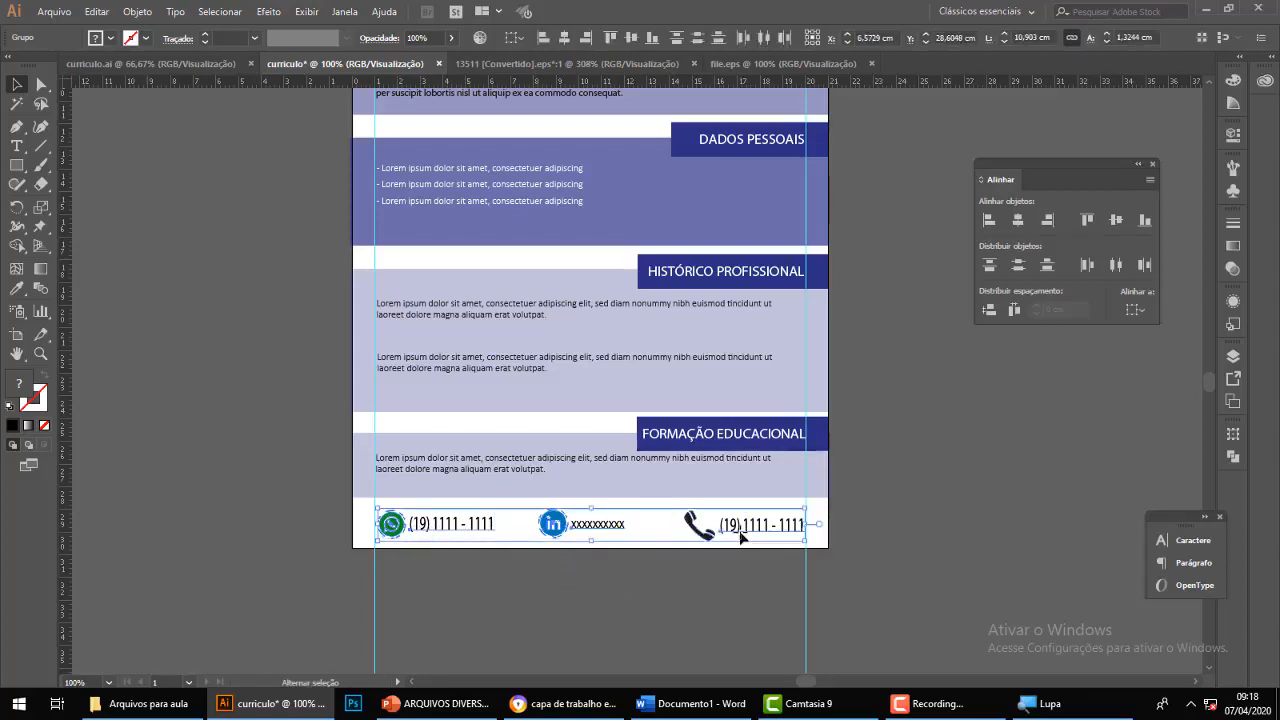
{"action": "left_click", "coordinate": [1118, 266]}
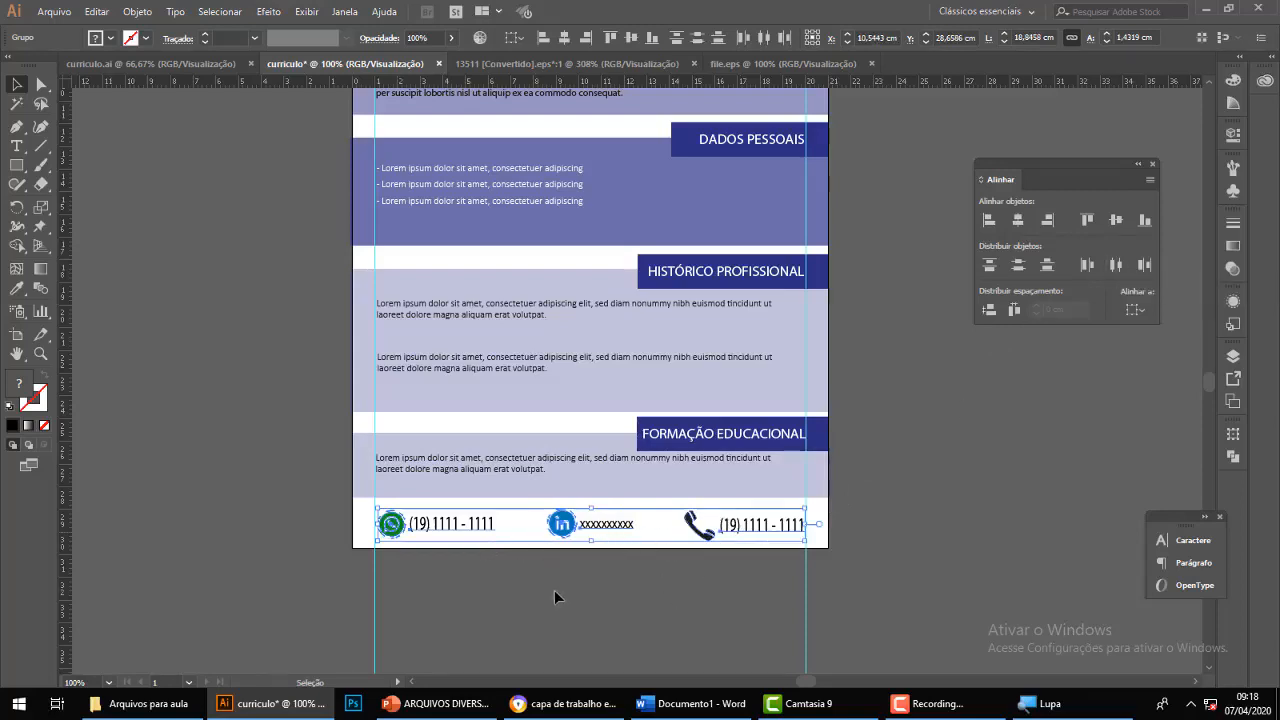
{"action": "left_click", "coordinate": [660, 589]}
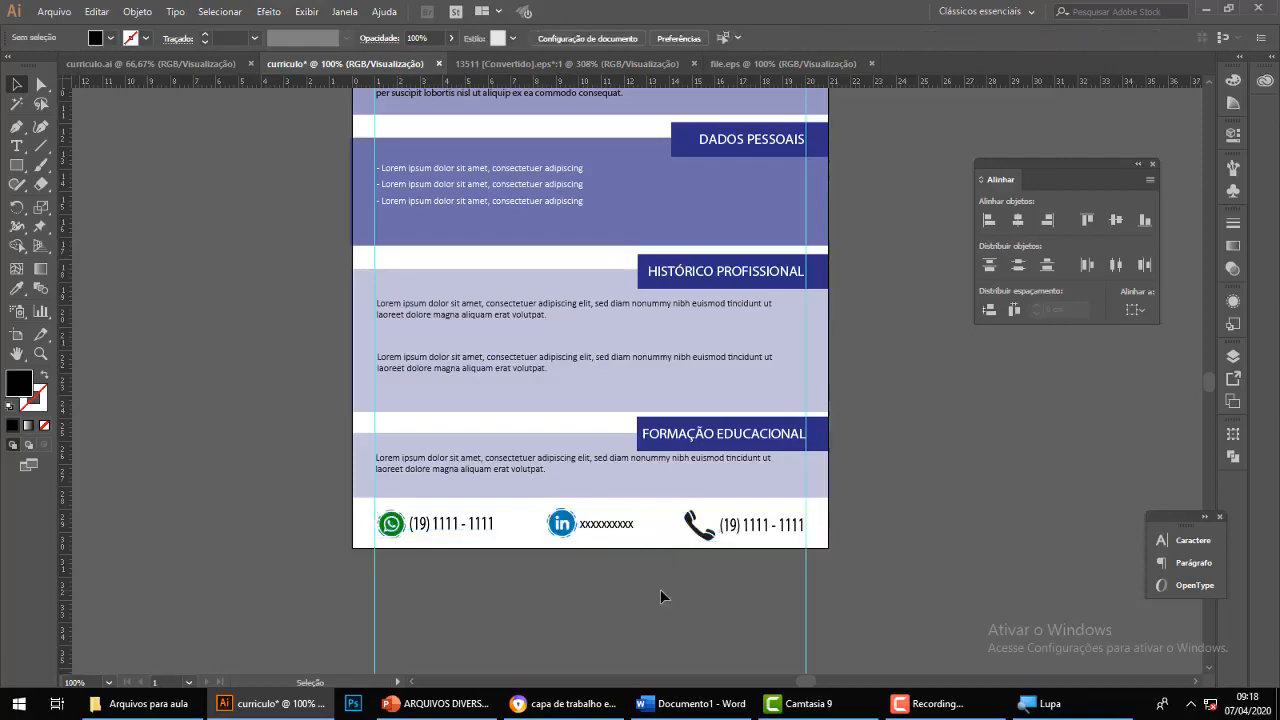
{"action": "scroll", "coordinate": [660, 596], "scroll_direction": "up", "scroll_amount": 5}
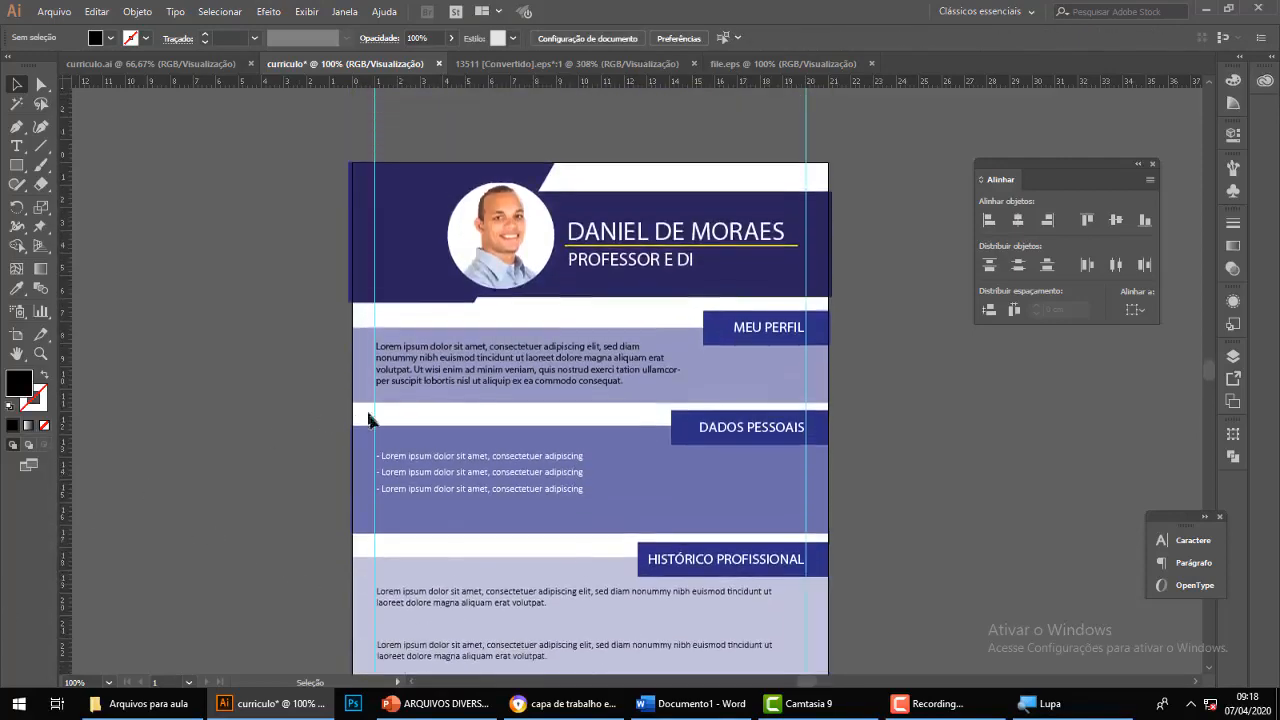
{"action": "scroll", "coordinate": [163, 566], "scroll_direction": "down", "scroll_amount": 4}
{"action": "scroll", "coordinate": [179, 434], "scroll_direction": "up", "scroll_amount": 3}
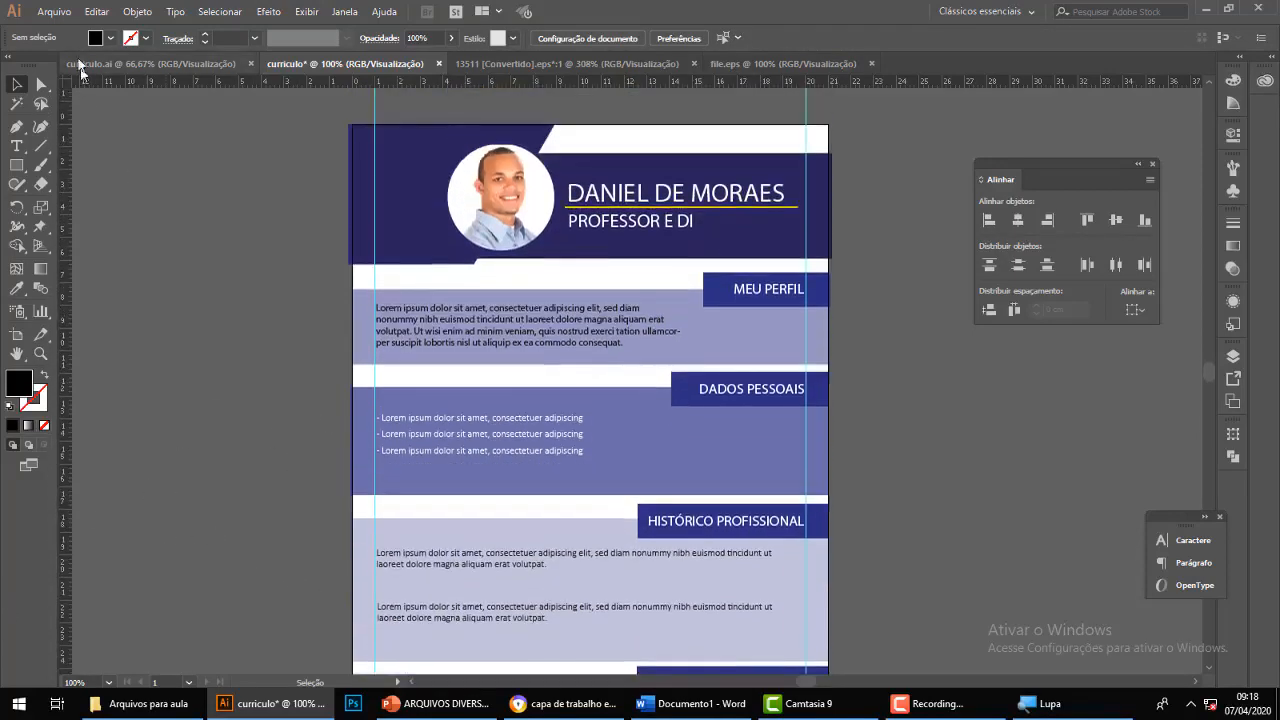
Save the résumé as the Adobe Illustrator file "curriculo" in the desktop folder "aula de artes graficas", keeping the Illustrator CC version options.
{"action": "left_click", "coordinate": [54, 11]}
{"action": "left_click", "coordinate": [120, 169]}
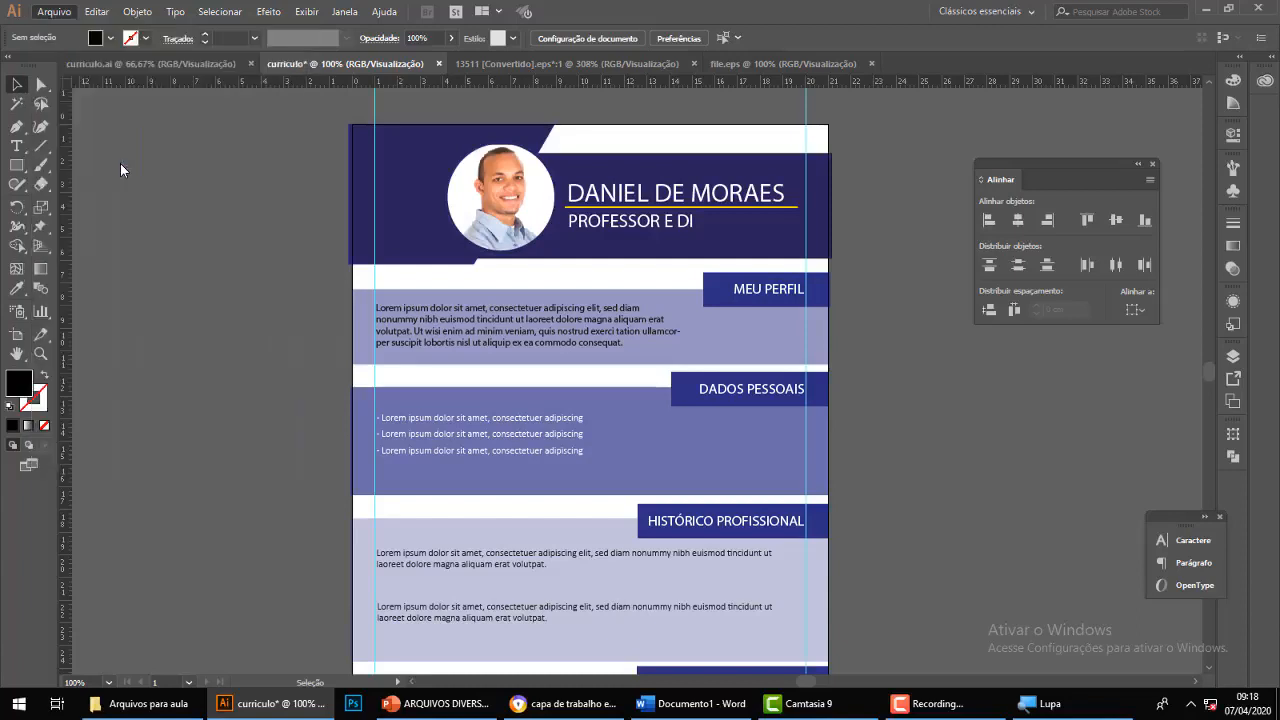
{"action": "scroll", "coordinate": [55, 186], "scroll_direction": "up", "scroll_amount": 4}
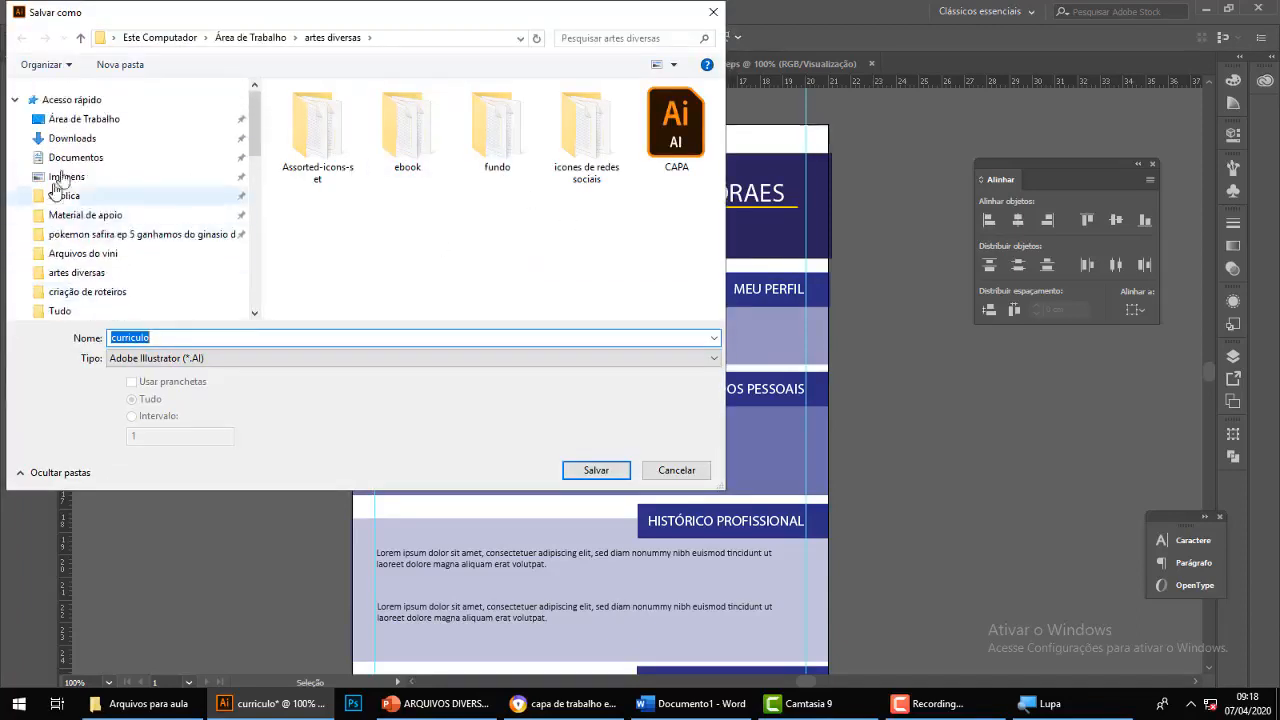
{"action": "left_click", "coordinate": [88, 121]}
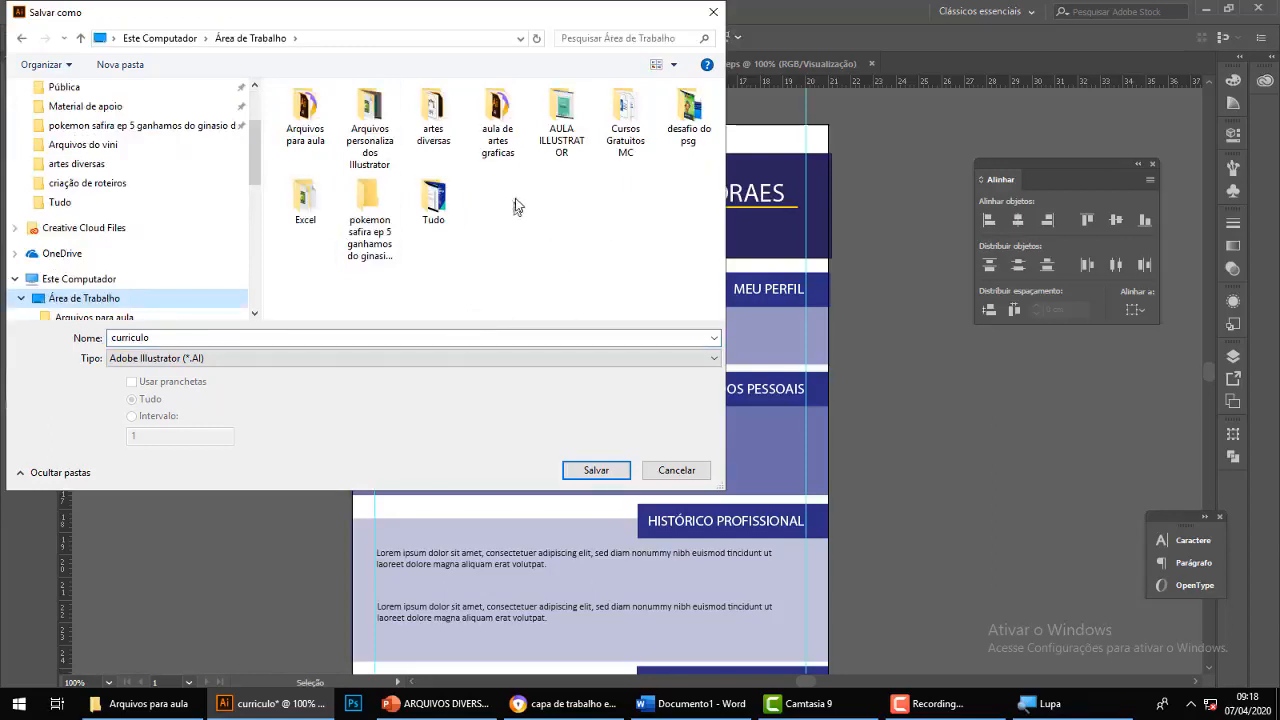
{"action": "double_click", "coordinate": [495, 113]}
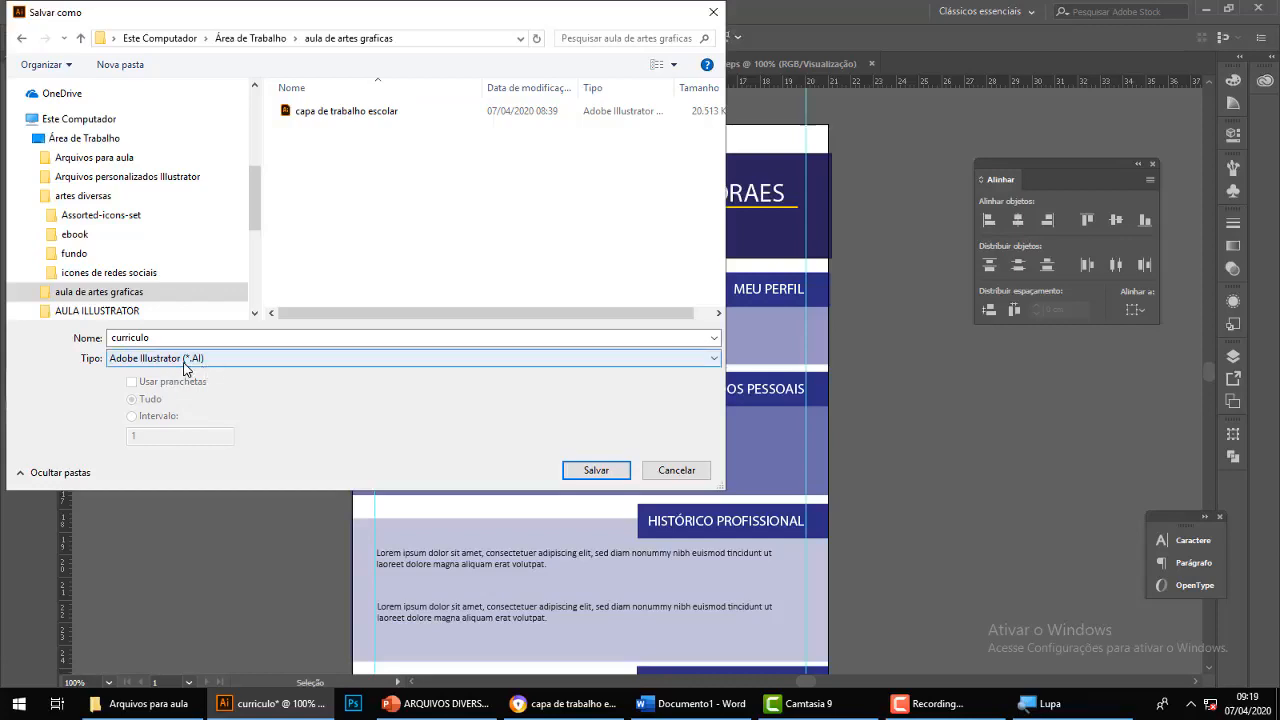
{"action": "left_click", "coordinate": [594, 472]}
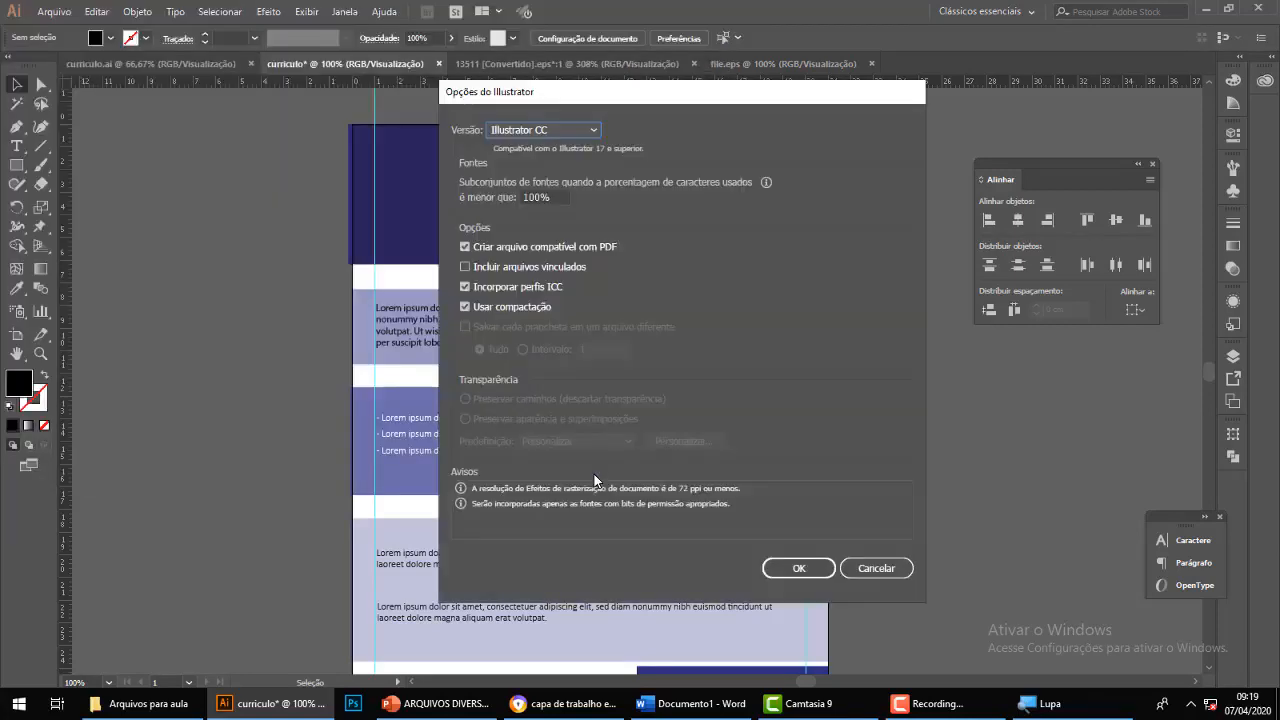
{"action": "left_click", "coordinate": [799, 568]}
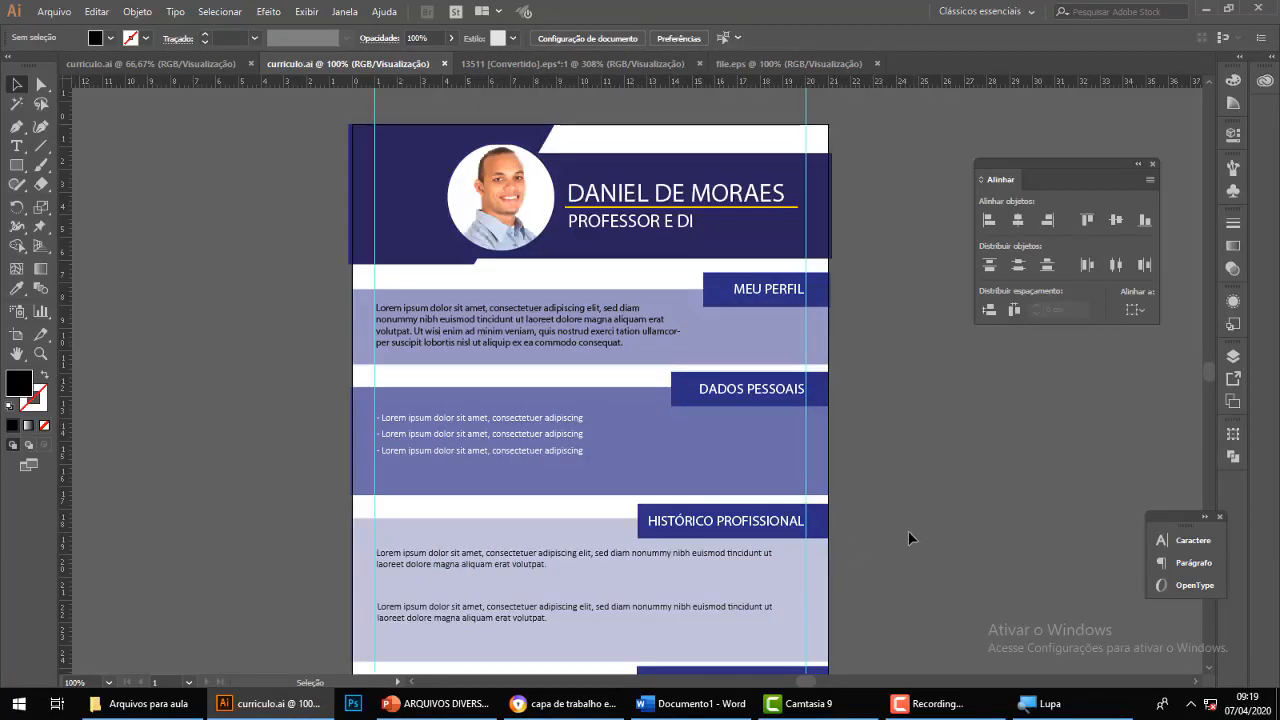
Save a version of the résumé as the Adobe PDF "curriculo" in the same folder, using the [Padrão do Illustrator] preset.
{"action": "scroll", "coordinate": [901, 538], "scroll_direction": "down", "scroll_amount": 1}
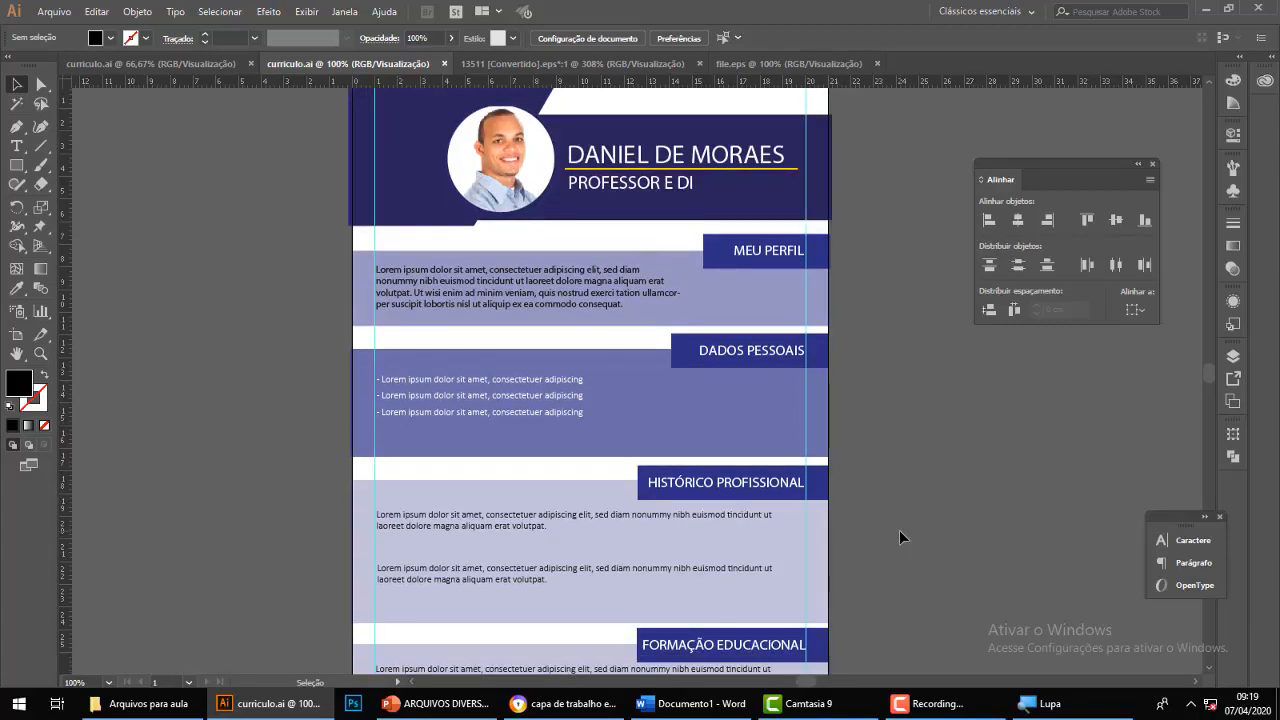
{"action": "left_click", "coordinate": [50, 12]}
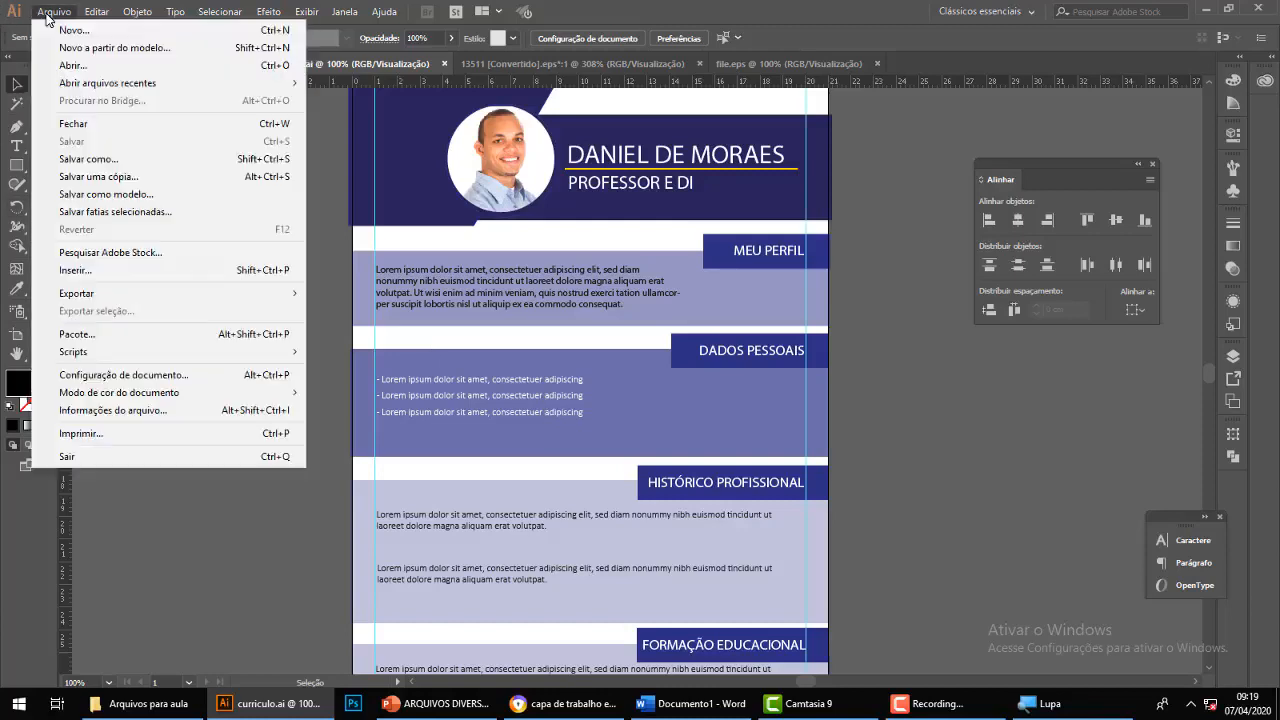
{"action": "left_click", "coordinate": [107, 162]}
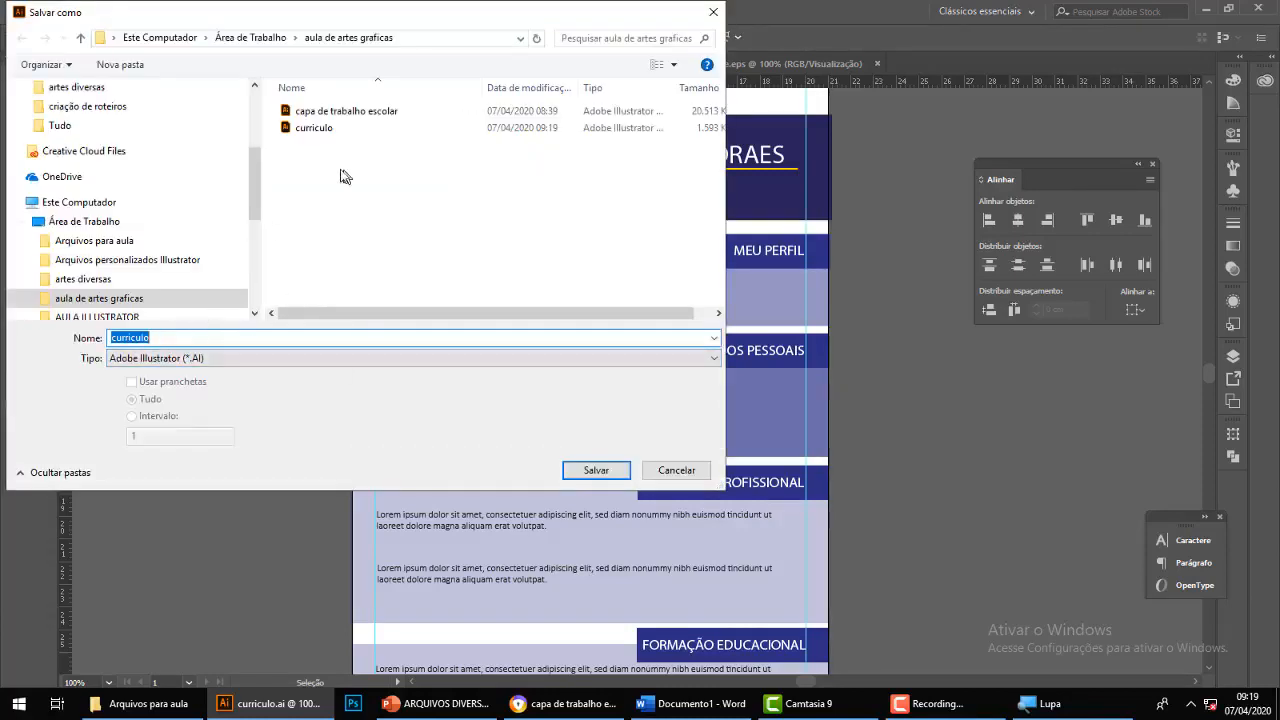
{"action": "left_click", "coordinate": [182, 360]}
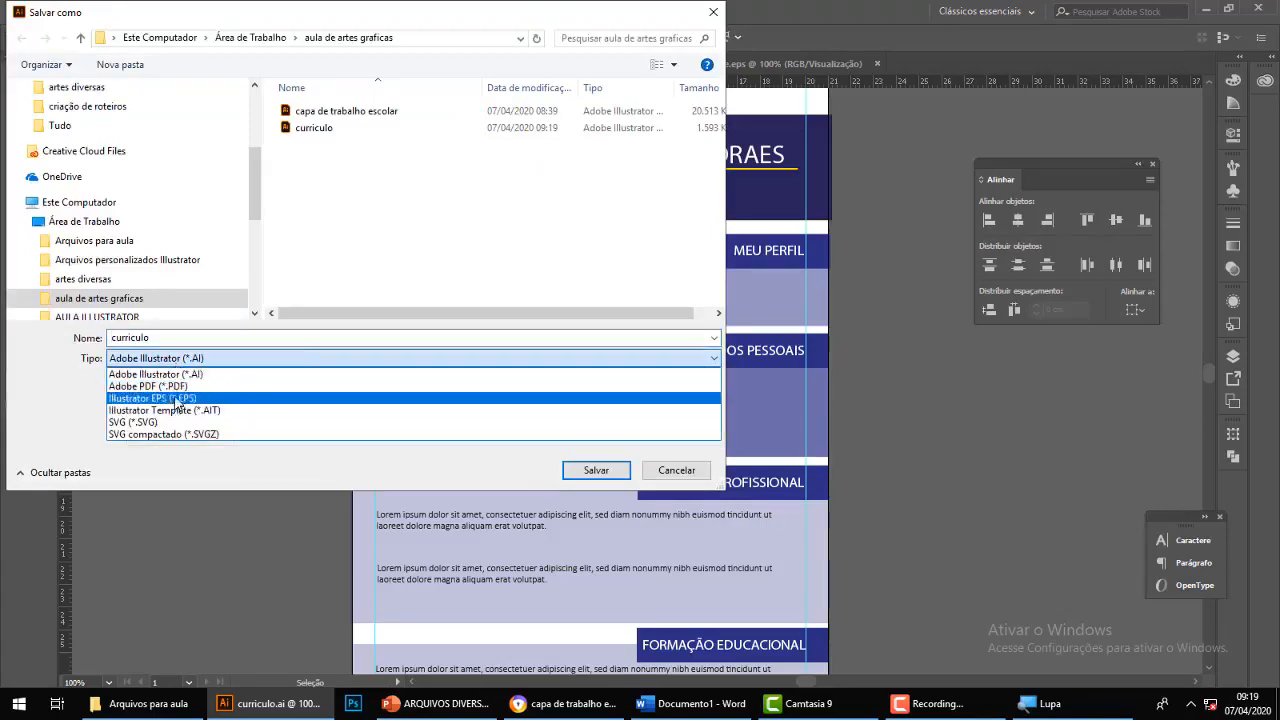
{"action": "left_click", "coordinate": [177, 387]}
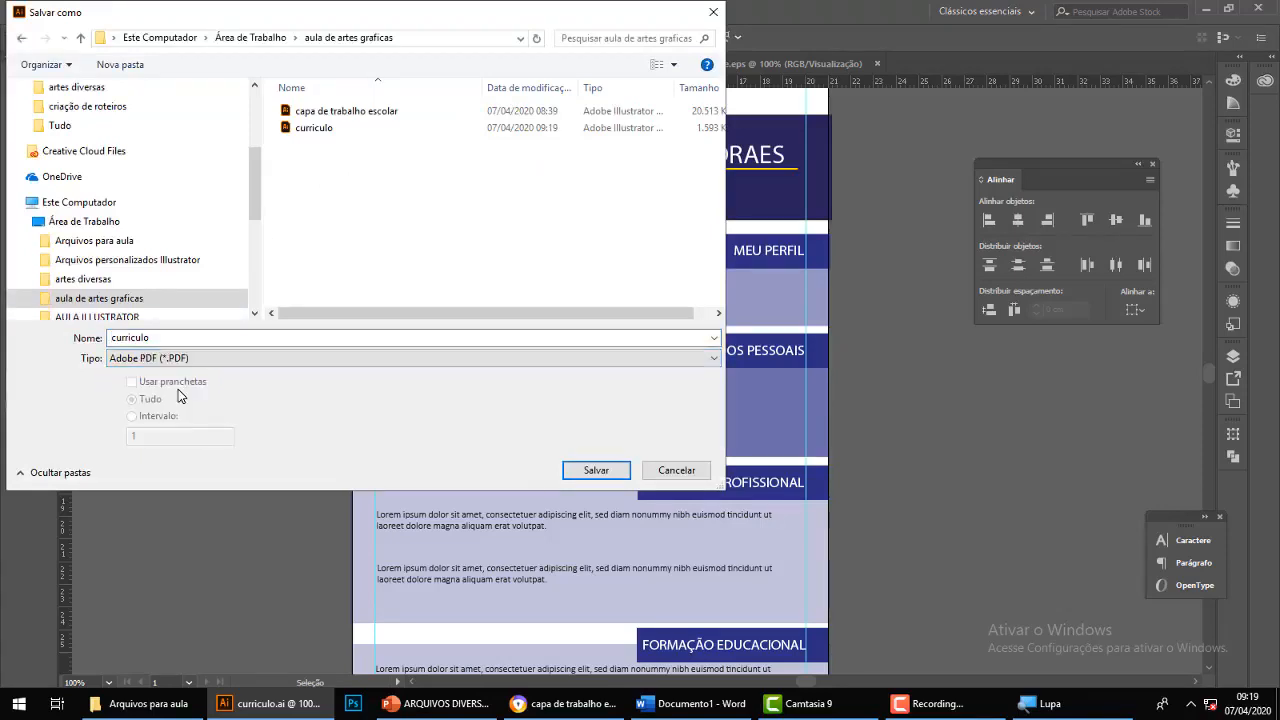
{"action": "left_click", "coordinate": [612, 474]}
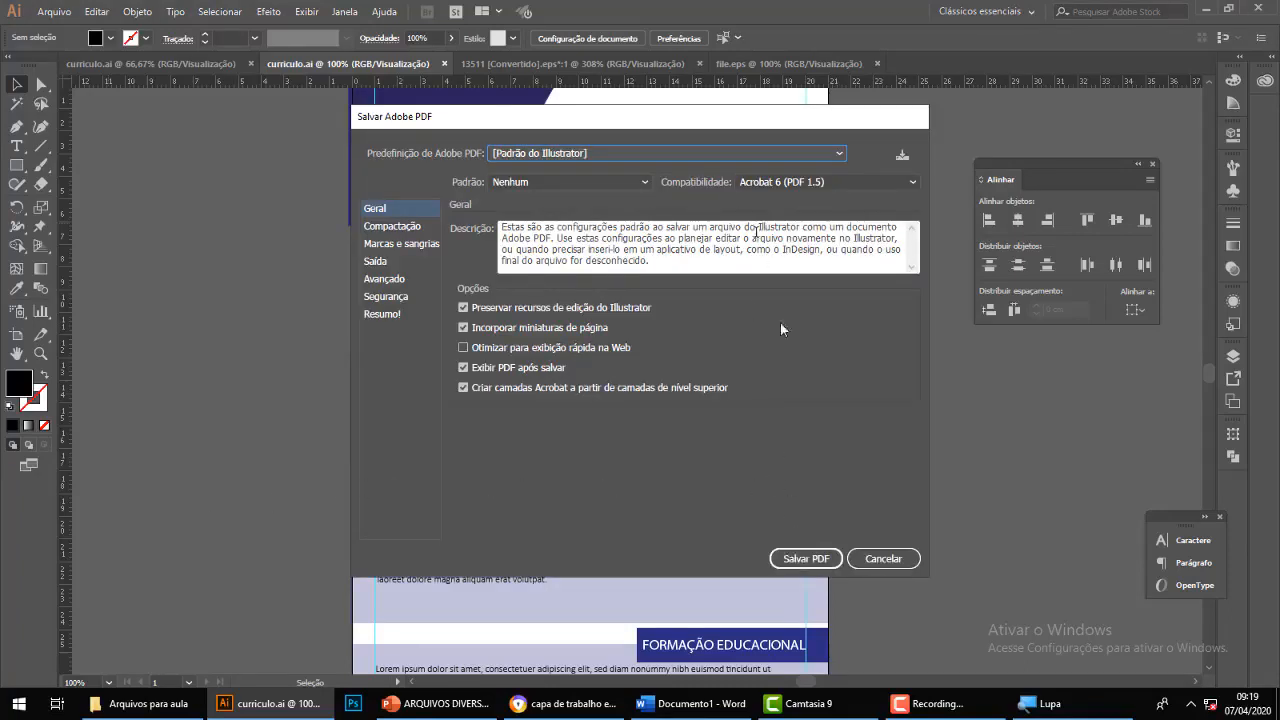
{"action": "left_click", "coordinate": [805, 558]}
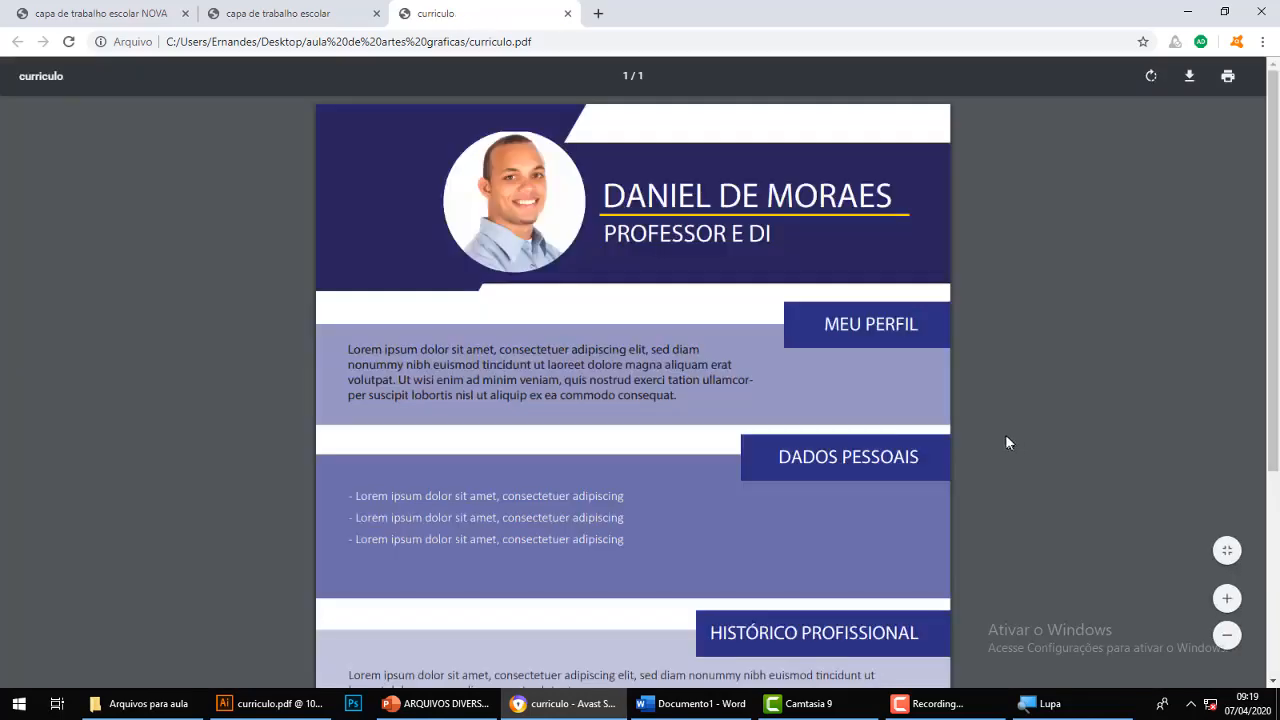
Review the exported PDF in the browser from the header to the footer contact row, checking the section bands and text.
{"action": "scroll", "coordinate": [1002, 438], "scroll_direction": "down", "scroll_amount": 3}
{"action": "scroll", "coordinate": [940, 475], "scroll_direction": "up", "scroll_amount": 3}
{"action": "scroll", "coordinate": [930, 456], "scroll_direction": "down", "scroll_amount": 2}
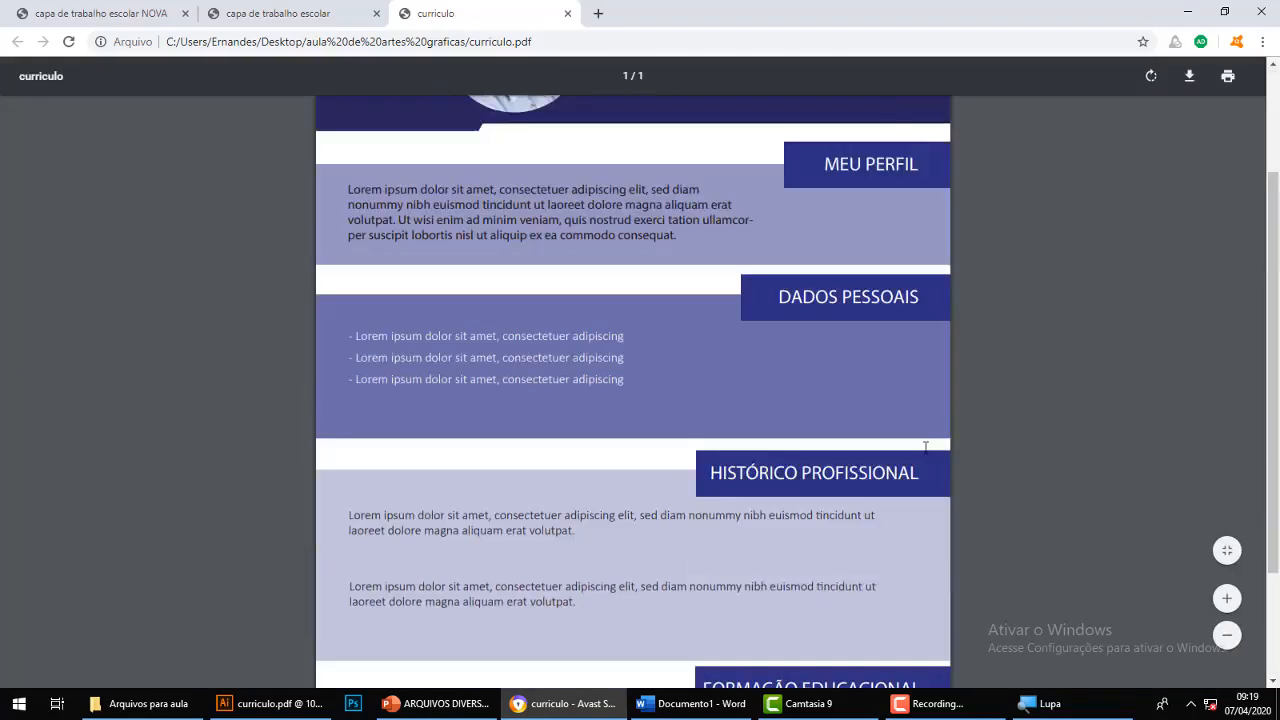
{"action": "scroll", "coordinate": [925, 447], "scroll_direction": "up", "scroll_amount": 2}
{"action": "scroll", "coordinate": [925, 447], "scroll_direction": "down", "scroll_amount": 4}
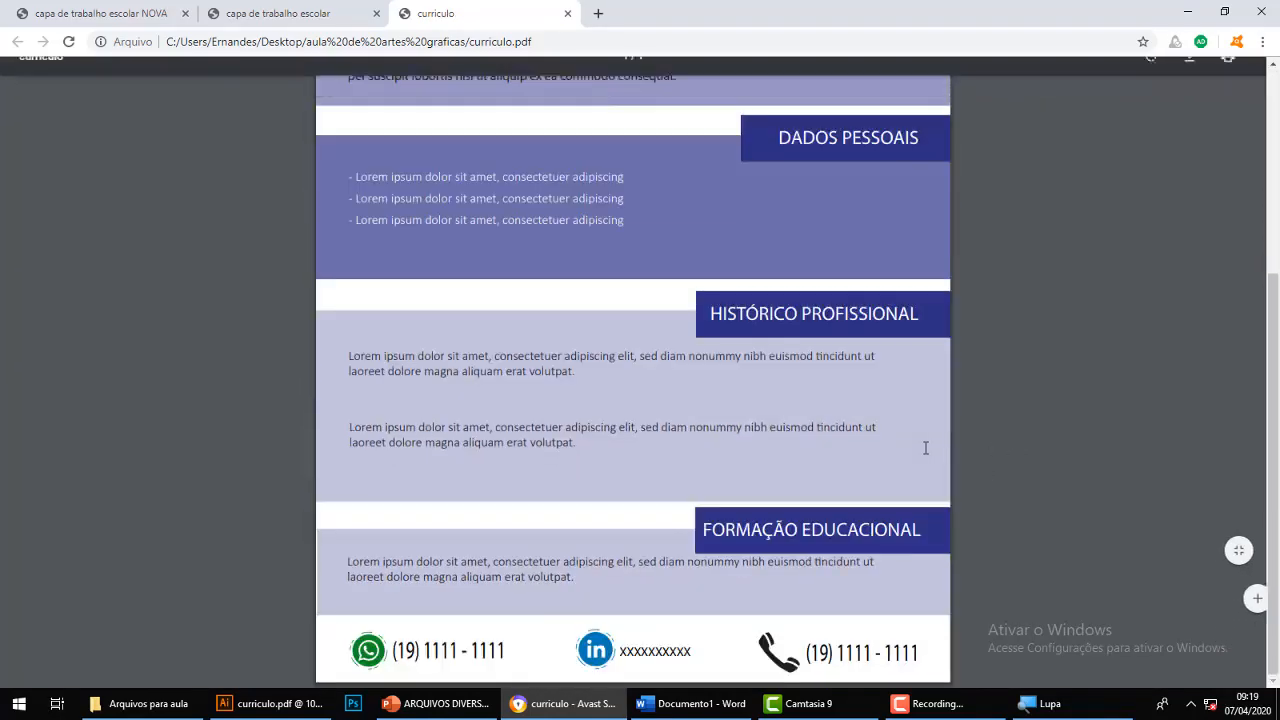
{"action": "scroll", "coordinate": [925, 447], "scroll_direction": "up", "scroll_amount": 2}
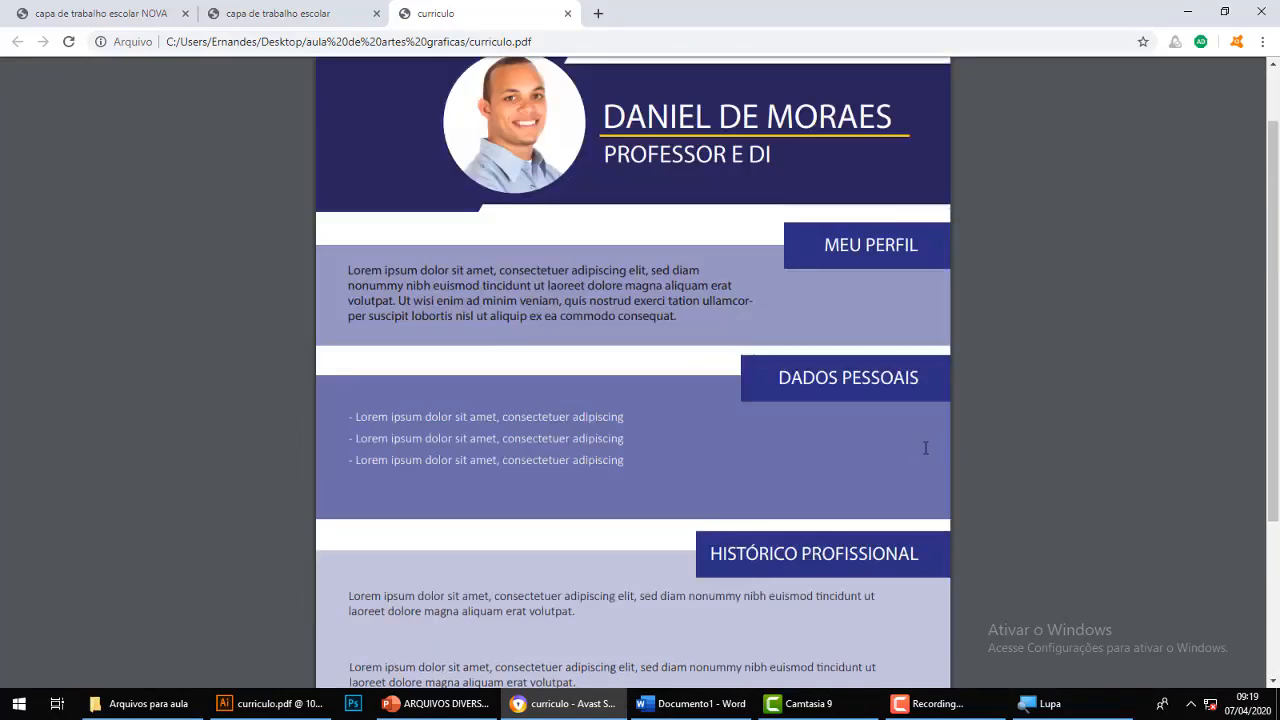
{"action": "scroll", "coordinate": [925, 447], "scroll_direction": "down", "scroll_amount": 2}
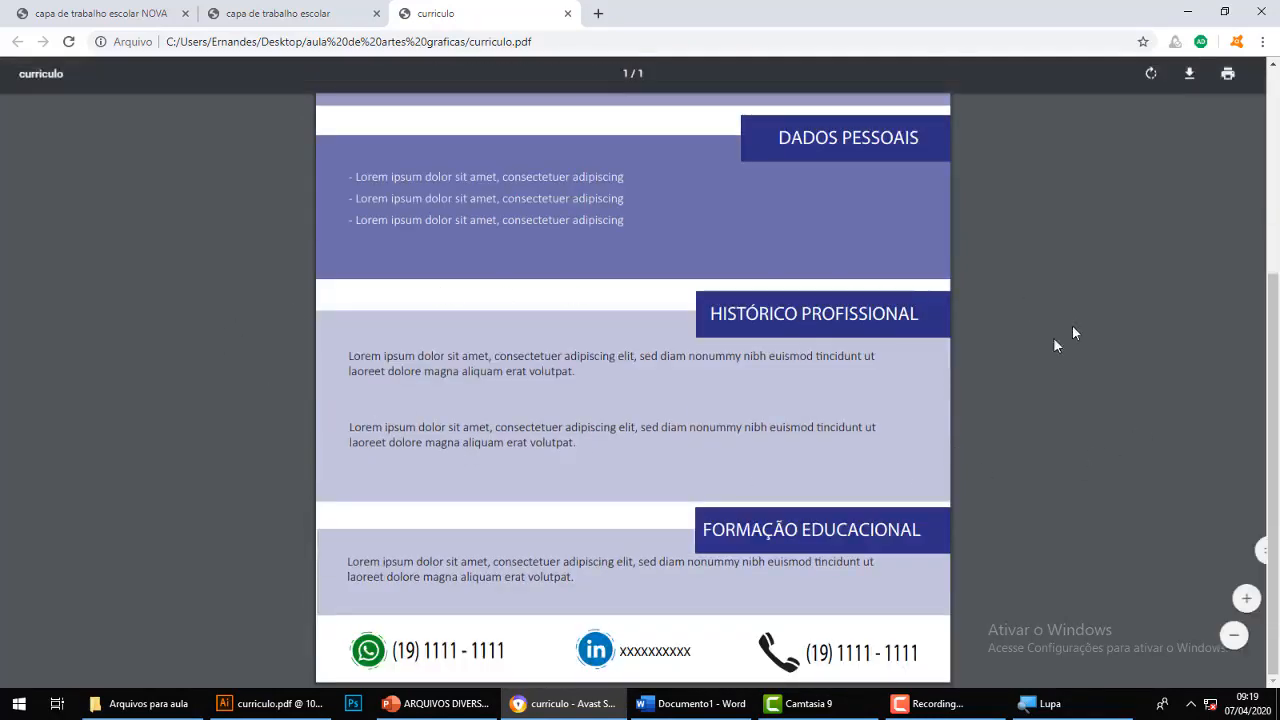
{"action": "scroll", "coordinate": [1007, 349], "scroll_direction": "up", "scroll_amount": 2}
{"action": "scroll", "coordinate": [1130, 365], "scroll_direction": "down", "scroll_amount": 2}
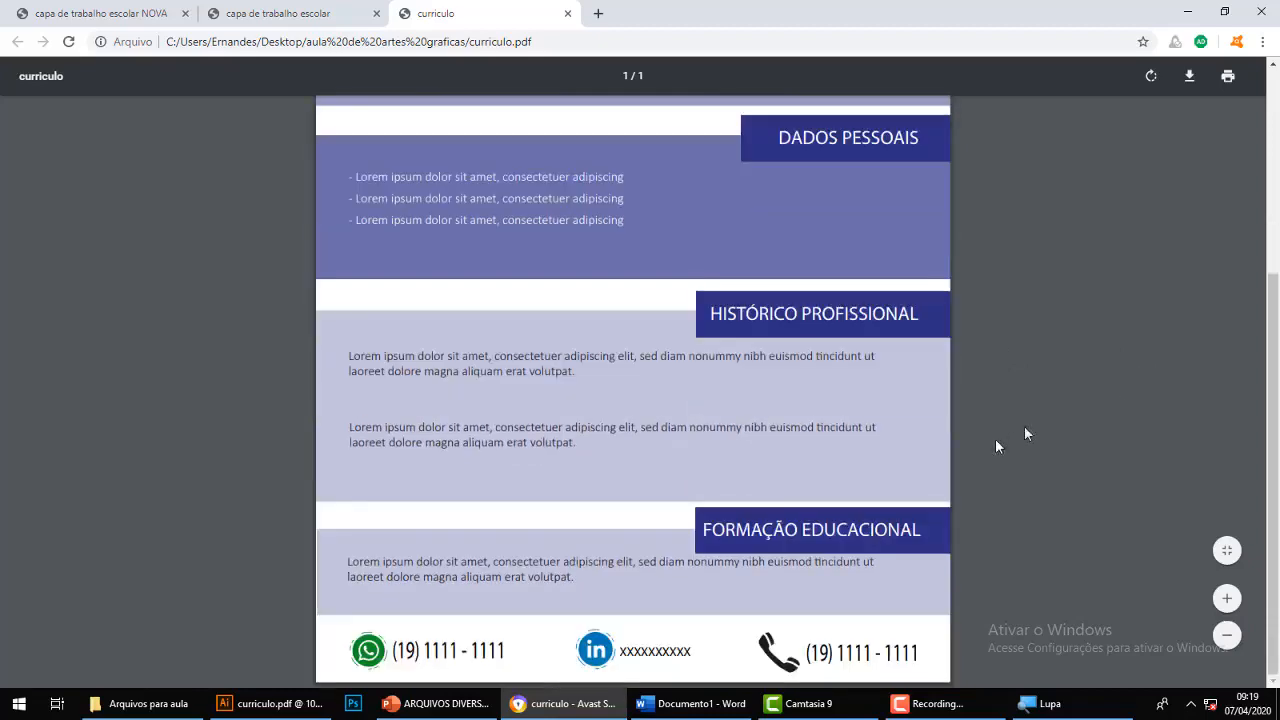